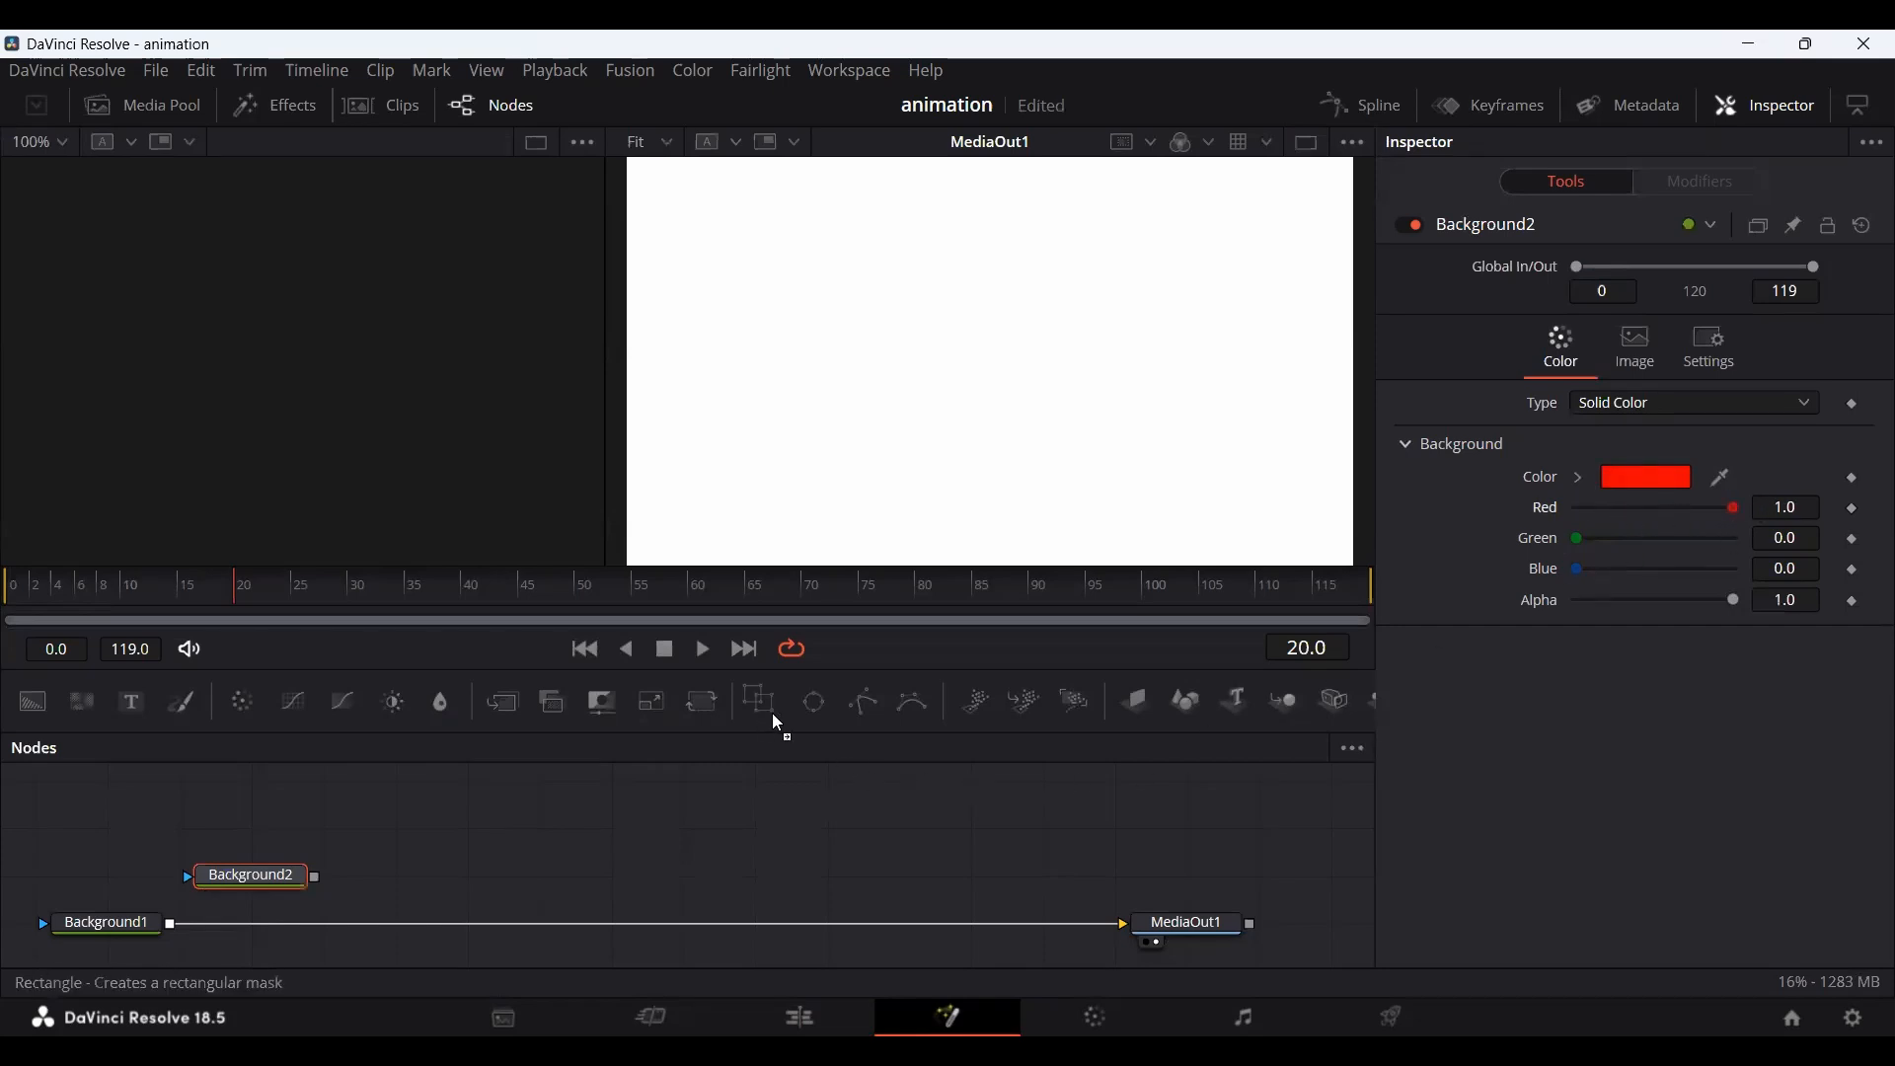
Mask the red Background2 with a new rectangle and merge it over Background1.
{"action": "left_click_drag", "start_coordinate": [772, 715], "coordinate": [254, 811]}
{"action": "left_click_drag", "start_coordinate": [331, 864], "coordinate": [170, 925]}
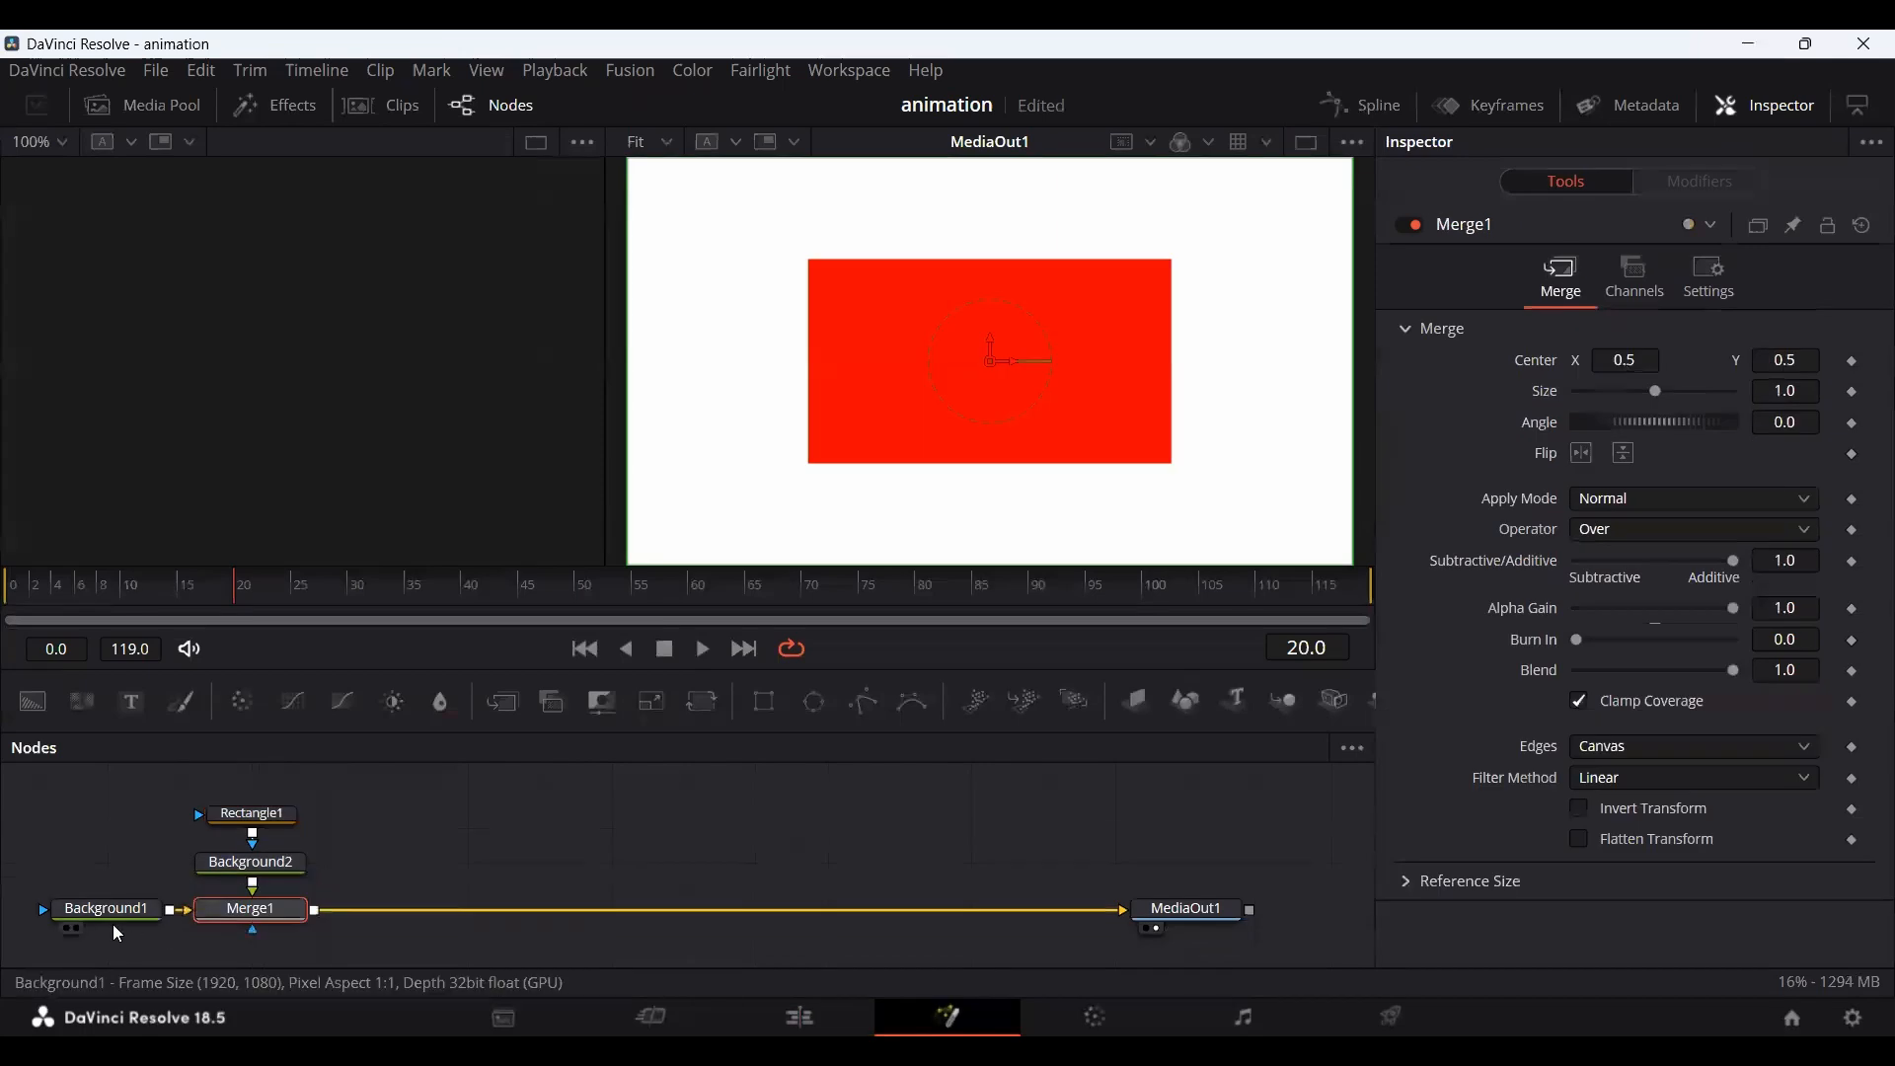
Shape Rectangle1 into a pill with width 0.283, height 0.197 and corner radius 1.0, lowered to center Y about 0.373.
{"action": "left_click", "coordinate": [259, 815]}
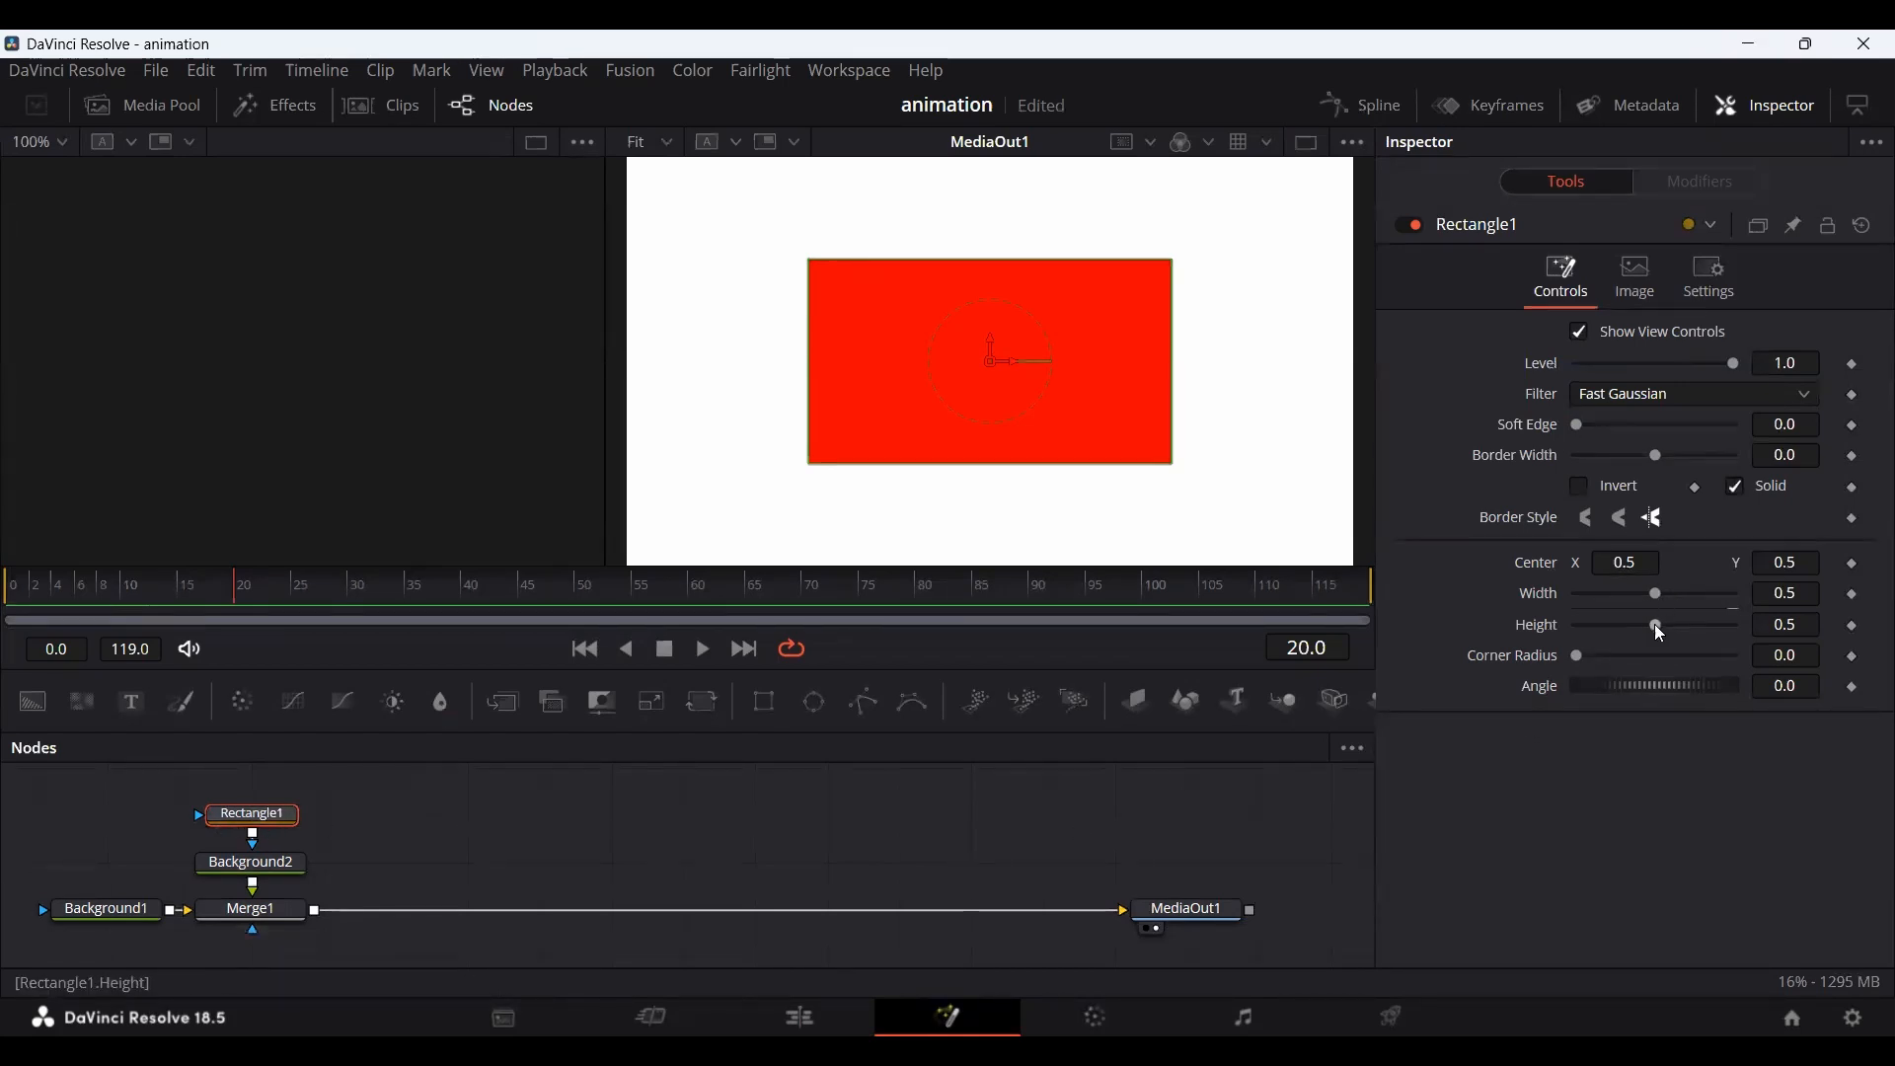
{"action": "mouse_move", "coordinate": [1654, 626]}
{"action": "left_mouse_down"}
{"action": "mouse_move", "coordinate": [1605, 635]}
{"action": "mouse_move", "coordinate": [1635, 594]}
{"action": "mouse_move", "coordinate": [1617, 598]}
{"action": "mouse_move", "coordinate": [1628, 651]}
{"action": "mouse_move", "coordinate": [1662, 648]}
{"action": "mouse_move", "coordinate": [1633, 653]}
{"action": "left_mouse_up"}
{"action": "left_click_drag", "start_coordinate": [992, 346], "coordinate": [989, 392]}
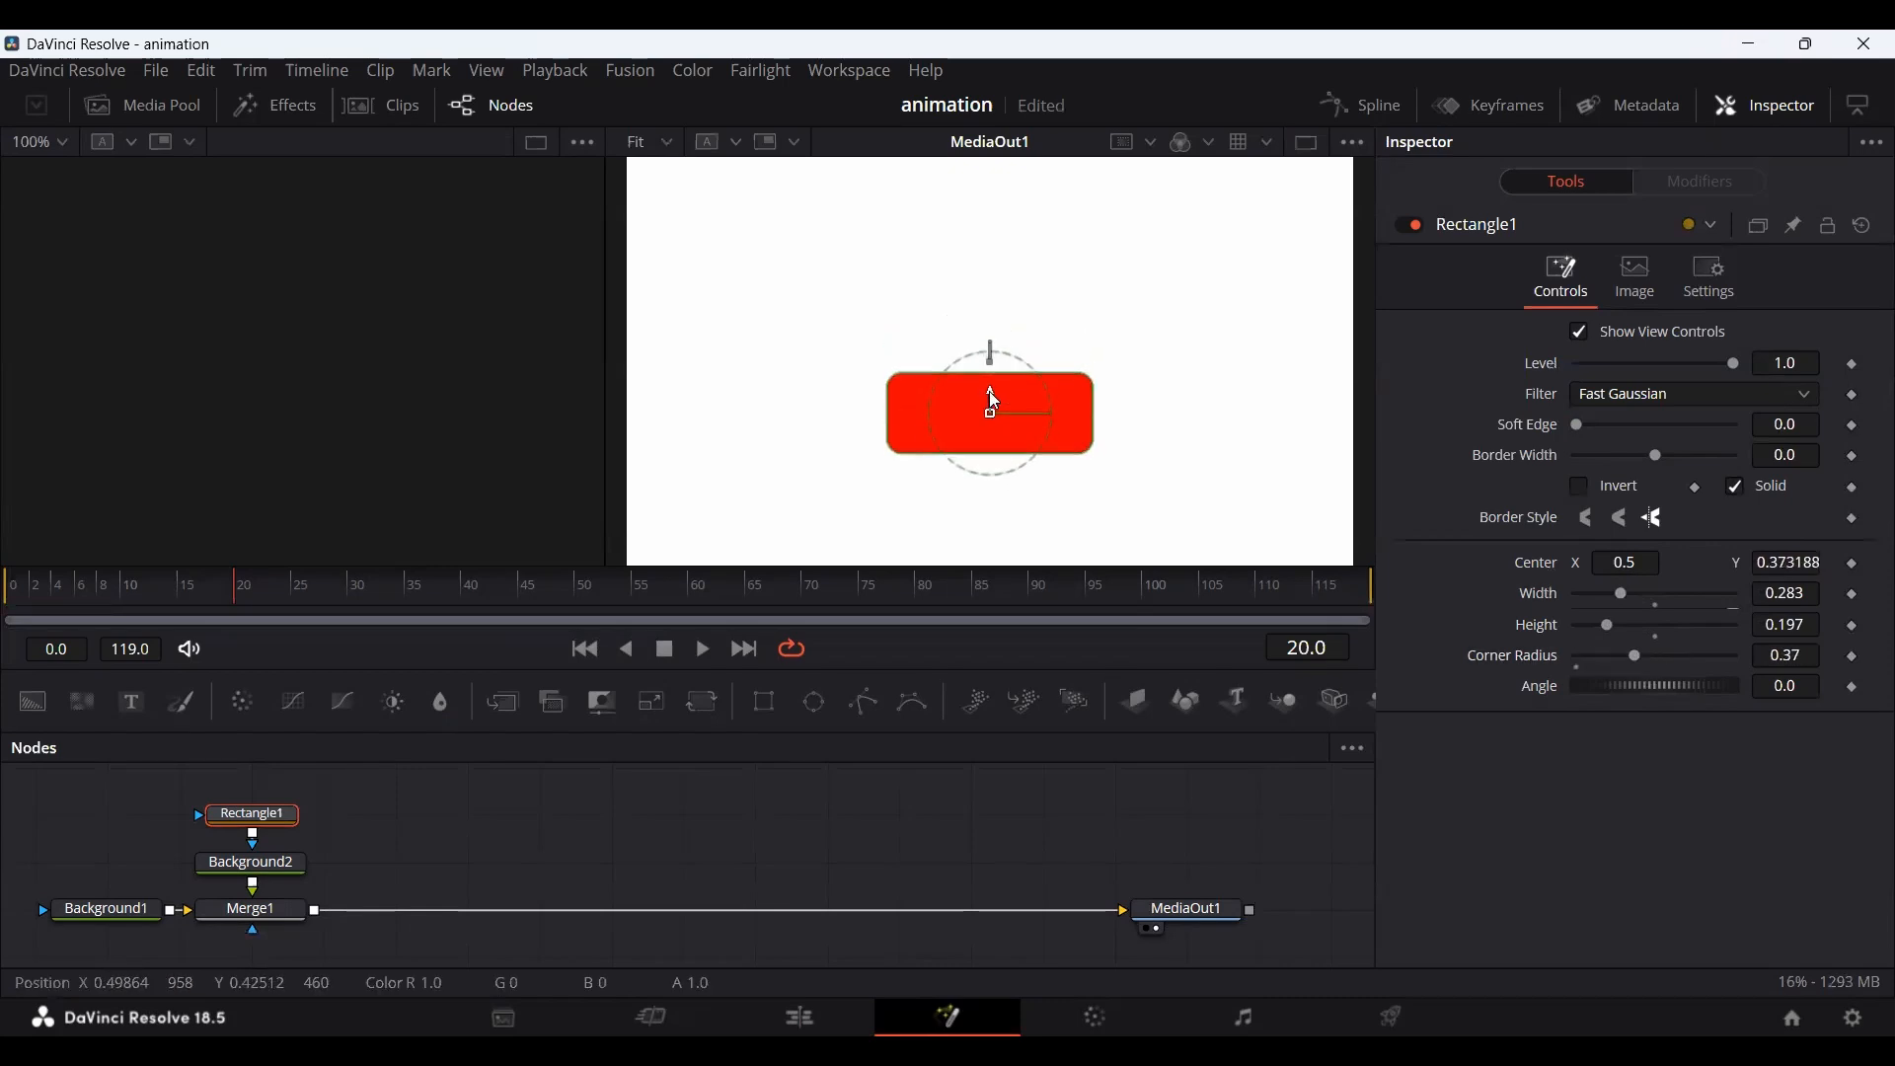
{"action": "left_click", "coordinate": [575, 807]}
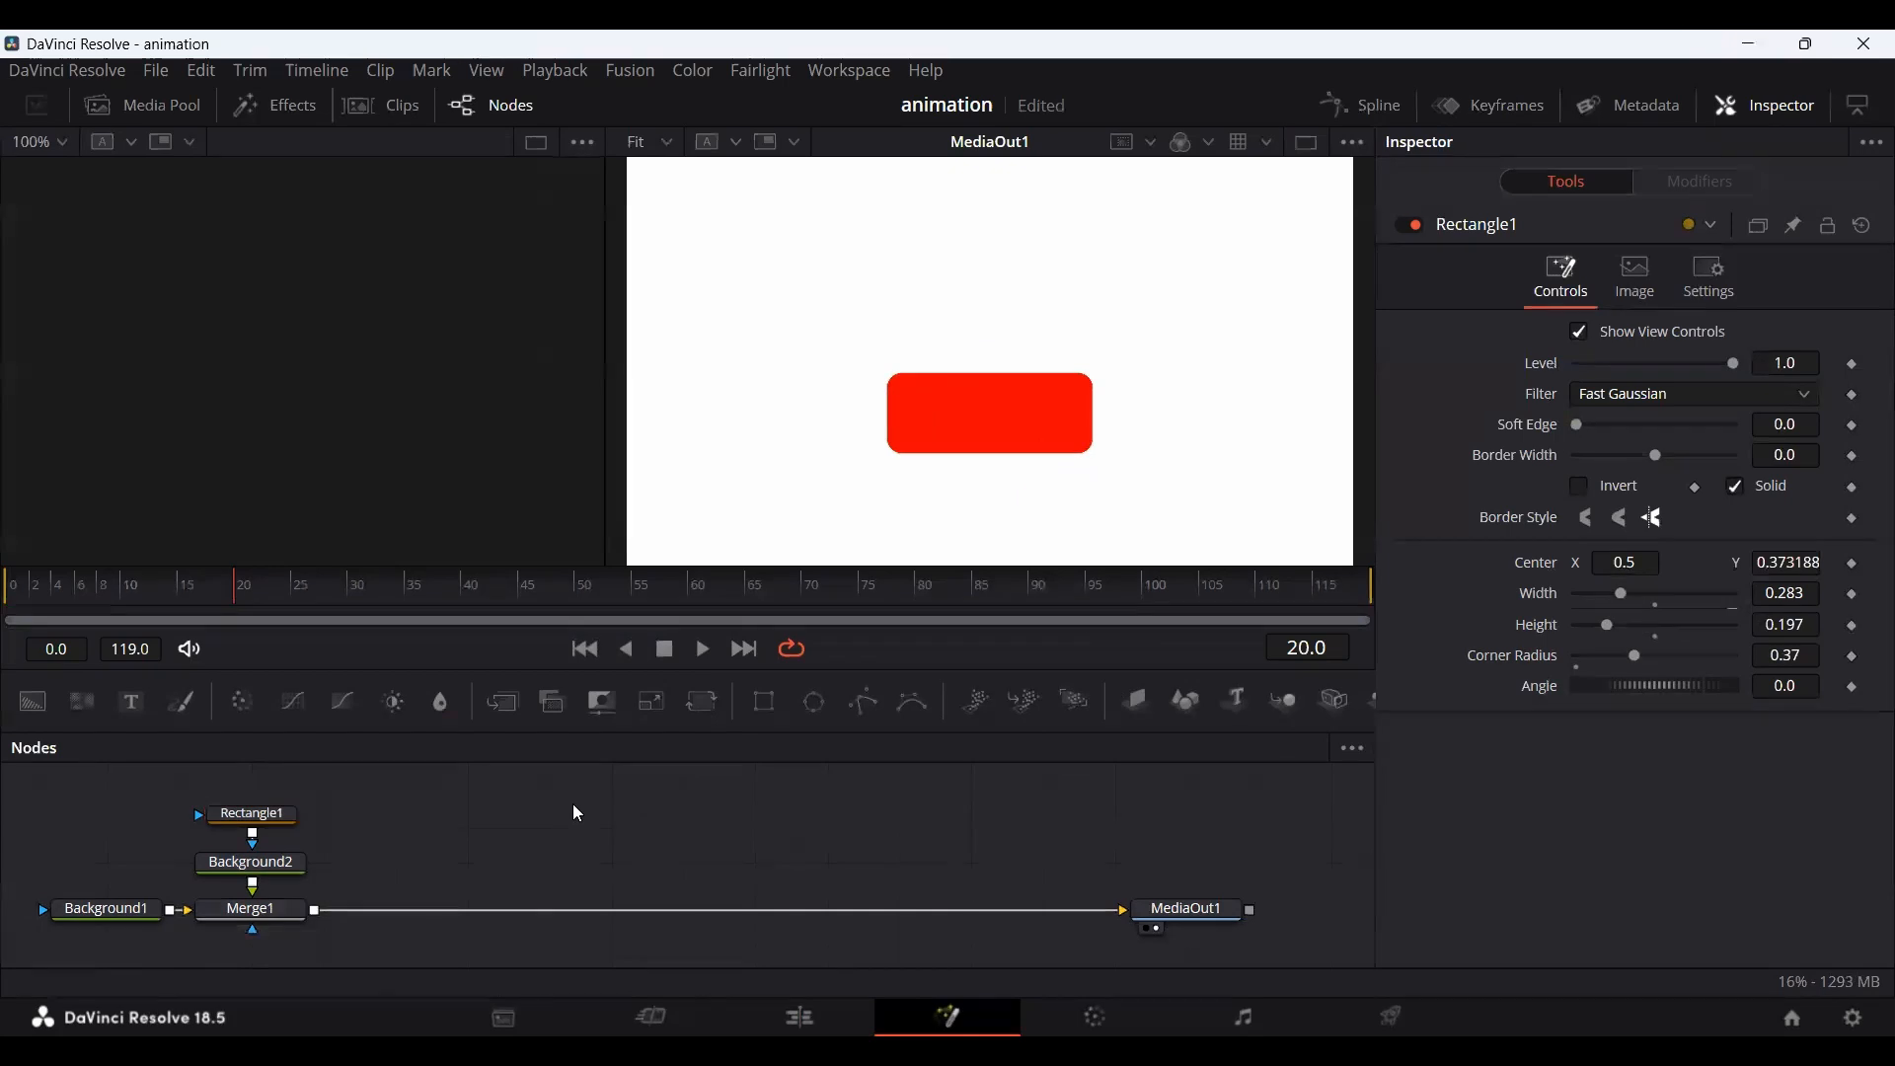
{"action": "left_click", "coordinate": [287, 823]}
{"action": "left_click_drag", "start_coordinate": [1635, 655], "coordinate": [1735, 650]}
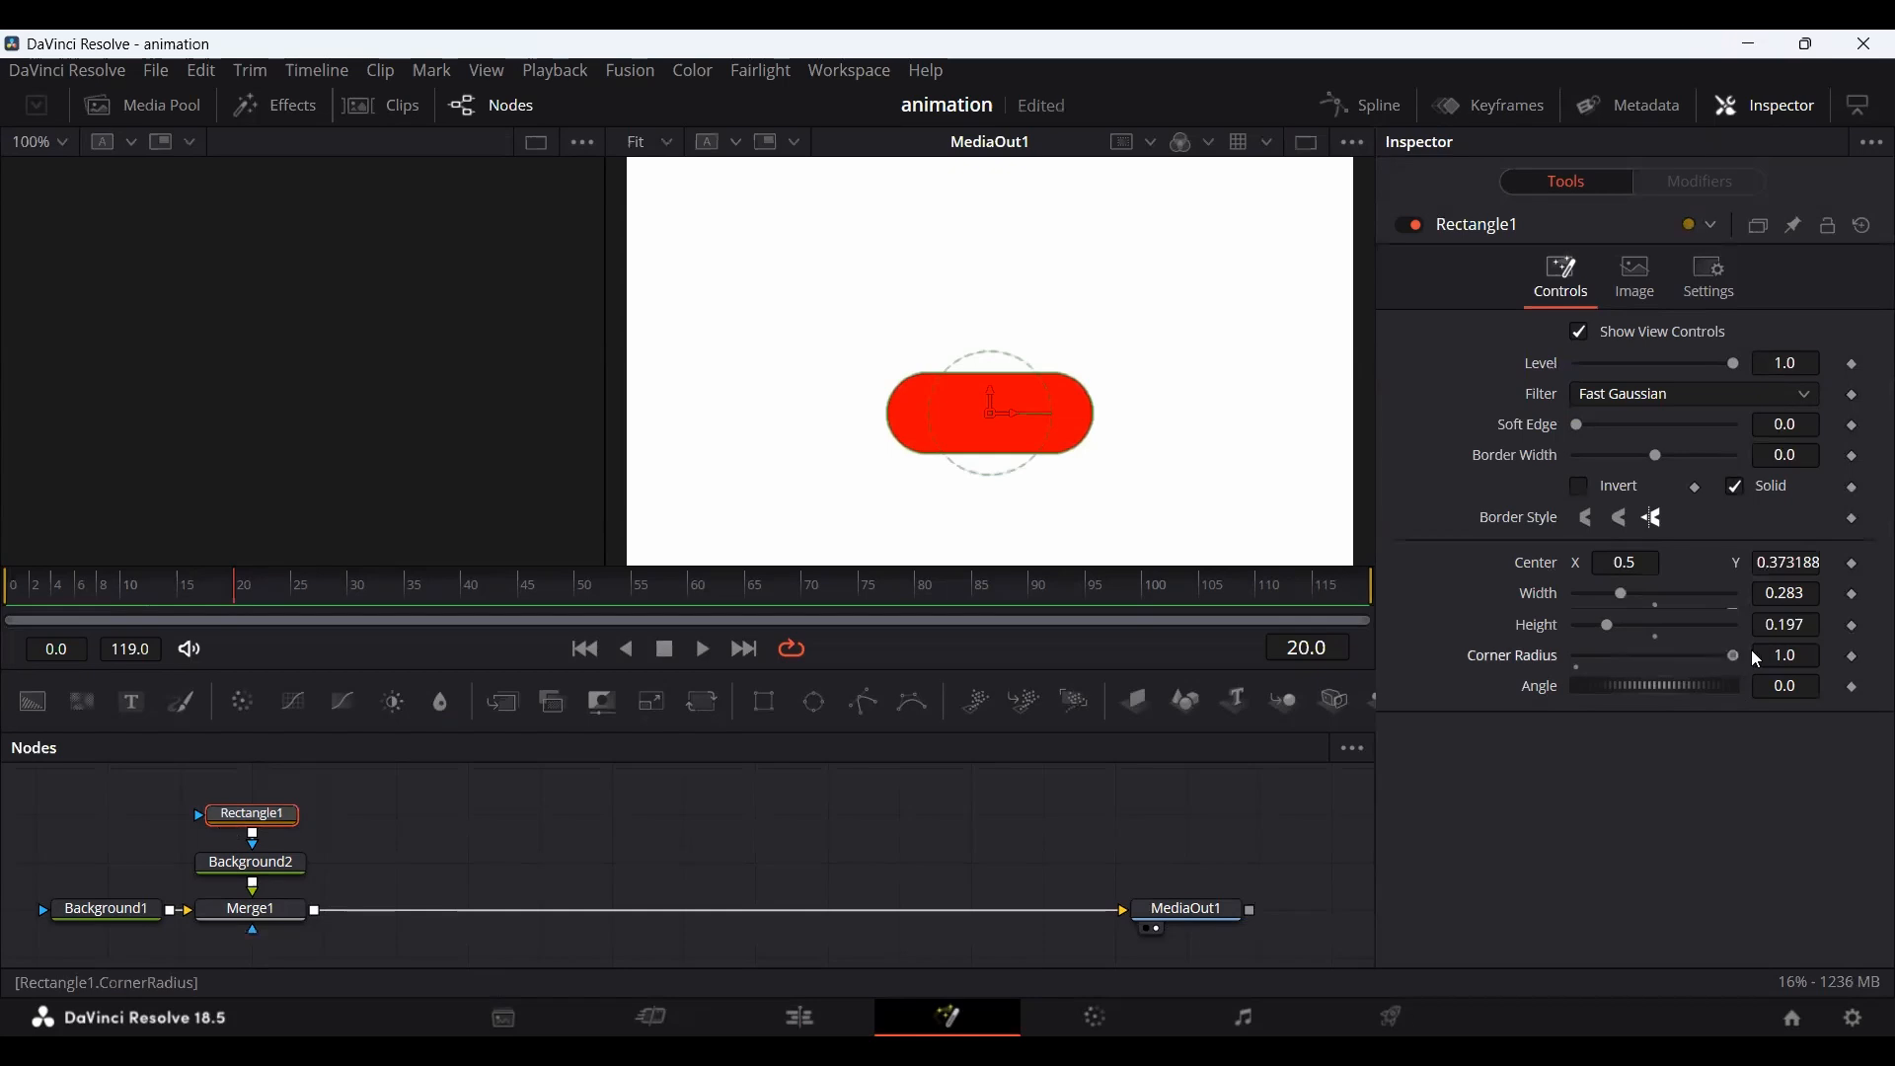
{"action": "left_click", "coordinate": [918, 817]}
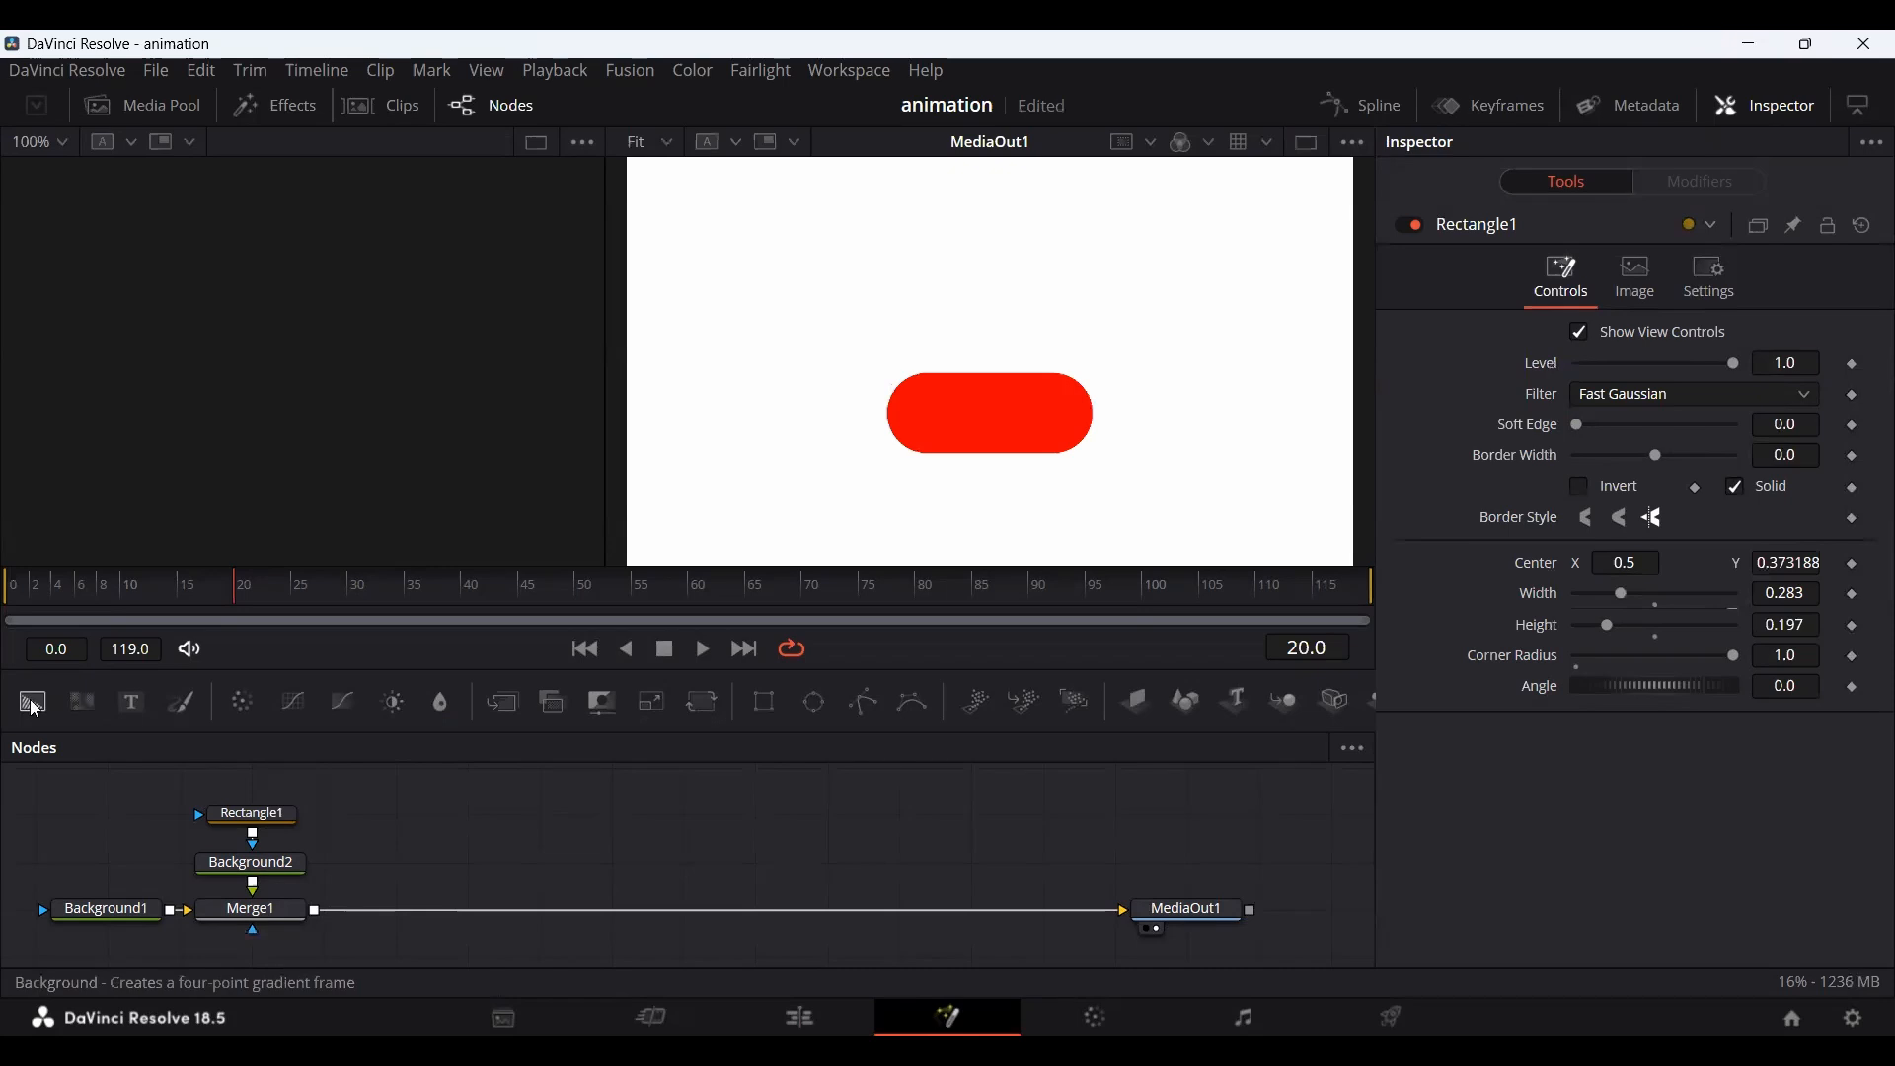
Add another Background node beside Background2 with red at 1.0, and place a new unconnected Rectangle mask node above it.
{"action": "left_click_drag", "start_coordinate": [32, 701], "coordinate": [397, 859]}
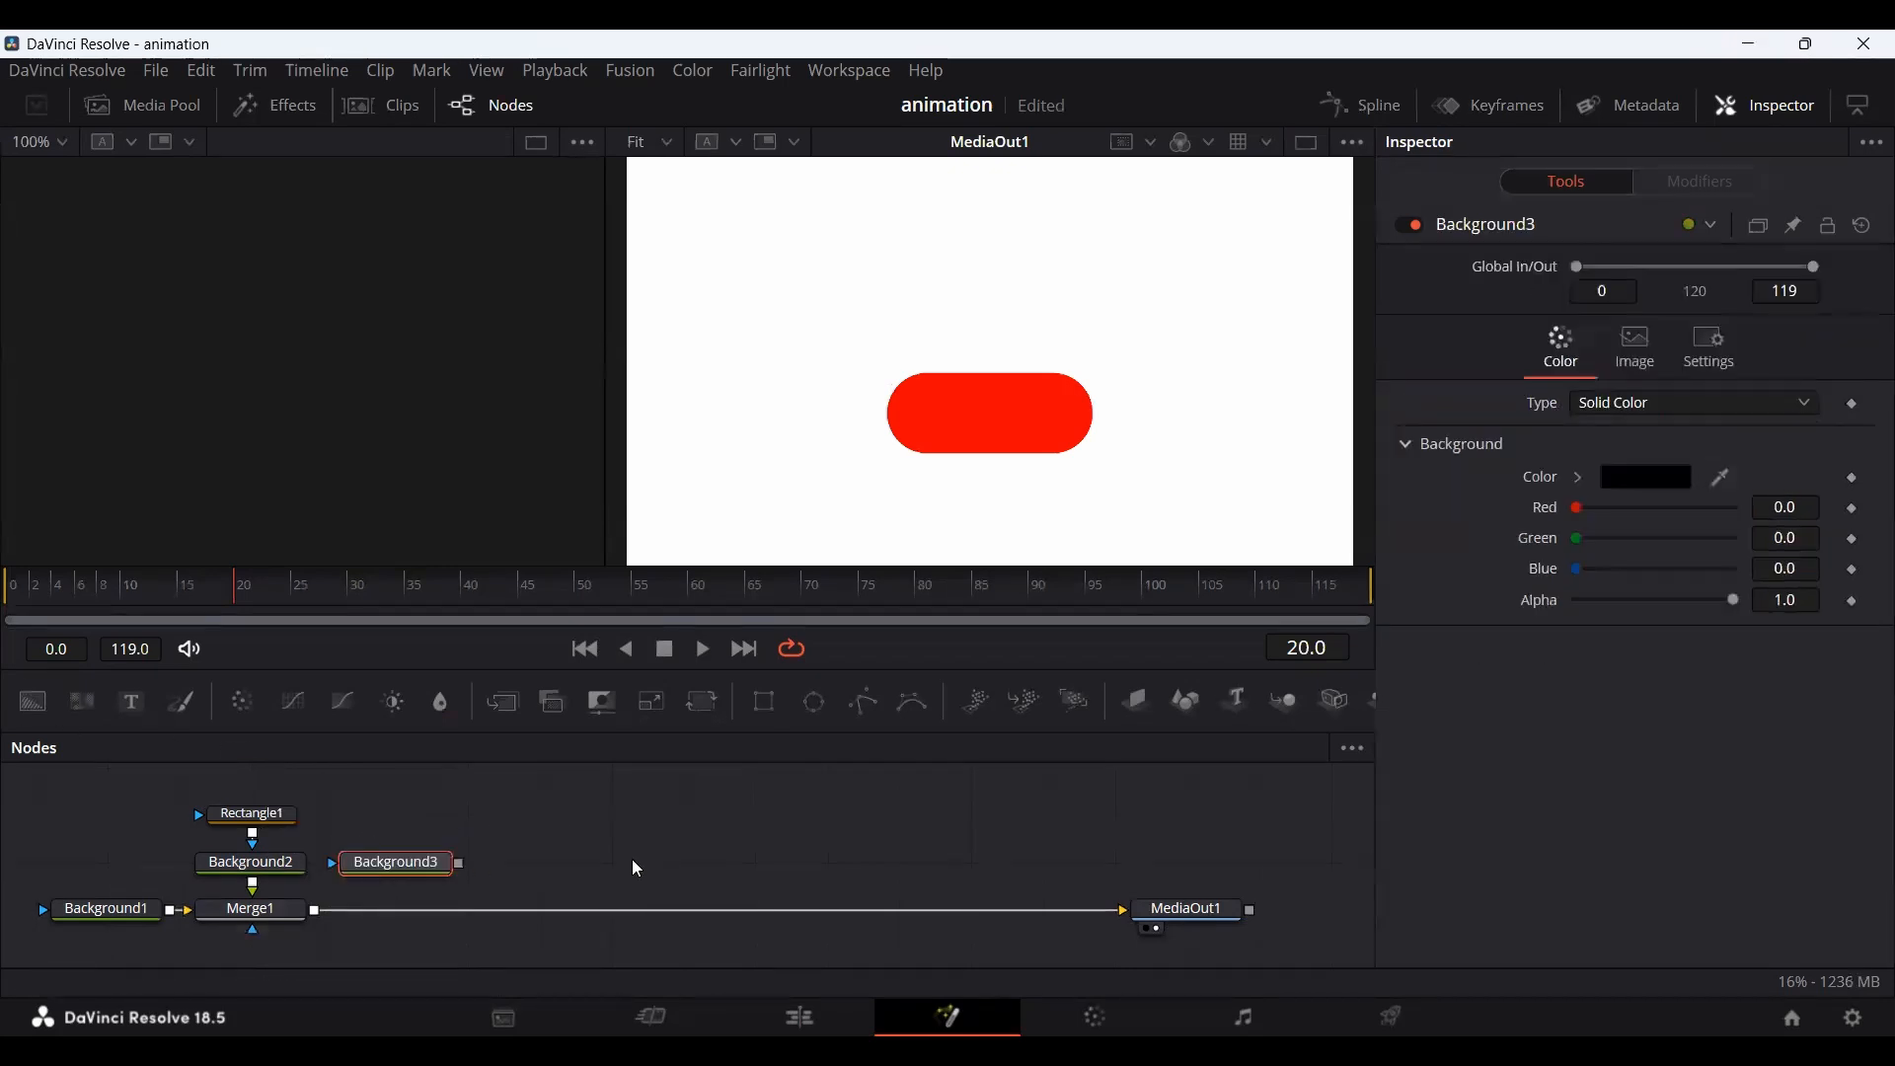
{"action": "left_click_drag", "start_coordinate": [1579, 508], "coordinate": [1737, 508]}
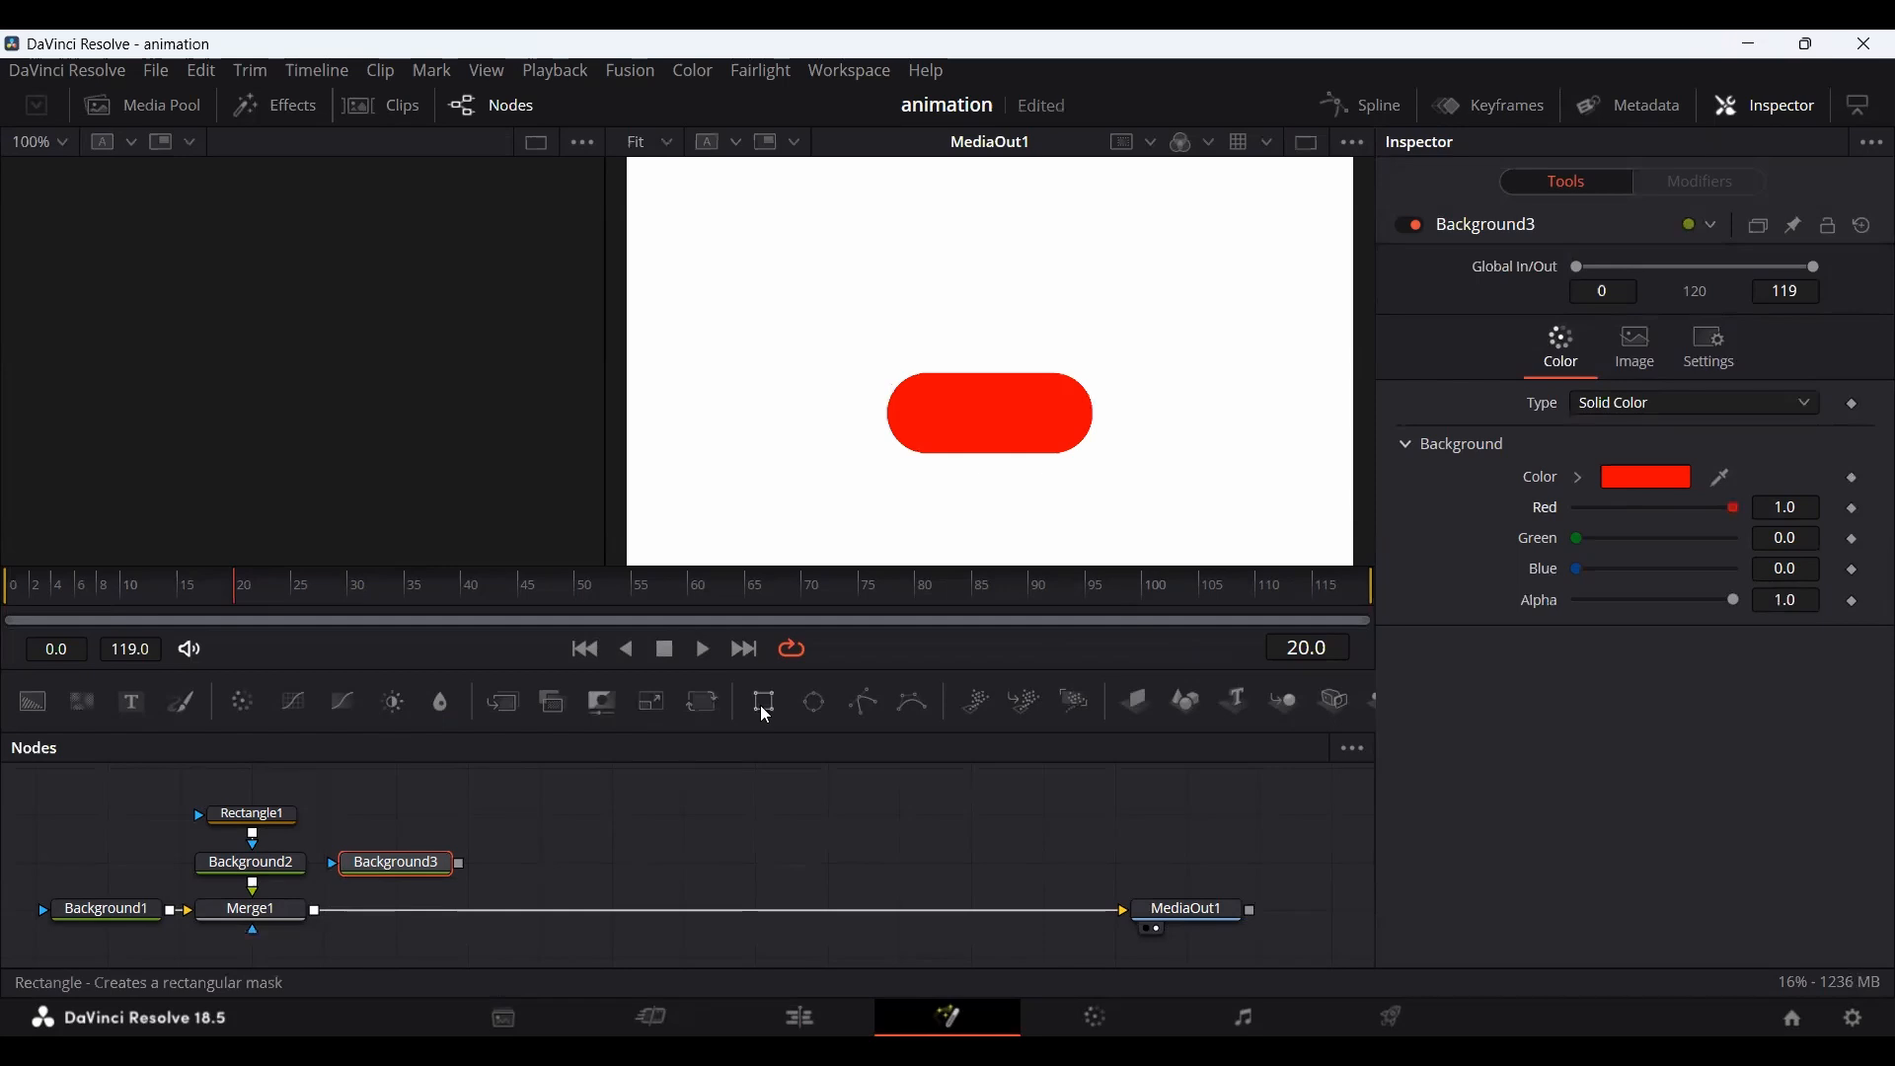
{"action": "left_click_drag", "start_coordinate": [765, 707], "coordinate": [363, 809]}
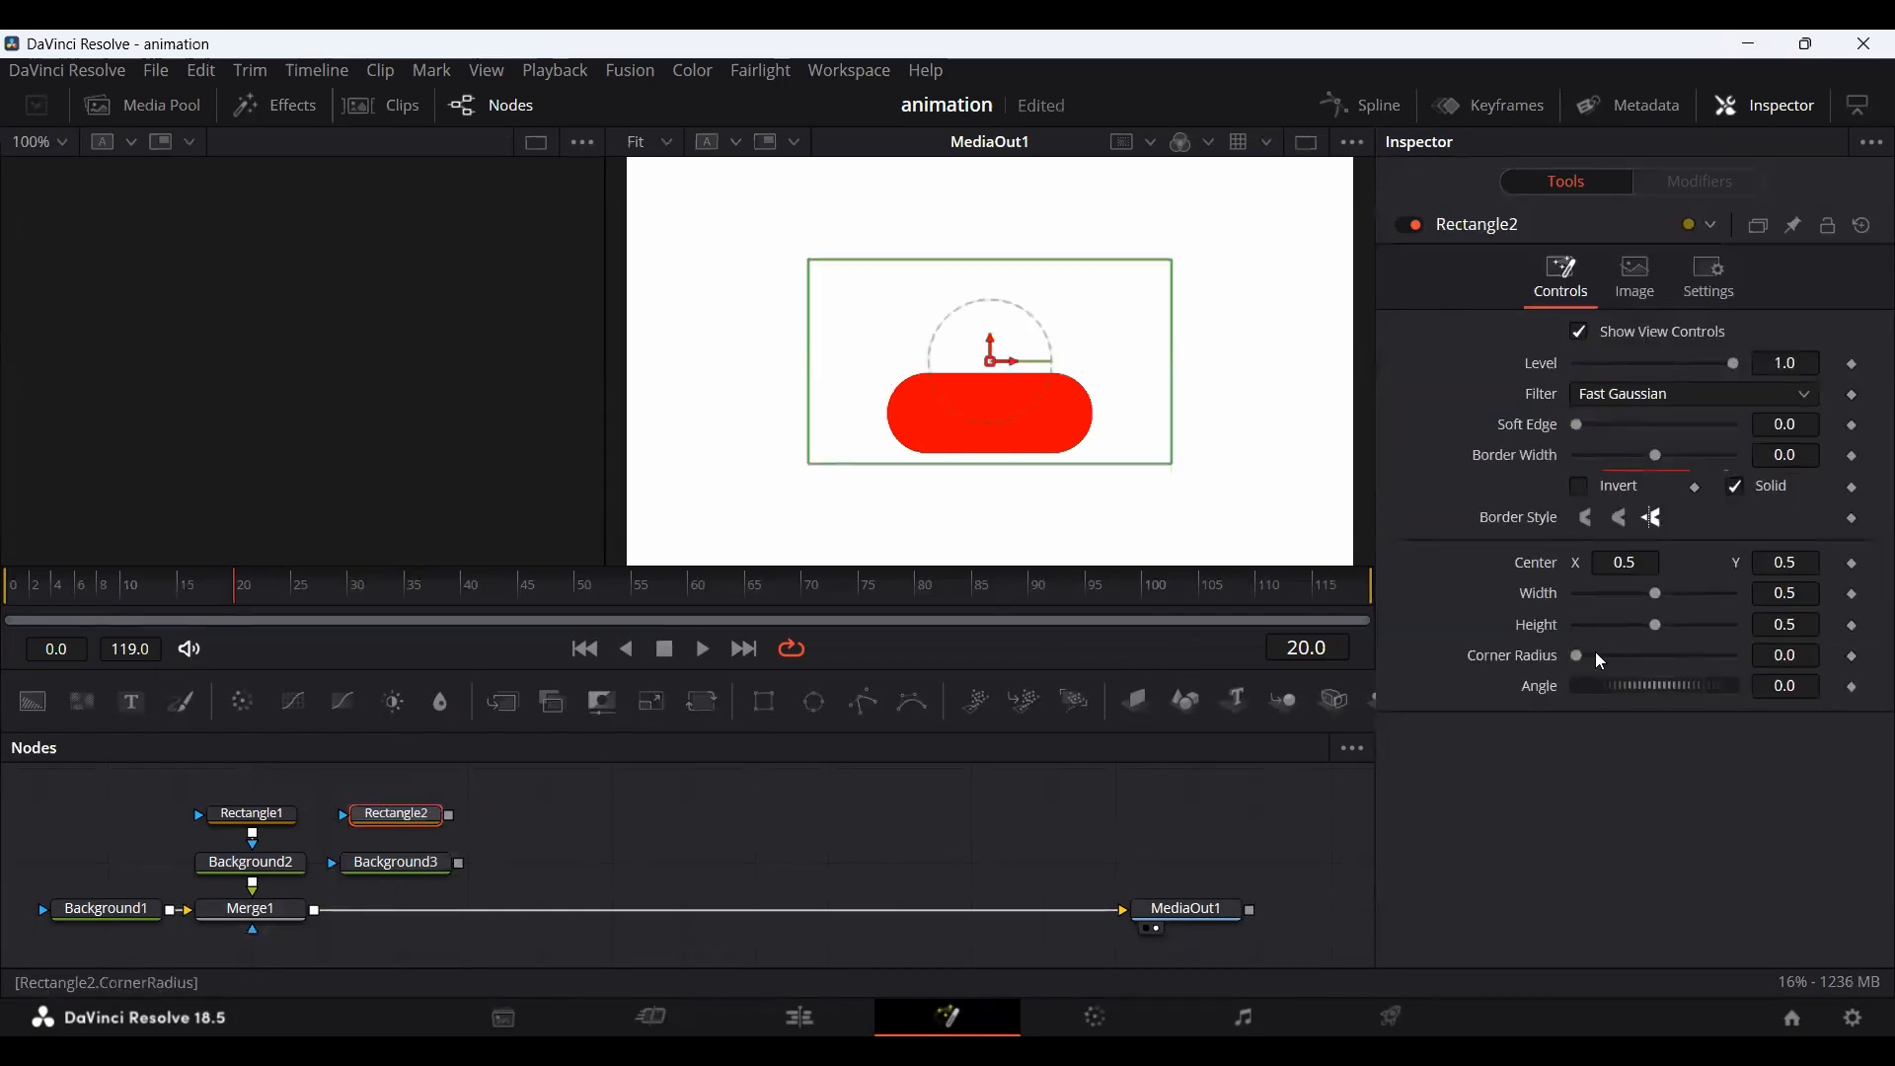
Give Rectangle2 corner radius 1.0 and width 0.102, and move it to center X about 0.41, Y about 0.524.
{"action": "left_click_drag", "start_coordinate": [1587, 655], "coordinate": [1810, 665]}
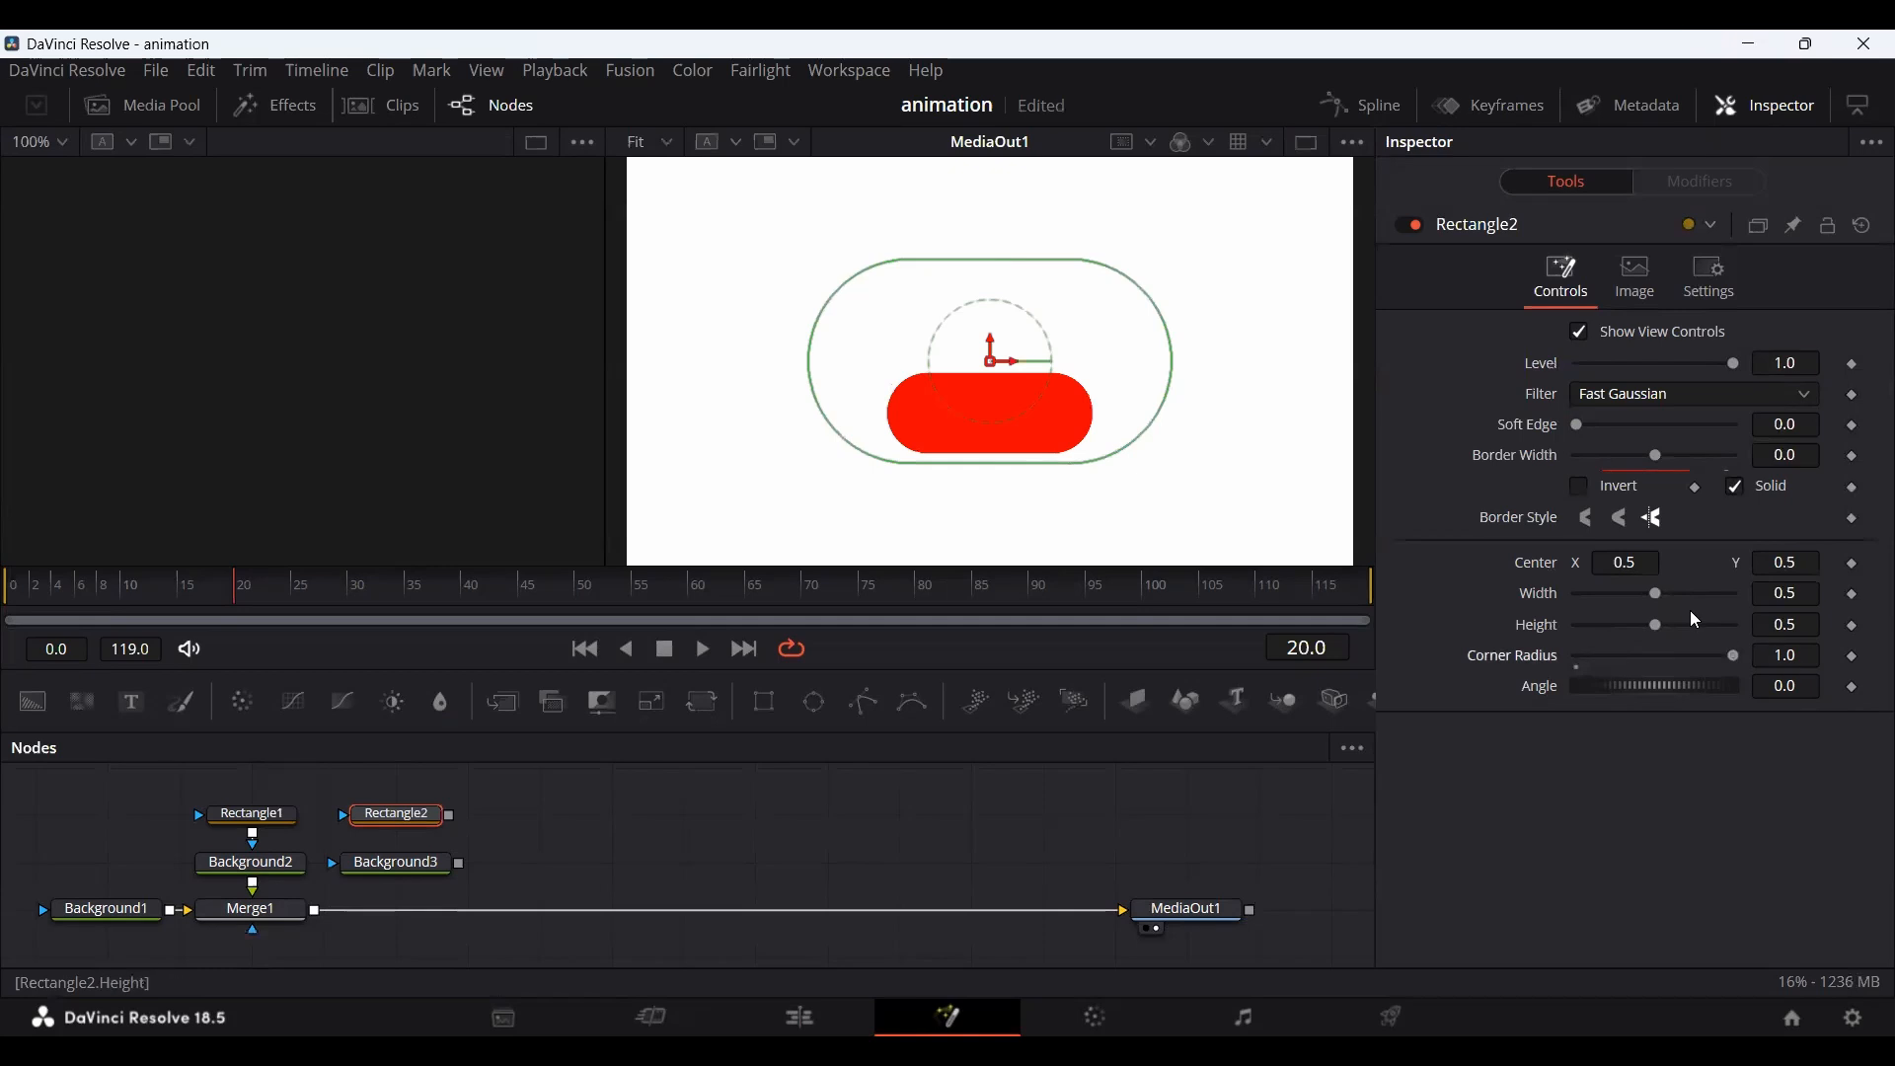
{"action": "left_click_drag", "start_coordinate": [1649, 598], "coordinate": [1587, 600]}
{"action": "left_click_drag", "start_coordinate": [1007, 361], "coordinate": [939, 353]}
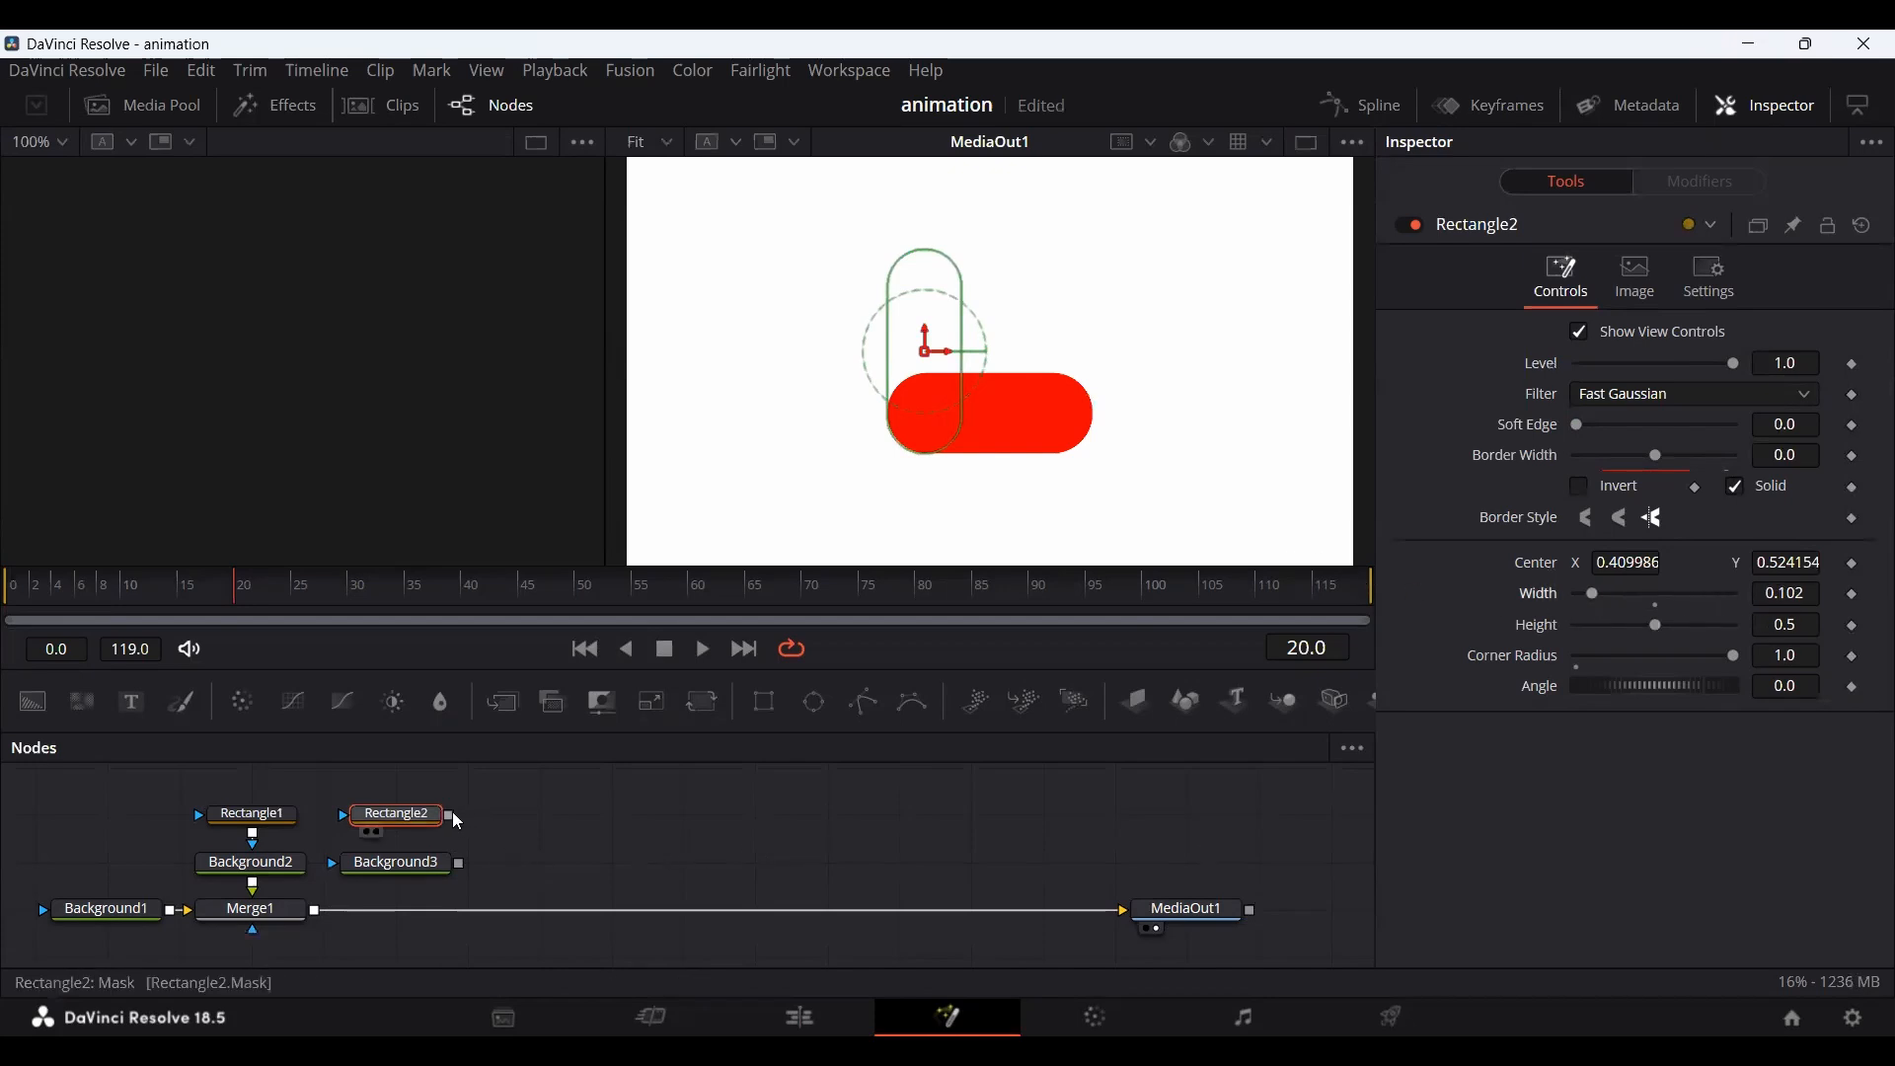
Mask Background3 with Rectangle2 at height 0.409 and merge it over the Merge1 output.
{"action": "left_click_drag", "start_coordinate": [454, 817], "coordinate": [395, 863]}
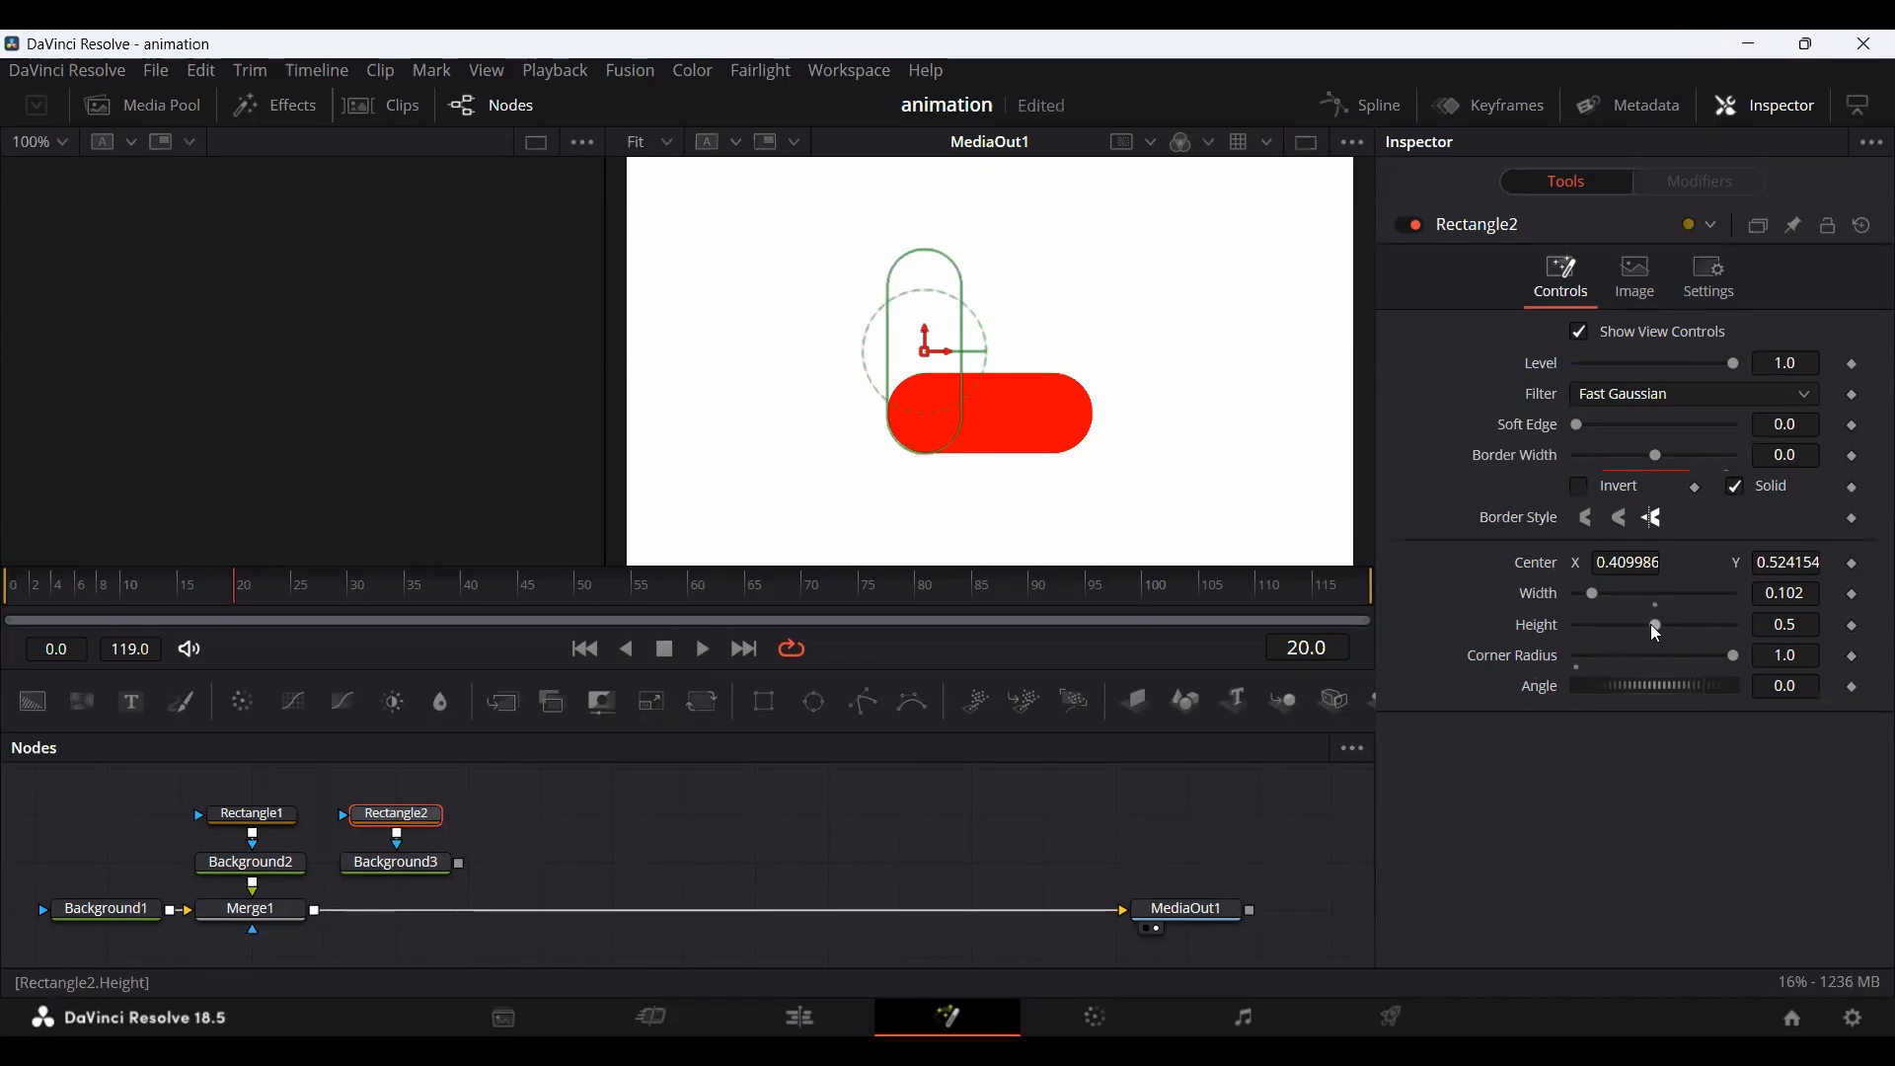
{"action": "left_click_drag", "start_coordinate": [1658, 631], "coordinate": [1640, 626]}
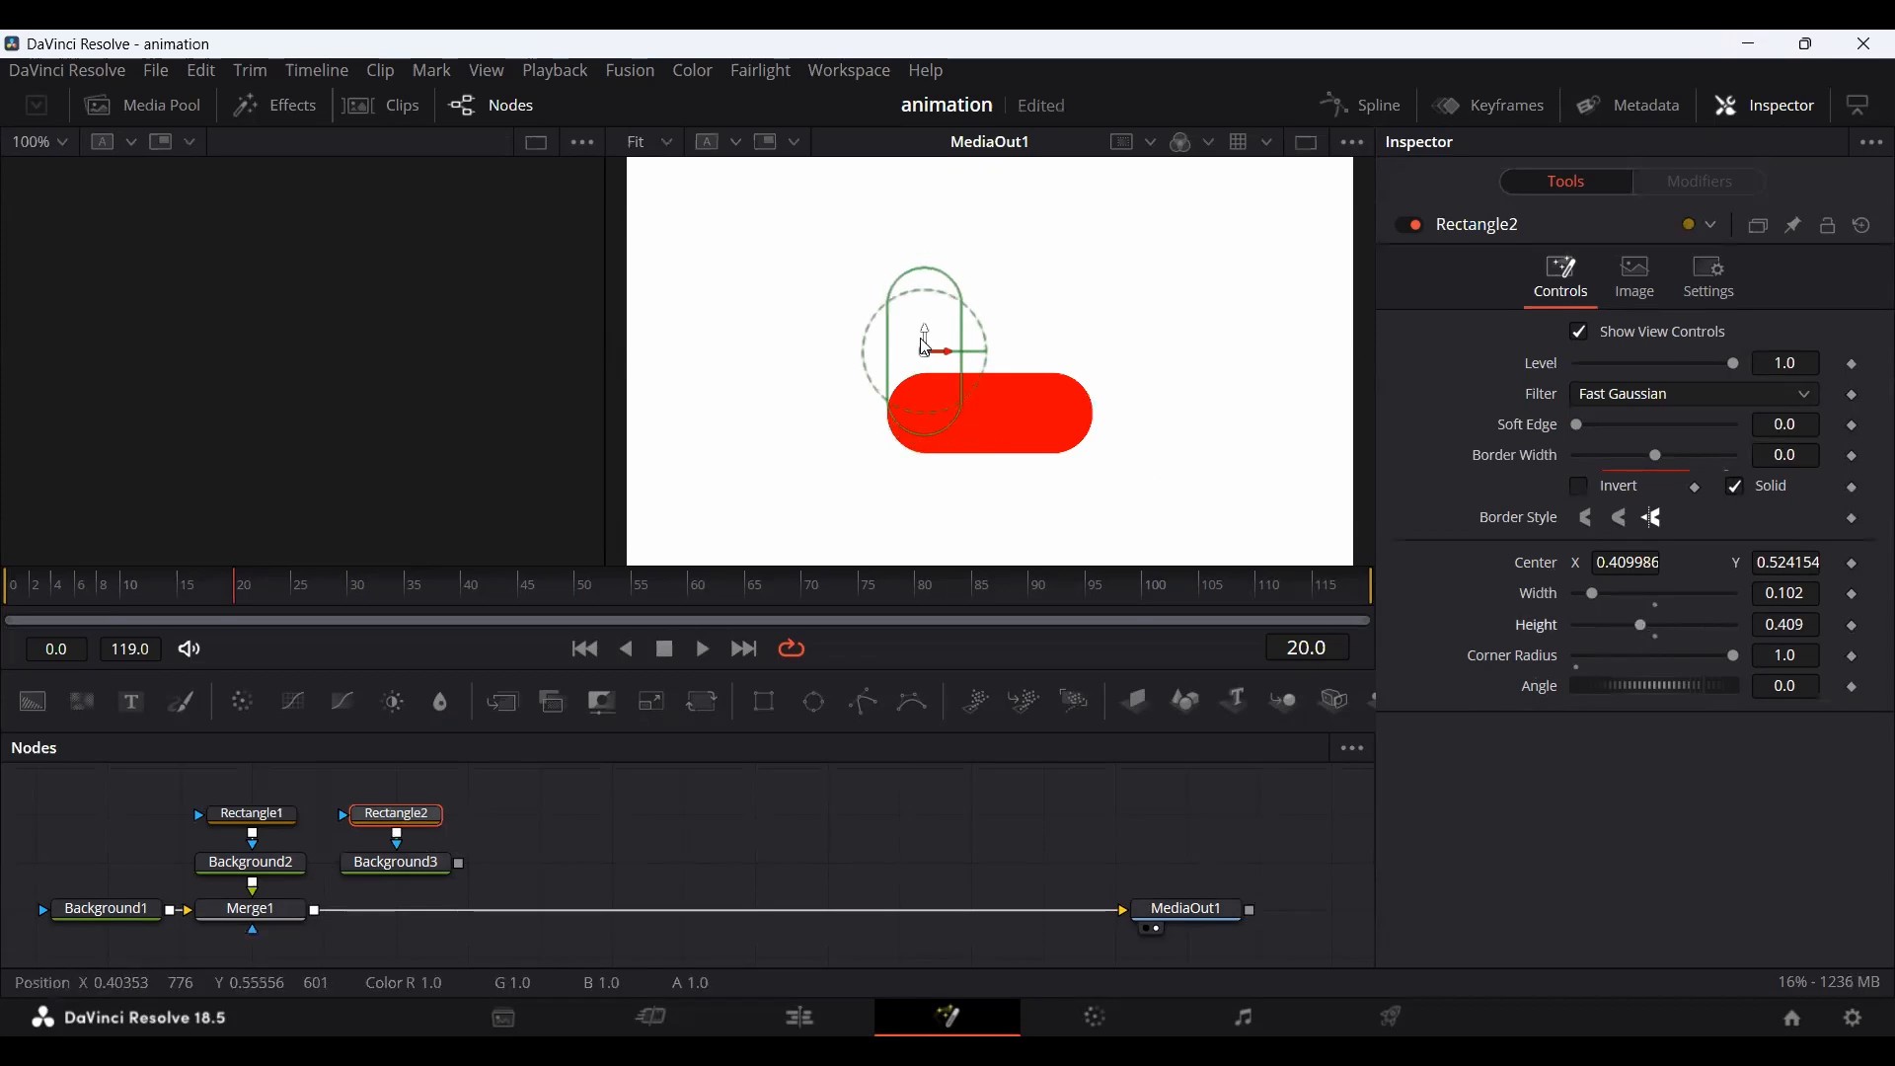
{"action": "left_click_drag", "start_coordinate": [460, 864], "coordinate": [317, 912]}
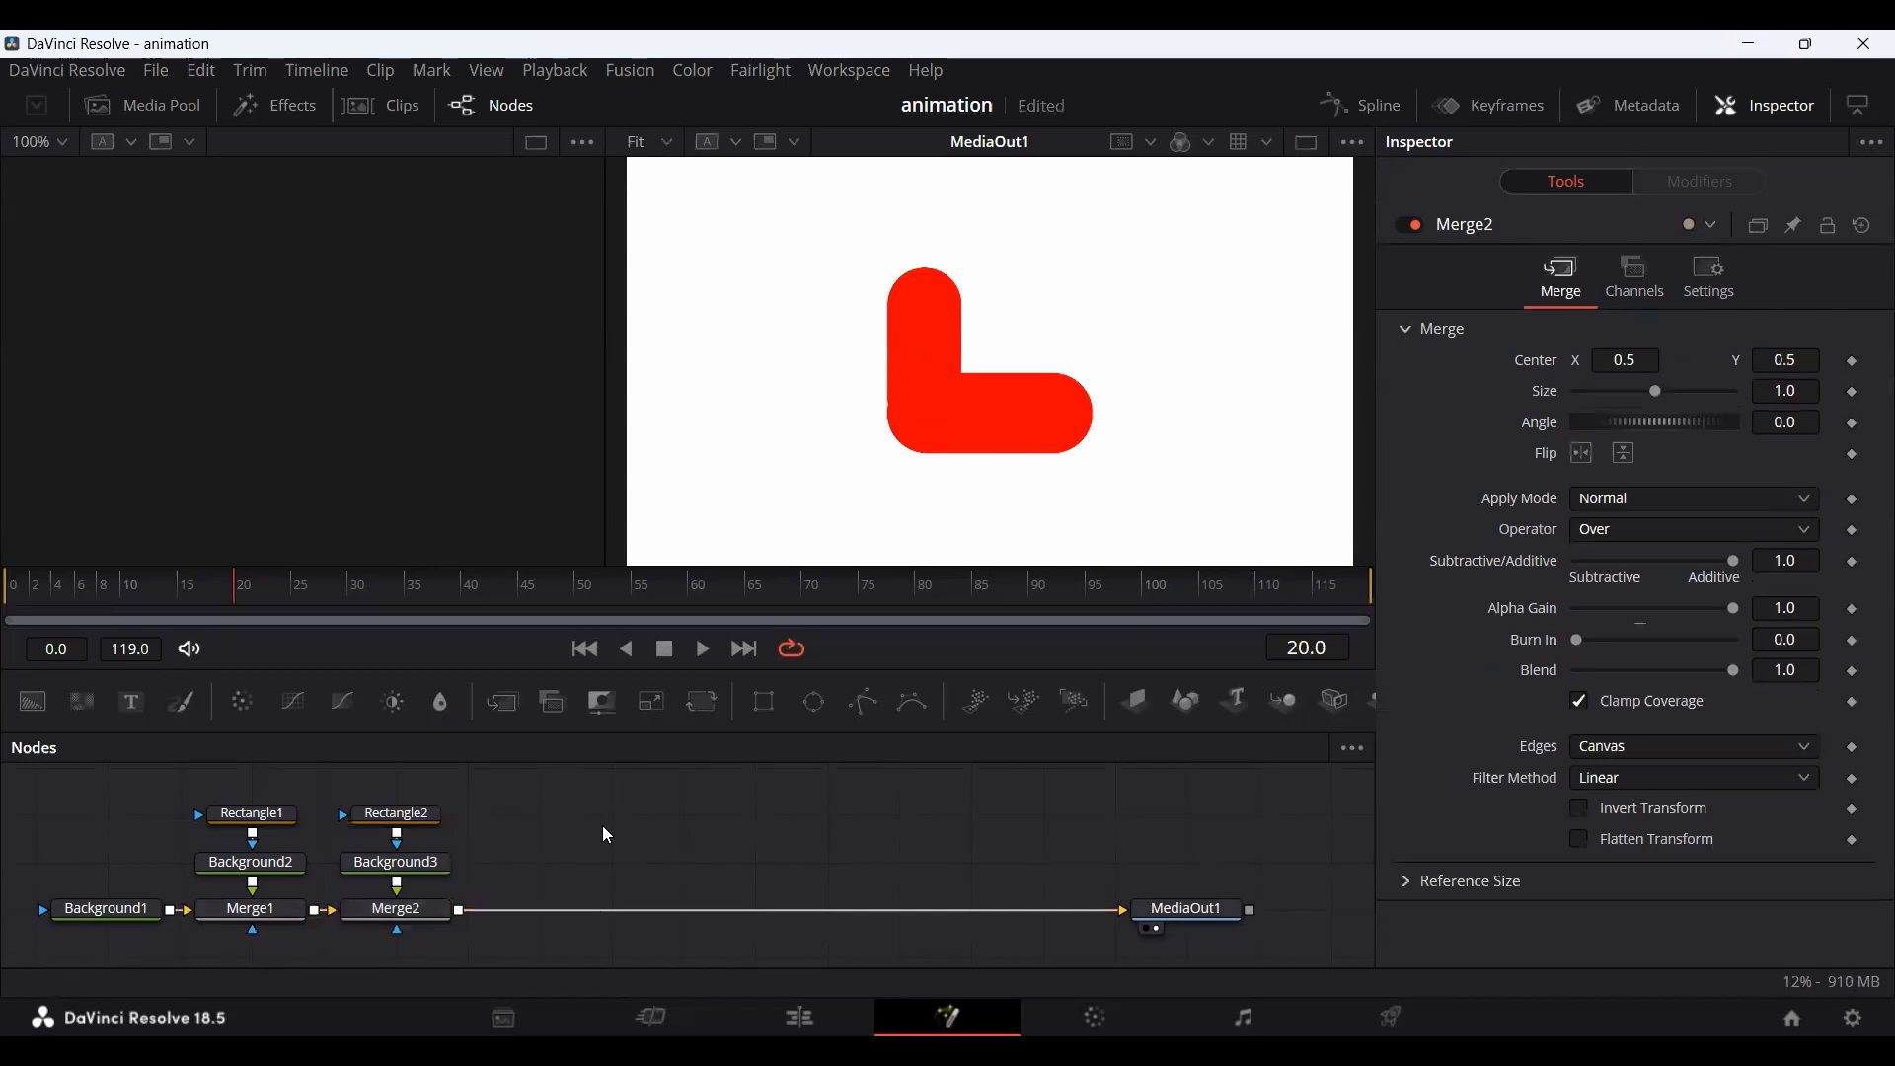
Widen Rectangle2 to 0.106 and nudge it horizontally to center X about 0.4117.
{"action": "left_click", "coordinate": [405, 815]}
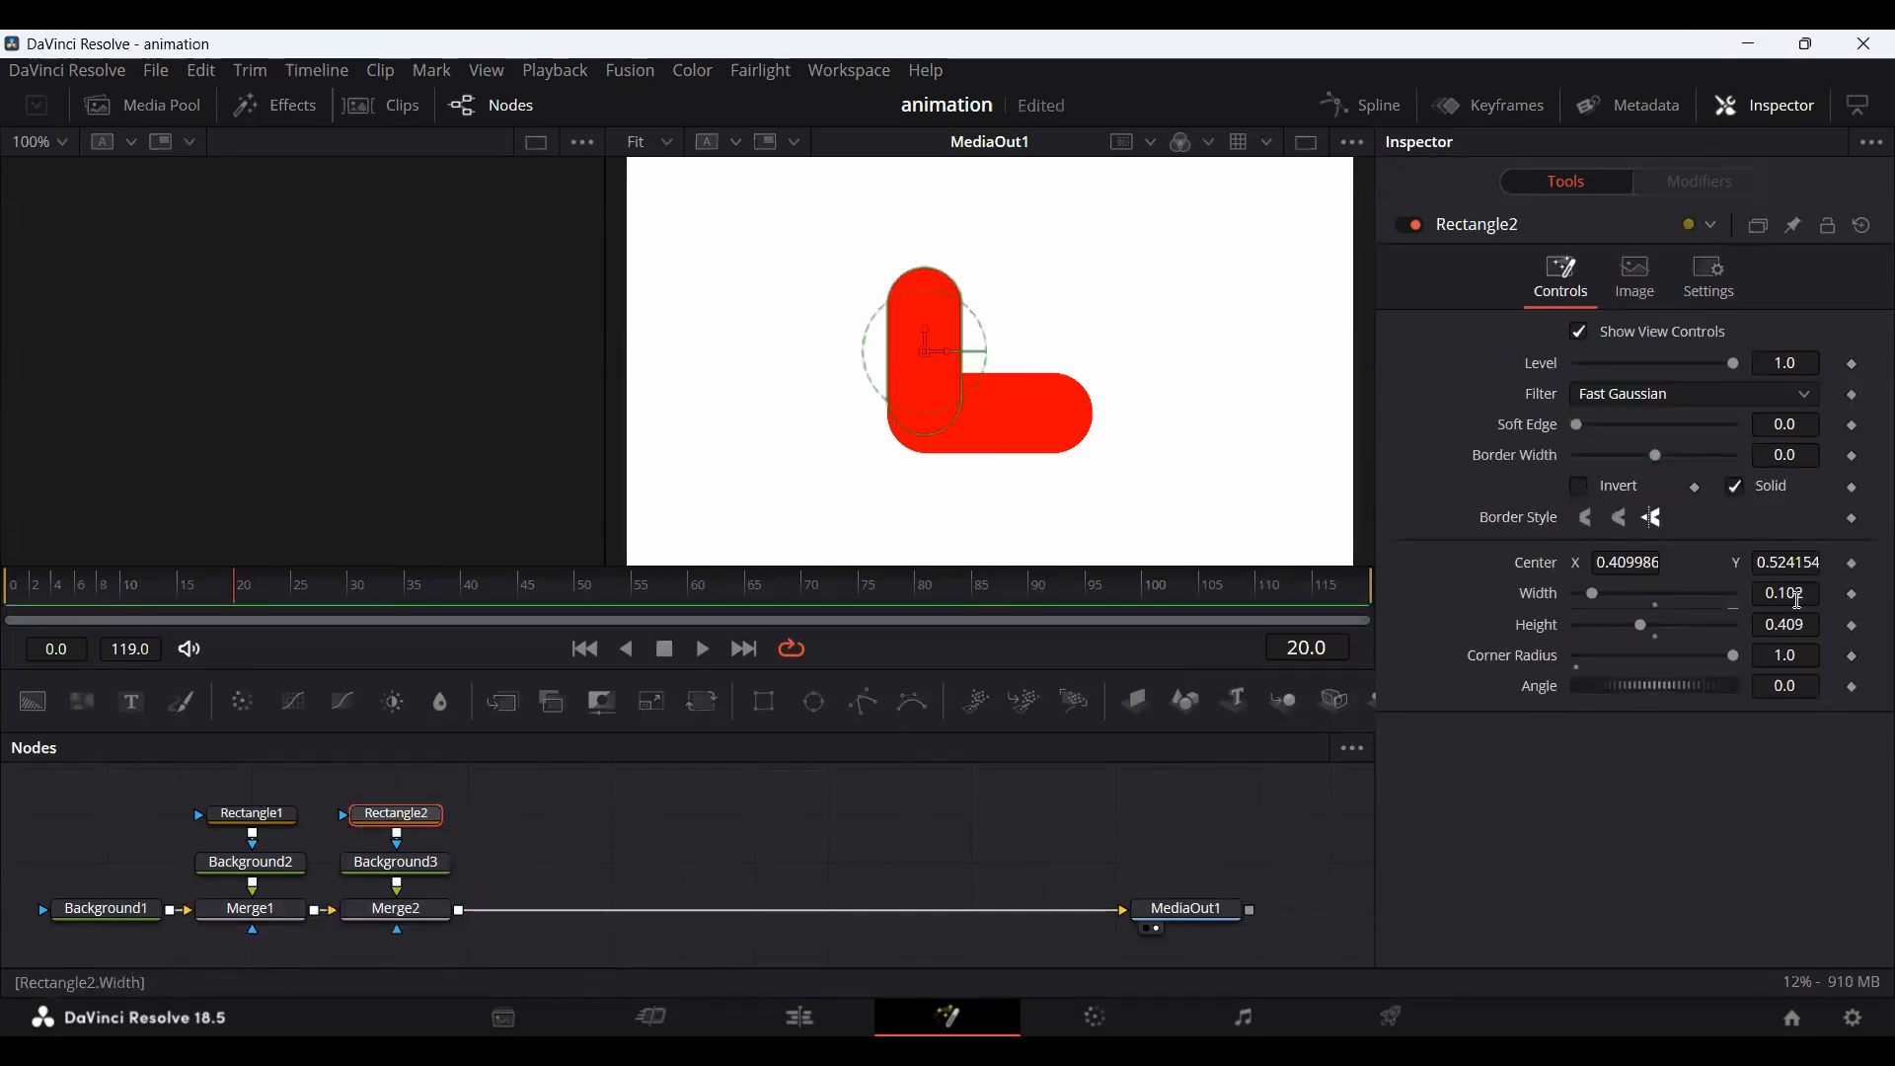
{"action": "left_click_drag", "start_coordinate": [1799, 595], "coordinate": [1804, 594]}
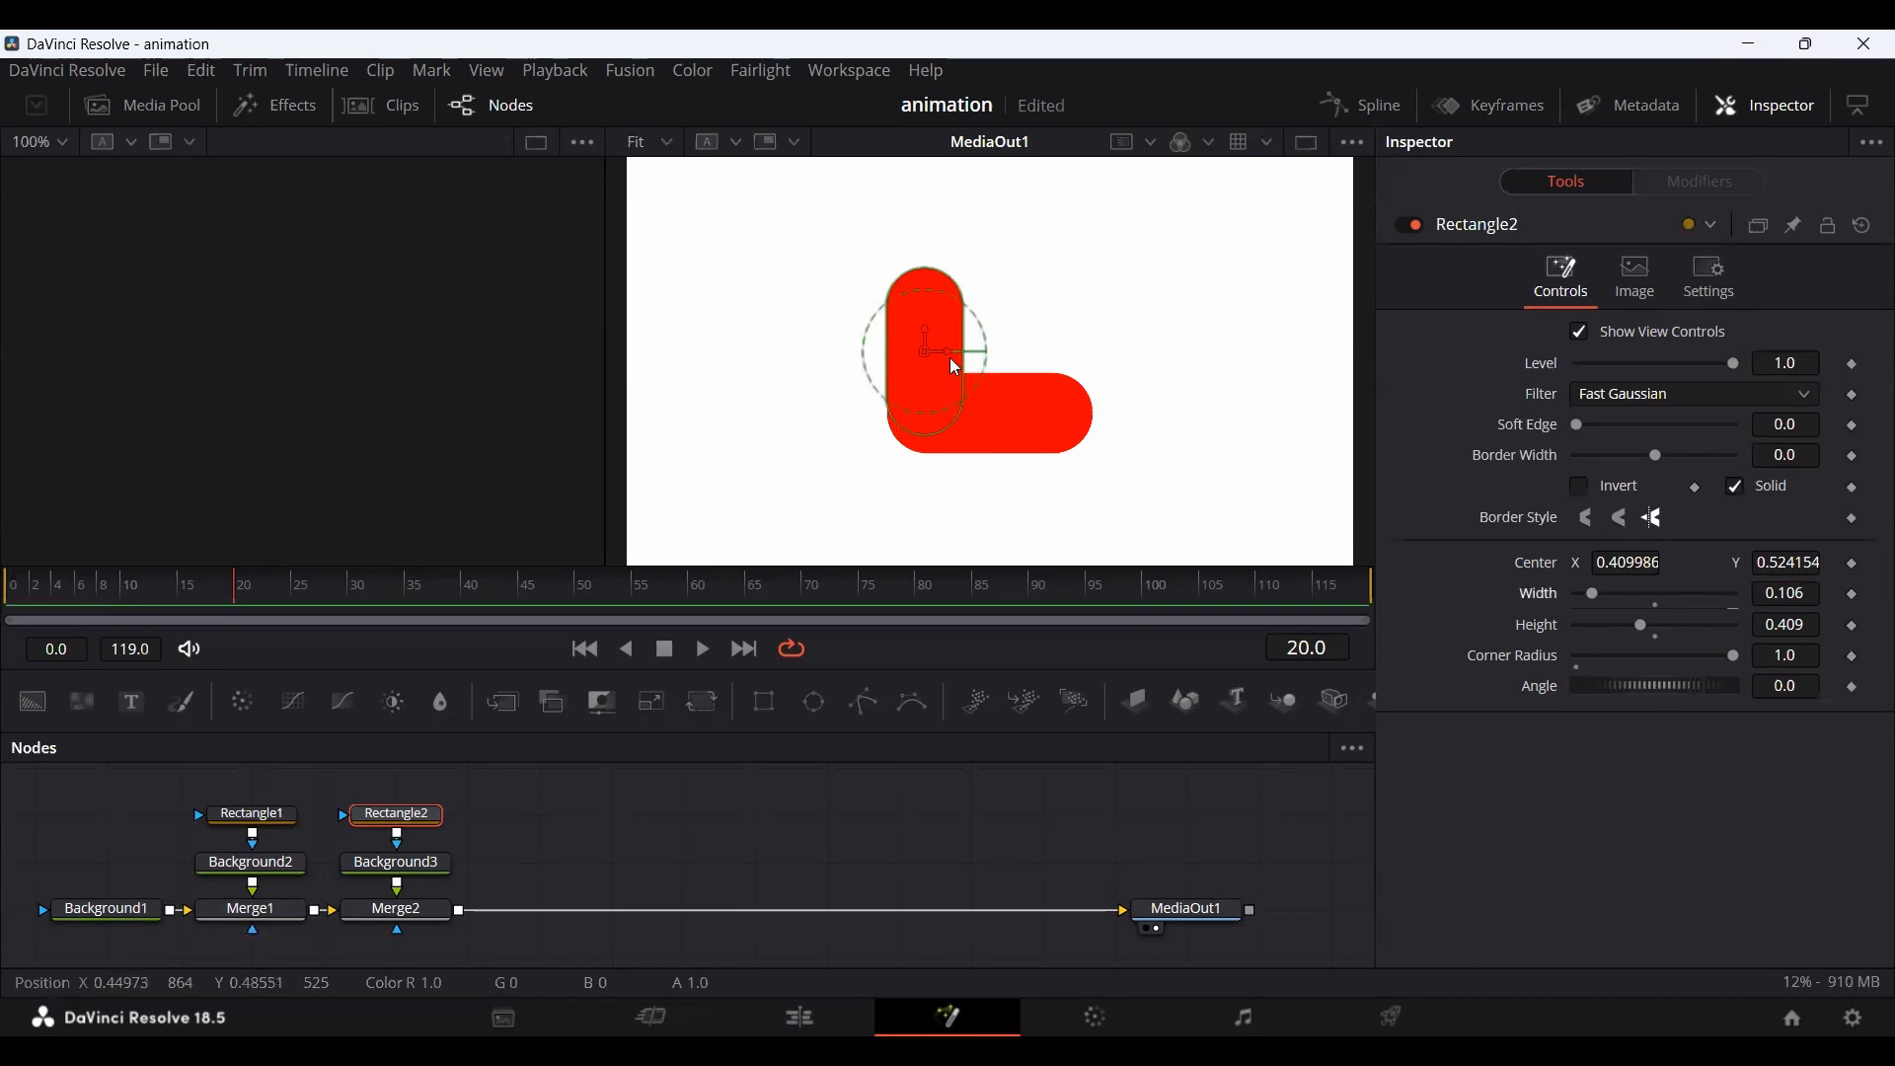
{"action": "left_click_drag", "start_coordinate": [946, 353], "coordinate": [948, 352]}
{"action": "left_click", "coordinate": [786, 881]}
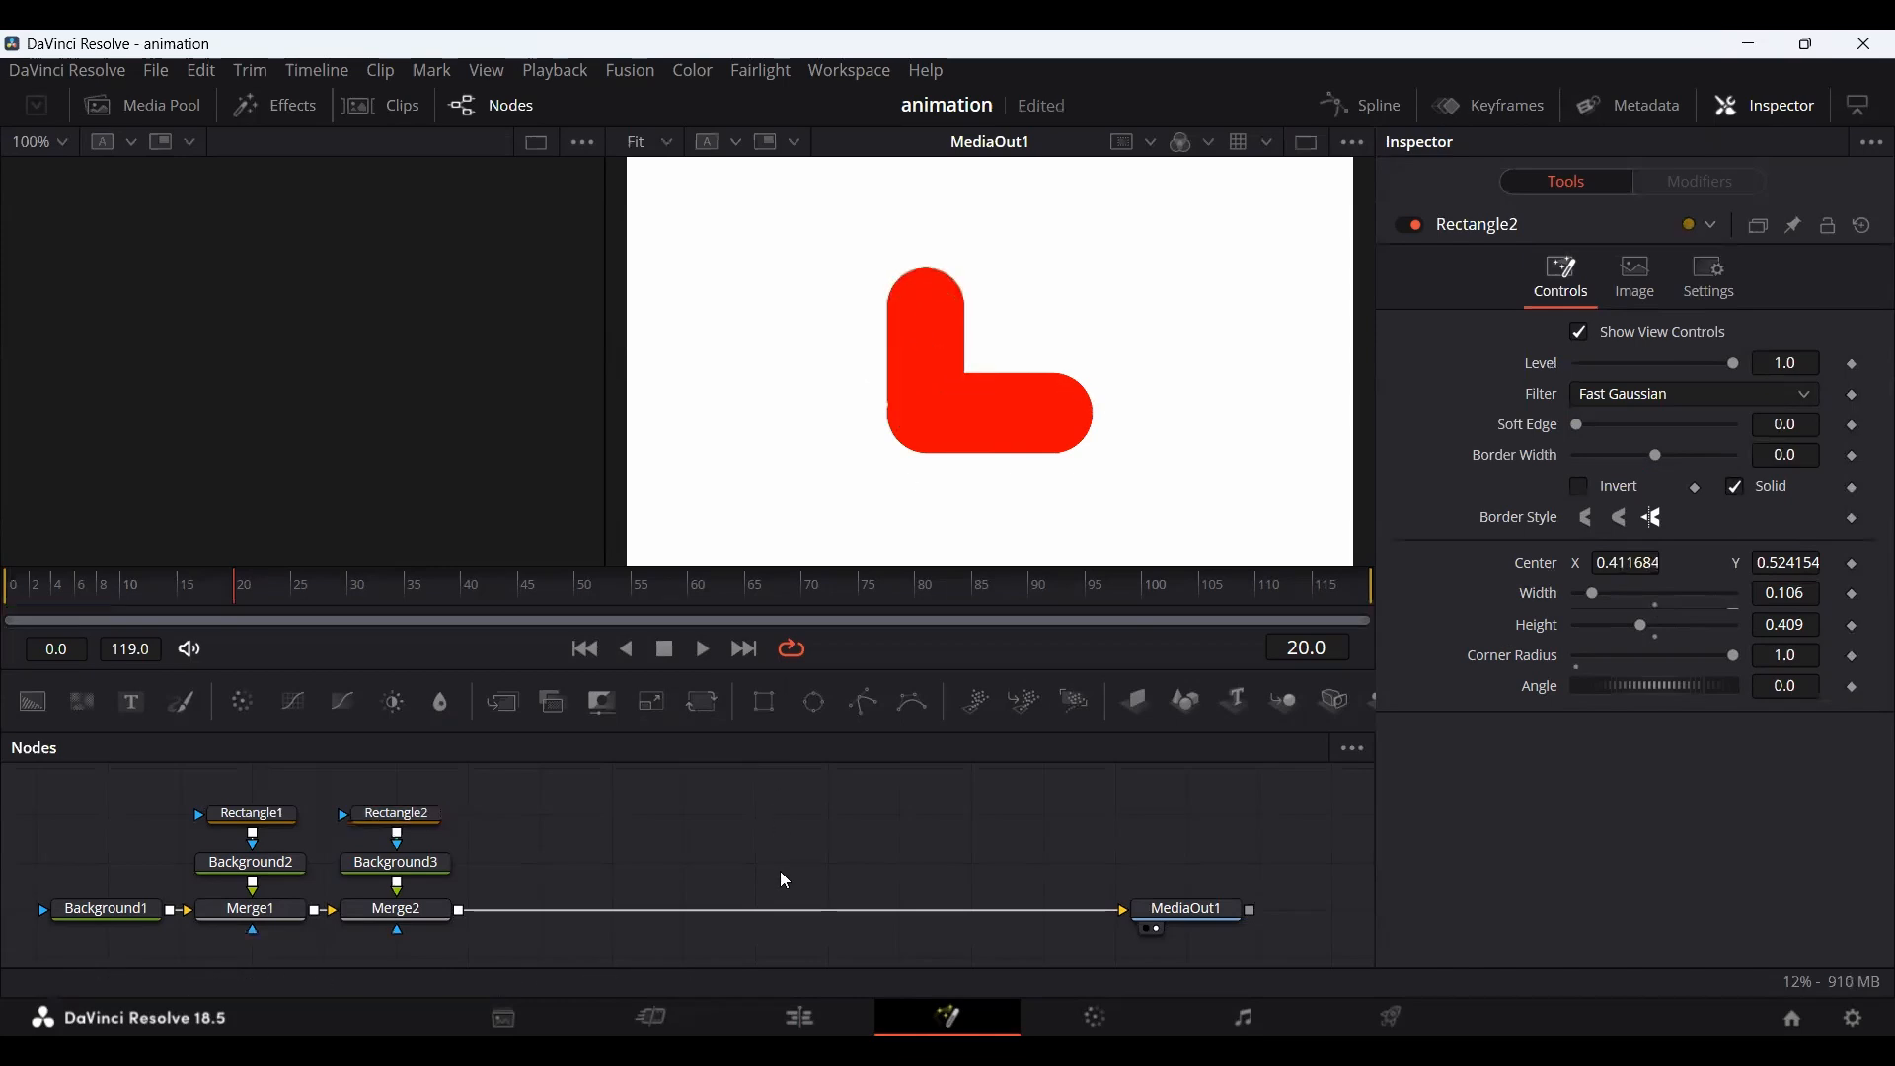
Lower Rectangle2 to center Y about 0.483 to align its rounded lower end with the horizontal bar's corner.
{"action": "scroll", "coordinate": [894, 416], "scroll_direction": "up", "scroll_amount": 4}
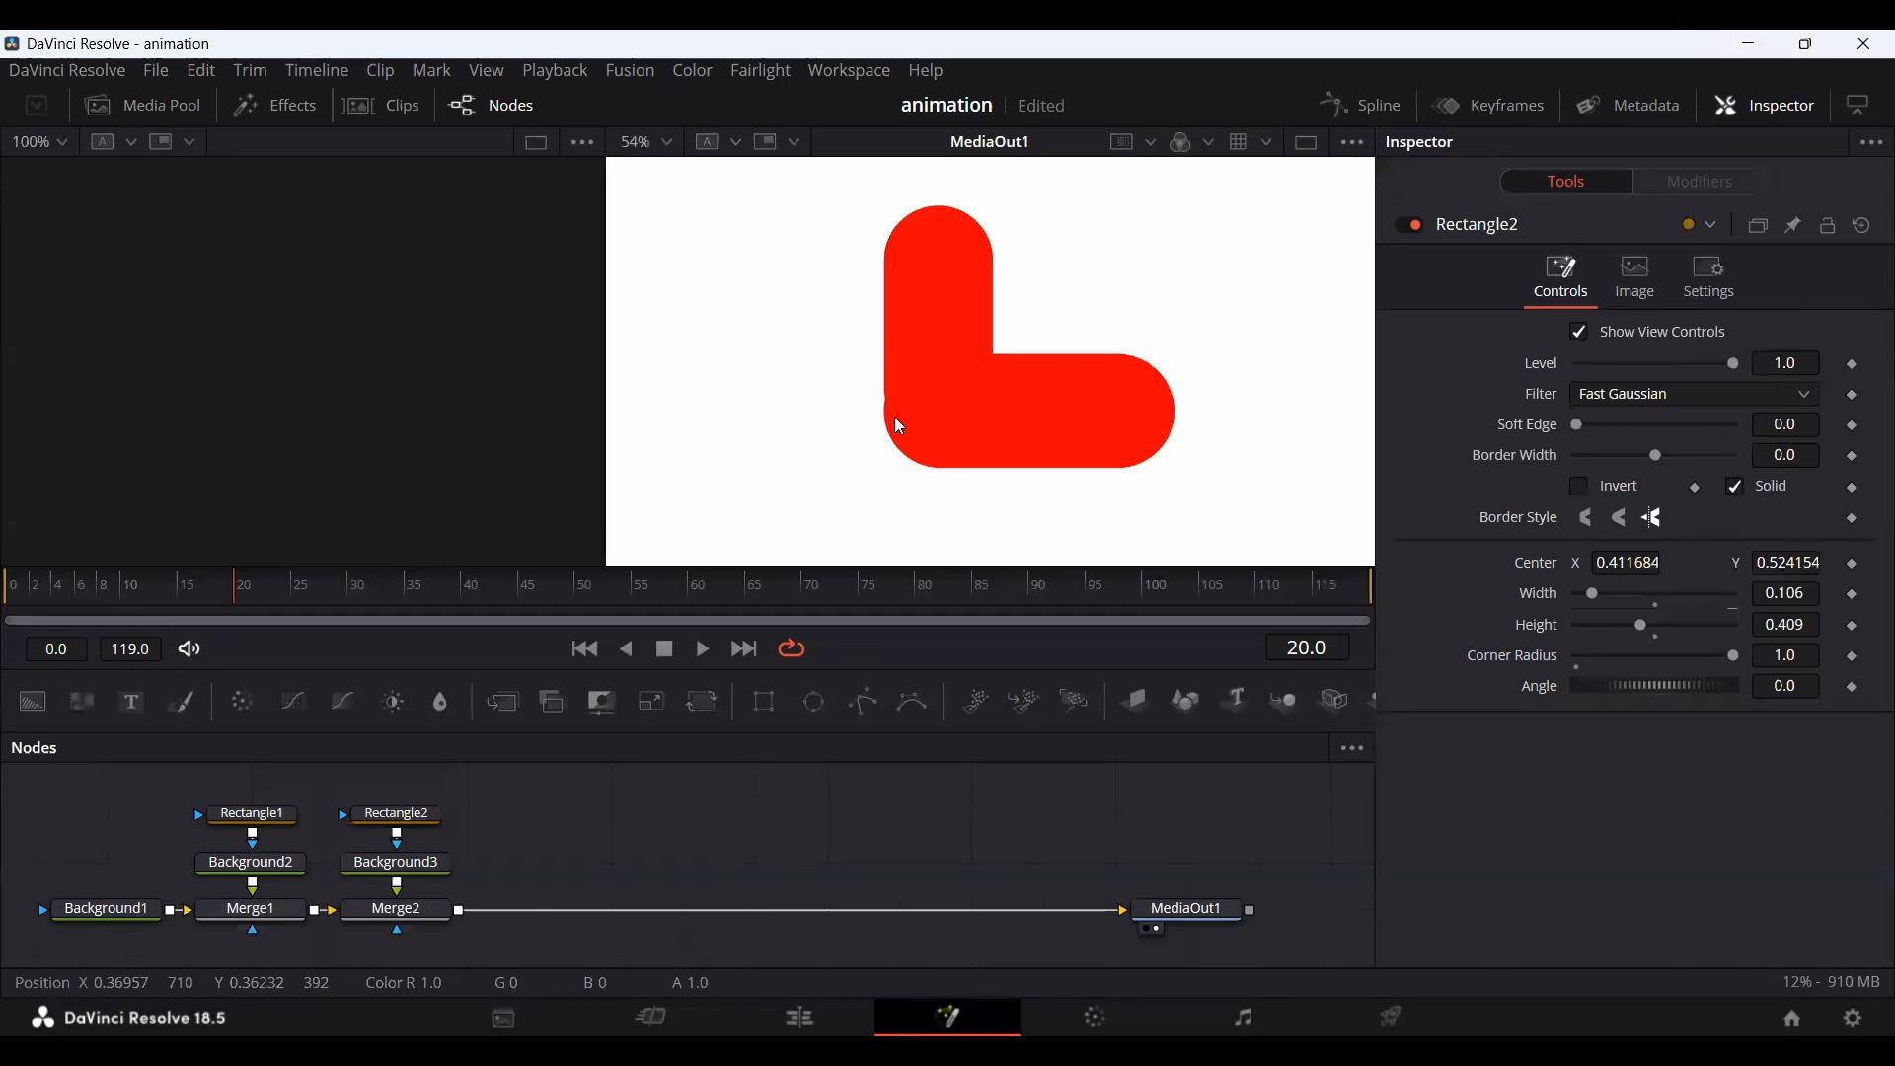
{"action": "scroll", "coordinate": [899, 418], "scroll_direction": "up", "scroll_amount": 3}
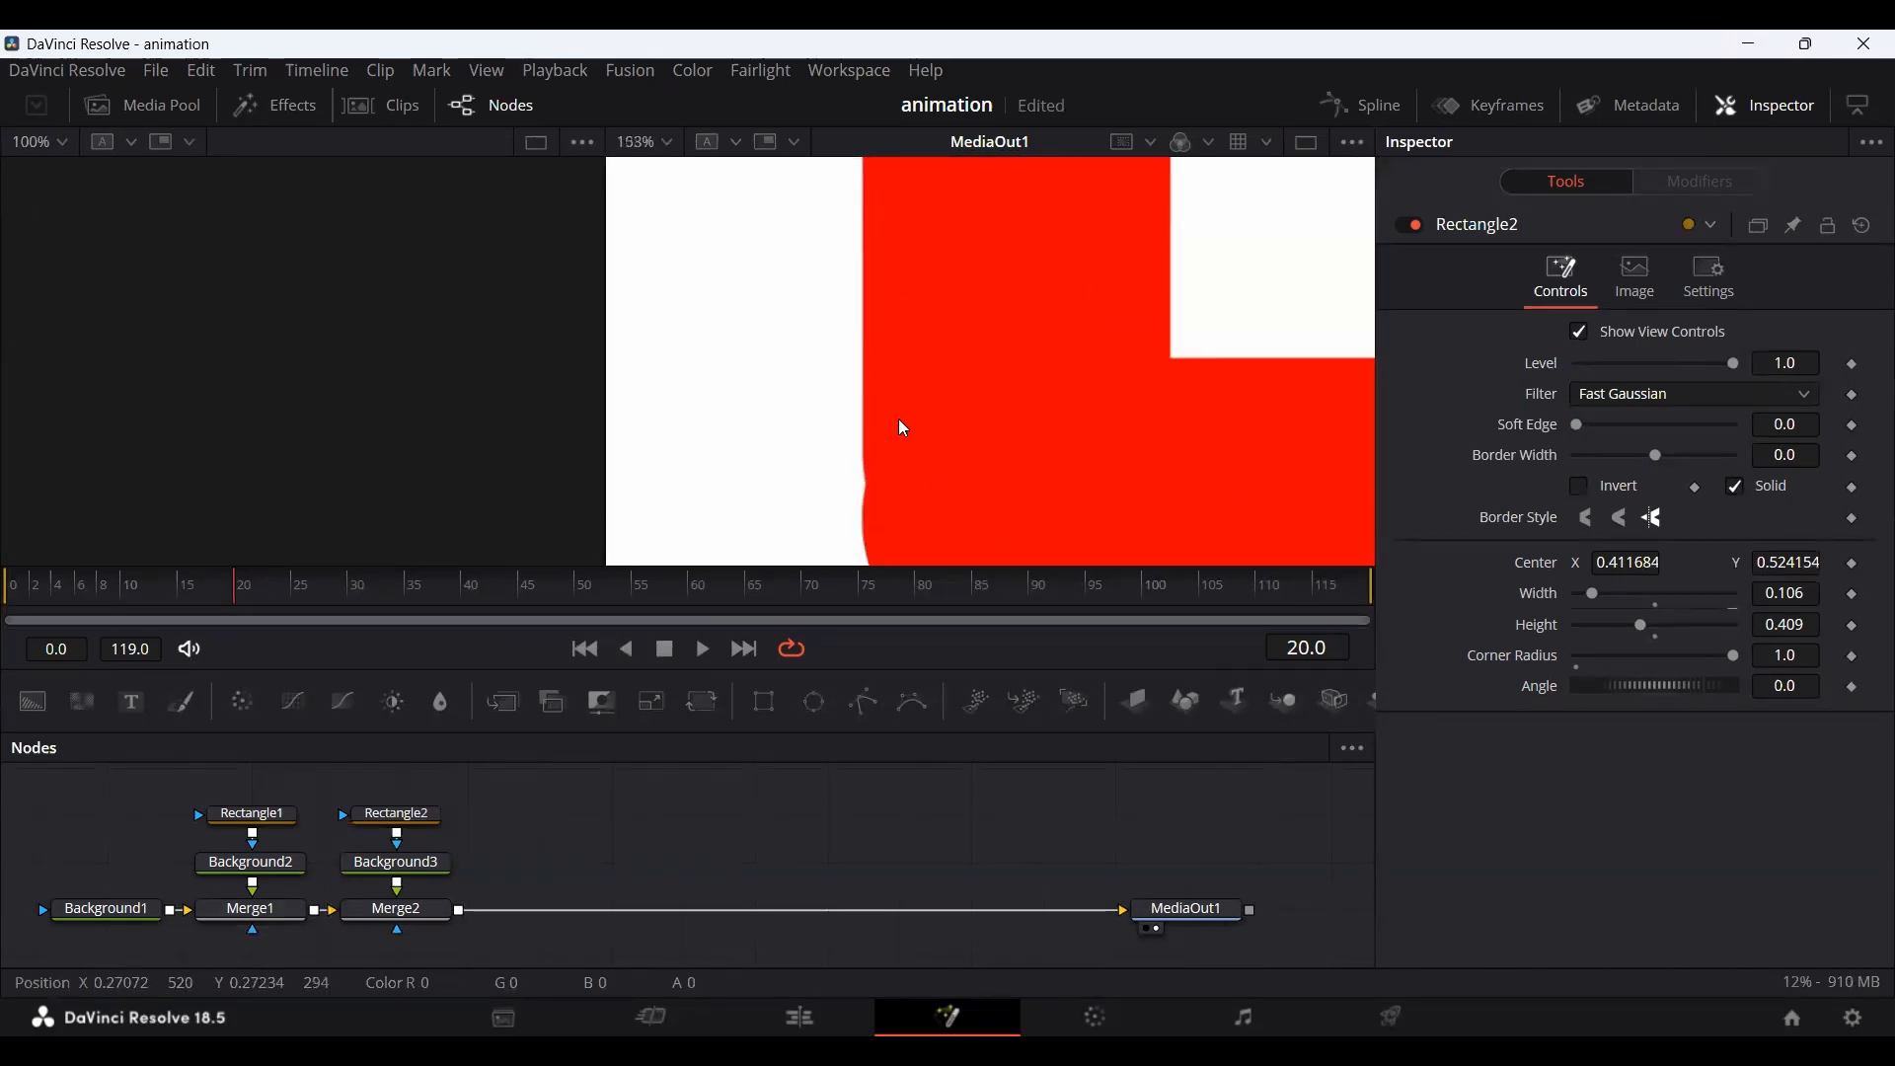
{"action": "left_click", "coordinate": [435, 820]}
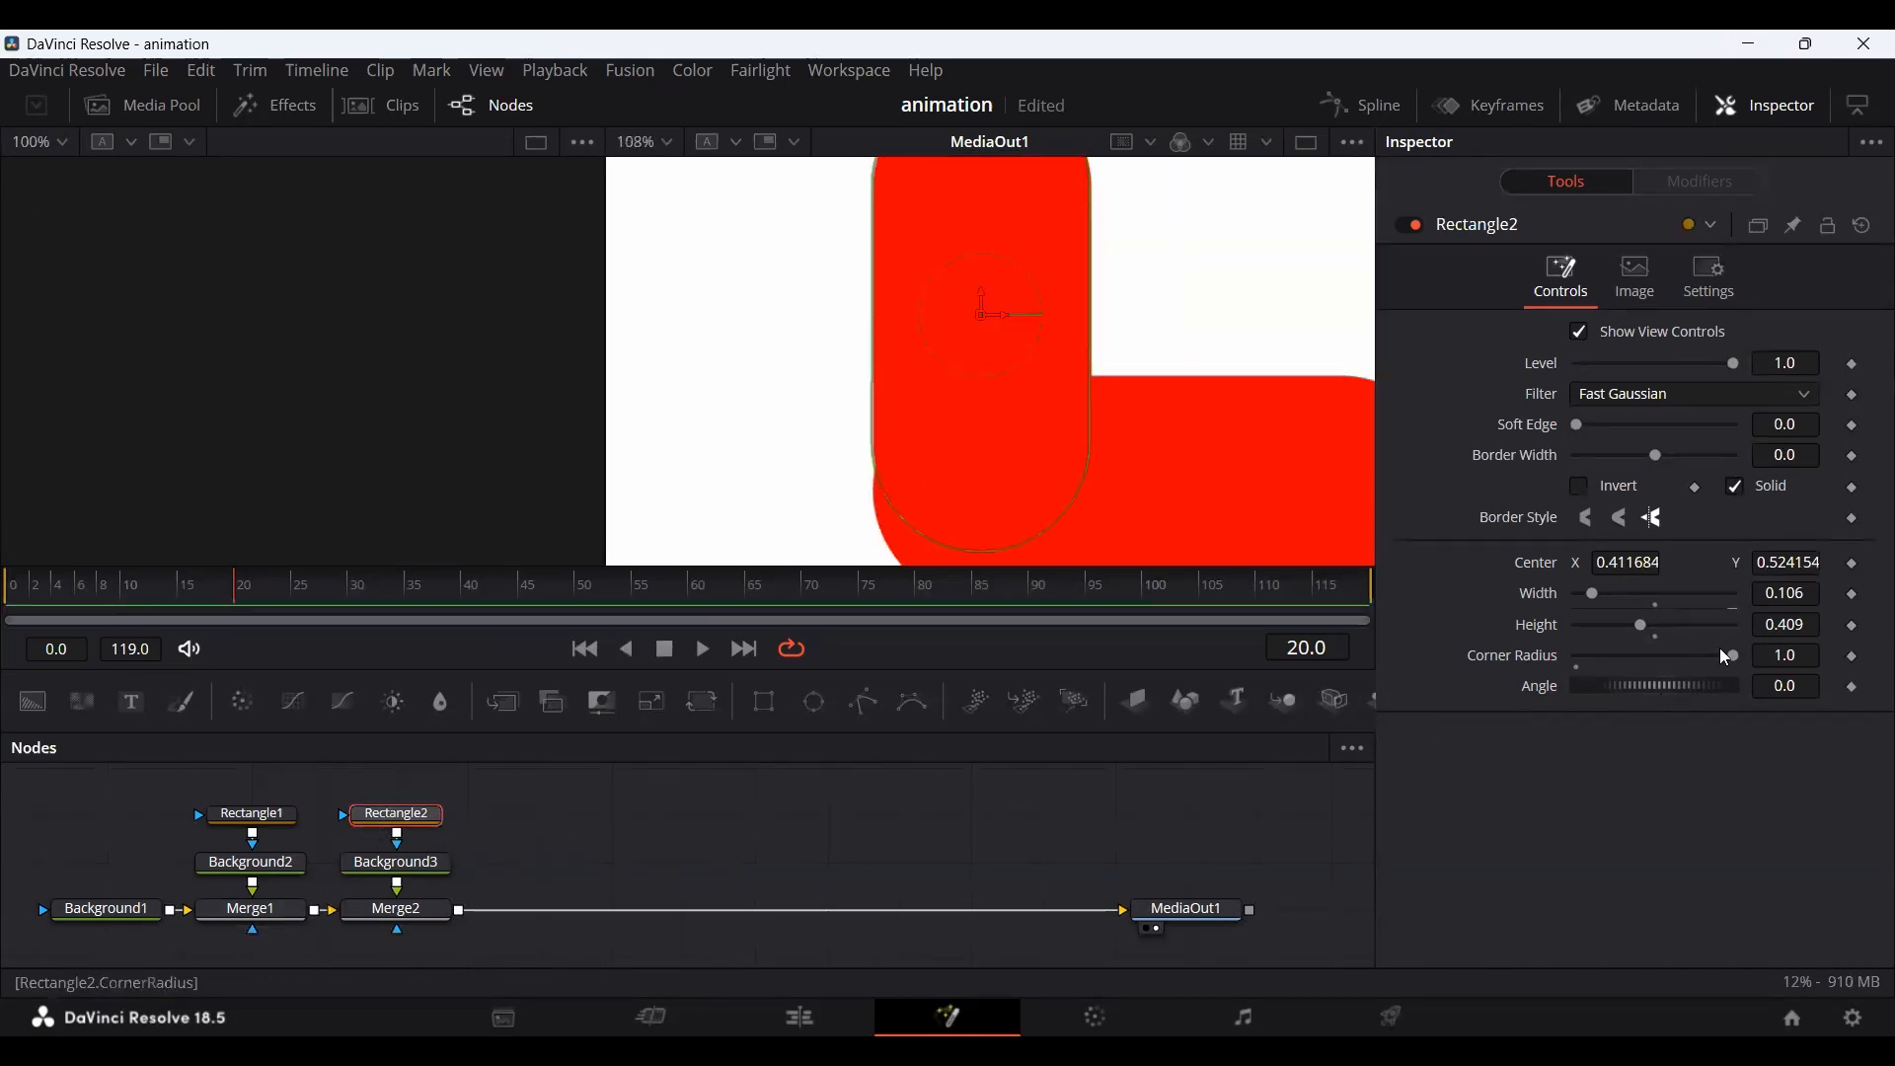
{"action": "left_click_drag", "start_coordinate": [1795, 561], "coordinate": [1753, 562]}
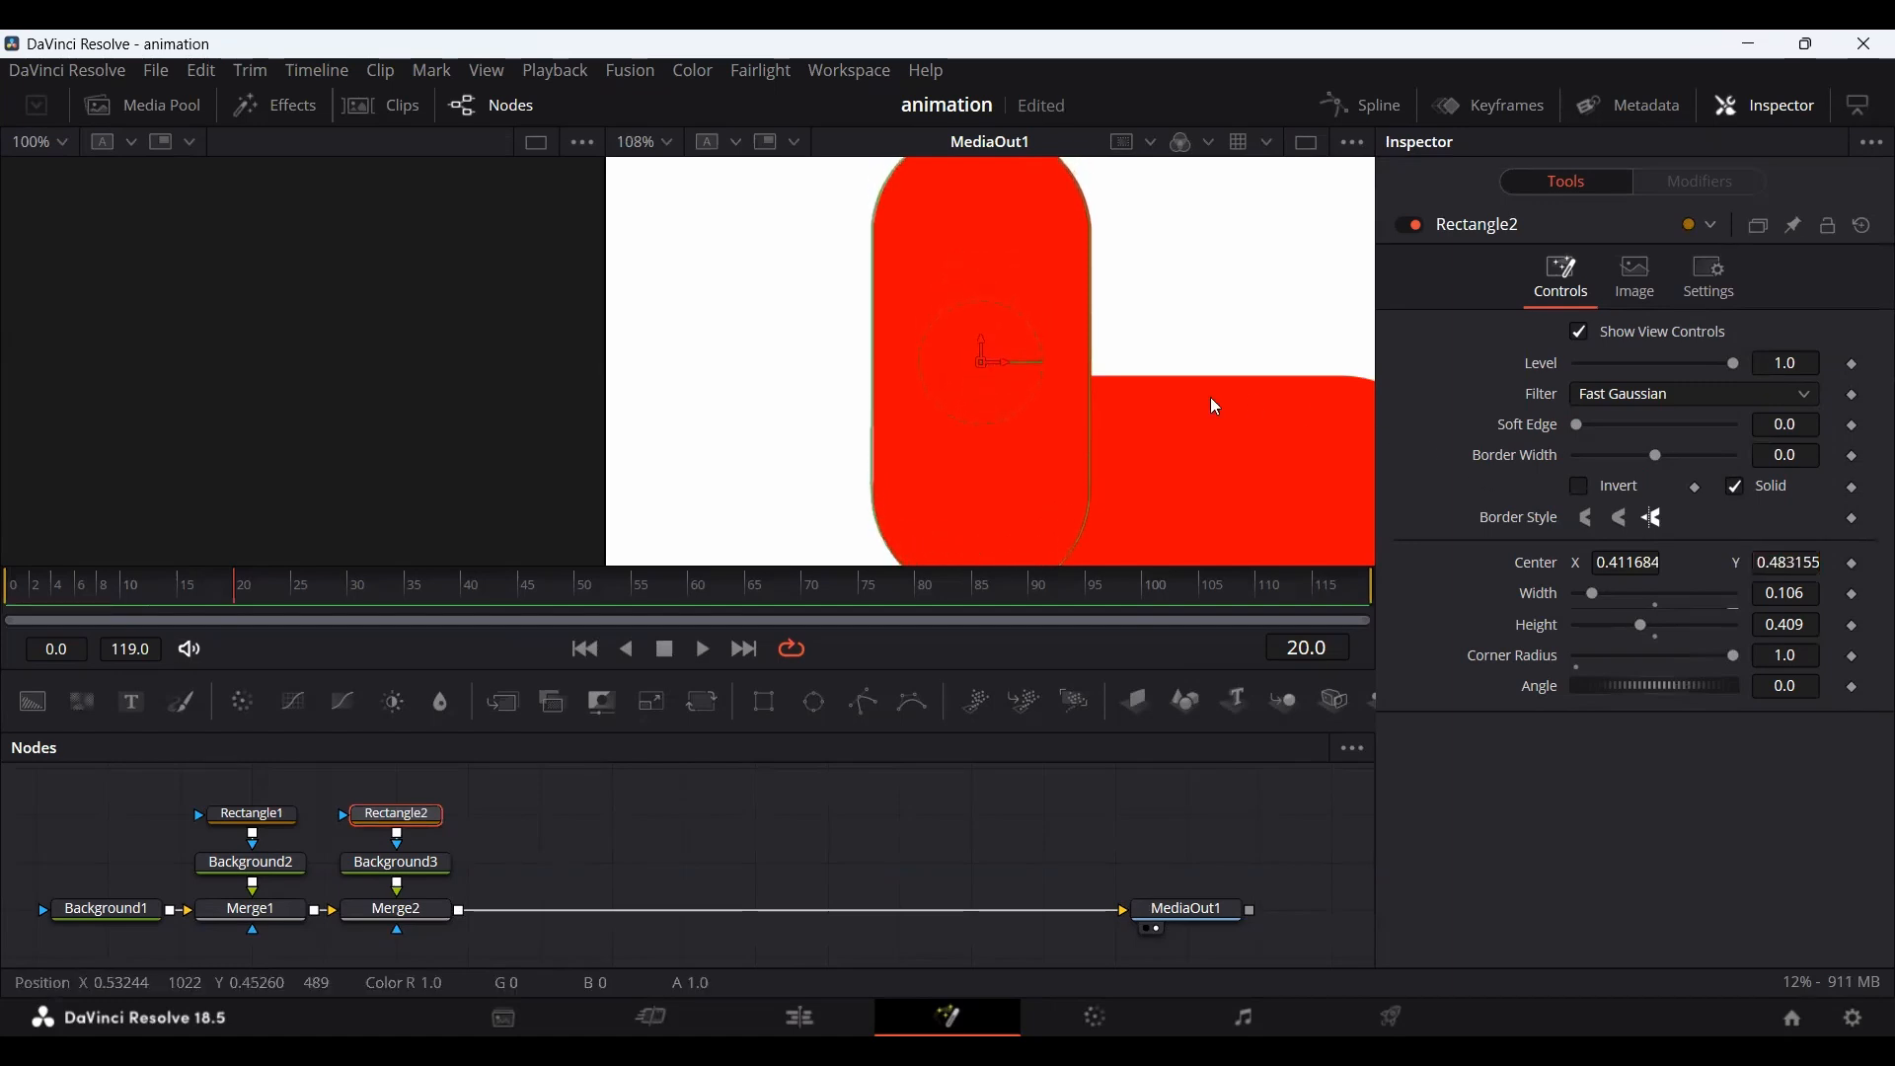
{"action": "scroll", "coordinate": [1210, 397], "scroll_direction": "down", "scroll_amount": 2}
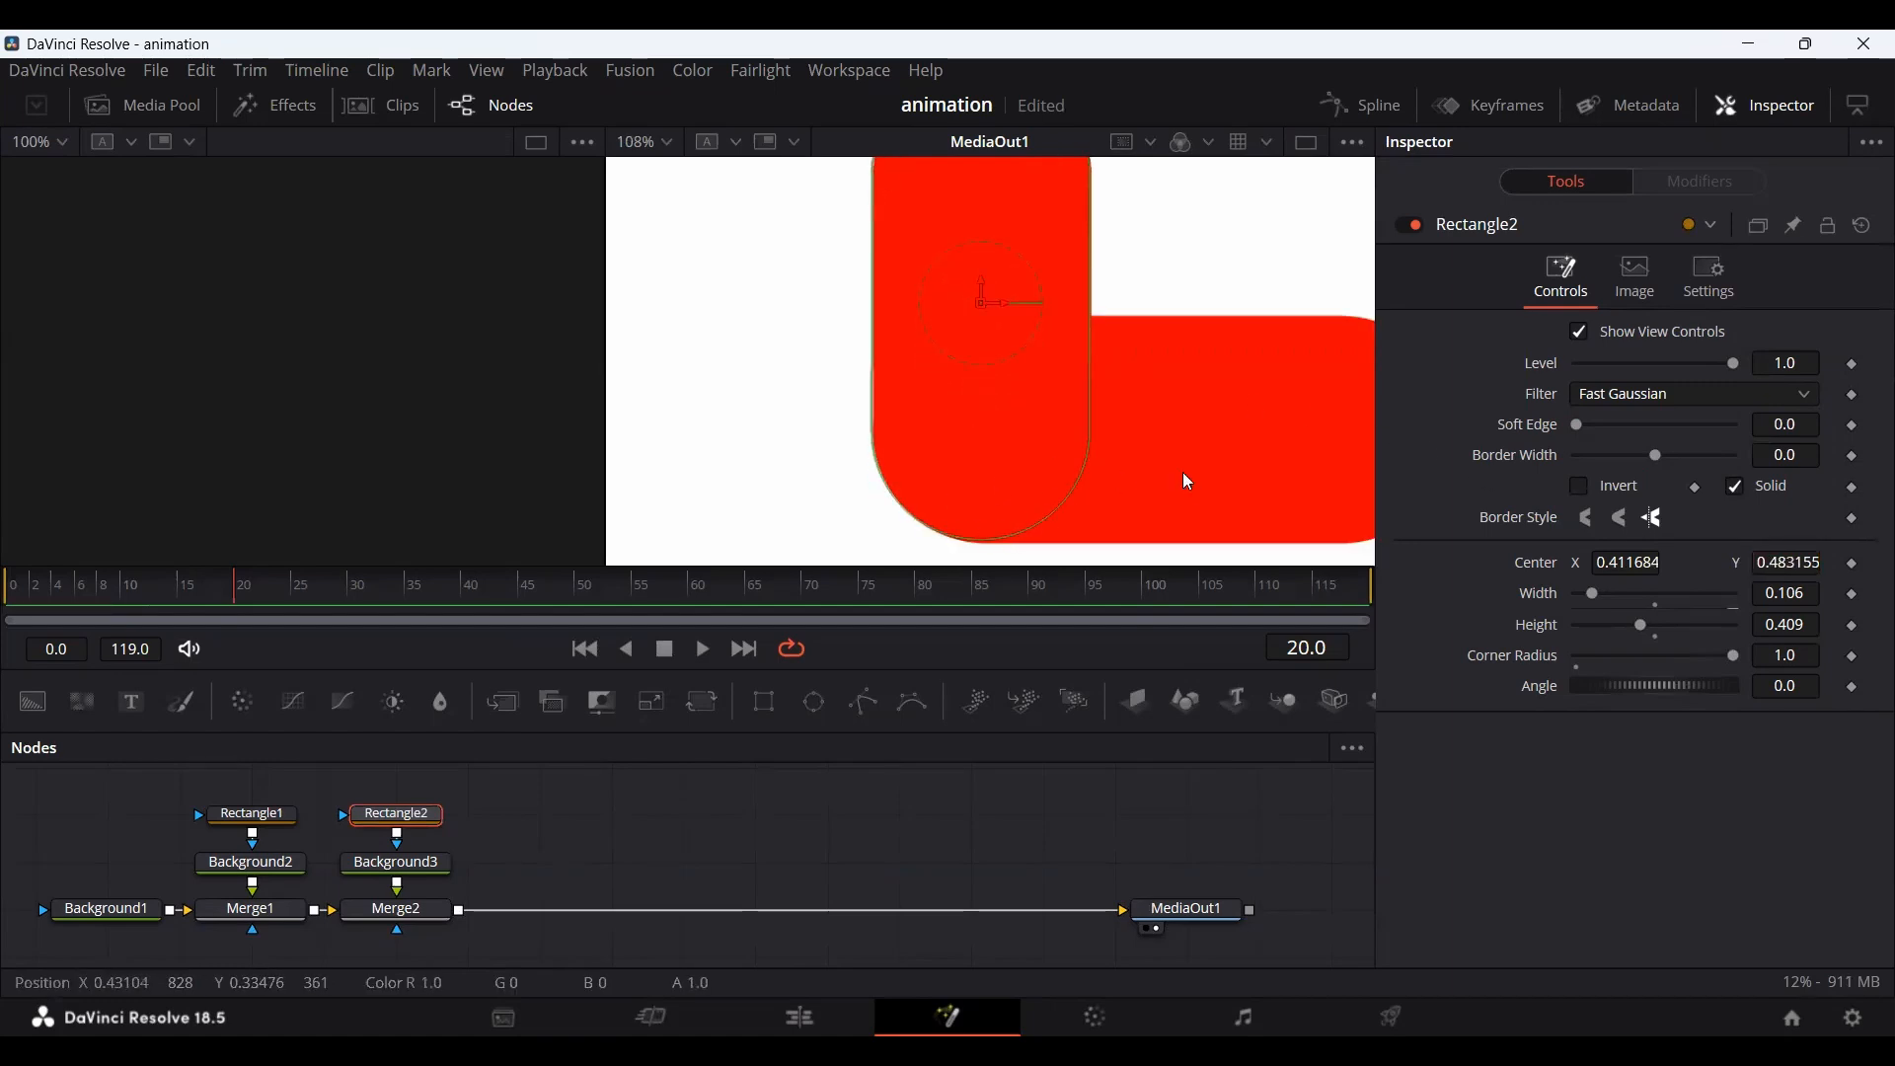
{"action": "left_click", "coordinate": [696, 811]}
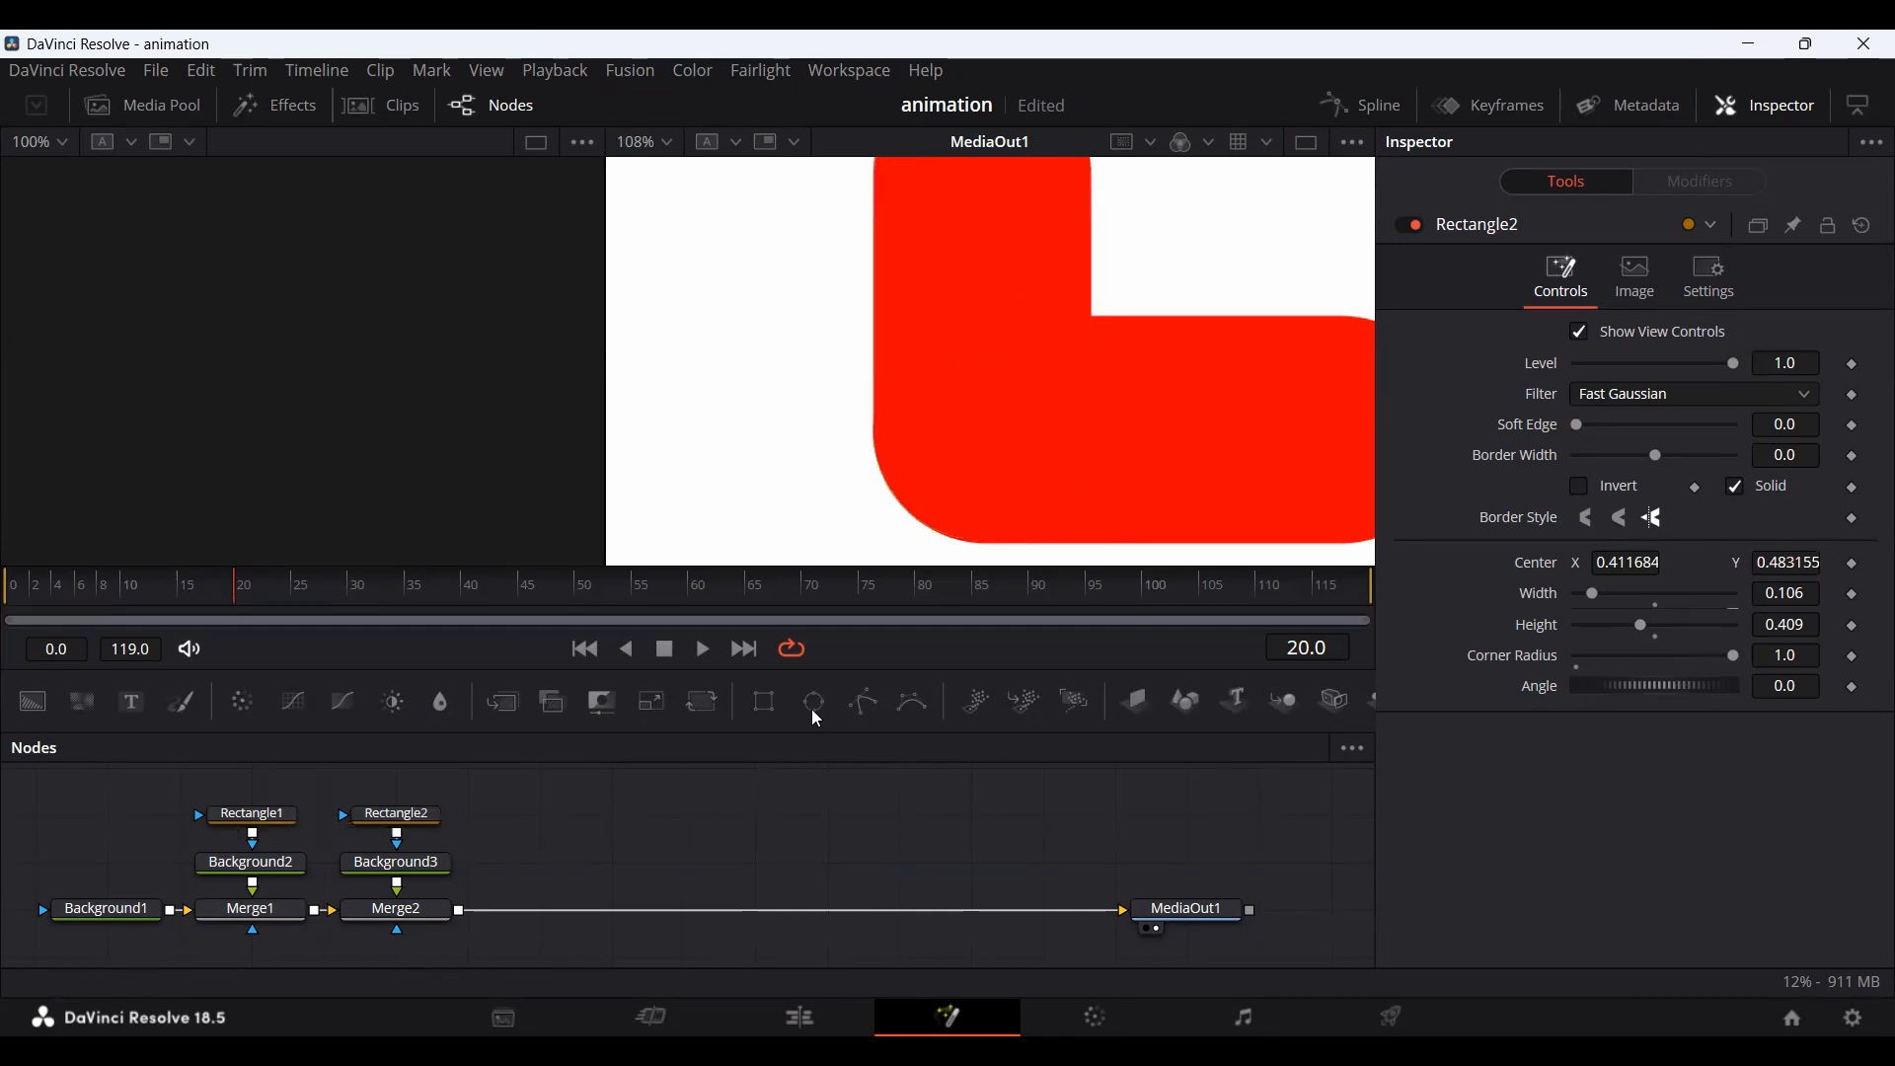
{"action": "scroll", "coordinate": [958, 476], "scroll_direction": "up", "scroll_amount": 1}
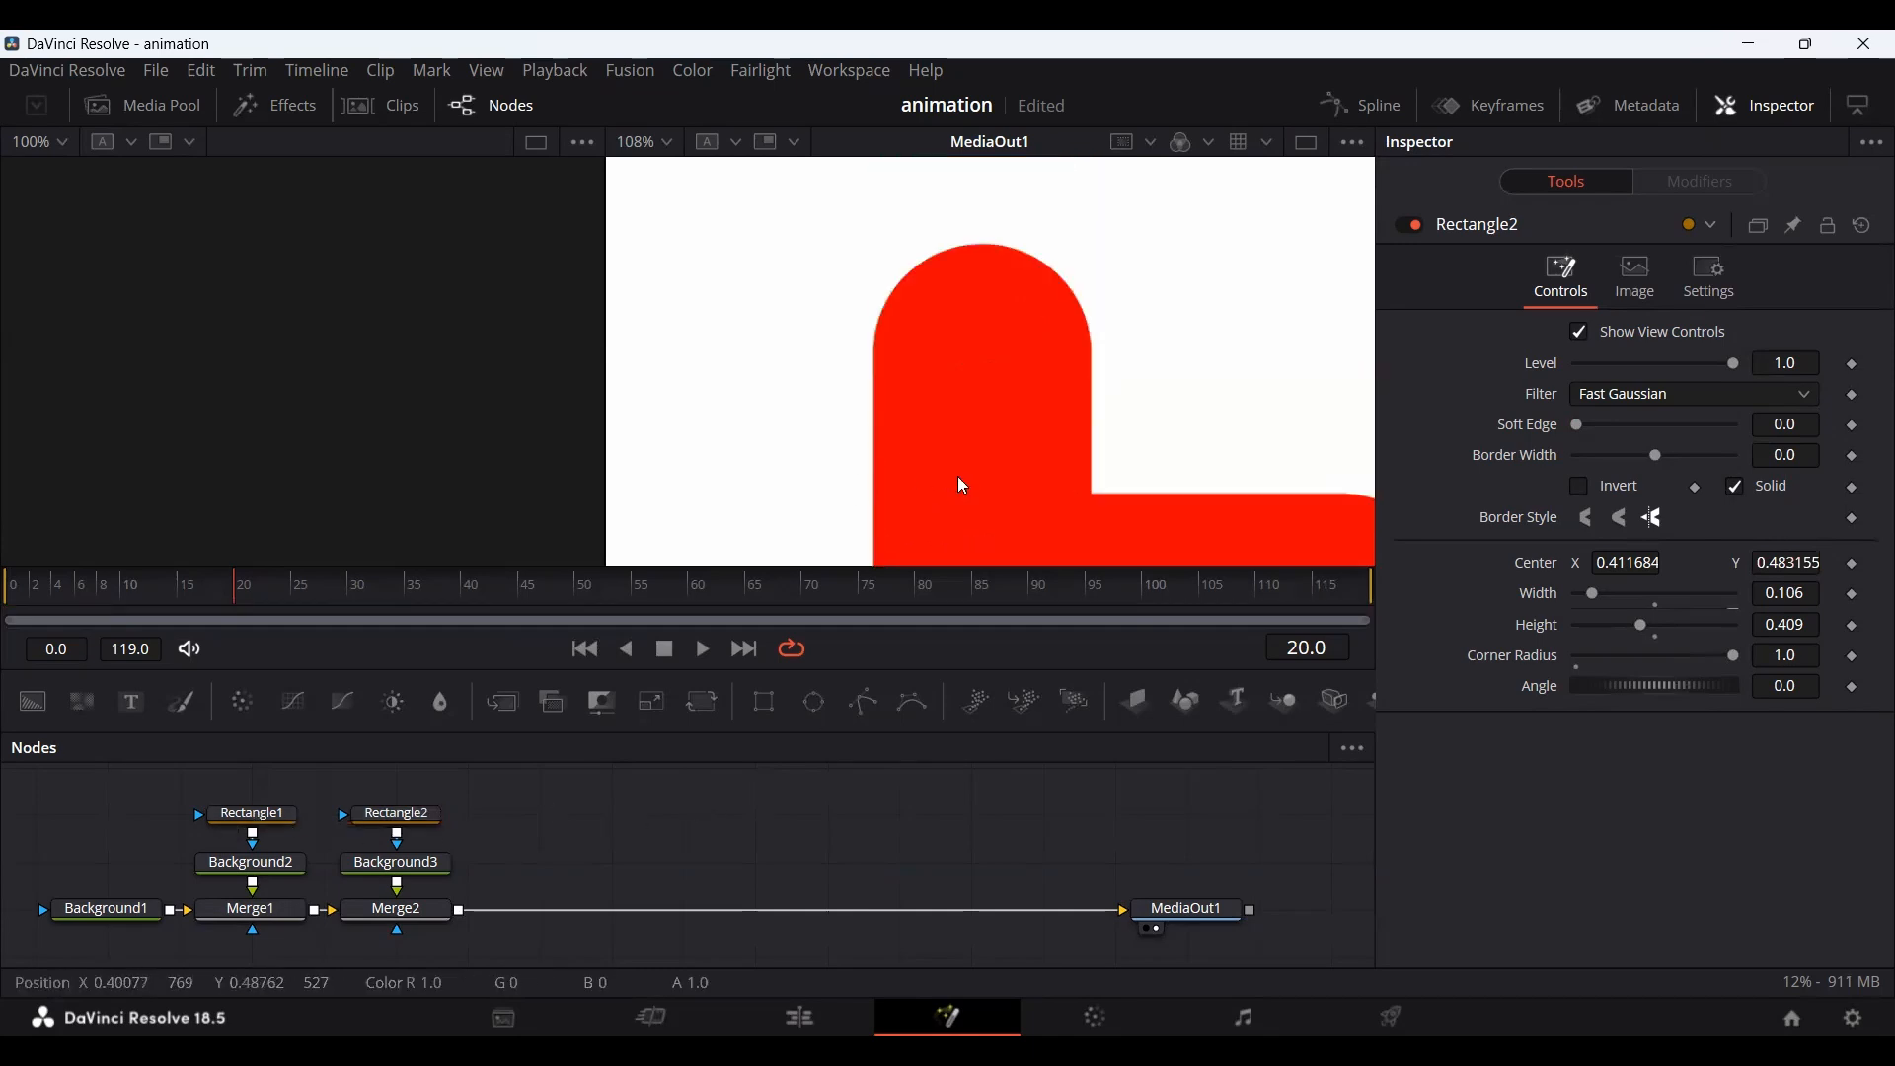
{"action": "scroll", "coordinate": [958, 475], "scroll_direction": "down", "scroll_amount": 1}
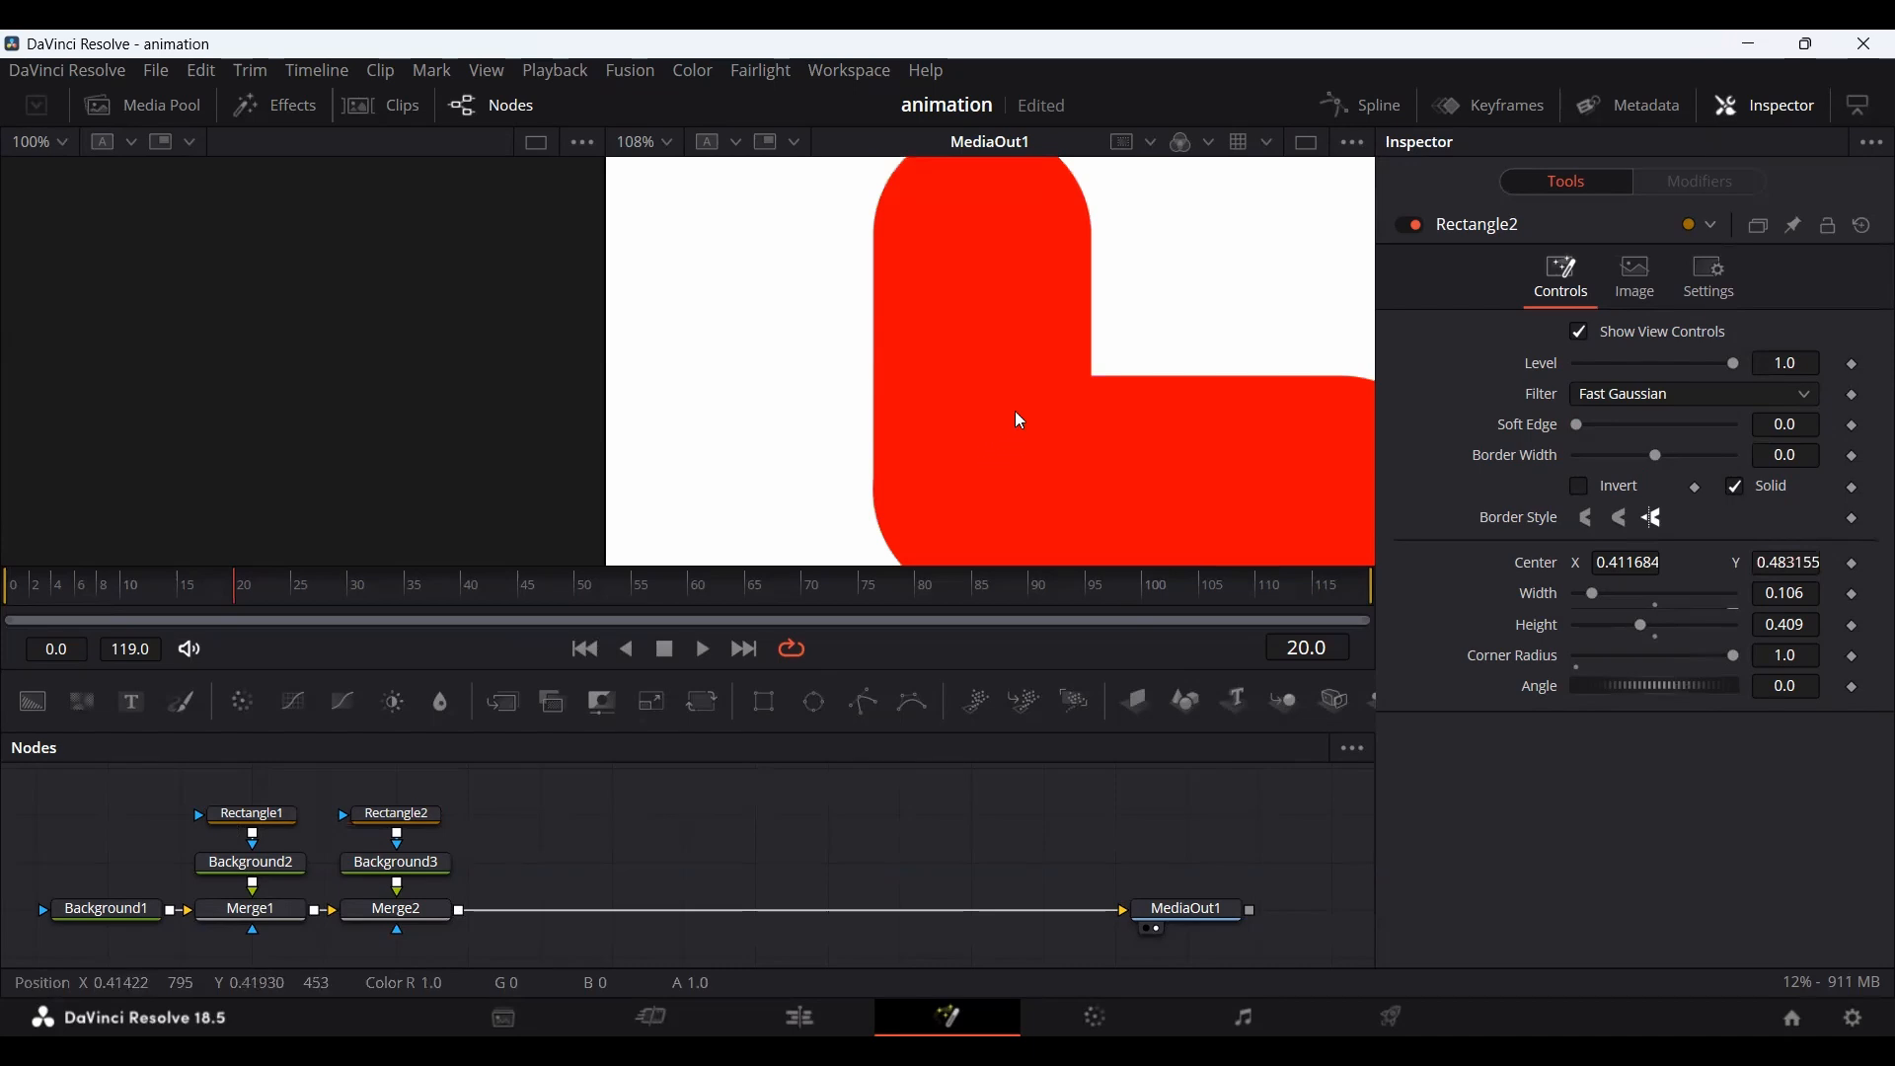
{"action": "scroll", "coordinate": [1025, 391], "scroll_direction": "down", "scroll_amount": 2}
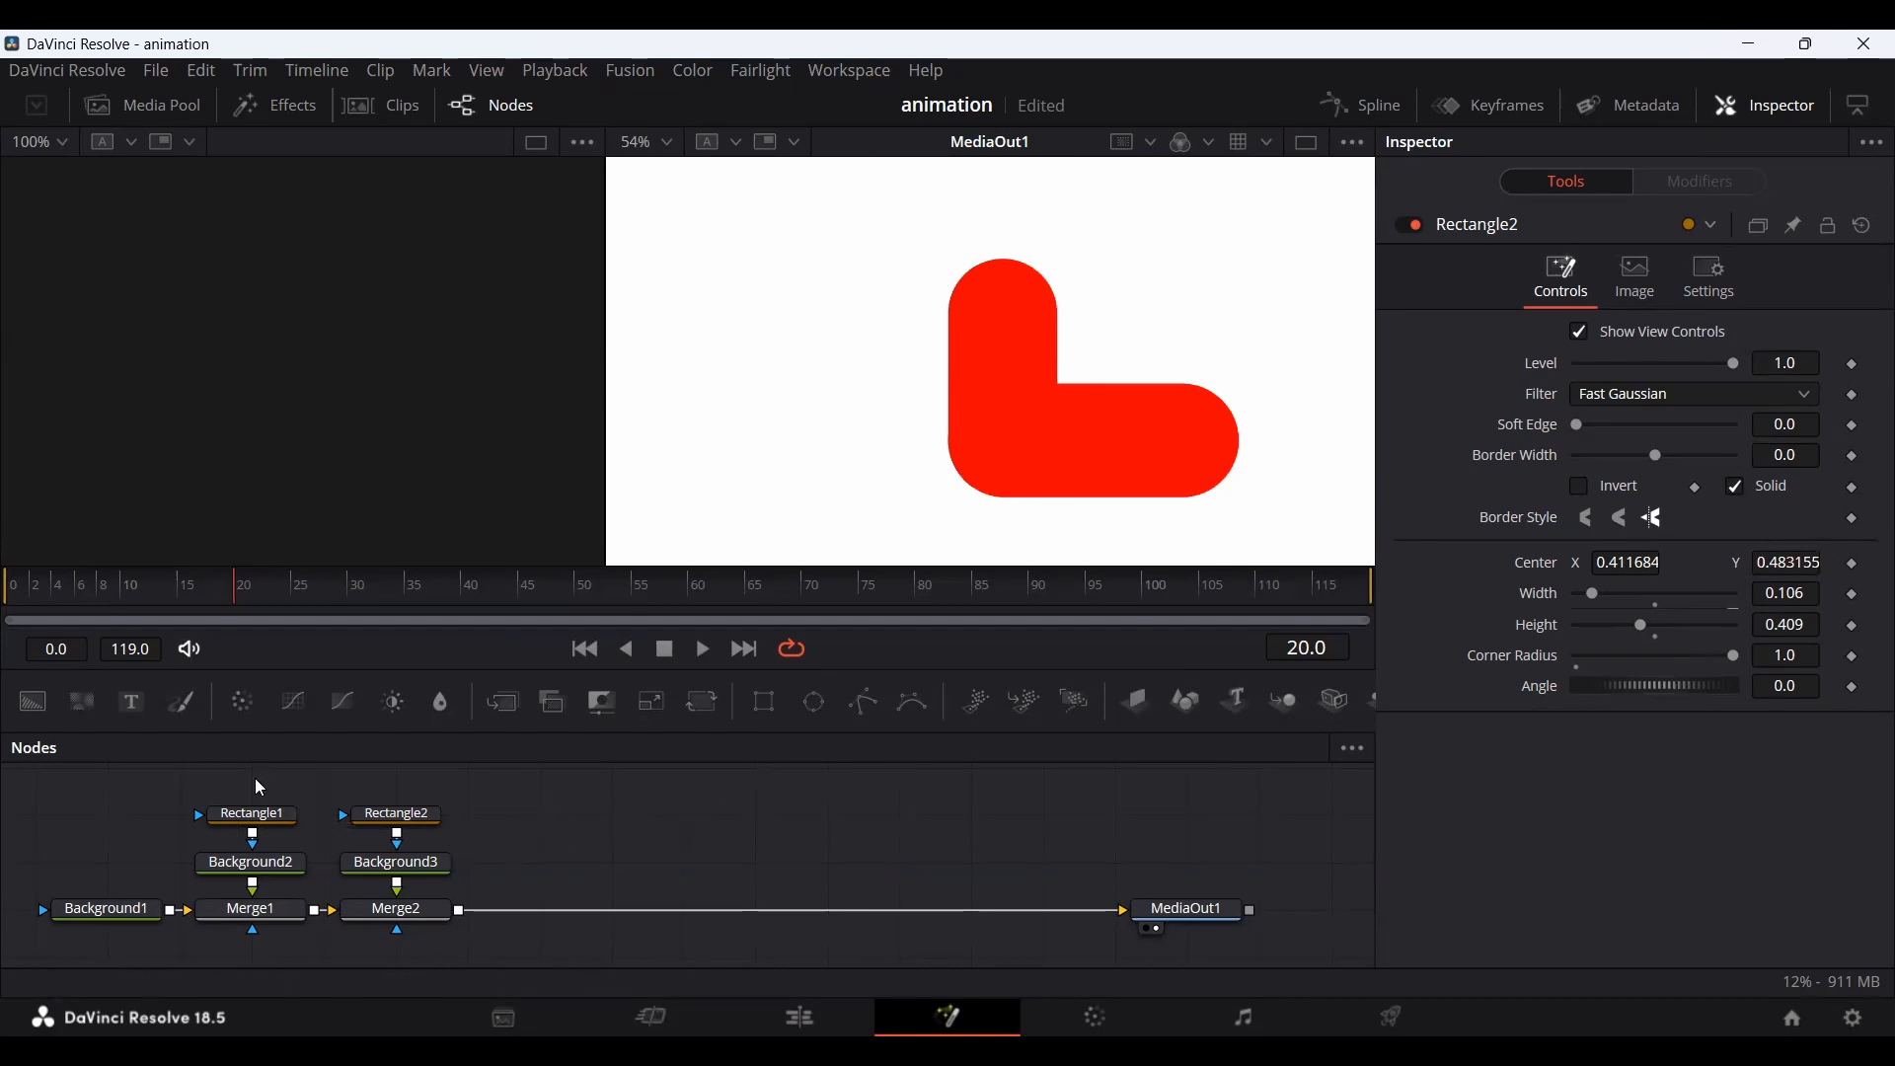
Add a dark red Background node with red at 0.717 beside Background3, plus a new Rectangle mask node.
{"action": "left_click_drag", "start_coordinate": [33, 702], "coordinate": [541, 863]}
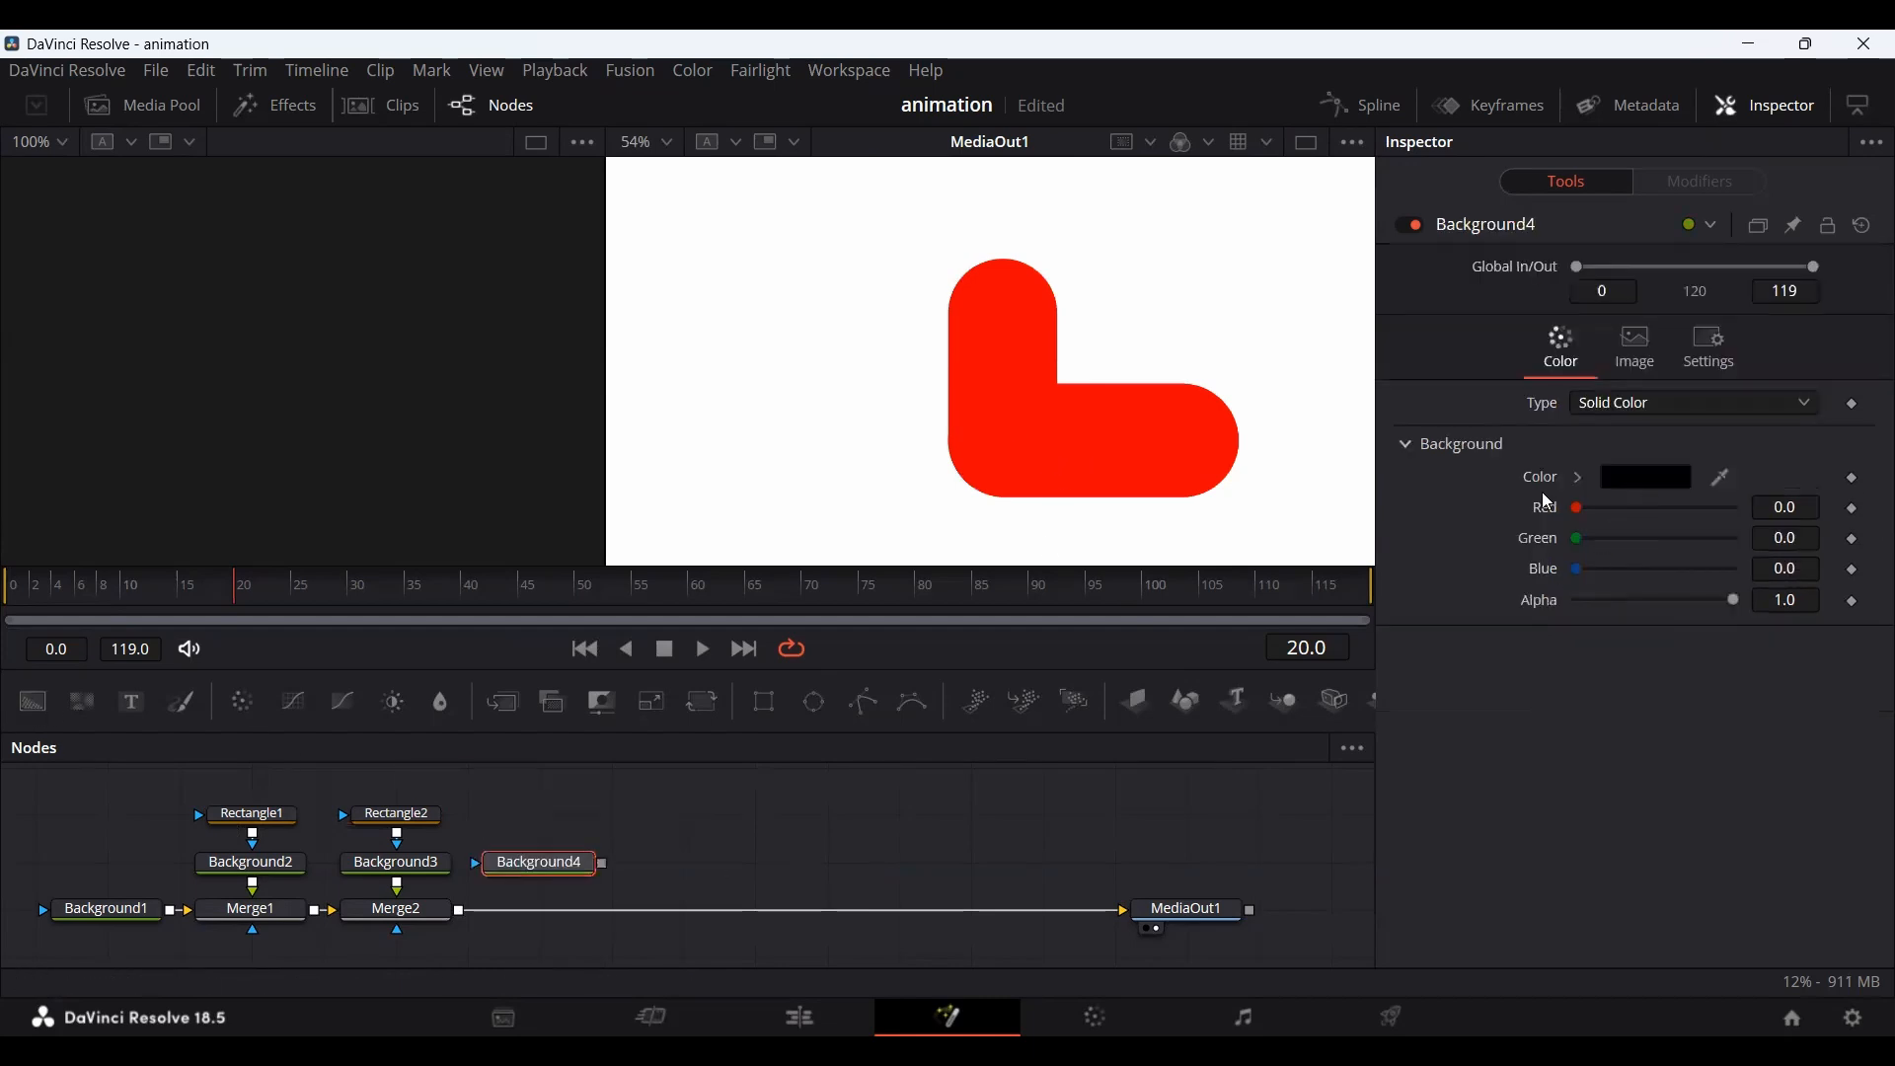
{"action": "left_click_drag", "start_coordinate": [1579, 508], "coordinate": [1685, 516]}
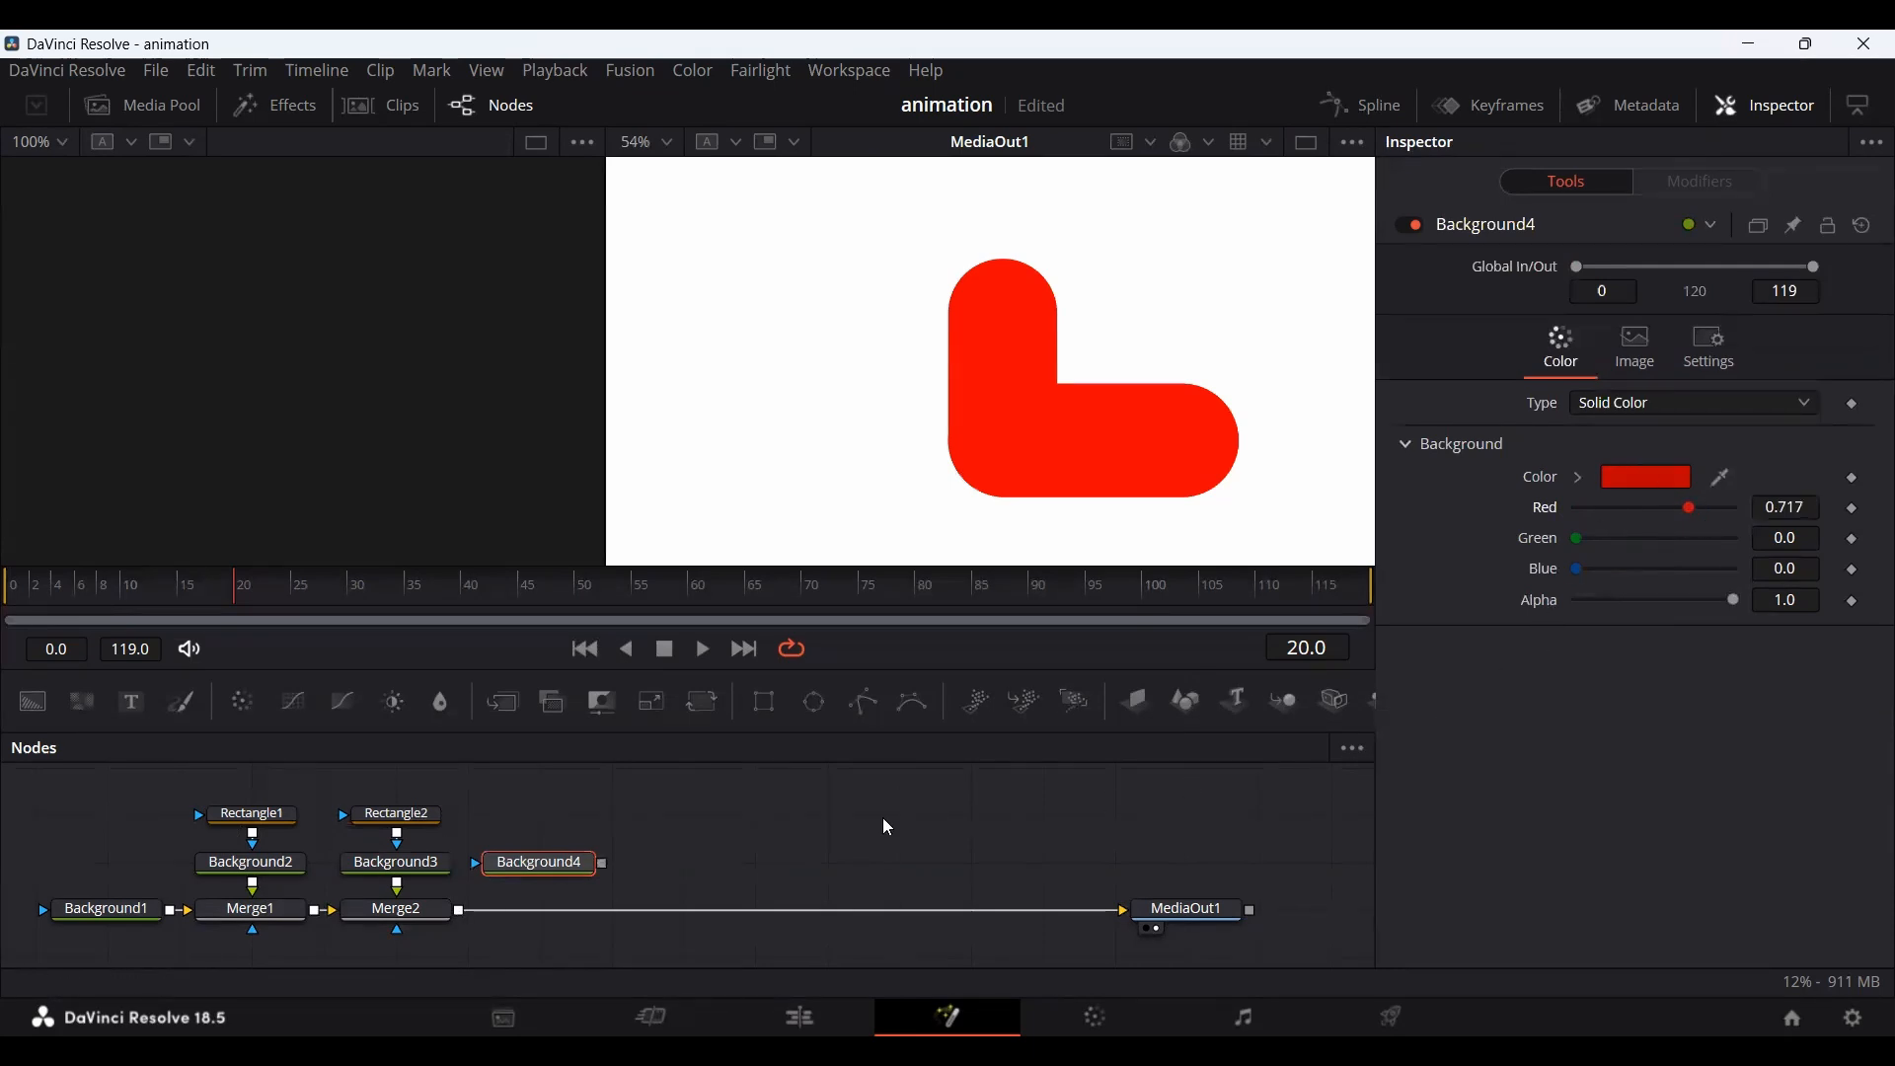
{"action": "left_click", "coordinate": [765, 701]}
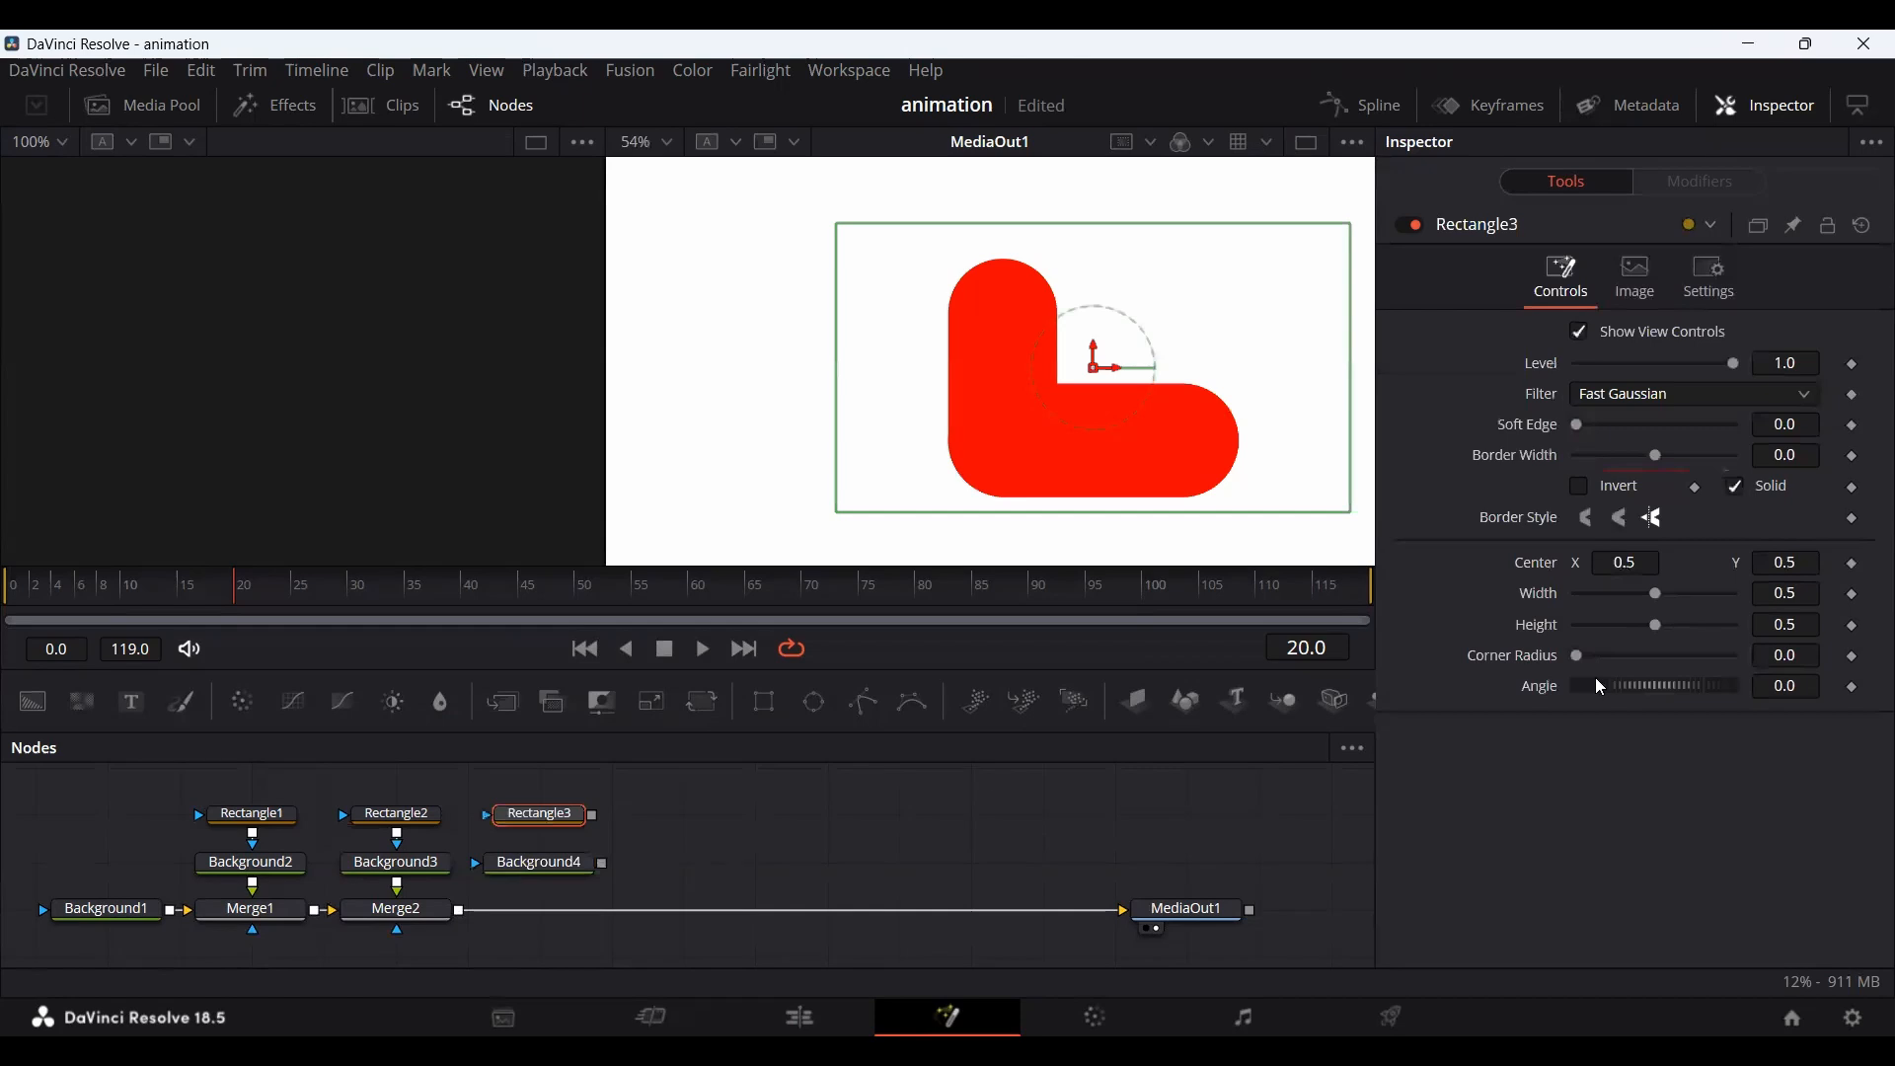
Shape Rectangle3 into a thin pill with width 0.131, height 0.062 and corner radius 1.0, lowered to center Y about 0.389.
{"action": "left_click_drag", "start_coordinate": [1658, 594], "coordinate": [1588, 626]}
{"action": "left_click_drag", "start_coordinate": [1092, 376], "coordinate": [1095, 413]}
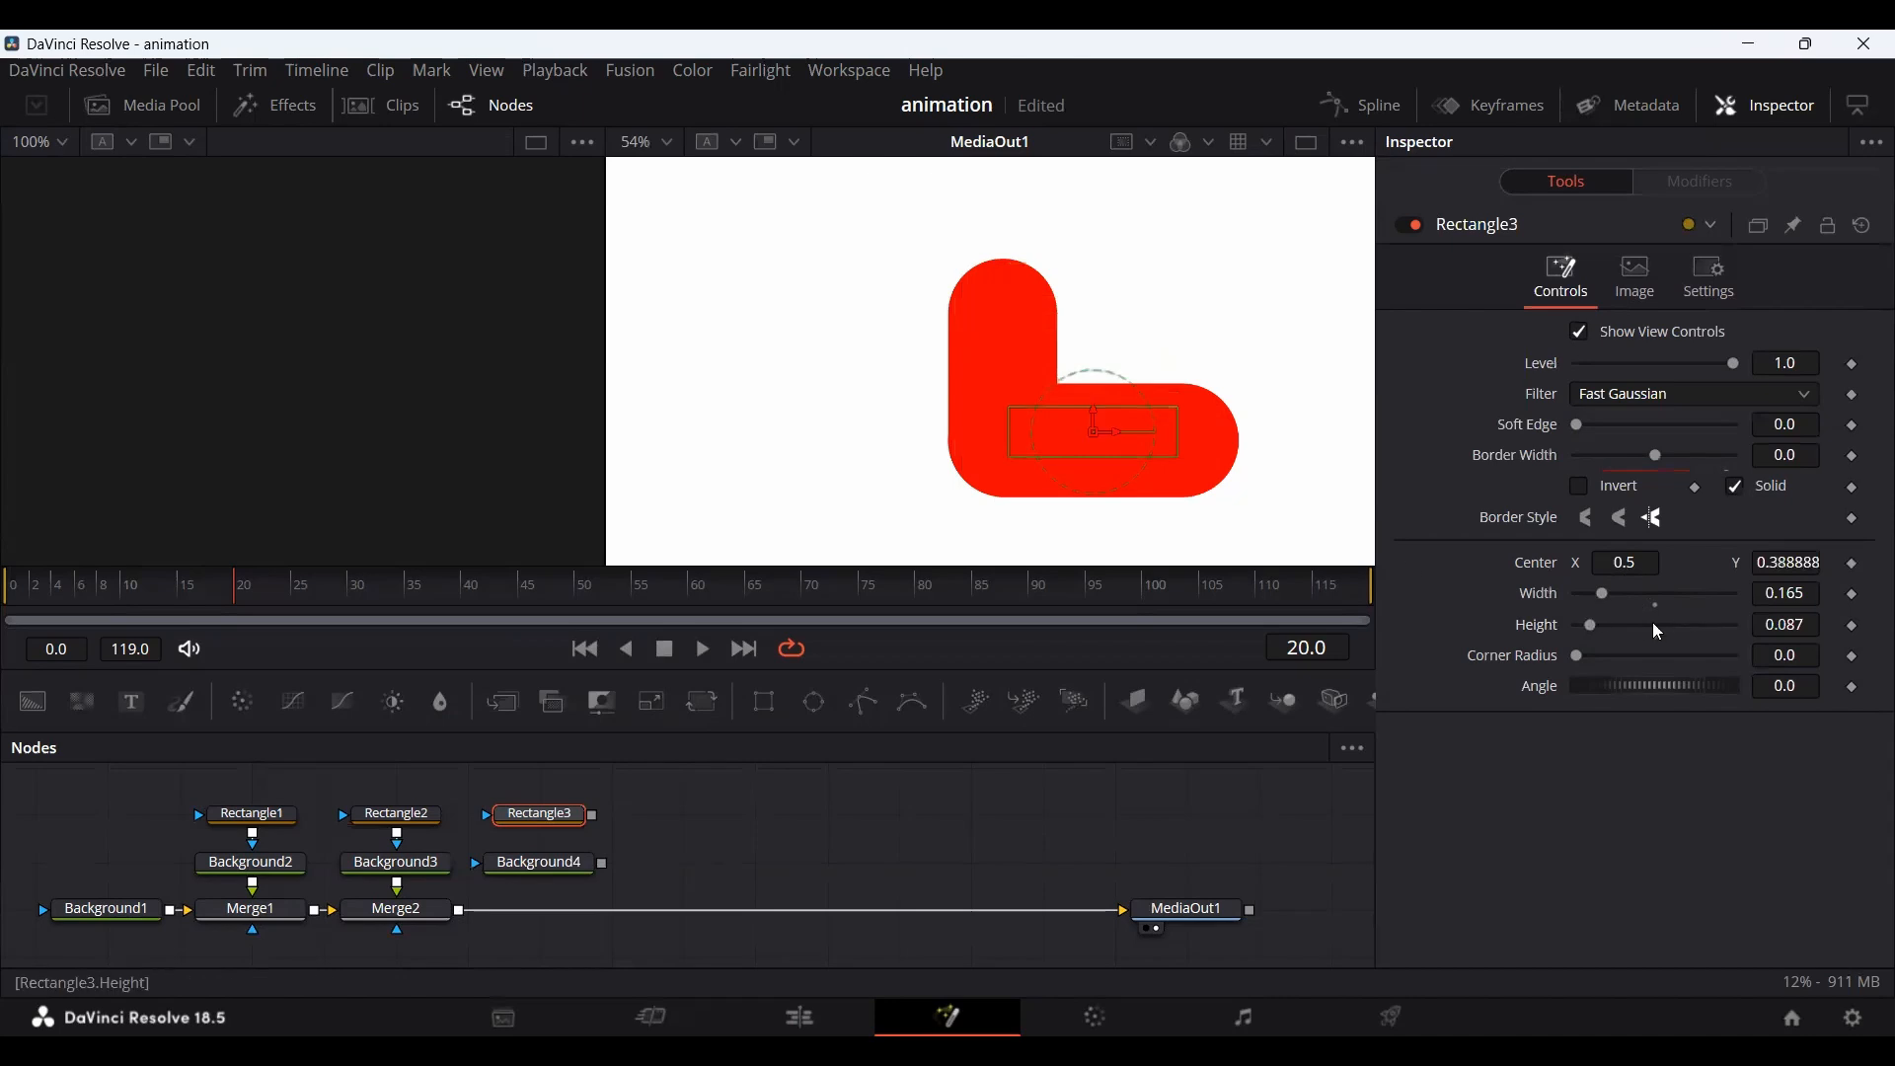
{"action": "left_click_drag", "start_coordinate": [1603, 593], "coordinate": [1596, 593]}
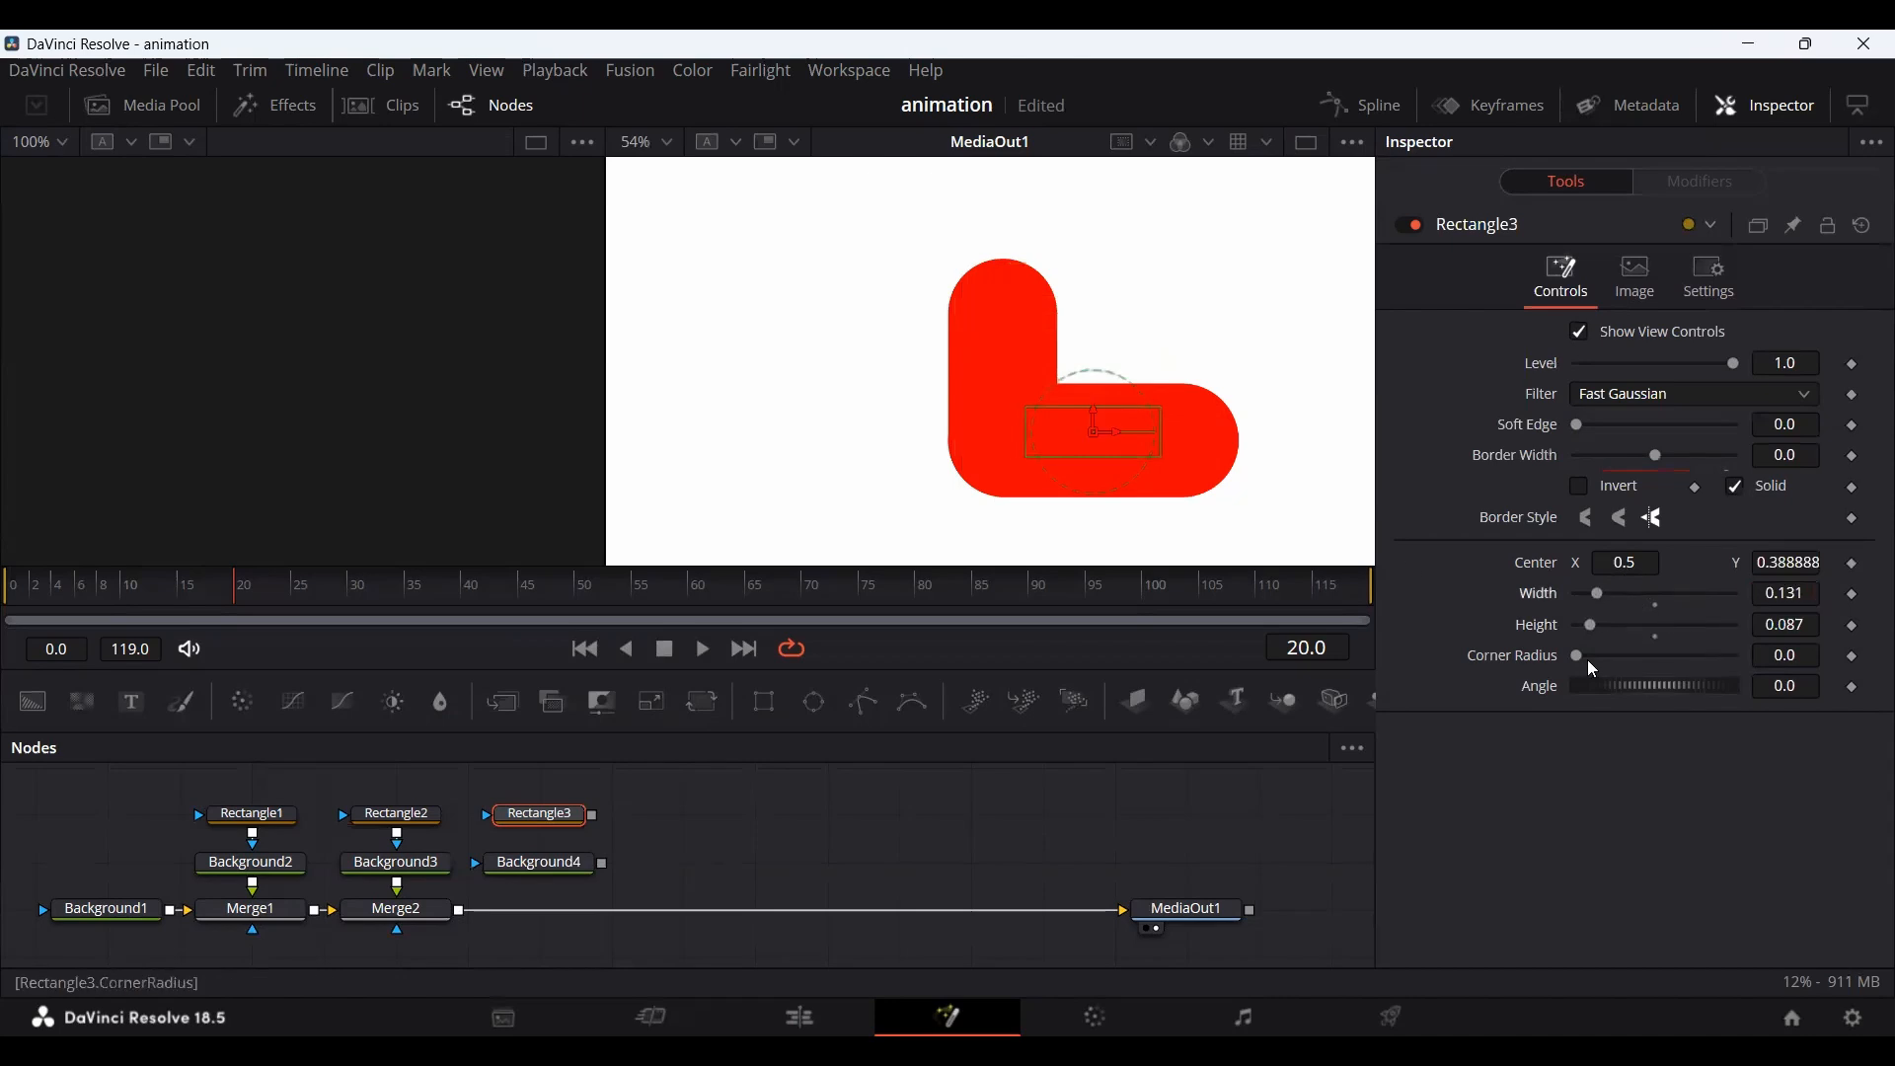
{"action": "left_click_drag", "start_coordinate": [1588, 661], "coordinate": [1677, 658]}
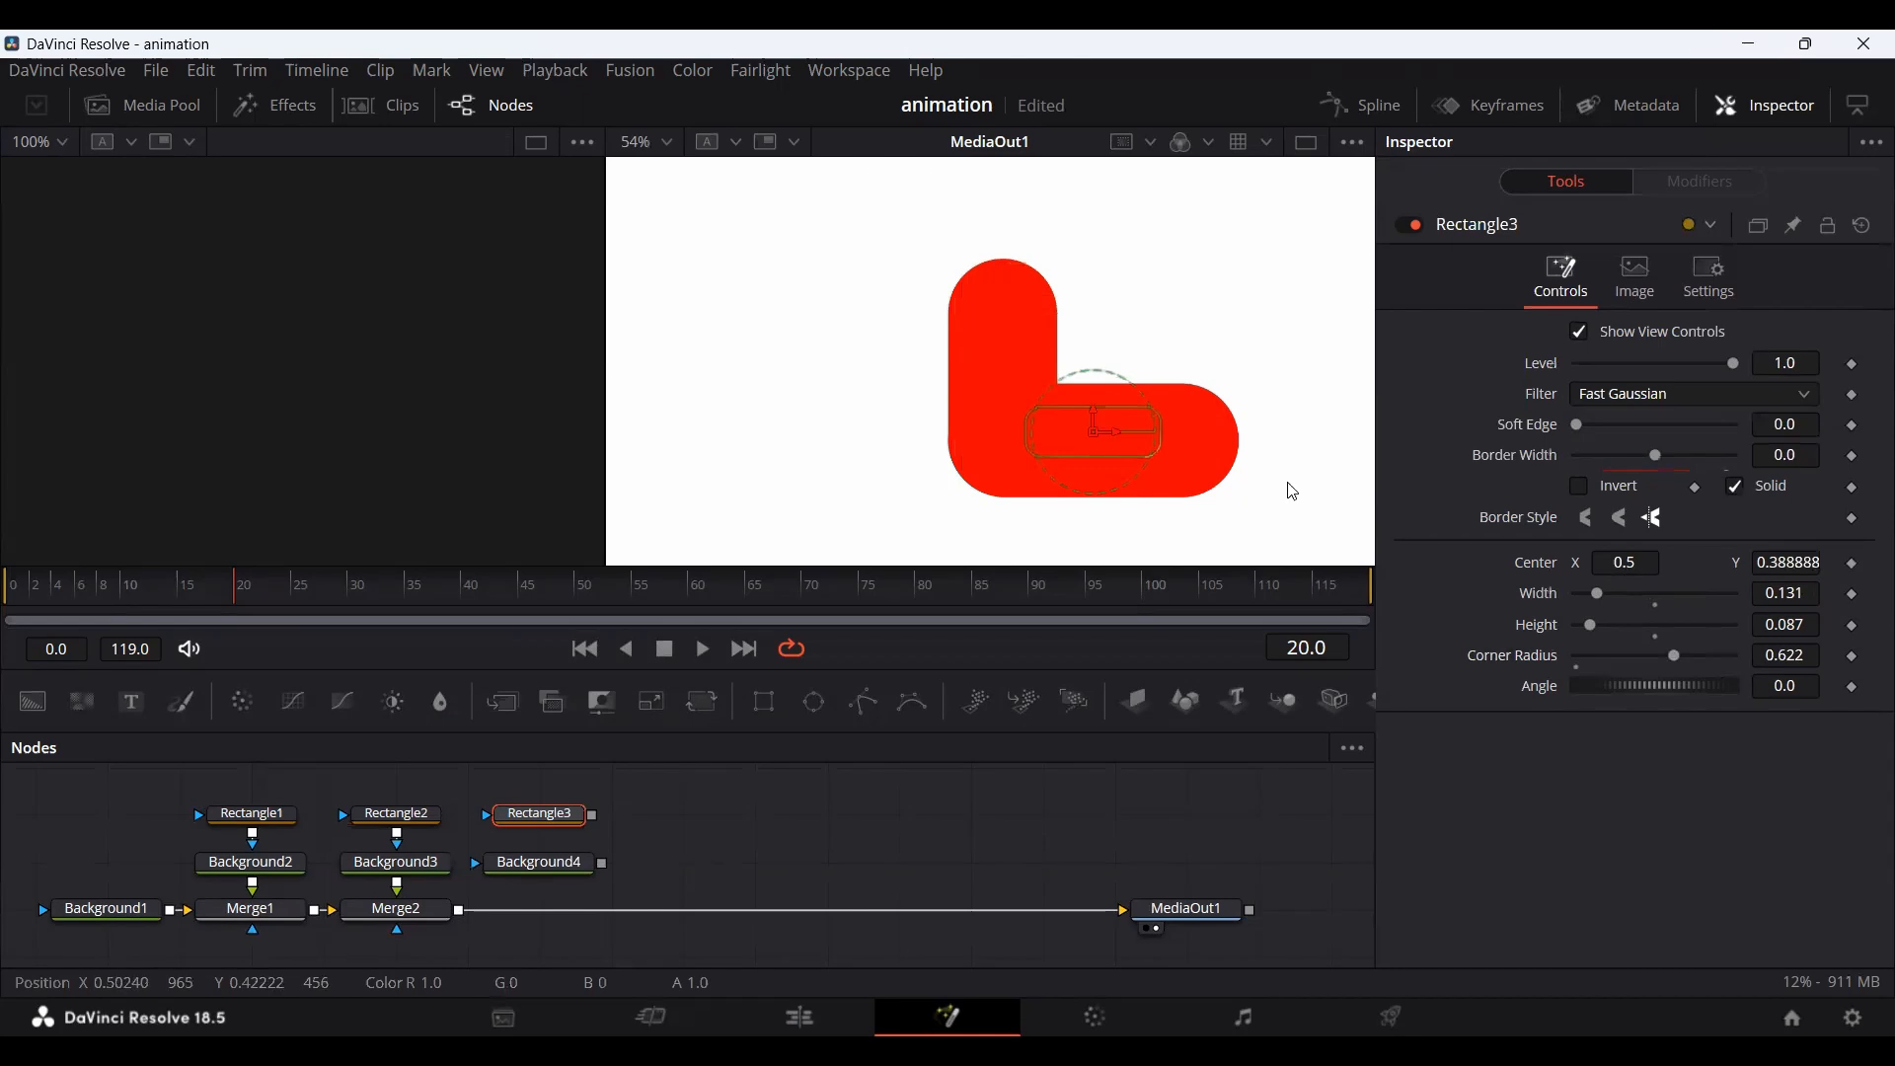
{"action": "left_click_drag", "start_coordinate": [1677, 655], "coordinate": [1775, 630]}
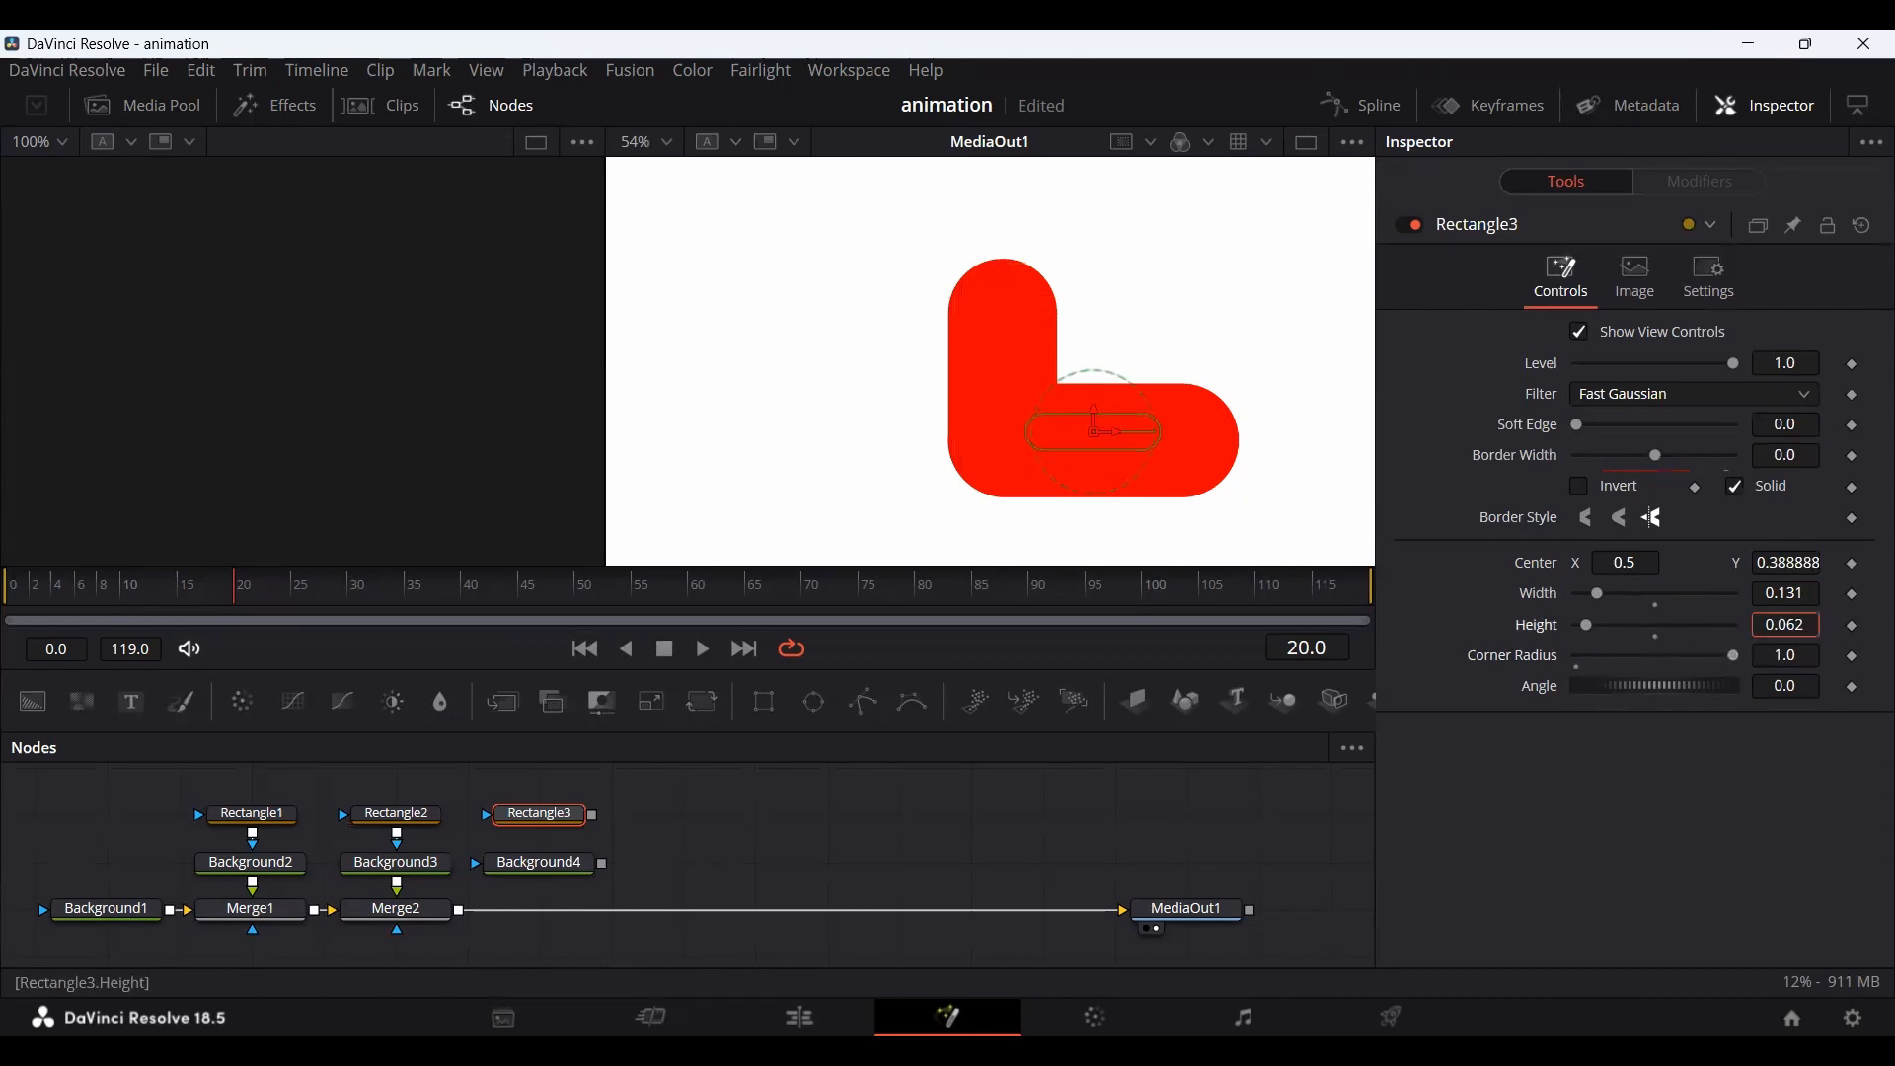
Mask Background4 with Rectangle3 and merge it over the Merge2 output.
{"action": "left_click", "coordinate": [556, 865]}
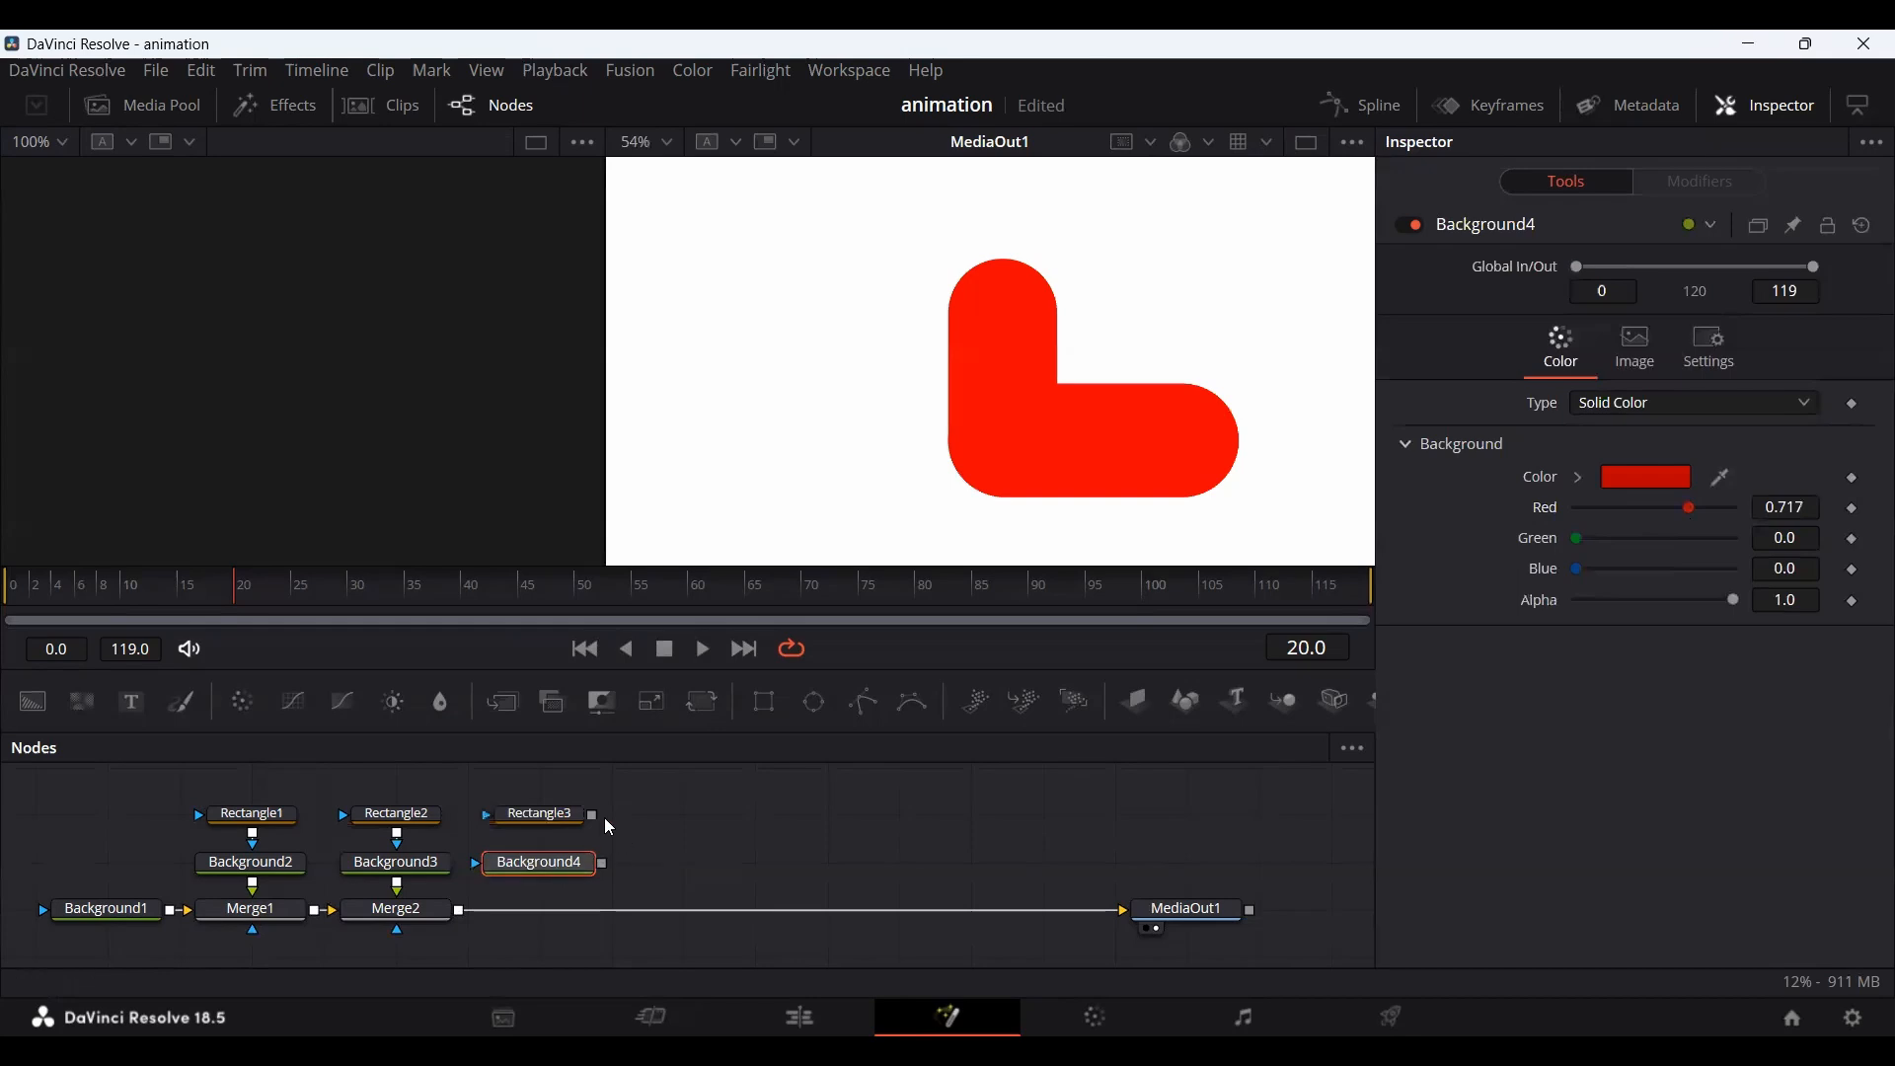
{"action": "left_click_drag", "start_coordinate": [592, 815], "coordinate": [458, 914]}
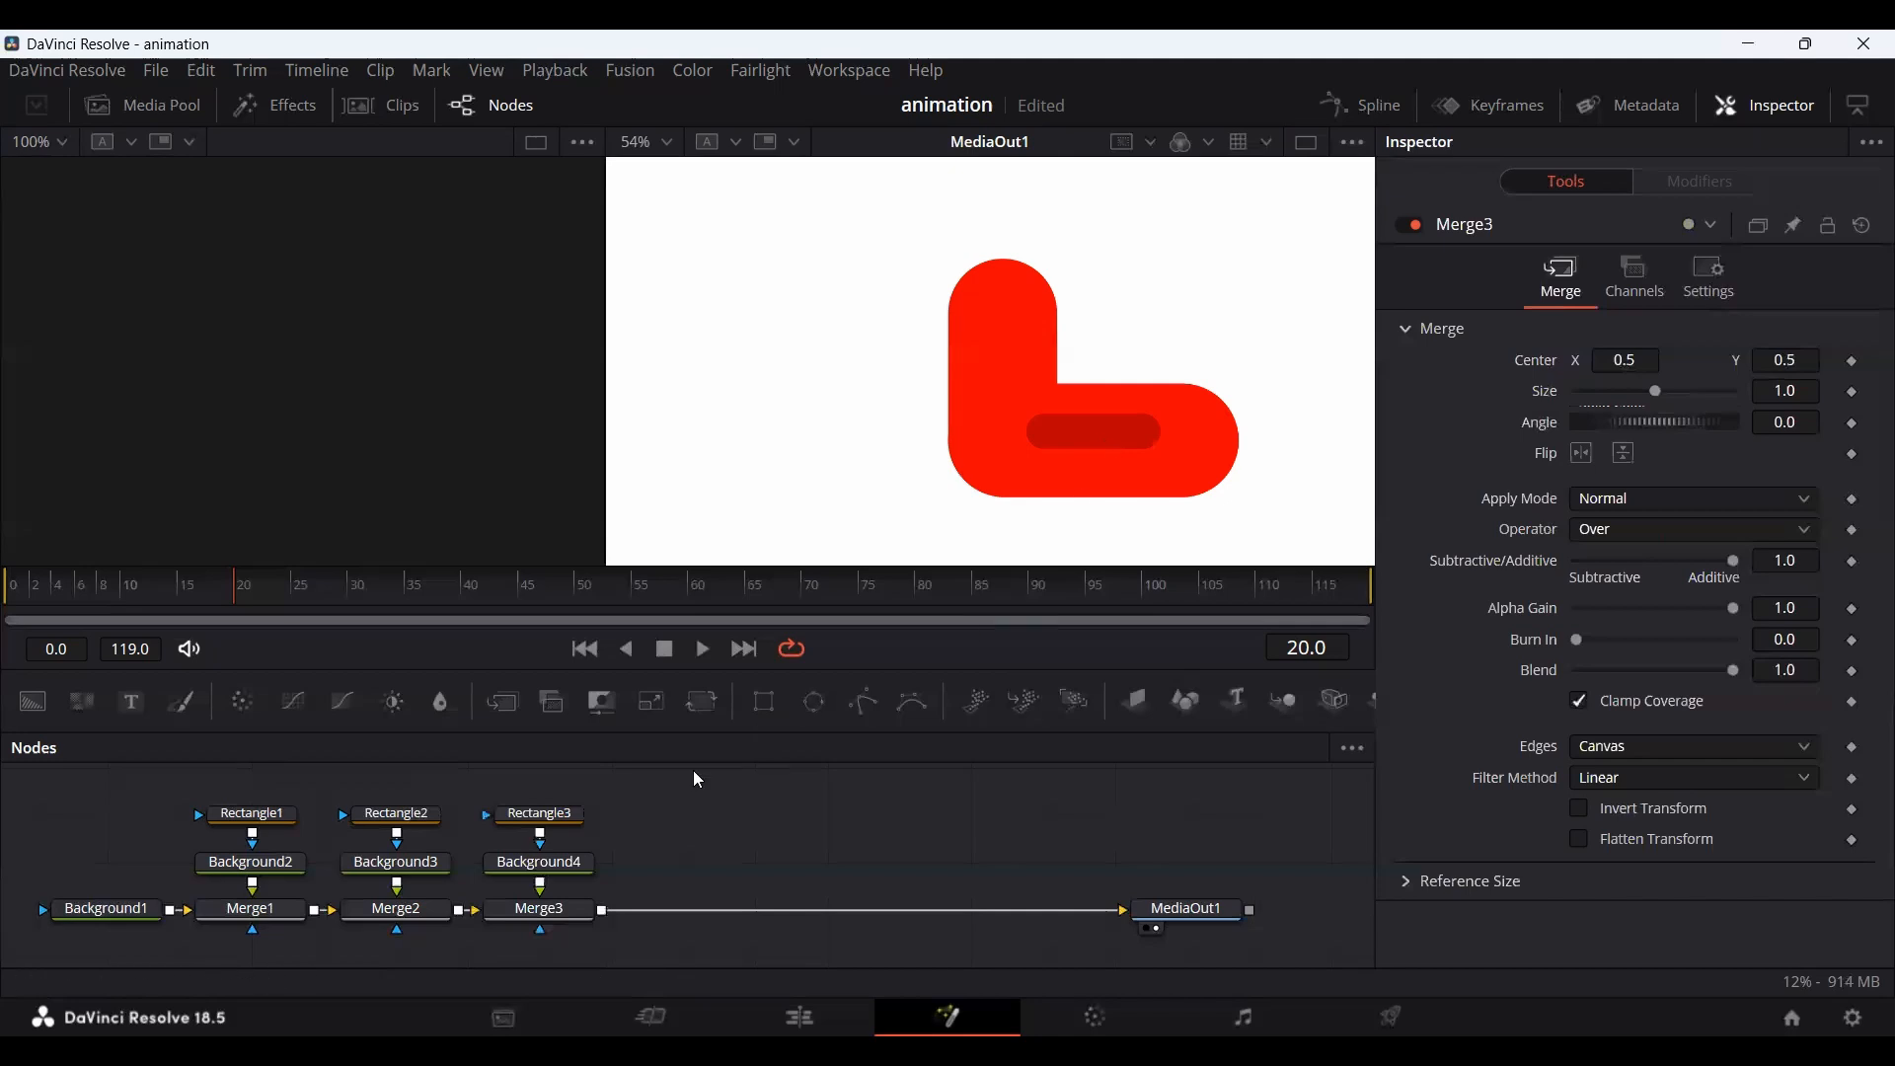
Add a Rectangle mask node above Rectangle3 and connect it into Rectangle3's mask input.
{"action": "left_click_drag", "start_coordinate": [767, 710], "coordinate": [544, 771]}
{"action": "scroll", "coordinate": [616, 807], "scroll_direction": "up", "scroll_amount": 2}
{"action": "left_click_drag", "start_coordinate": [592, 843], "coordinate": [543, 889]}
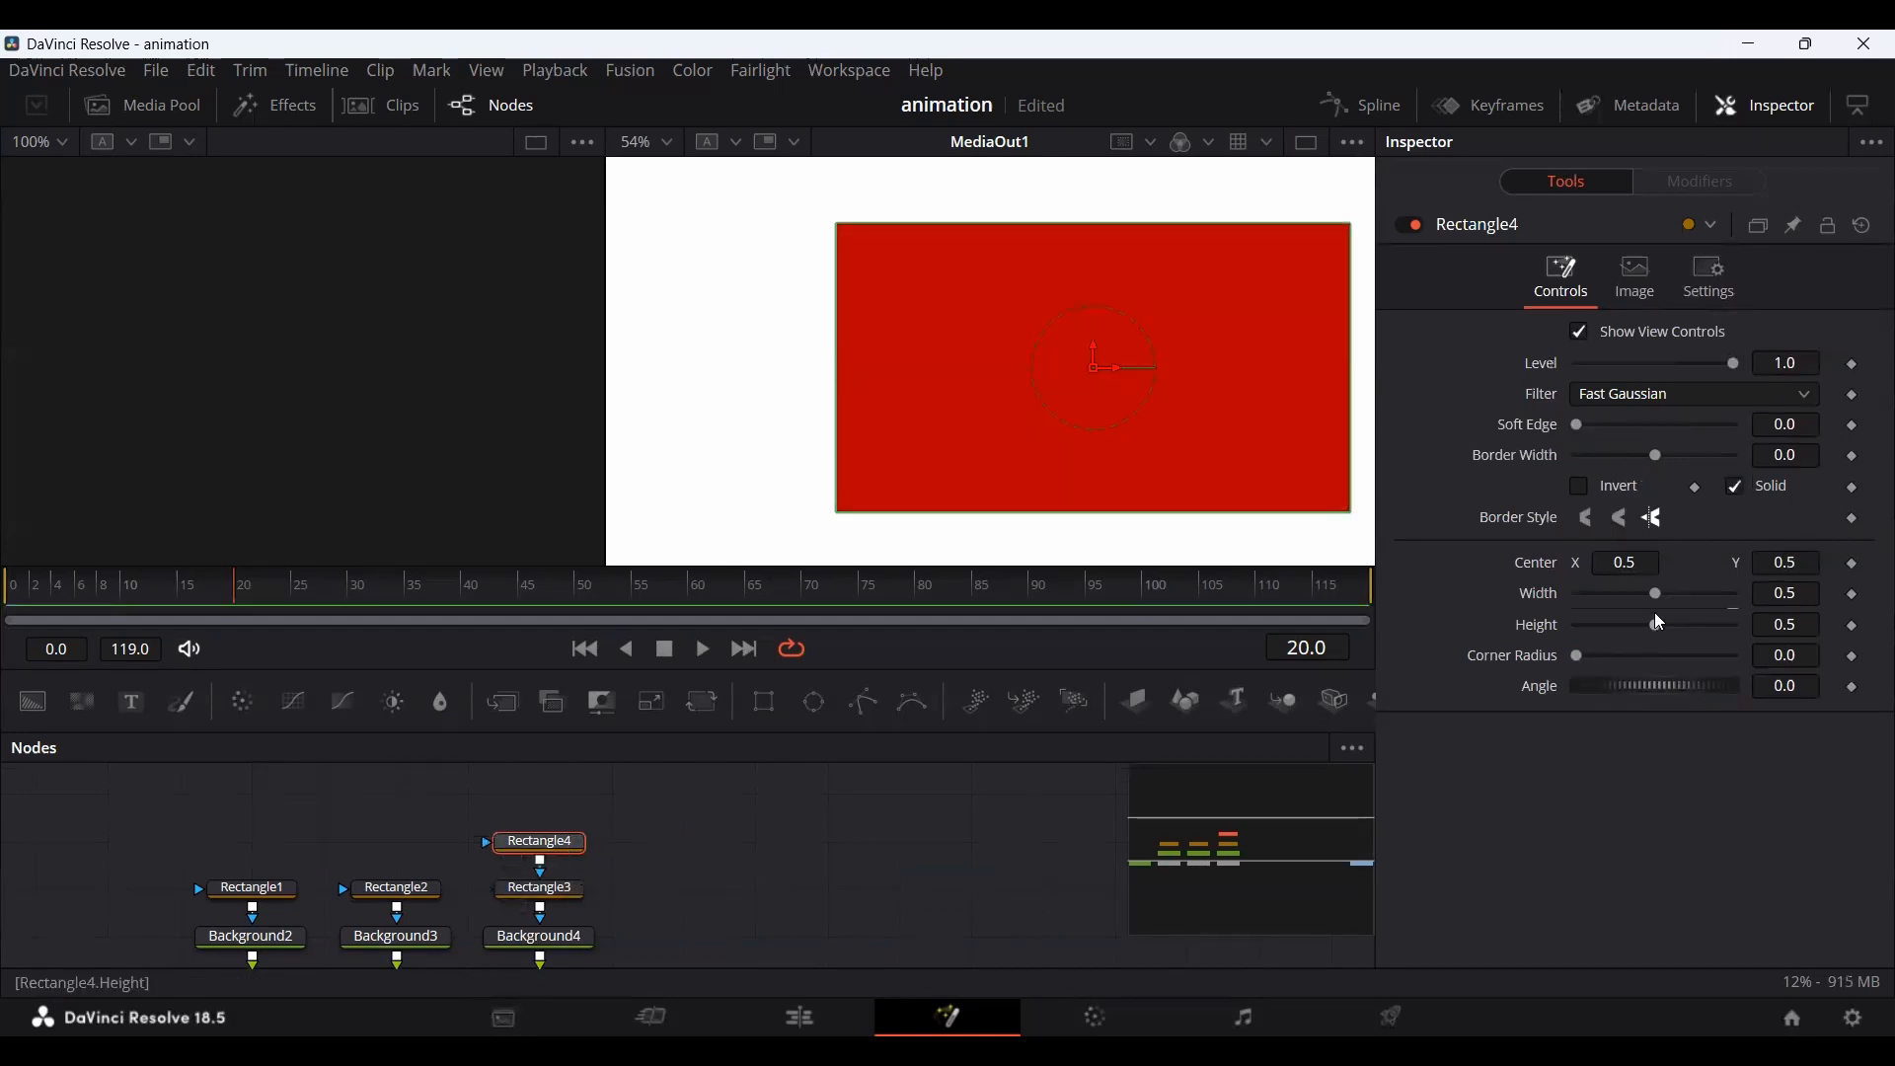
Copy Rectangle3 and paste its settings onto Rectangle4.
{"action": "left_click", "coordinate": [578, 895]}
{"action": "right_click", "coordinate": [578, 898]}
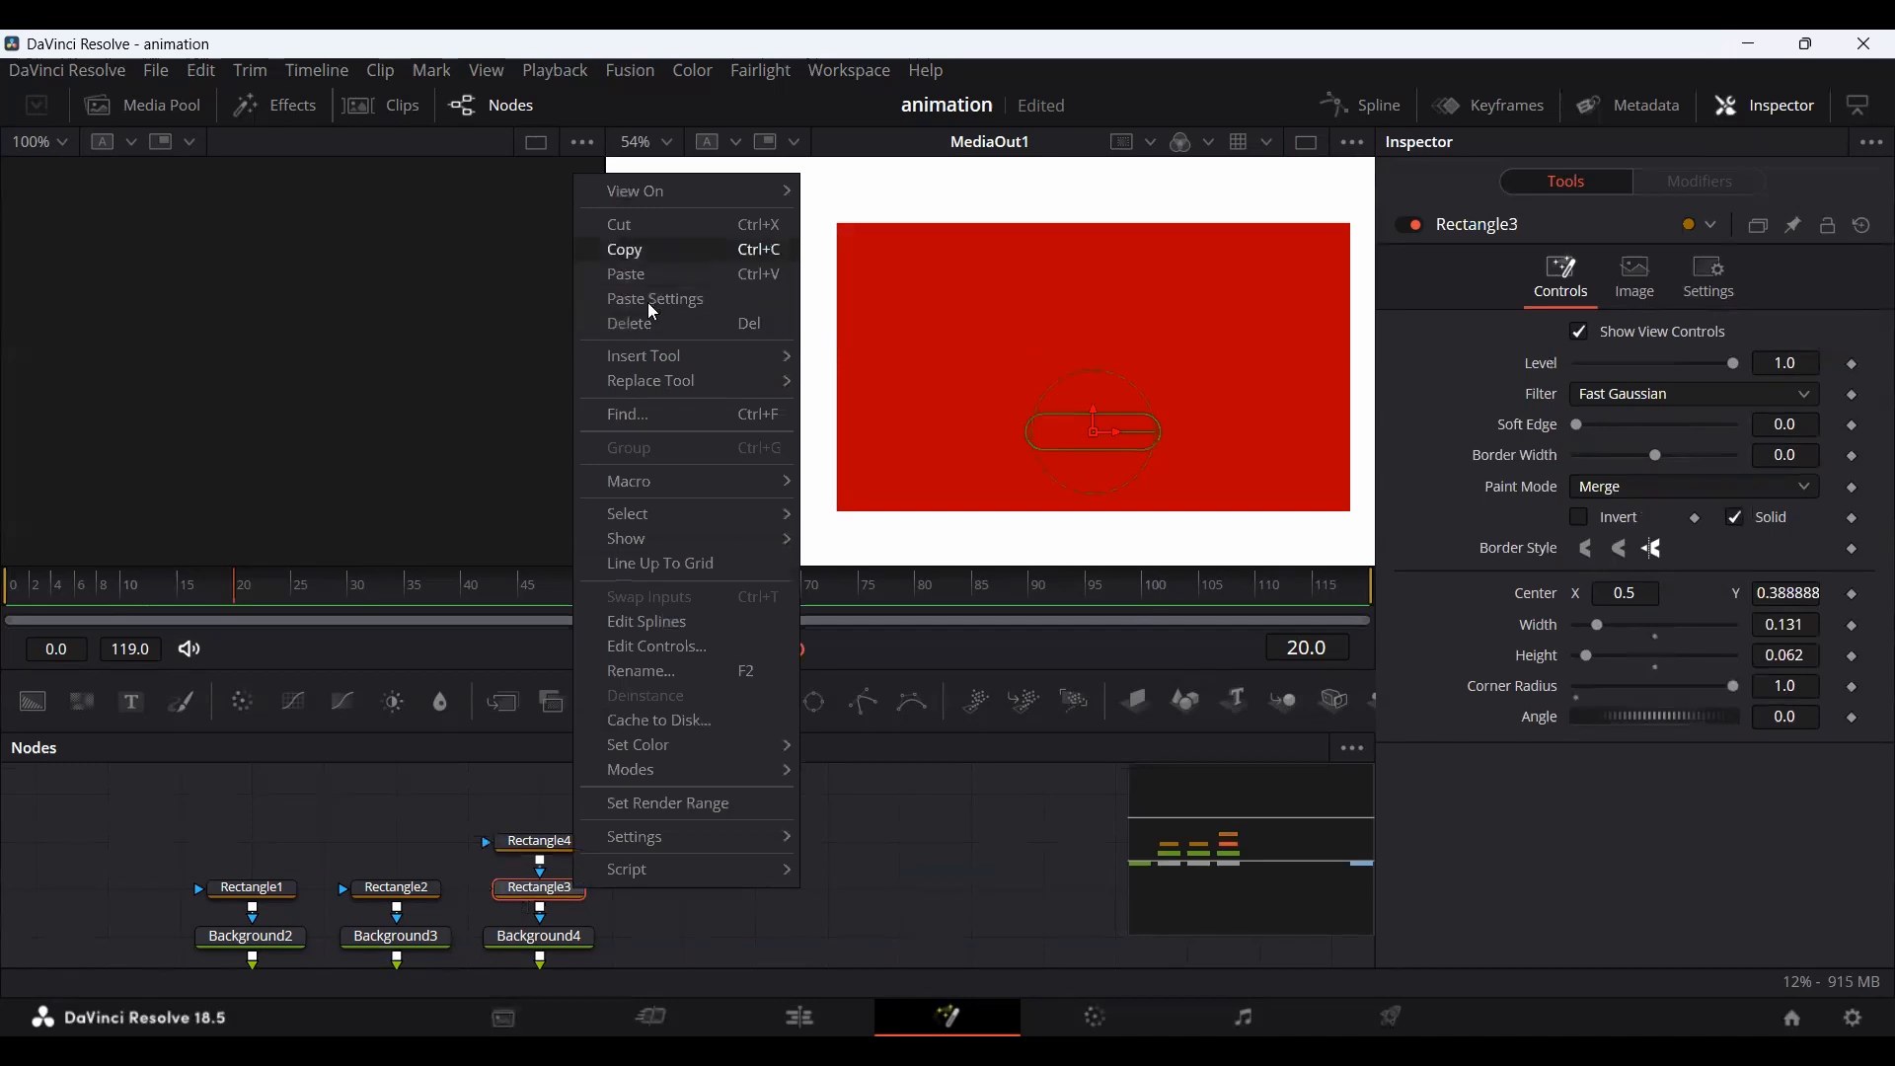
{"action": "left_click", "coordinate": [569, 845]}
{"action": "right_click", "coordinate": [572, 849]}
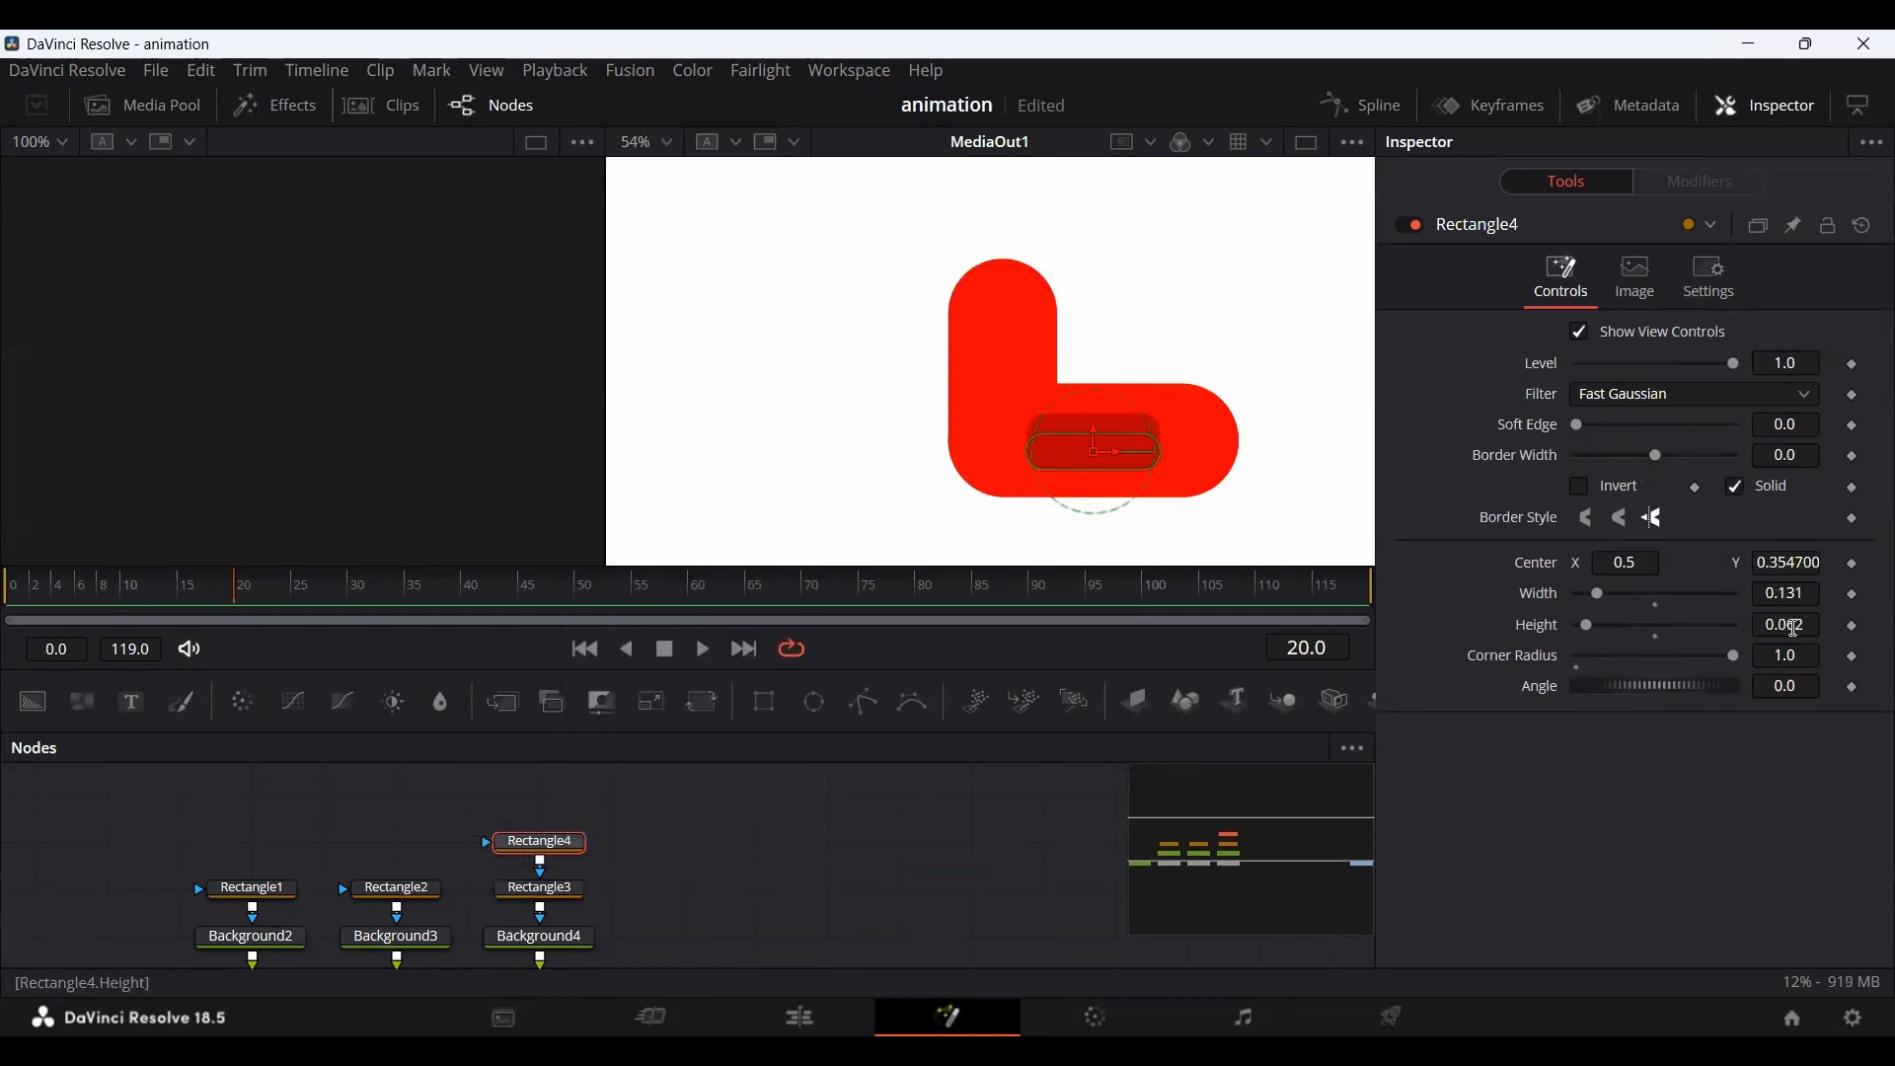
Set Rectangle4's width to 0.085 and move it to center X about 0.480, Y about 0.363, under the dark red pill's left part.
{"action": "left_click_drag", "start_coordinate": [1791, 623], "coordinate": [1802, 637]}
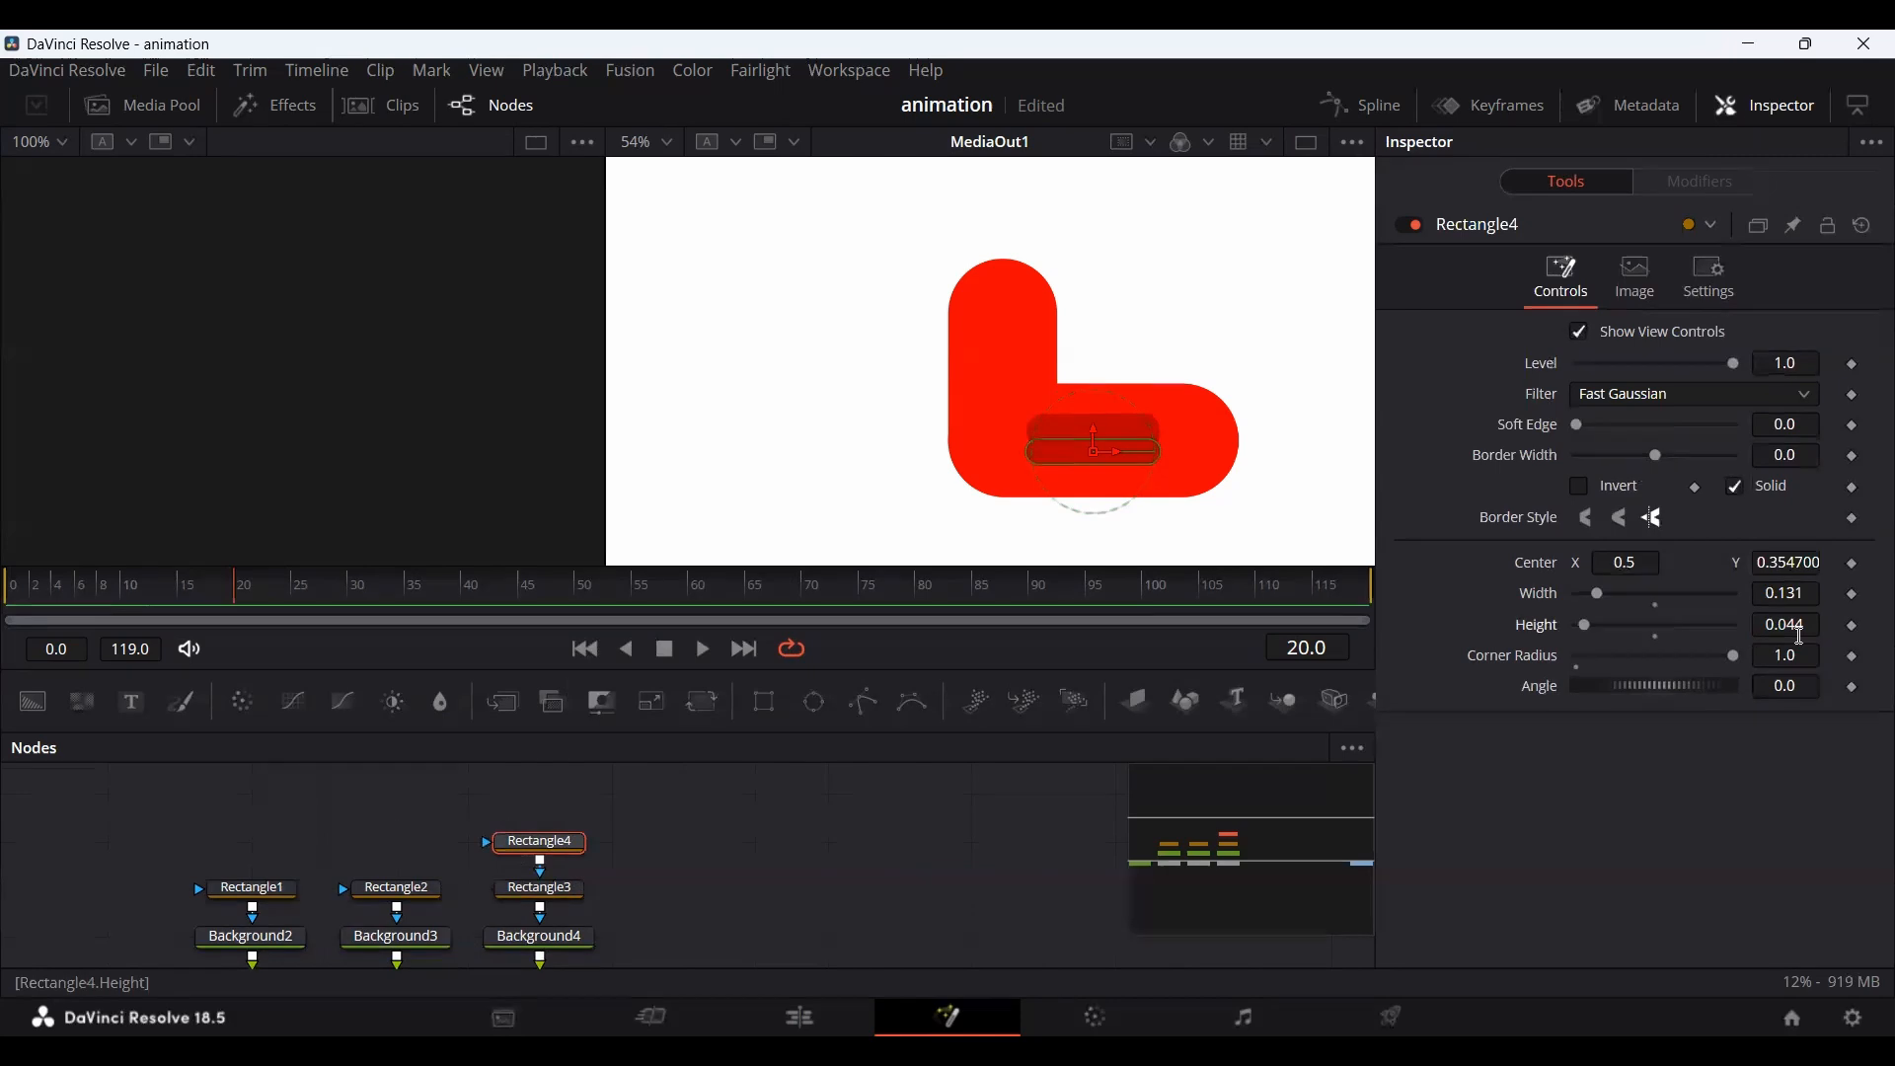
{"action": "key", "text": "ctrl+z"}
{"action": "left_click_drag", "start_coordinate": [1795, 594], "coordinate": [1750, 594]}
{"action": "left_click_drag", "start_coordinate": [1111, 455], "coordinate": [1072, 424]}
{"action": "left_click", "coordinate": [681, 933]}
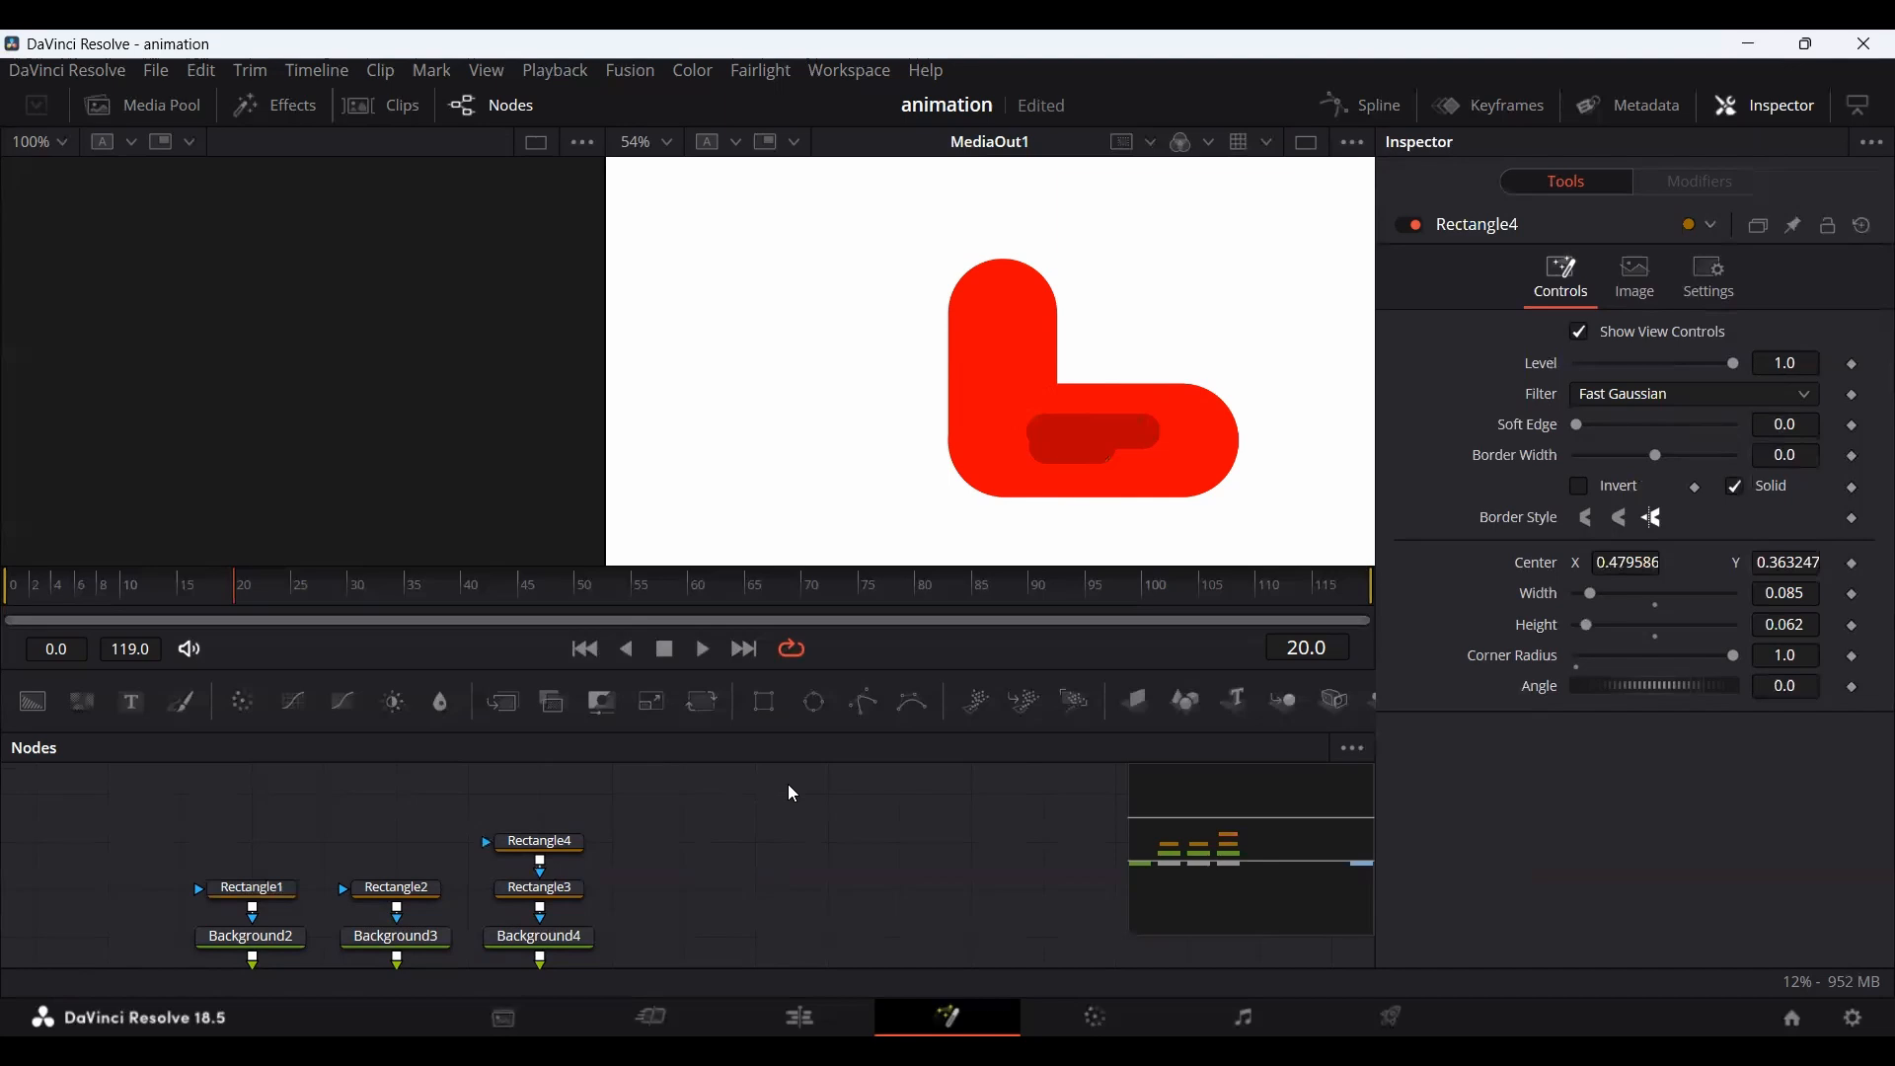
Add a Background node beside Background4 and set its colour to white.
{"action": "scroll", "coordinate": [878, 826], "scroll_direction": "down", "scroll_amount": 2}
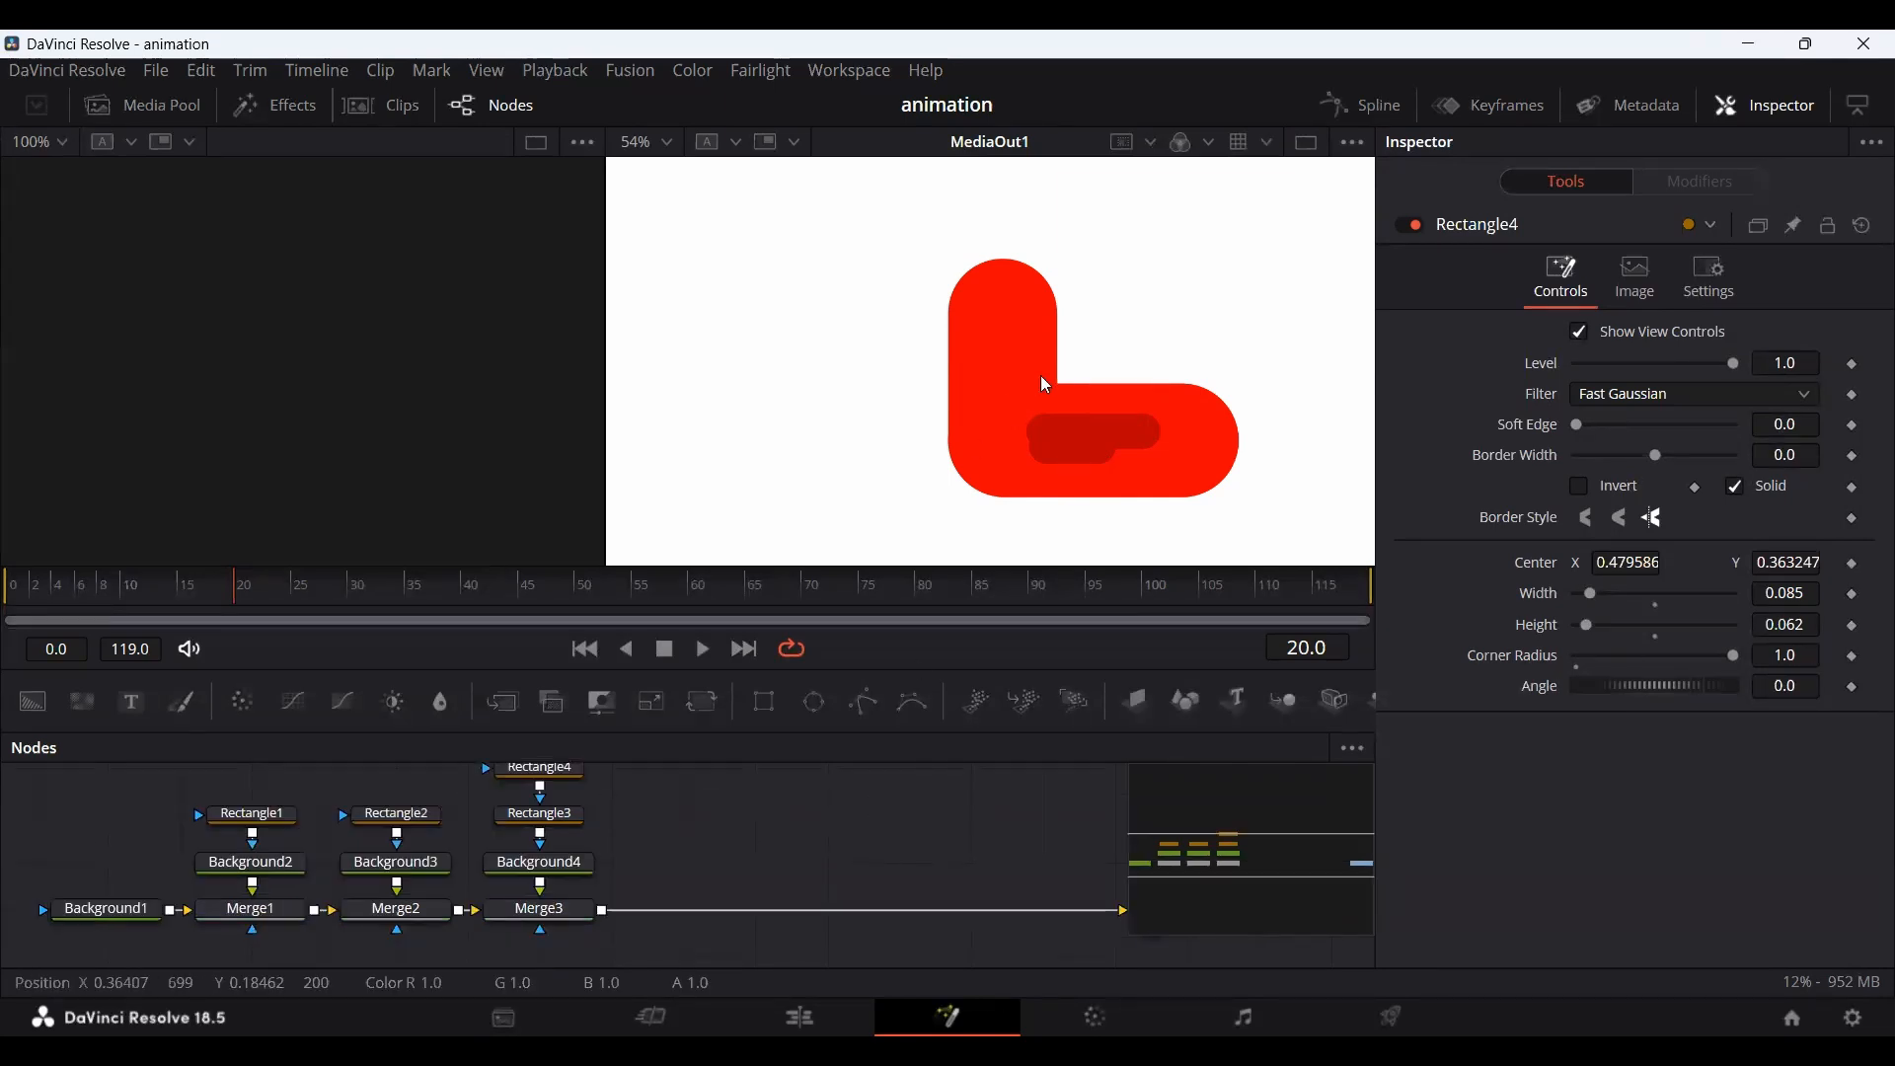
{"action": "left_click_drag", "start_coordinate": [32, 701], "coordinate": [696, 865]}
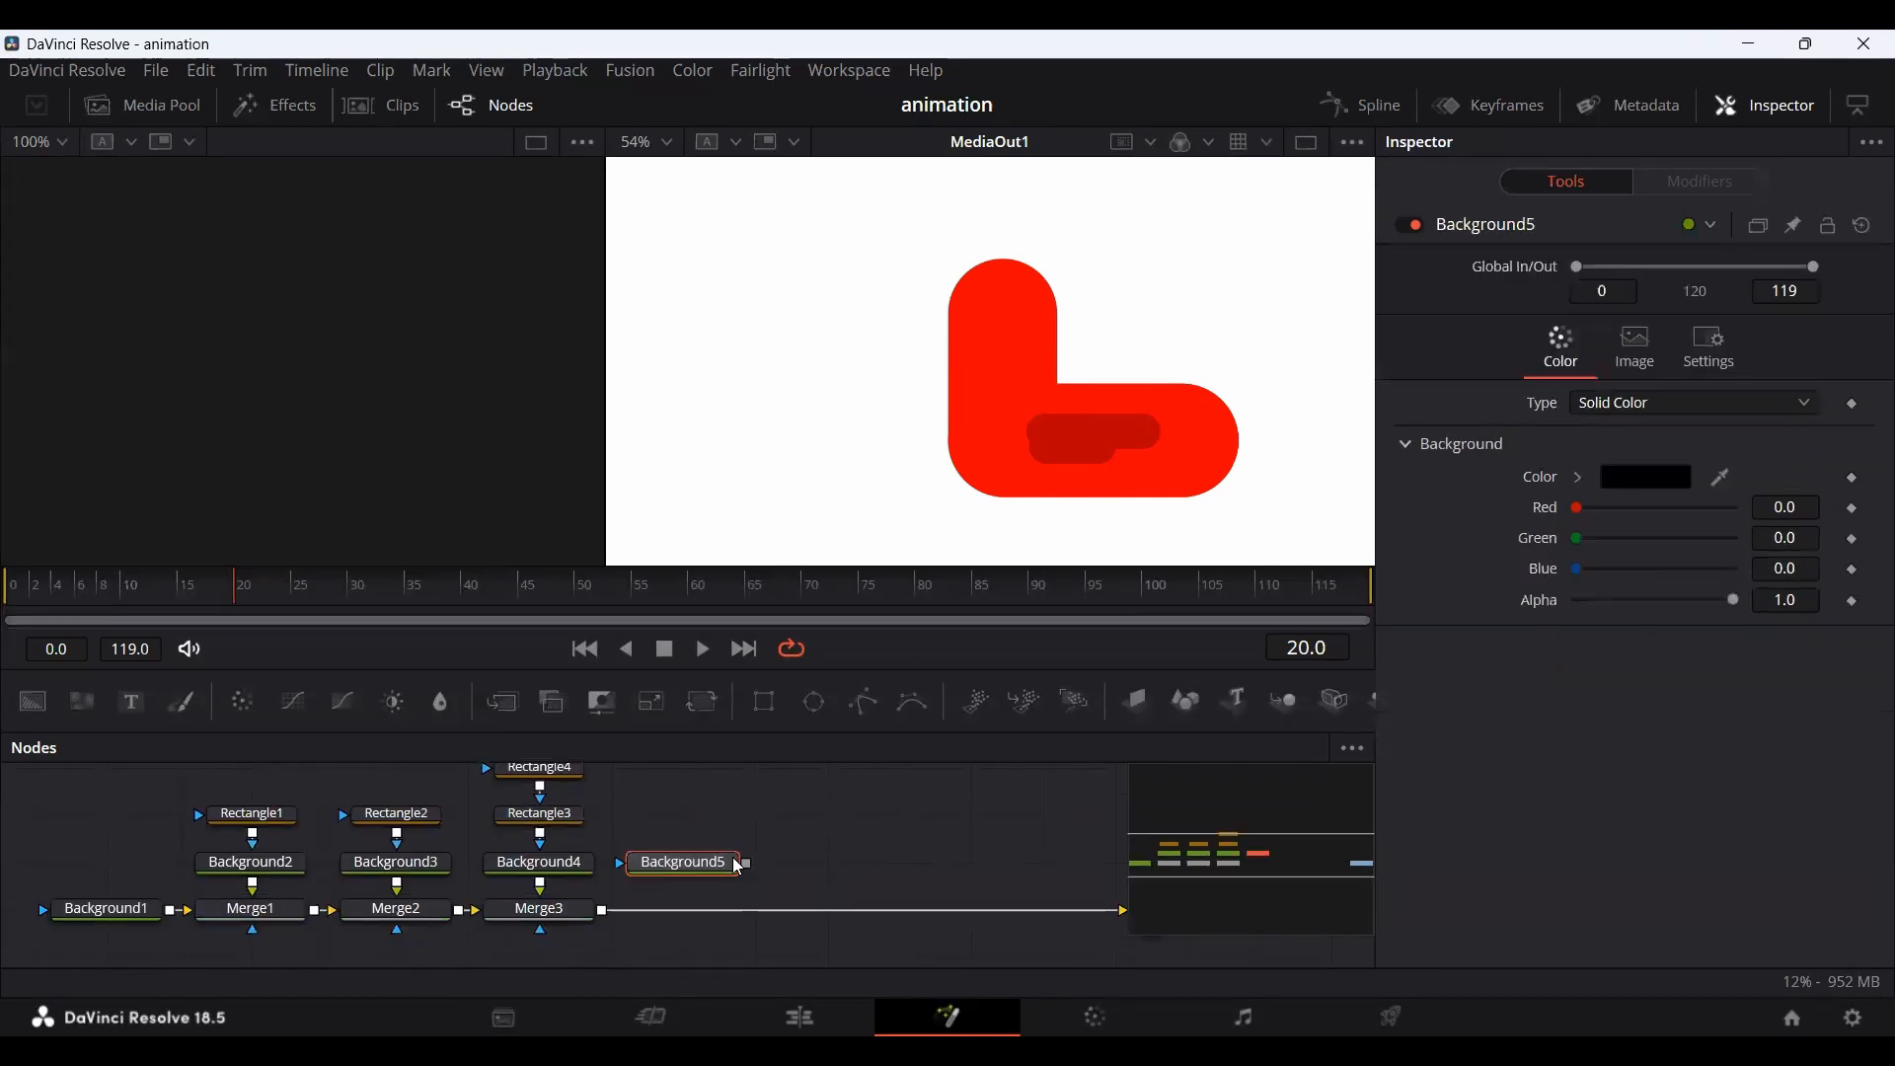
{"action": "left_click", "coordinate": [1585, 478]}
{"action": "left_click_drag", "start_coordinate": [1615, 525], "coordinate": [1502, 484]}
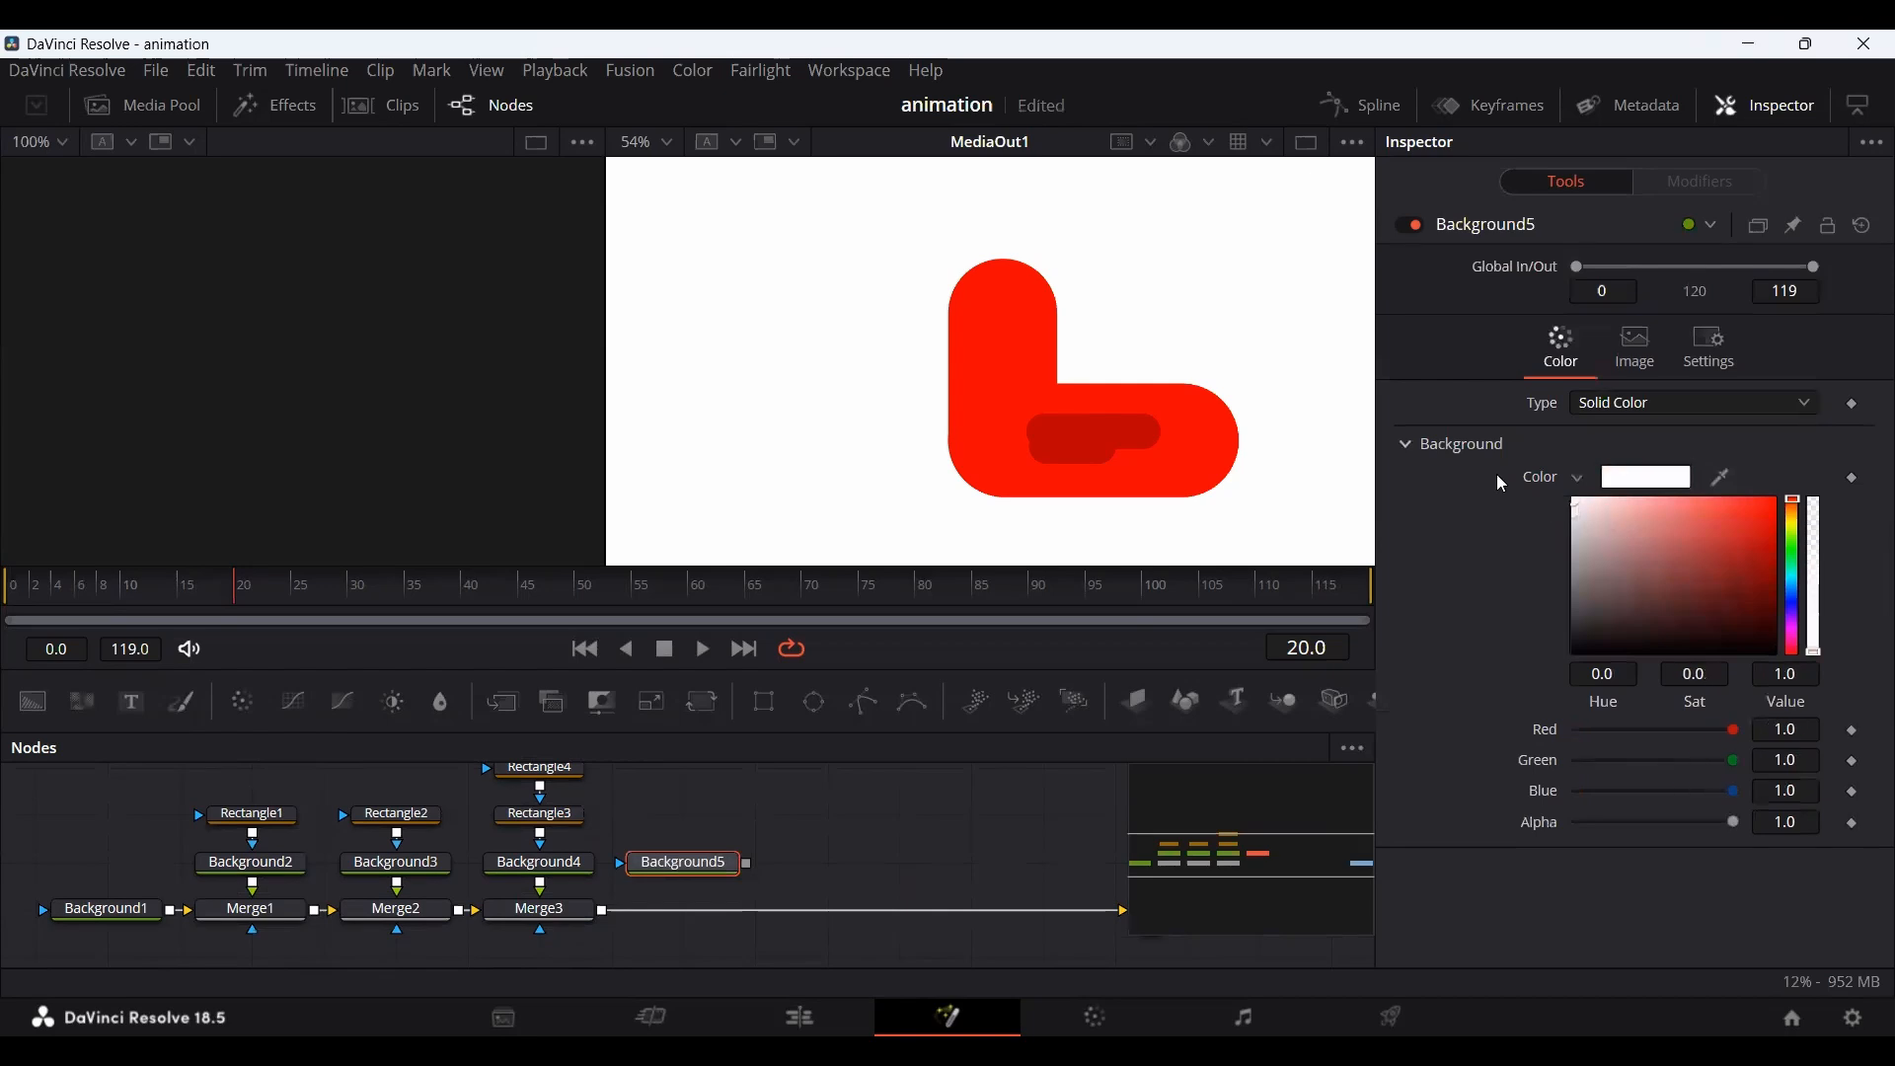
{"action": "left_click", "coordinate": [1583, 482]}
Add an Ellipse mask node above Background5 and set its width and height to 0.1.
{"action": "left_click_drag", "start_coordinate": [813, 704], "coordinate": [699, 815]}
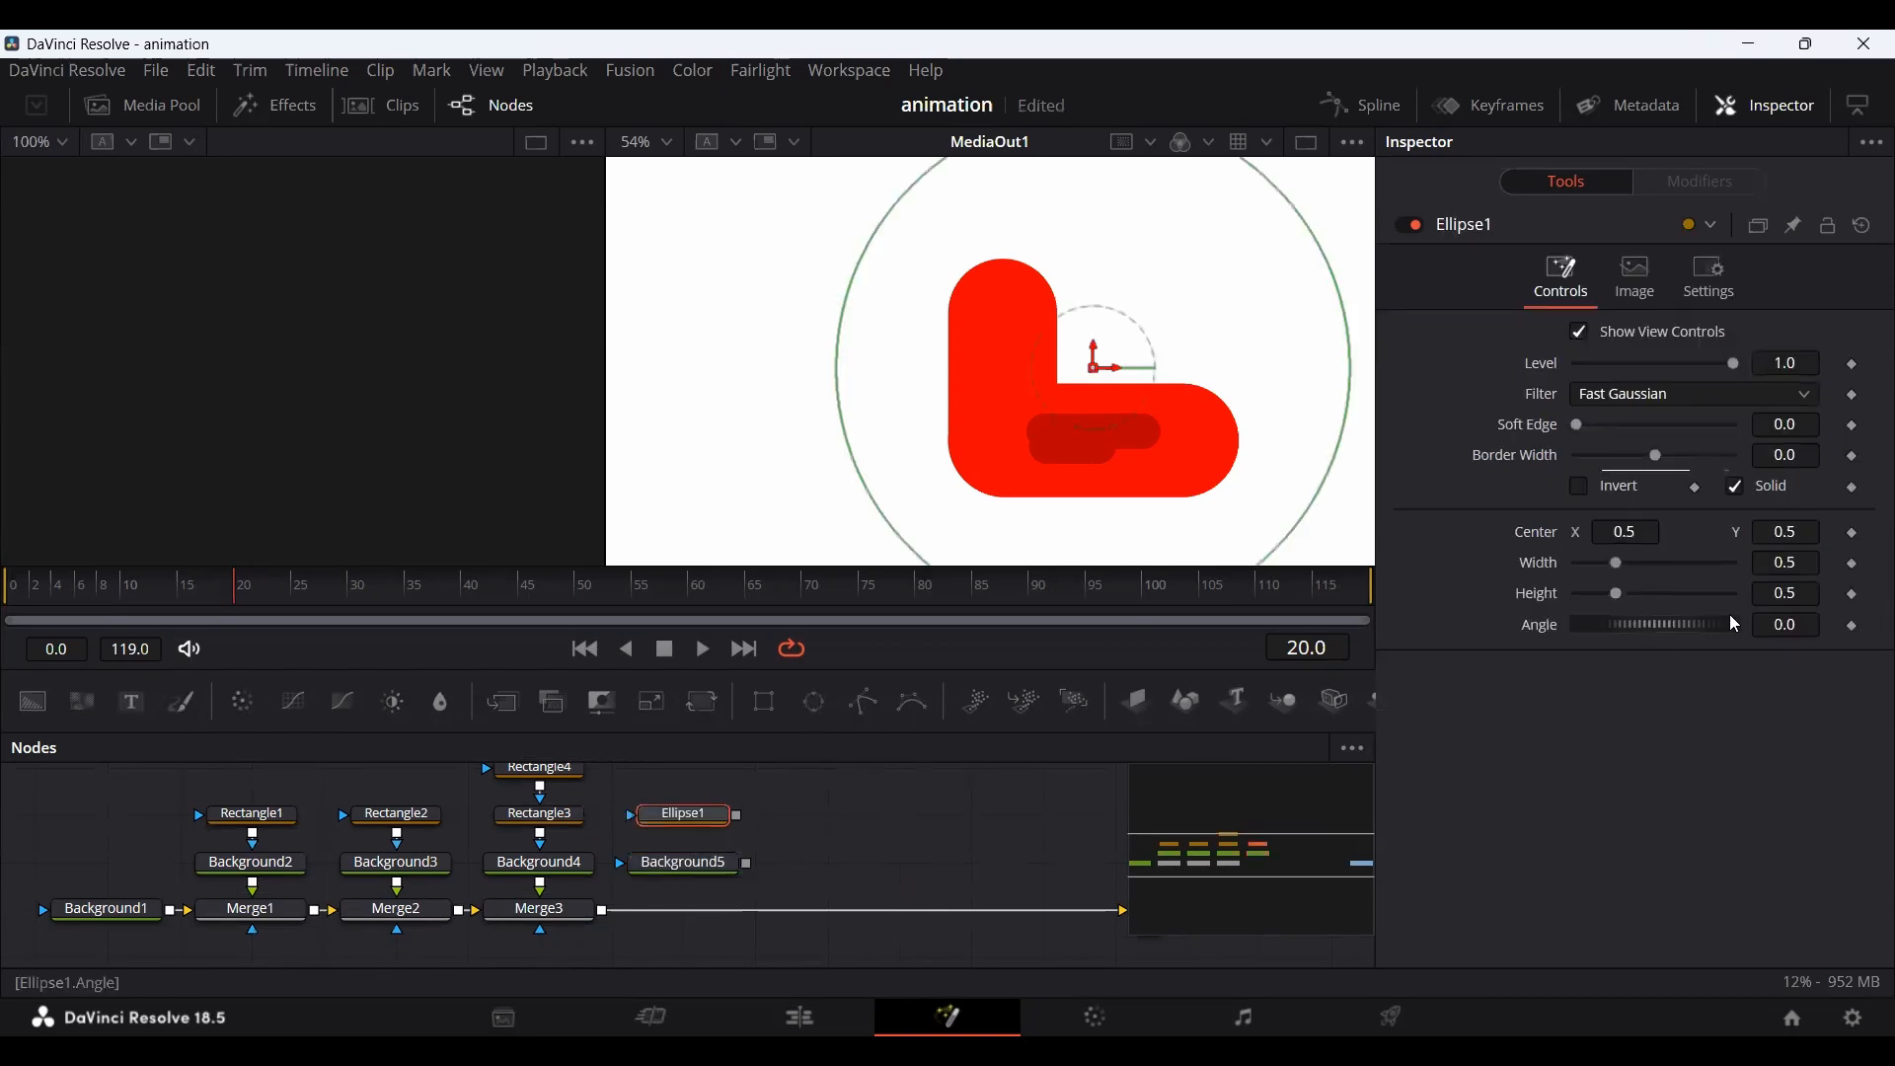
{"action": "left_click", "coordinate": [1802, 564]}
{"action": "key", "text": "Tab"}
{"action": "type", "text": "0."}
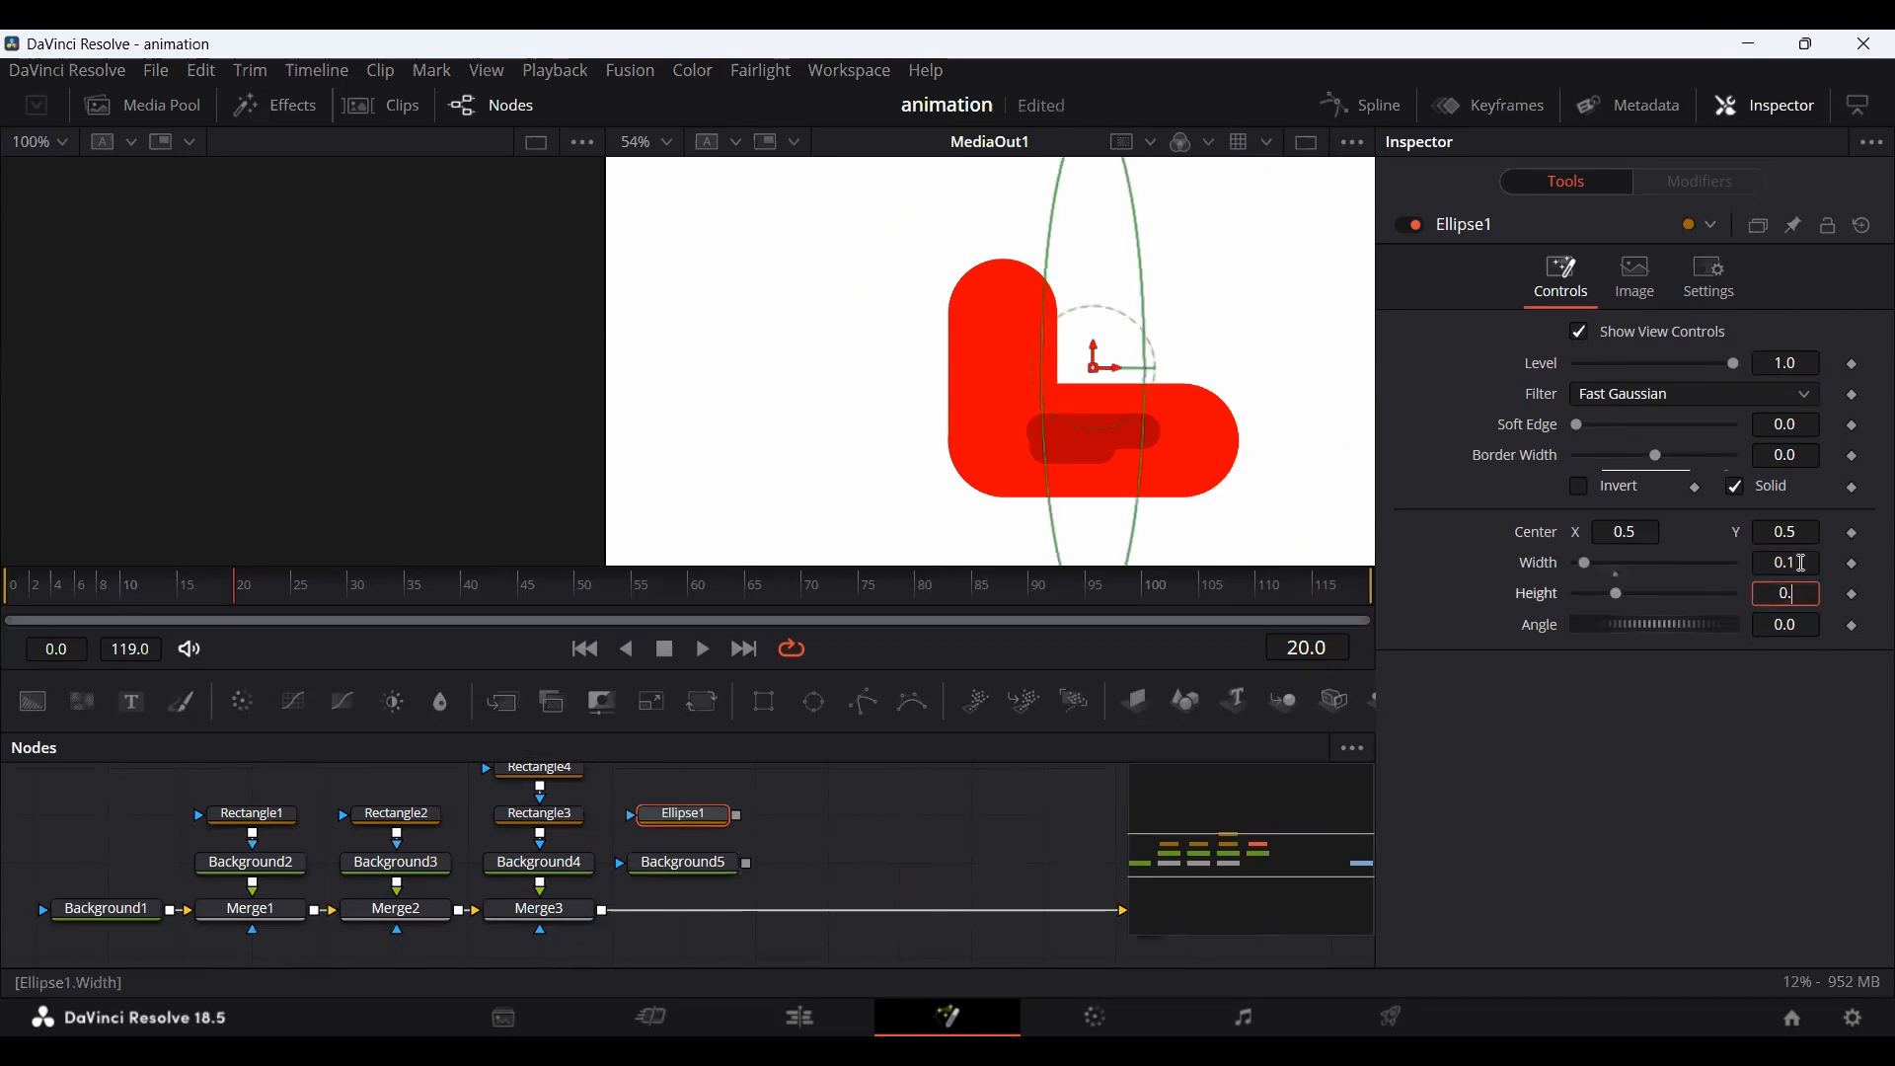
{"action": "key", "text": "Tab"}
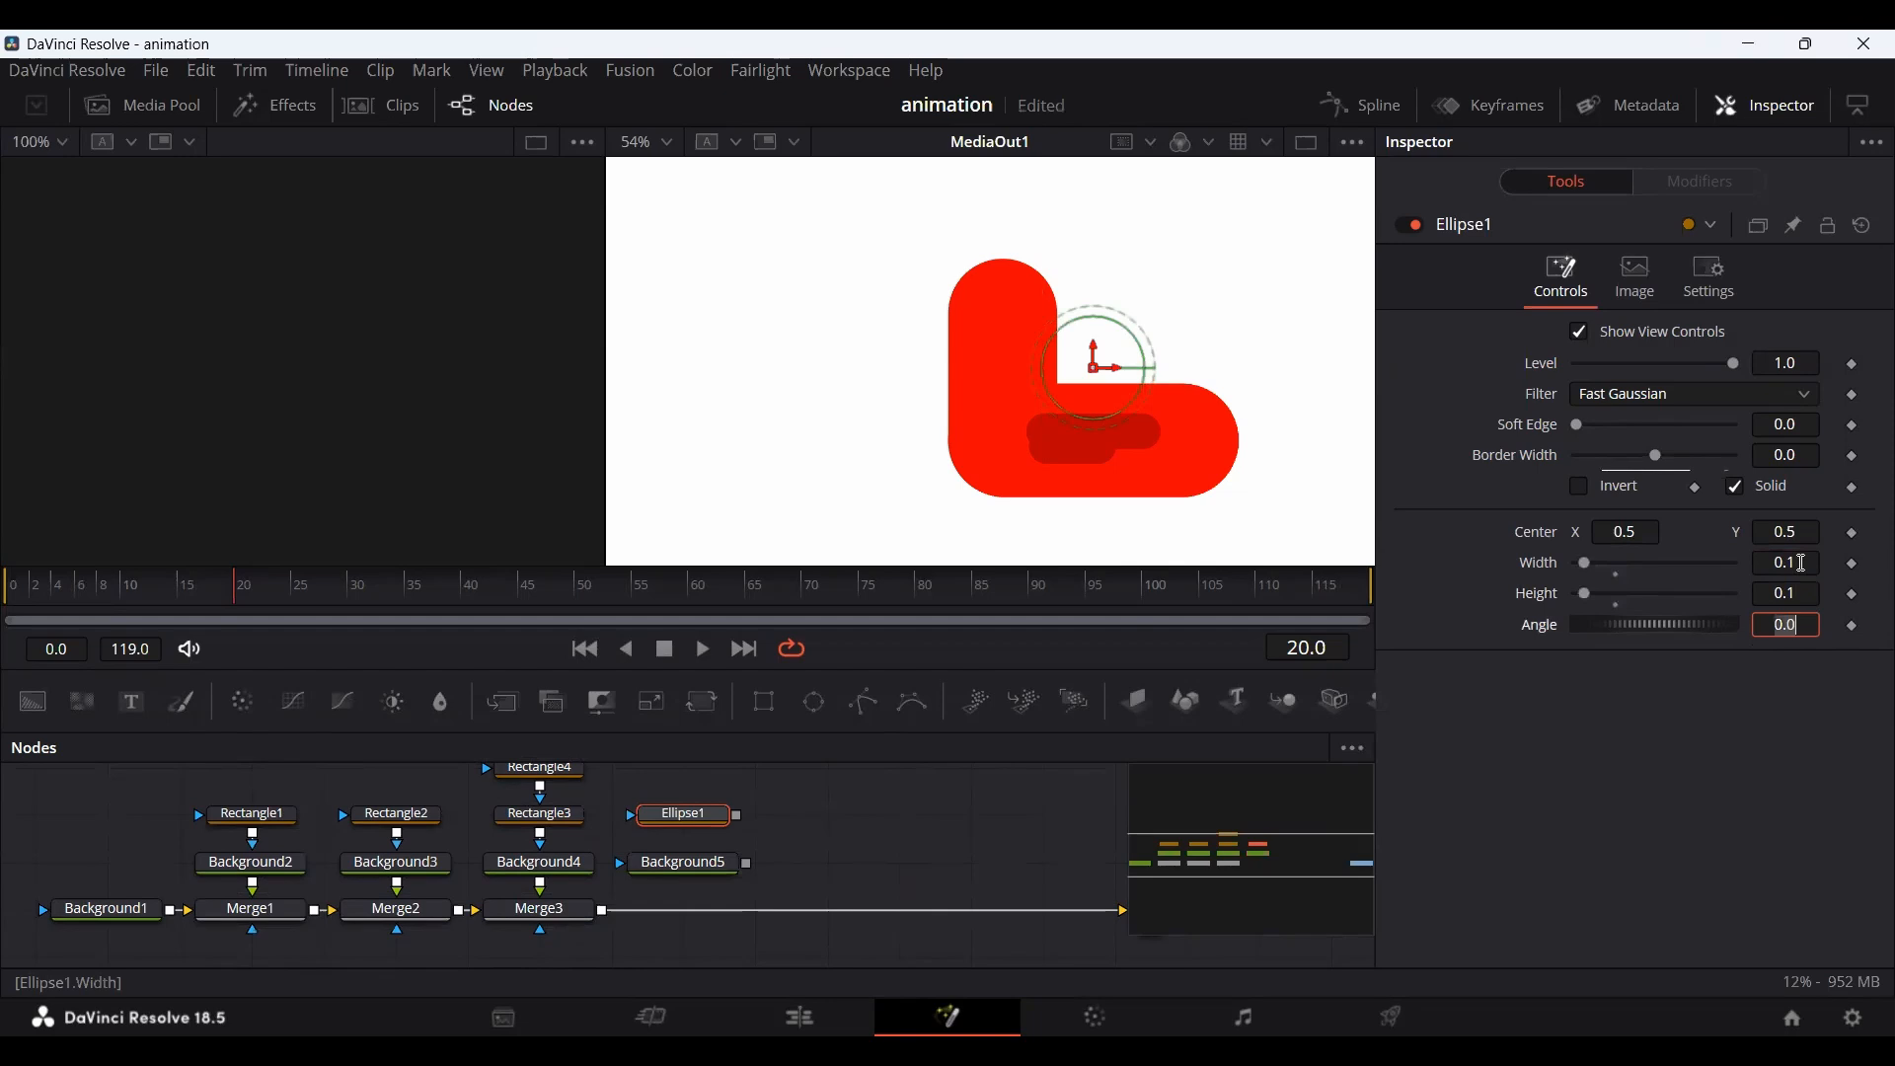
Move Ellipse1 onto the red vertical bar at center X about 0.41 and set its width and height to 0.05.
{"action": "left_click_drag", "start_coordinate": [1115, 368], "coordinate": [1023, 365]}
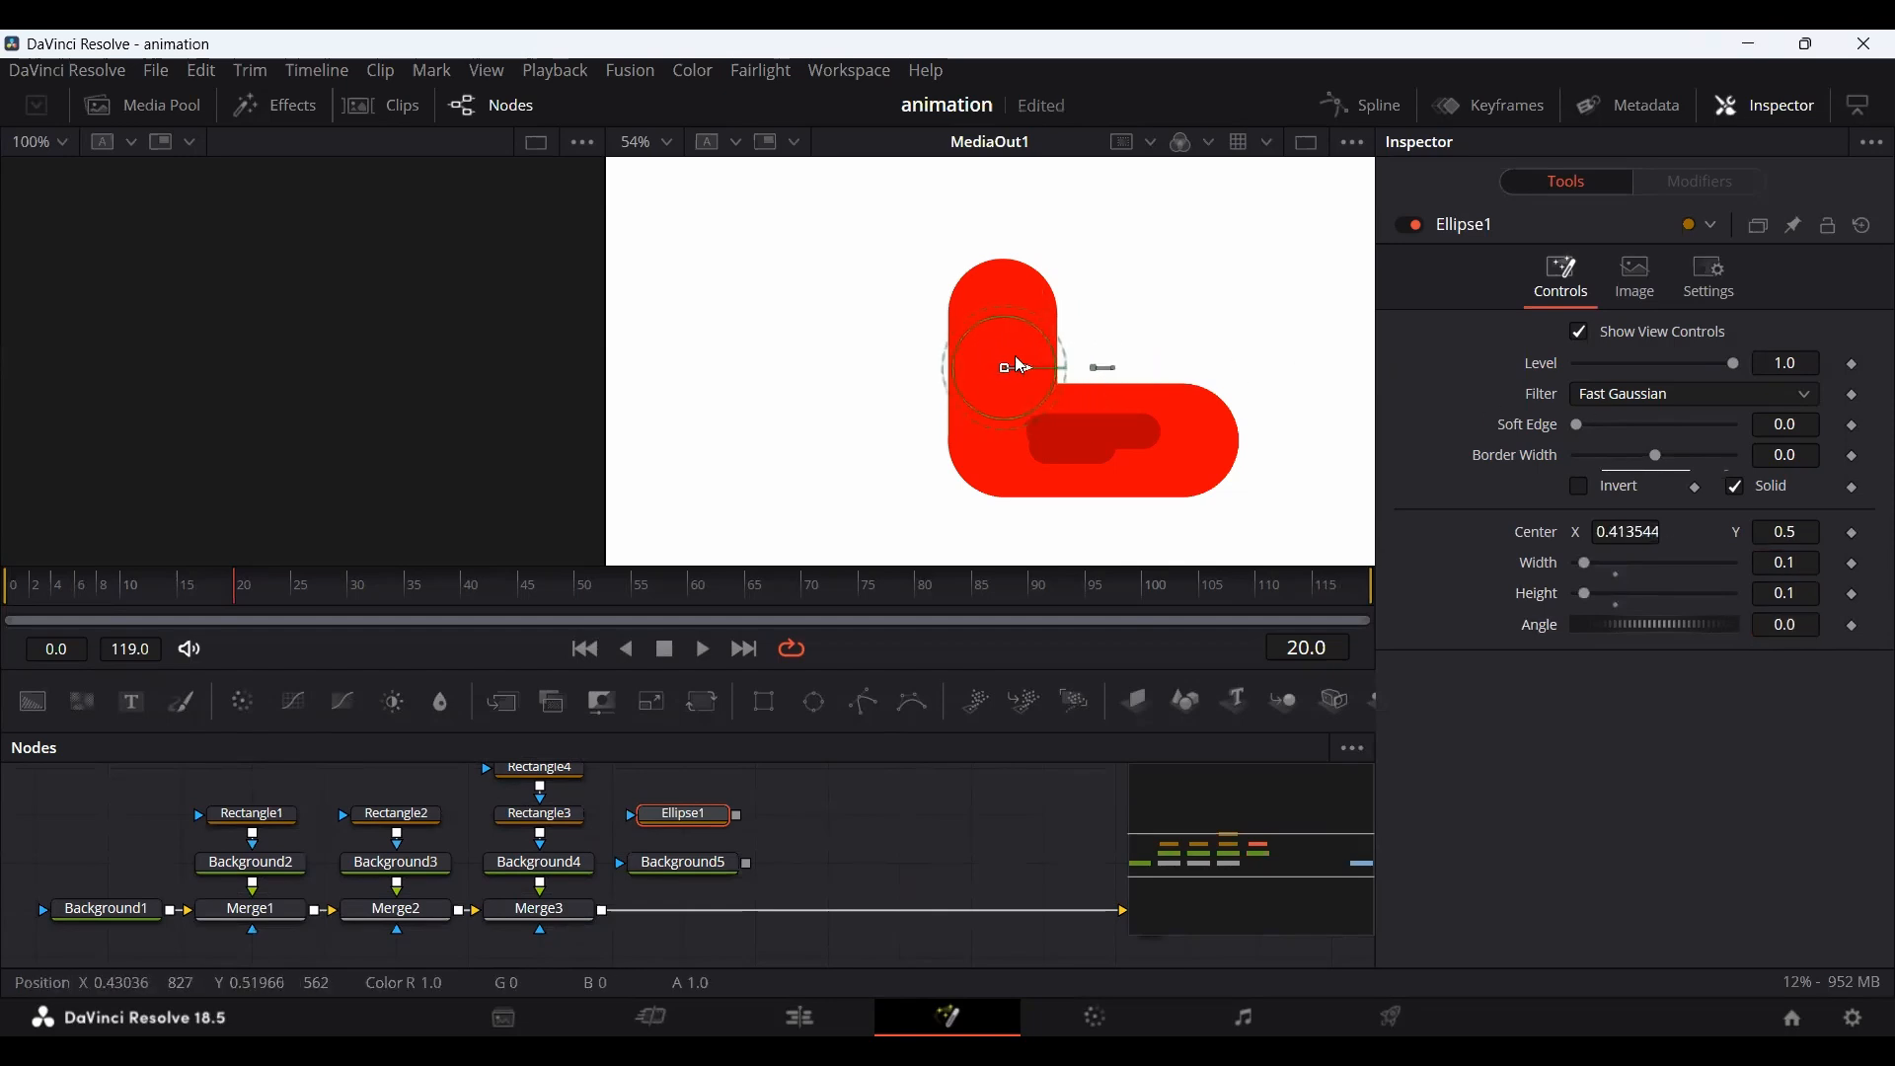
{"action": "left_click", "coordinate": [1812, 563]}
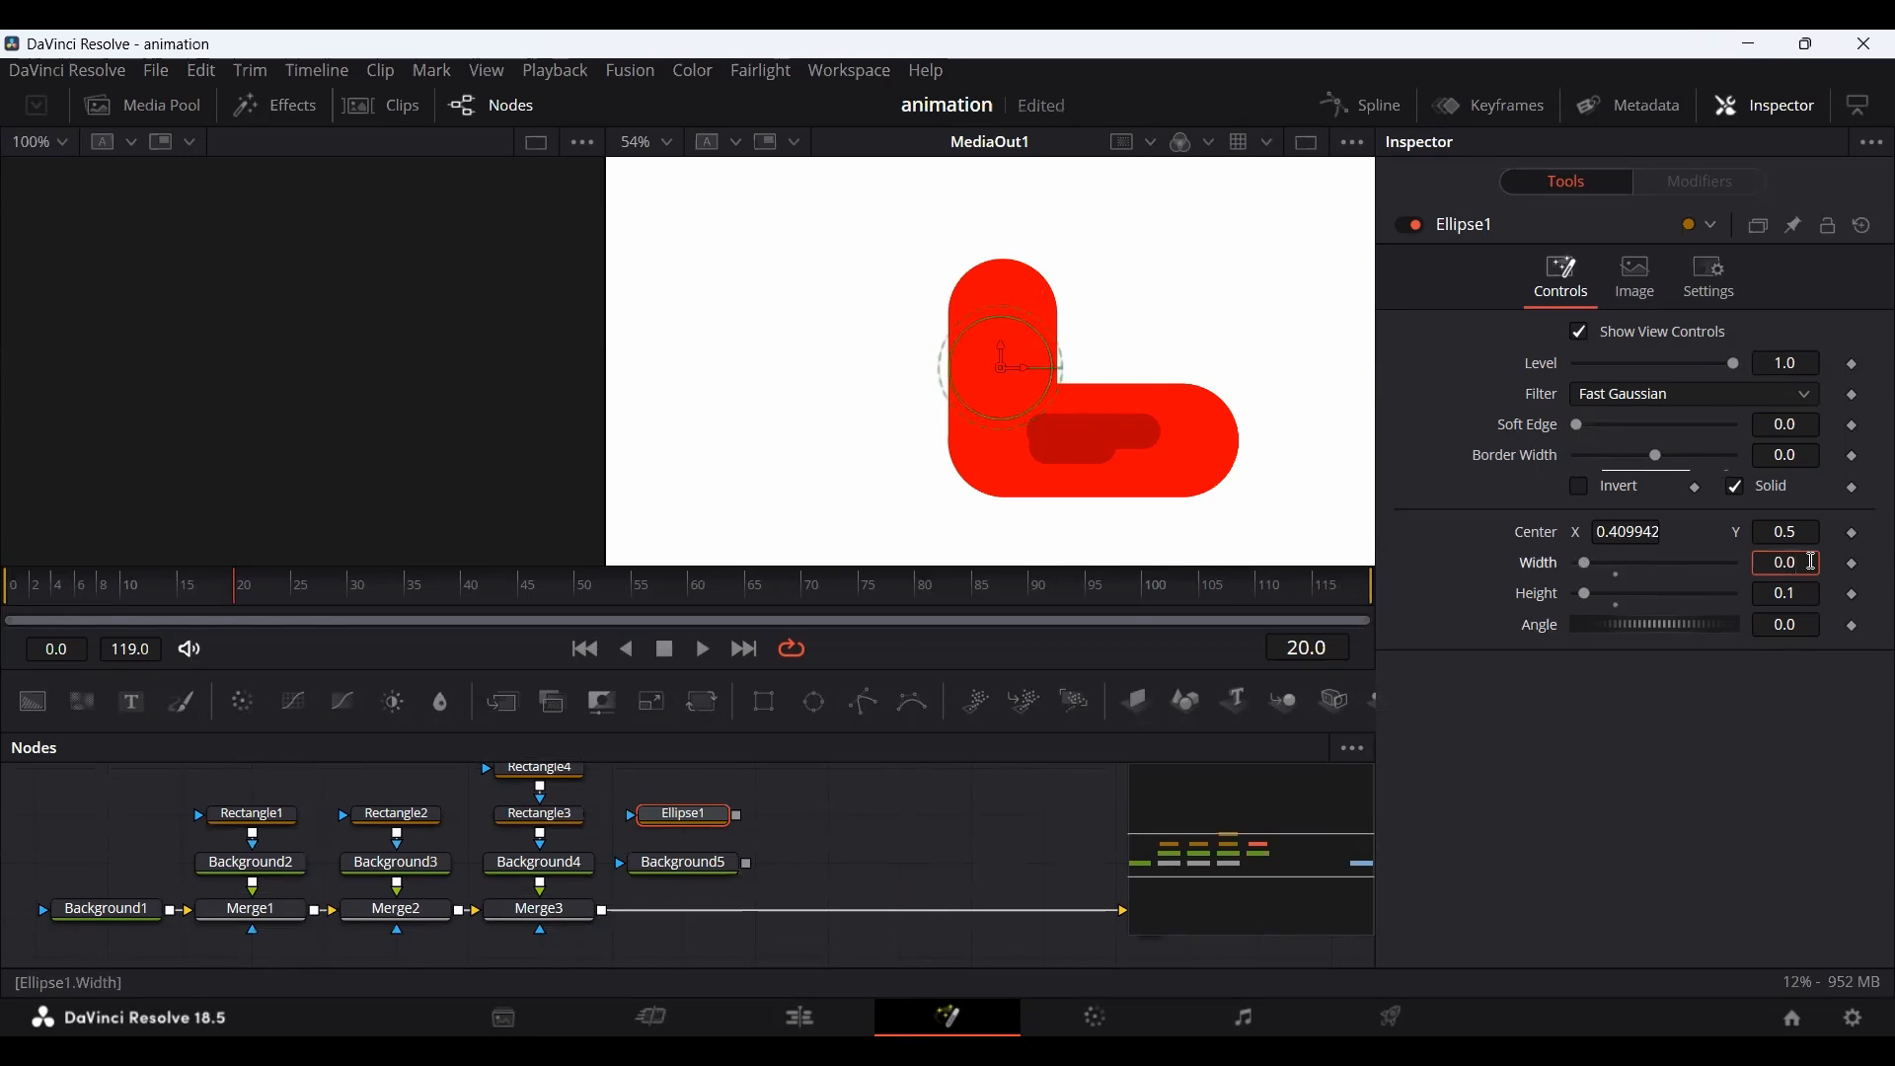
{"action": "key", "text": "Tab"}
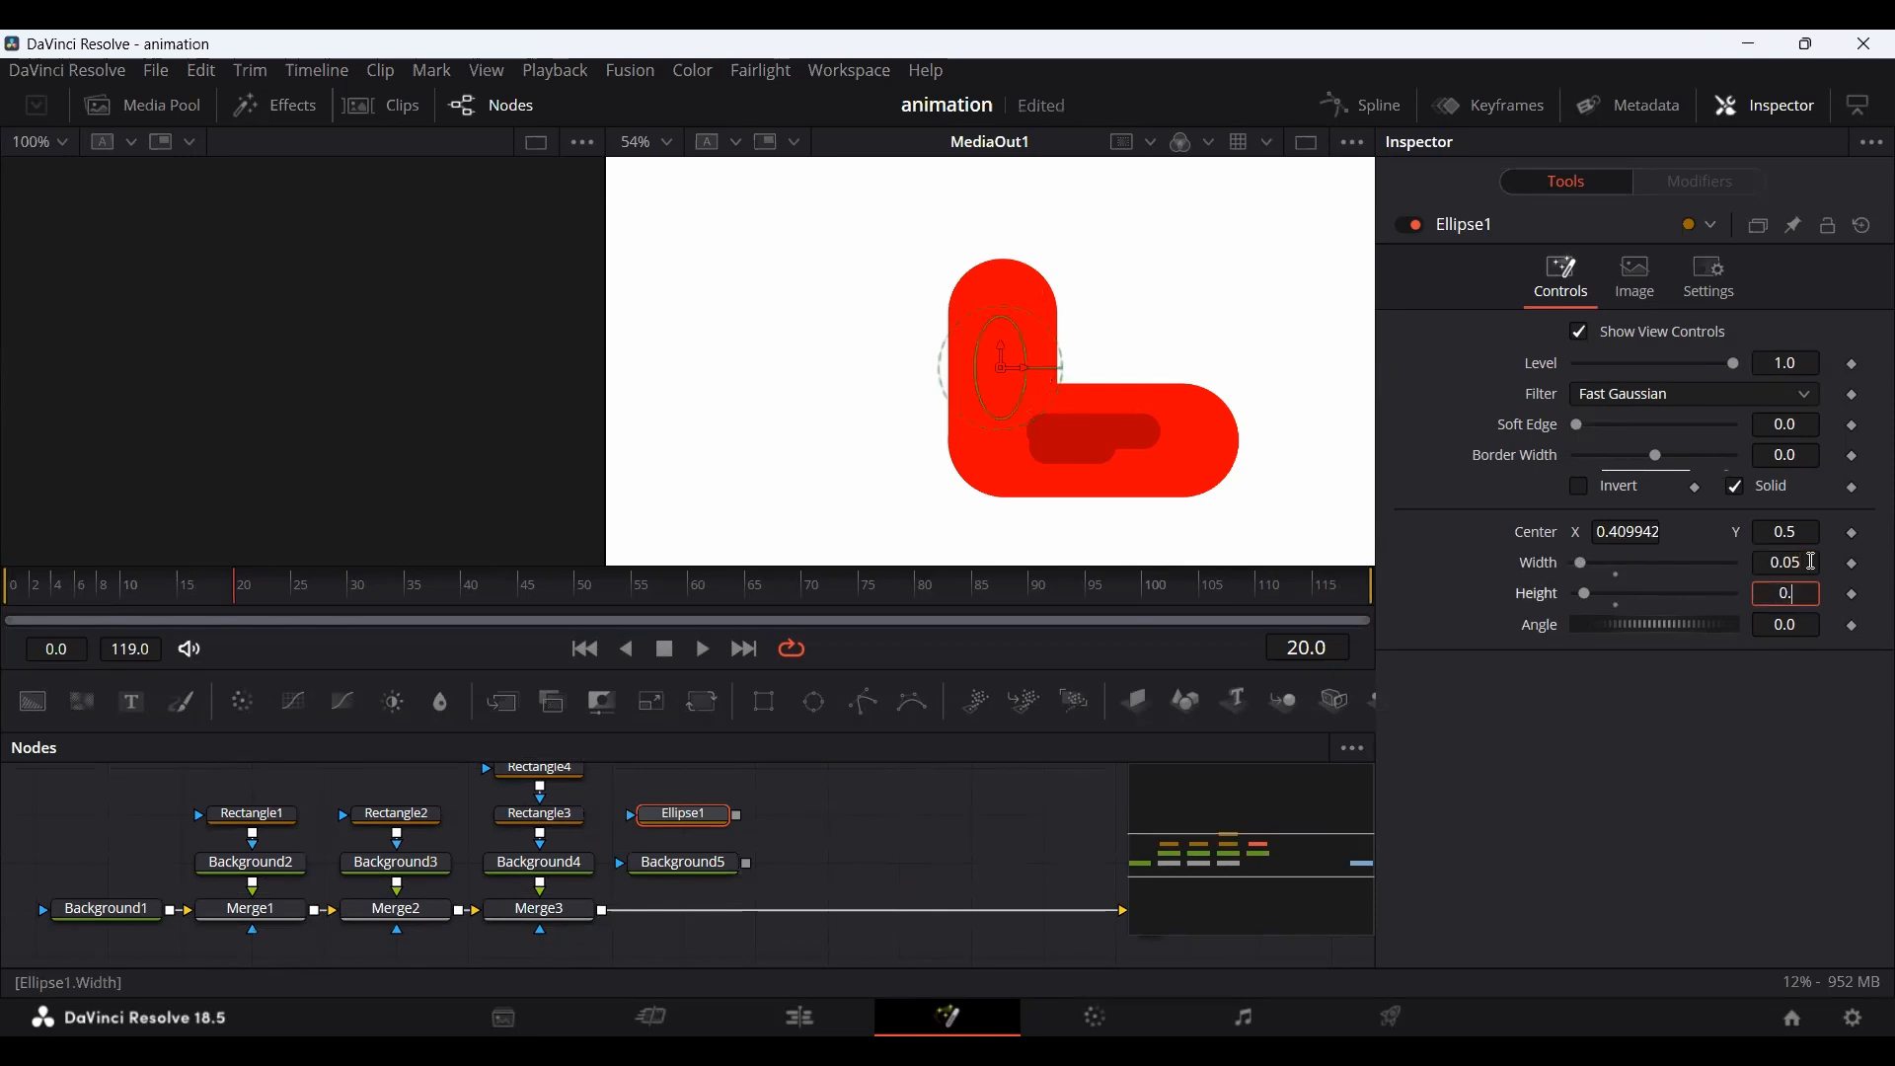
{"action": "key", "text": "Tab"}
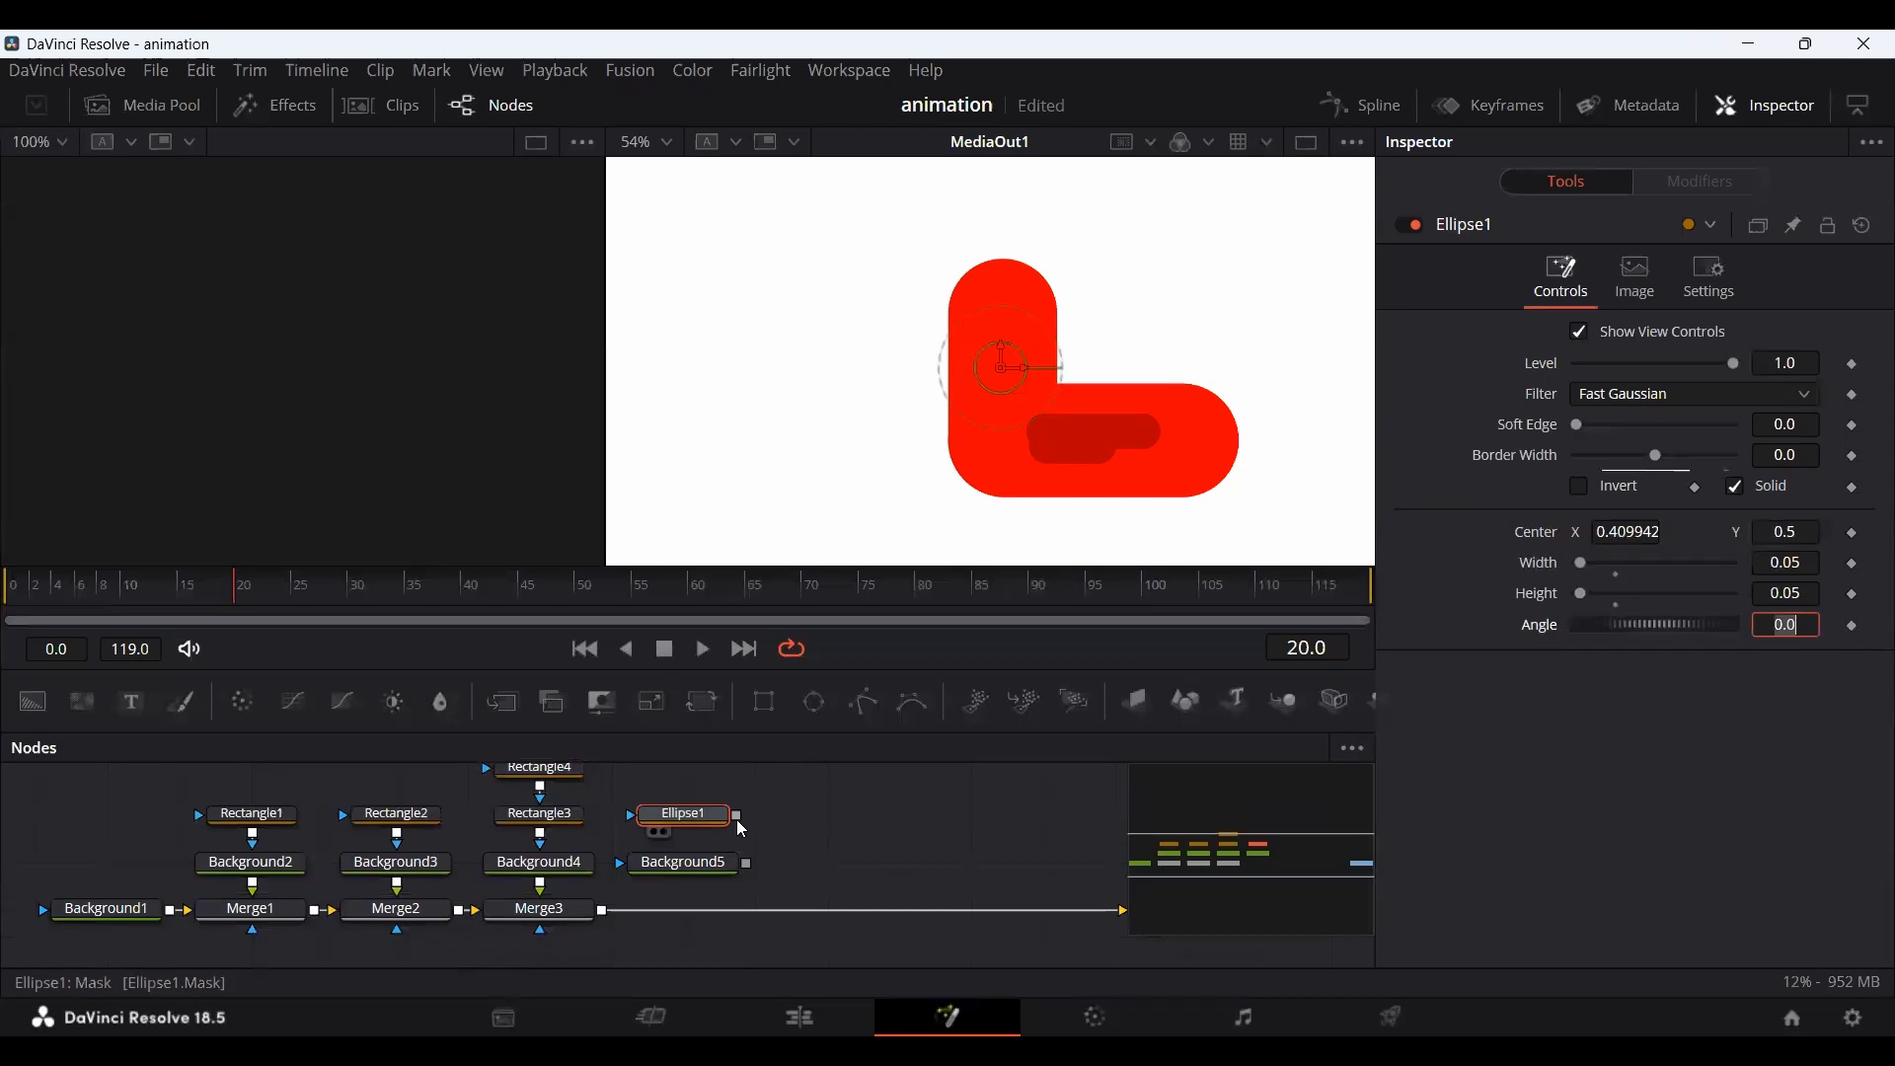
Merge Background5, masked by Ellipse1, over Merge3's output and shift Merge4 to center X about 0.496, Y about 0.579.
{"action": "left_click_drag", "start_coordinate": [736, 817], "coordinate": [604, 912]}
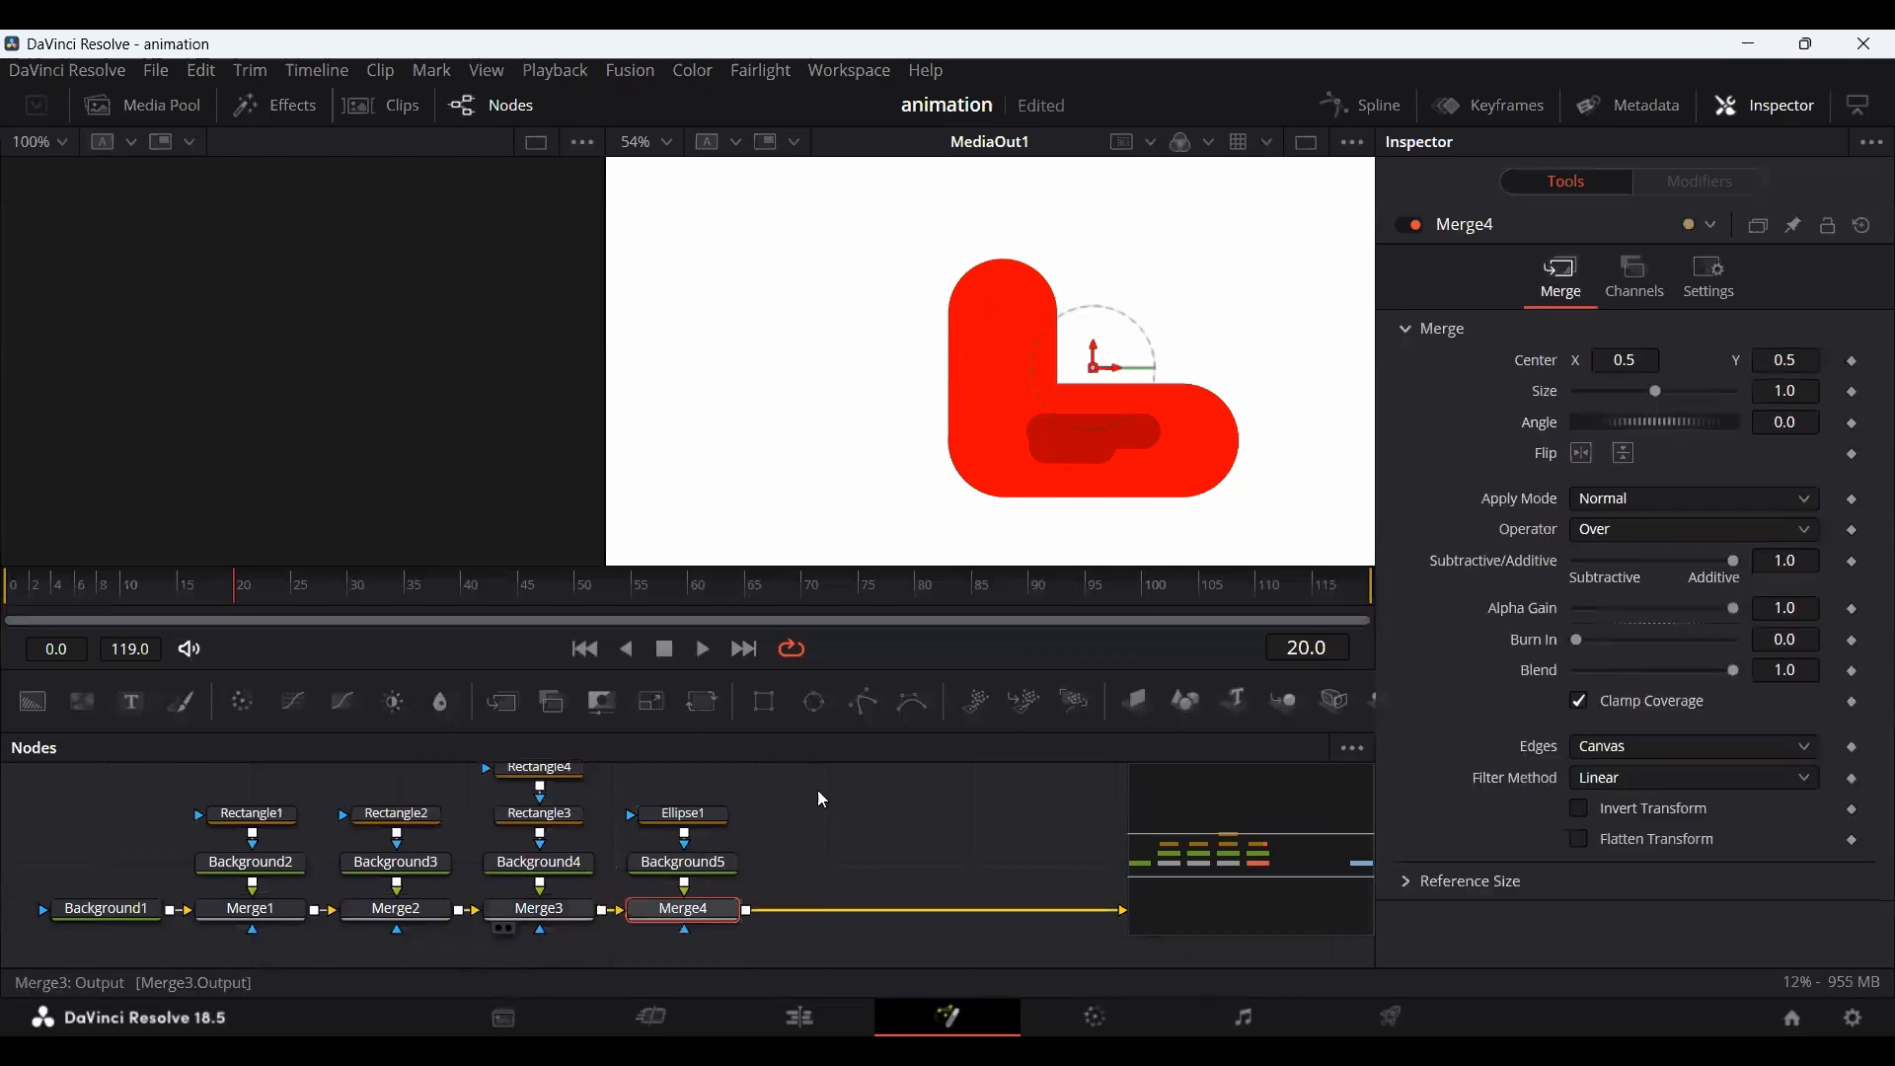
{"action": "mouse_move", "coordinate": [1096, 342]}
{"action": "left_mouse_down"}
{"action": "mouse_move", "coordinate": [1092, 304]}
{"action": "mouse_move", "coordinate": [1107, 323]}
{"action": "left_mouse_up"}
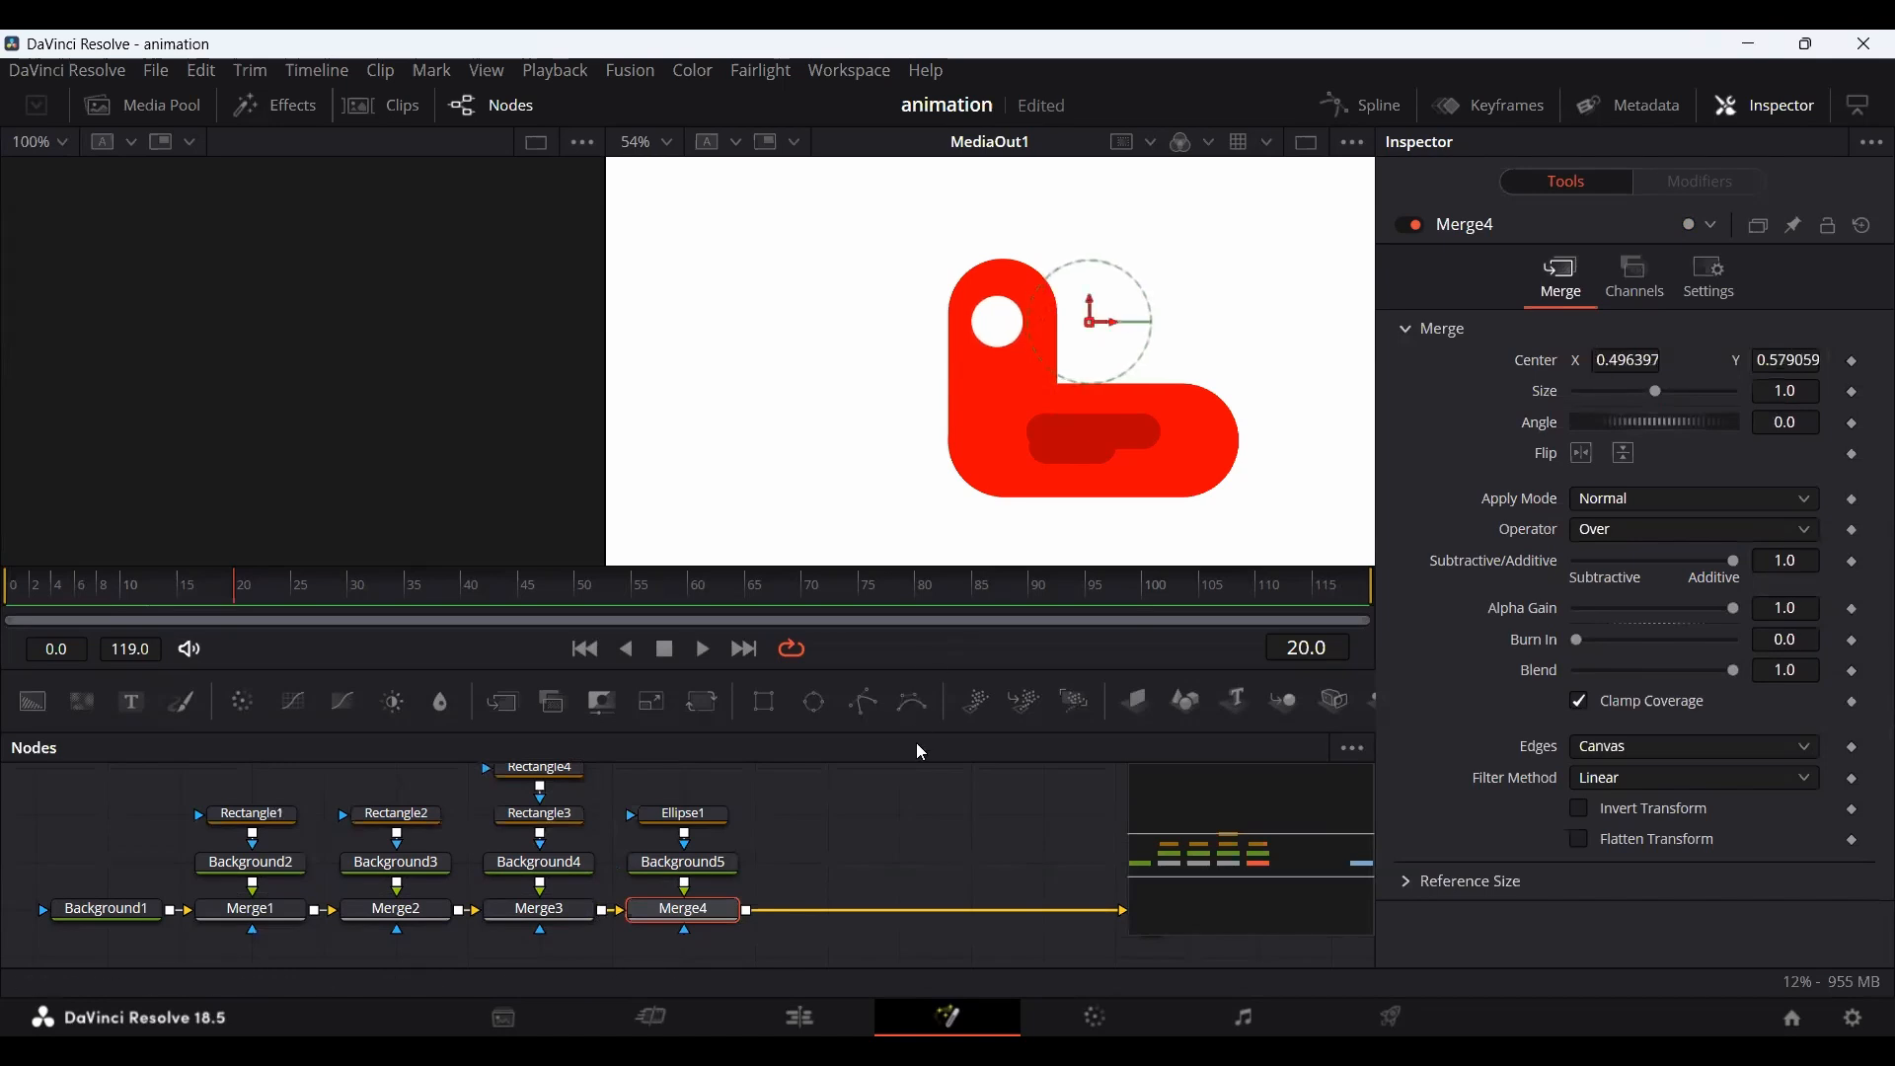
{"action": "left_click", "coordinate": [876, 821]}
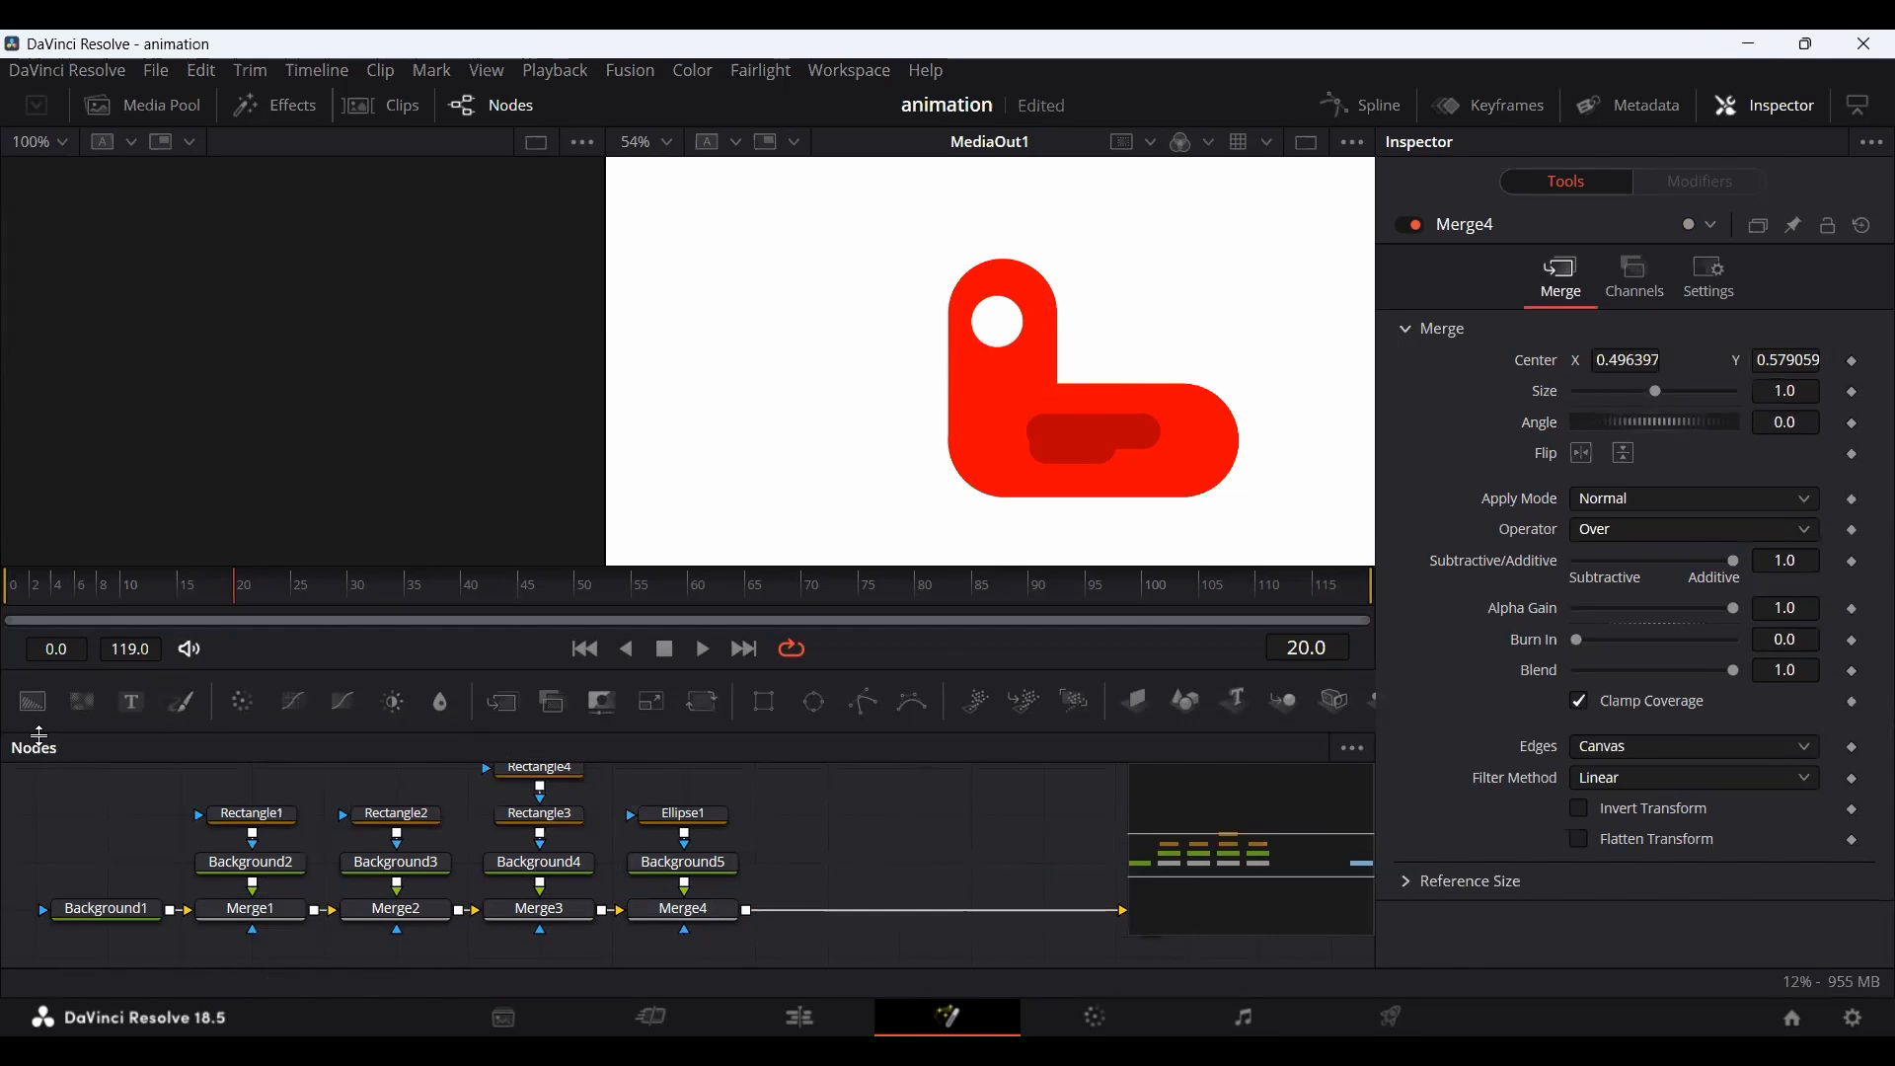
Add a yellow Background node beside Background5 with red and green at 1.0, plus a Polygon mask node above it.
{"action": "left_click_drag", "start_coordinate": [33, 701], "coordinate": [830, 866]}
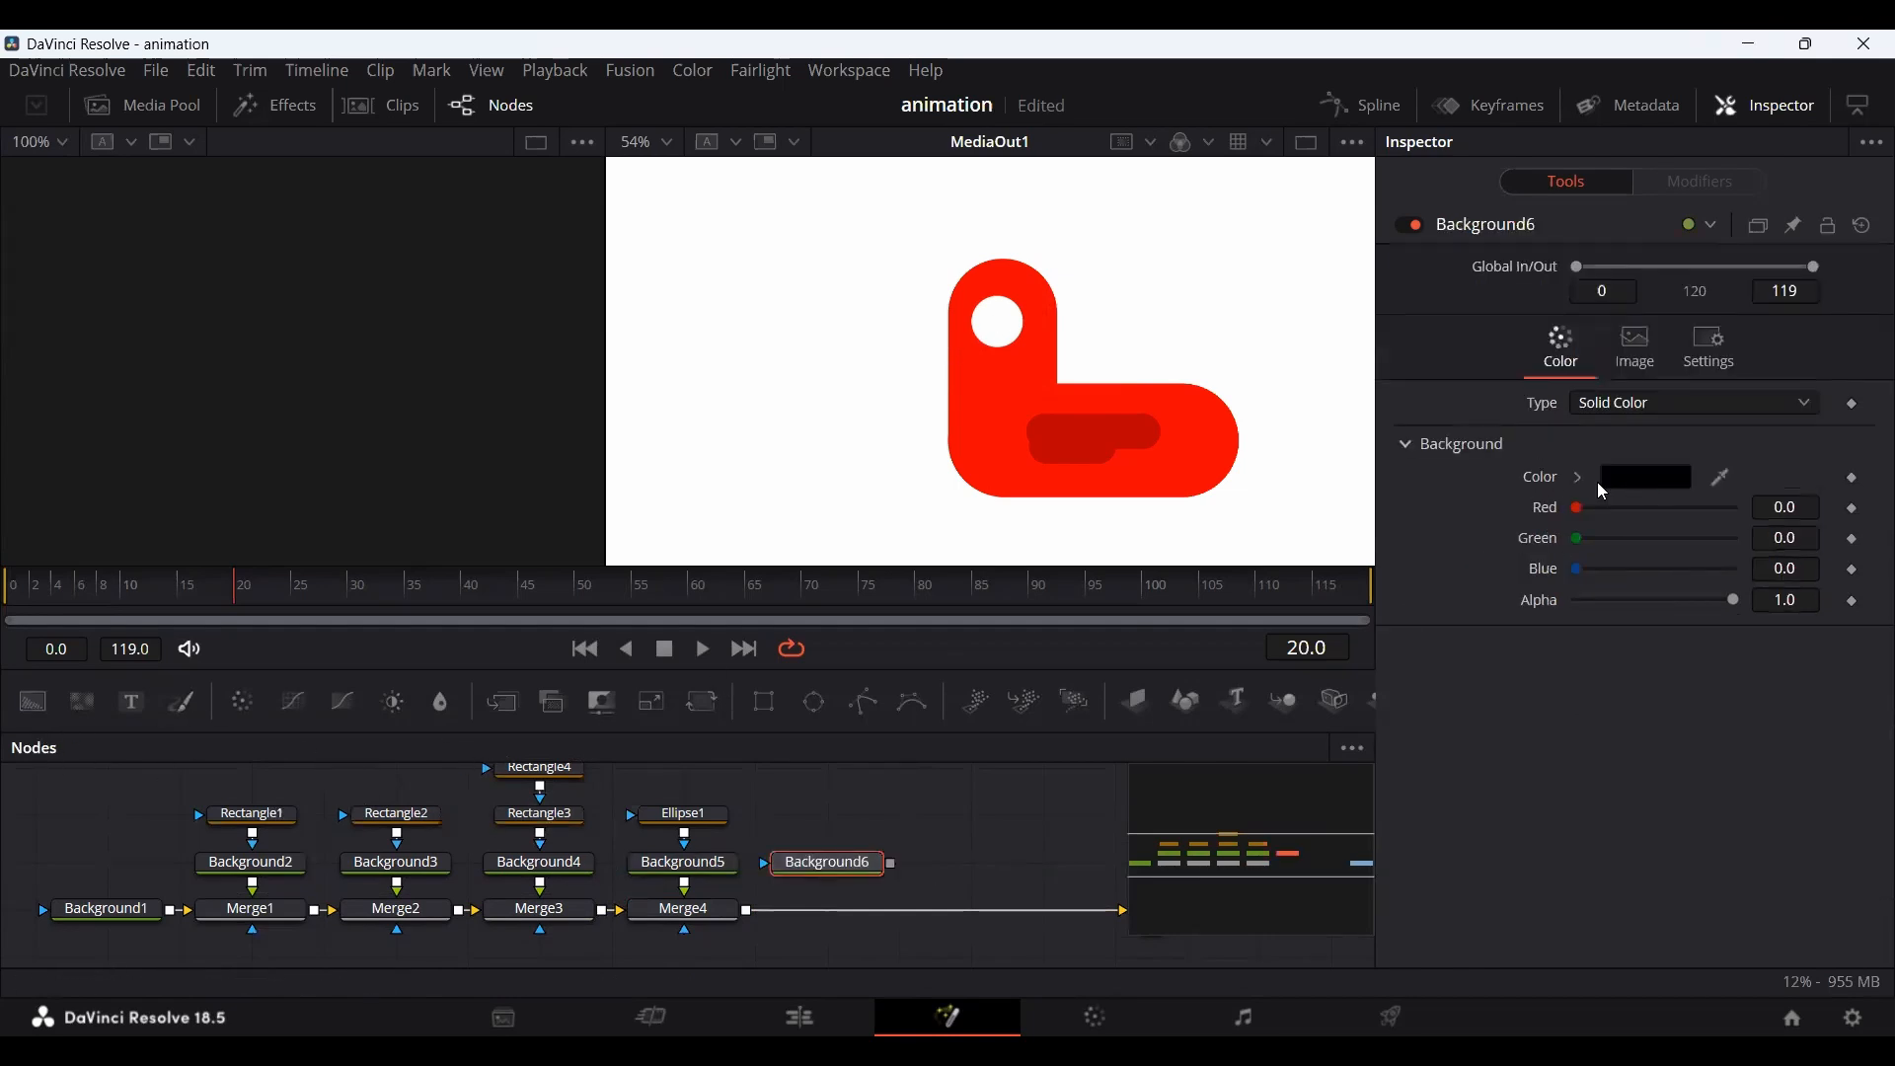
{"action": "left_click_drag", "start_coordinate": [1578, 537], "coordinate": [1776, 553]}
{"action": "left_click_drag", "start_coordinate": [865, 702], "coordinate": [827, 816]}
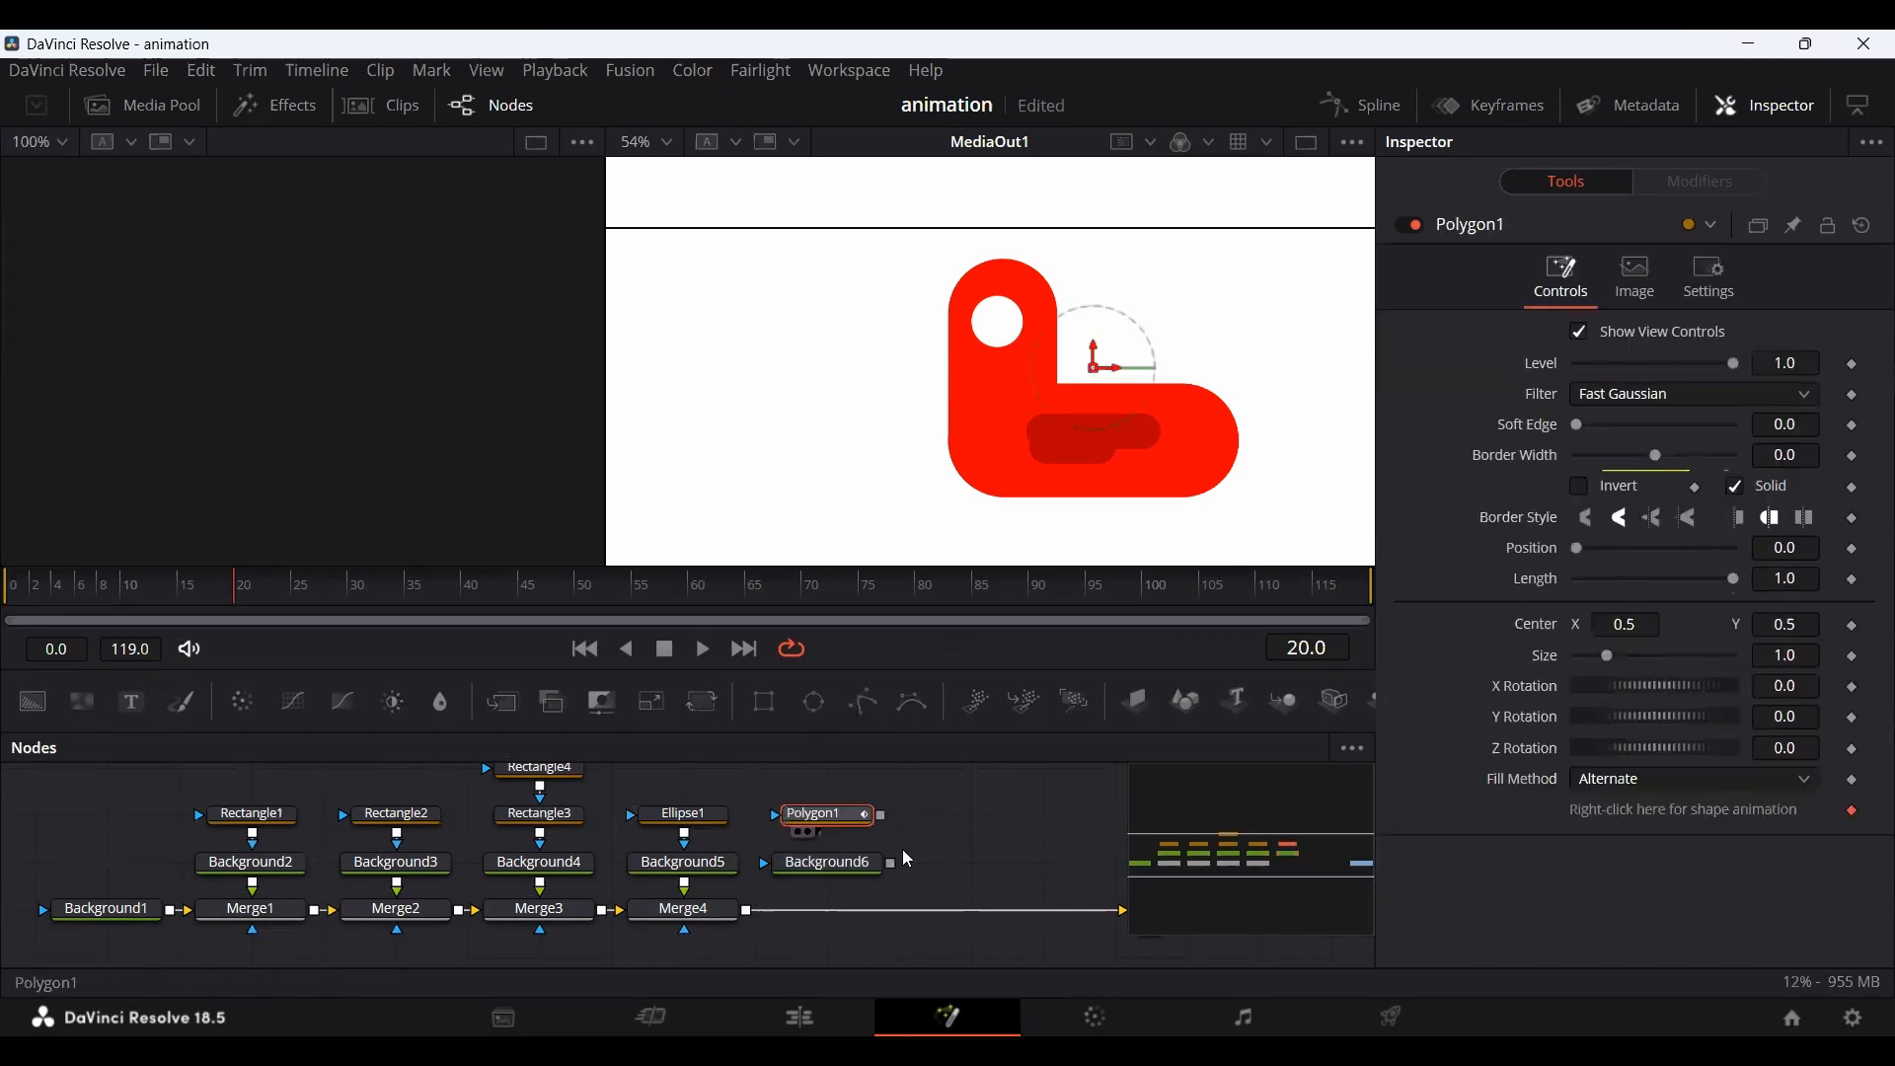
Remove the polyline animation from Polygon1 and connect the polygon as Background6's mask.
{"action": "right_click", "coordinate": [1657, 815]}
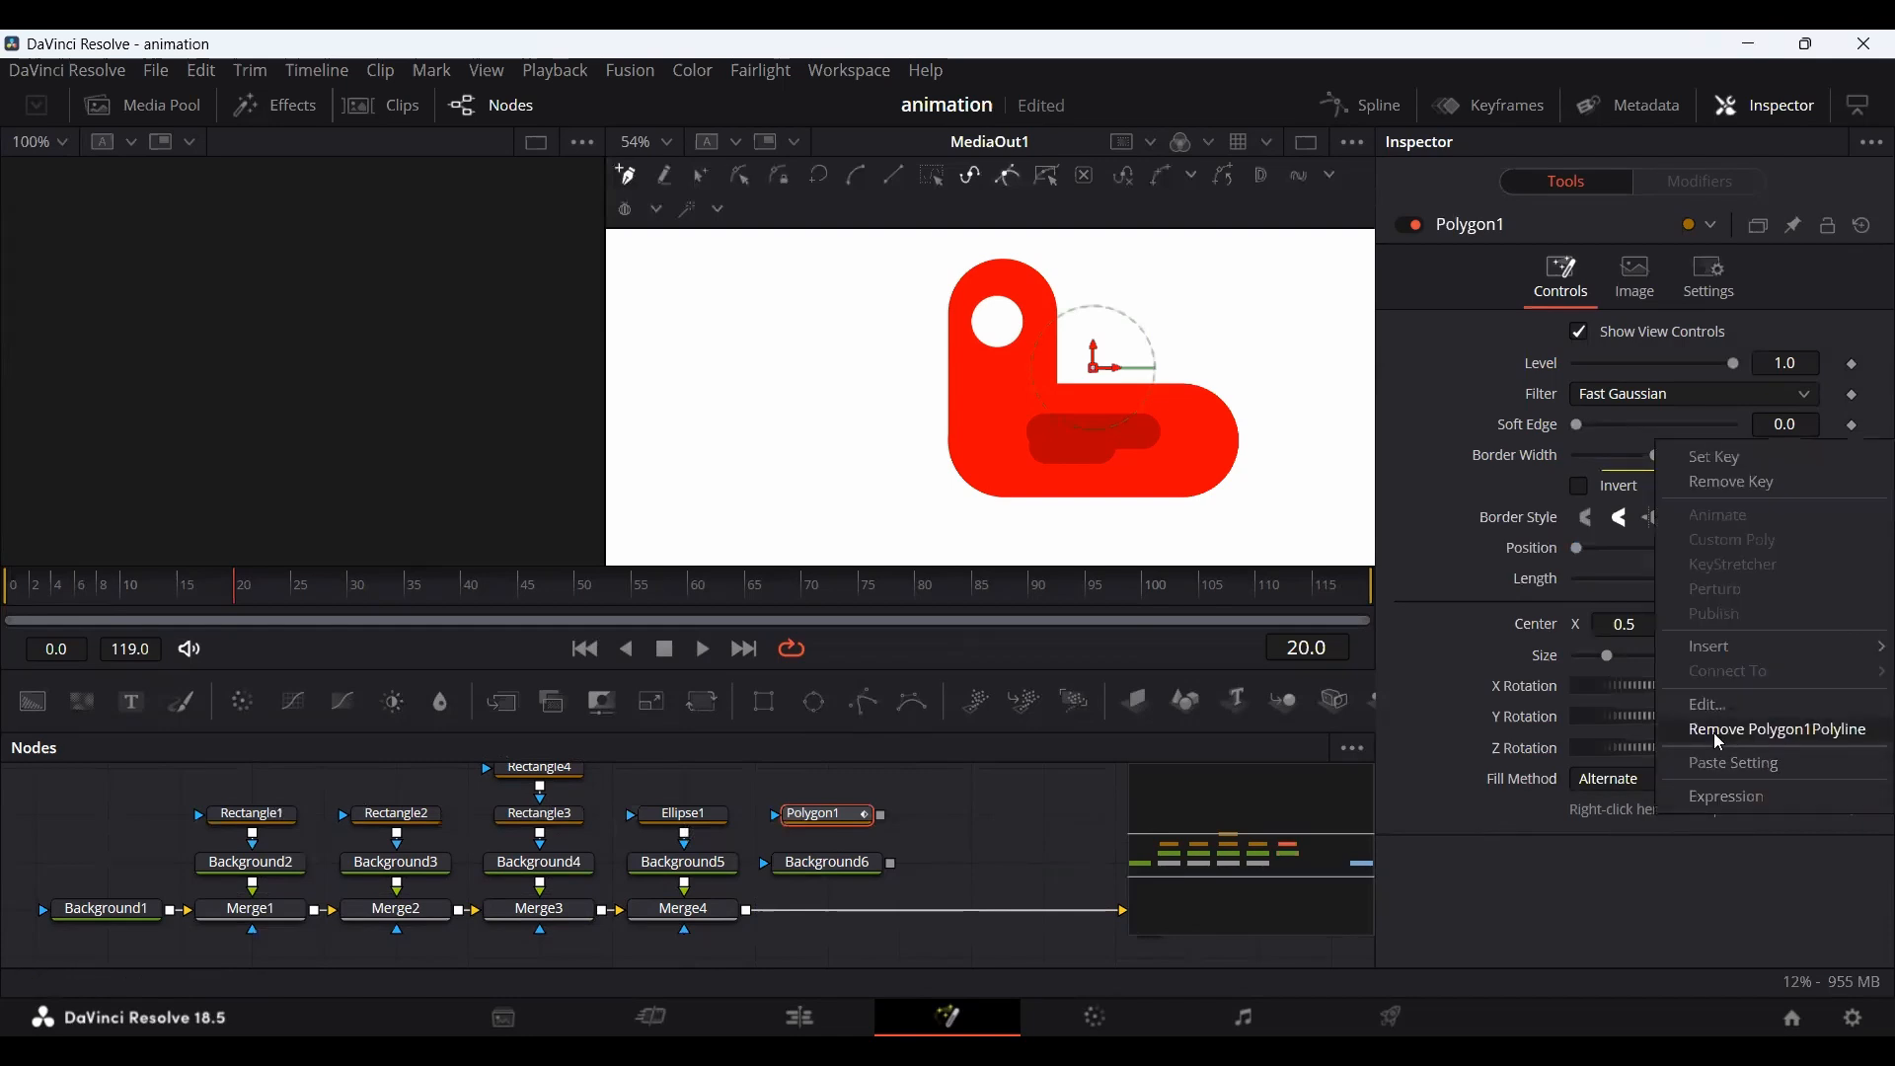
{"action": "left_click", "coordinate": [1758, 736]}
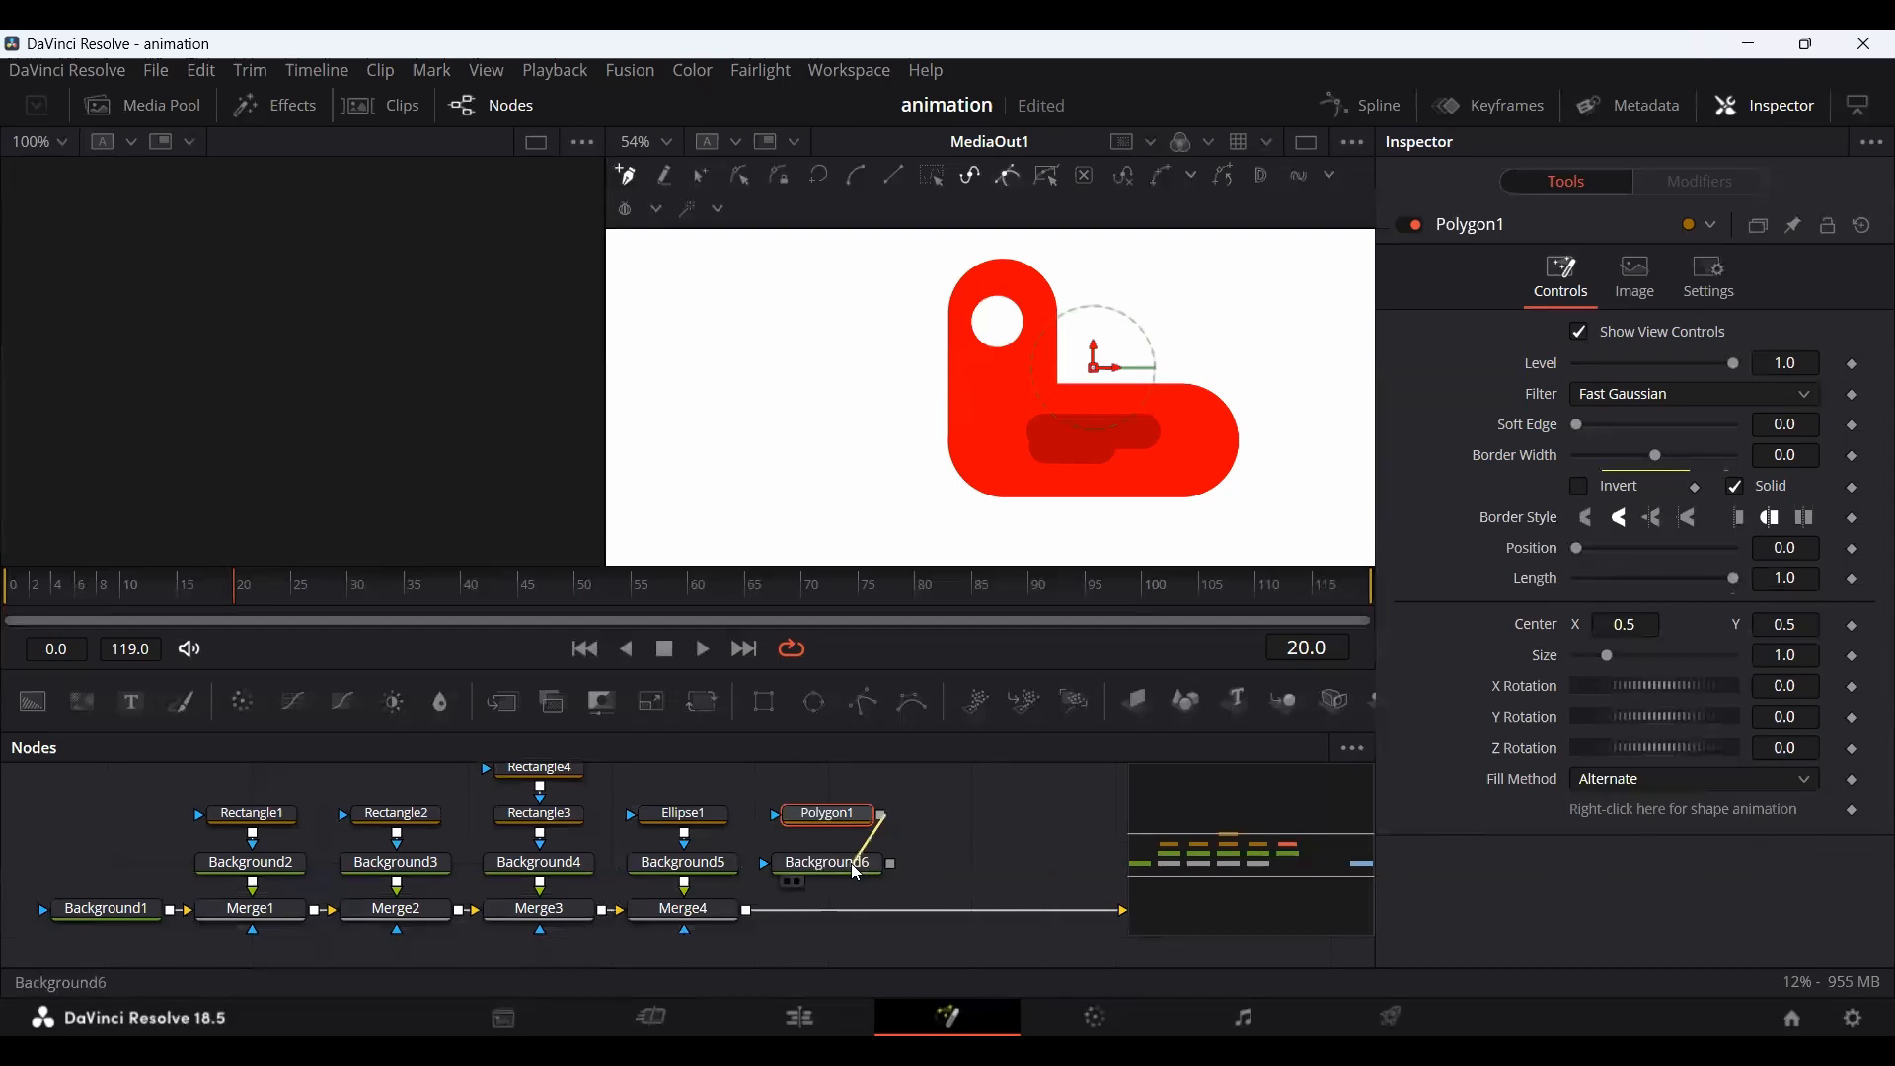
{"action": "scroll", "coordinate": [969, 368], "scroll_direction": "up", "scroll_amount": 1}
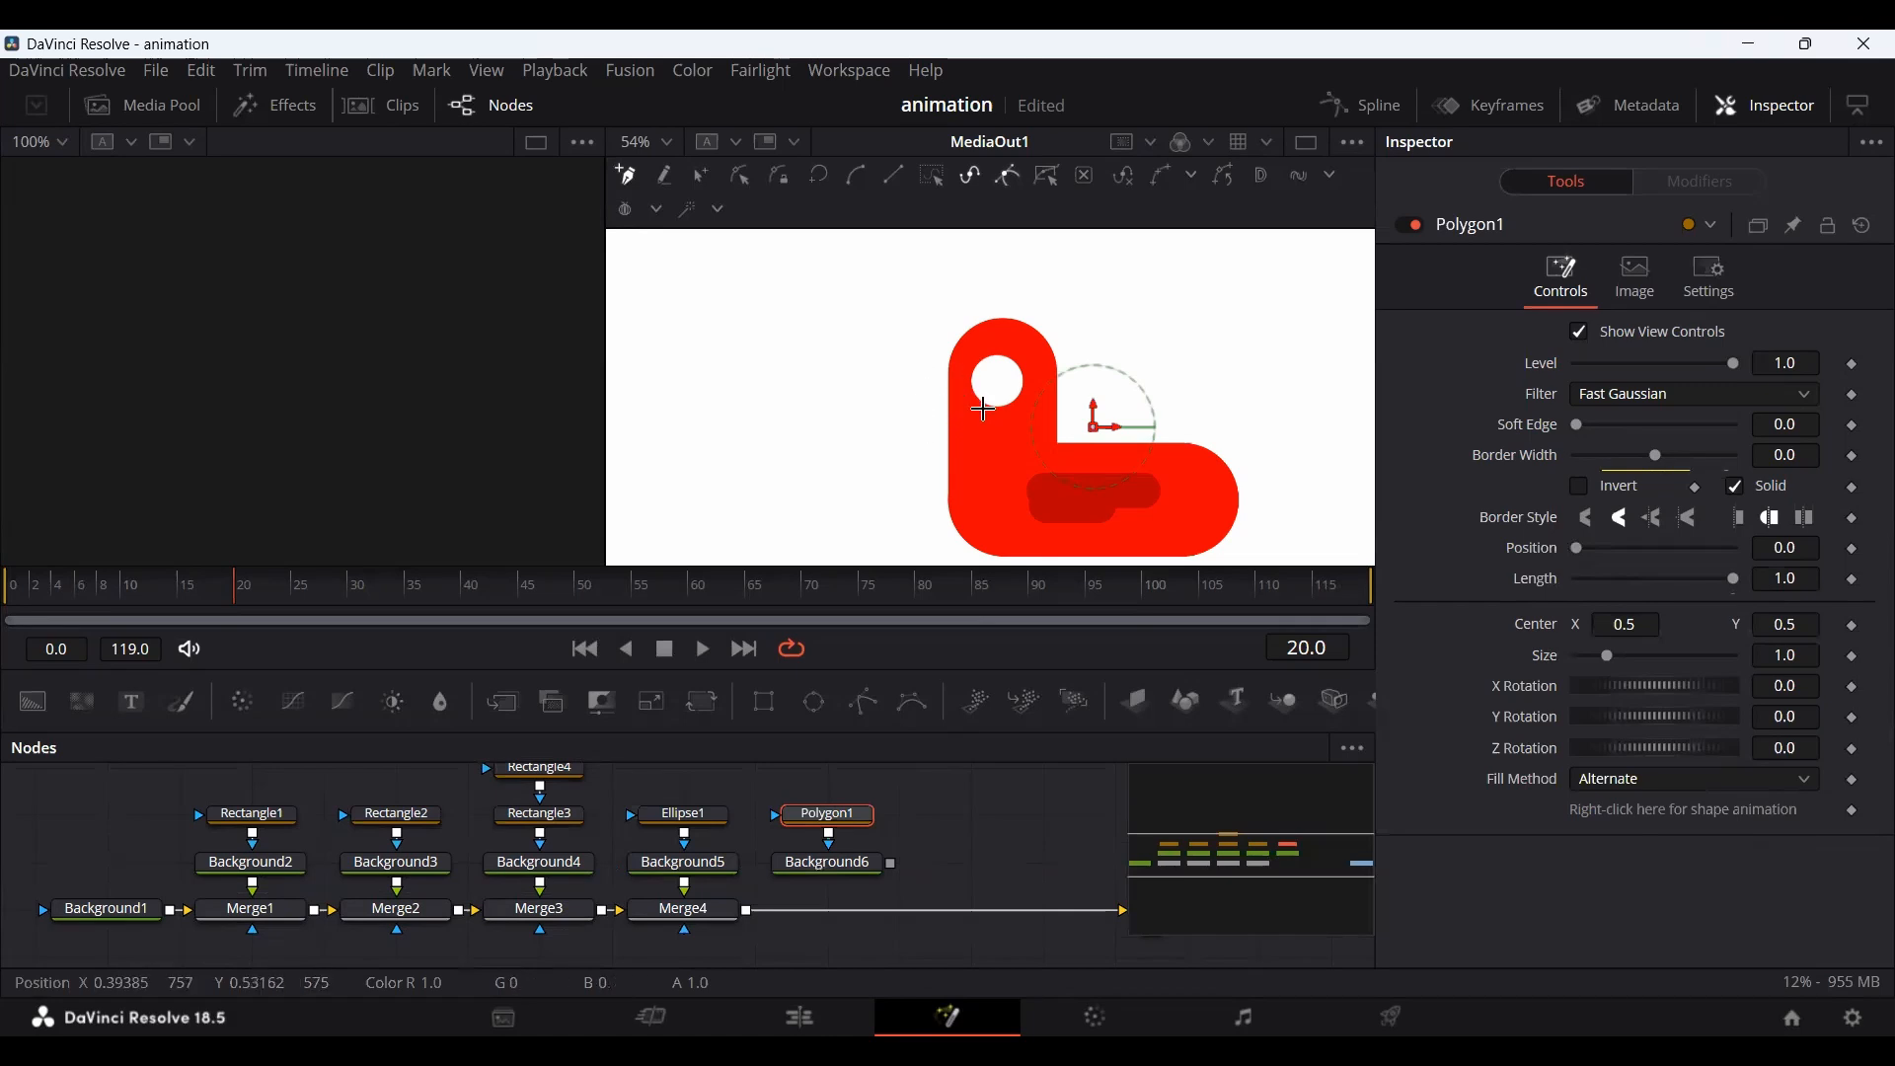
Rearrange the node graph so Background6 and Polygon1 sit between Background1 and the Merge1 group.
{"action": "left_click", "coordinate": [841, 868], "text": "ctrl"}
{"action": "left_click_drag", "start_coordinate": [843, 883], "coordinate": [146, 878]}
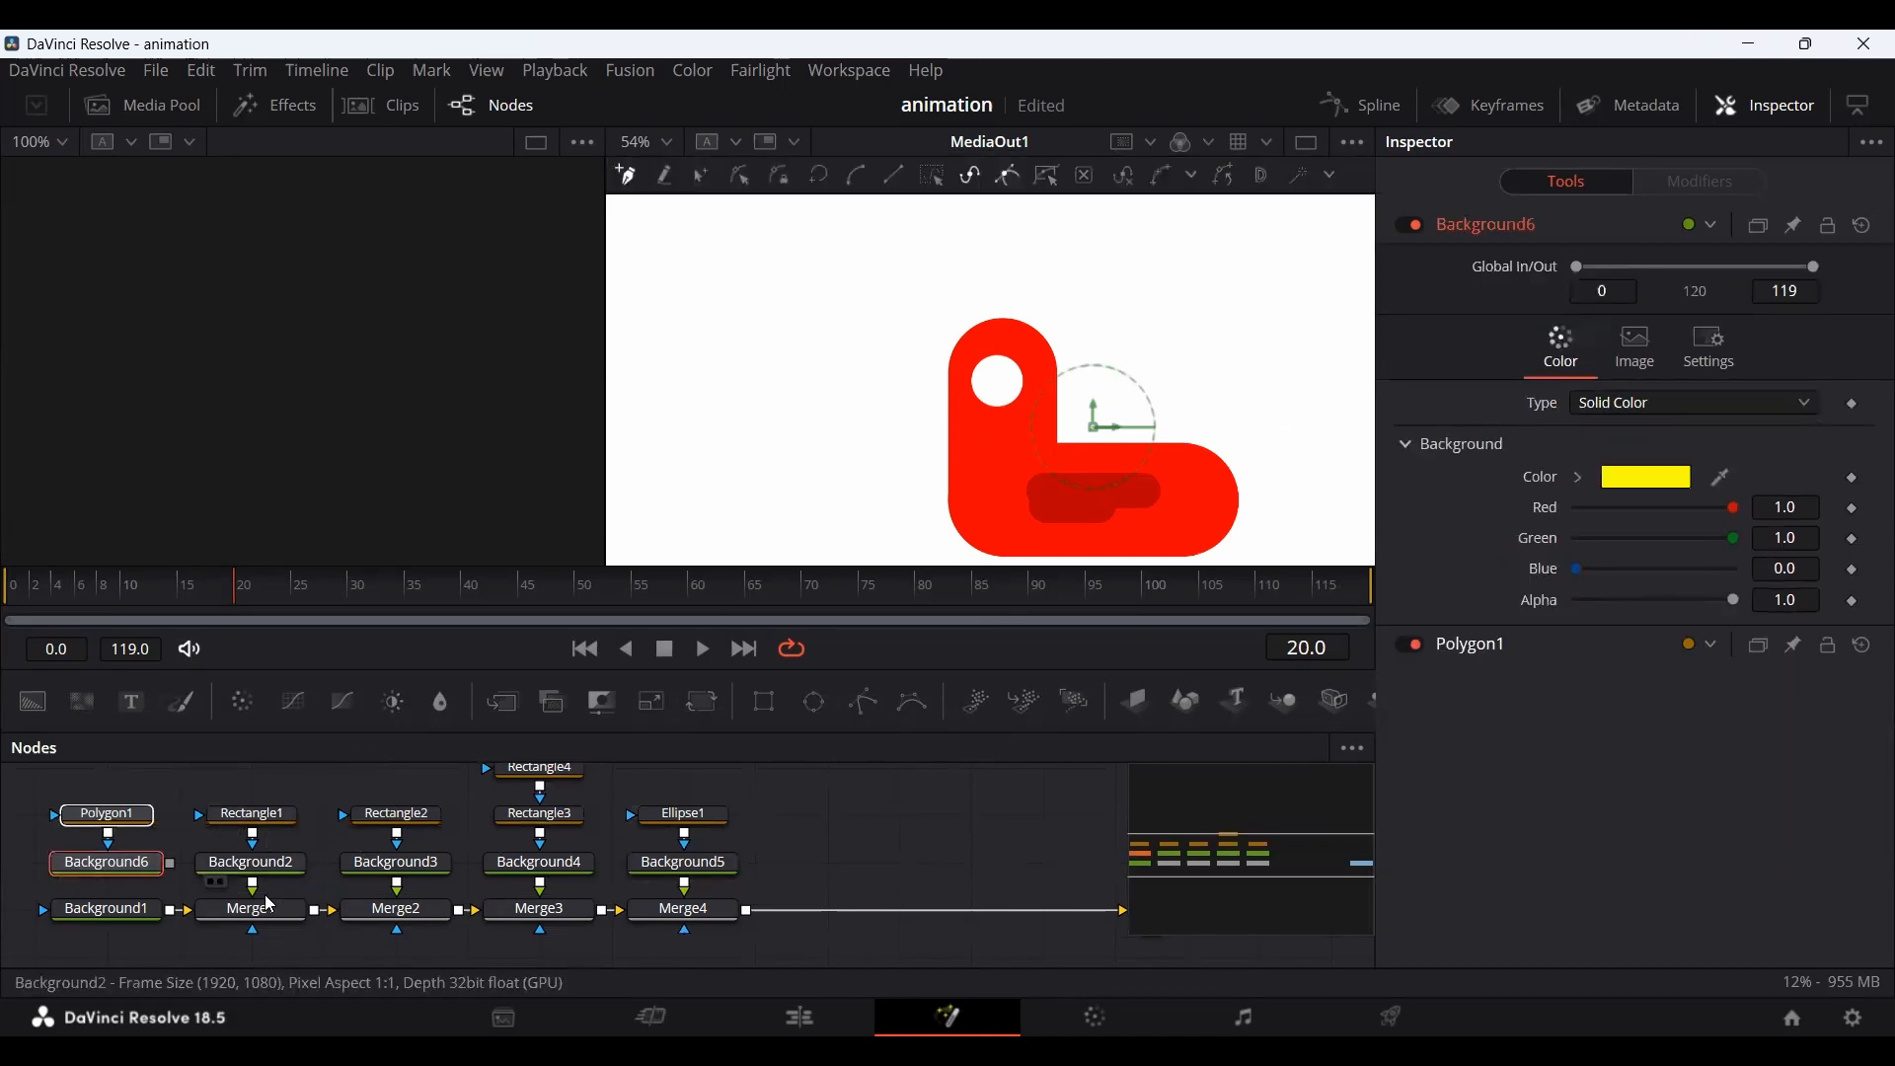
{"action": "left_click_drag", "start_coordinate": [205, 945], "coordinate": [815, 813]}
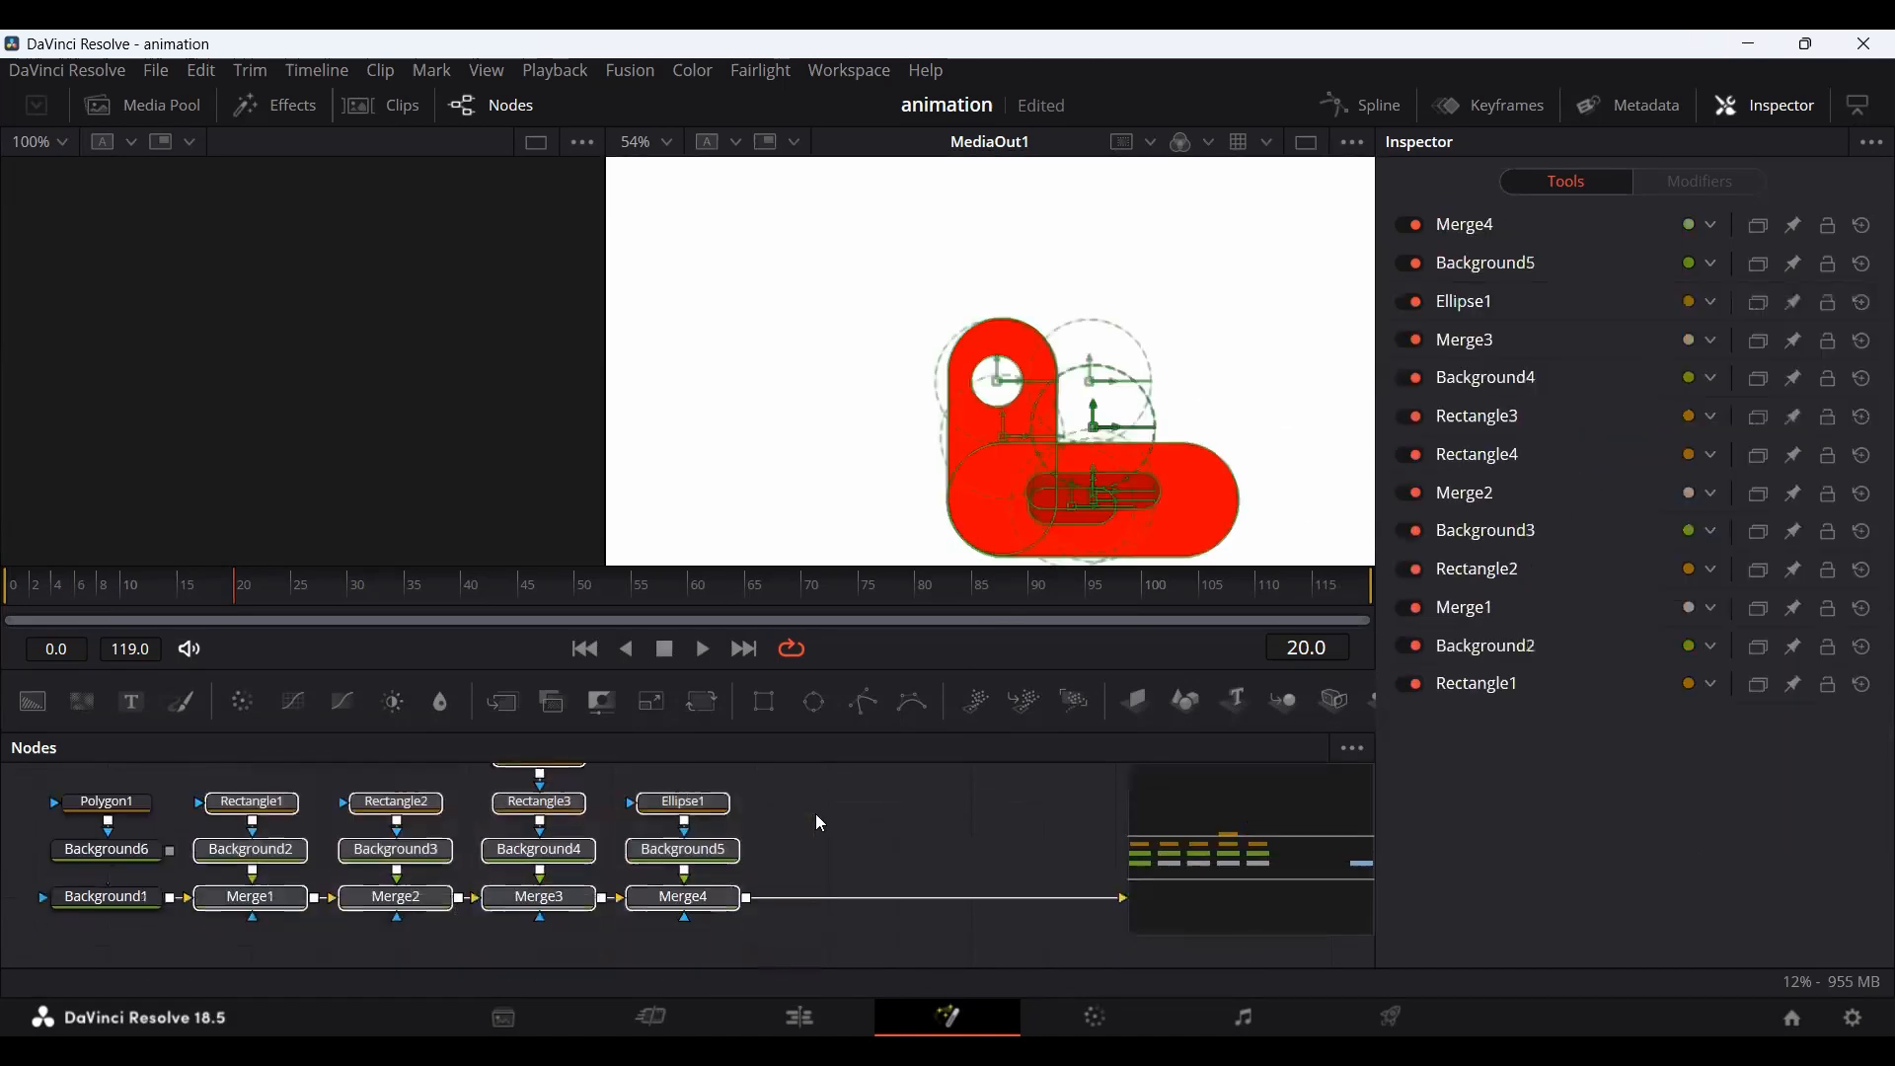
{"action": "left_click_drag", "start_coordinate": [280, 912], "coordinate": [568, 912]}
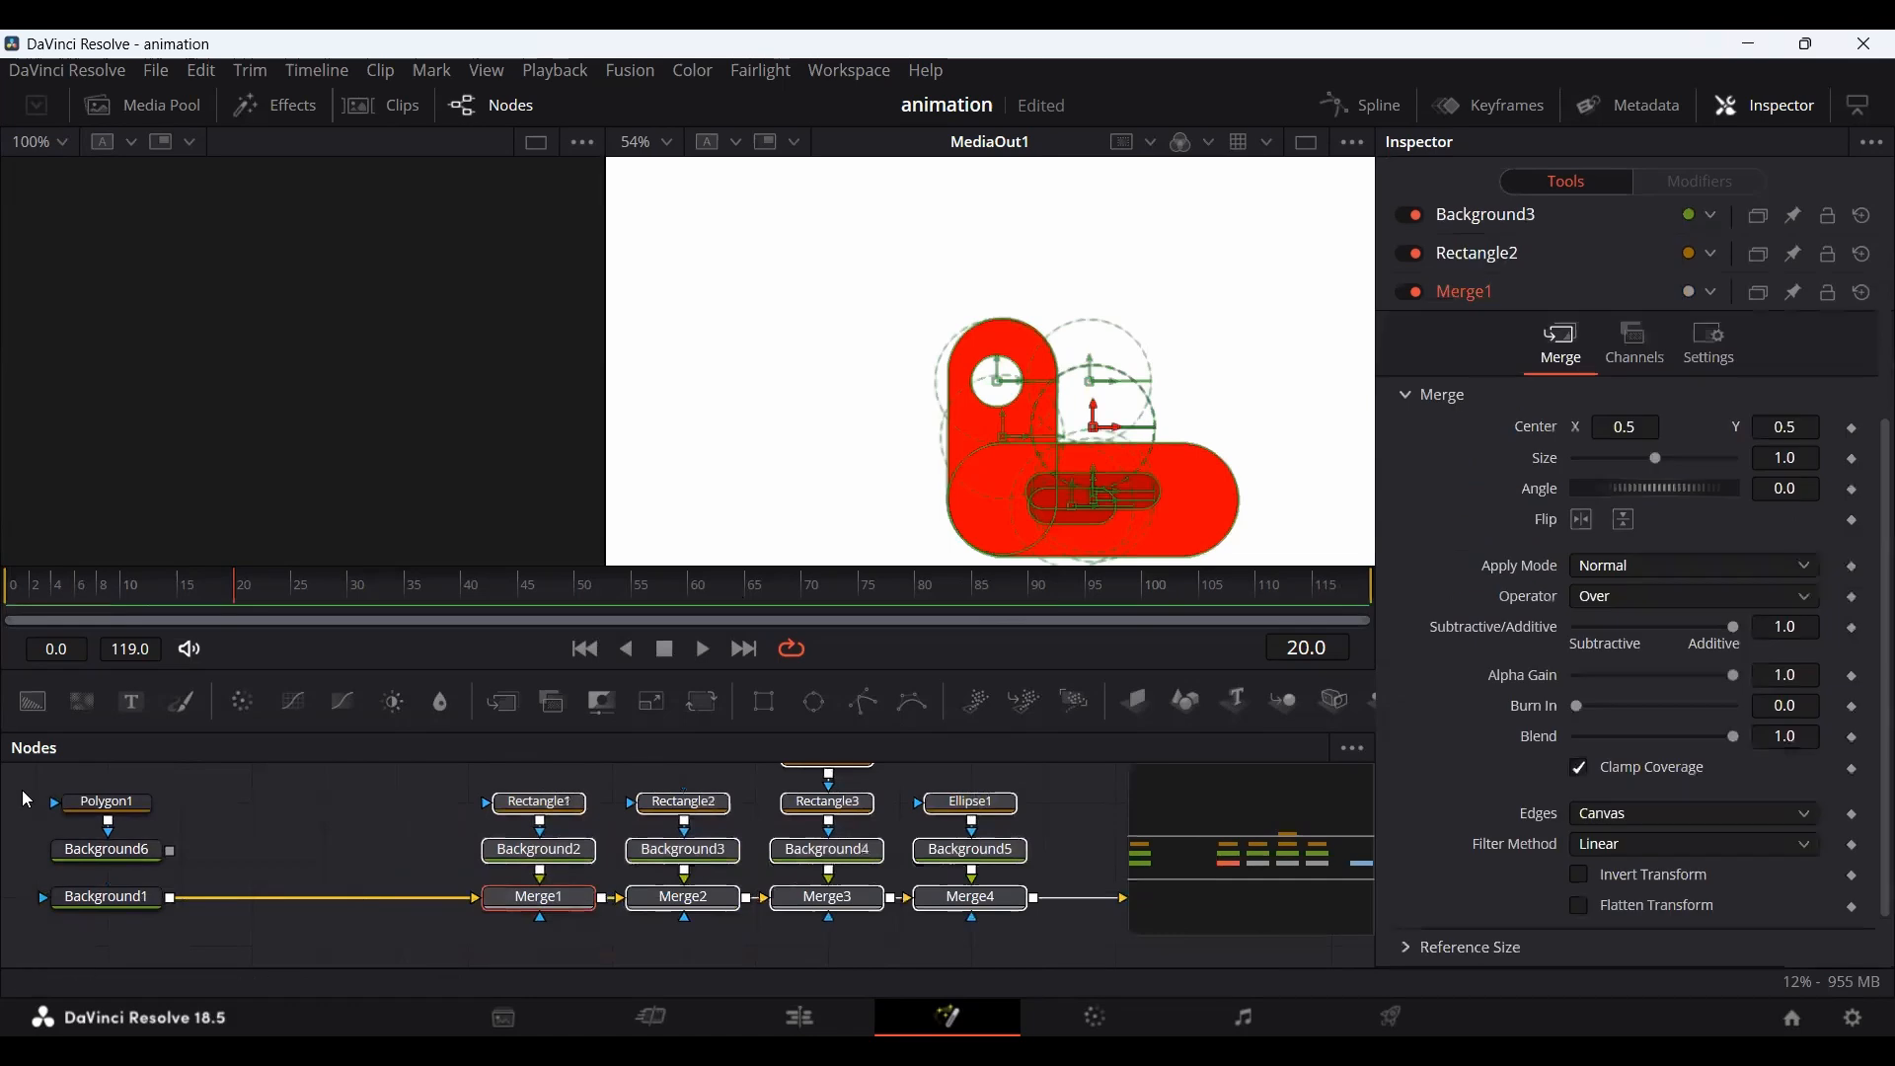
{"action": "left_click_drag", "start_coordinate": [22, 792], "coordinate": [178, 900]}
{"action": "left_click", "coordinate": [371, 837]}
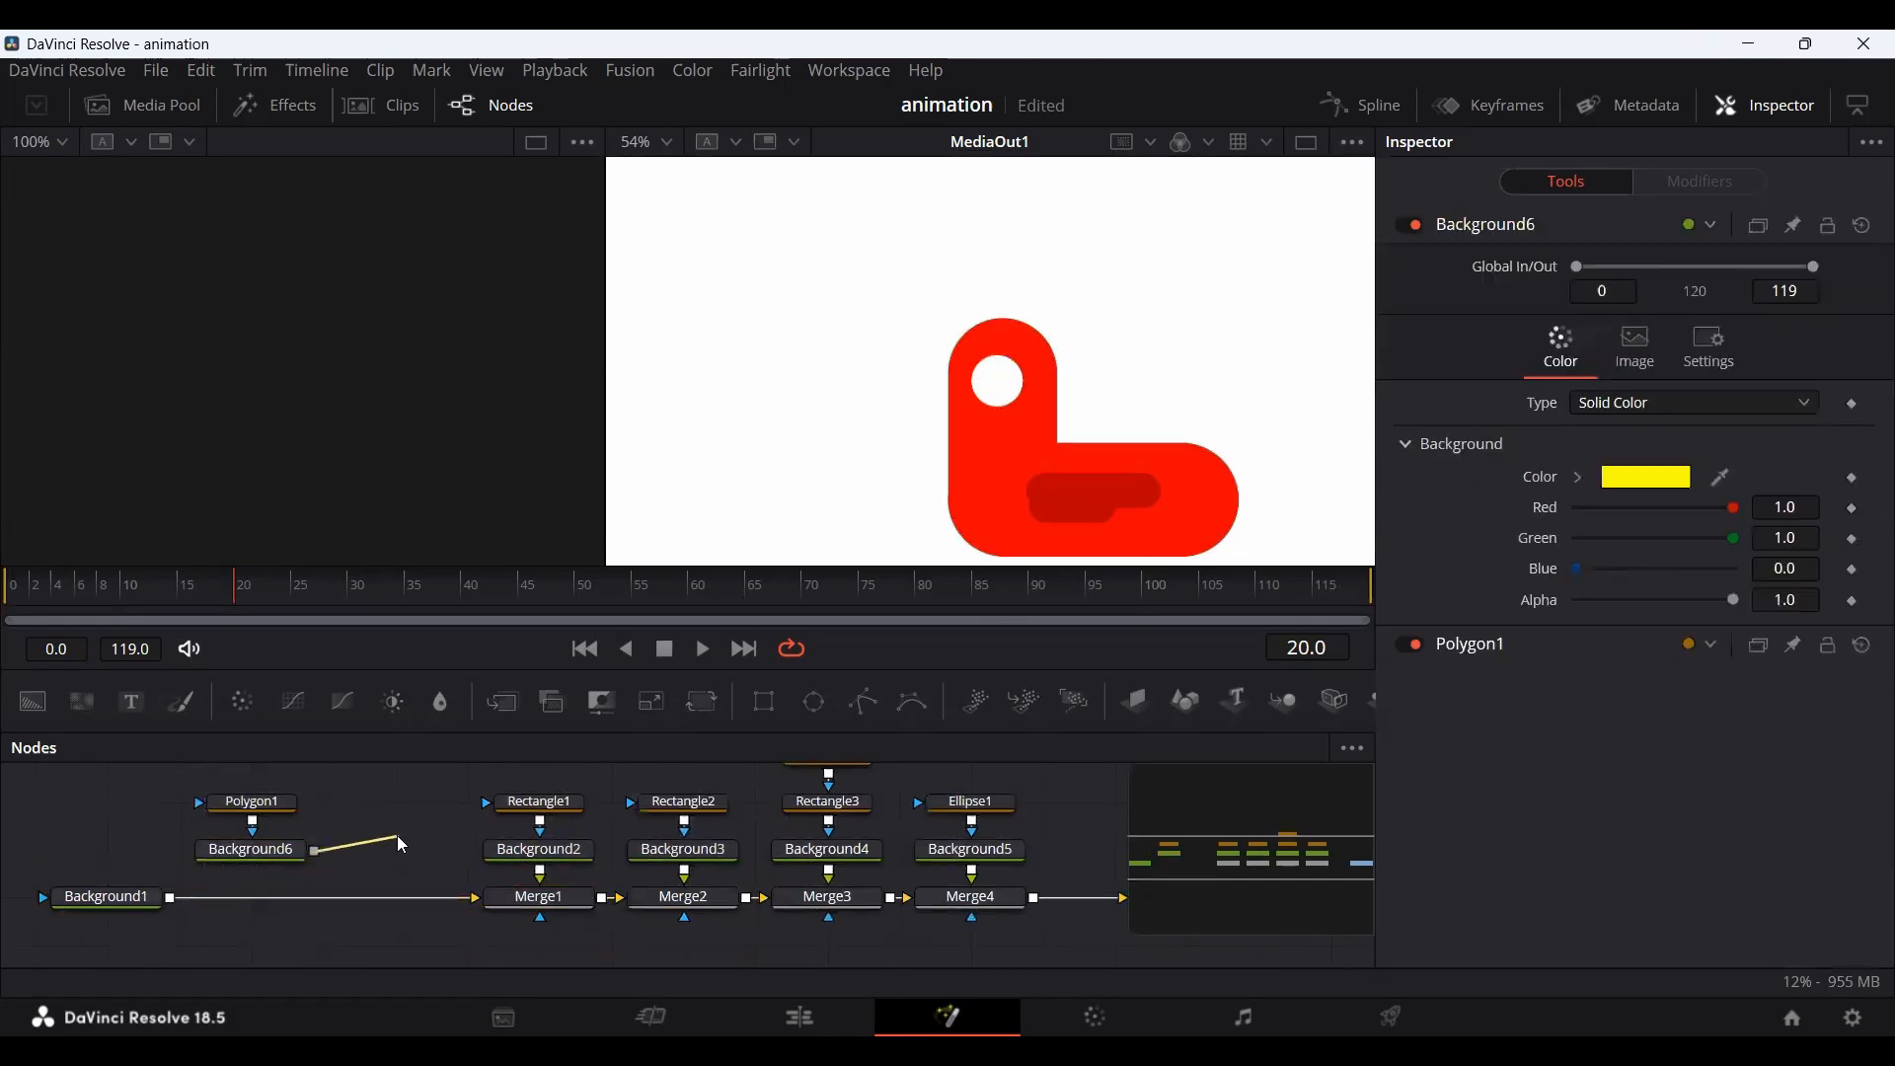
Draw a closed triangle in Polygon1 across the red bar's left edge, with its tip pointing left below the white circle.
{"action": "left_click", "coordinate": [232, 804]}
{"action": "scroll", "coordinate": [1012, 418], "scroll_direction": "down", "scroll_amount": 2}
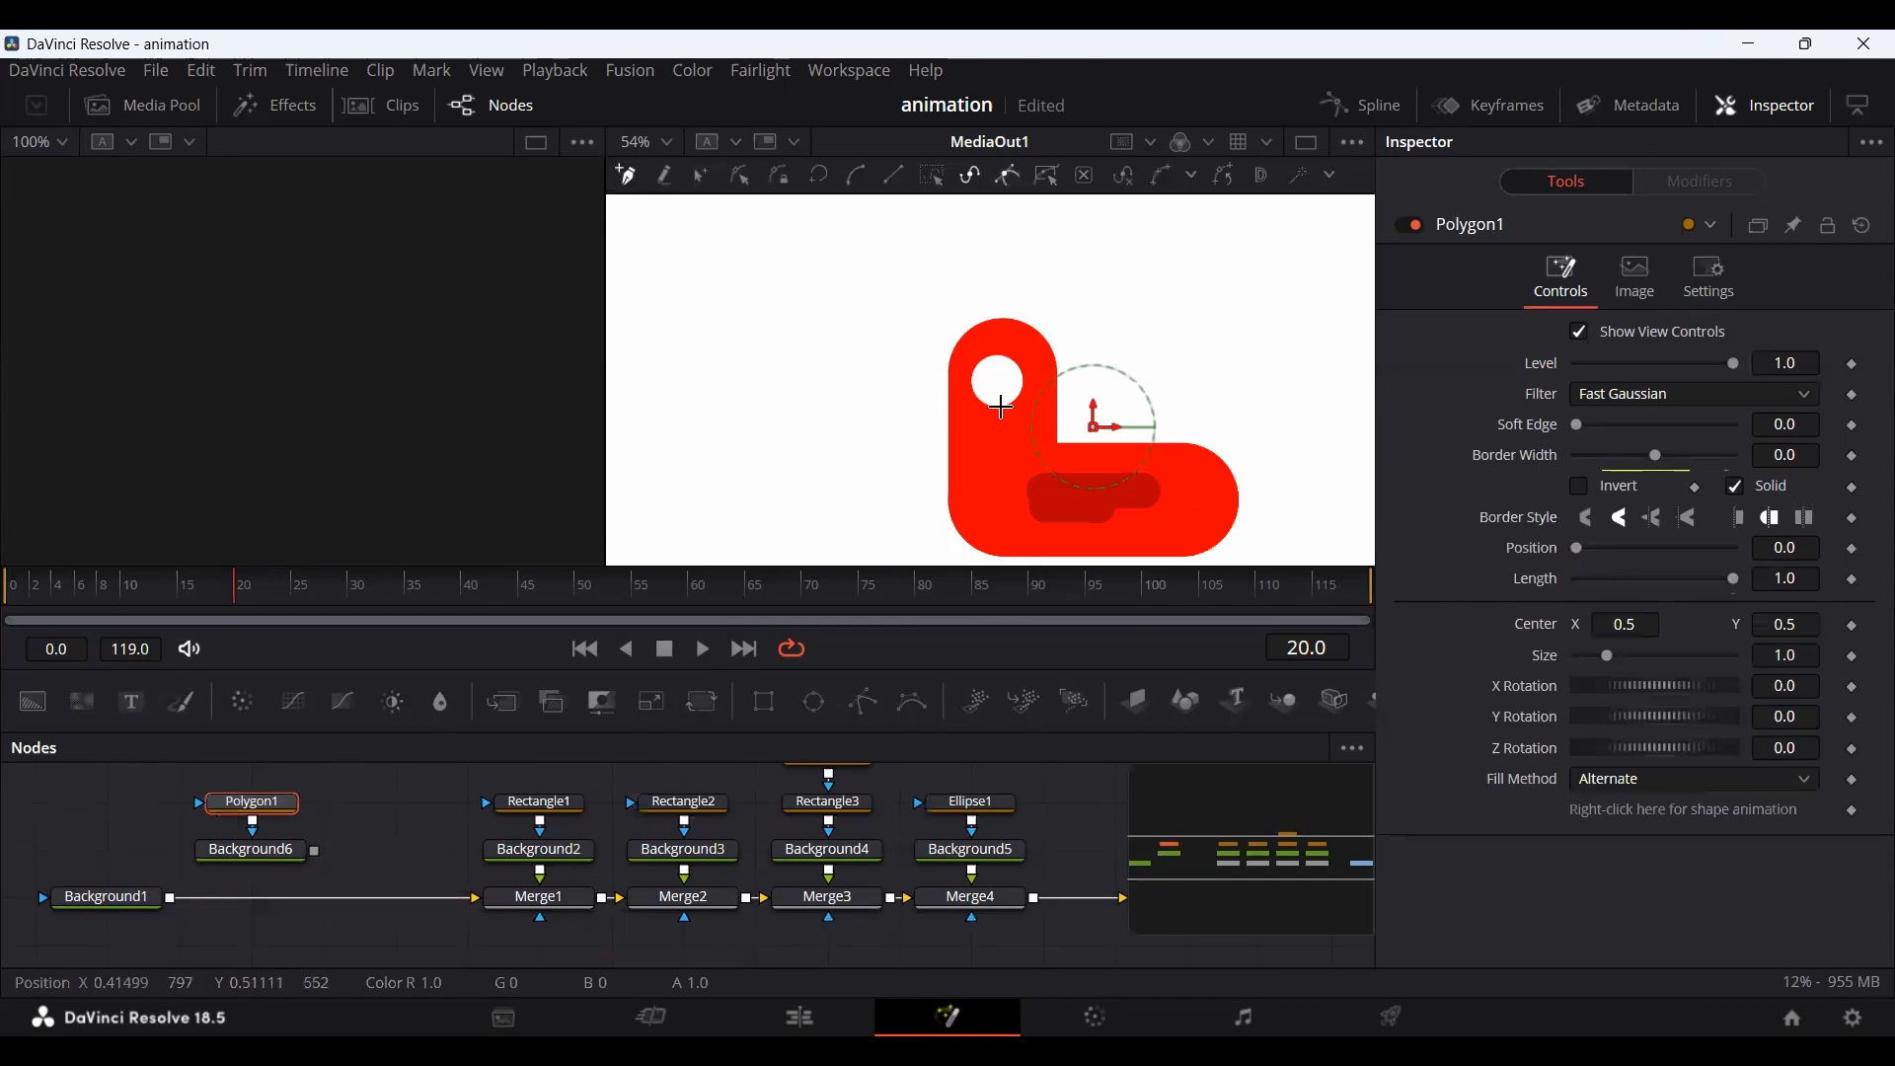
{"action": "scroll", "coordinate": [950, 373], "scroll_direction": "up", "scroll_amount": 2}
{"action": "scroll", "coordinate": [950, 374], "scroll_direction": "up", "scroll_amount": 5}
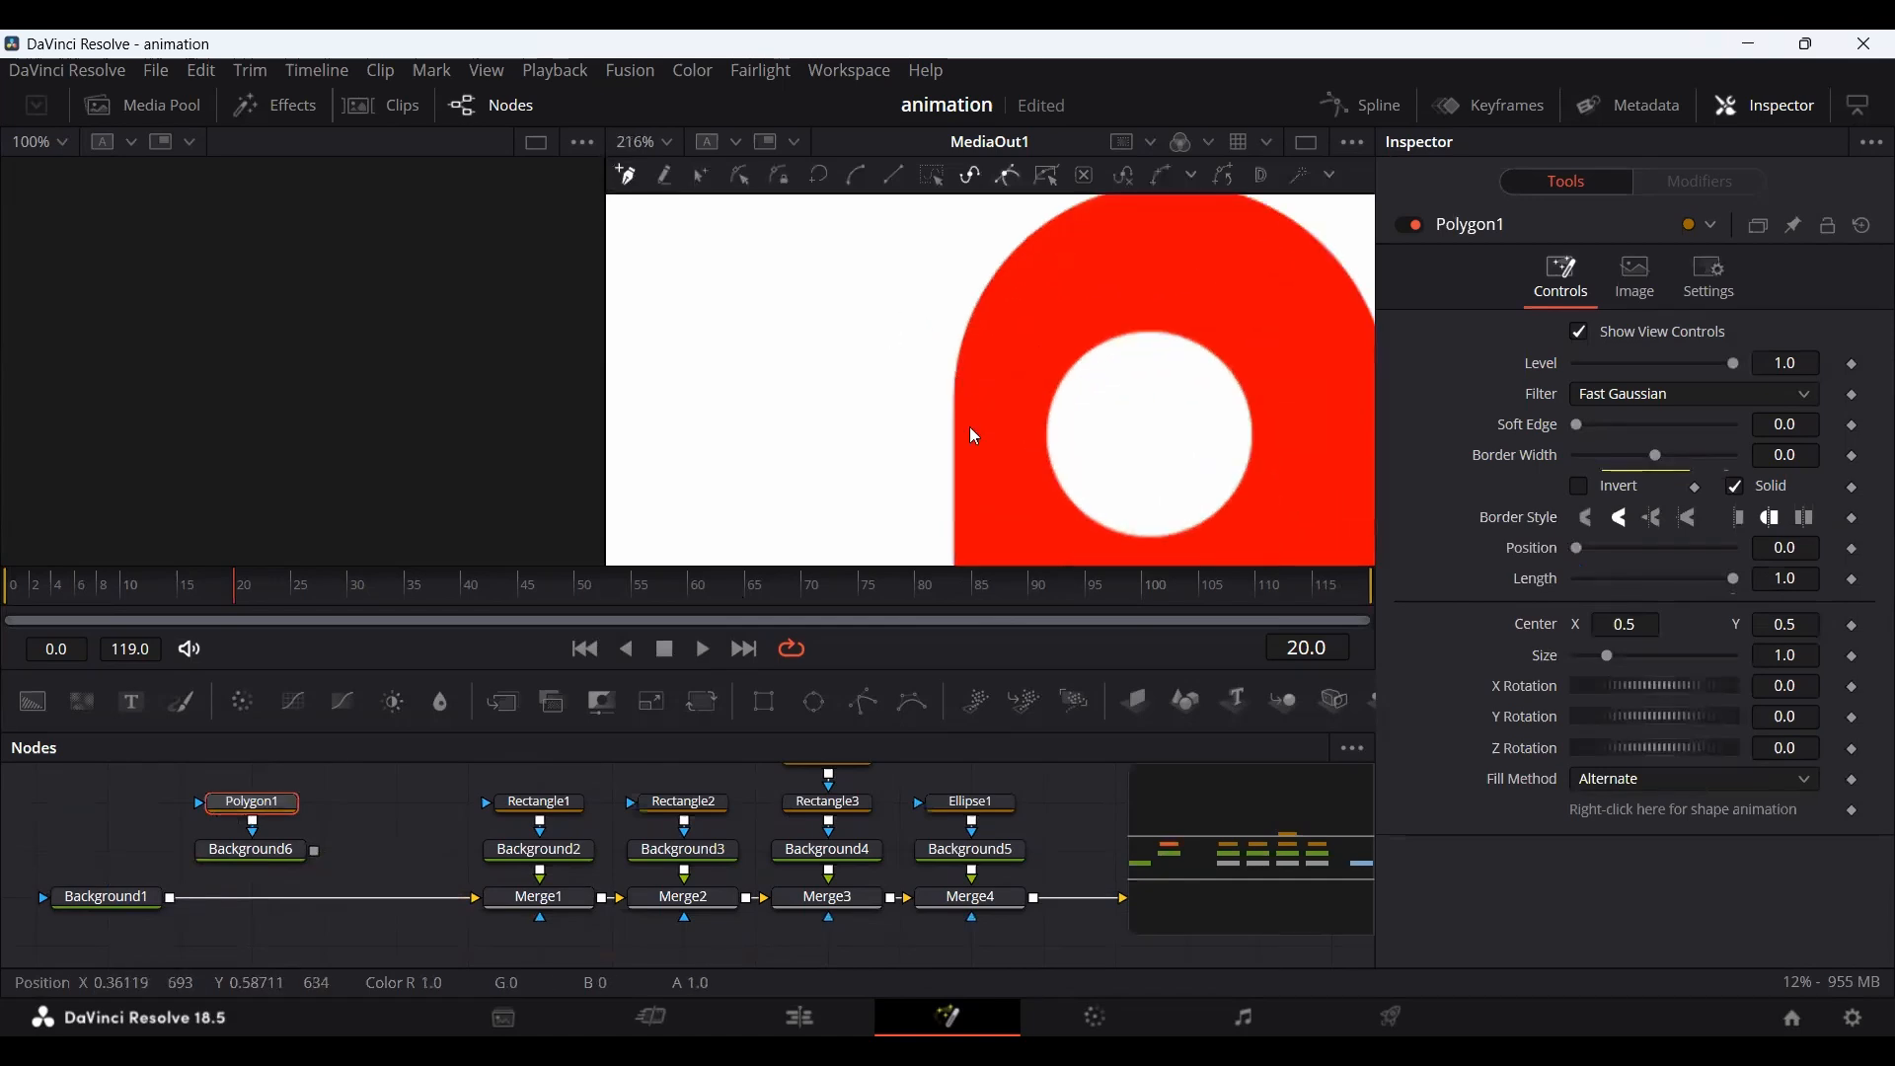
{"action": "scroll", "coordinate": [977, 351], "scroll_direction": "up", "scroll_amount": 1}
{"action": "left_click", "coordinate": [985, 358]}
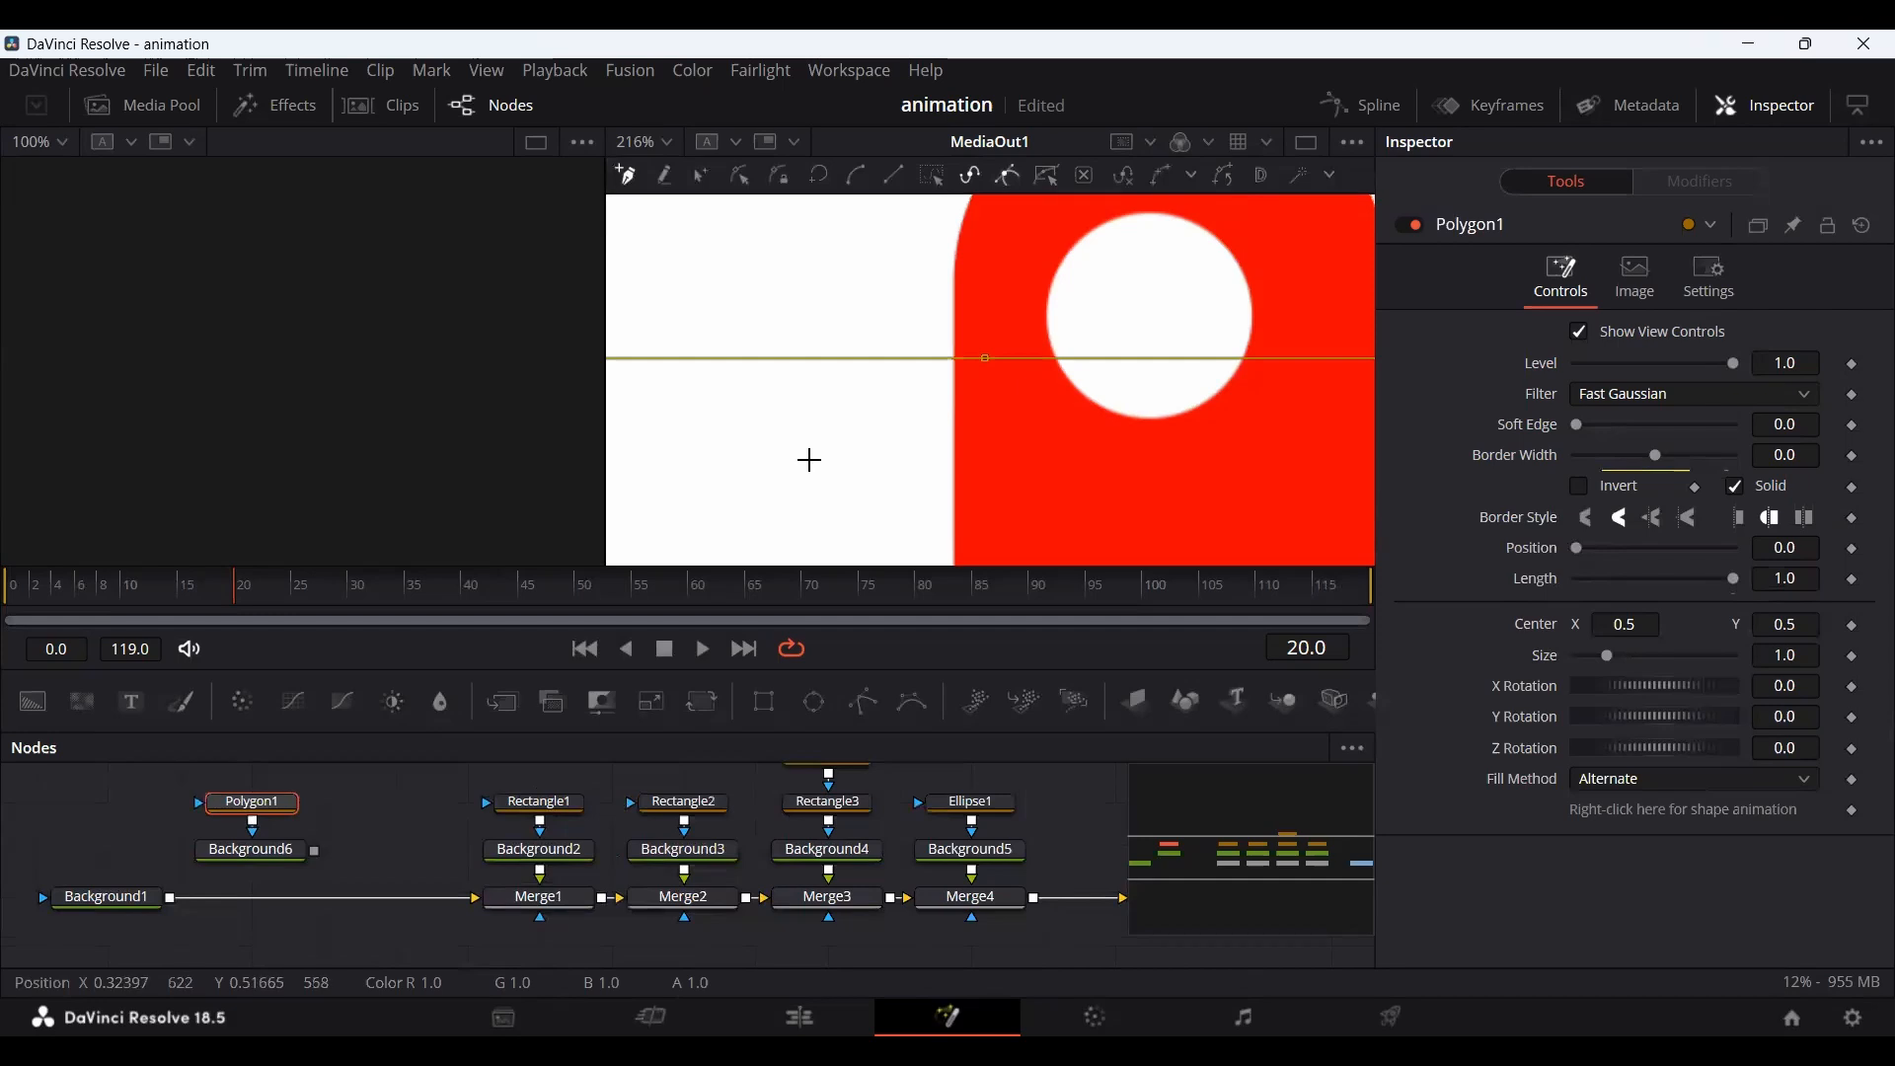
{"action": "left_click", "coordinate": [812, 461]}
{"action": "left_click", "coordinate": [994, 462]}
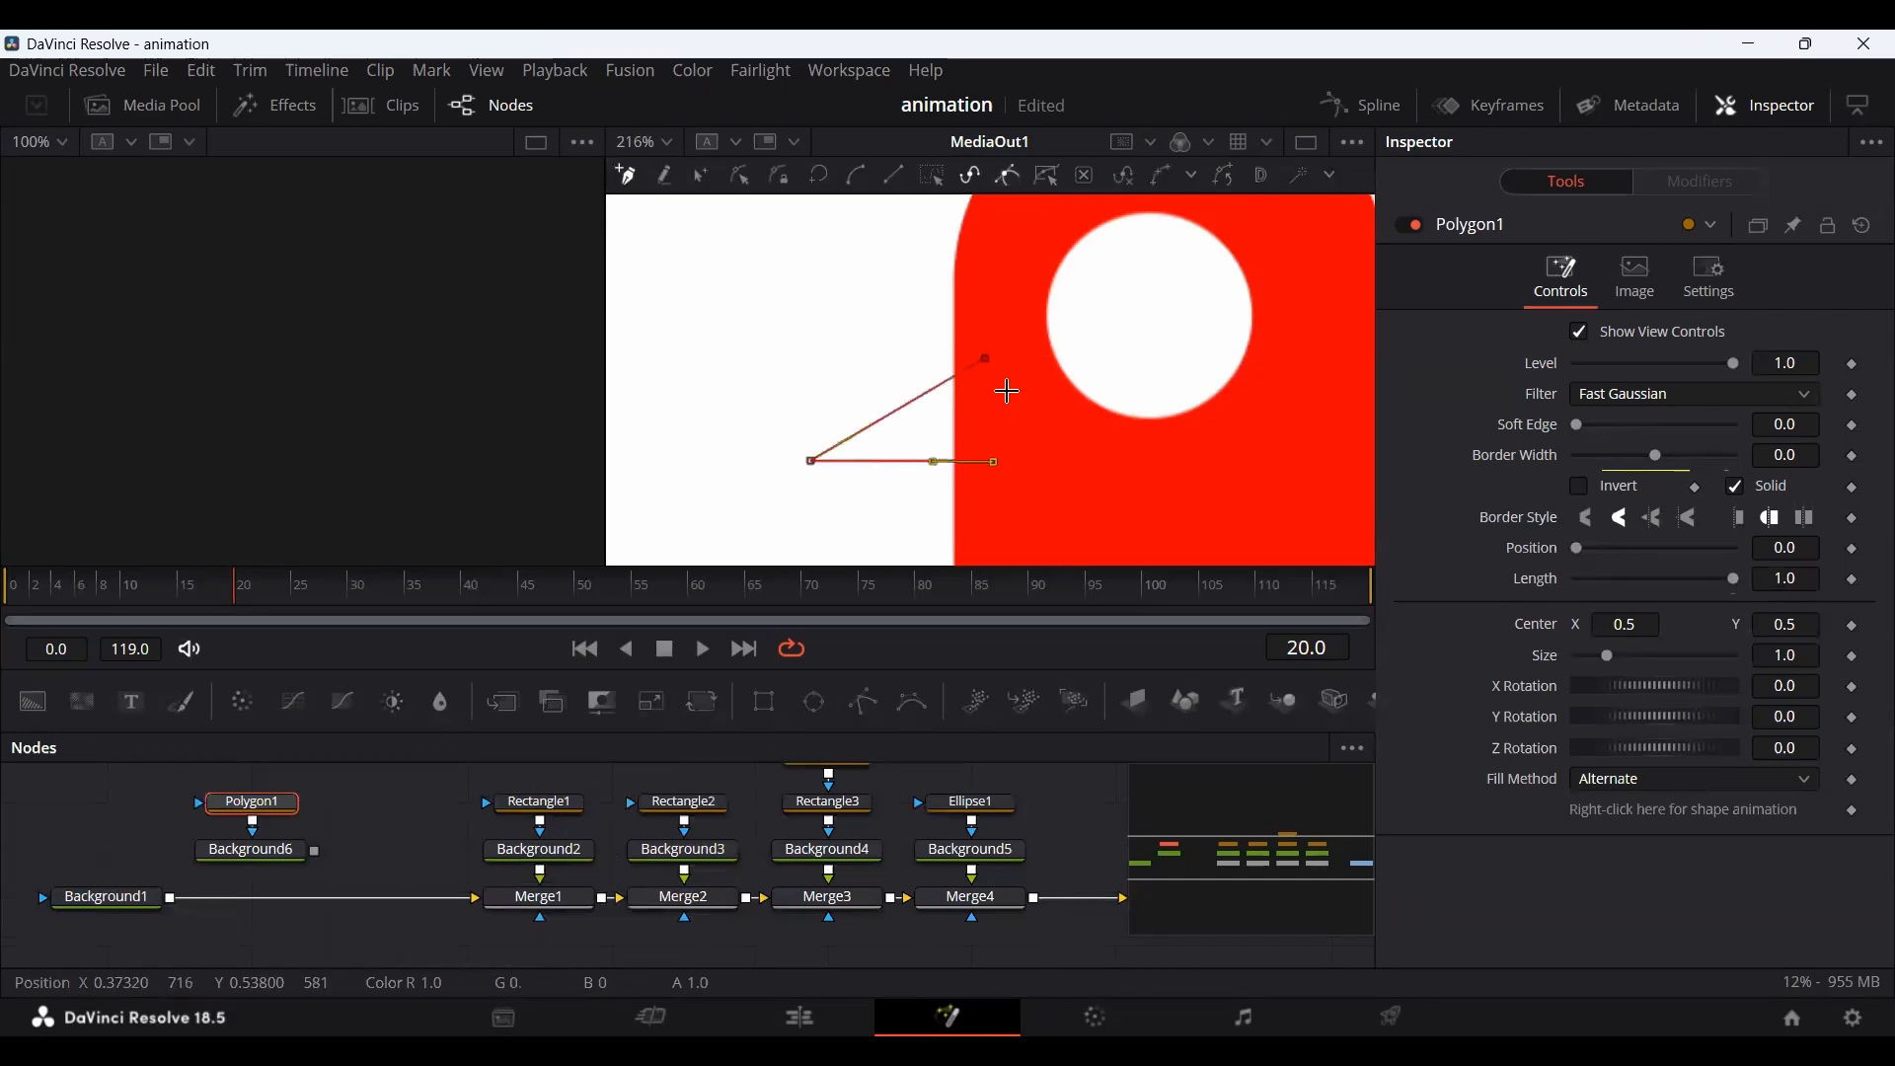
{"action": "left_click", "coordinate": [986, 358]}
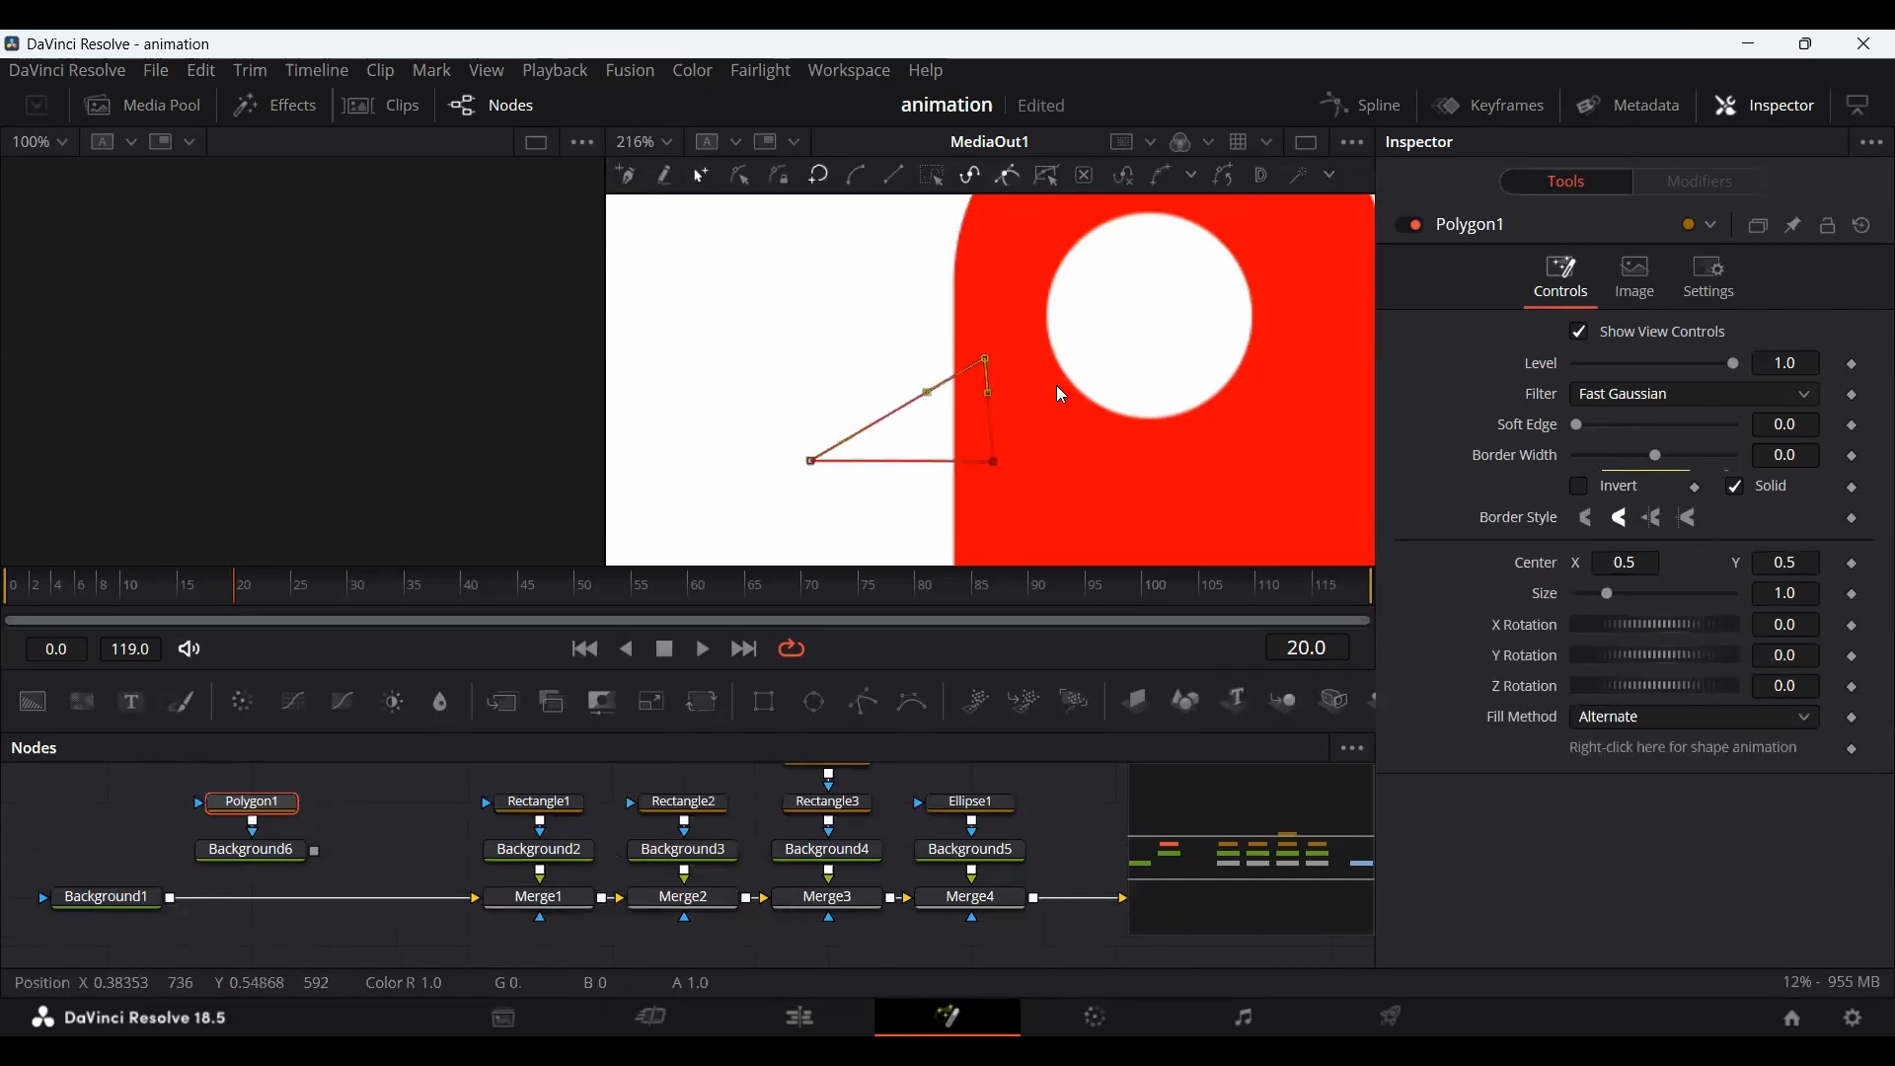
Move the triangle's two base corners farther into the red bar and slightly lower.
{"action": "left_click_drag", "start_coordinate": [954, 502], "coordinate": [1019, 364]}
{"action": "key", "text": "Delete"}
{"action": "left_click_drag", "start_coordinate": [1033, 493], "coordinate": [935, 308]}
{"action": "left_click_drag", "start_coordinate": [989, 367], "coordinate": [1033, 381]}
{"action": "scroll", "coordinate": [923, 449], "scroll_direction": "down", "scroll_amount": 2}
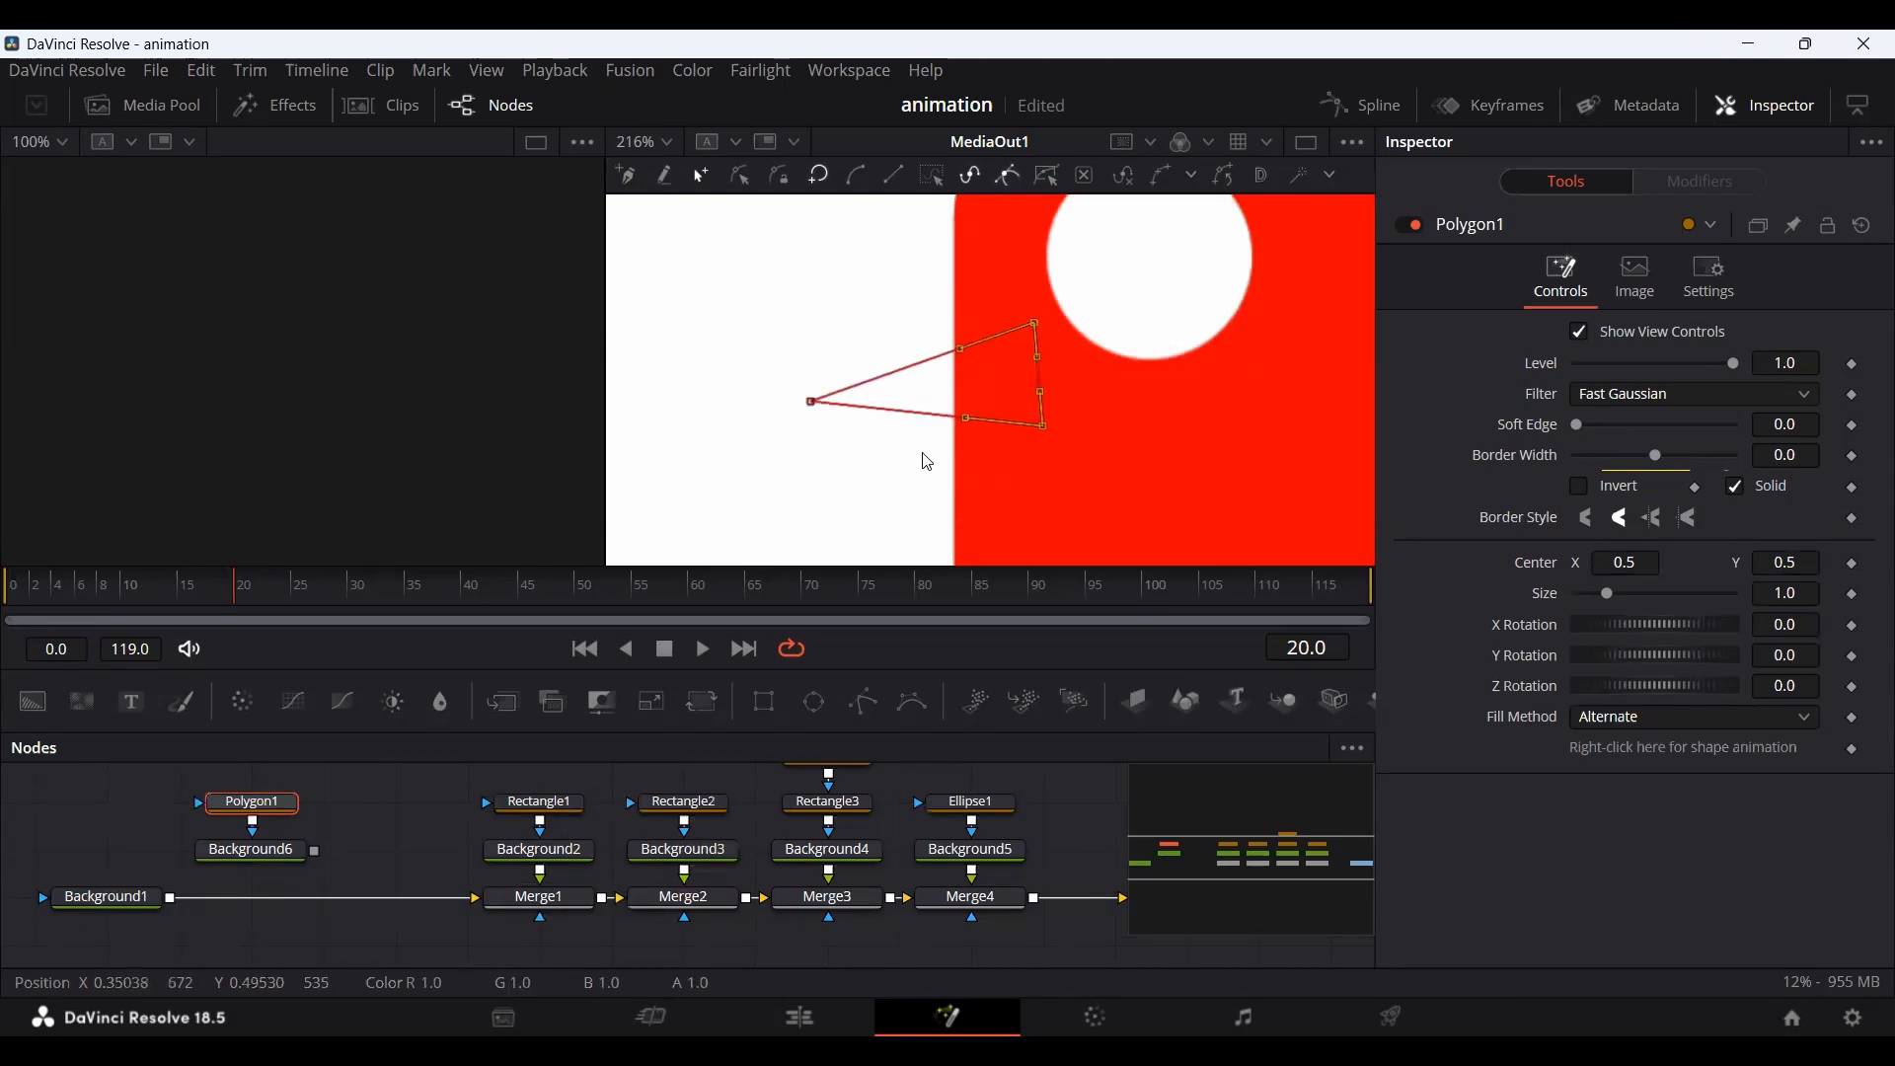
Merge the masked Background6 over Background1, ahead of Merge1, and select the tip point of the Polygon1 triangle.
{"action": "left_click_drag", "start_coordinate": [315, 851], "coordinate": [169, 899]}
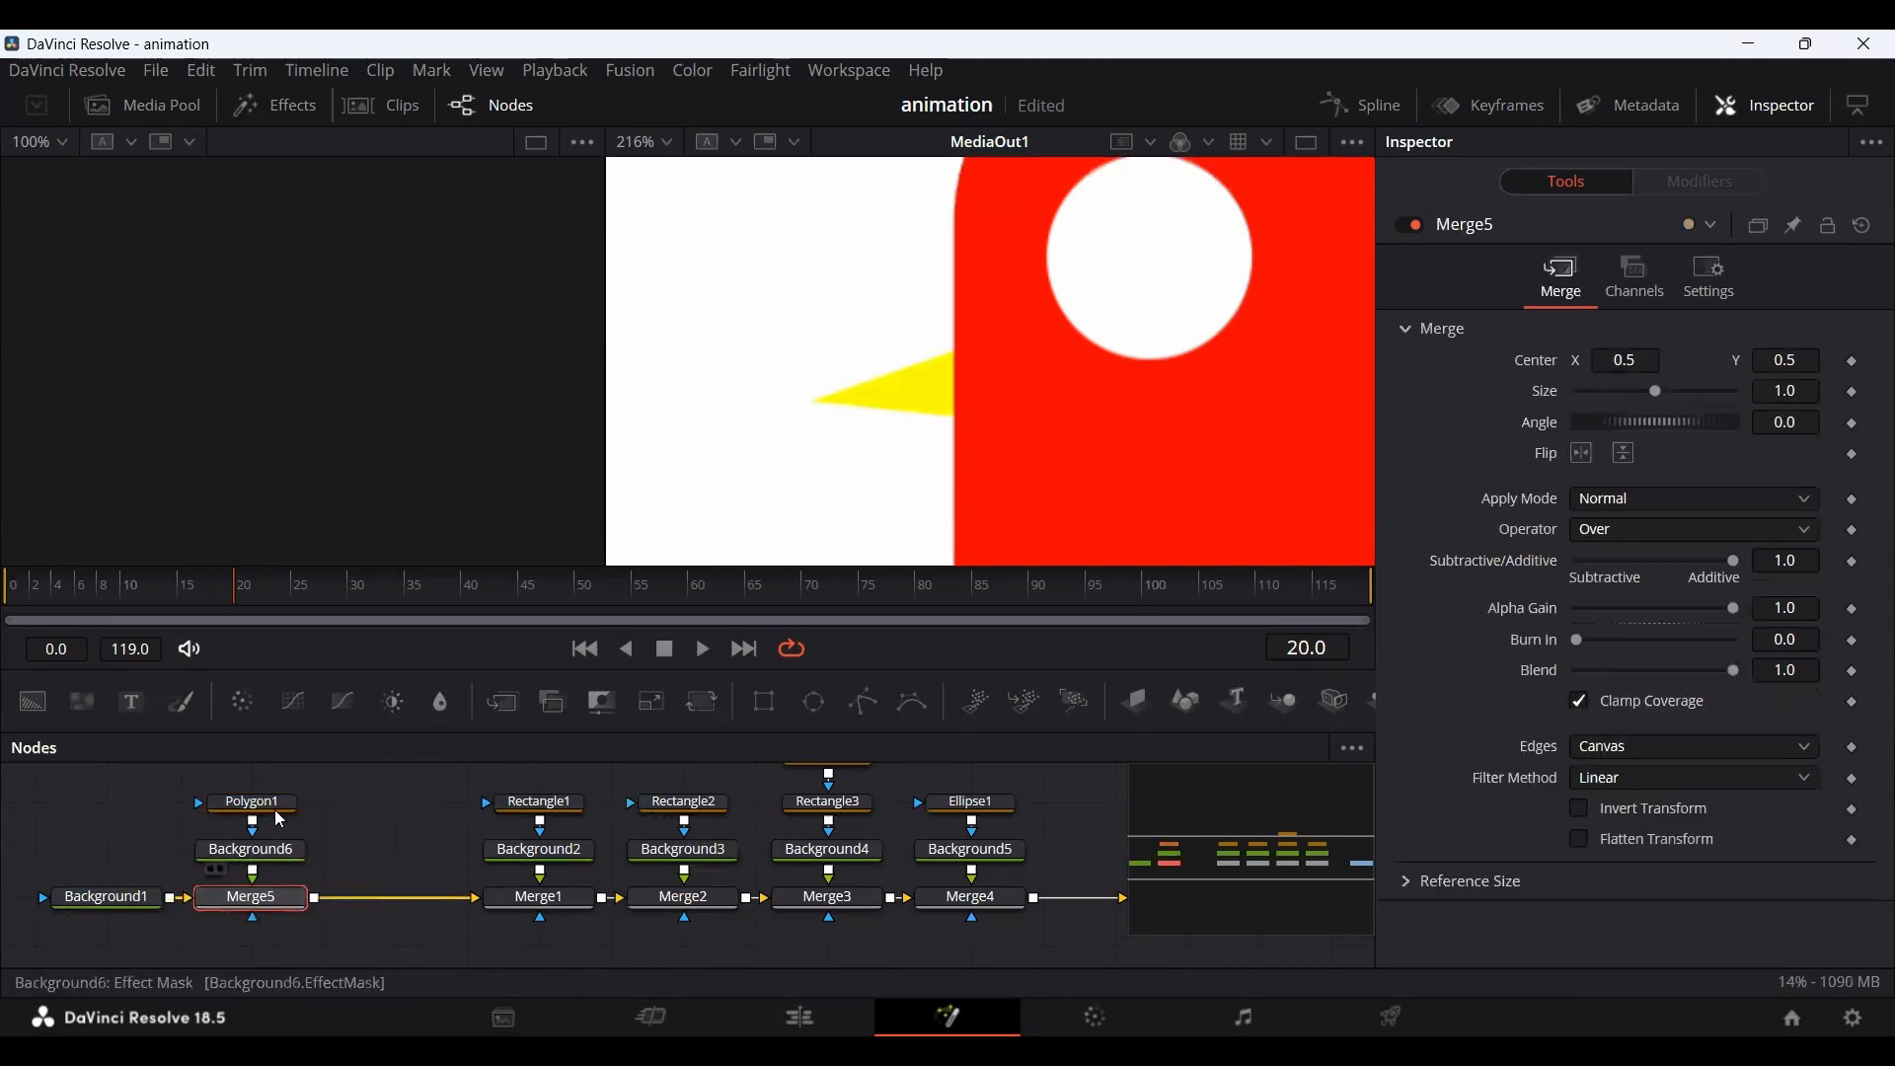
{"action": "left_click", "coordinate": [882, 412]}
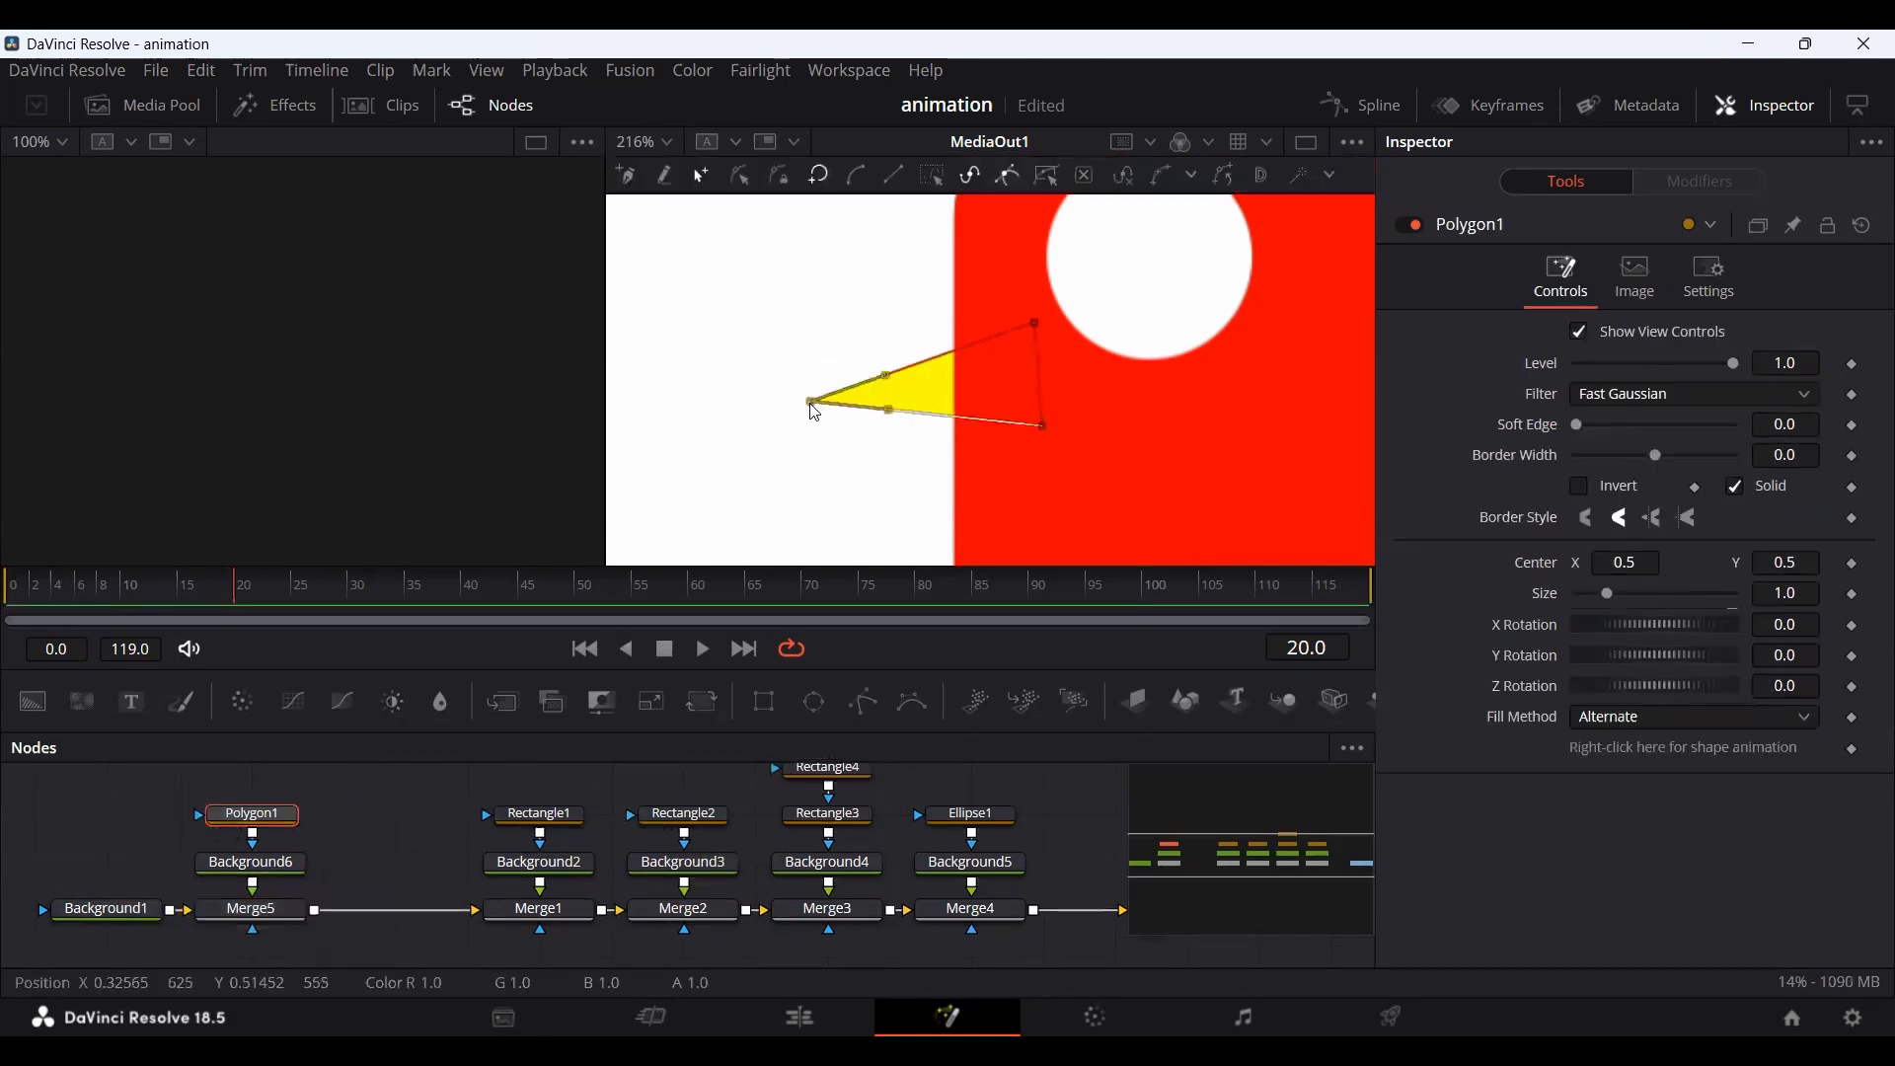
Extend the Polygon1 beak triangle's tip outward from the head, then shorten it slightly and deselect the mask.
{"action": "left_click_drag", "start_coordinate": [810, 402], "coordinate": [667, 414]}
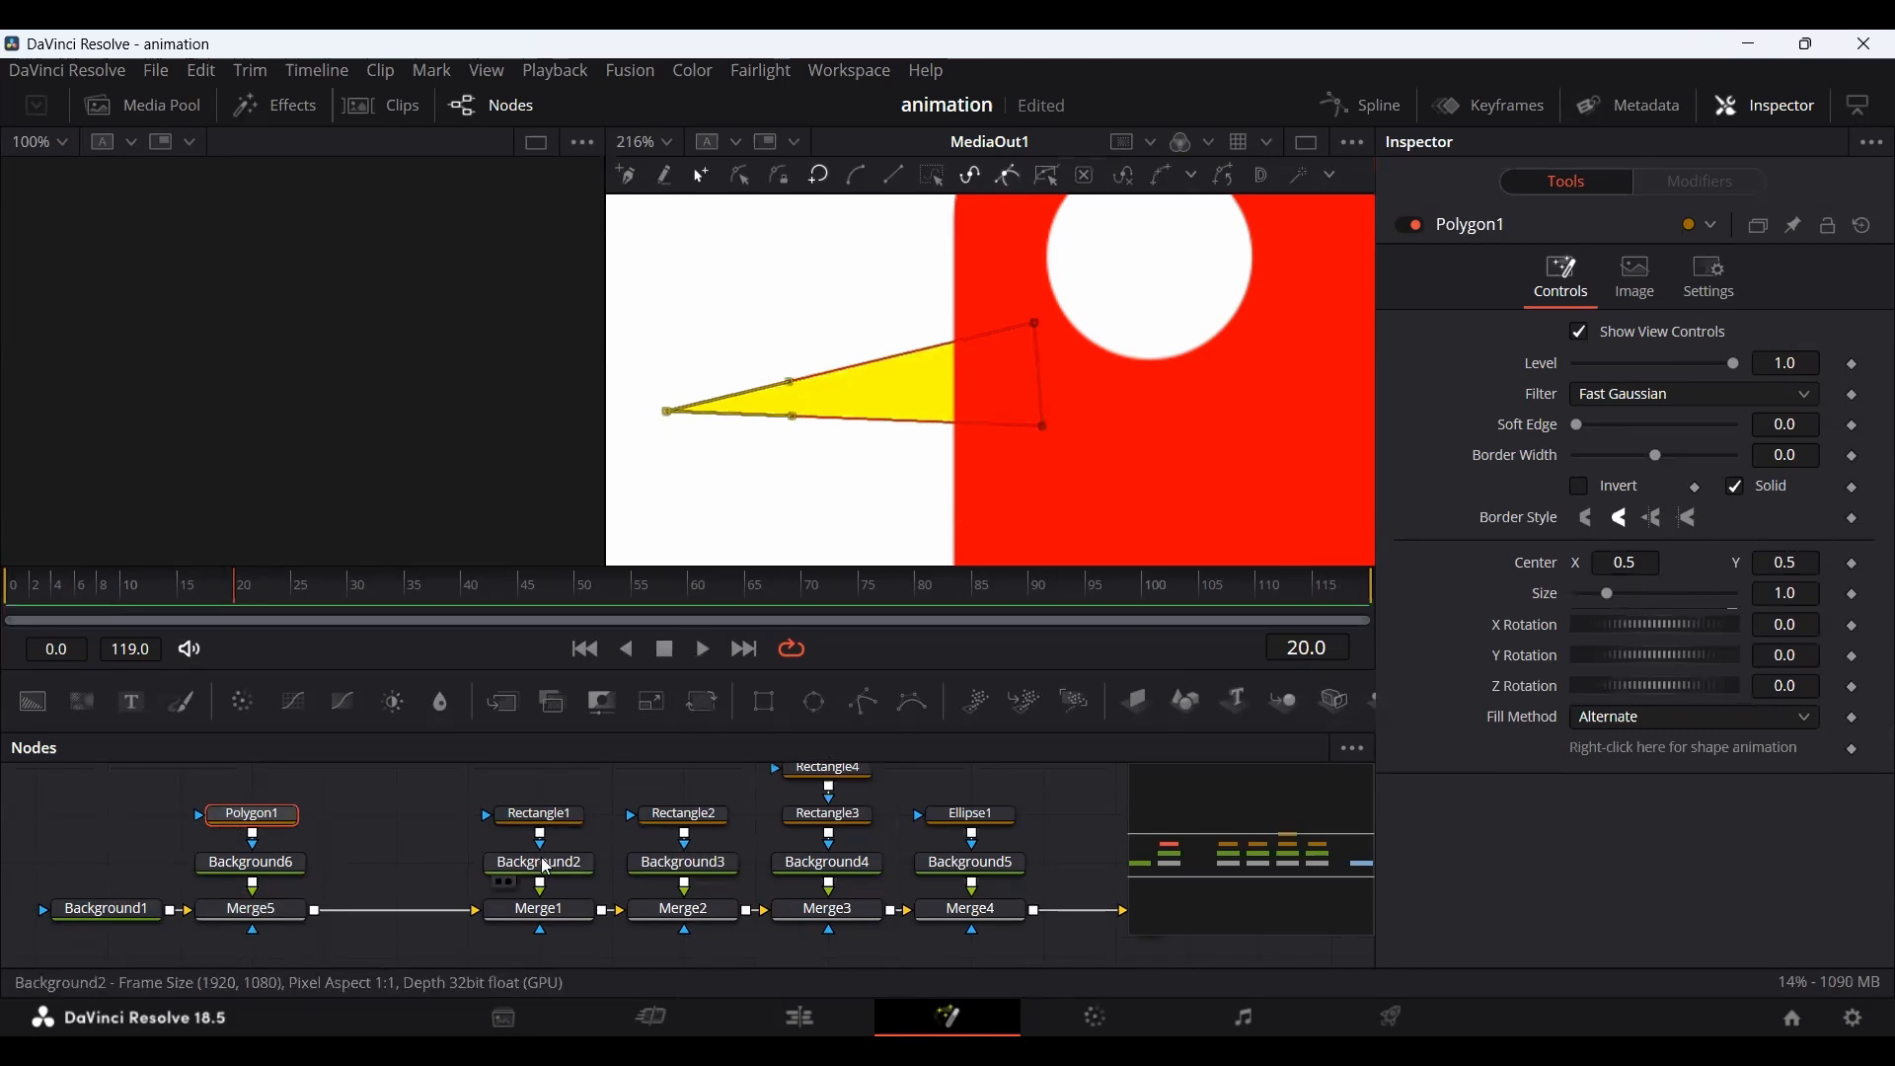
{"action": "left_click", "coordinate": [449, 809]}
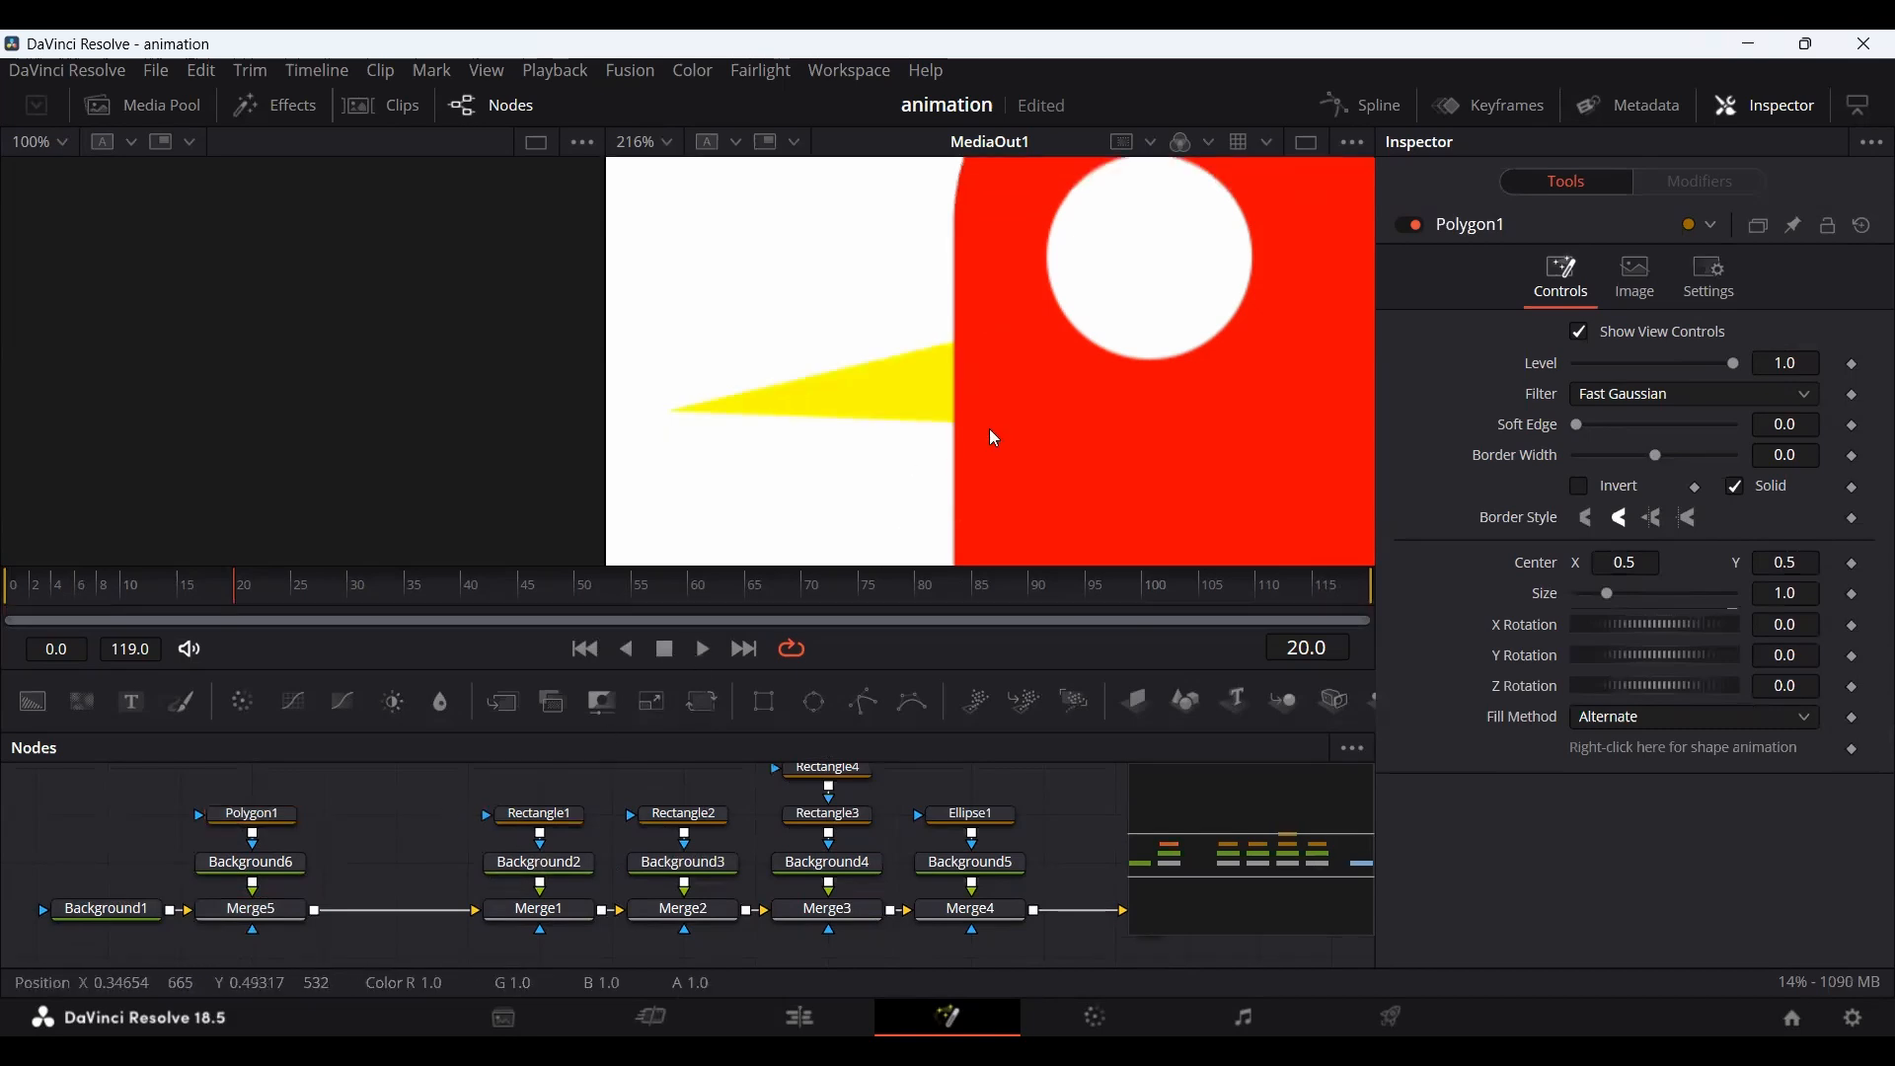
{"action": "scroll", "coordinate": [1019, 434], "scroll_direction": "down", "scroll_amount": 2}
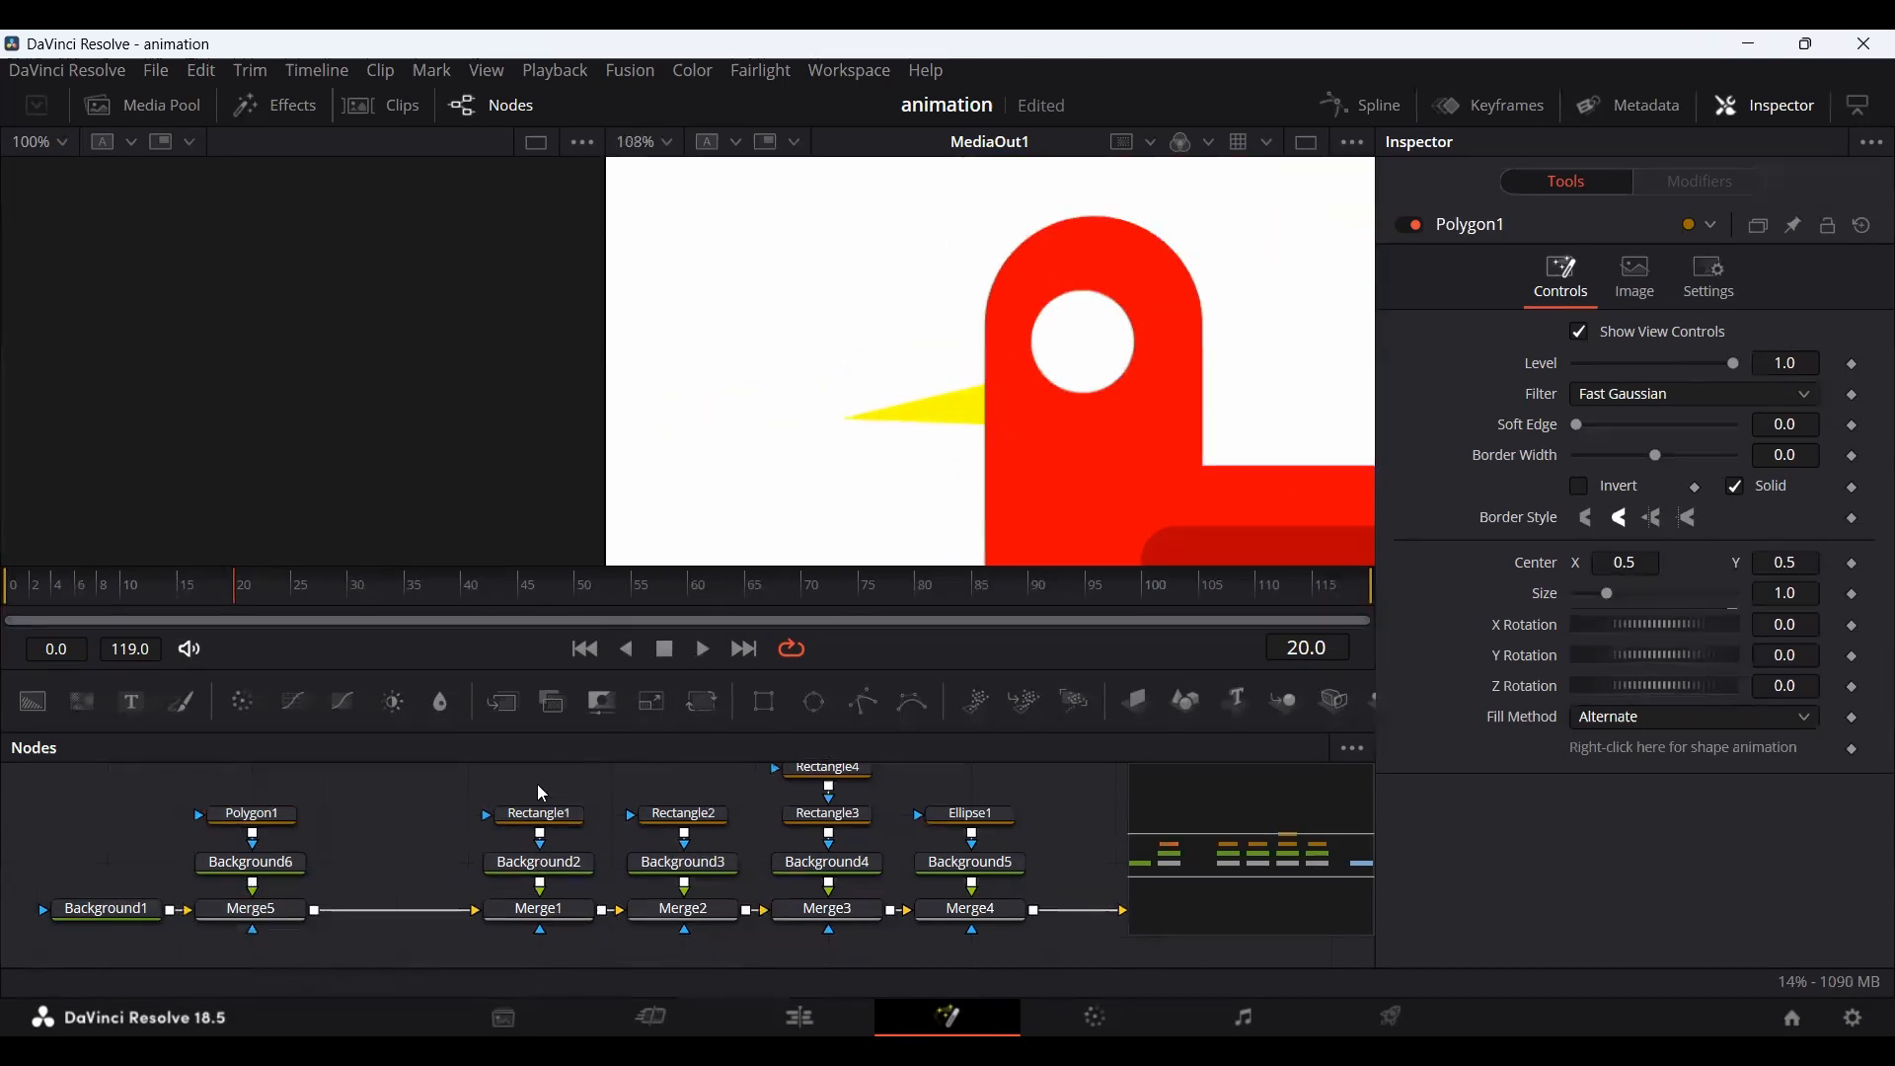
{"action": "left_click", "coordinate": [259, 816]}
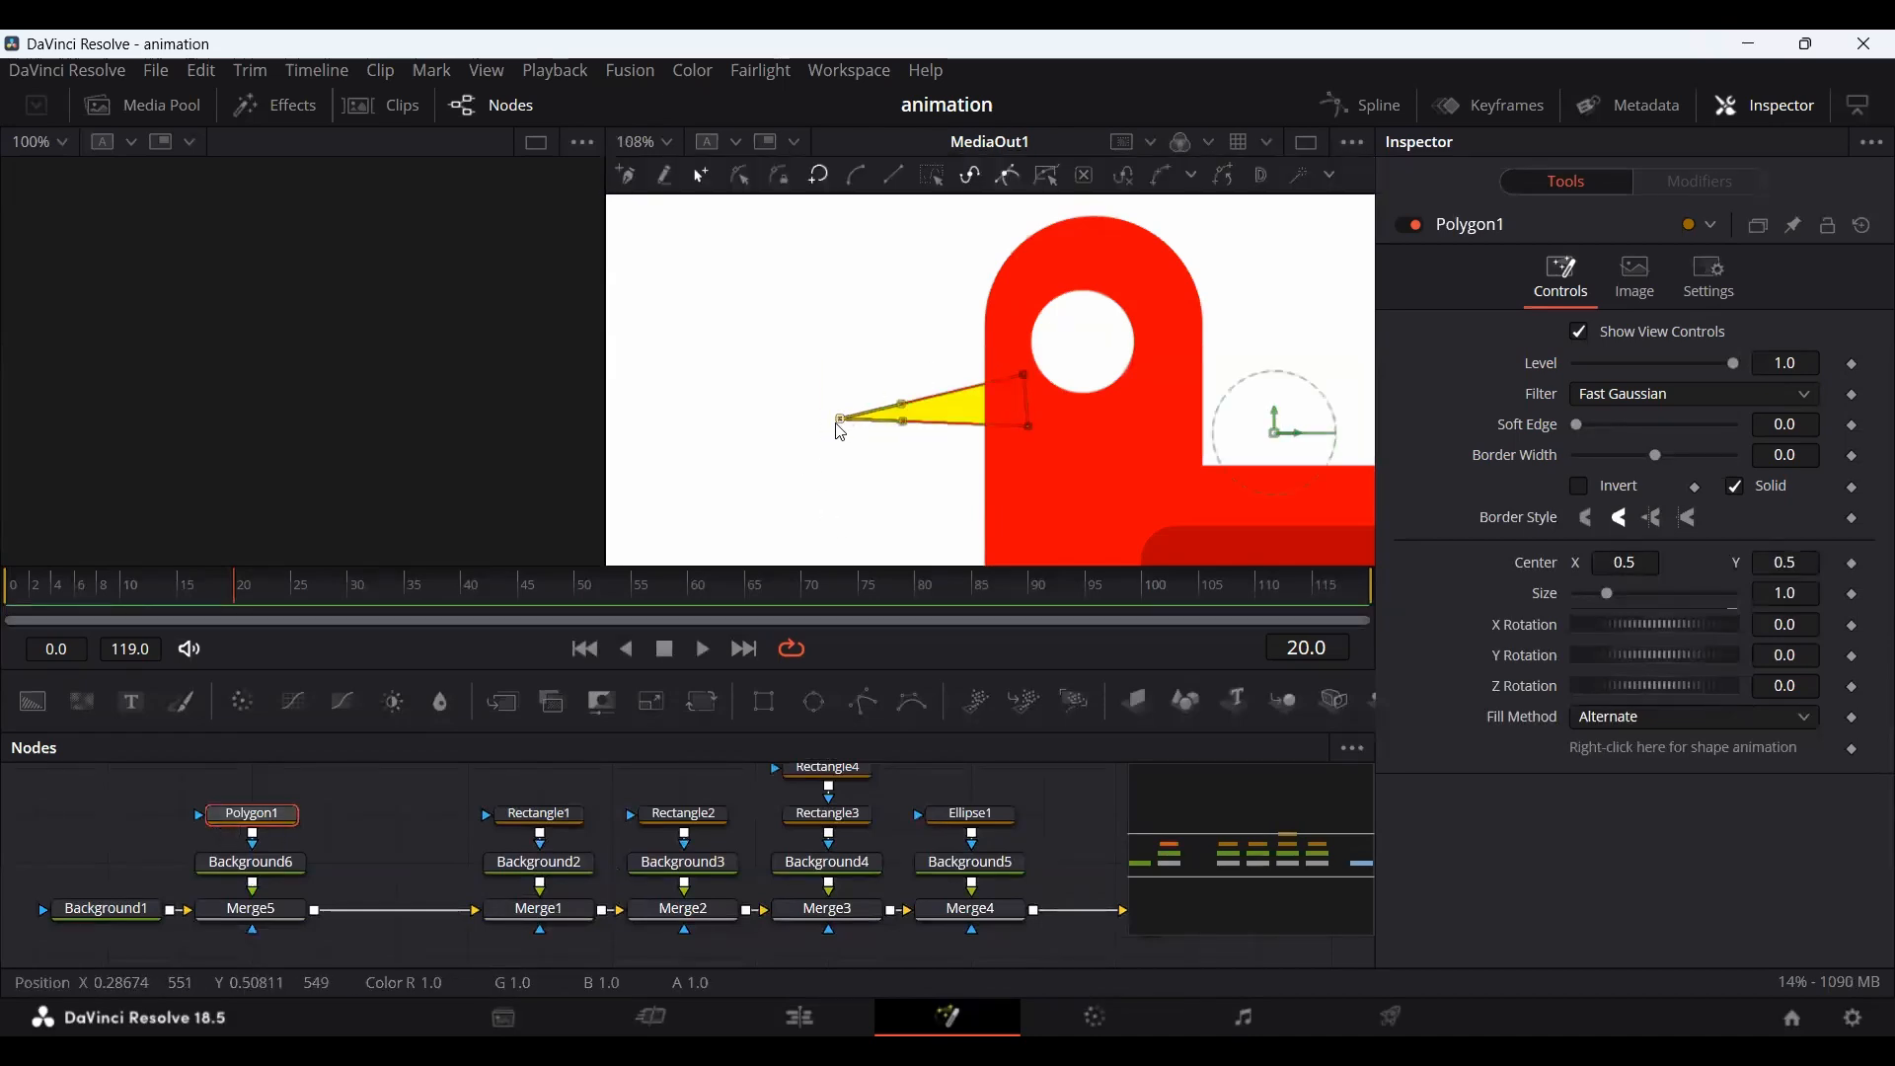
{"action": "left_click_drag", "start_coordinate": [841, 420], "coordinate": [860, 426]}
{"action": "left_click", "coordinate": [367, 841]}
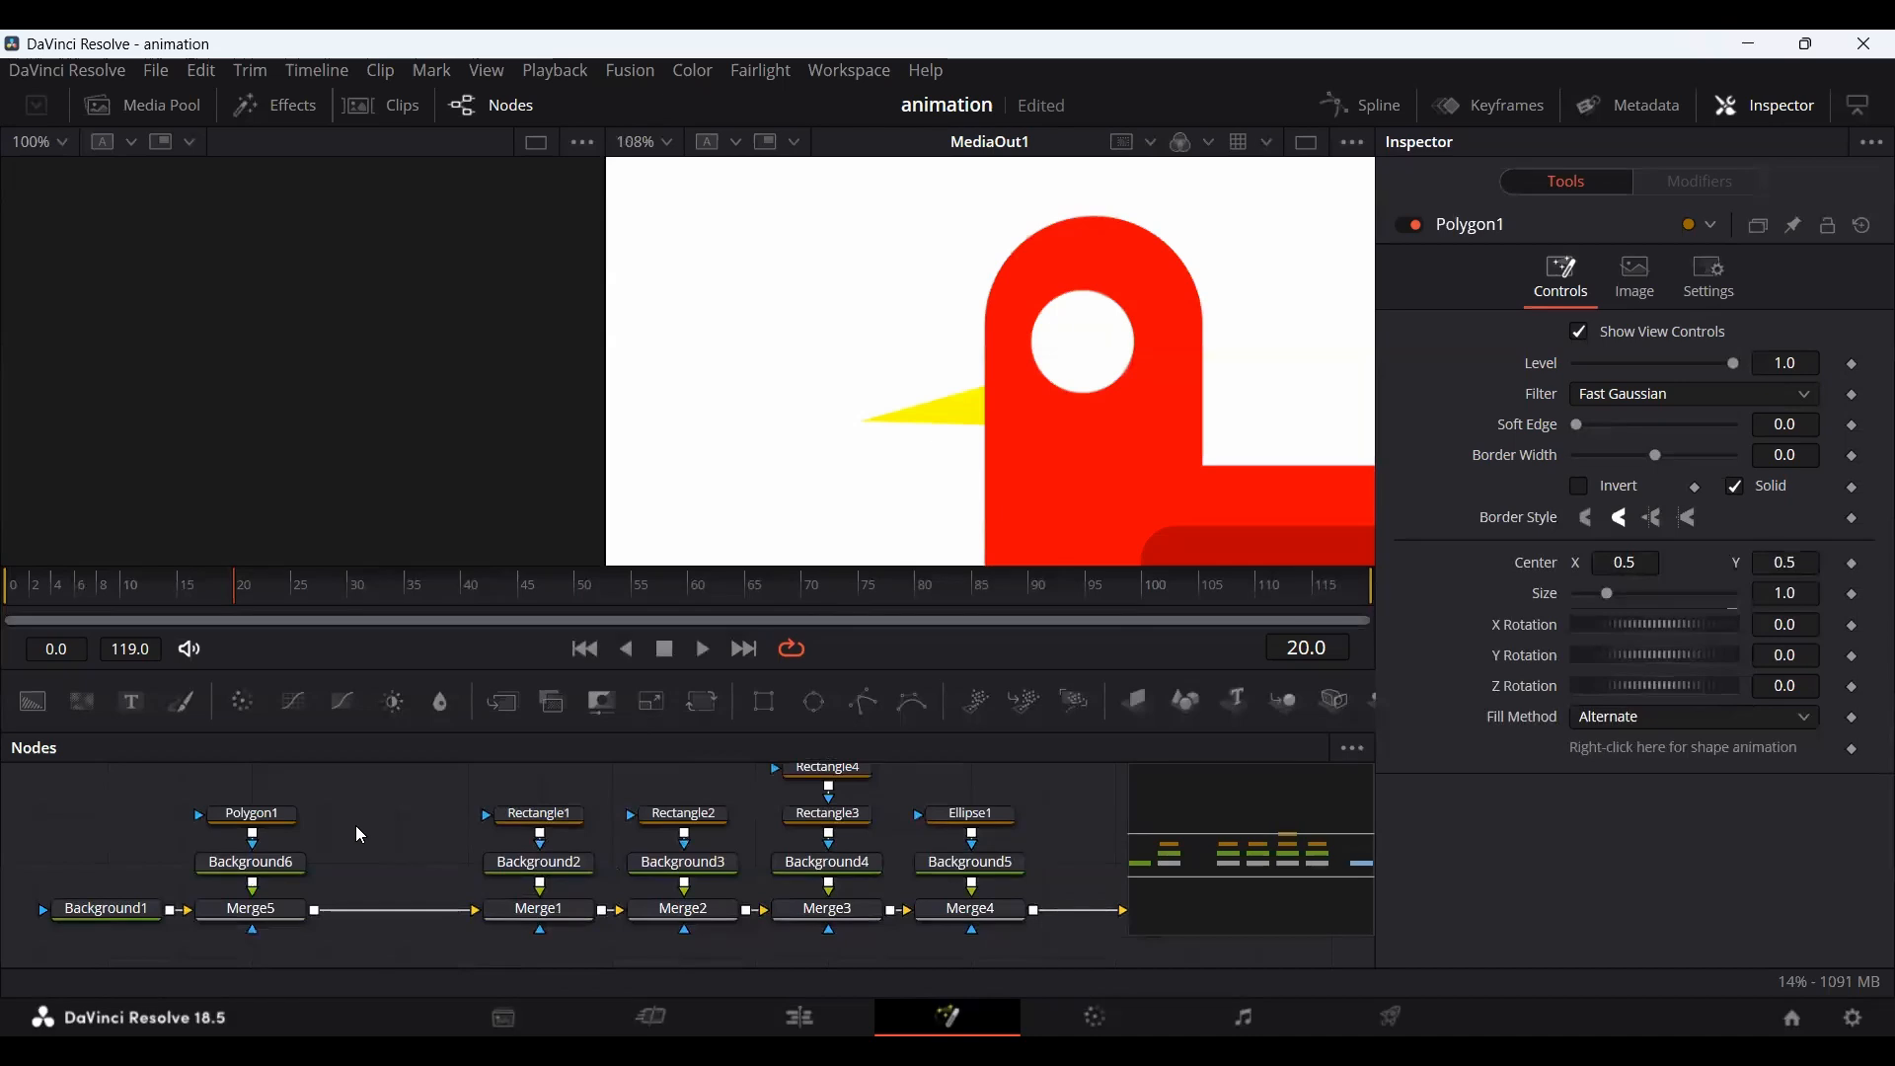
Add a Polygon2 mask node, remove its shape animation, and place it above Polygon1 in the node graph.
{"action": "left_click", "coordinate": [268, 817]}
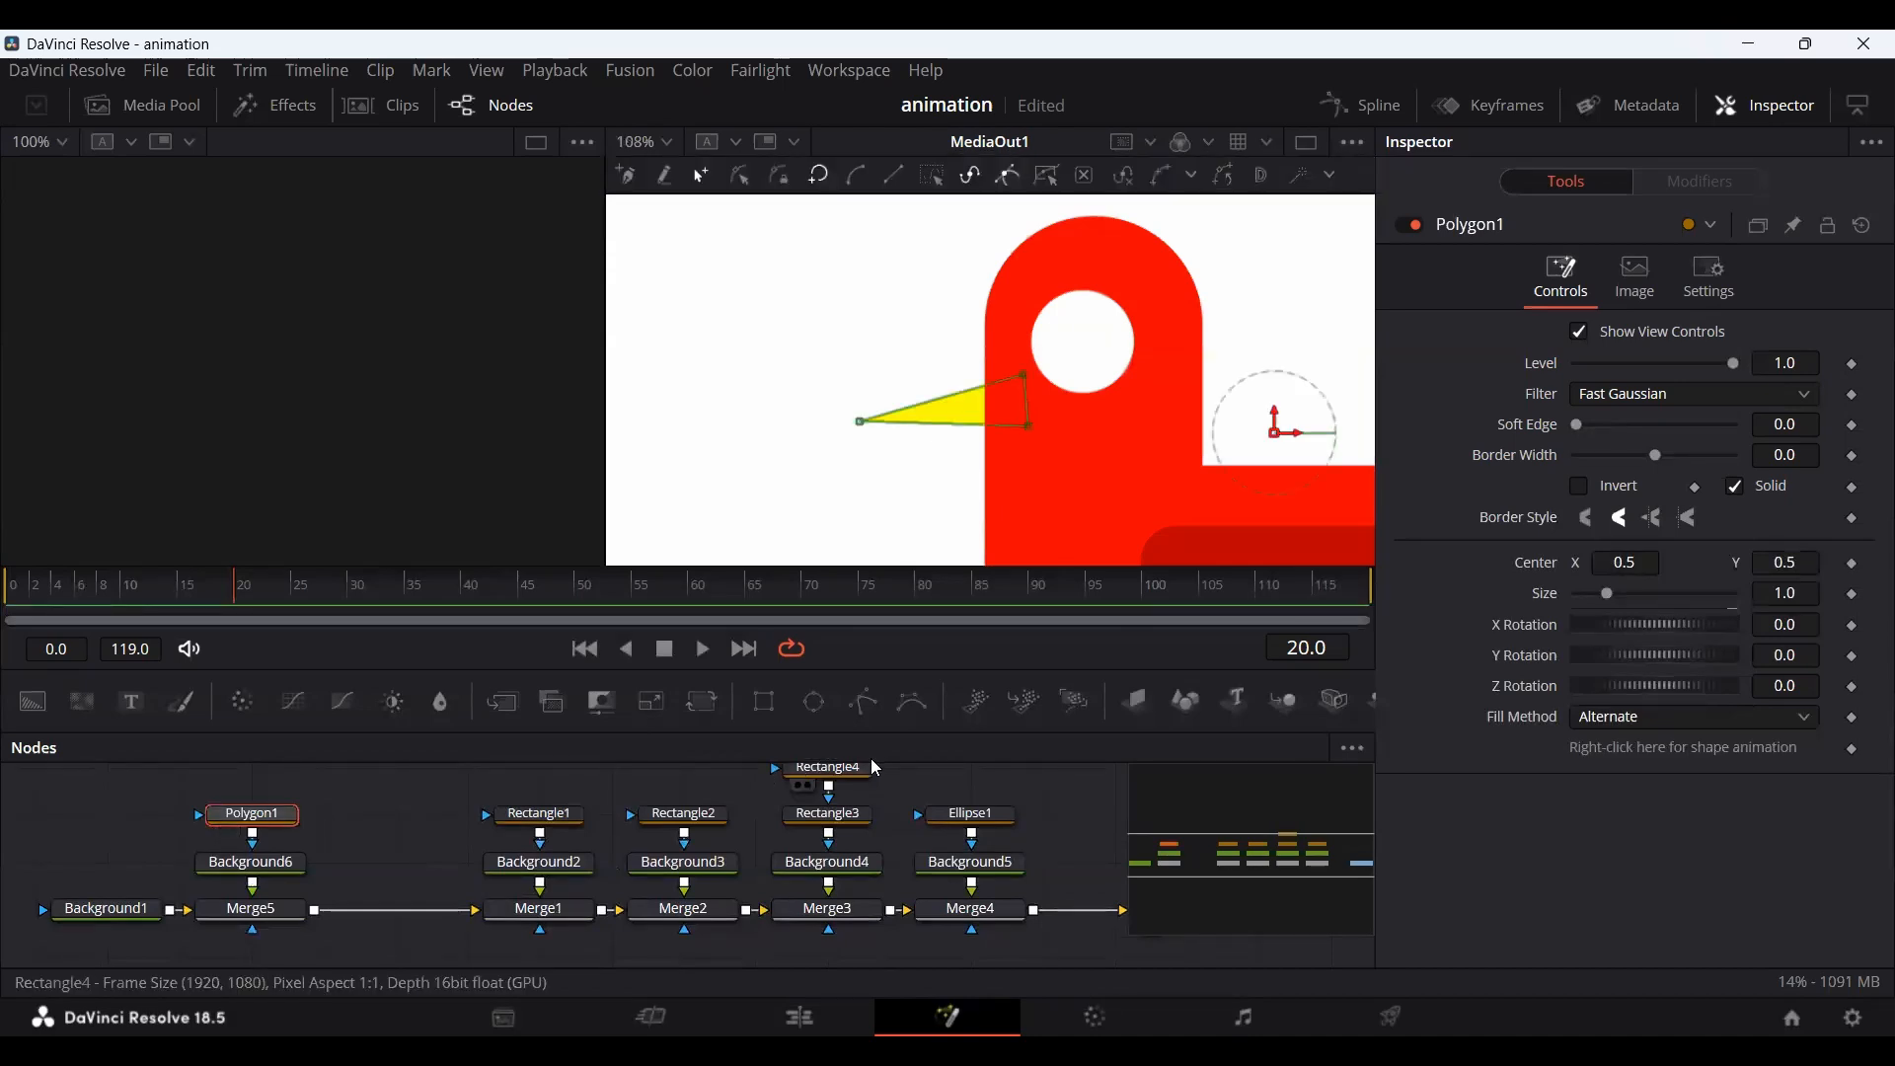
{"action": "left_click_drag", "start_coordinate": [865, 702], "coordinate": [413, 869]}
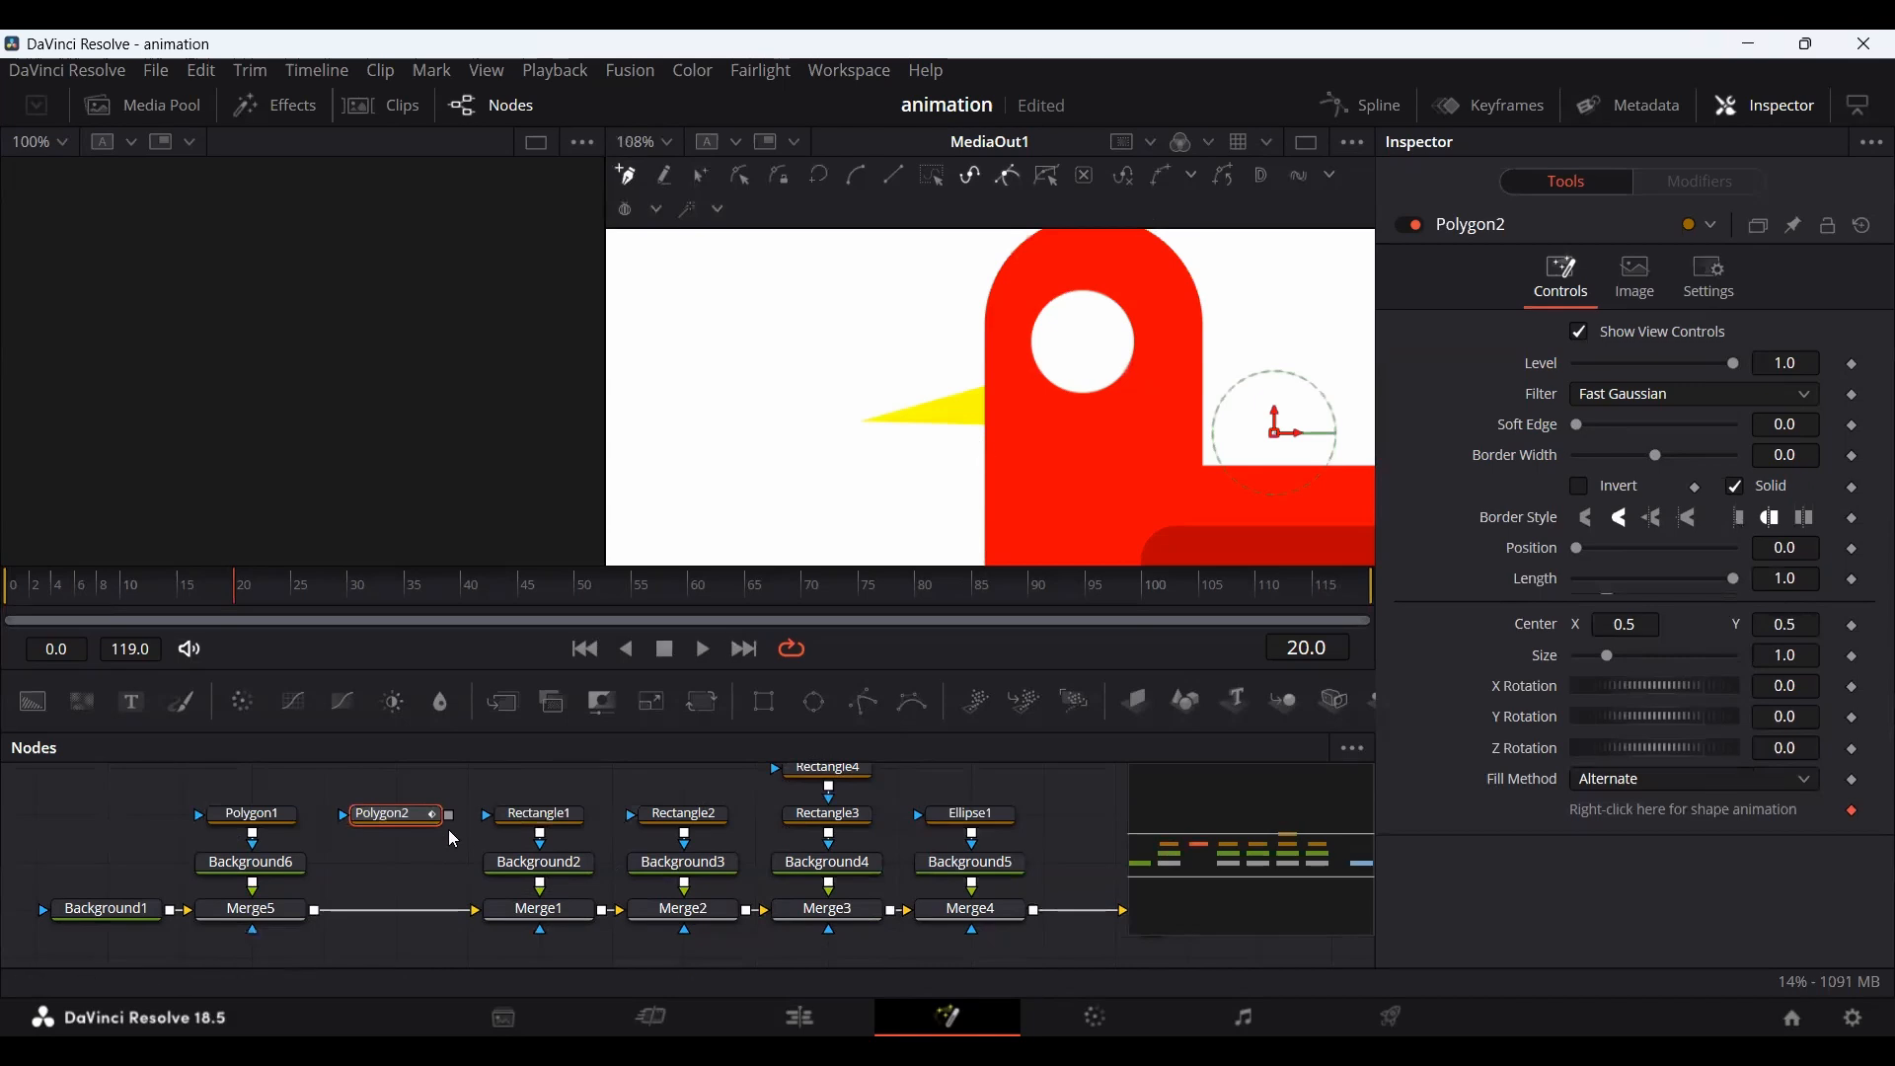
{"action": "right_click", "coordinate": [1635, 815]}
{"action": "left_click", "coordinate": [1749, 725]}
{"action": "left_click_drag", "start_coordinate": [410, 816], "coordinate": [267, 771]}
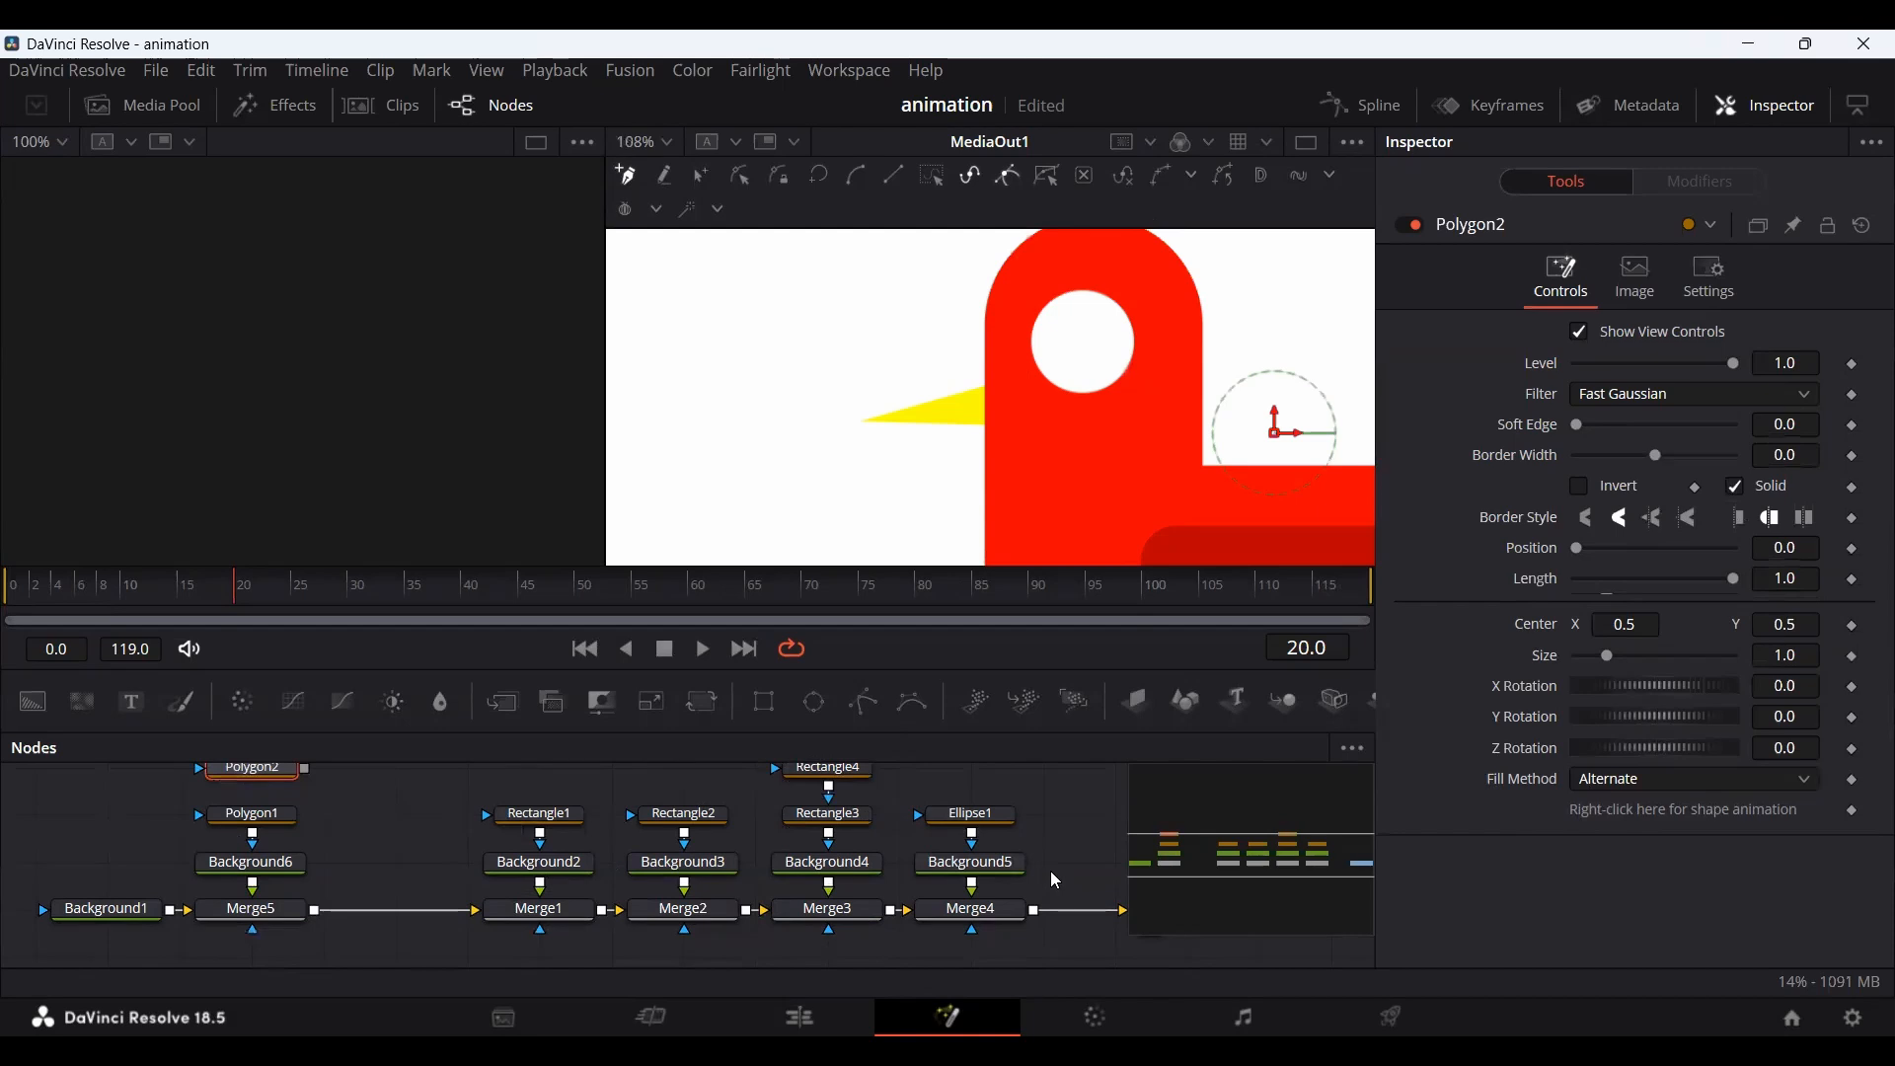
Connect Polygon2's output to Polygon1 so both masks shape the yellow Background6.
{"action": "left_click_drag", "start_coordinate": [1053, 873], "coordinate": [1036, 886]}
{"action": "scroll", "coordinate": [1169, 521], "scroll_direction": "down", "scroll_amount": 1}
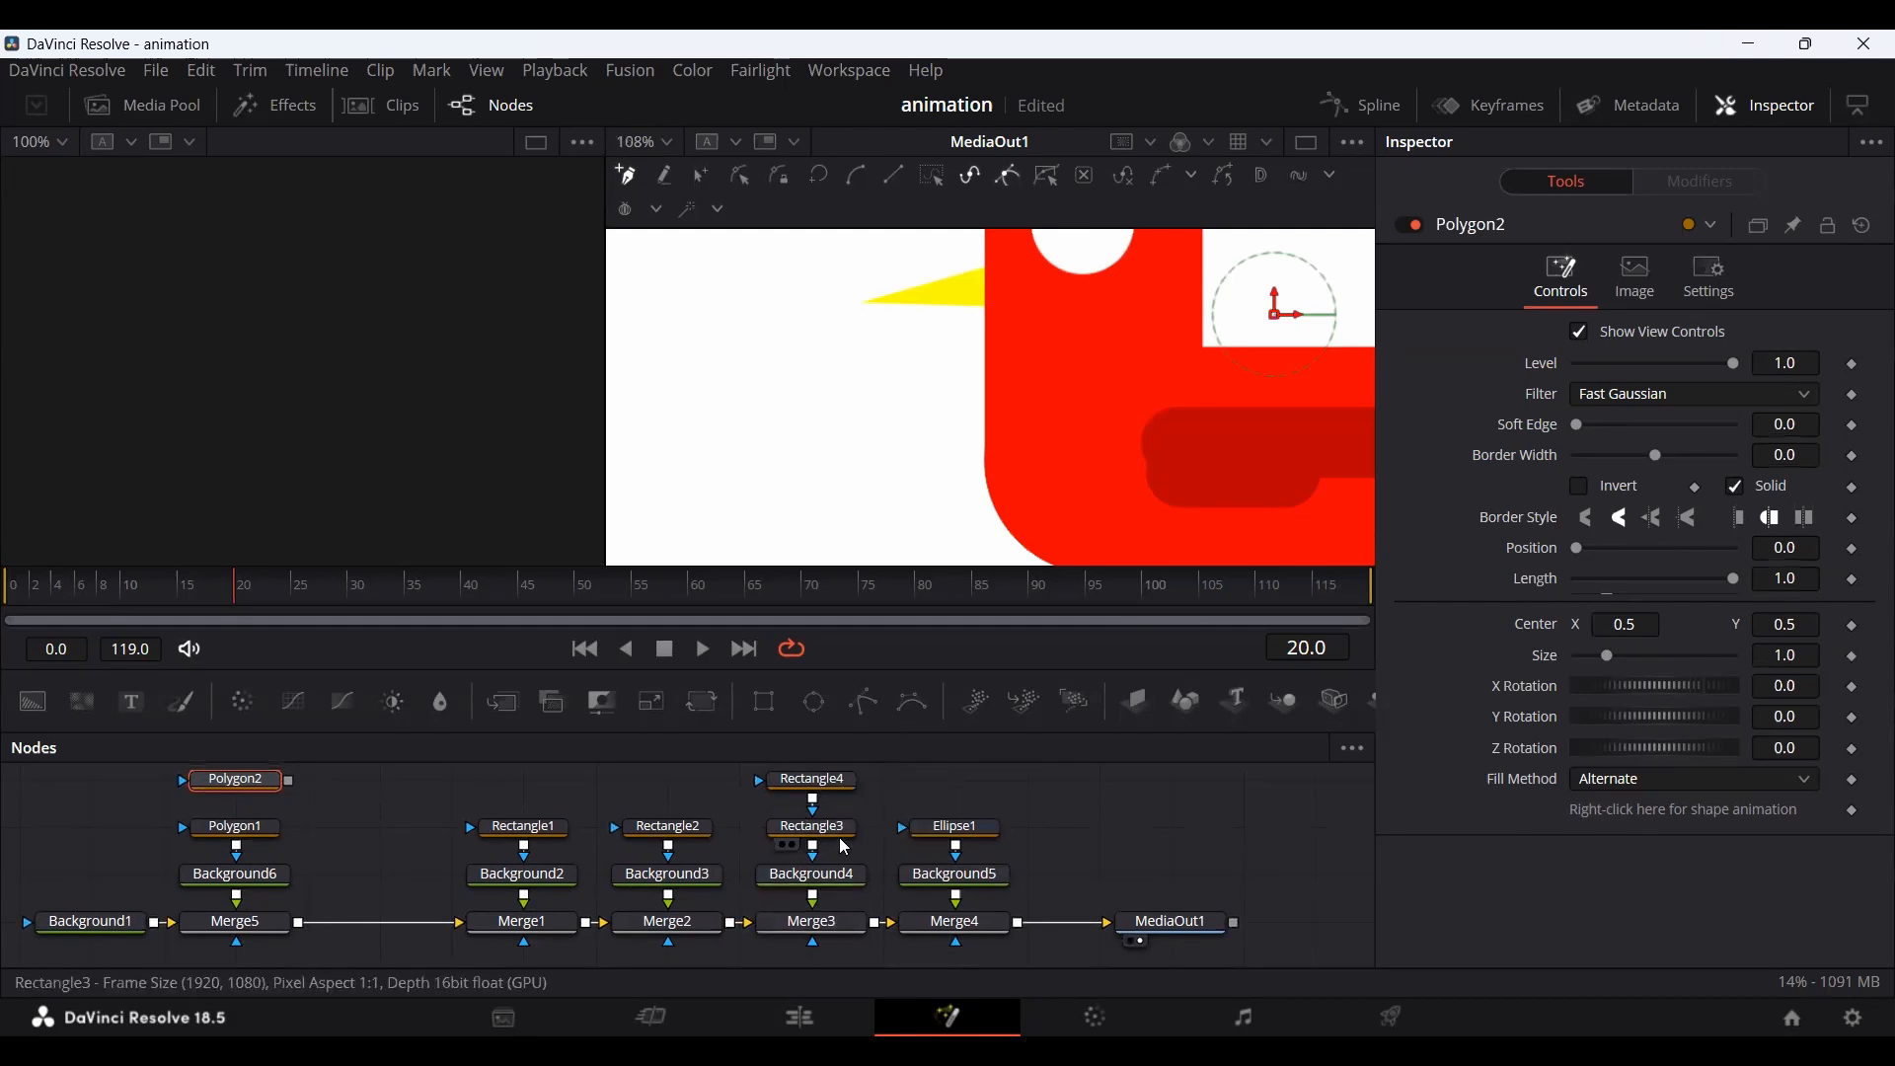
{"action": "scroll", "coordinate": [985, 478], "scroll_direction": "up", "scroll_amount": 1}
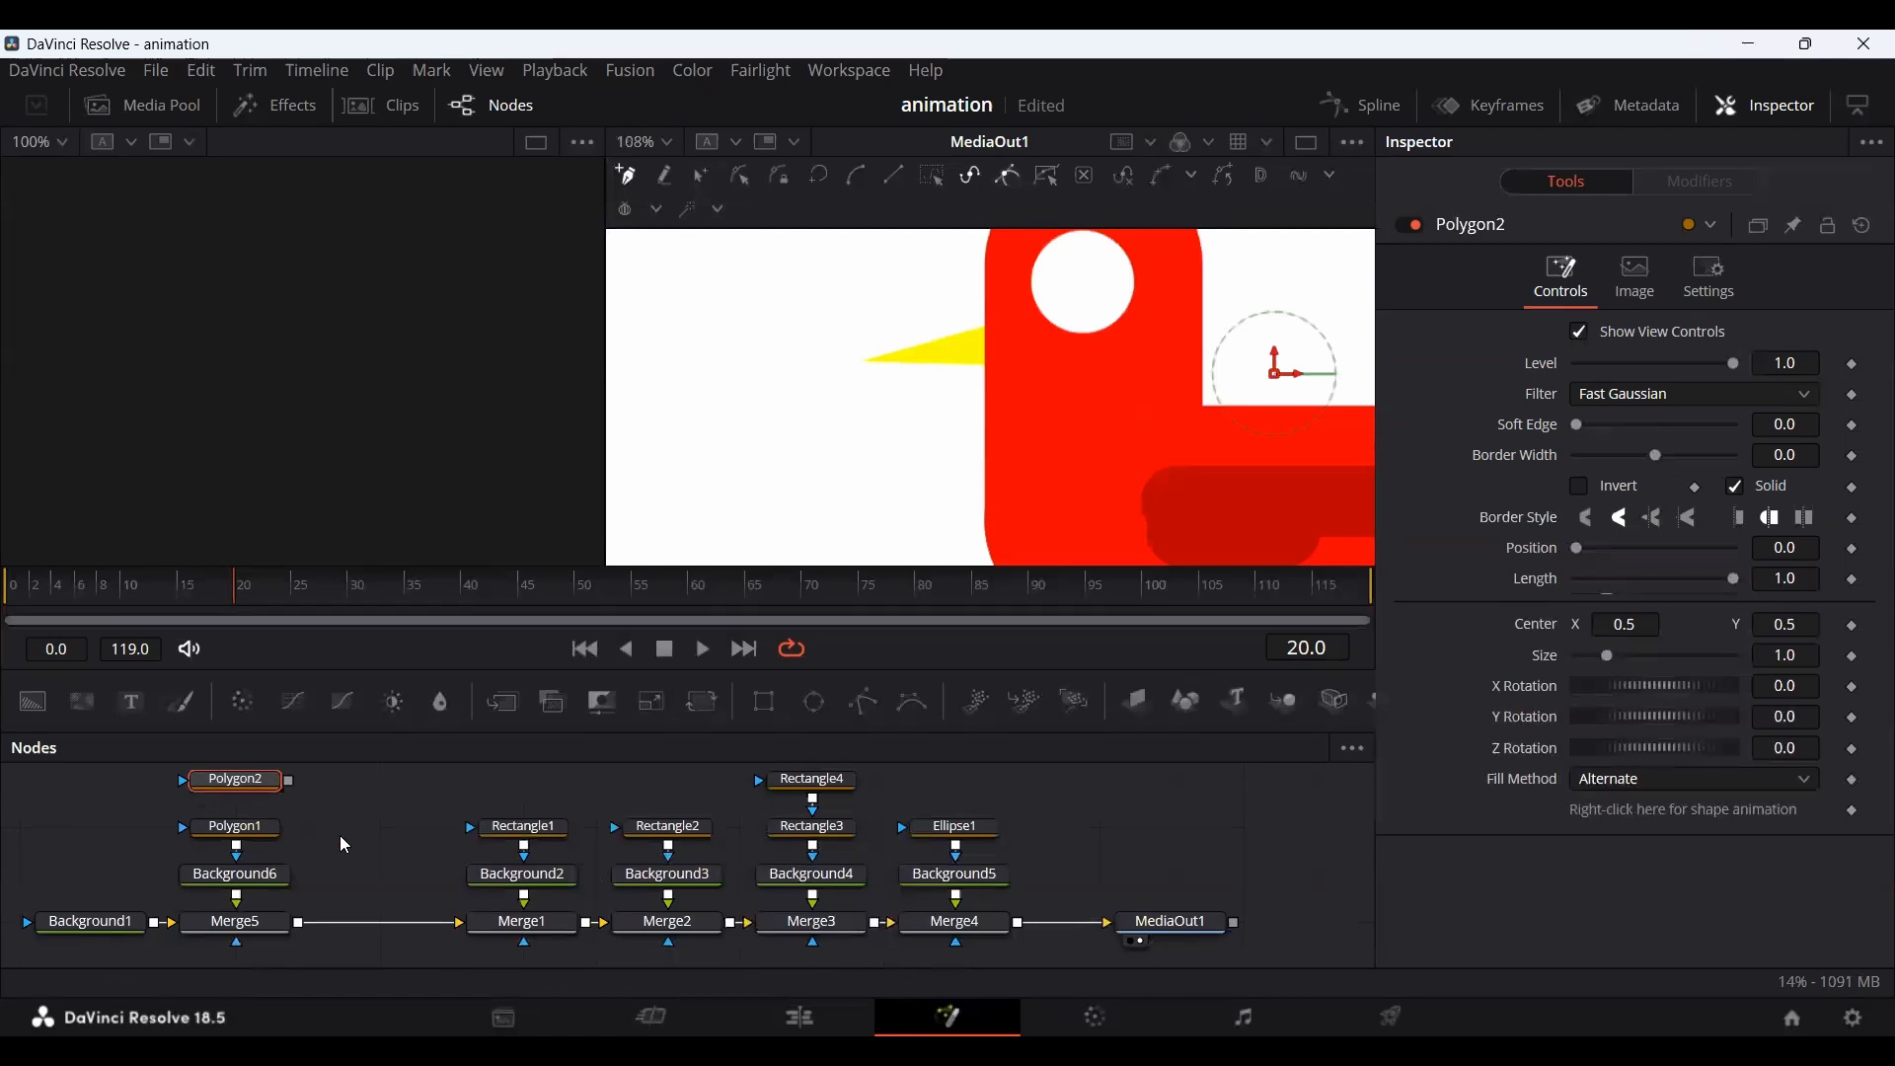
{"action": "mouse_move", "coordinate": [227, 783]}
{"action": "left_mouse_down"}
{"action": "mouse_move", "coordinate": [374, 878]}
{"action": "mouse_move", "coordinate": [303, 780]}
{"action": "mouse_move", "coordinate": [247, 794]}
{"action": "left_mouse_up"}
{"action": "scroll", "coordinate": [315, 867], "scroll_direction": "up", "scroll_amount": 1}
{"action": "left_click_drag", "start_coordinate": [287, 855], "coordinate": [281, 906]}
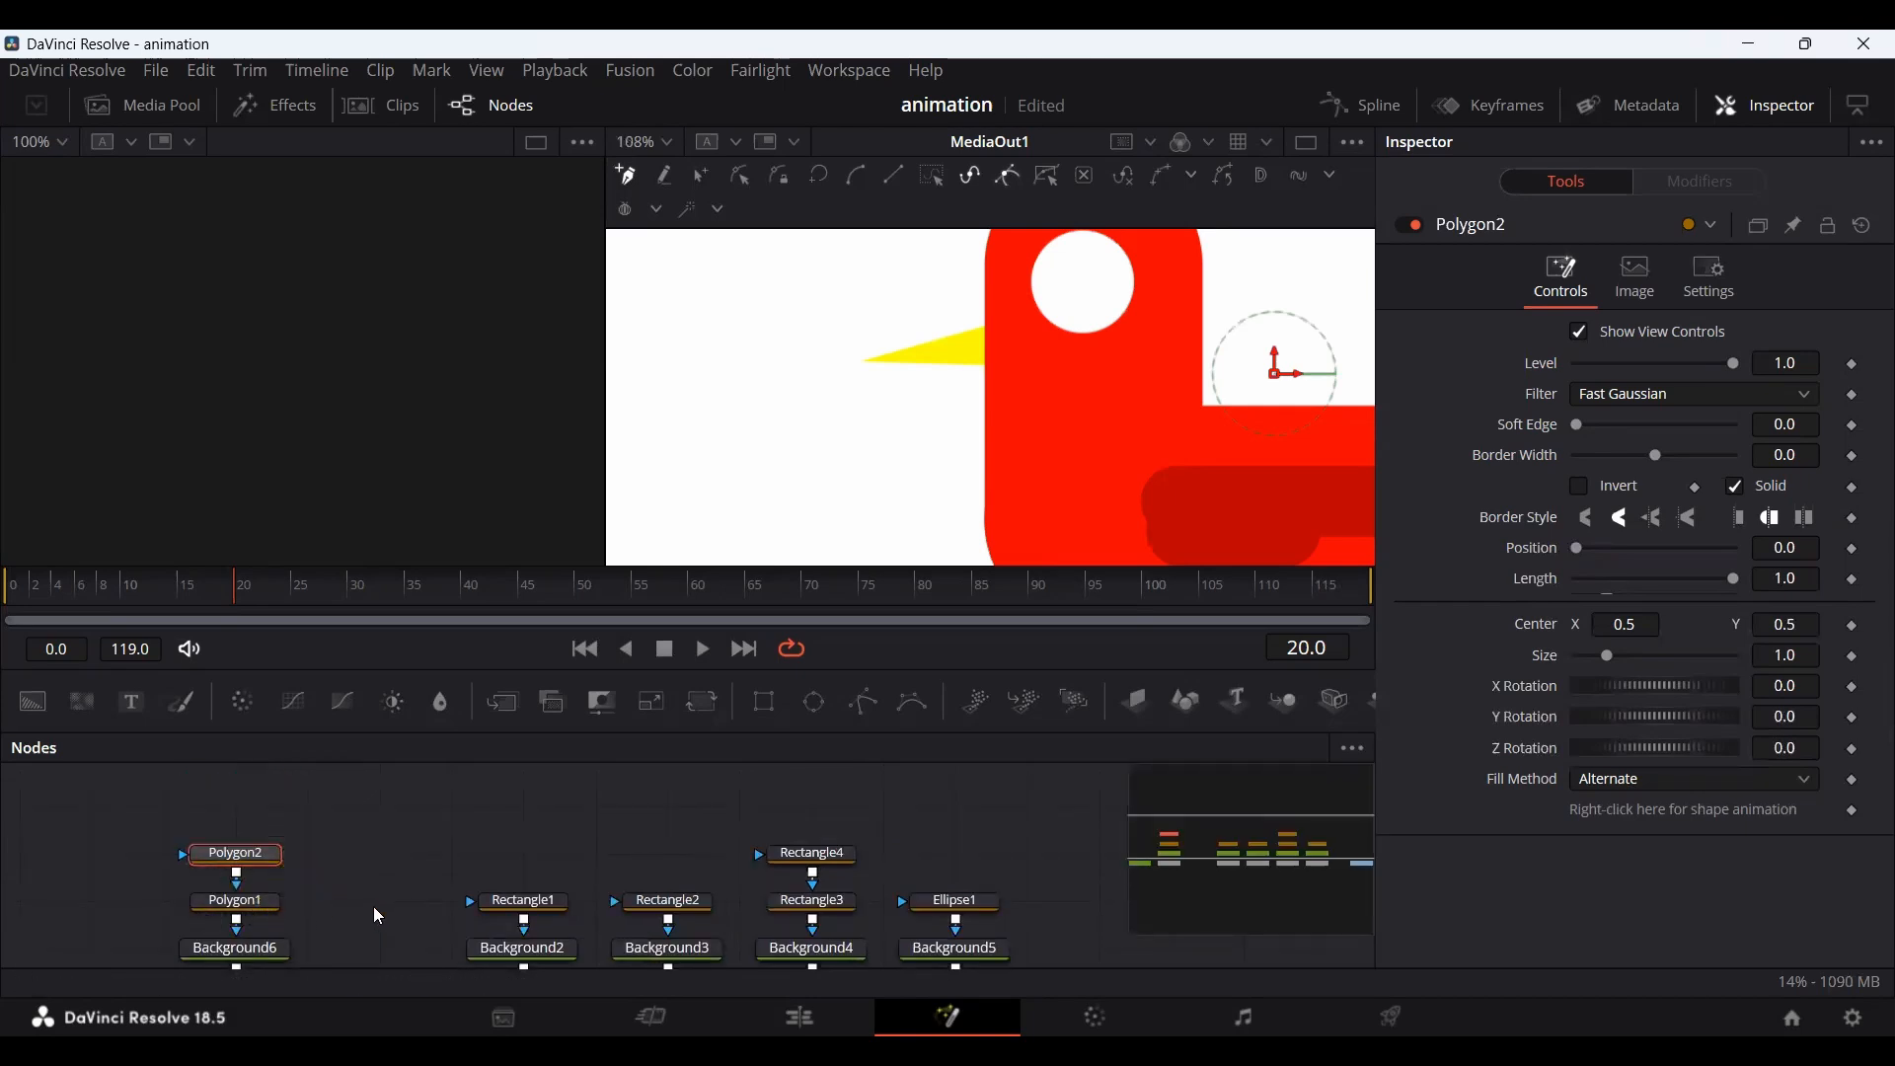
Copy Polygon1 and paste its settings onto Polygon2 to duplicate the beak triangle.
{"action": "left_click", "coordinate": [268, 900]}
{"action": "right_click", "coordinate": [268, 901]}
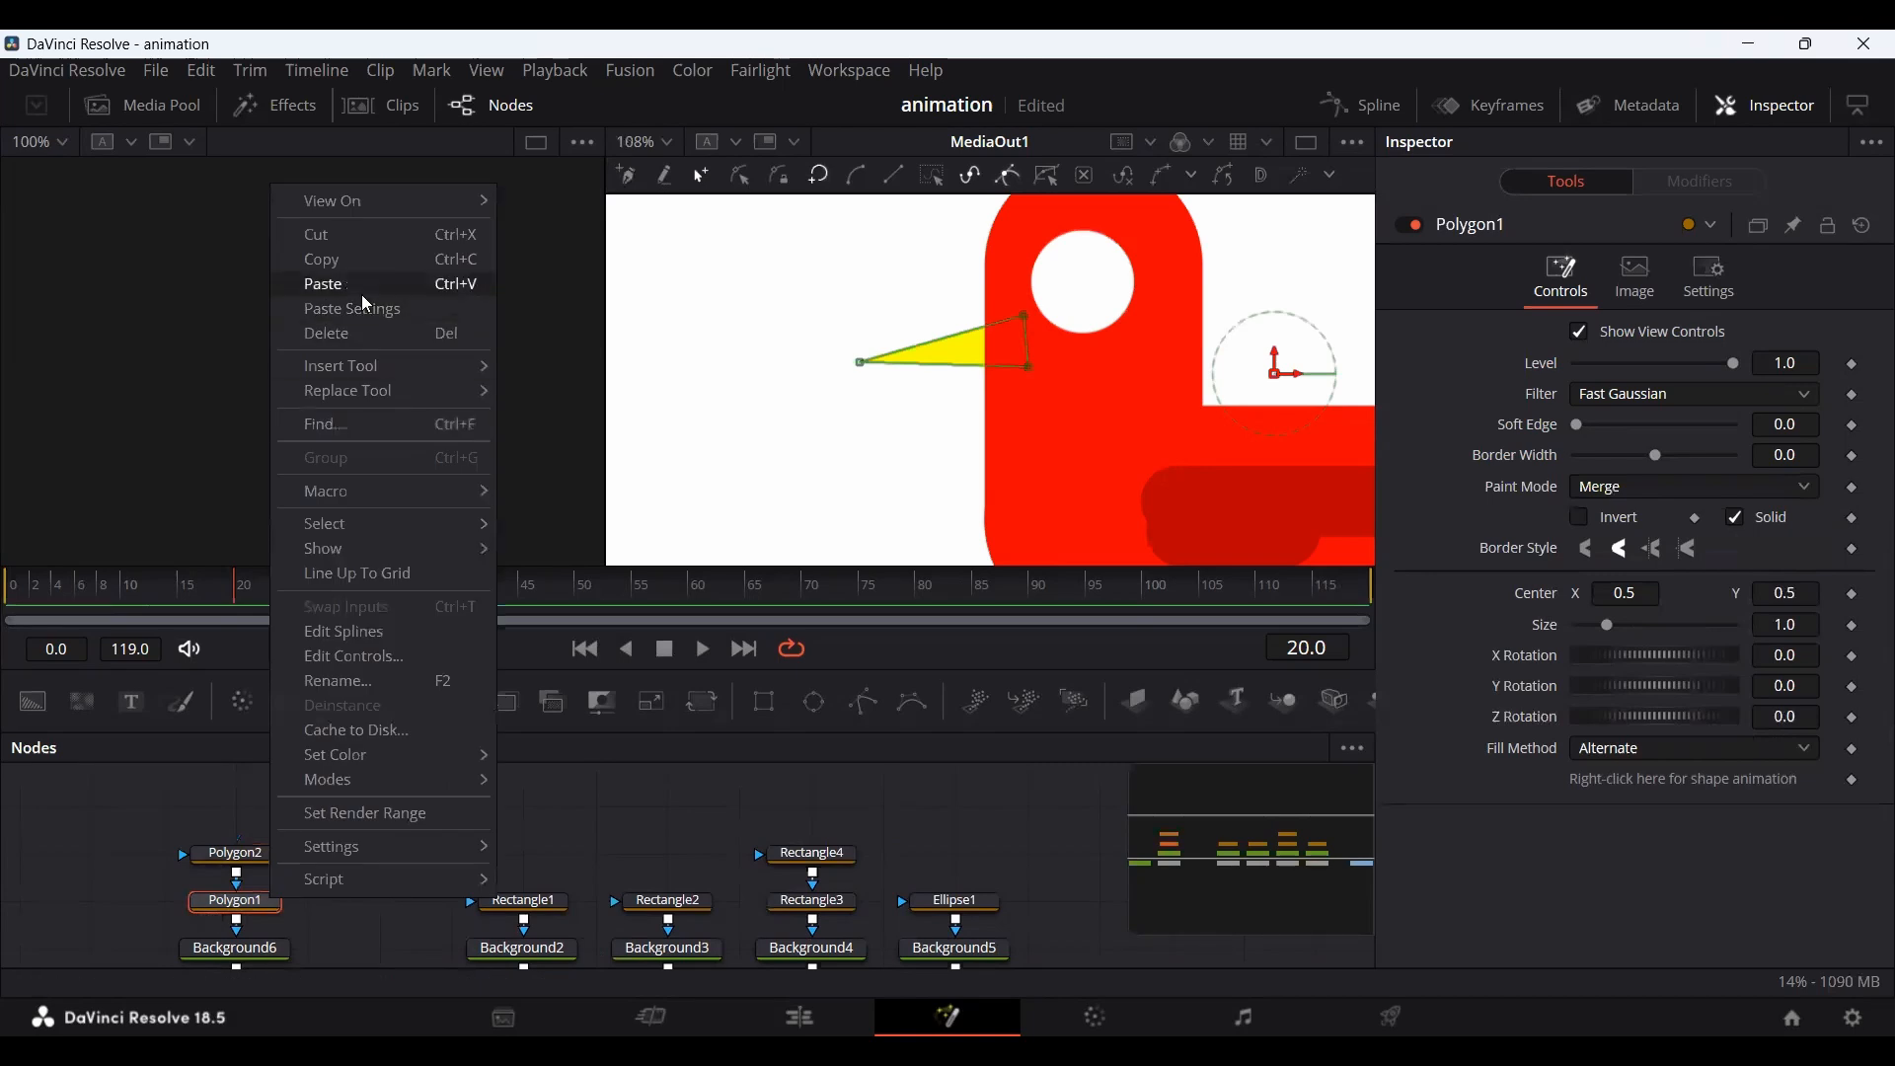
{"action": "key", "text": "Up"}
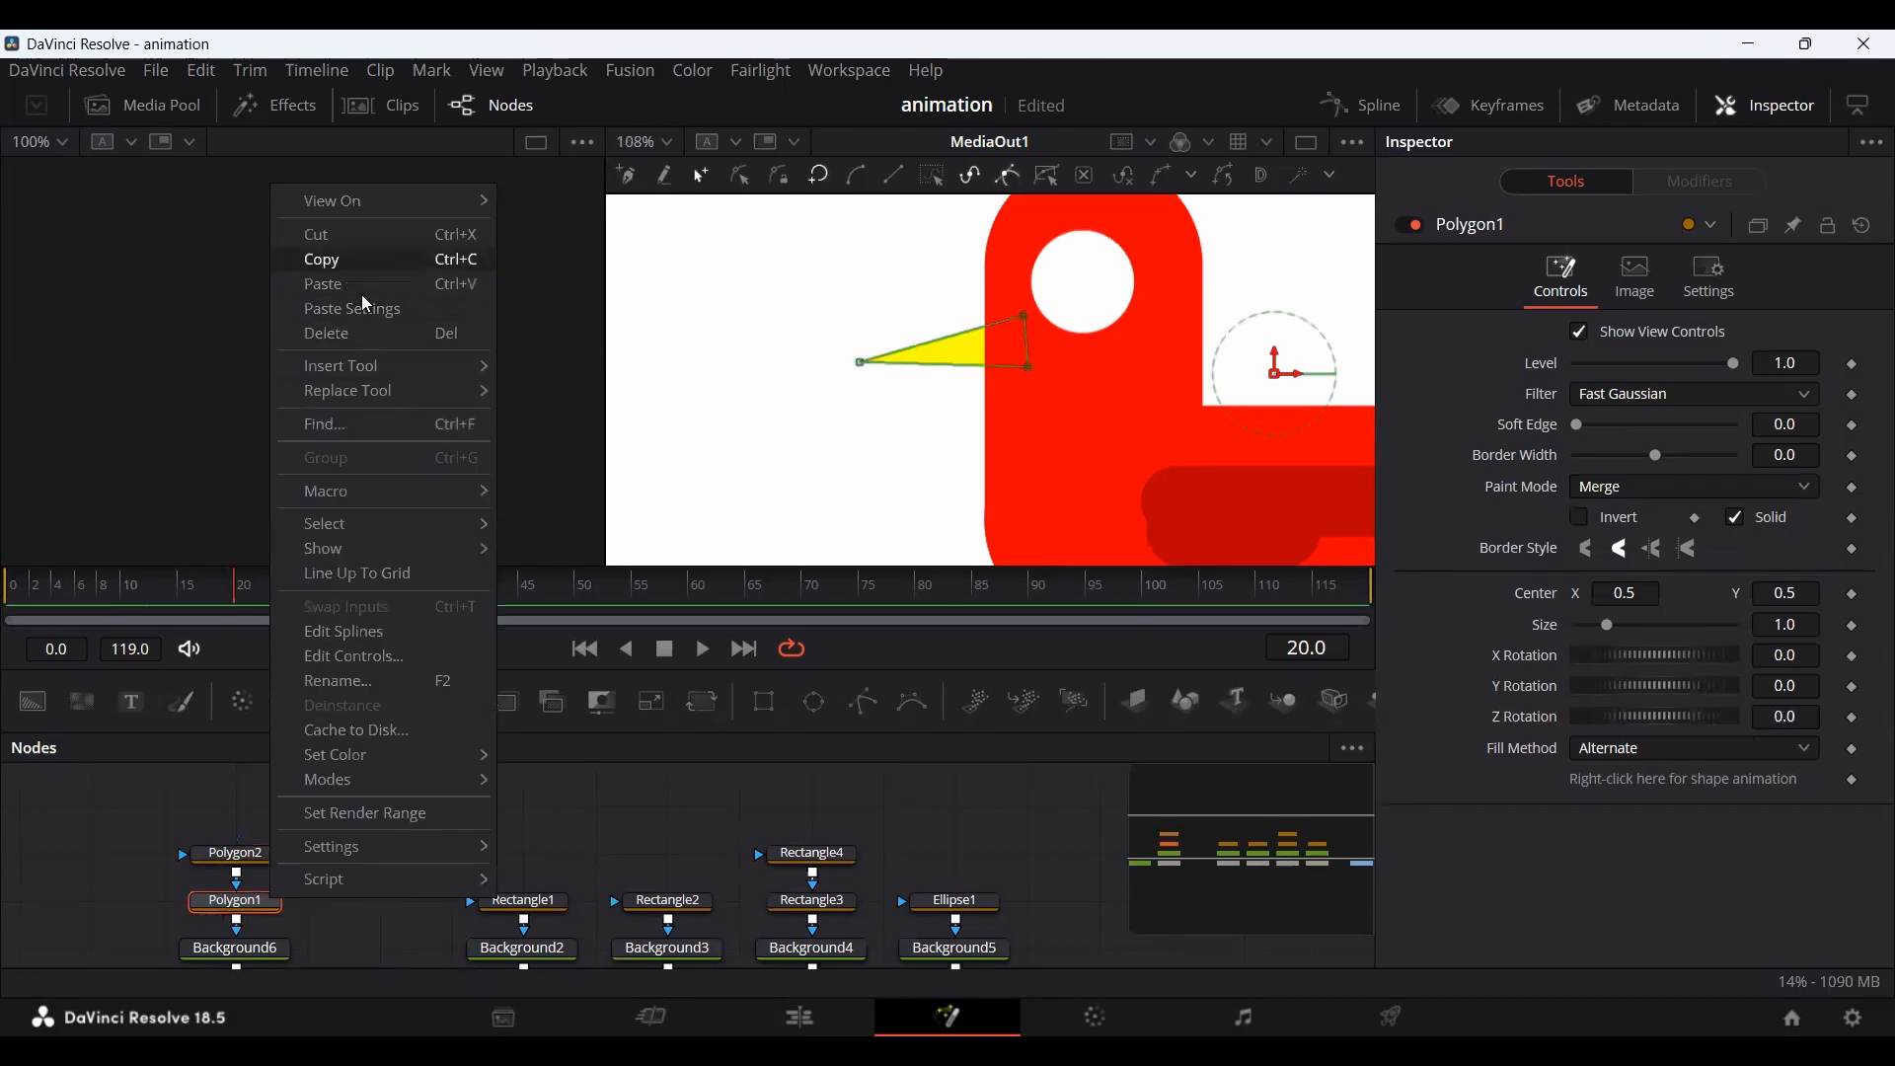
{"action": "right_click", "coordinate": [259, 866]}
{"action": "key", "text": "Return"}
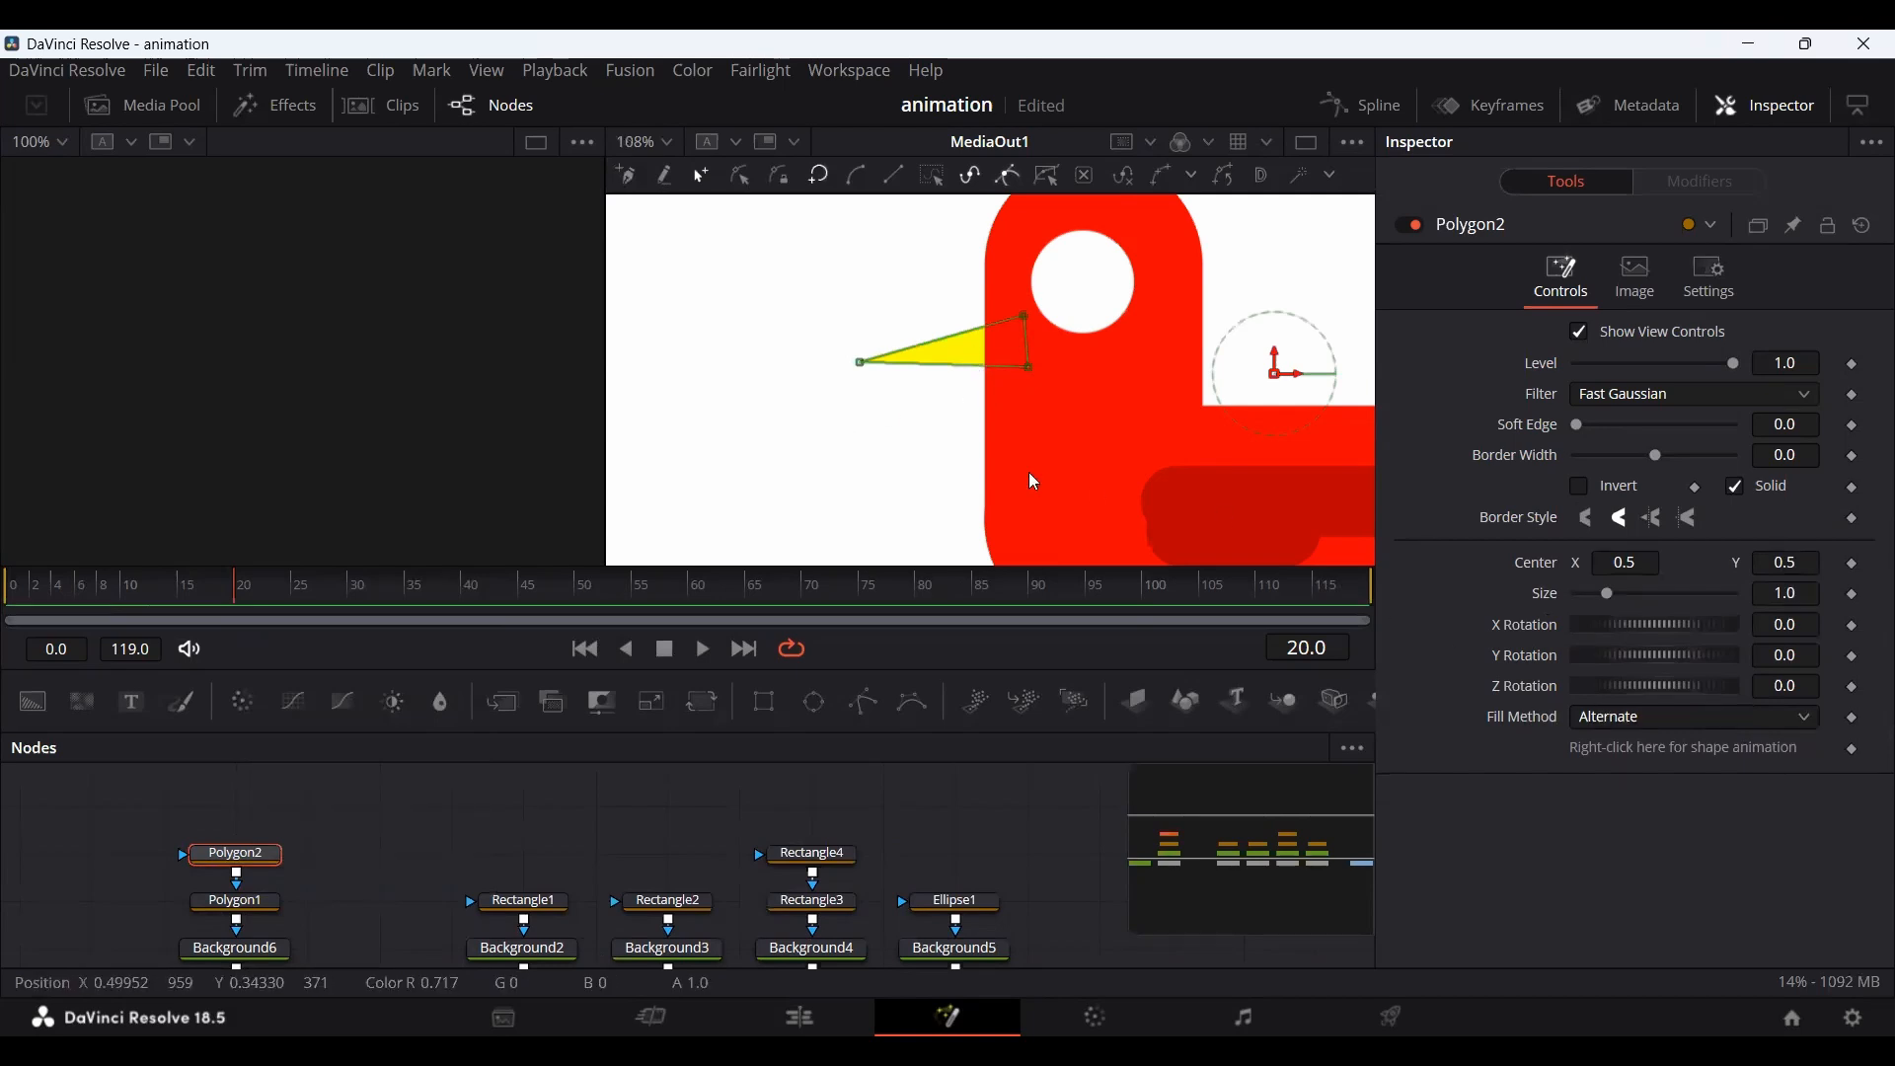
Set Polygon2's X Rotation to 180 to mirror the triangle into a lower beak half, and deselect it.
{"action": "left_click", "coordinate": [1806, 627]}
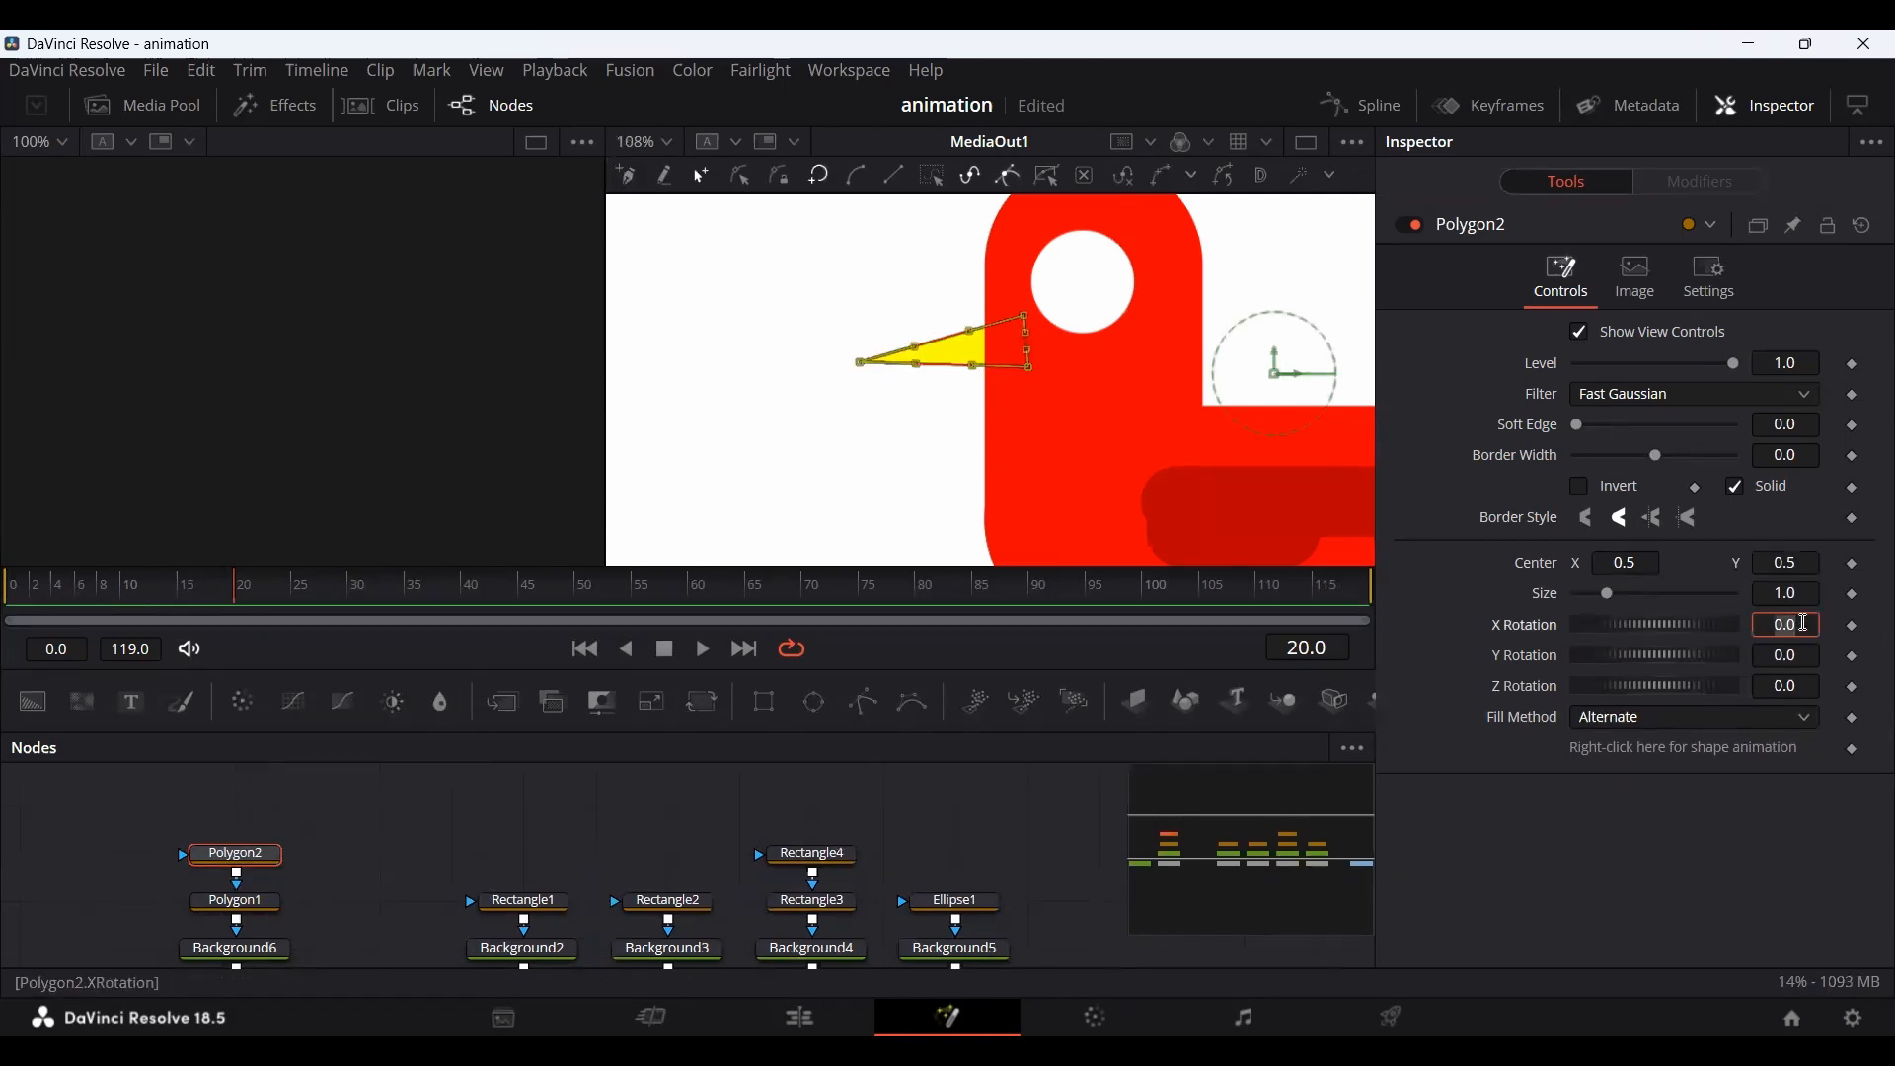
{"action": "key", "text": "Tab"}
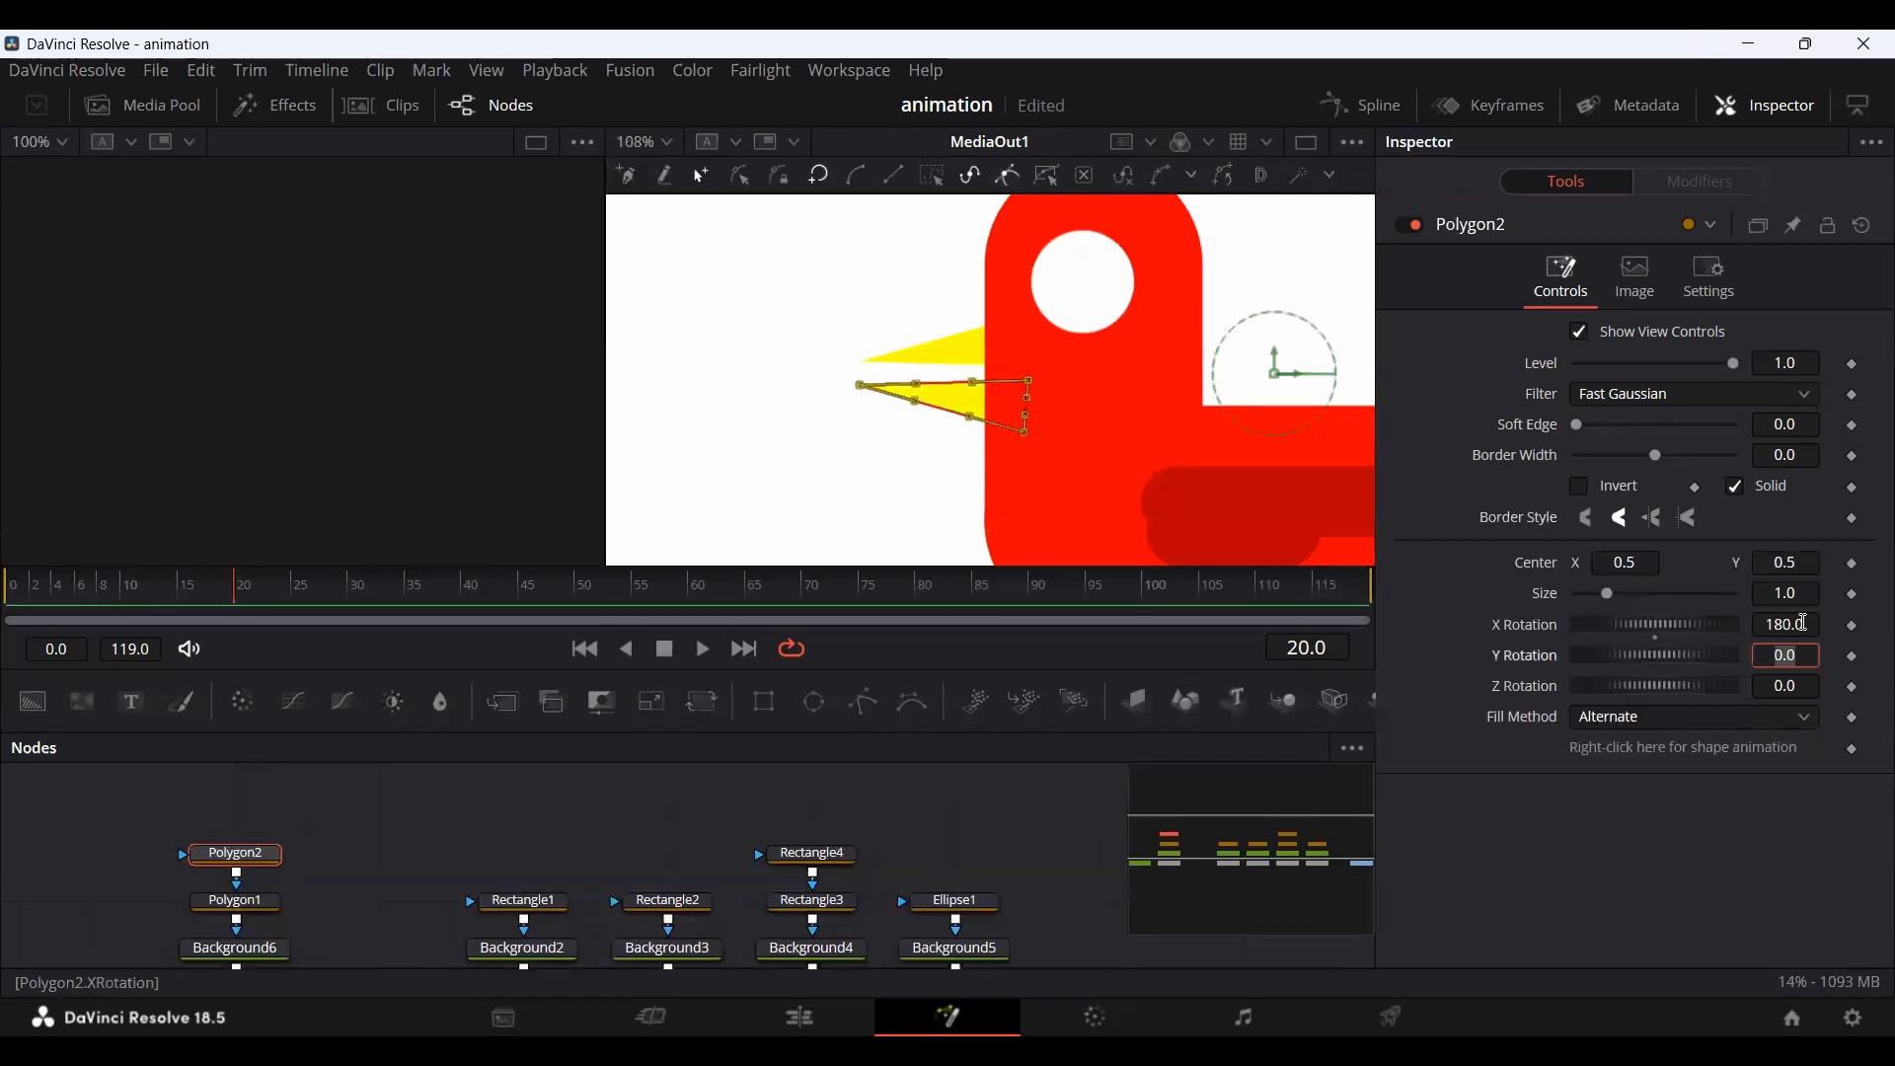
{"action": "left_click", "coordinate": [1637, 890]}
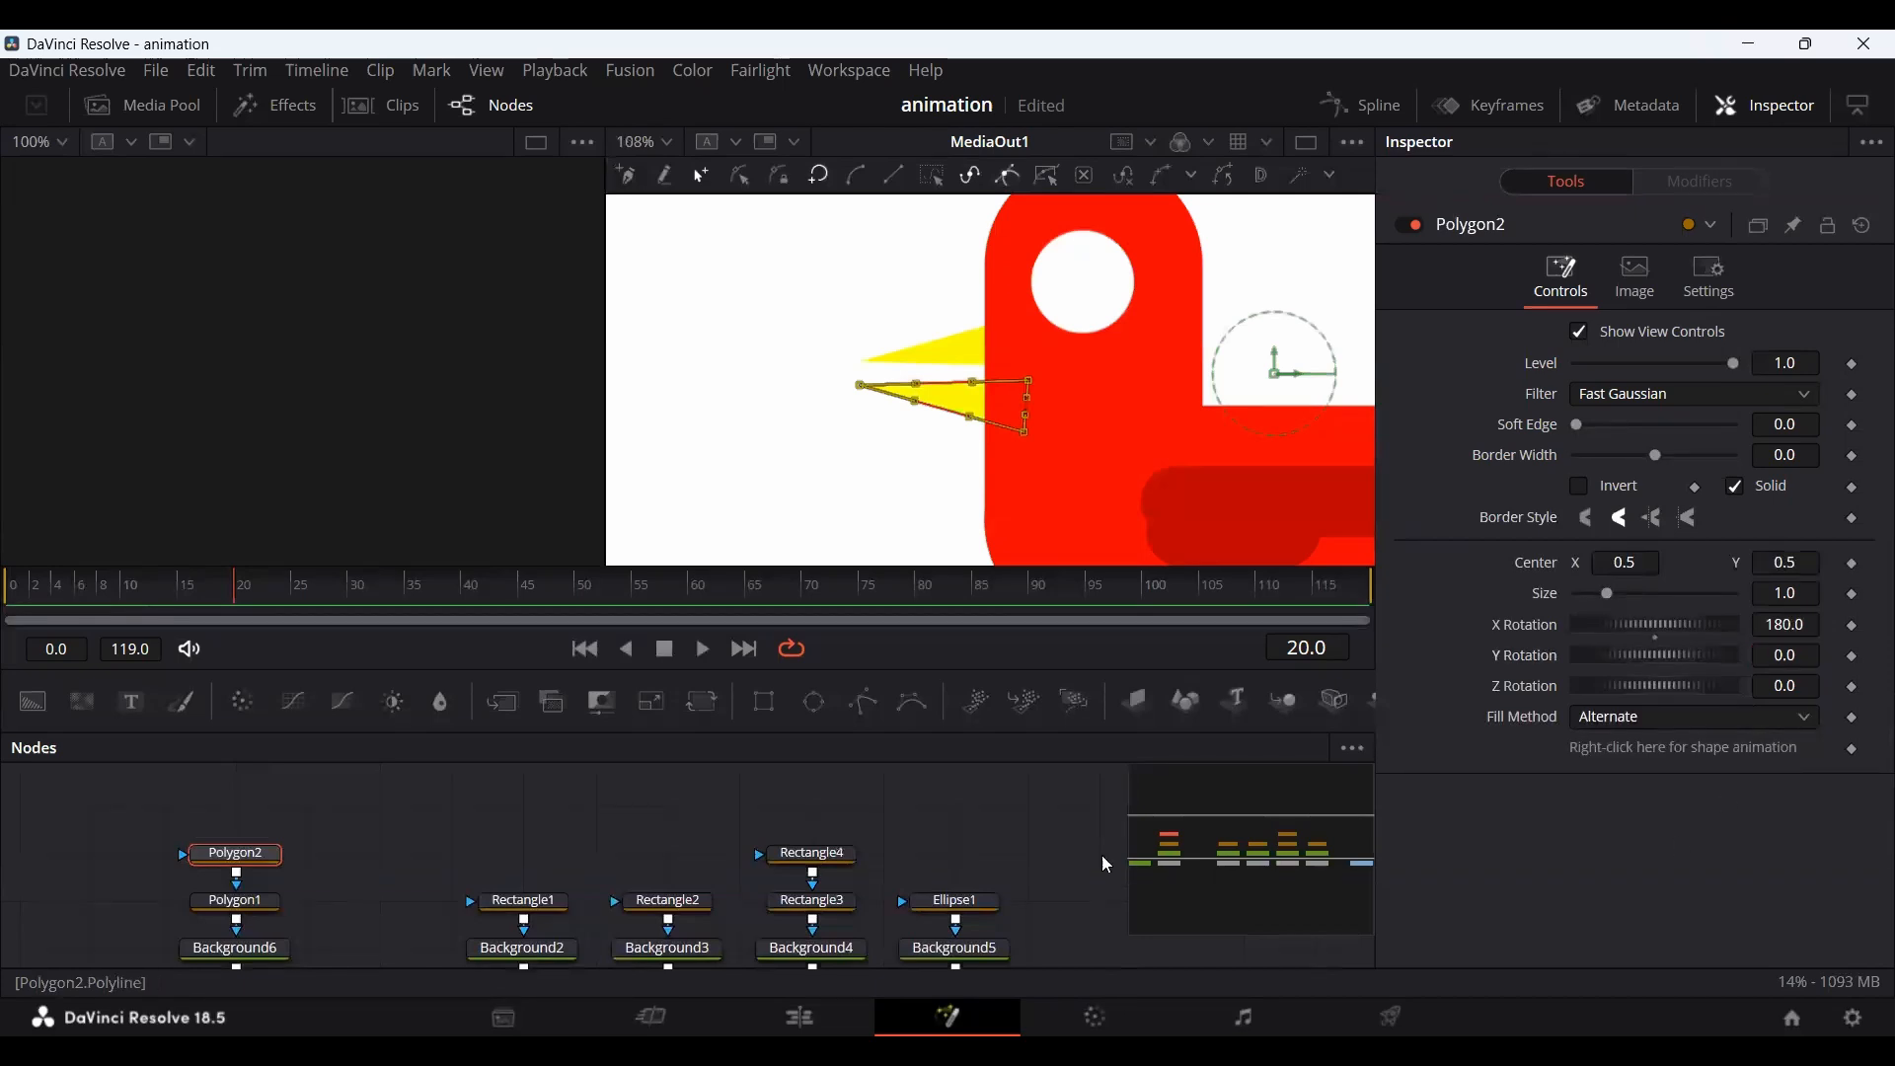
{"action": "left_click", "coordinate": [526, 849]}
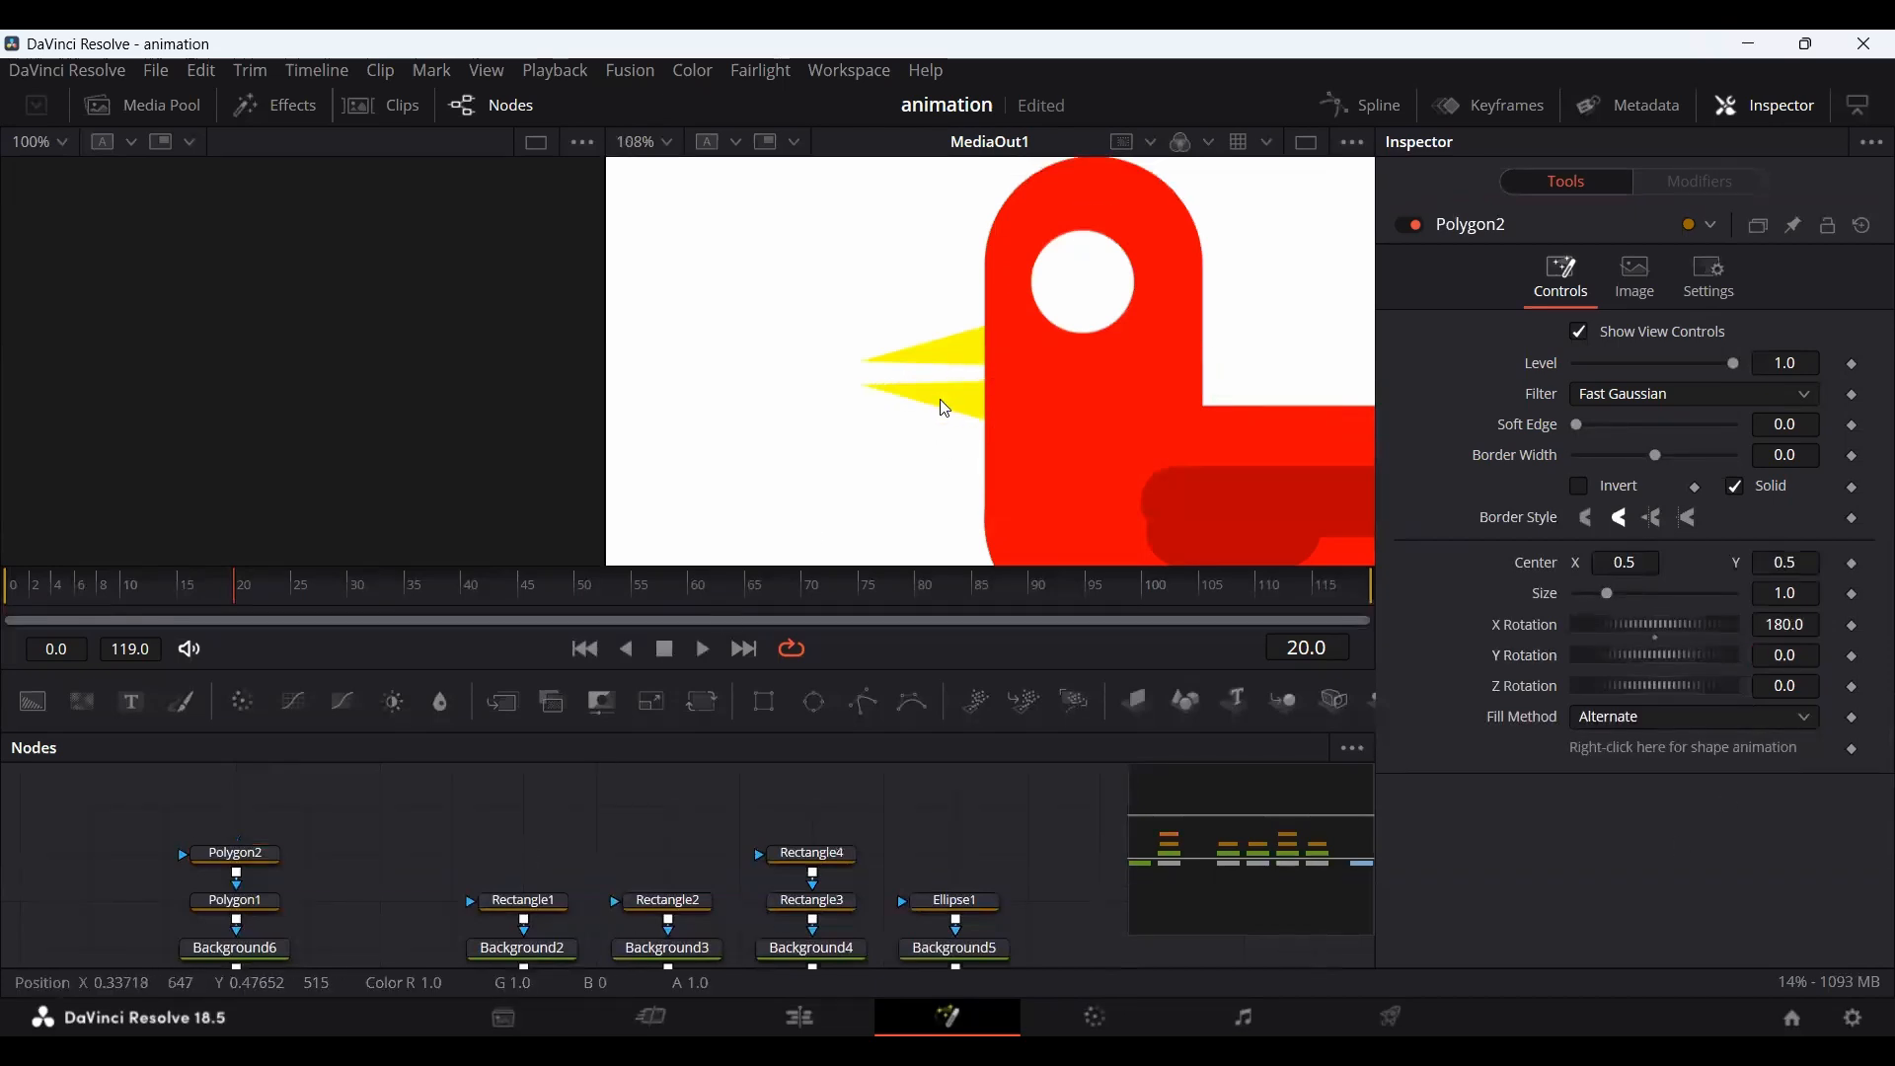
{"action": "scroll", "coordinate": [449, 780], "scroll_direction": "down", "scroll_amount": 1}
{"action": "scroll", "coordinate": [908, 307], "scroll_direction": "down", "scroll_amount": 1}
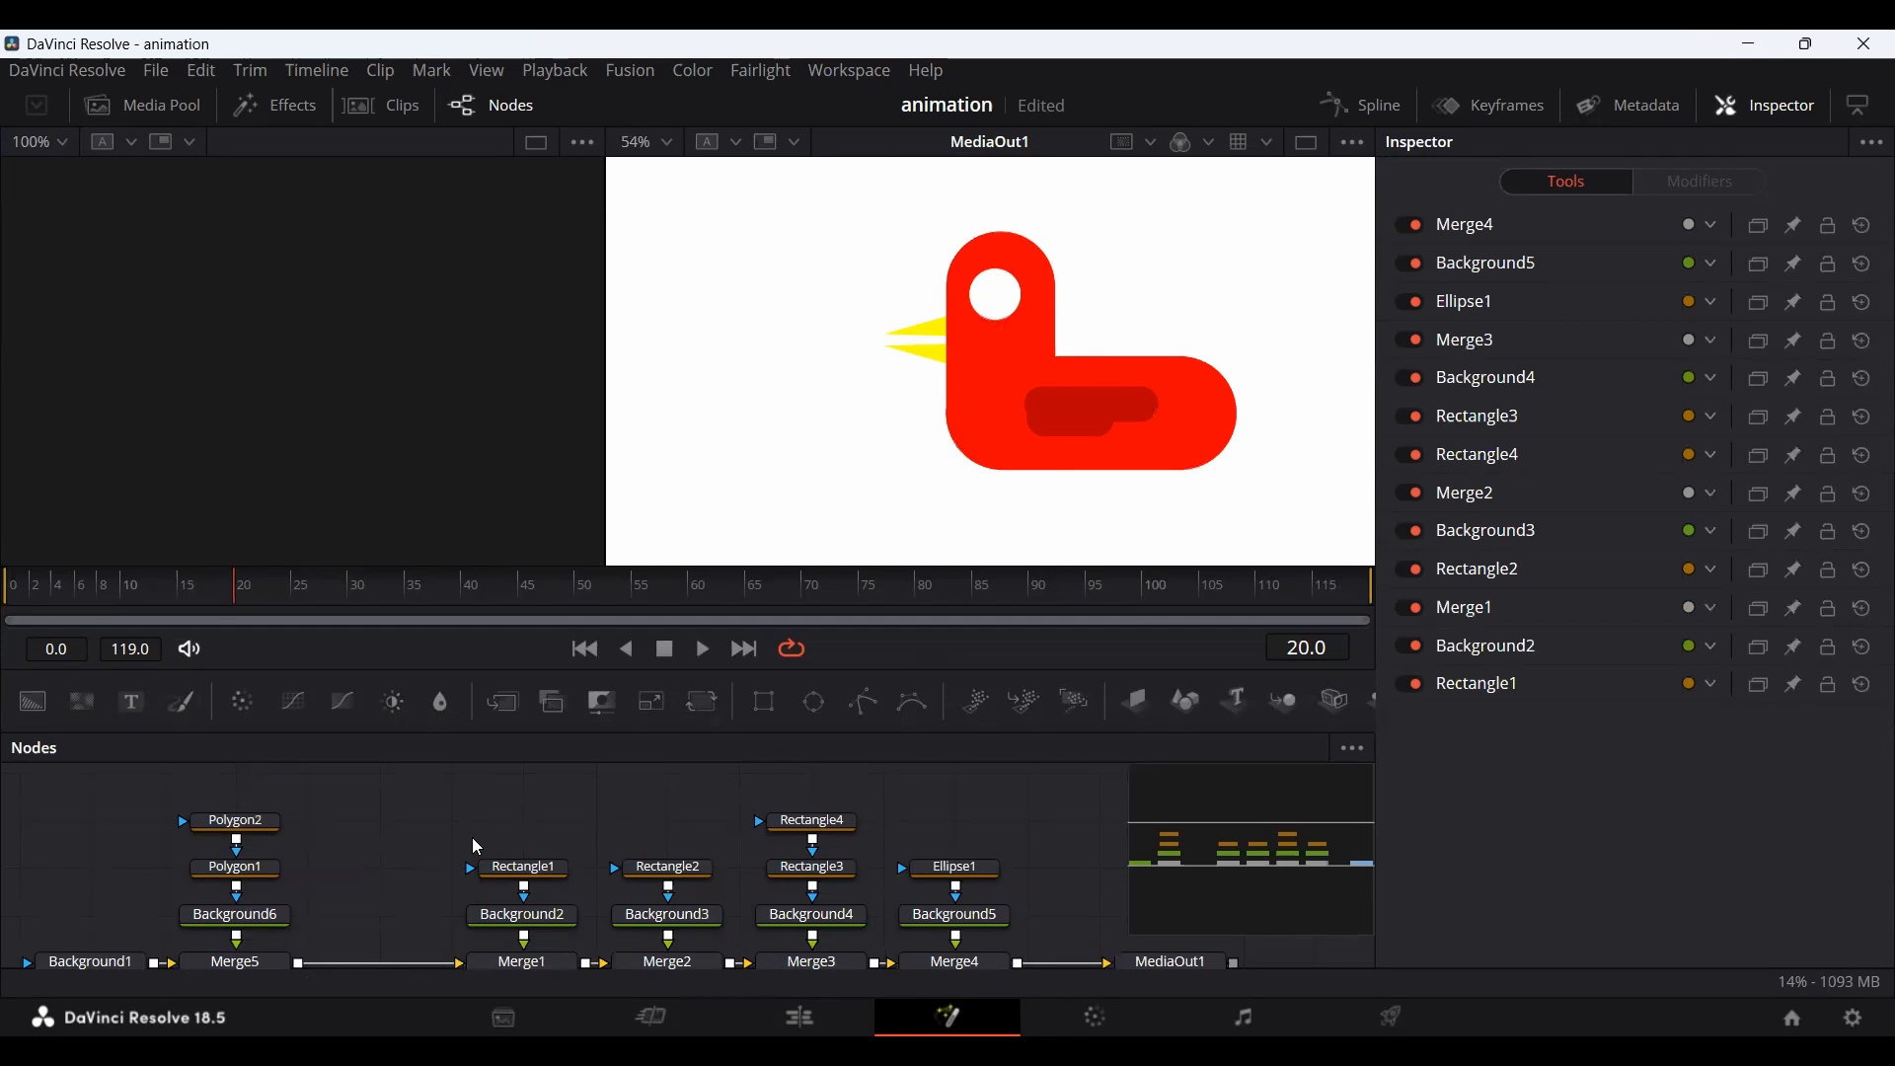
Move the Merge1 to Merge4 branches together farther from Merge5 to make room for another branch.
{"action": "left_click_drag", "start_coordinate": [409, 788], "coordinate": [1096, 976]}
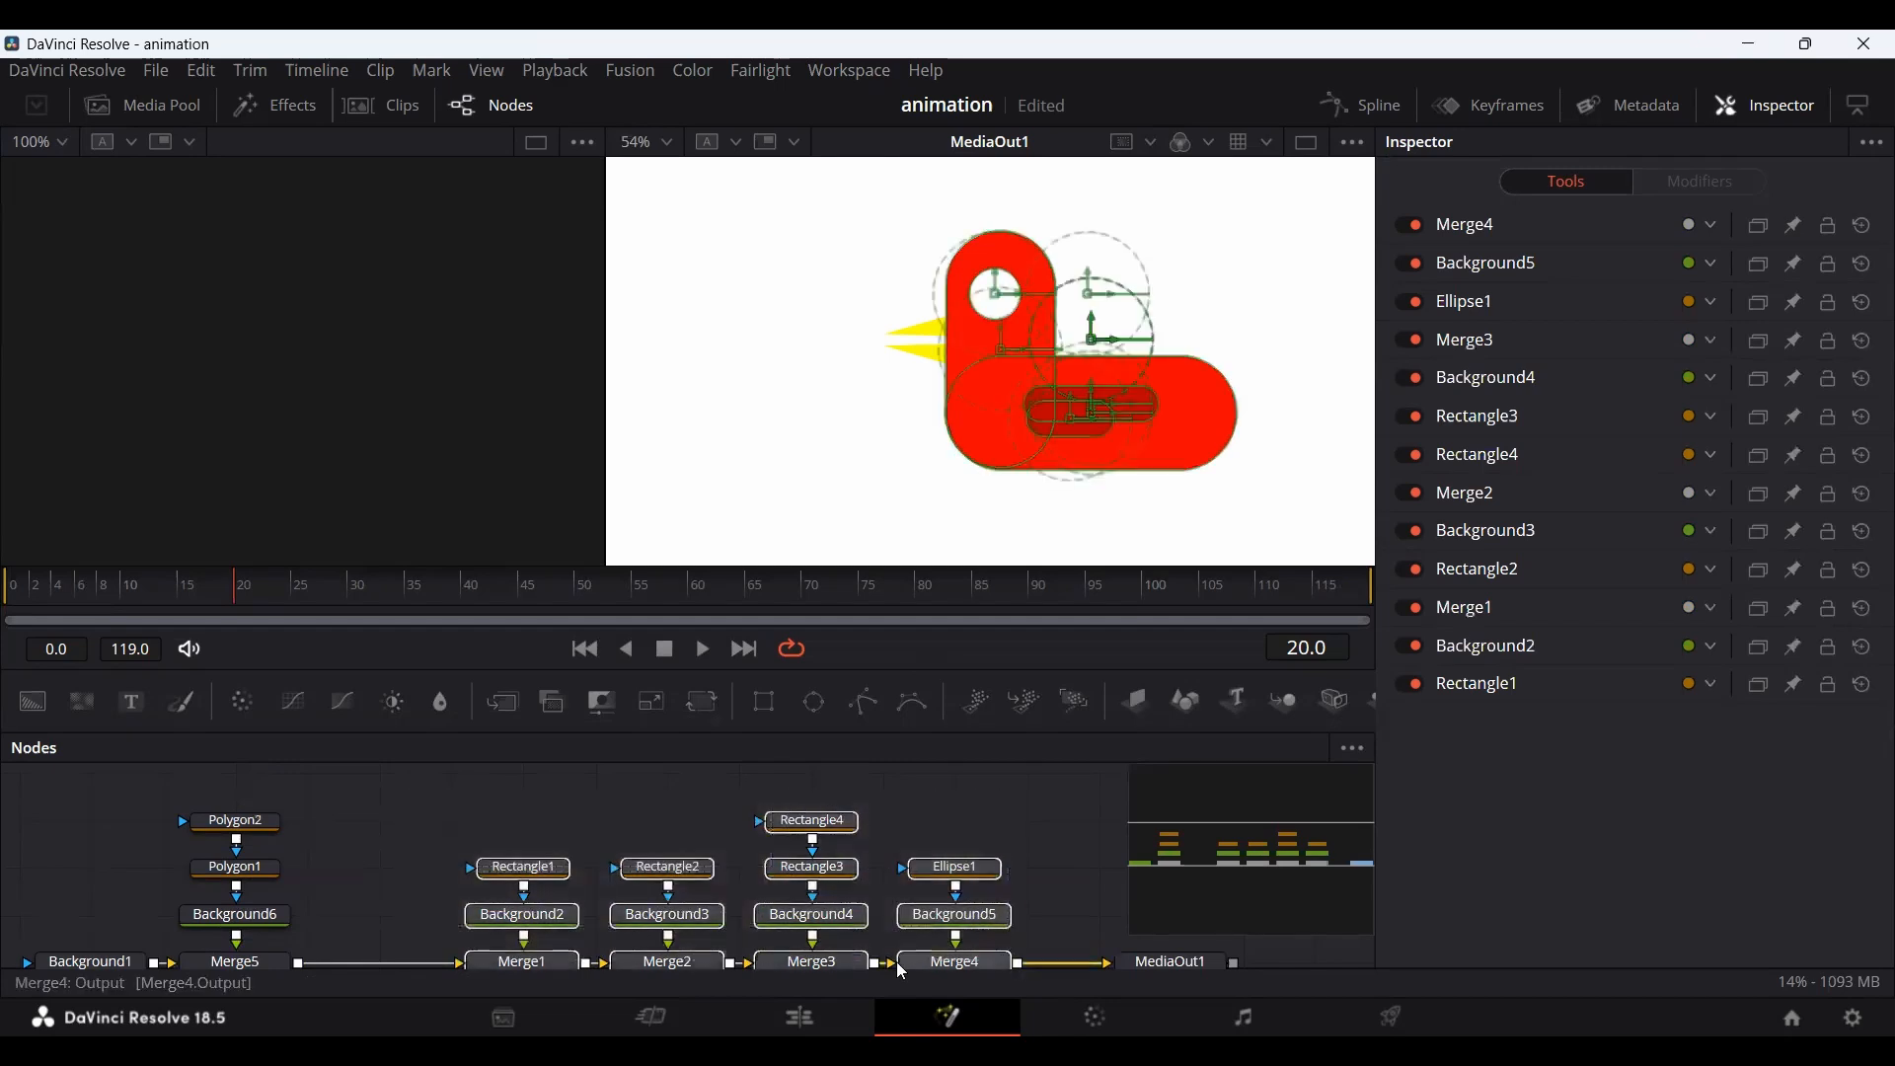
{"action": "left_click_drag", "start_coordinate": [538, 963], "coordinate": [596, 964]}
{"action": "left_click", "coordinate": [399, 817]}
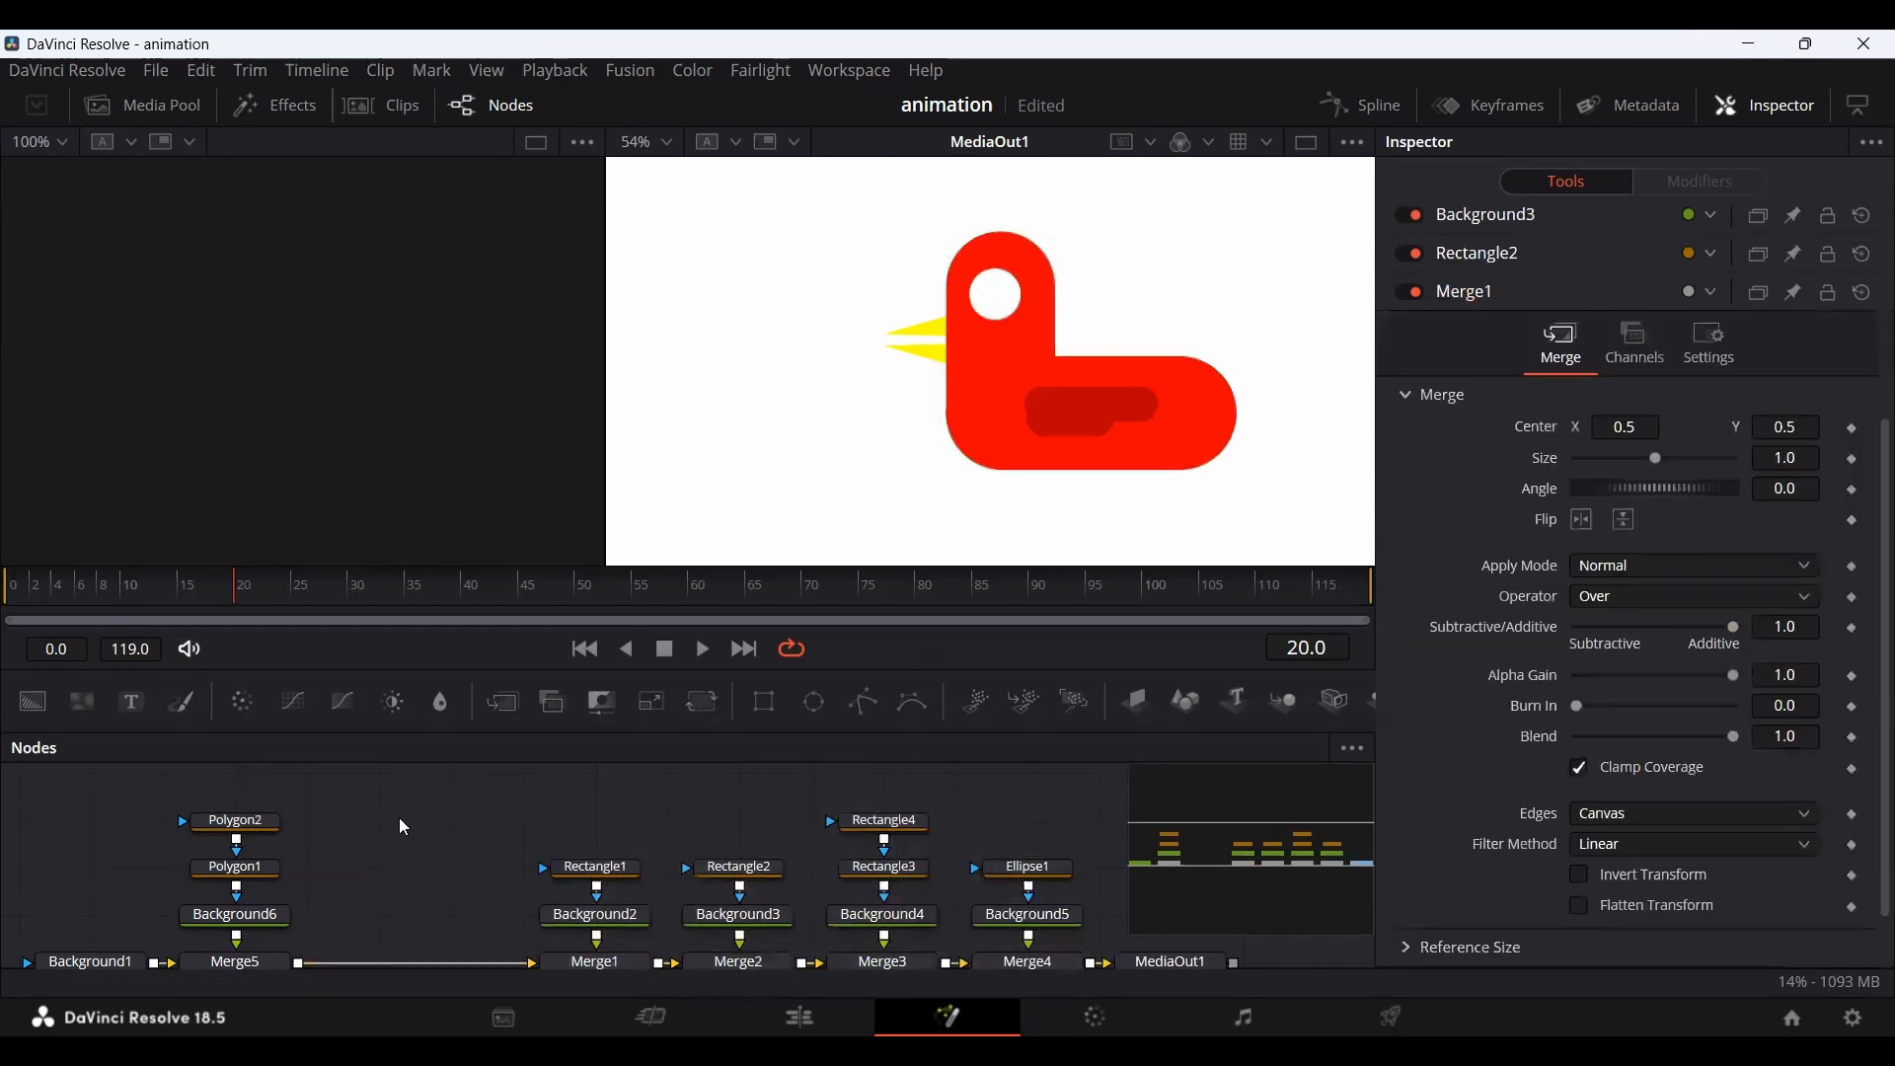
Add a Background7 node beside Background6 and color it orange with Red 1.0 and Green 0.63.
{"action": "left_click_drag", "start_coordinate": [41, 705], "coordinate": [371, 908]}
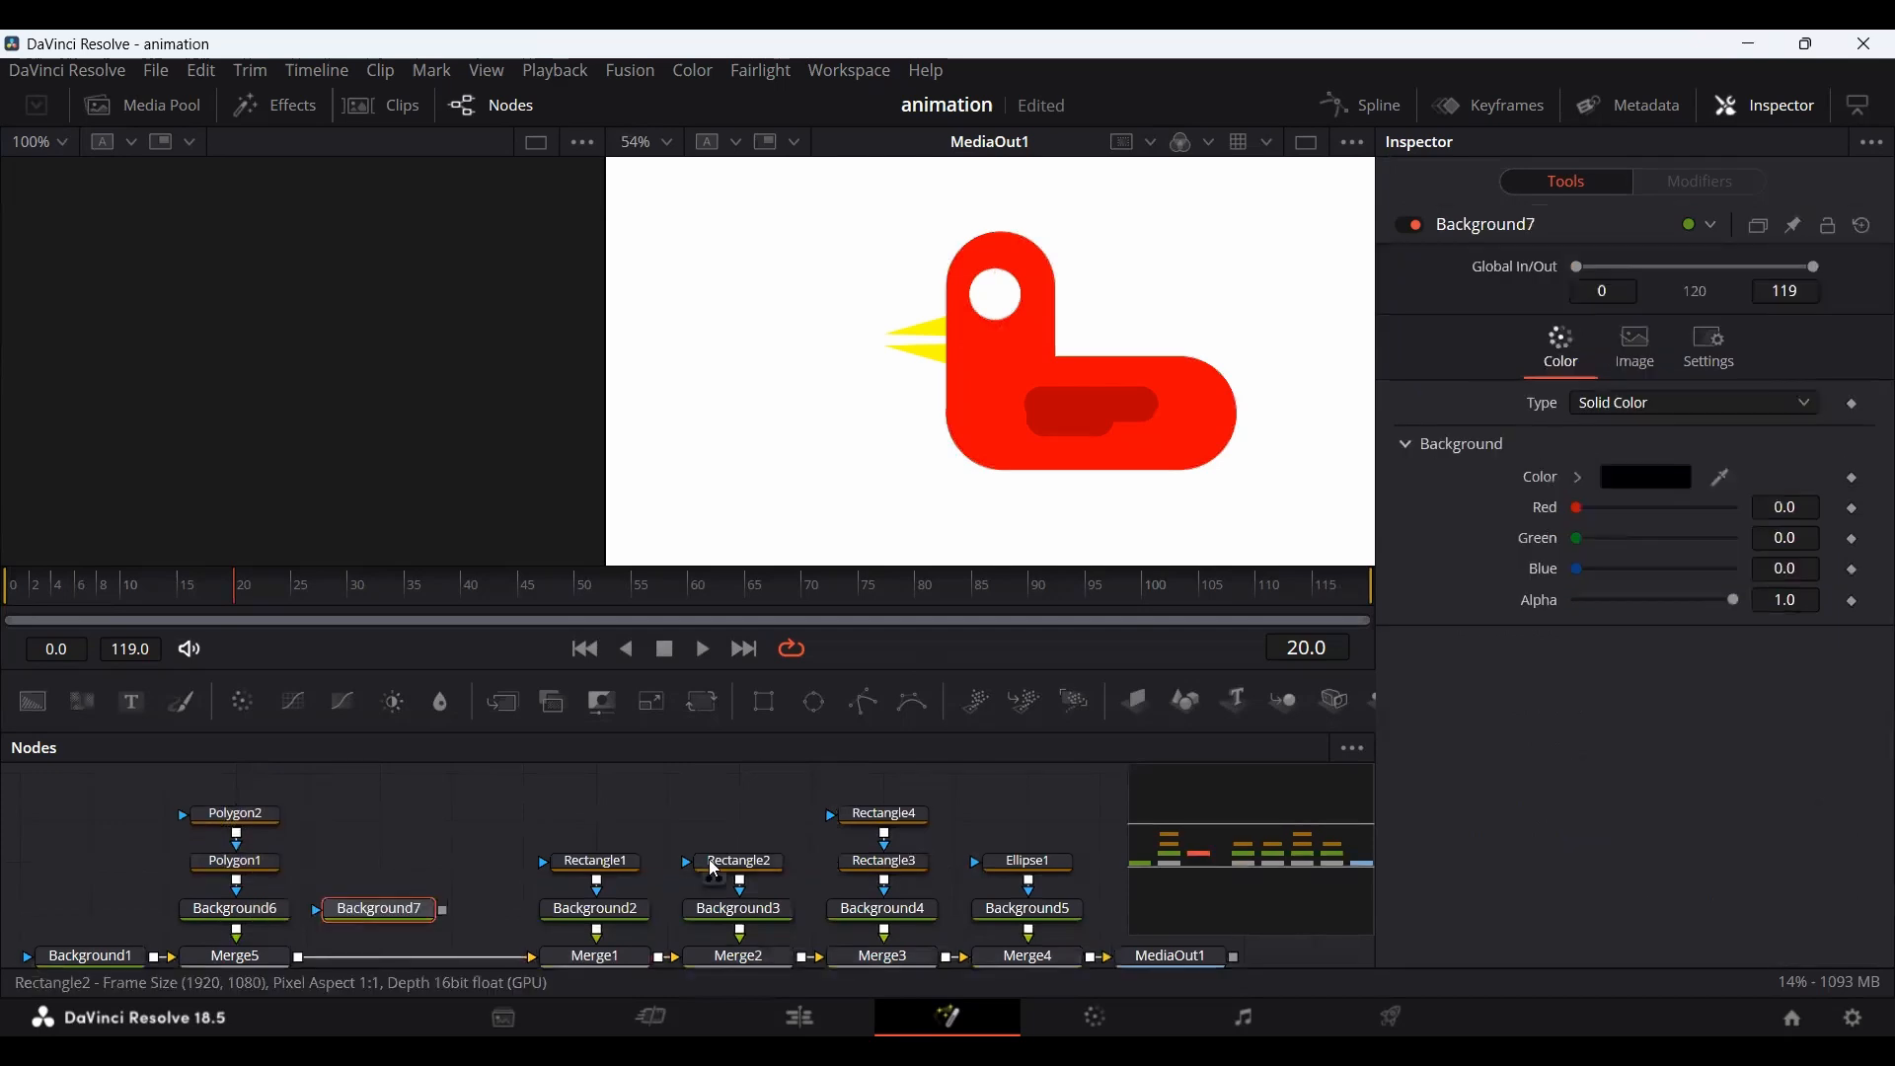
{"action": "left_click_drag", "start_coordinate": [1577, 508], "coordinate": [1820, 506]}
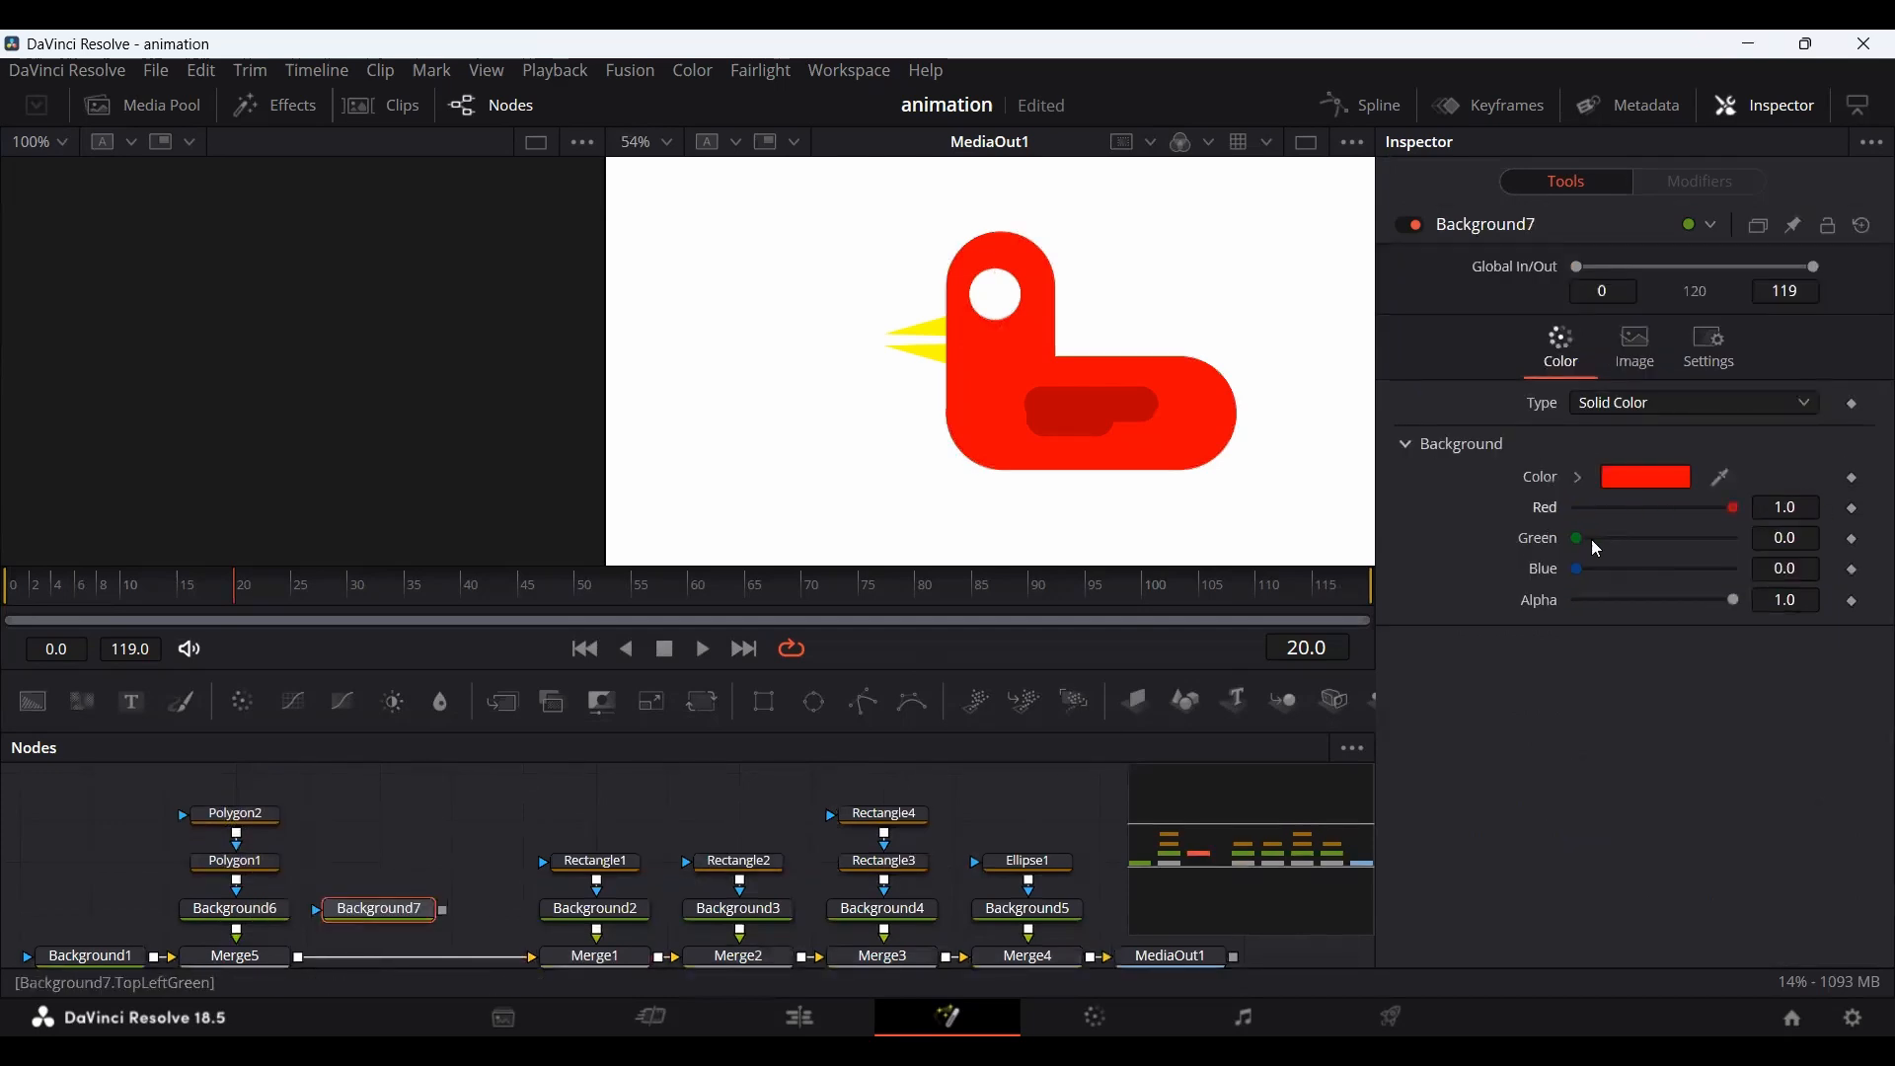
{"action": "left_click_drag", "start_coordinate": [1582, 541], "coordinate": [1676, 557]}
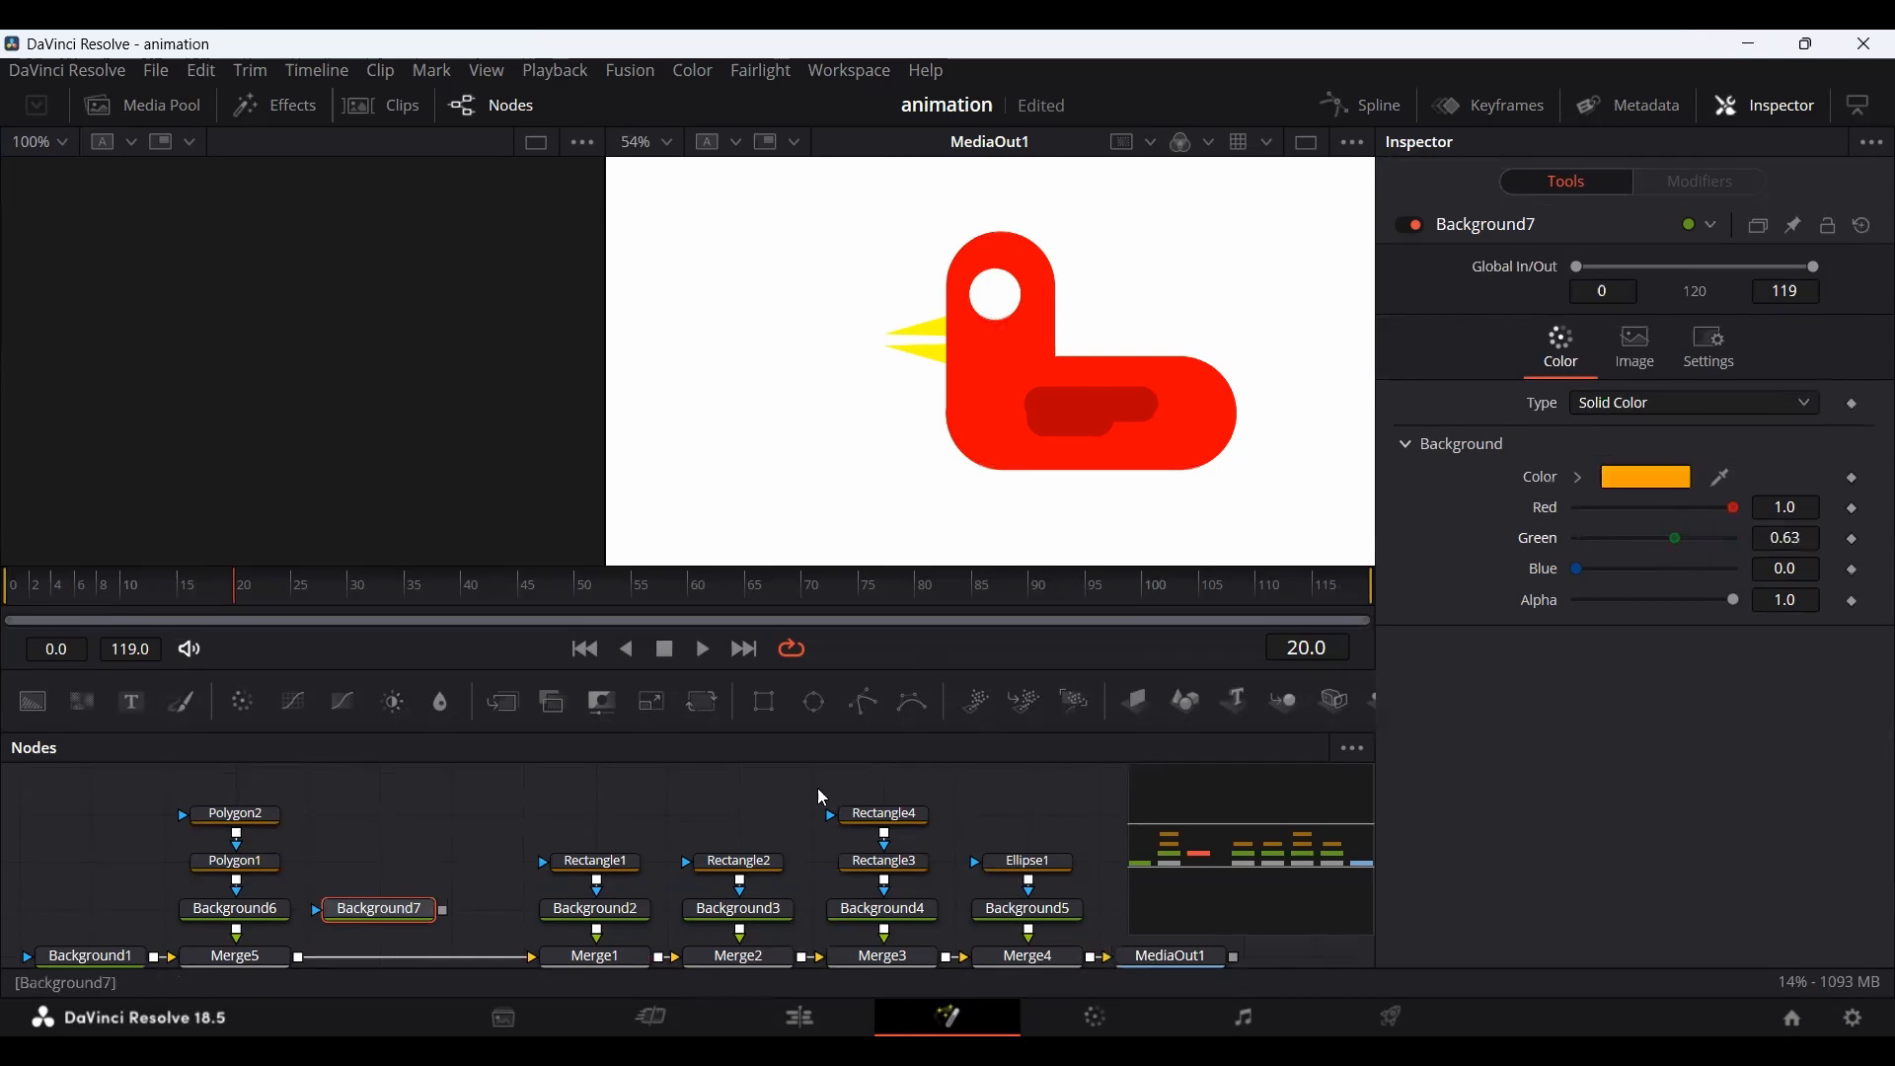
Add a Rectangle5 mask above Background7, size it about 0.039 wide by 0.236 high, and move it below the wing's front end.
{"action": "left_click_drag", "start_coordinate": [766, 703], "coordinate": [319, 893]}
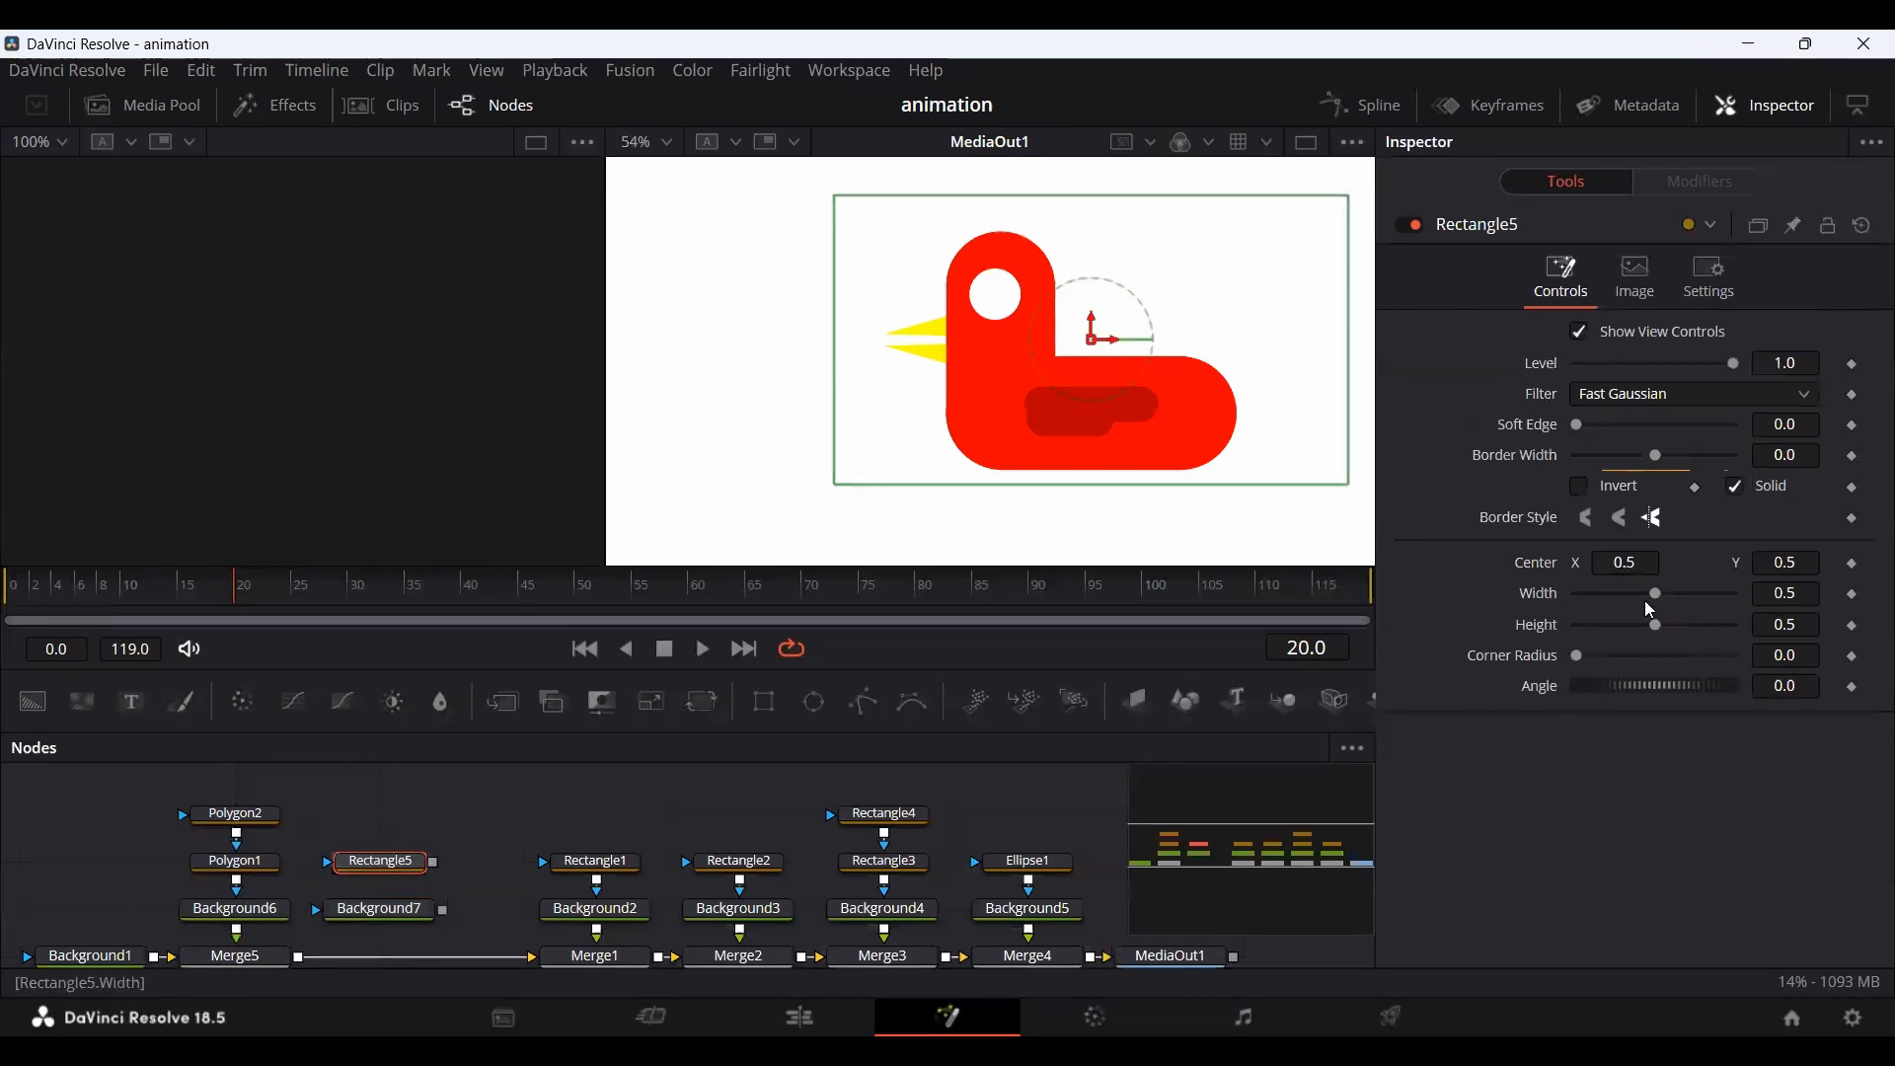
{"action": "mouse_move", "coordinate": [1644, 605]}
{"action": "left_mouse_down"}
{"action": "mouse_move", "coordinate": [1579, 611]}
{"action": "mouse_move", "coordinate": [1617, 626]}
{"action": "mouse_move", "coordinate": [1592, 633]}
{"action": "mouse_move", "coordinate": [1617, 627]}
{"action": "left_mouse_up"}
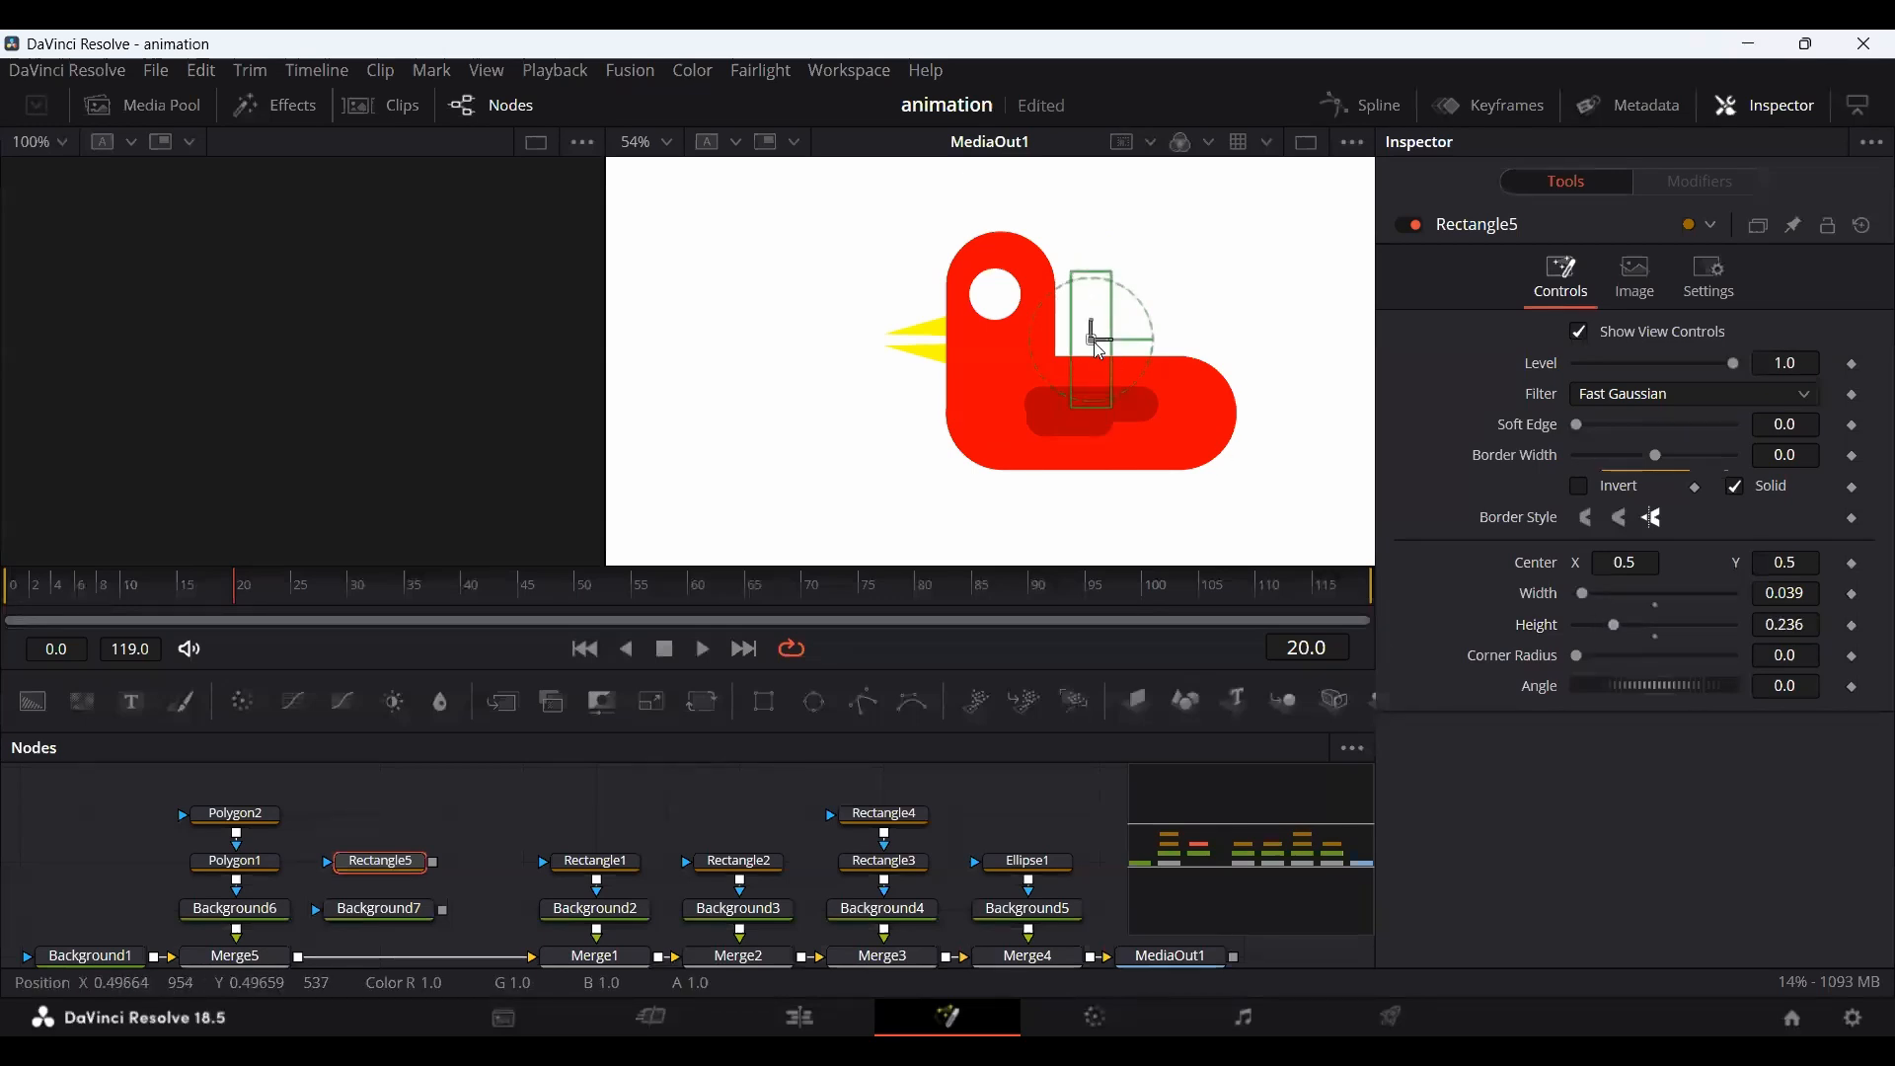
{"action": "left_click_drag", "start_coordinate": [1100, 350], "coordinate": [1030, 475]}
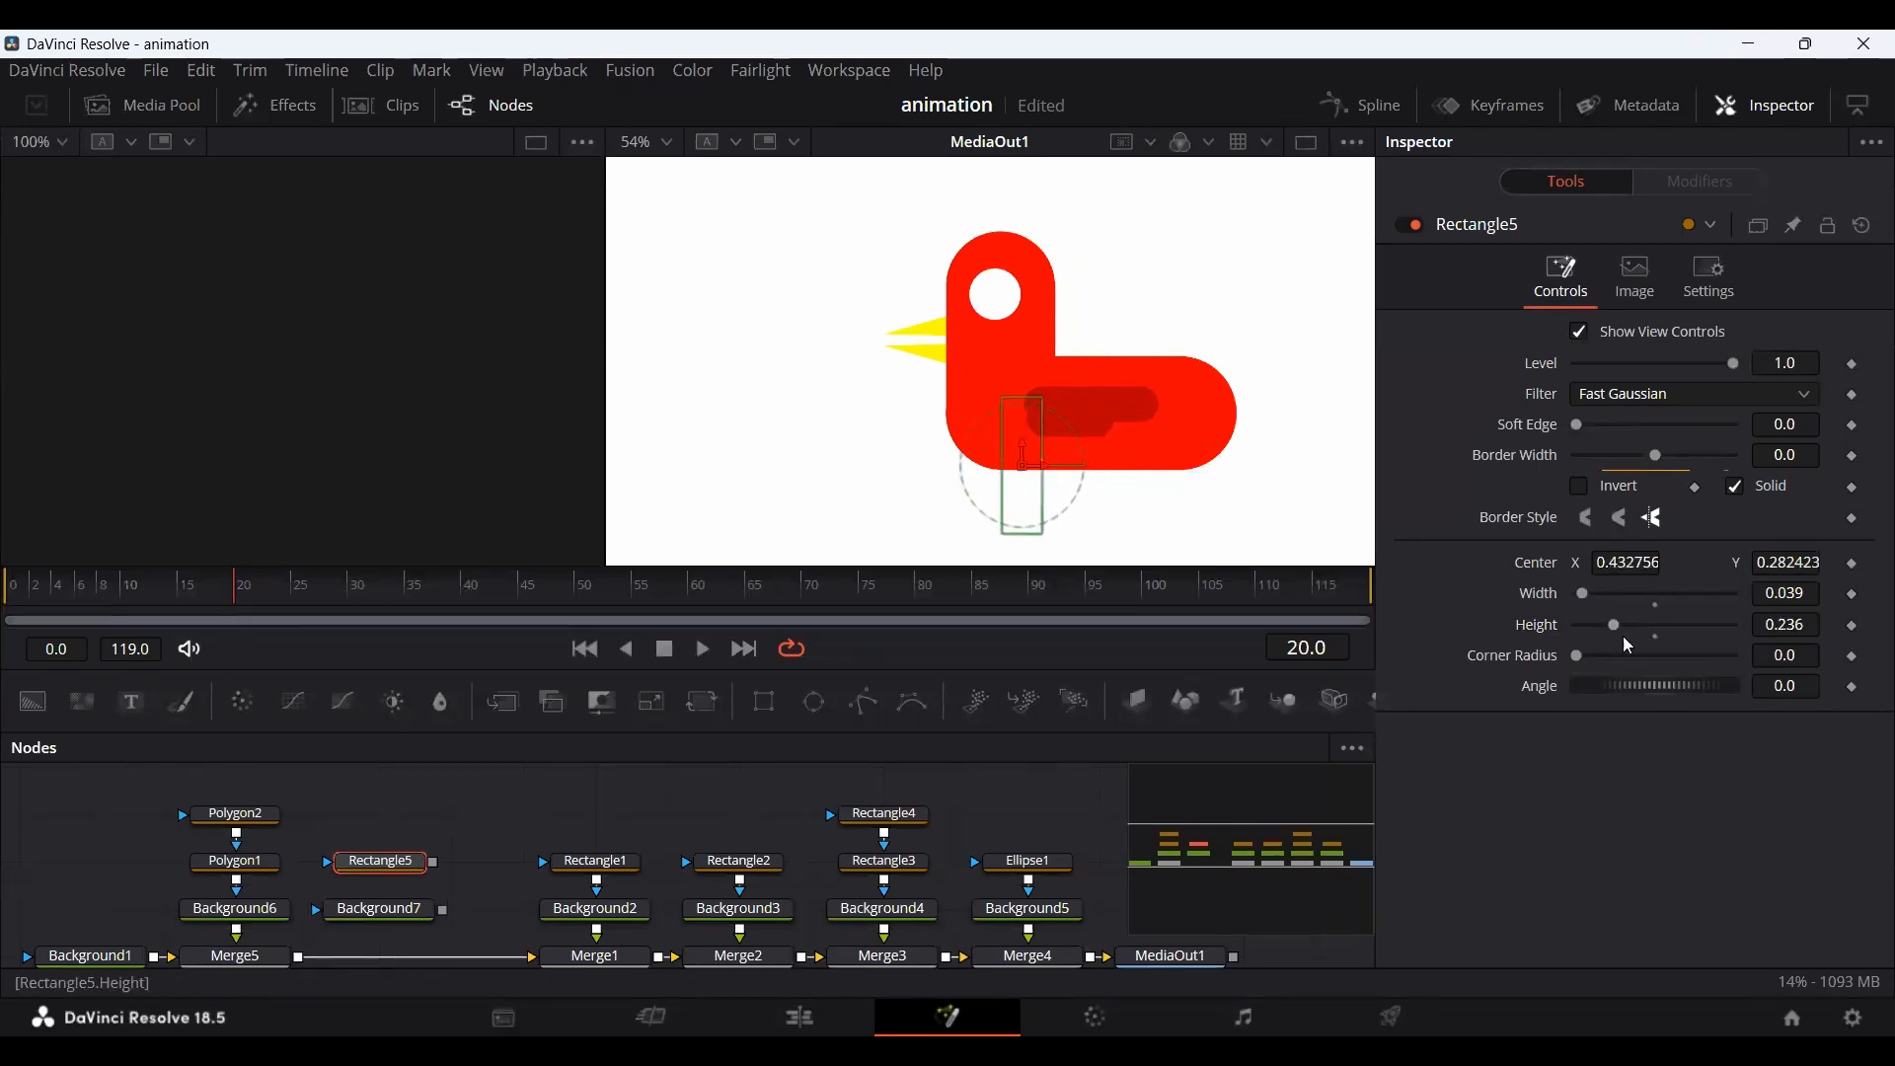
Resize and lower Rectangle5 to a 0.021 by 0.148 leg, and merge the masked Background7 between Merge5 and Merge1.
{"action": "left_click_drag", "start_coordinate": [1794, 594], "coordinate": [1777, 594]}
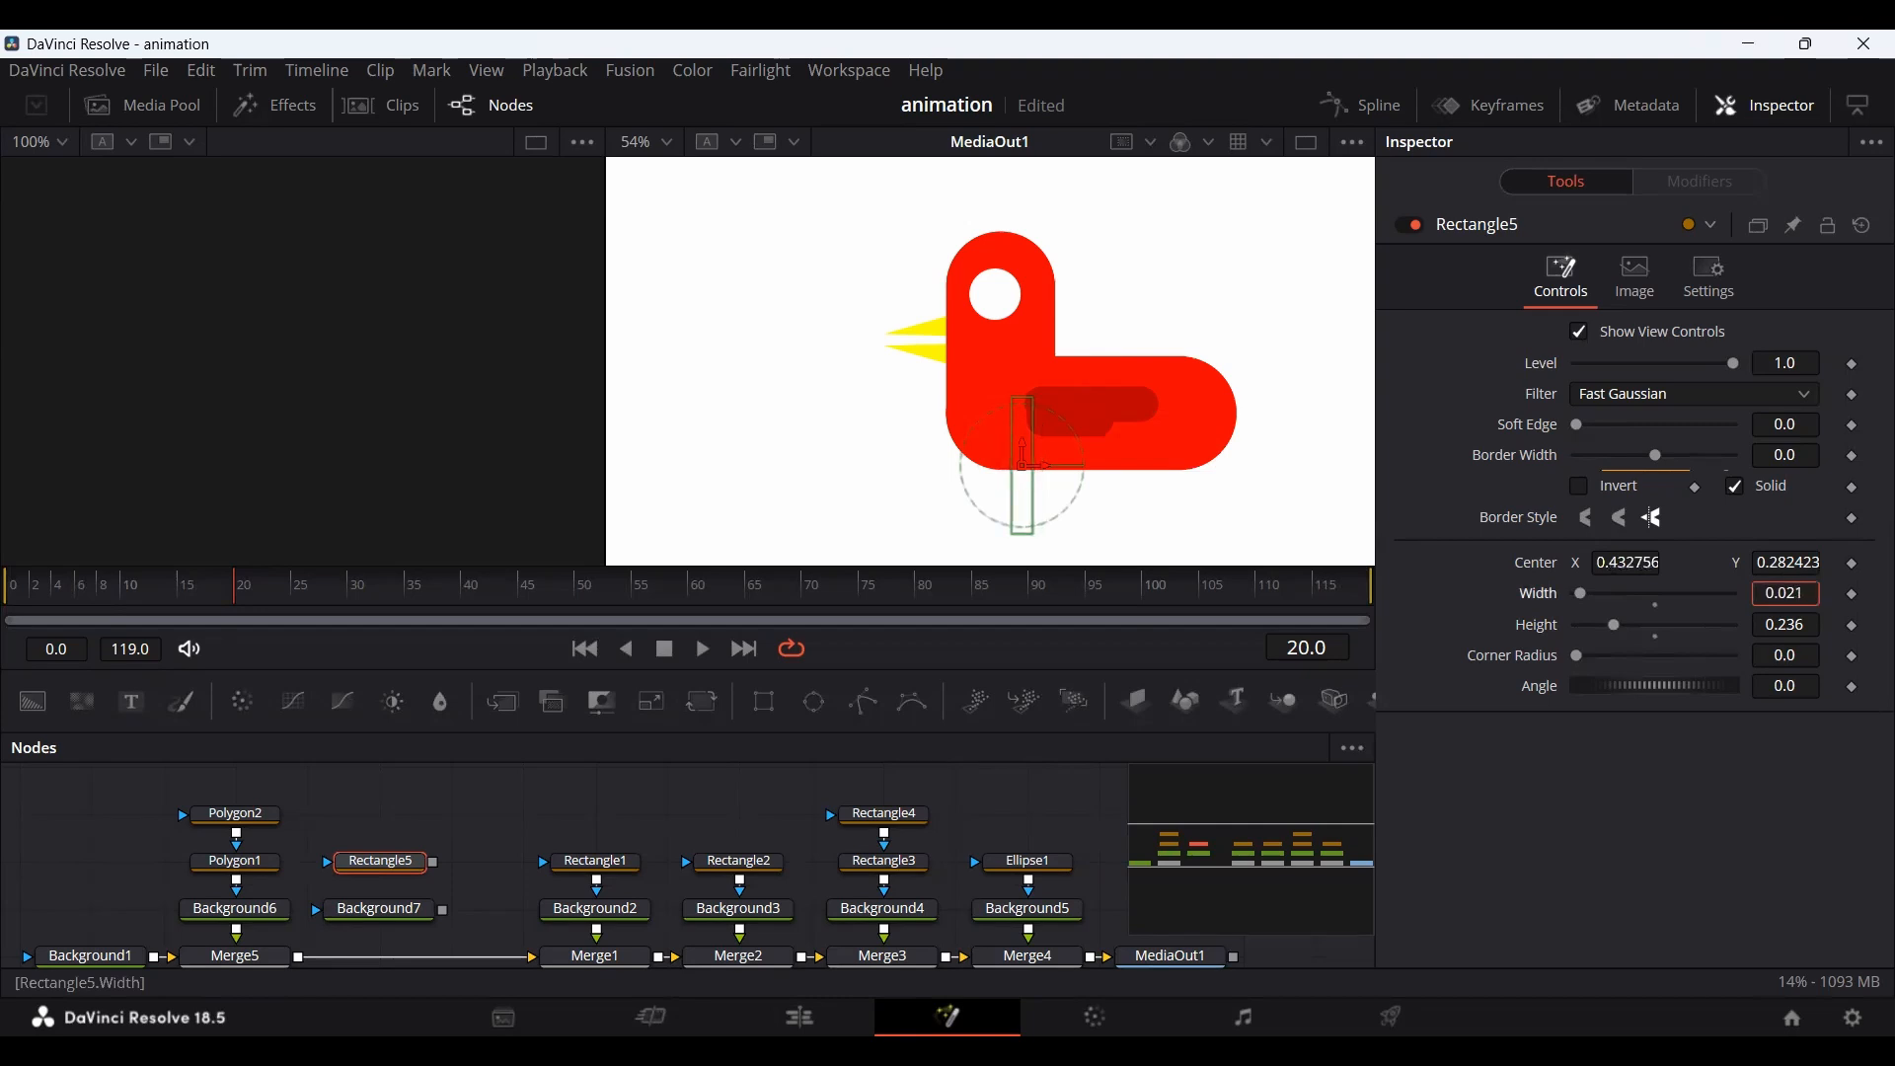
{"action": "left_click_drag", "start_coordinate": [1786, 625], "coordinate": [1737, 625]}
{"action": "left_click_drag", "start_coordinate": [1025, 456], "coordinate": [1025, 464]}
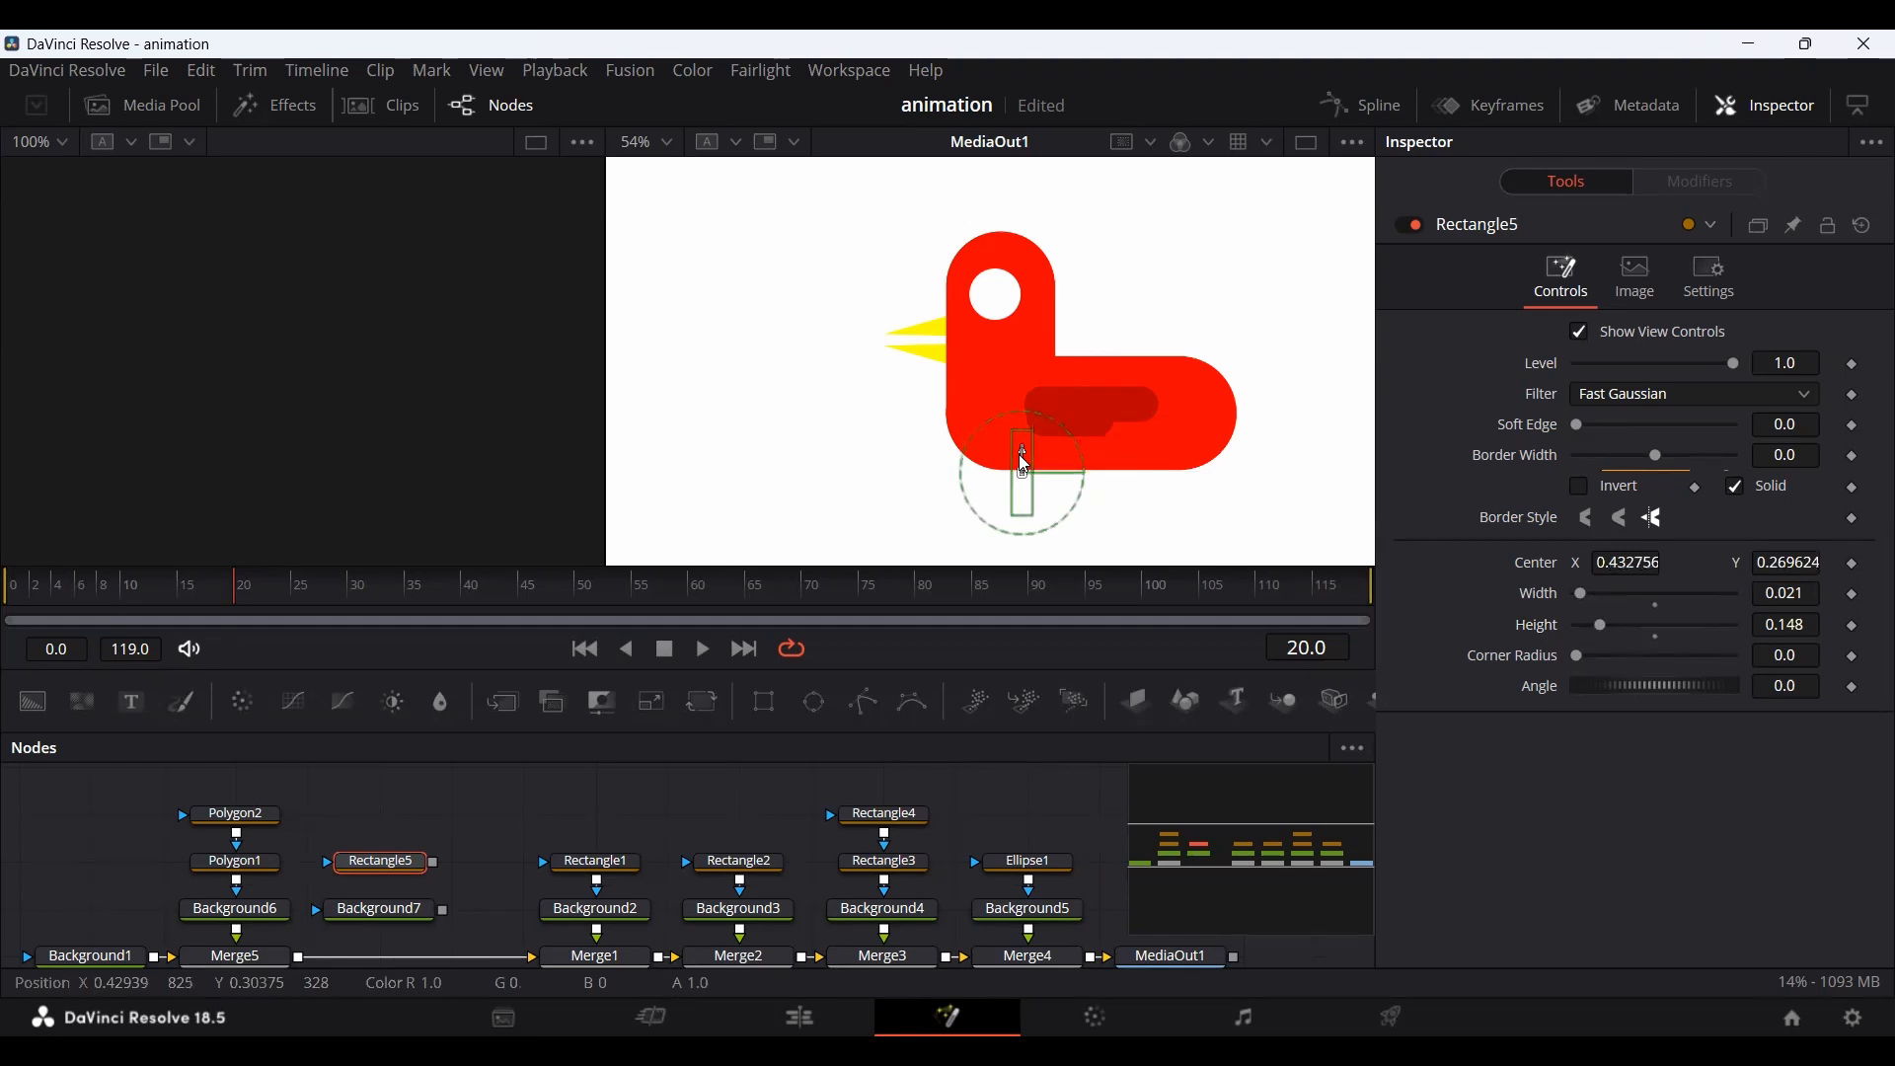
{"action": "left_click_drag", "start_coordinate": [434, 862], "coordinate": [316, 957]}
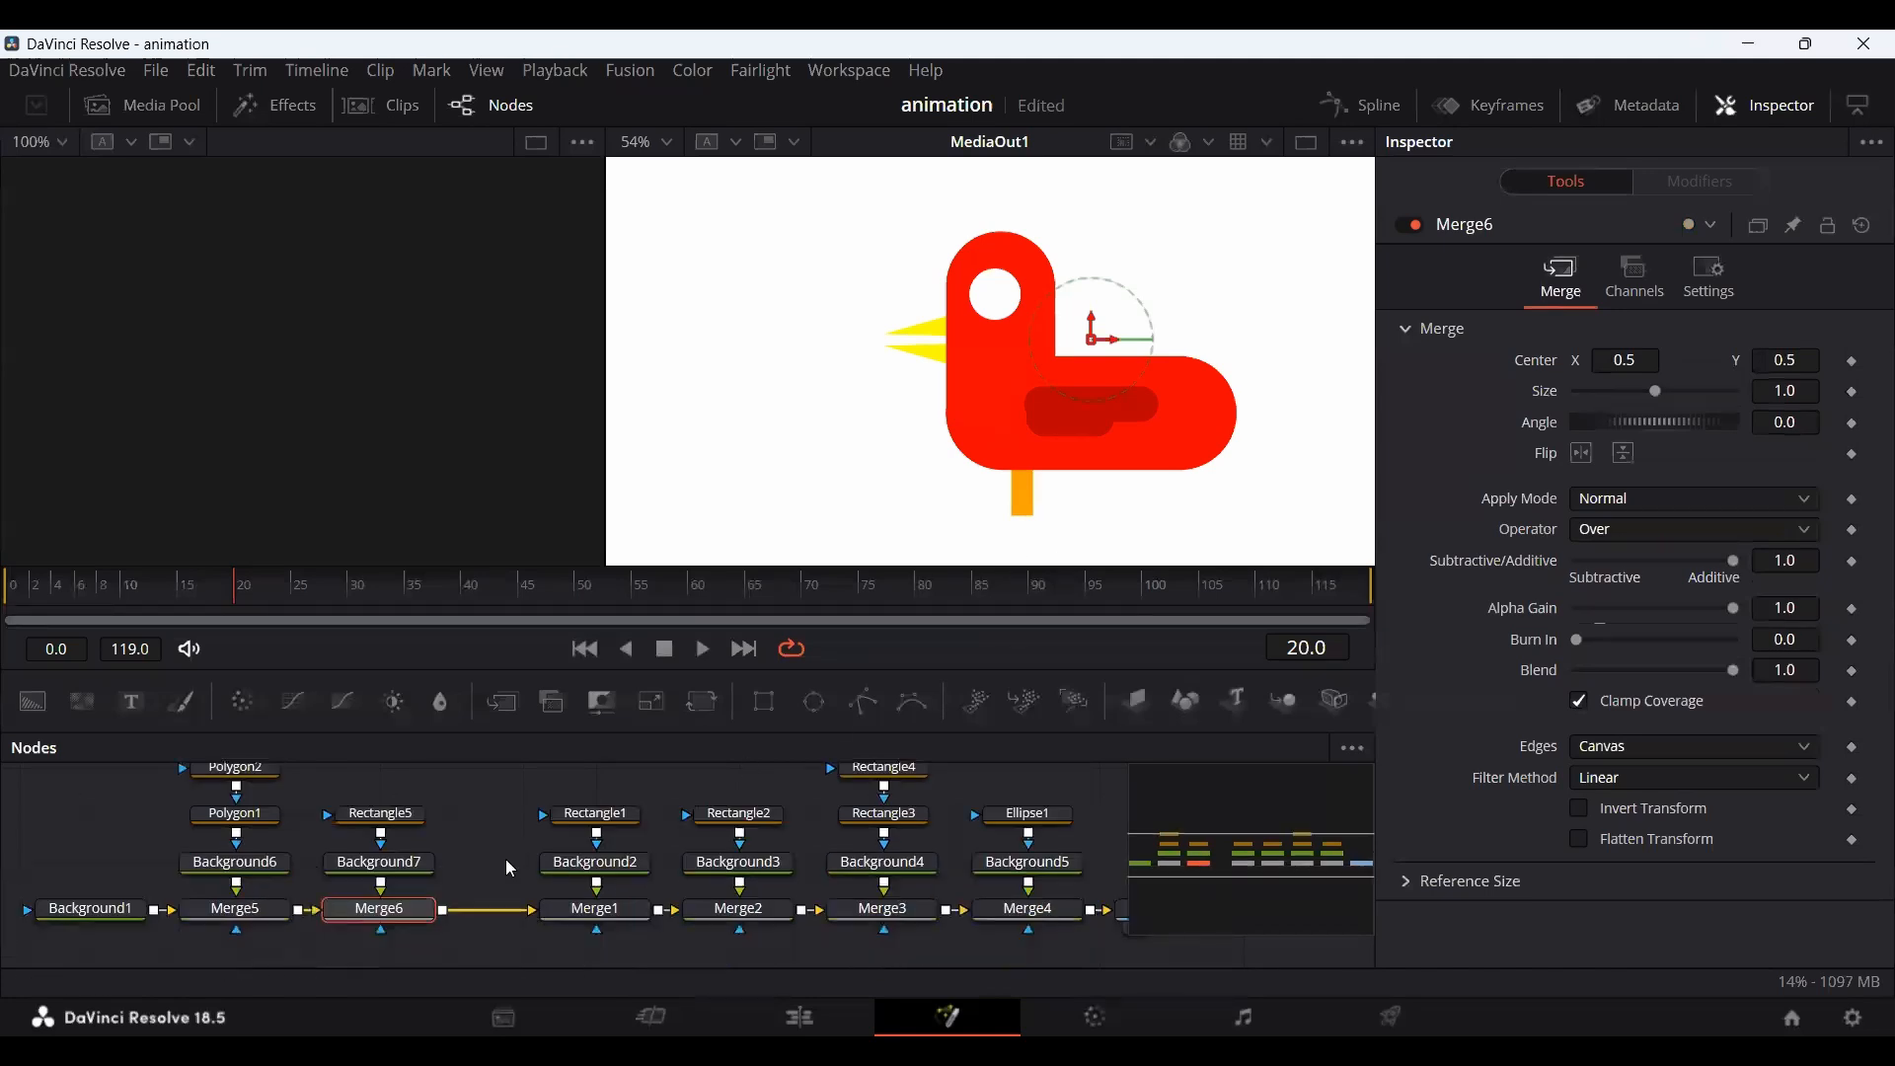
Add a Rectangle6 mask feeding Rectangle5 and paste Rectangle5's settings onto it.
{"action": "left_click_drag", "start_coordinate": [764, 701], "coordinate": [400, 784]}
{"action": "left_click", "coordinate": [395, 863]}
{"action": "right_click", "coordinate": [397, 863]}
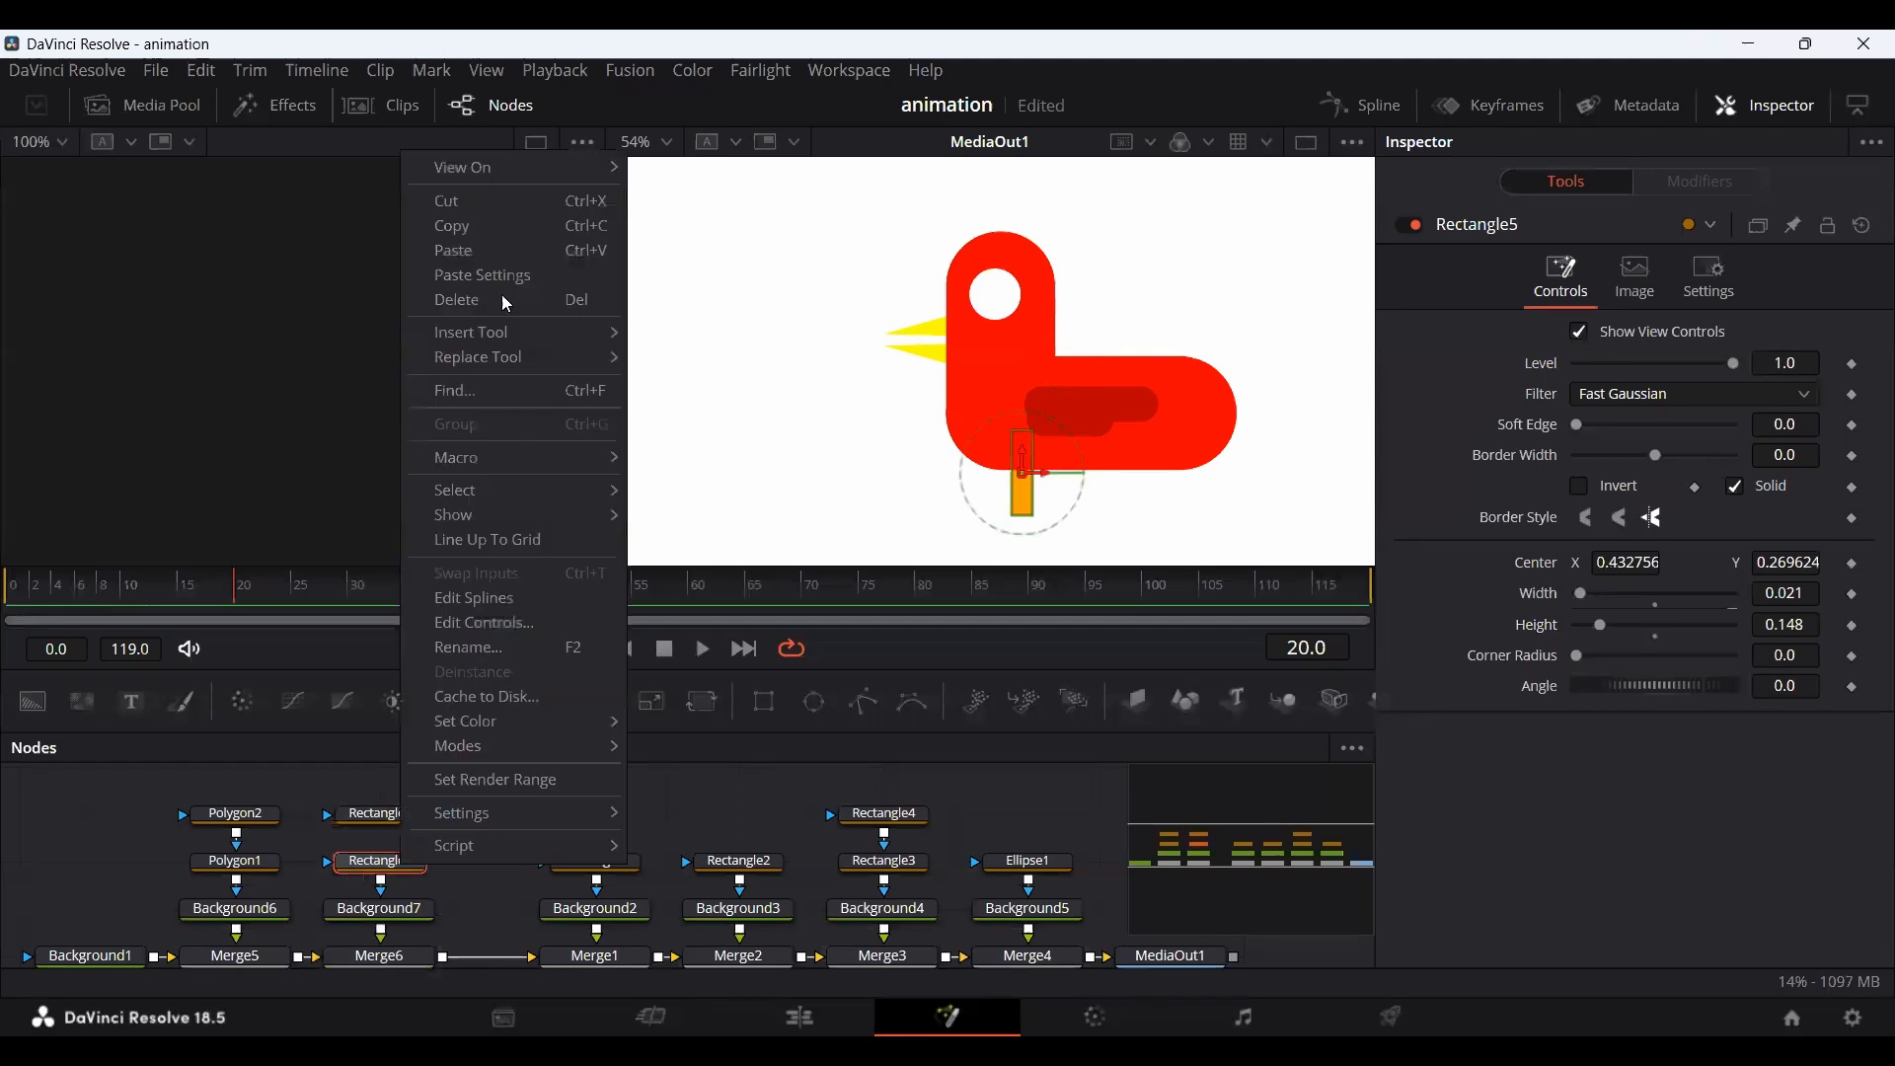
{"action": "right_click", "coordinate": [394, 825]}
{"action": "left_click", "coordinate": [471, 226]}
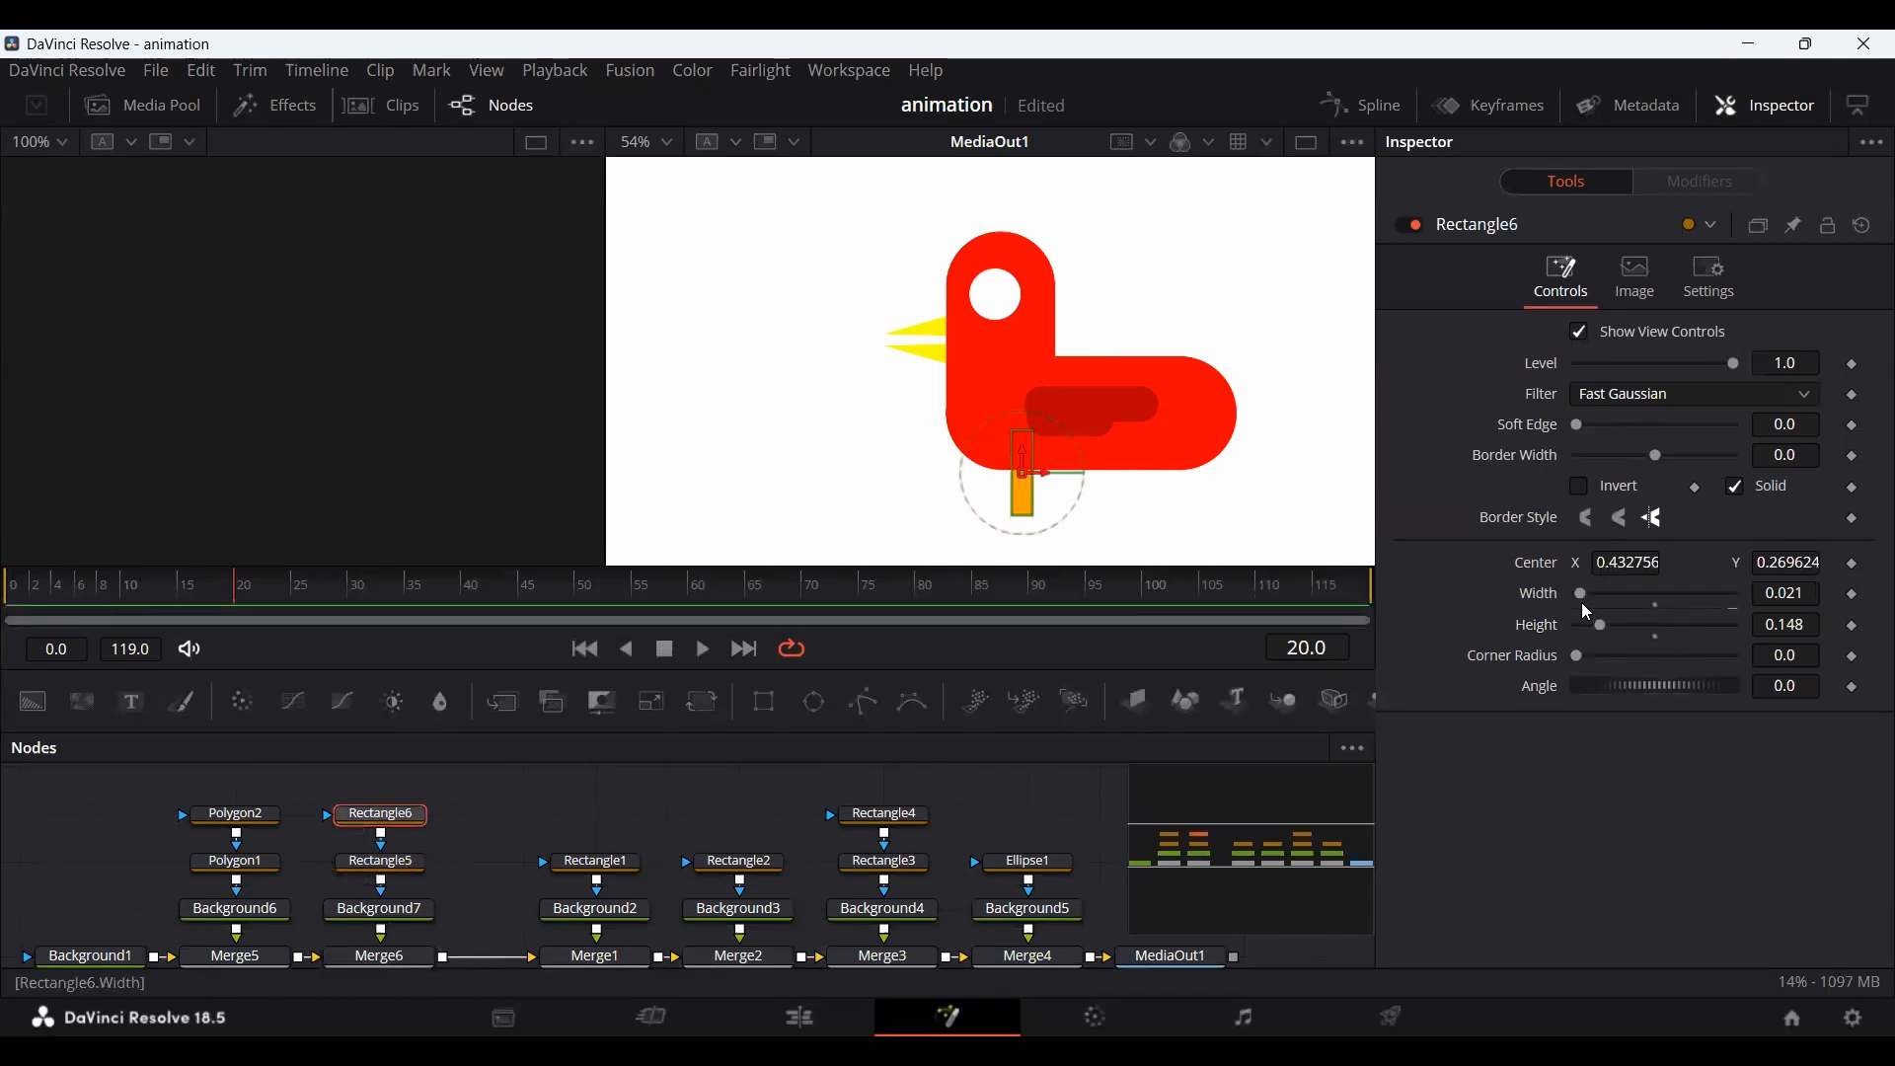
Shape Rectangle6 into a foot 0.079 wide and 0.042 high at the leg's lower end, with Corner Radius 1.0.
{"action": "left_click_drag", "start_coordinate": [1582, 596], "coordinate": [1583, 625]}
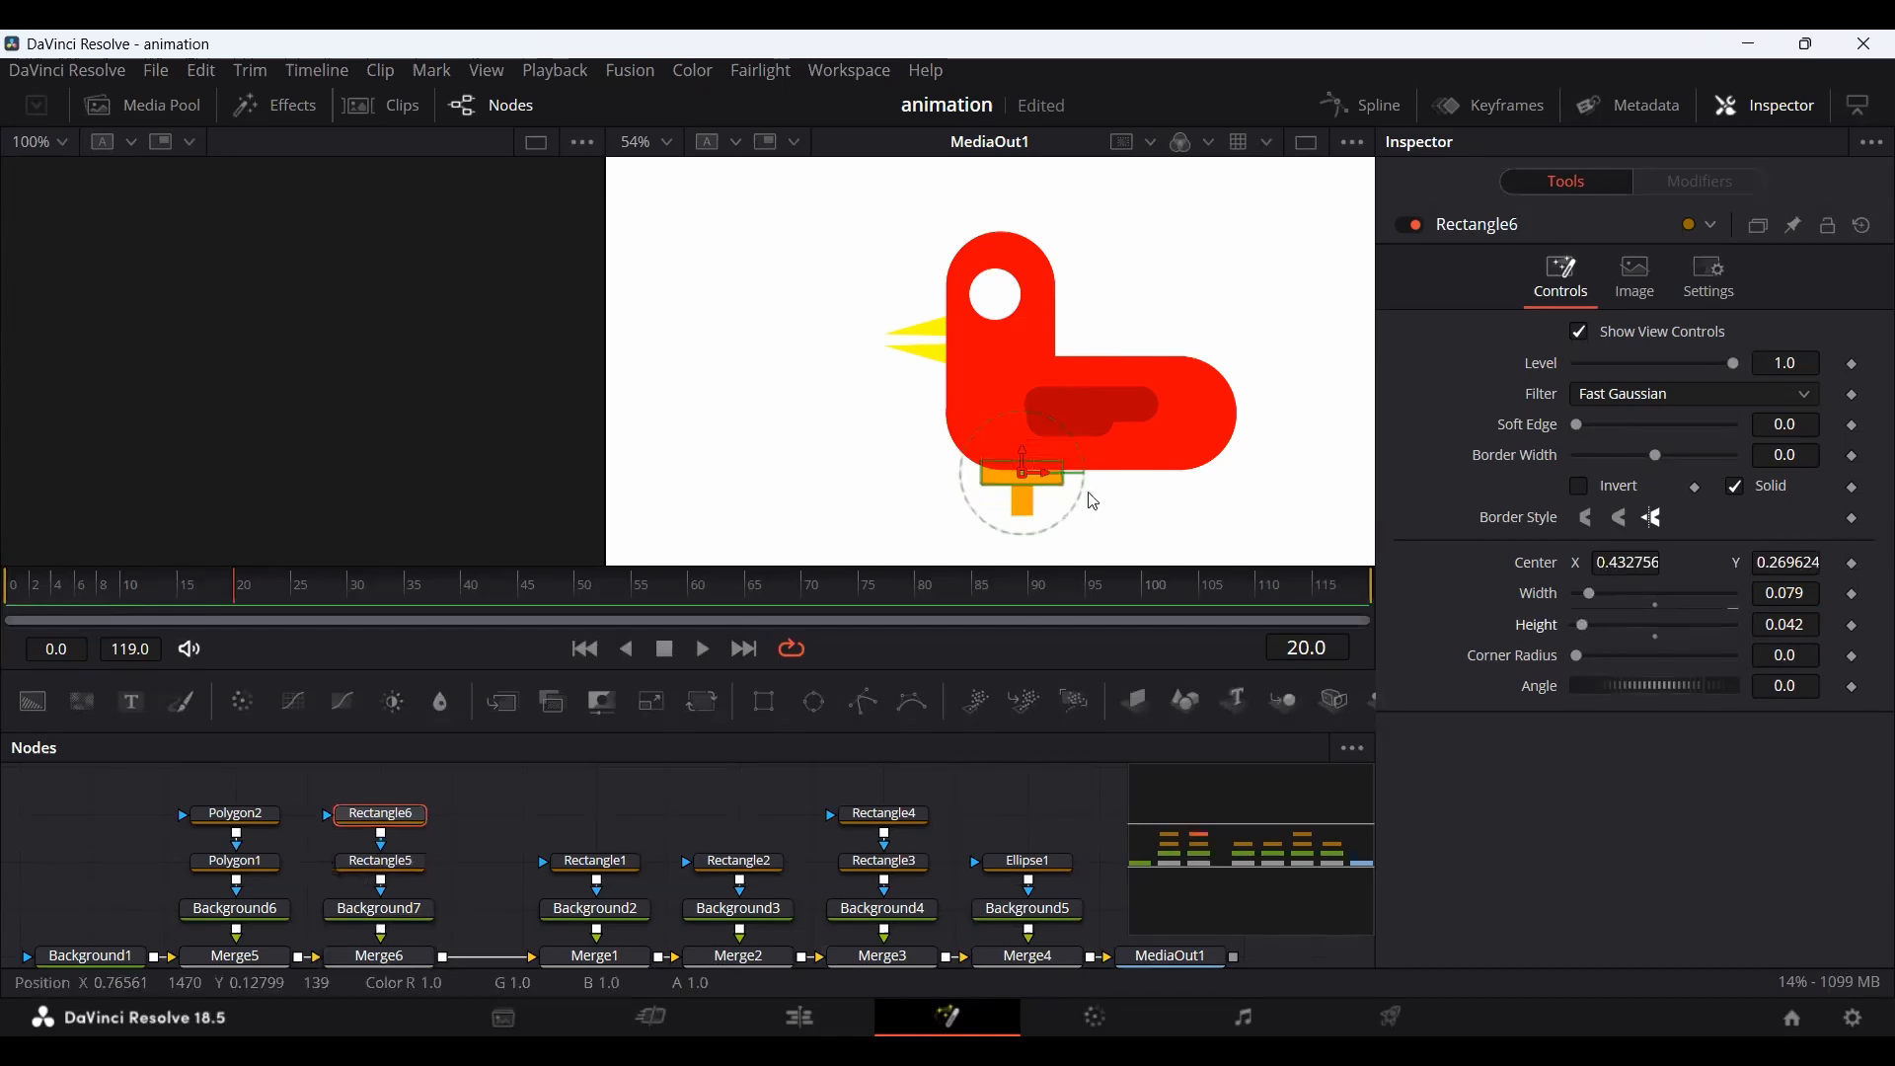
{"action": "left_click_drag", "start_coordinate": [1018, 463], "coordinate": [1018, 503]}
{"action": "left_click_drag", "start_coordinate": [1583, 657], "coordinate": [1739, 657]}
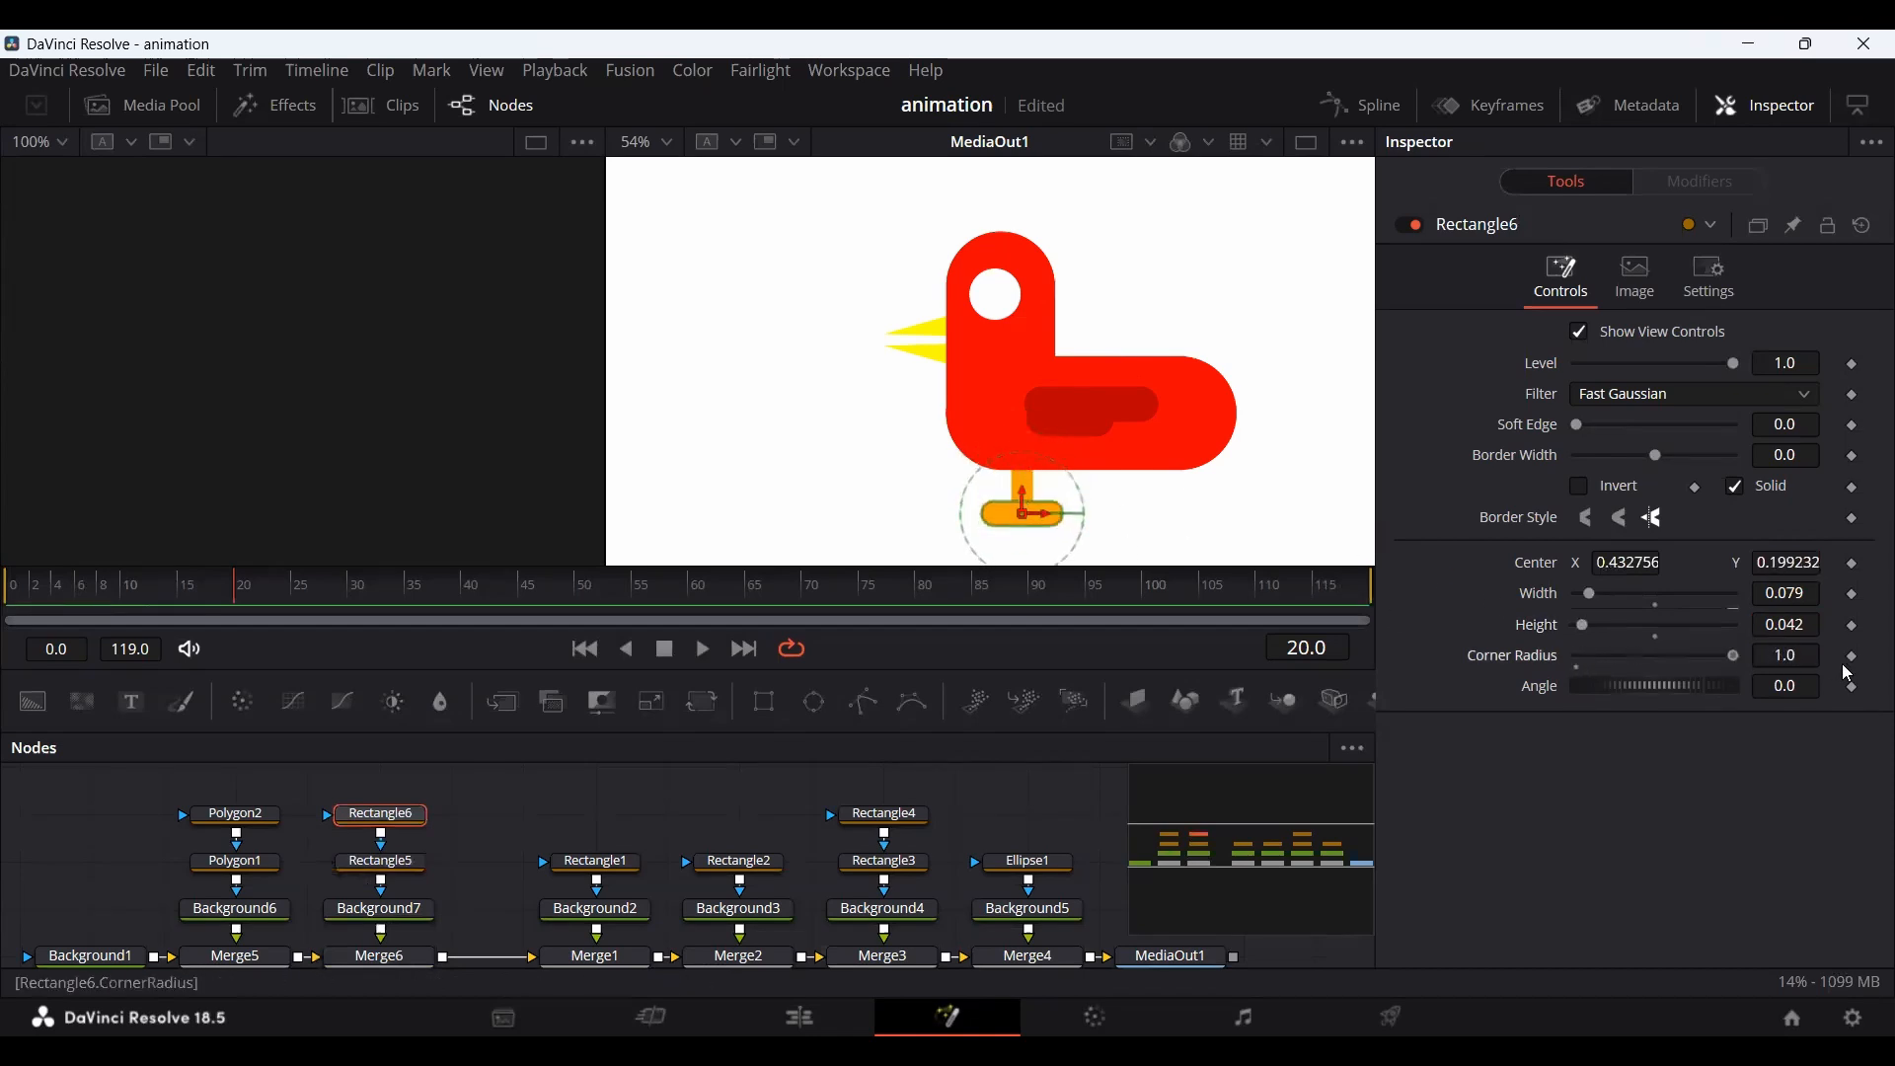
{"action": "left_click", "coordinate": [705, 830]}
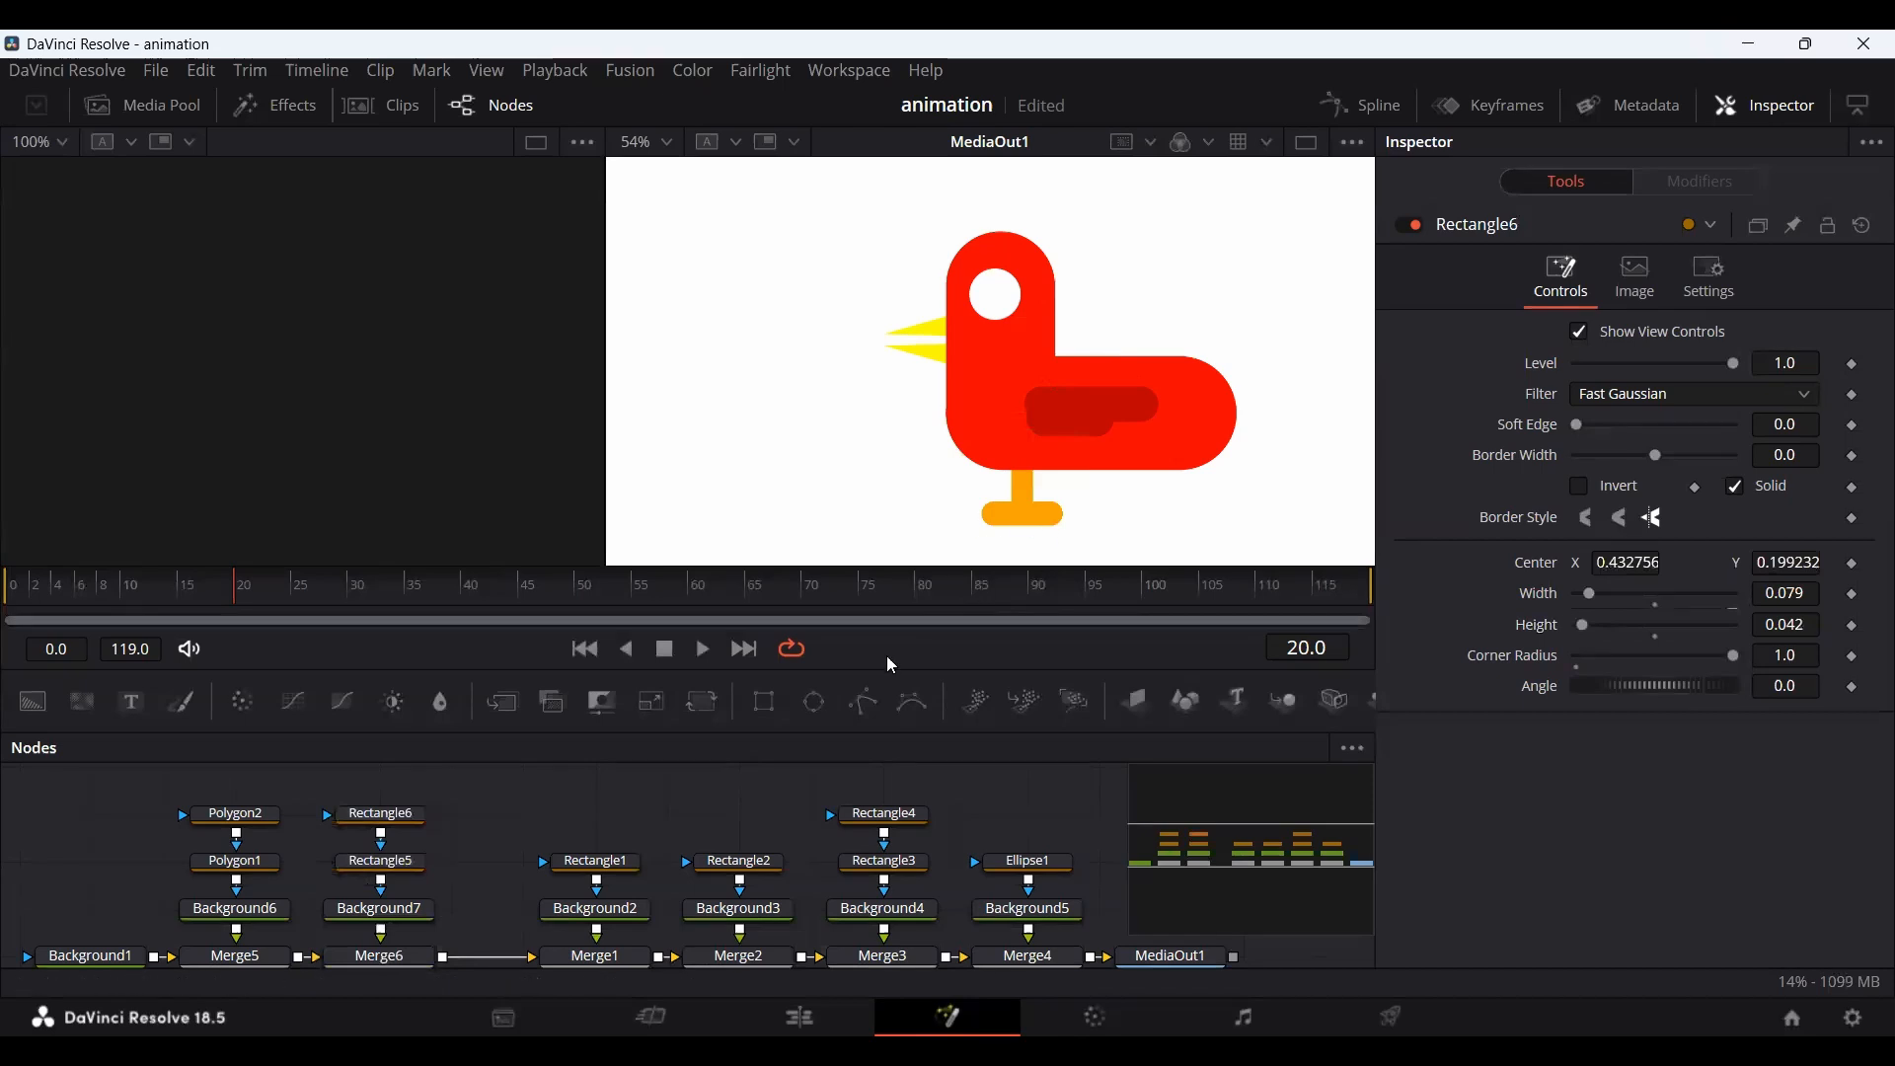
Shift Merge1 and all following node groups away from Merge6 to make room for another branch.
{"action": "left_click_drag", "start_coordinate": [538, 809], "coordinate": [1232, 975]}
{"action": "left_click_drag", "start_coordinate": [548, 959], "coordinate": [765, 960]}
{"action": "left_click", "coordinate": [512, 878]}
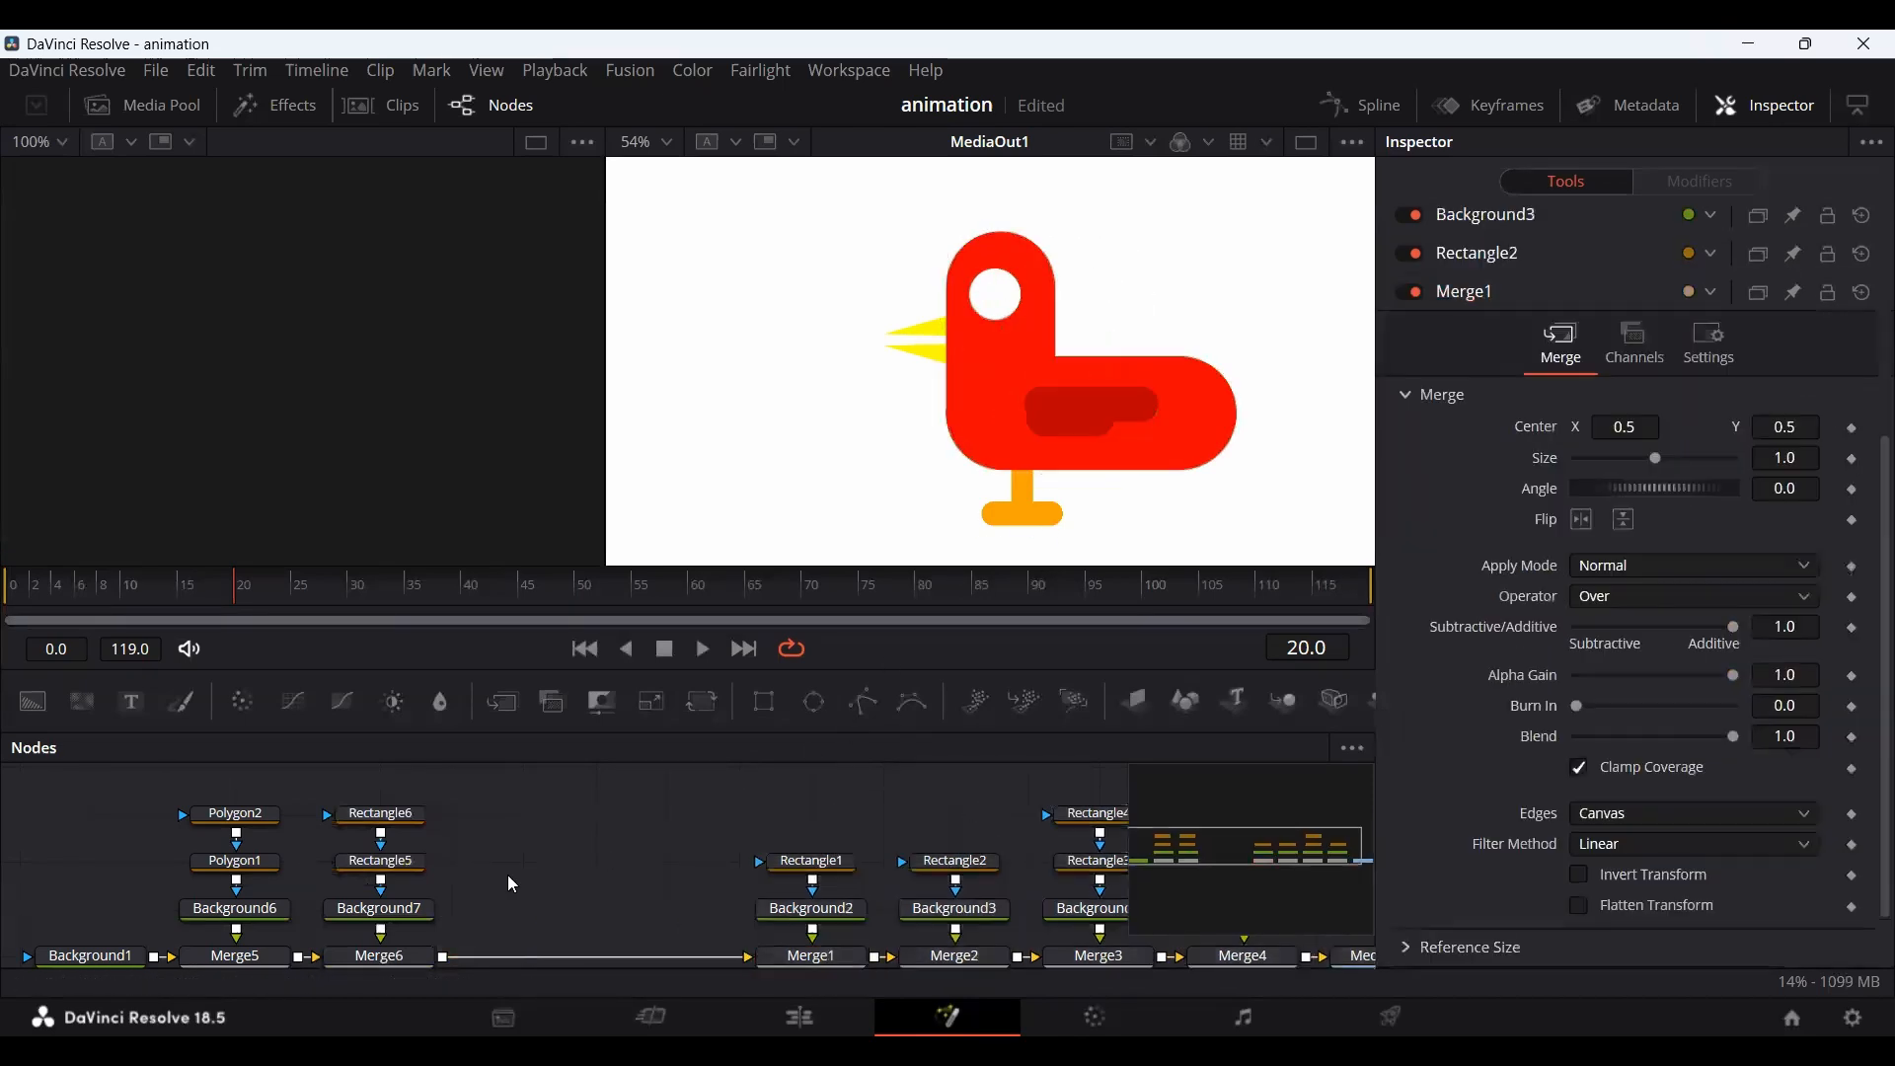
Duplicate Background7 with its Rectangle5 and Rectangle6 masks and merge the copy between Merge6 and Merge1.
{"action": "left_click_drag", "start_coordinate": [534, 918], "coordinate": [322, 804]}
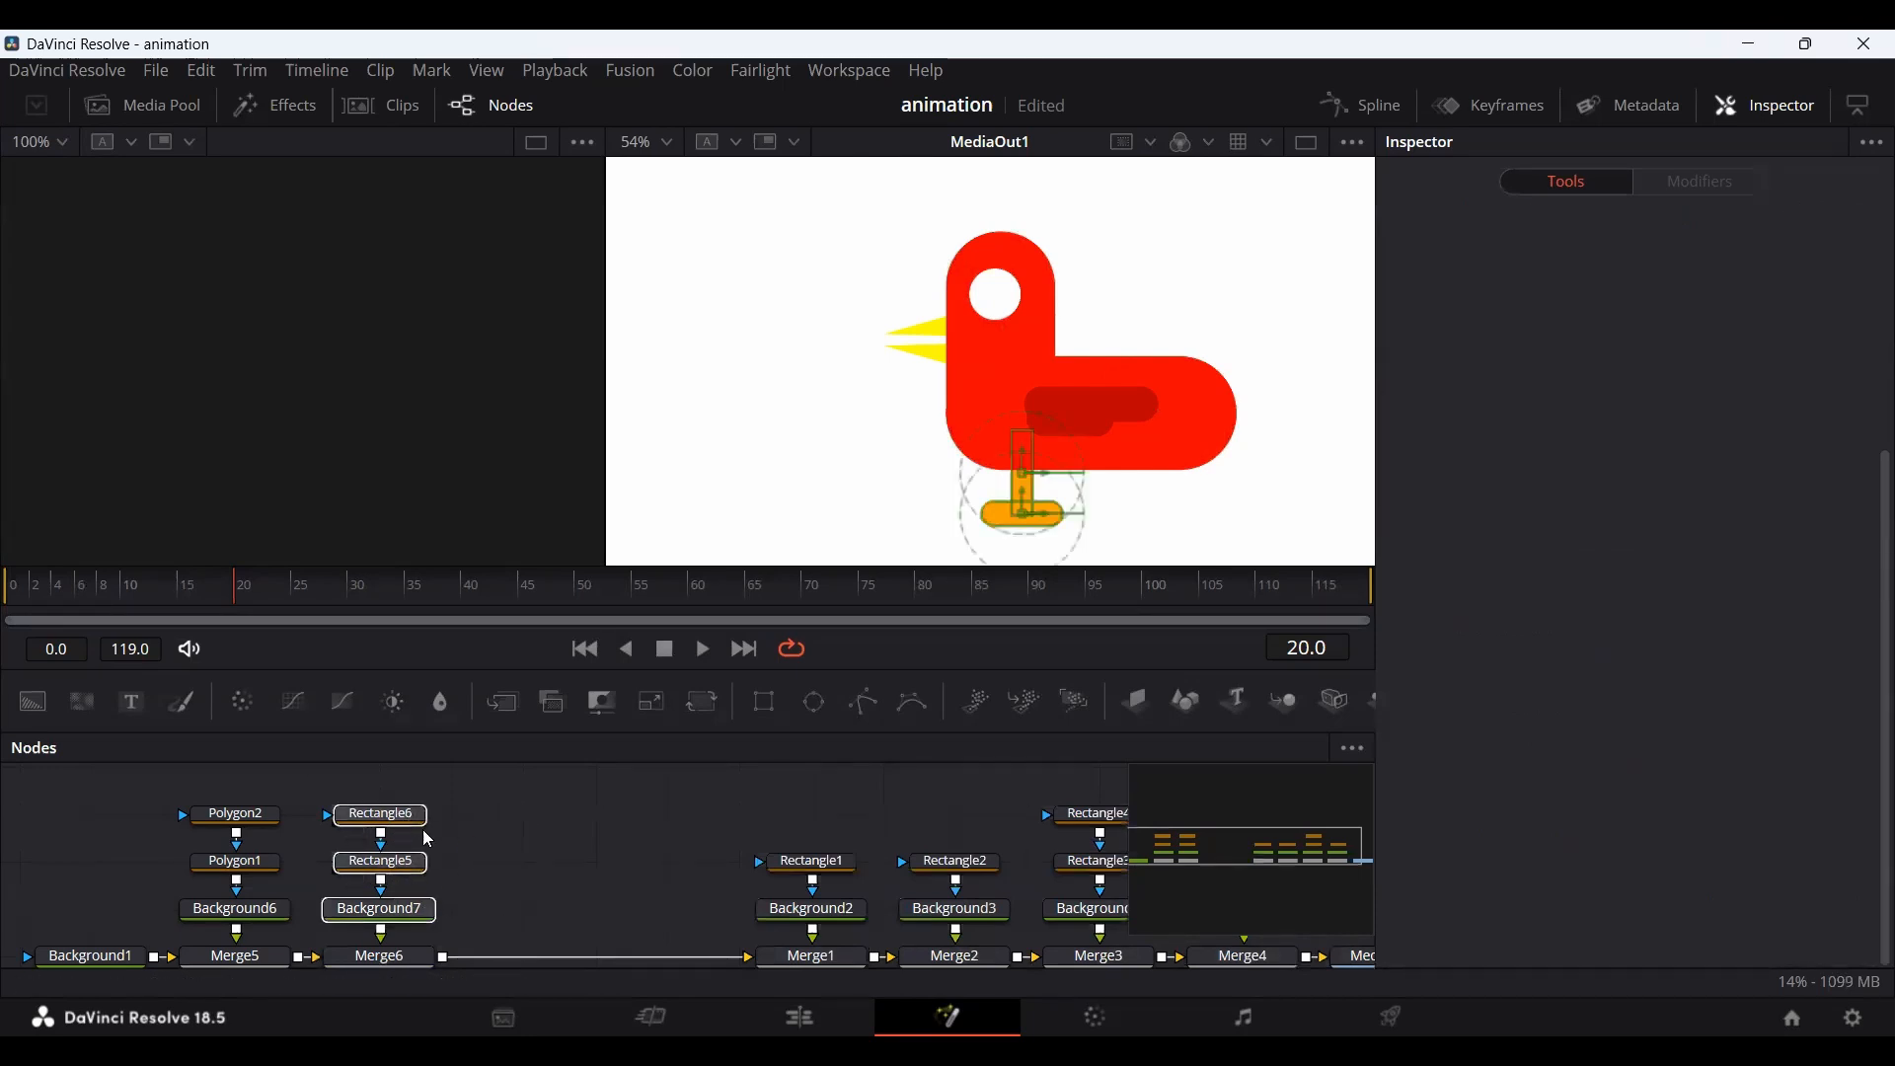
{"action": "left_click", "coordinate": [403, 820]}
{"action": "right_click", "coordinate": [403, 823]}
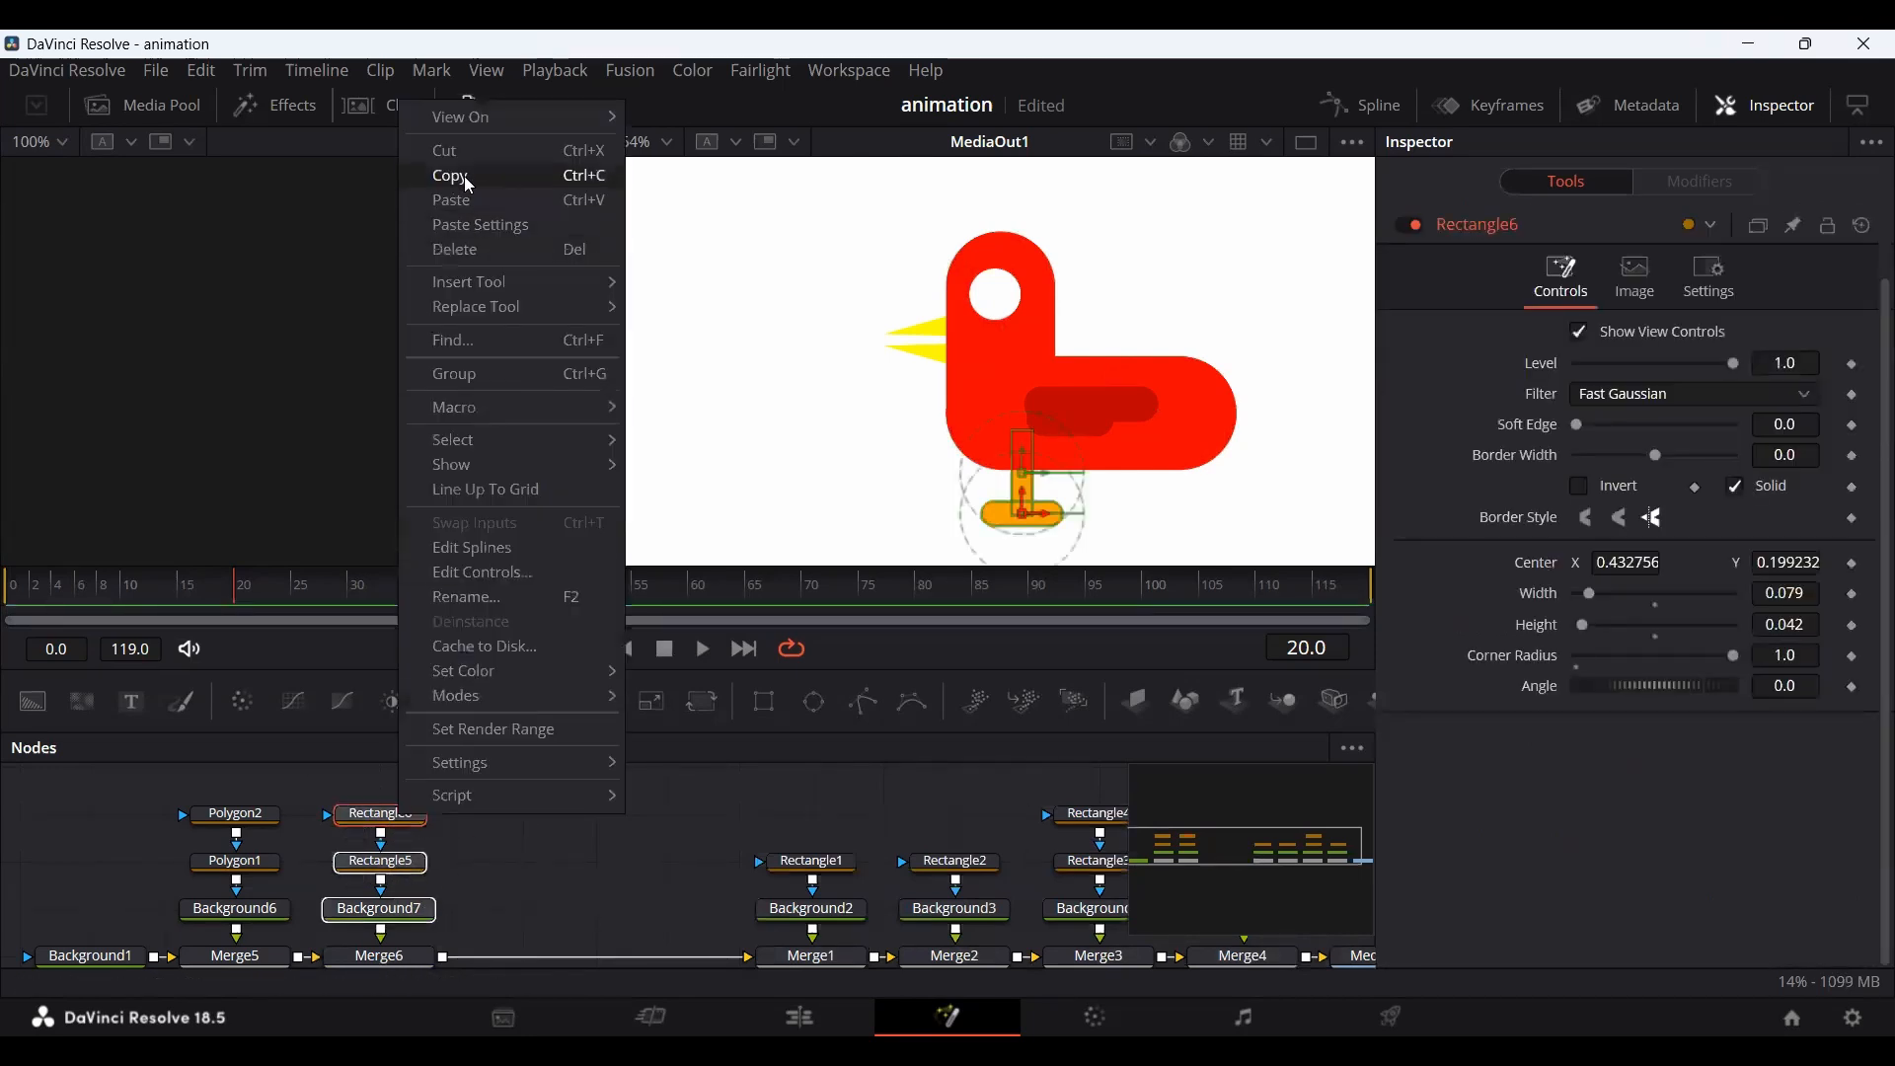
{"action": "left_click", "coordinate": [539, 819]}
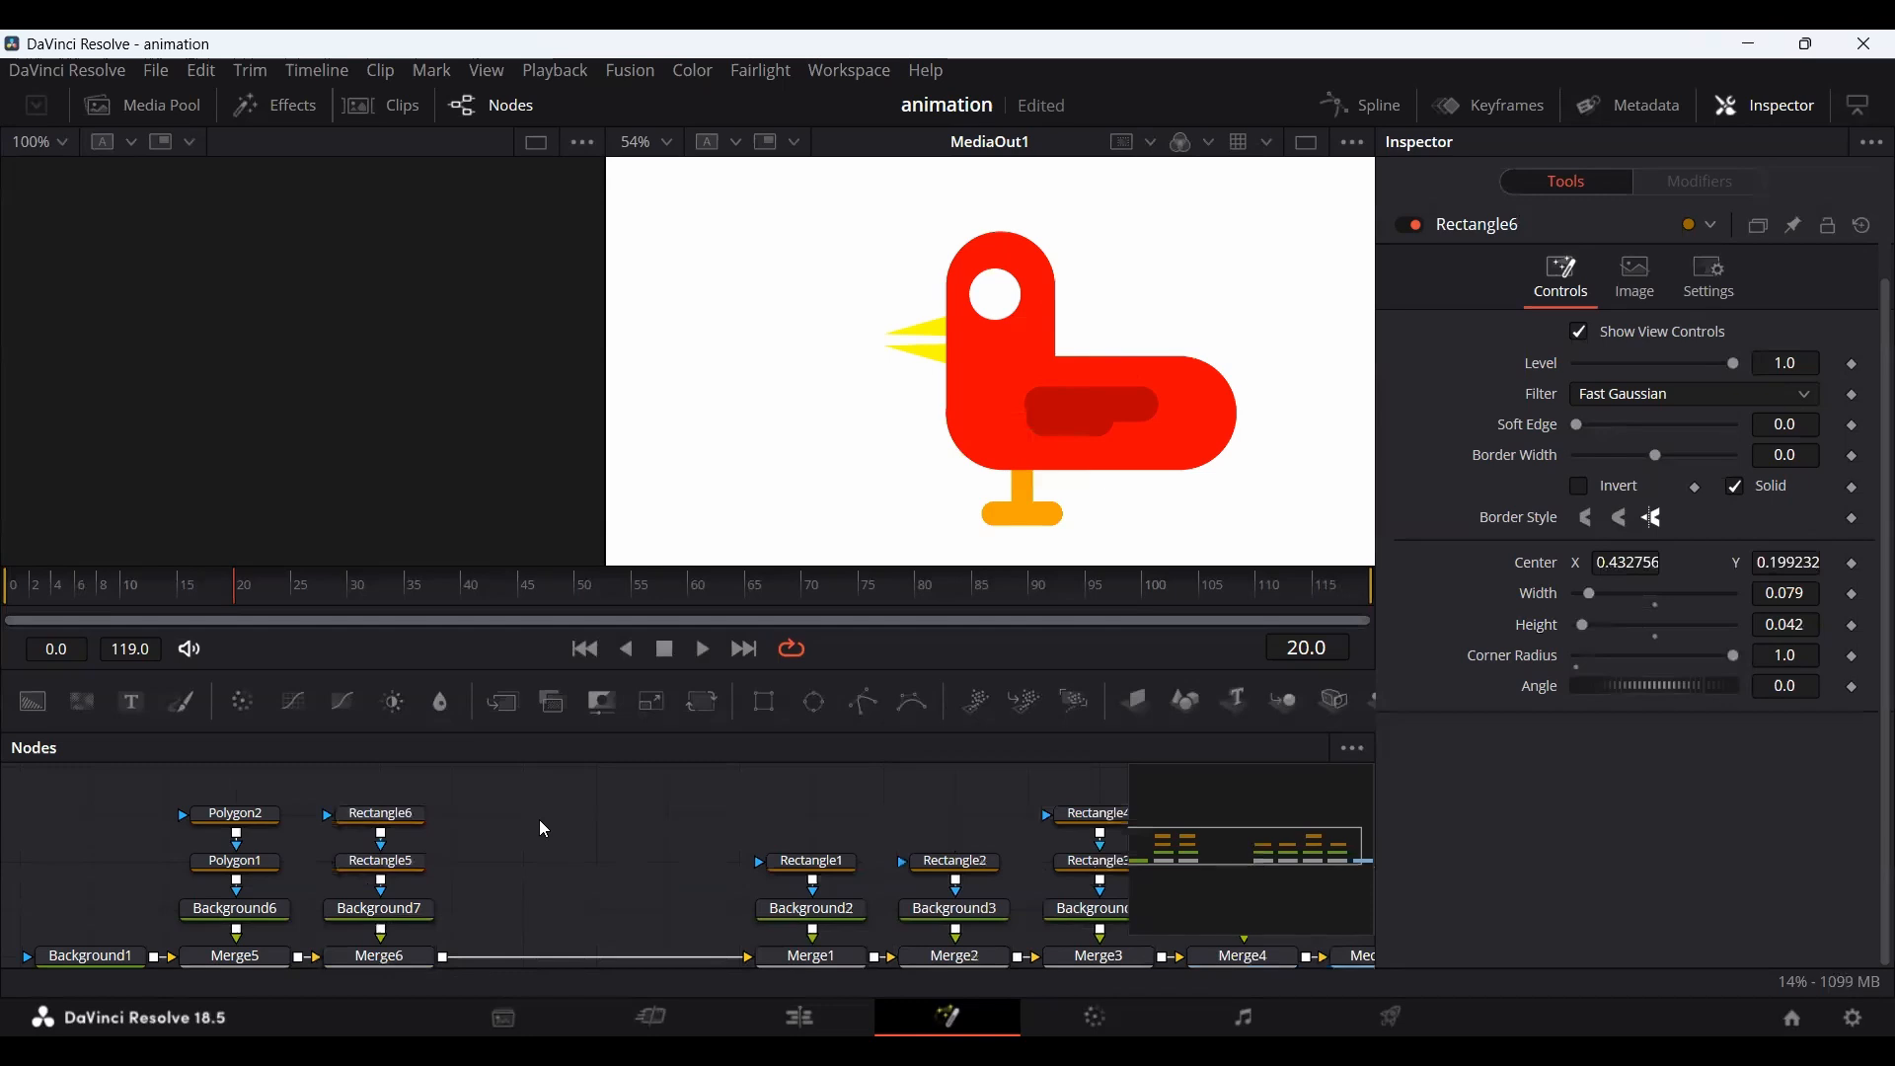
{"action": "right_click", "coordinate": [539, 819]}
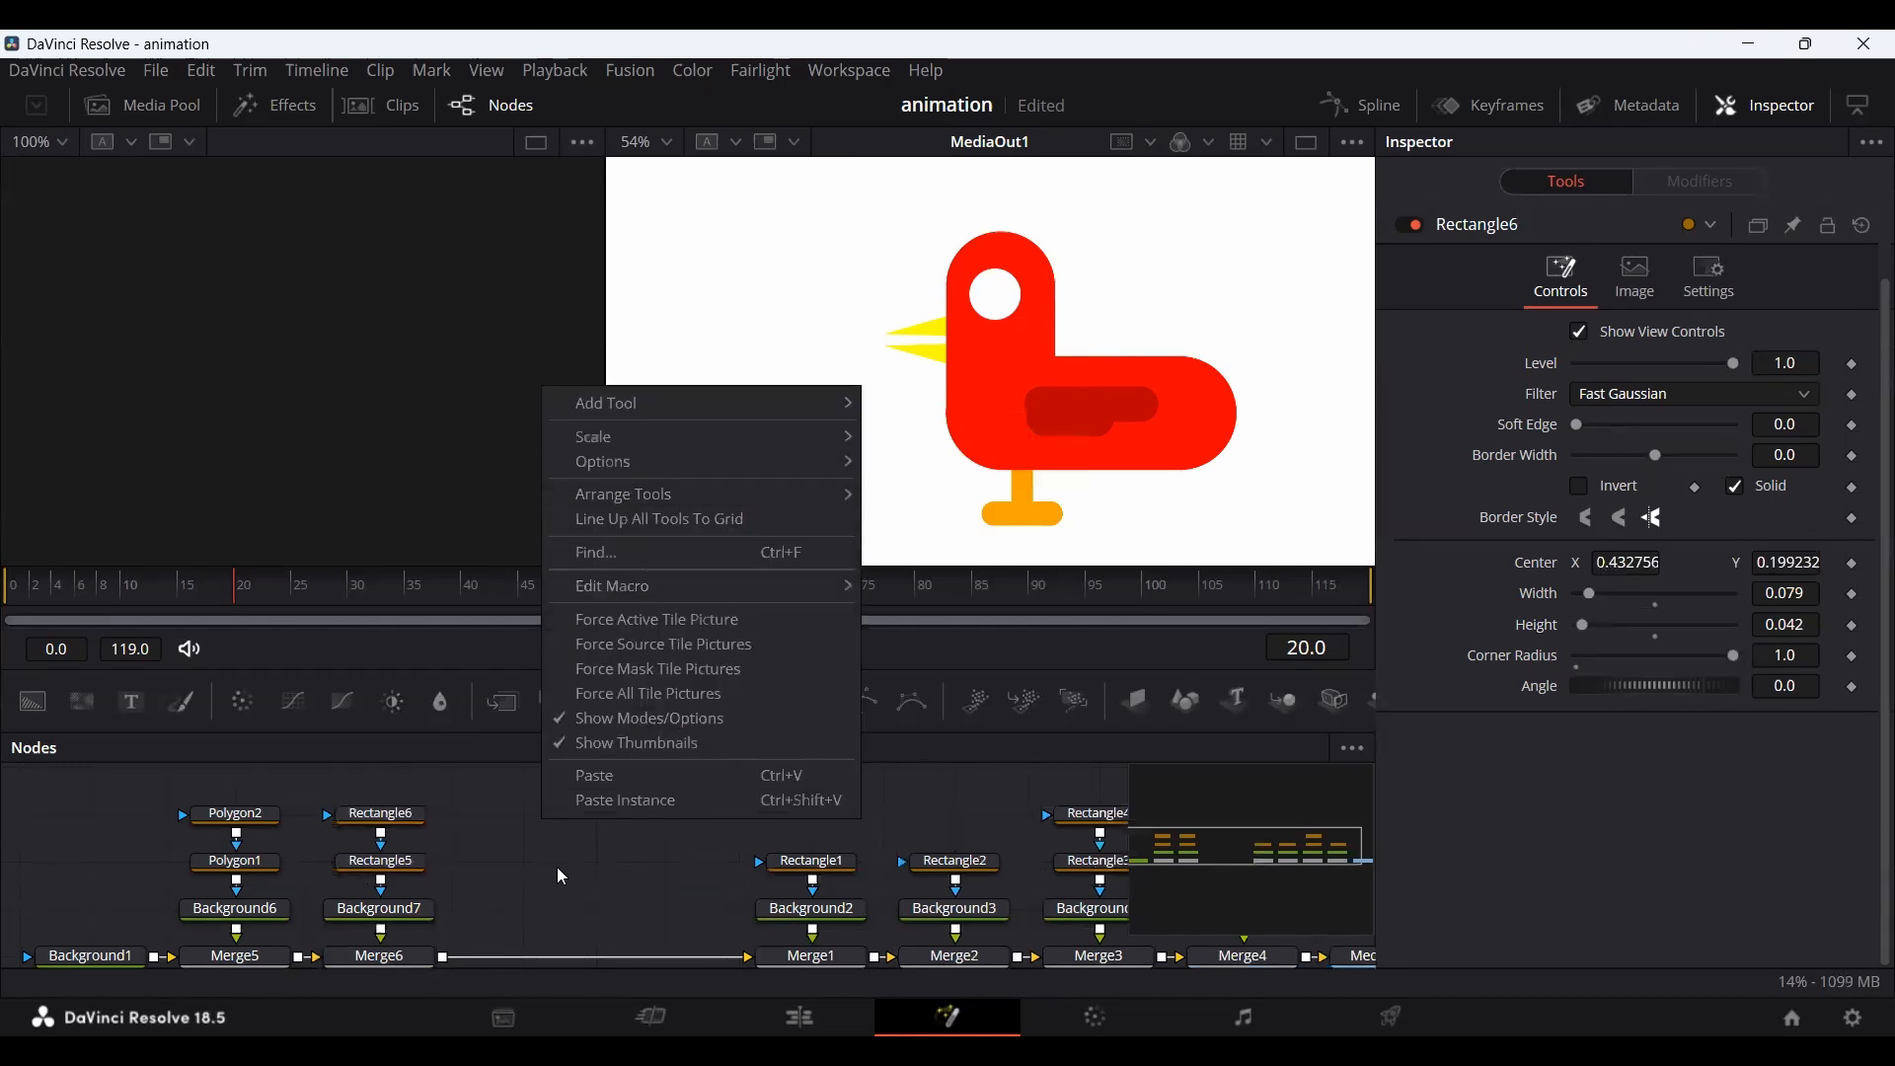
{"action": "left_click", "coordinate": [589, 869]}
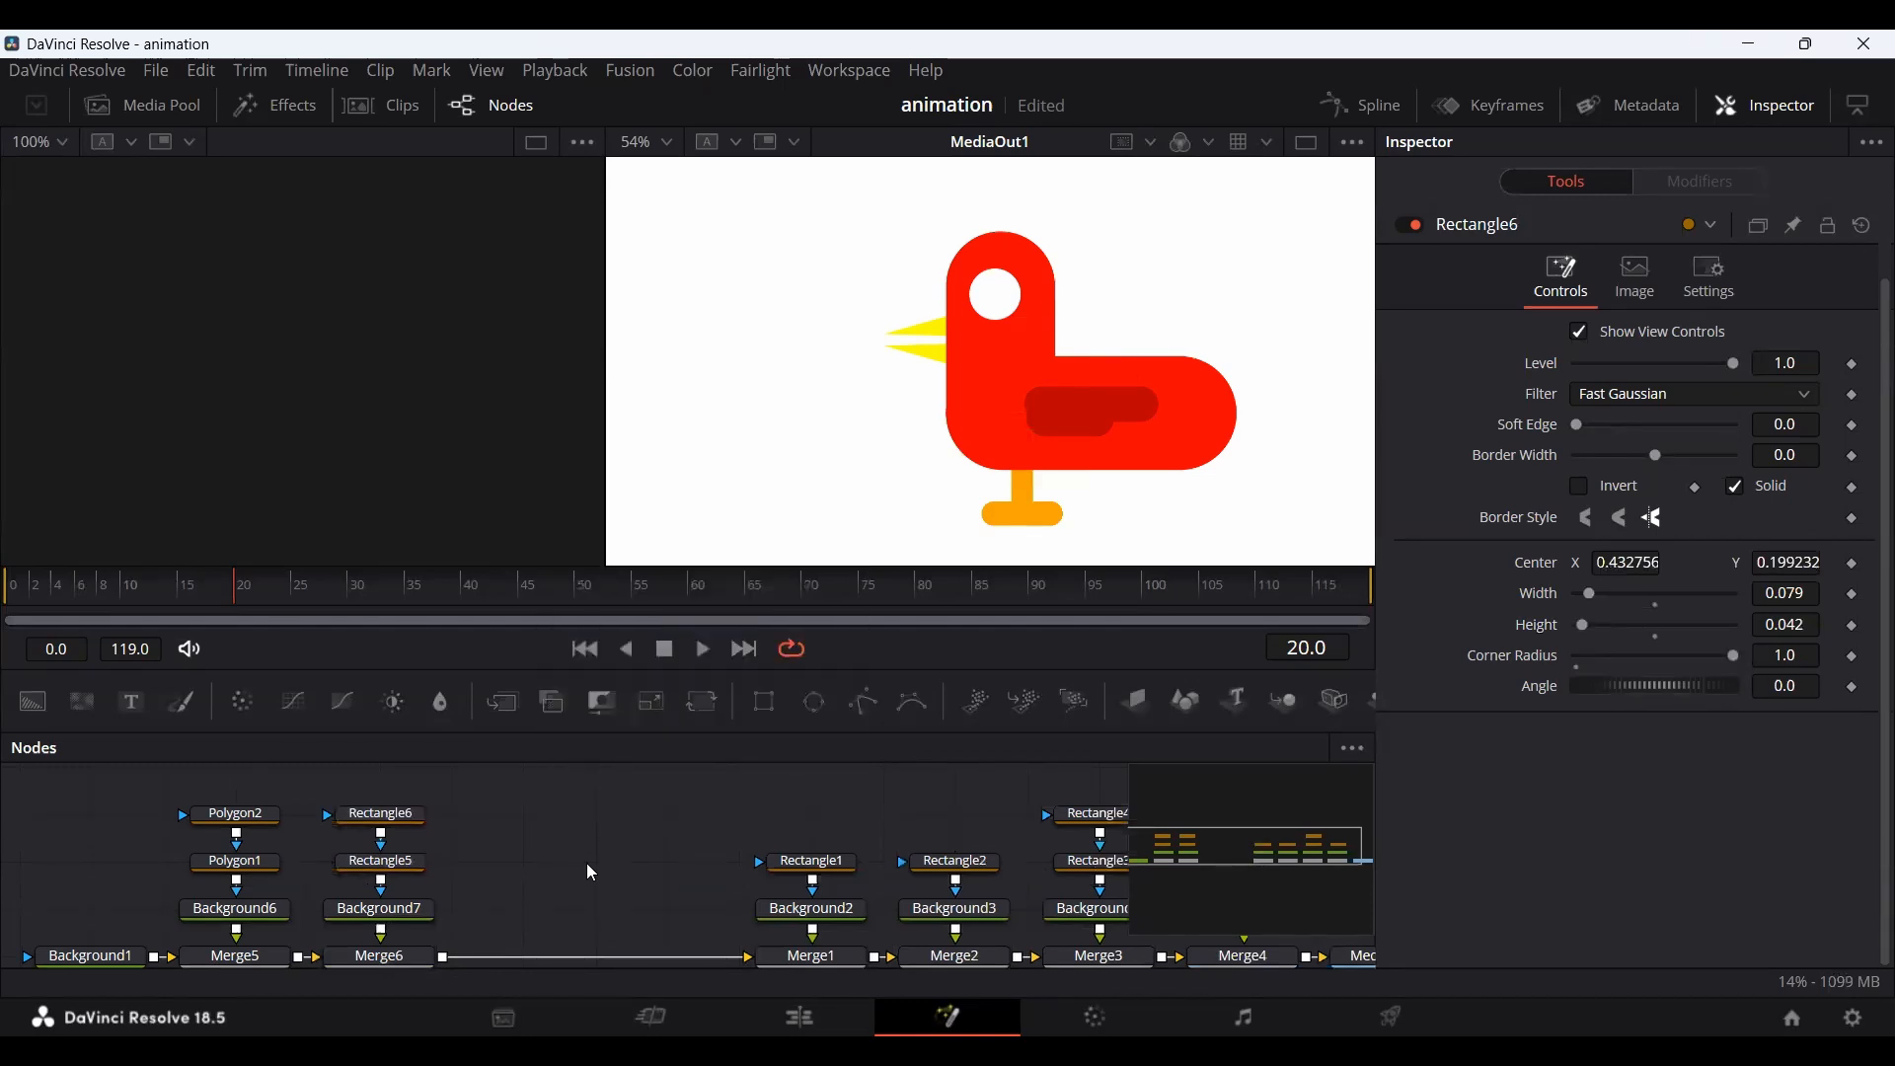
{"action": "key", "text": "ctrl+v"}
{"action": "left_click_drag", "start_coordinate": [553, 912], "coordinate": [450, 936]}
{"action": "left_click", "coordinate": [637, 902]}
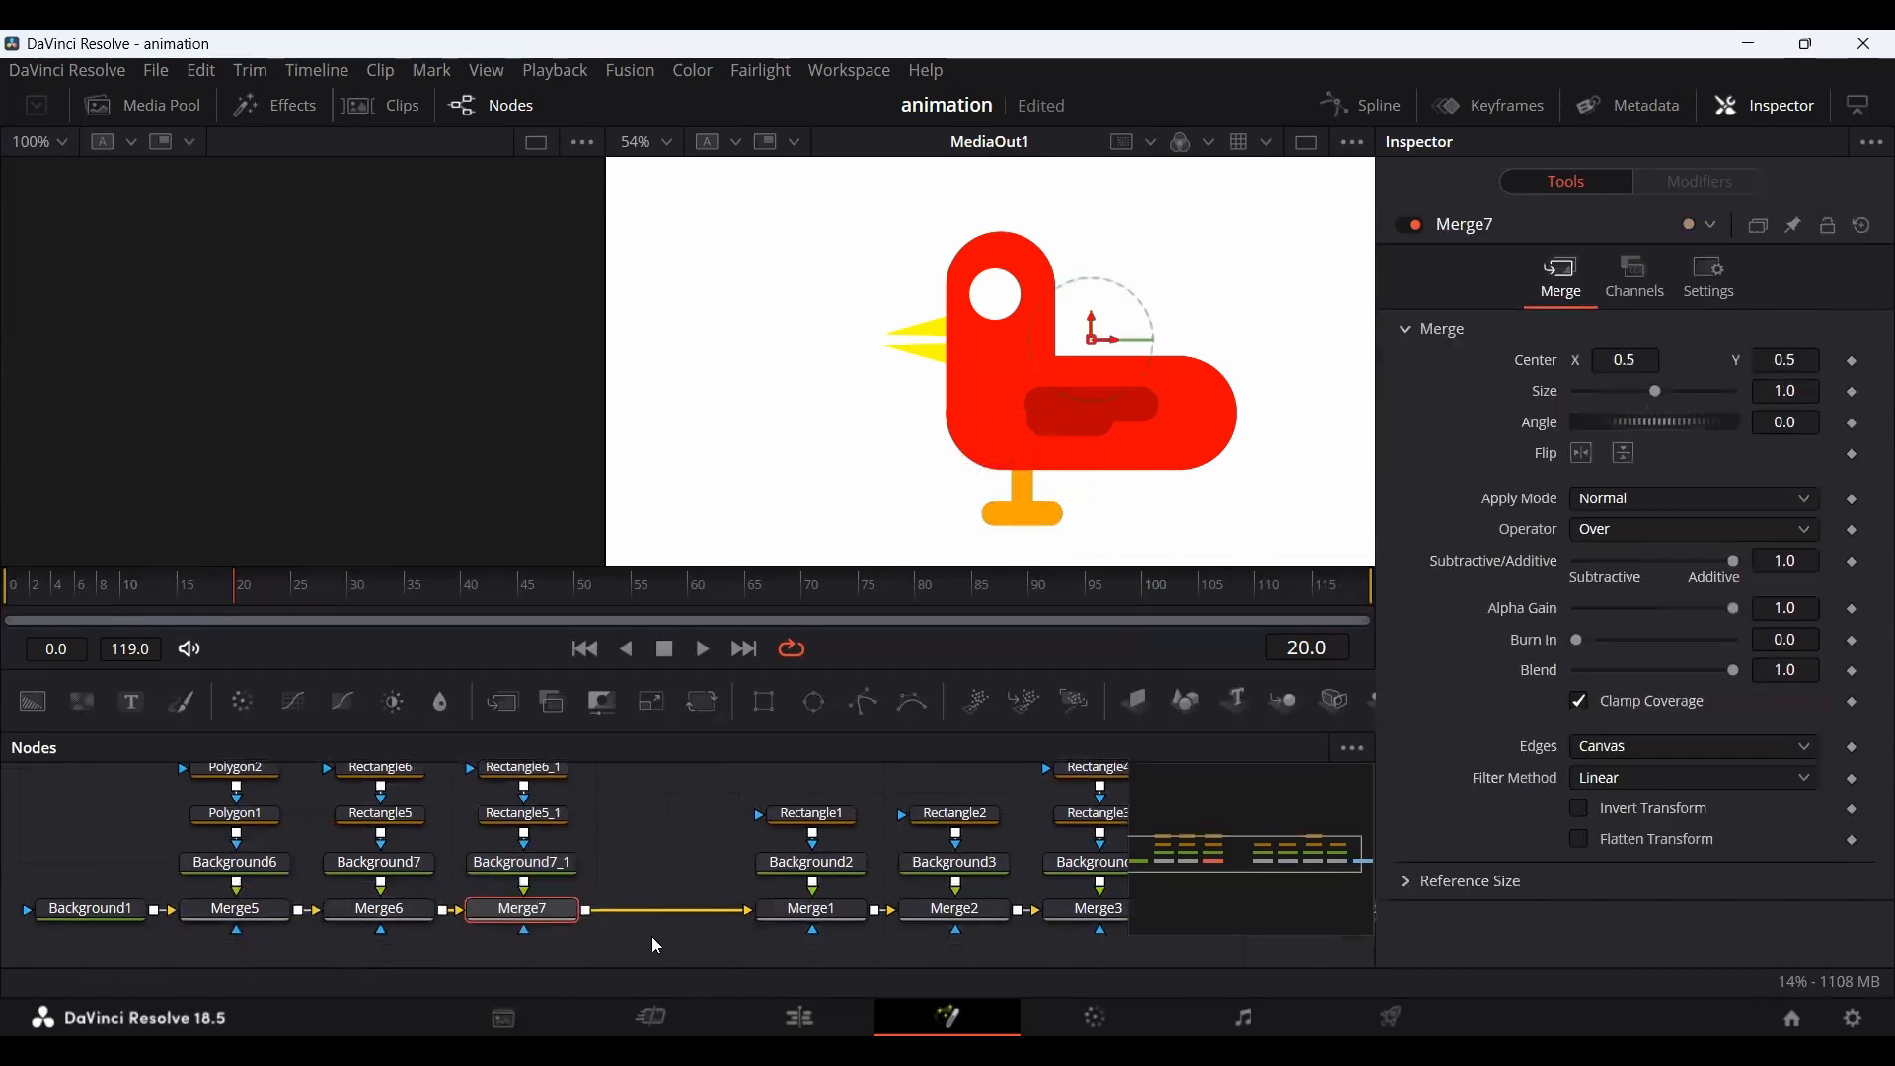
Move the copied leg and foot masks horizontally under the rear of the body, with the foot's Center X about 0.555.
{"action": "left_click", "coordinate": [566, 831]}
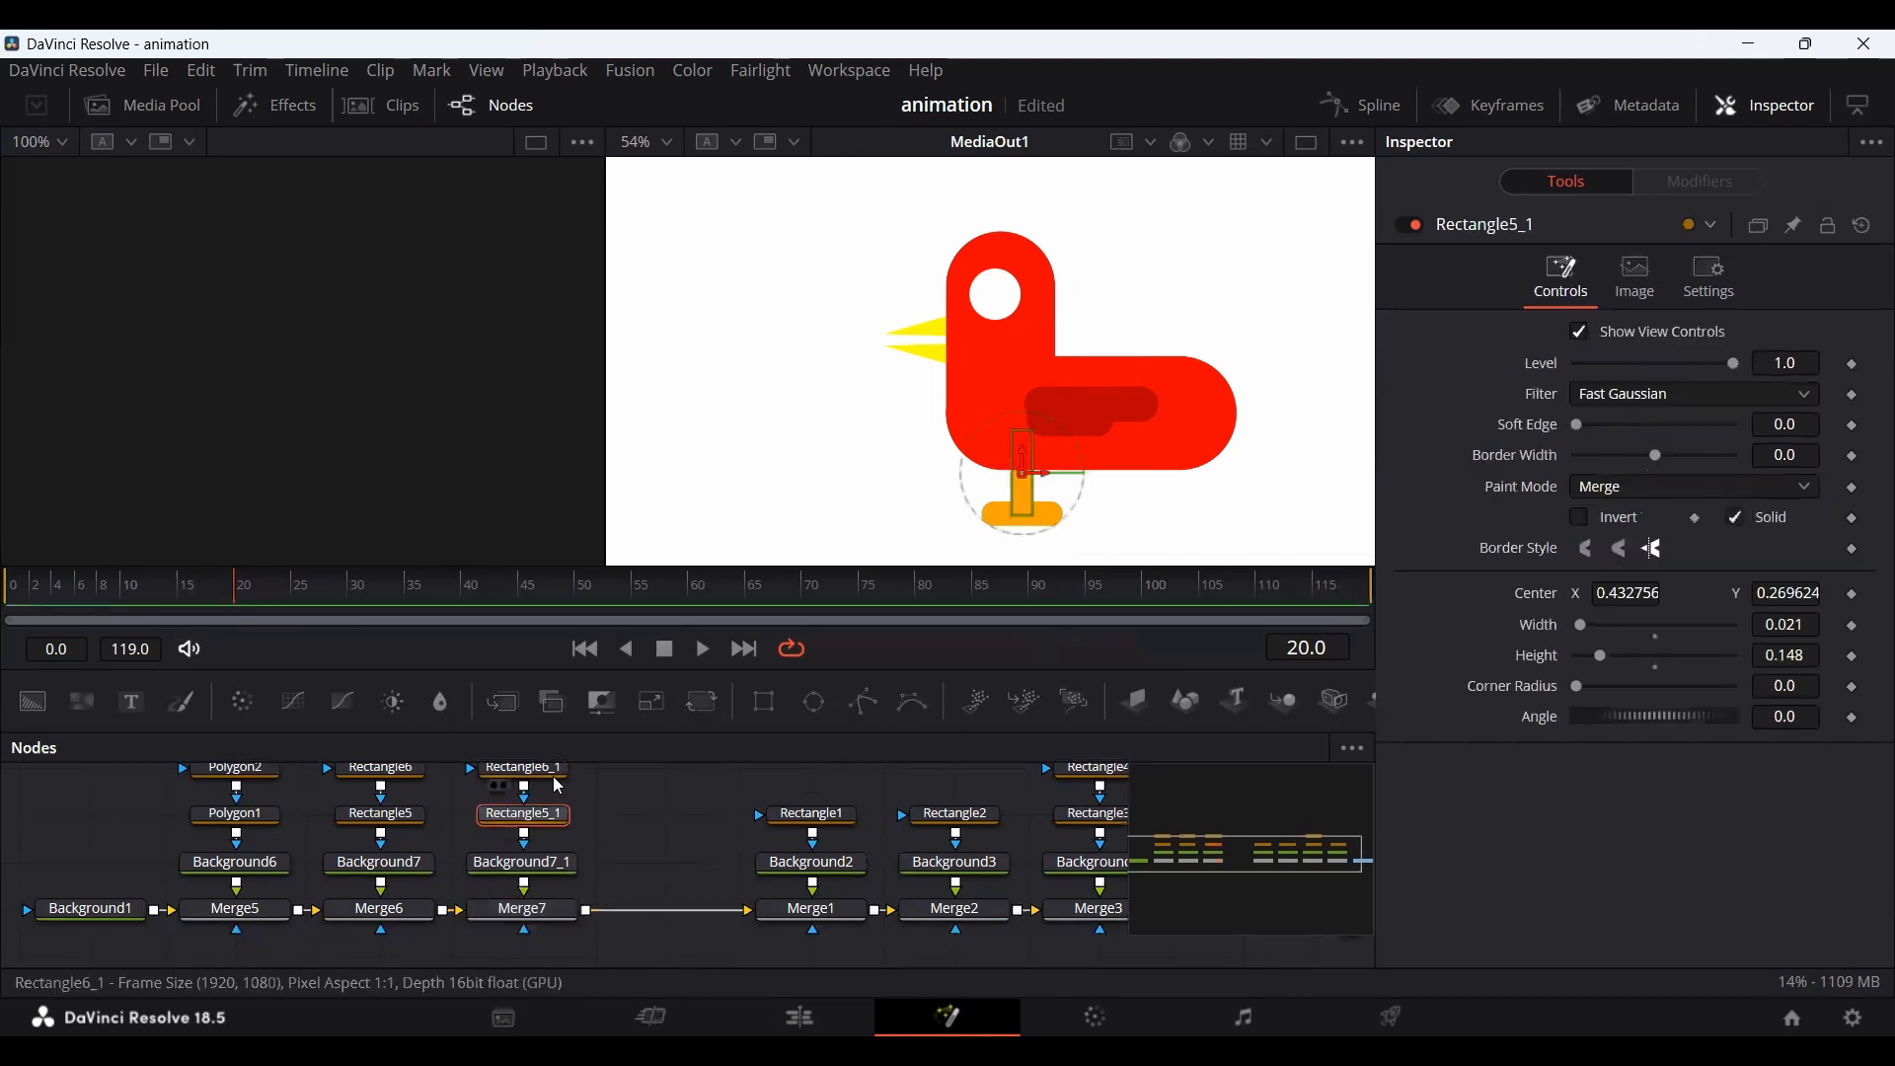
{"action": "left_click", "coordinate": [559, 787]}
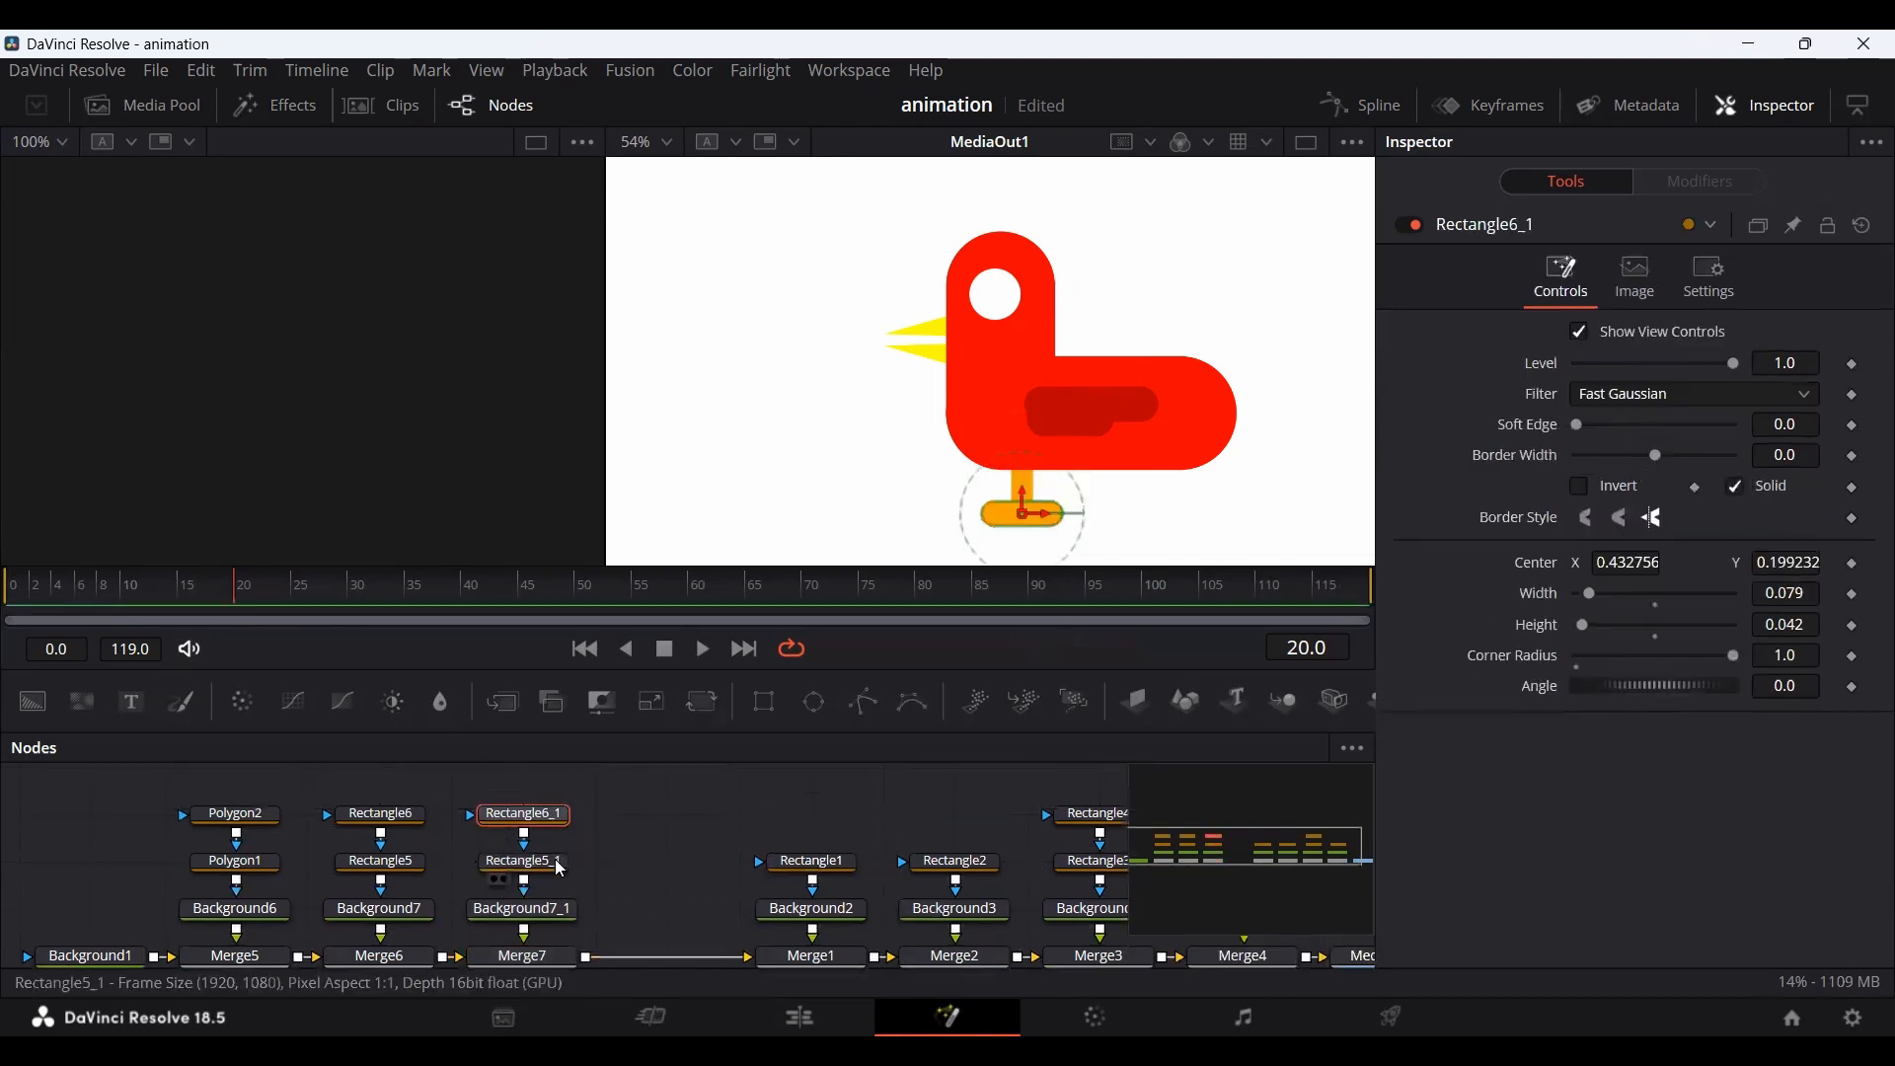
{"action": "left_click", "coordinate": [568, 863], "text": "ctrl"}
{"action": "left_click_drag", "start_coordinate": [1051, 485], "coordinate": [1173, 485]}
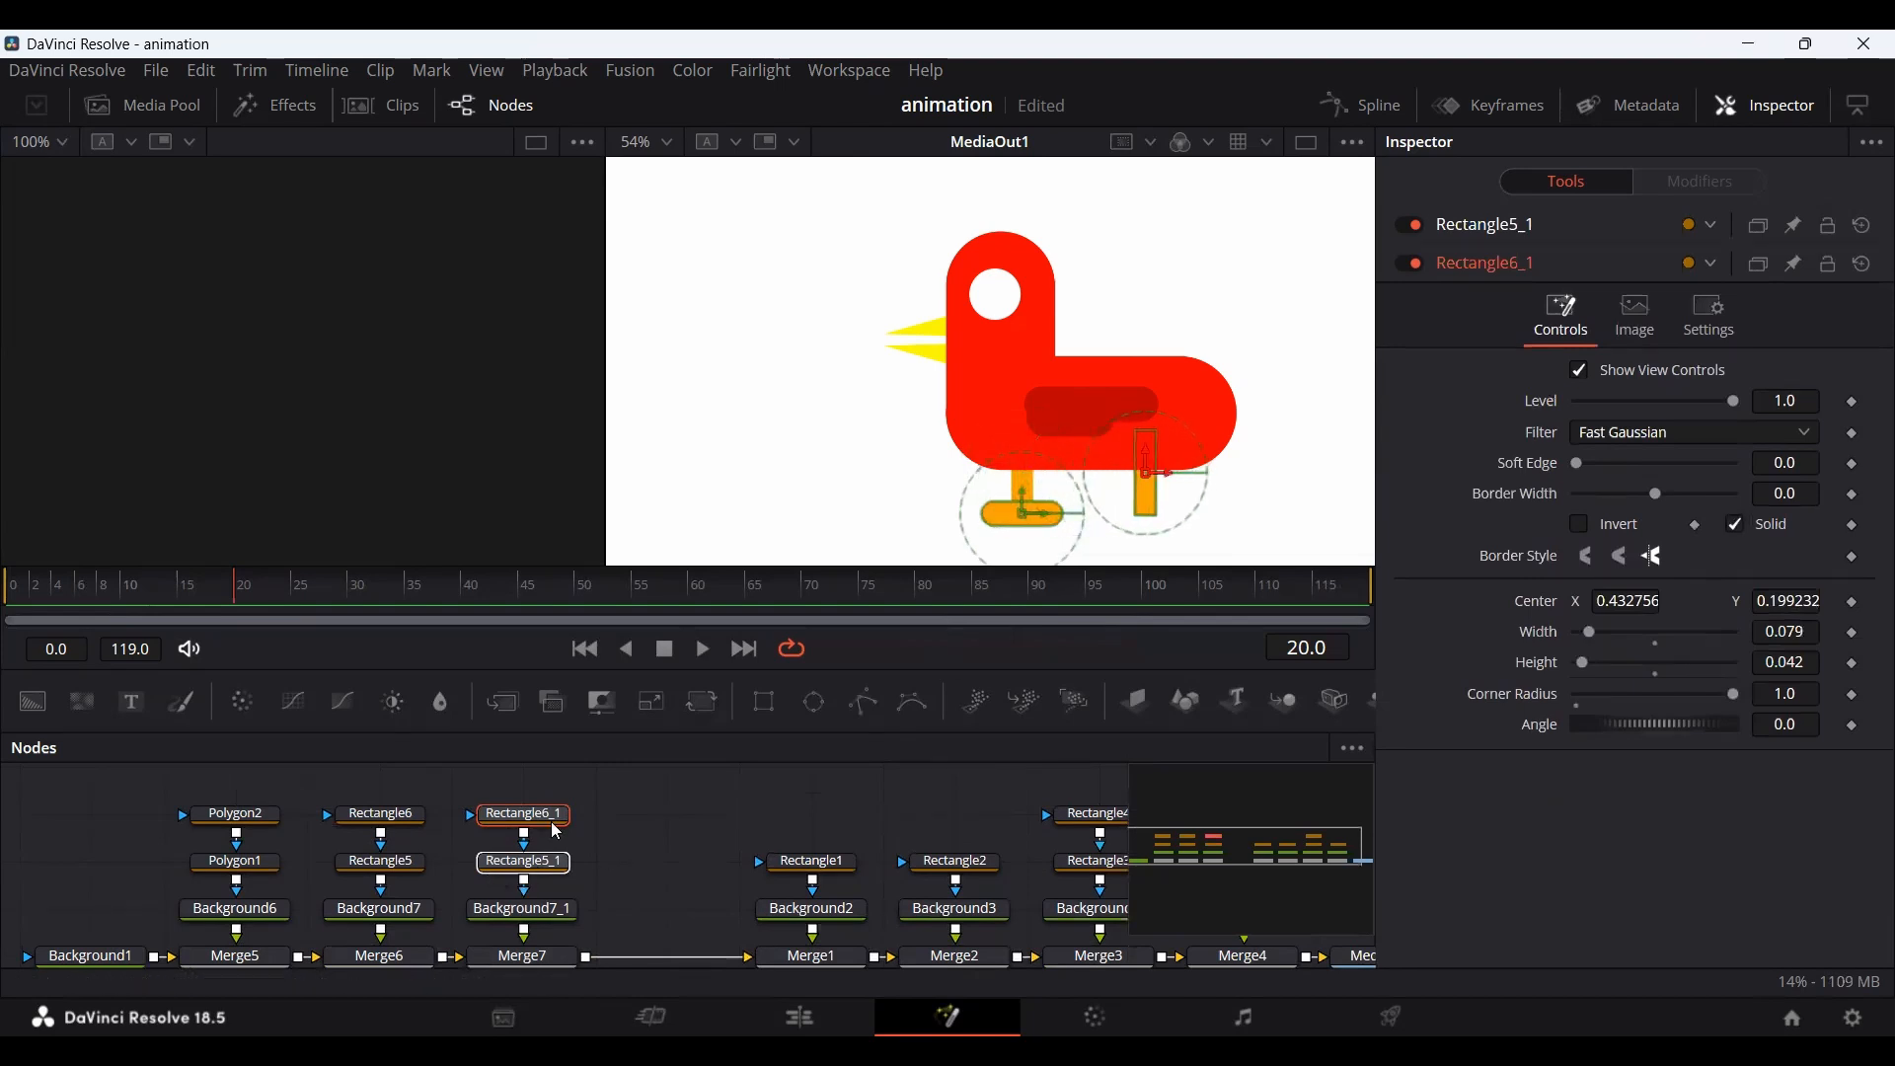
{"action": "left_click_drag", "start_coordinate": [1047, 522], "coordinate": [1159, 517]}
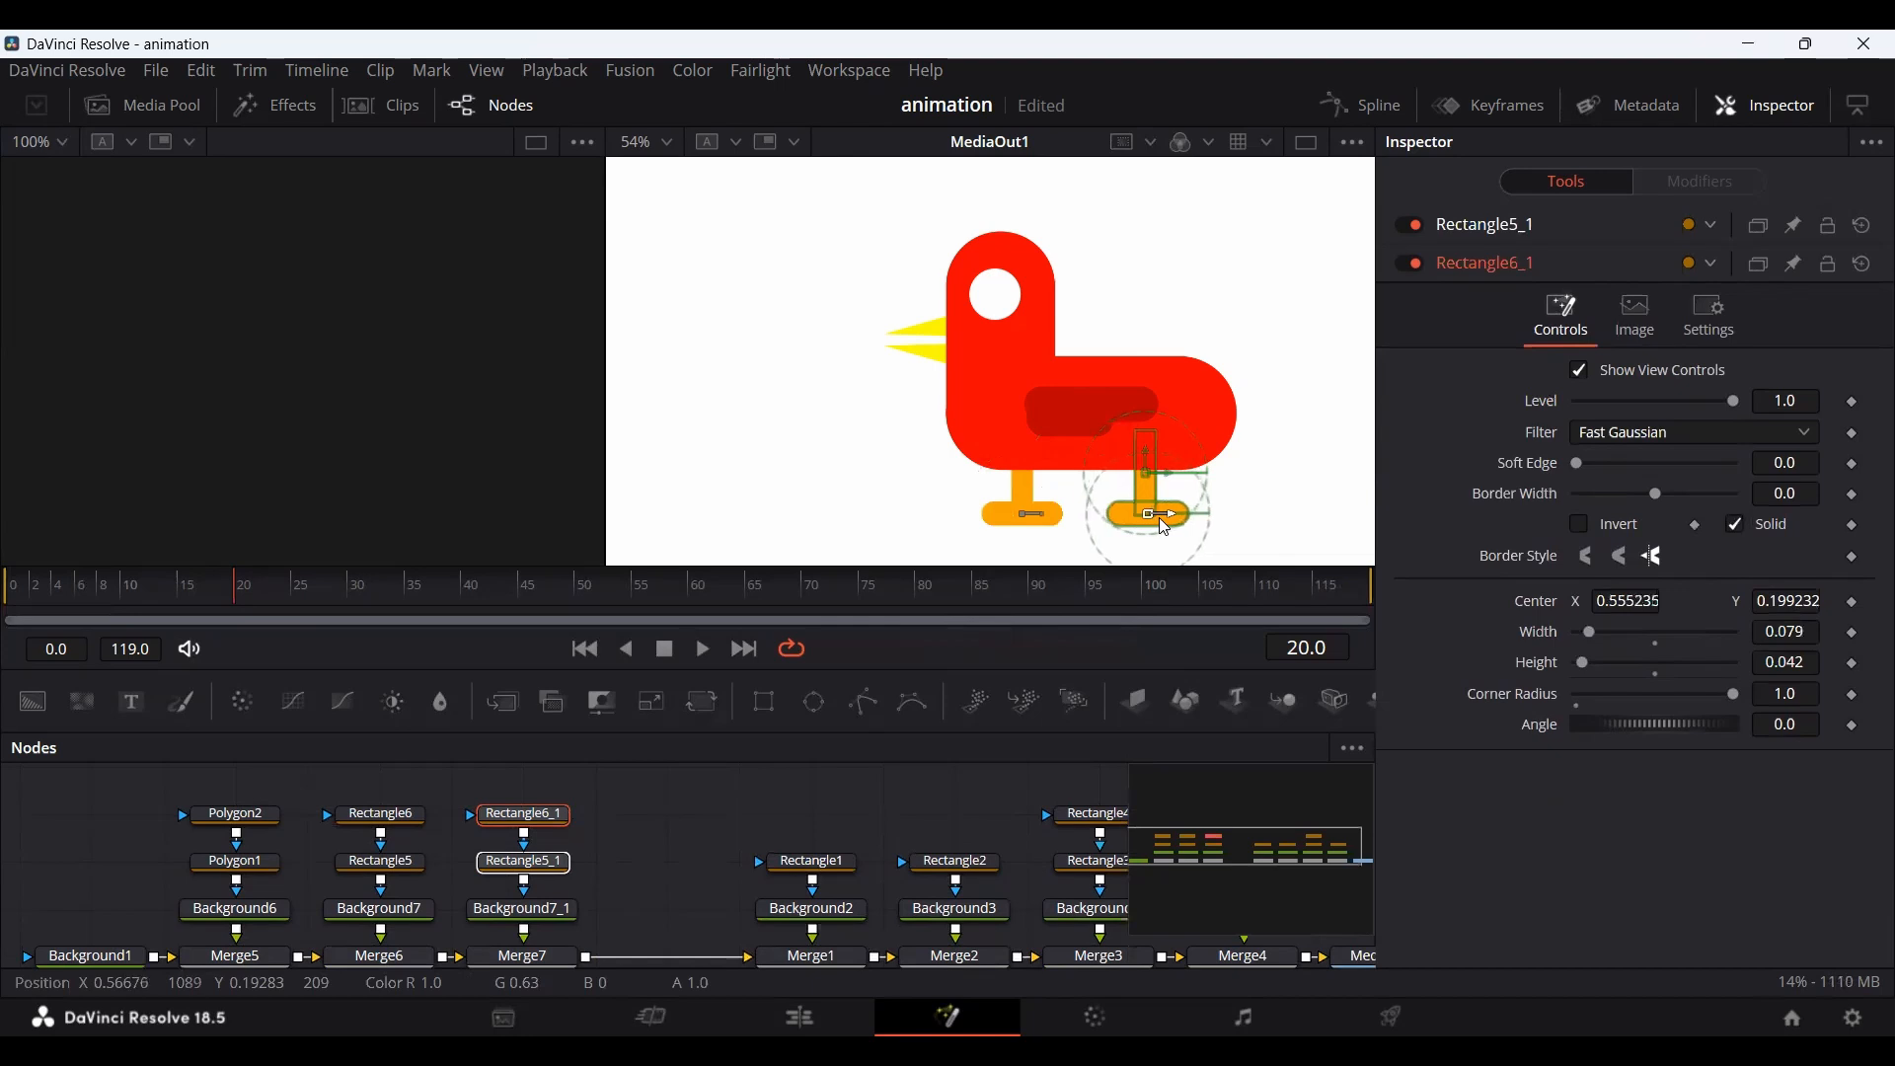
{"action": "left_click", "coordinate": [659, 865]}
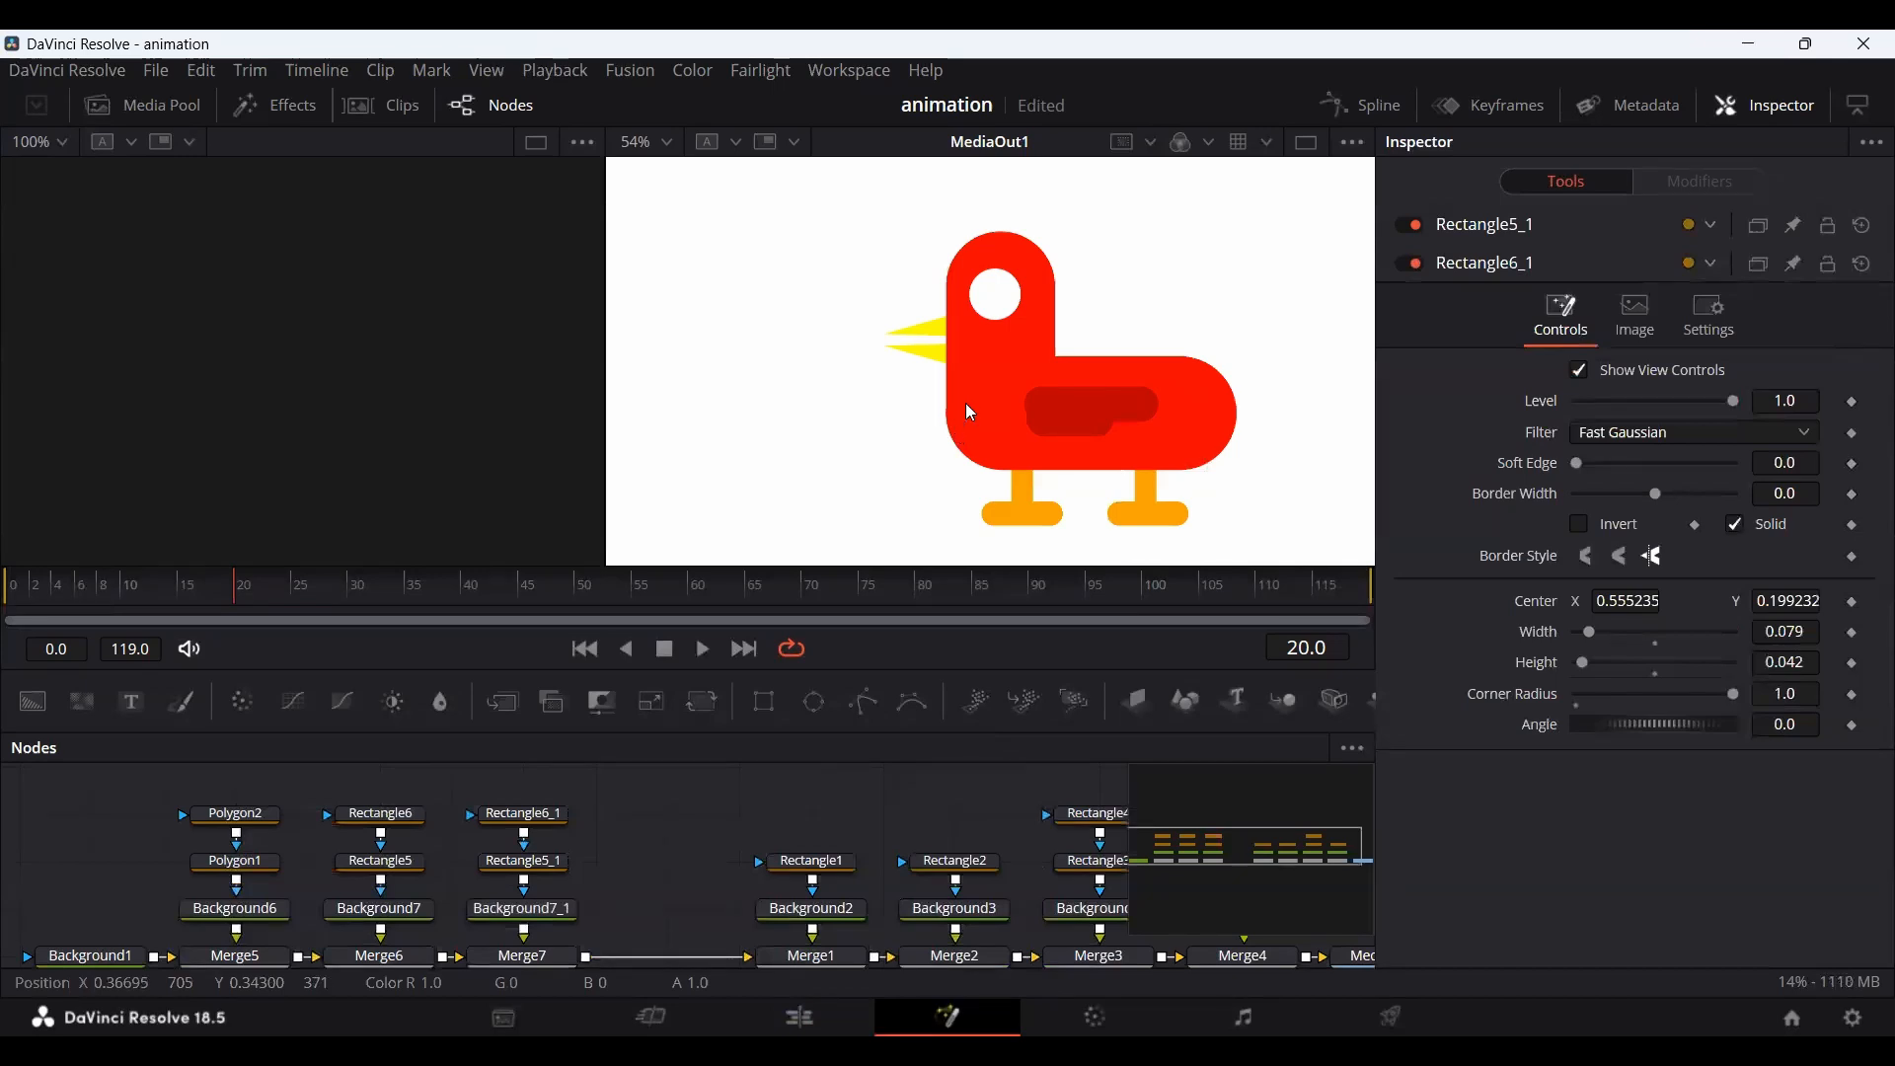
Save the project.
{"action": "scroll", "coordinate": [985, 440], "scroll_direction": "up", "scroll_amount": 2}
{"action": "scroll", "coordinate": [985, 440], "scroll_direction": "down", "scroll_amount": 1}
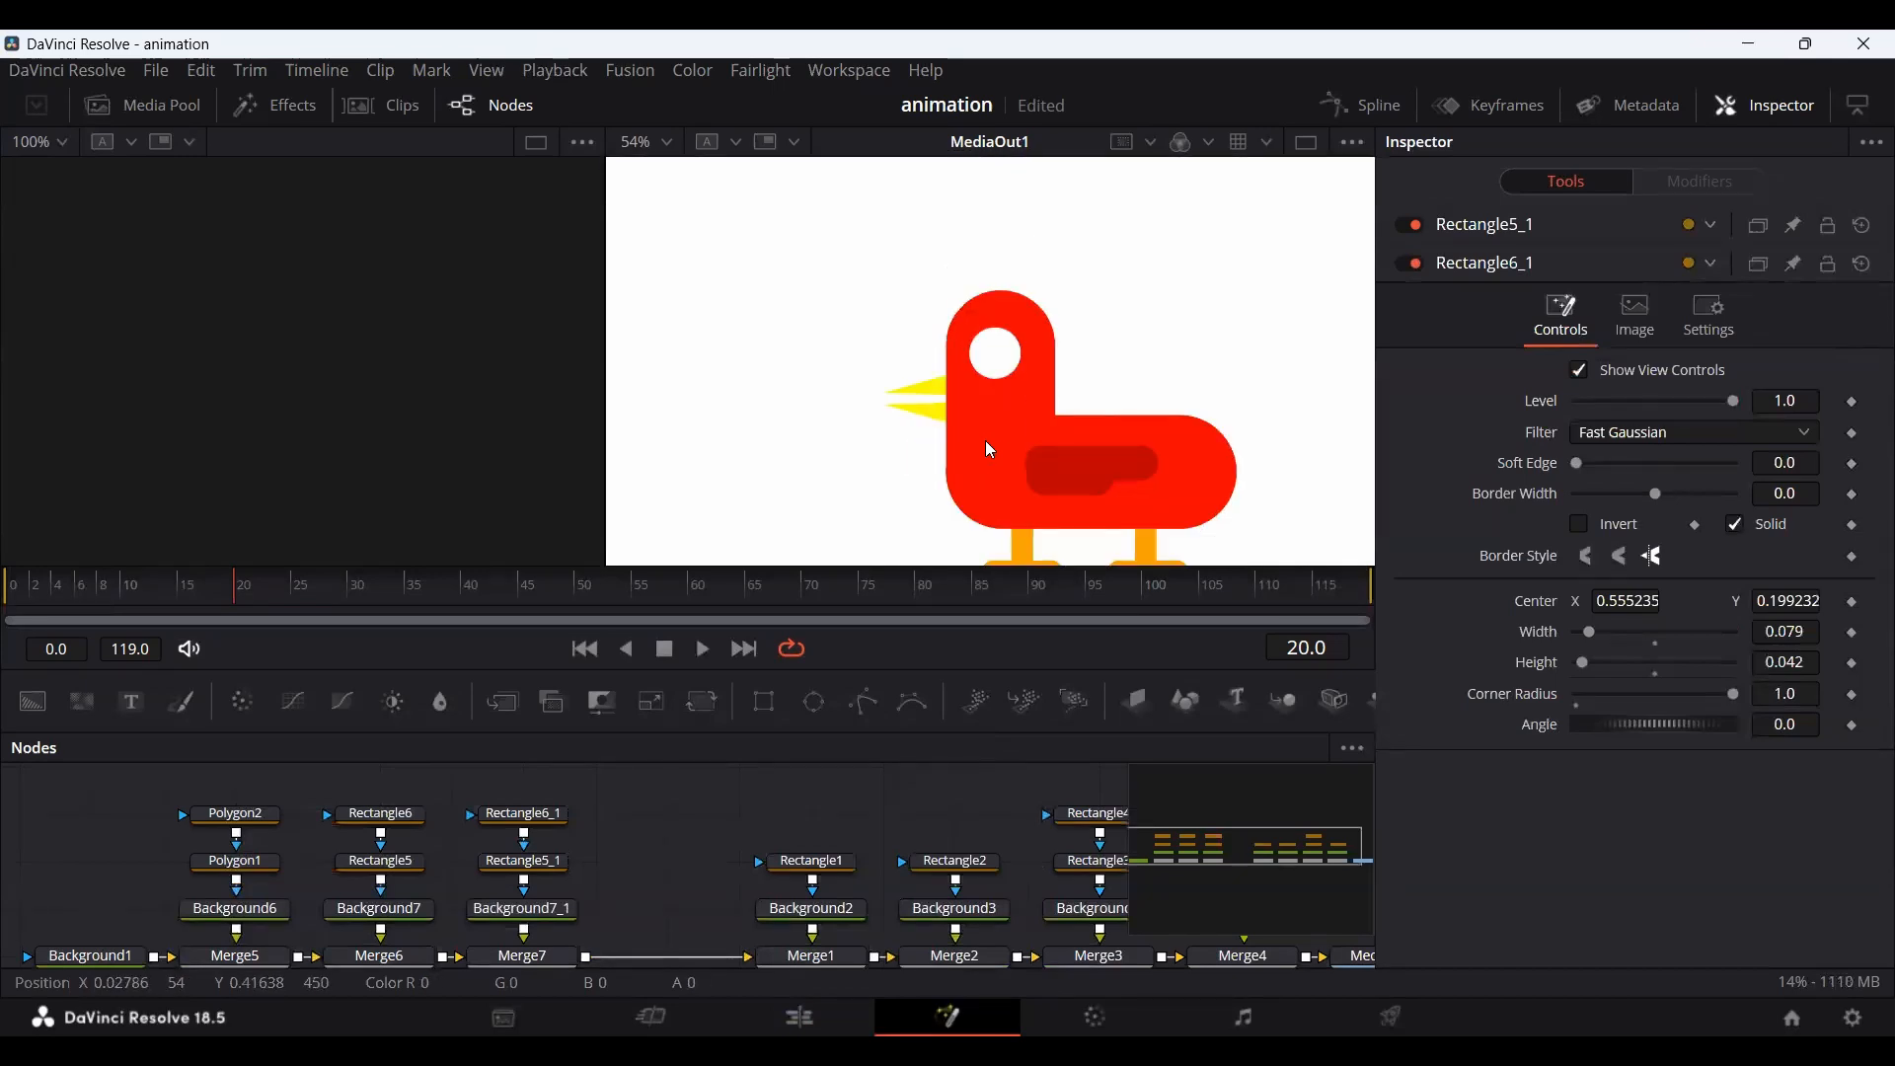
{"action": "scroll", "coordinate": [986, 442], "scroll_direction": "down", "scroll_amount": 1}
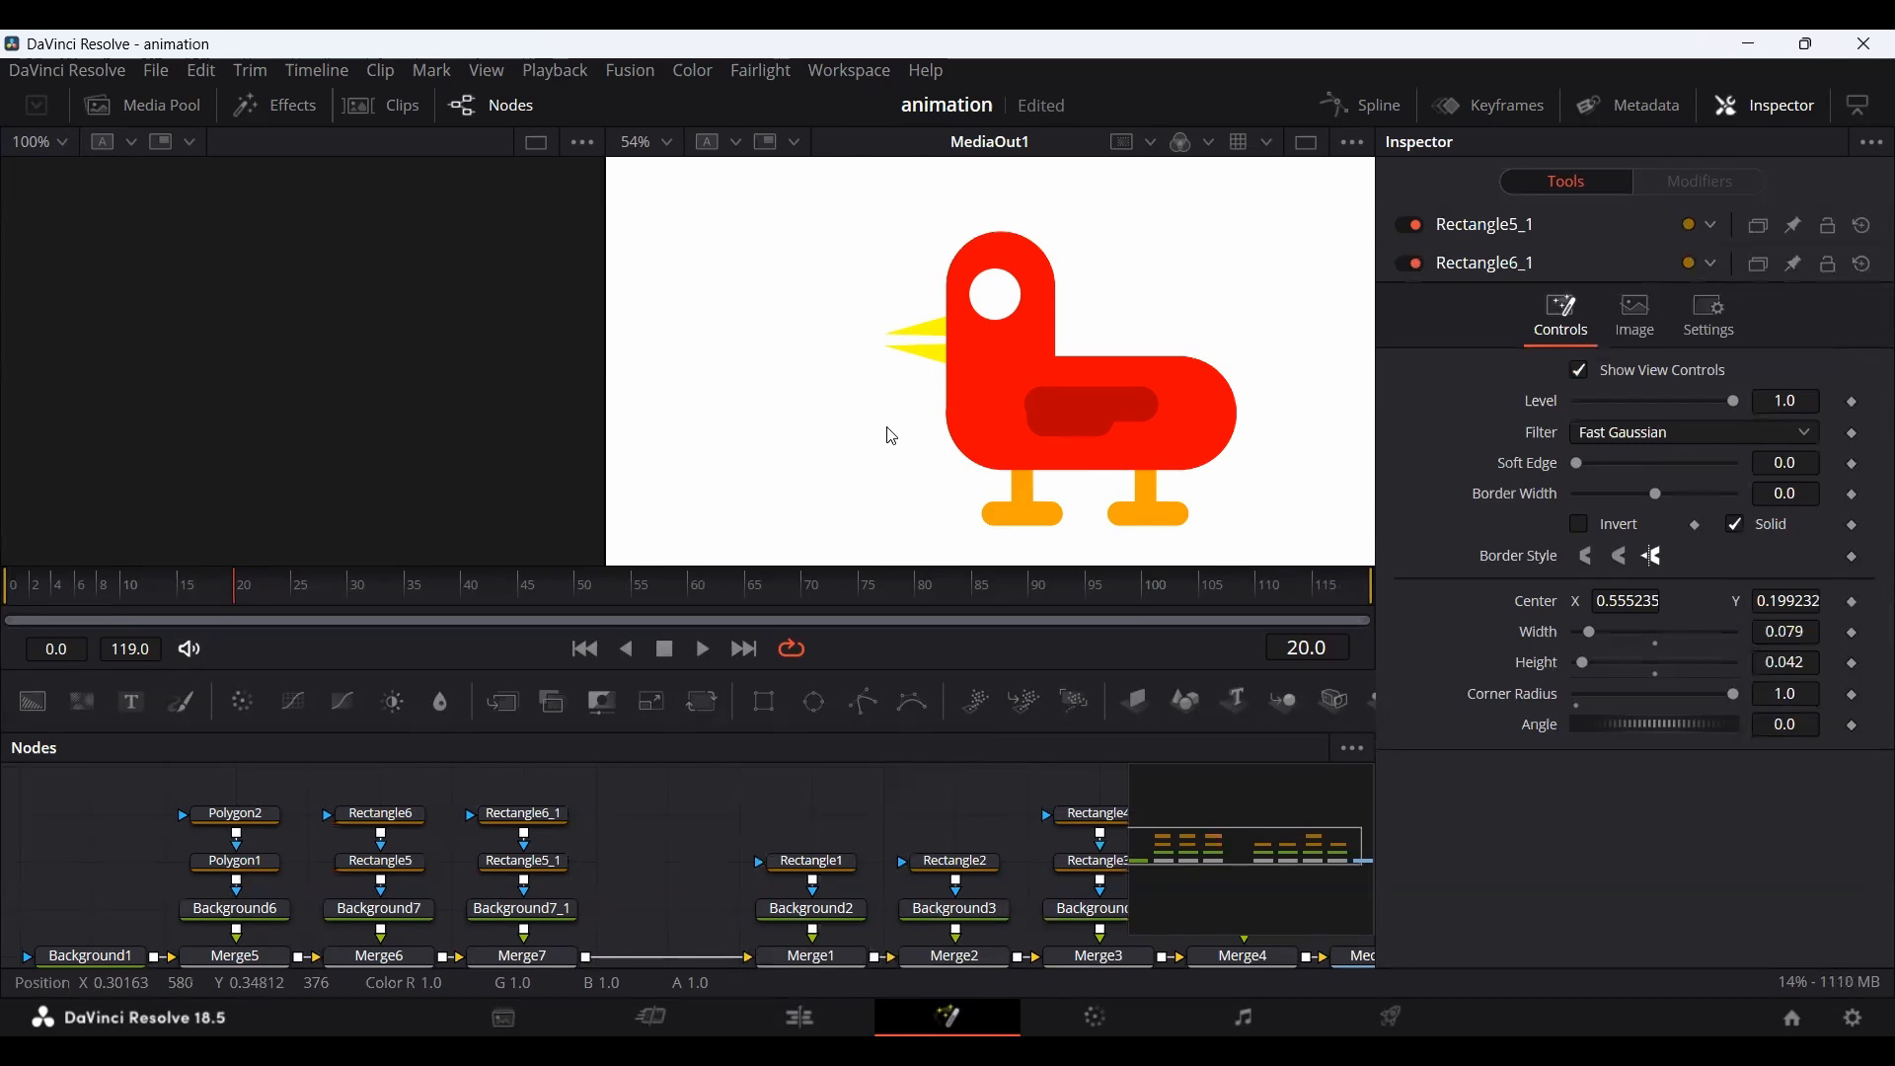
{"action": "key", "text": "ctrl+s"}
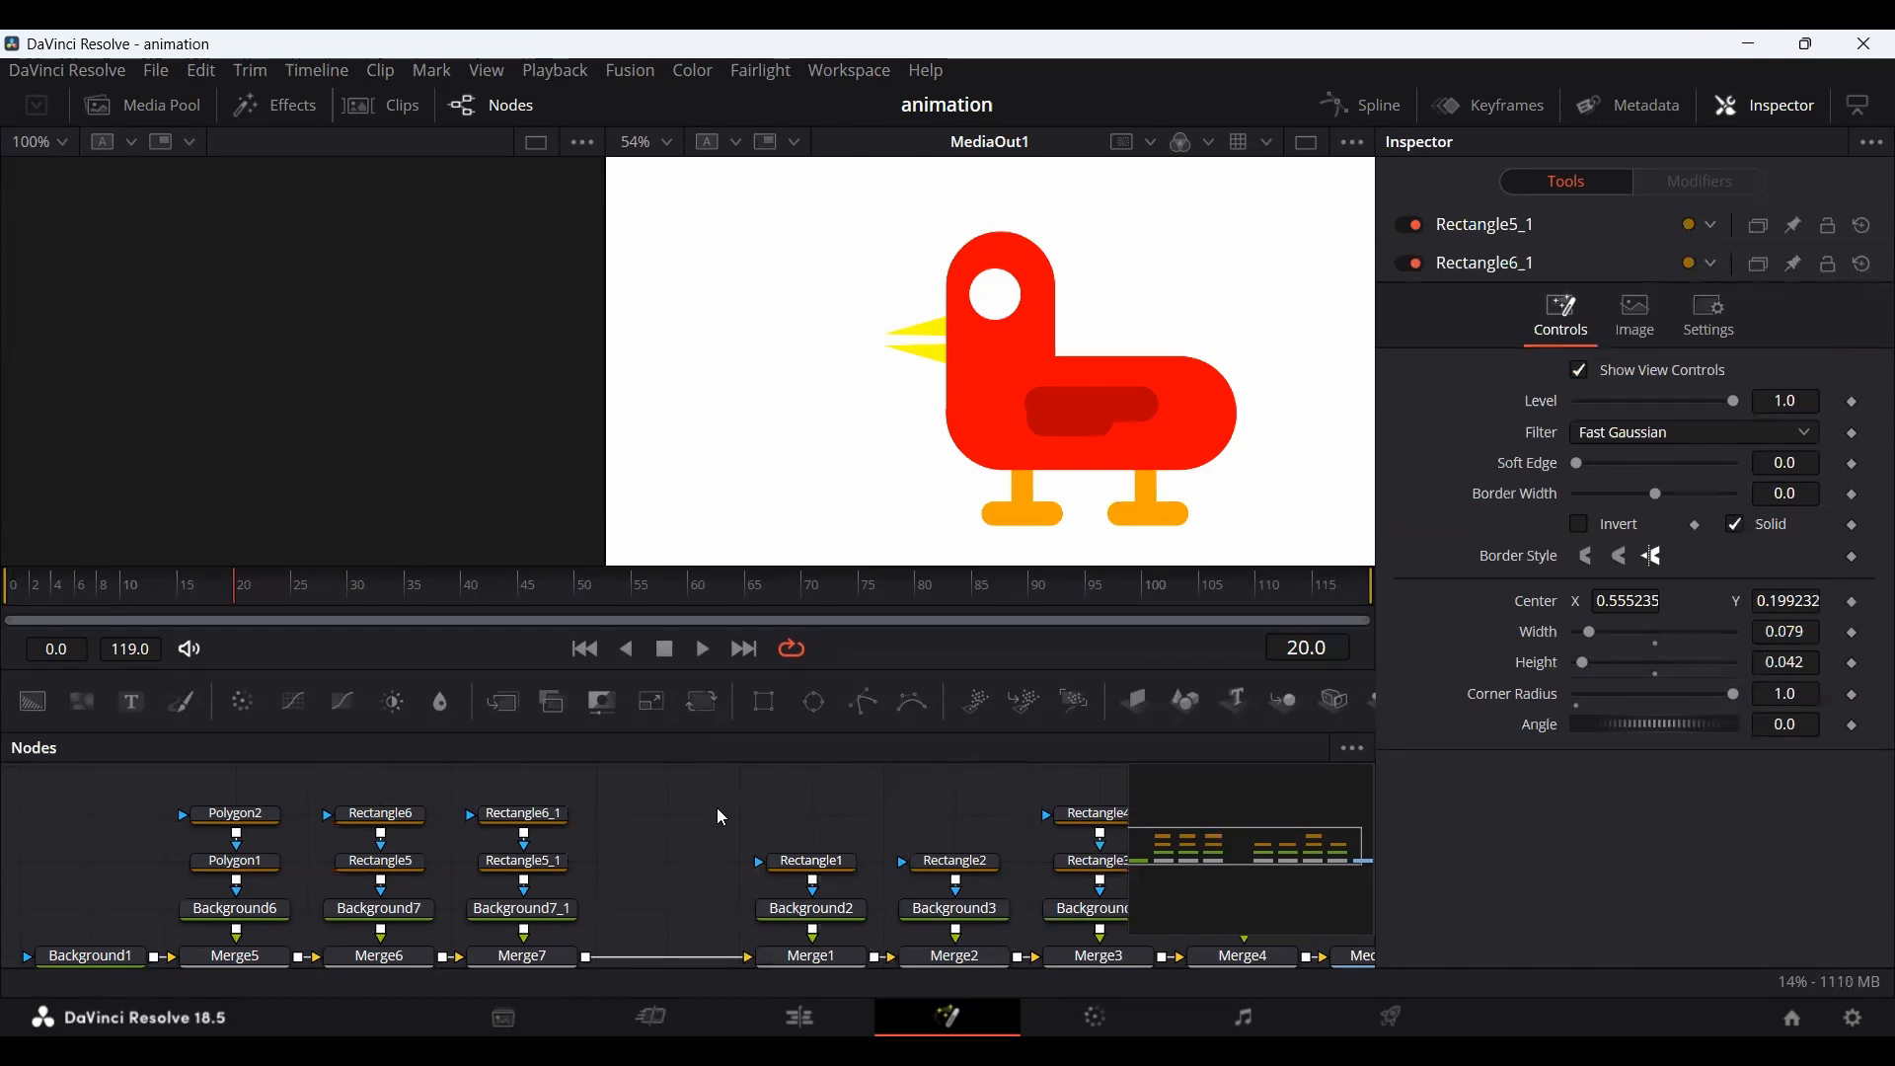
Move the Merge5, Merge6 and Merge7 node groups together next to Merge1, closing the gap in the chain.
{"action": "left_click_drag", "start_coordinate": [144, 779], "coordinate": [598, 948]}
{"action": "left_click", "coordinate": [638, 878]}
{"action": "left_click_drag", "start_coordinate": [220, 965], "coordinate": [545, 752]}
{"action": "left_click_drag", "start_coordinate": [551, 955], "coordinate": [640, 961]}
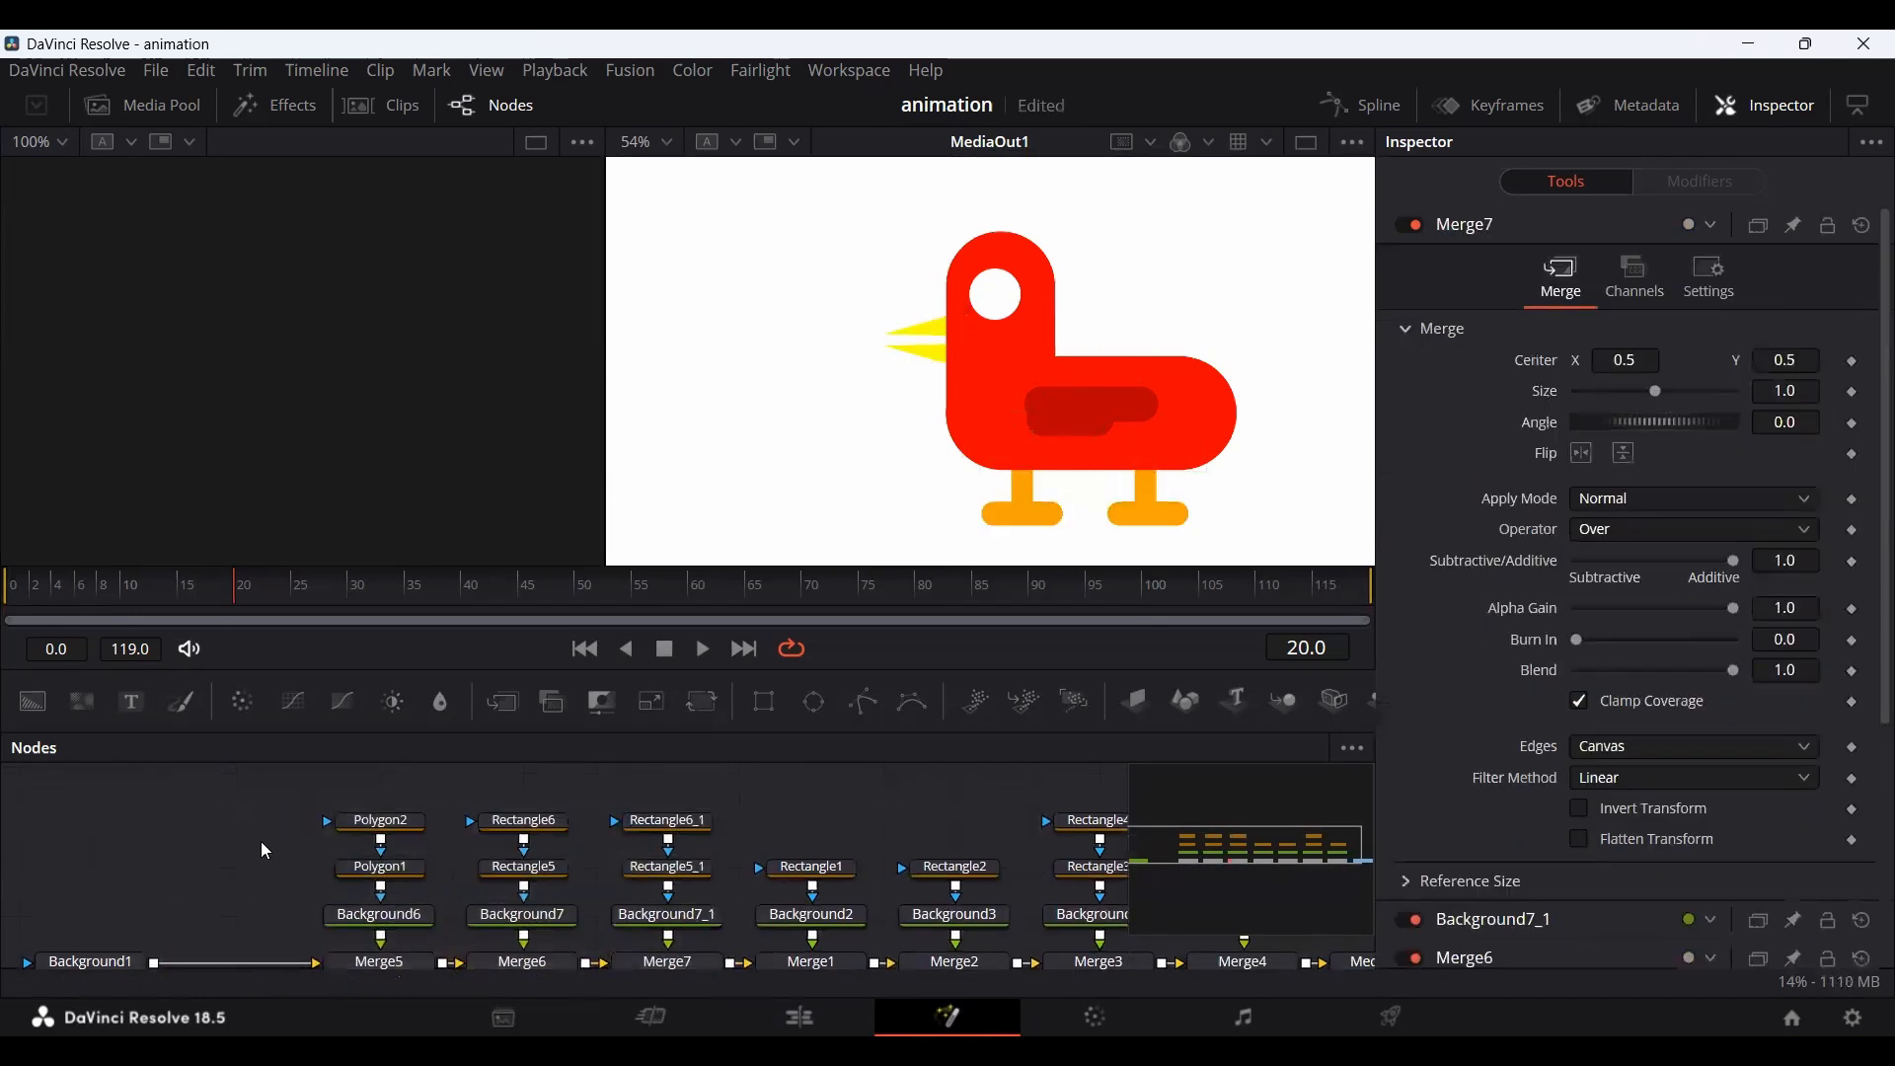
Raise the background and mask nodes of every body part to leave space above the merge row.
{"action": "left_click_drag", "start_coordinate": [816, 817], "coordinate": [605, 808]}
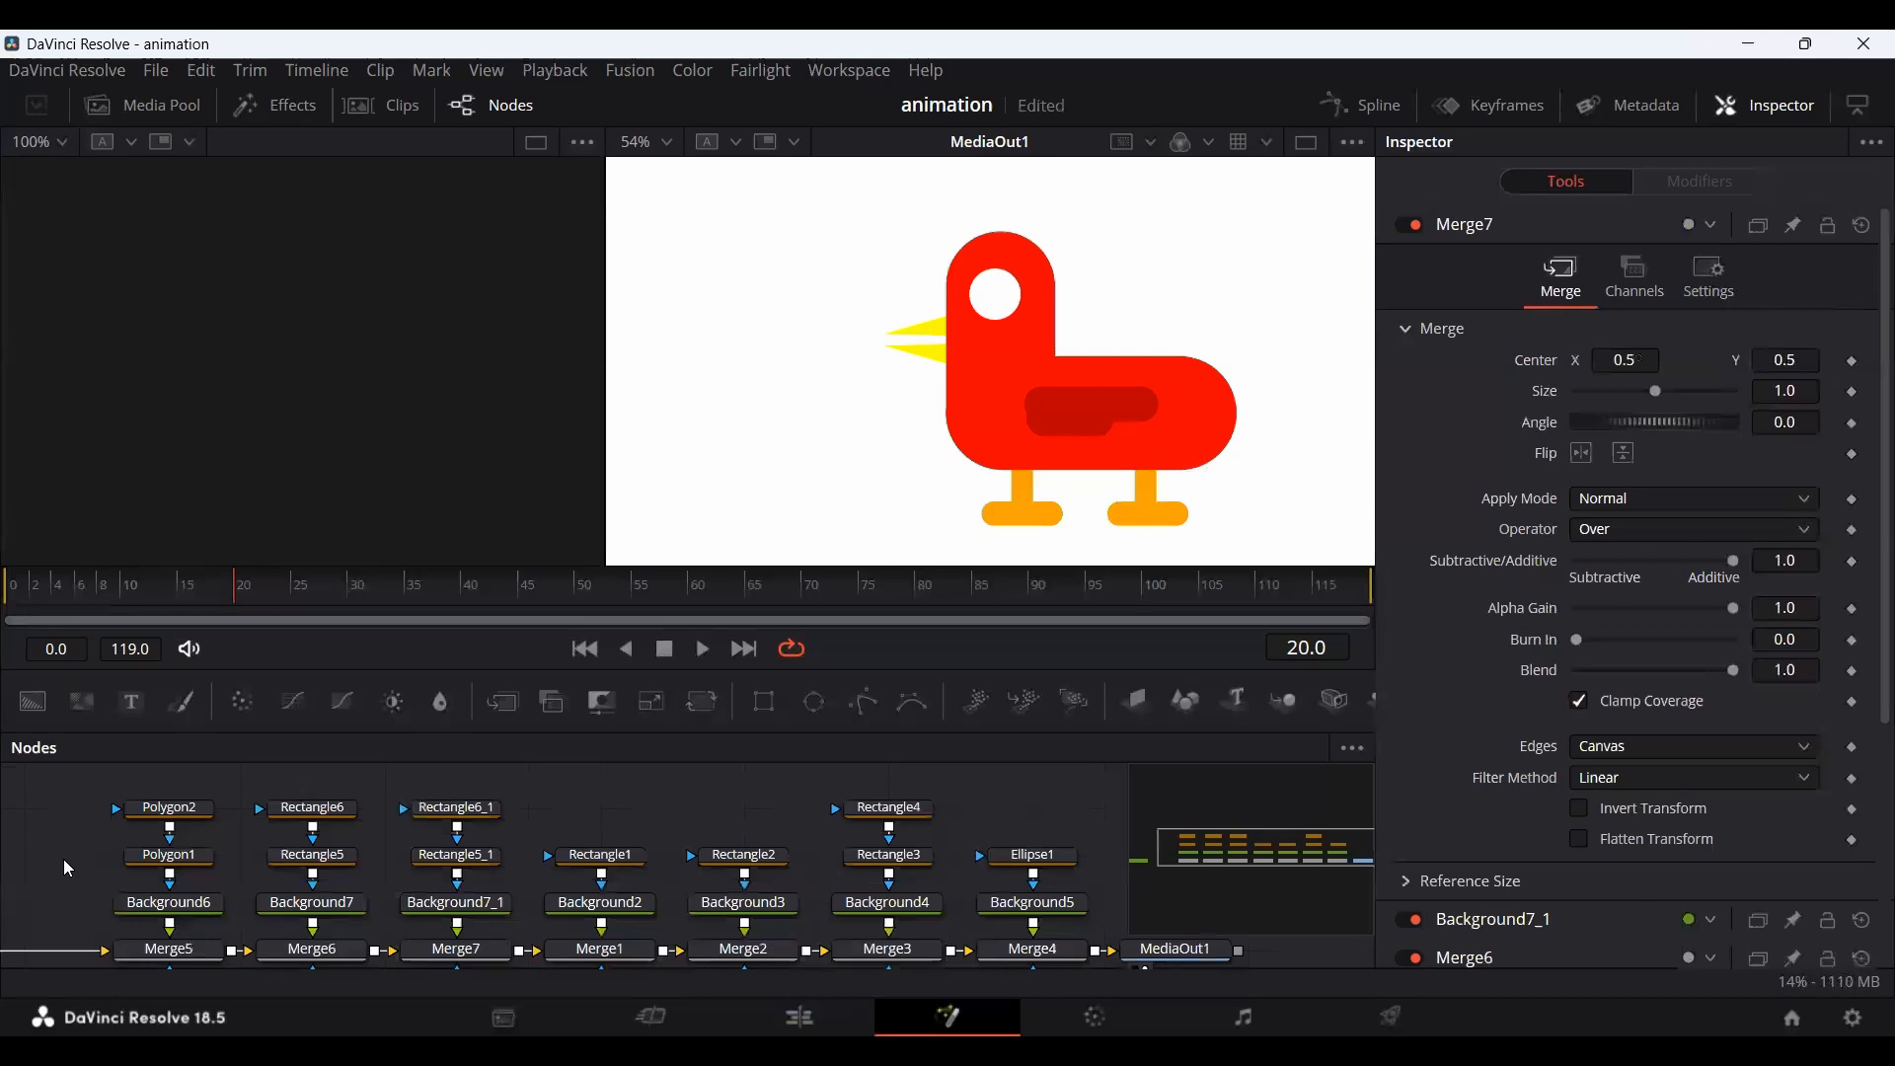
{"action": "left_click_drag", "start_coordinate": [63, 805], "coordinate": [1040, 851]}
{"action": "left_click", "coordinate": [43, 897]}
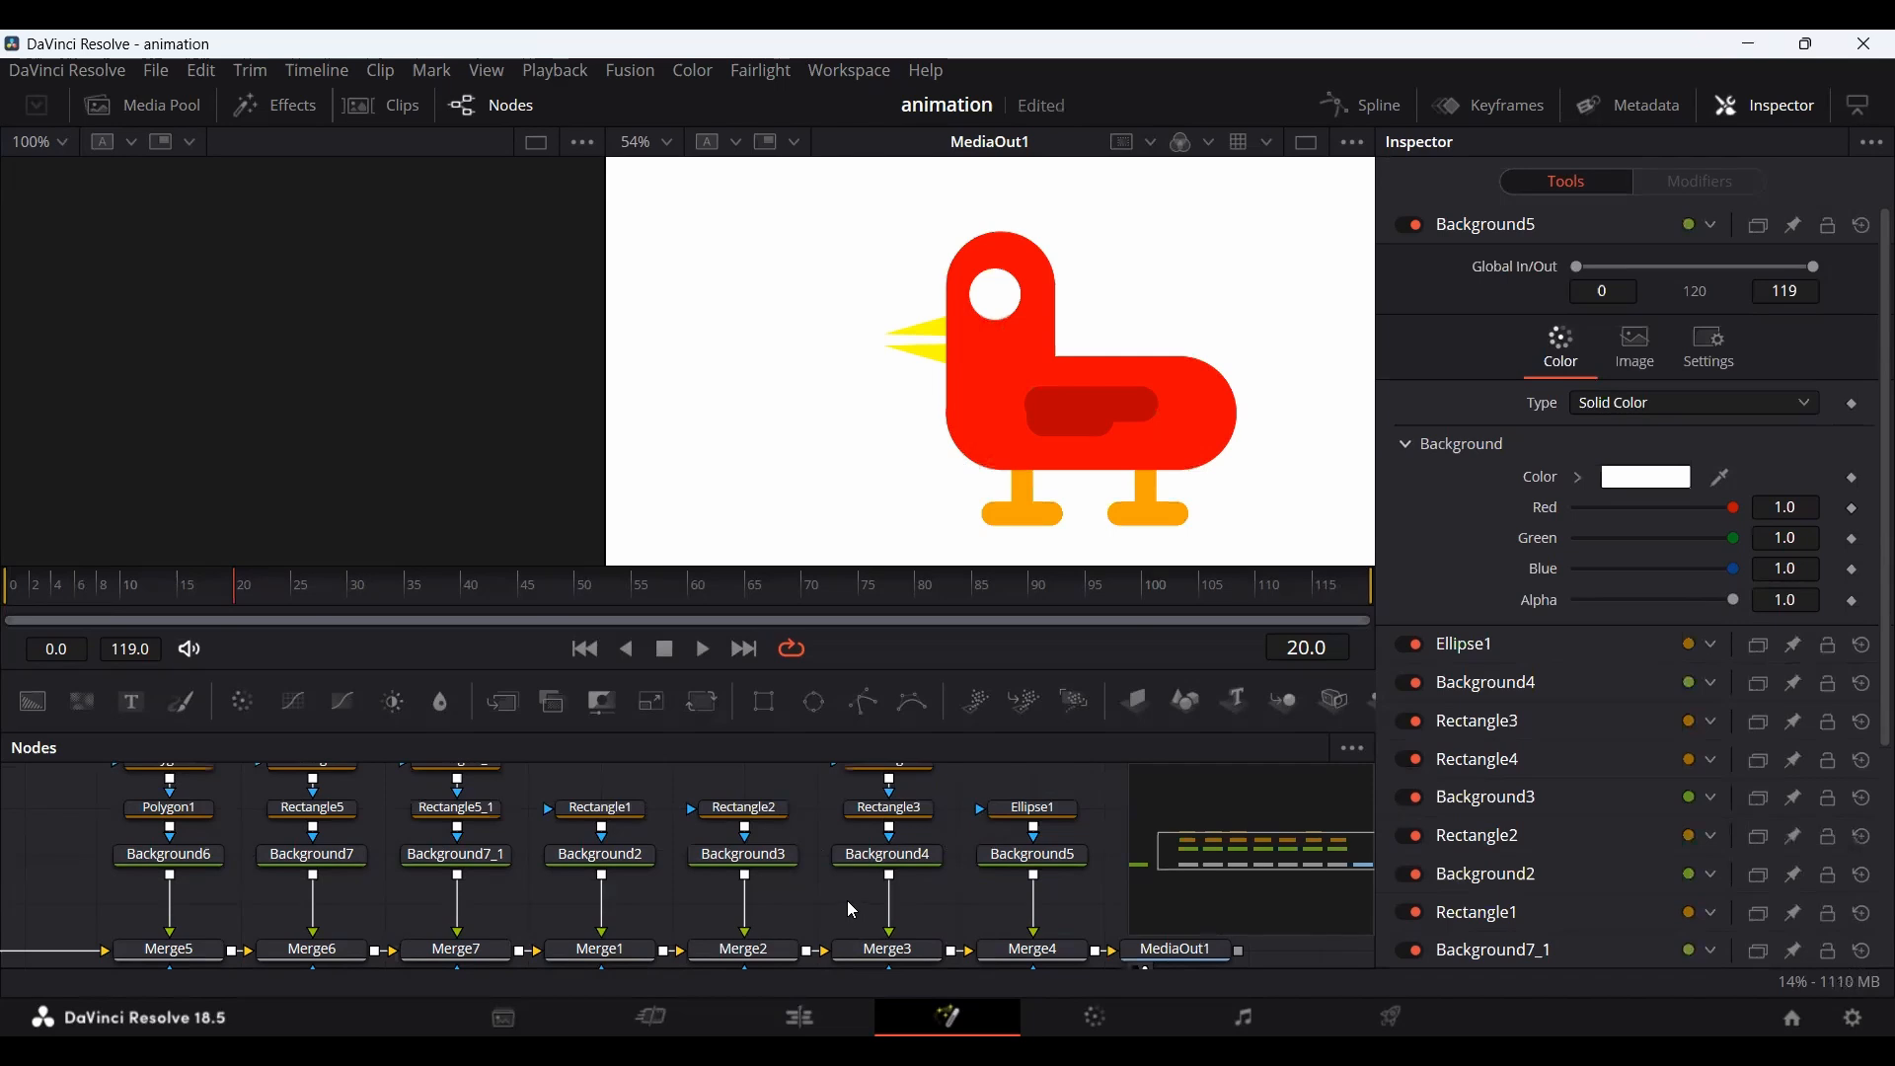
Lower Background6 with its Polygon1 and Polygon2 masks back close to Merge5.
{"action": "left_click", "coordinate": [233, 809]}
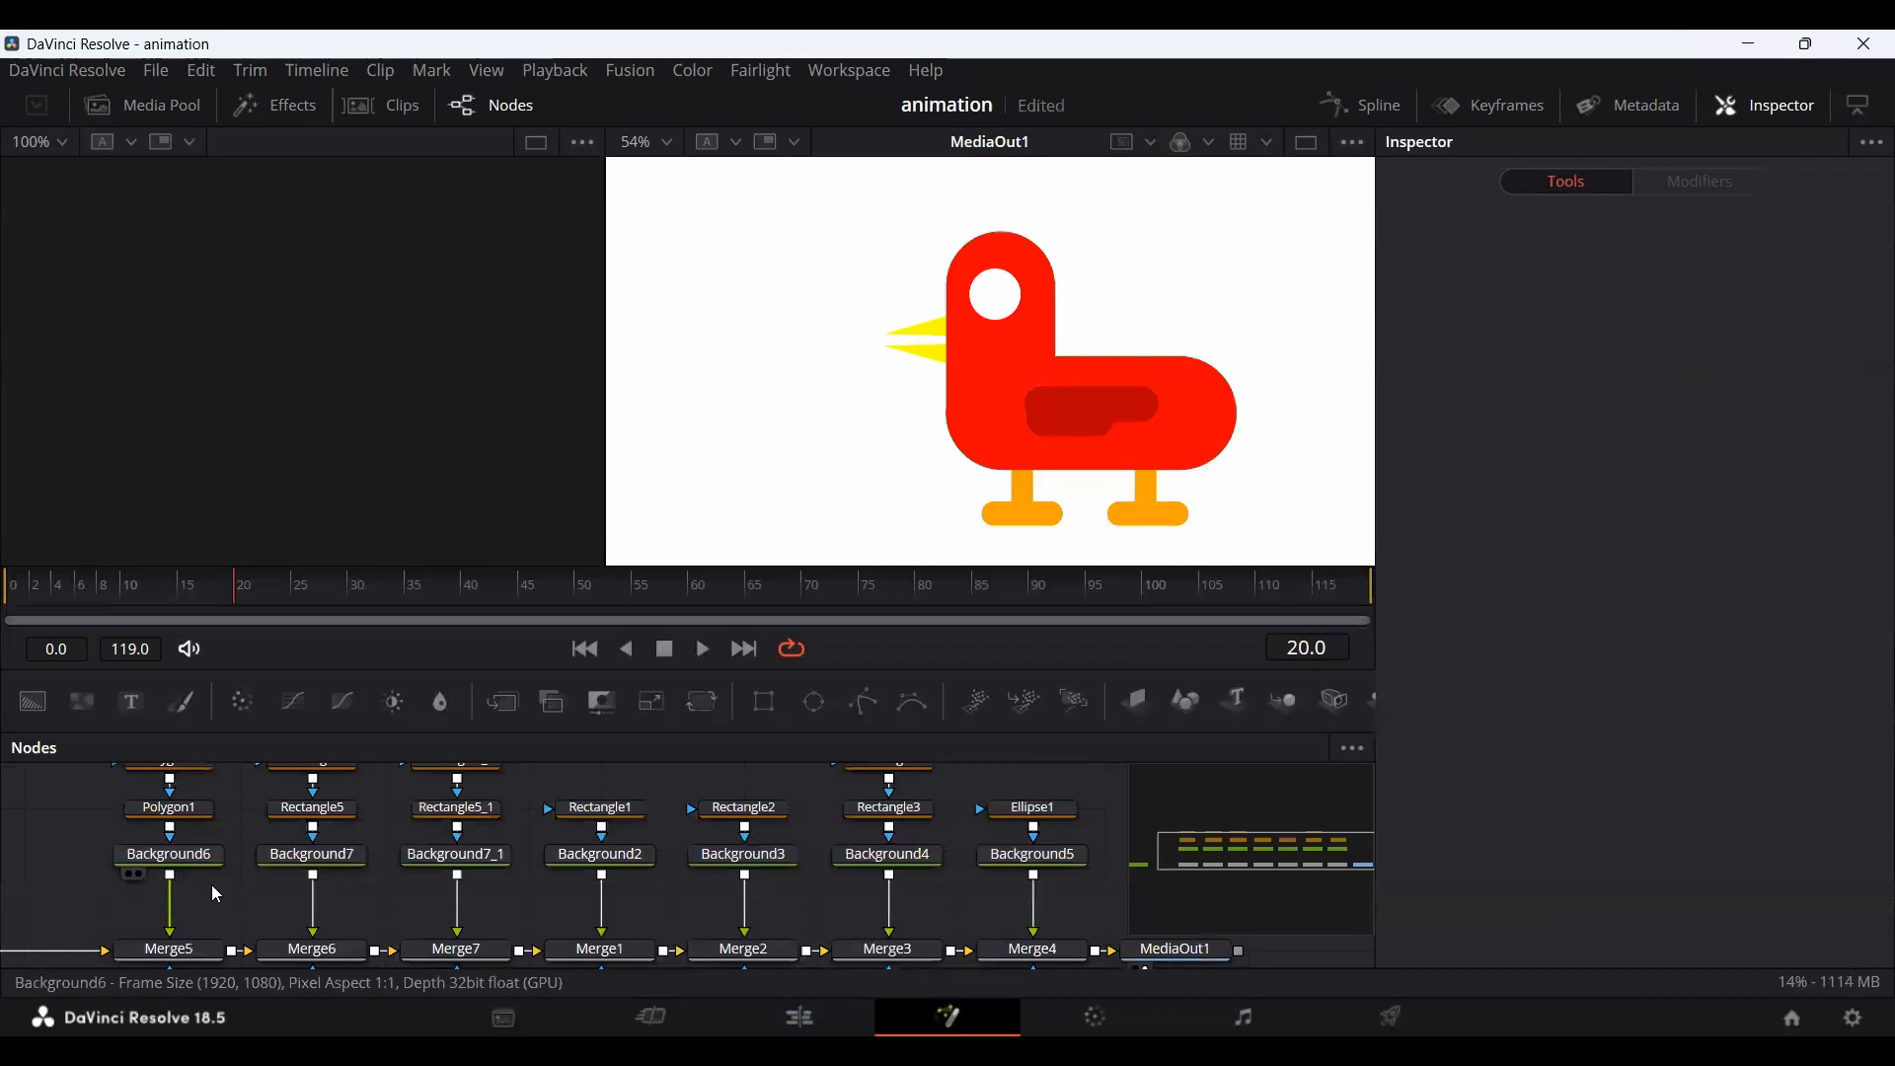
{"action": "mouse_move", "coordinate": [212, 885]}
{"action": "left_mouse_down"}
{"action": "mouse_move", "coordinate": [176, 792]}
{"action": "mouse_move", "coordinate": [91, 764]}
{"action": "left_mouse_up"}
{"action": "left_click_drag", "start_coordinate": [206, 908], "coordinate": [206, 955]}
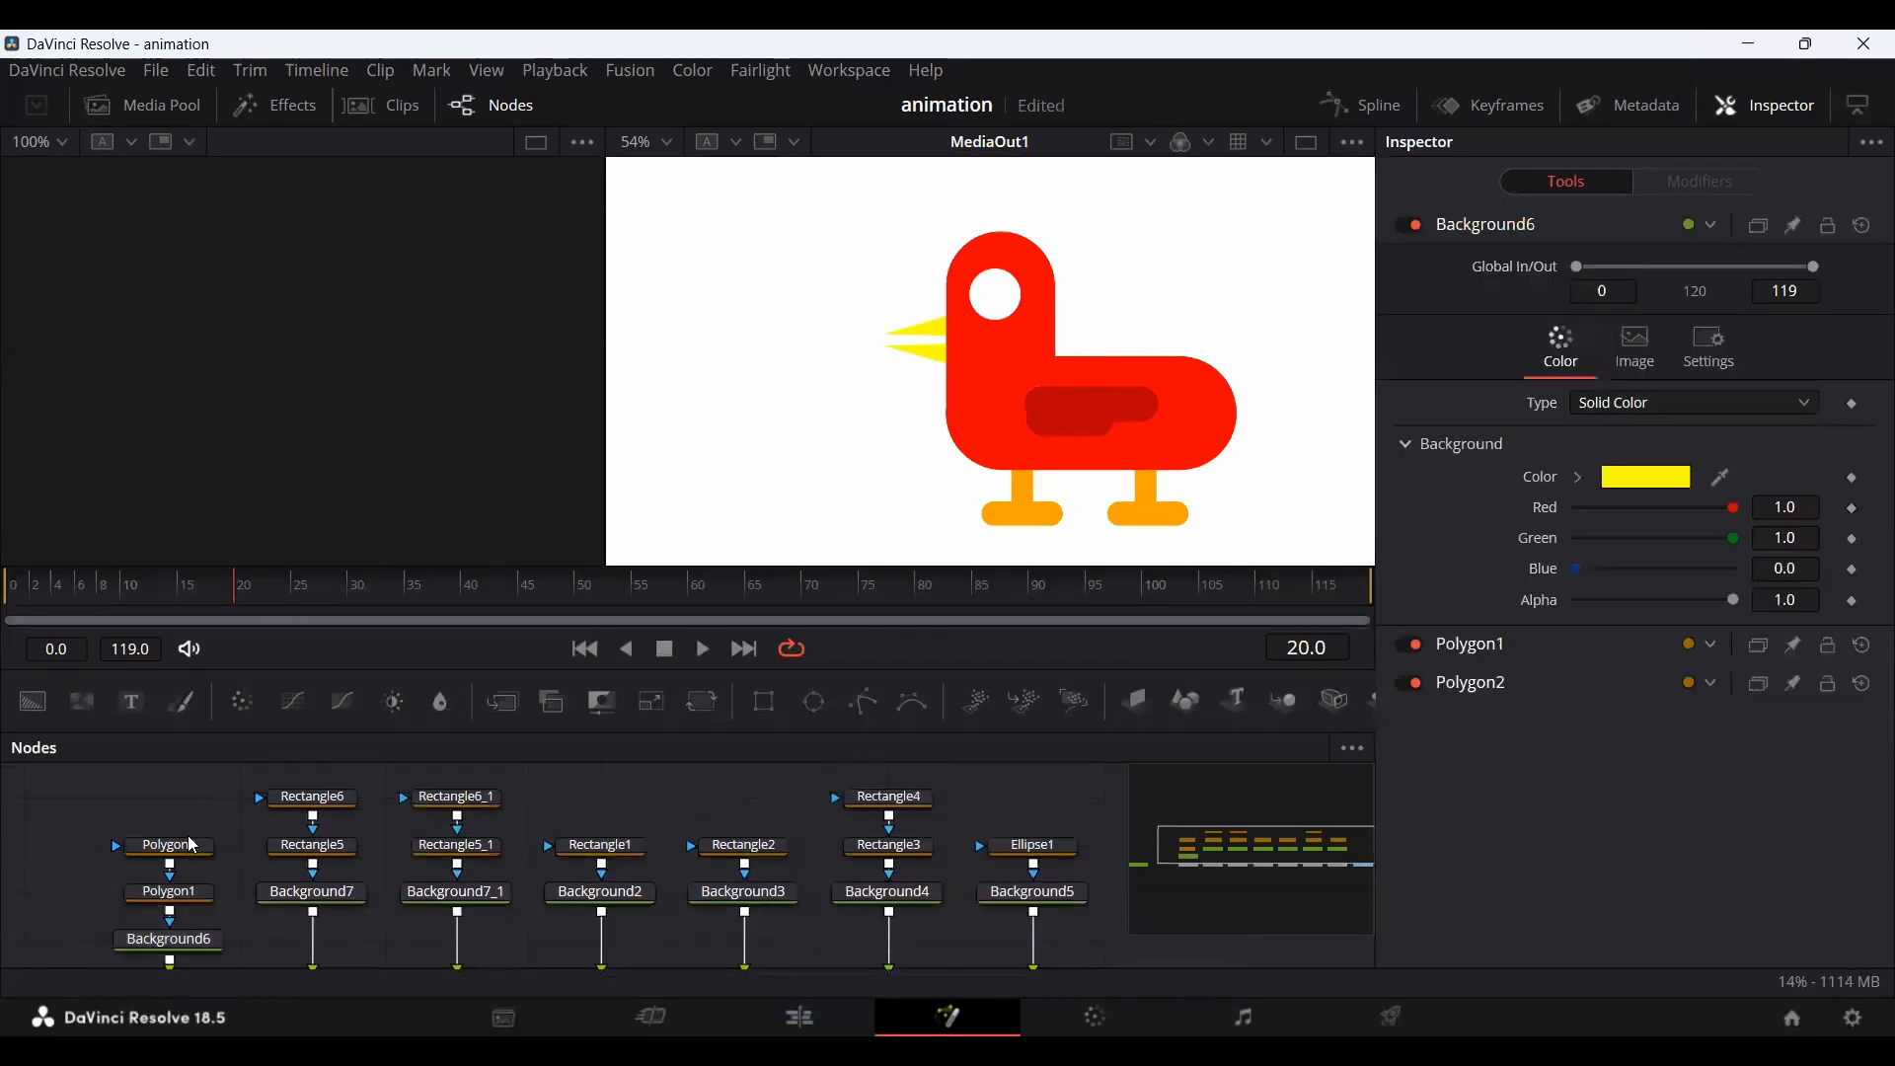
Examine which mask and background nodes form the beak, legs, body, head and wing.
{"action": "left_click", "coordinate": [192, 846]}
{"action": "left_click", "coordinate": [210, 894]}
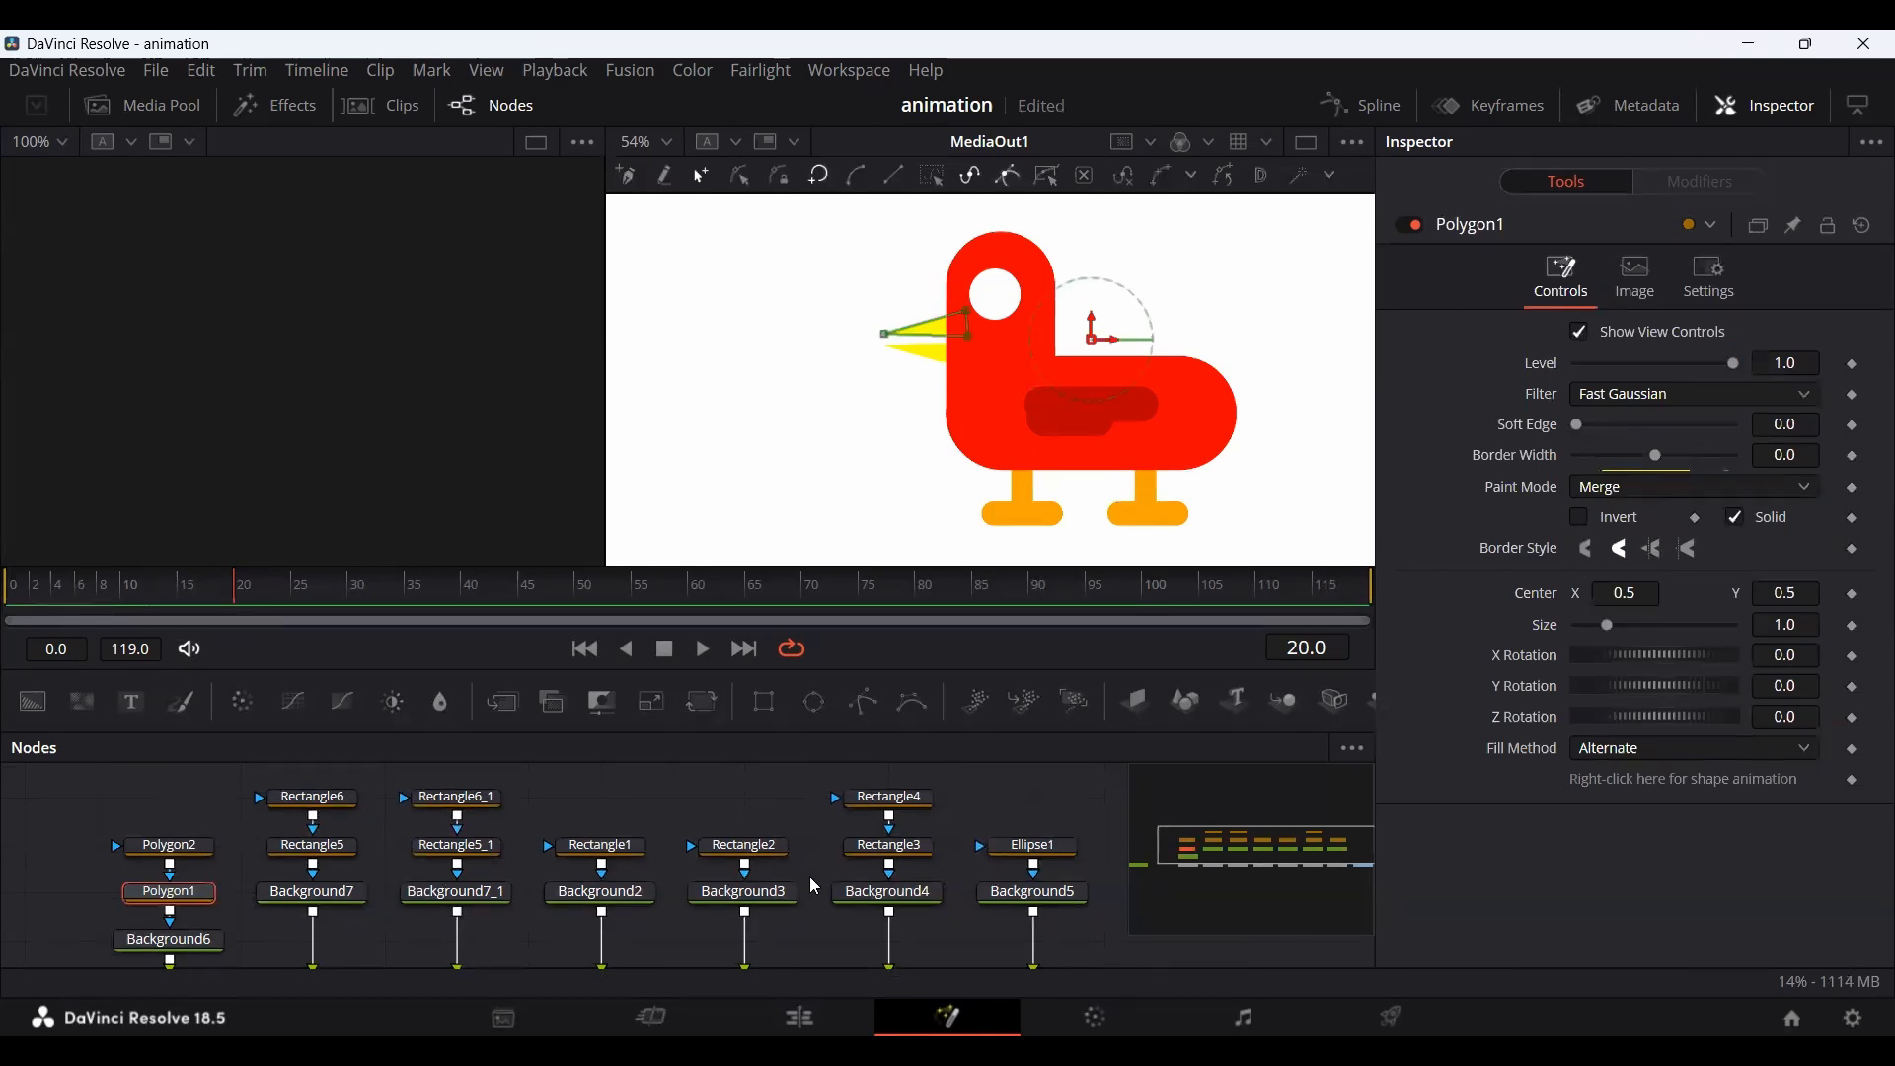
{"action": "scroll", "coordinate": [815, 886], "scroll_direction": "down", "scroll_amount": 1}
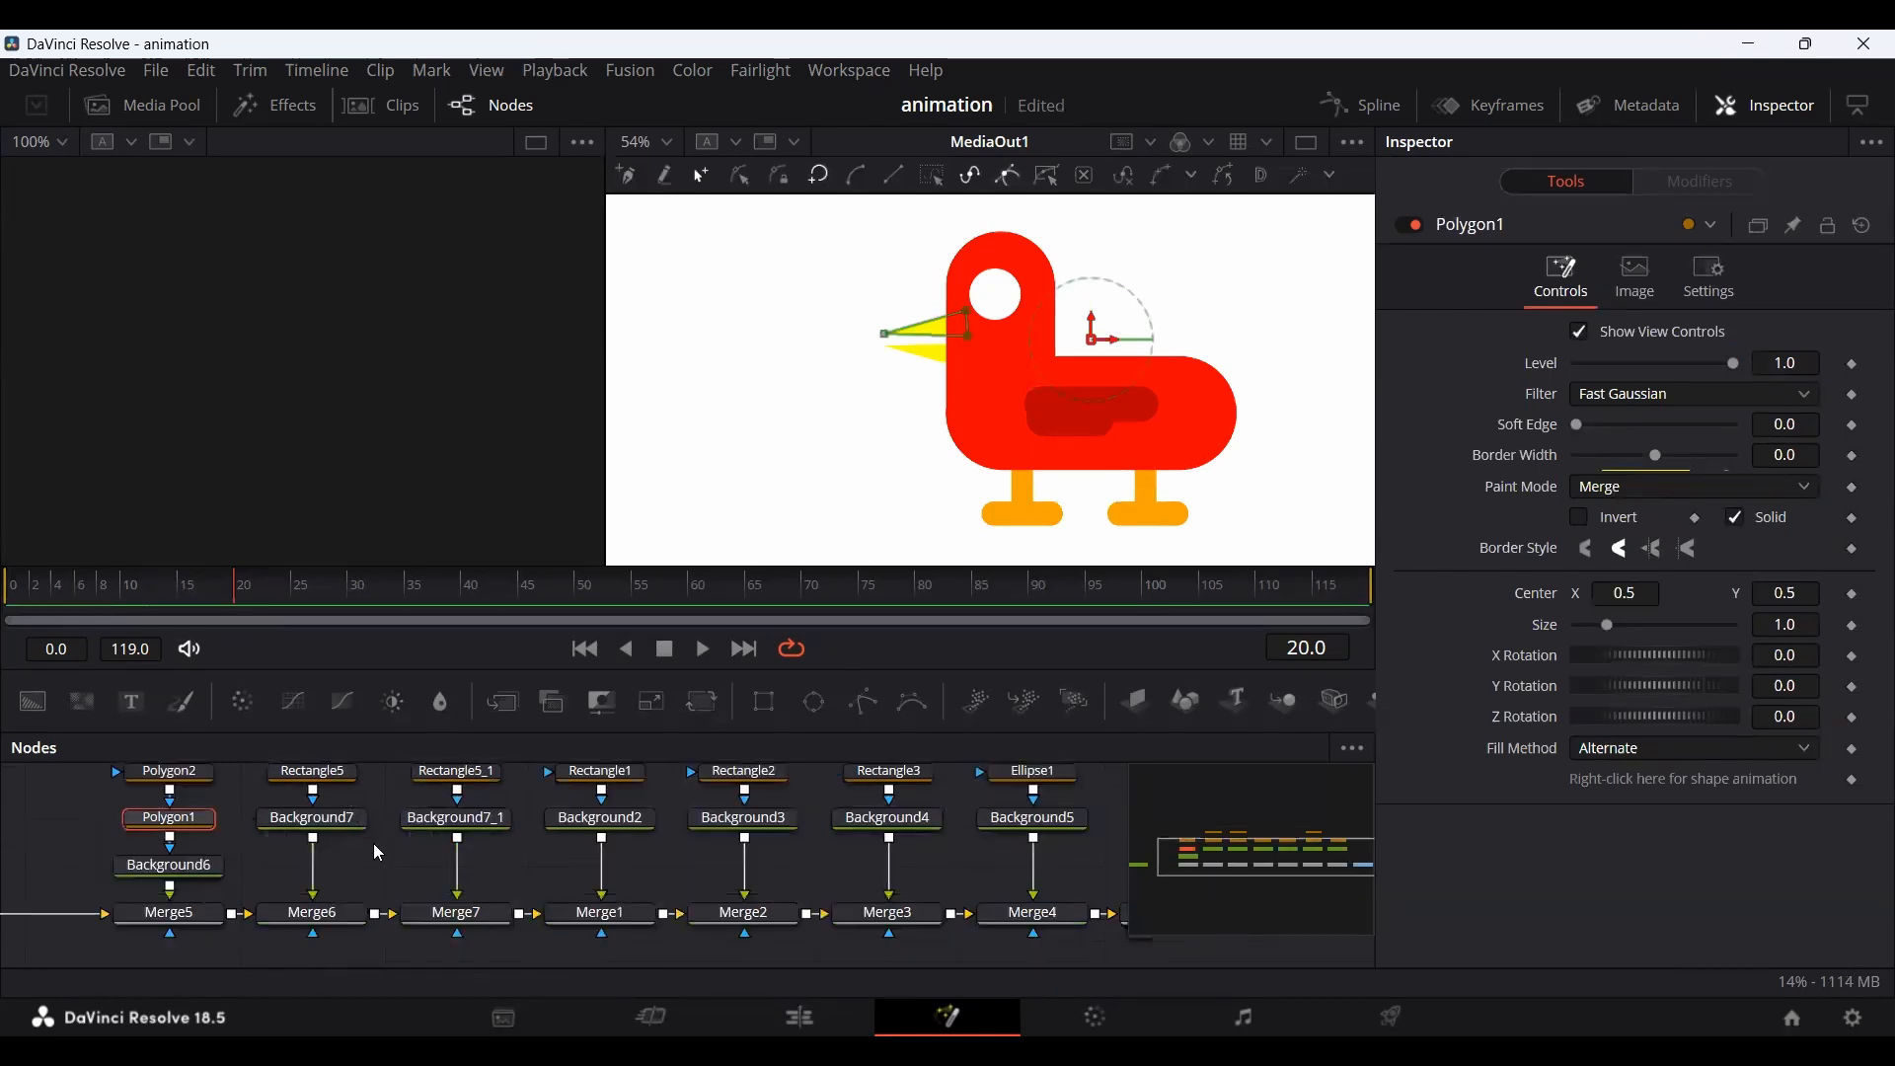
{"action": "scroll", "coordinate": [378, 853], "scroll_direction": "up", "scroll_amount": 1}
{"action": "left_click", "coordinate": [311, 812]}
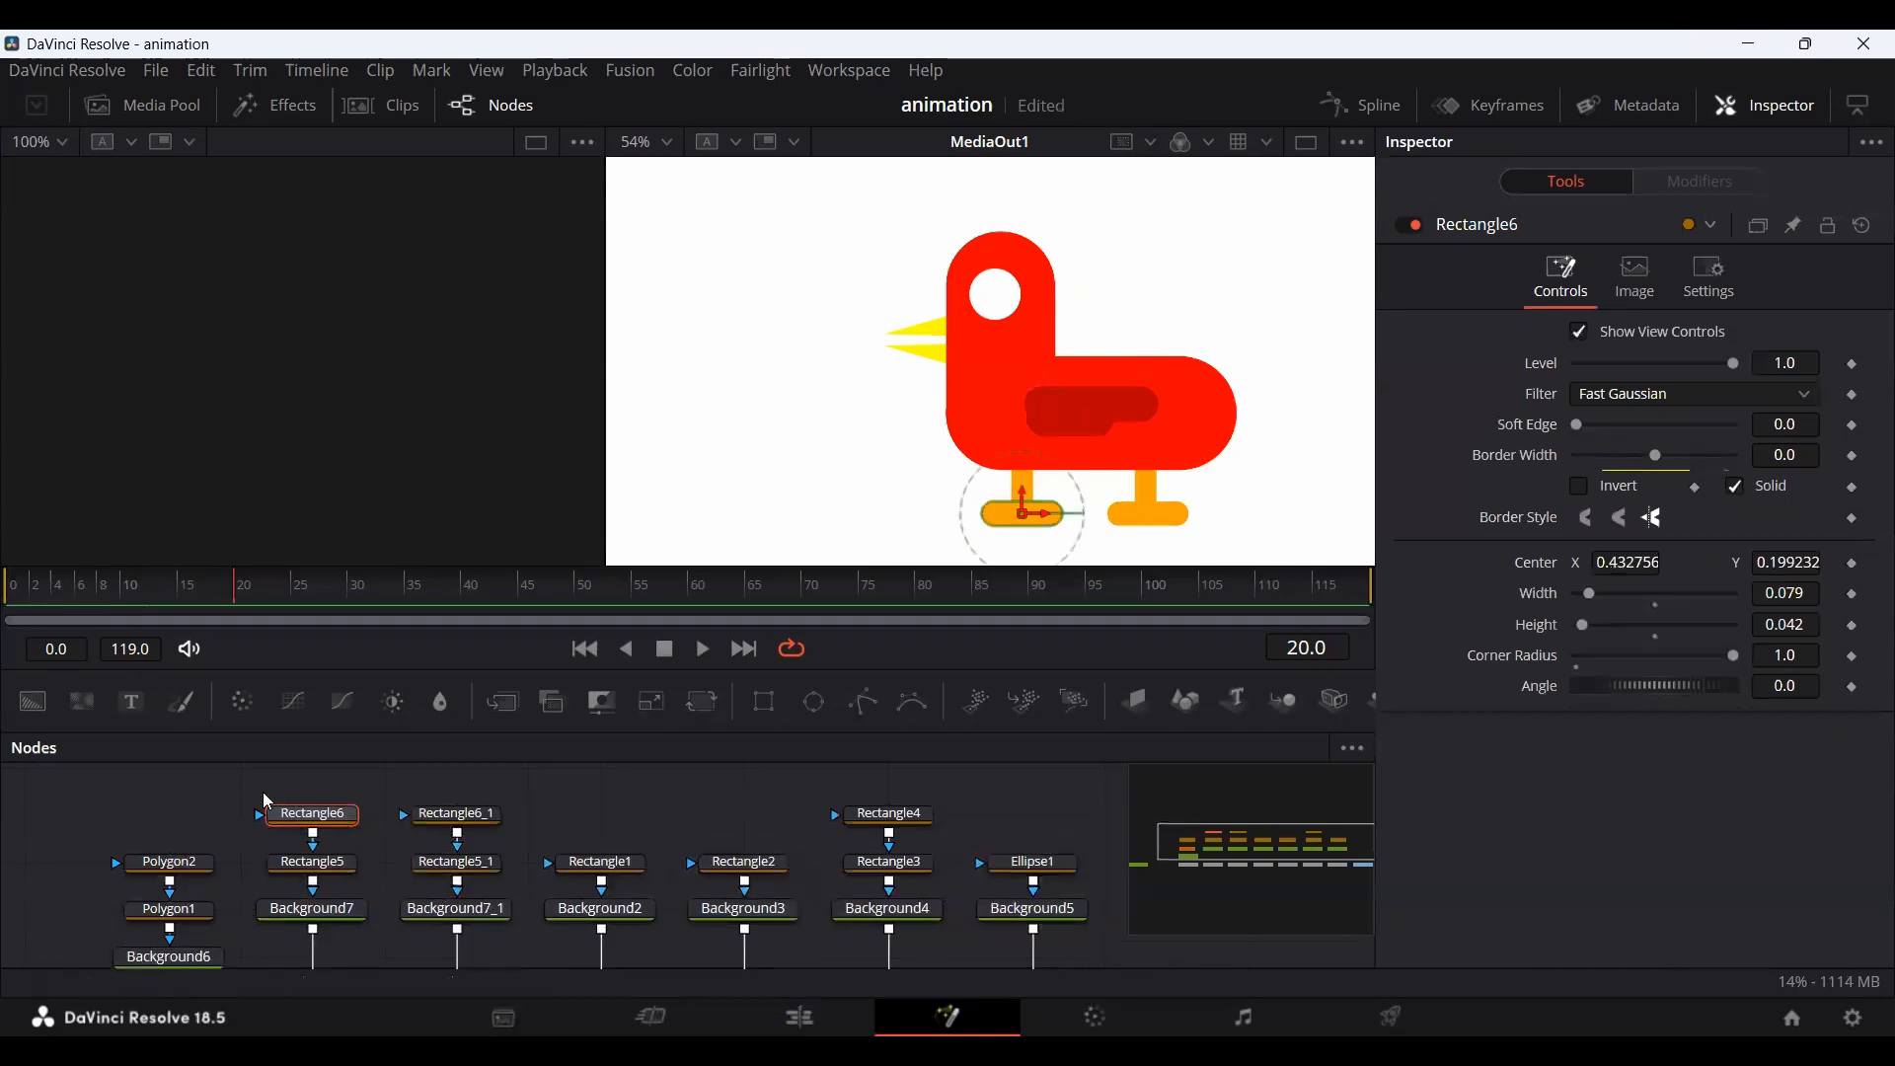
{"action": "left_click_drag", "start_coordinate": [247, 794], "coordinate": [366, 885]}
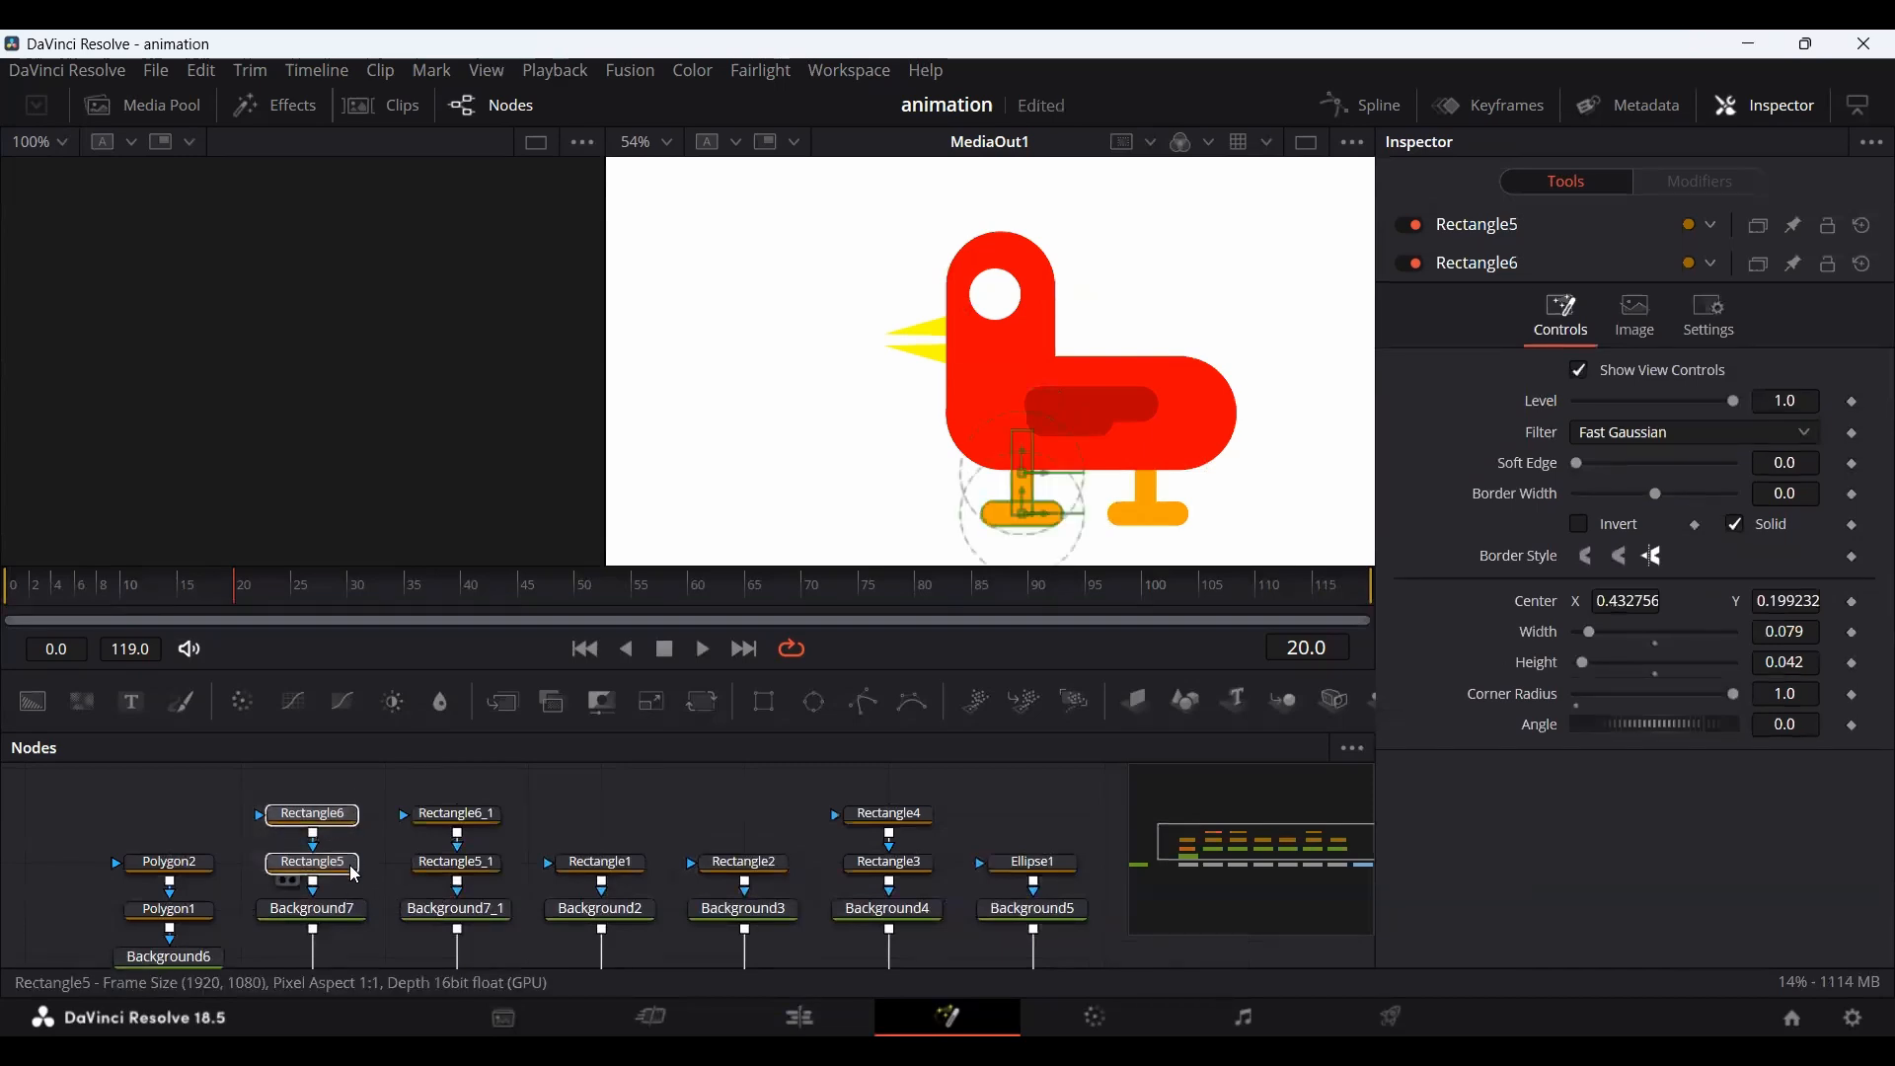
{"action": "scroll", "coordinate": [326, 889], "scroll_direction": "down", "scroll_amount": 1}
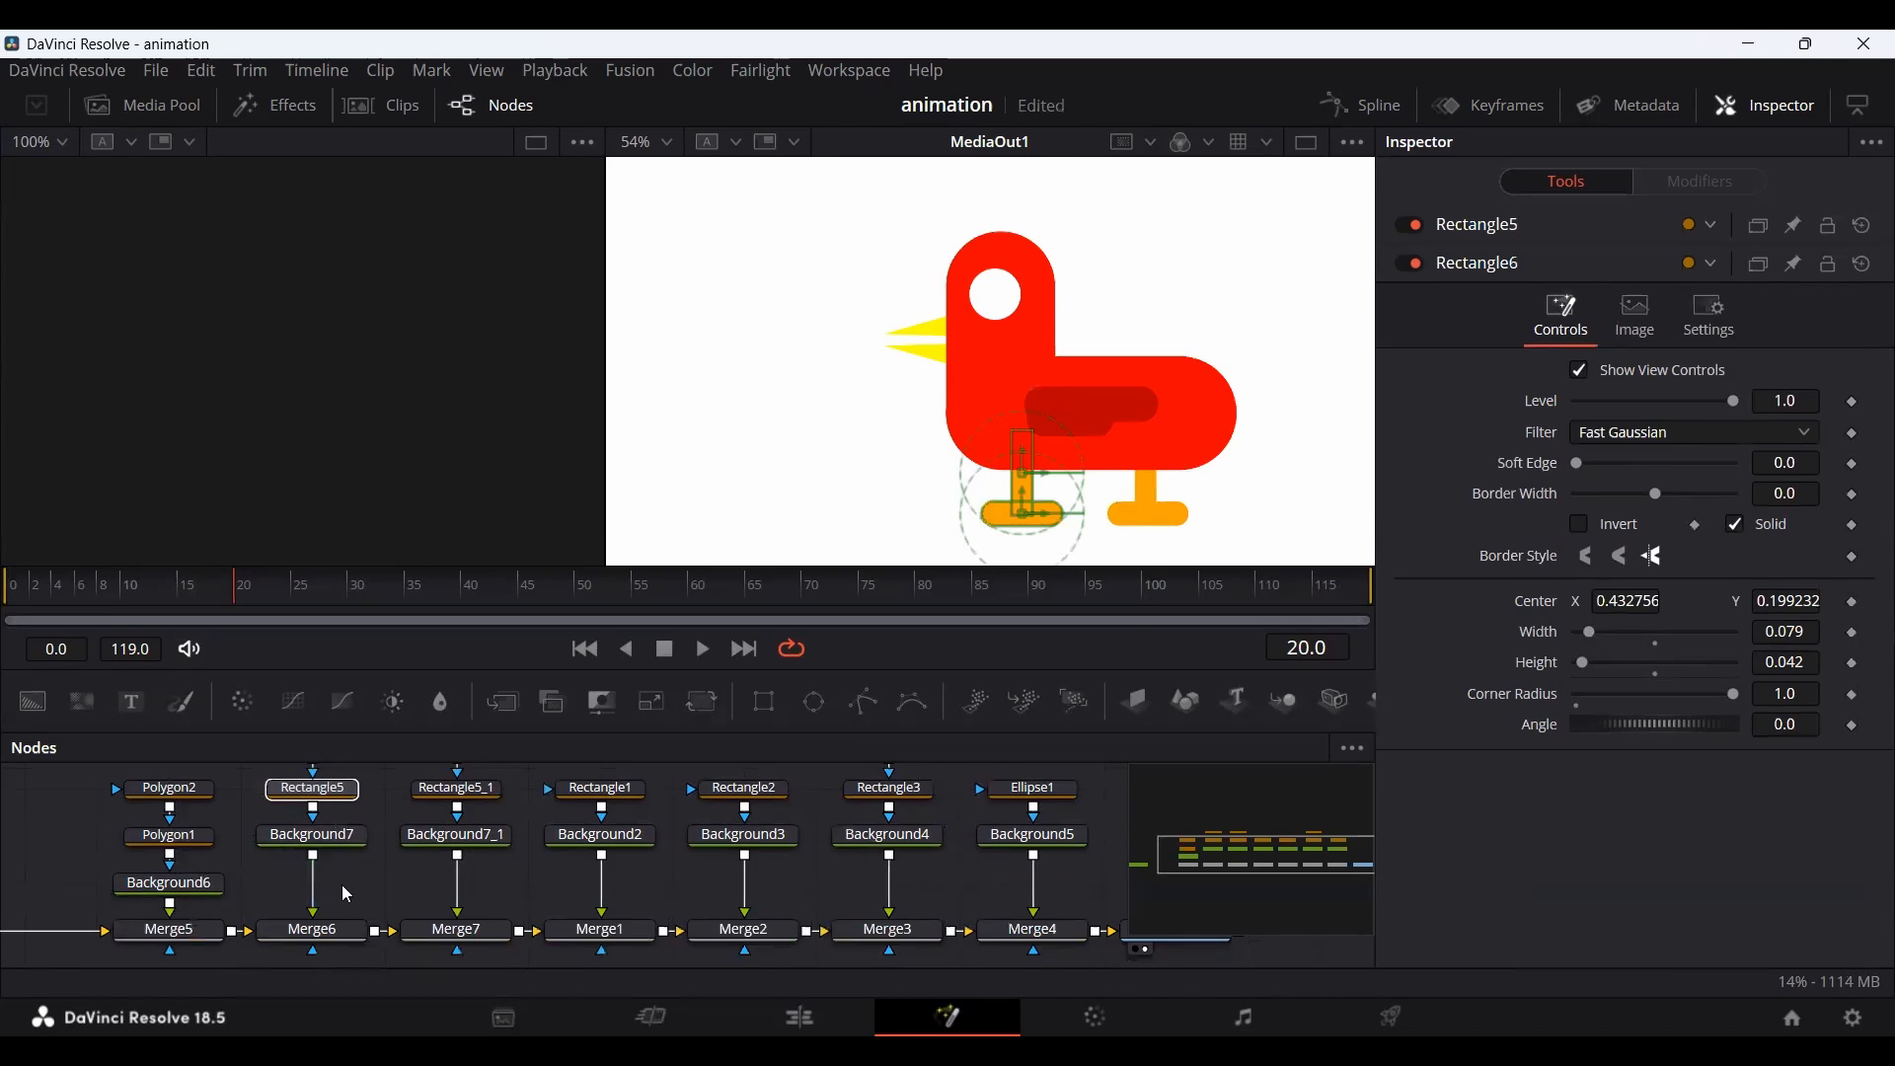
{"action": "left_click_drag", "start_coordinate": [75, 800], "coordinate": [197, 869]}
{"action": "left_click", "coordinate": [90, 842]}
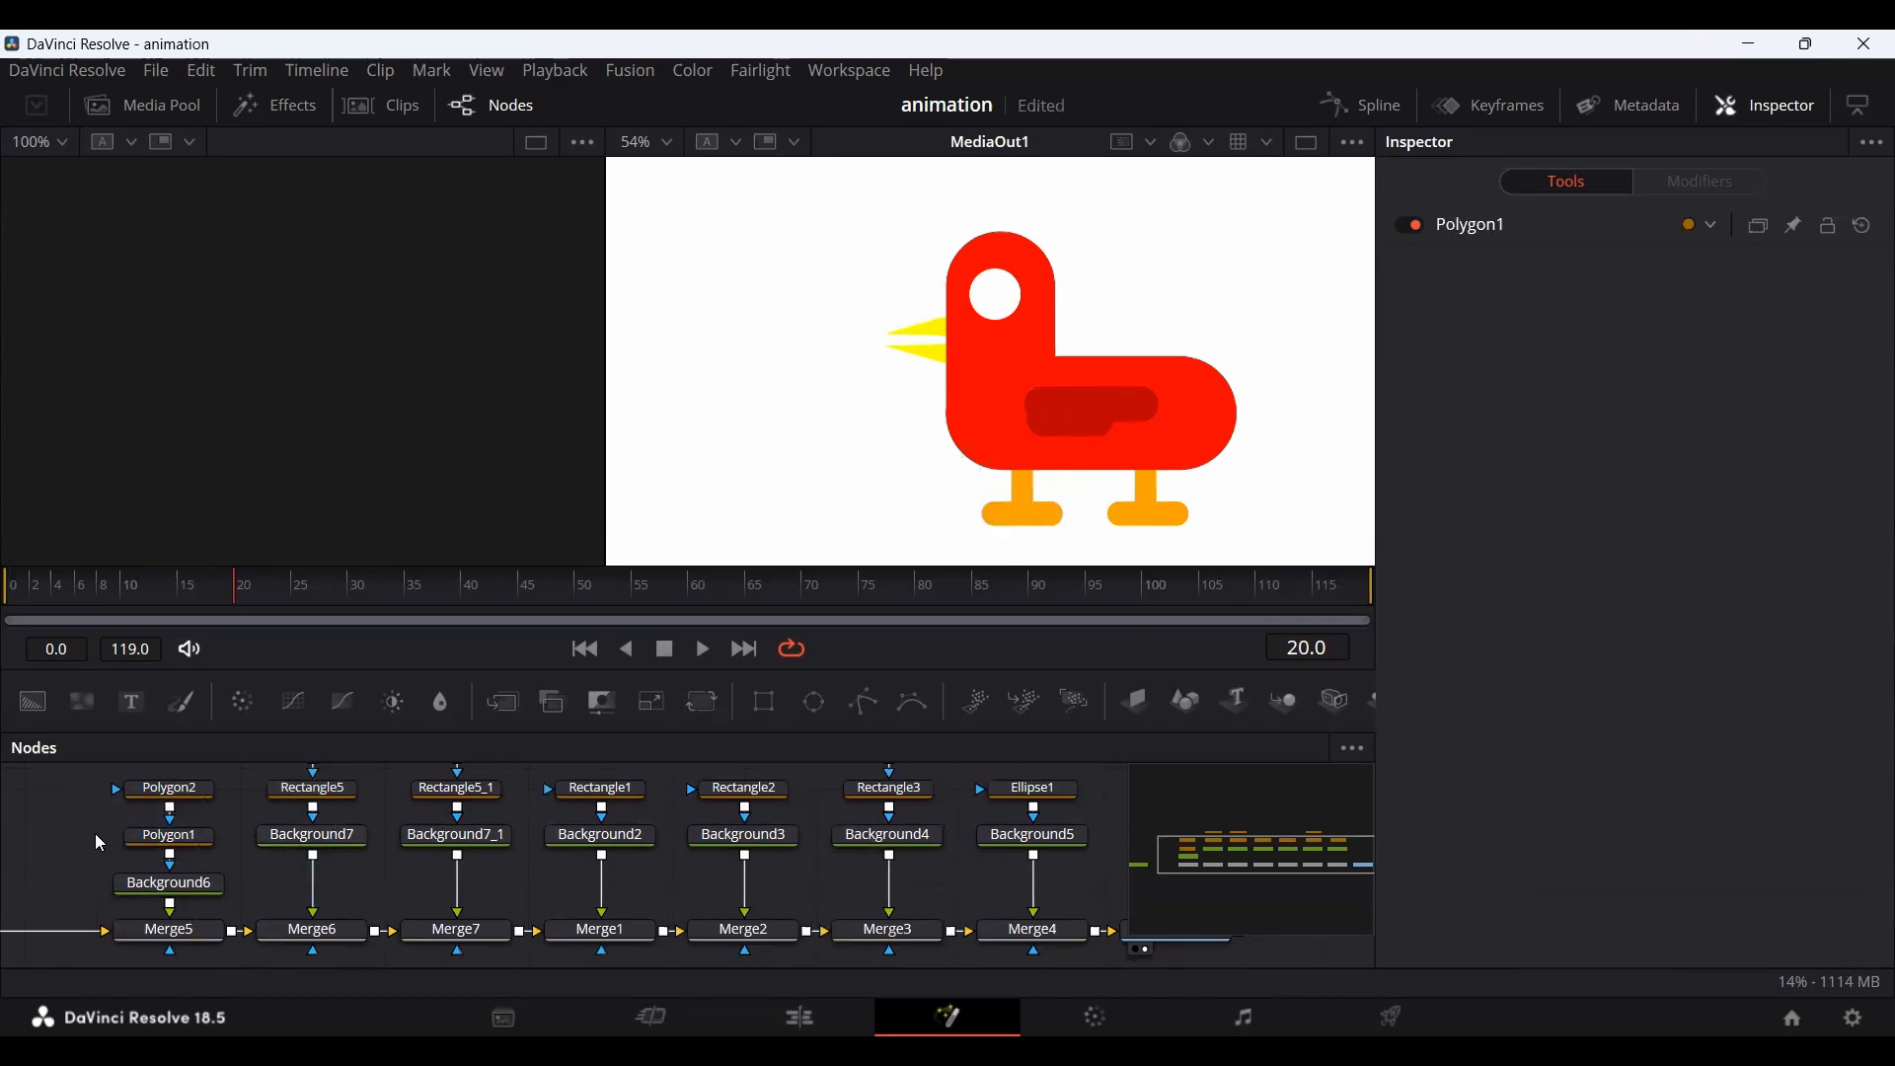
{"action": "left_click_drag", "start_coordinate": [73, 800], "coordinate": [213, 857]}
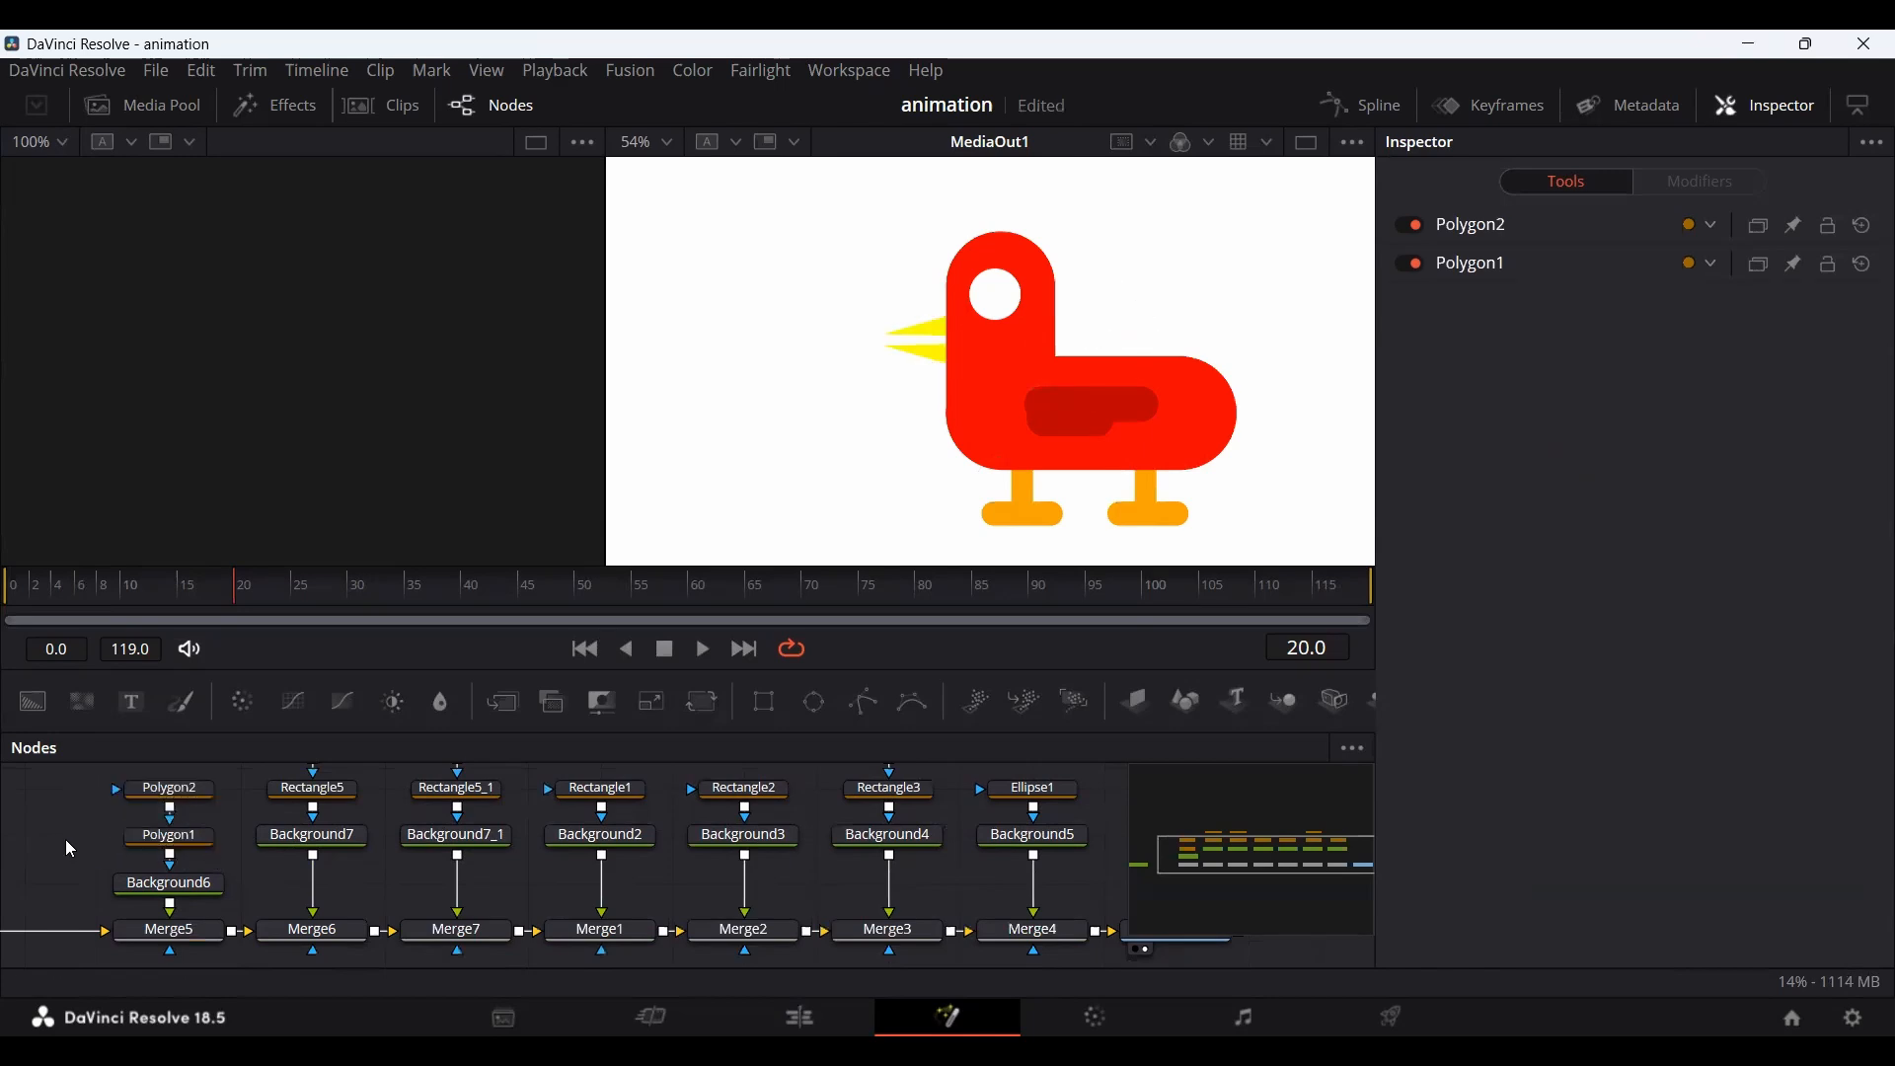
{"action": "scroll", "coordinate": [965, 883], "scroll_direction": "up", "scroll_amount": 1}
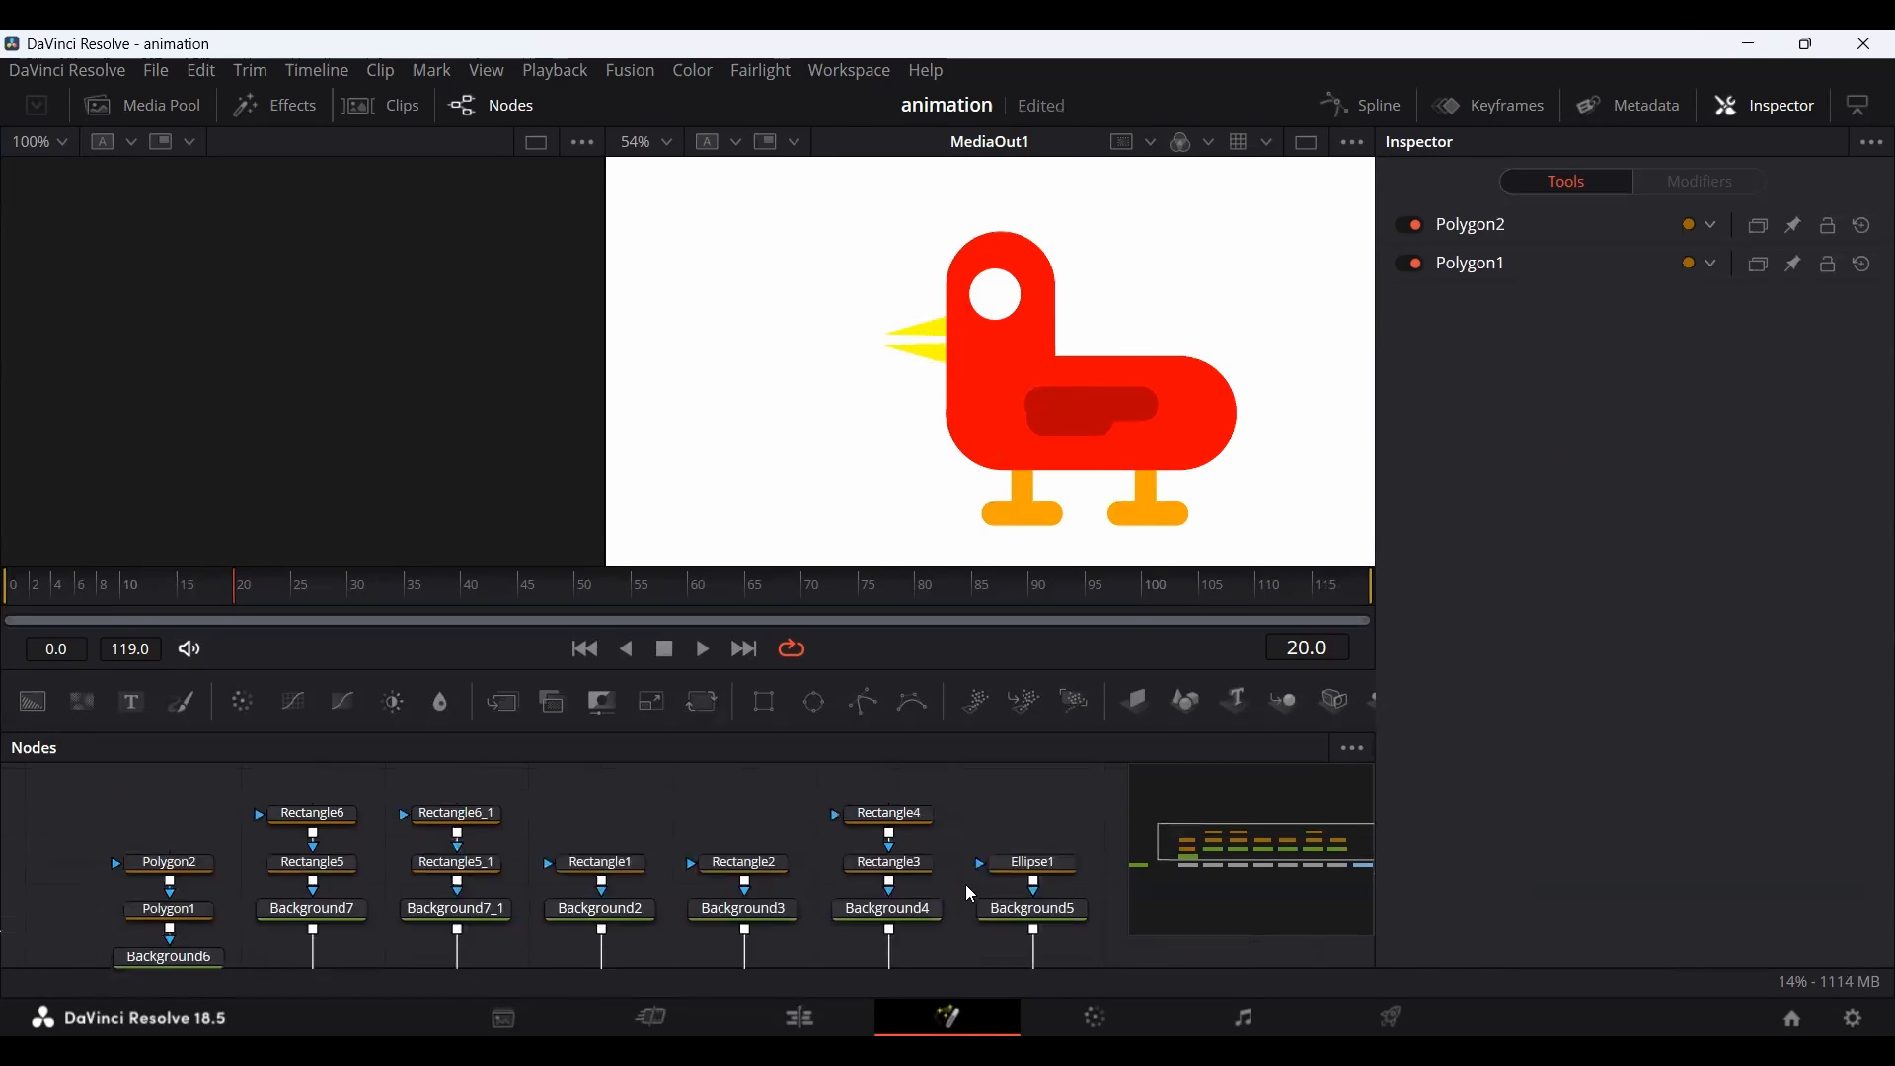
{"action": "left_click_drag", "start_coordinate": [528, 758], "coordinate": [660, 787]}
{"action": "left_click", "coordinate": [561, 847]}
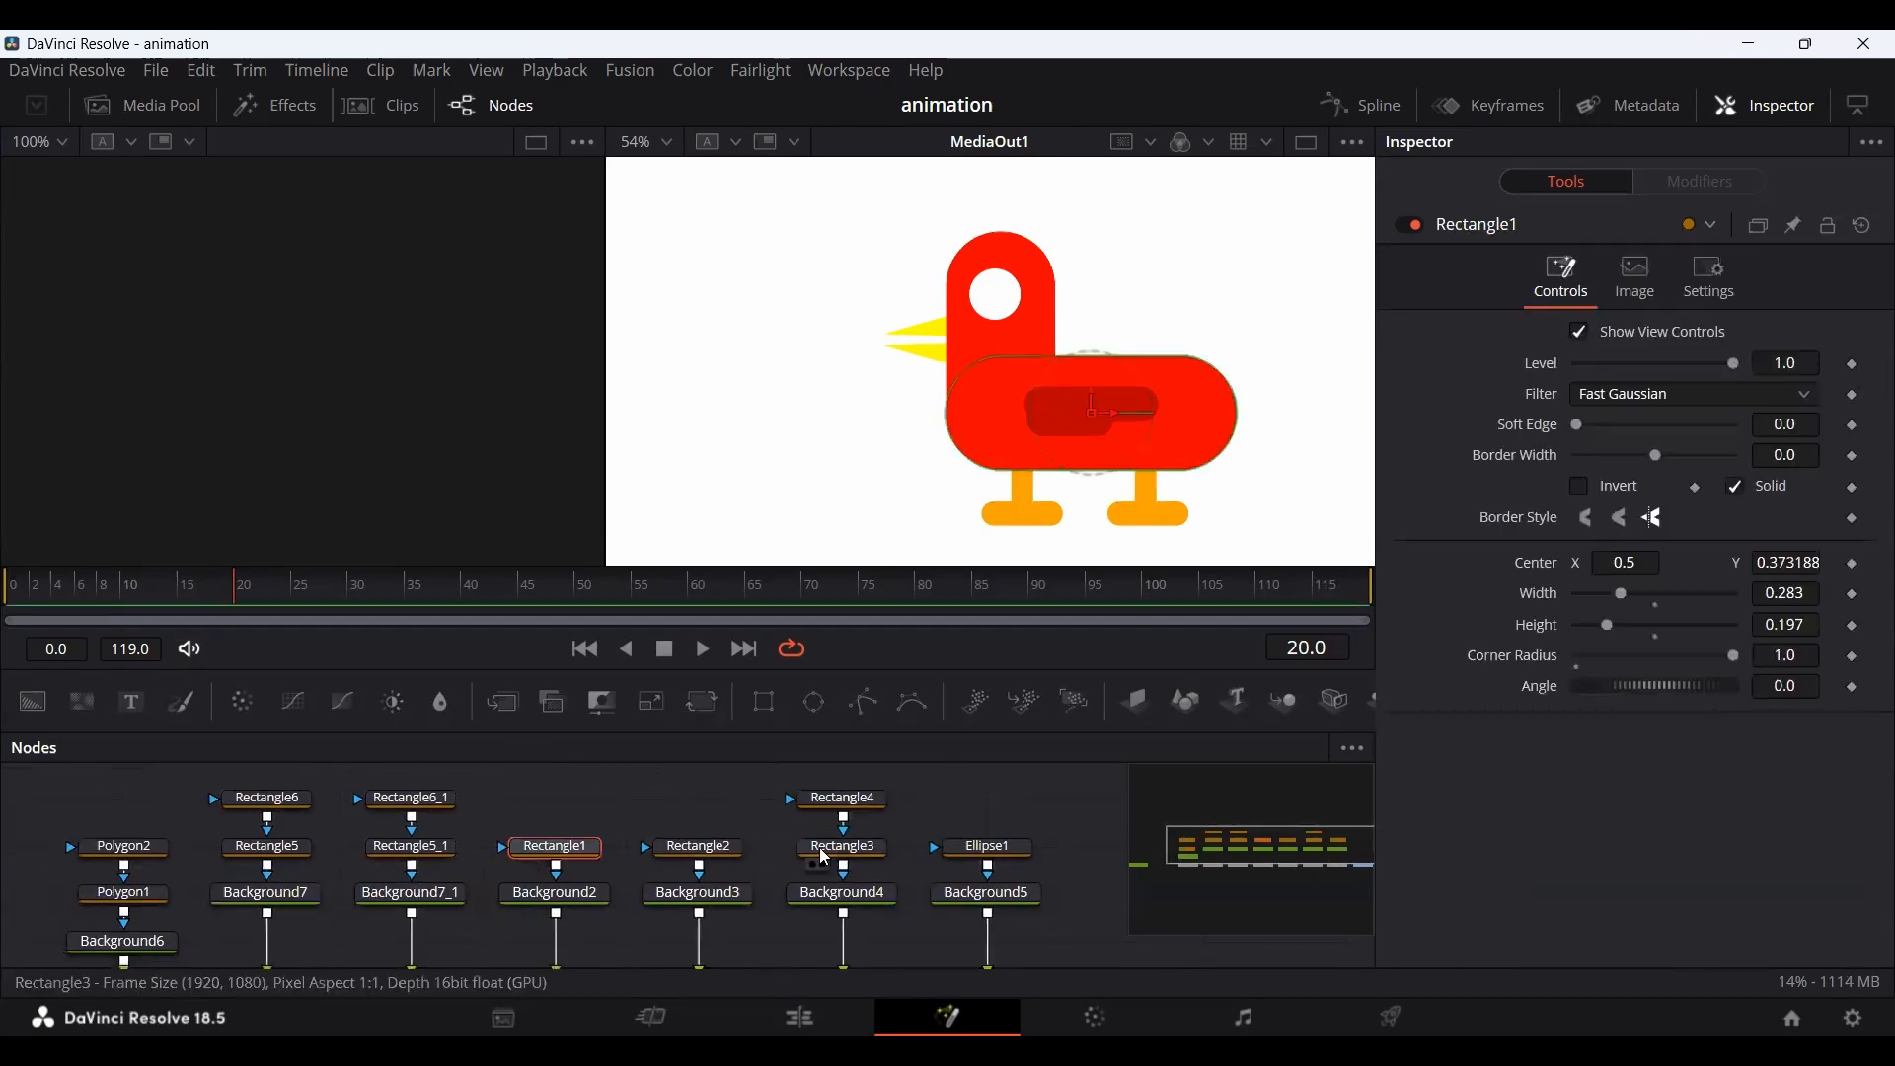
{"action": "left_click", "coordinate": [718, 855]}
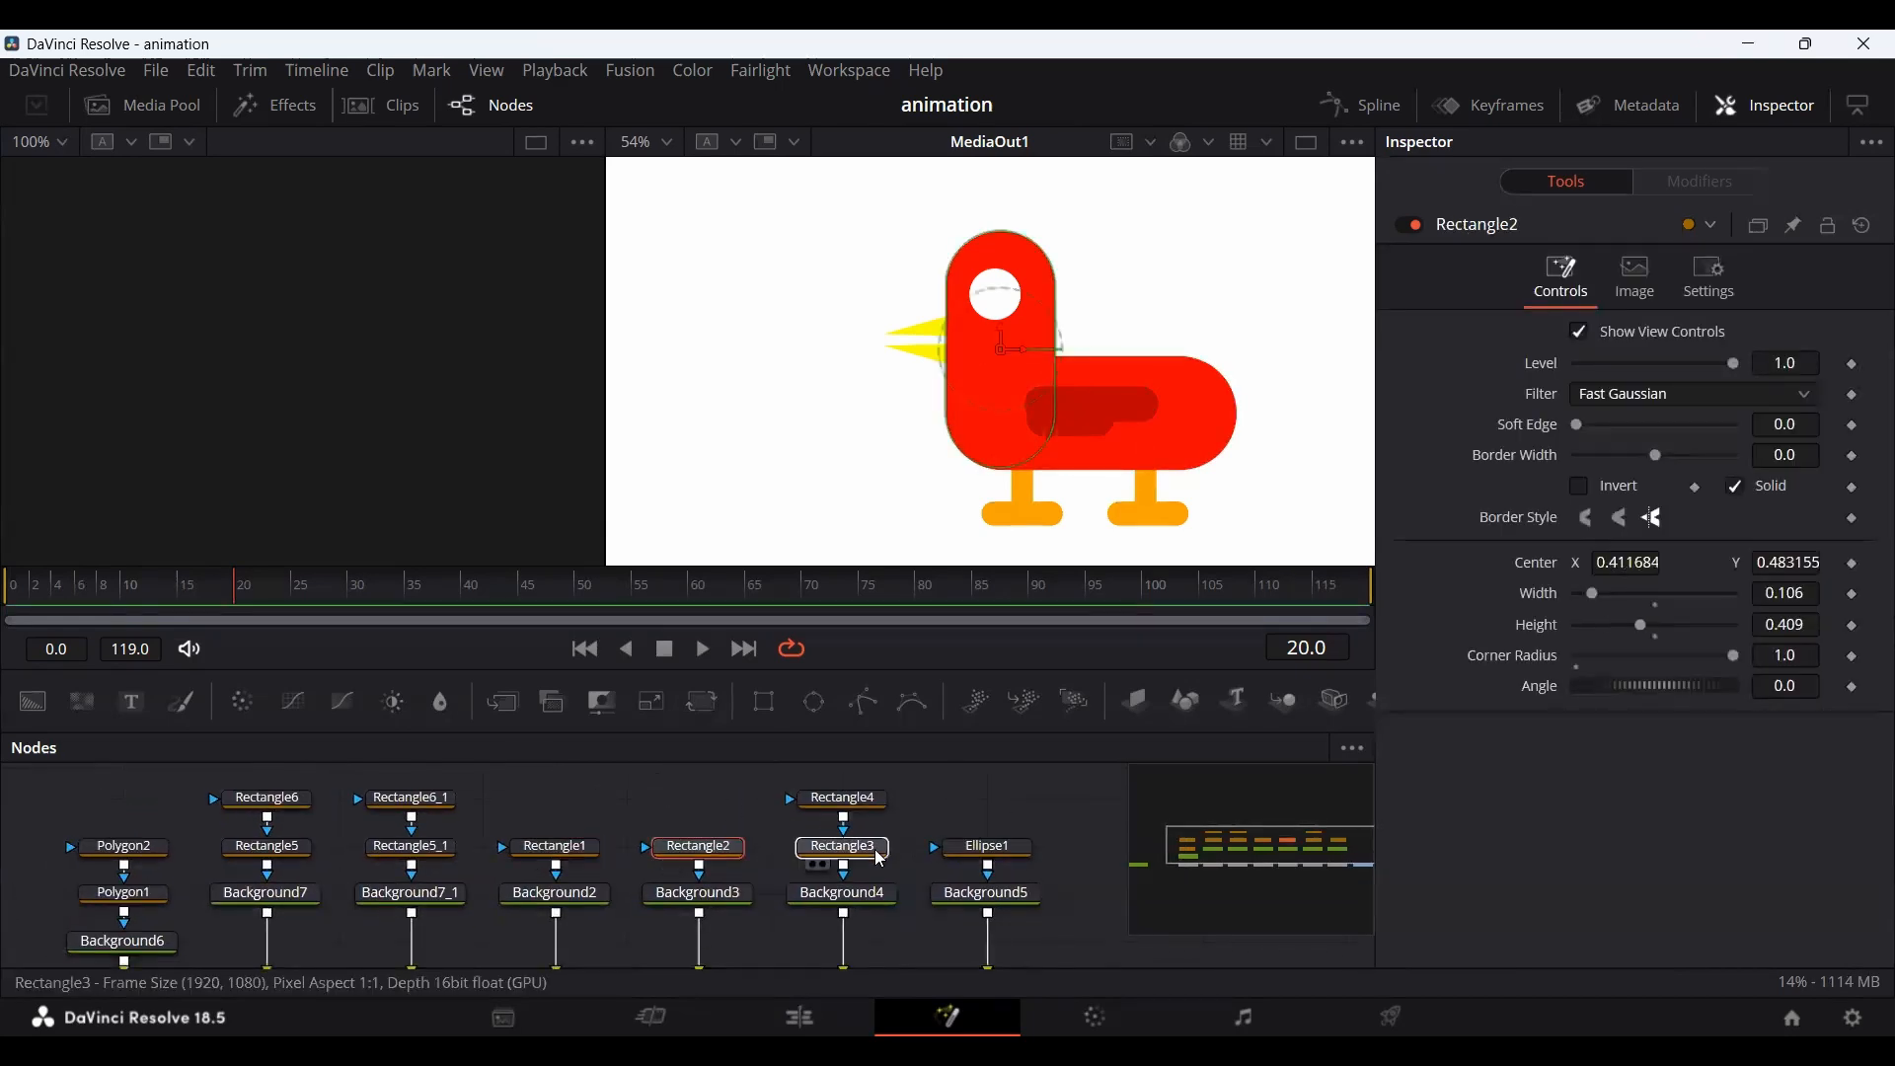
{"action": "left_click", "coordinate": [844, 847]}
{"action": "left_click", "coordinate": [868, 802]}
{"action": "left_click", "coordinate": [891, 825]}
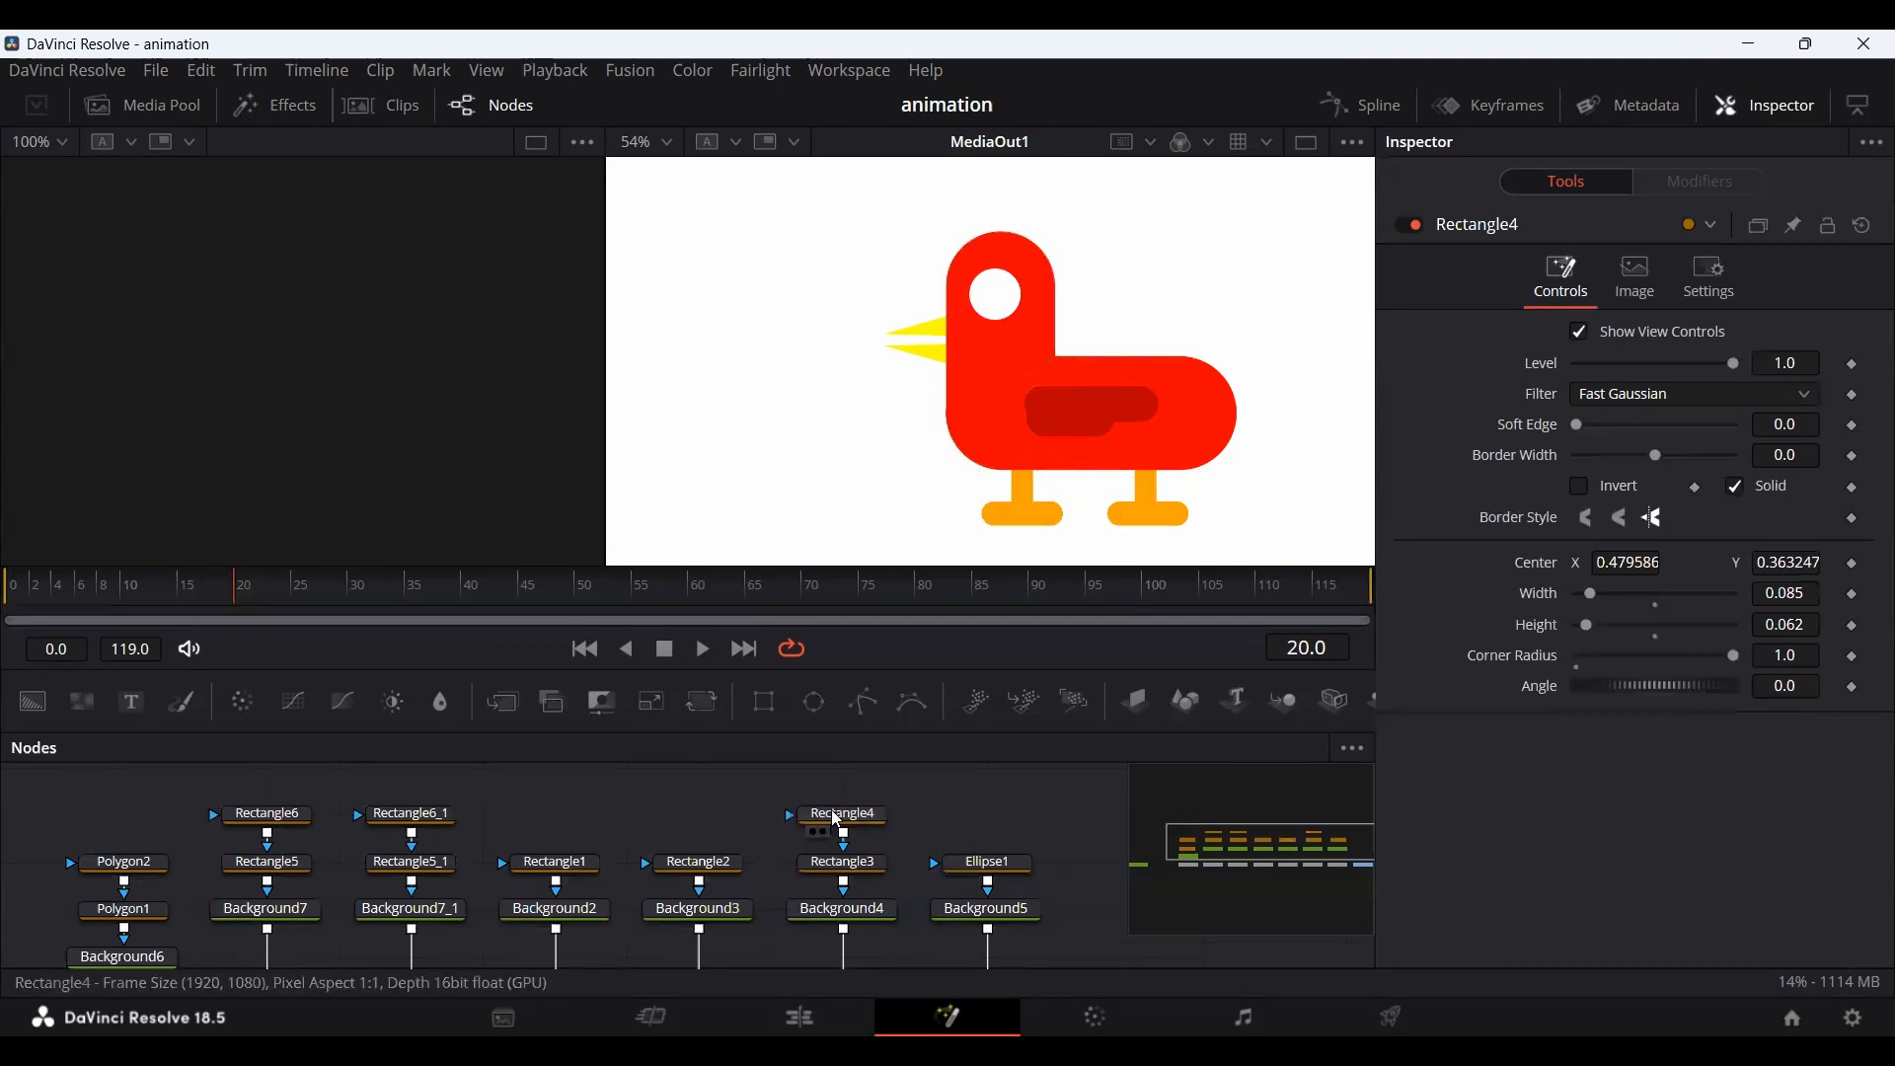
{"action": "left_click_drag", "start_coordinate": [788, 795], "coordinate": [896, 920]}
{"action": "scroll", "coordinate": [898, 922], "scroll_direction": "down", "scroll_amount": 2}
{"action": "left_click", "coordinate": [912, 888]}
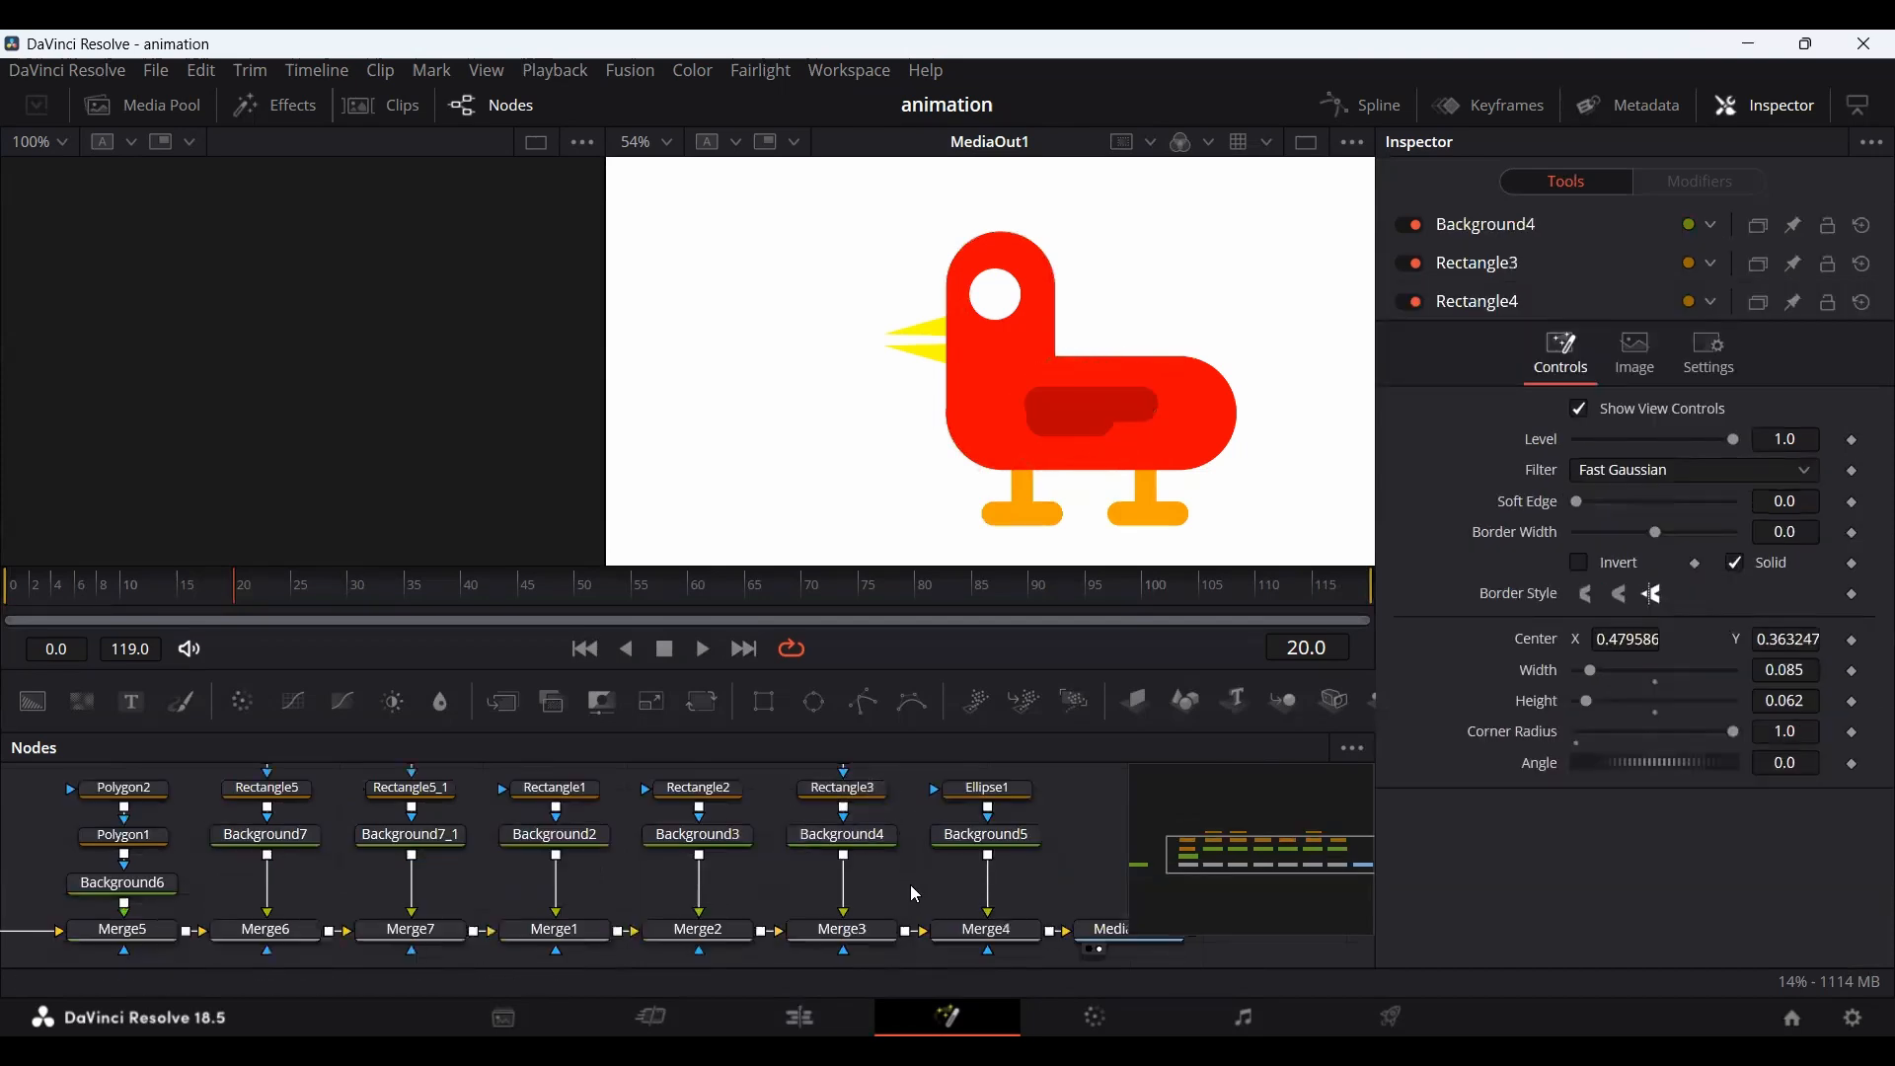
Insert a Transform node between the wing's Background4 and Merge3, and go to frame 0.
{"action": "left_click", "coordinate": [876, 837]}
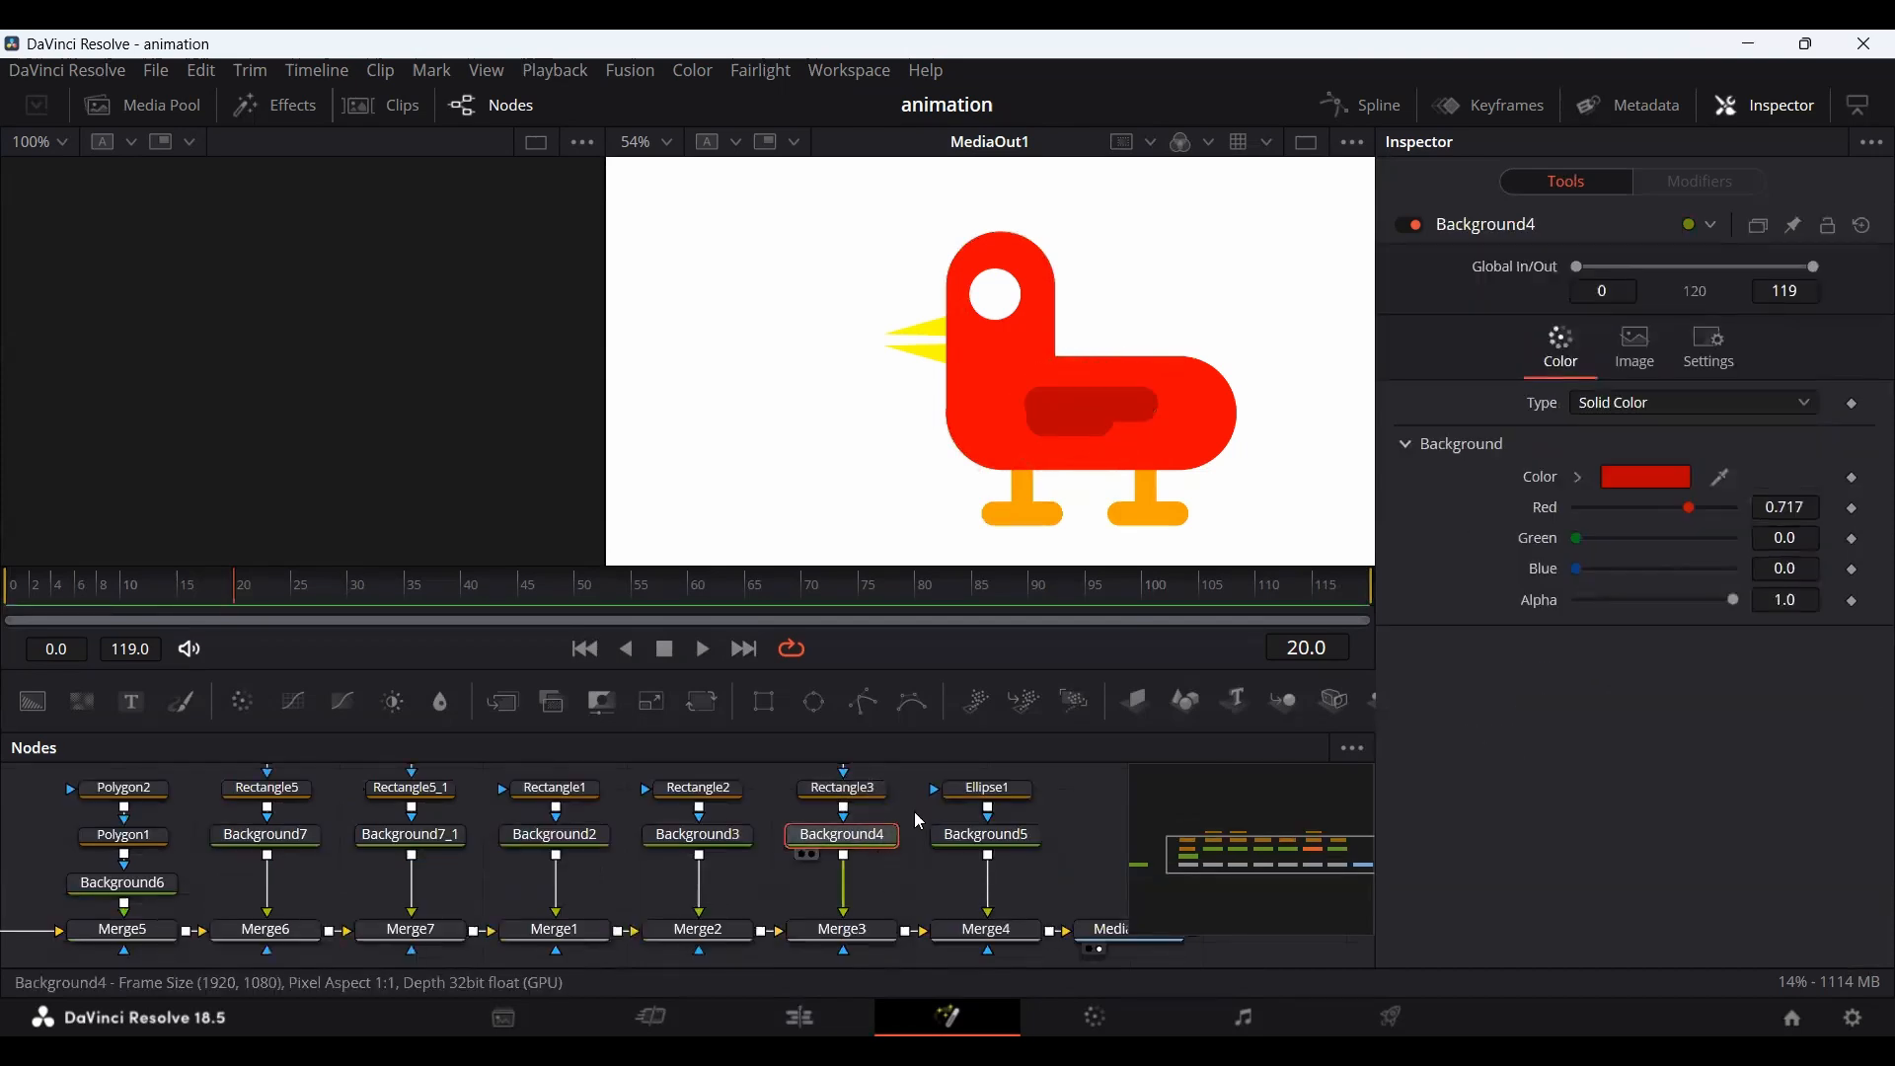
{"action": "left_click", "coordinate": [706, 712]}
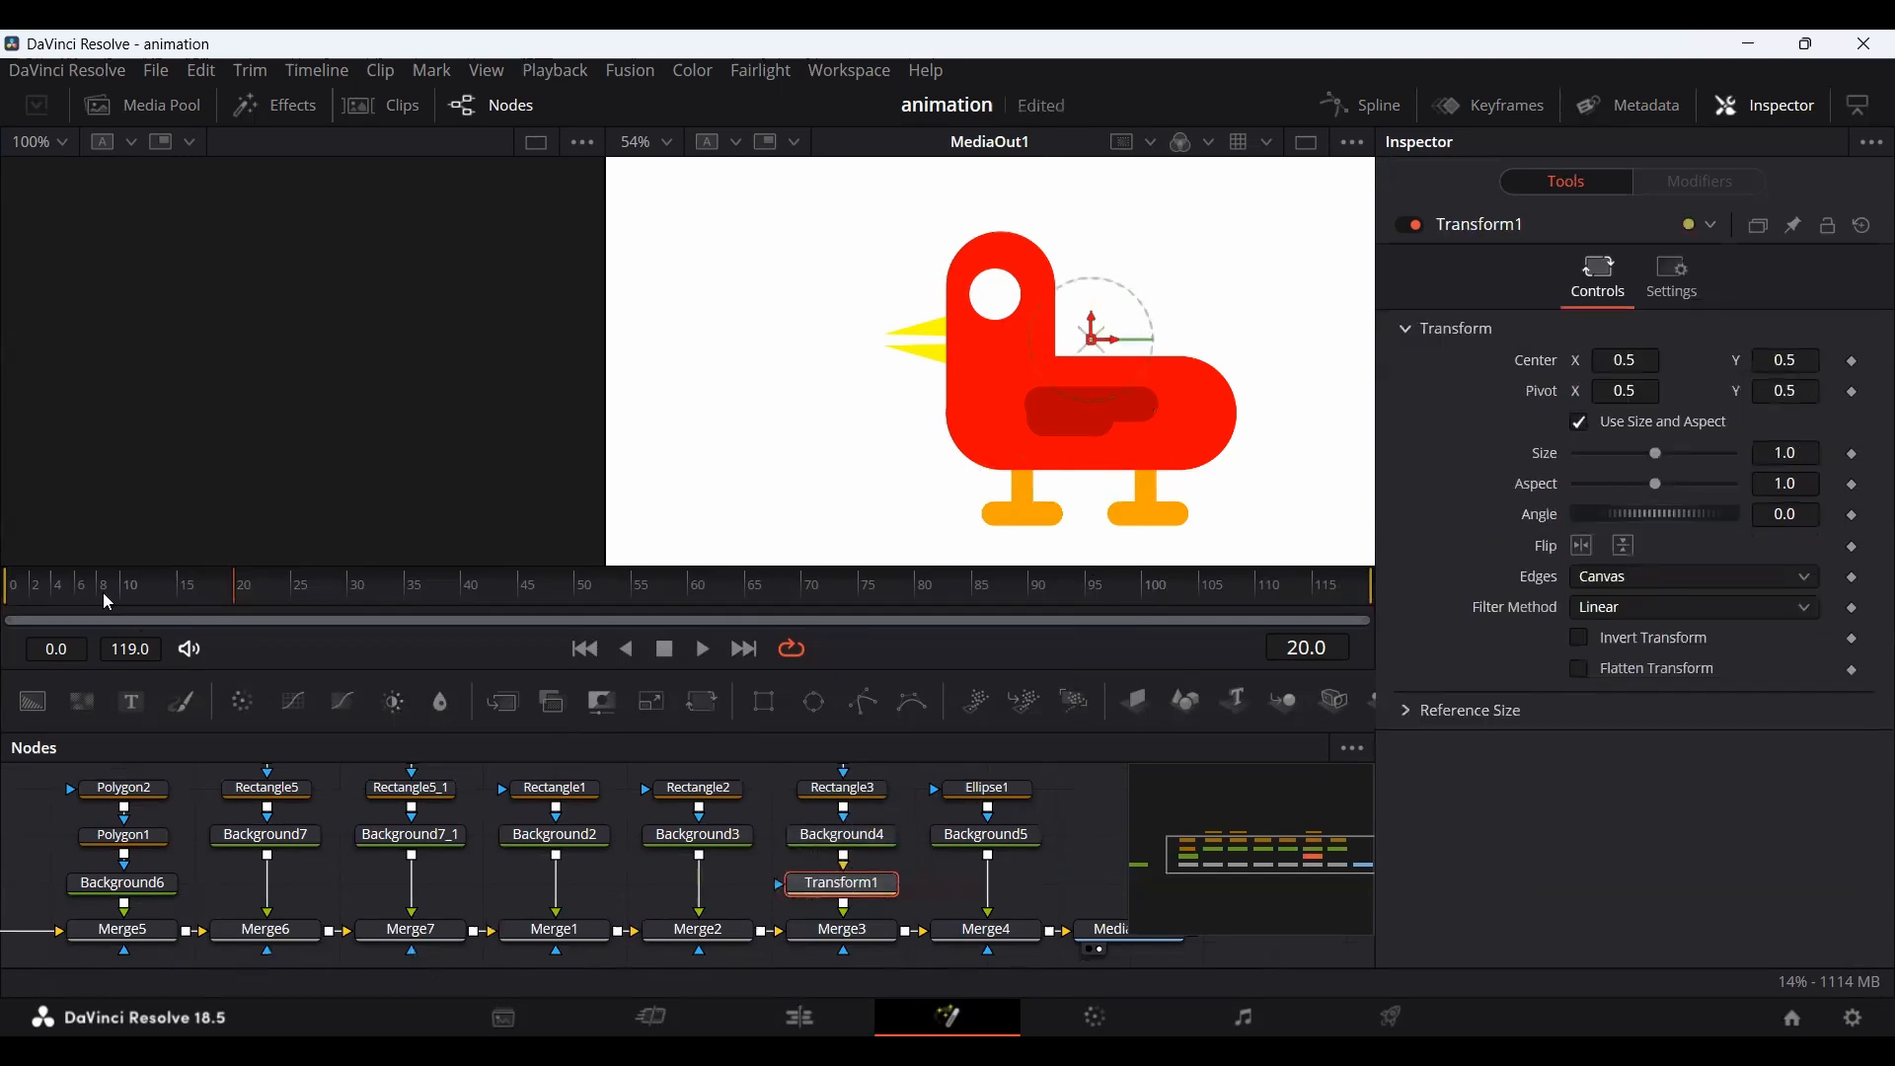
{"action": "left_click_drag", "start_coordinate": [103, 599], "coordinate": [8, 608]}
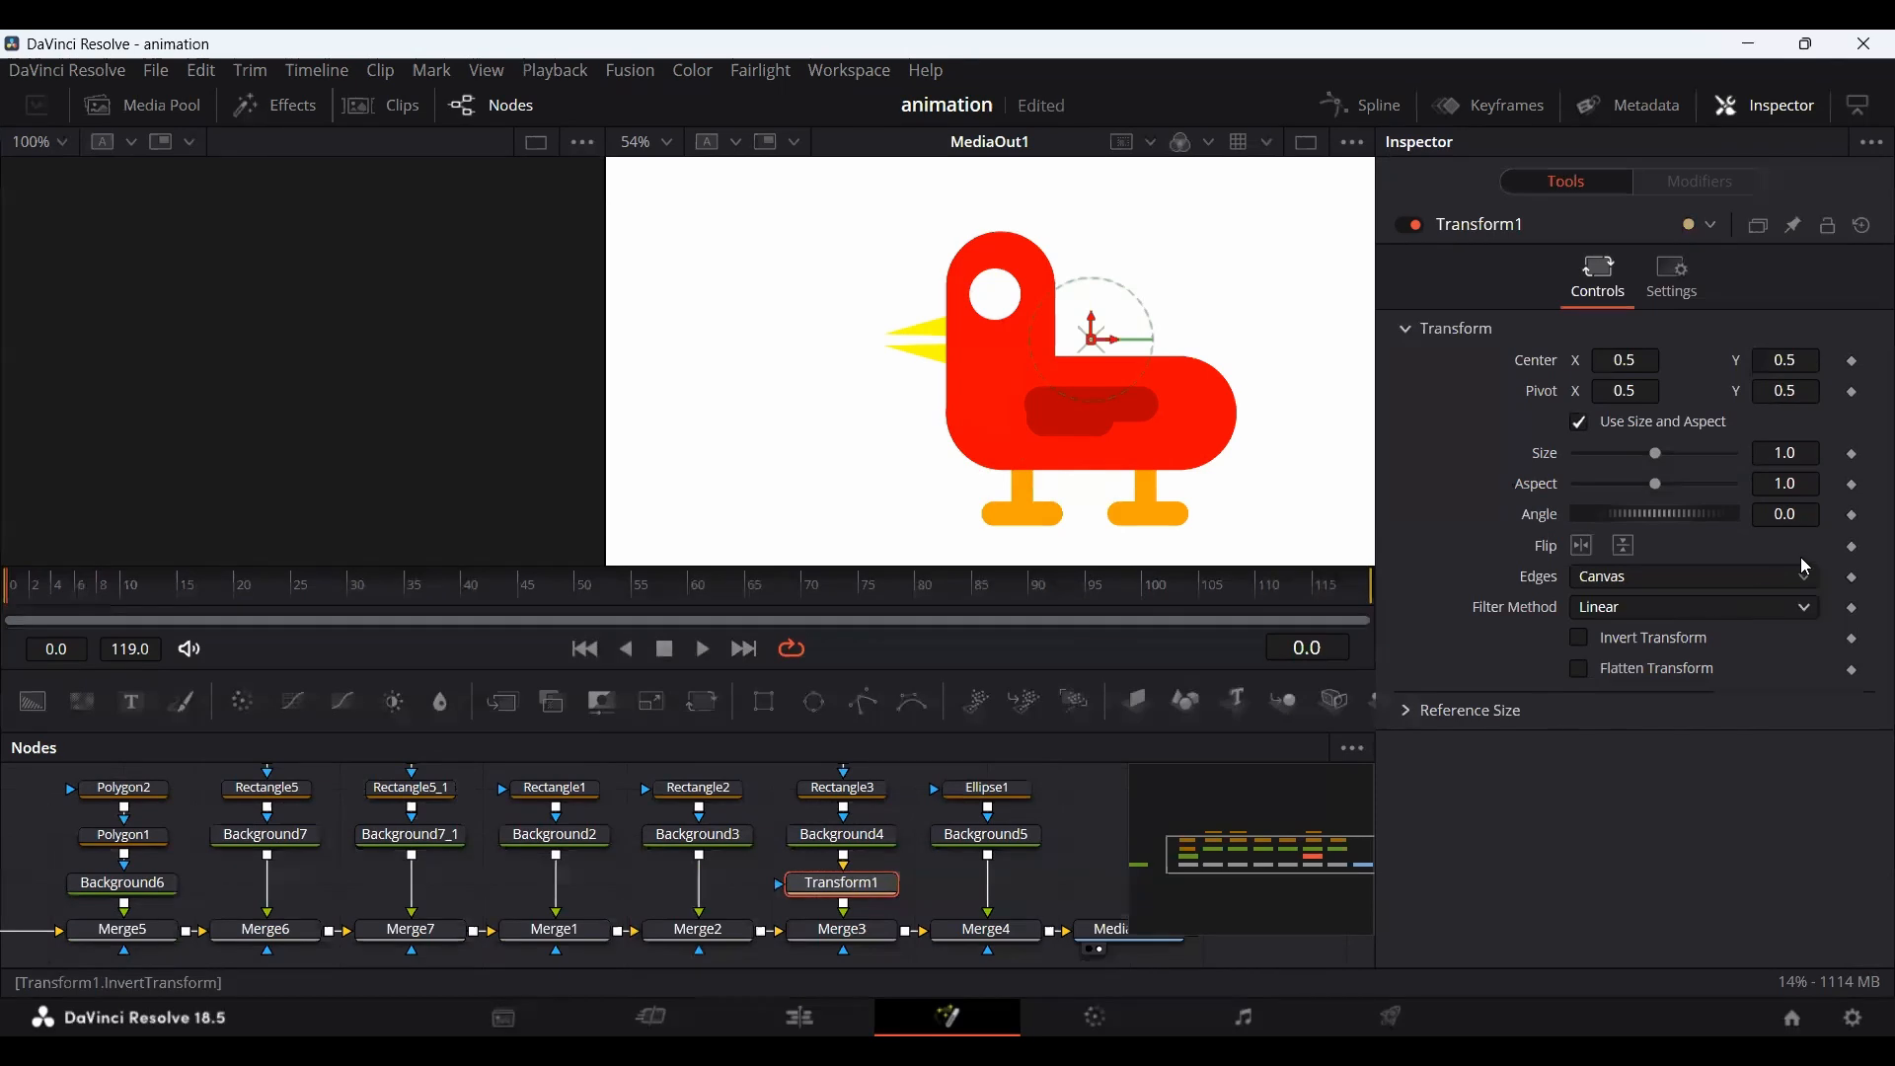
Keyframe the wing Transform's Angle at 0 on frame 0, and go to frame 10.
{"action": "left_click", "coordinate": [1852, 514]}
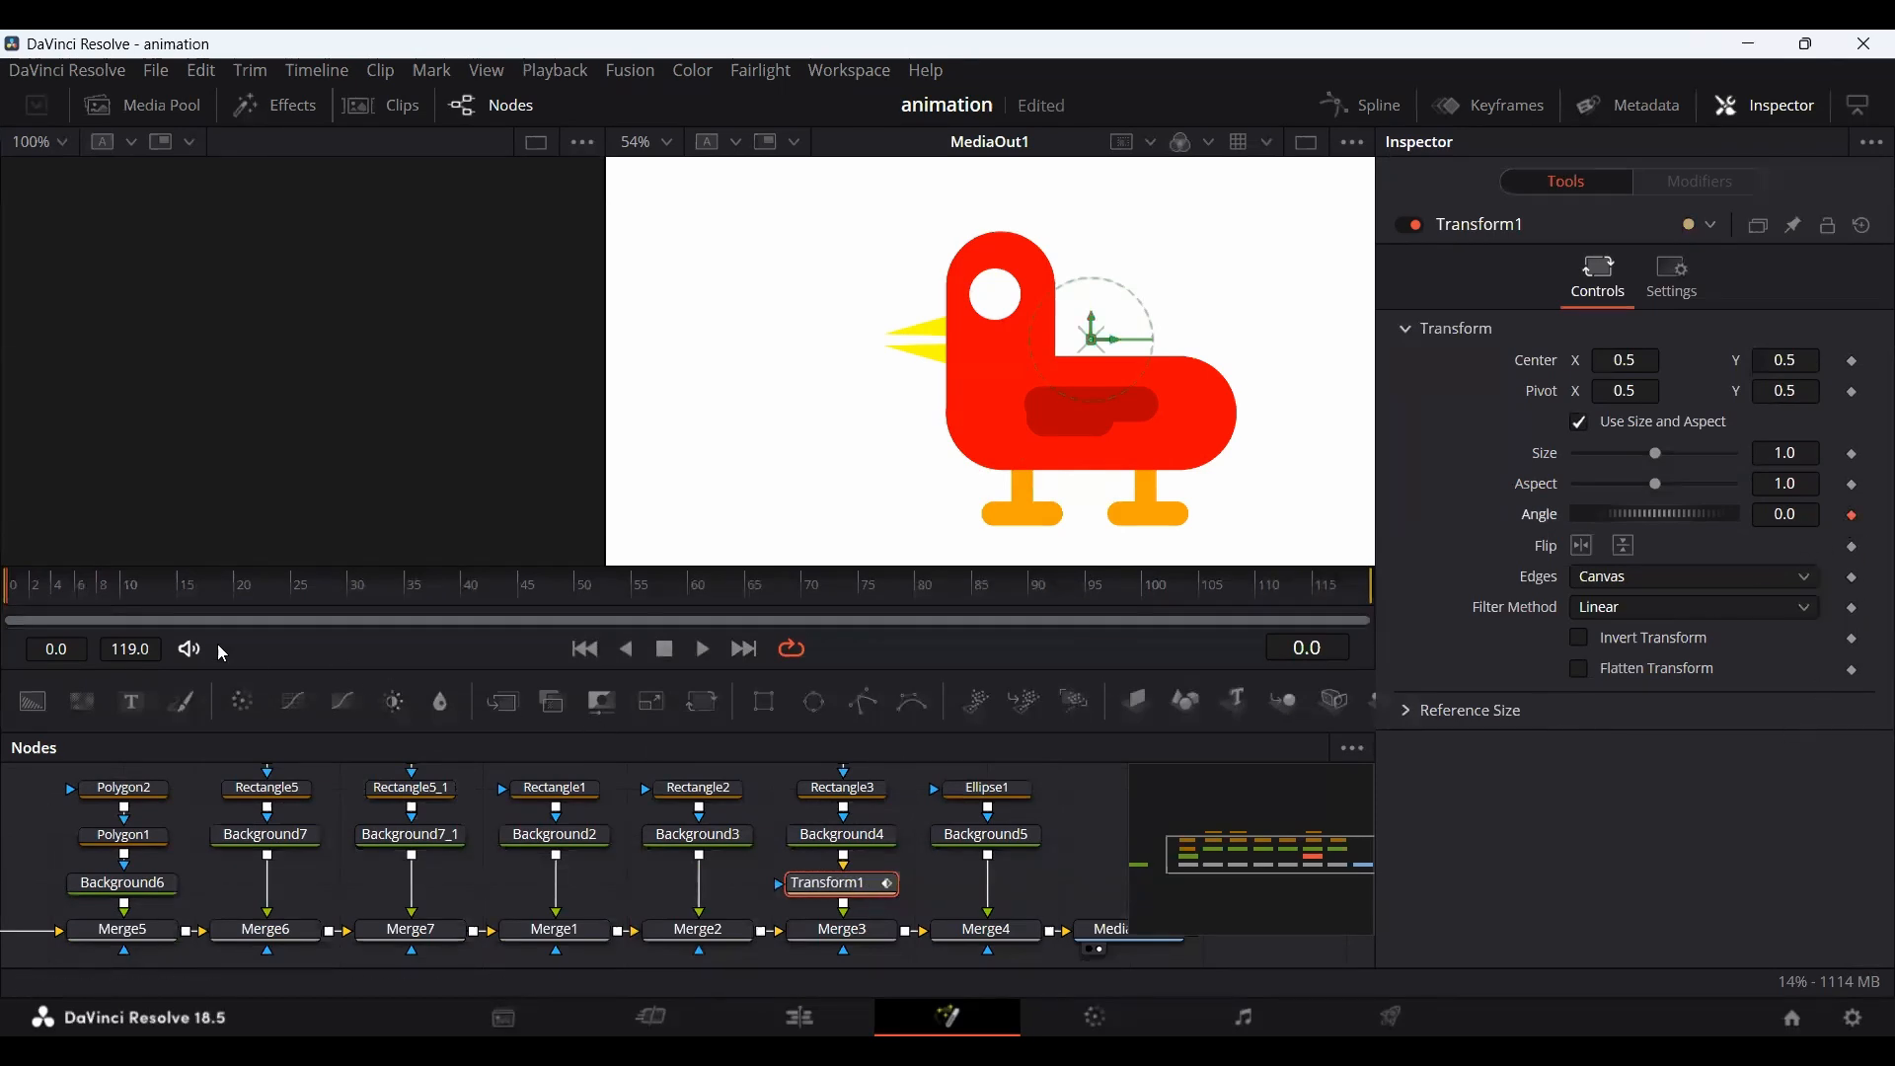
{"action": "left_click", "coordinate": [118, 602]}
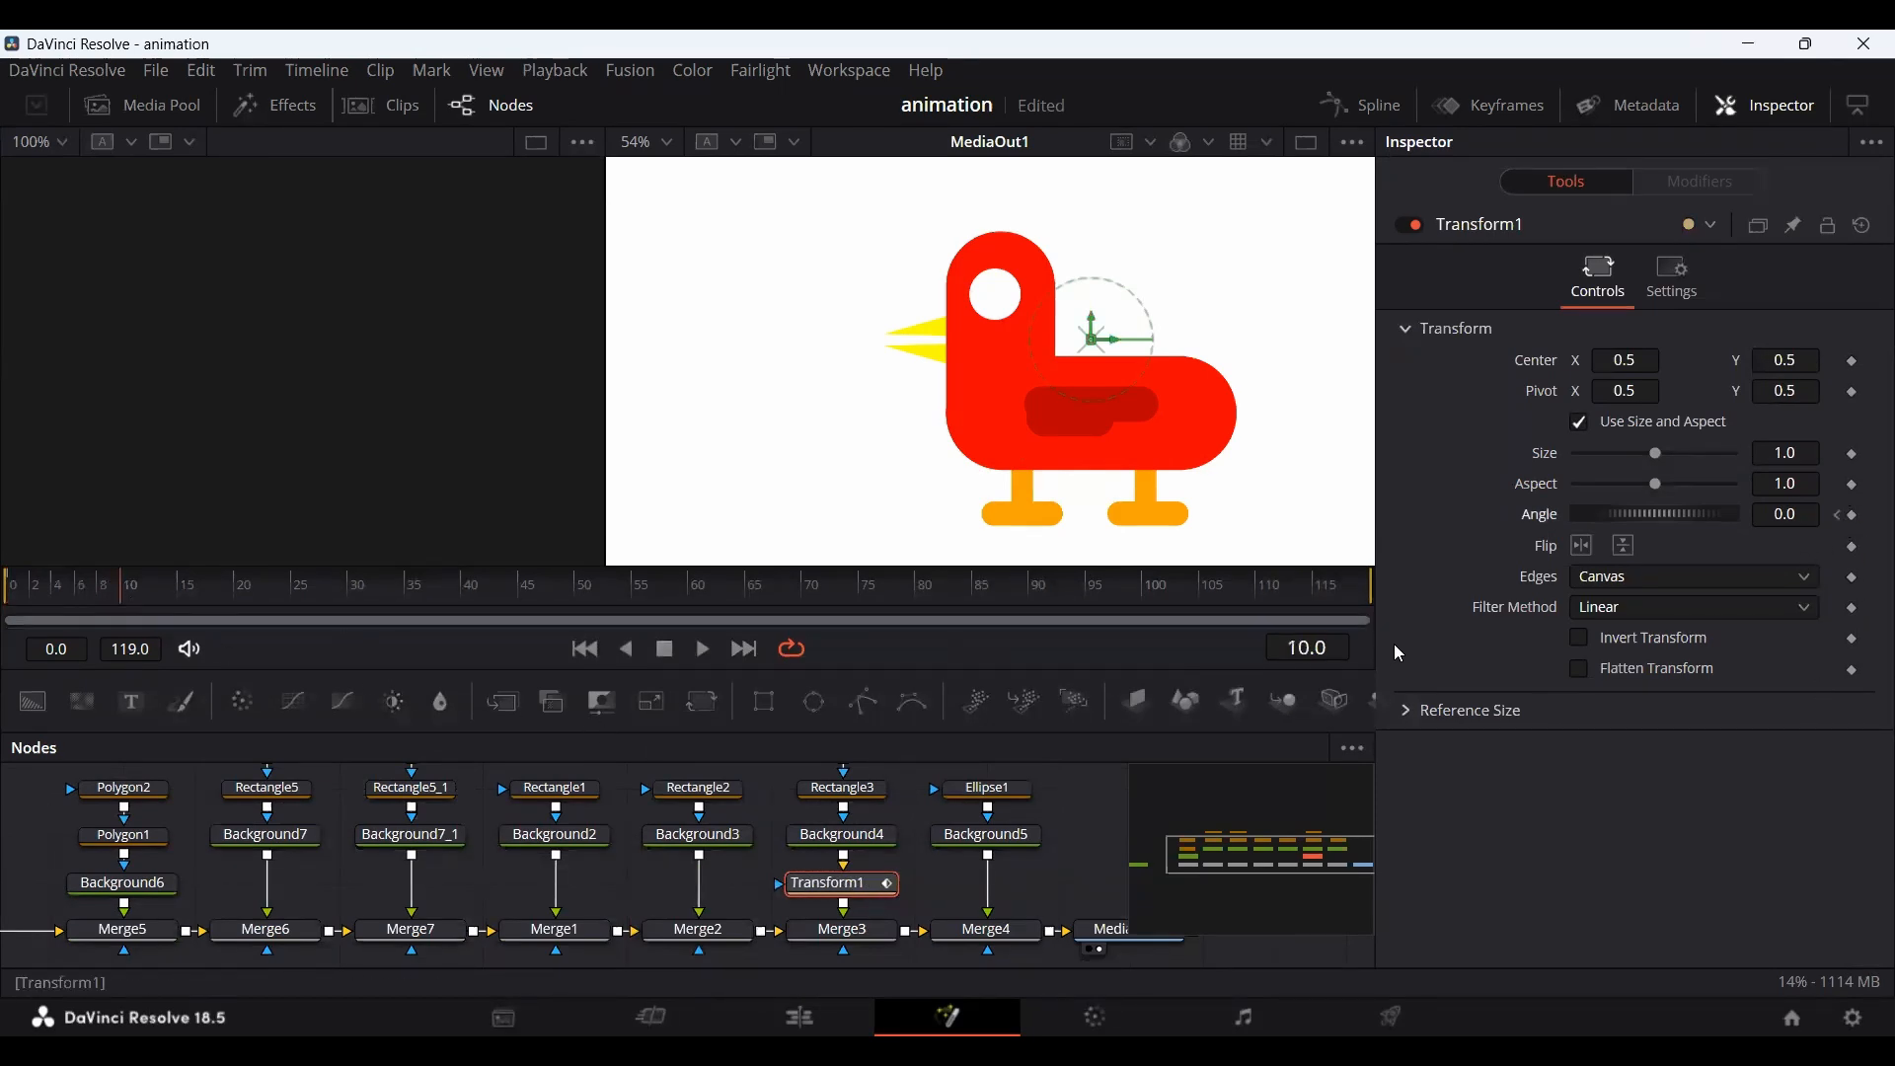
{"action": "left_click_drag", "start_coordinate": [1650, 515], "coordinate": [1657, 518]}
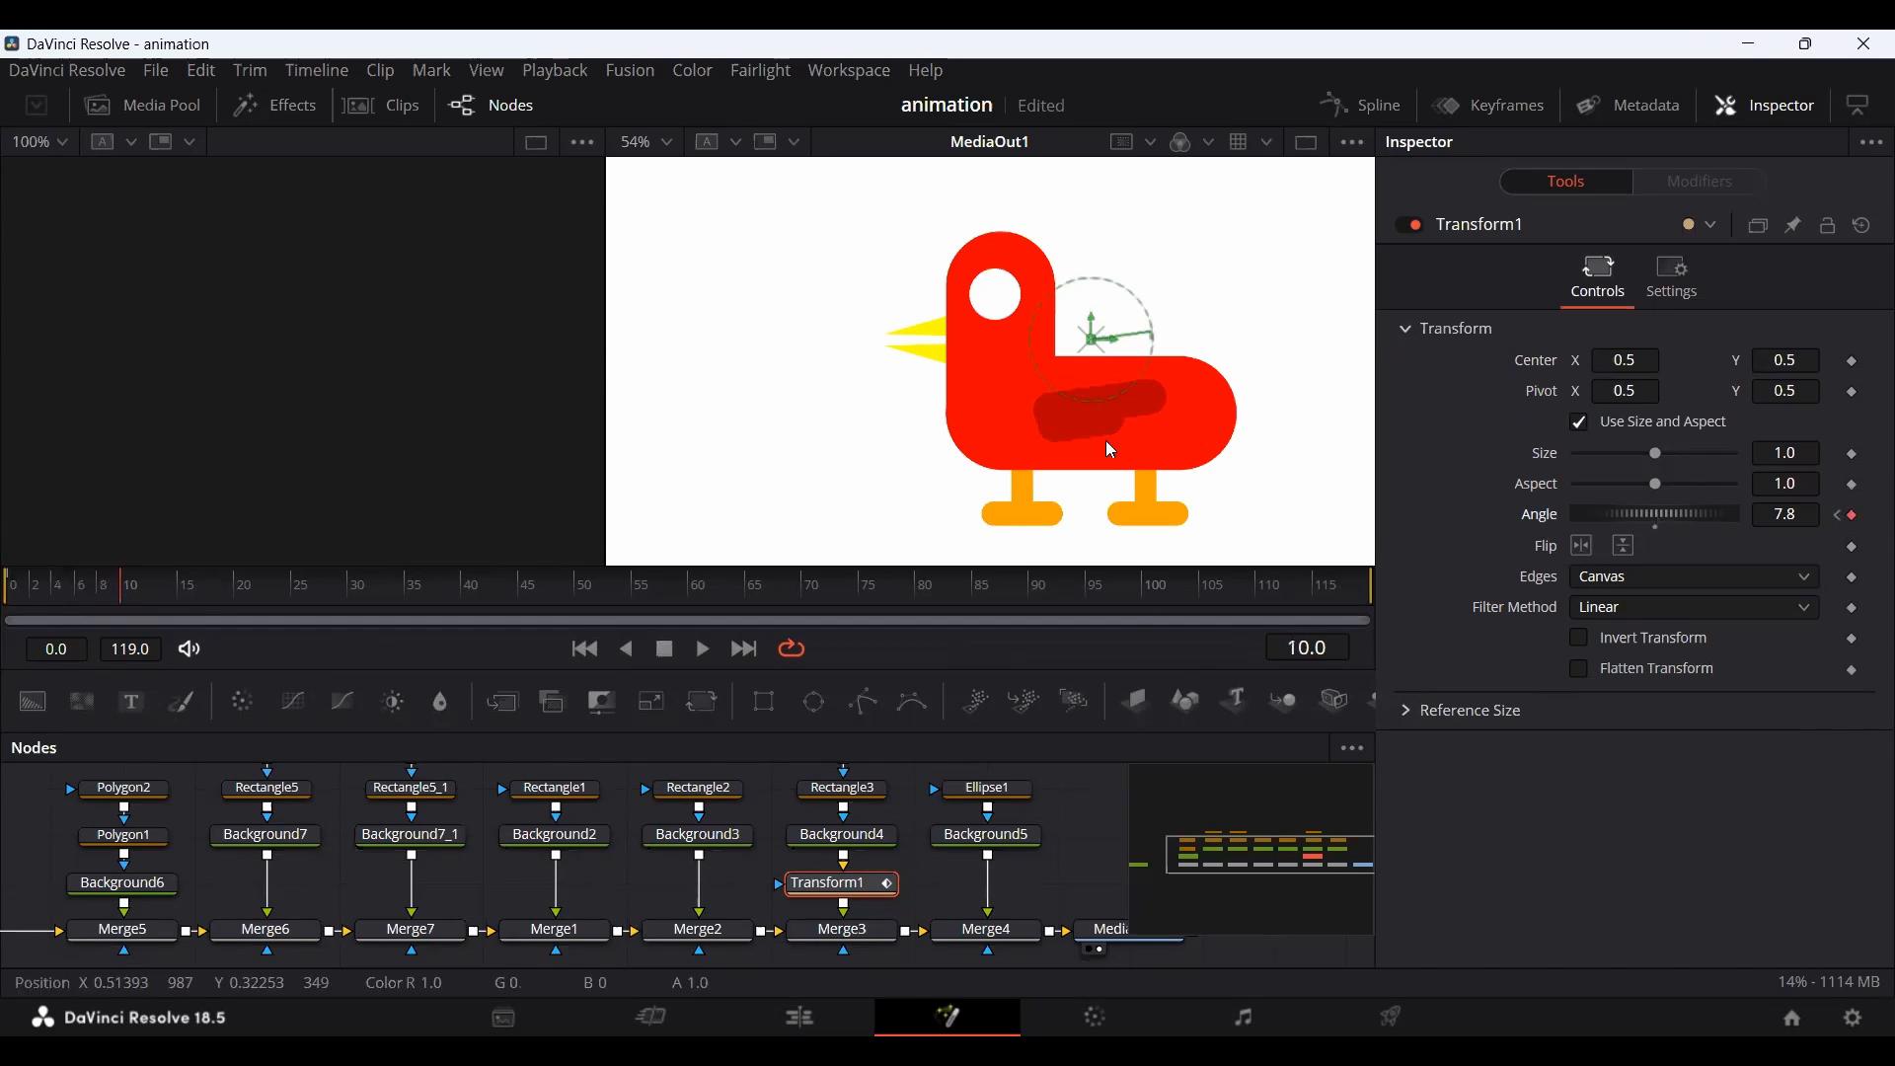
{"action": "mouse_move", "coordinate": [1670, 524]}
{"action": "left_mouse_down"}
{"action": "mouse_move", "coordinate": [1637, 523]}
{"action": "mouse_move", "coordinate": [1666, 525]}
{"action": "left_mouse_up"}
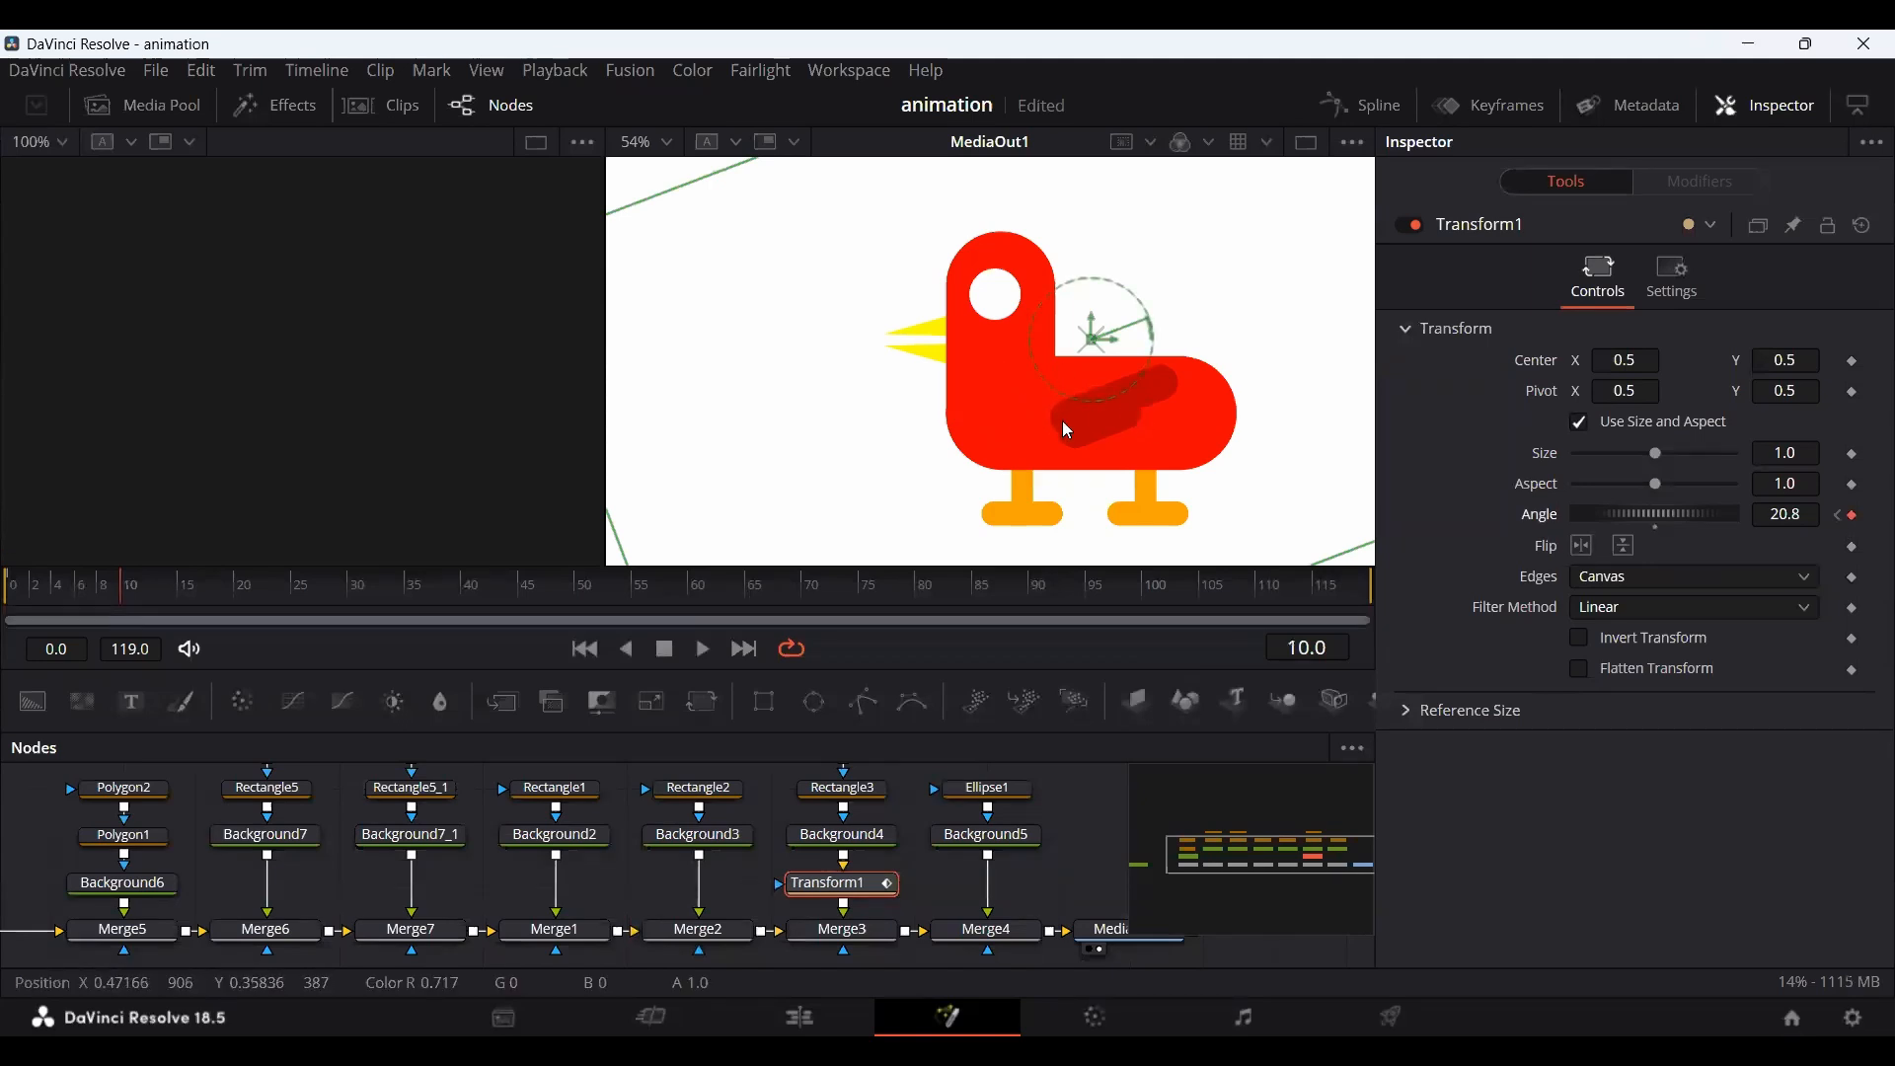
{"action": "key", "text": "ctrl+z"}
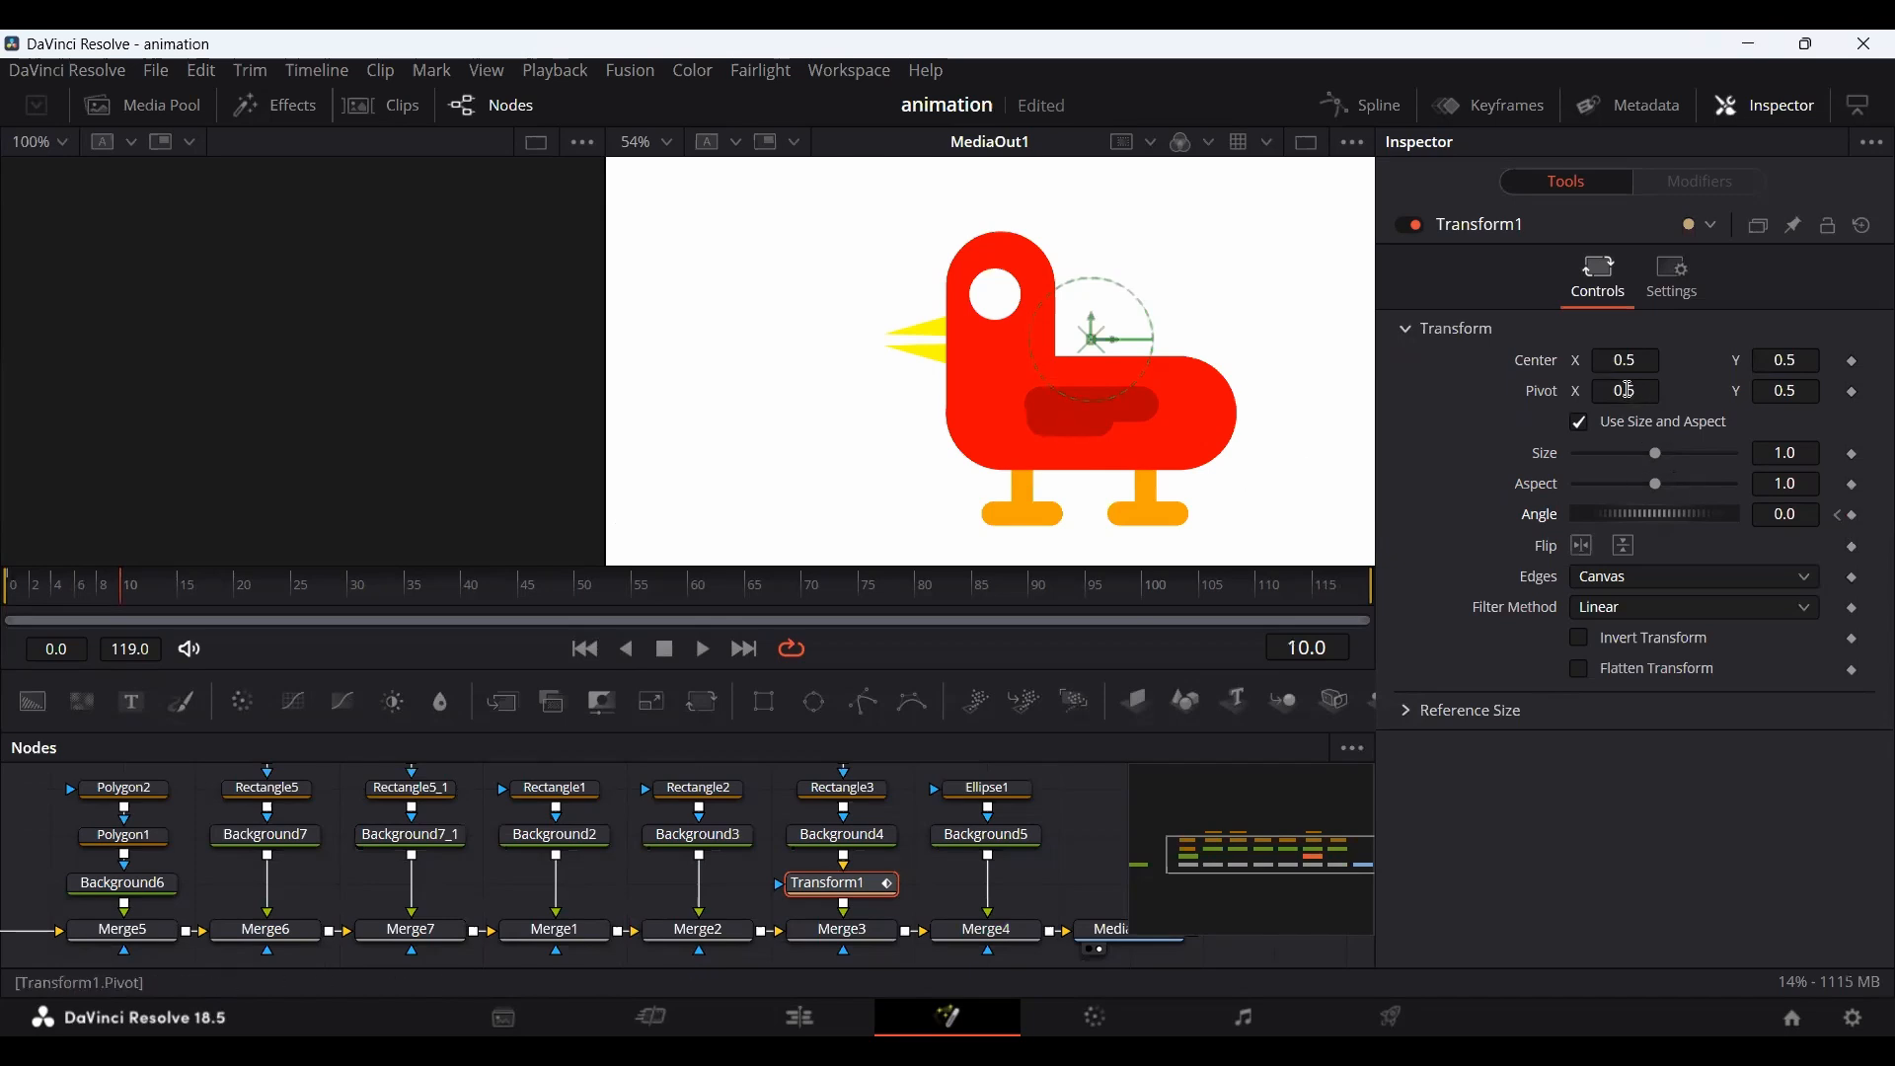
Set the wing's pivot to X 0.456, Y 0.38, and keyframe its Angle at -18.3 on frame 10.
{"action": "left_click_drag", "start_coordinate": [1630, 390], "coordinate": [1585, 391]}
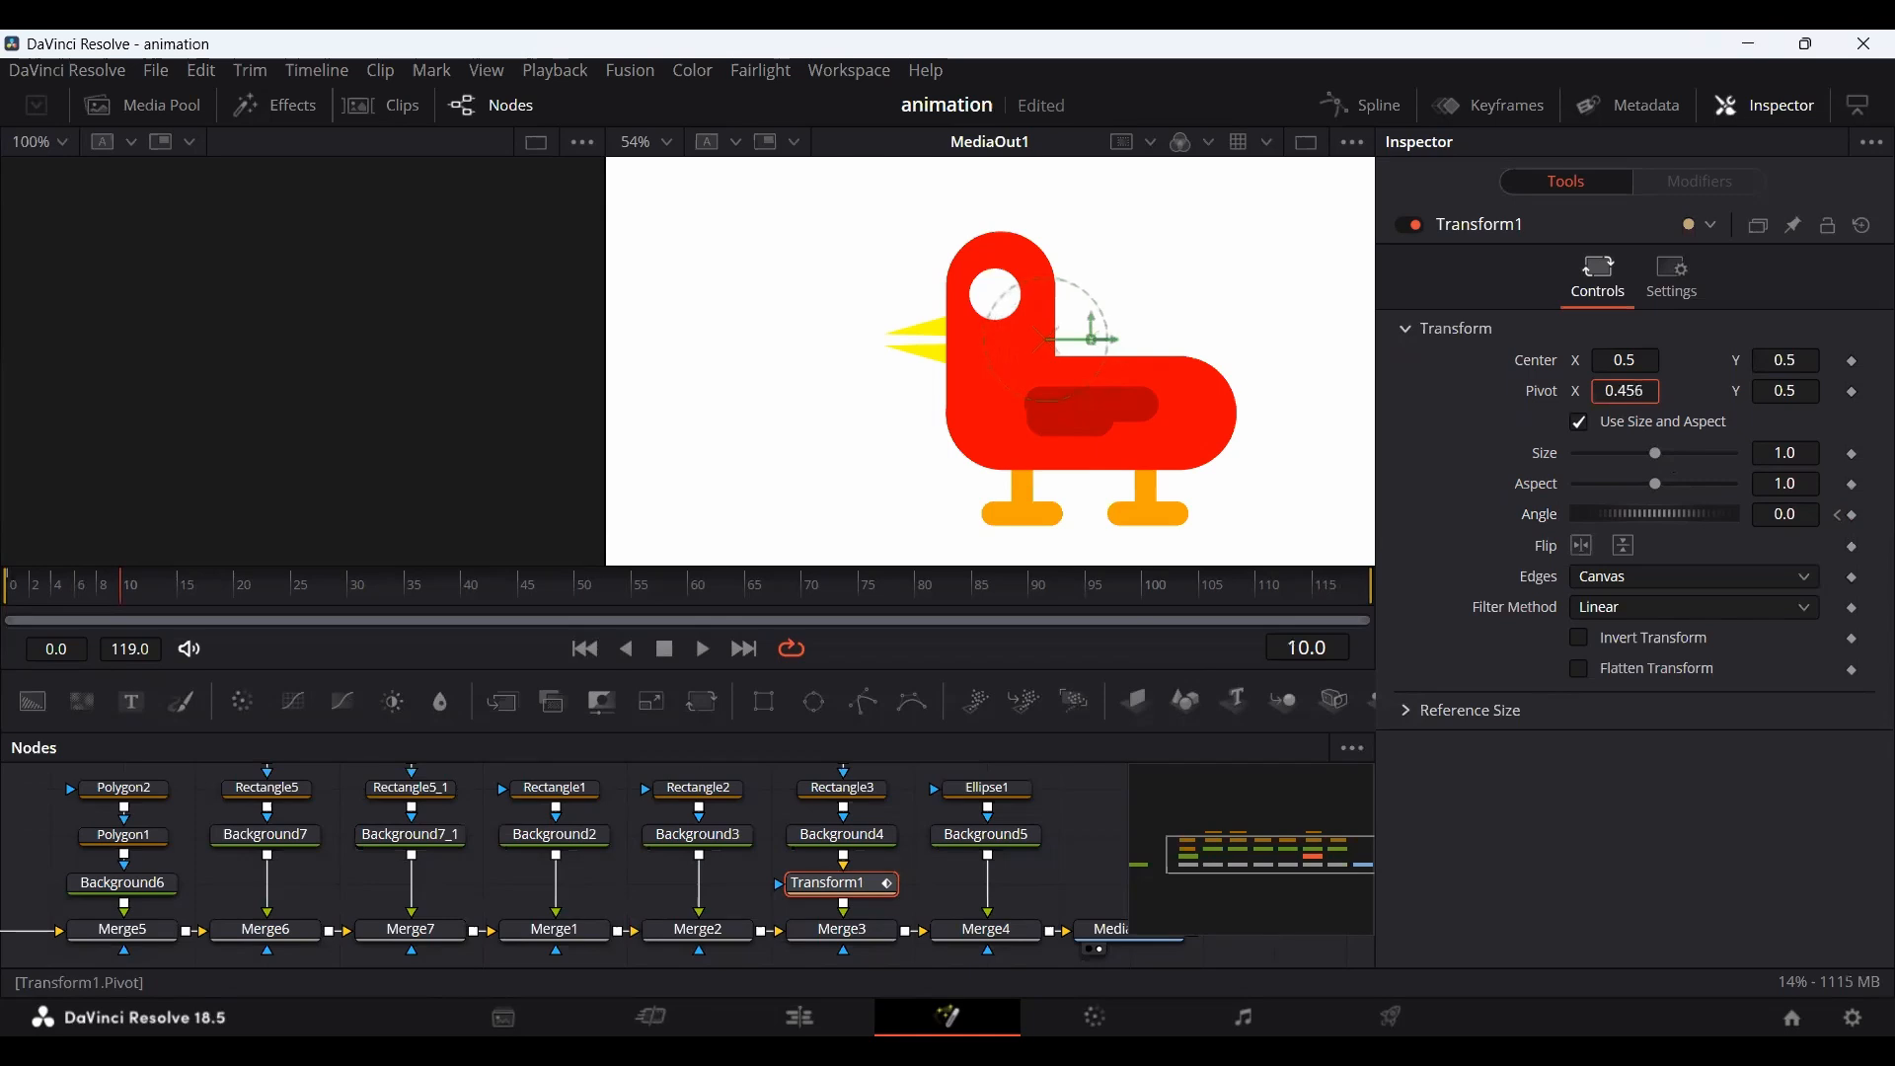
{"action": "left_click_drag", "start_coordinate": [1784, 391], "coordinate": [1666, 391]}
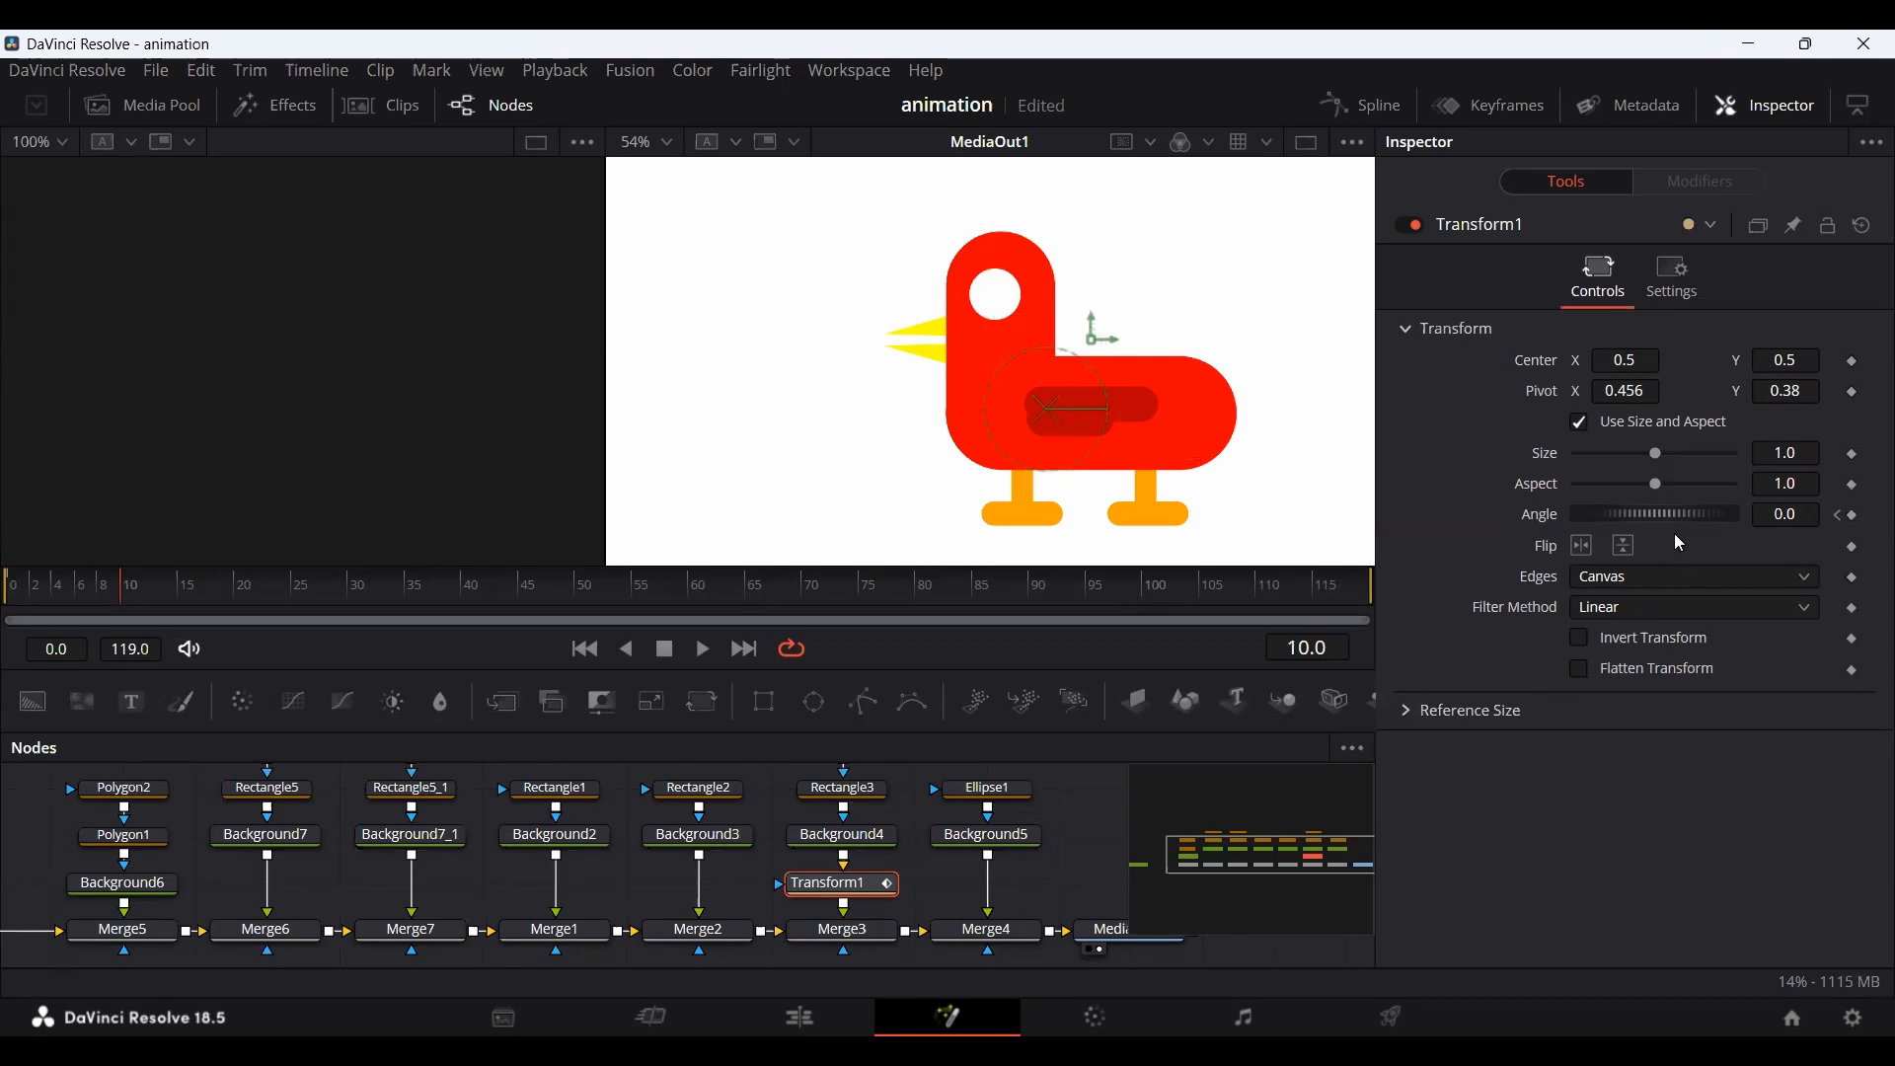
{"action": "left_click_drag", "start_coordinate": [1666, 513], "coordinate": [1662, 523]}
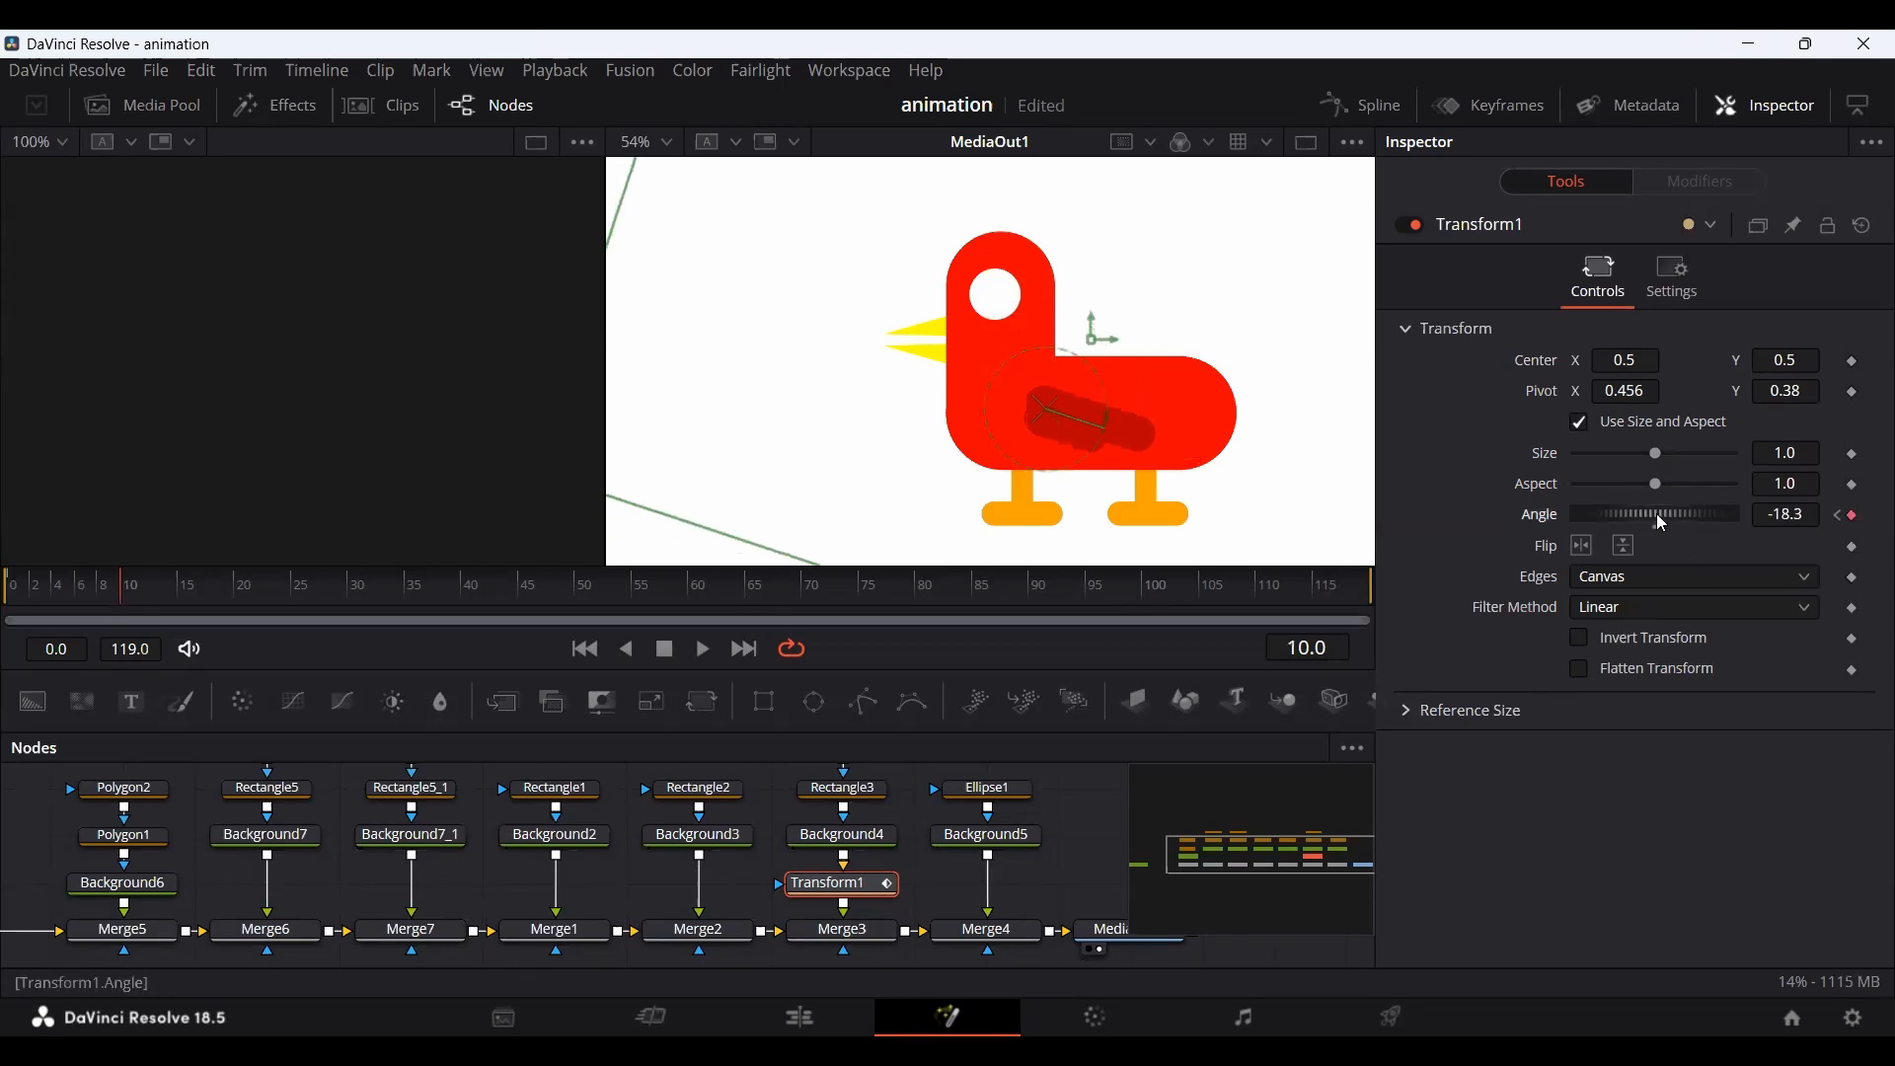
Keyframe the wing's Angle at 4.8 on frame 20.
{"action": "left_click", "coordinate": [261, 592]}
{"action": "left_click", "coordinate": [237, 593]}
{"action": "type", "text": "1"}
{"action": "key", "text": "Tab"}
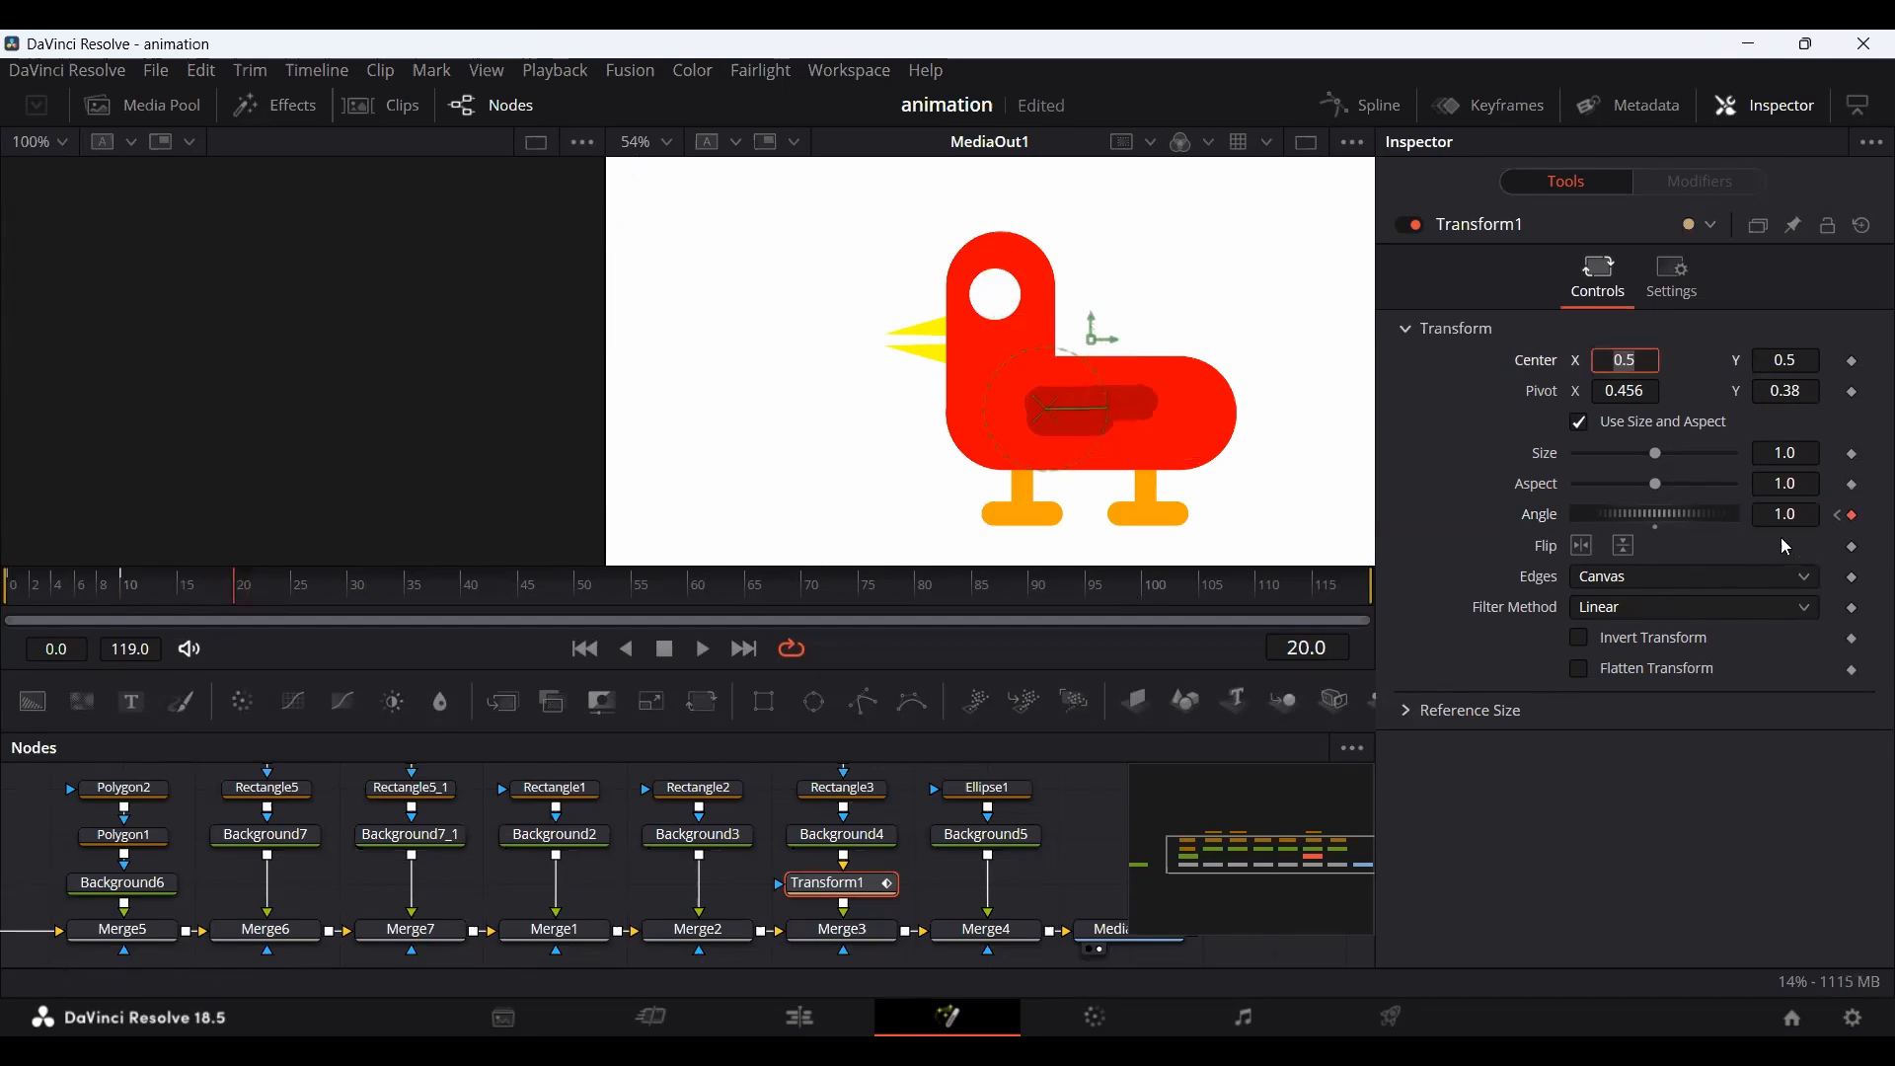
{"action": "left_click", "coordinate": [1785, 515]}
{"action": "type", "text": "1.6"}
{"action": "left_click_drag", "start_coordinate": [1785, 514], "coordinate": [1798, 514]}
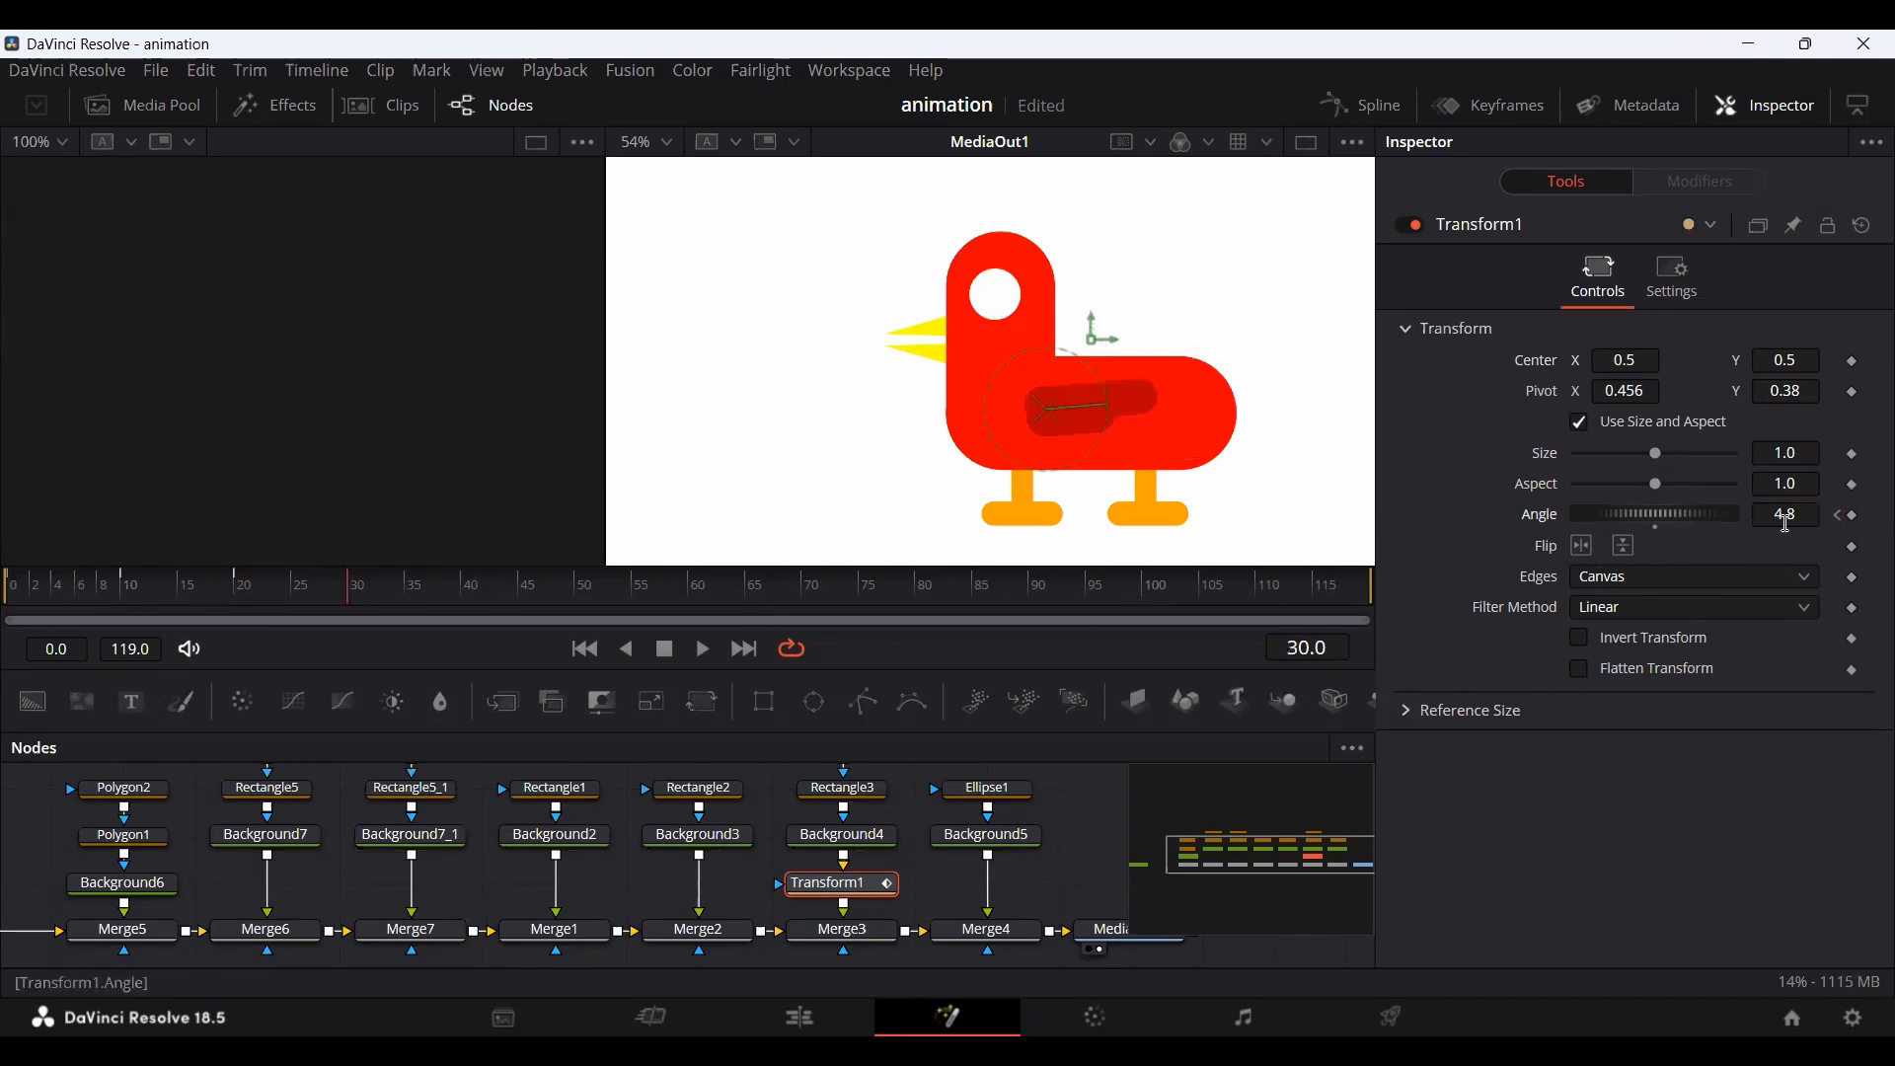
Keyframe the wing's Angle at -9.7 on frame 30 and at 1 on frame 40.
{"action": "left_click_drag", "start_coordinate": [1785, 514], "coordinate": [1642, 514]}
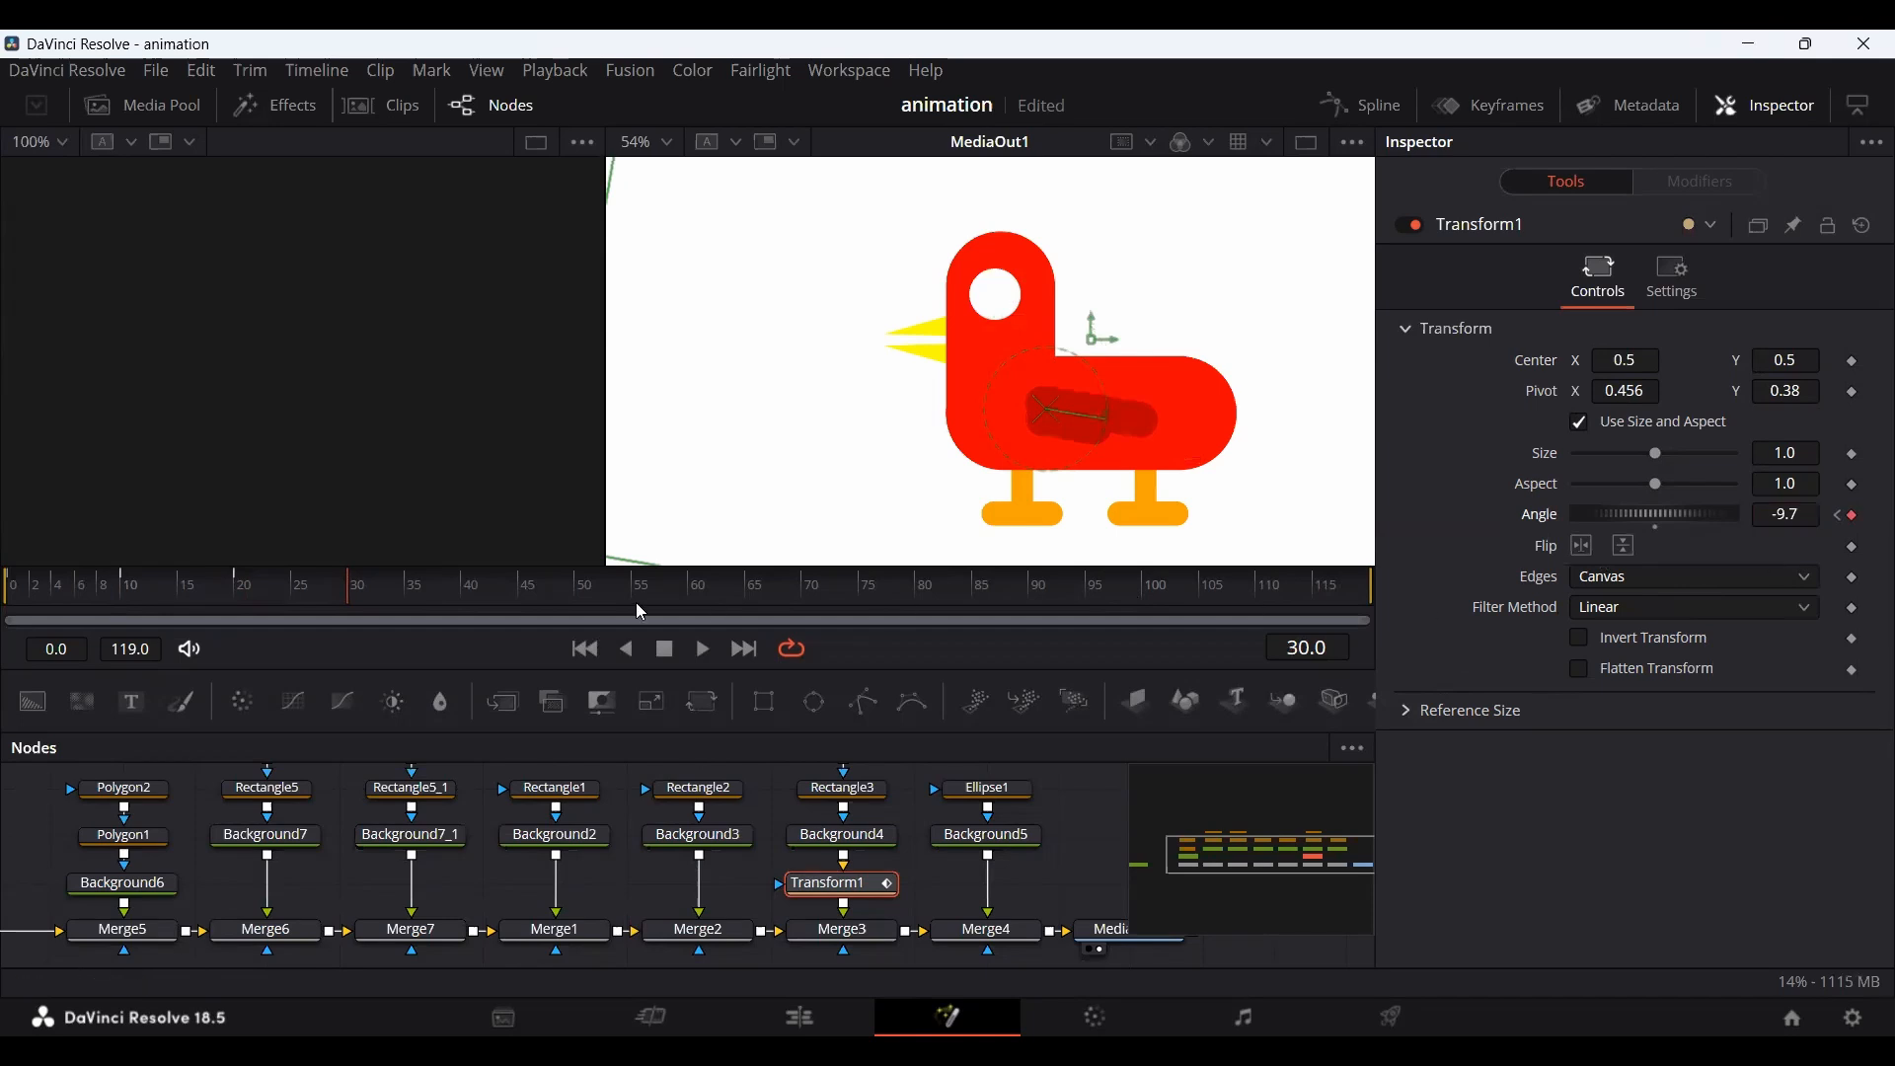
{"action": "left_click", "coordinate": [468, 600]}
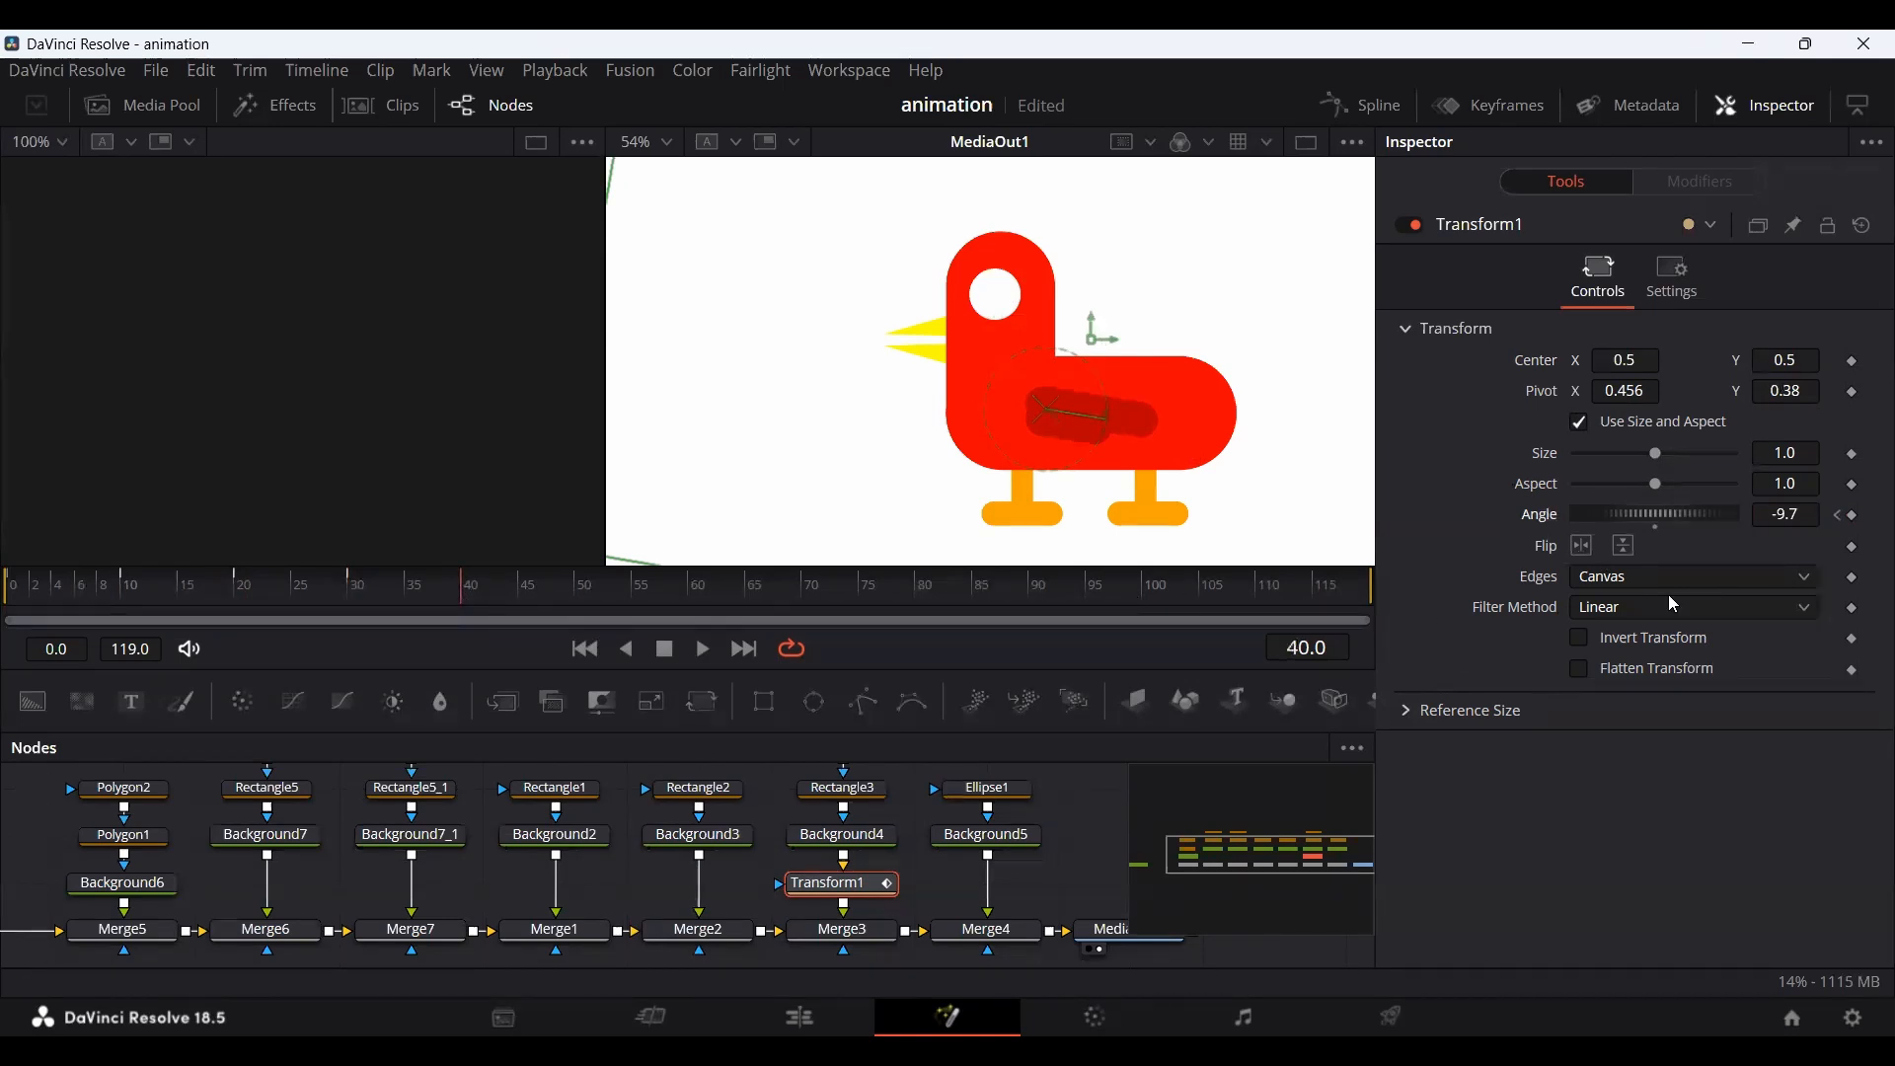
{"action": "left_click", "coordinate": [1794, 517]}
{"action": "type", "text": "1"}
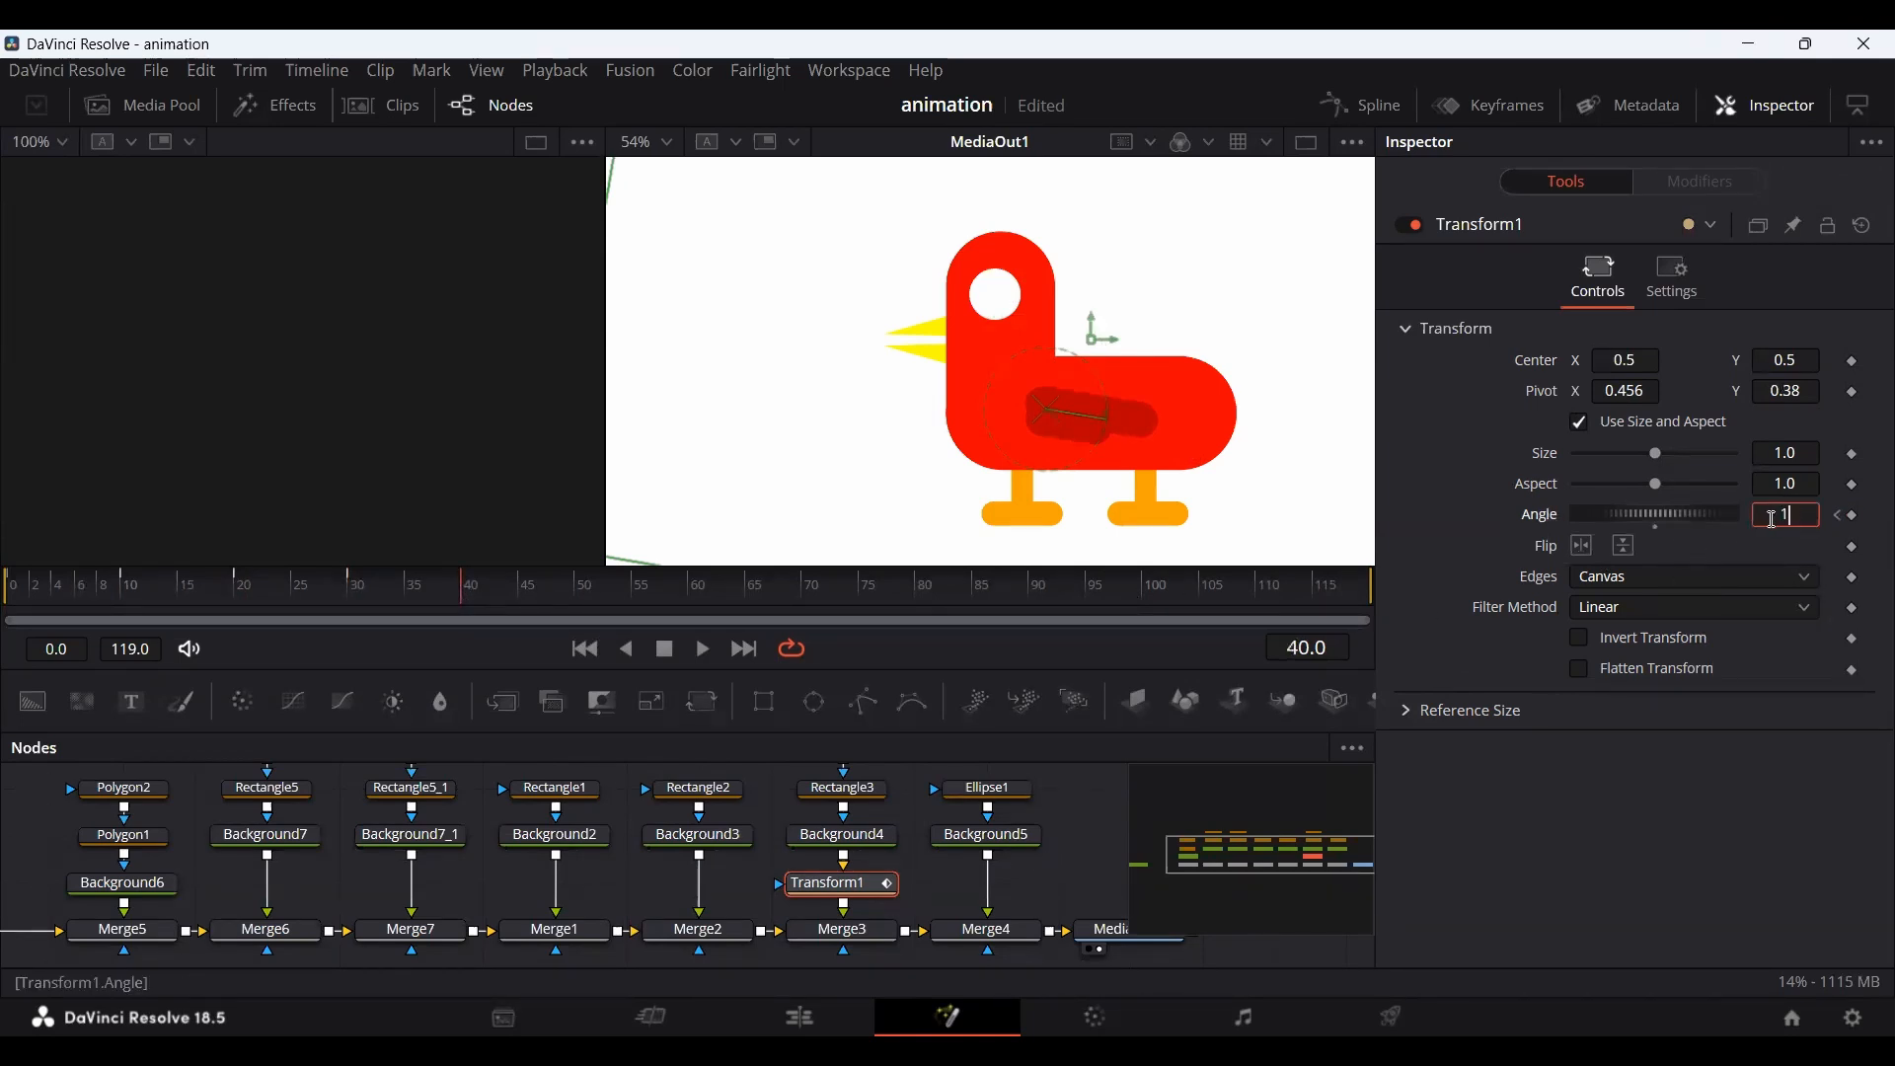
{"action": "key", "text": "Tab"}
Play the wing animation from frame 0 without the on-screen transform controls.
{"action": "left_click_drag", "start_coordinate": [129, 598], "coordinate": [3, 595]}
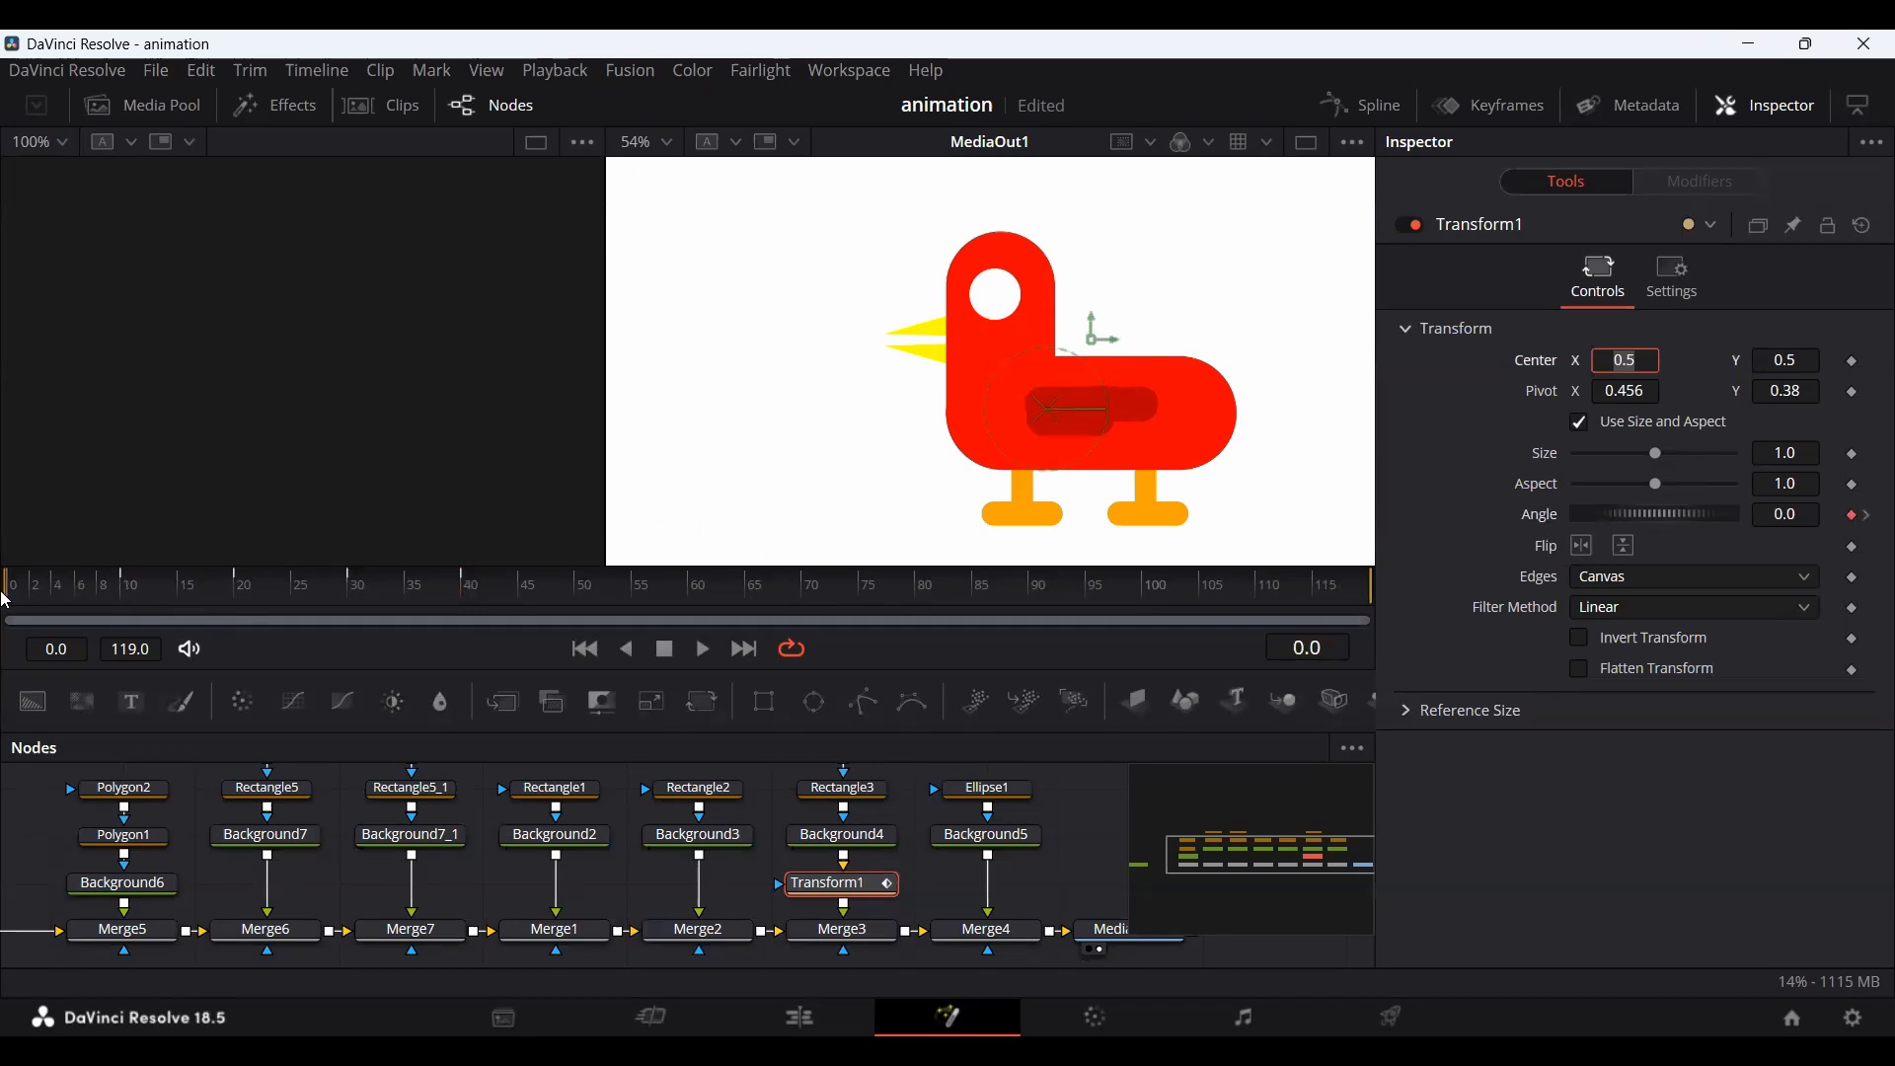
{"action": "left_click", "coordinate": [673, 890]}
{"action": "key", "text": "space"}
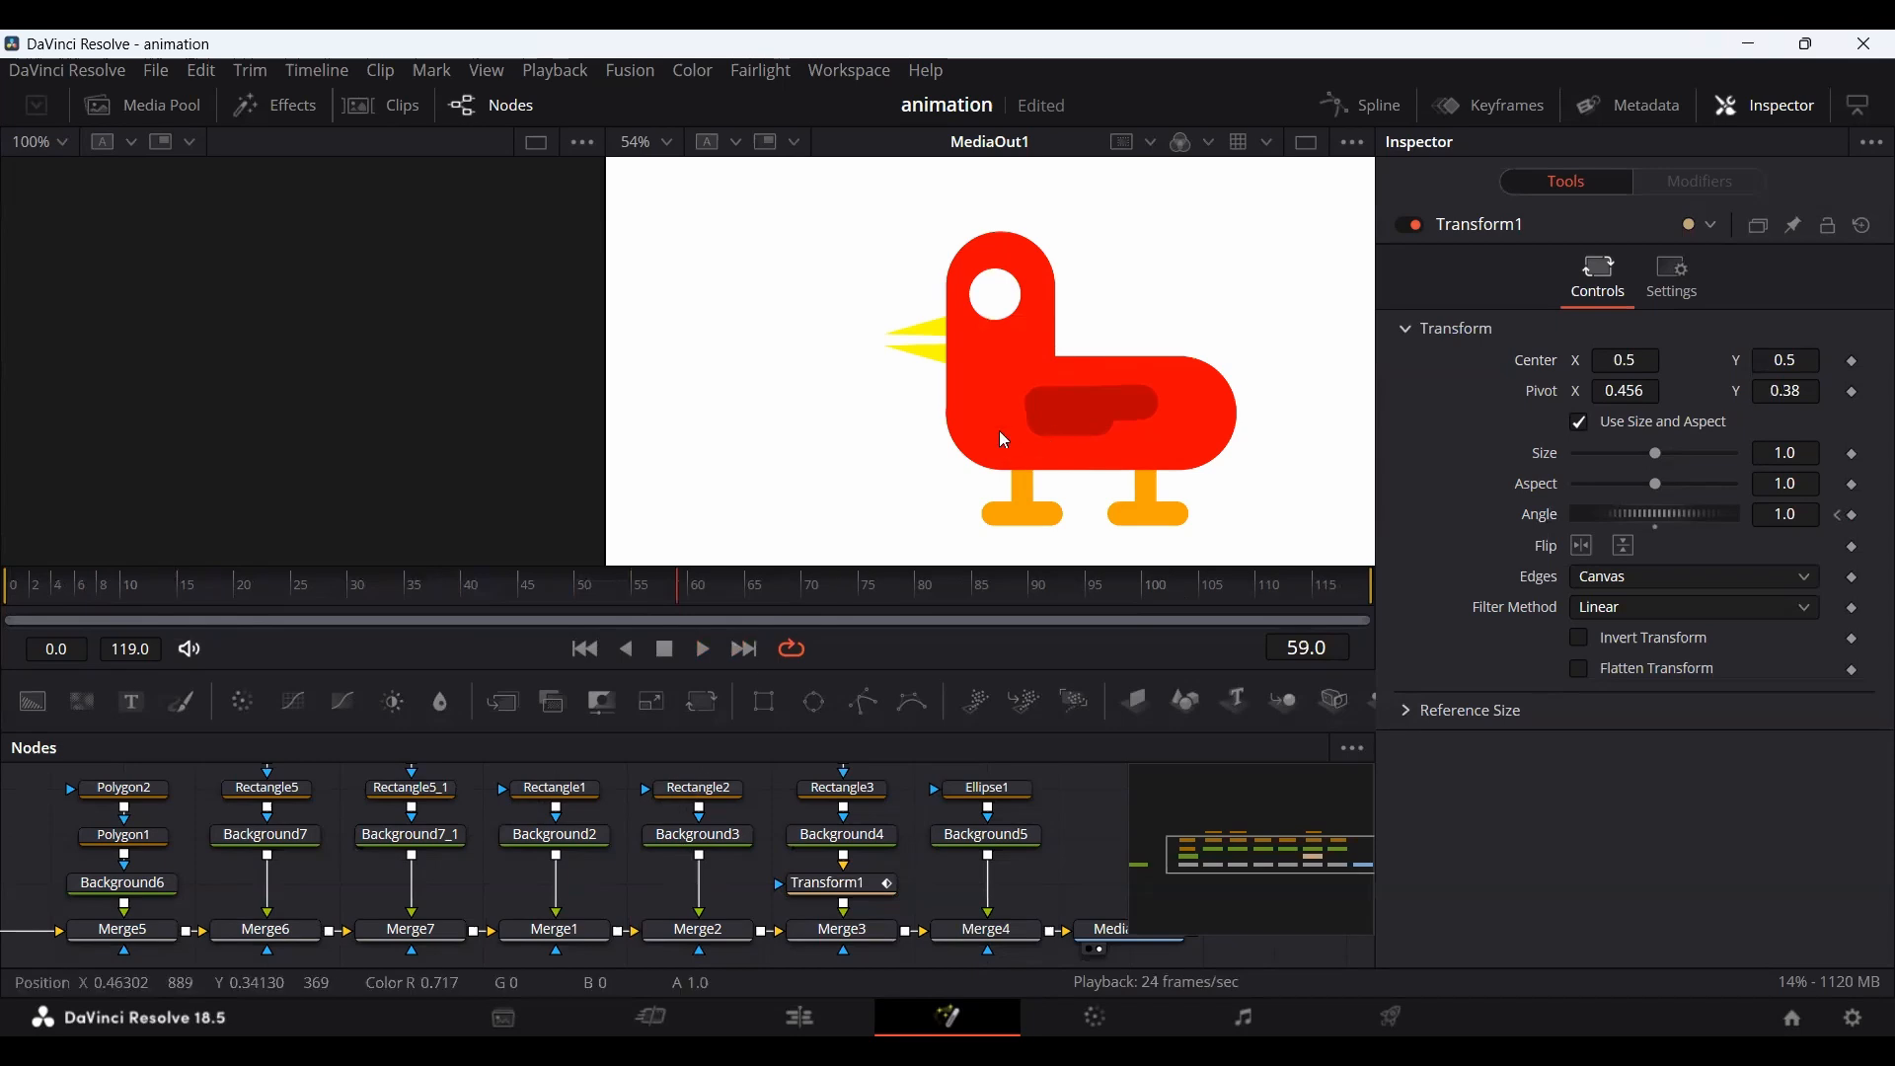
Show Transform1's Angle curve in the Spline editor and smooth all of its keyframes.
{"action": "left_click", "coordinate": [837, 889]}
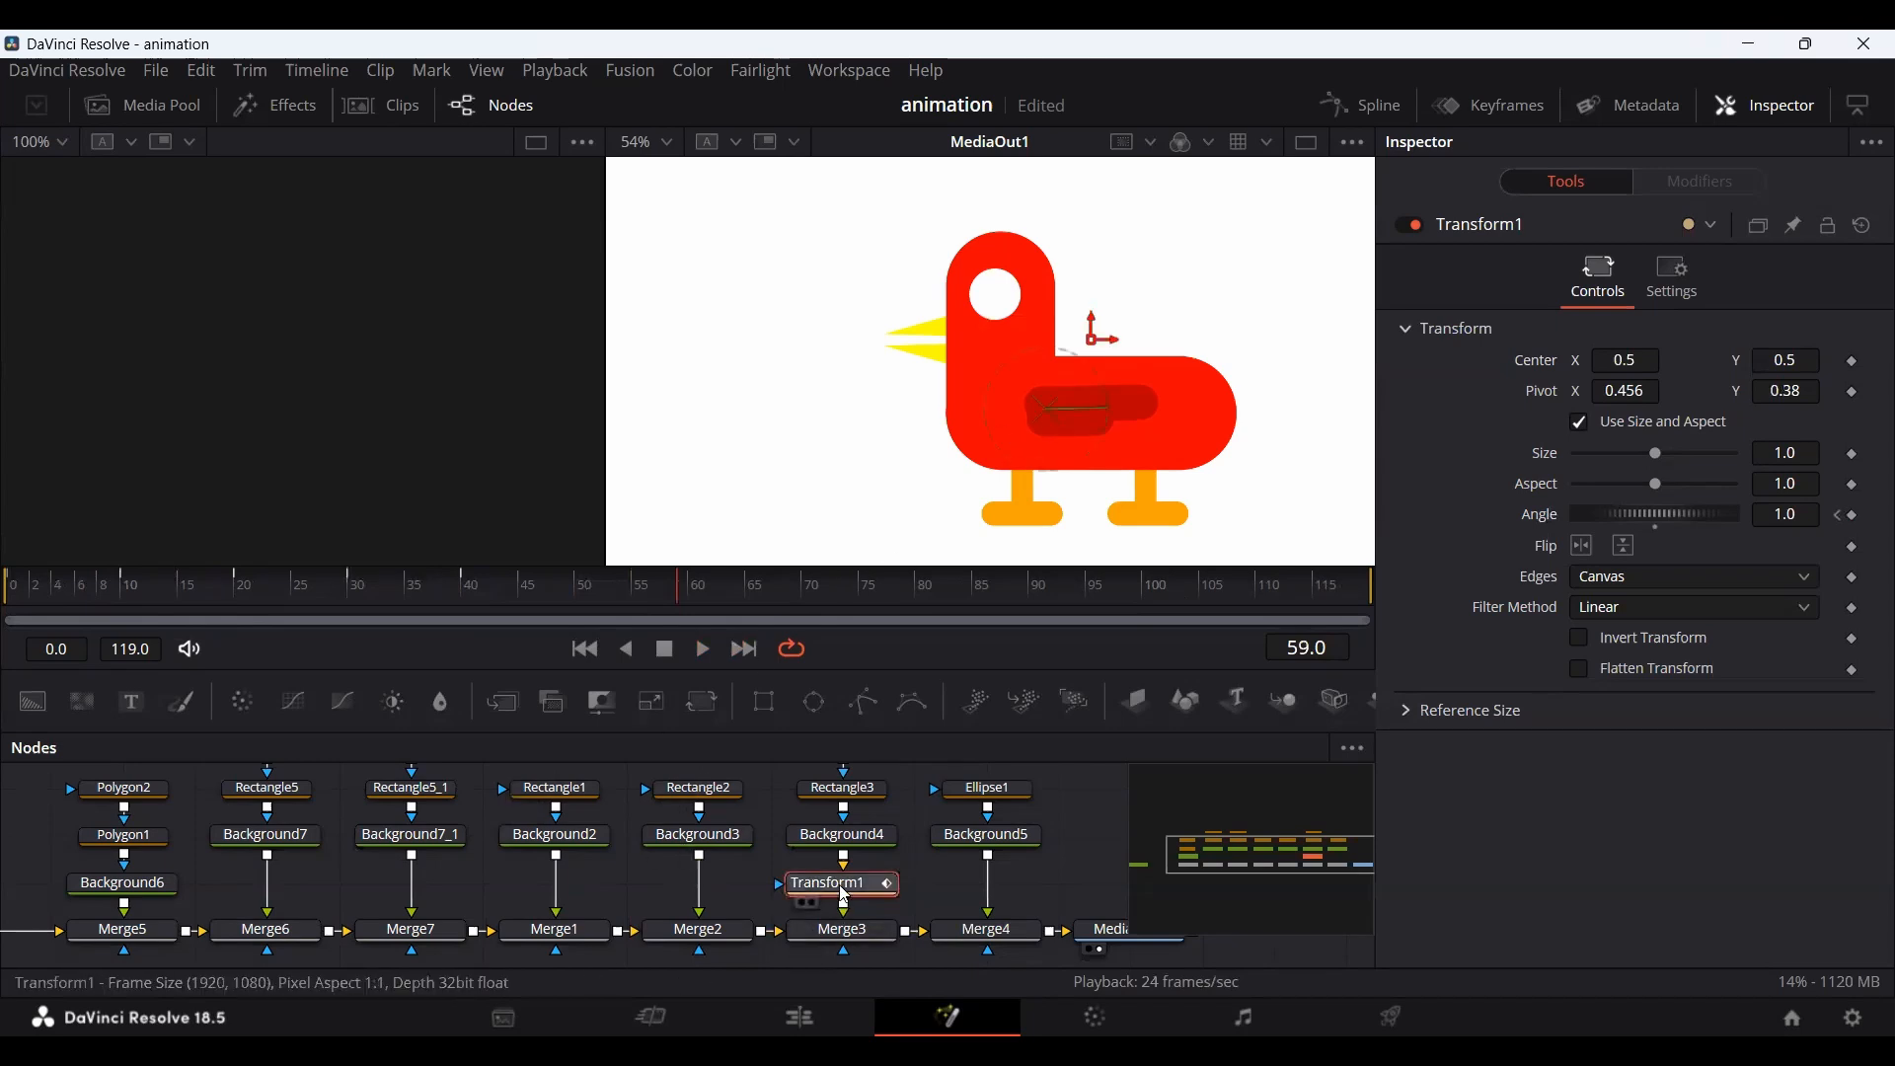
{"action": "left_click", "coordinate": [1367, 99]}
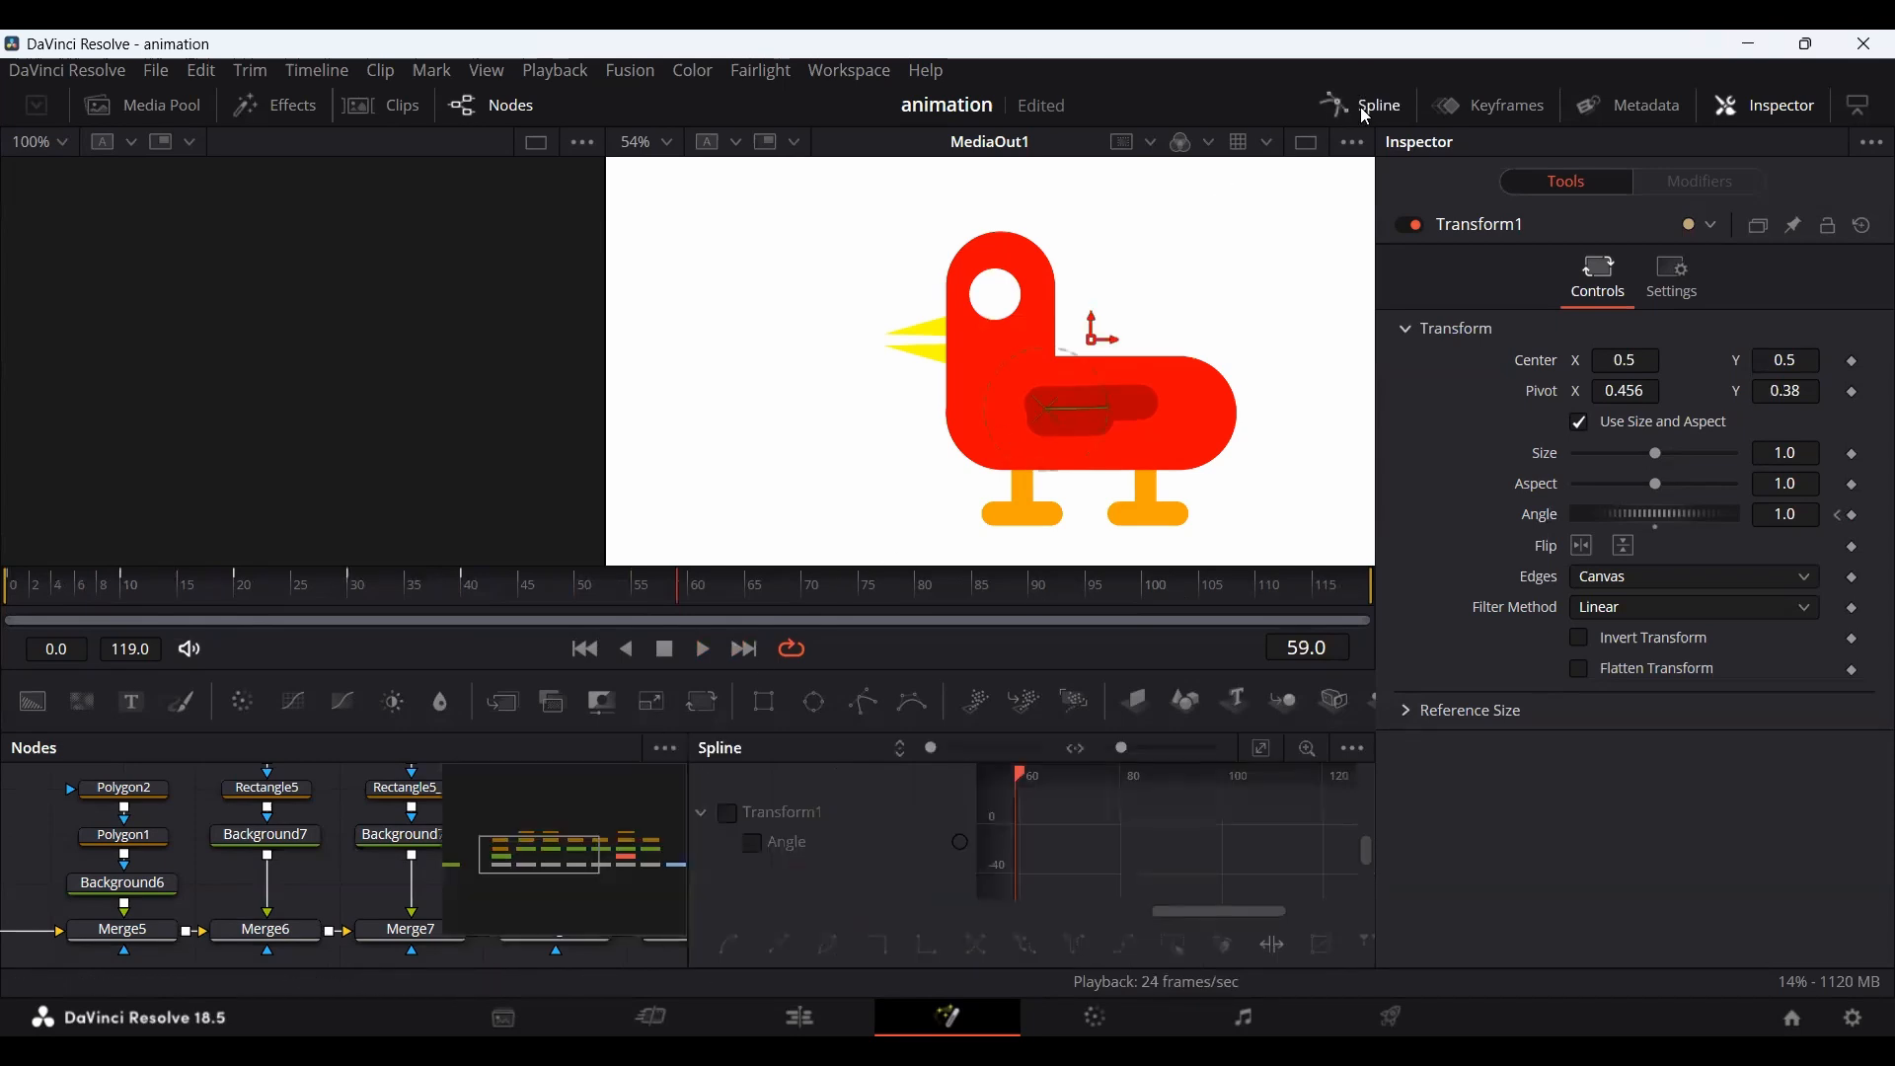
{"action": "left_click", "coordinate": [703, 814]}
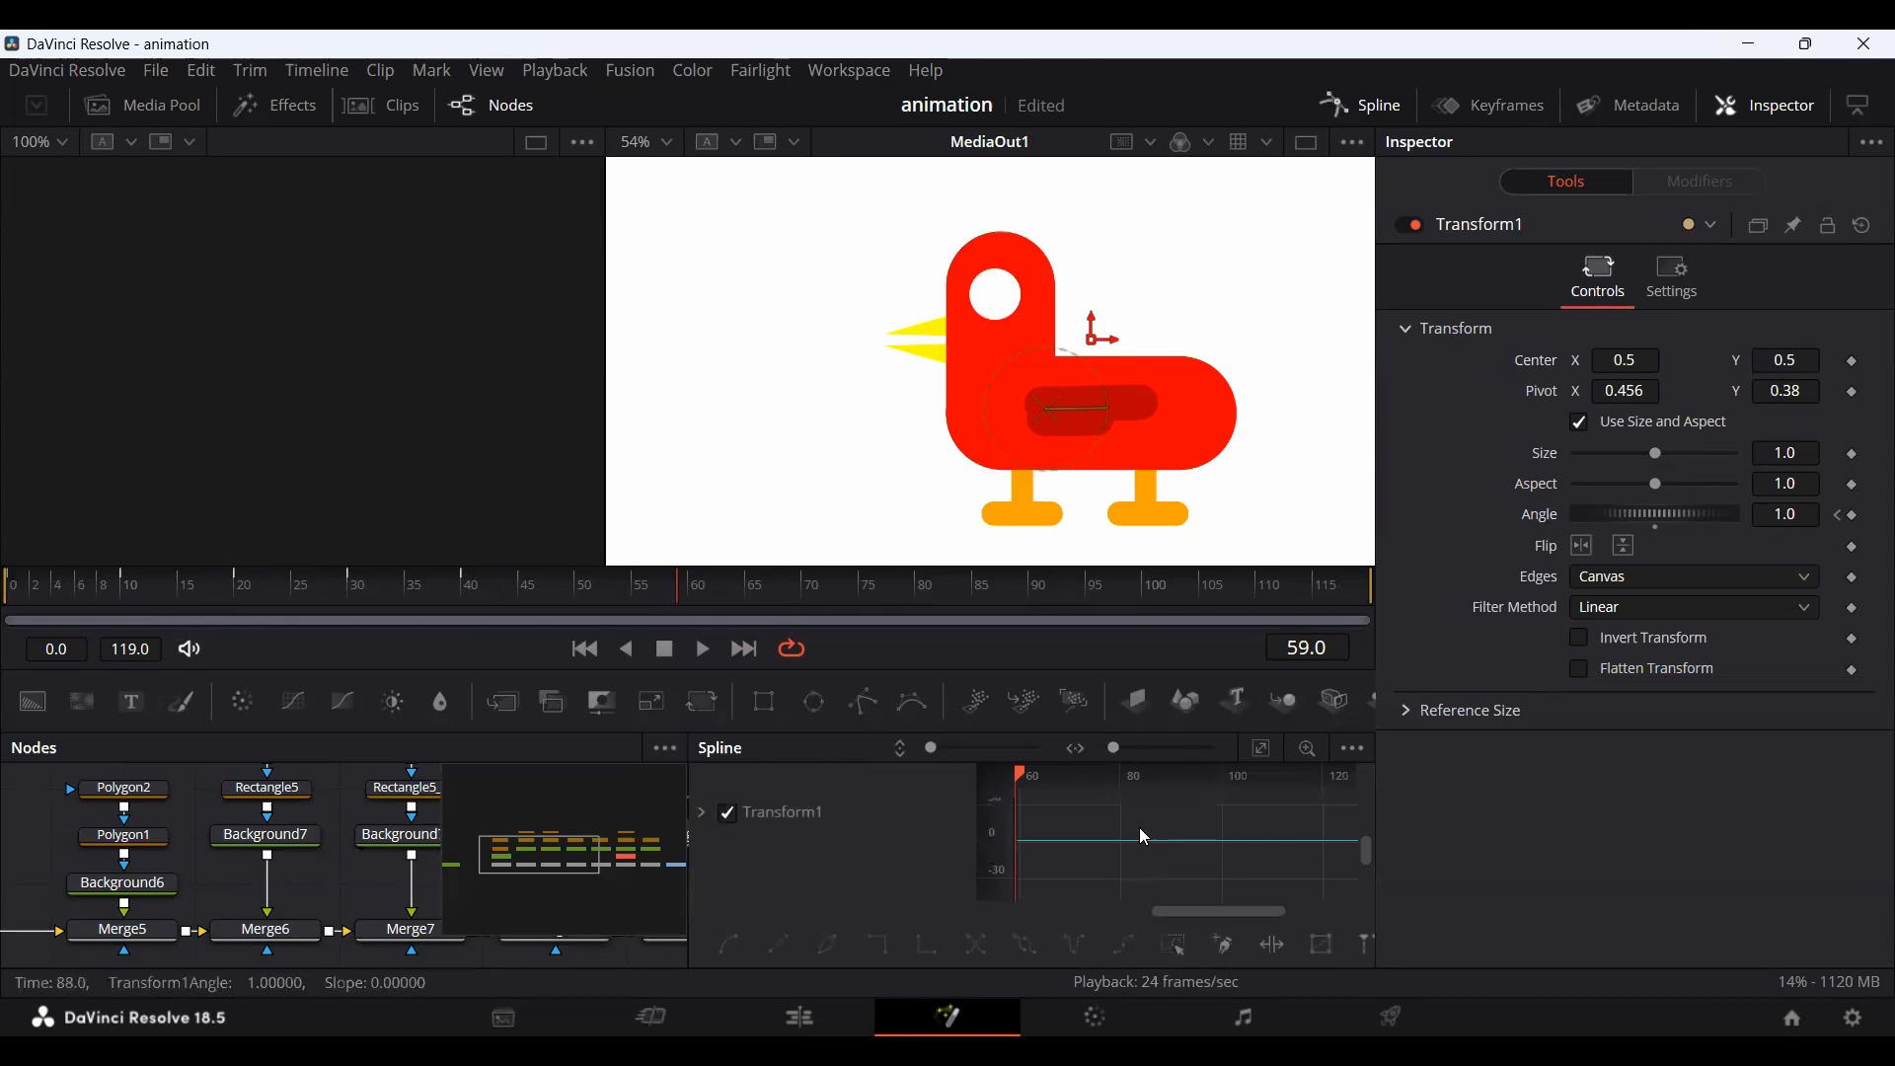
{"action": "left_click", "coordinate": [1257, 751]}
{"action": "scroll", "coordinate": [1176, 784], "scroll_direction": "down", "scroll_amount": 3}
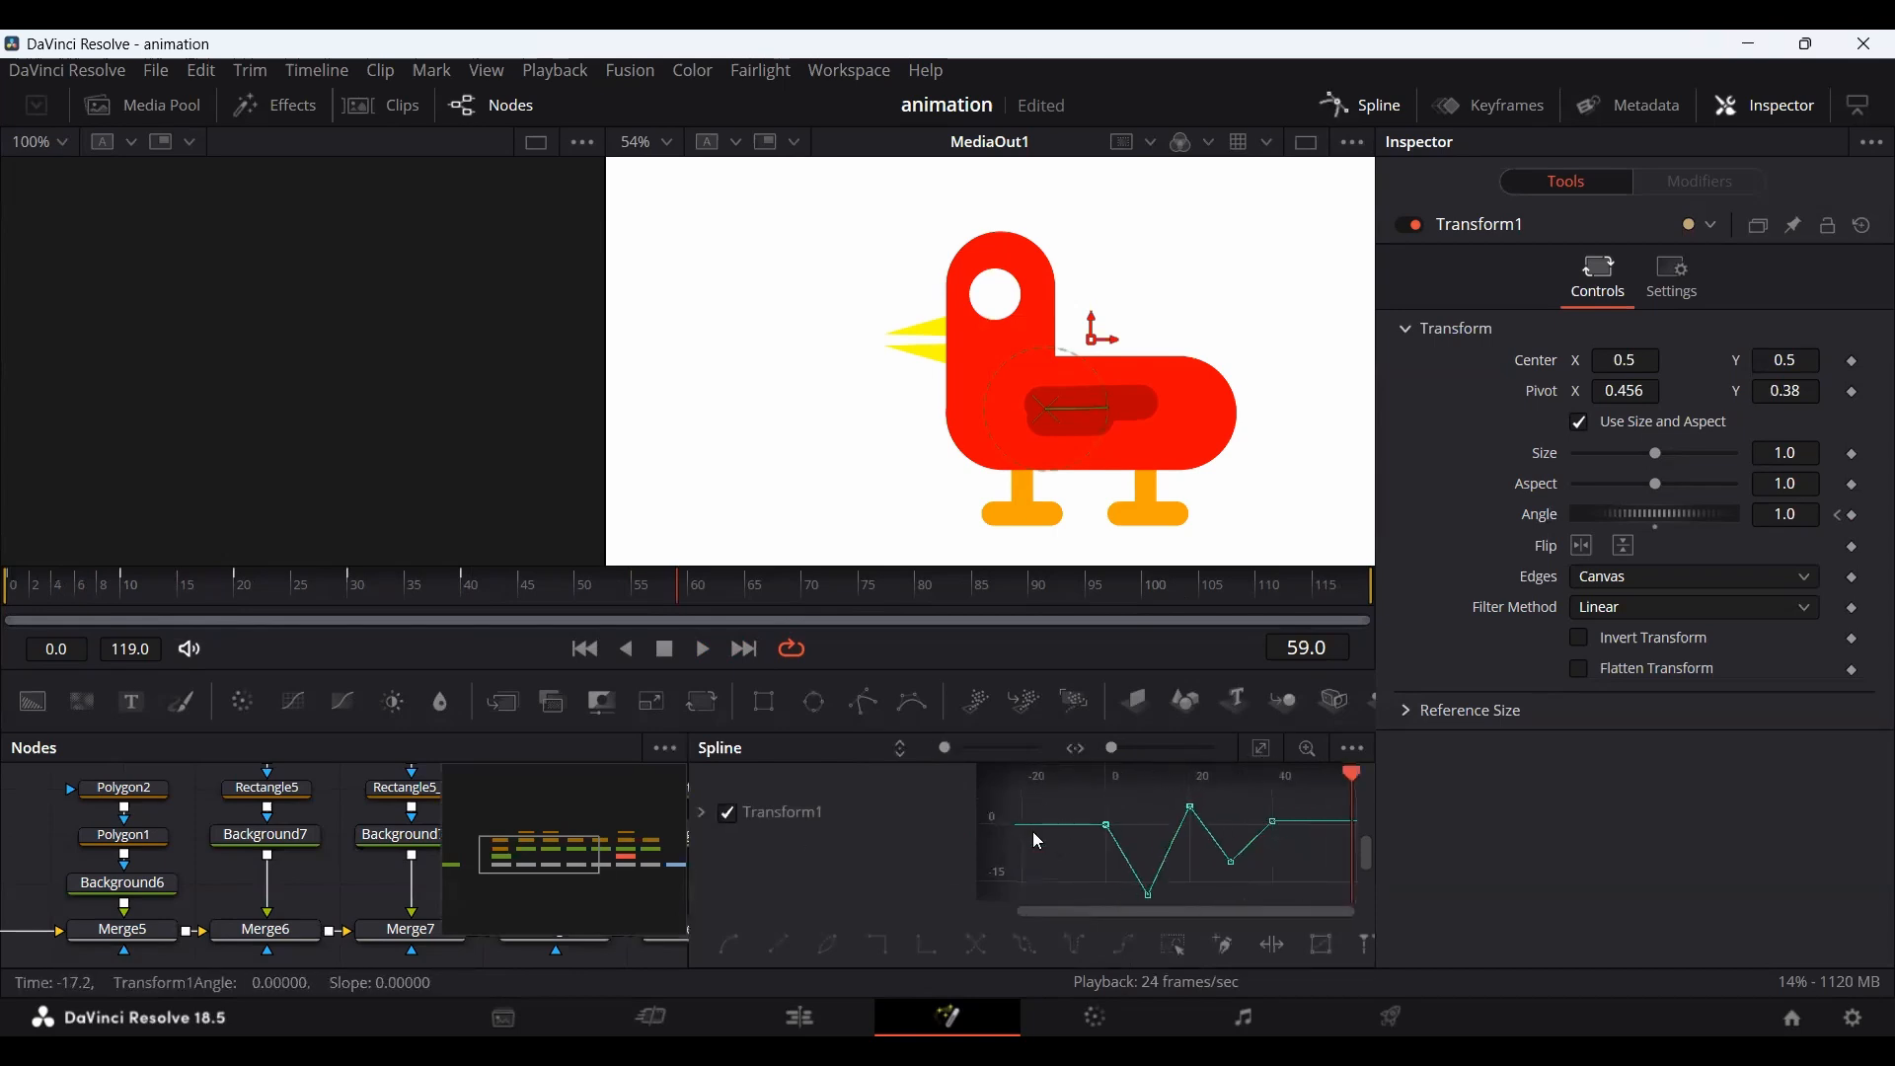
{"action": "scroll", "coordinate": [1003, 871], "scroll_direction": "down", "scroll_amount": 3}
{"action": "left_click_drag", "start_coordinate": [1050, 882], "coordinate": [1317, 789]}
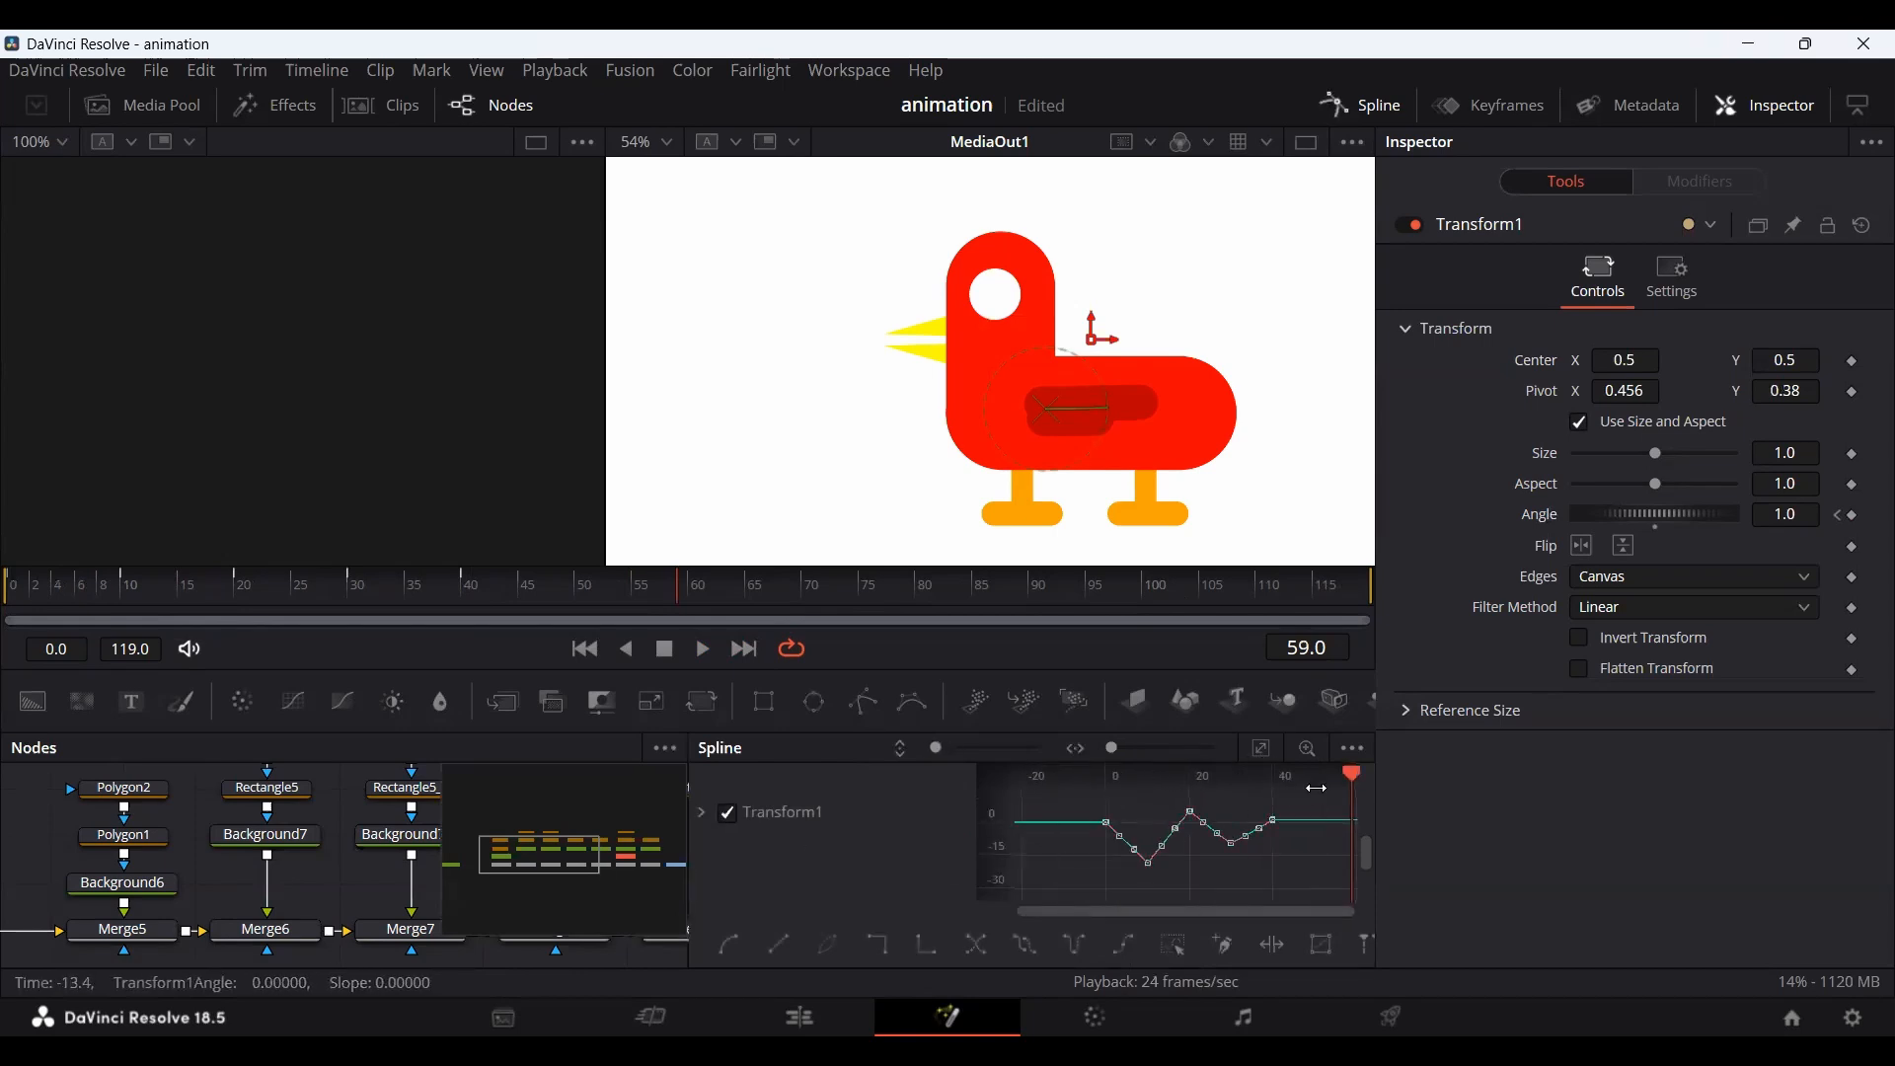
{"action": "key", "text": "shift+s"}
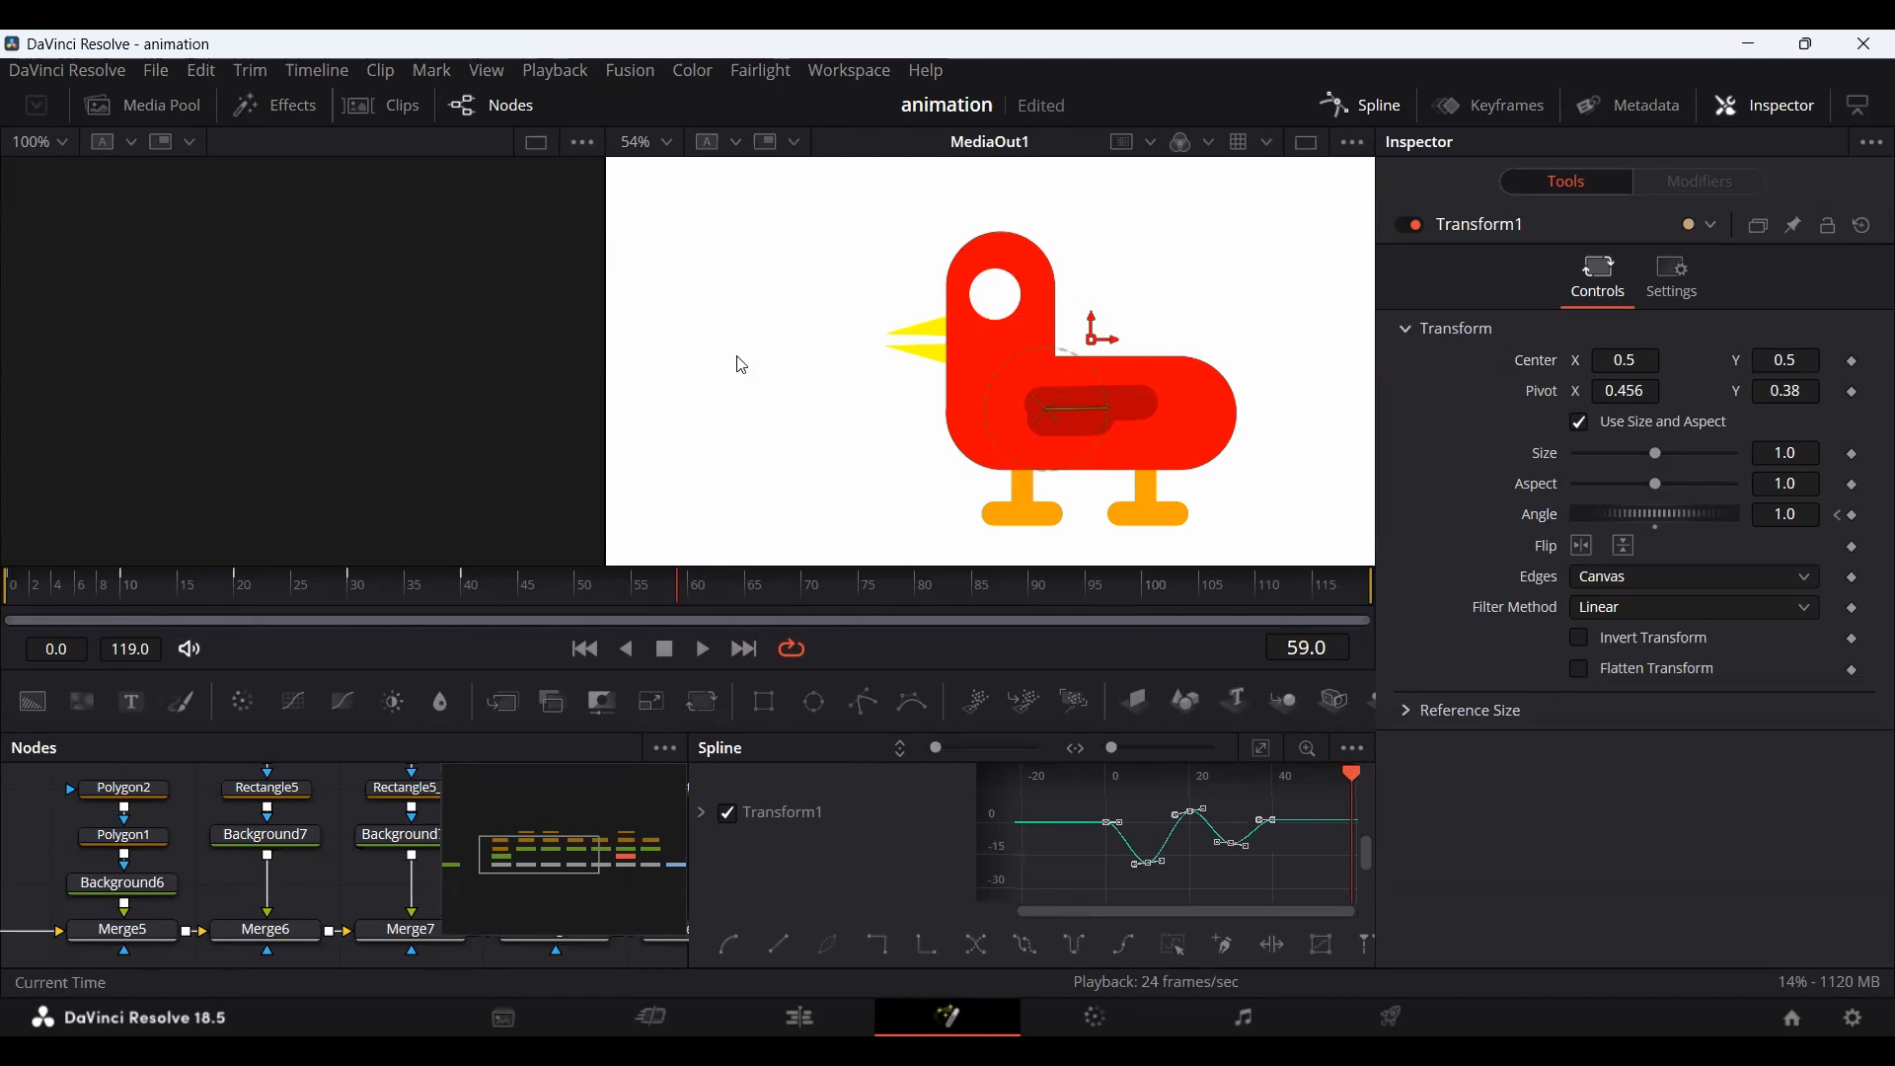
Play the smoothed wing animation from frame 0, and close the Spline editor.
{"action": "left_click_drag", "start_coordinate": [41, 580], "coordinate": [2, 592]}
{"action": "key", "text": "space"}
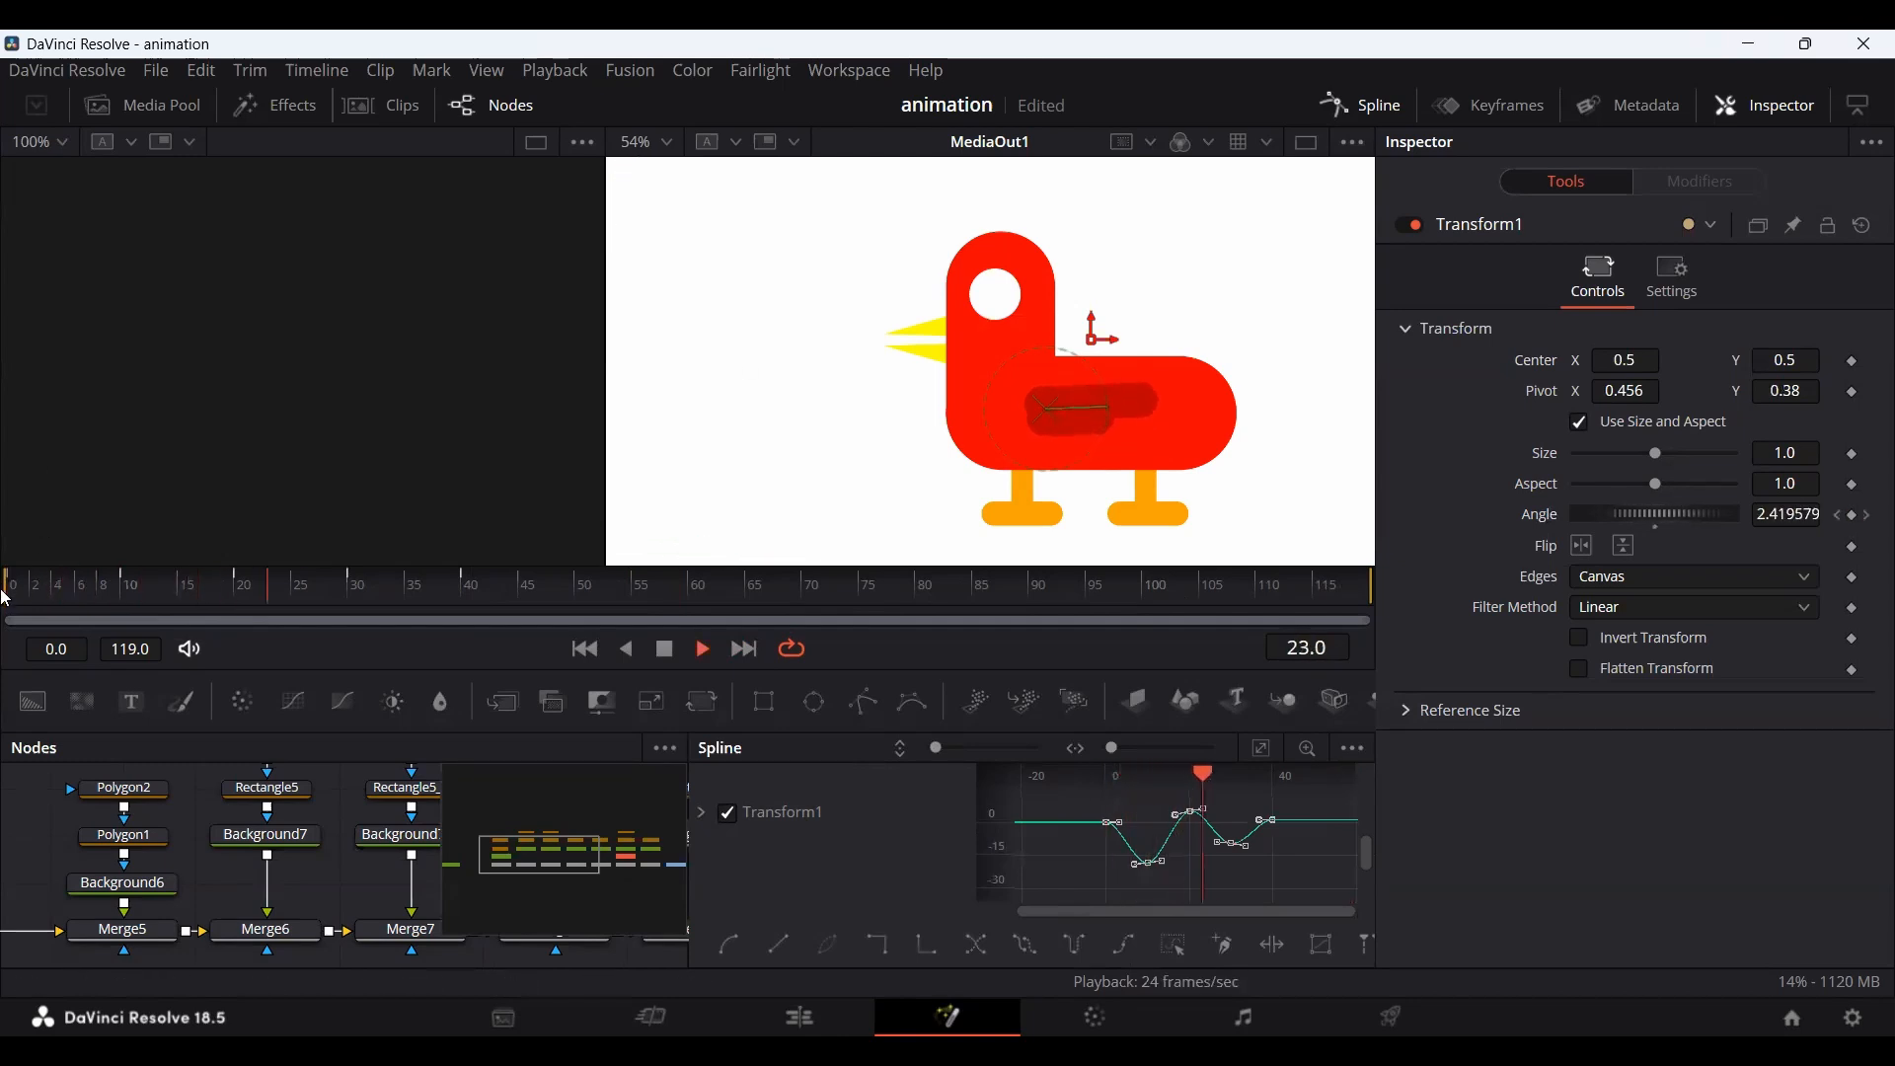
{"action": "key", "text": "space"}
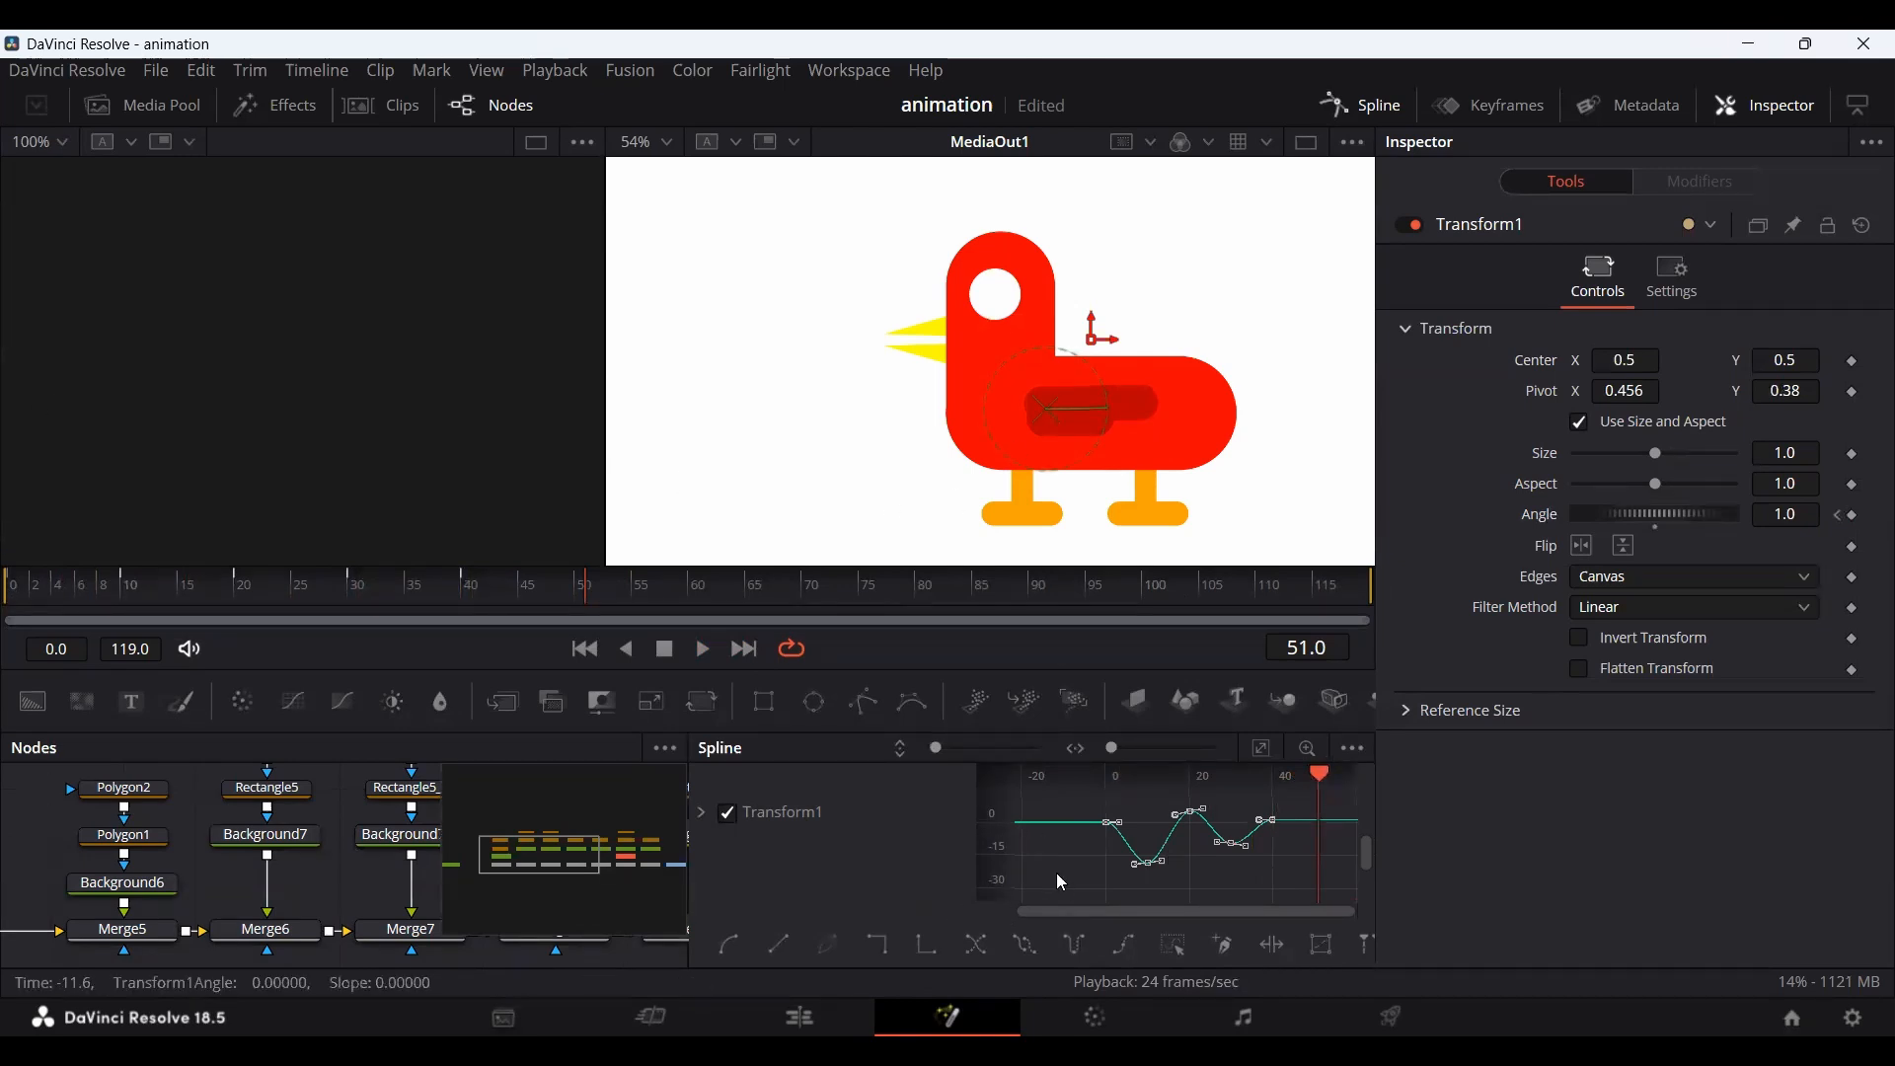
{"action": "left_click", "coordinate": [1335, 101]}
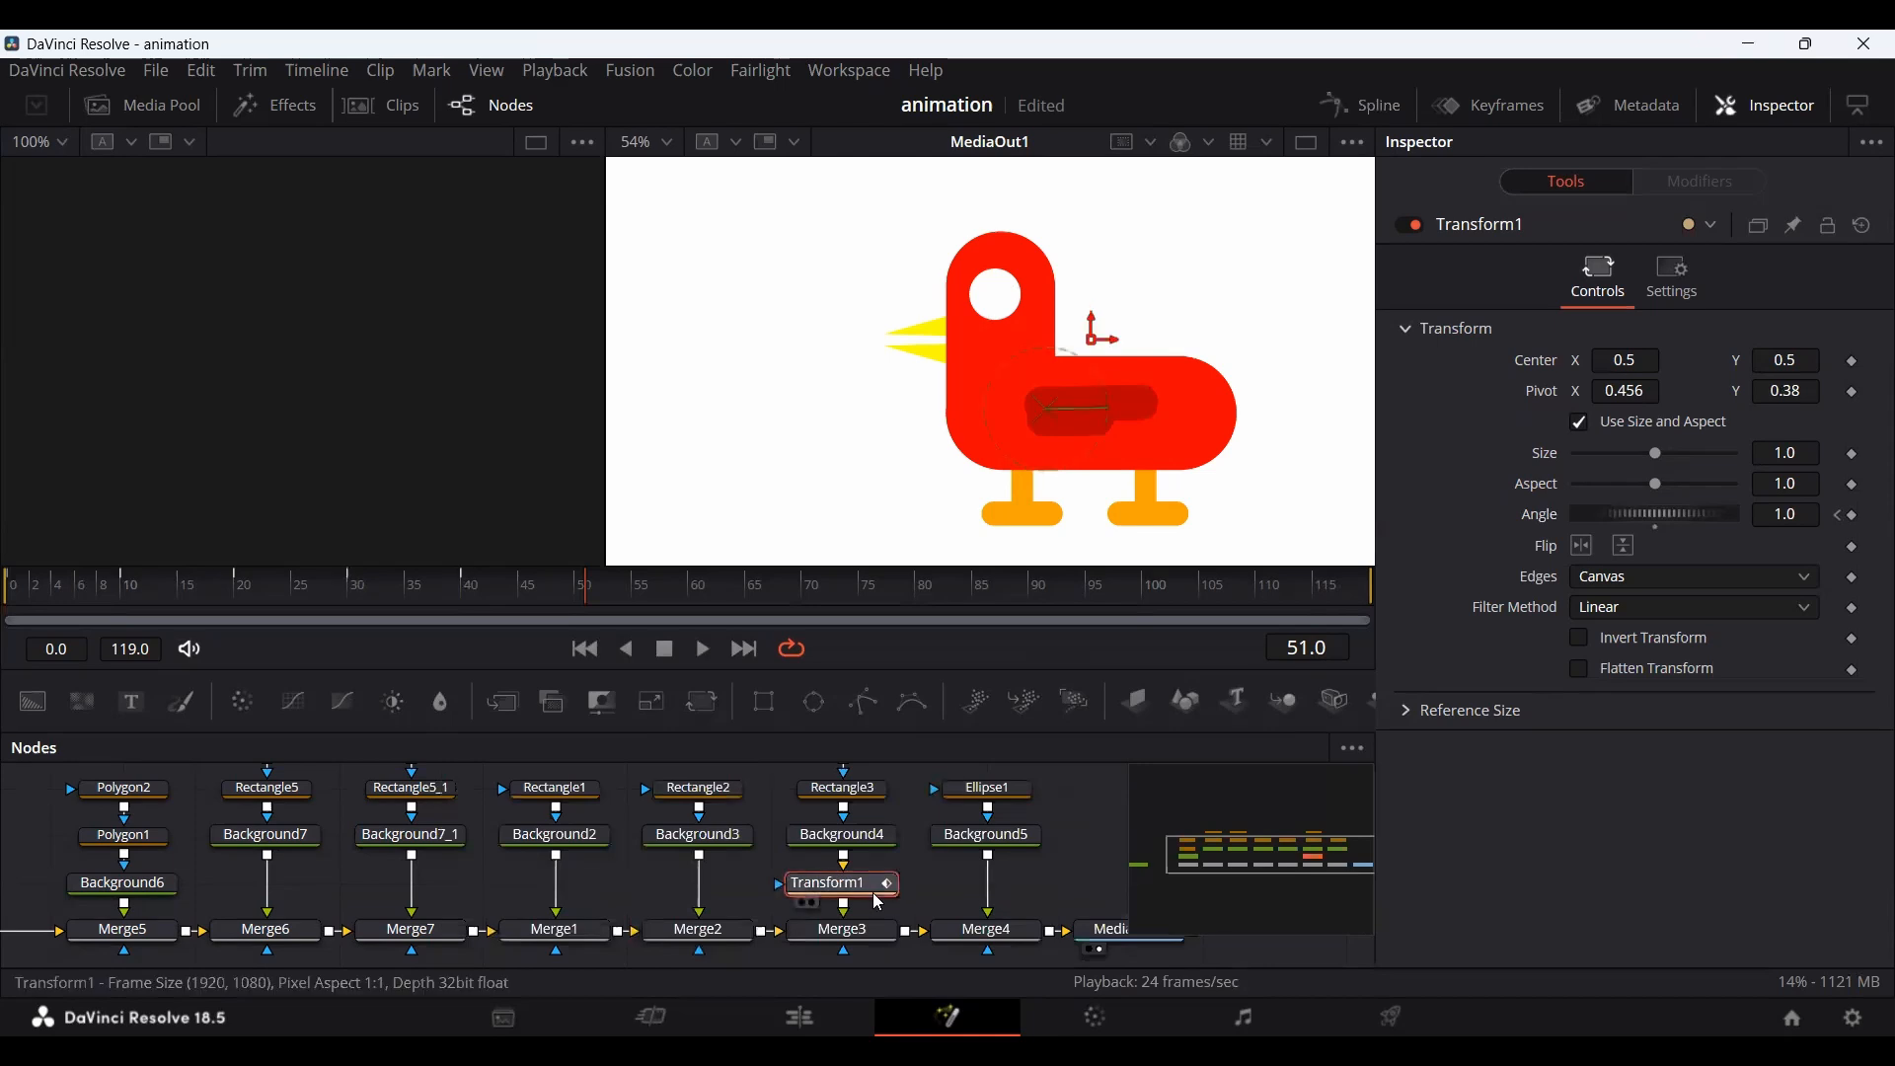
Rename the wing's Transform1 node as wings.
{"action": "key", "text": "F2"}
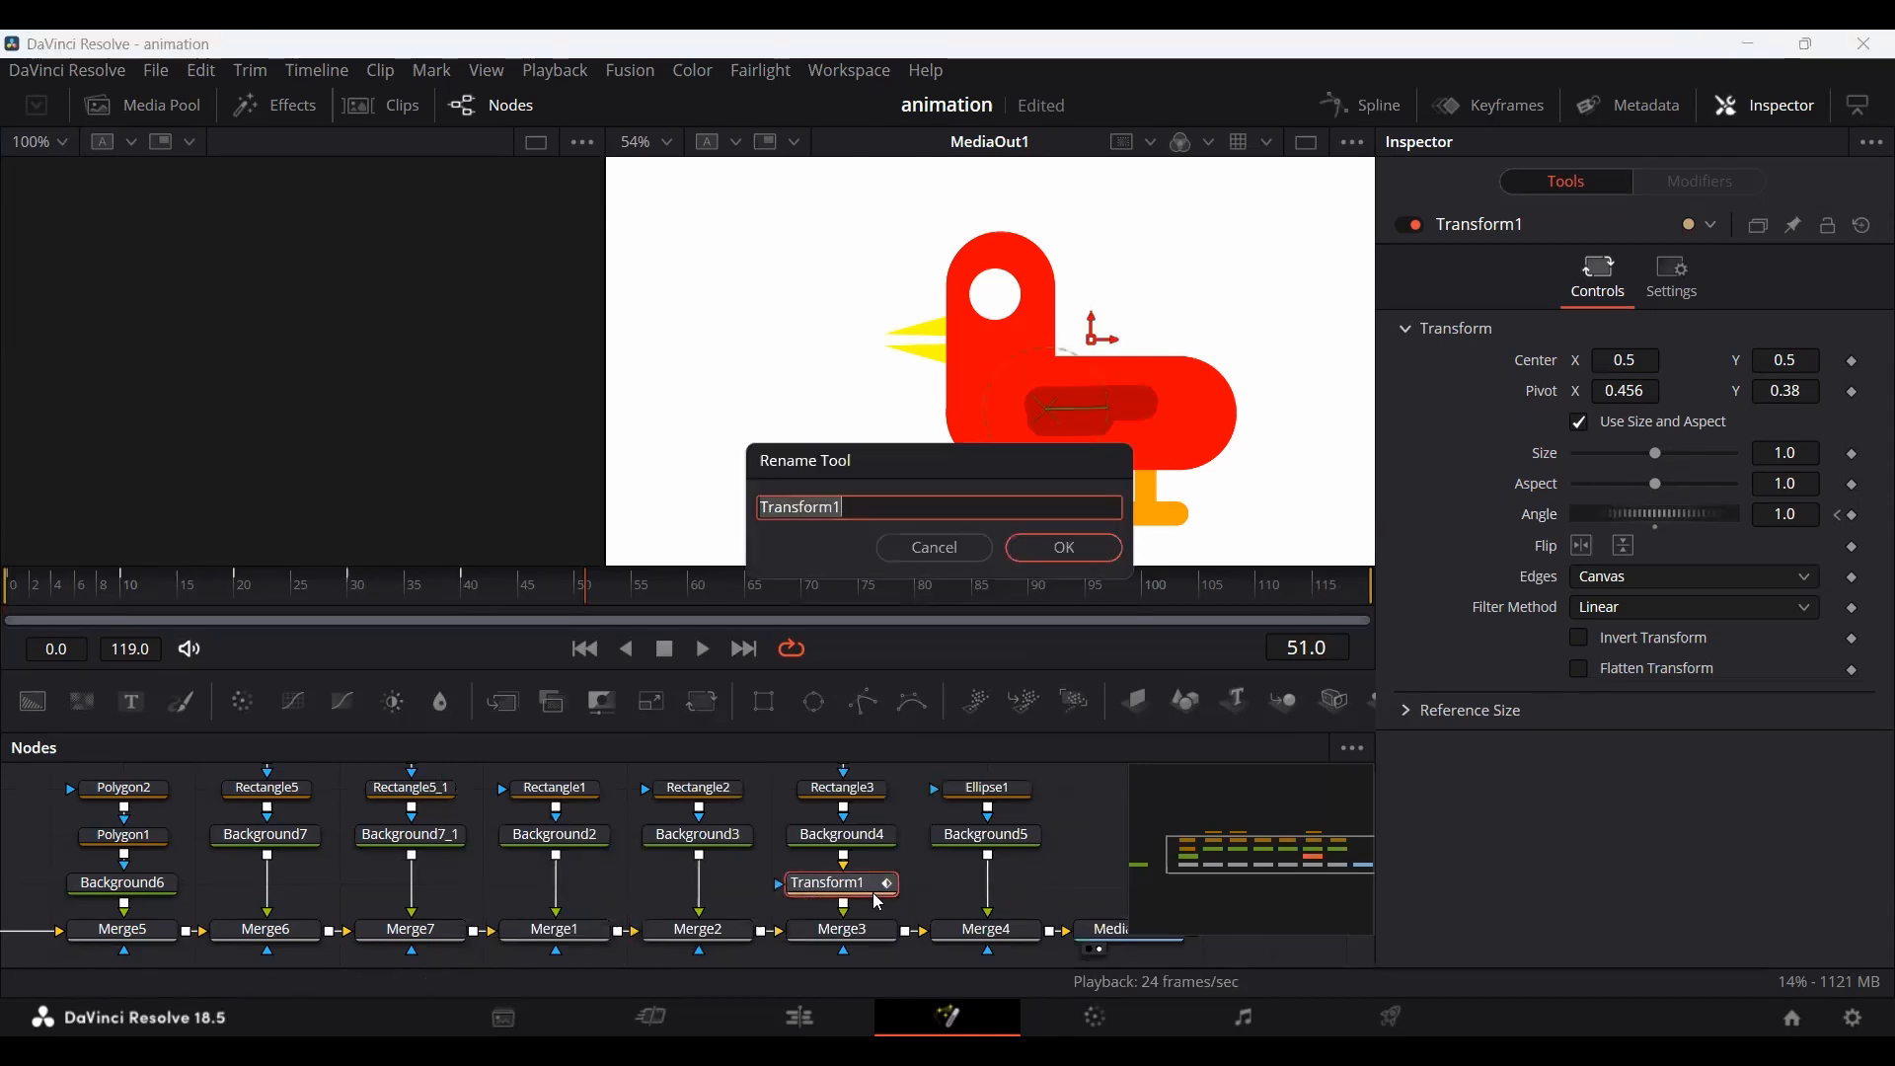
{"action": "type", "text": "wings"}
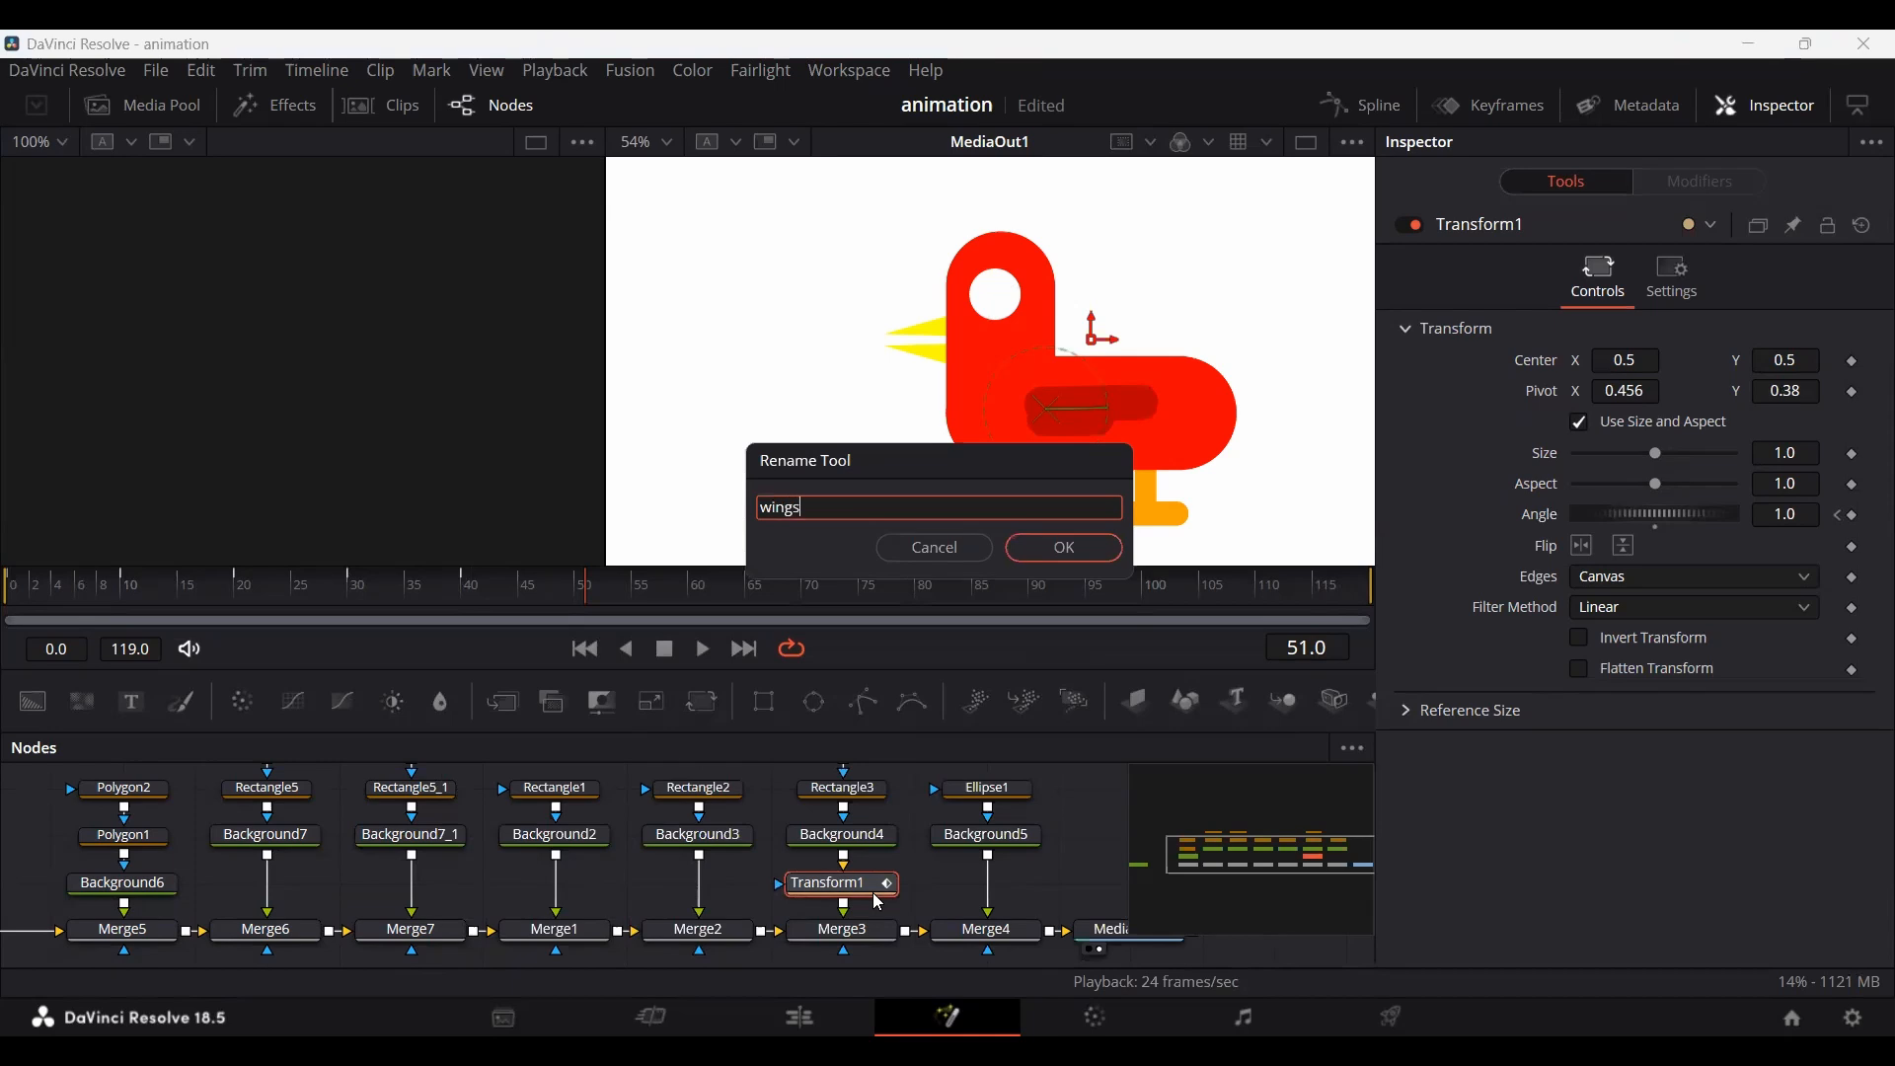
{"action": "key", "text": "Return"}
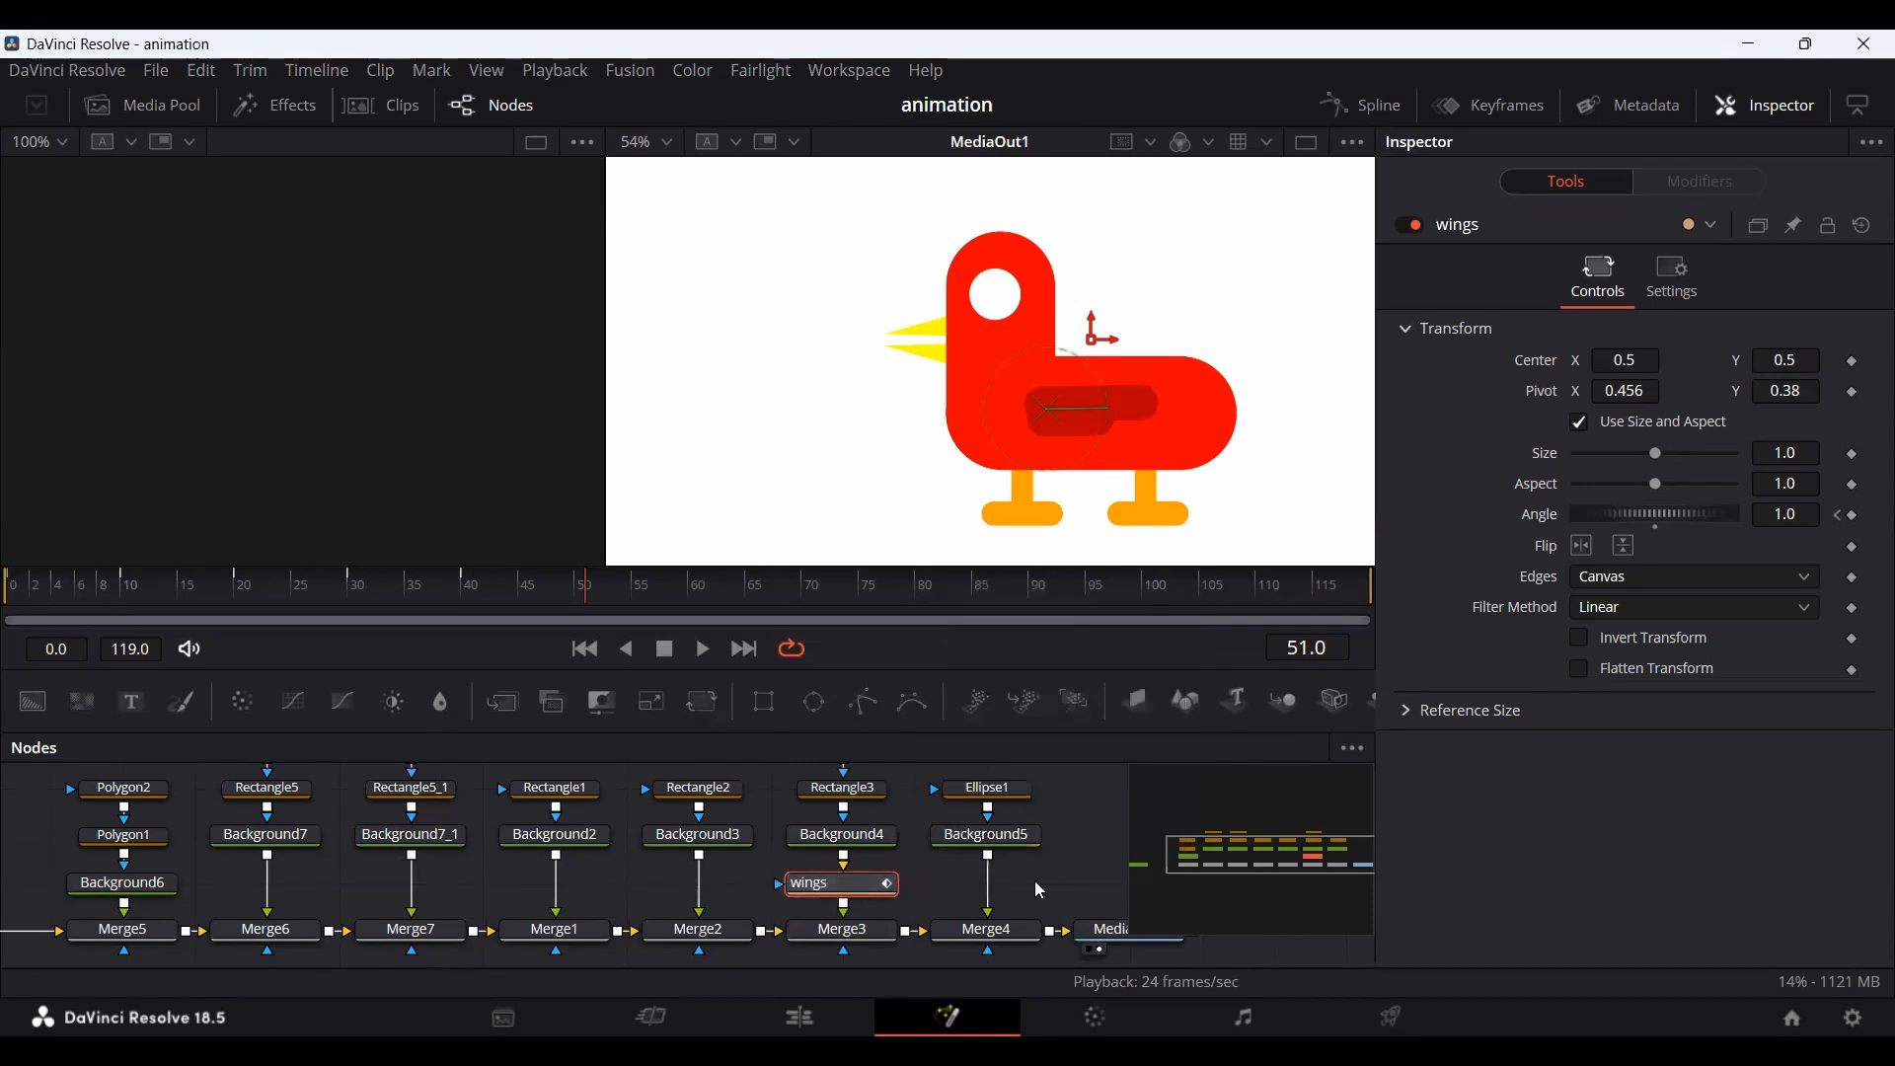
Lower the eye's Background5 and Ellipse1 nodes closer to Merge4.
{"action": "left_click", "coordinate": [988, 789]}
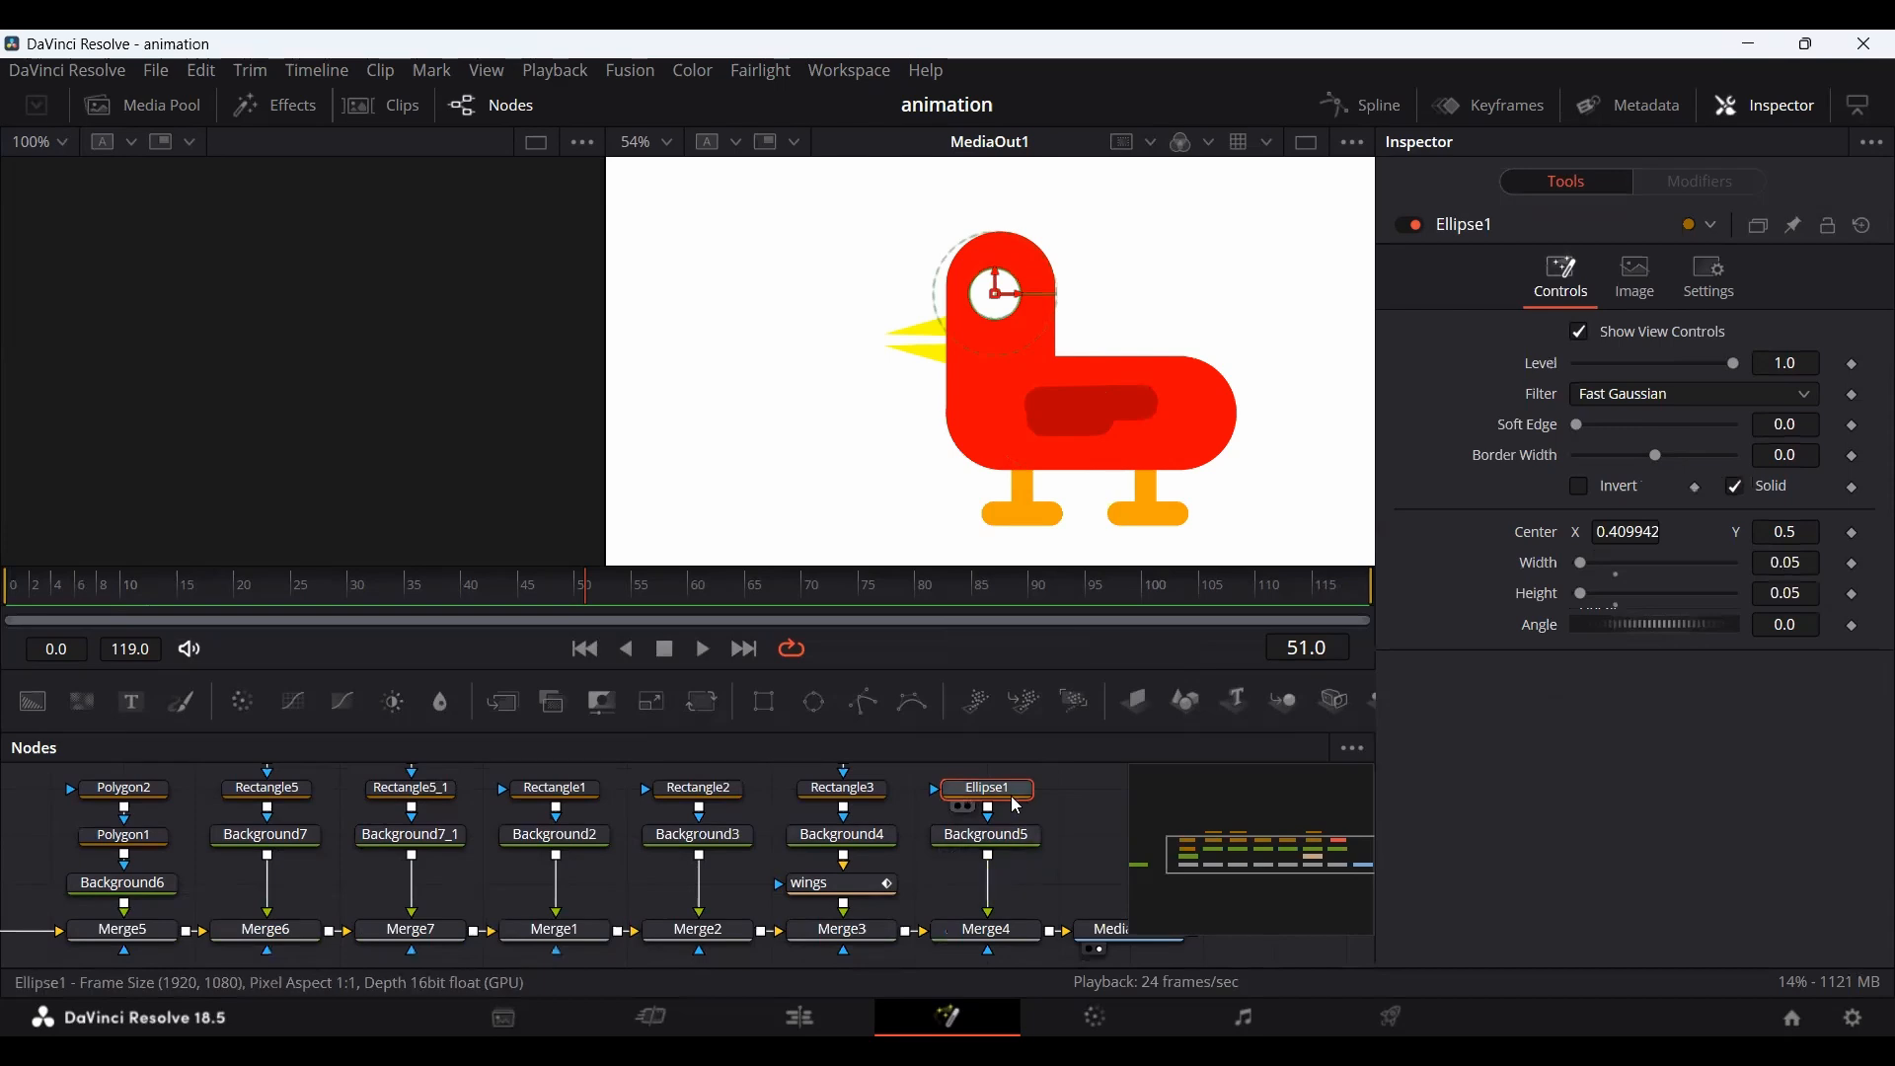
{"action": "left_click_drag", "start_coordinate": [1054, 869], "coordinate": [1013, 889]}
{"action": "left_click", "coordinate": [1019, 793]}
{"action": "left_click", "coordinate": [1013, 846]}
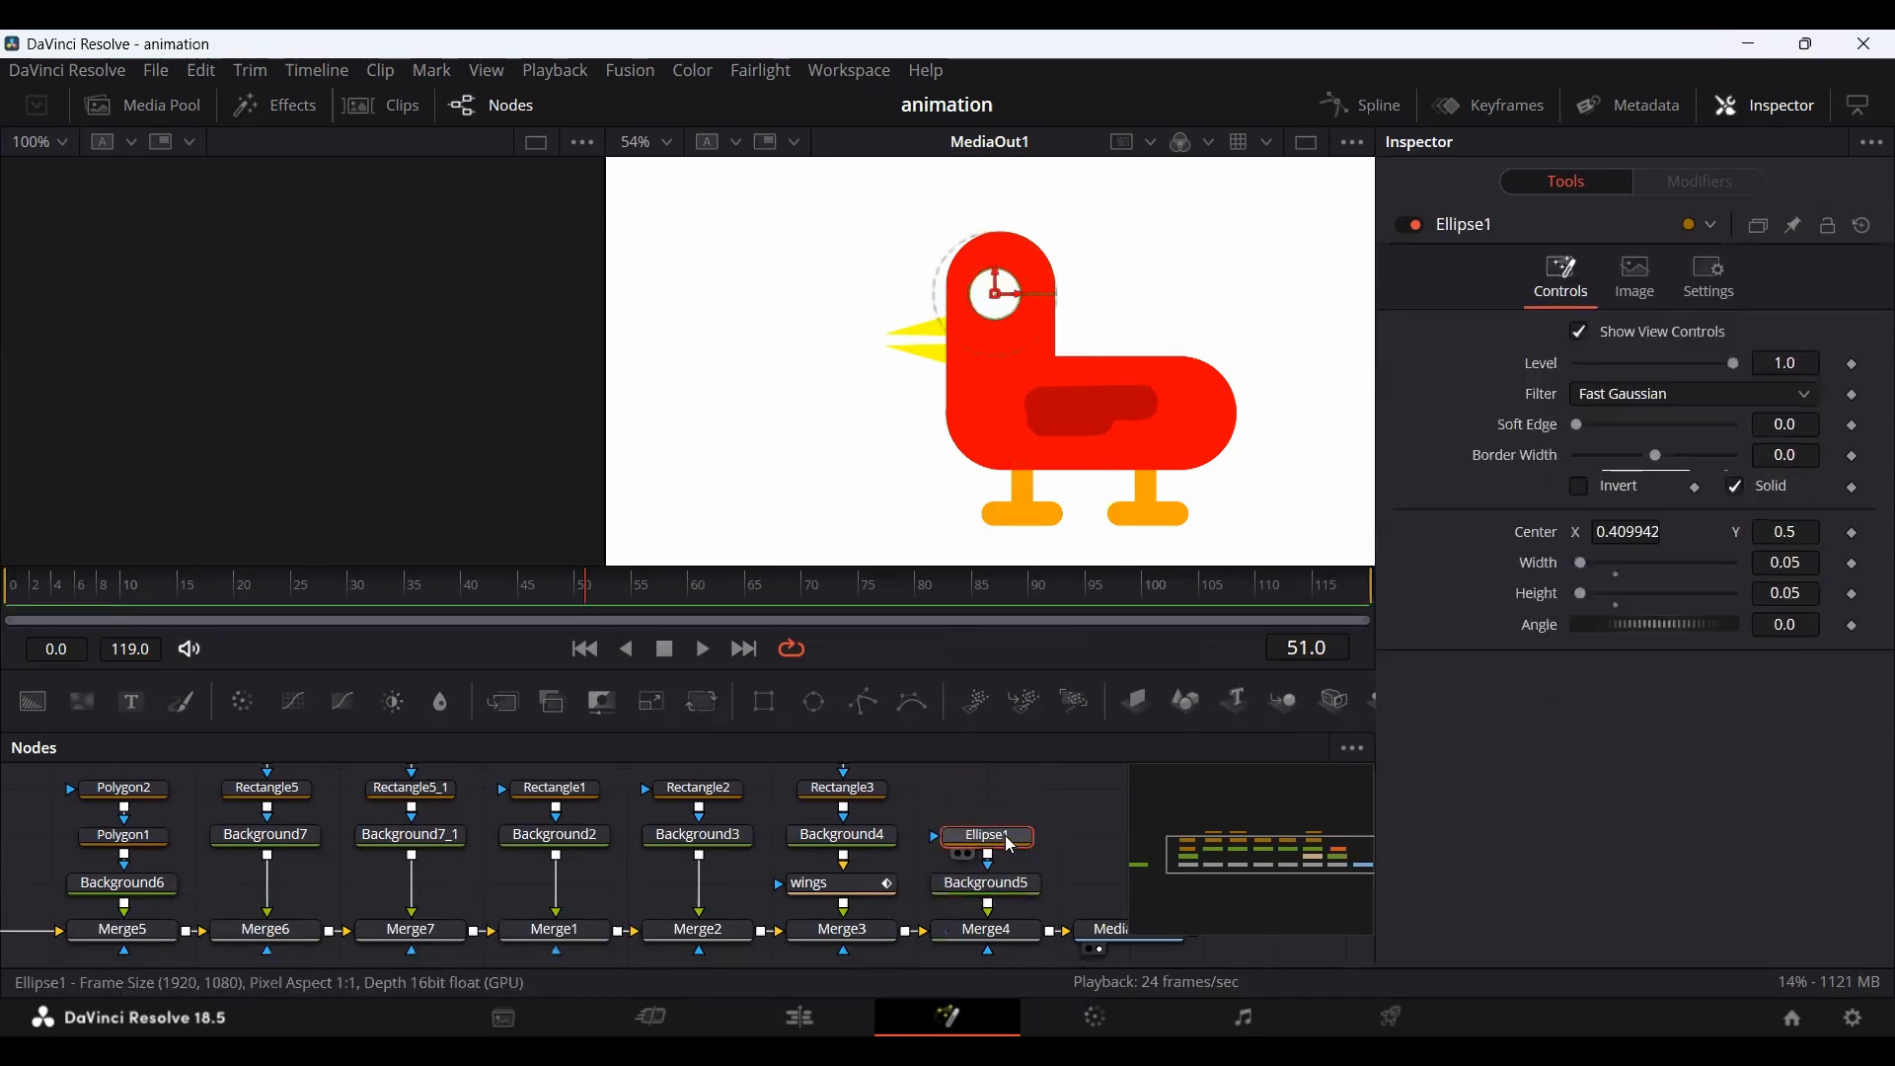
Keyframe the eye ellipse's Height at 0.05 on frame 30 and at 0.067 on frame 45.
{"action": "left_click_drag", "start_coordinate": [186, 592], "coordinate": [355, 594]}
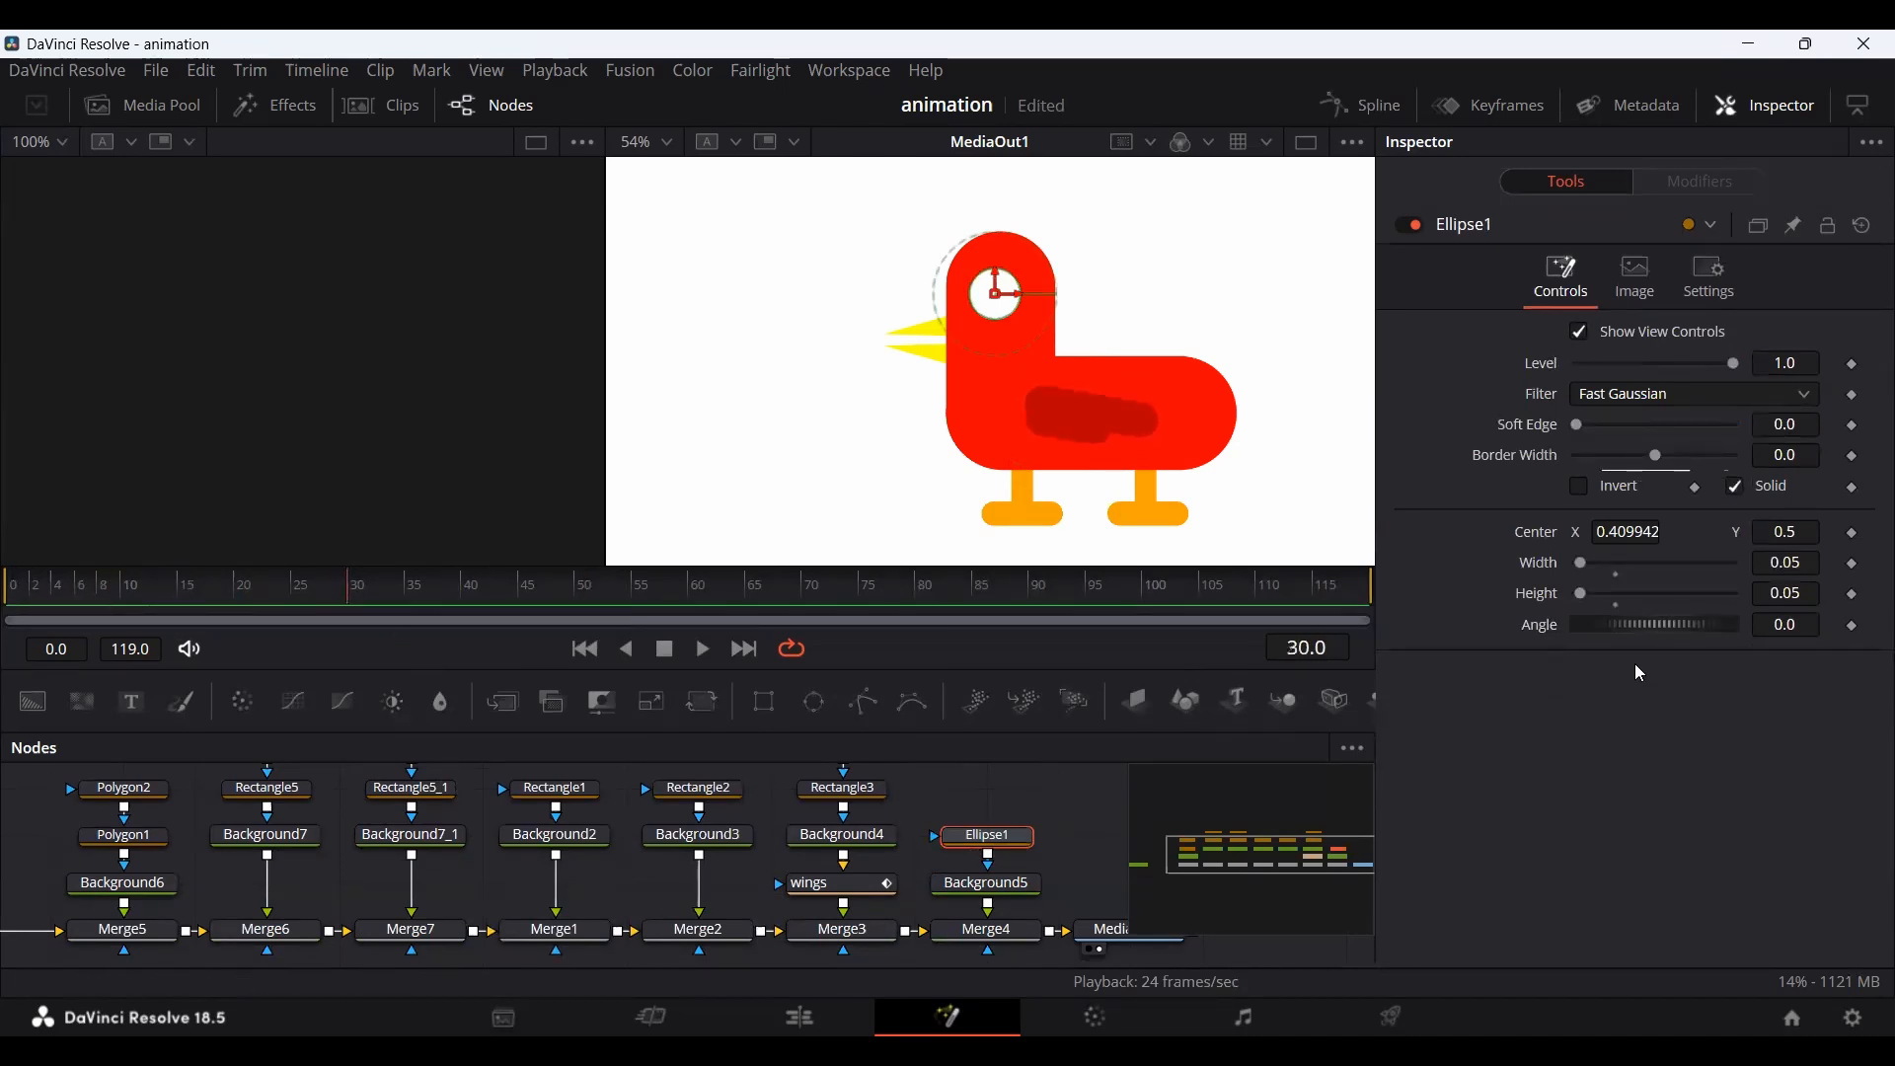
{"action": "left_click", "coordinate": [1854, 595]}
{"action": "left_click", "coordinate": [460, 593]}
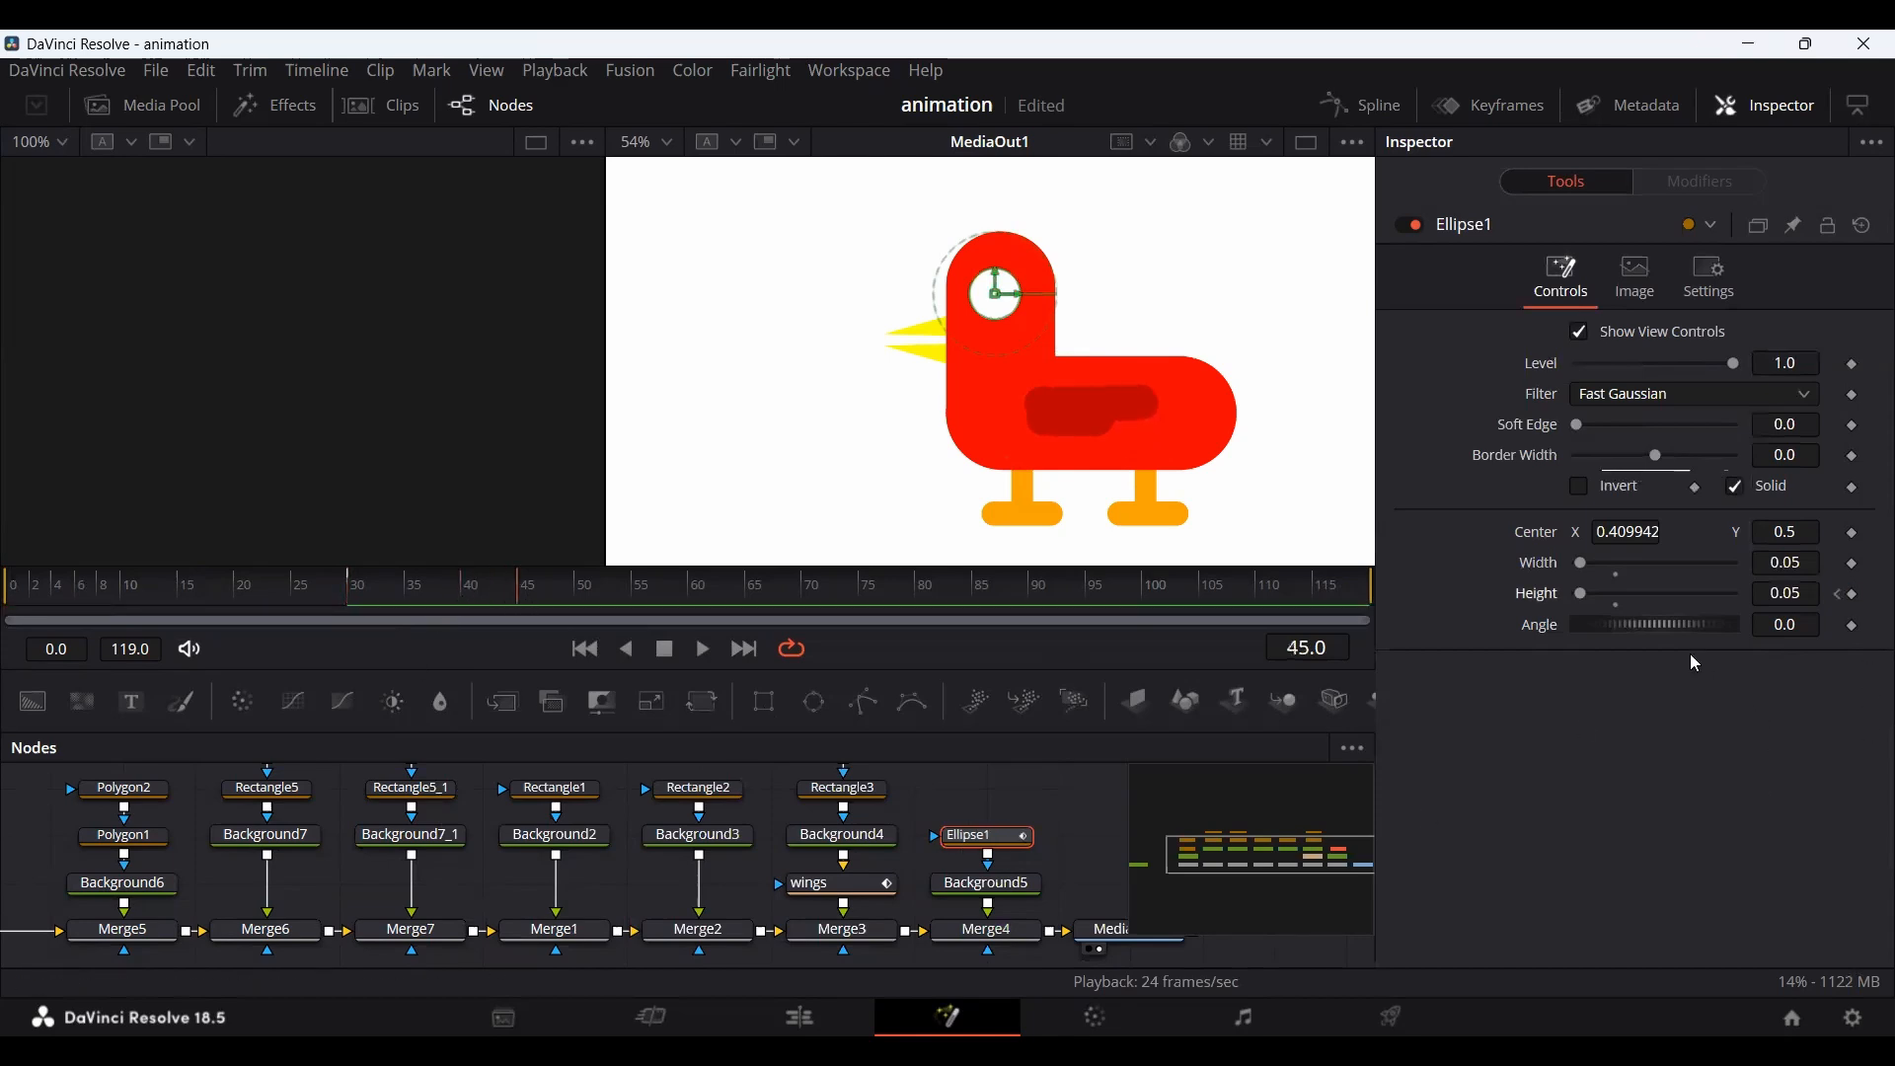
{"action": "left_click_drag", "start_coordinate": [1587, 600], "coordinate": [1590, 601]}
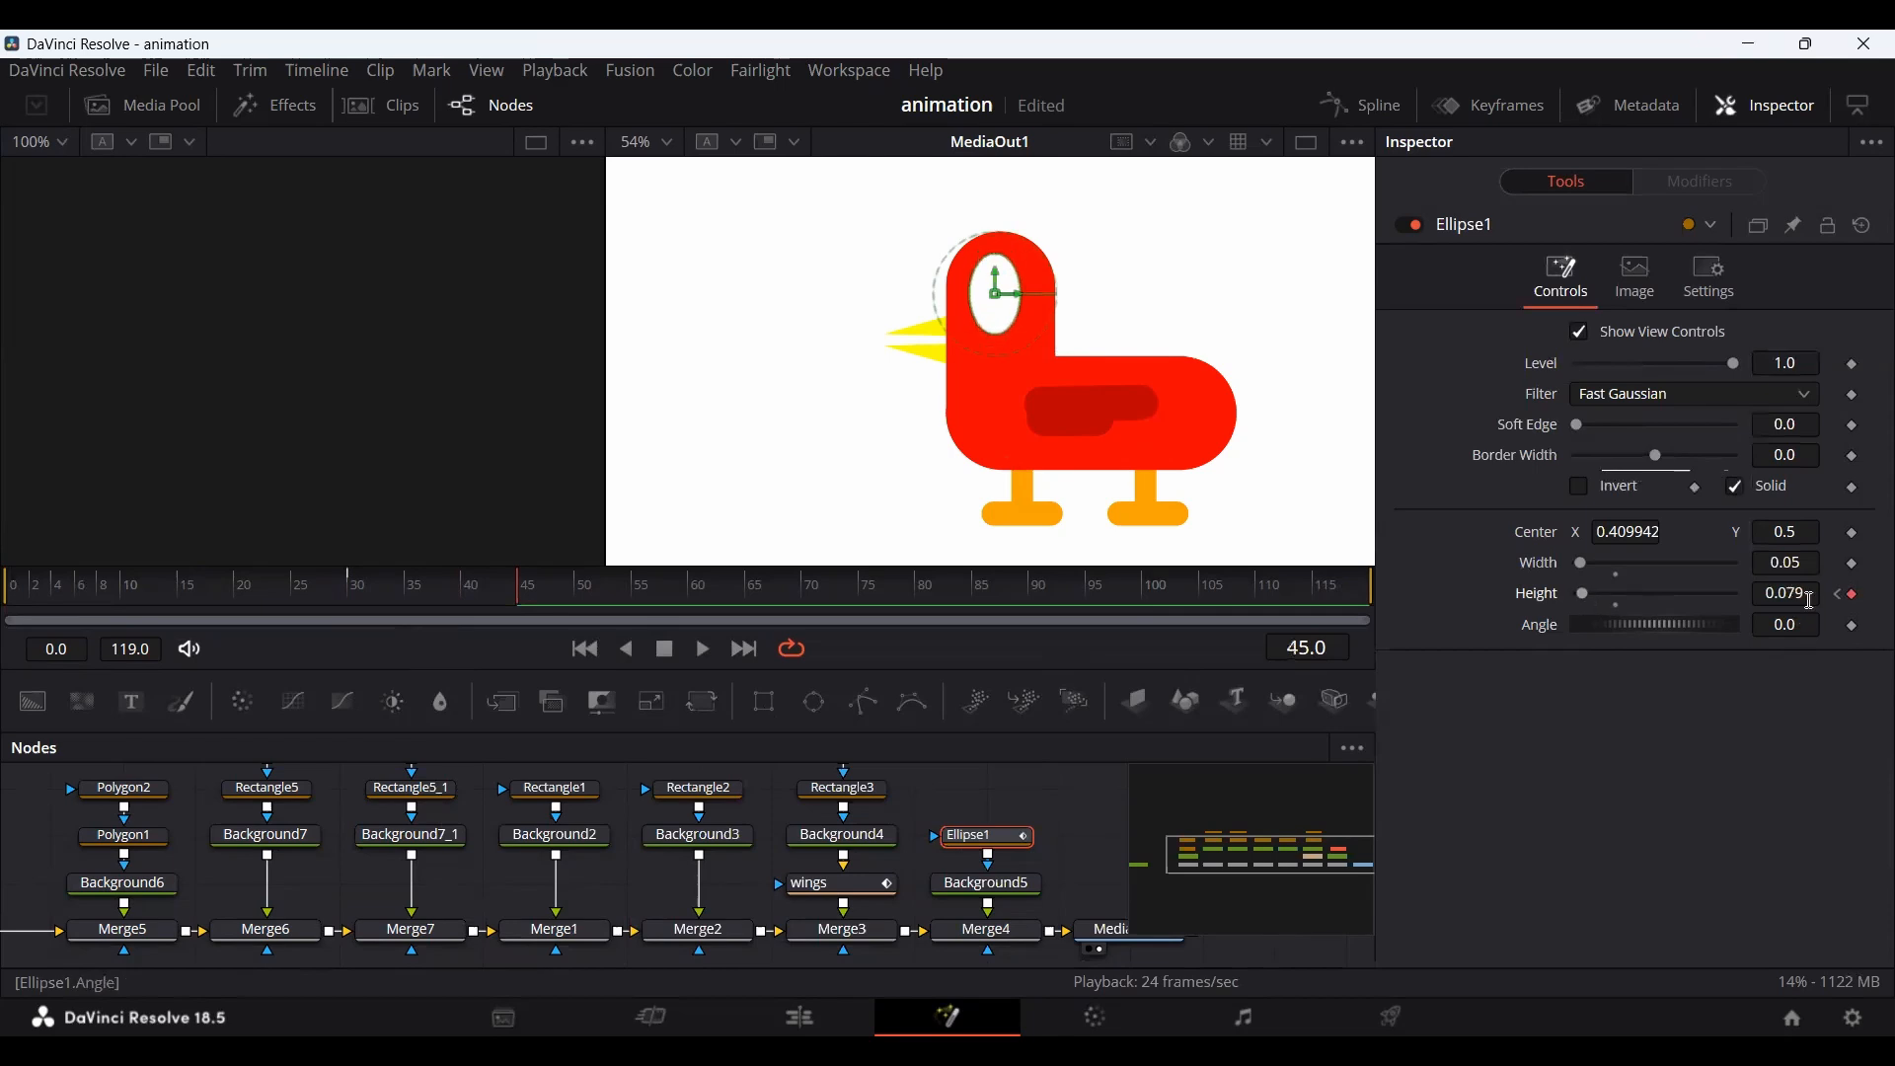
{"action": "left_click_drag", "start_coordinate": [1785, 595], "coordinate": [1774, 594]}
Play the eye animation from frame 24 with no node selected.
{"action": "left_click", "coordinate": [284, 590]}
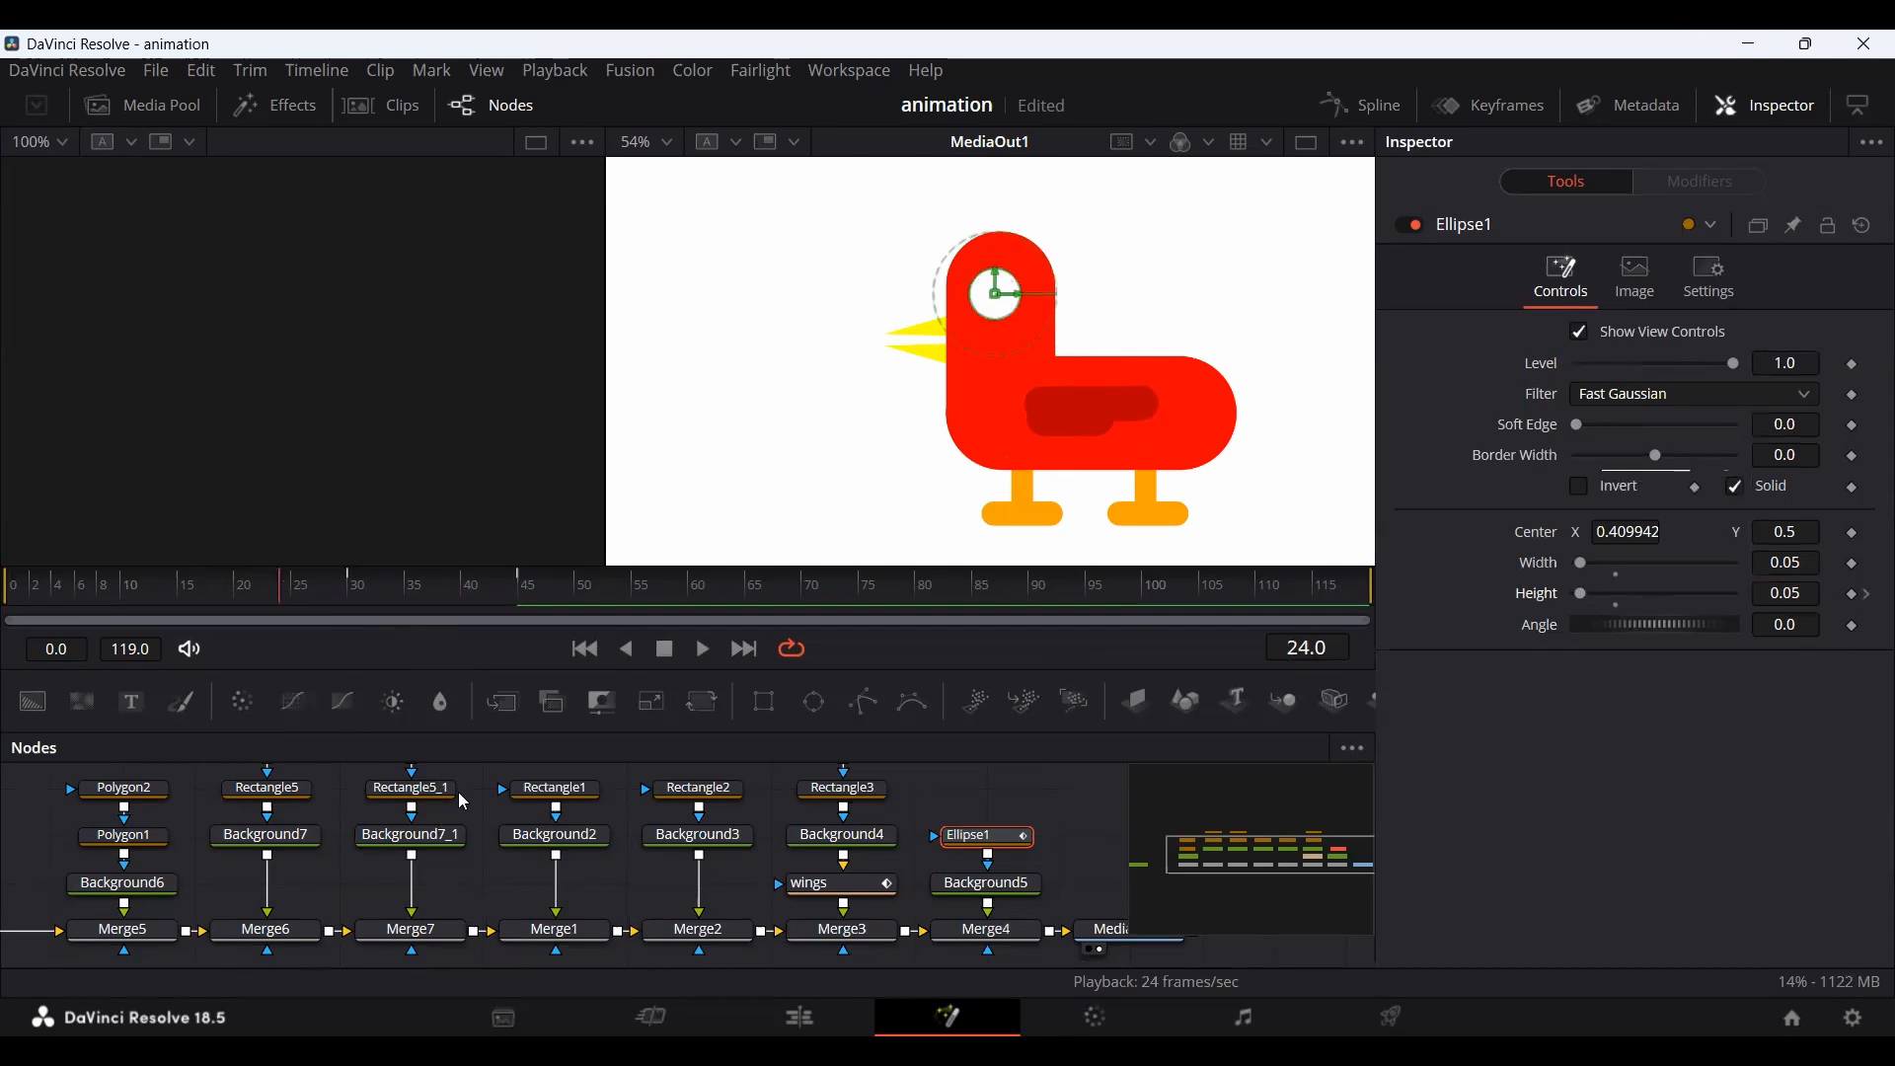
{"action": "left_click", "coordinate": [943, 794]}
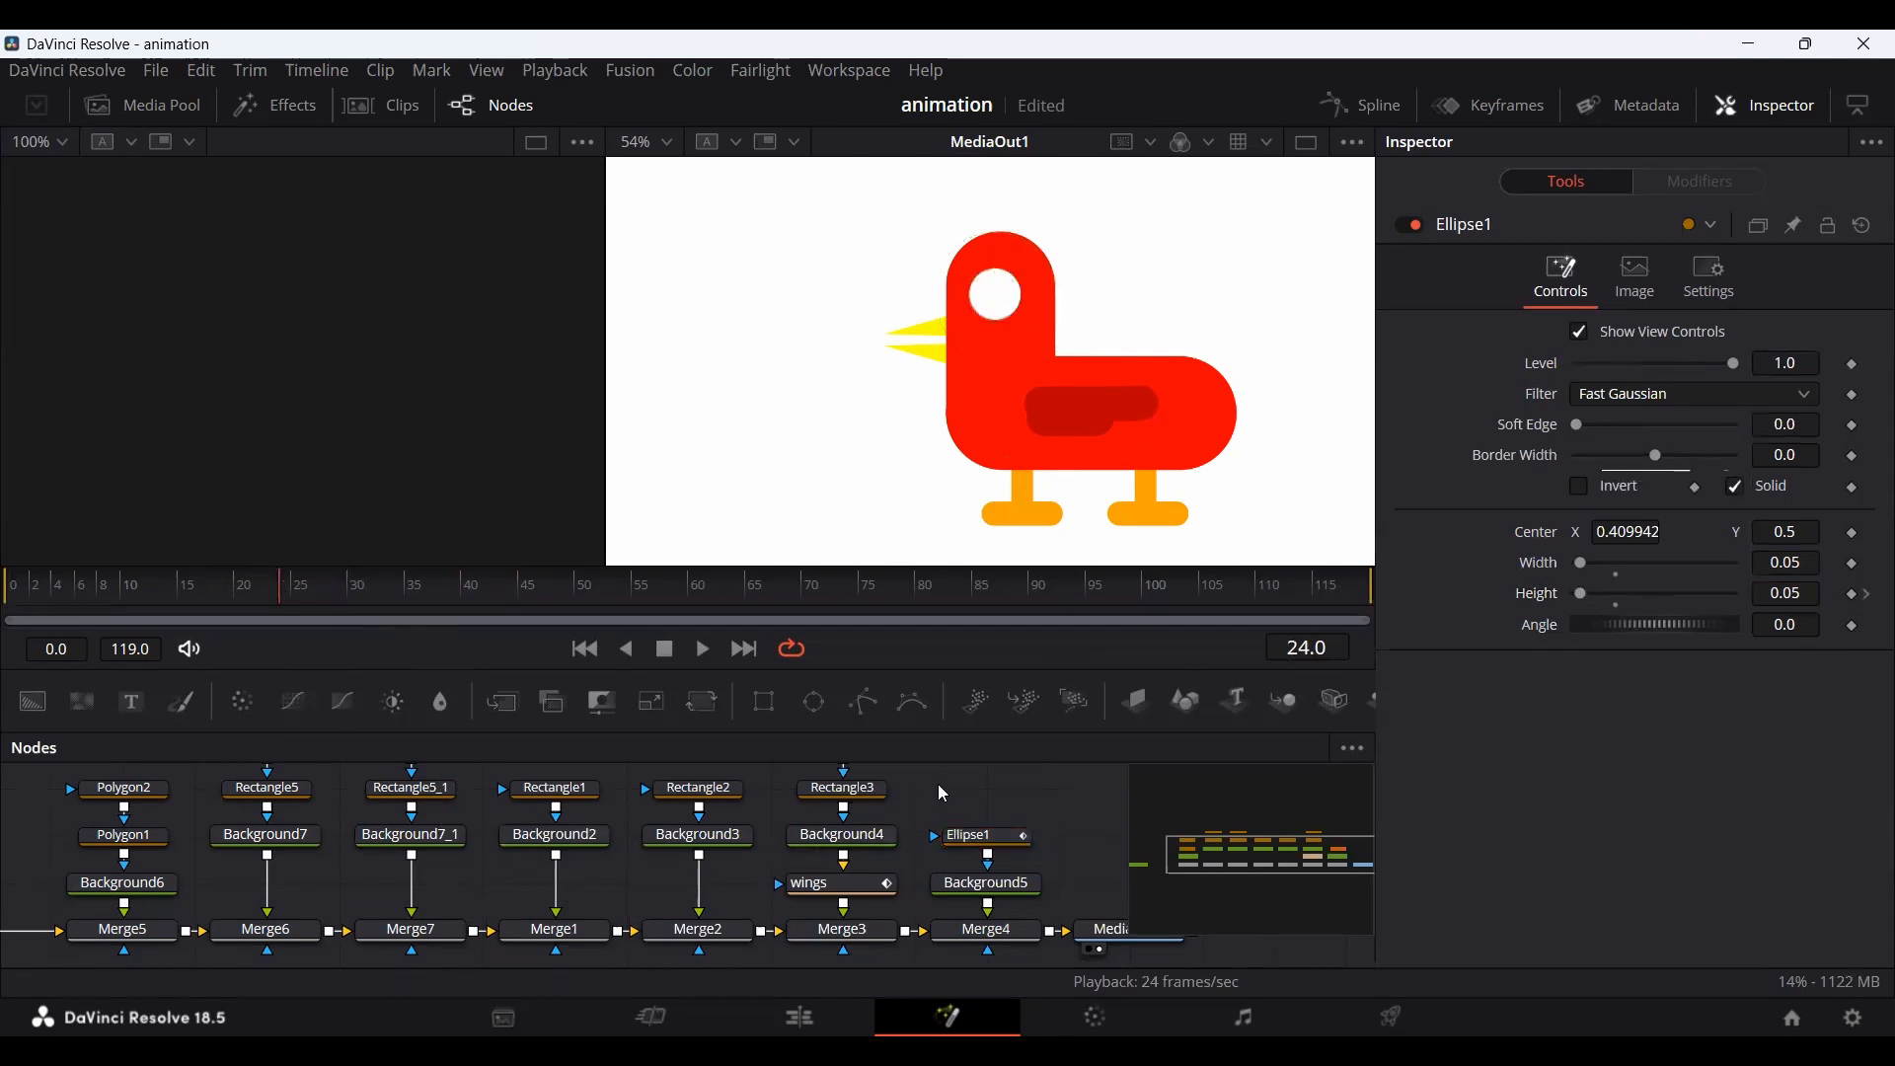
{"action": "key", "text": "space"}
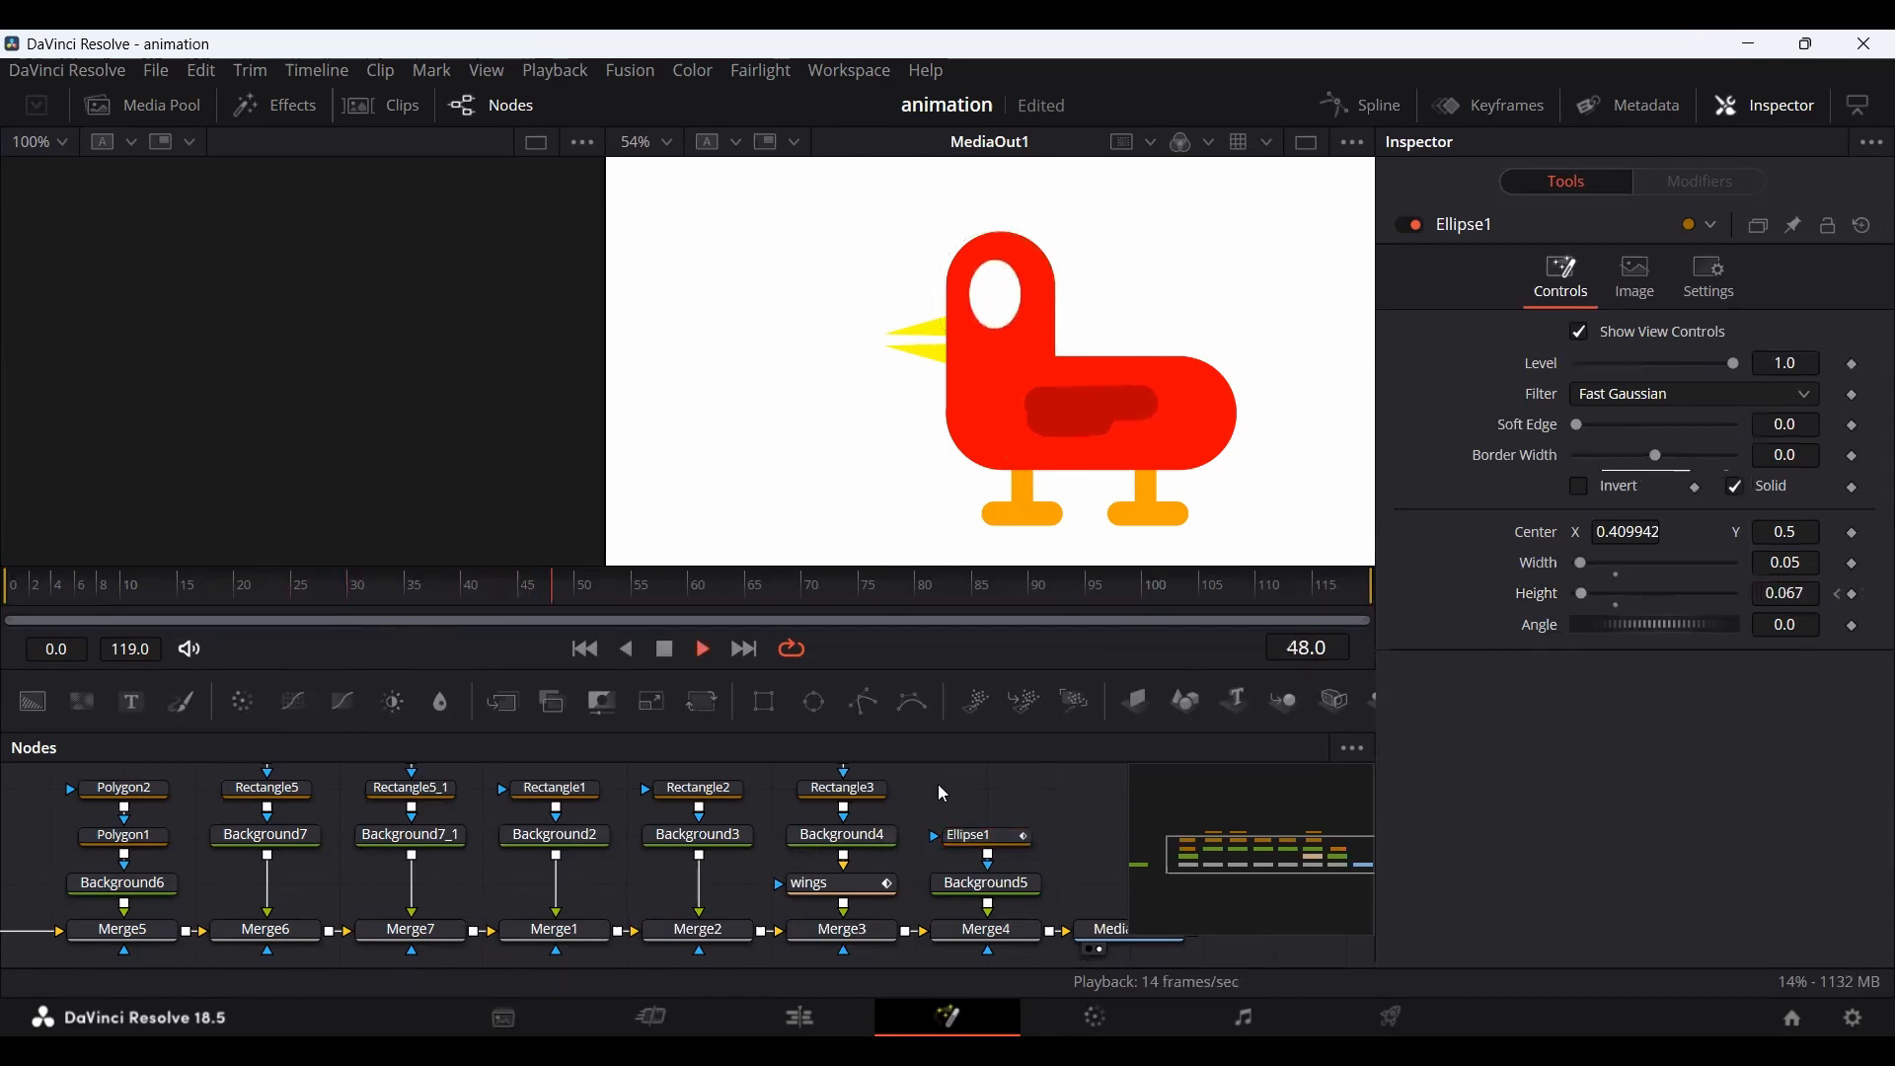
Shift the eye ellipse's Height keyframes to frames 25 and 40 in the Spline editor, with the wings curve hidden.
{"action": "left_click", "coordinate": [468, 592]}
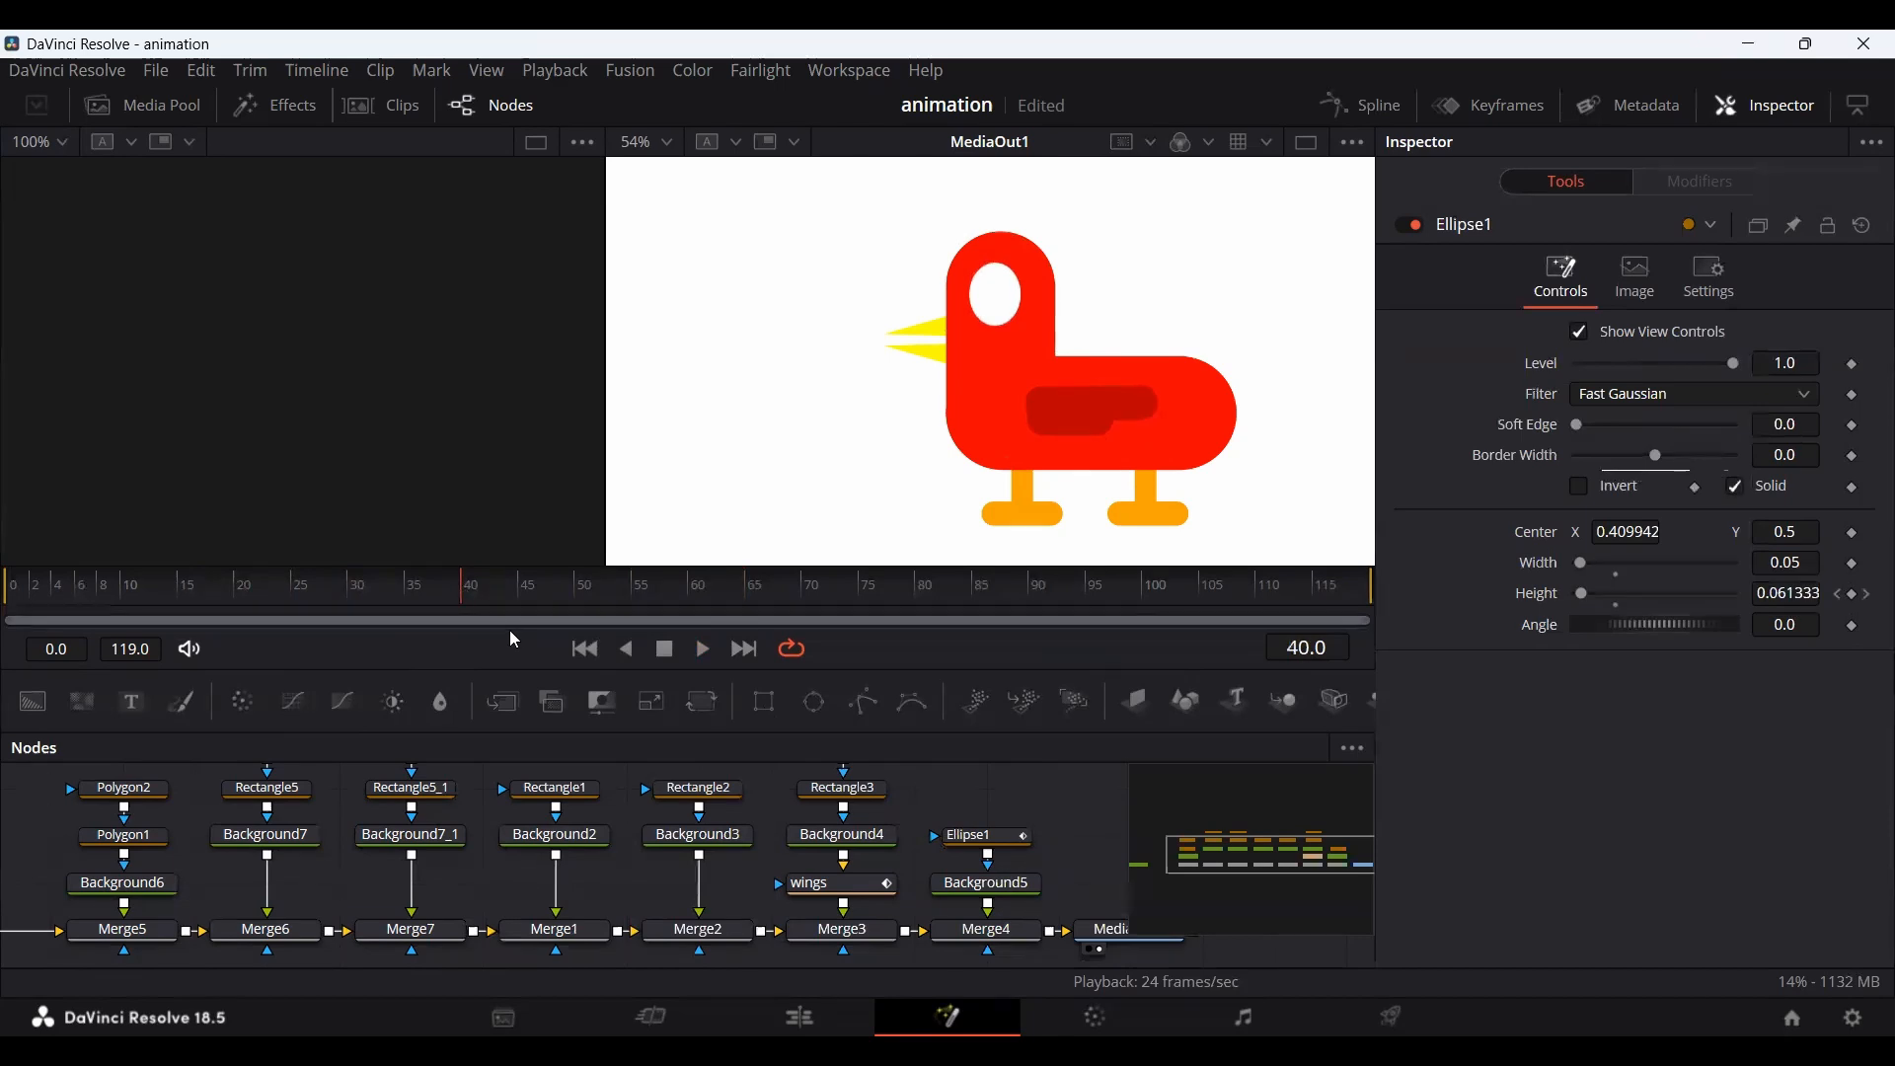
{"action": "left_click", "coordinate": [1362, 105]}
{"action": "left_click", "coordinate": [727, 815]}
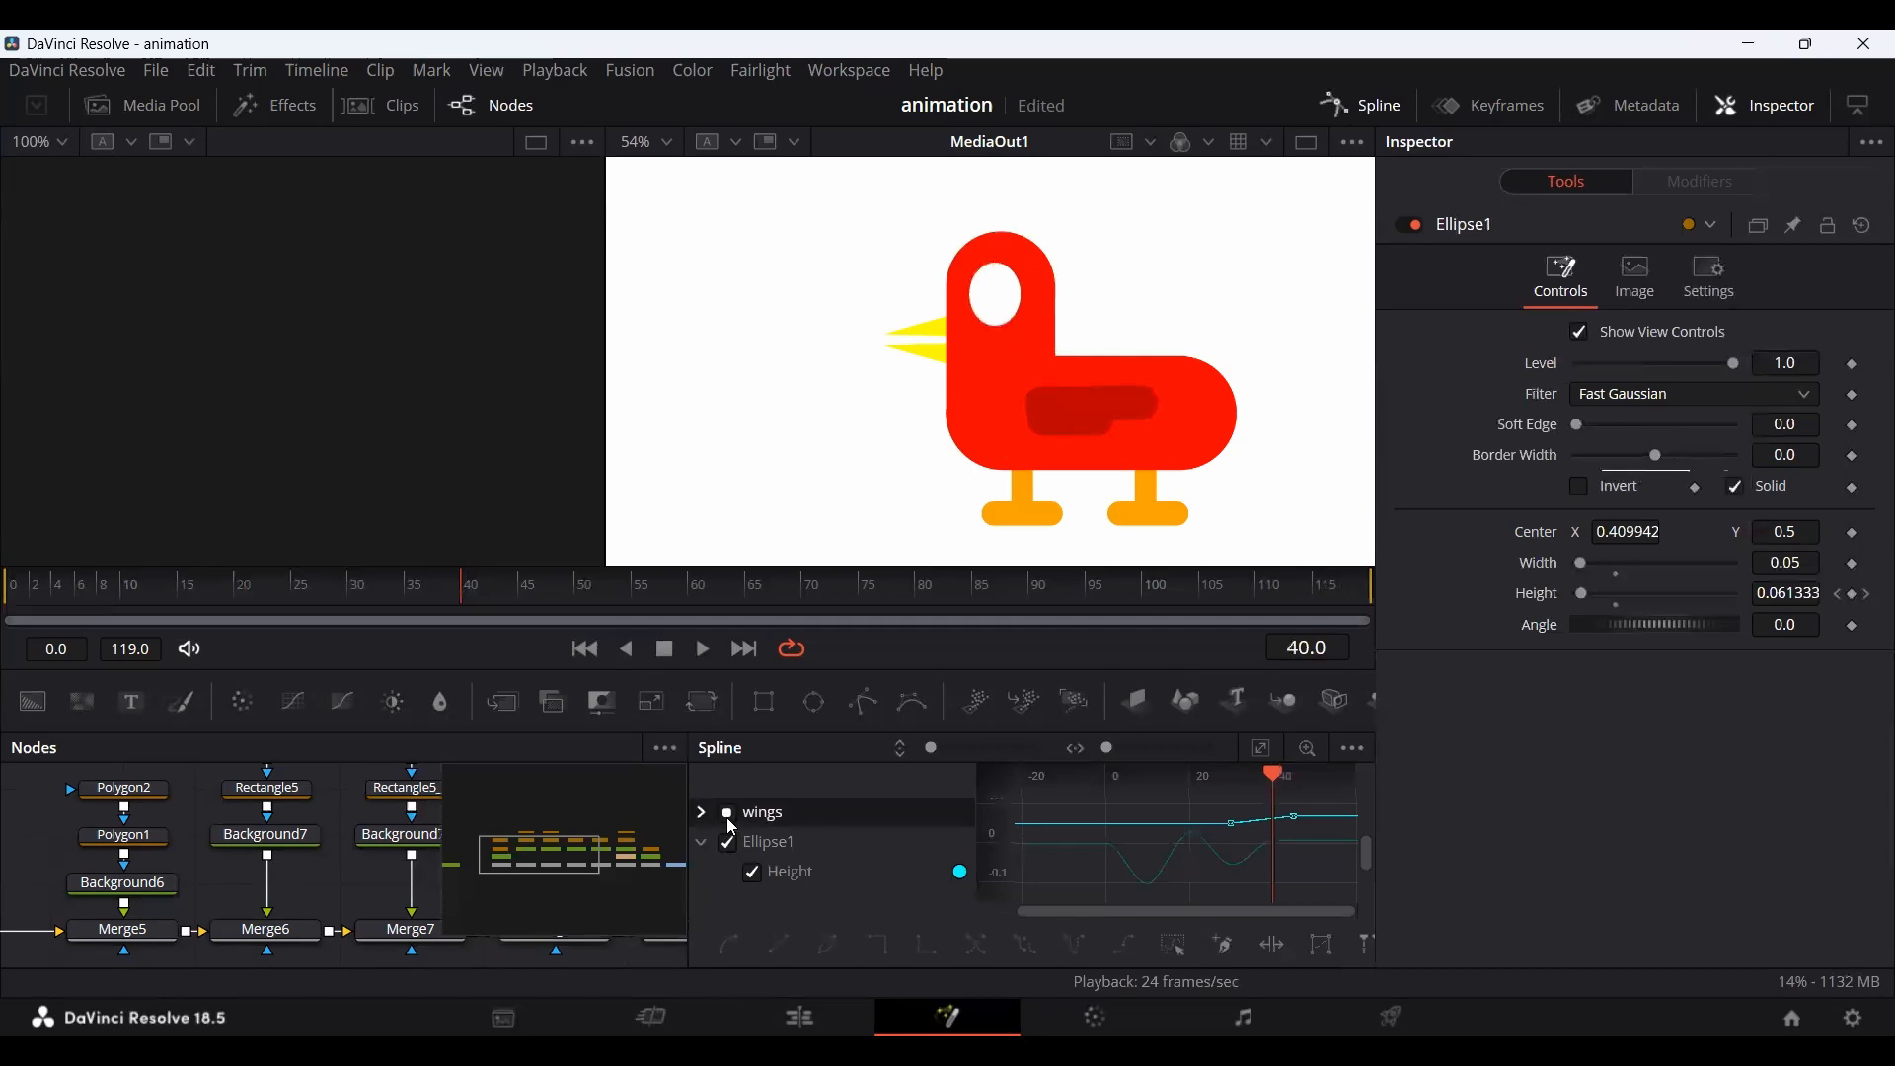
{"action": "left_click", "coordinate": [700, 842]}
{"action": "left_click", "coordinate": [889, 842]}
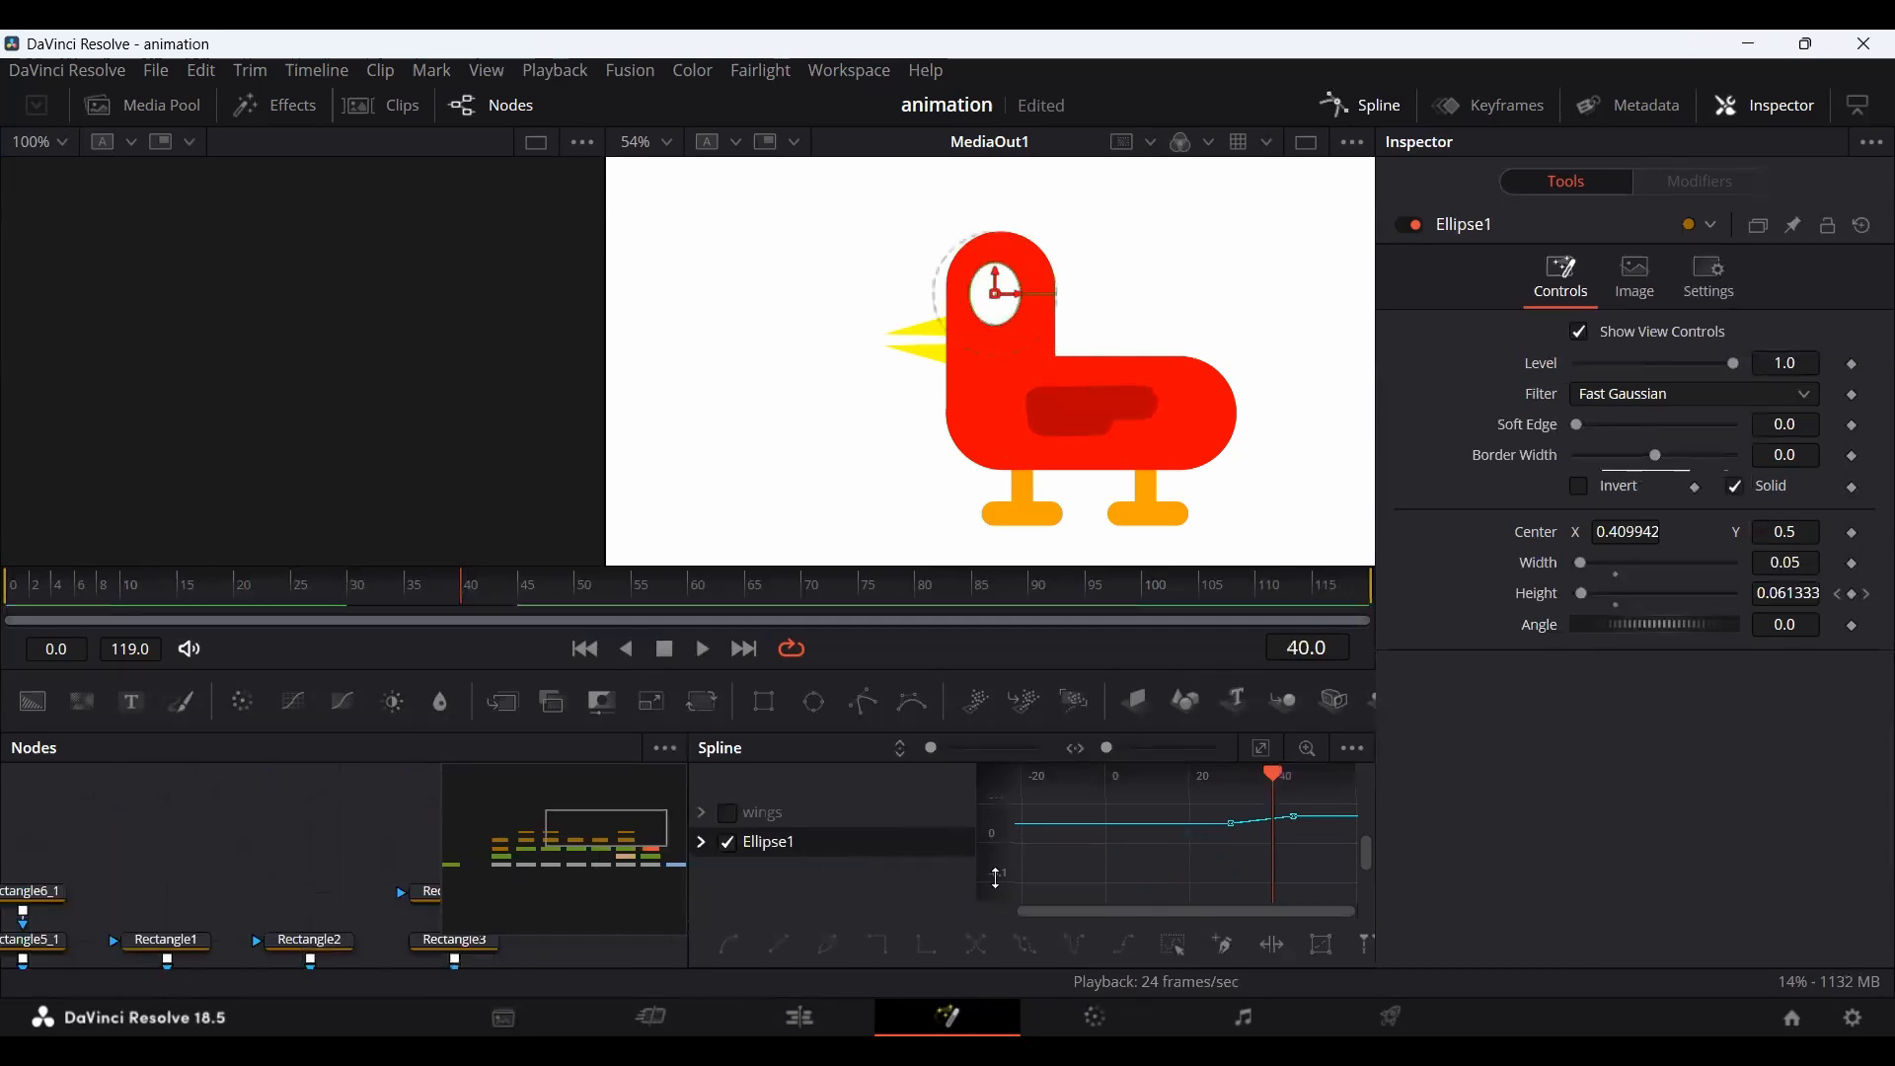
{"action": "left_click_drag", "start_coordinate": [380, 596], "coordinate": [297, 598]}
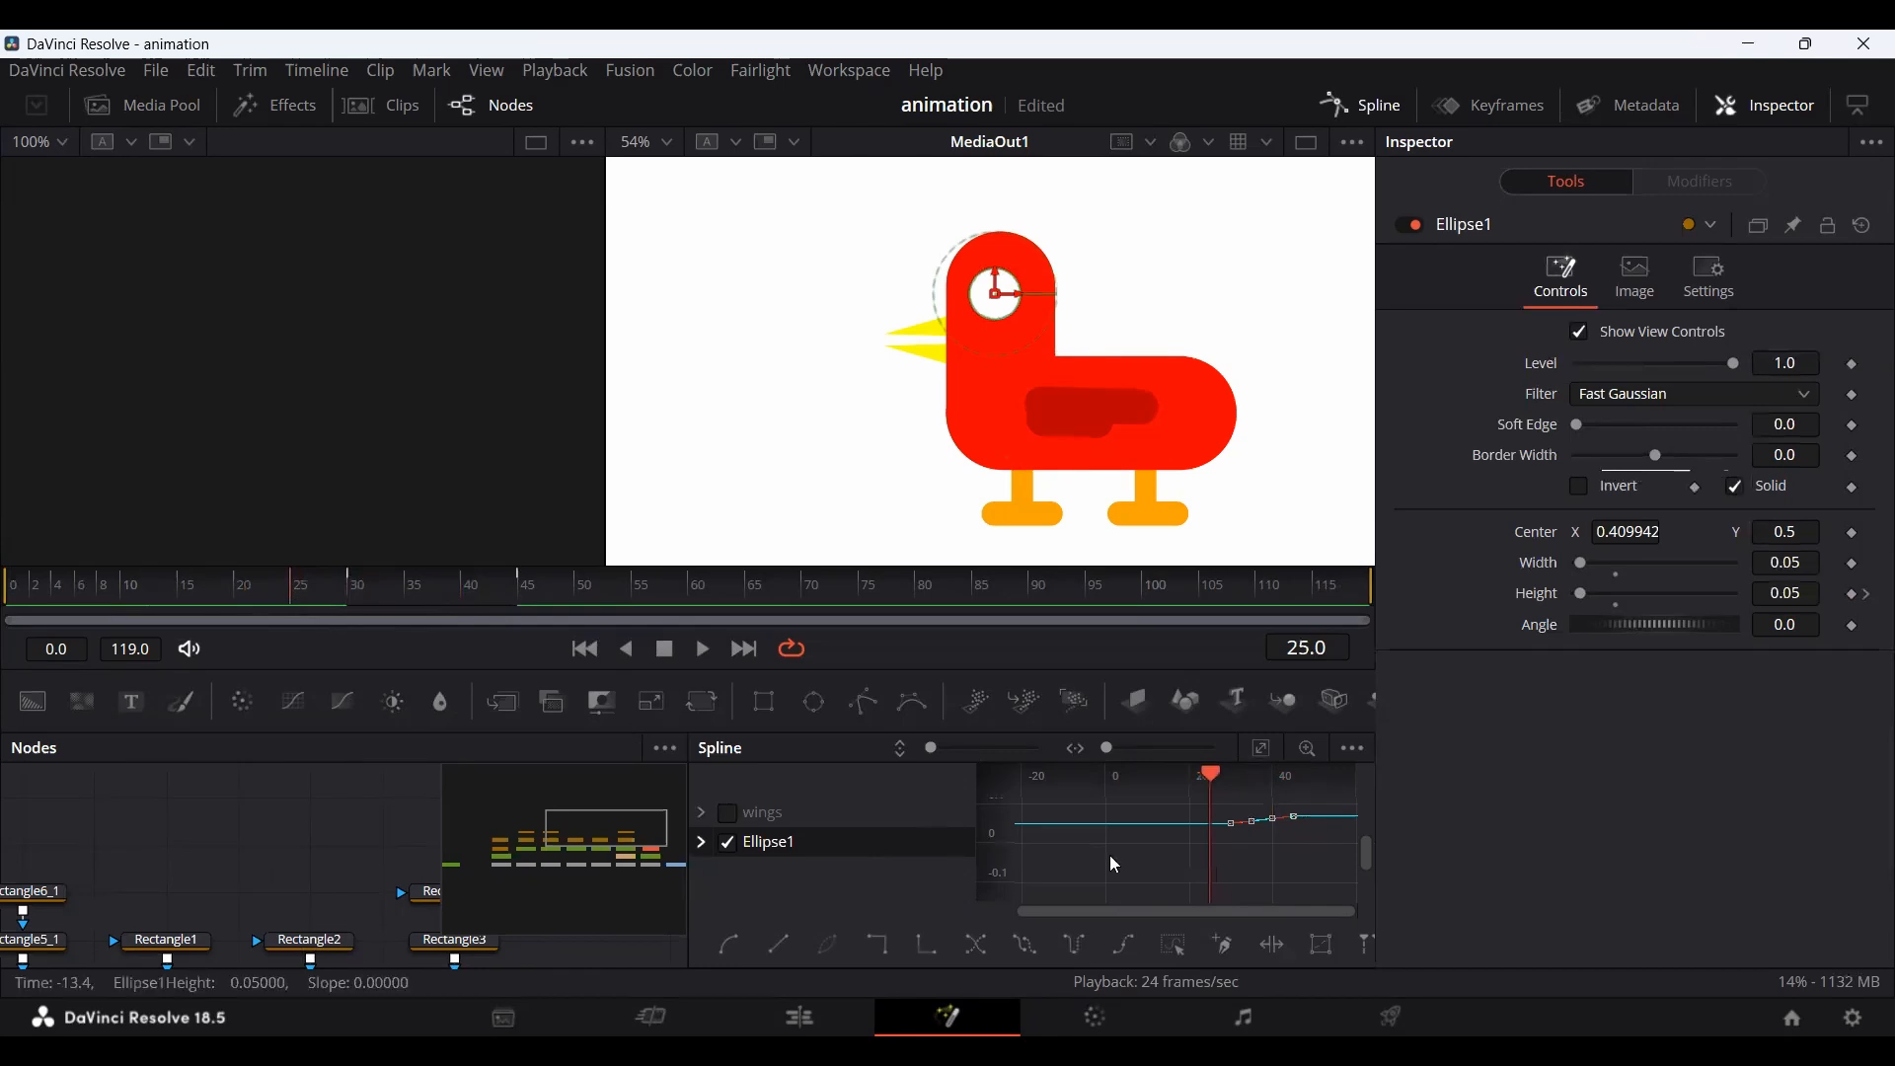
{"action": "left_click_drag", "start_coordinate": [1228, 825], "coordinate": [1207, 828]}
{"action": "left_click", "coordinate": [1339, 104]}
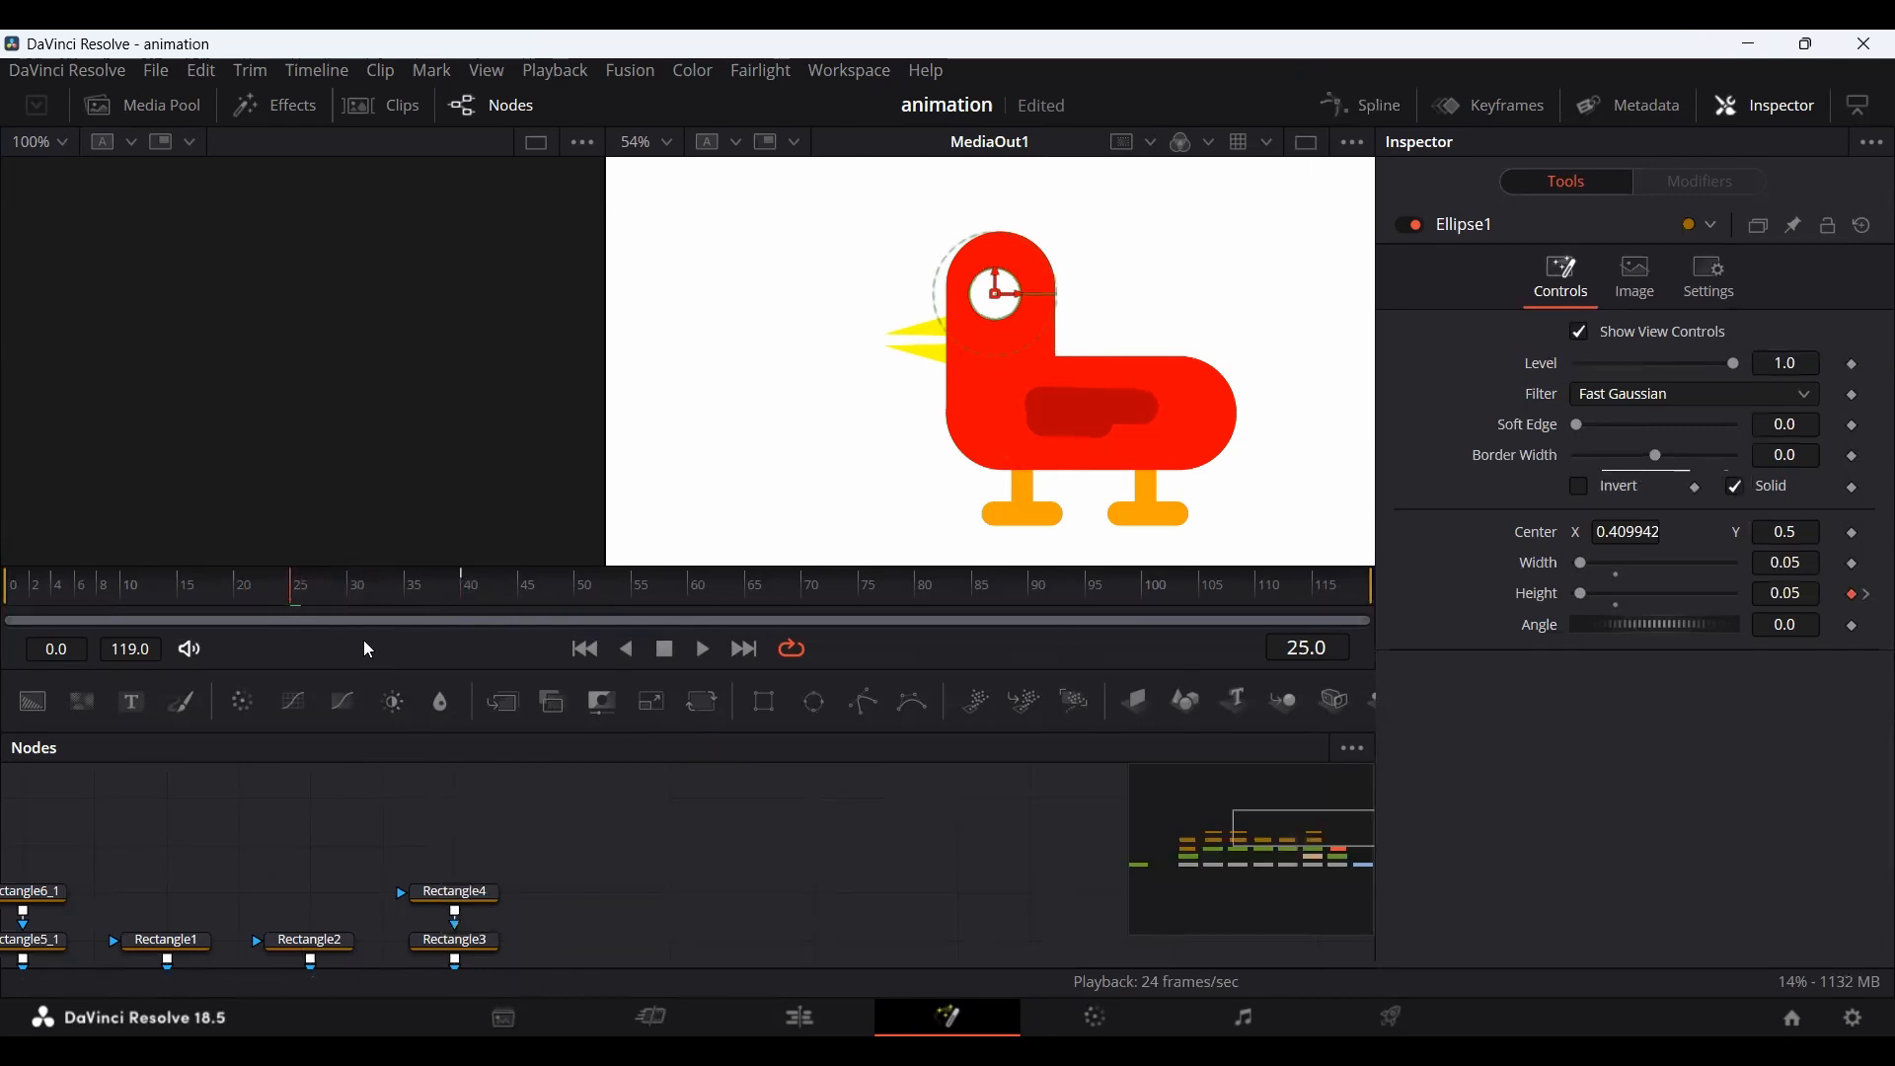
Play the retimed eye animation from just before its first keyframe with no node selected.
{"action": "left_click", "coordinate": [256, 594]}
{"action": "left_click", "coordinate": [630, 896]}
{"action": "key", "text": "space"}
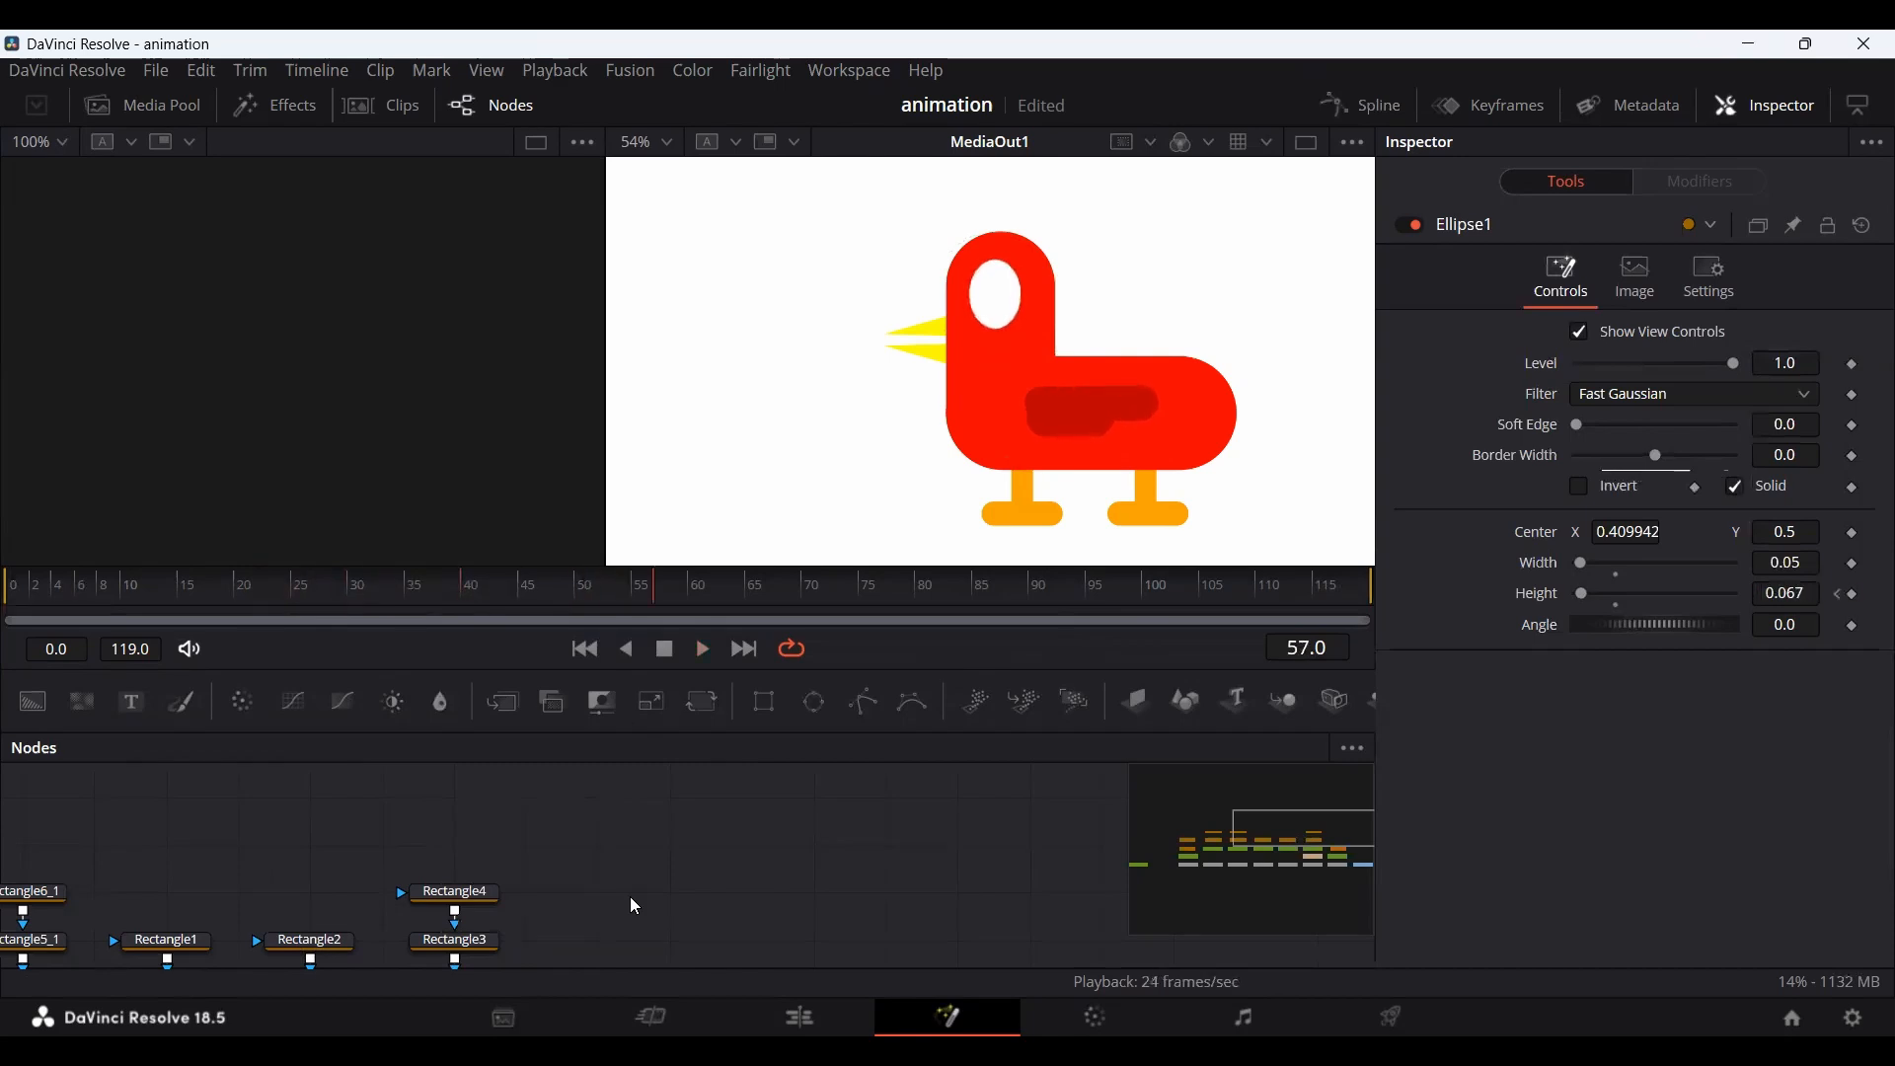
Rename the eye's Ellipse1 node as eyes.
{"action": "scroll", "coordinate": [814, 847], "scroll_direction": "down", "scroll_amount": 3}
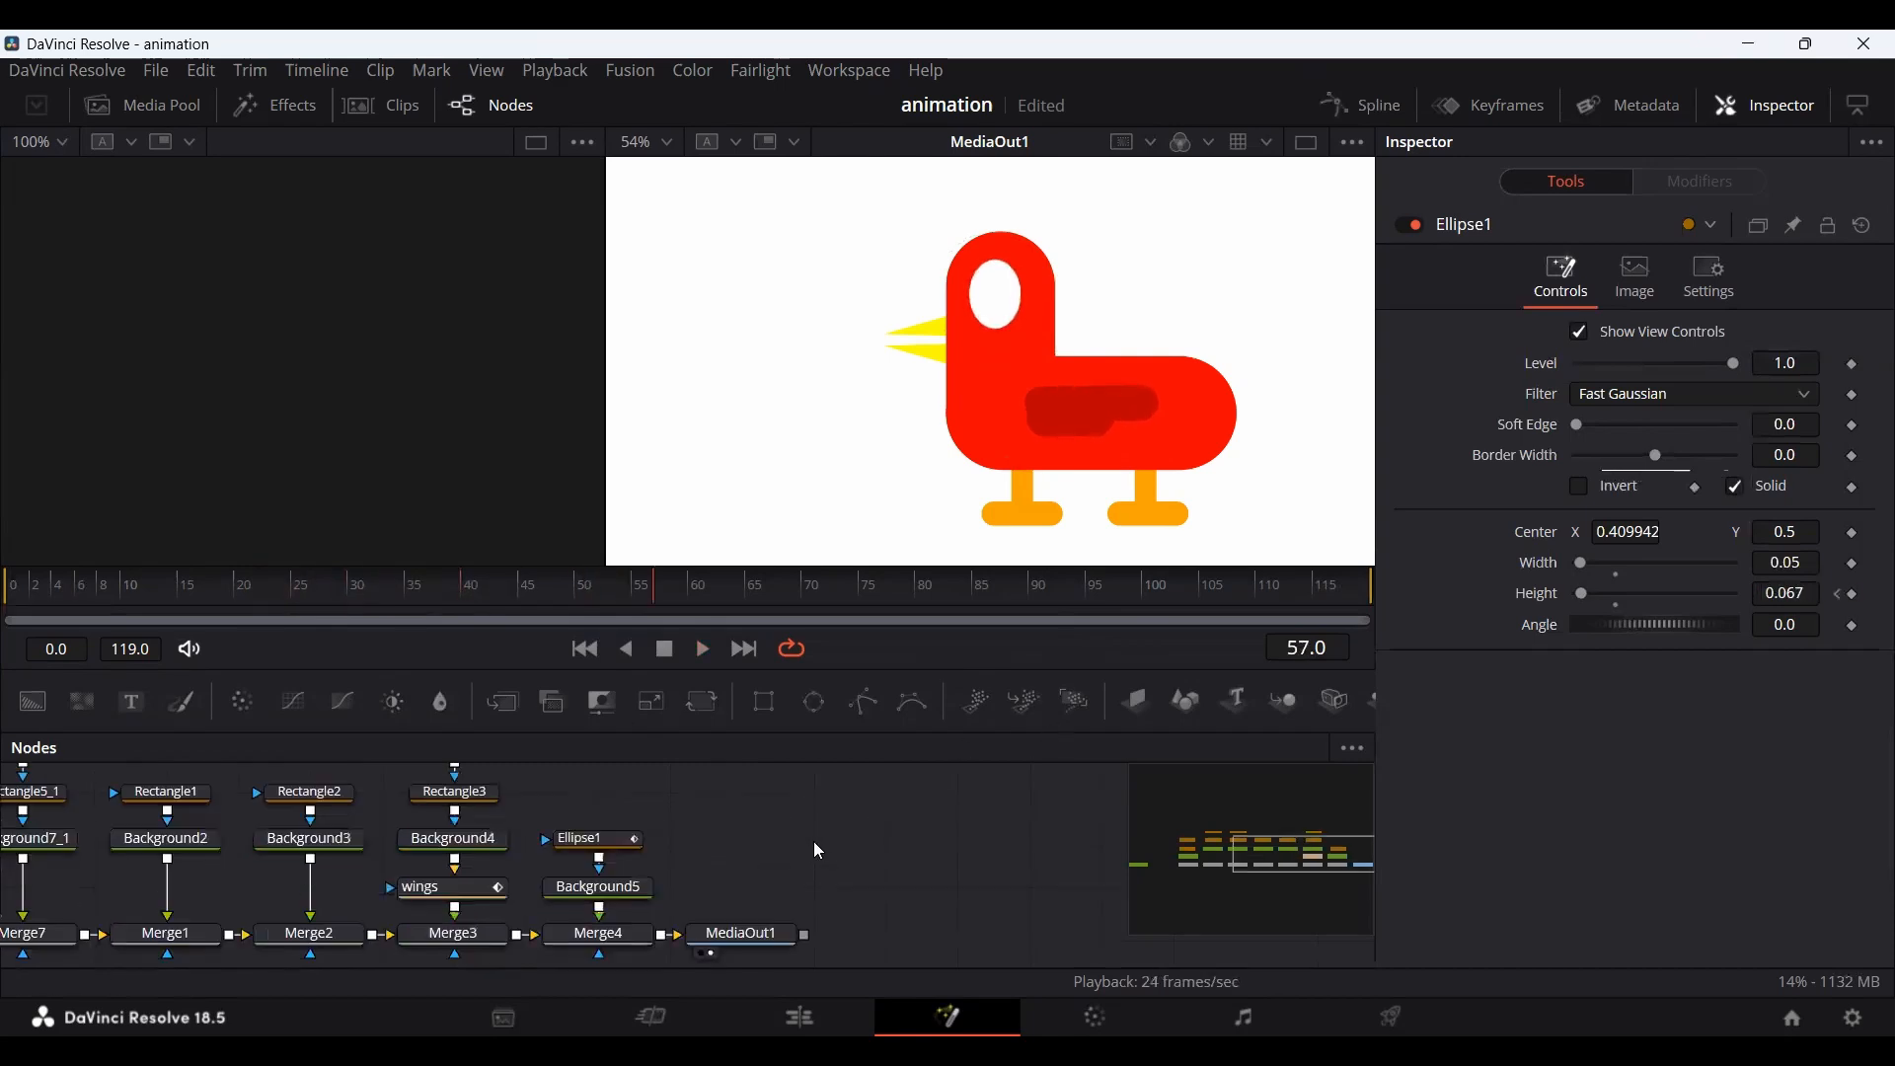
{"action": "left_click", "coordinate": [607, 842]}
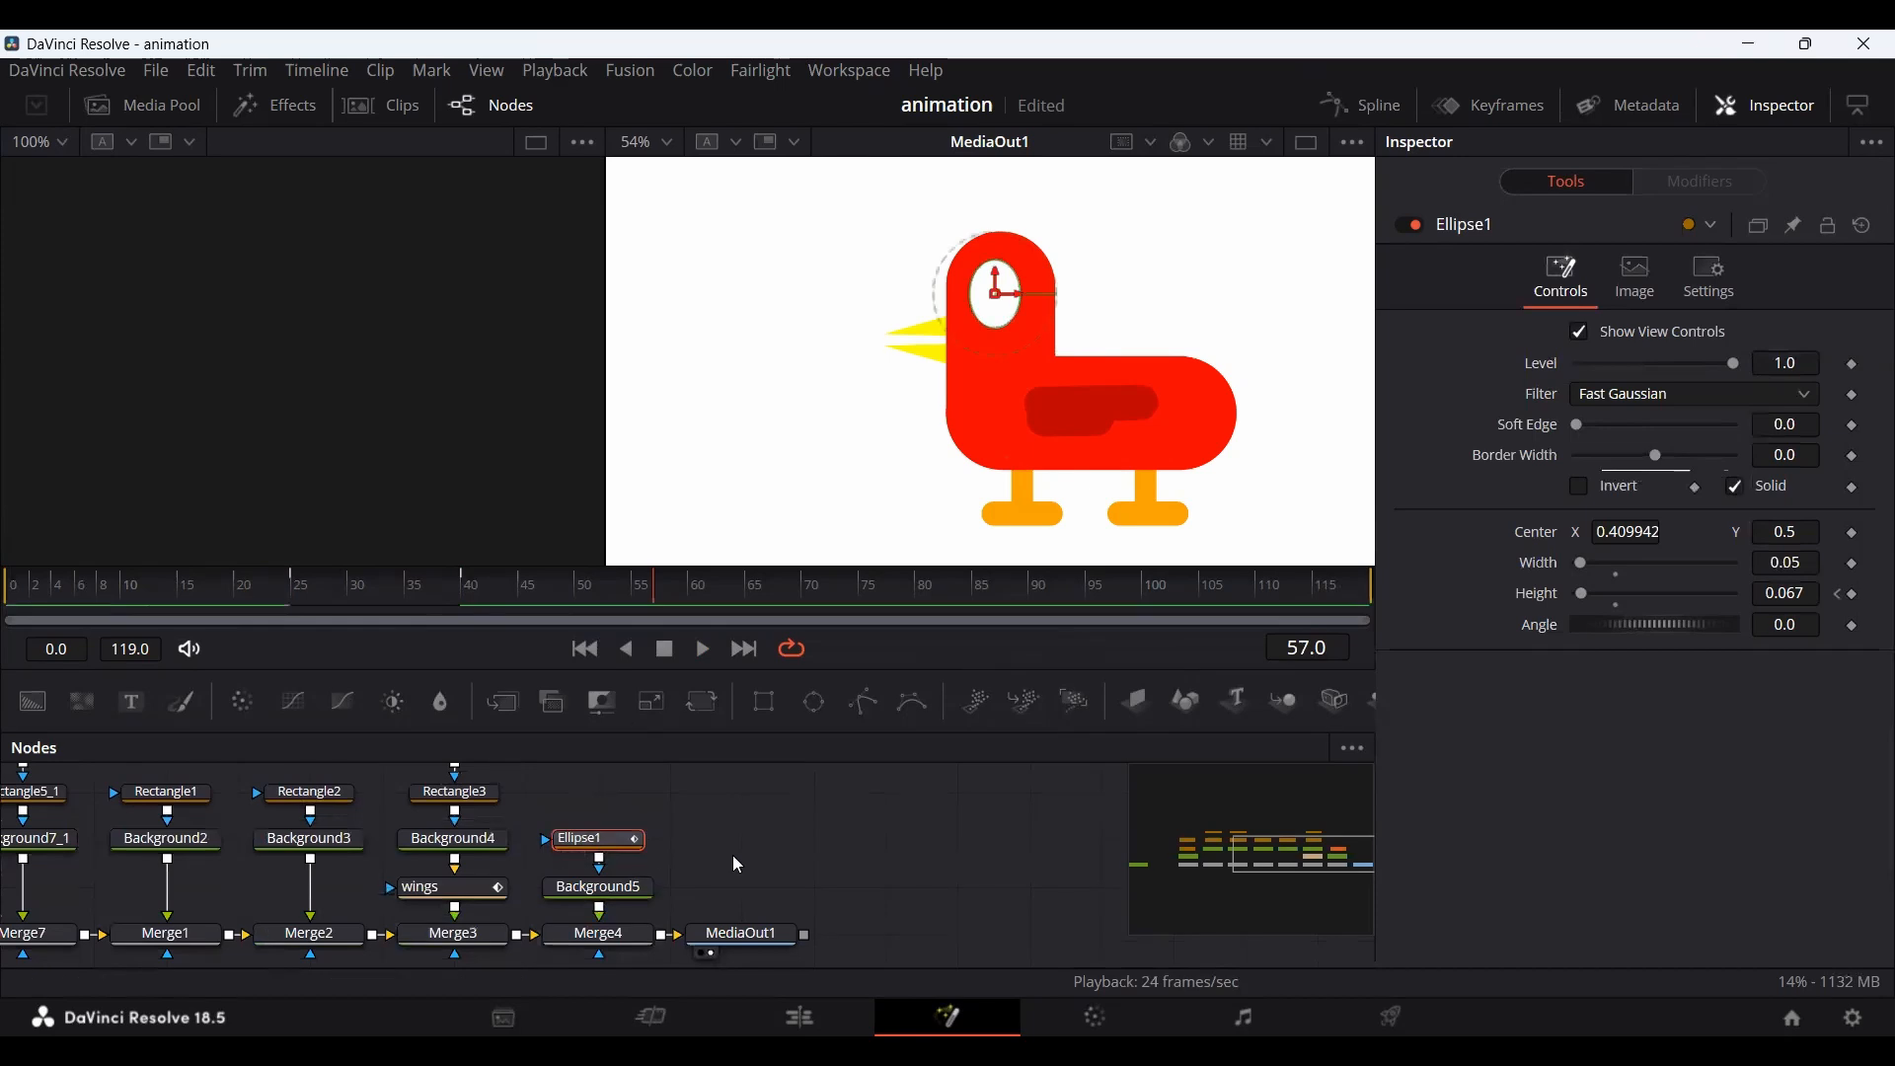
{"action": "key", "text": "F2"}
{"action": "type", "text": "eyes"}
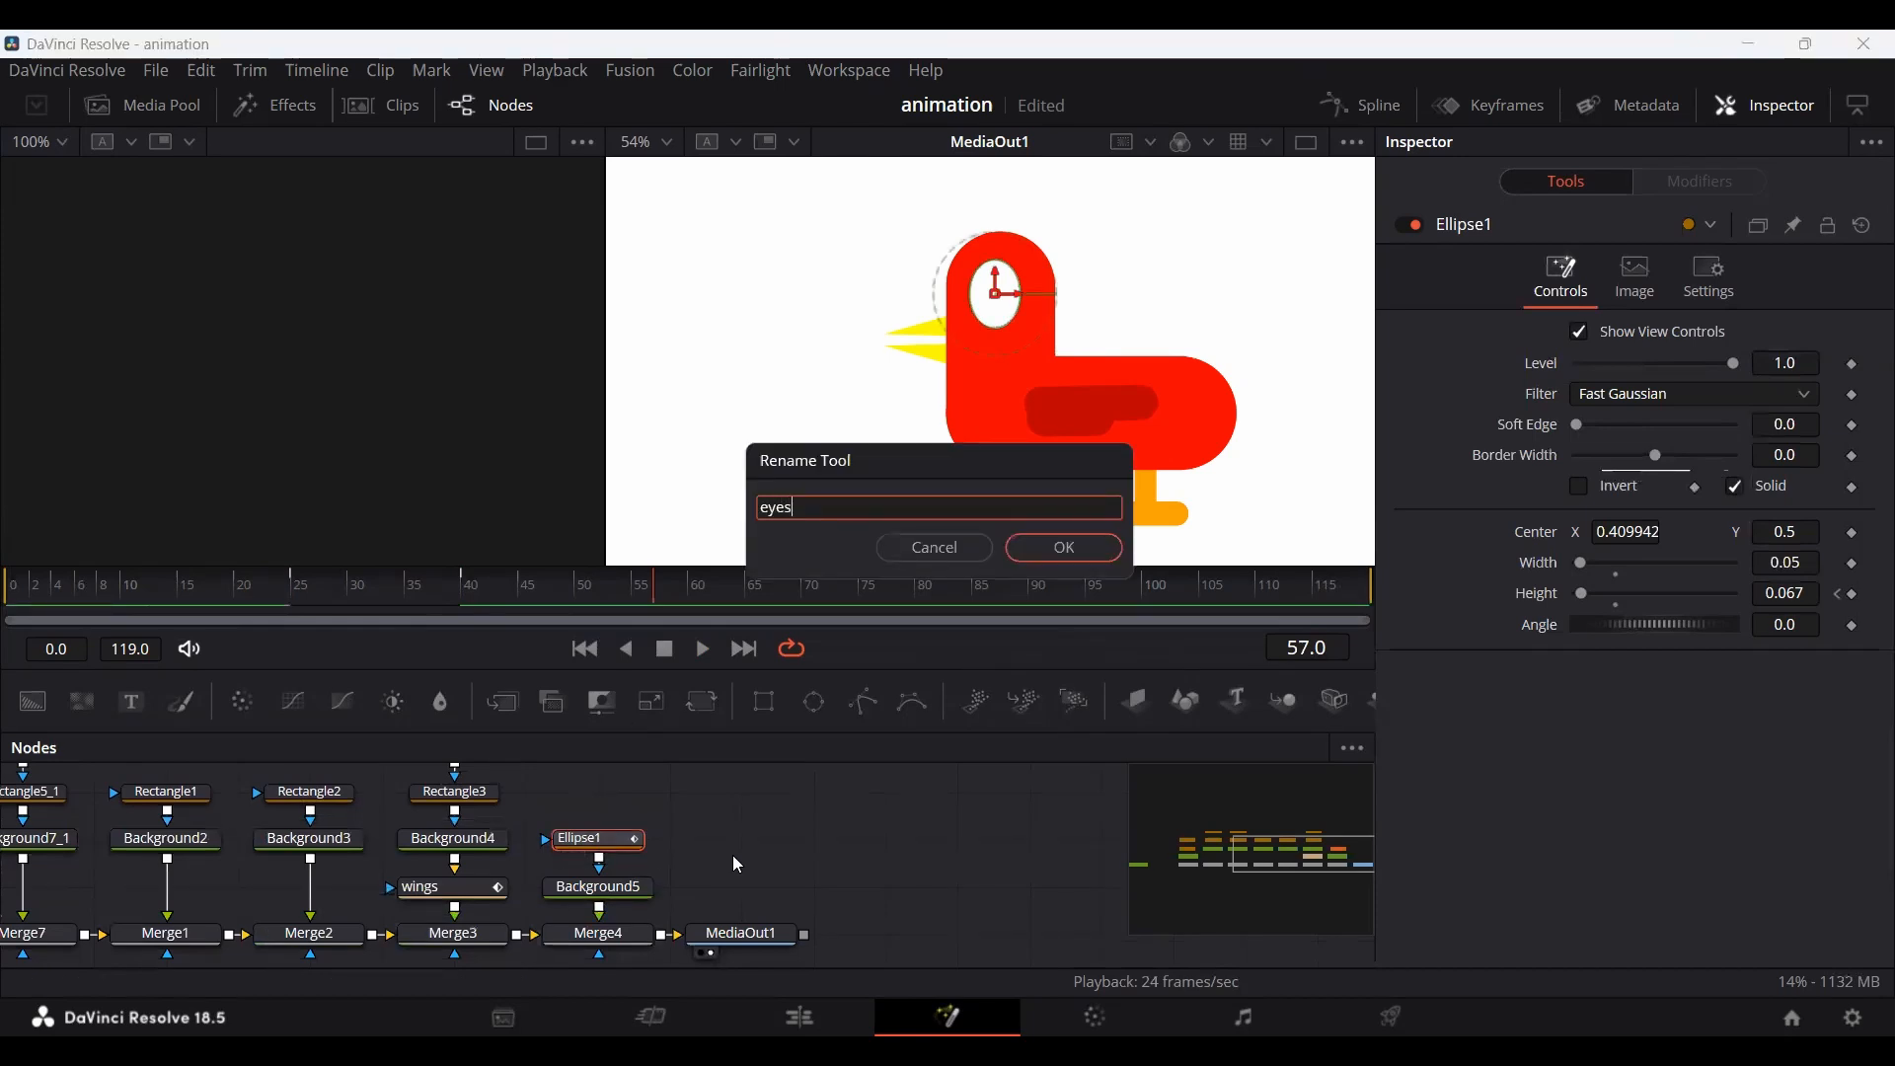
{"action": "key", "text": "Return"}
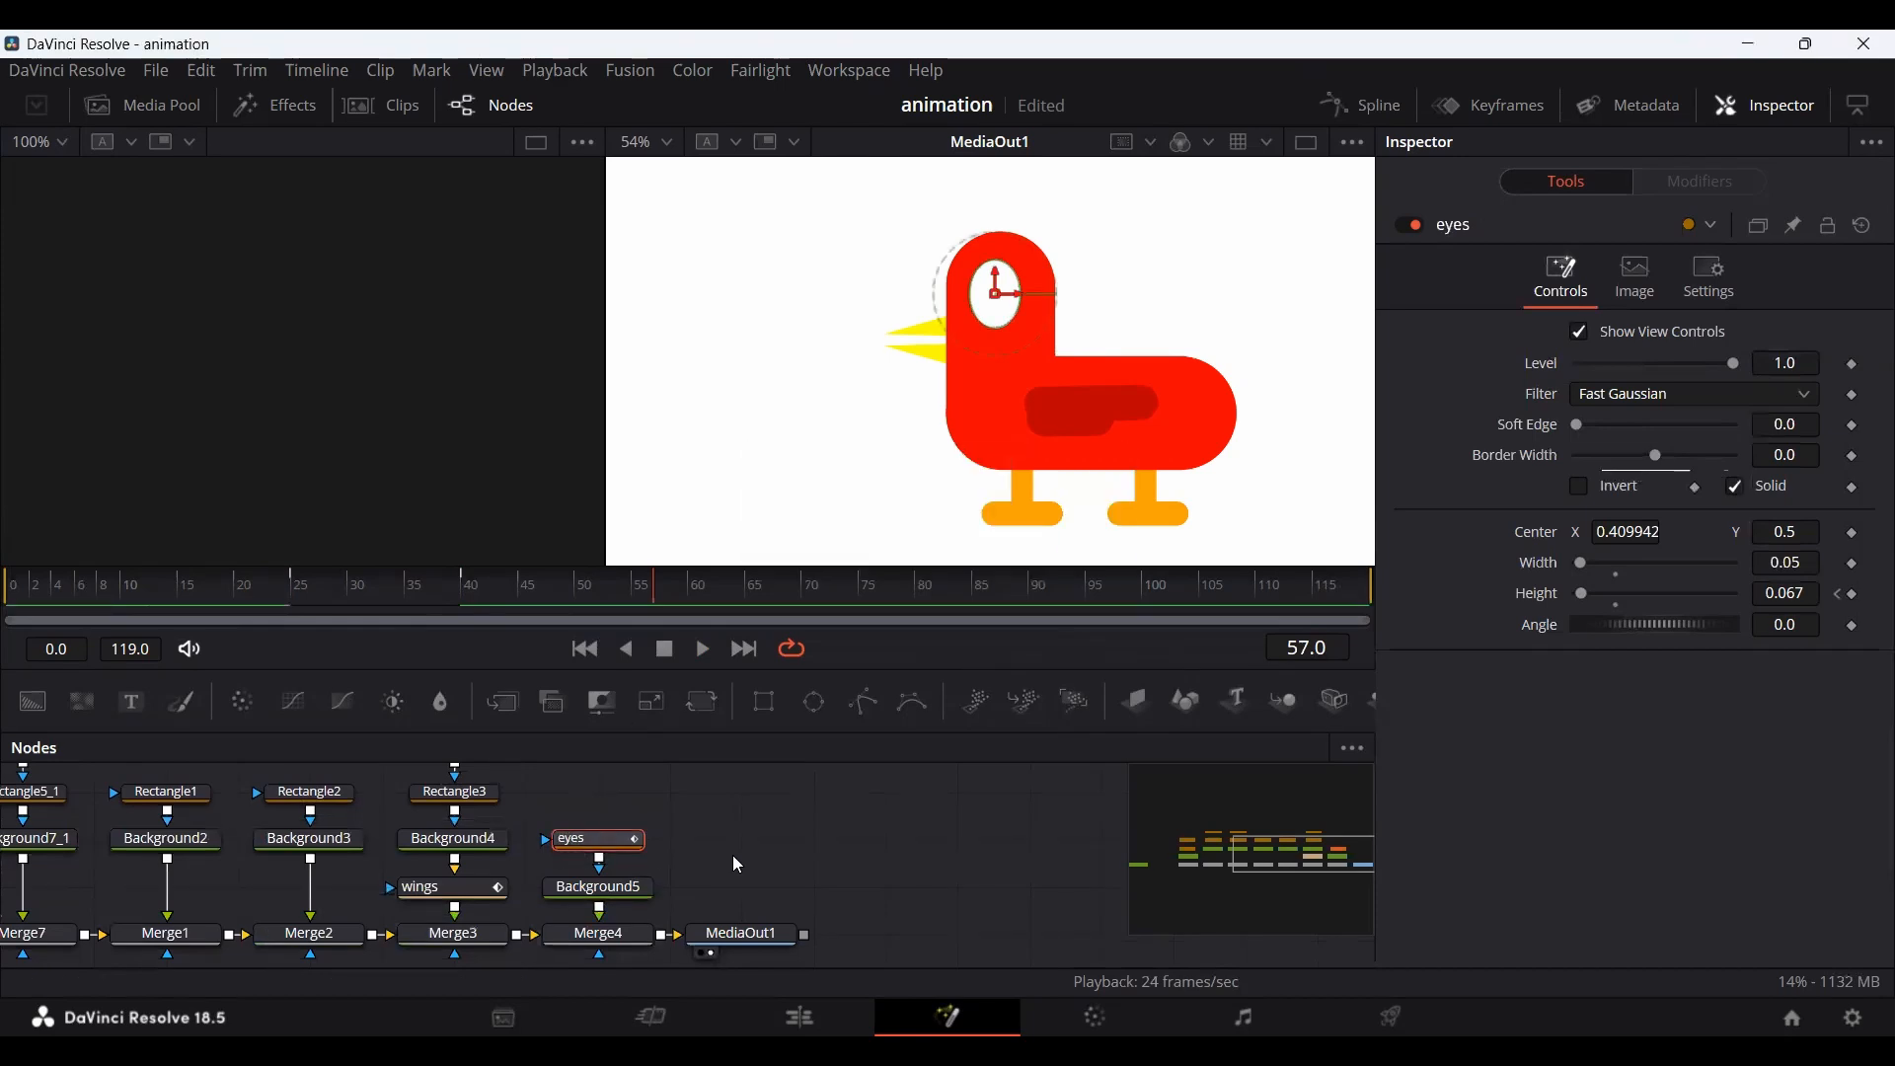
{"action": "left_click", "coordinate": [778, 833]}
Examine the beak's Background6, Polygon1 and Polygon2 nodes and scrub the playhead to frame 25.
{"action": "left_click_drag", "start_coordinate": [254, 864], "coordinate": [775, 865]}
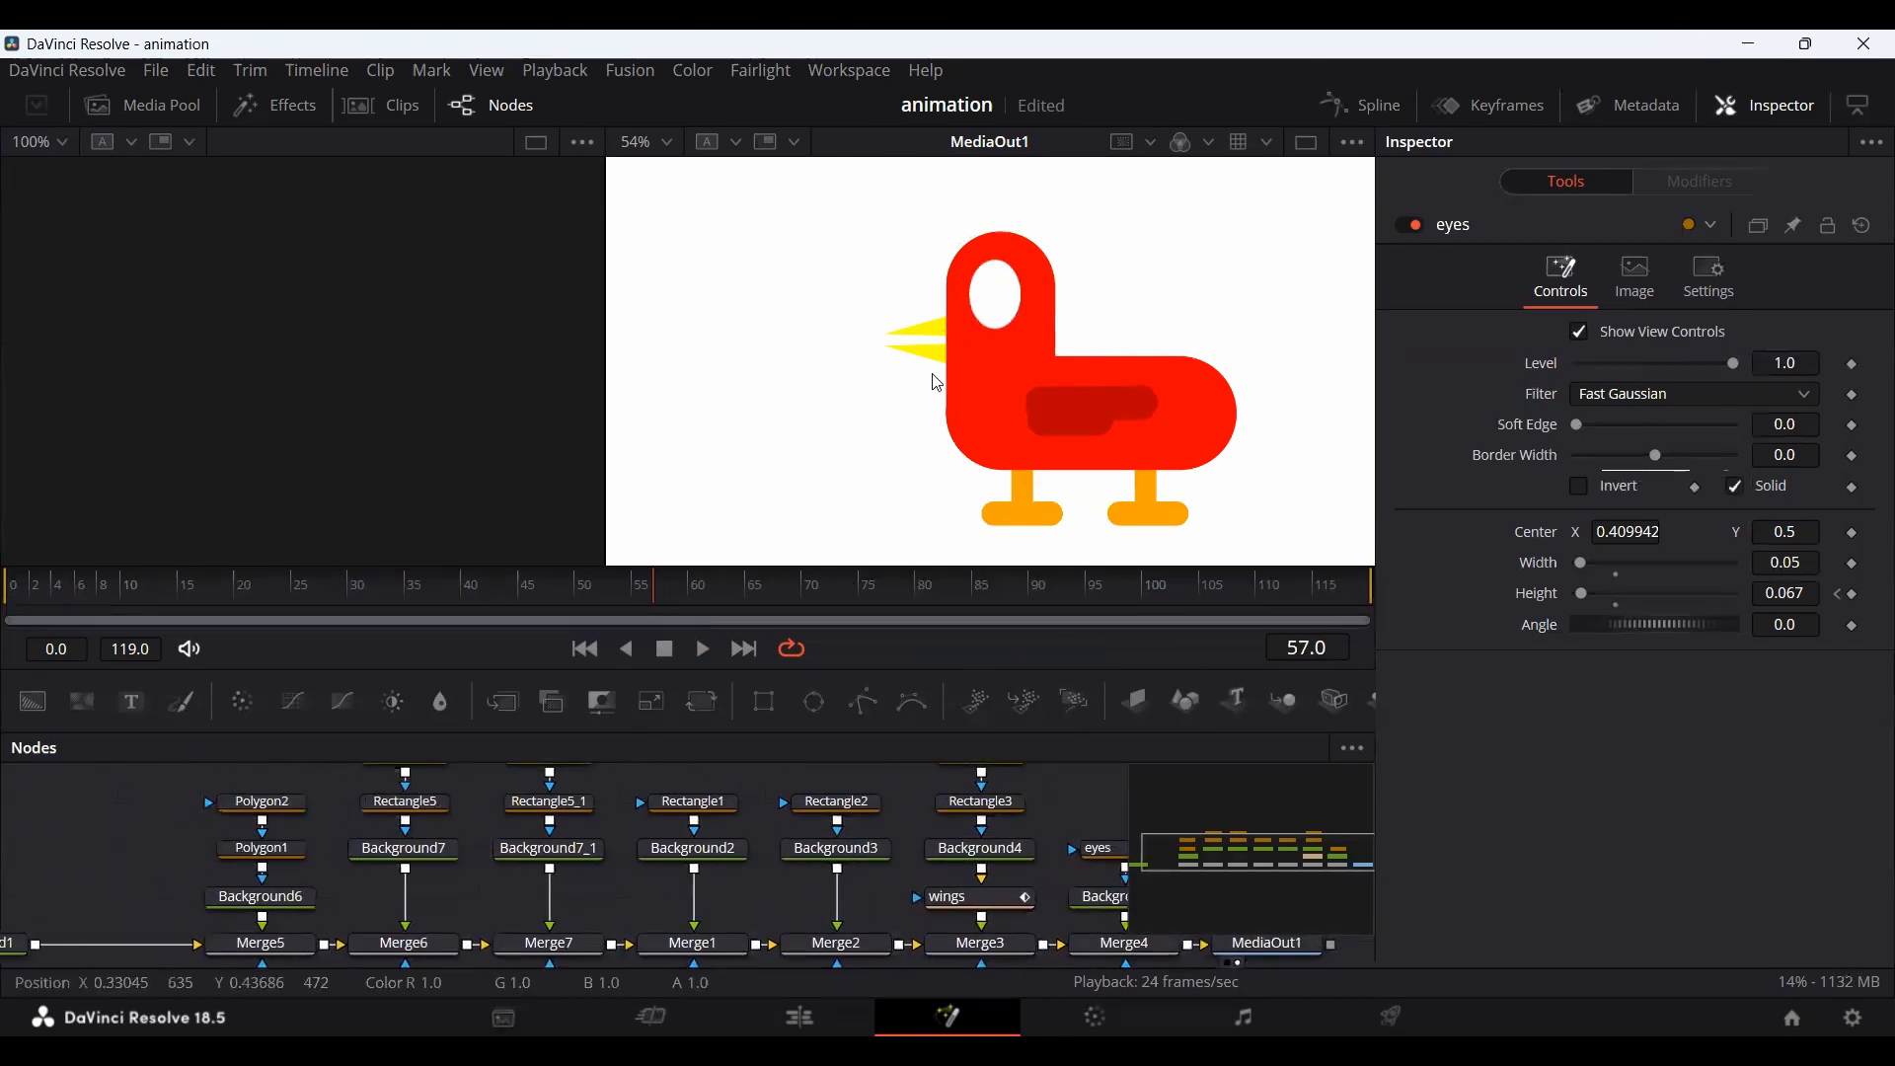
{"action": "left_click_drag", "start_coordinate": [137, 803], "coordinate": [317, 909]}
{"action": "left_click_drag", "start_coordinate": [99, 839], "coordinate": [442, 849]}
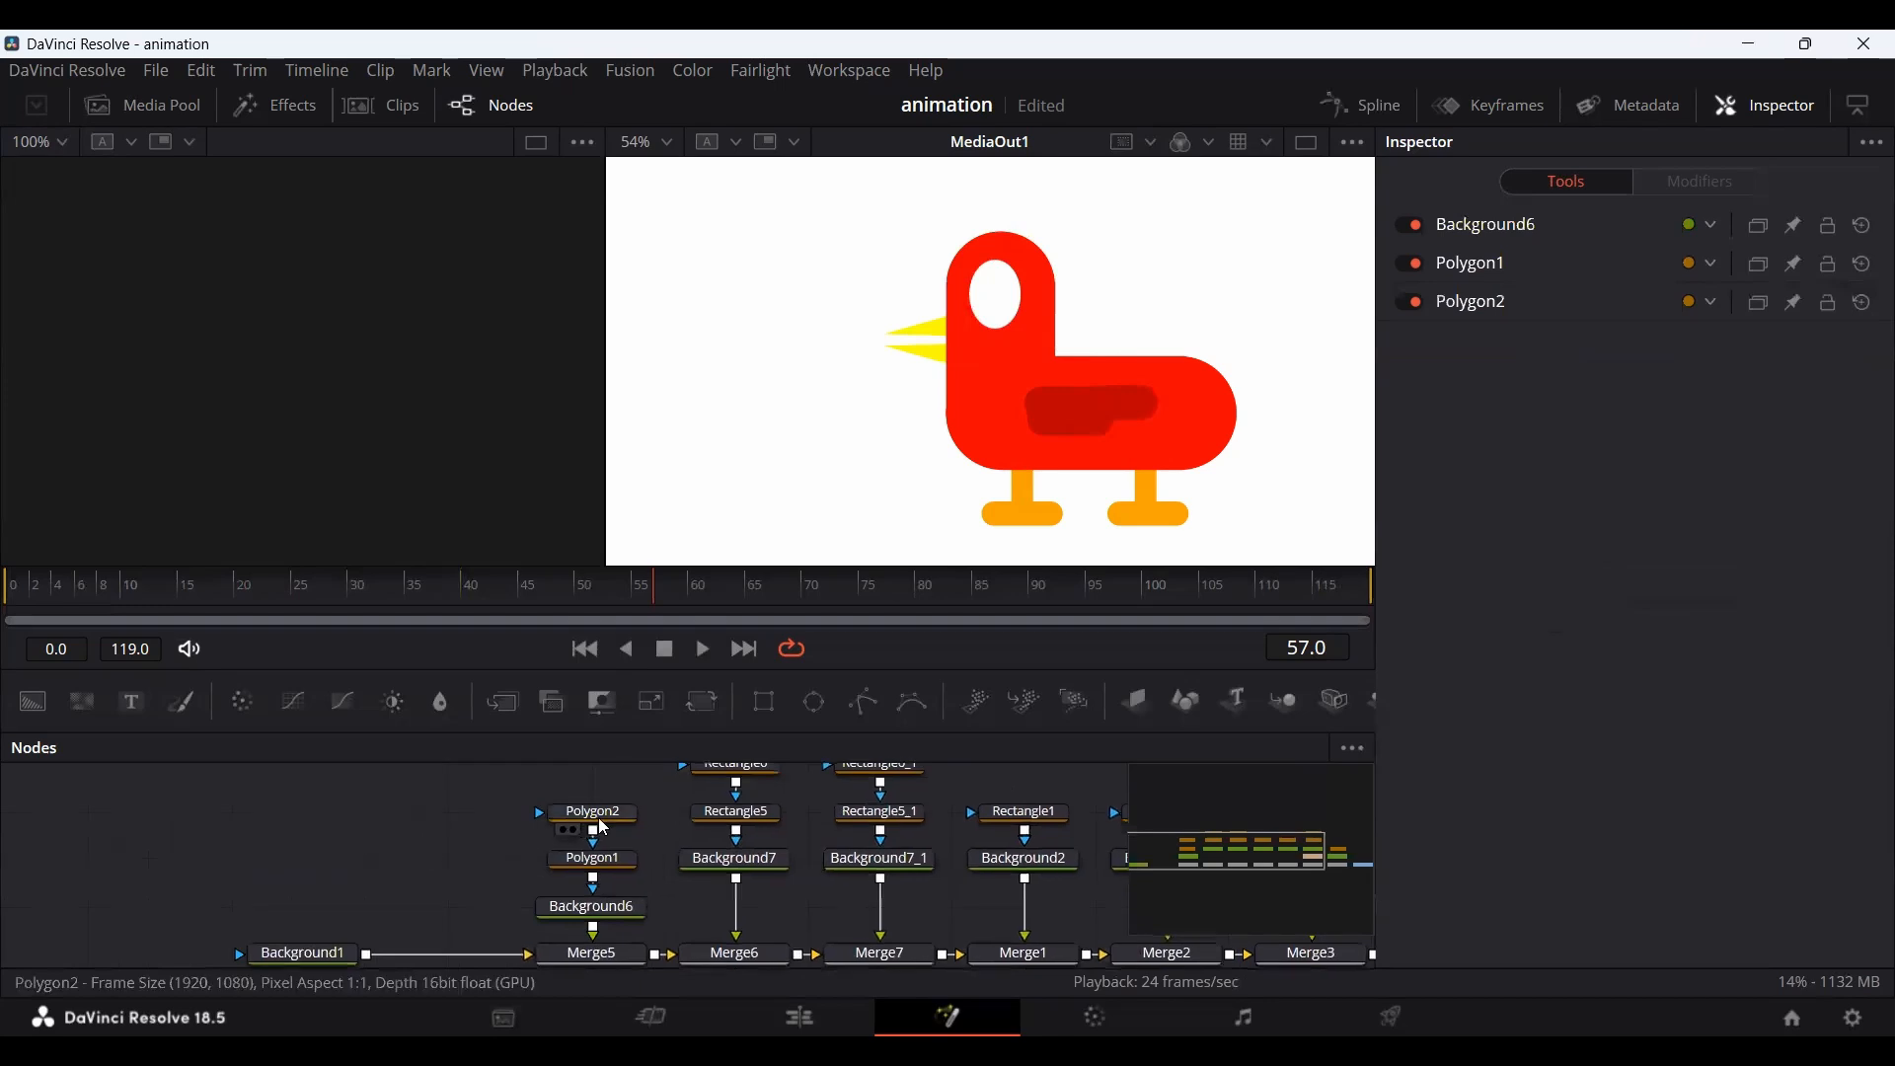
{"action": "left_click", "coordinate": [604, 817]}
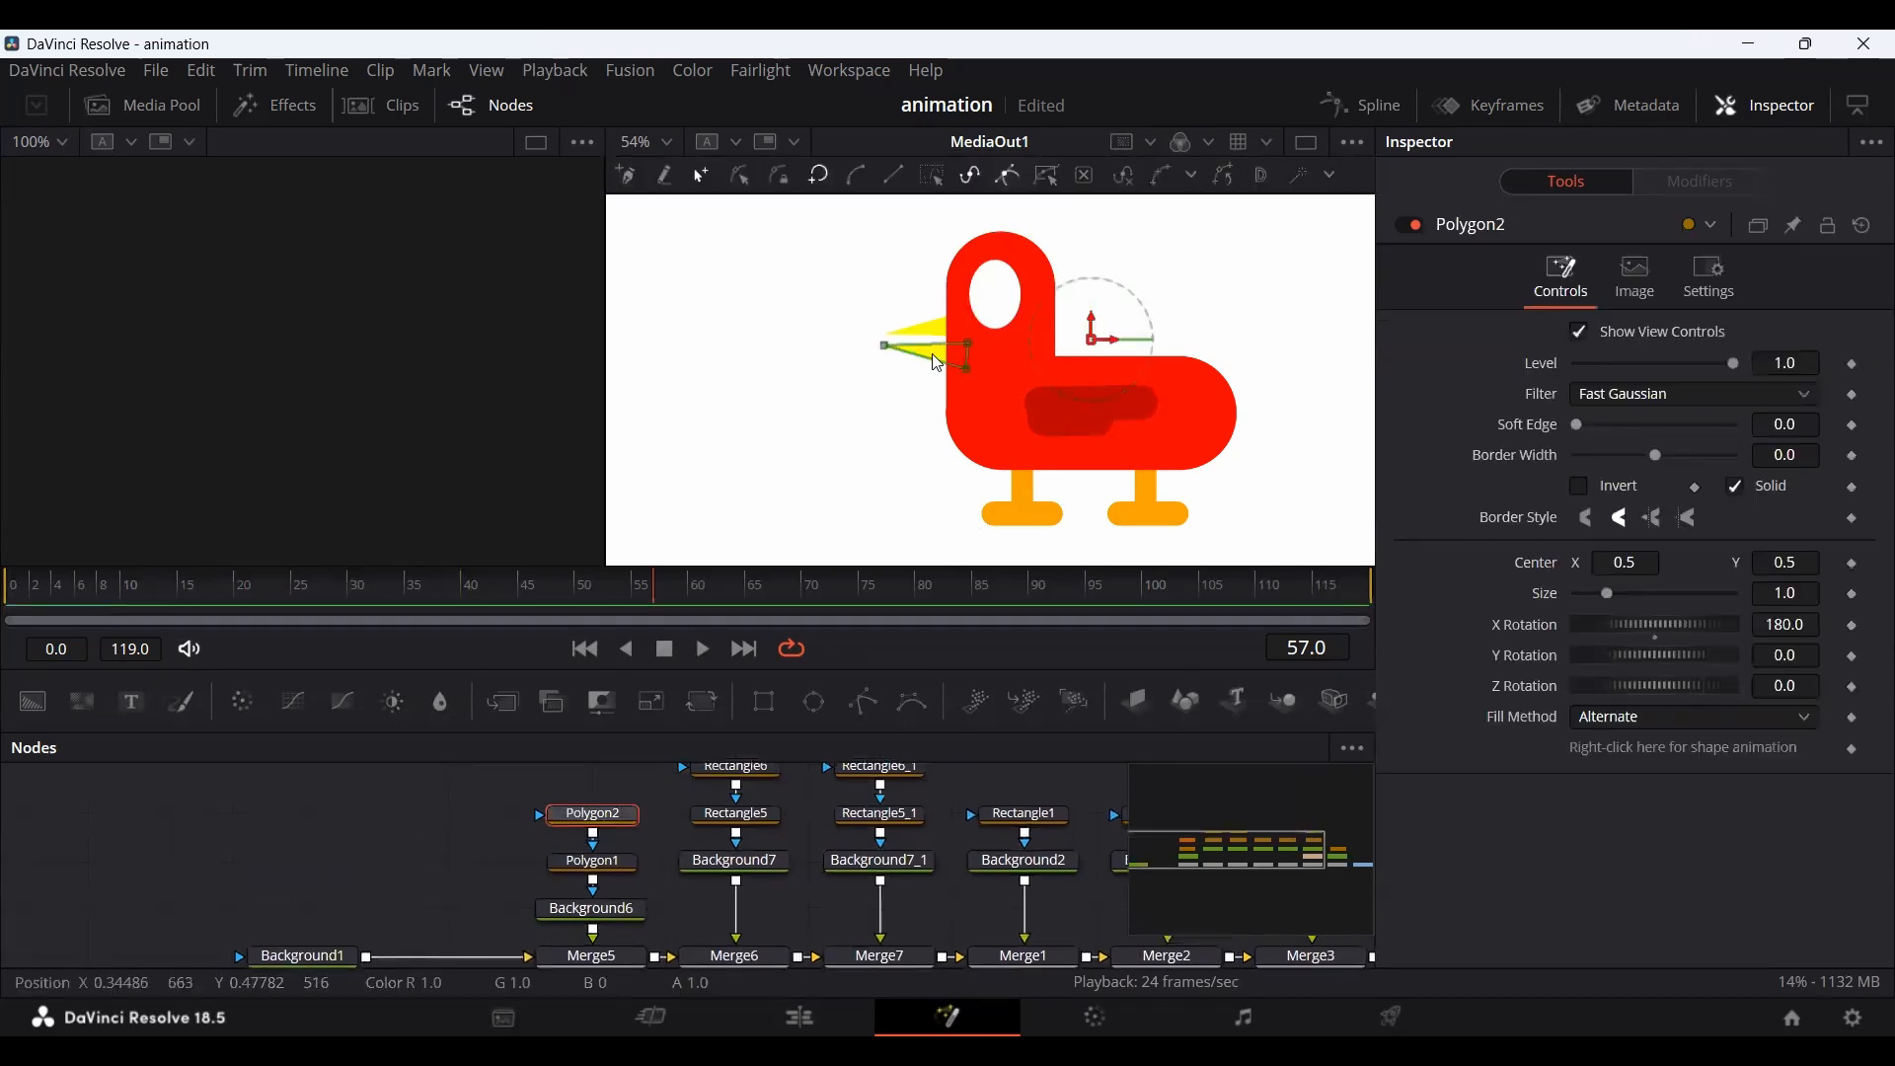
{"action": "left_click", "coordinate": [593, 862]}
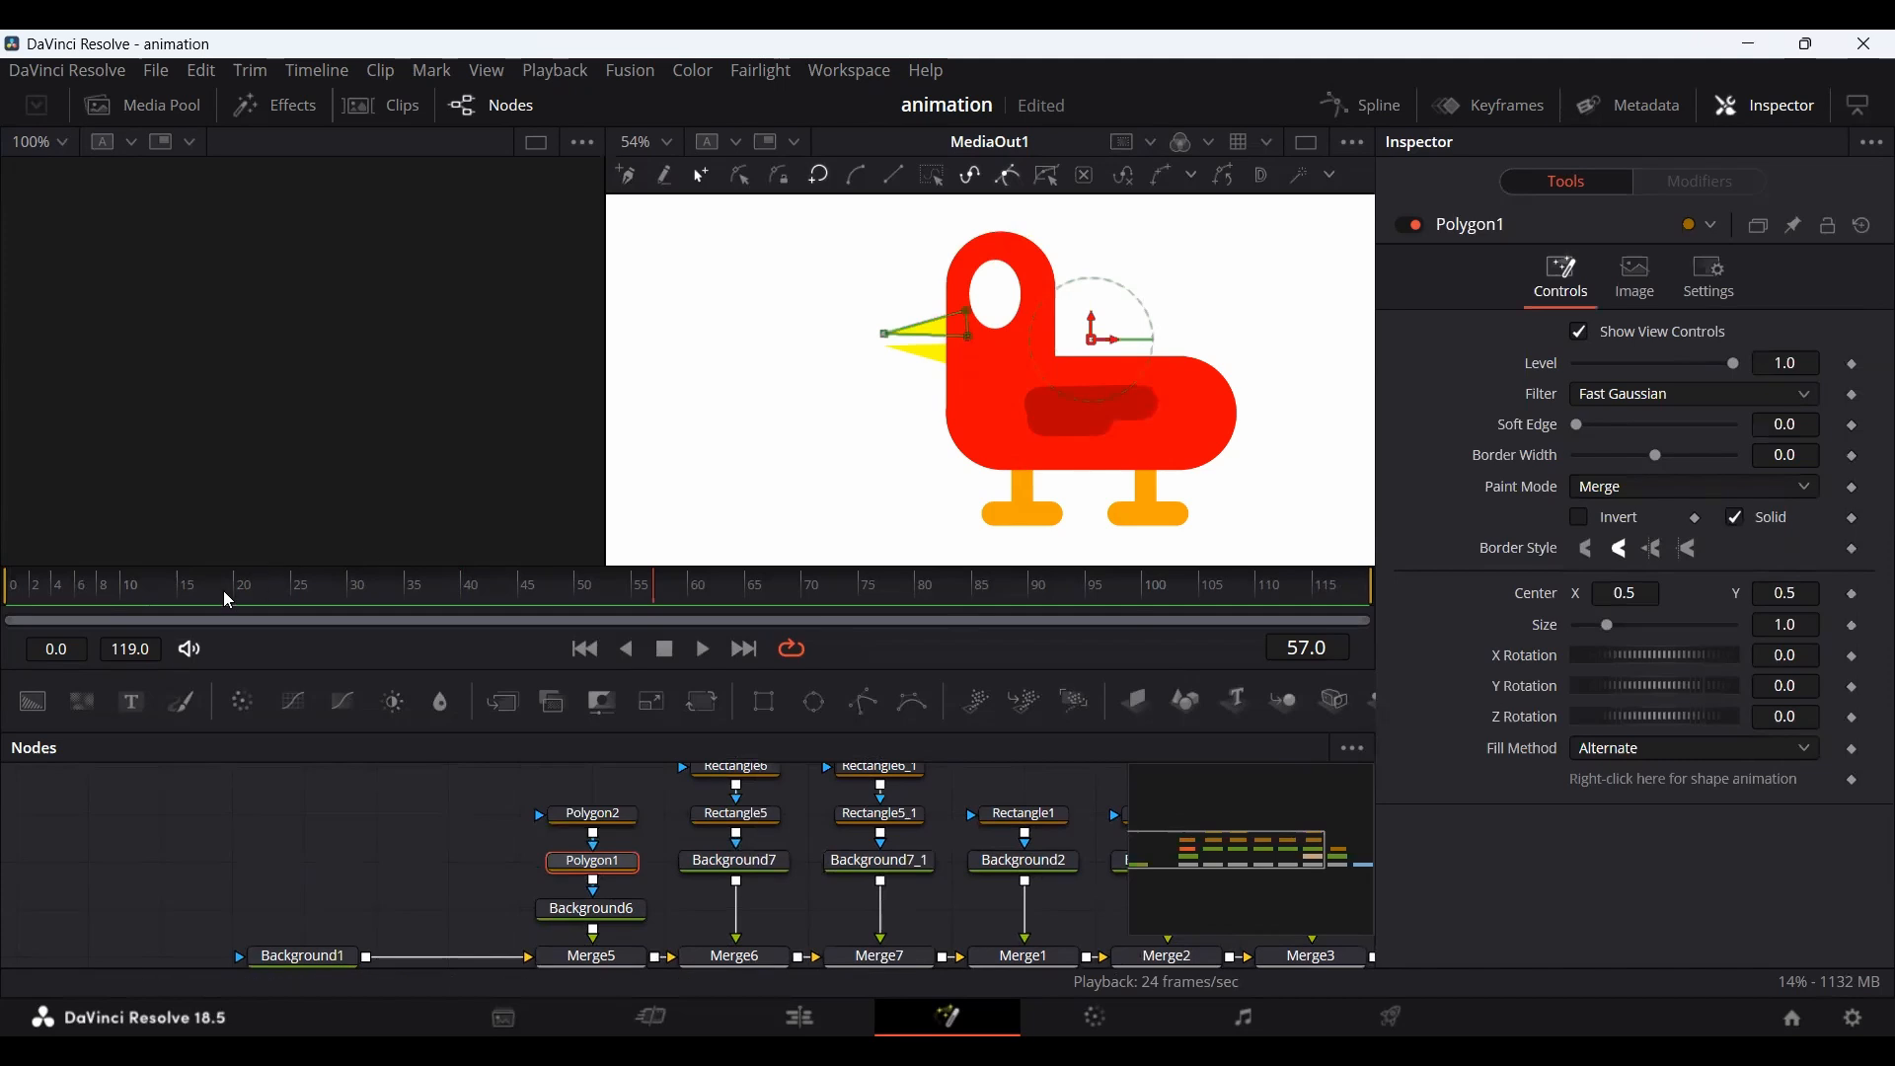
{"action": "left_click_drag", "start_coordinate": [223, 590], "coordinate": [288, 590]}
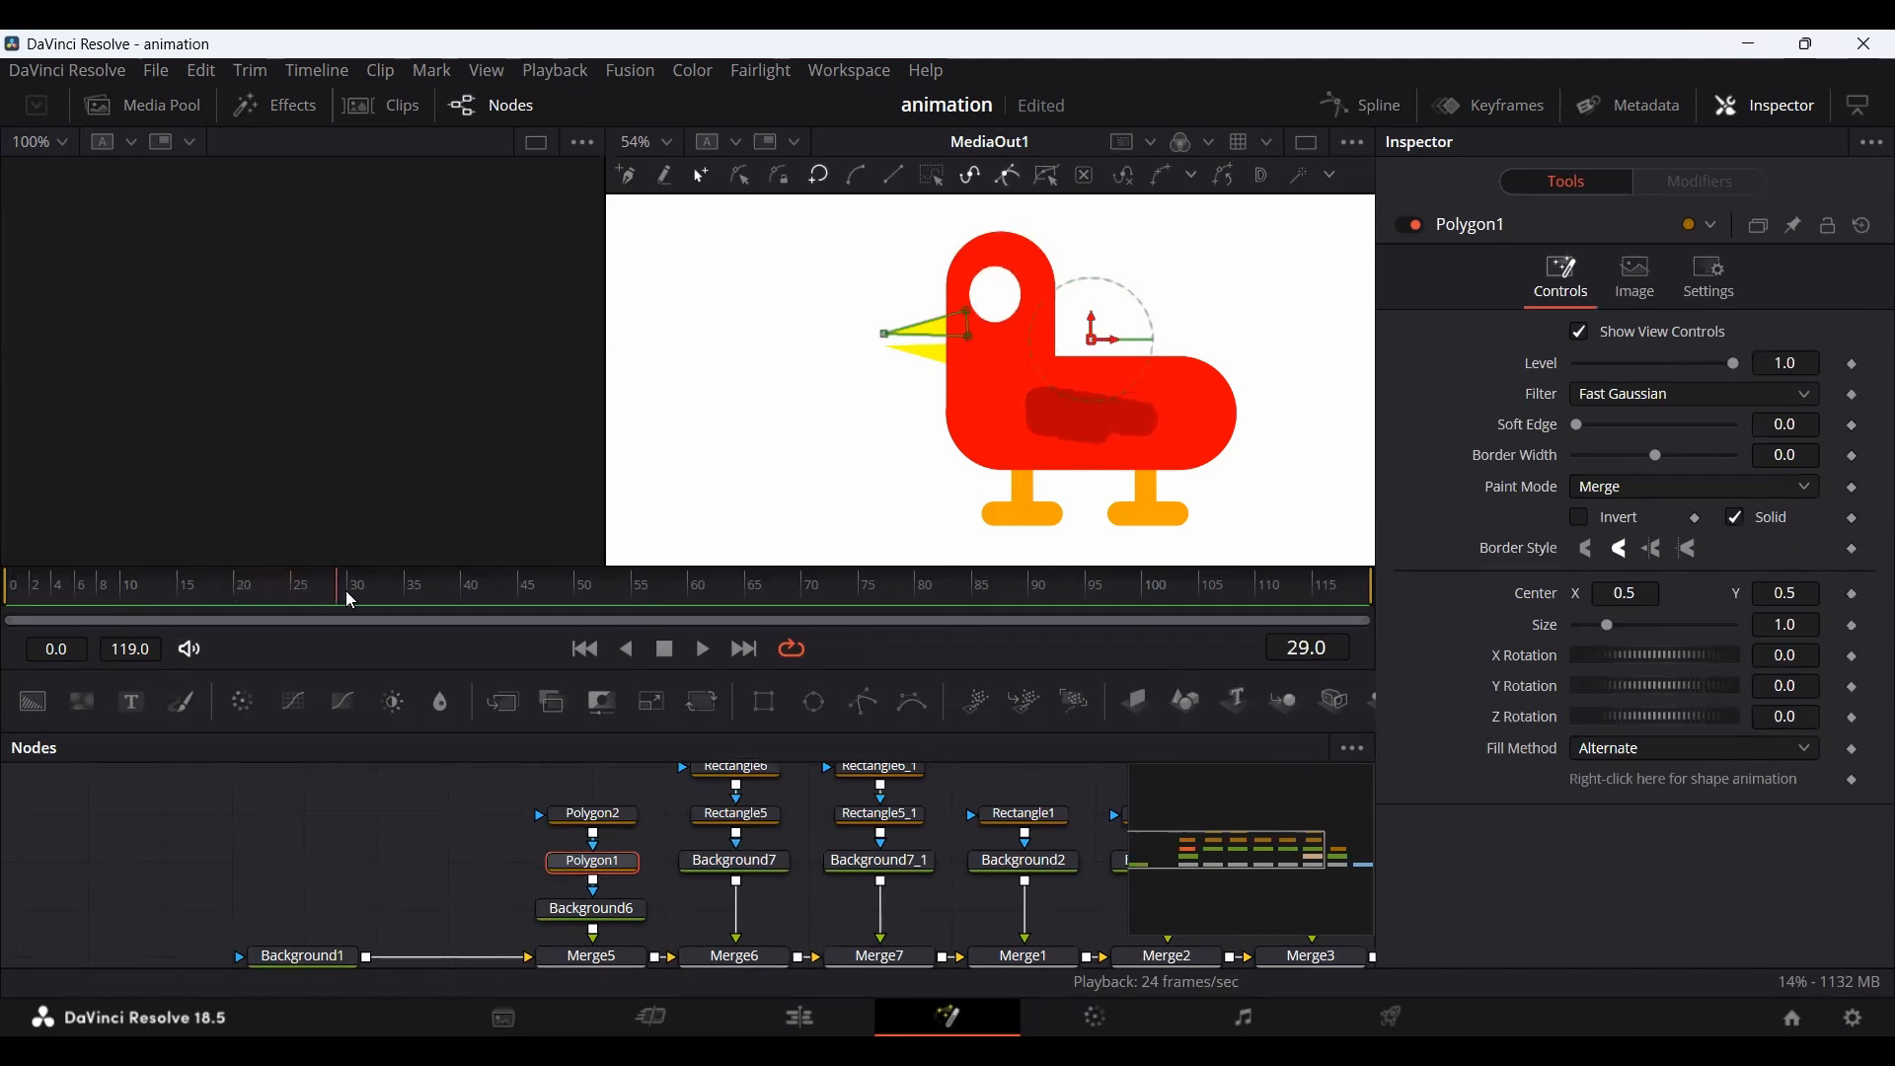
{"action": "left_click_drag", "start_coordinate": [345, 590], "coordinate": [299, 598]}
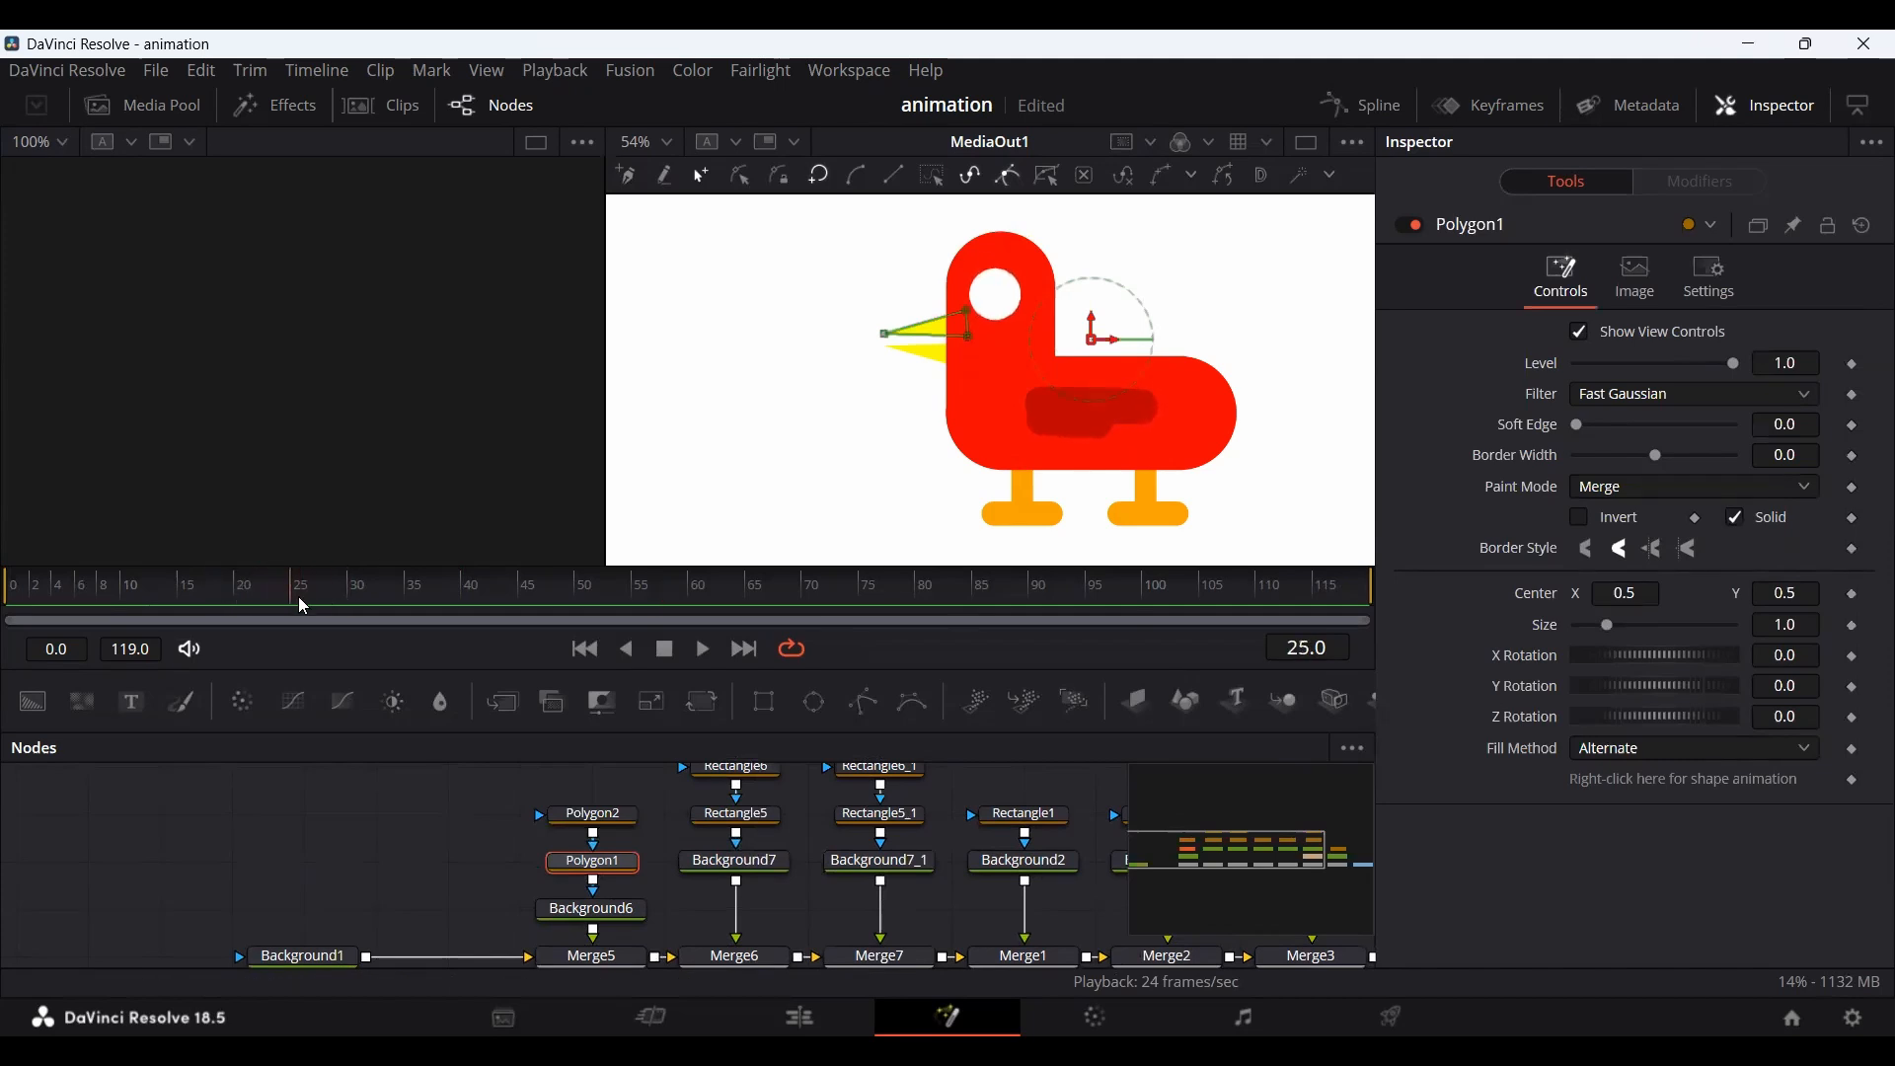
{"action": "left_click", "coordinate": [462, 849]}
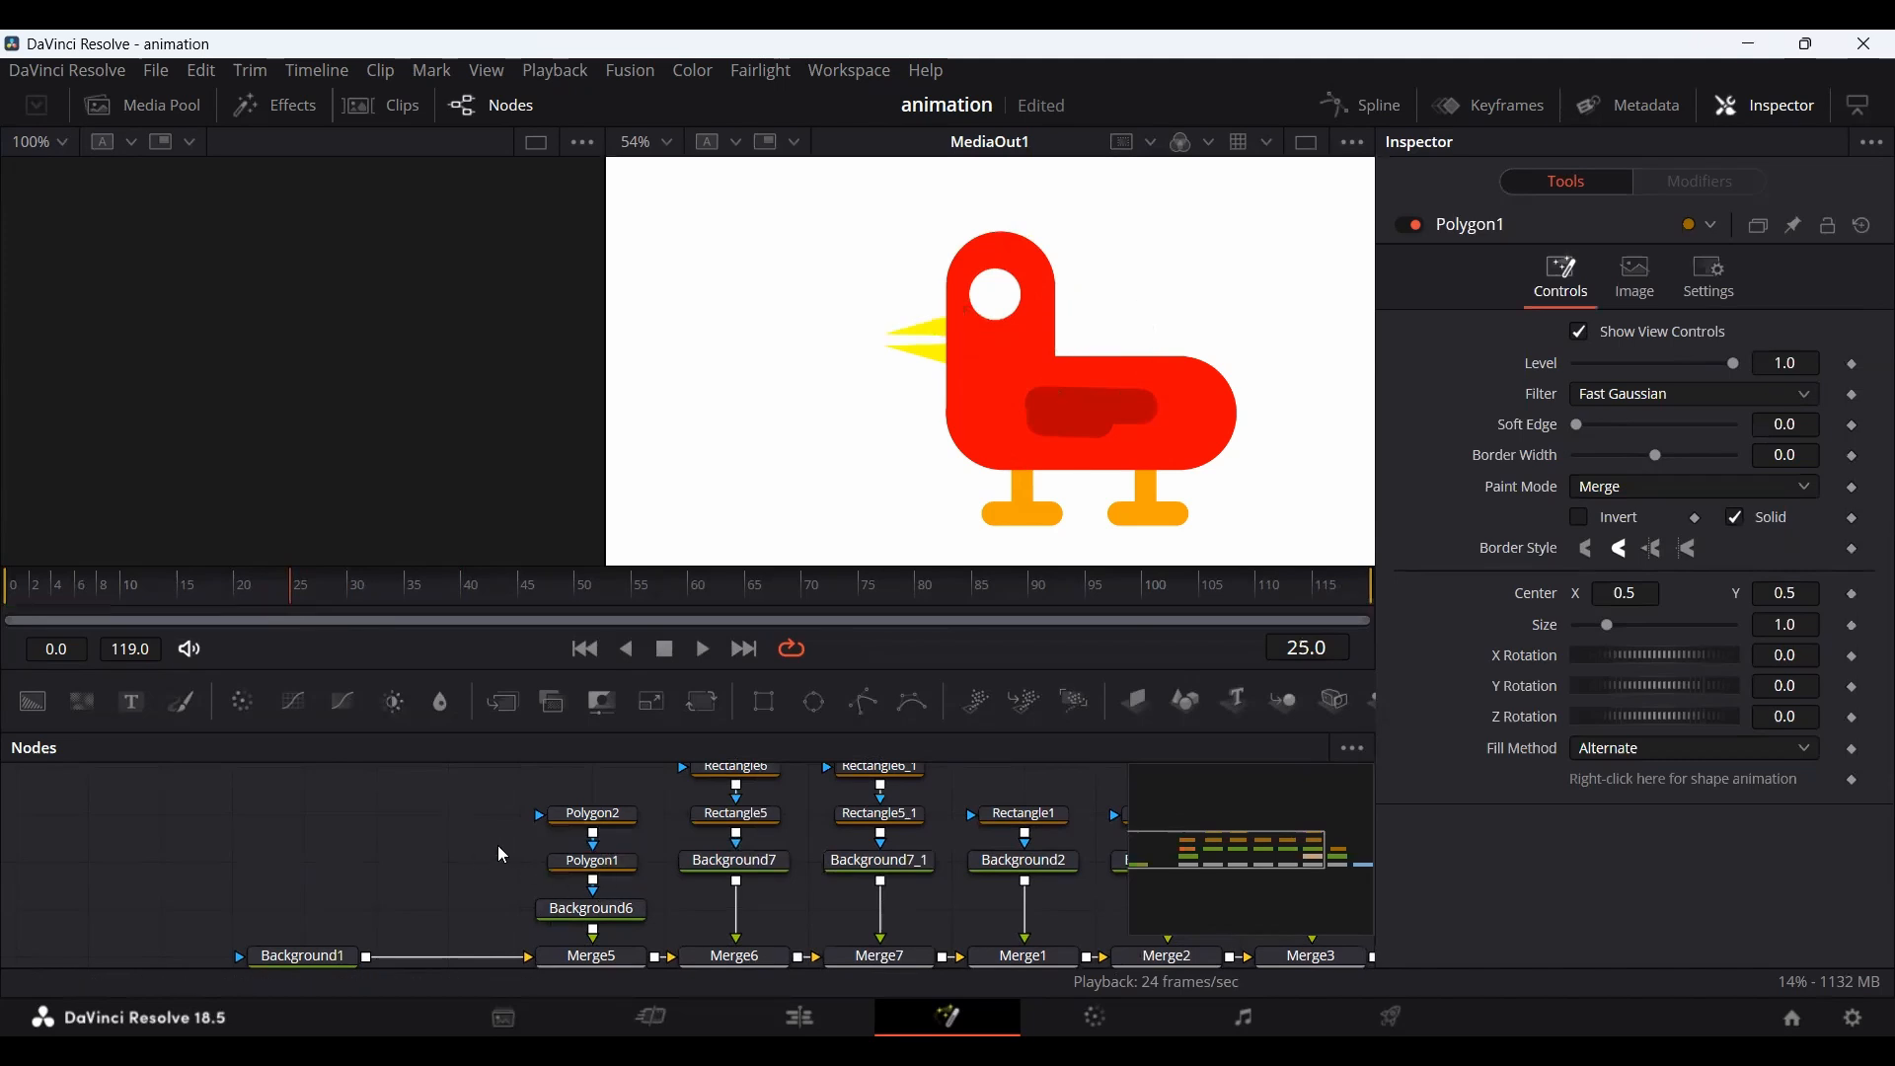
Pin Polygon1's controls and link Polygon2's Z Rotation to Polygon1's Z Rotation through an expression.
{"action": "left_click", "coordinate": [629, 871]}
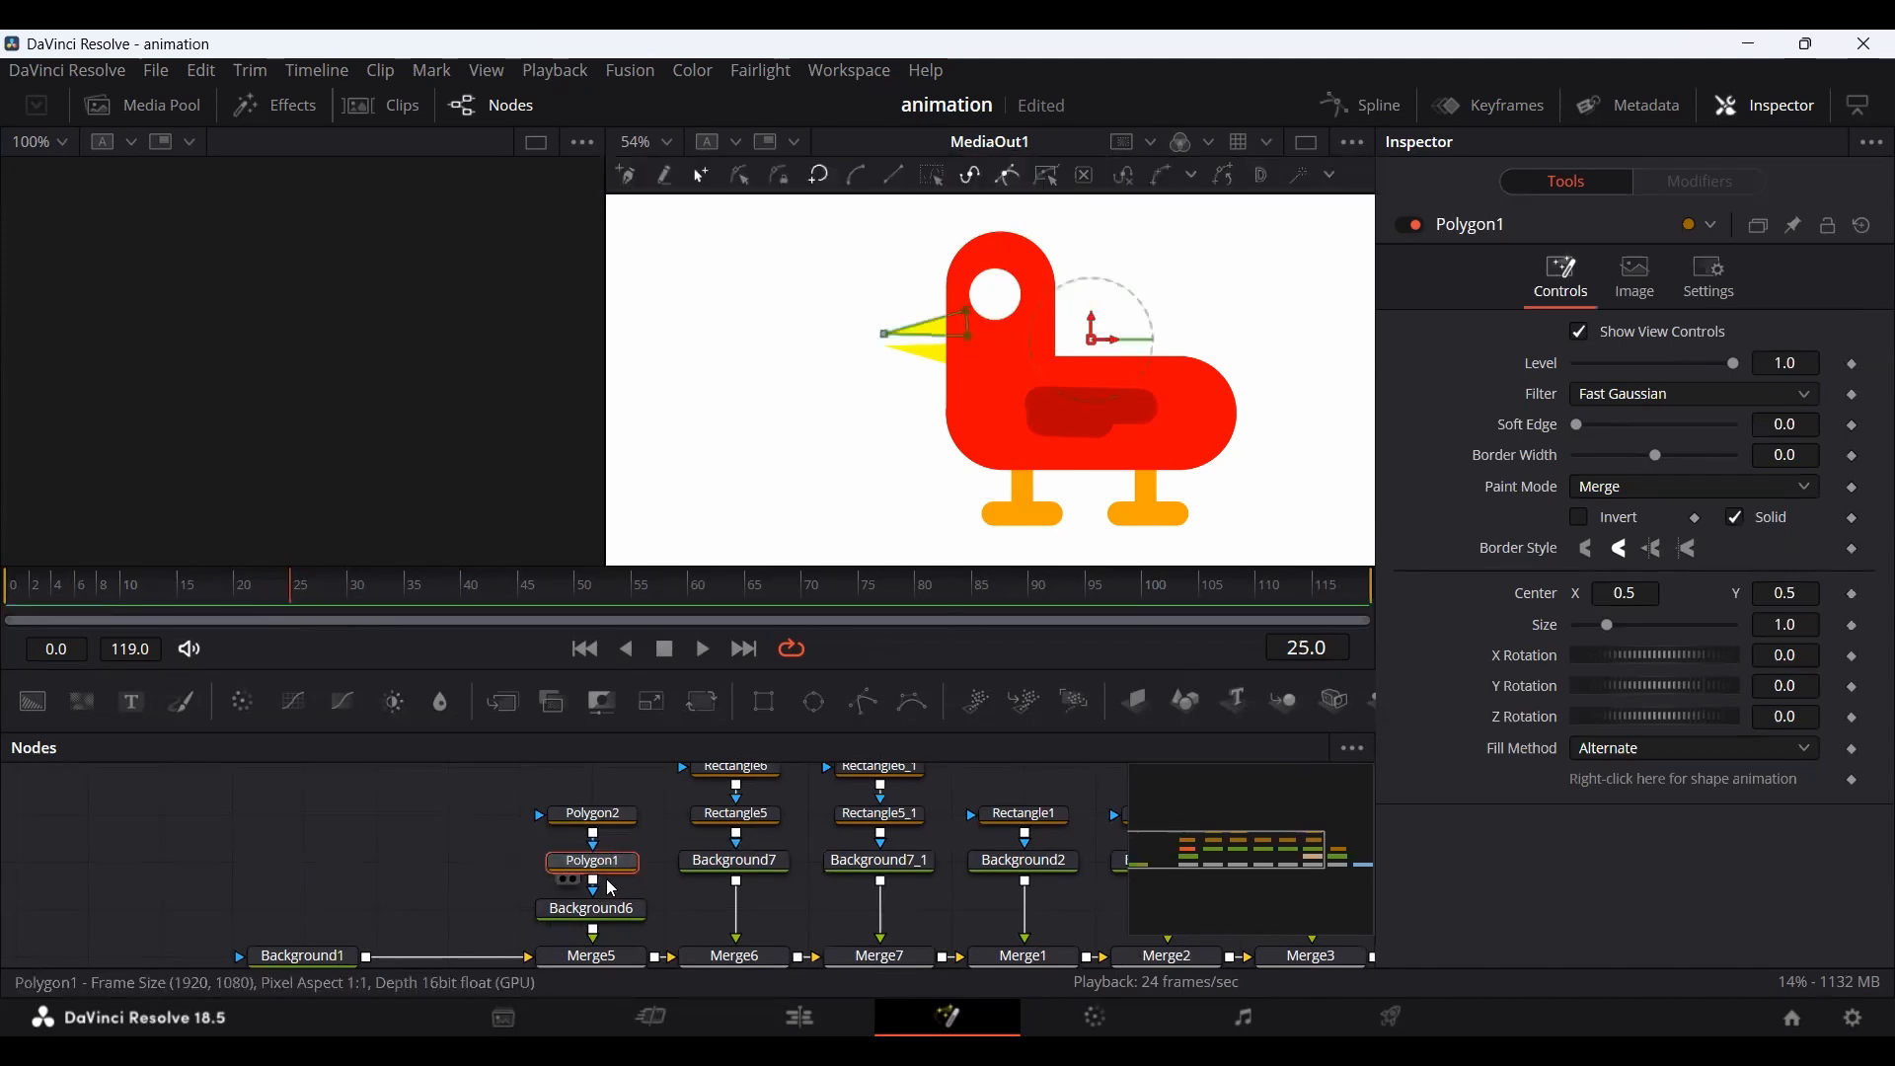
{"action": "left_click", "coordinate": [1796, 227]}
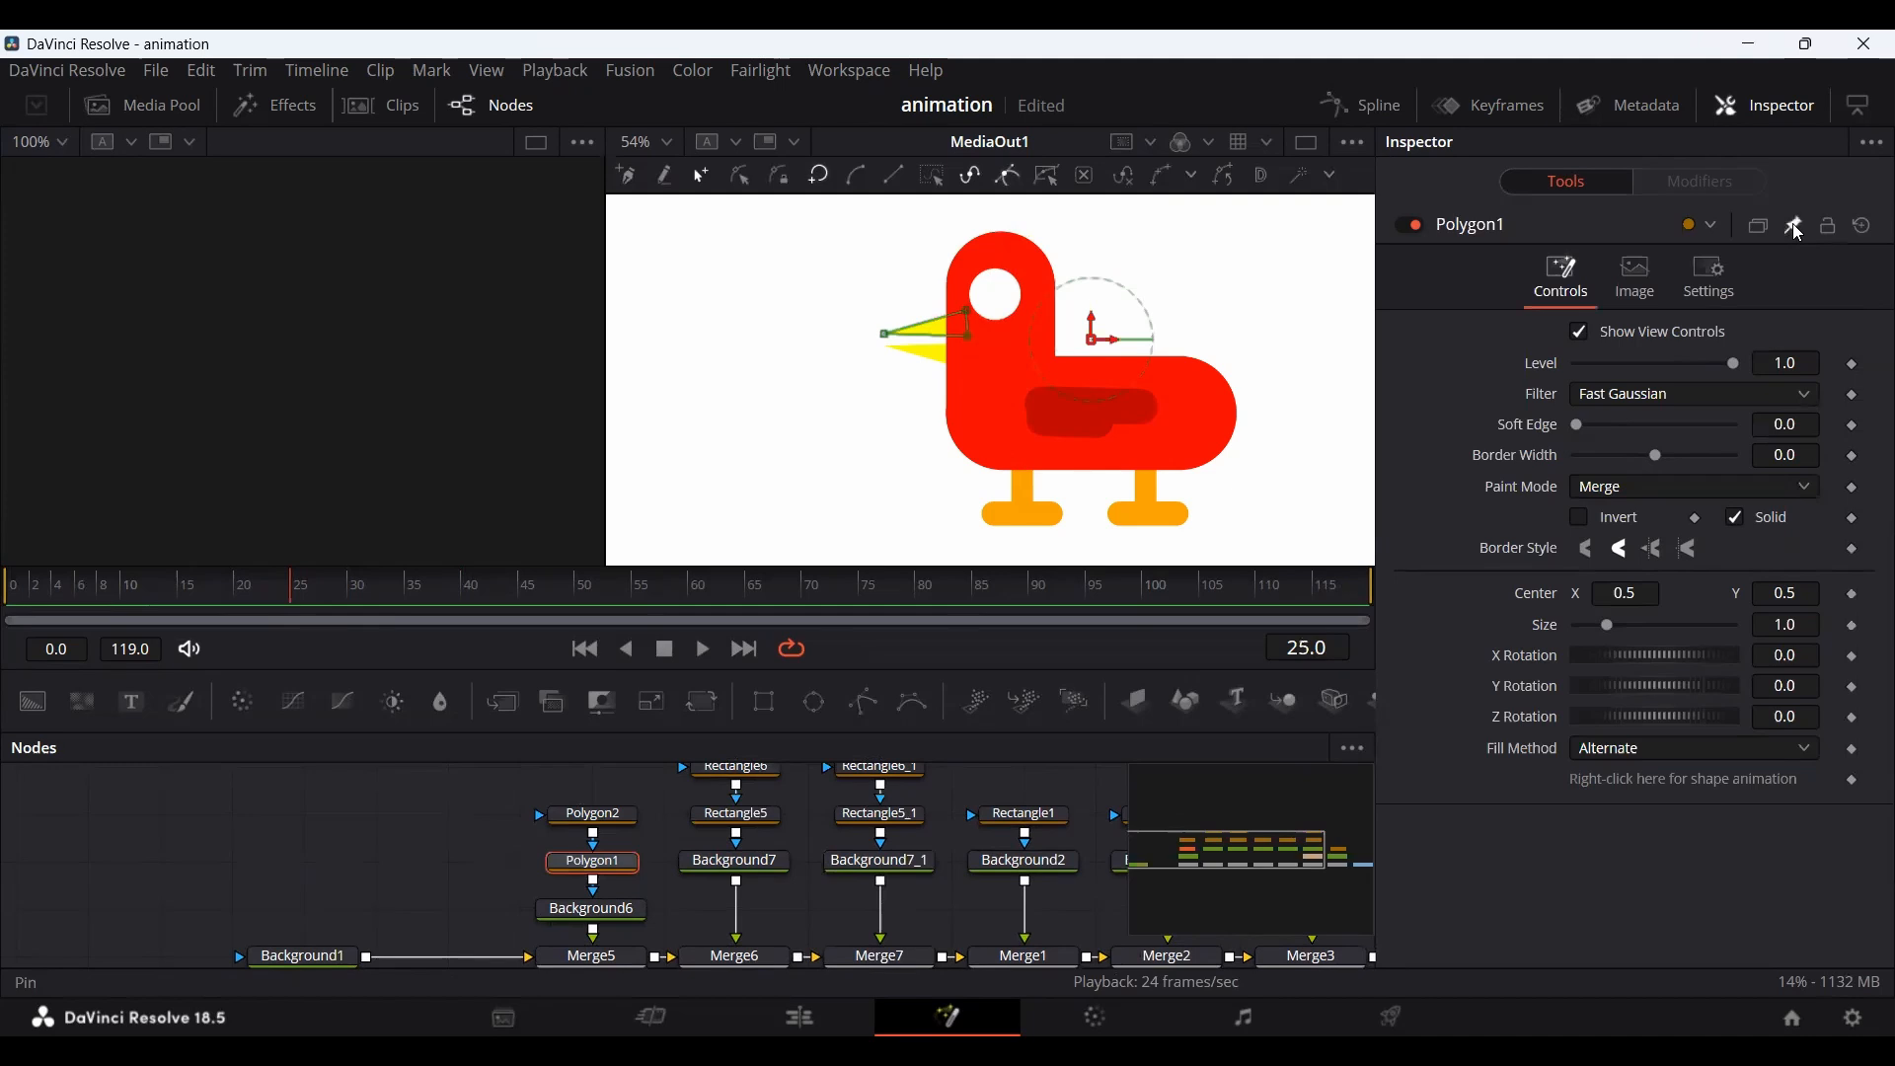
{"action": "left_click", "coordinate": [621, 819]}
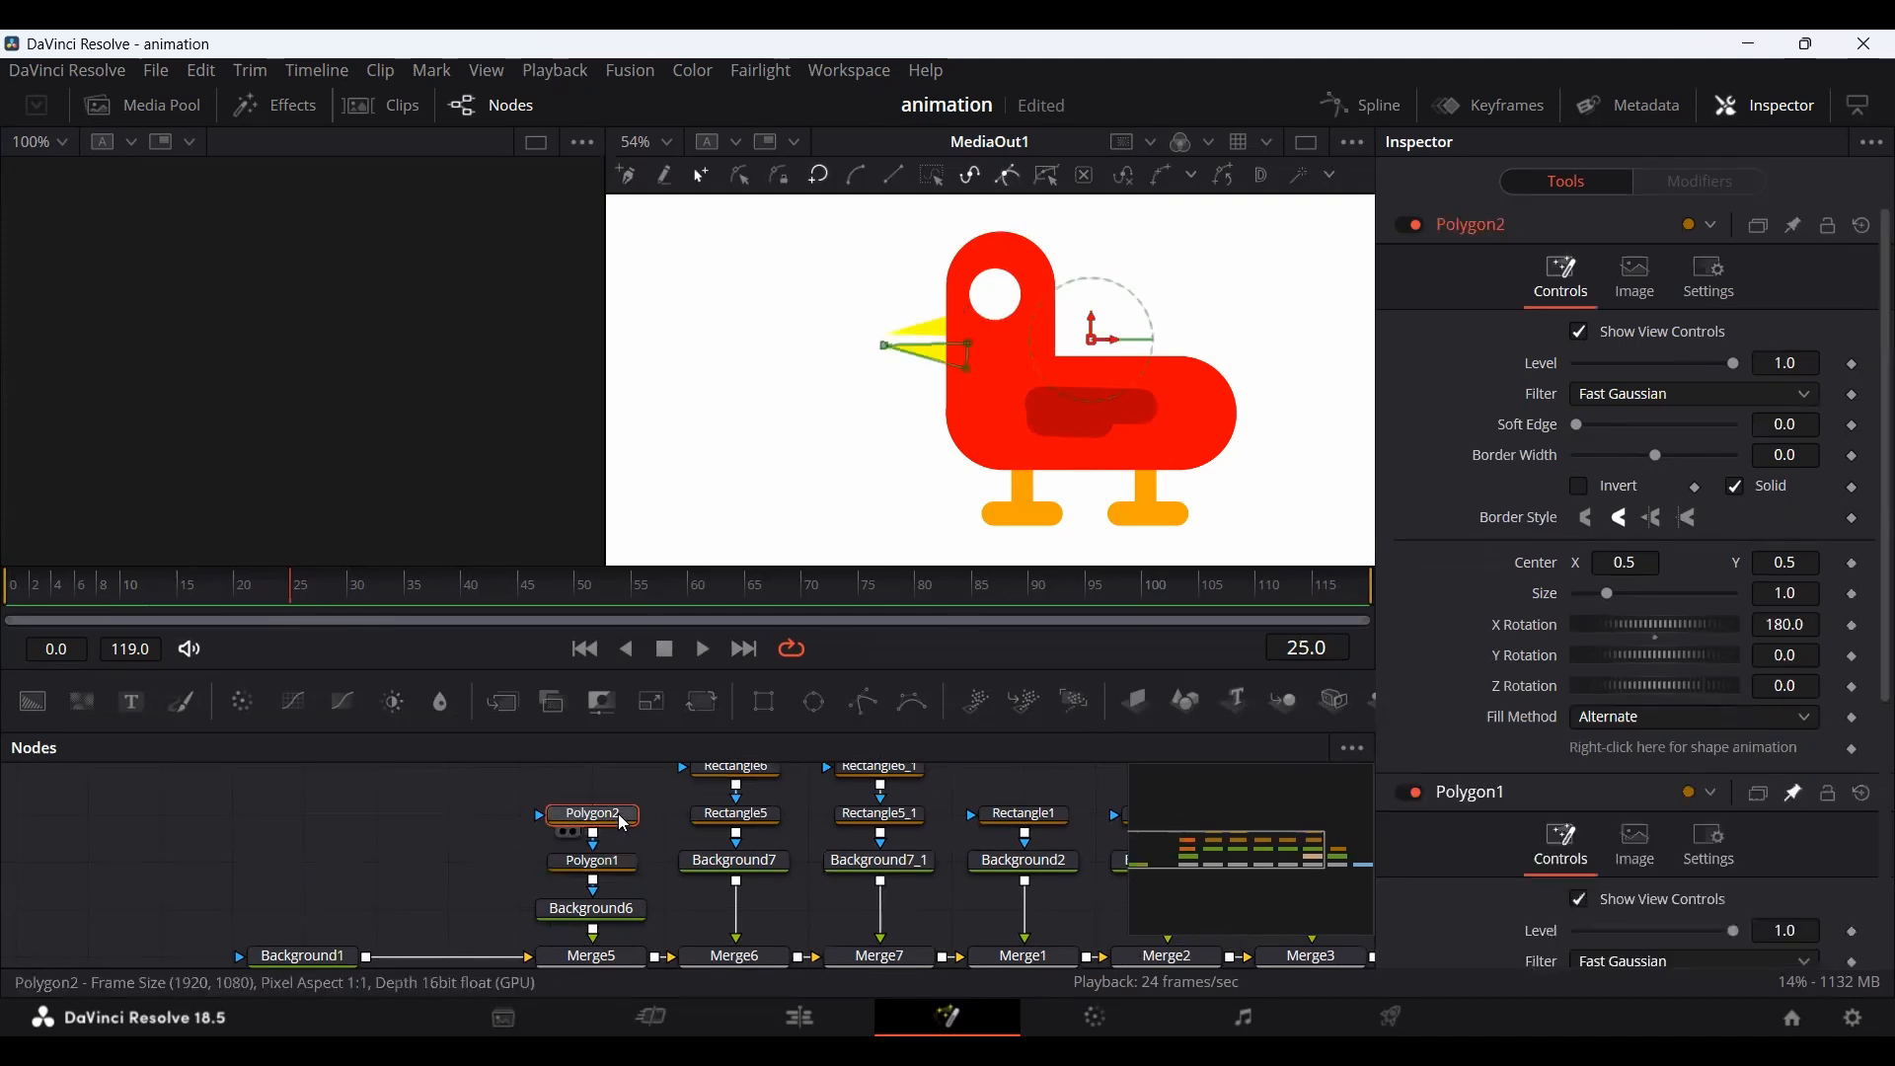
{"action": "right_click", "coordinate": [1515, 688]}
{"action": "right_click", "coordinate": [1516, 692]}
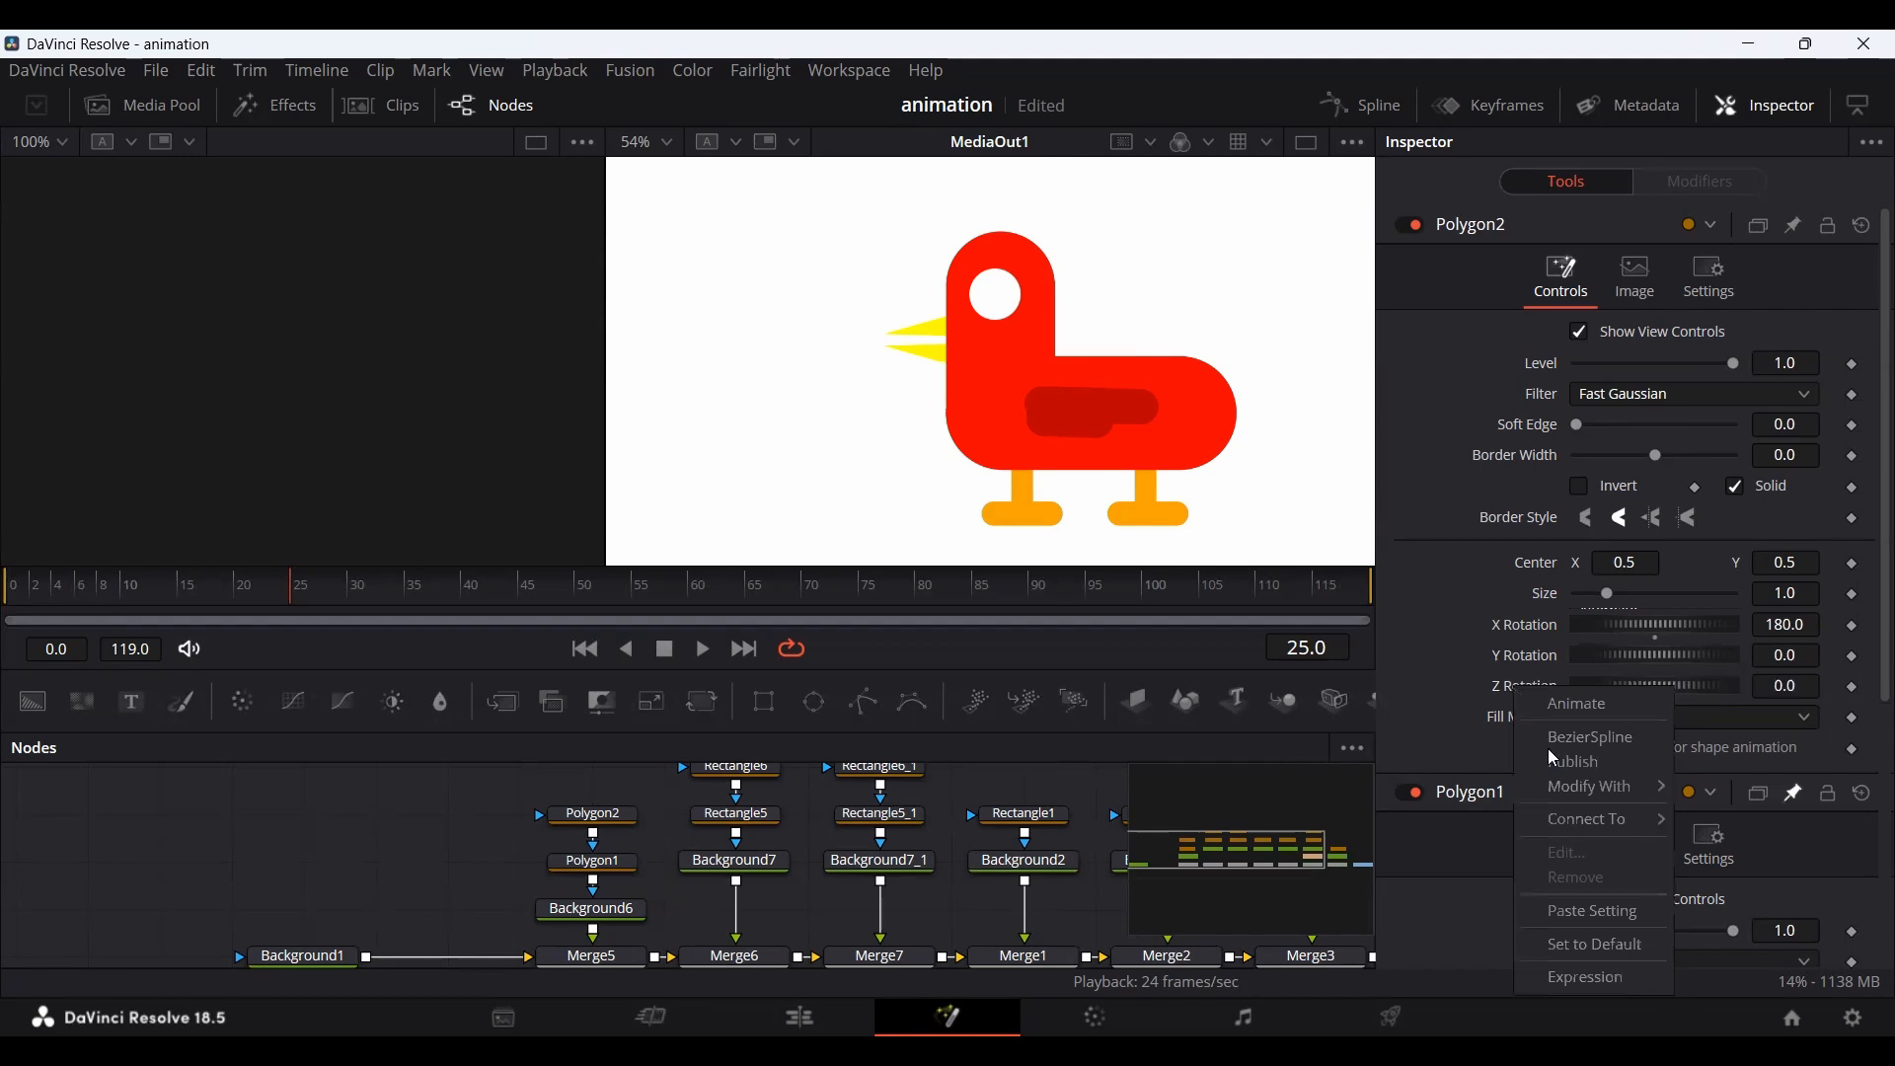
{"action": "left_click", "coordinate": [1595, 978]}
{"action": "scroll", "coordinate": [1629, 494], "scroll_direction": "down", "scroll_amount": 4}
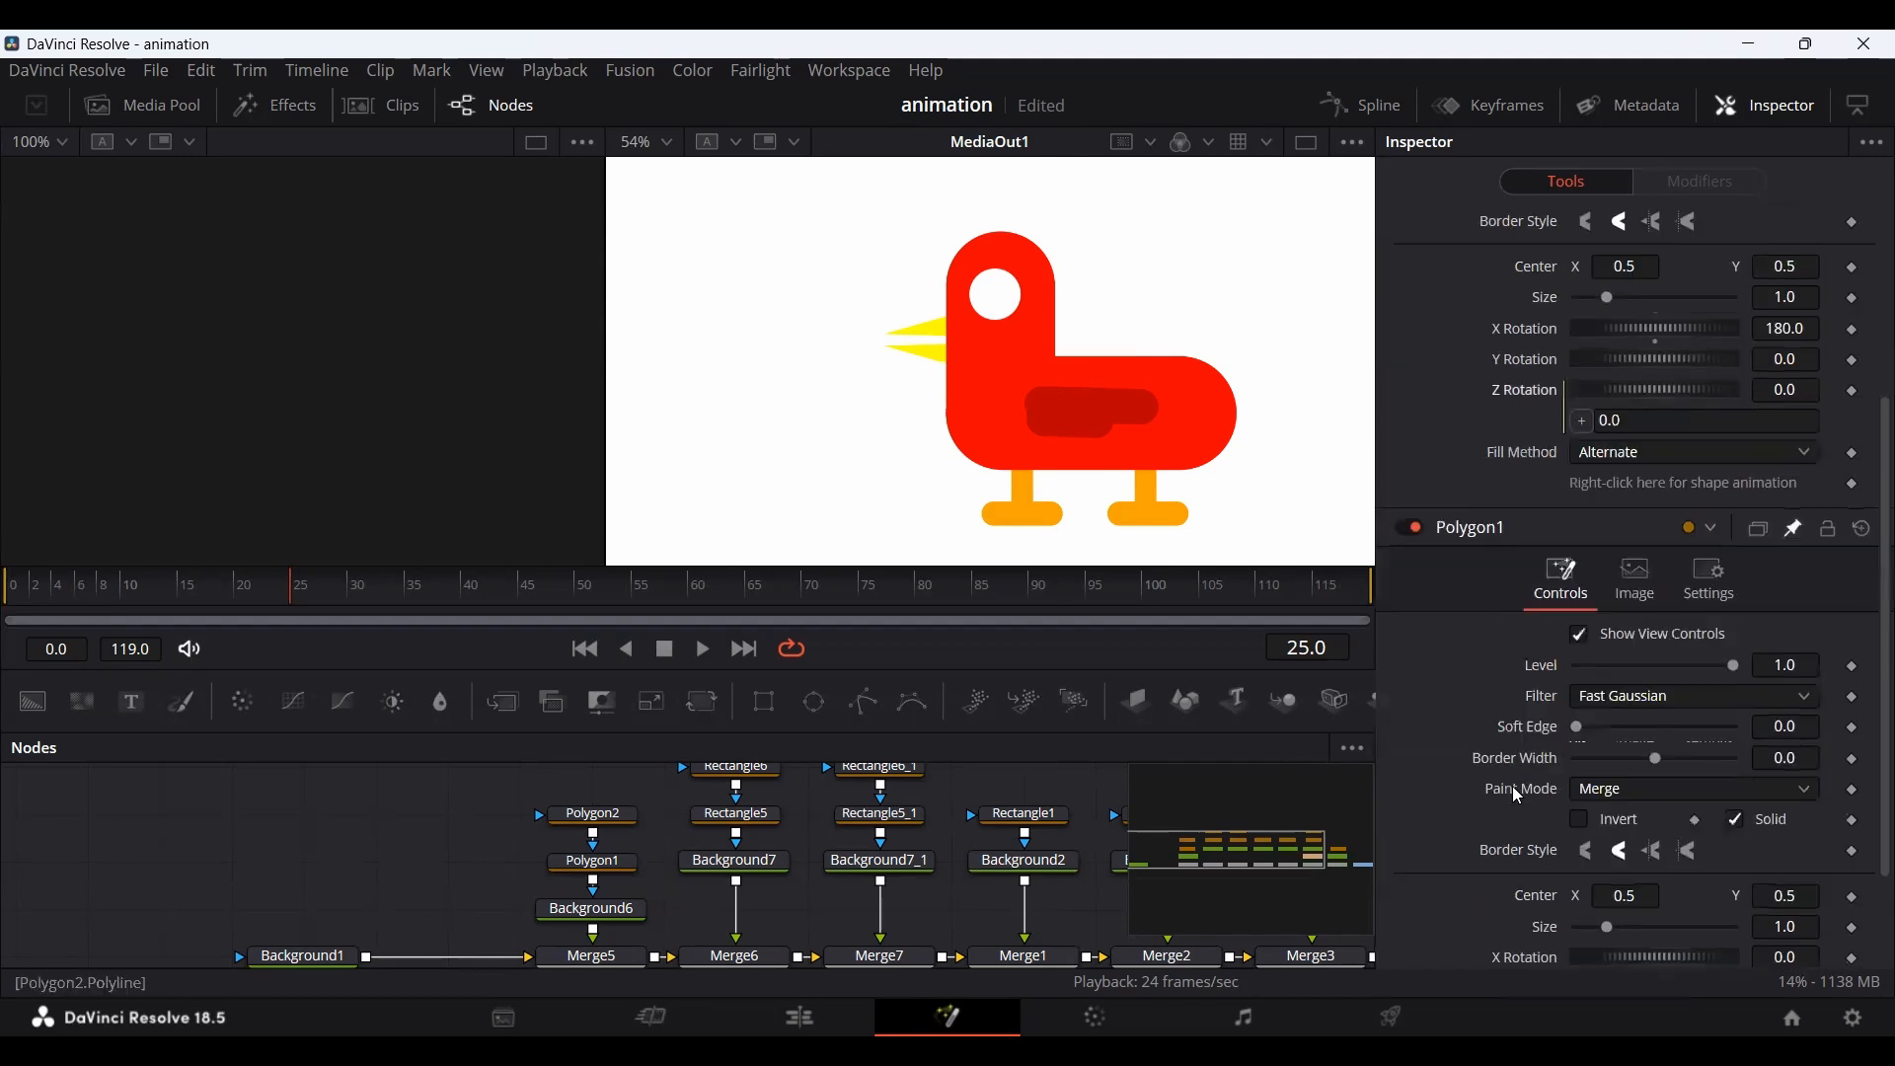
{"action": "left_click_drag", "start_coordinate": [1592, 289], "coordinate": [1524, 887]}
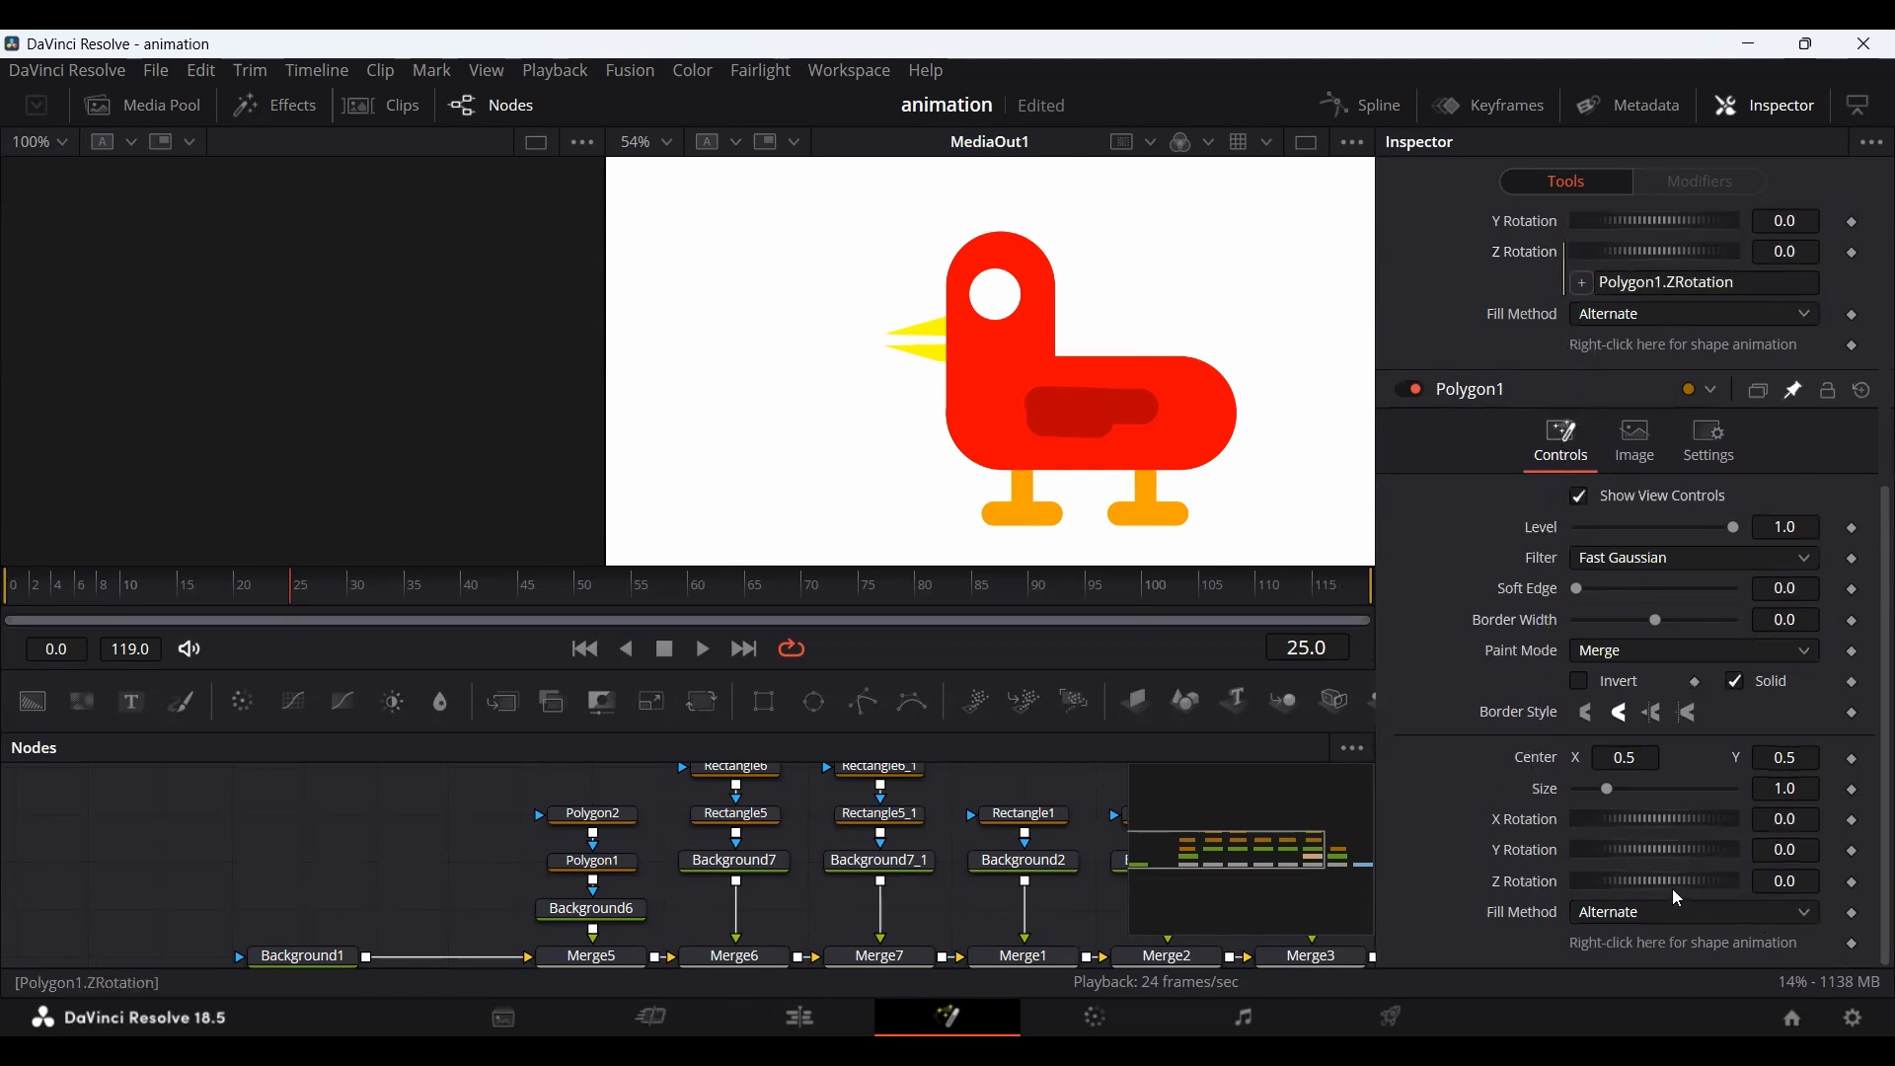
Close the beak by setting Polygon1's Z Rotation to 1.6.
{"action": "left_click_drag", "start_coordinate": [1674, 889], "coordinate": [1666, 891]}
{"action": "left_click_drag", "start_coordinate": [1664, 888], "coordinate": [1663, 888]}
{"action": "left_click_drag", "start_coordinate": [1788, 884], "coordinate": [1804, 911]}
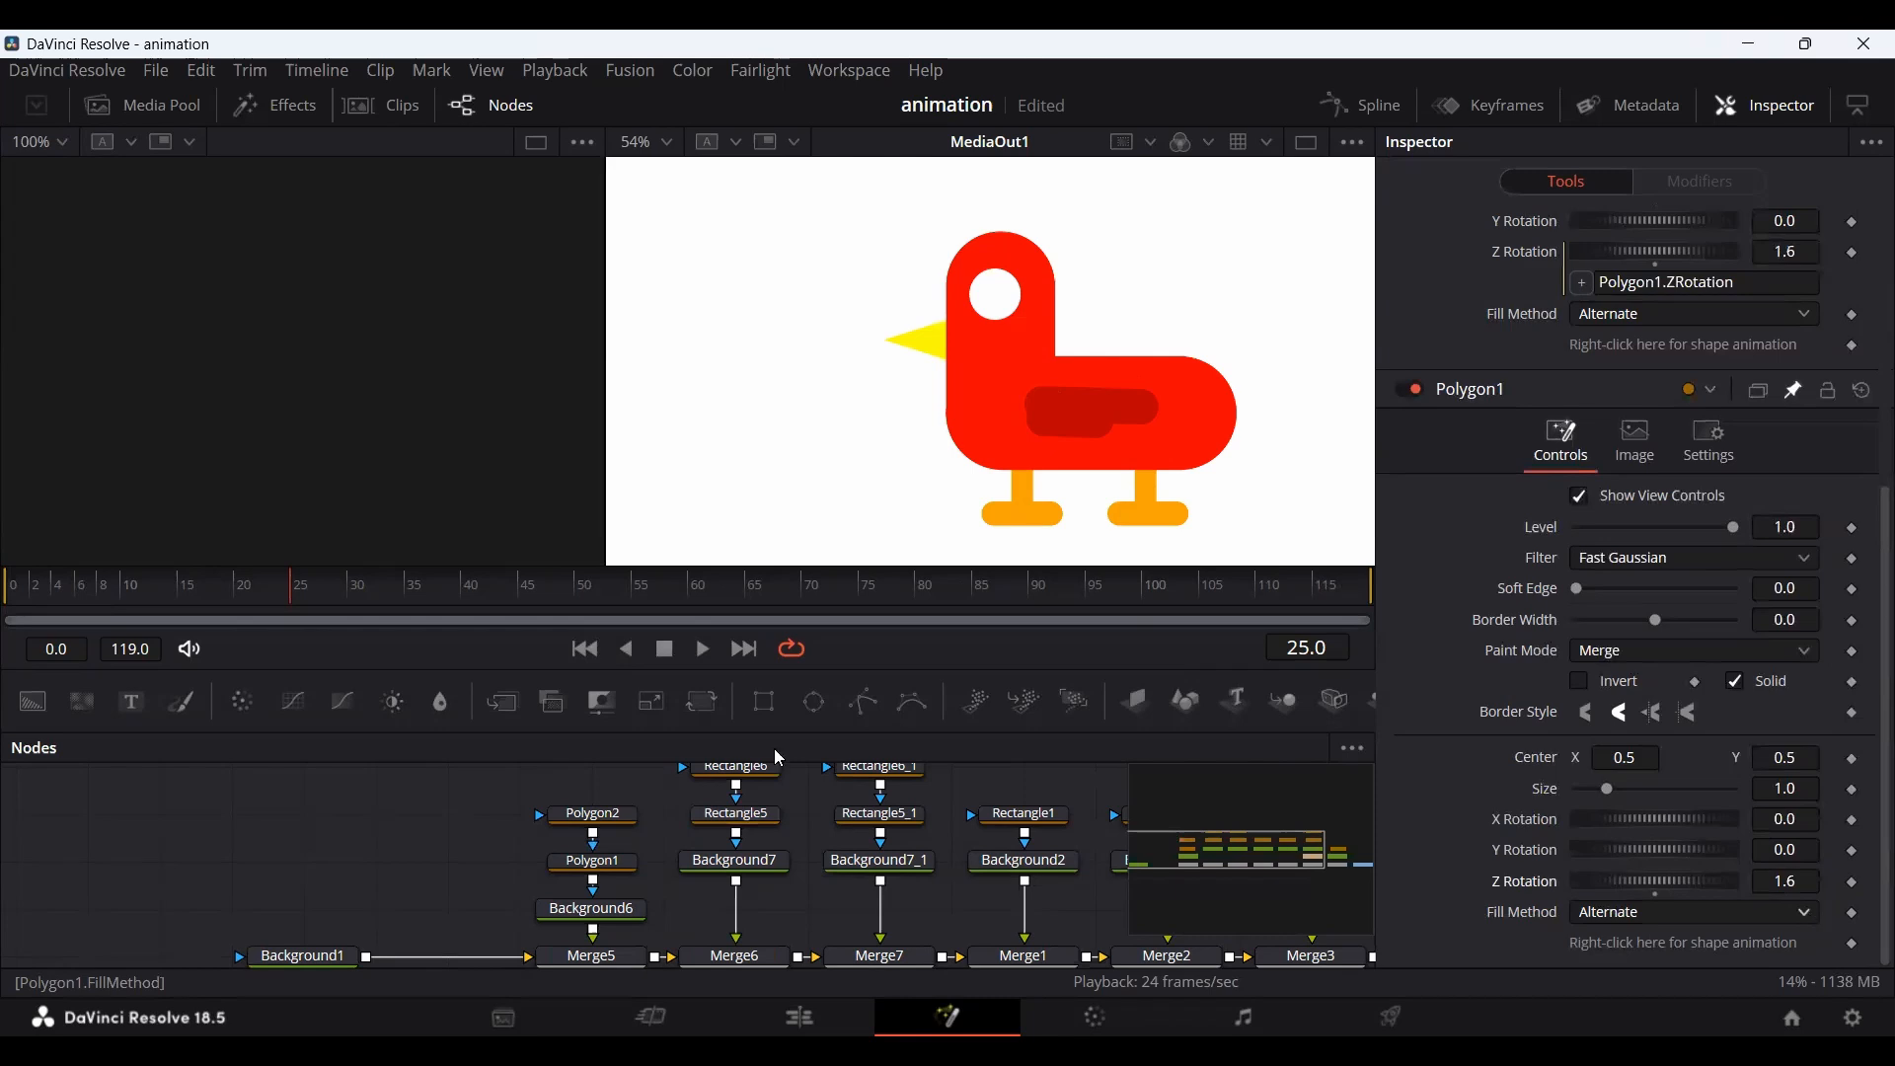
Keyframe Polygon1's Z Rotation at 1.6 on frames 0 and 25.
{"action": "left_click", "coordinate": [12, 587]}
{"action": "left_click", "coordinate": [620, 874]}
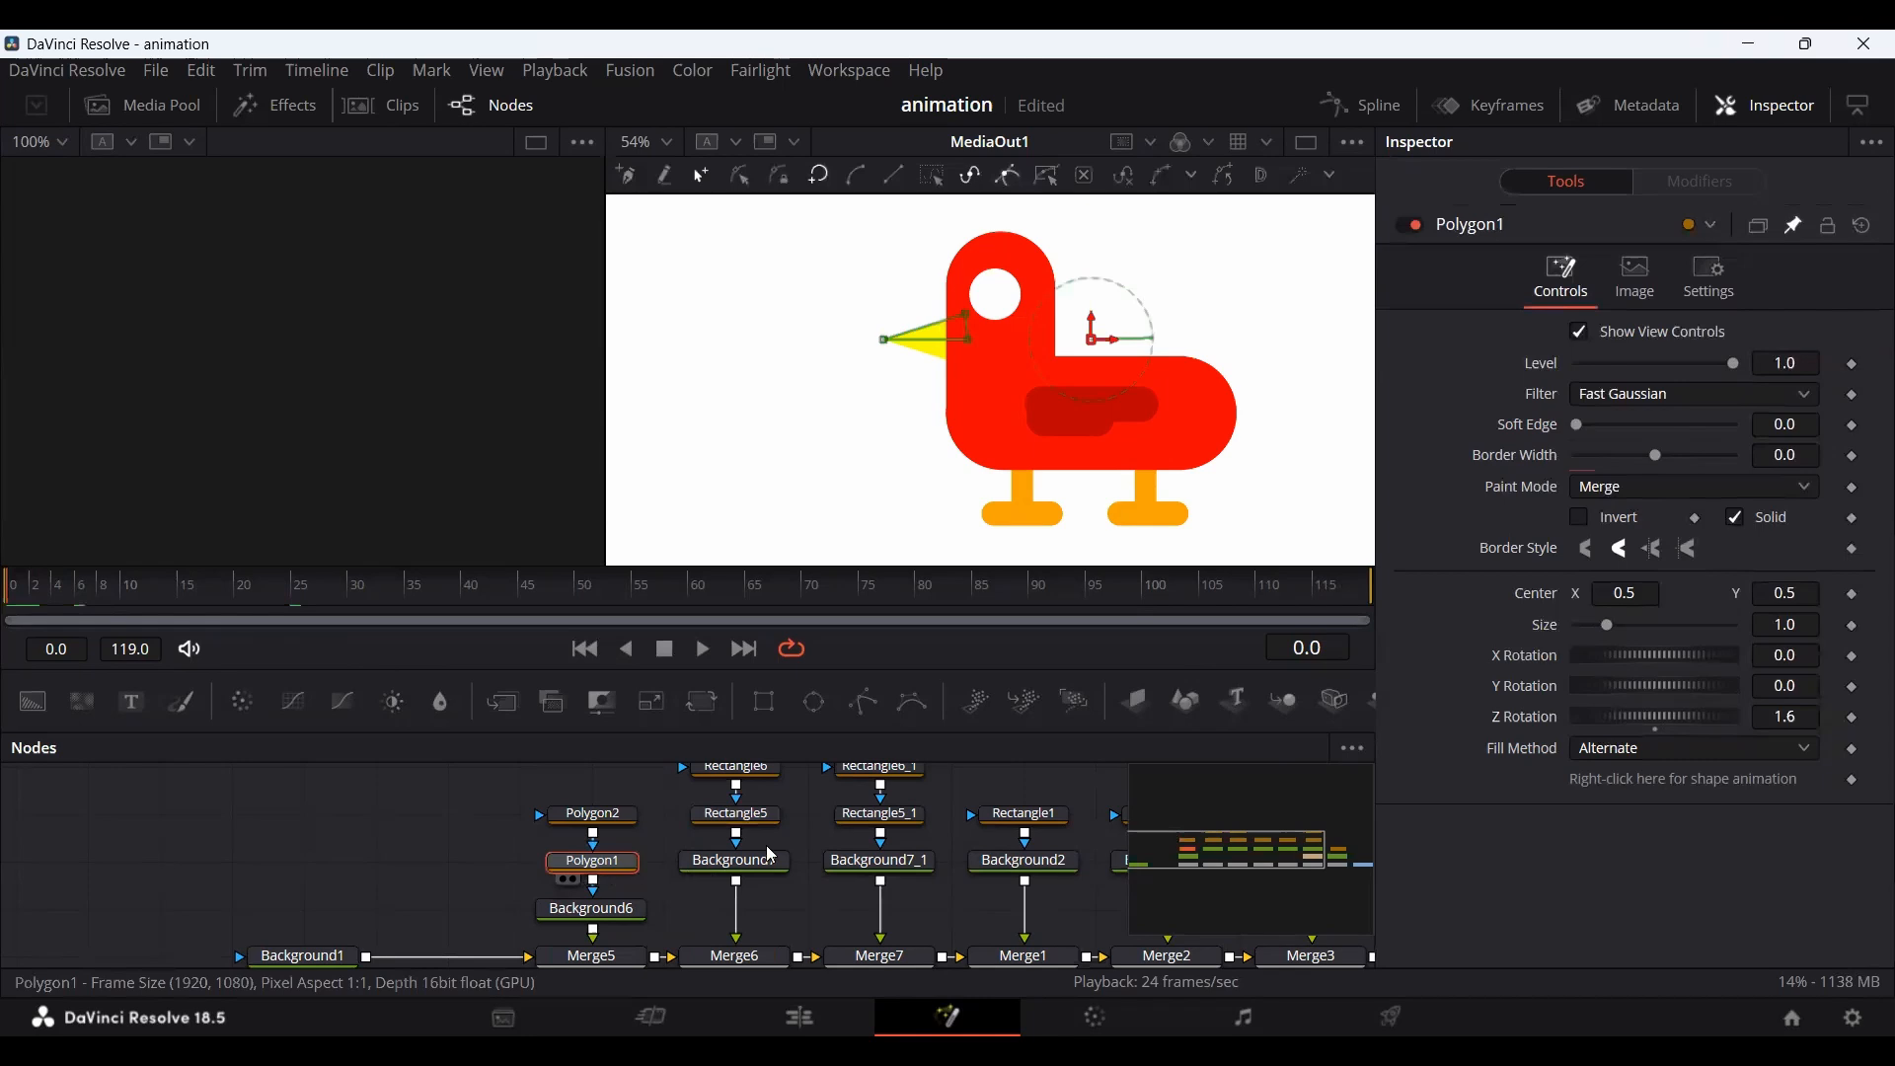
{"action": "left_click", "coordinate": [1854, 720]}
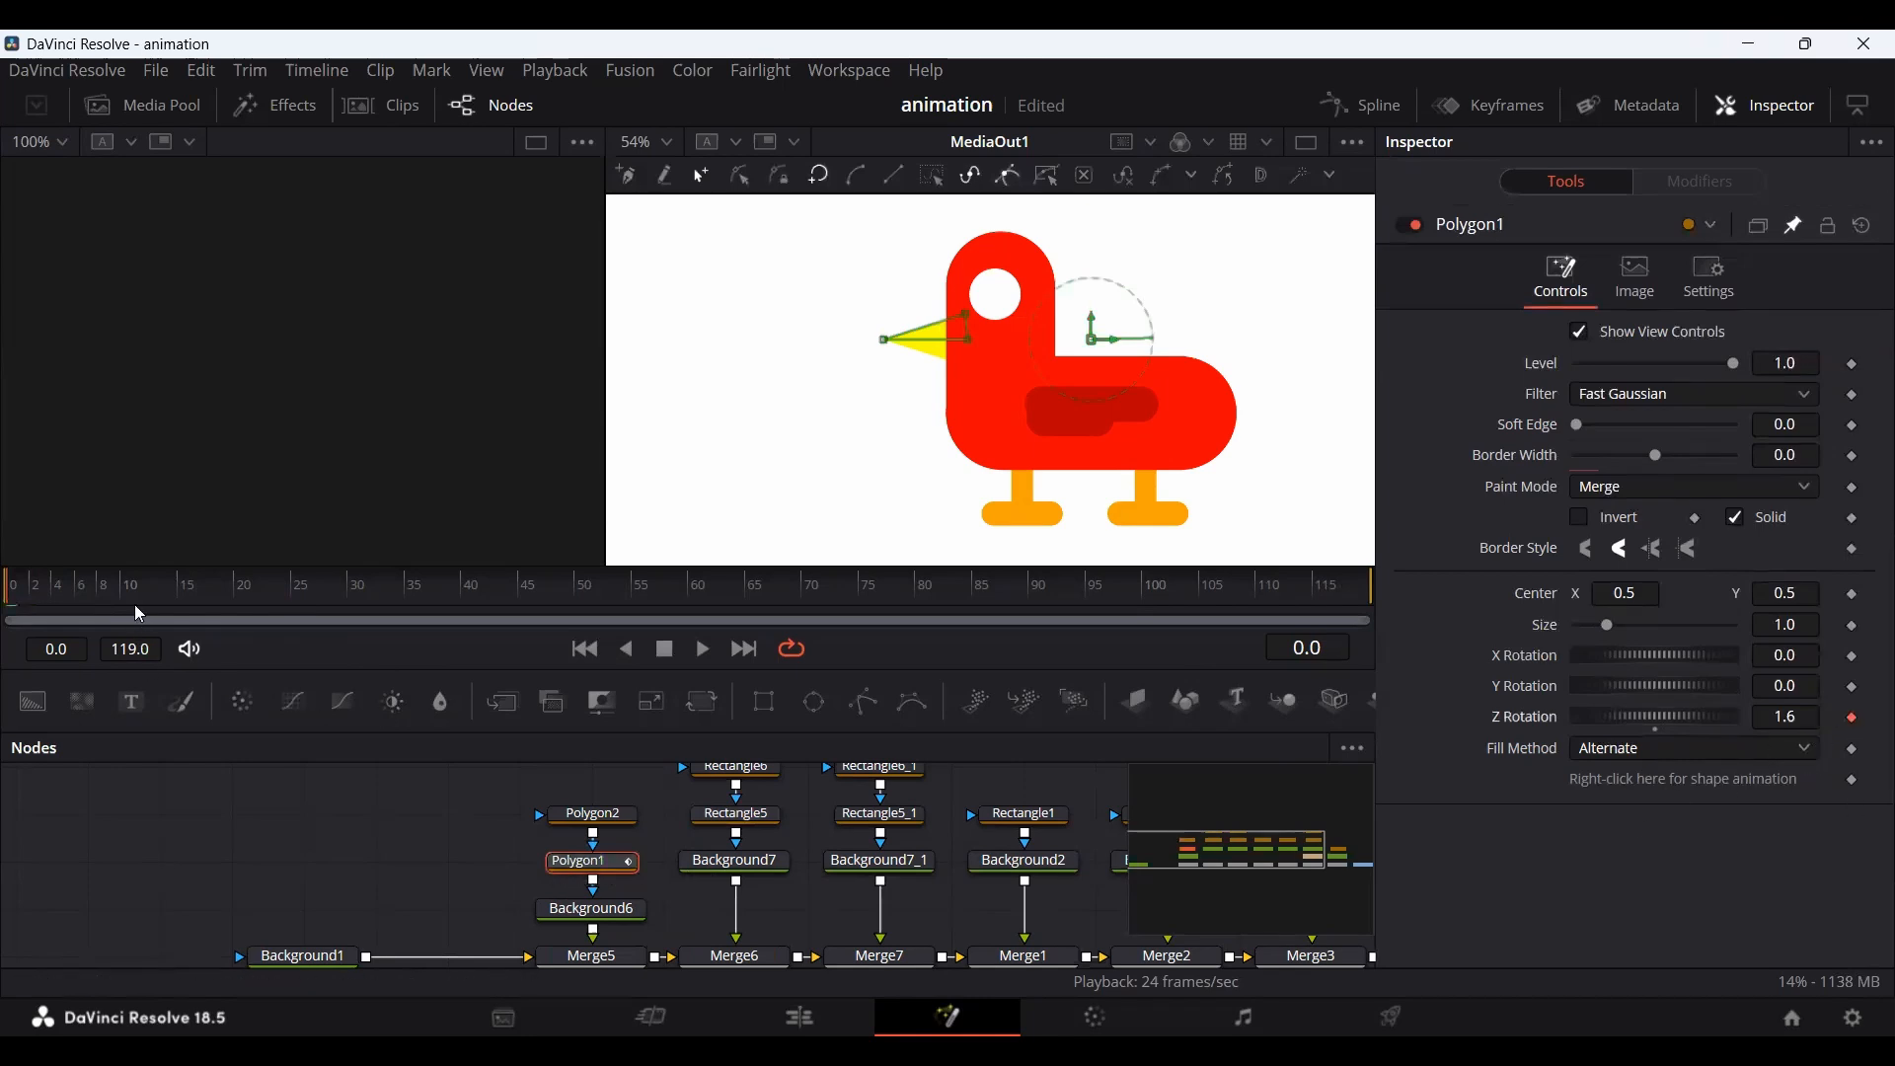
{"action": "left_click_drag", "start_coordinate": [169, 596], "coordinate": [301, 614]}
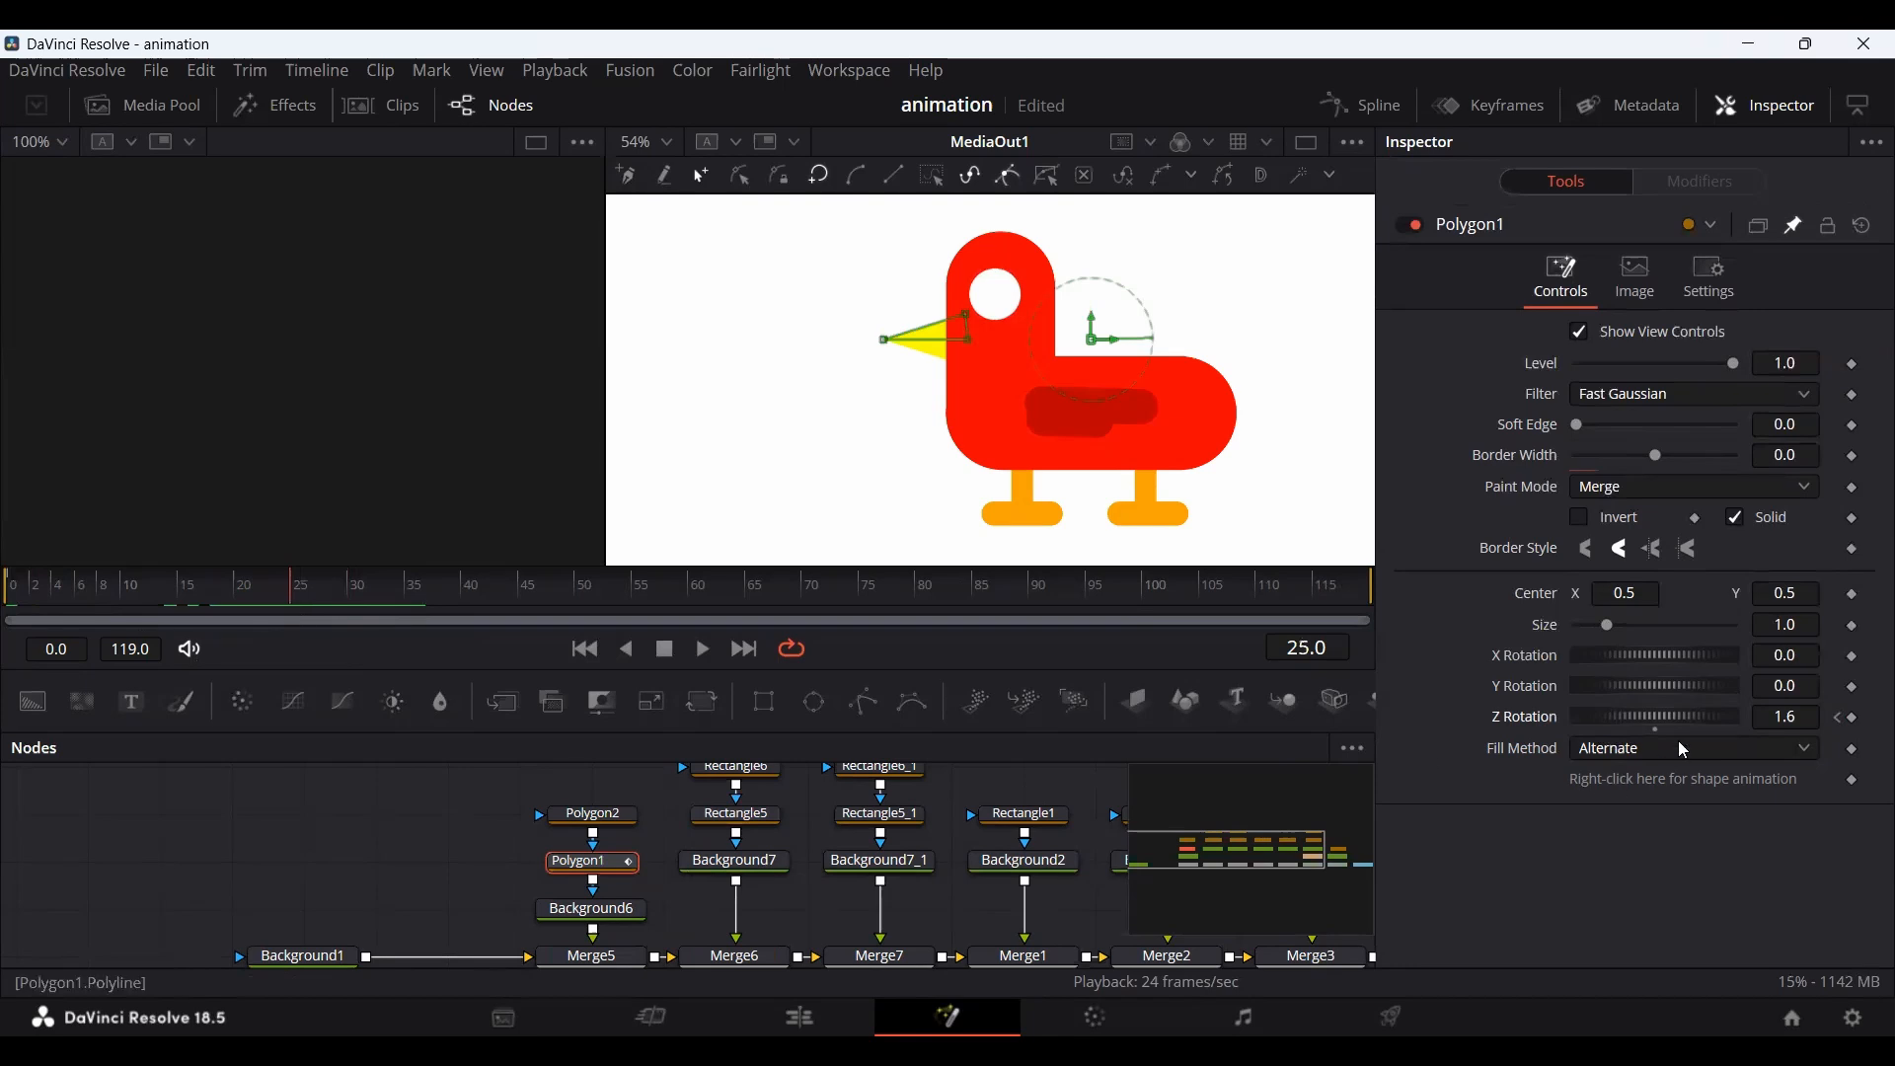
{"action": "left_click", "coordinate": [1840, 719]}
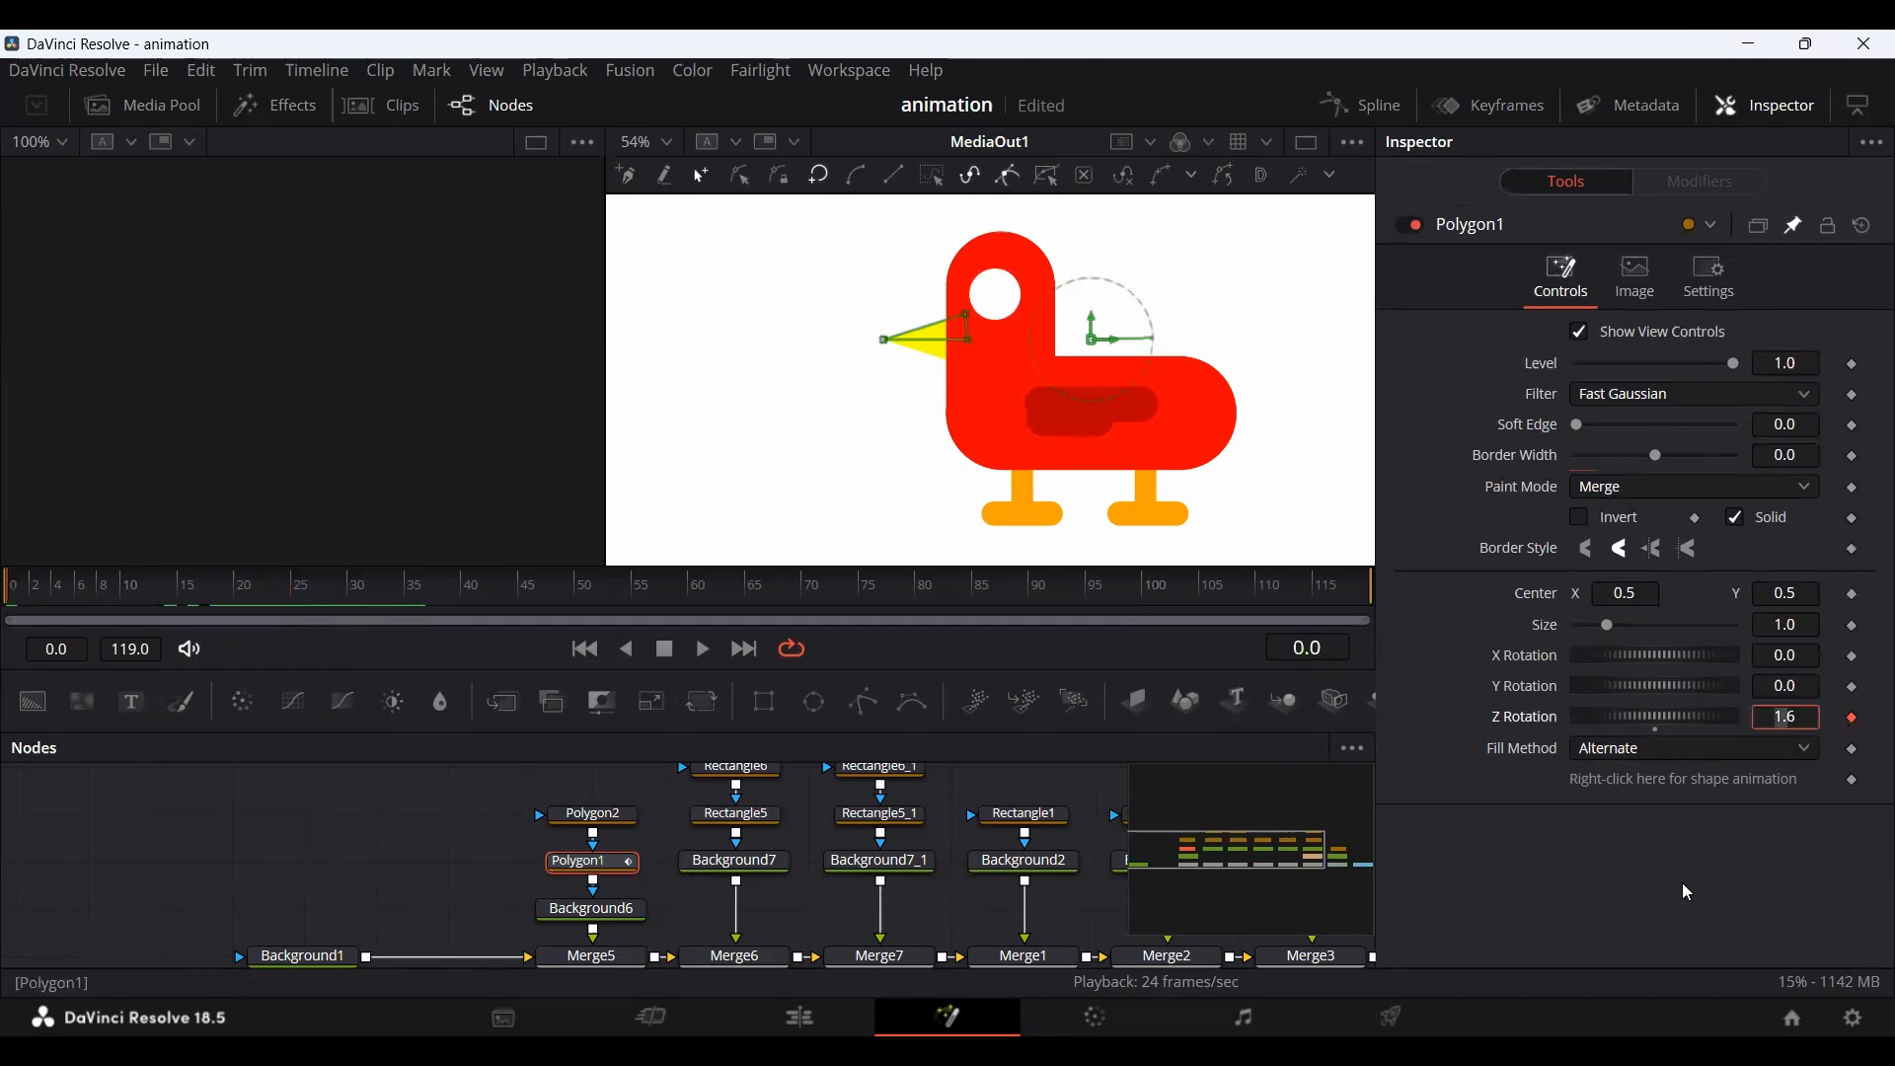
{"action": "left_click", "coordinate": [294, 593]}
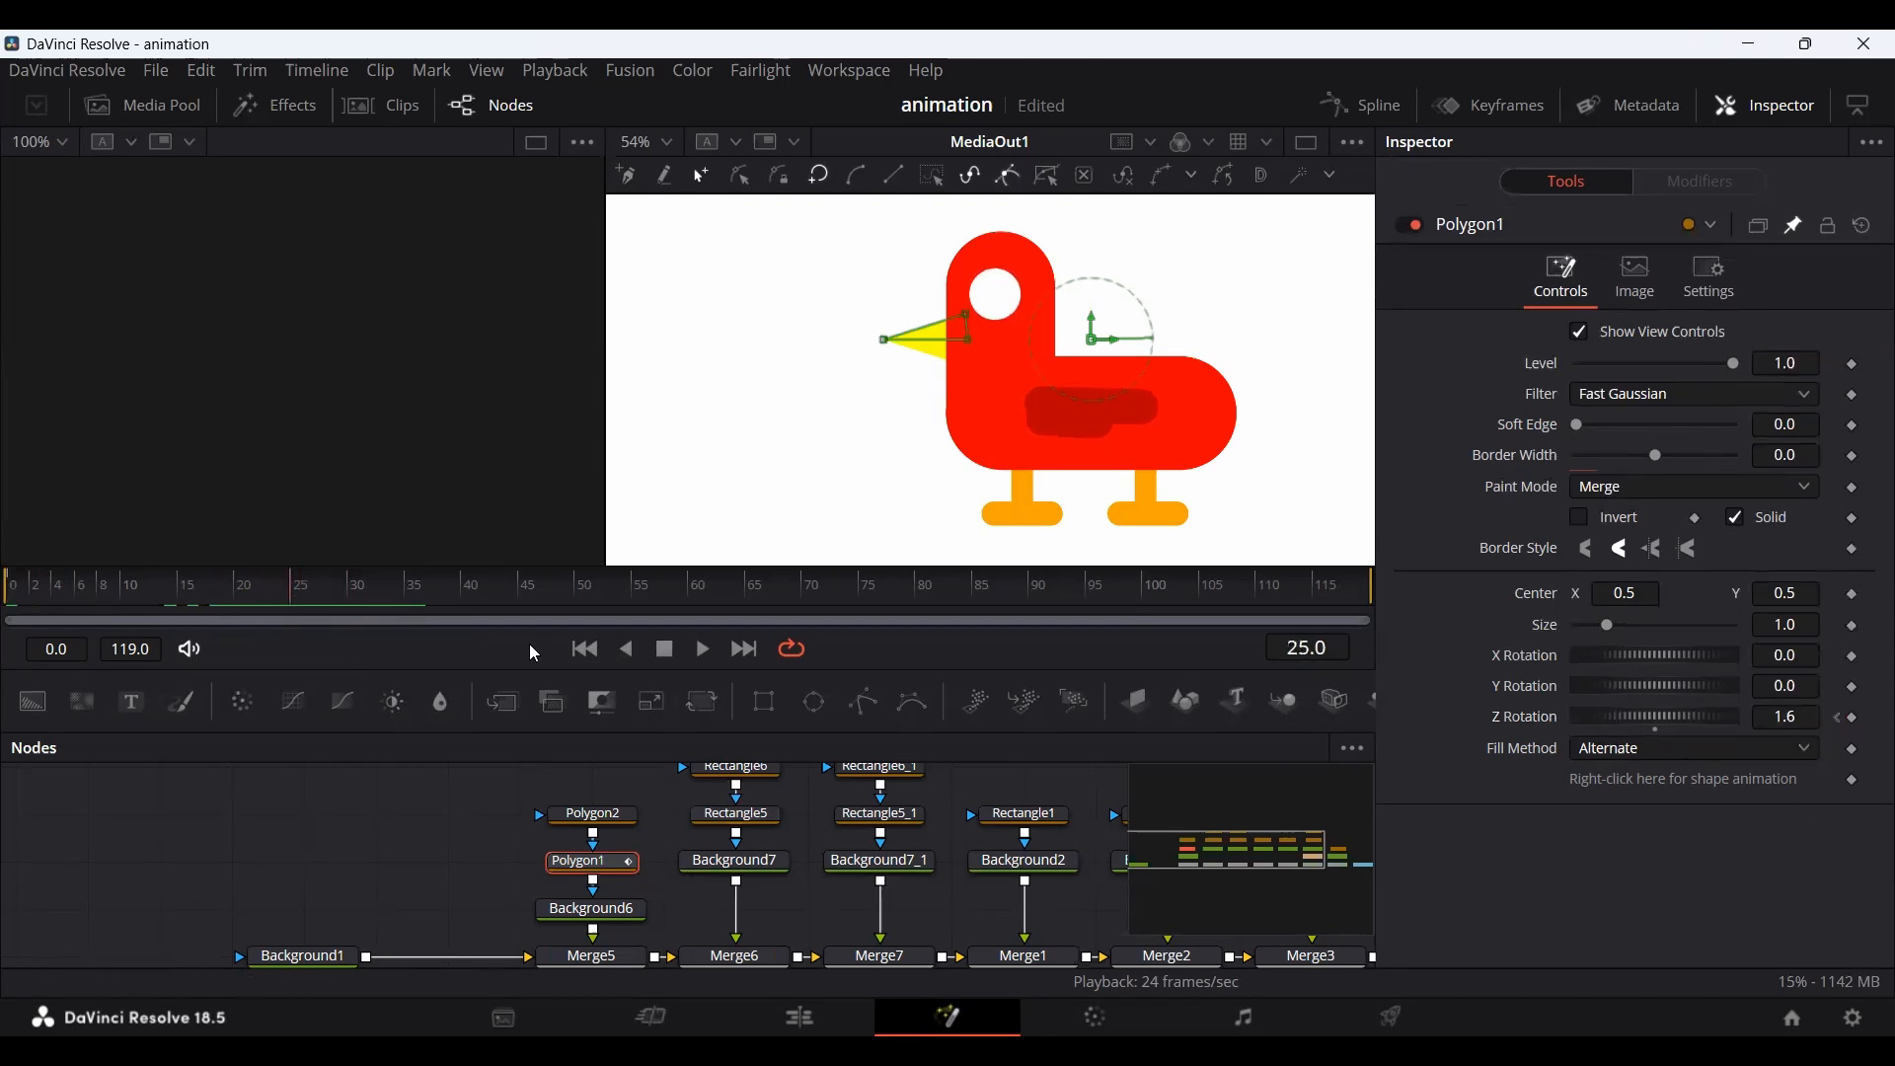
{"action": "left_click", "coordinate": [1852, 717]}
Open the beak on frame 35 by keyframing Polygon1's Z Rotation at -3.3, leaving no node selected.
{"action": "left_click_drag", "start_coordinate": [336, 594], "coordinate": [411, 614]}
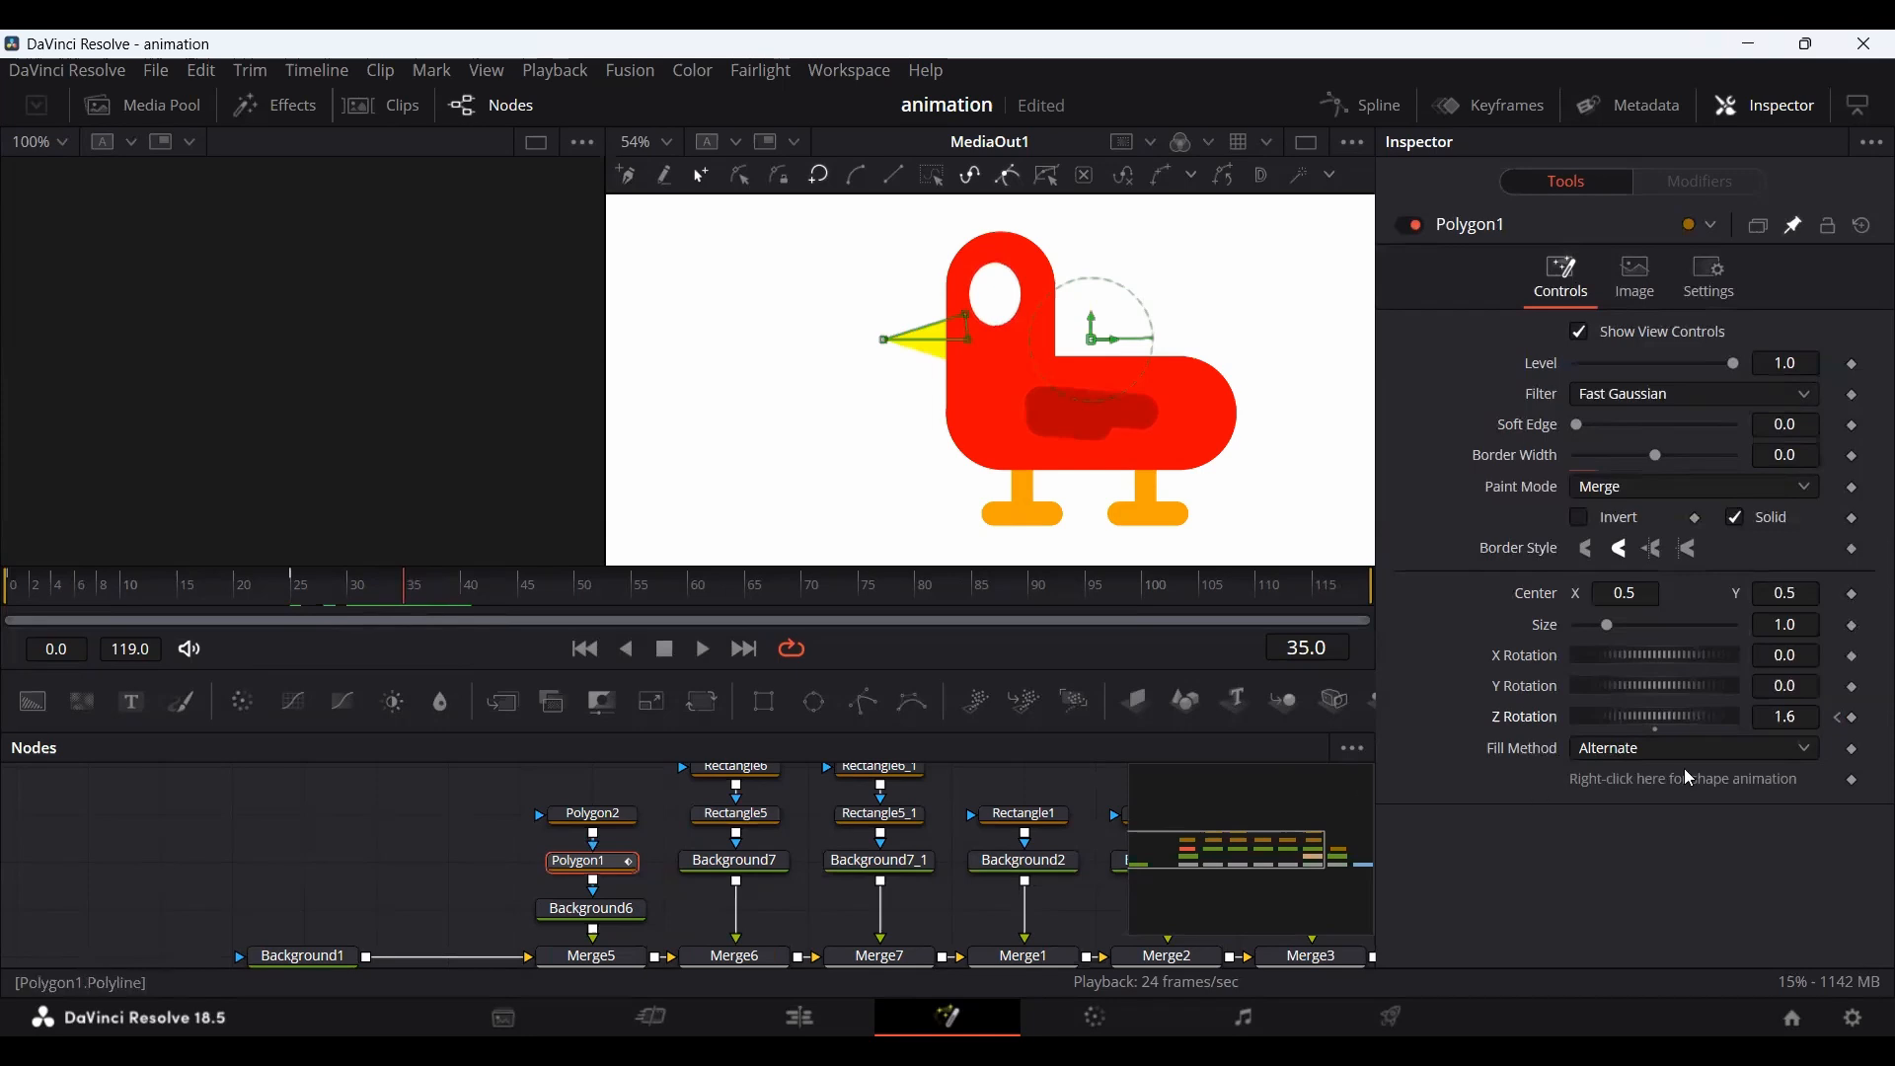
{"action": "left_click_drag", "start_coordinate": [1662, 721], "coordinate": [1660, 720]}
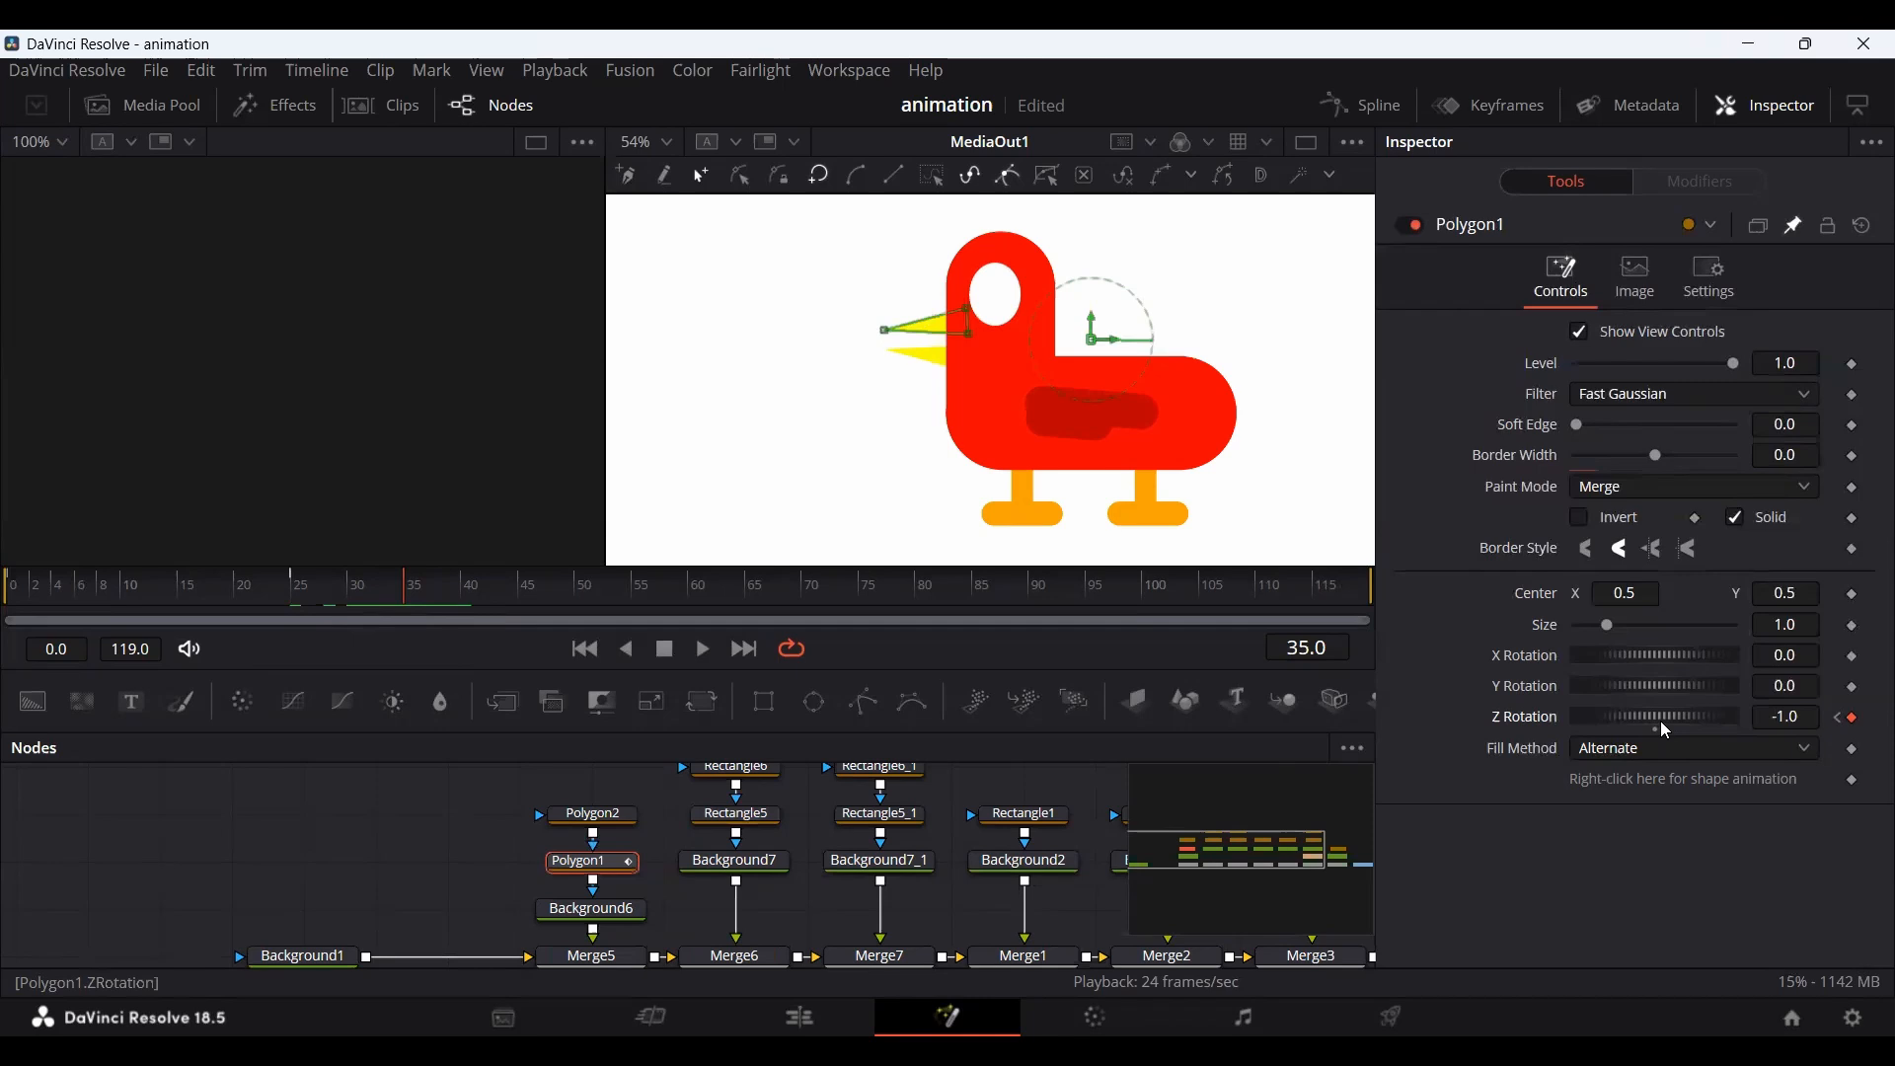
{"action": "left_click_drag", "start_coordinate": [1778, 722], "coordinate": [1753, 721]}
{"action": "left_click", "coordinate": [442, 807]}
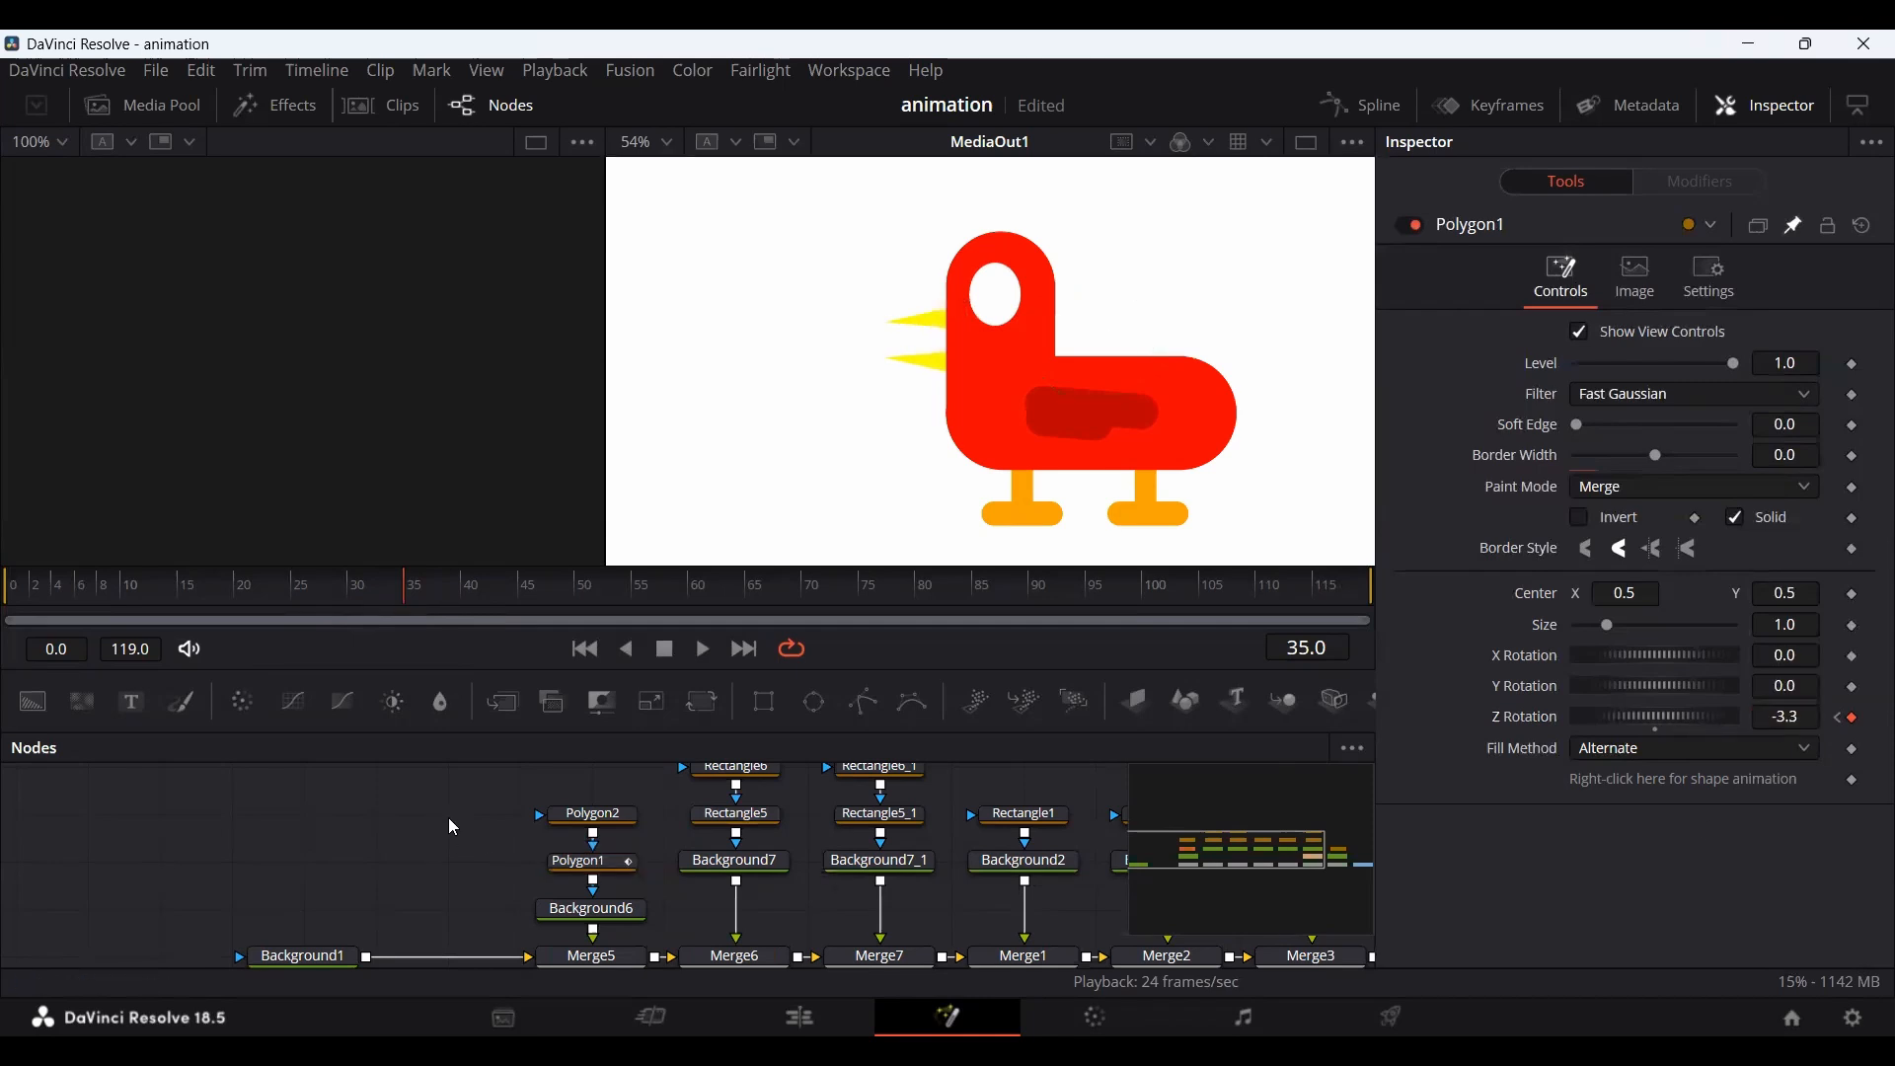
Play the beak animation from frame 13.
{"action": "left_click", "coordinate": [153, 591]}
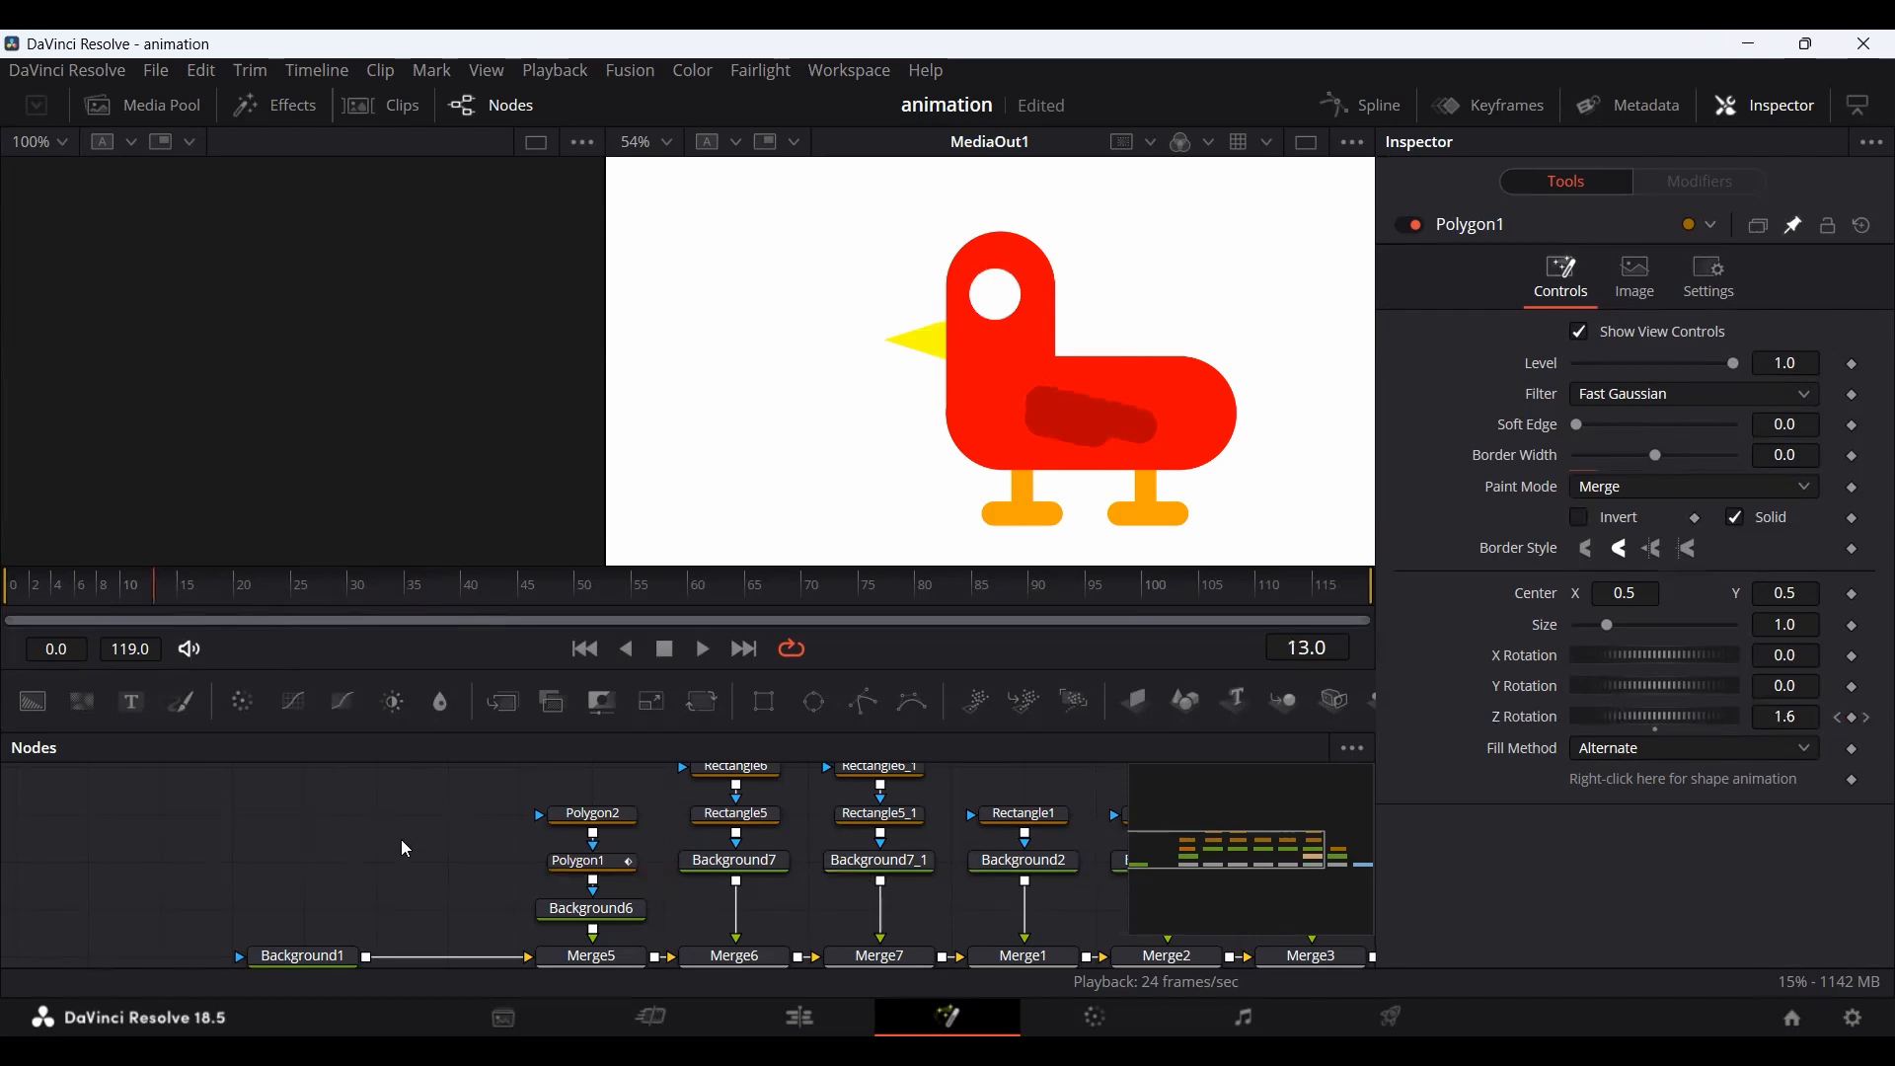
{"action": "key", "text": "space"}
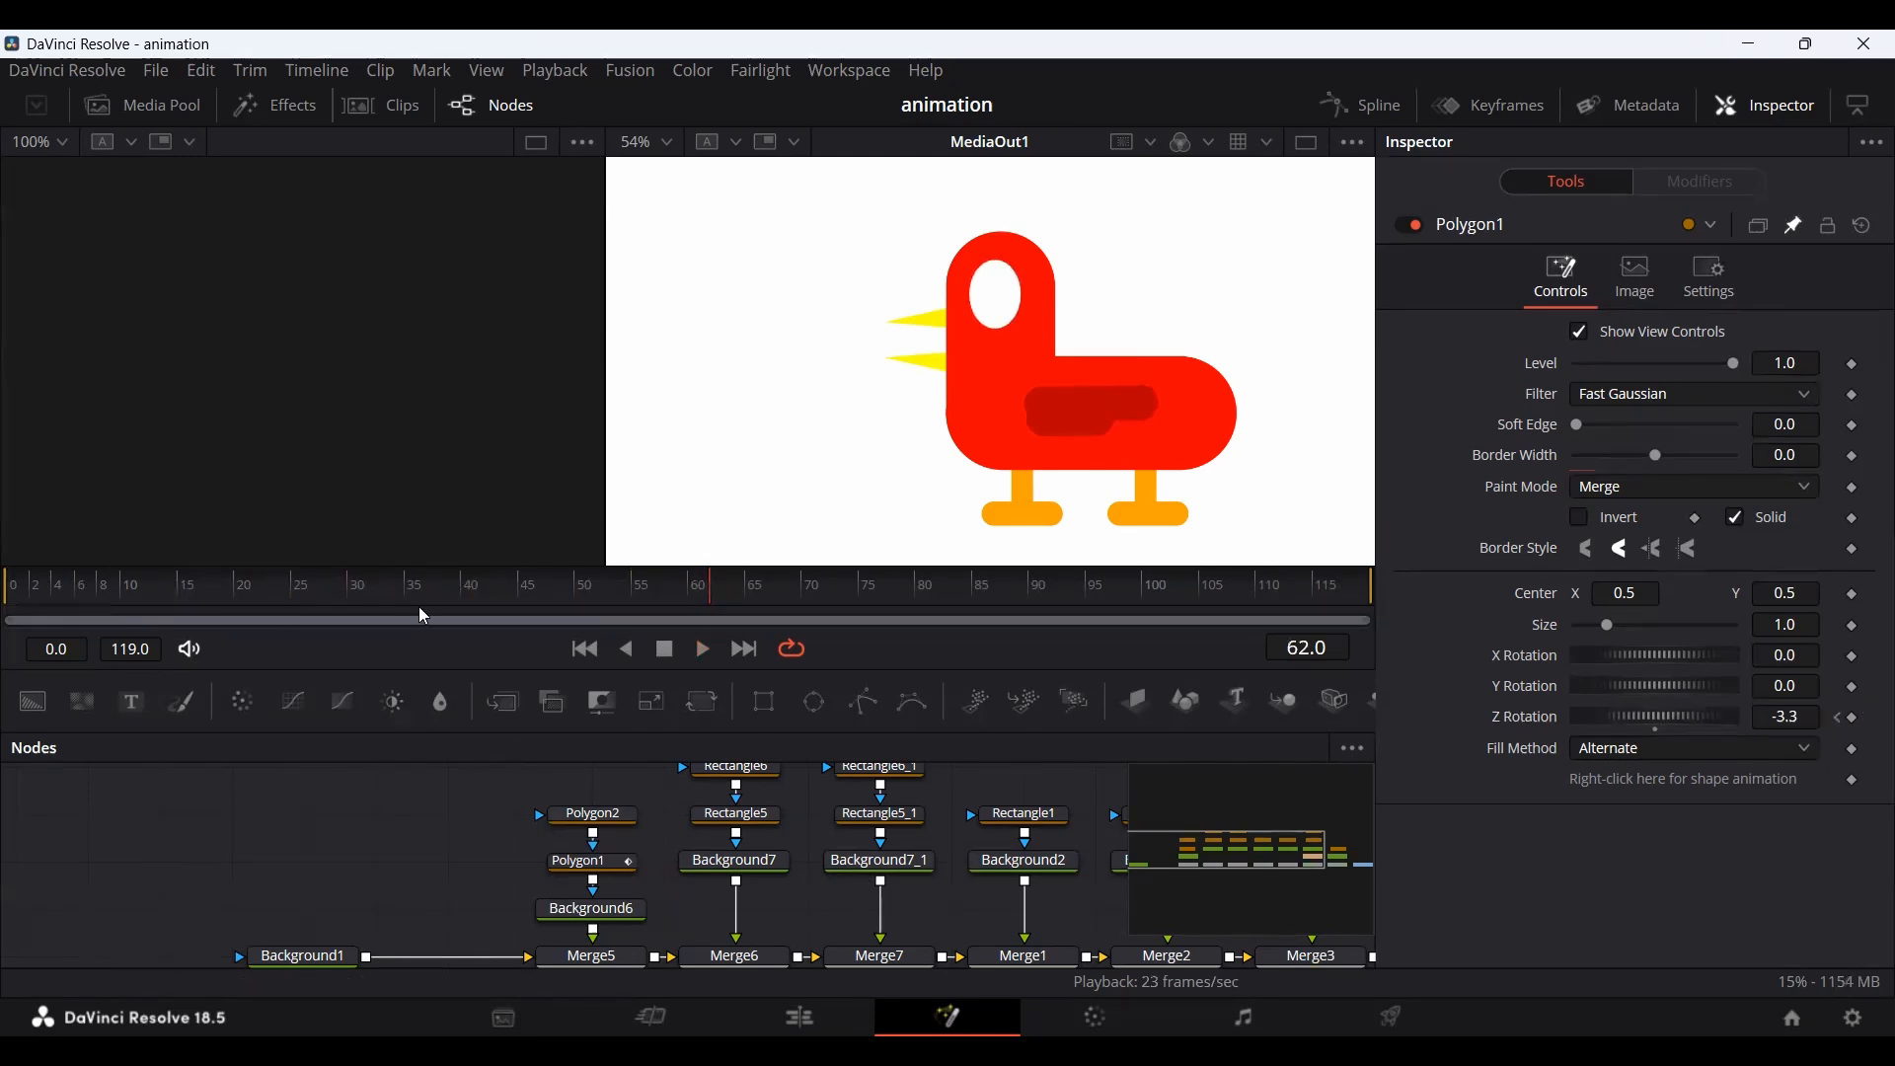
{"action": "left_click", "coordinate": [552, 599]}
Keyframe Polygon1's Z Rotation at -3.3 on frame 50 to hold the beak open.
{"action": "left_click_drag", "start_coordinate": [696, 609], "coordinate": [611, 621]}
{"action": "left_click_drag", "start_coordinate": [419, 598], "coordinate": [518, 605]}
{"action": "left_click", "coordinate": [590, 863]}
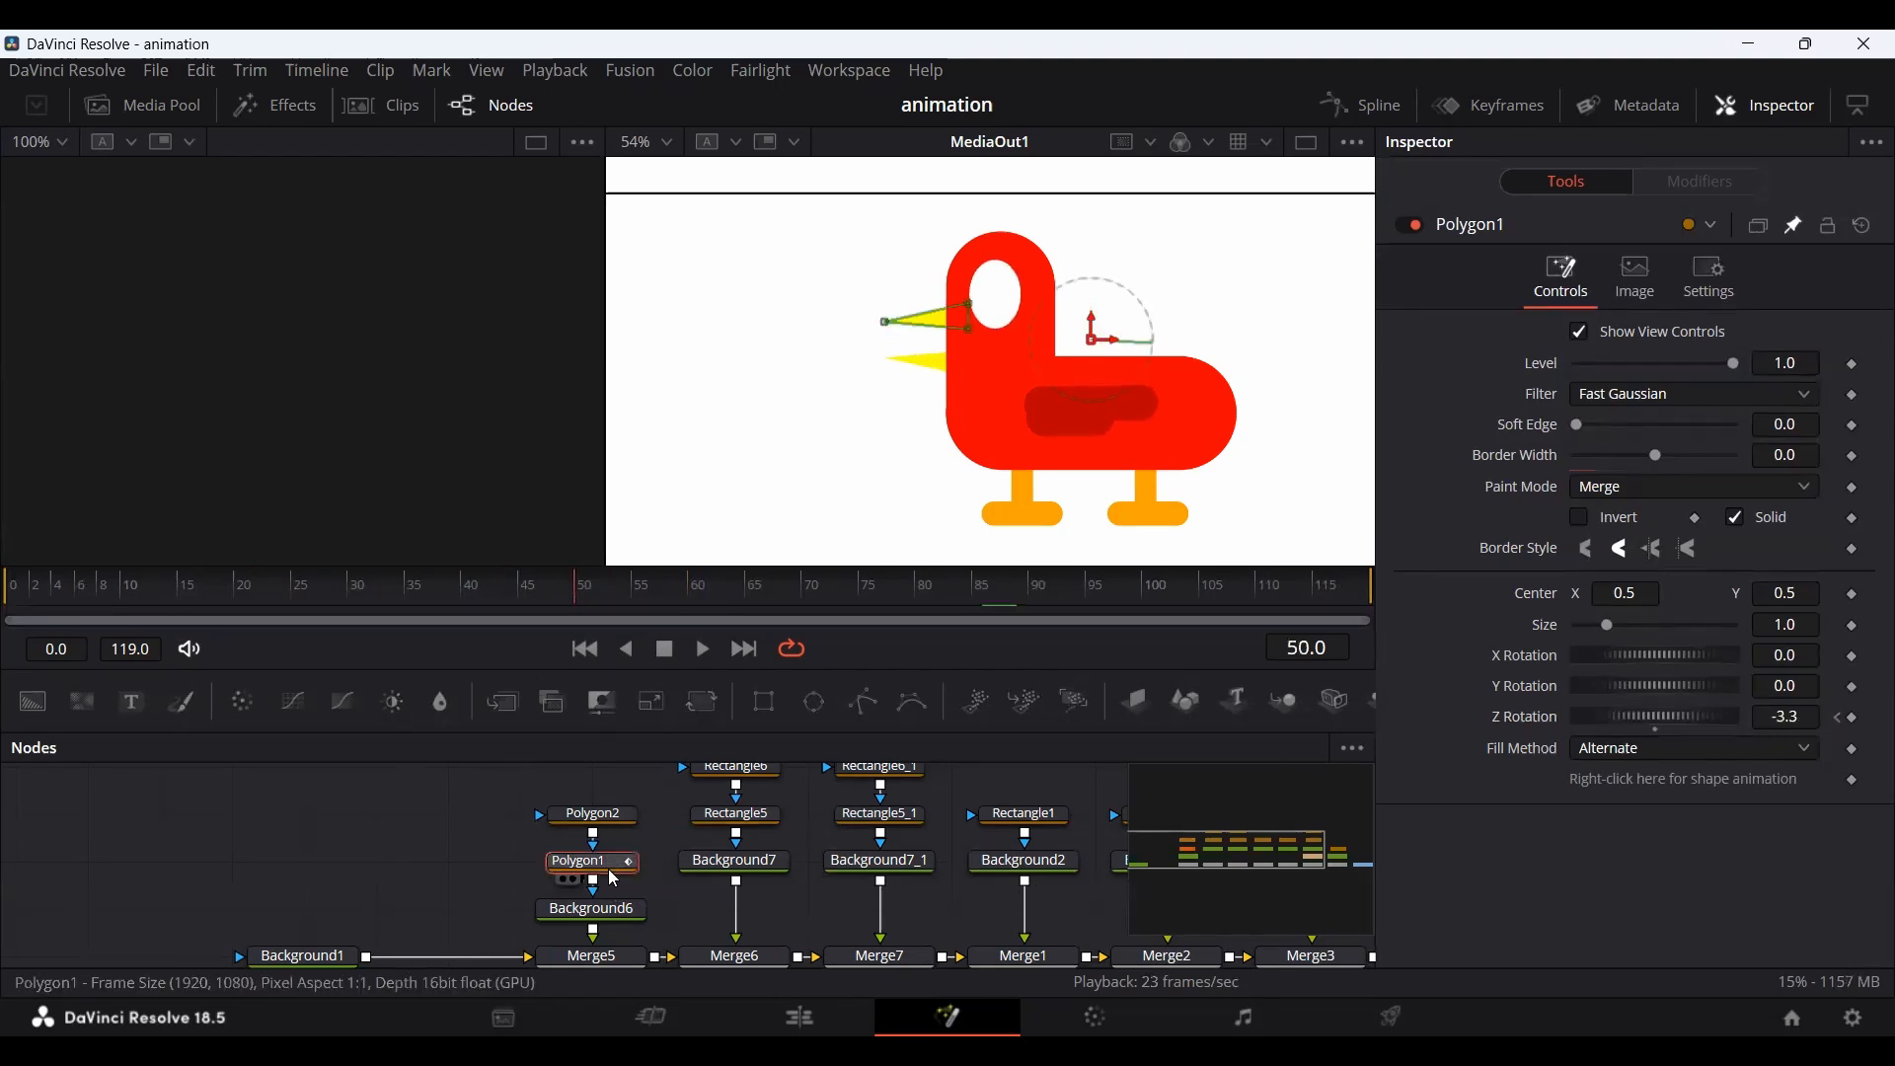
{"action": "left_click", "coordinate": [1853, 717]}
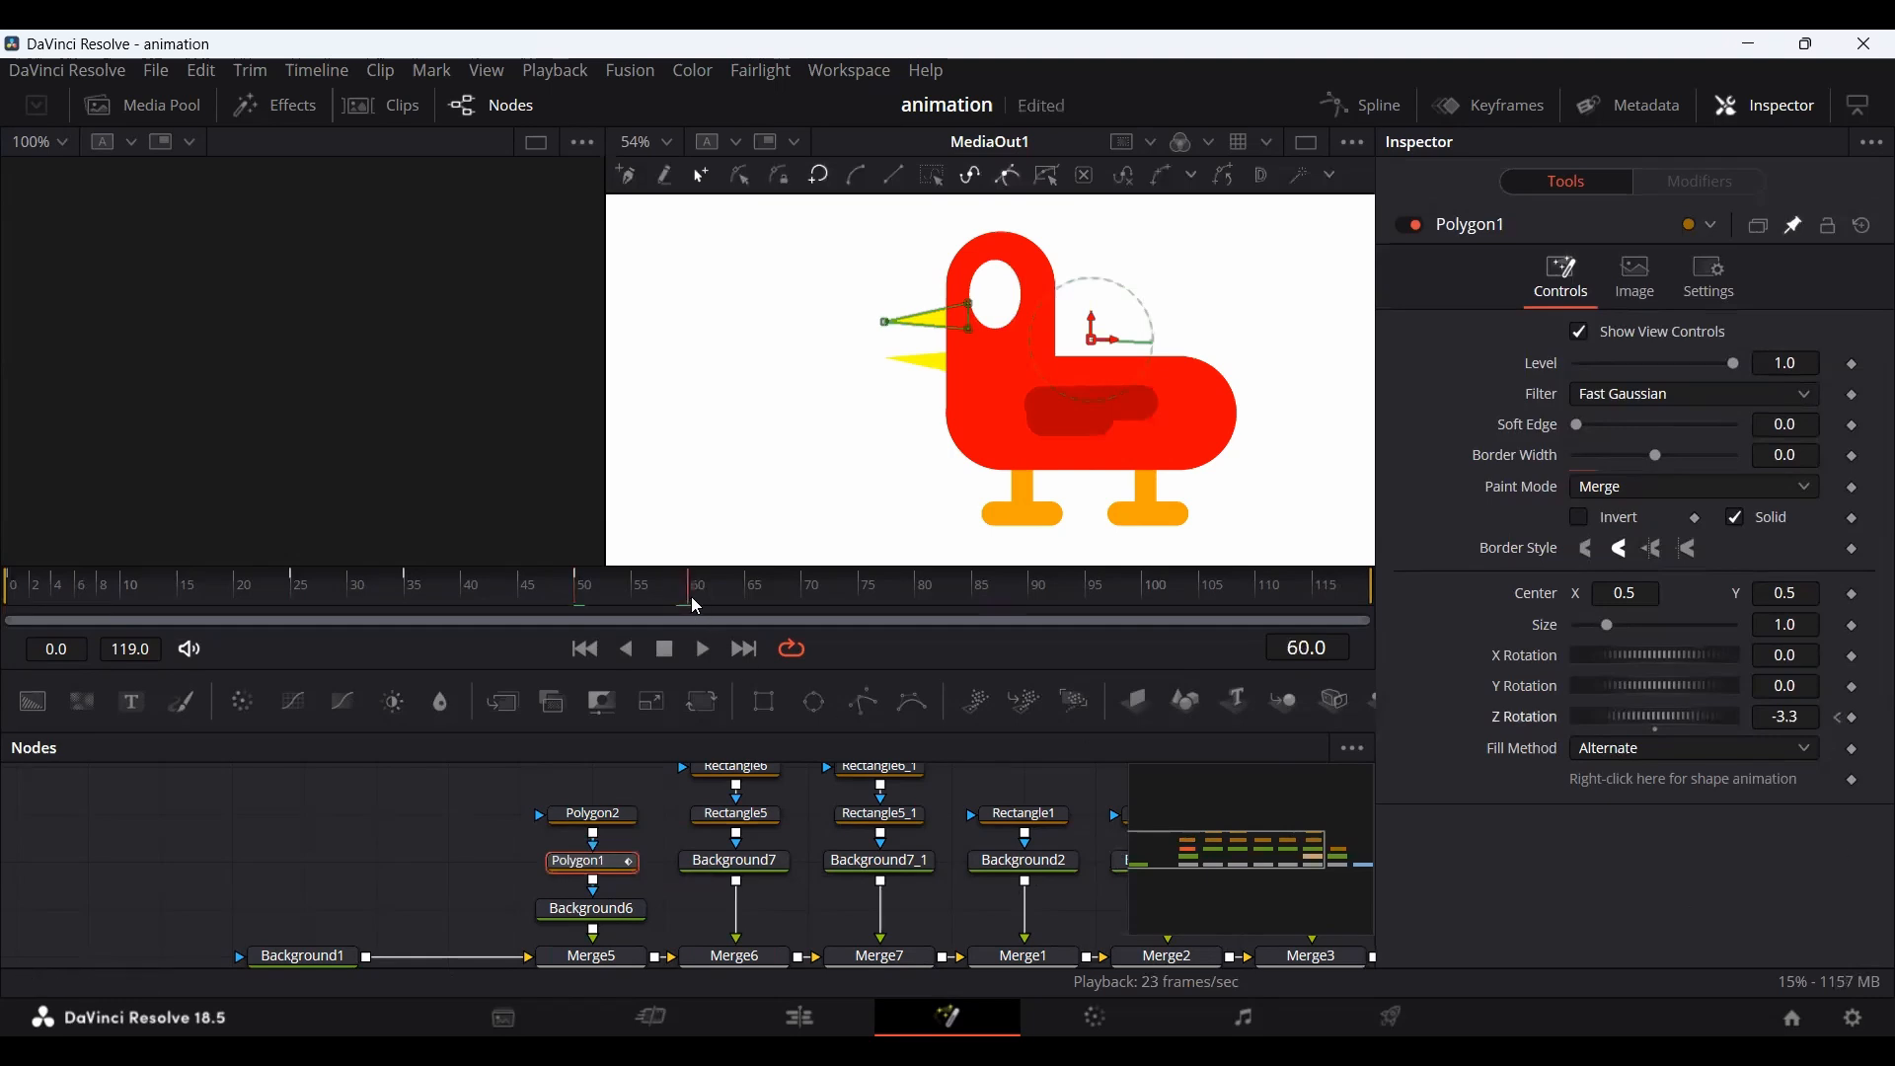
Keyframe Polygon1's Z Rotation at 0.2 on frame 60 and preview the beak closing.
{"action": "left_click_drag", "start_coordinate": [1660, 718], "coordinate": [1729, 717]}
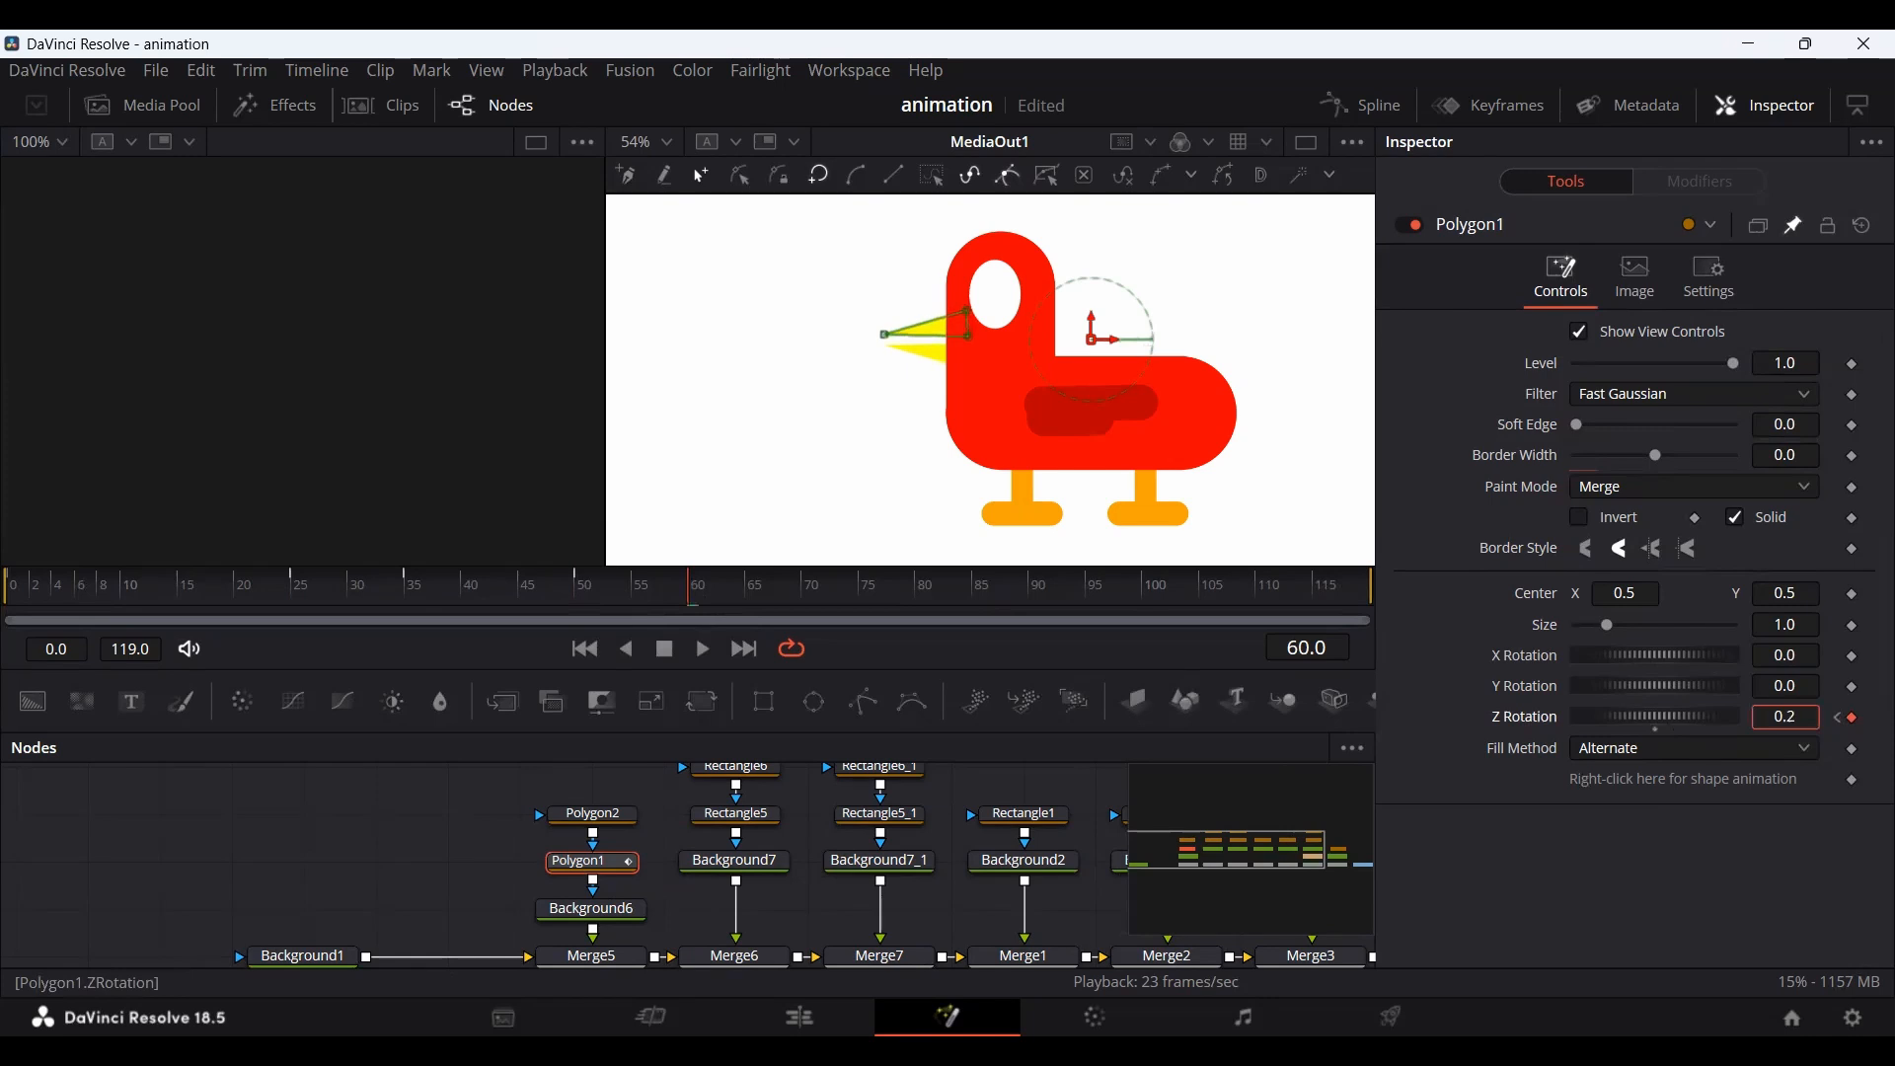
{"action": "left_click", "coordinate": [523, 885]}
{"action": "left_click", "coordinate": [488, 588]}
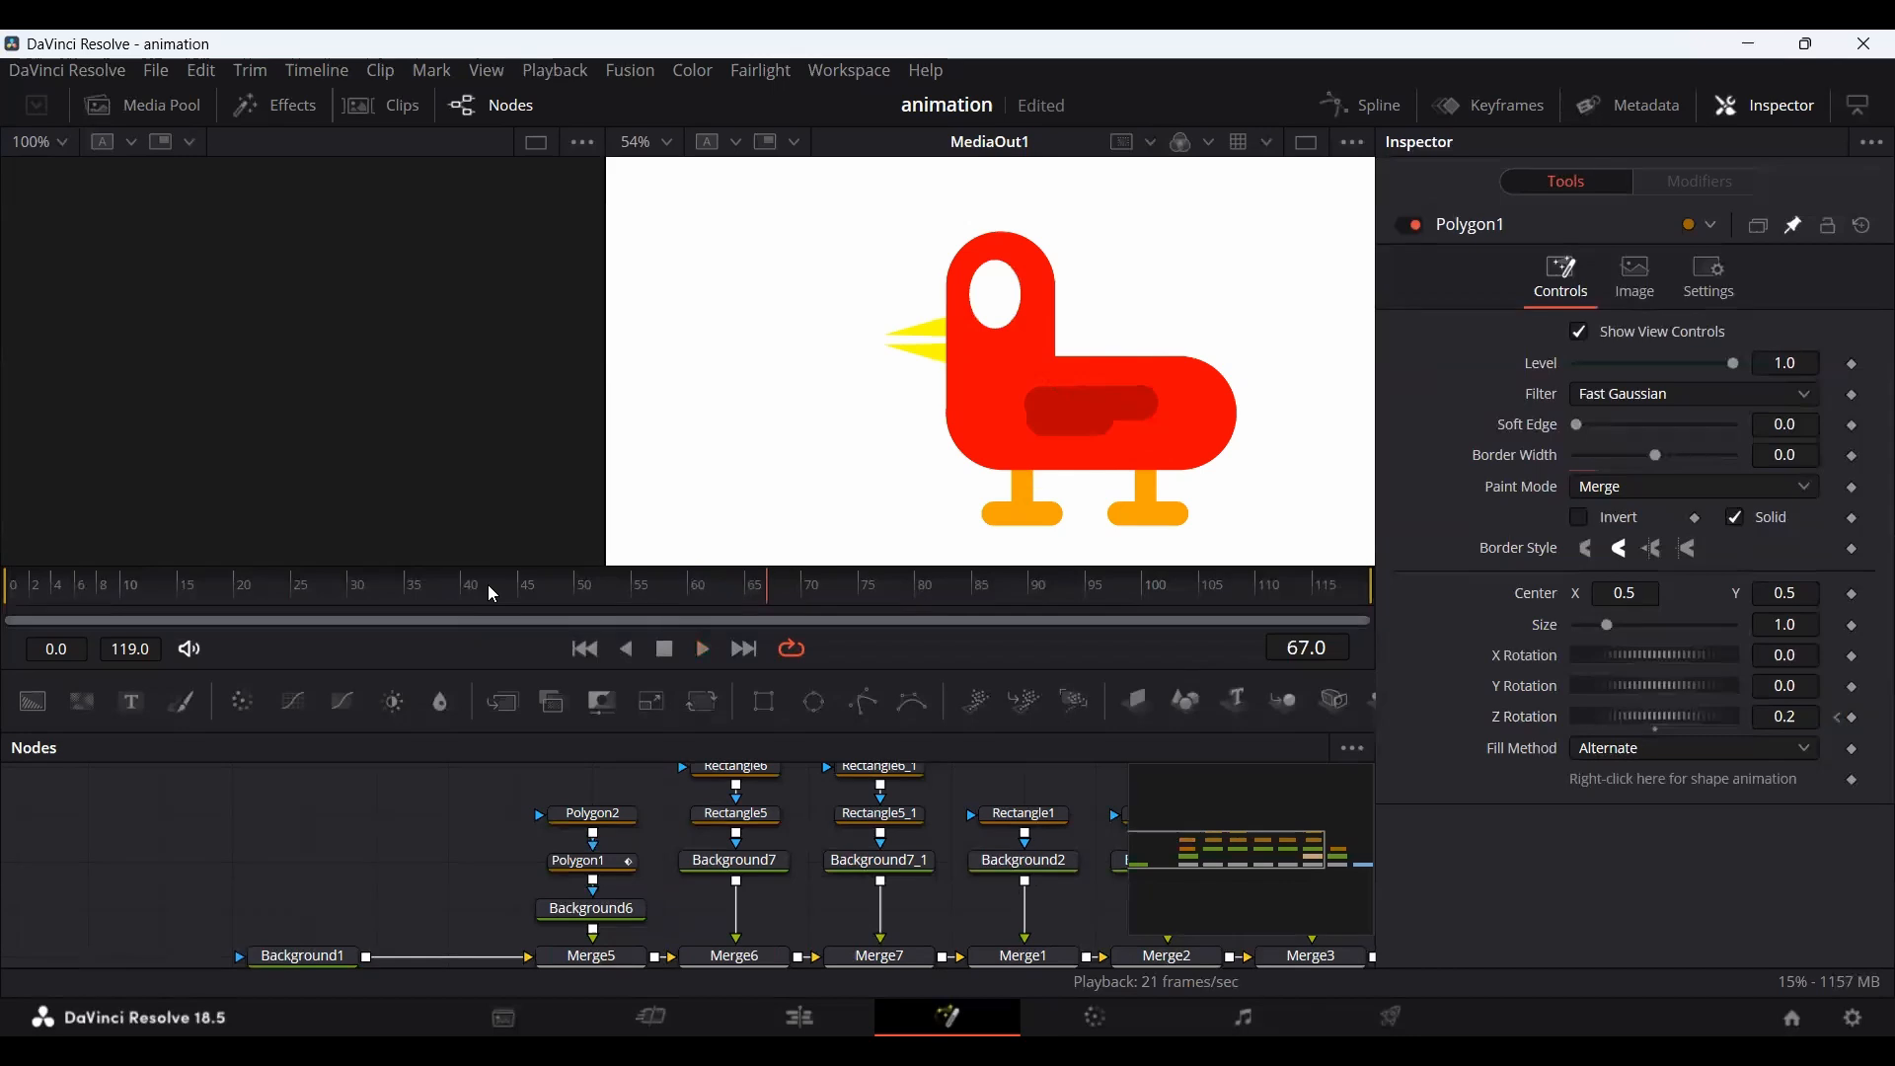
Set Polygon1's Z Rotation keyframe on frame 60 to -0.6 and play the animation from frame 22.
{"action": "left_click", "coordinate": [577, 589]}
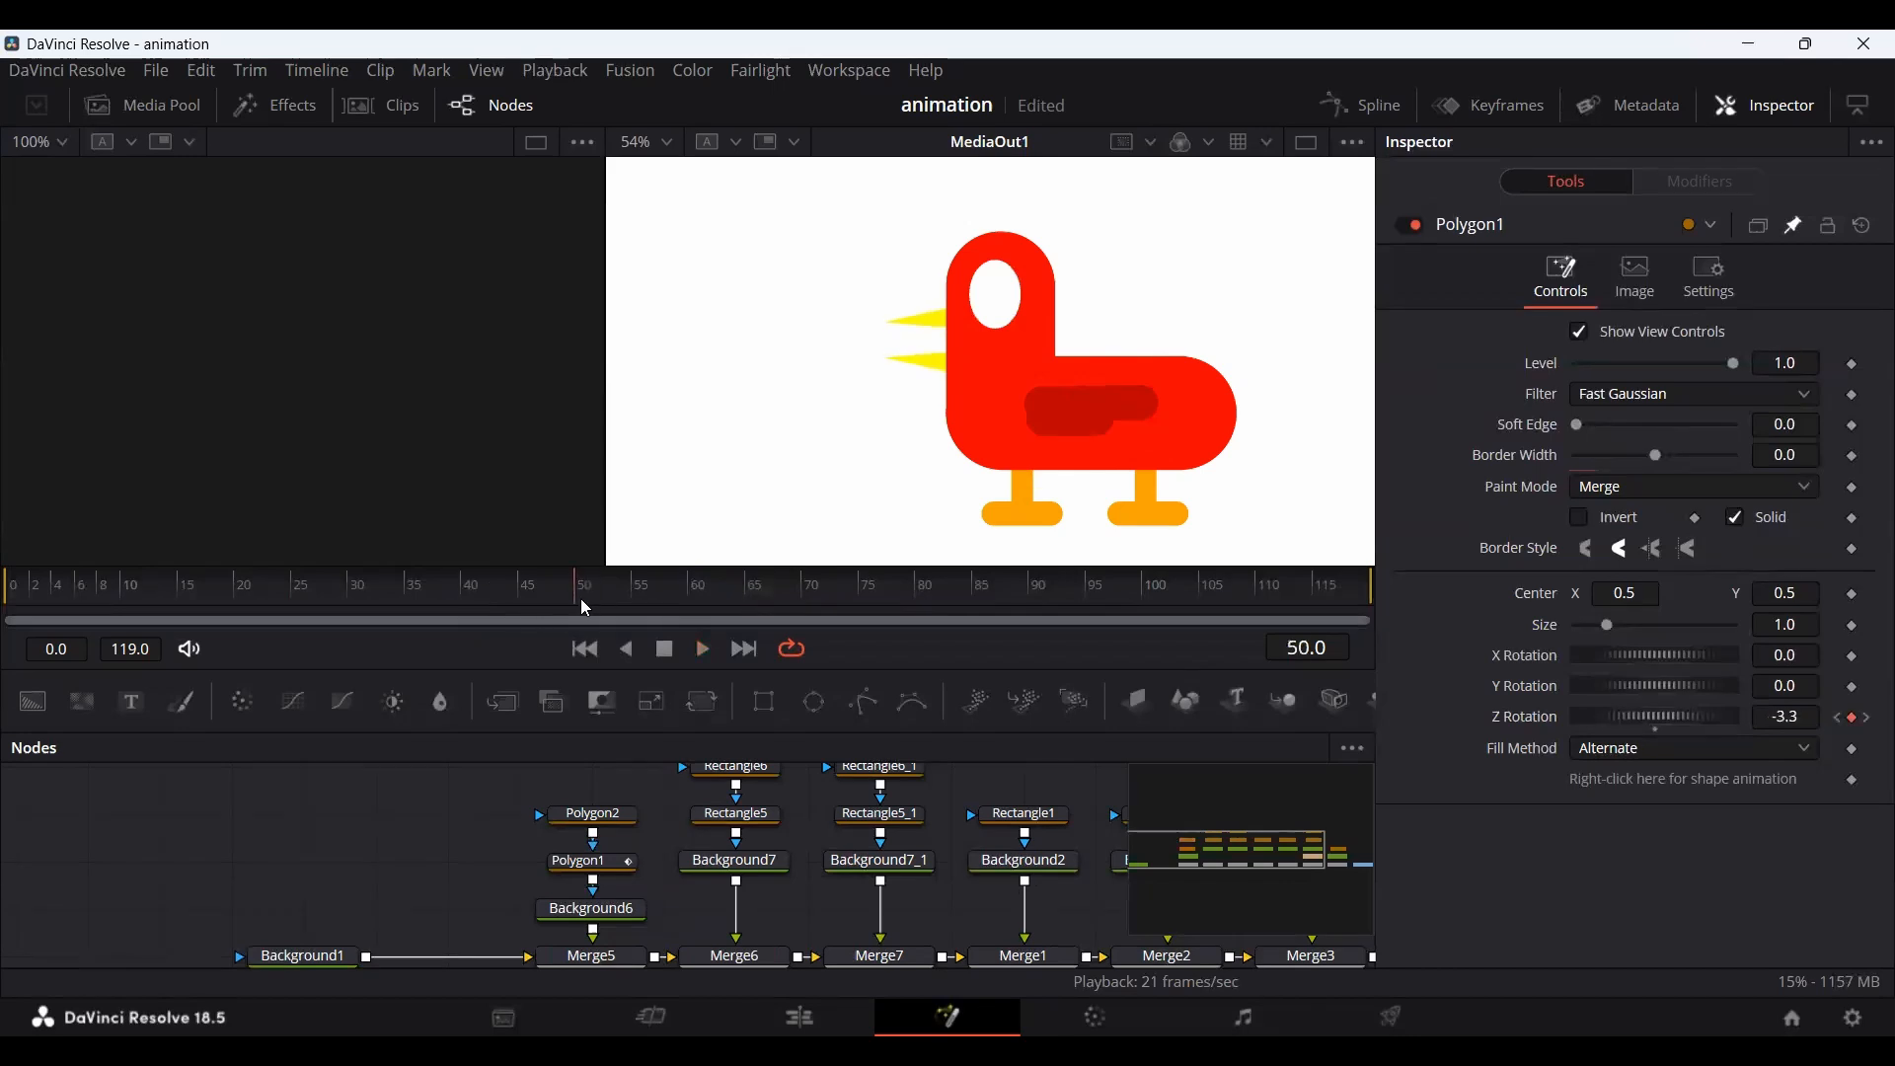
{"action": "left_click", "coordinate": [1866, 718]}
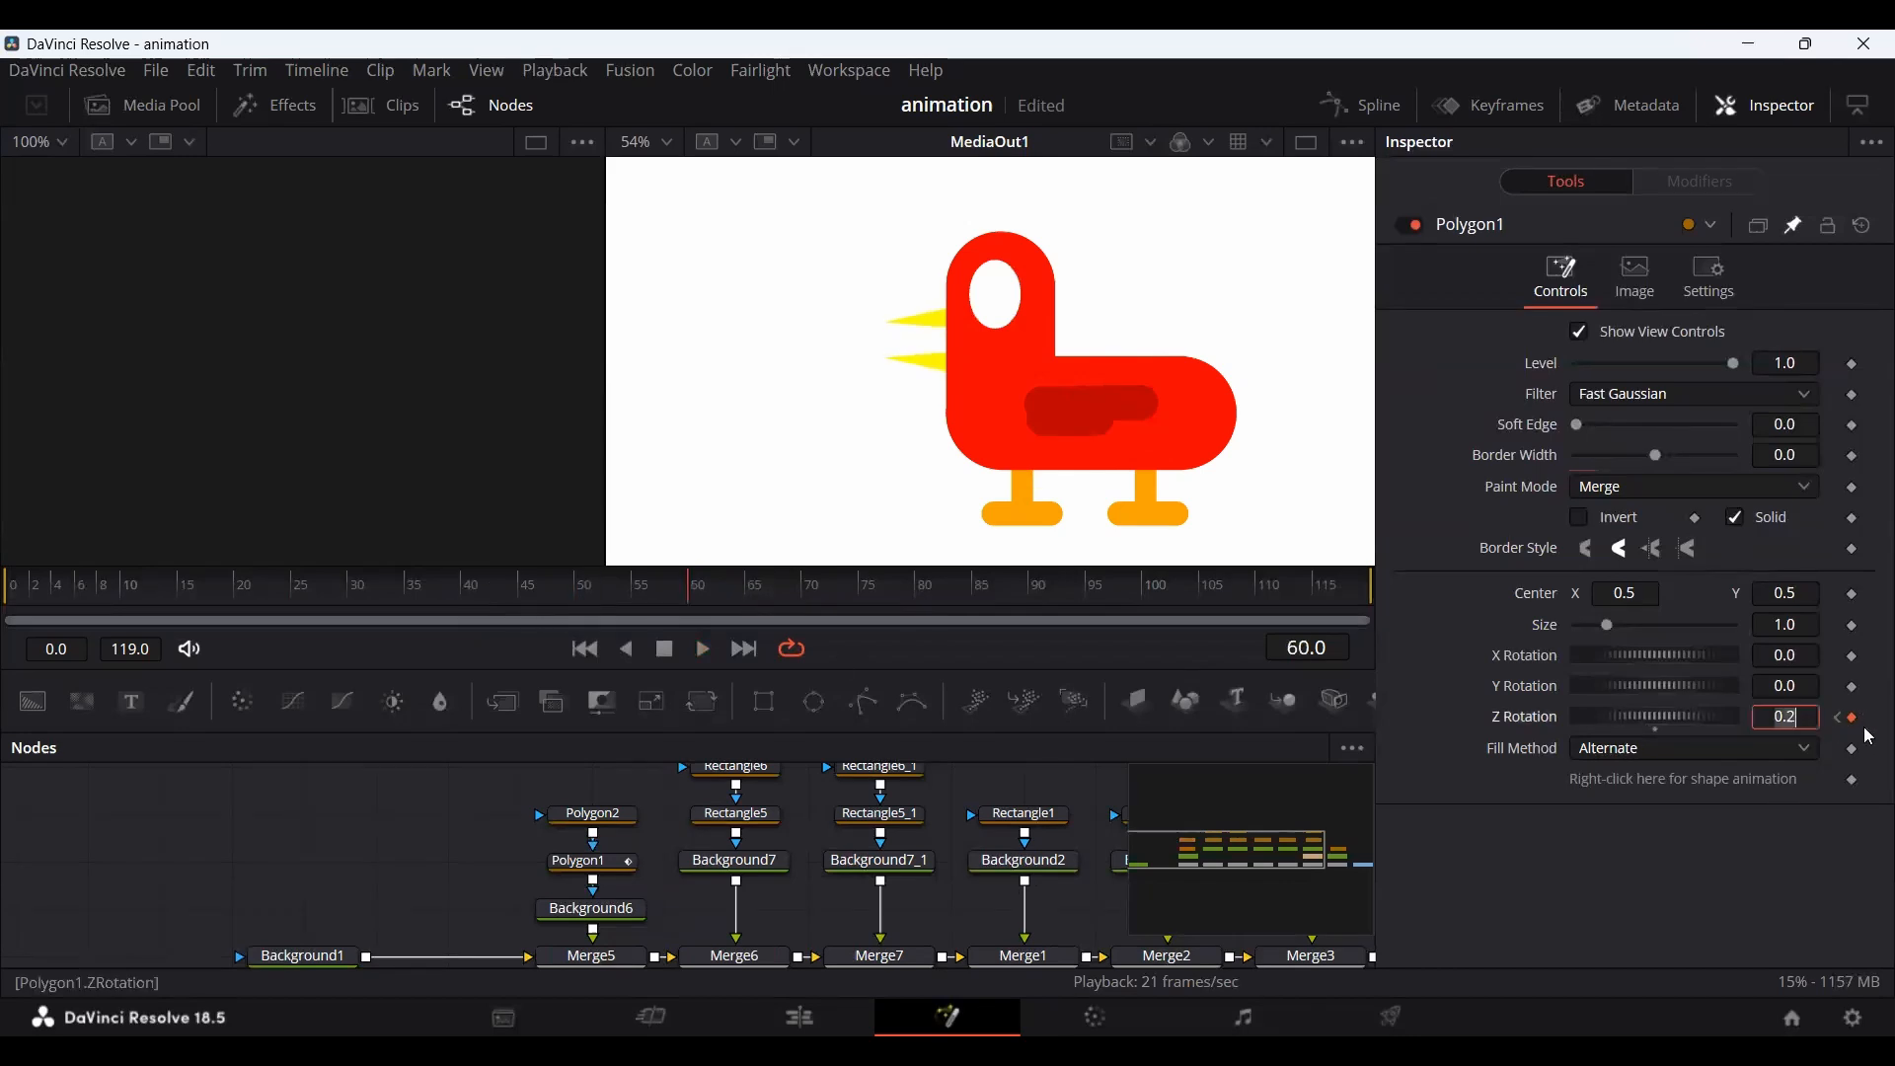
{"action": "left_click_drag", "start_coordinate": [1784, 719], "coordinate": [1782, 719]}
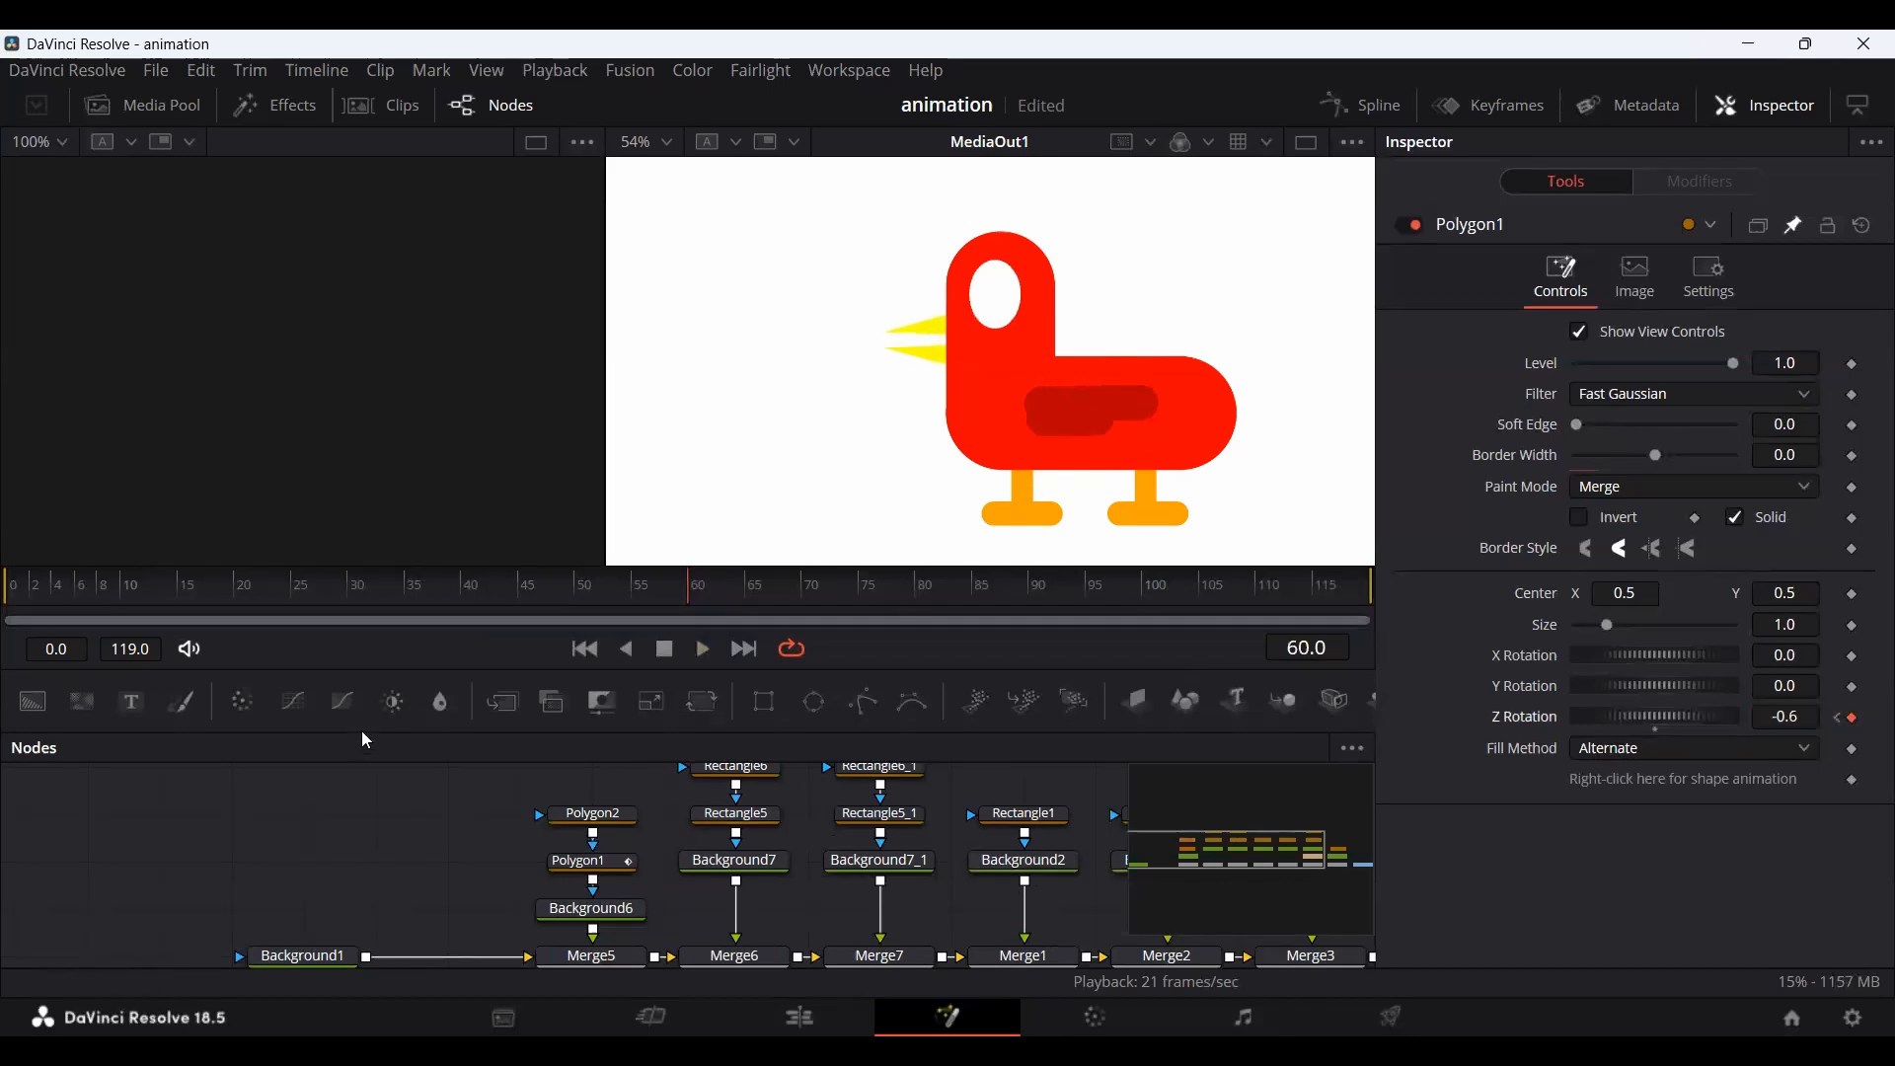
{"action": "left_click", "coordinate": [257, 592]}
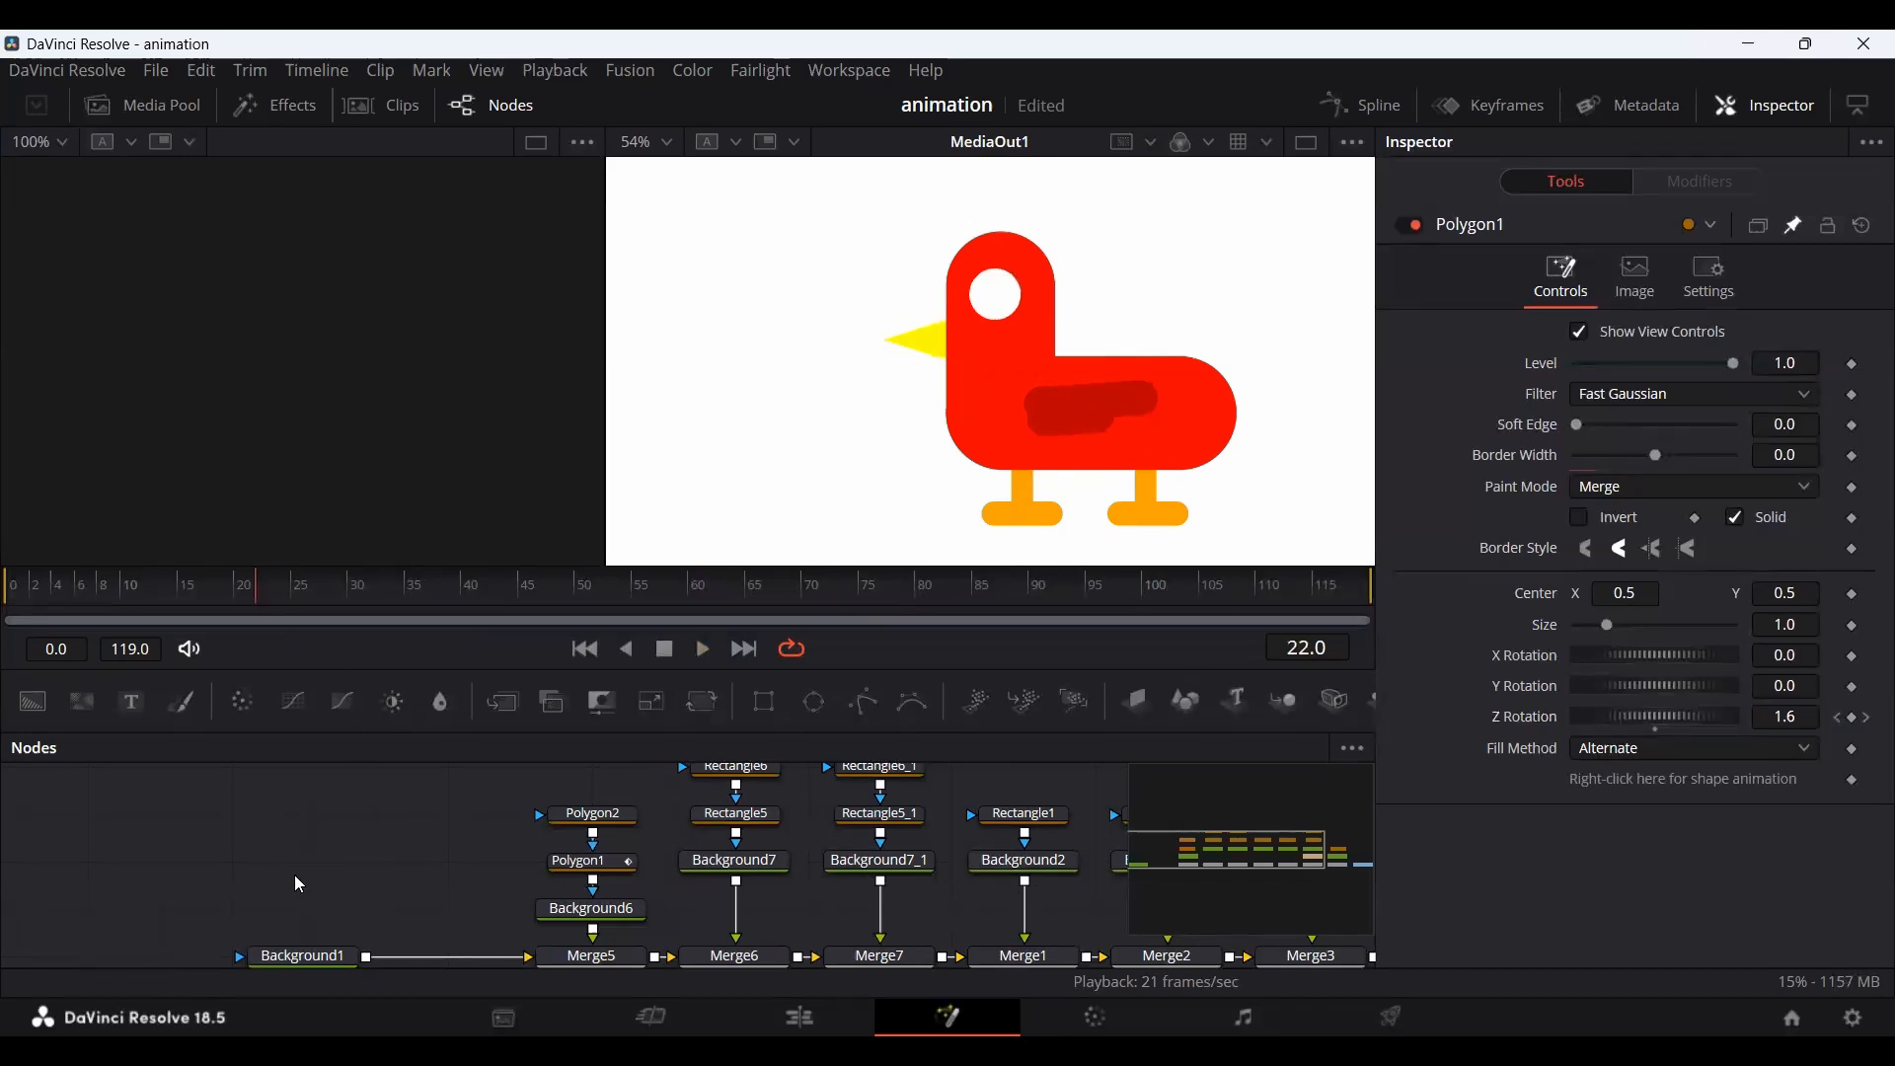
{"action": "key", "text": "space"}
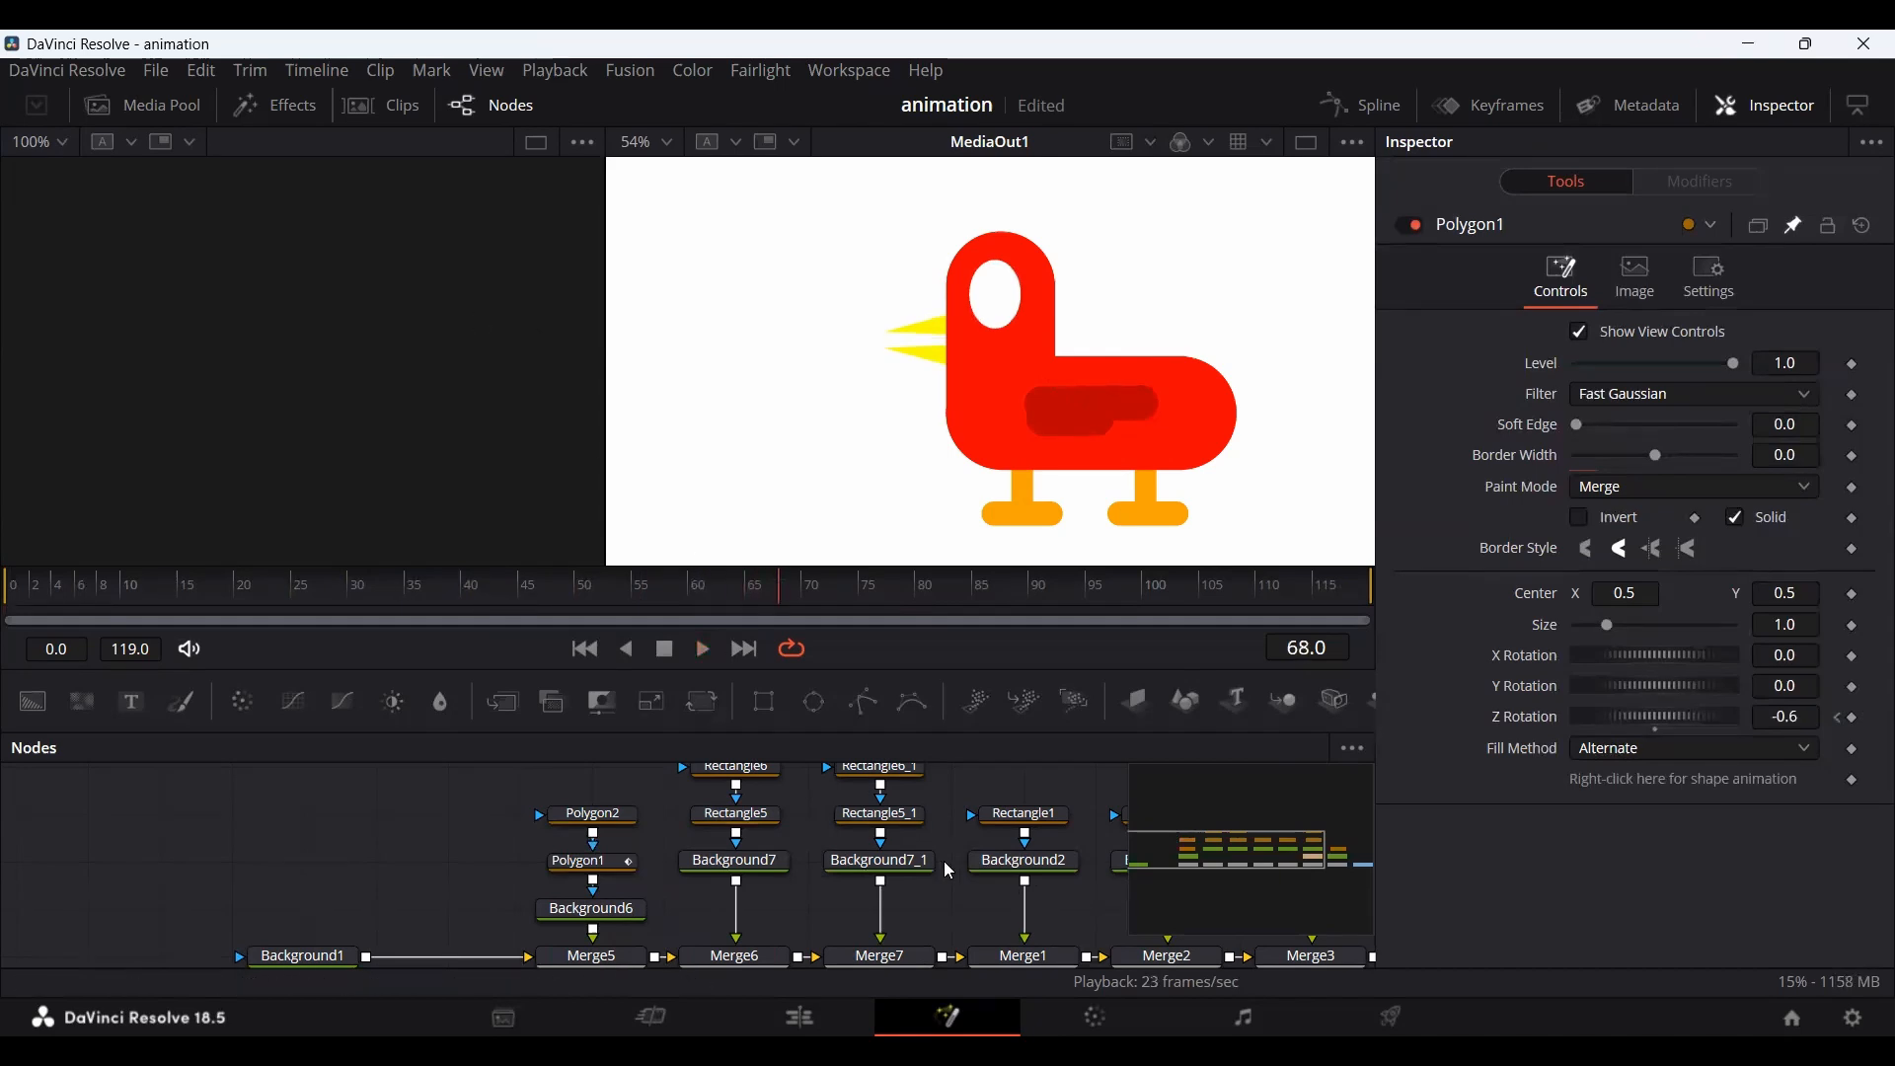
Keyframe the eyes mask's Height at 0.067 on frame 50.
{"action": "left_click_drag", "start_coordinate": [895, 860], "coordinate": [196, 842]}
{"action": "left_click", "coordinate": [757, 846]}
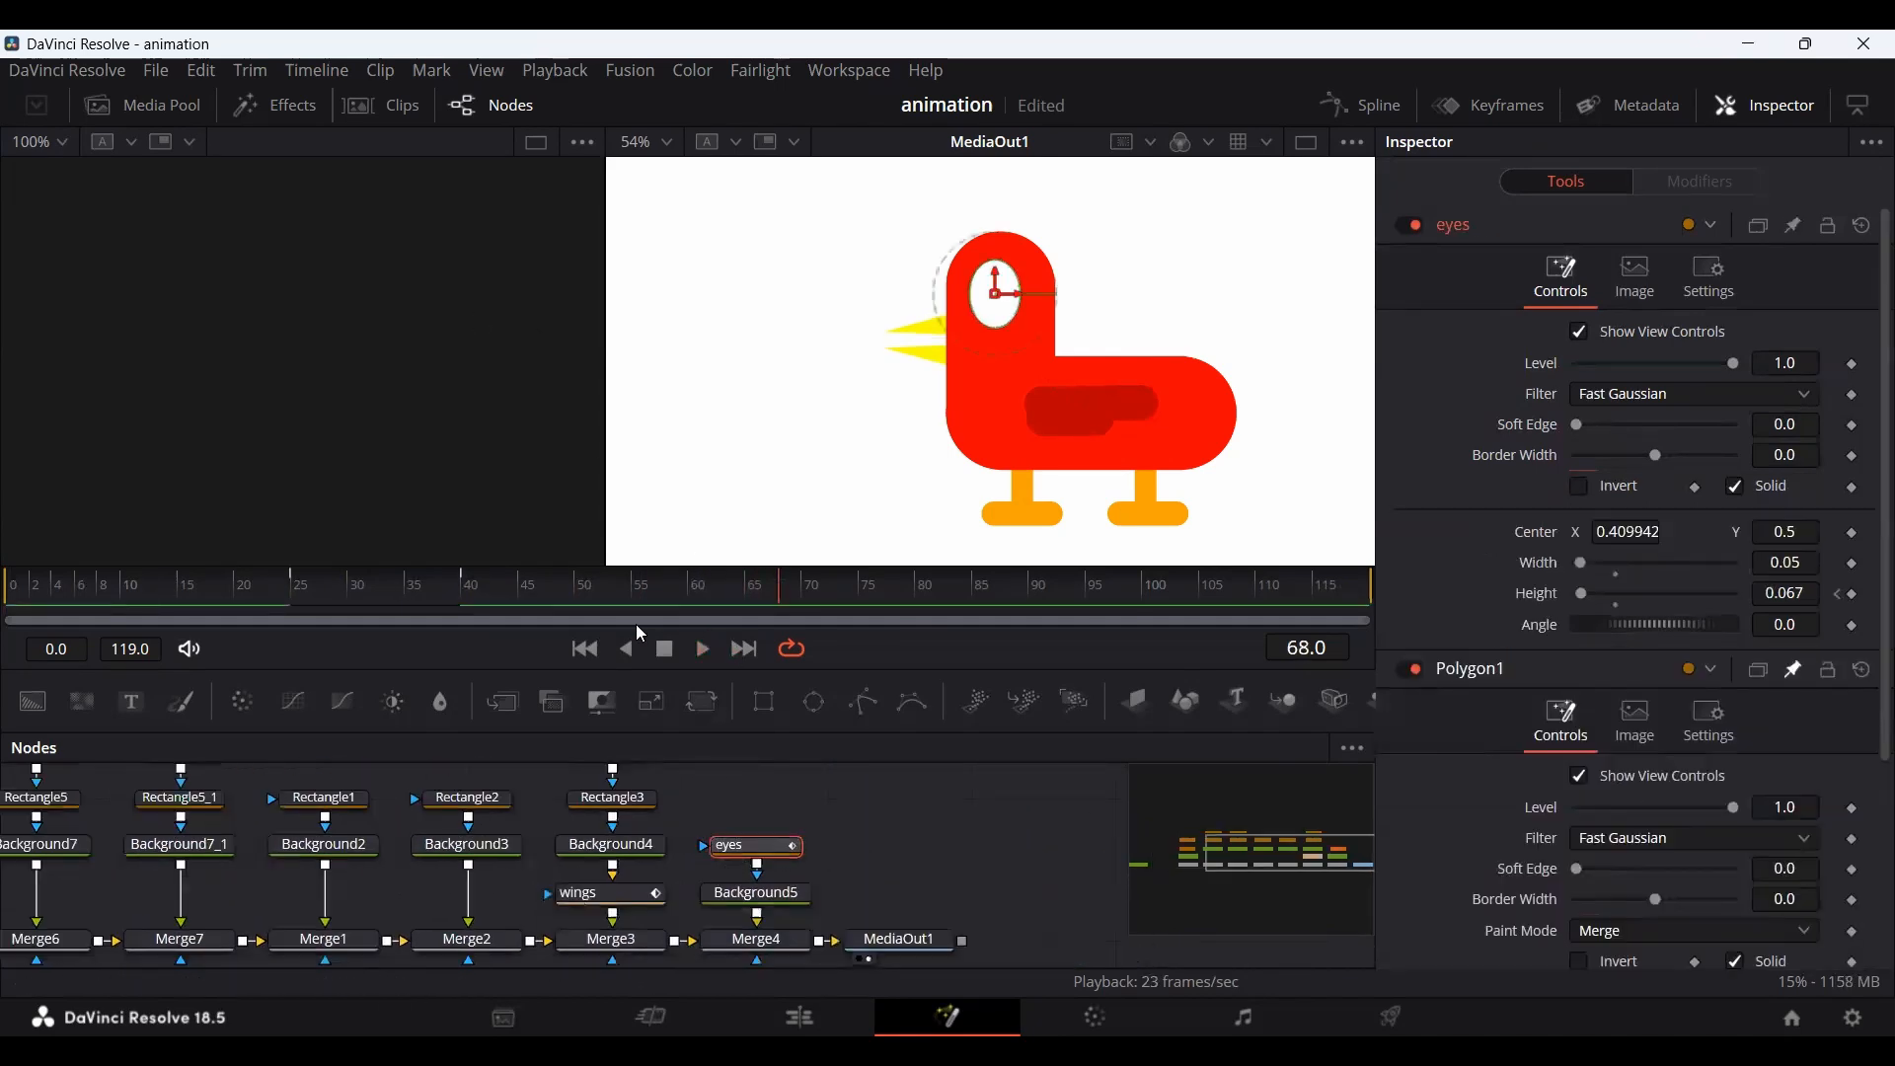
{"action": "left_click", "coordinate": [575, 589]}
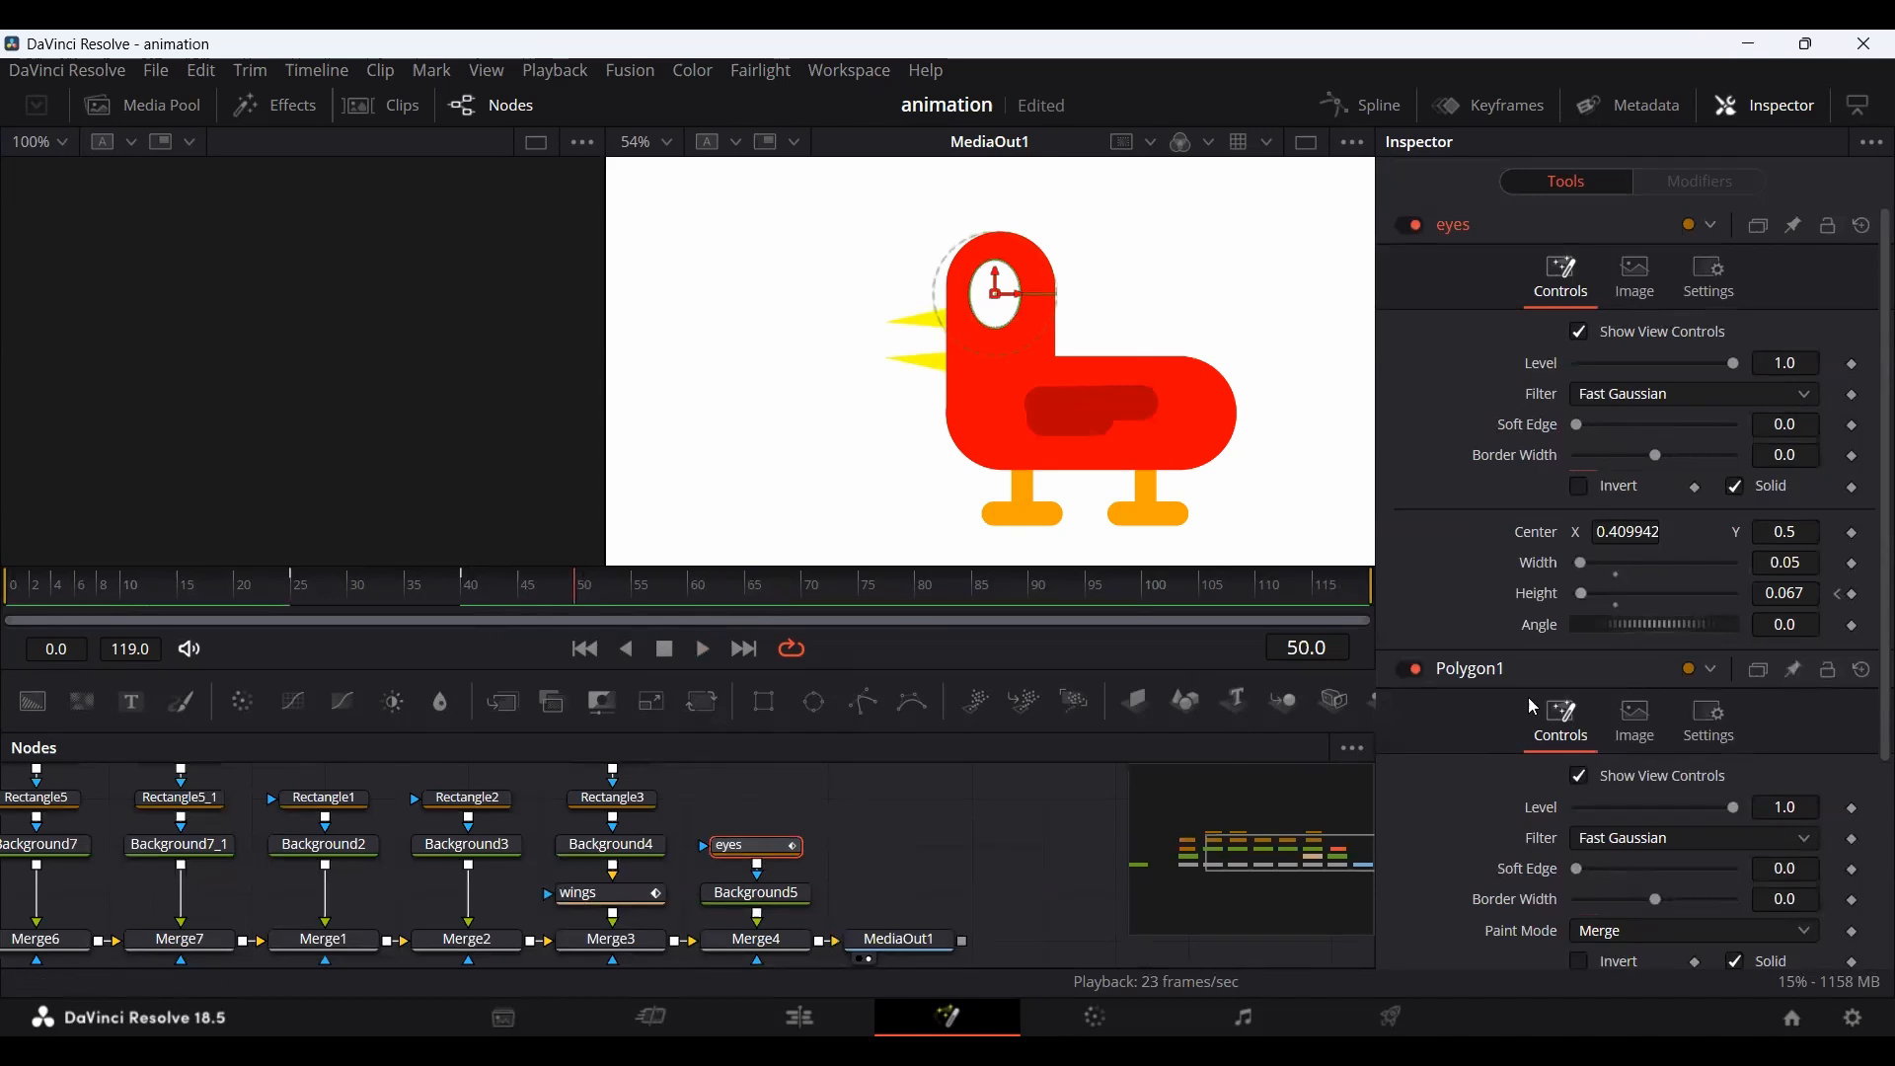
{"action": "left_click", "coordinate": [762, 893]}
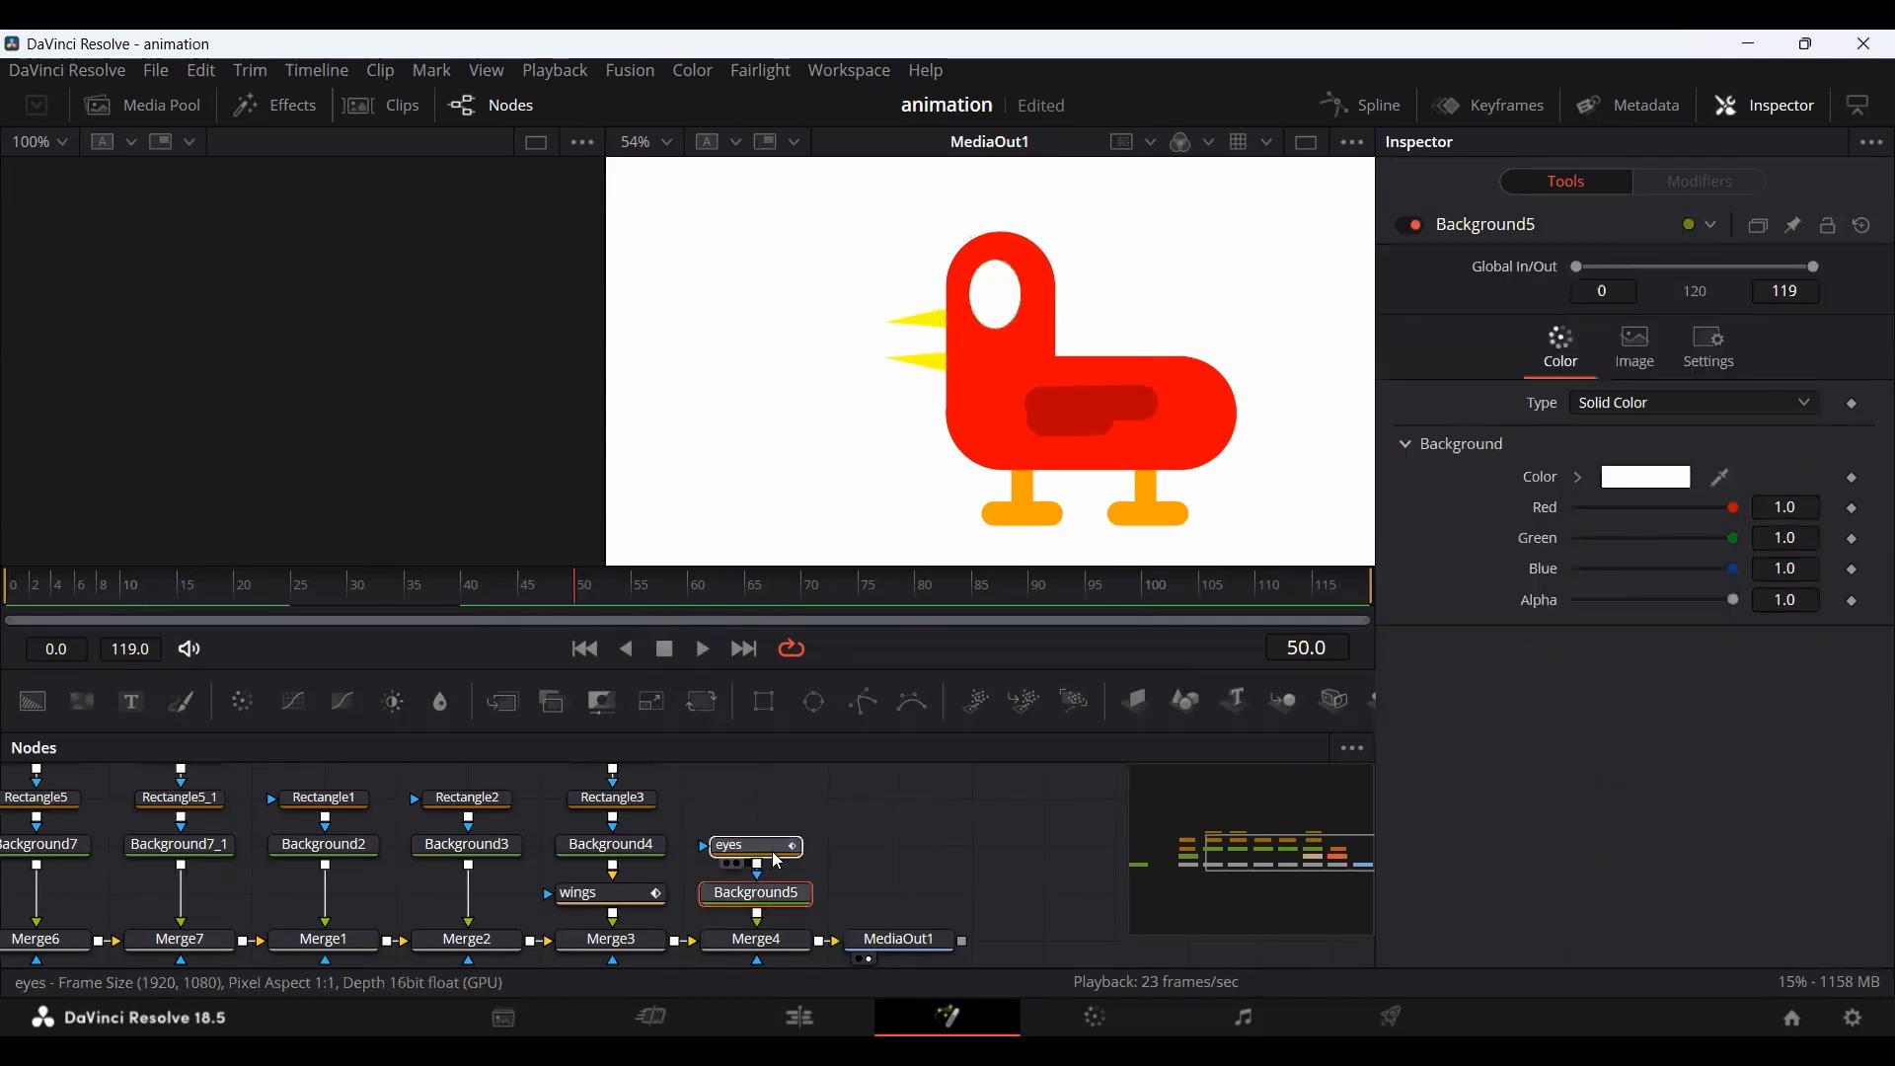
{"action": "left_click", "coordinate": [768, 851]}
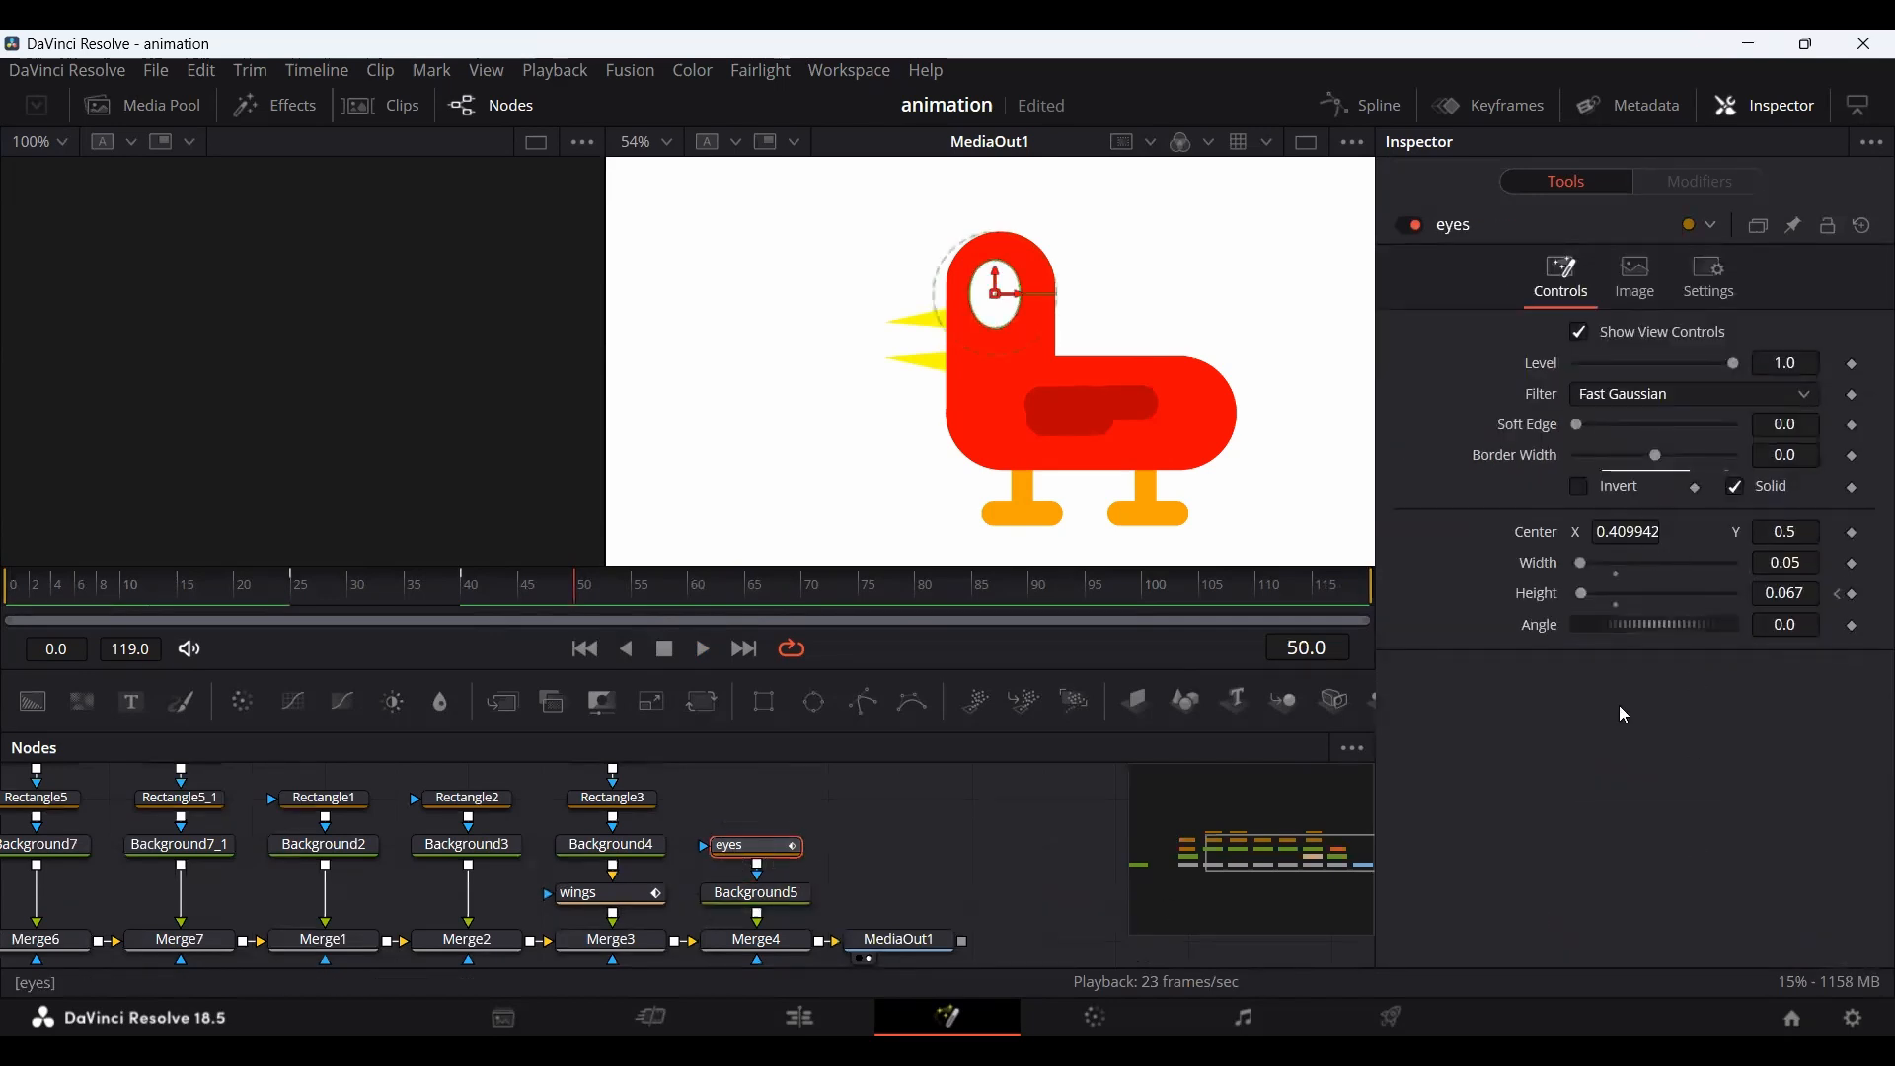
Keyframe the eyes mask's Height at 0.056 on frame 60 and play the animation from frame 25.
{"action": "left_click", "coordinate": [689, 604]}
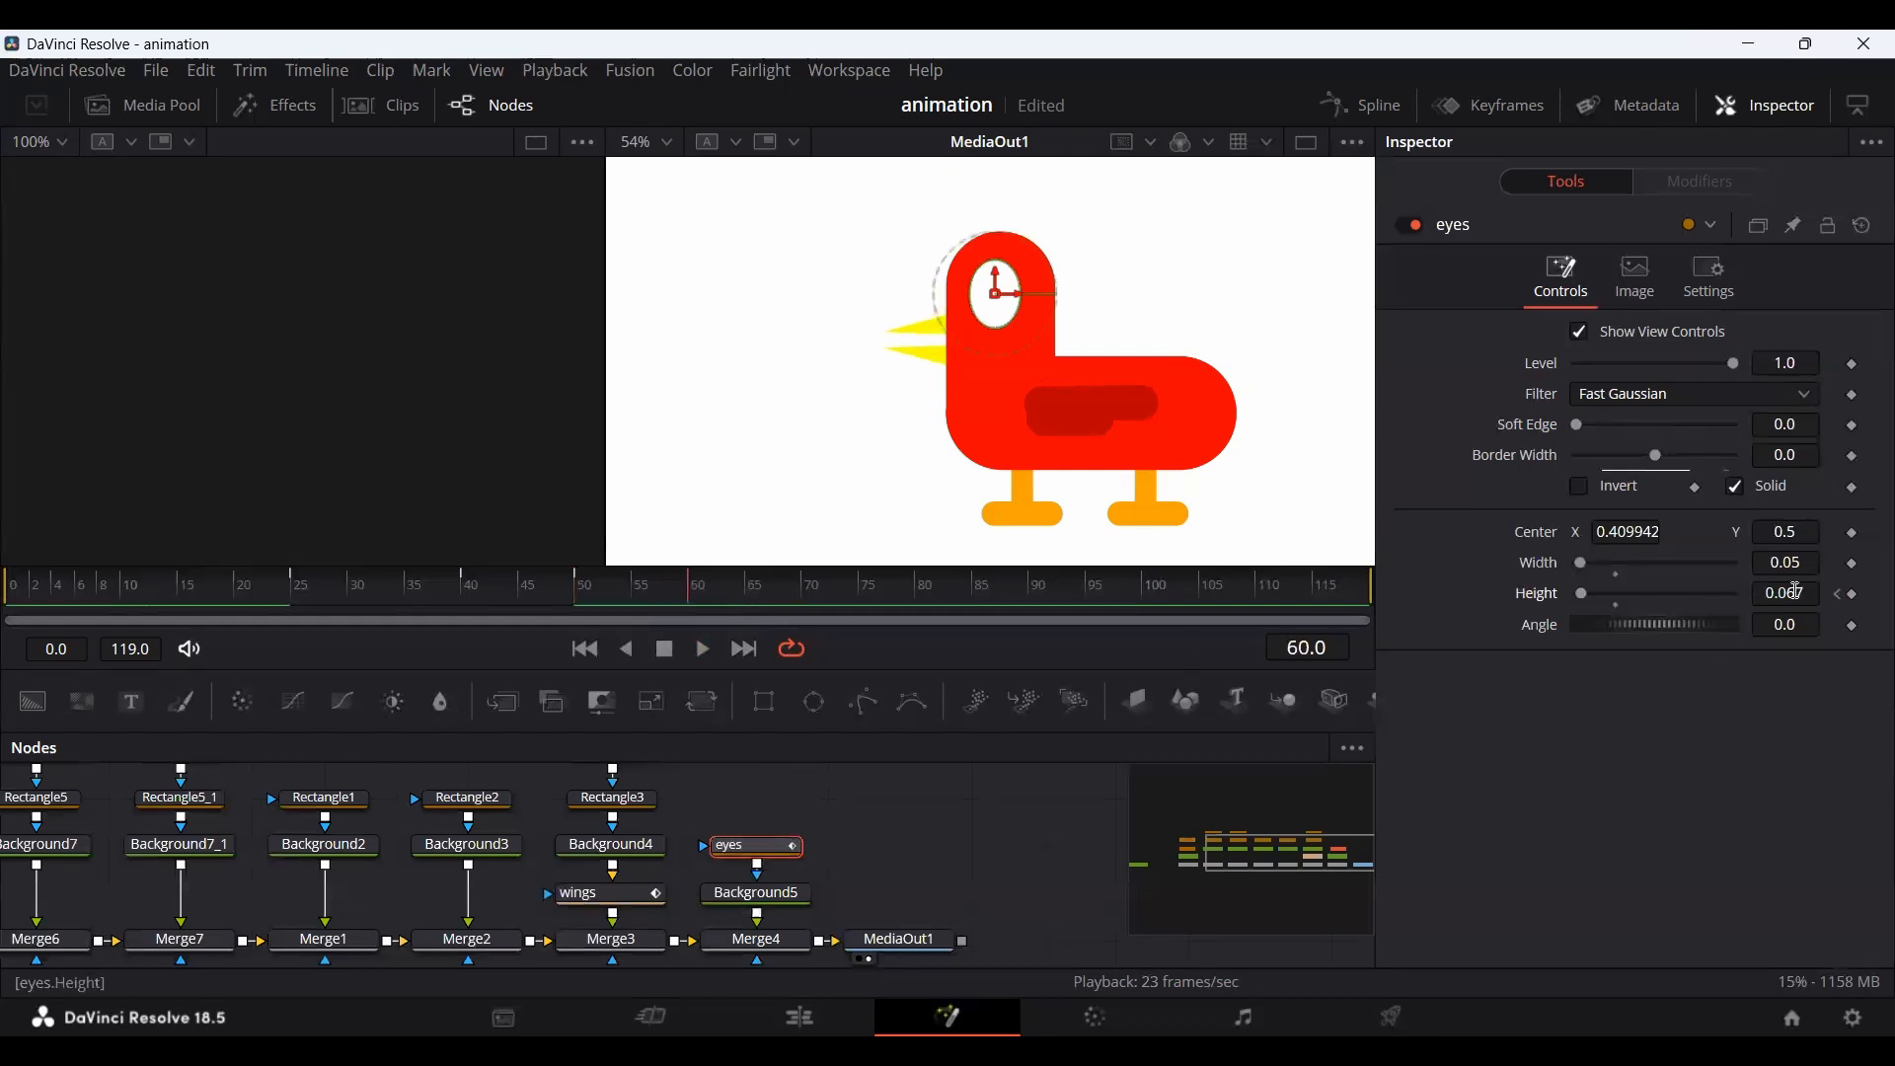
{"action": "left_click_drag", "start_coordinate": [1792, 590], "coordinate": [1781, 590]}
{"action": "left_click", "coordinate": [932, 829]}
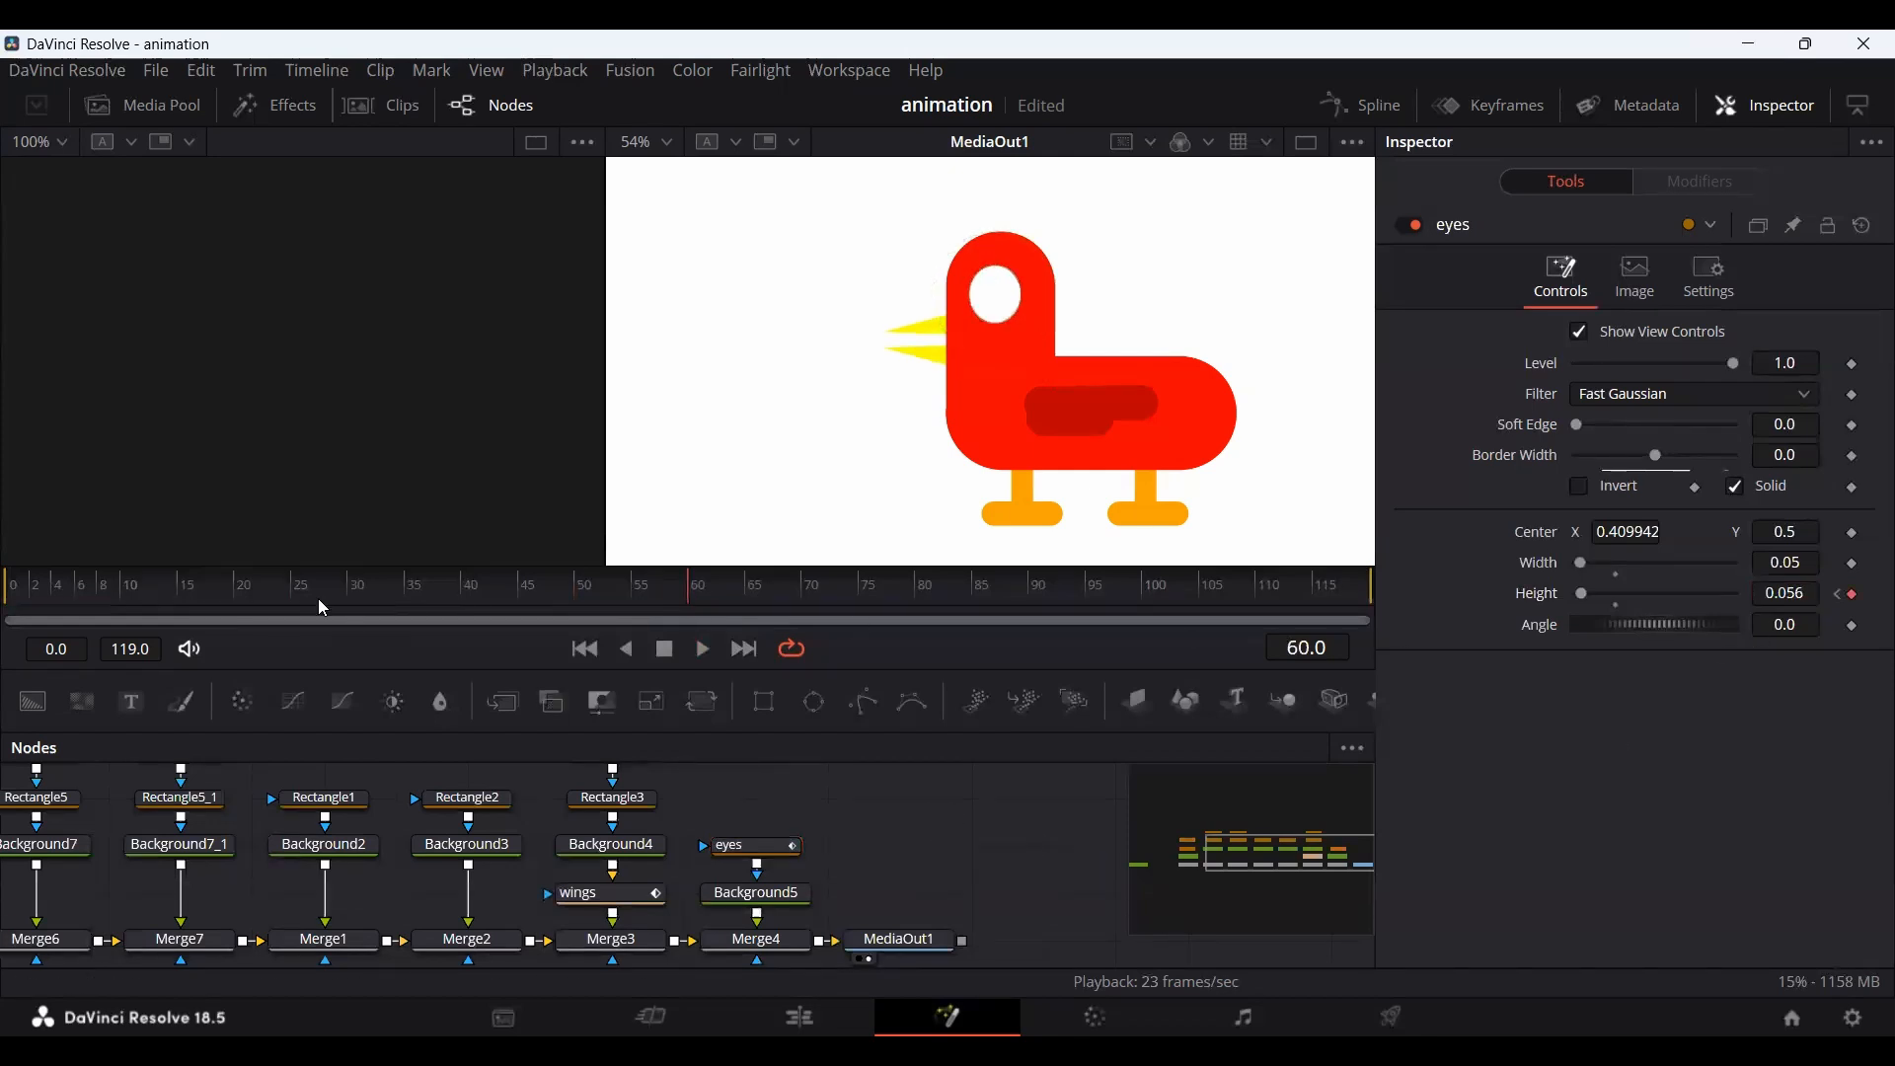
{"action": "left_click", "coordinate": [294, 586]}
{"action": "key", "text": "space"}
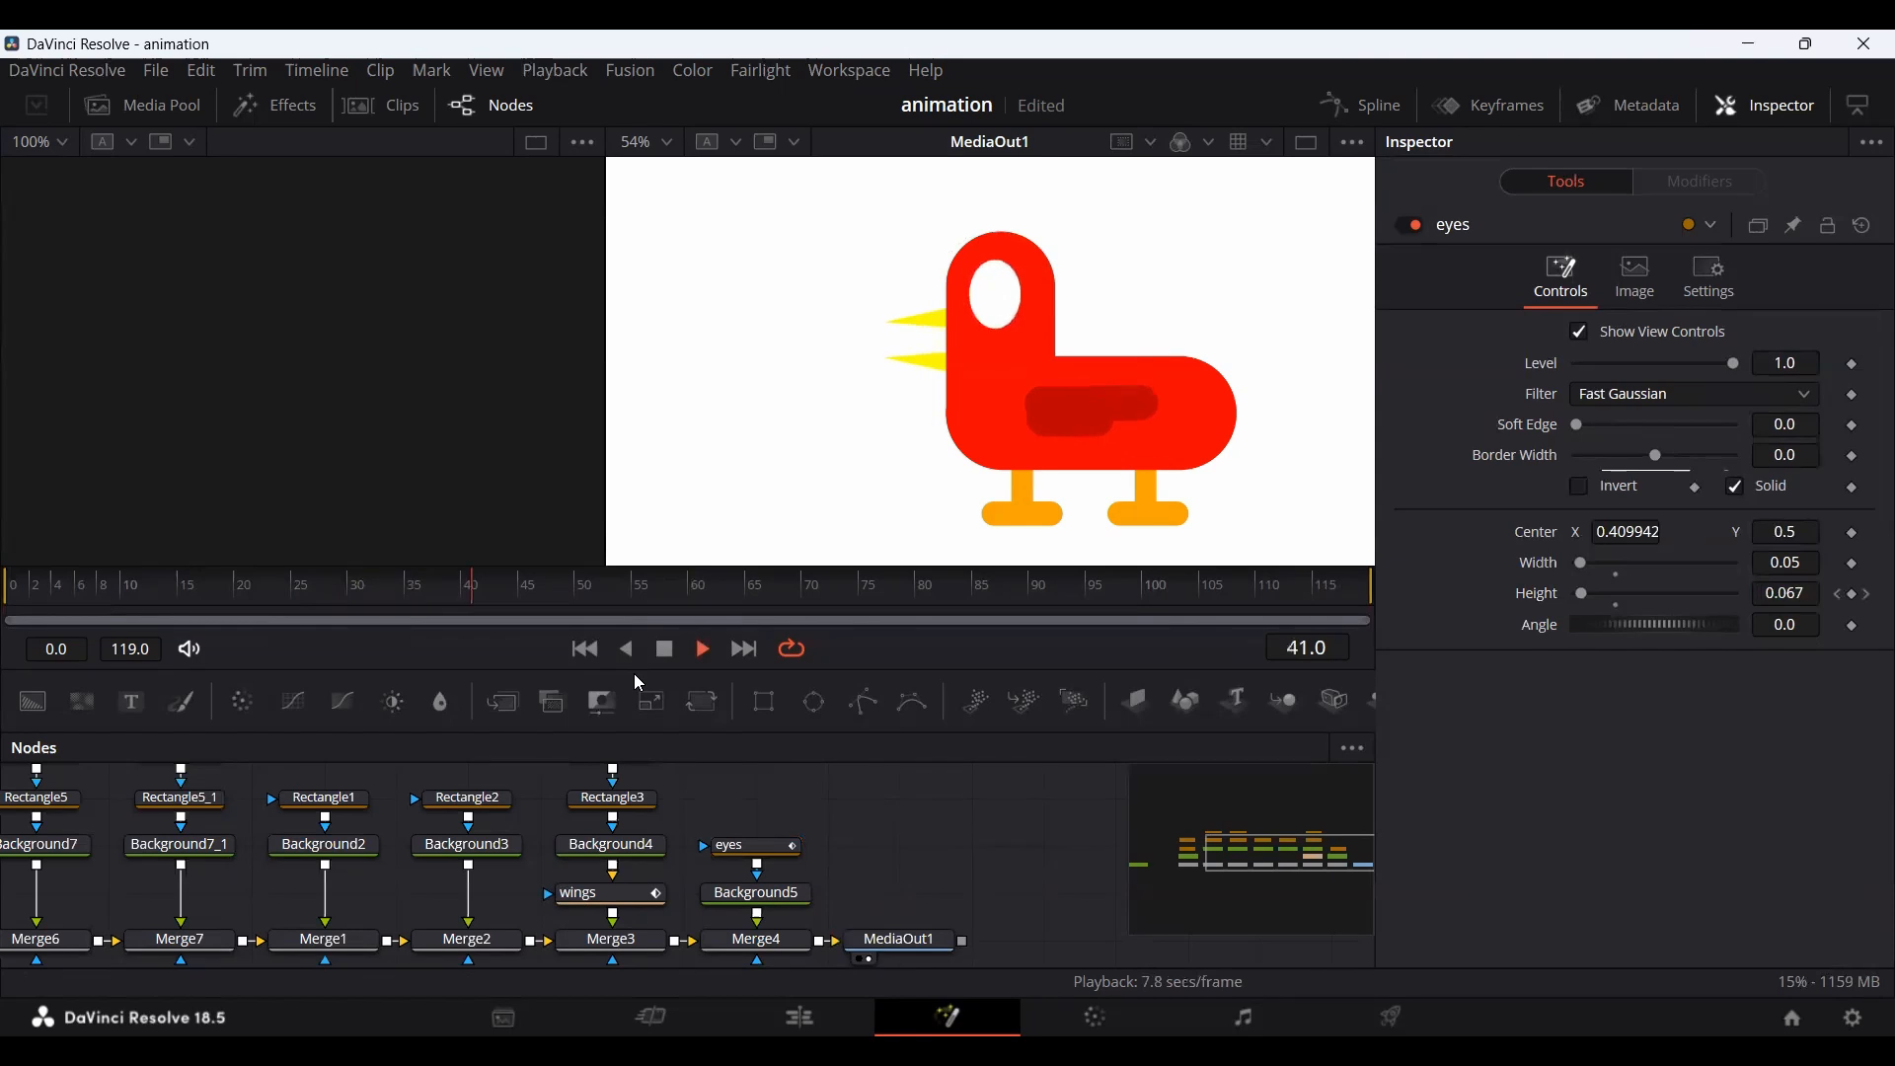
{"action": "key", "text": "space"}
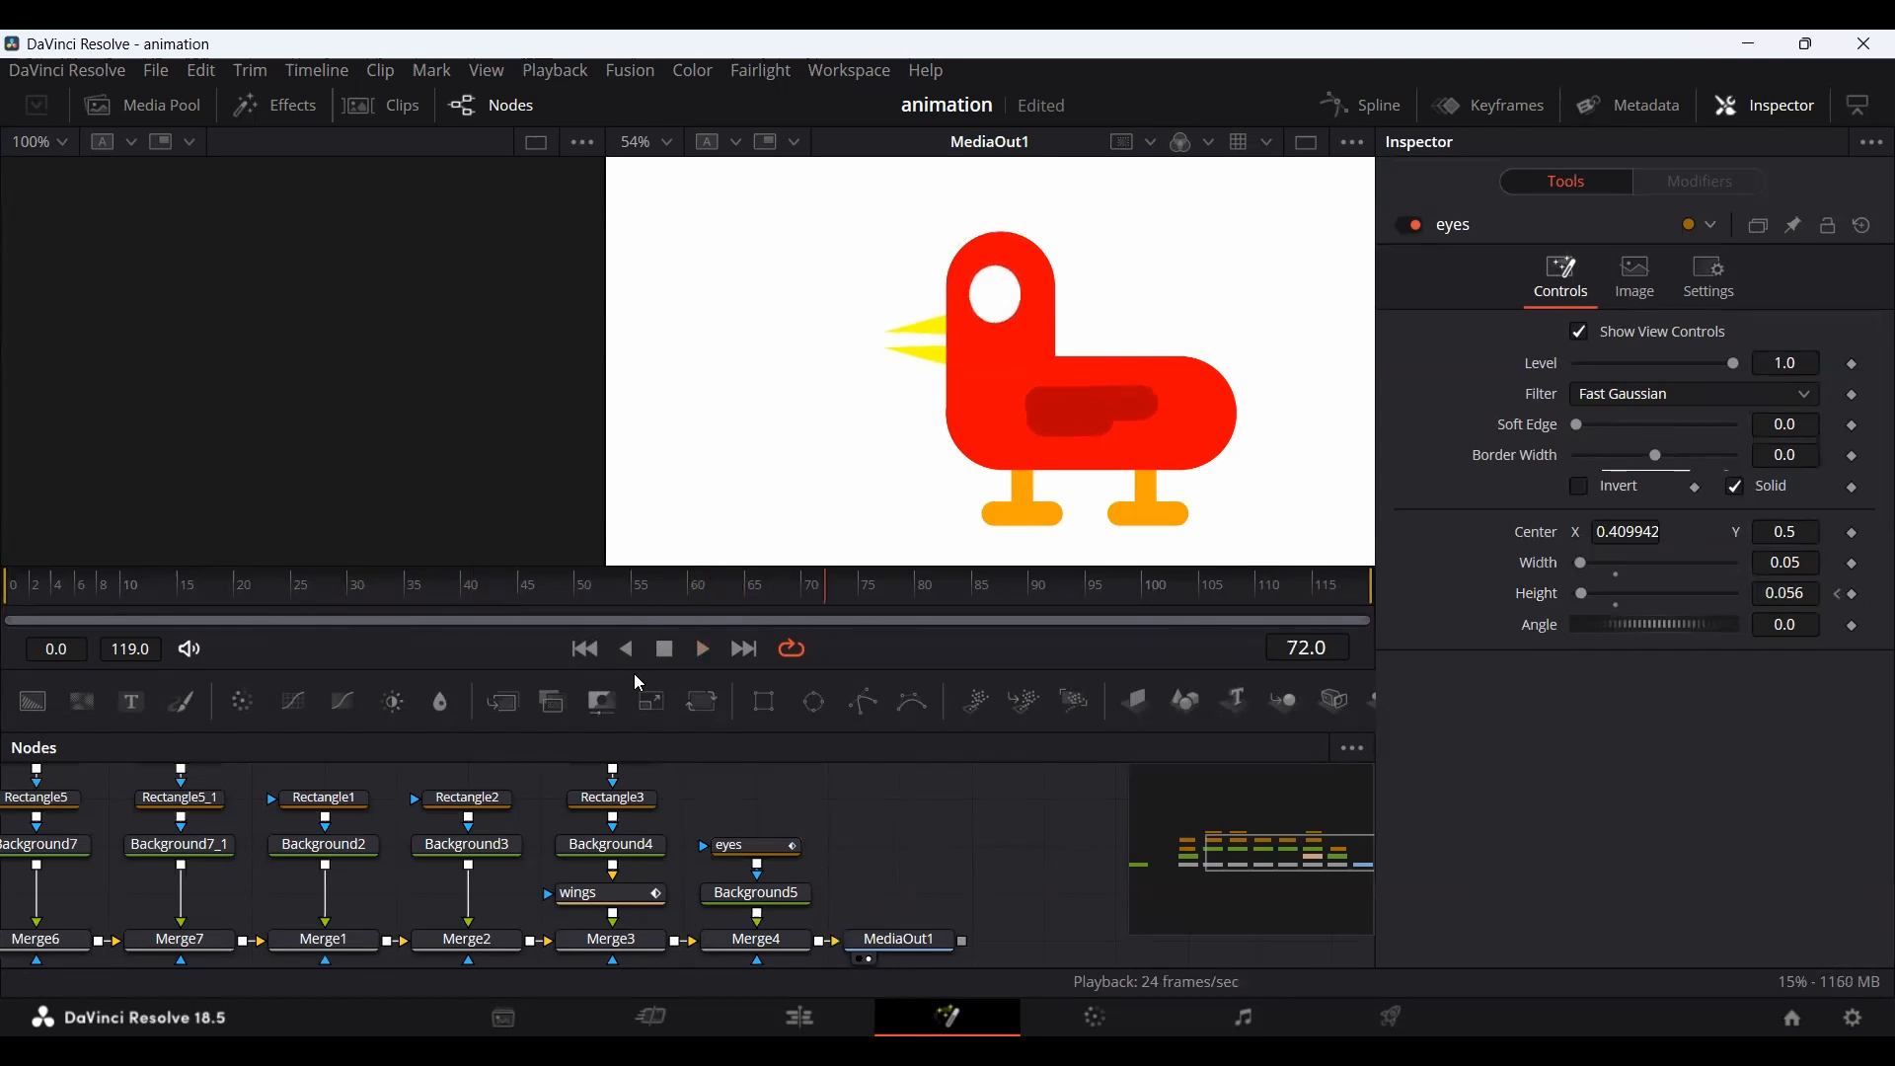
Set the eyes mask's Height keyframe on frame 60 to 0.051 and play the animation from frame 33.
{"action": "left_click_drag", "start_coordinate": [626, 600], "coordinate": [689, 600]}
{"action": "left_click_drag", "start_coordinate": [1794, 598], "coordinate": [1792, 598]}
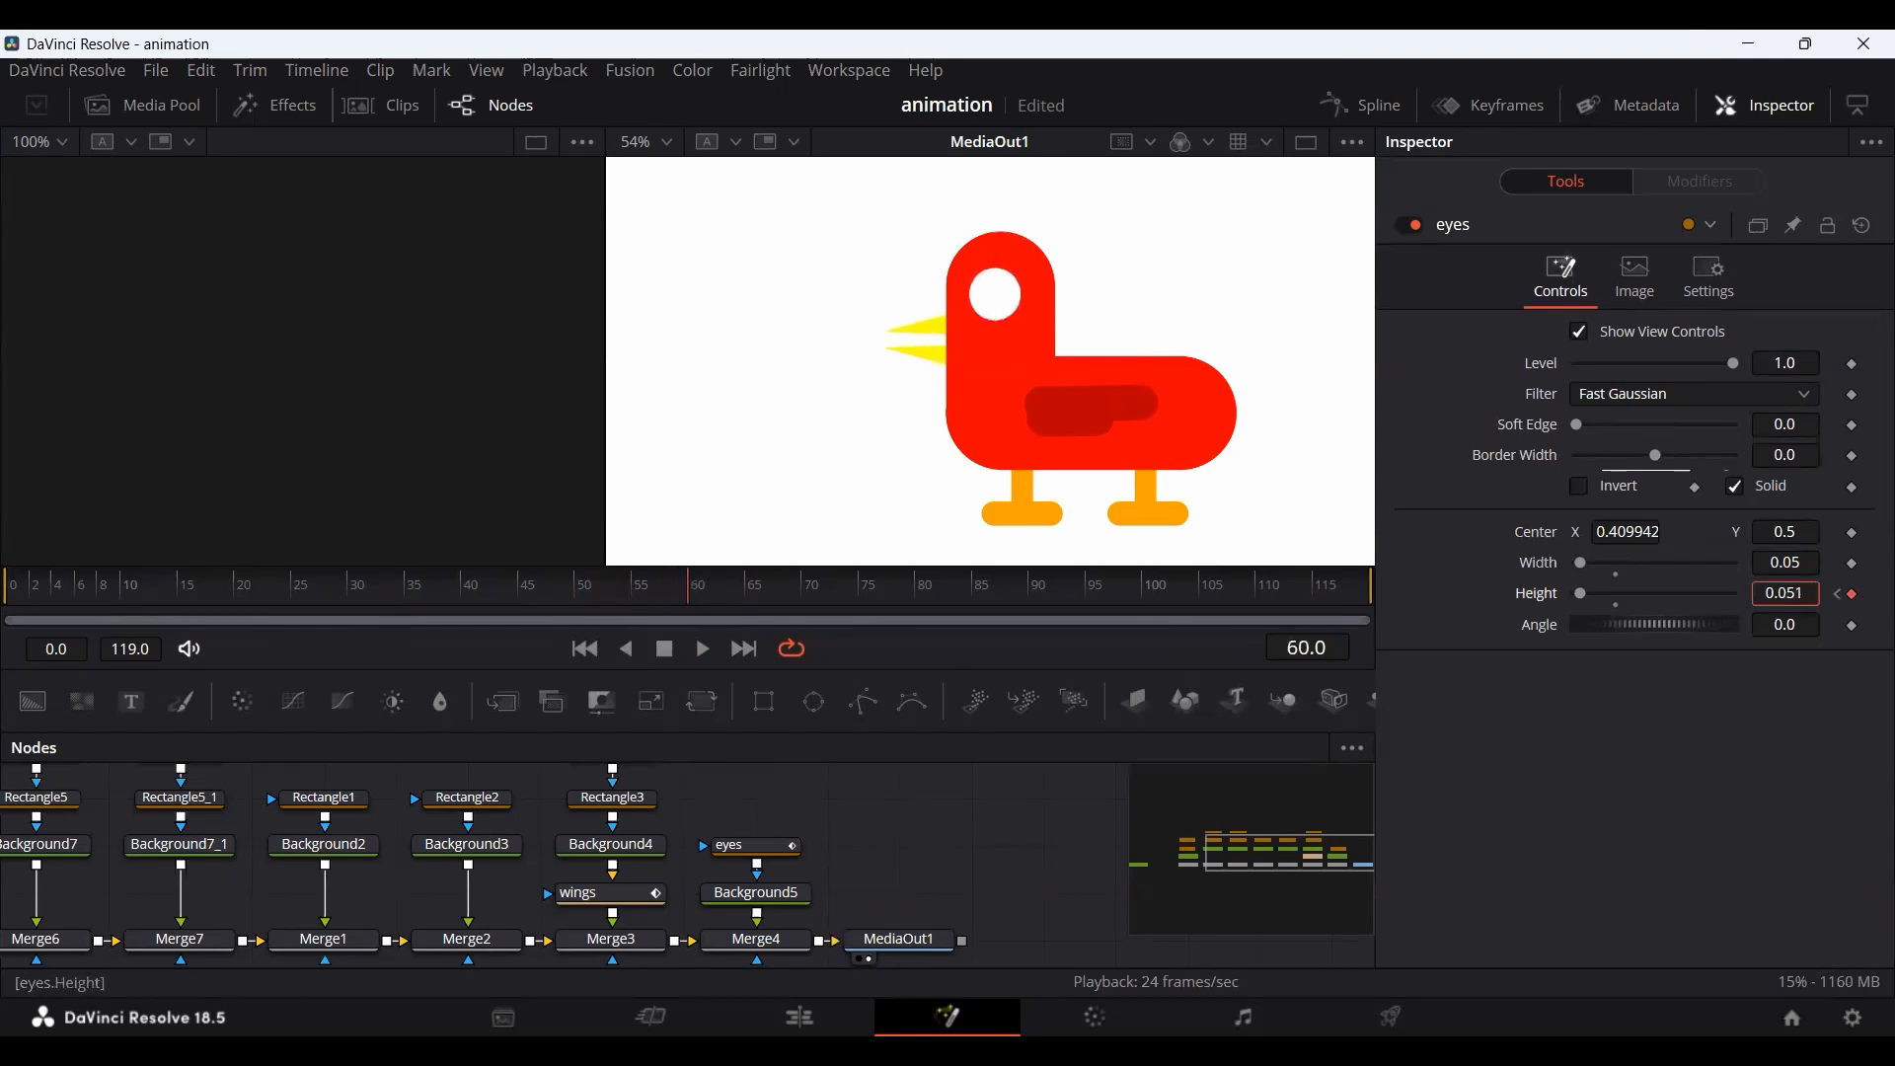
{"action": "left_click", "coordinate": [385, 596]}
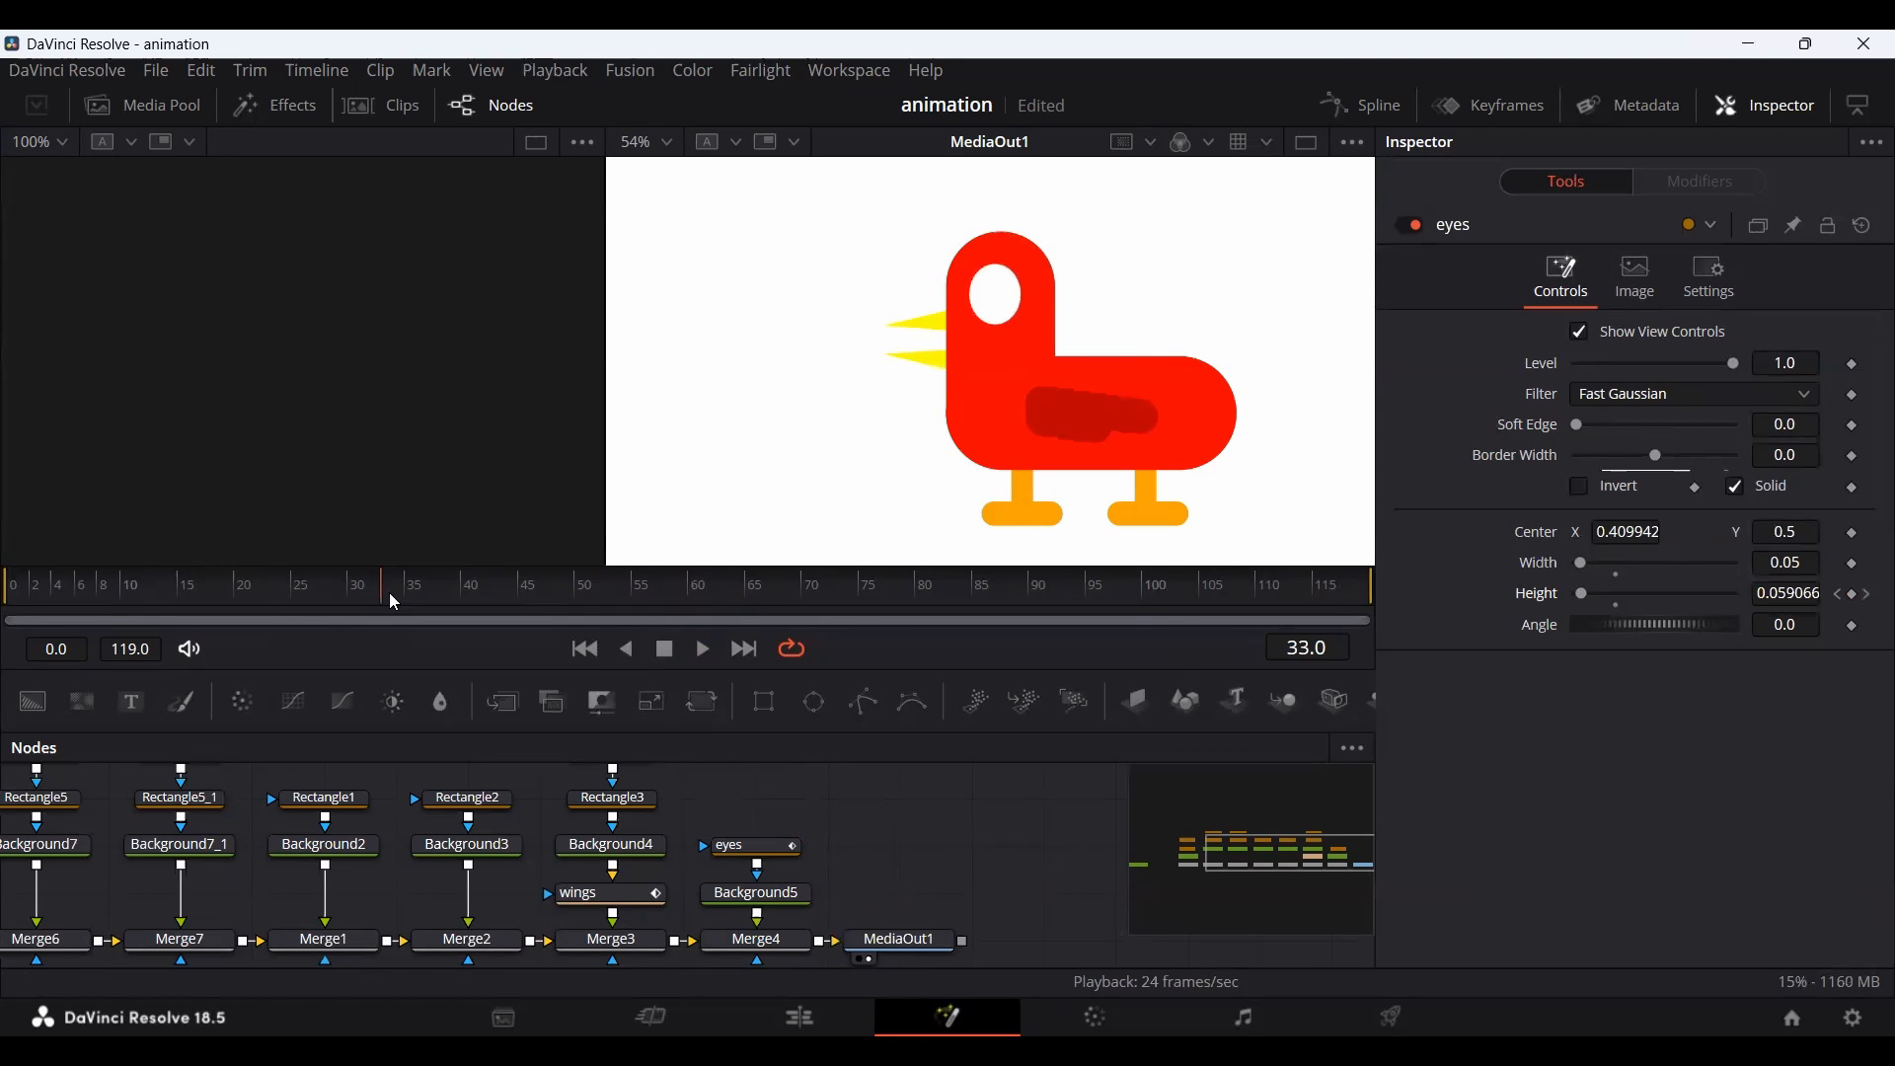
{"action": "key", "text": "space"}
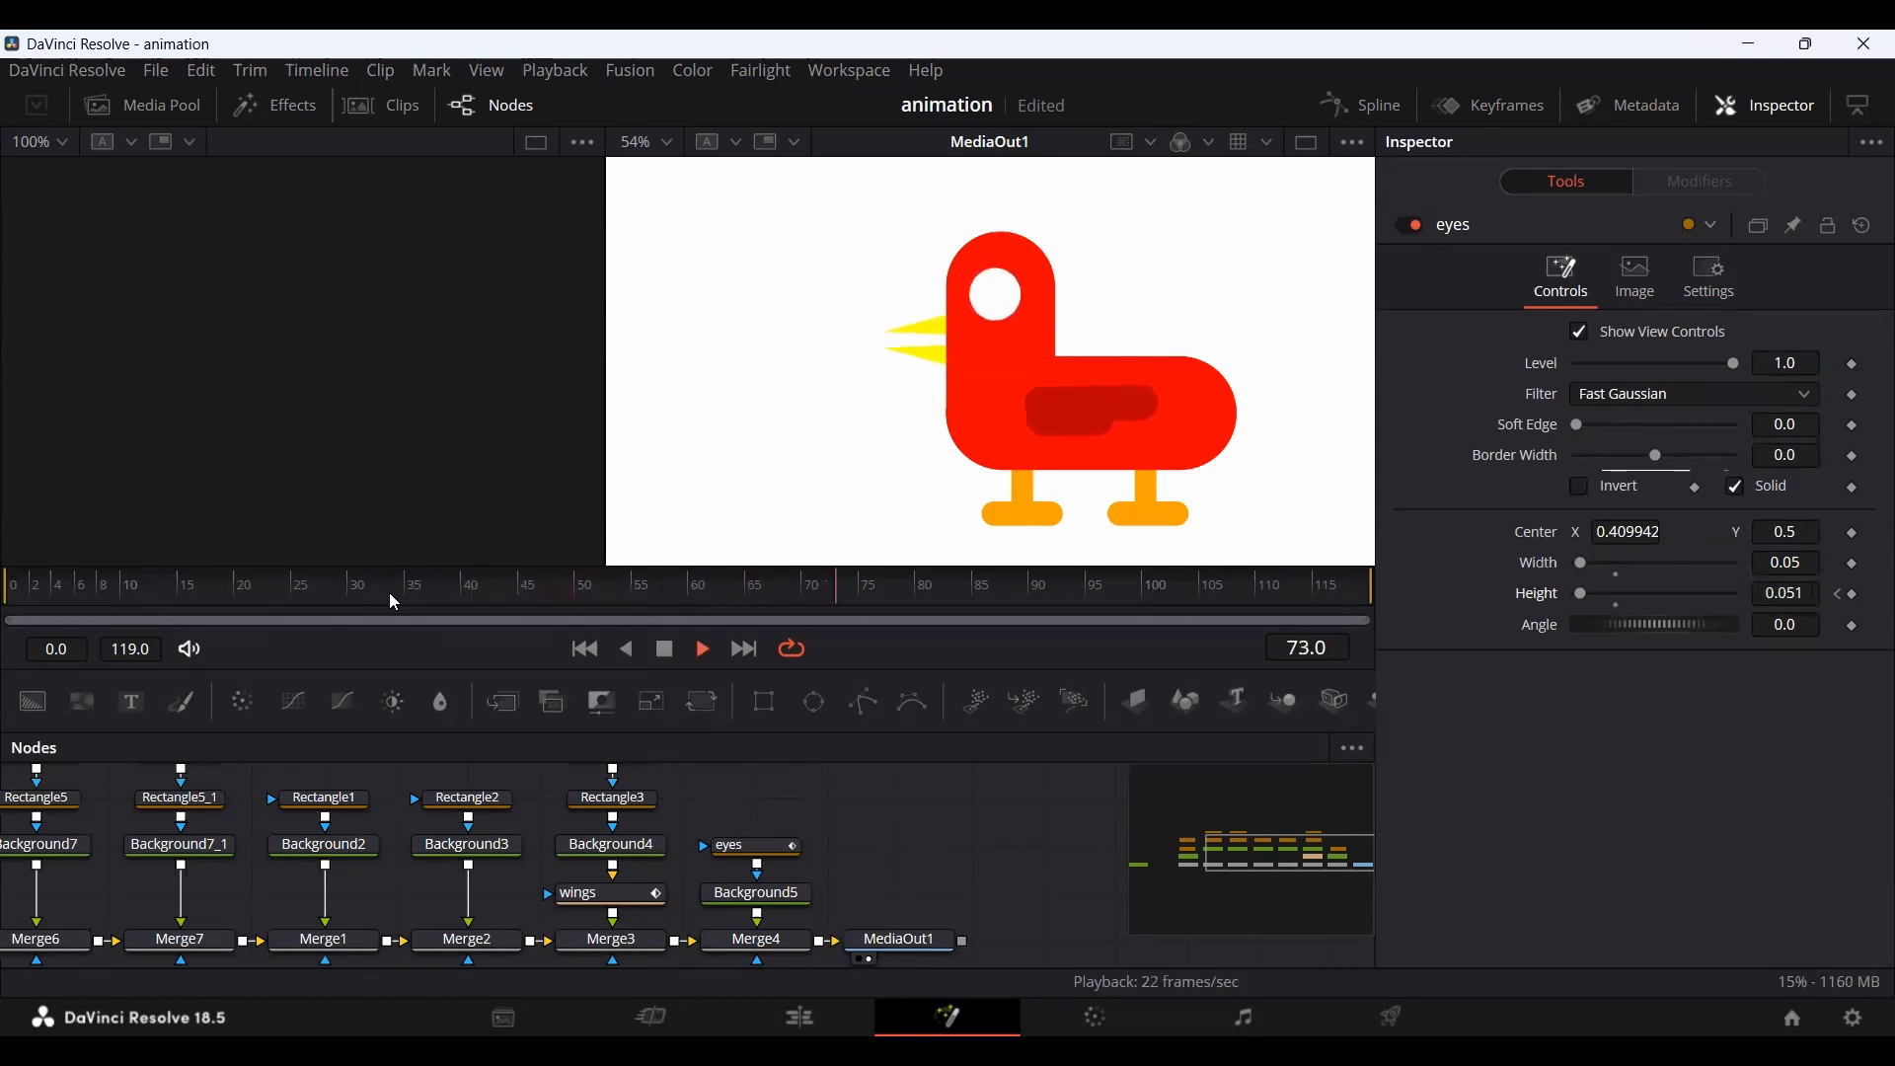
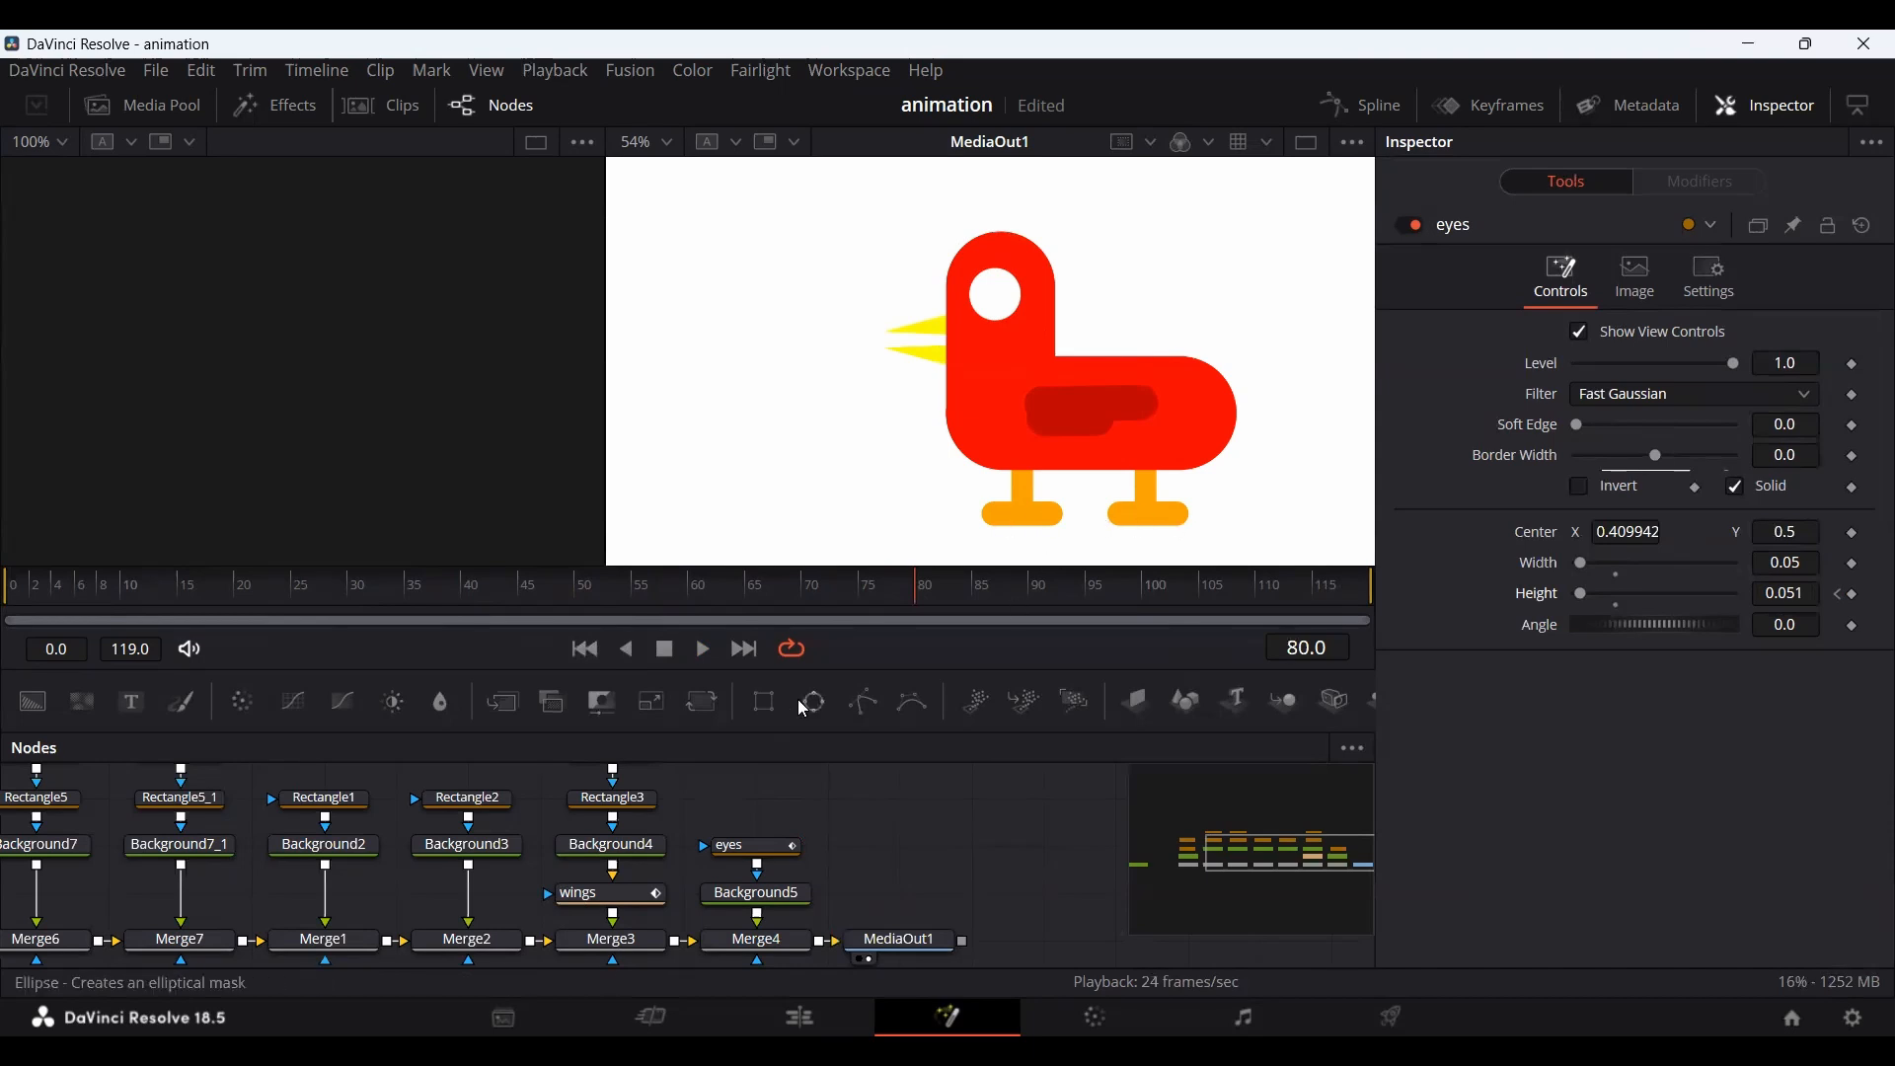
Add a Transform node after each leg background, Background7 and Background7_1.
{"action": "left_click_drag", "start_coordinate": [362, 877], "coordinate": [809, 867]}
{"action": "left_click", "coordinate": [510, 837]}
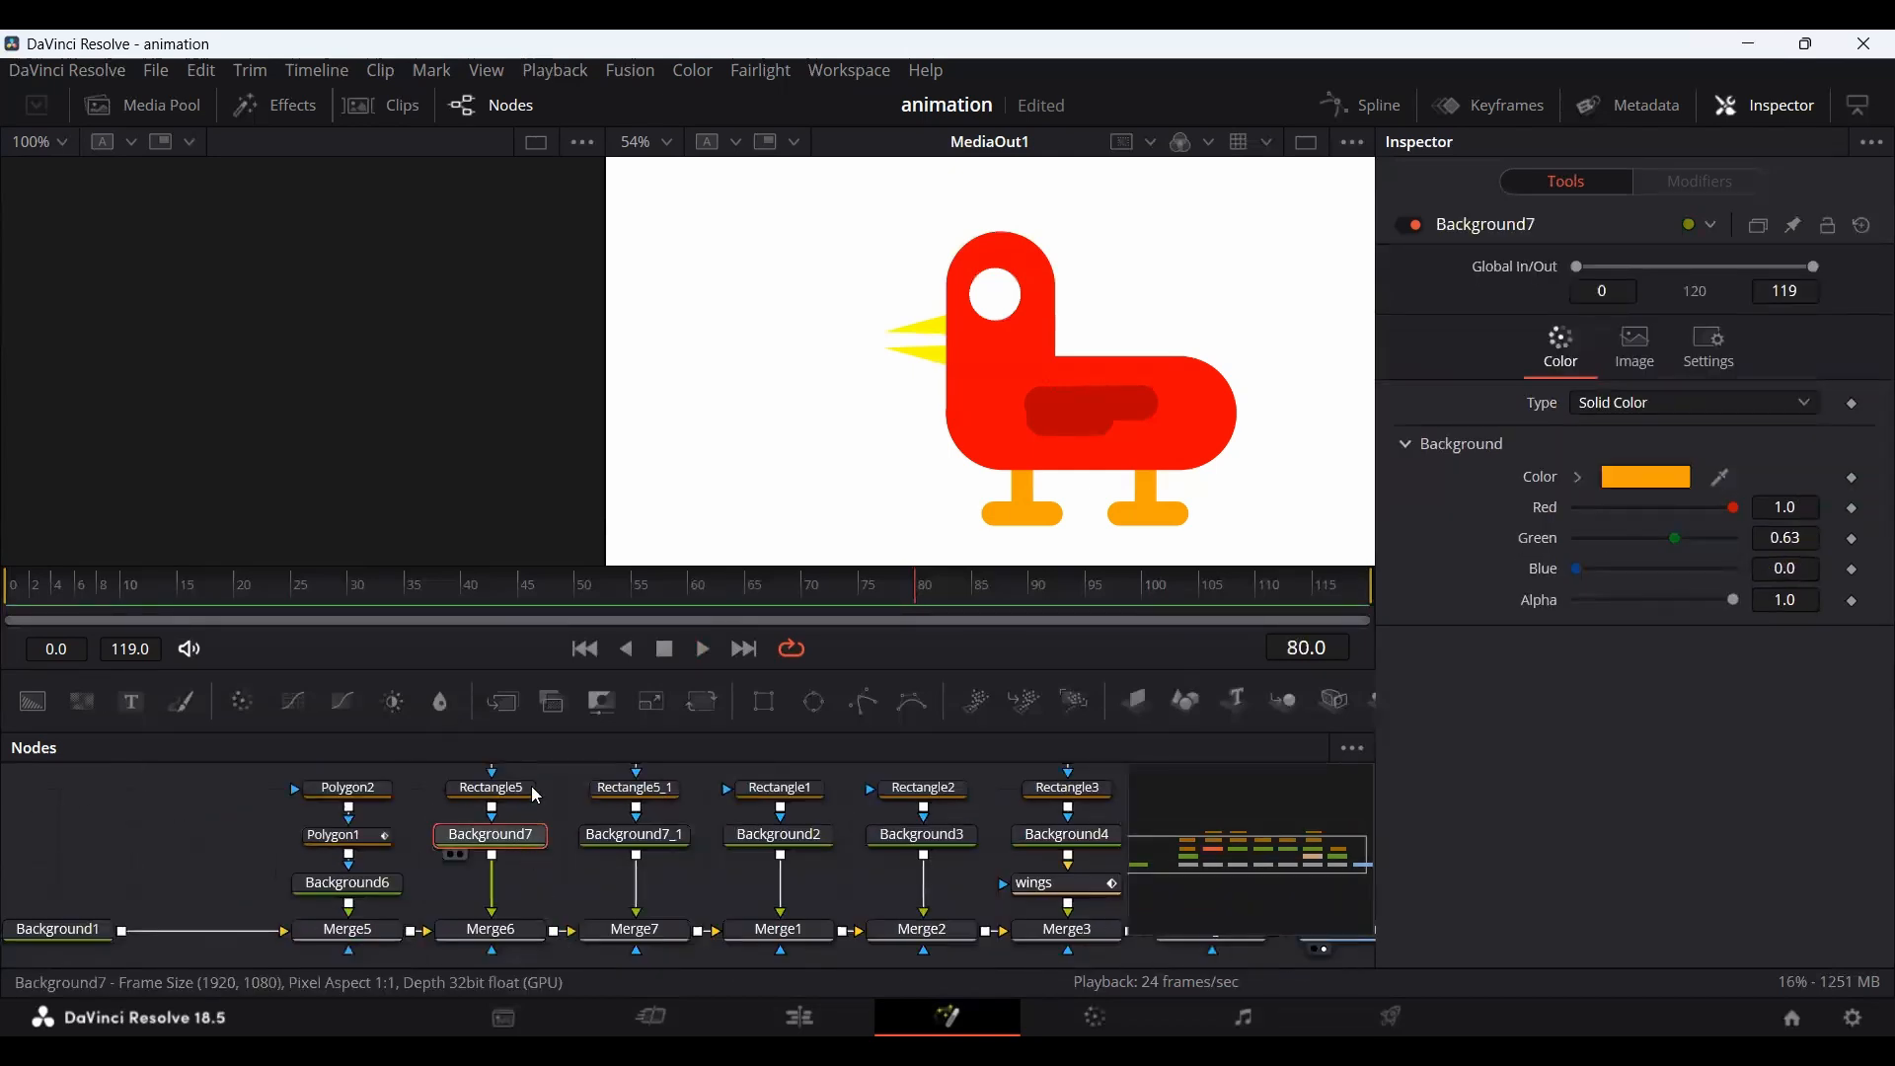
{"action": "left_click", "coordinate": [653, 703]}
{"action": "left_click", "coordinate": [646, 839]}
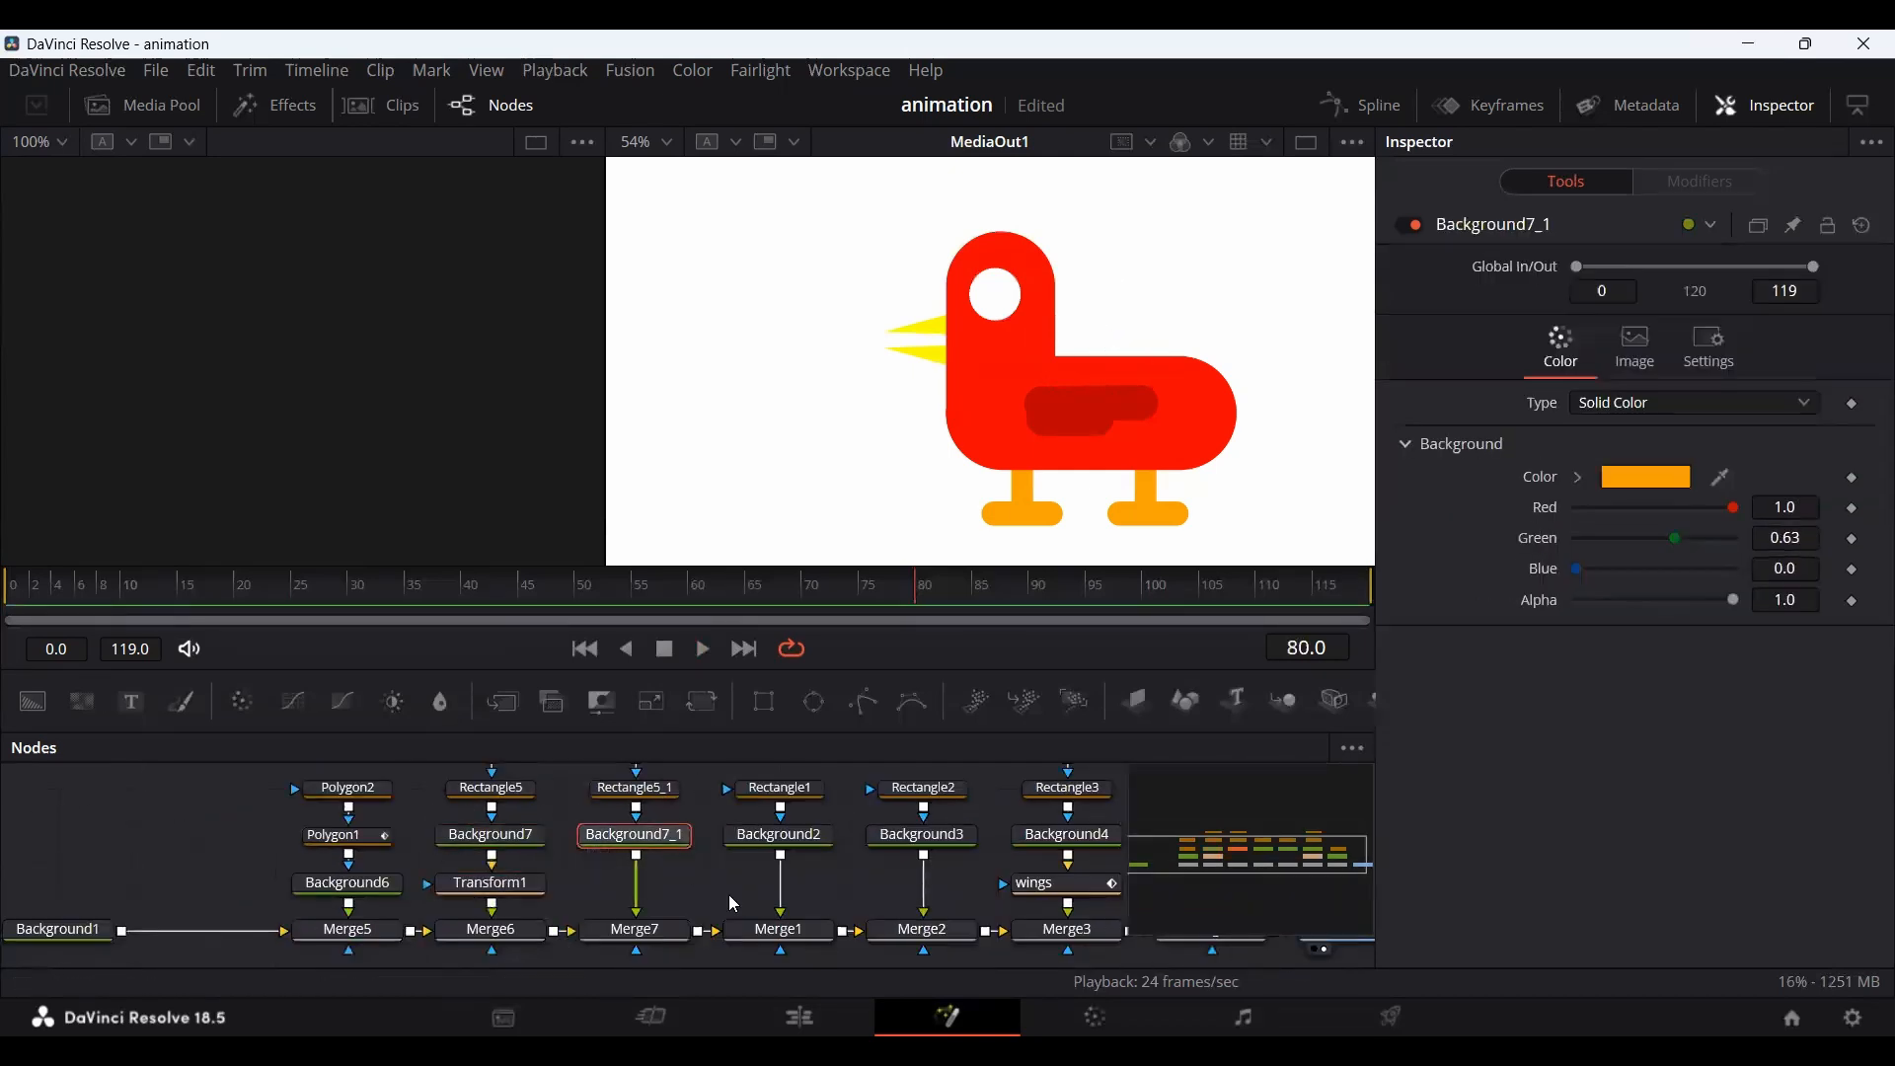
{"action": "left_click", "coordinate": [703, 703]}
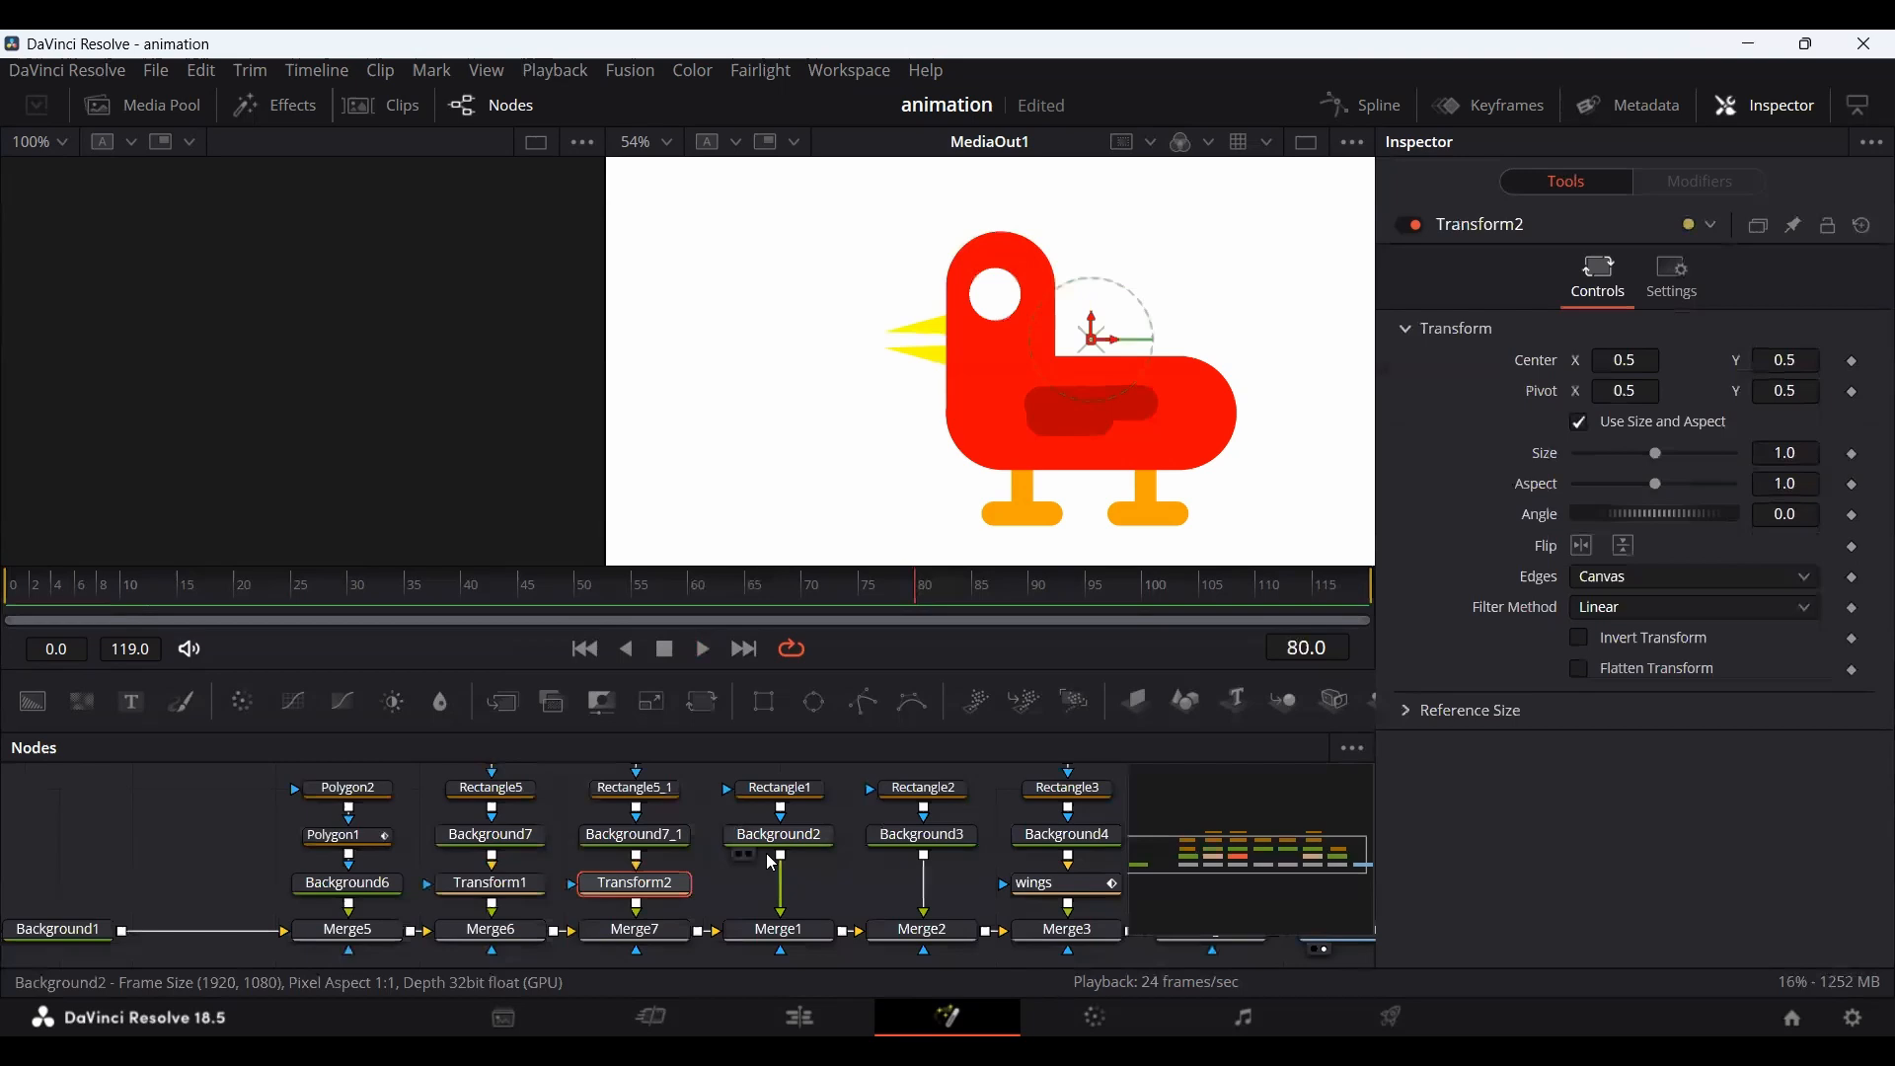
Check which leg each rectangle mask belongs to and rename Transform1 as left.
{"action": "left_click", "coordinate": [499, 883]}
{"action": "left_click", "coordinate": [517, 831]}
{"action": "scroll", "coordinate": [517, 823], "scroll_direction": "up", "scroll_amount": 1}
{"action": "left_click", "coordinate": [517, 818]}
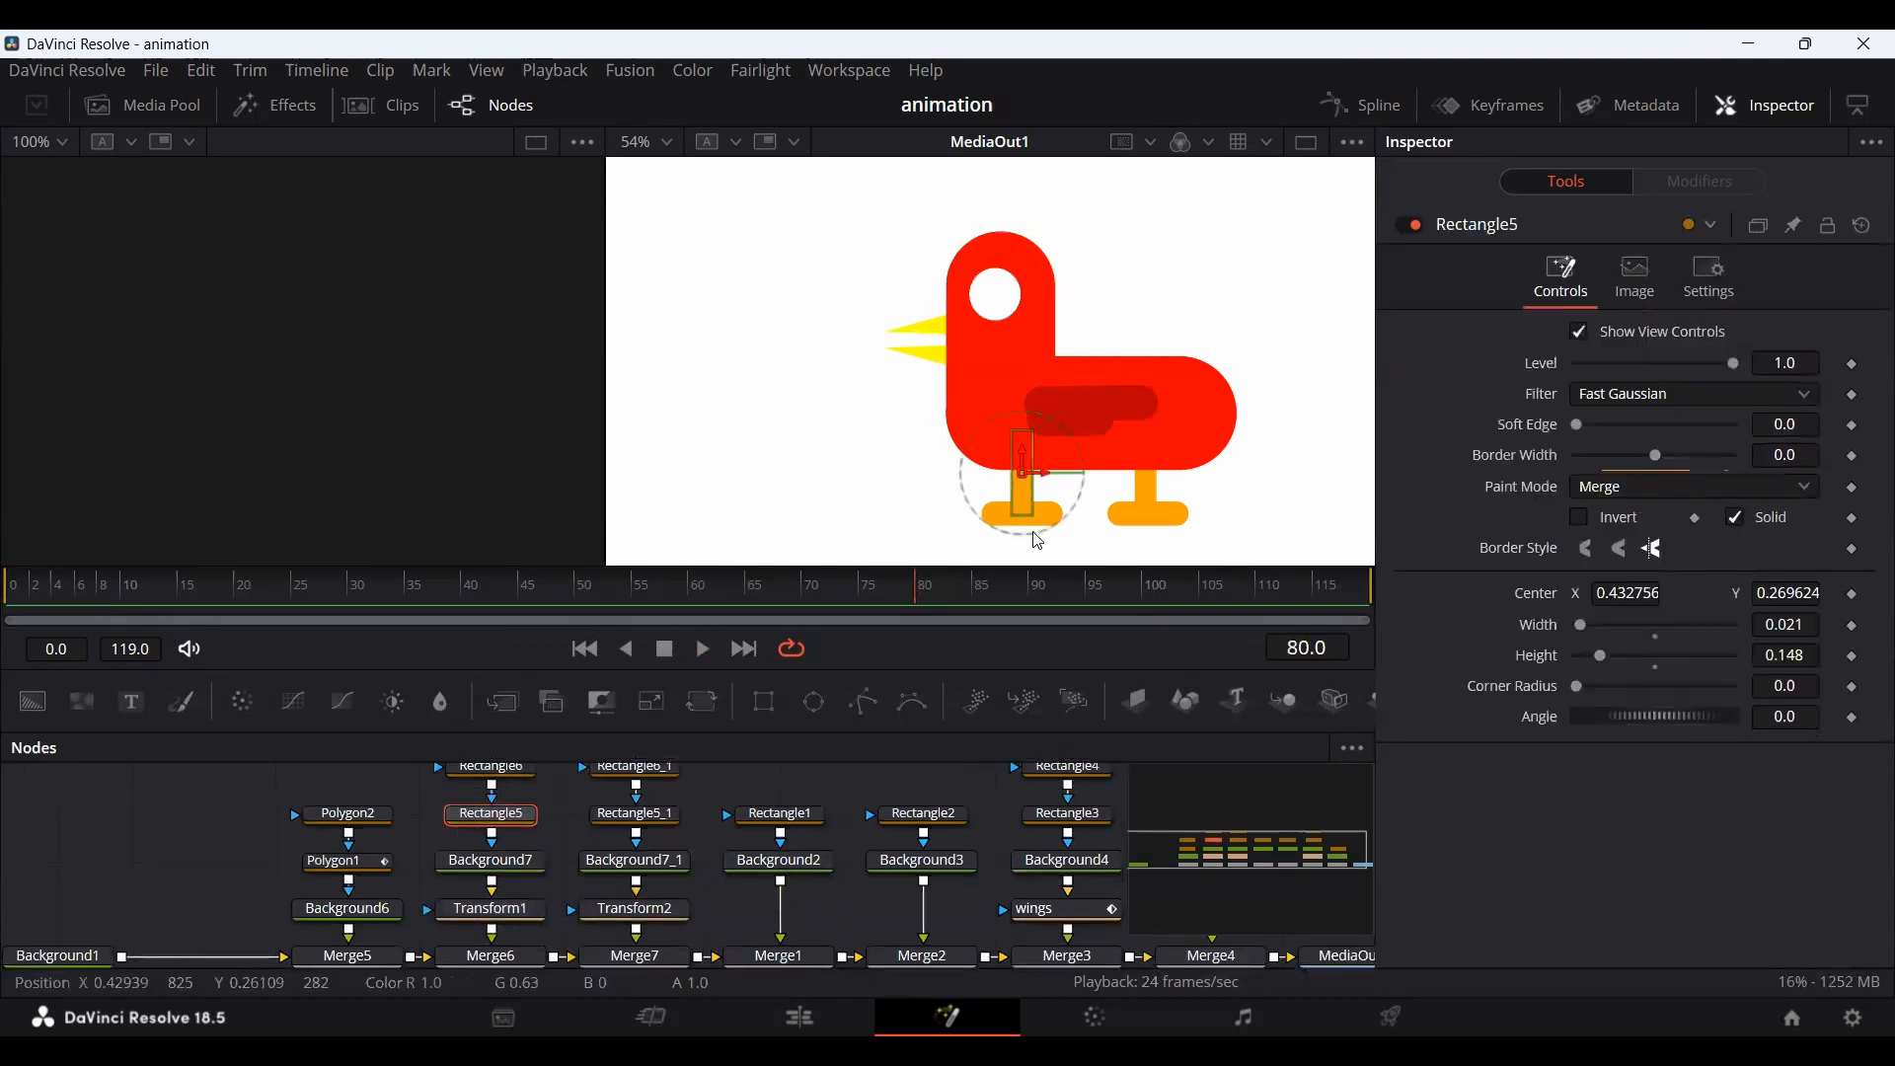
{"action": "left_click", "coordinate": [649, 816]}
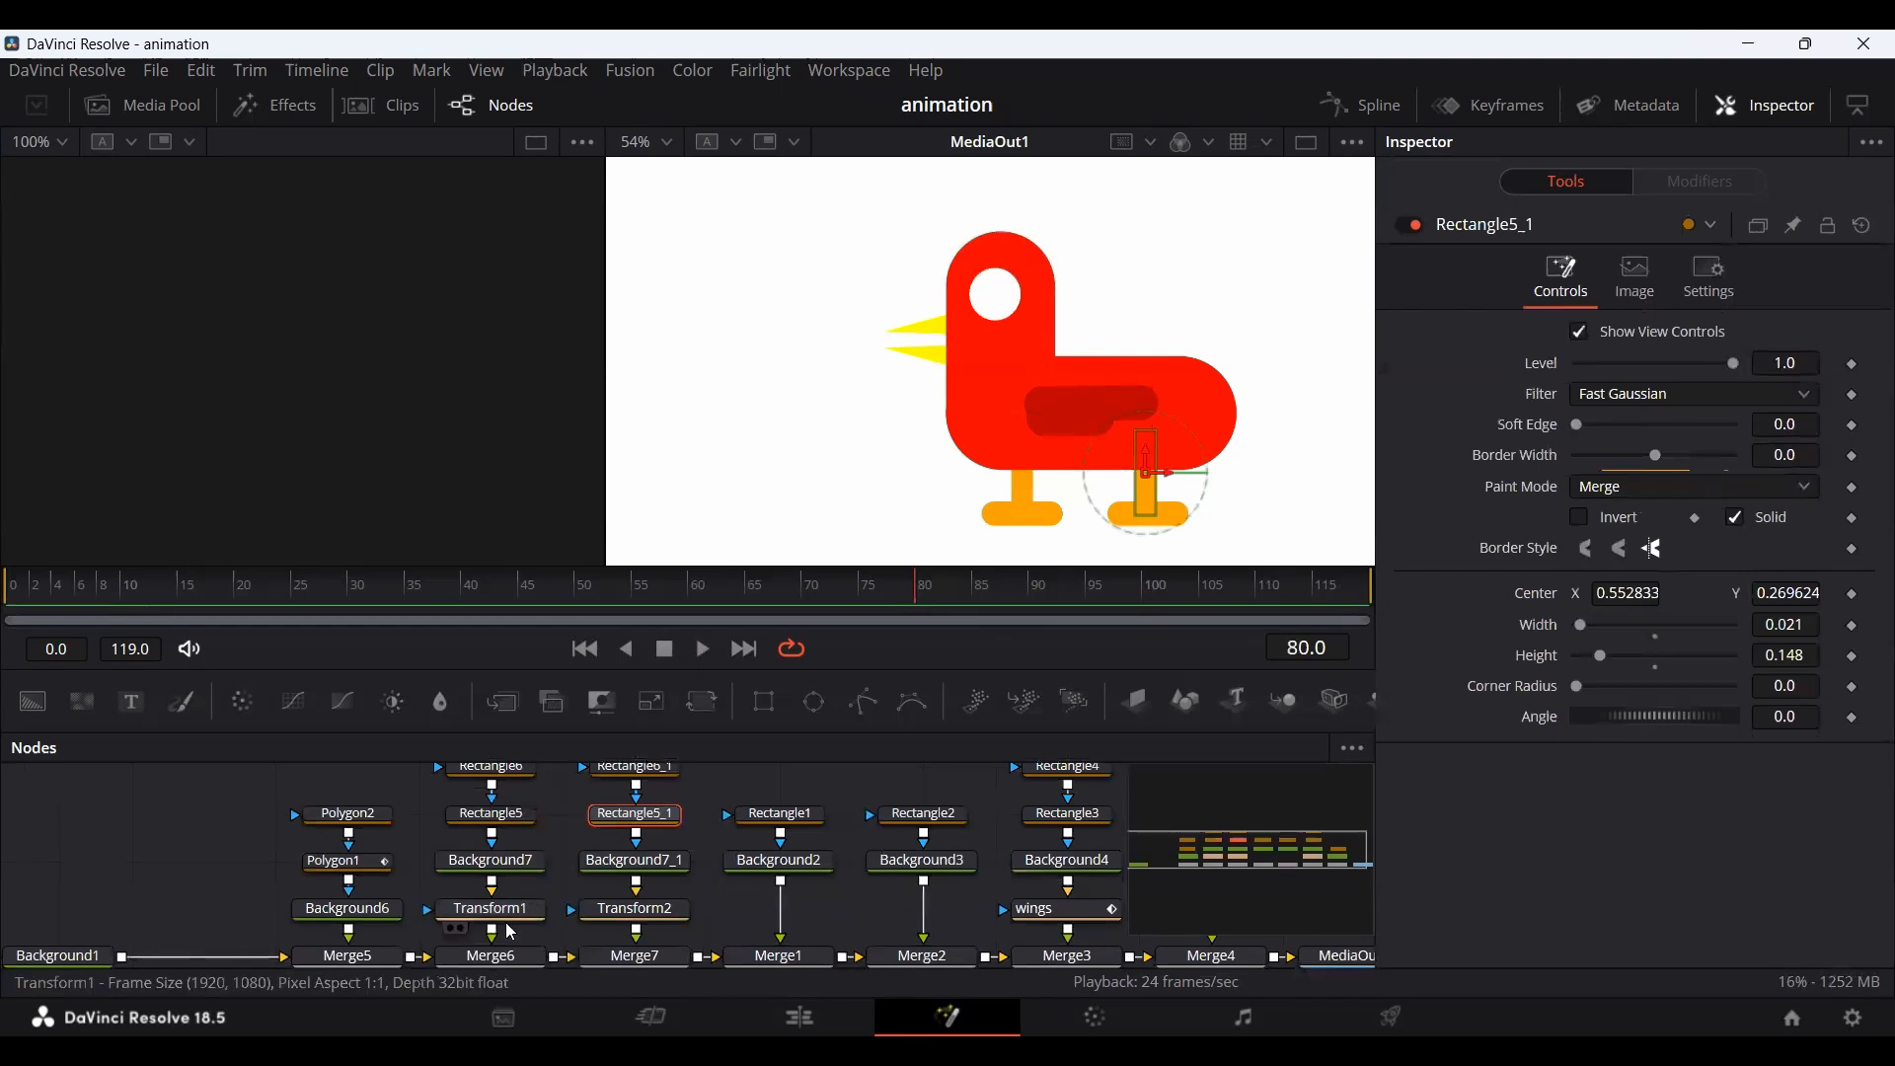
{"action": "left_click", "coordinate": [540, 916]}
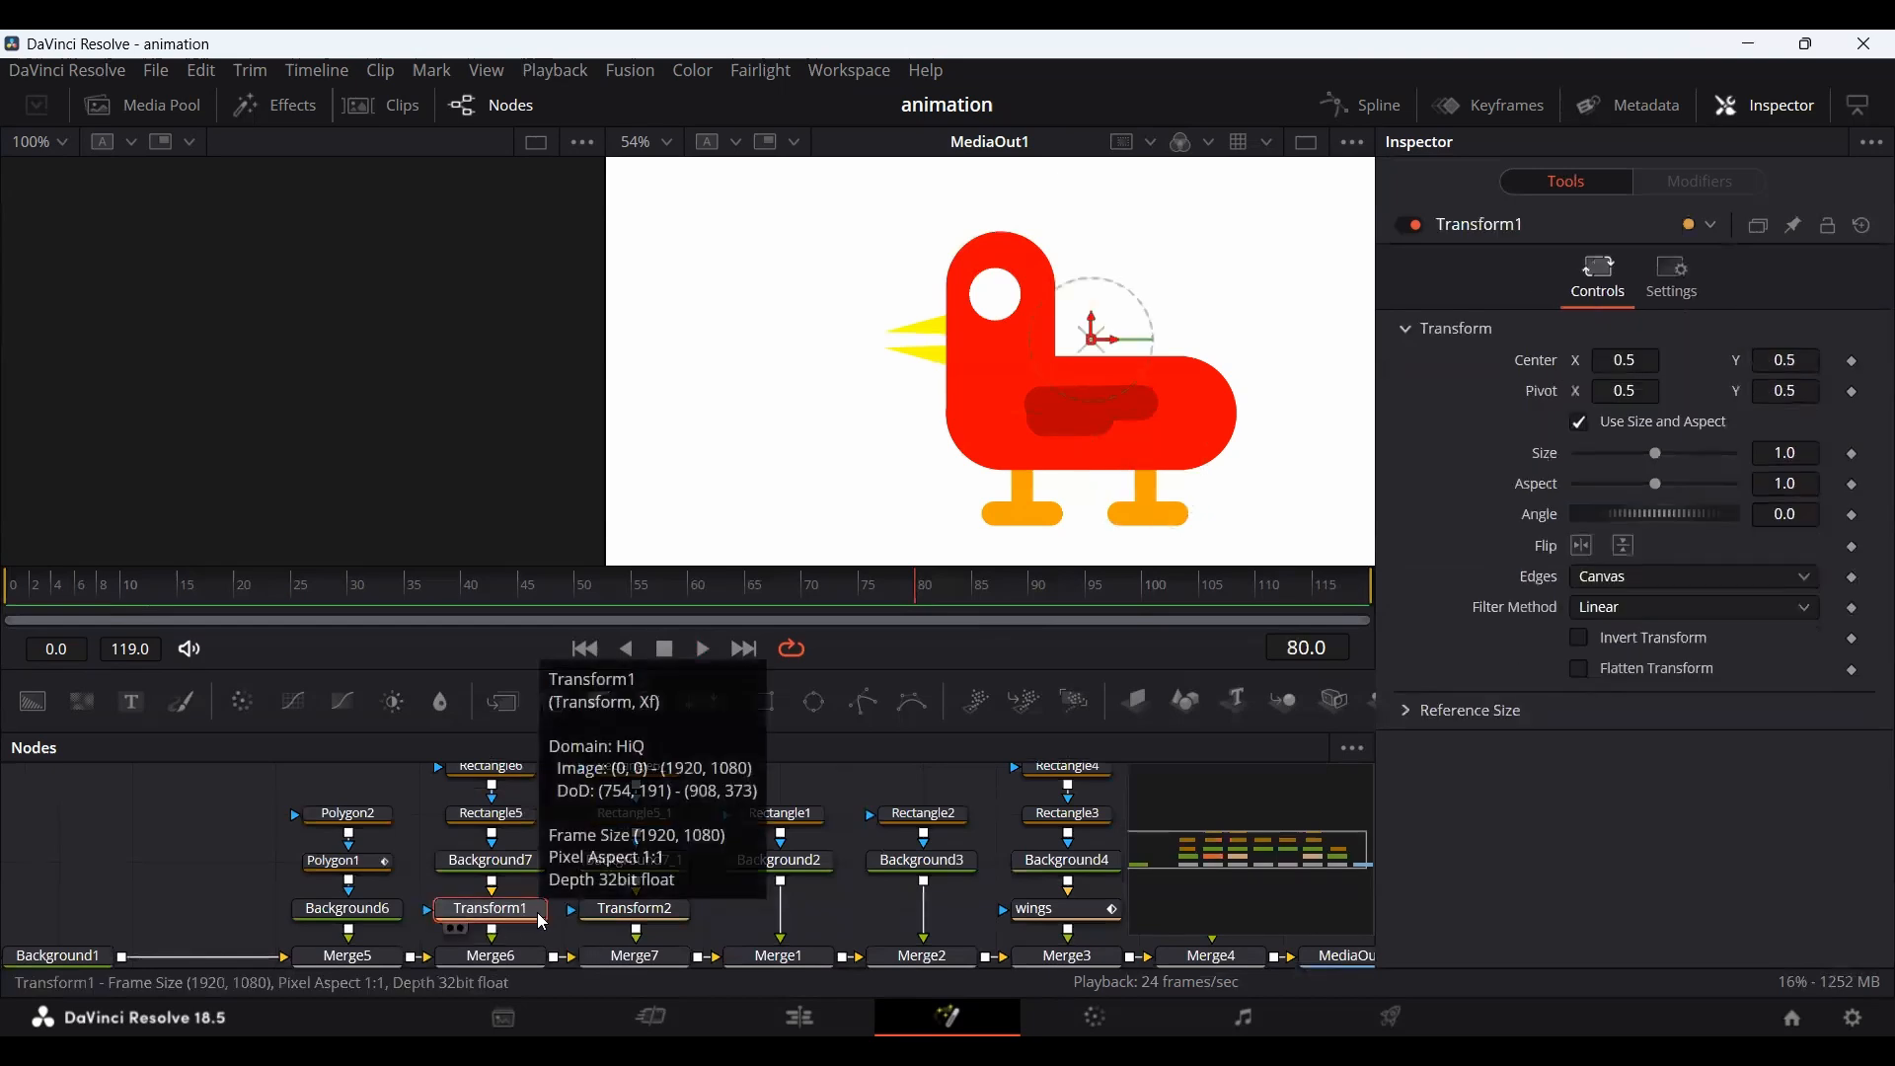
{"action": "key", "text": "F2"}
{"action": "key", "text": "BackSpace"}
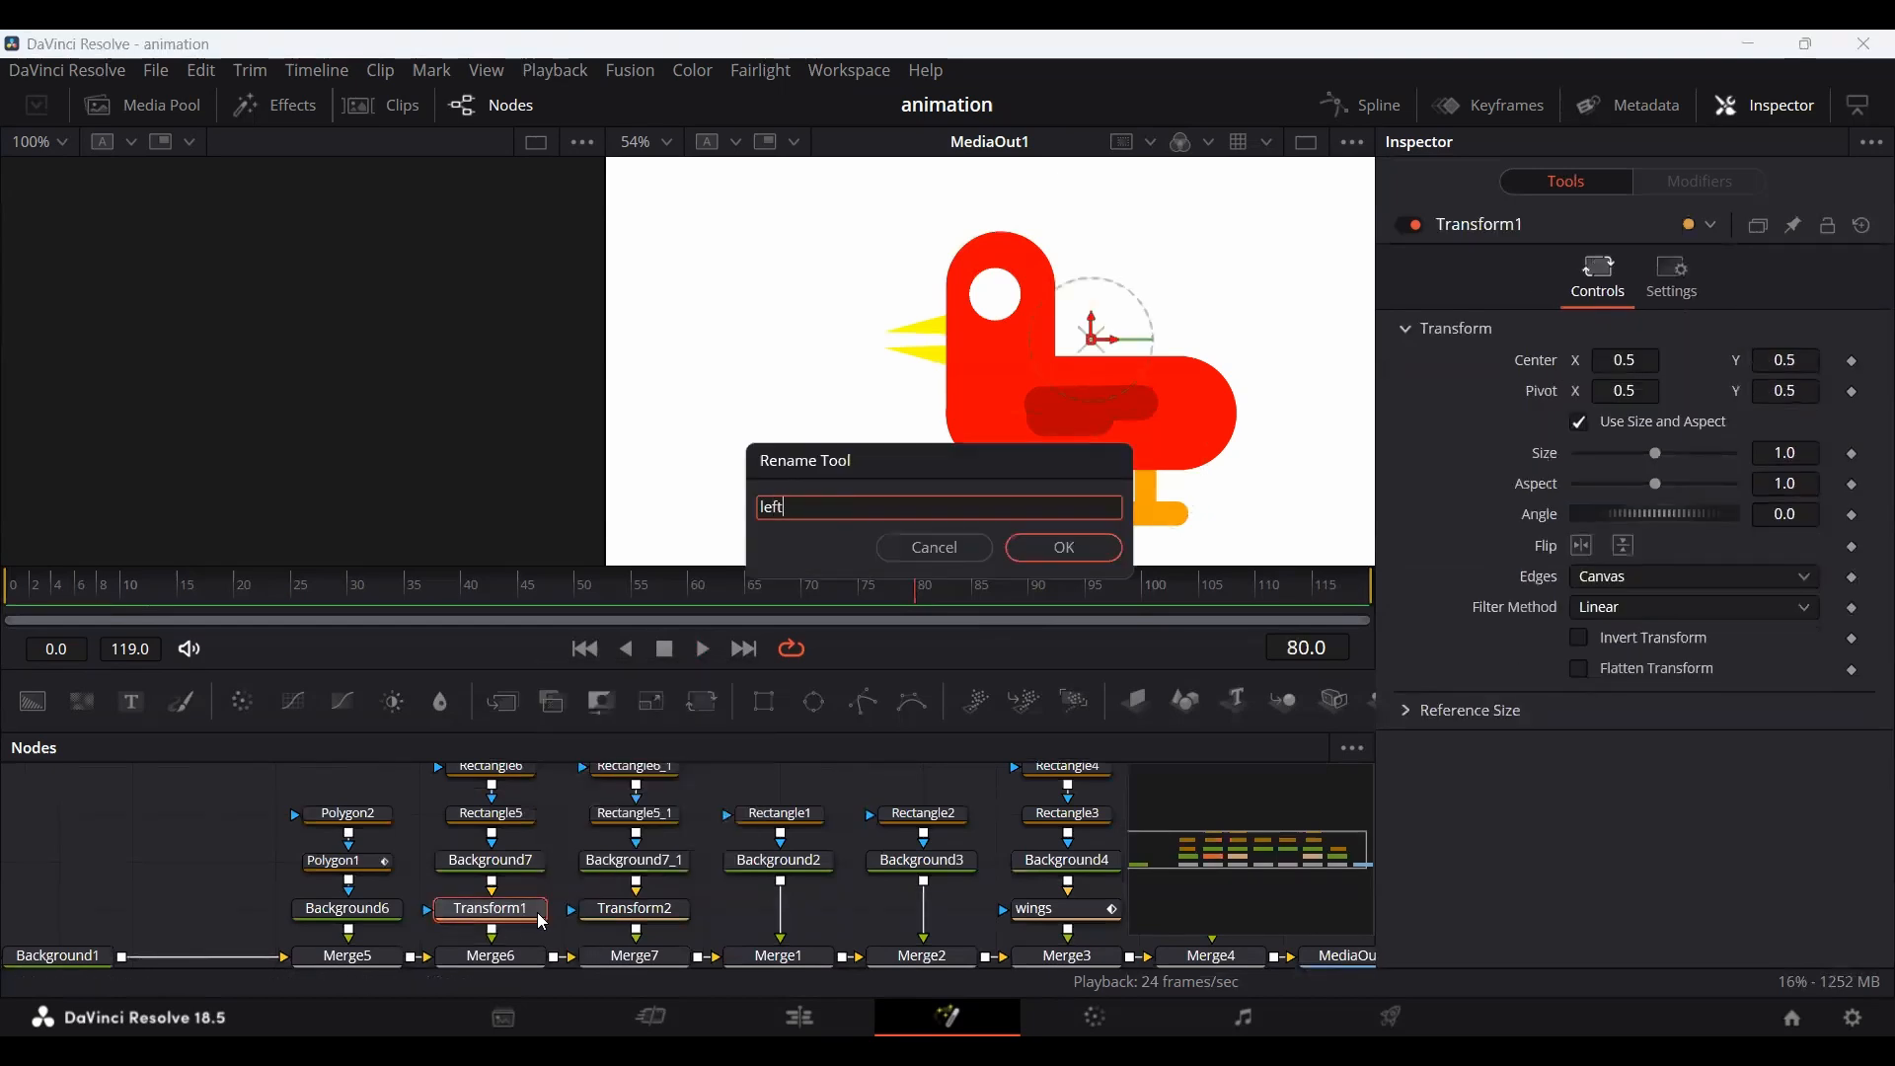
{"action": "key", "text": "Return"}
Rename Transform2 as right.
{"action": "left_click", "coordinate": [616, 918]}
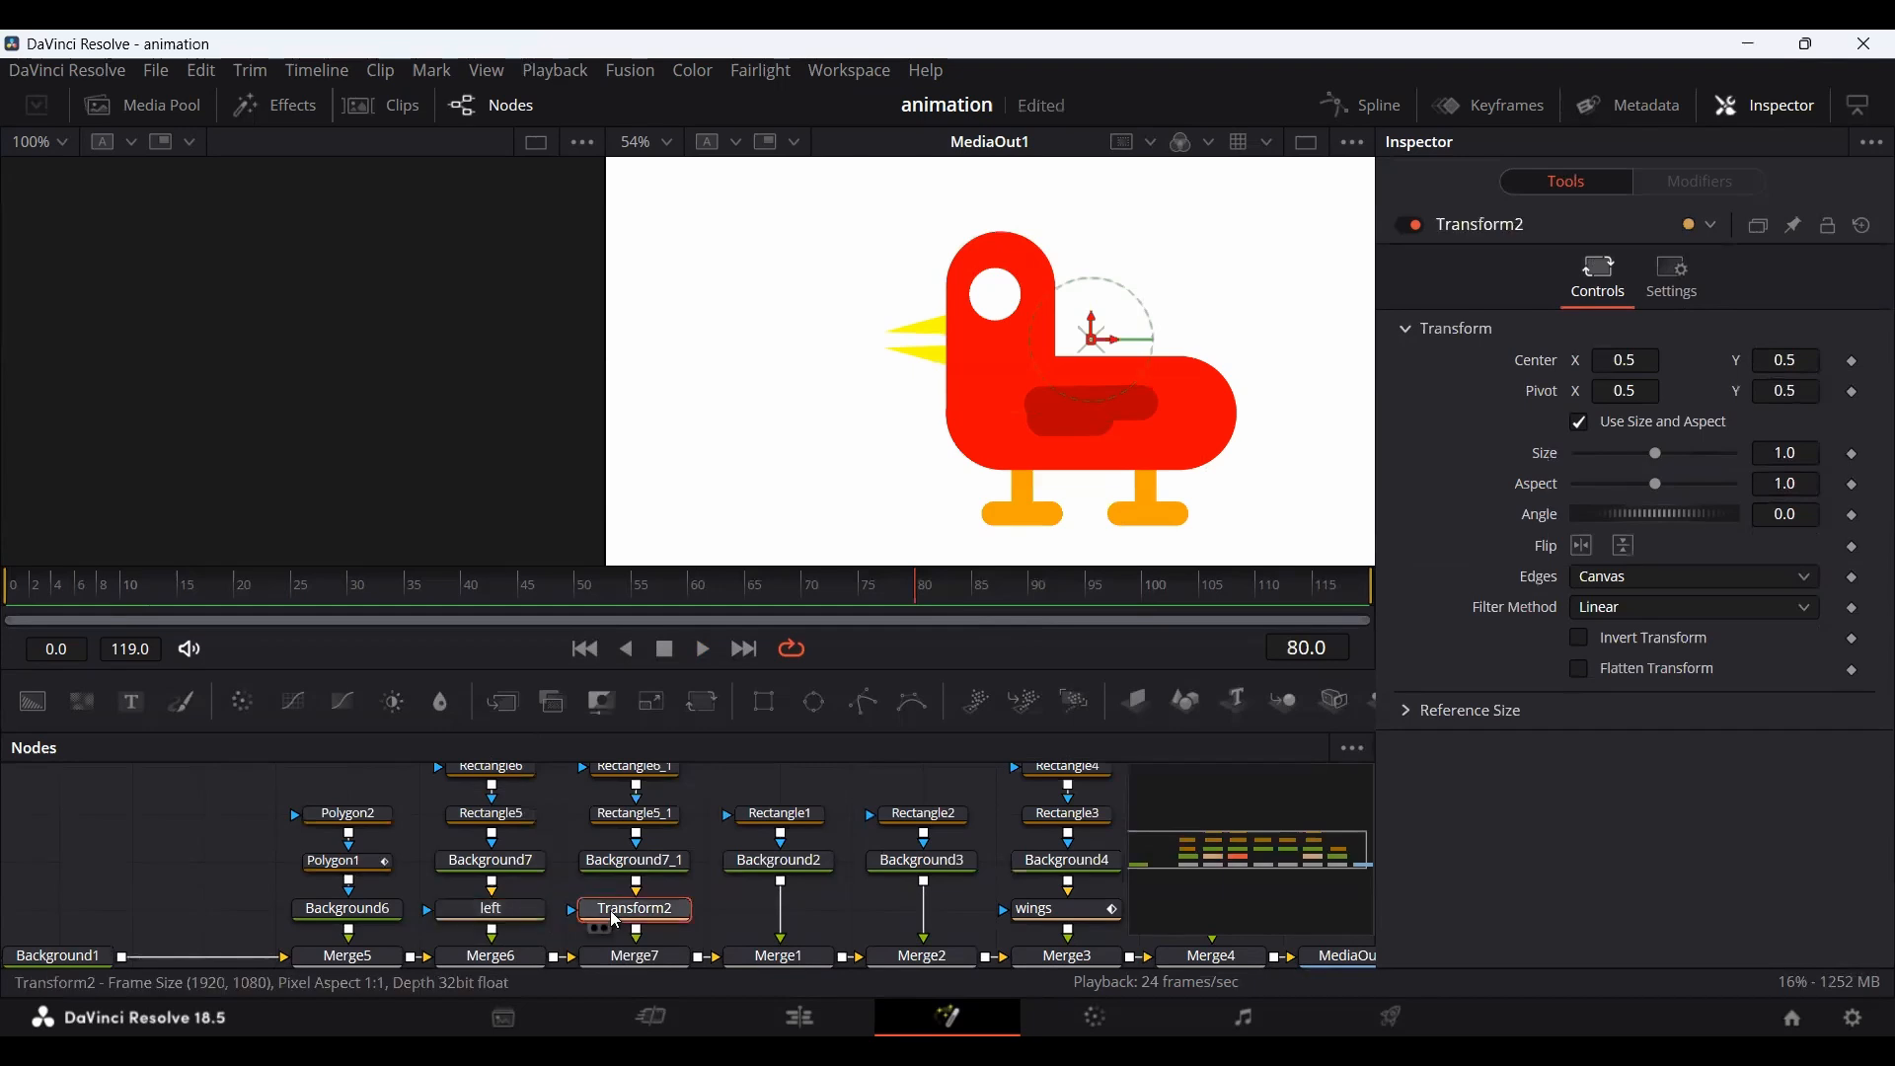
{"action": "key", "text": "F2"}
{"action": "key", "text": "BackSpace"}
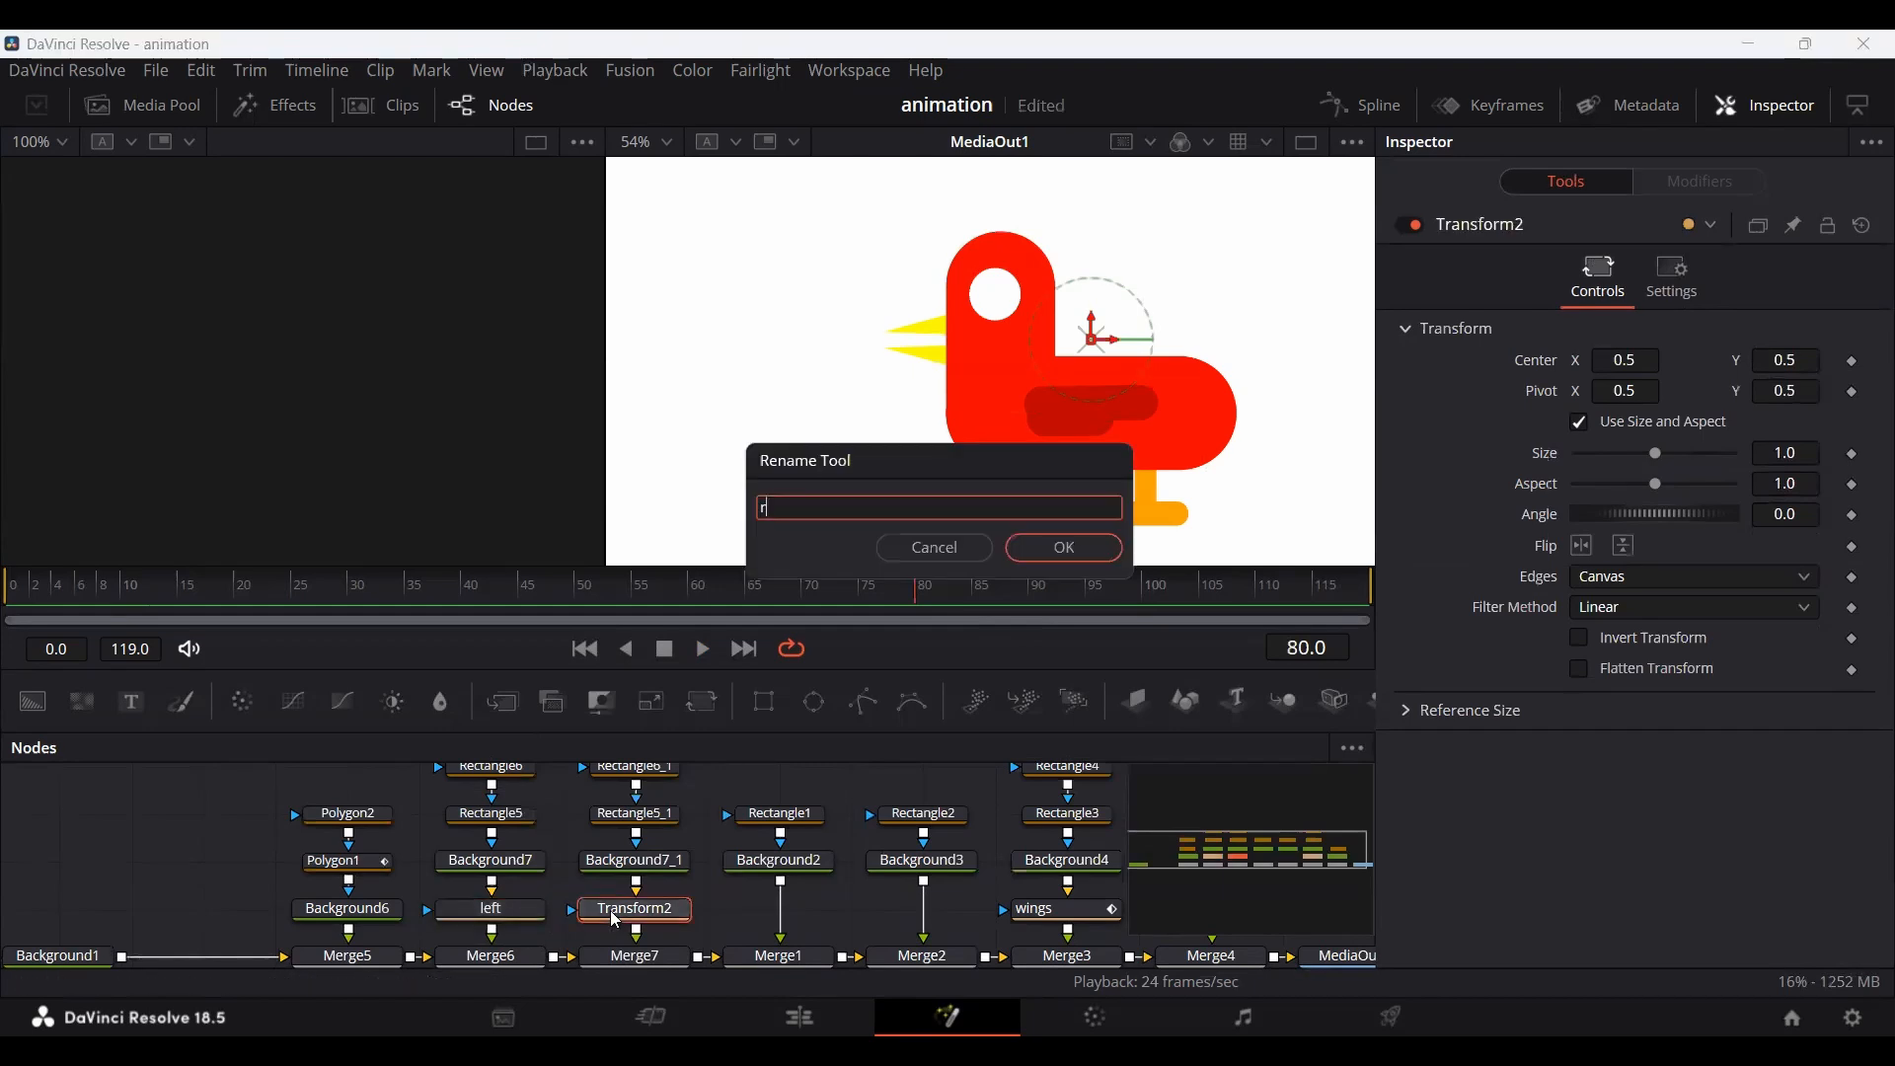
{"action": "type", "text": "right"}
{"action": "key", "text": "Return"}
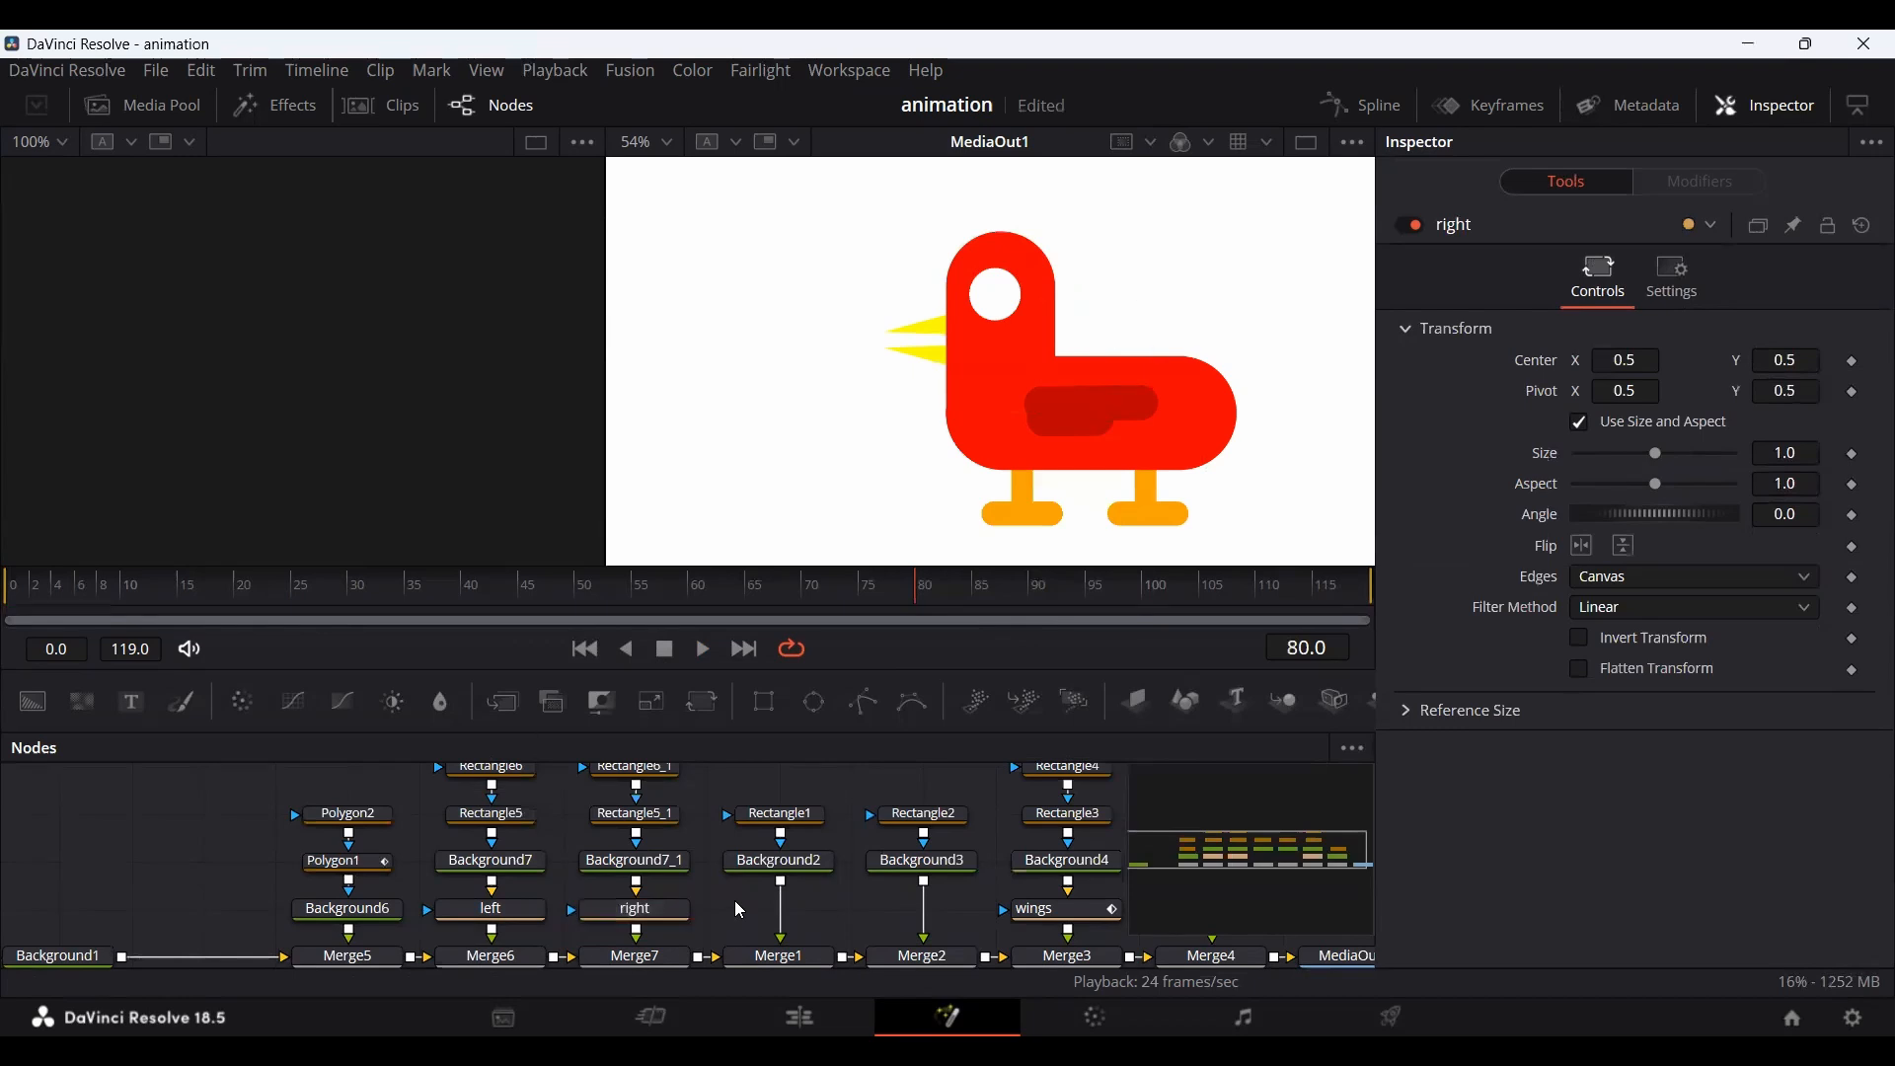
Keyframe the left transform's Angle at 0.0 on frame 0.
{"action": "left_click_drag", "start_coordinate": [191, 602], "coordinate": [10, 604]}
{"action": "left_click", "coordinate": [506, 930]}
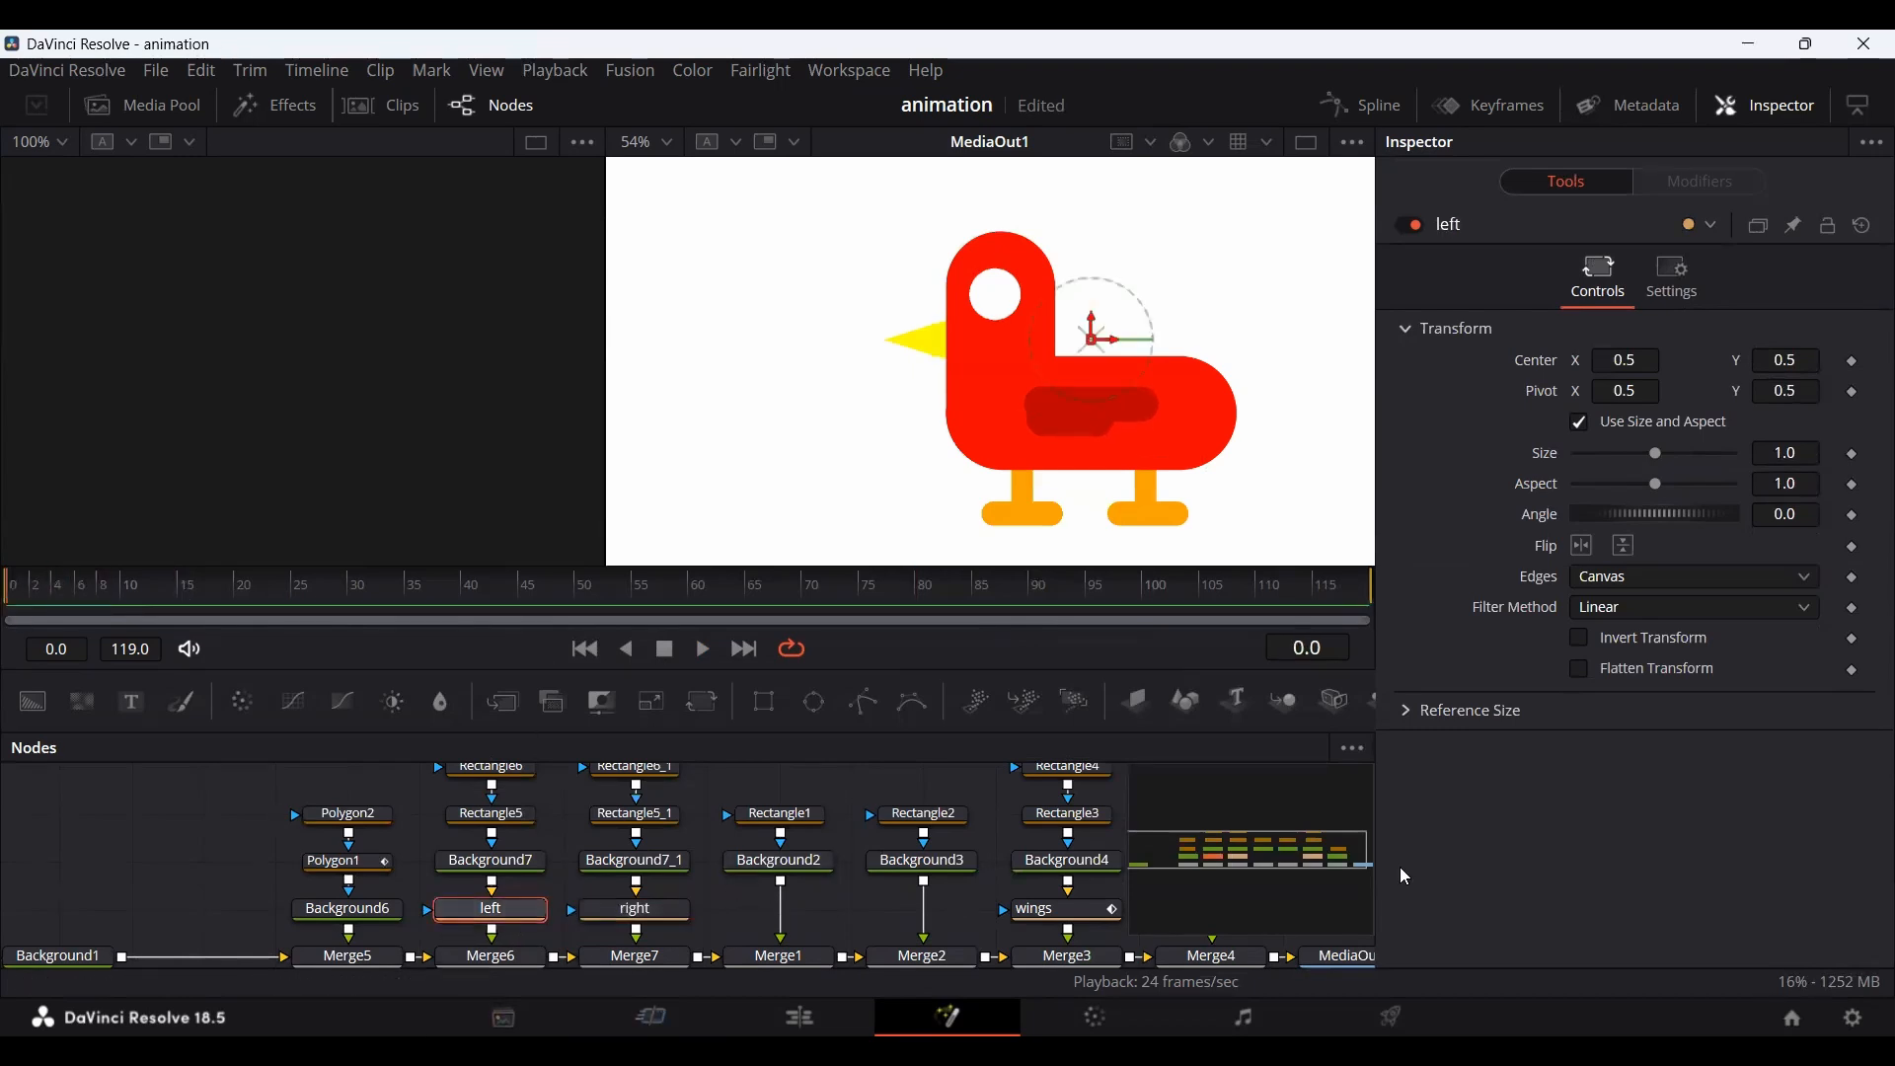
{"action": "left_click", "coordinate": [1853, 516]}
Set the left transform's Pivot to X 0.433, Y 0.301 and keyframe its Angle at -13.0 on frame 20.
{"action": "left_click_drag", "start_coordinate": [54, 598], "coordinate": [238, 596]}
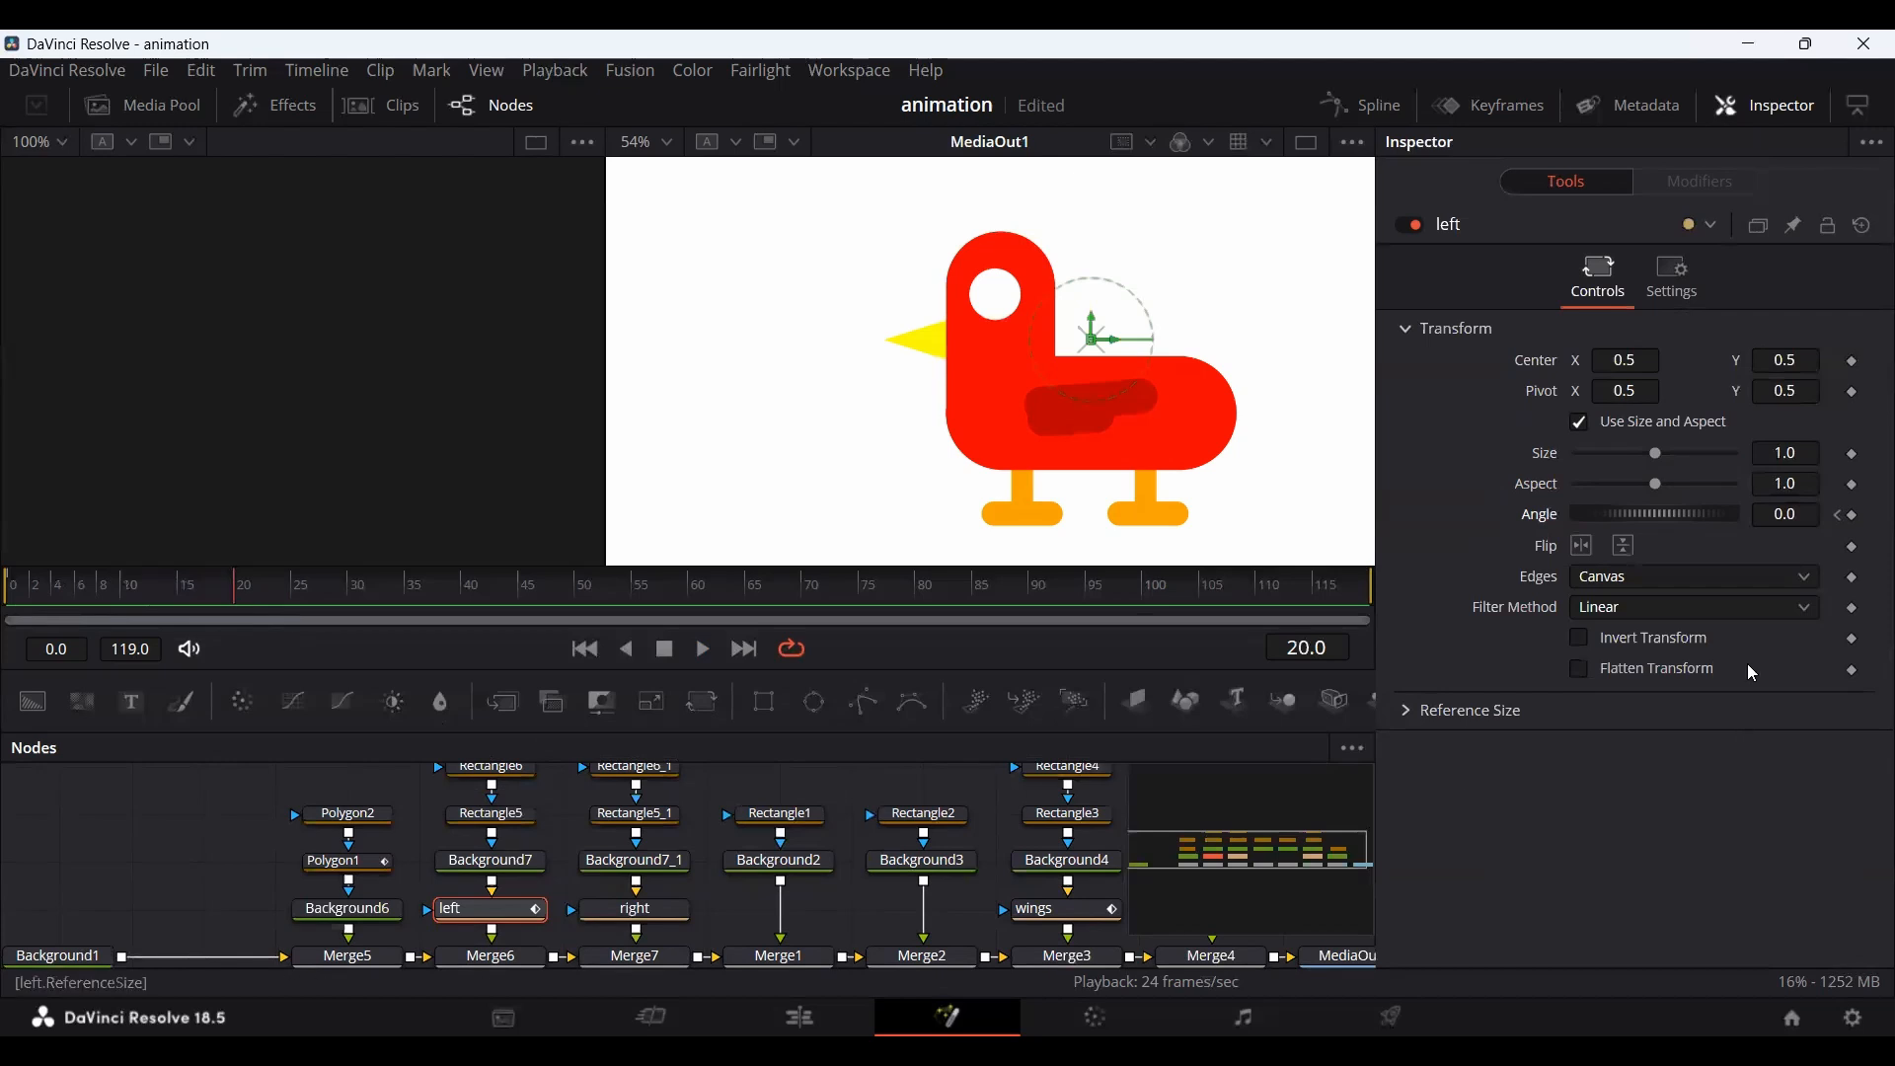
{"action": "left_click_drag", "start_coordinate": [1658, 519], "coordinate": [1680, 513]}
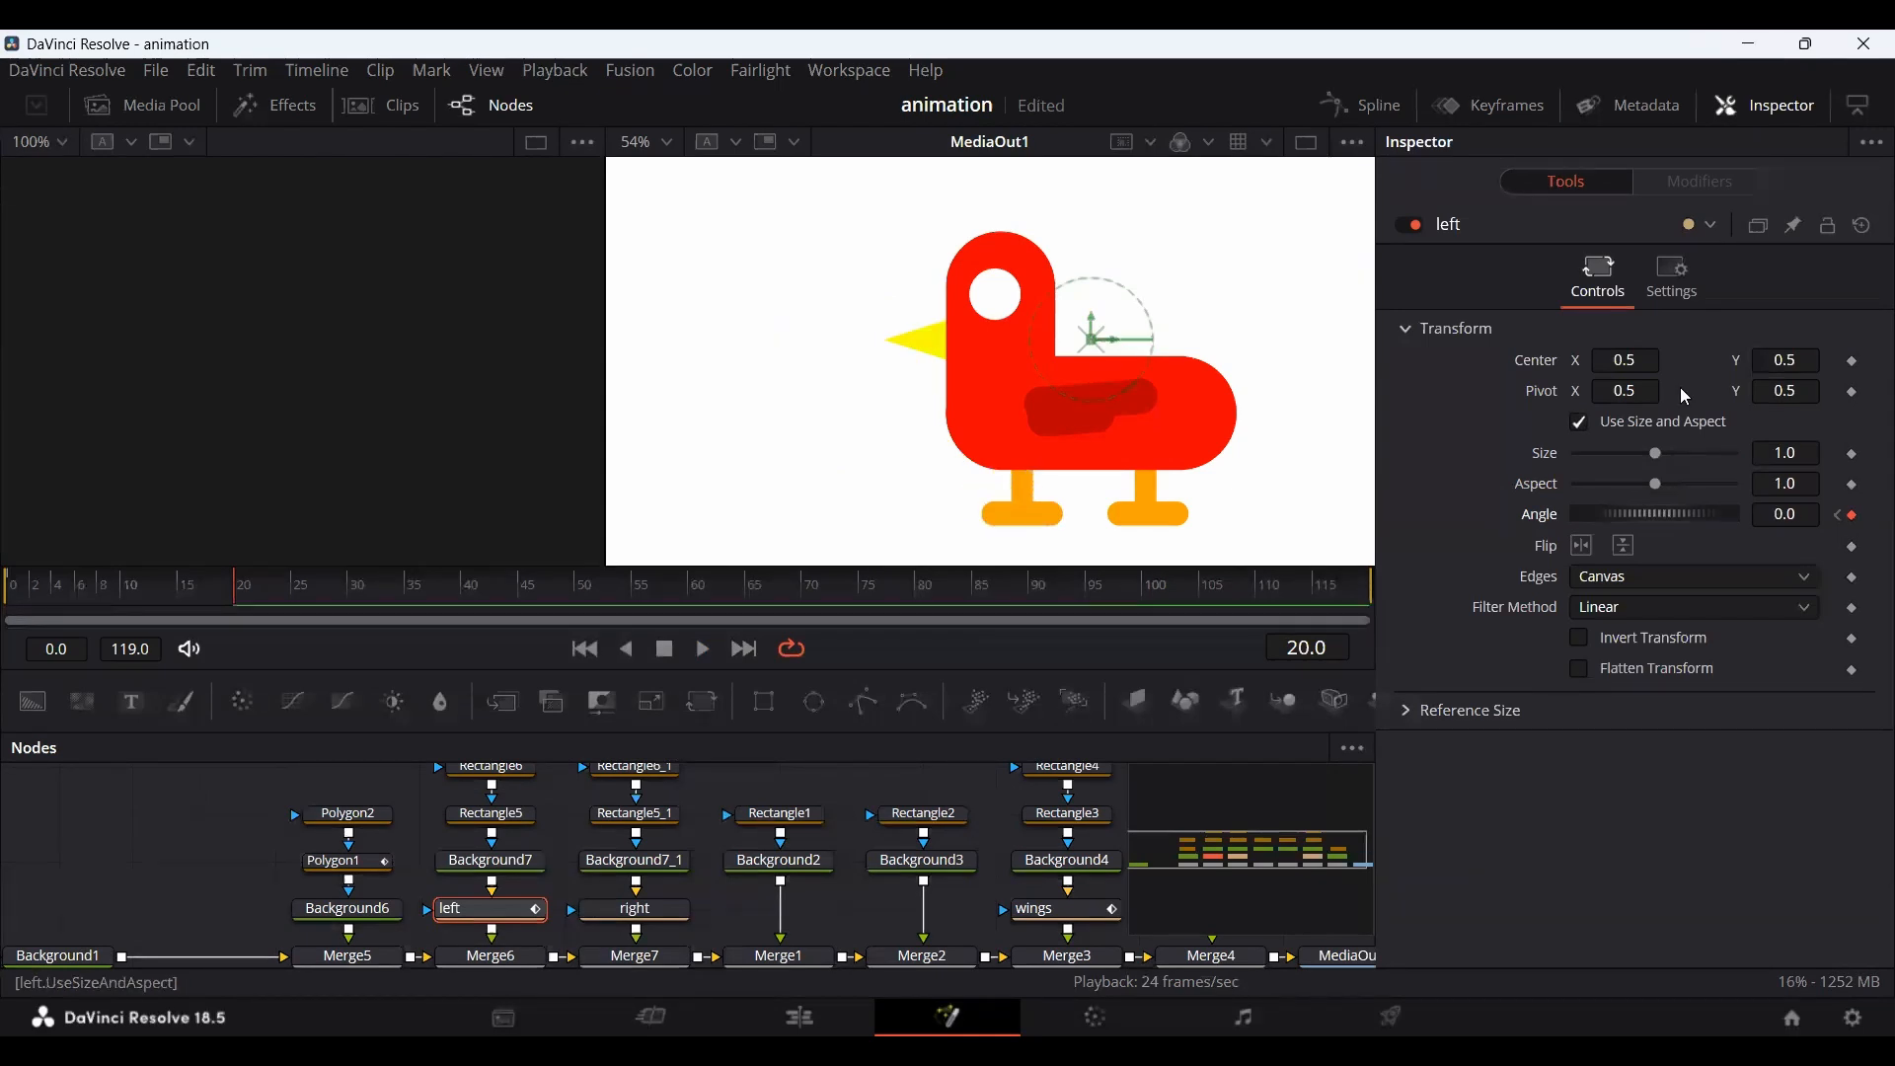
{"action": "left_click_drag", "start_coordinate": [1656, 389], "coordinate": [1628, 389]}
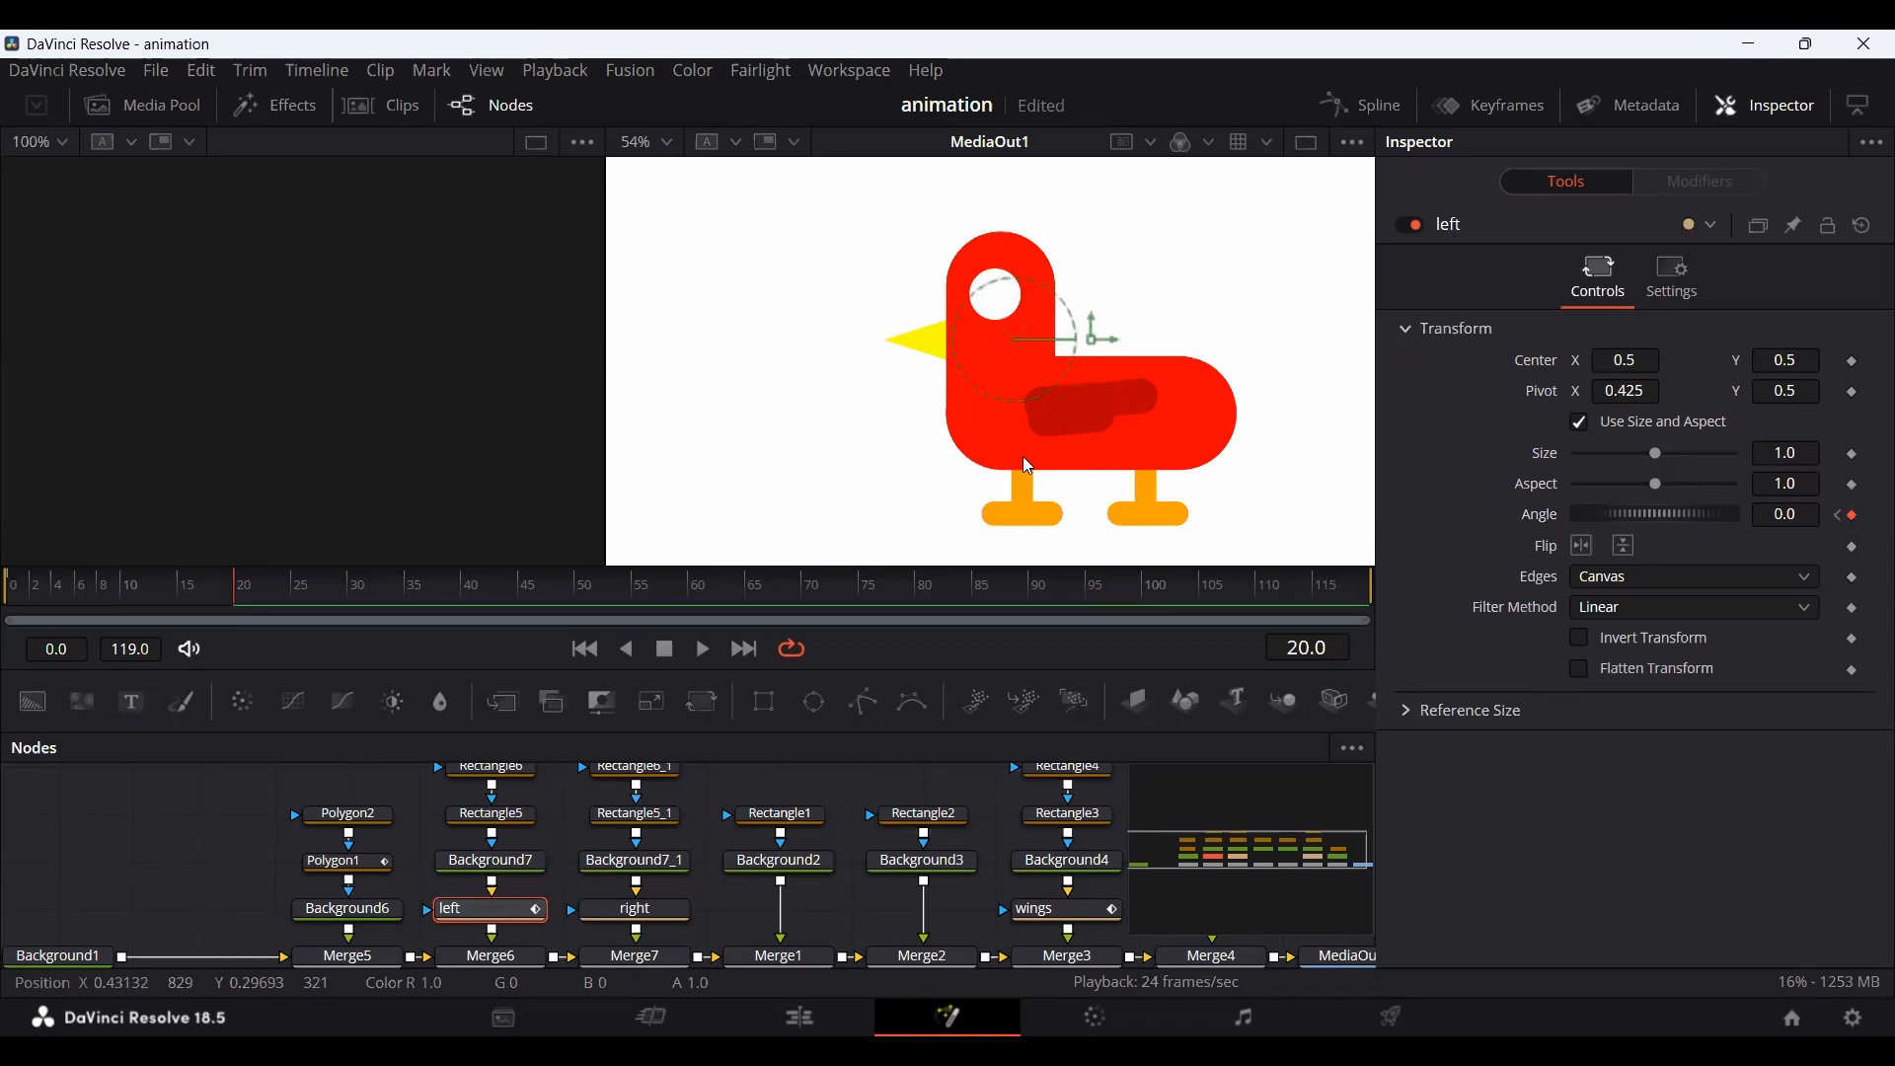
{"action": "left_click_drag", "start_coordinate": [1785, 391], "coordinate": [1774, 391]}
{"action": "left_click_drag", "start_coordinate": [1626, 390], "coordinate": [1638, 391]}
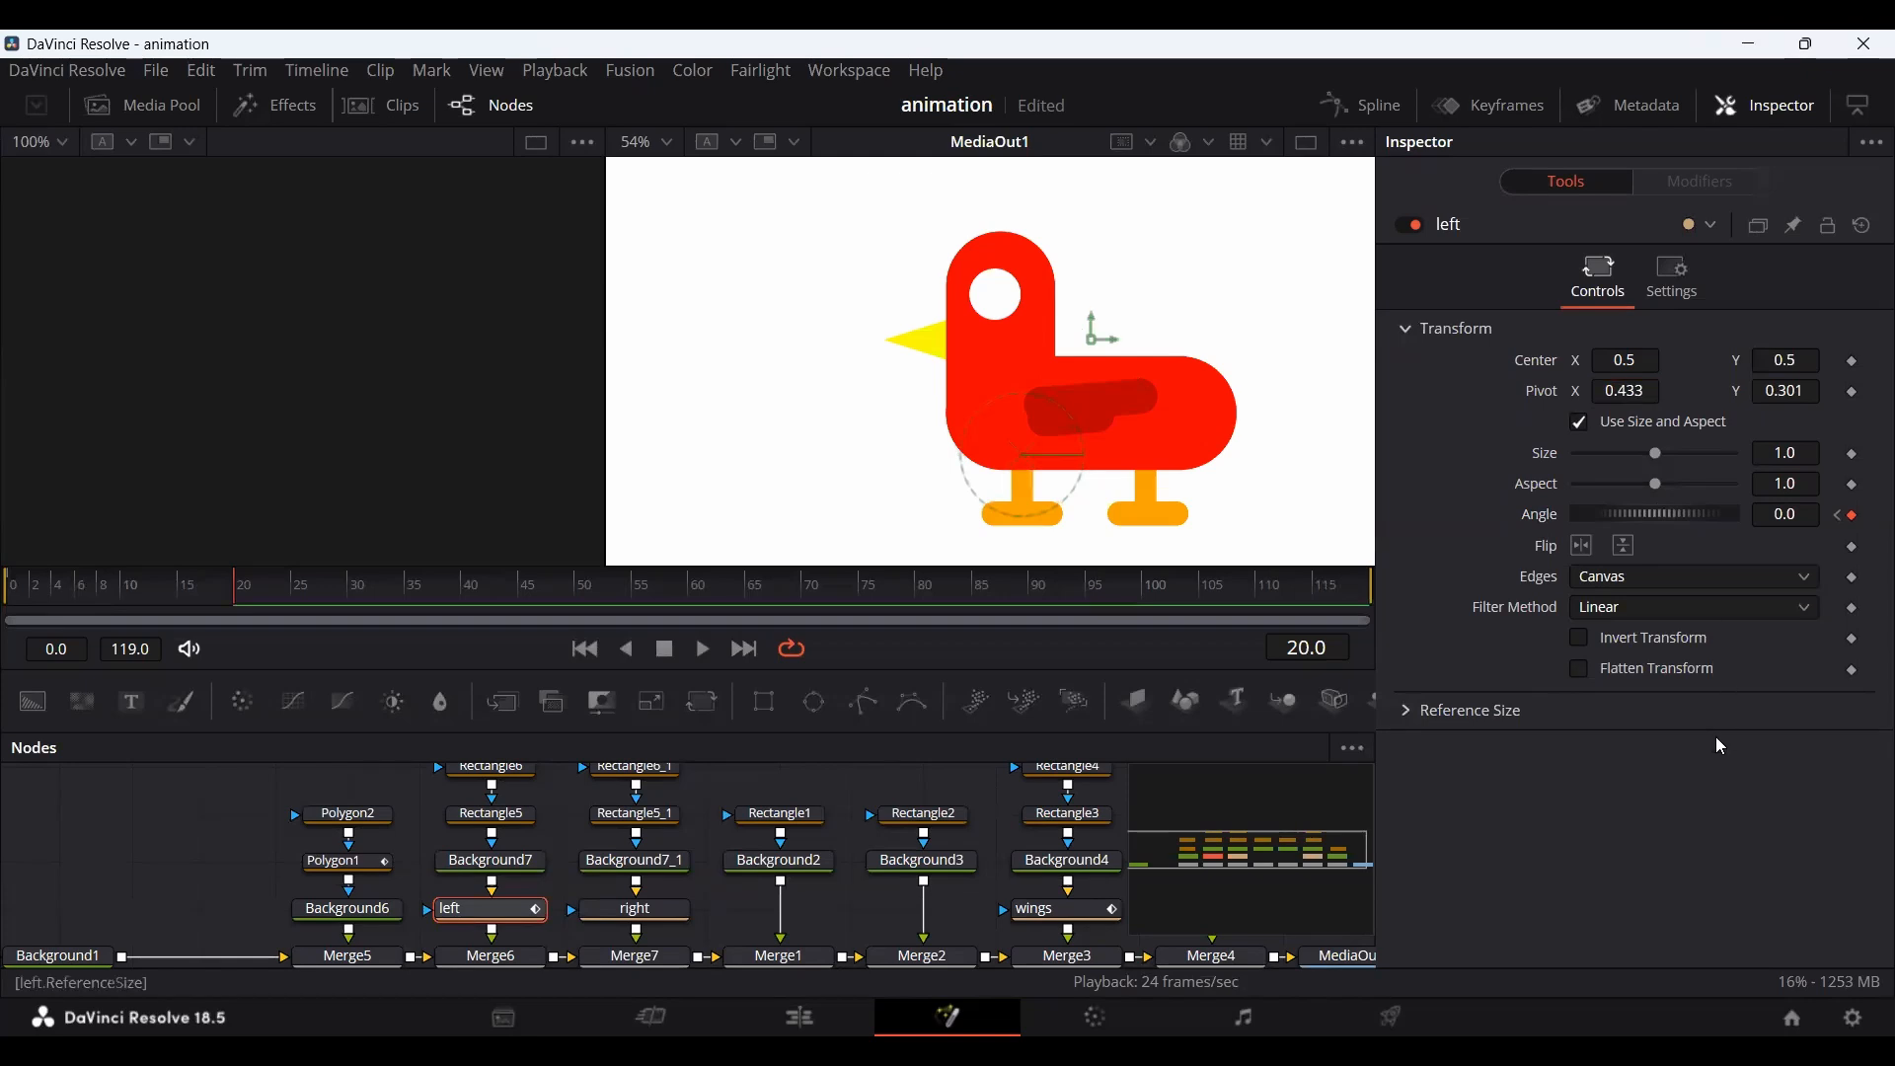
{"action": "left_click_drag", "start_coordinate": [1668, 518], "coordinate": [1662, 519]}
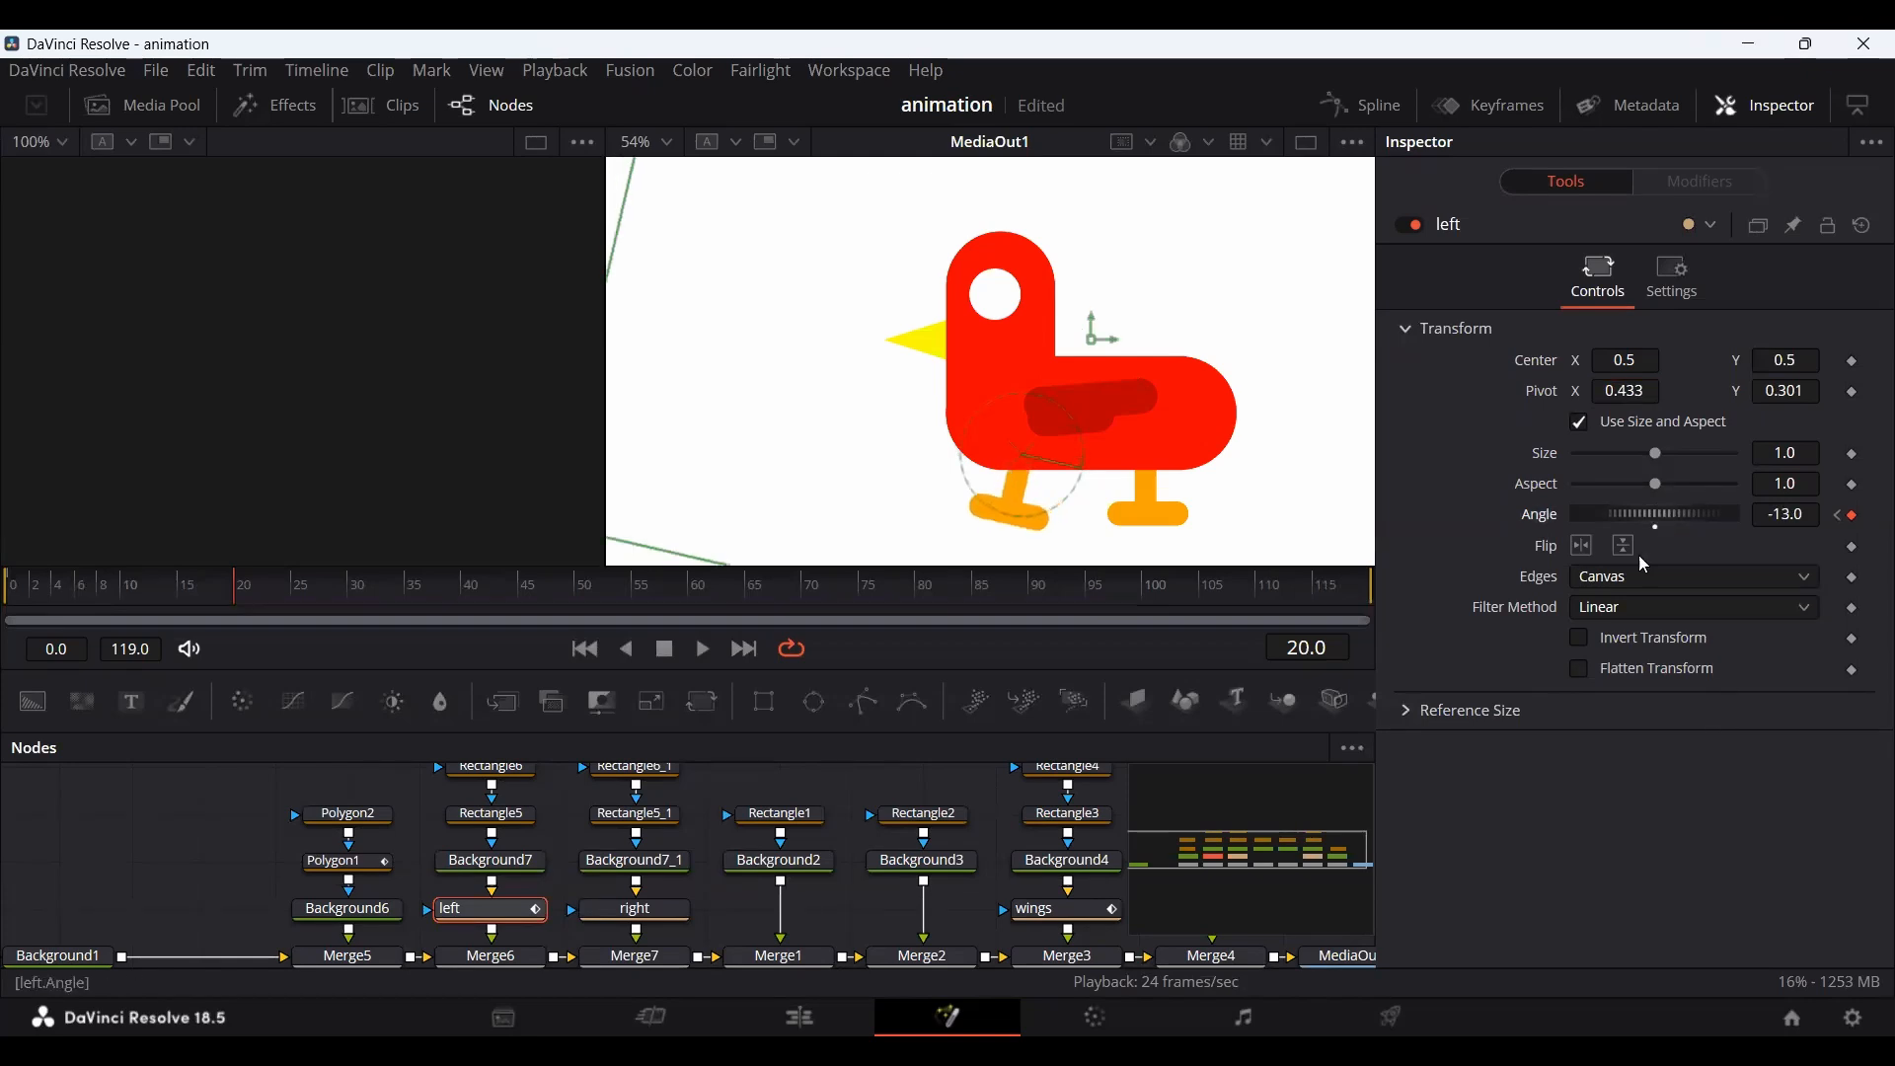
Keyframe the left transform's Angle at 2.7 on frame 40 and -13.0 on frame 60.
{"action": "left_click_drag", "start_coordinate": [339, 594], "coordinate": [468, 598]}
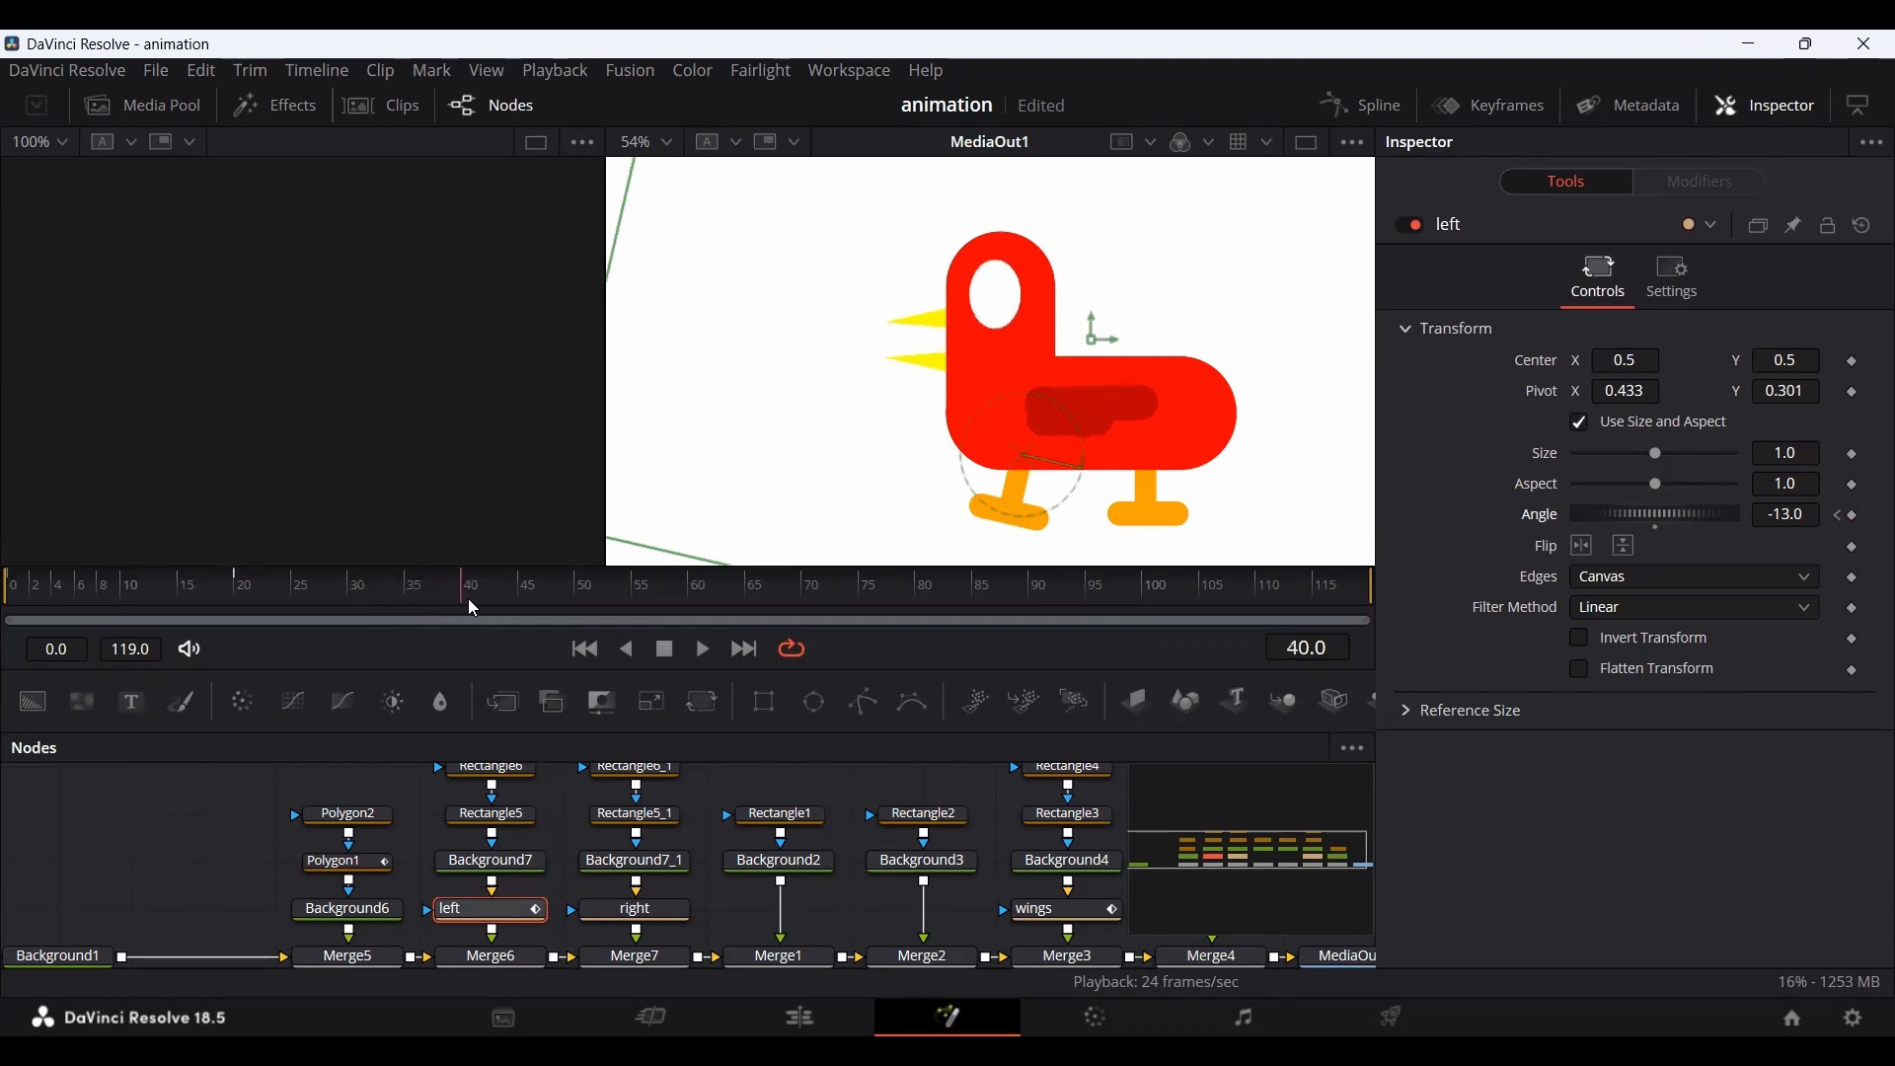
{"action": "left_click_drag", "start_coordinate": [1659, 515], "coordinate": [1667, 516]}
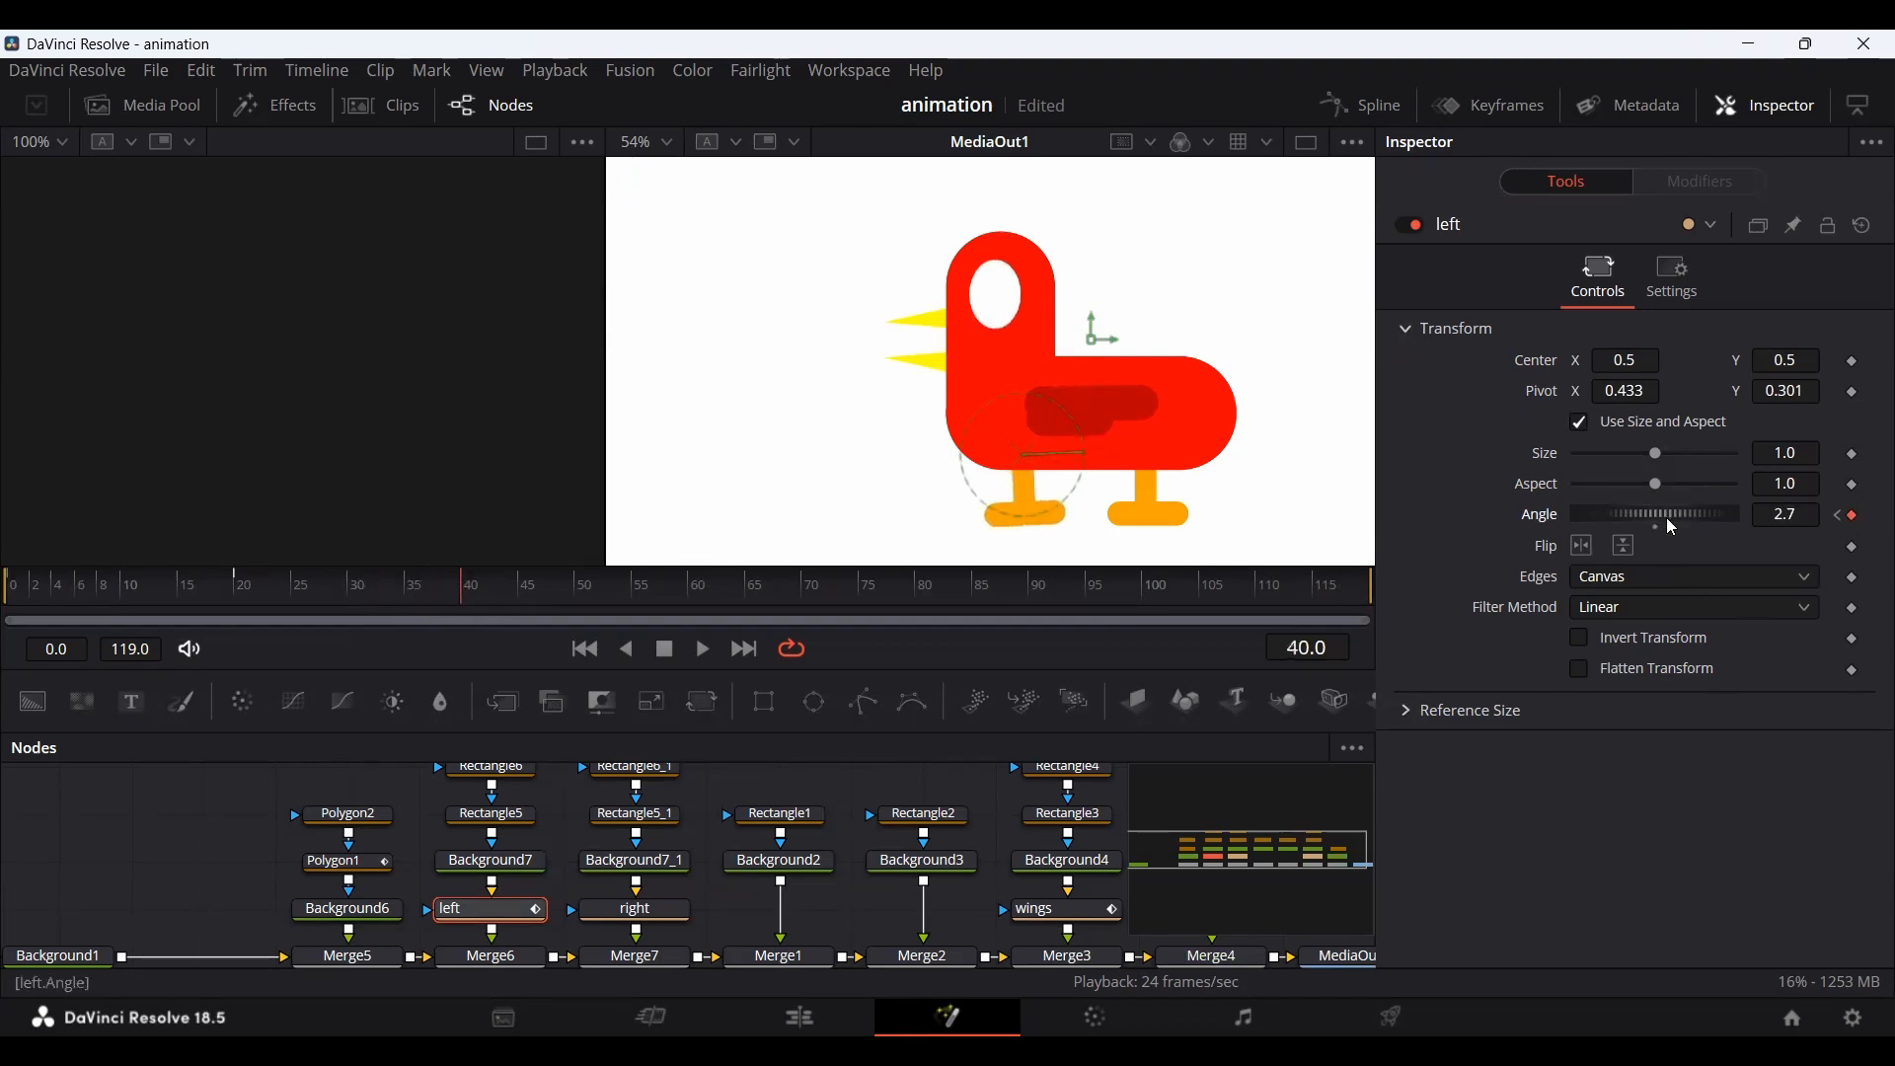
{"action": "left_click_drag", "start_coordinate": [647, 598], "coordinate": [696, 598]}
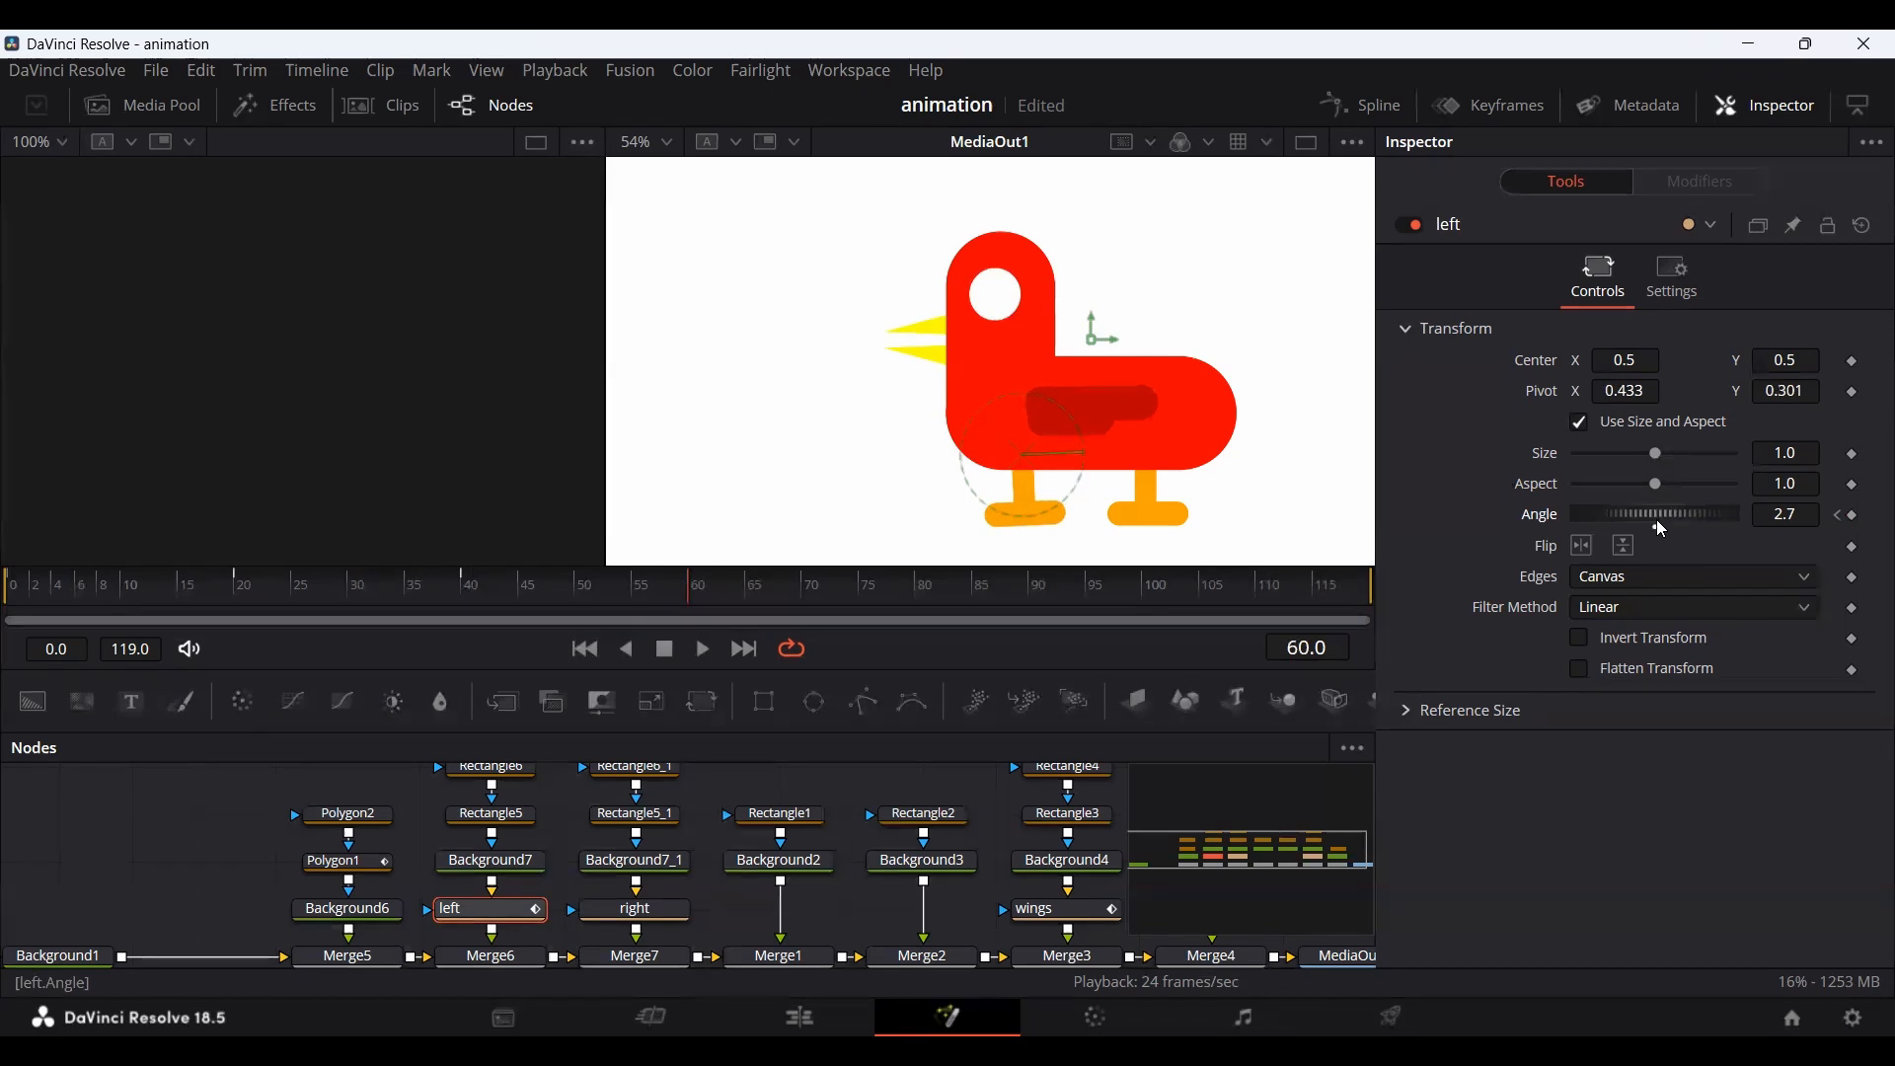
{"action": "left_click_drag", "start_coordinate": [1654, 520], "coordinate": [1648, 521]}
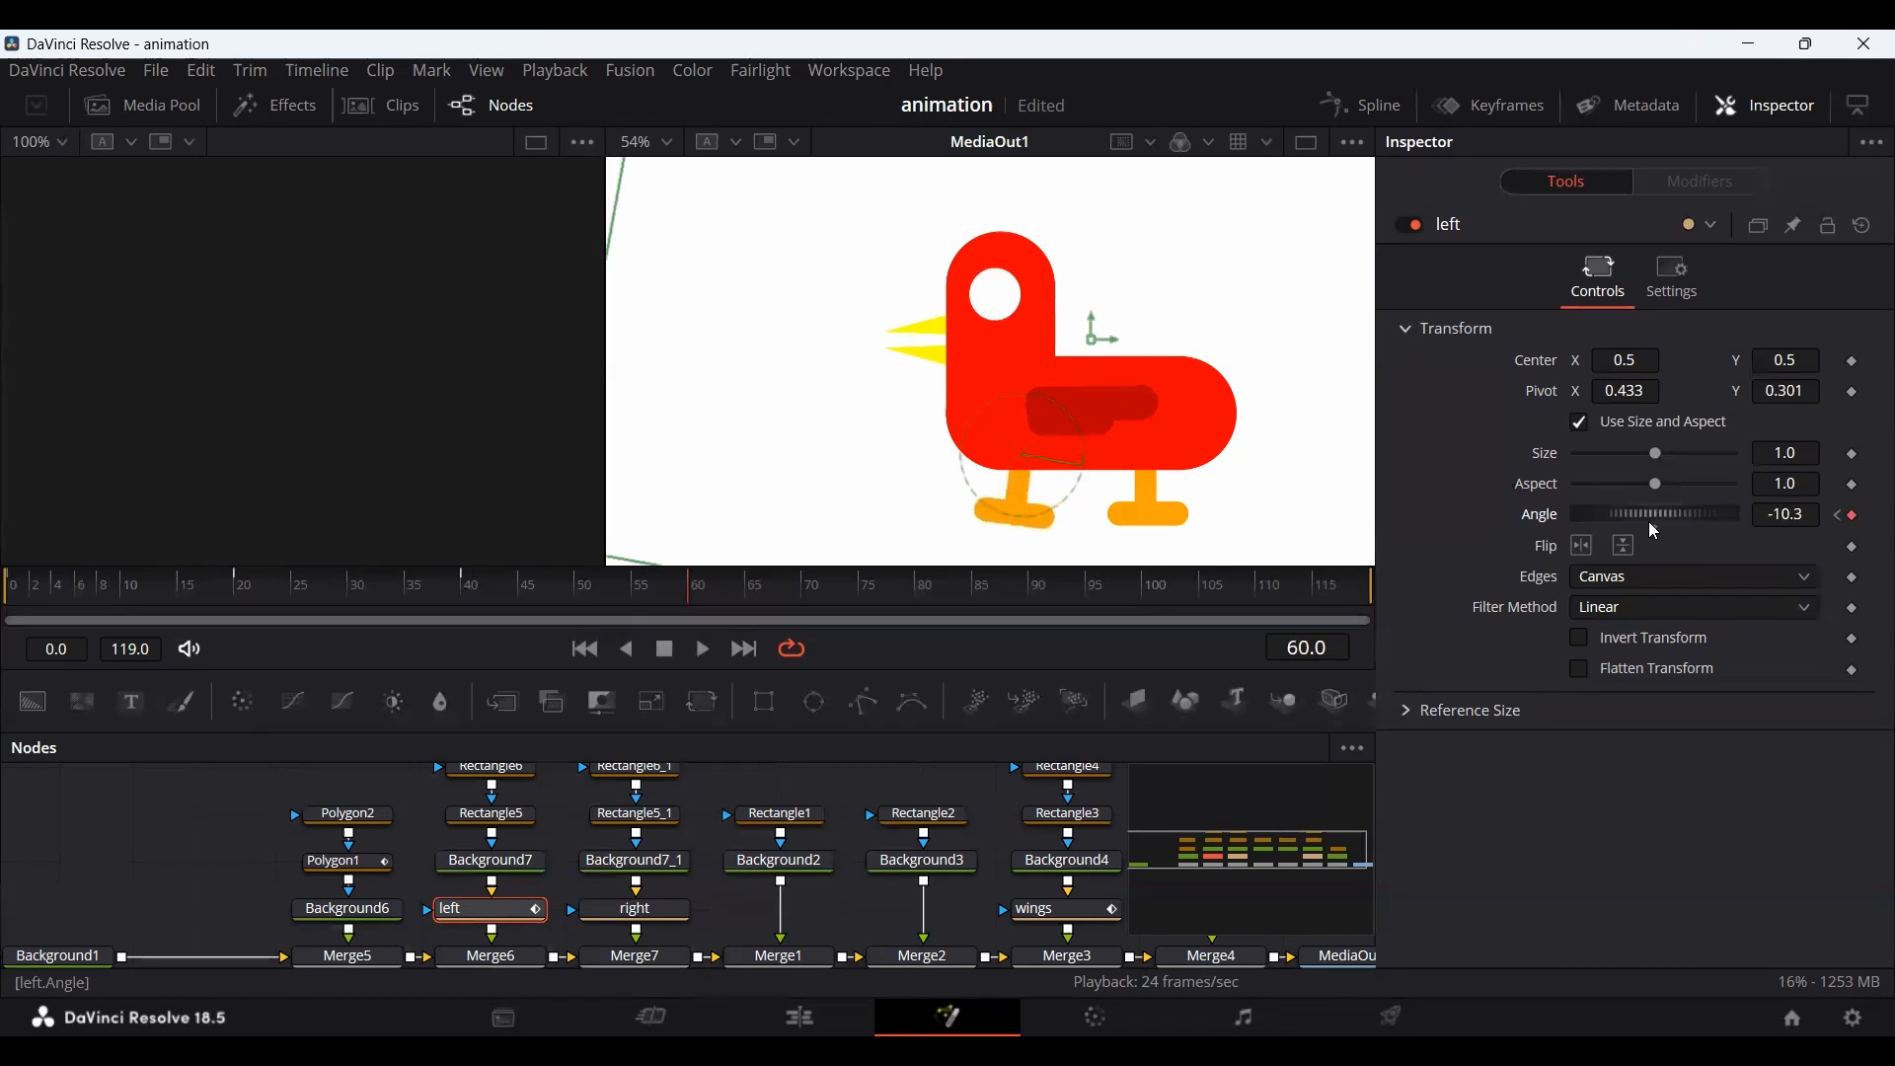
Keyframe the left transform's Angle at 1.0 on frame 70.
{"action": "left_click", "coordinate": [807, 606]}
{"action": "left_click", "coordinate": [1798, 508]}
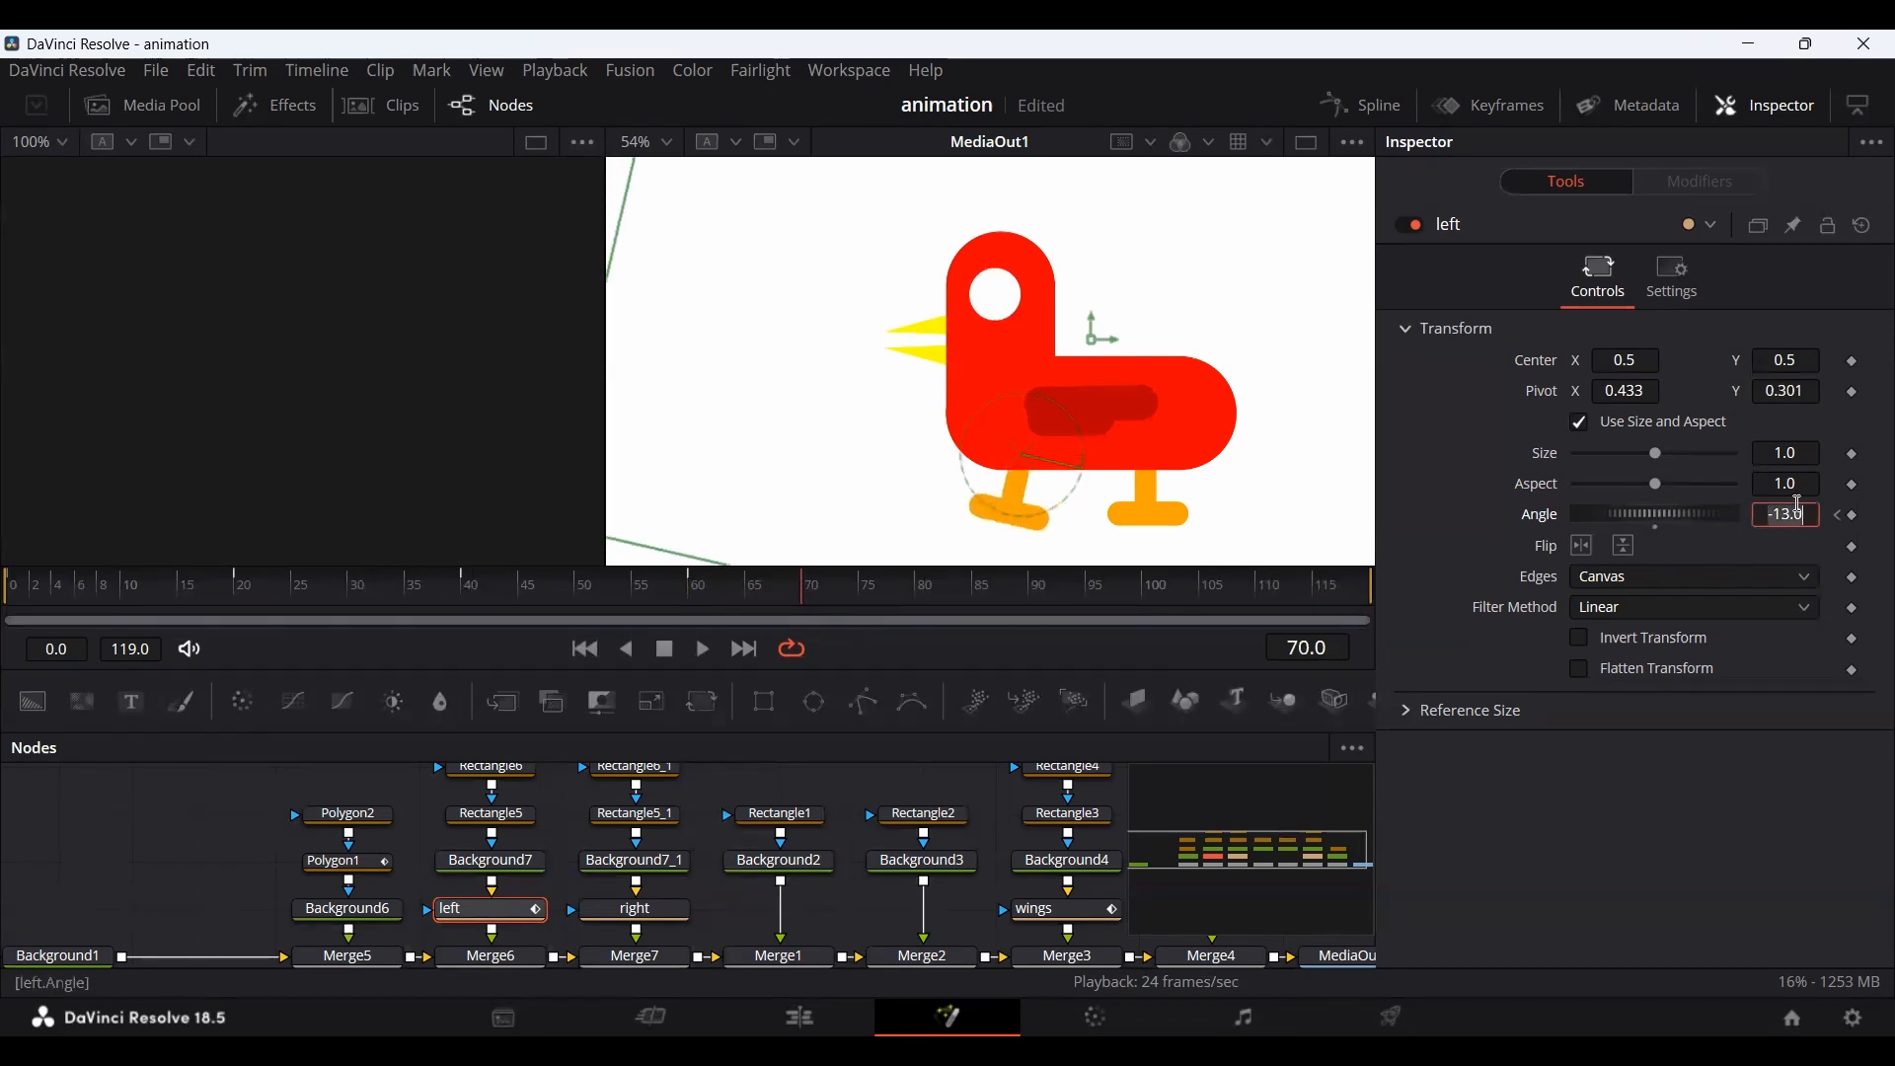
{"action": "type", "text": "1"}
{"action": "key", "text": "Tab"}
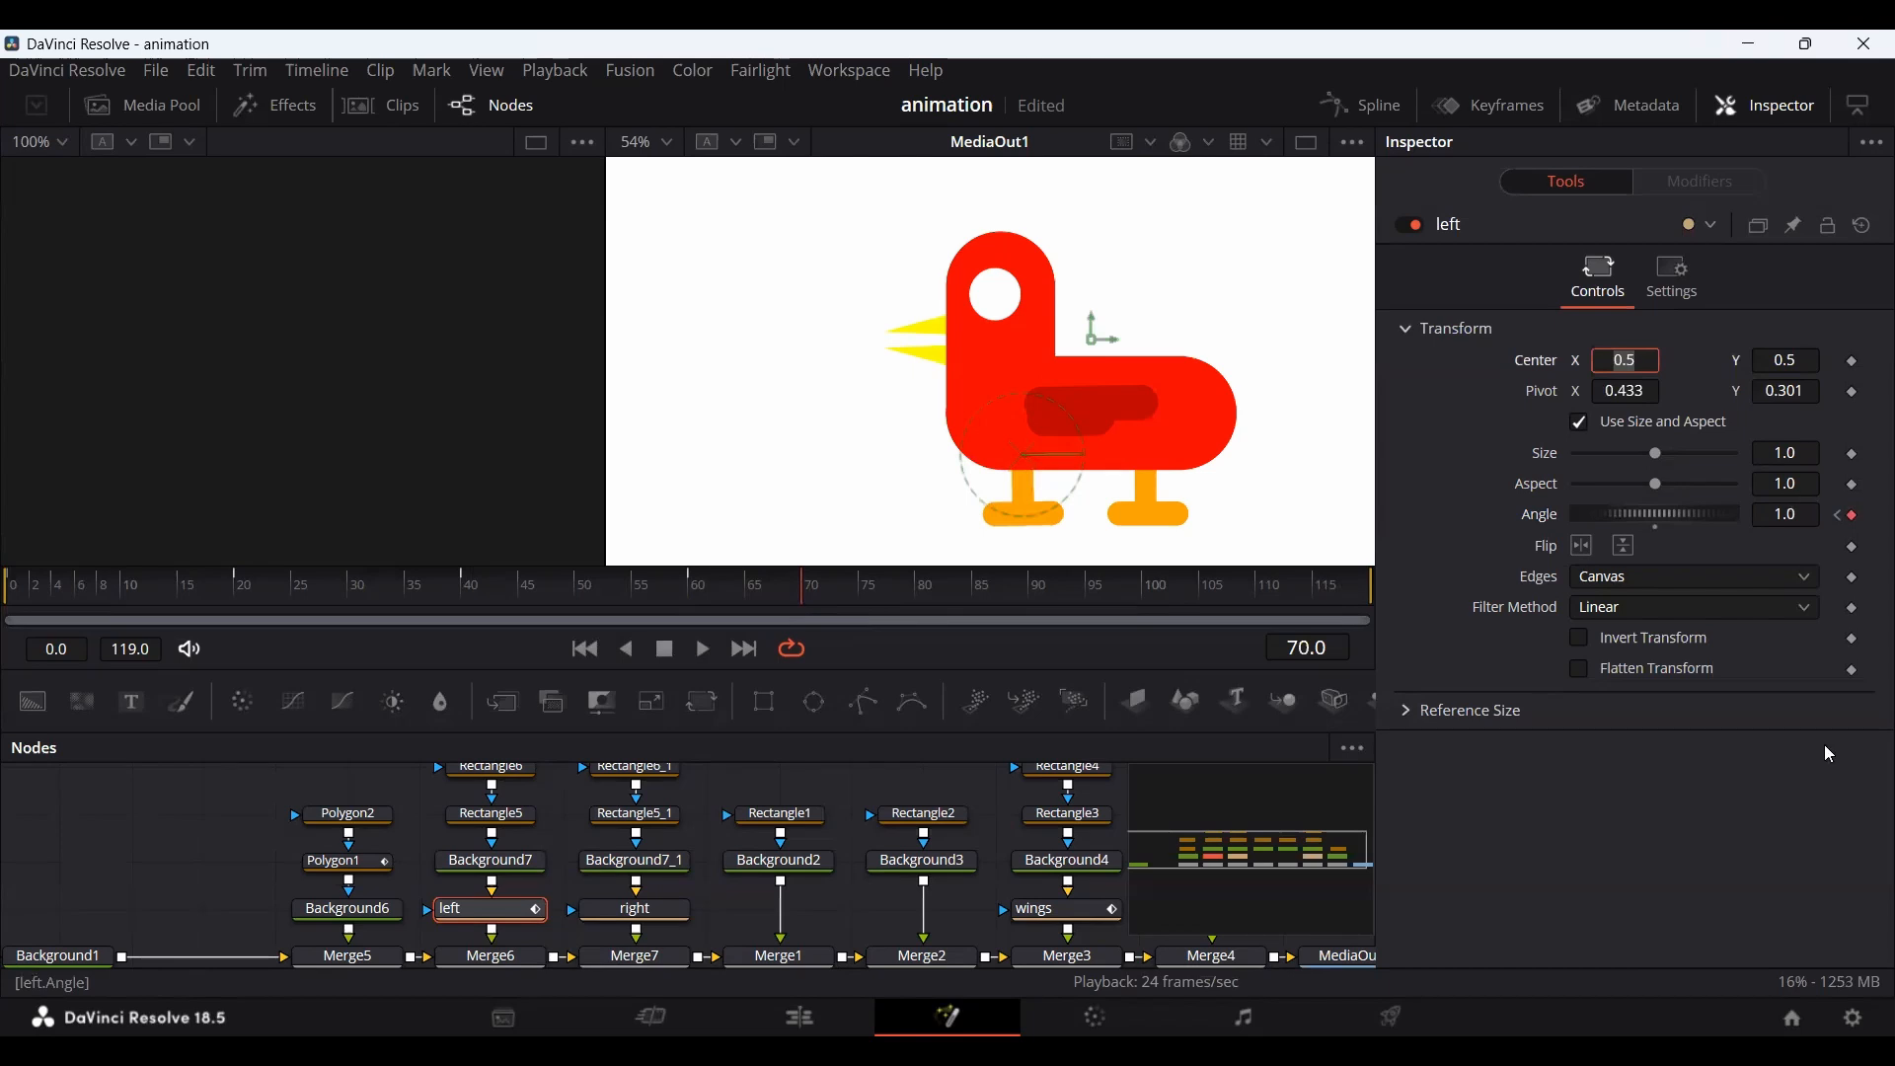
{"action": "left_click", "coordinate": [1652, 851]}
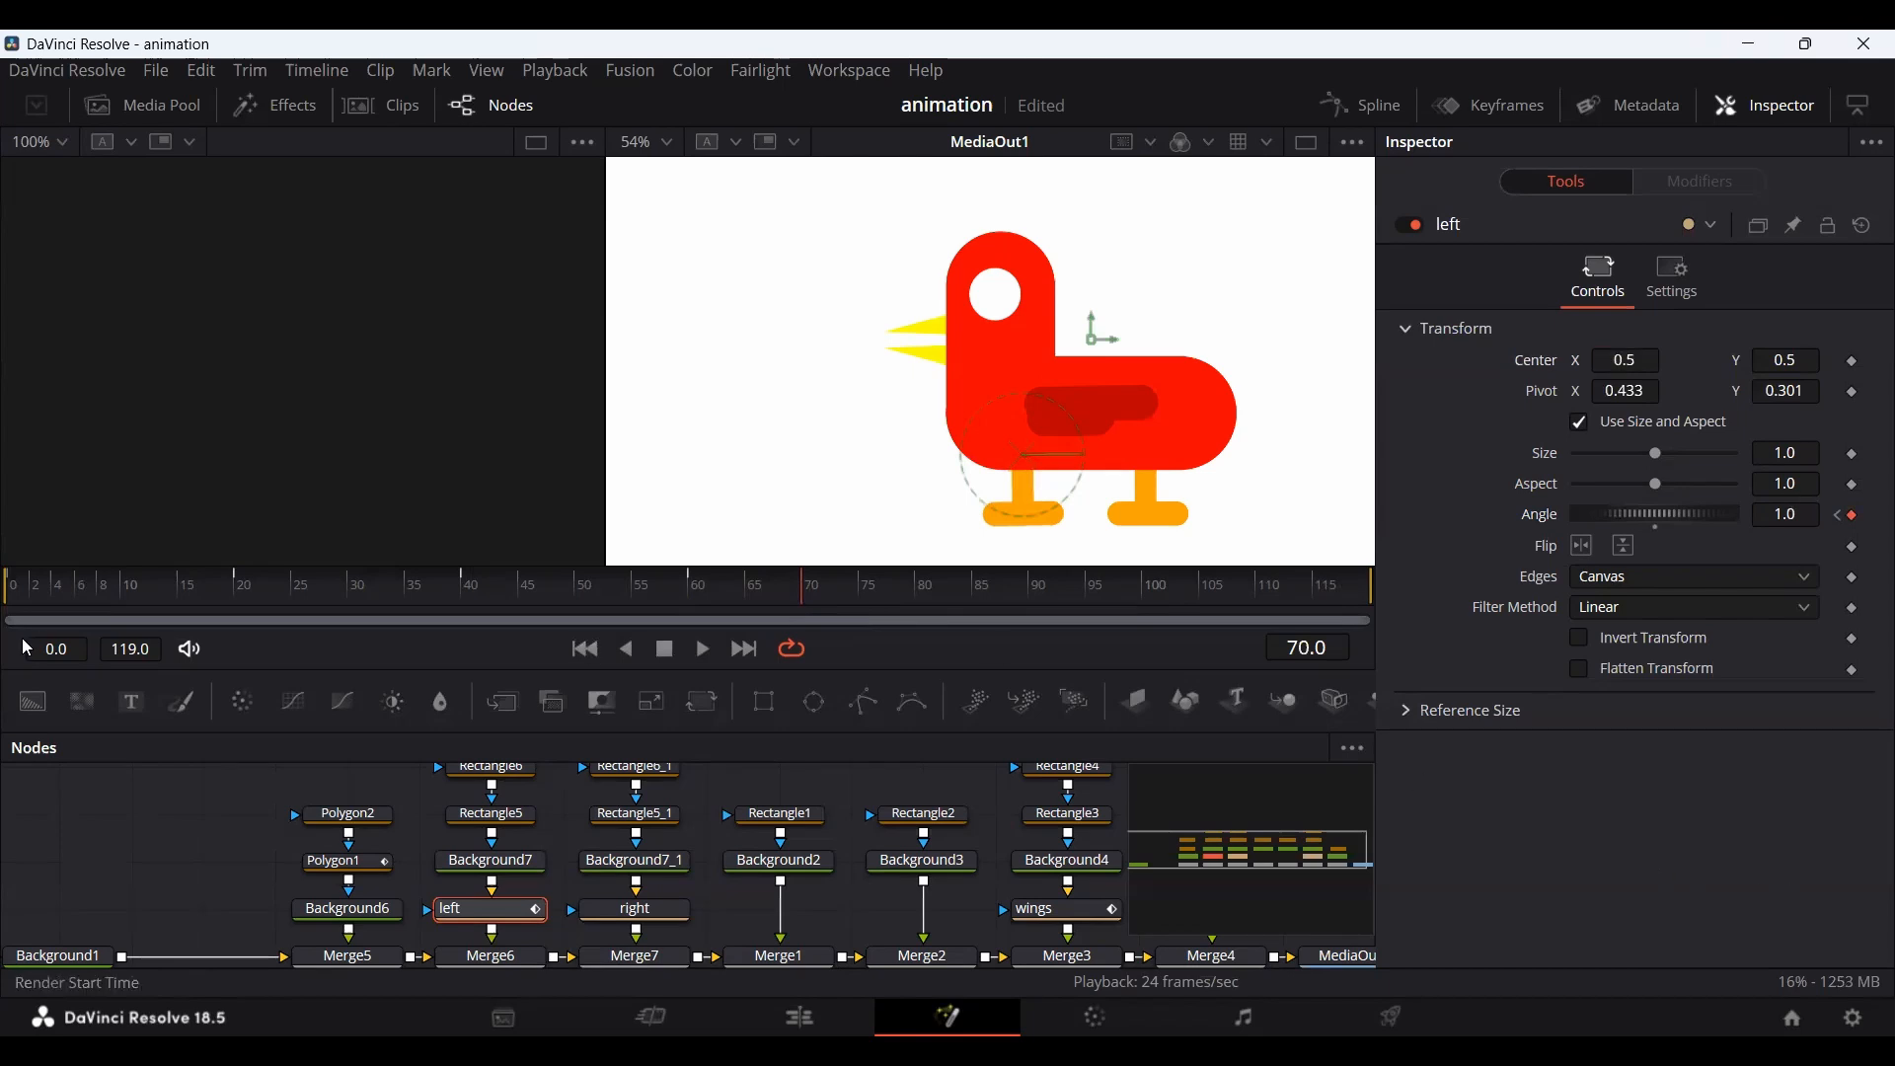
Play the animation from frame 0 to check the left leg's swing.
{"action": "left_click_drag", "start_coordinate": [38, 594], "coordinate": [3, 592]}
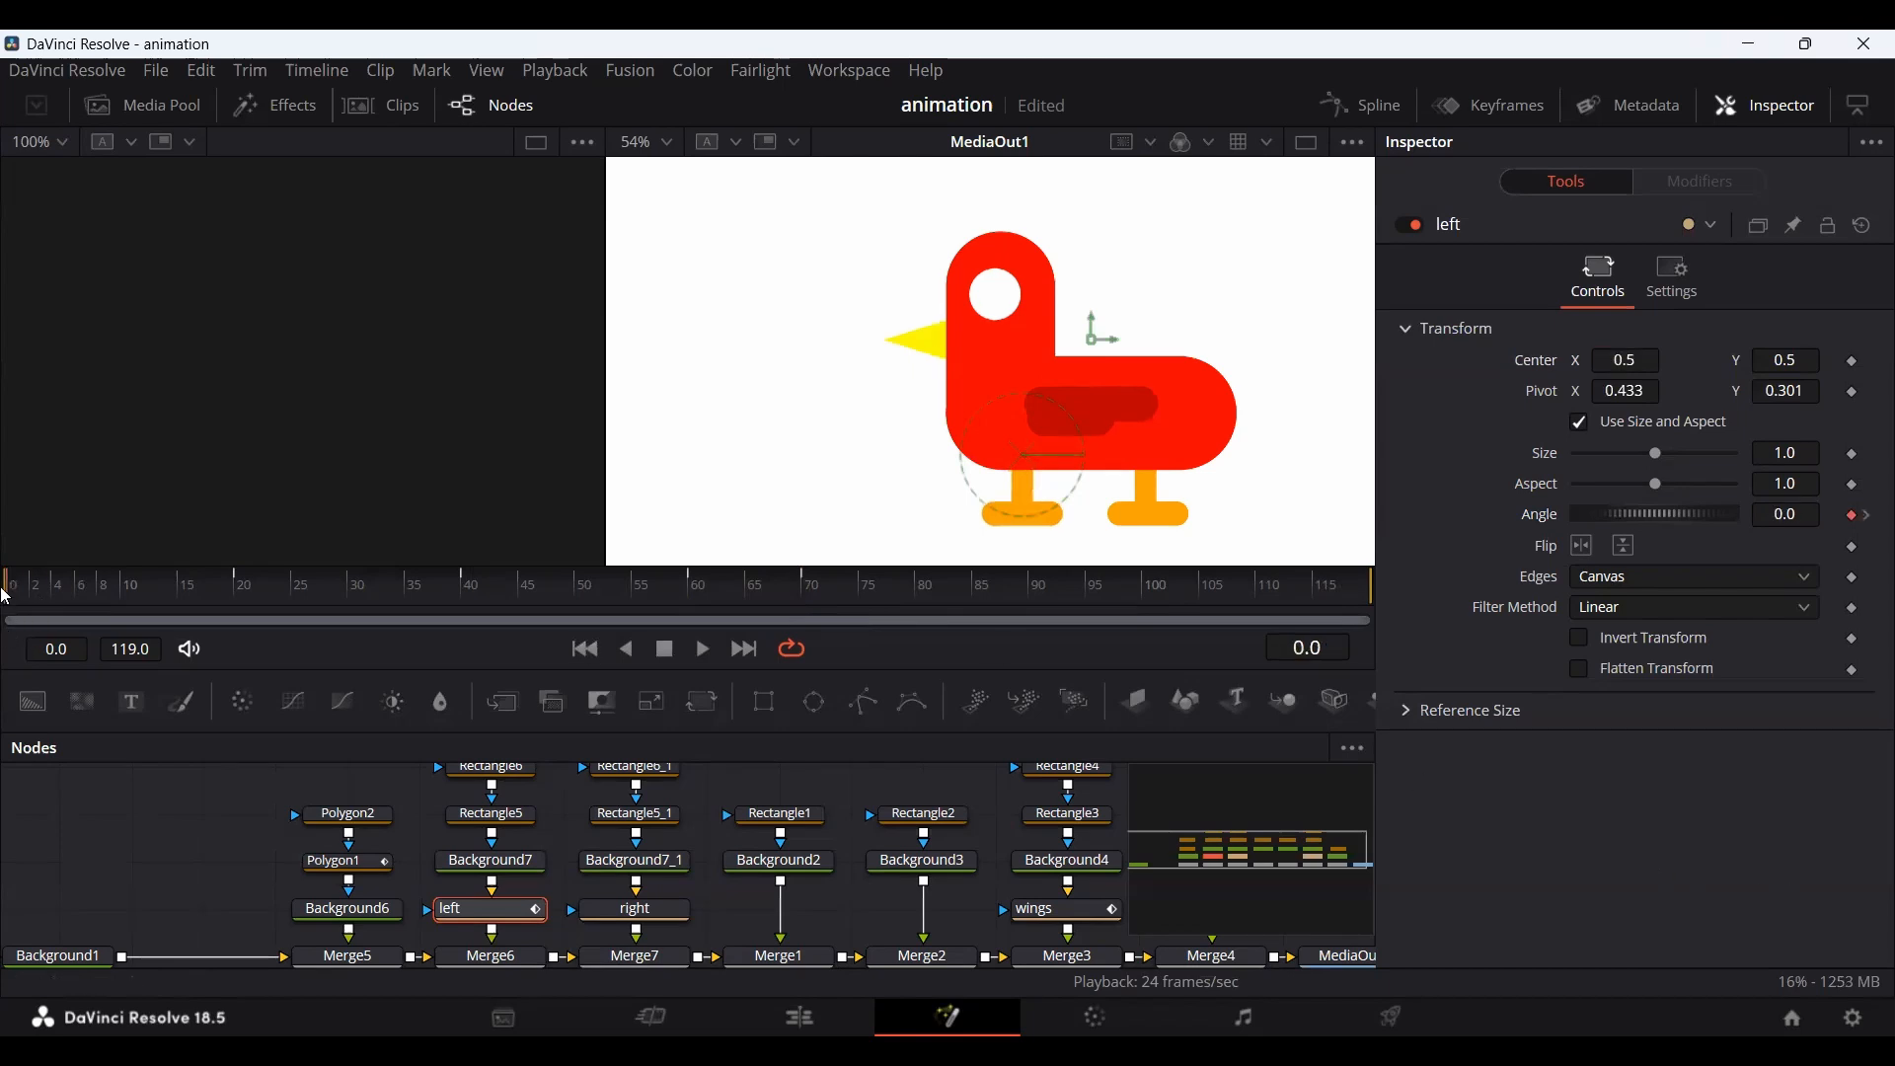
{"action": "key", "text": "space"}
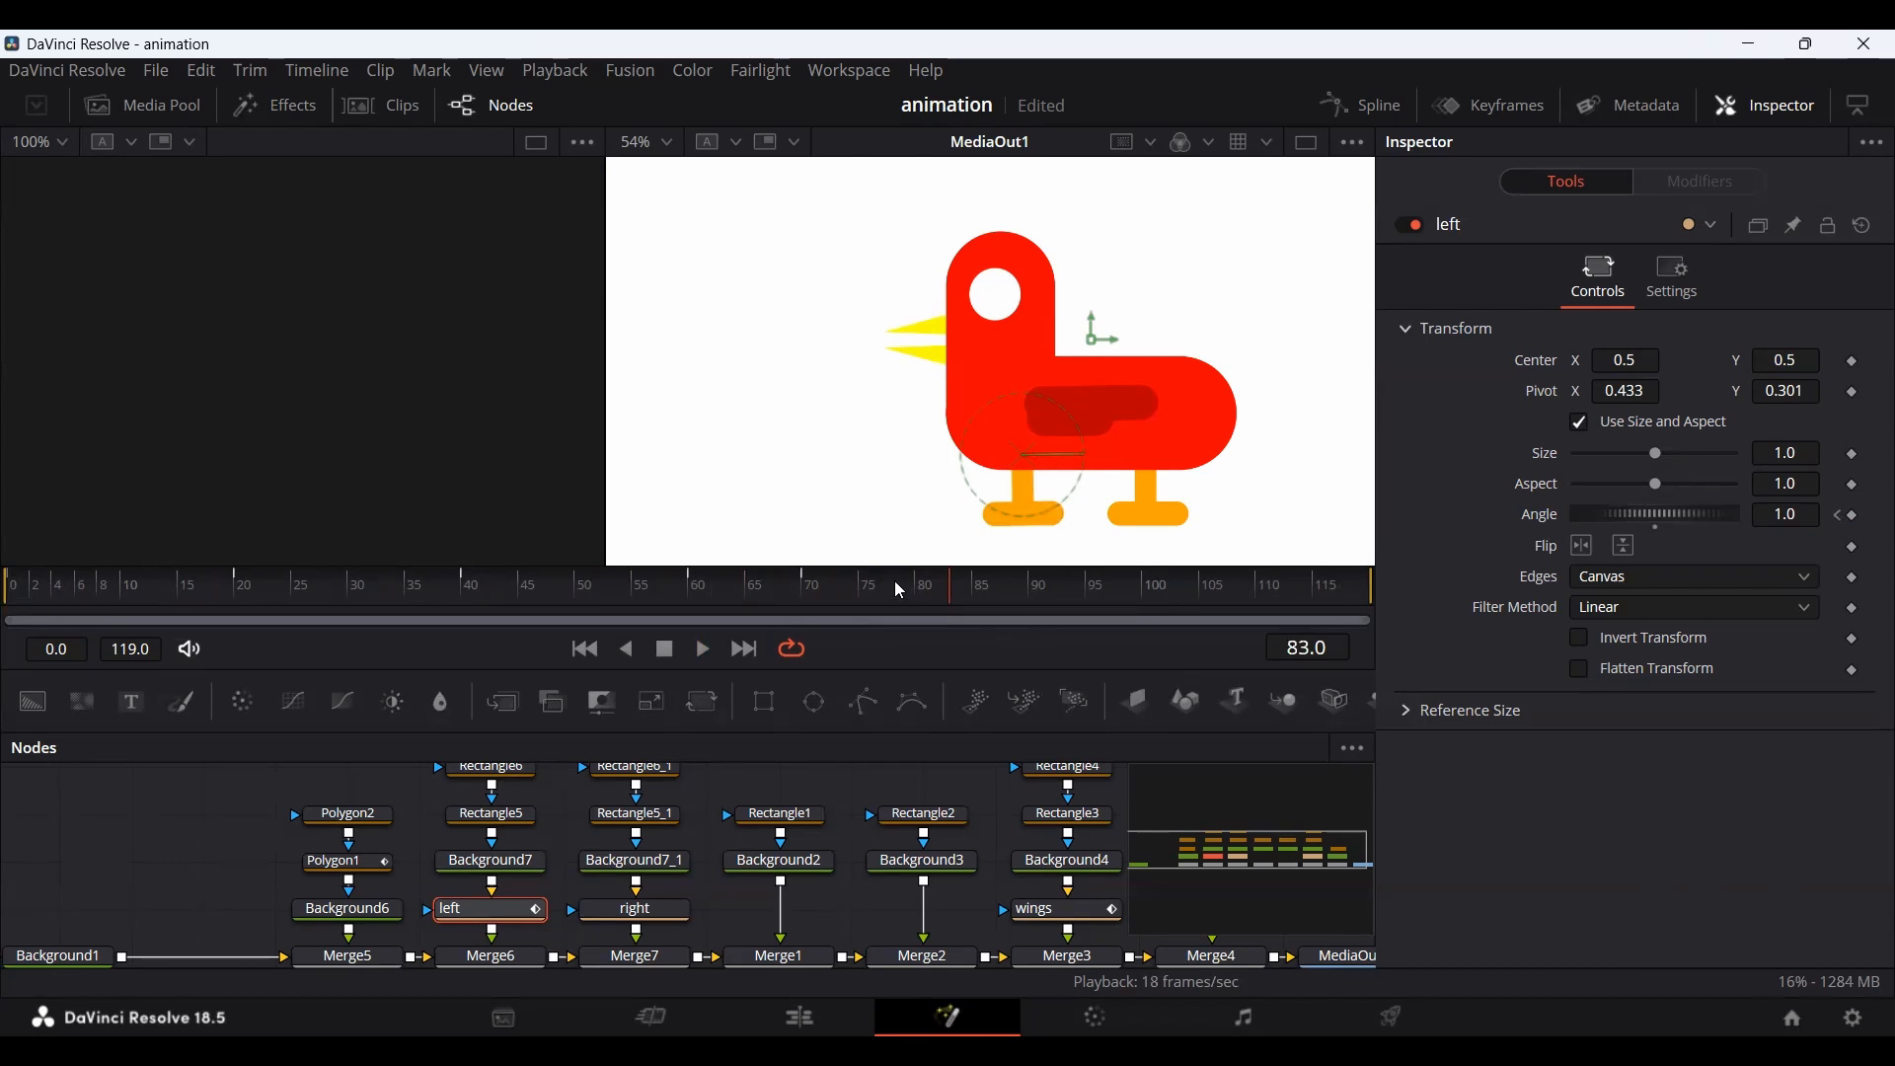
{"action": "left_click_drag", "start_coordinate": [792, 600], "coordinate": [10, 620]}
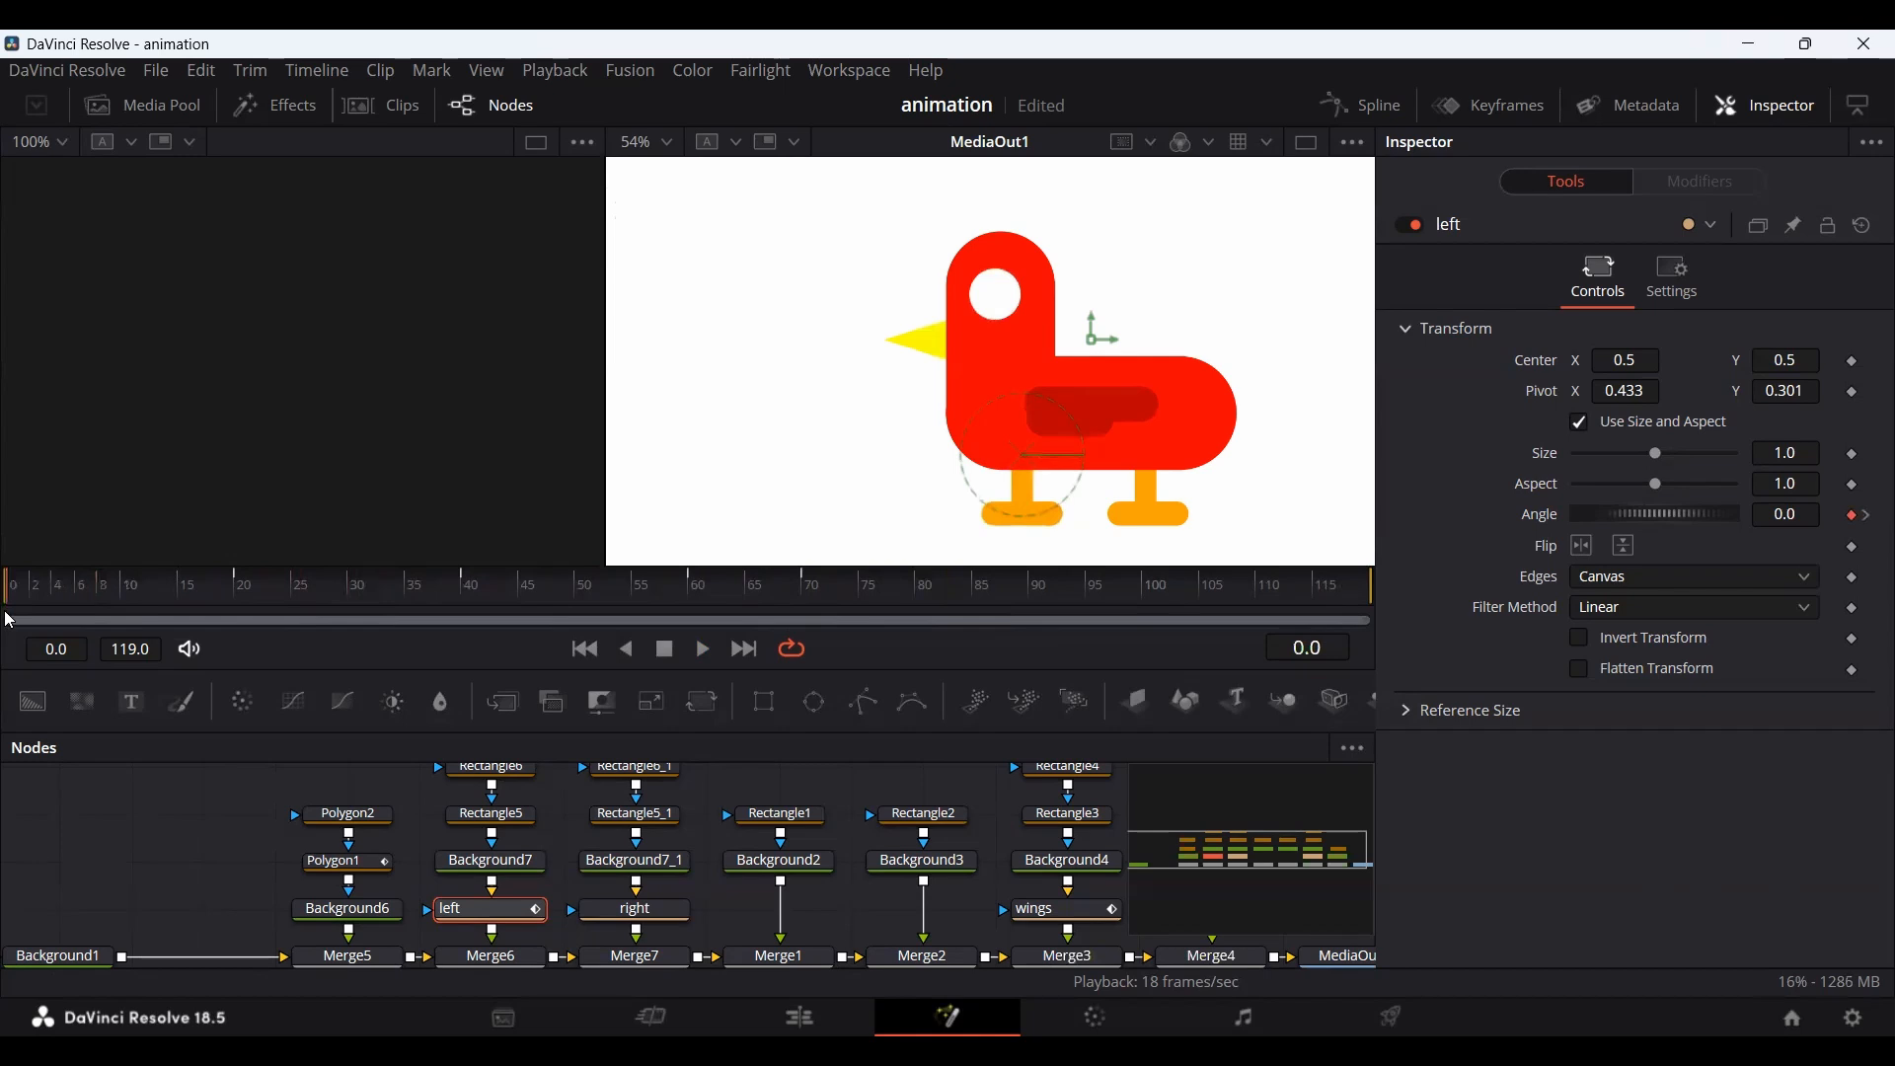
{"action": "key", "text": "space"}
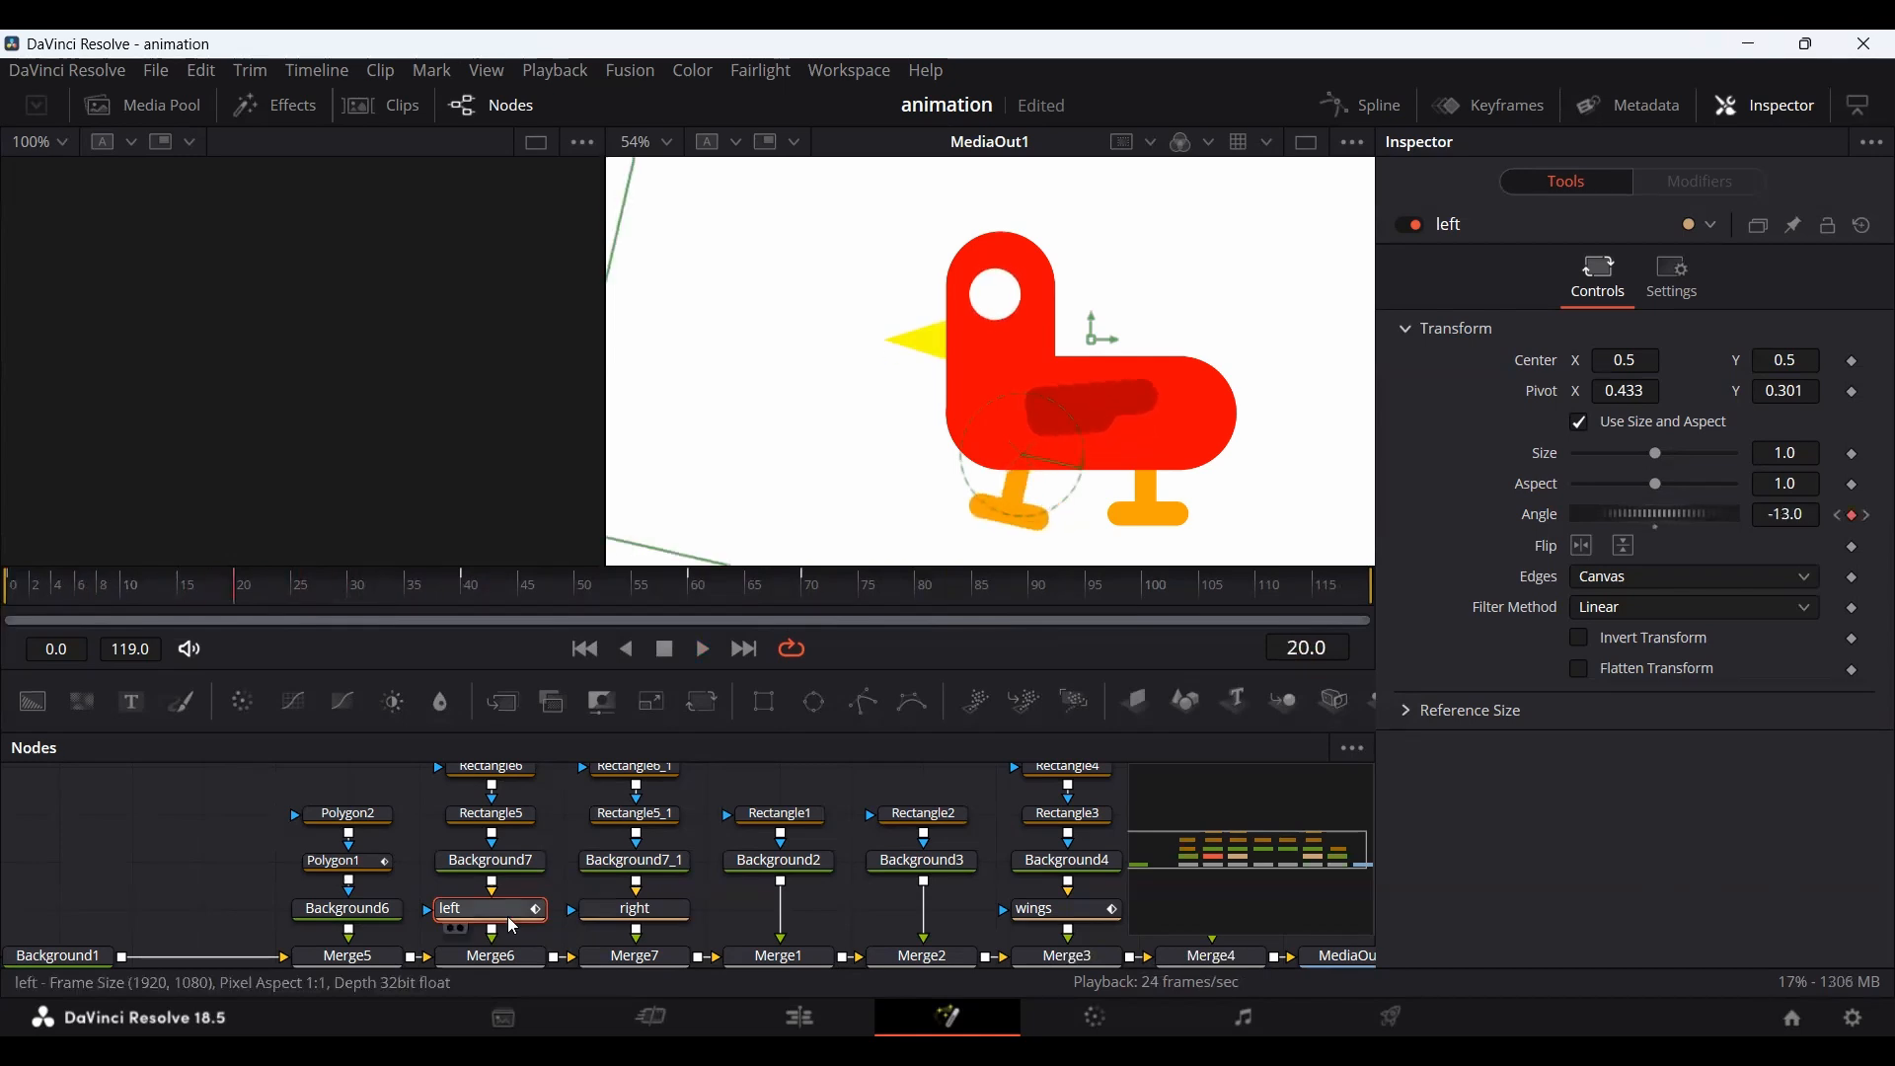
Open the Spline editor, hide the Polygon1 and eyes curves, and fit the left transform's Angle curve in the graph.
{"action": "left_click", "coordinate": [1362, 104]}
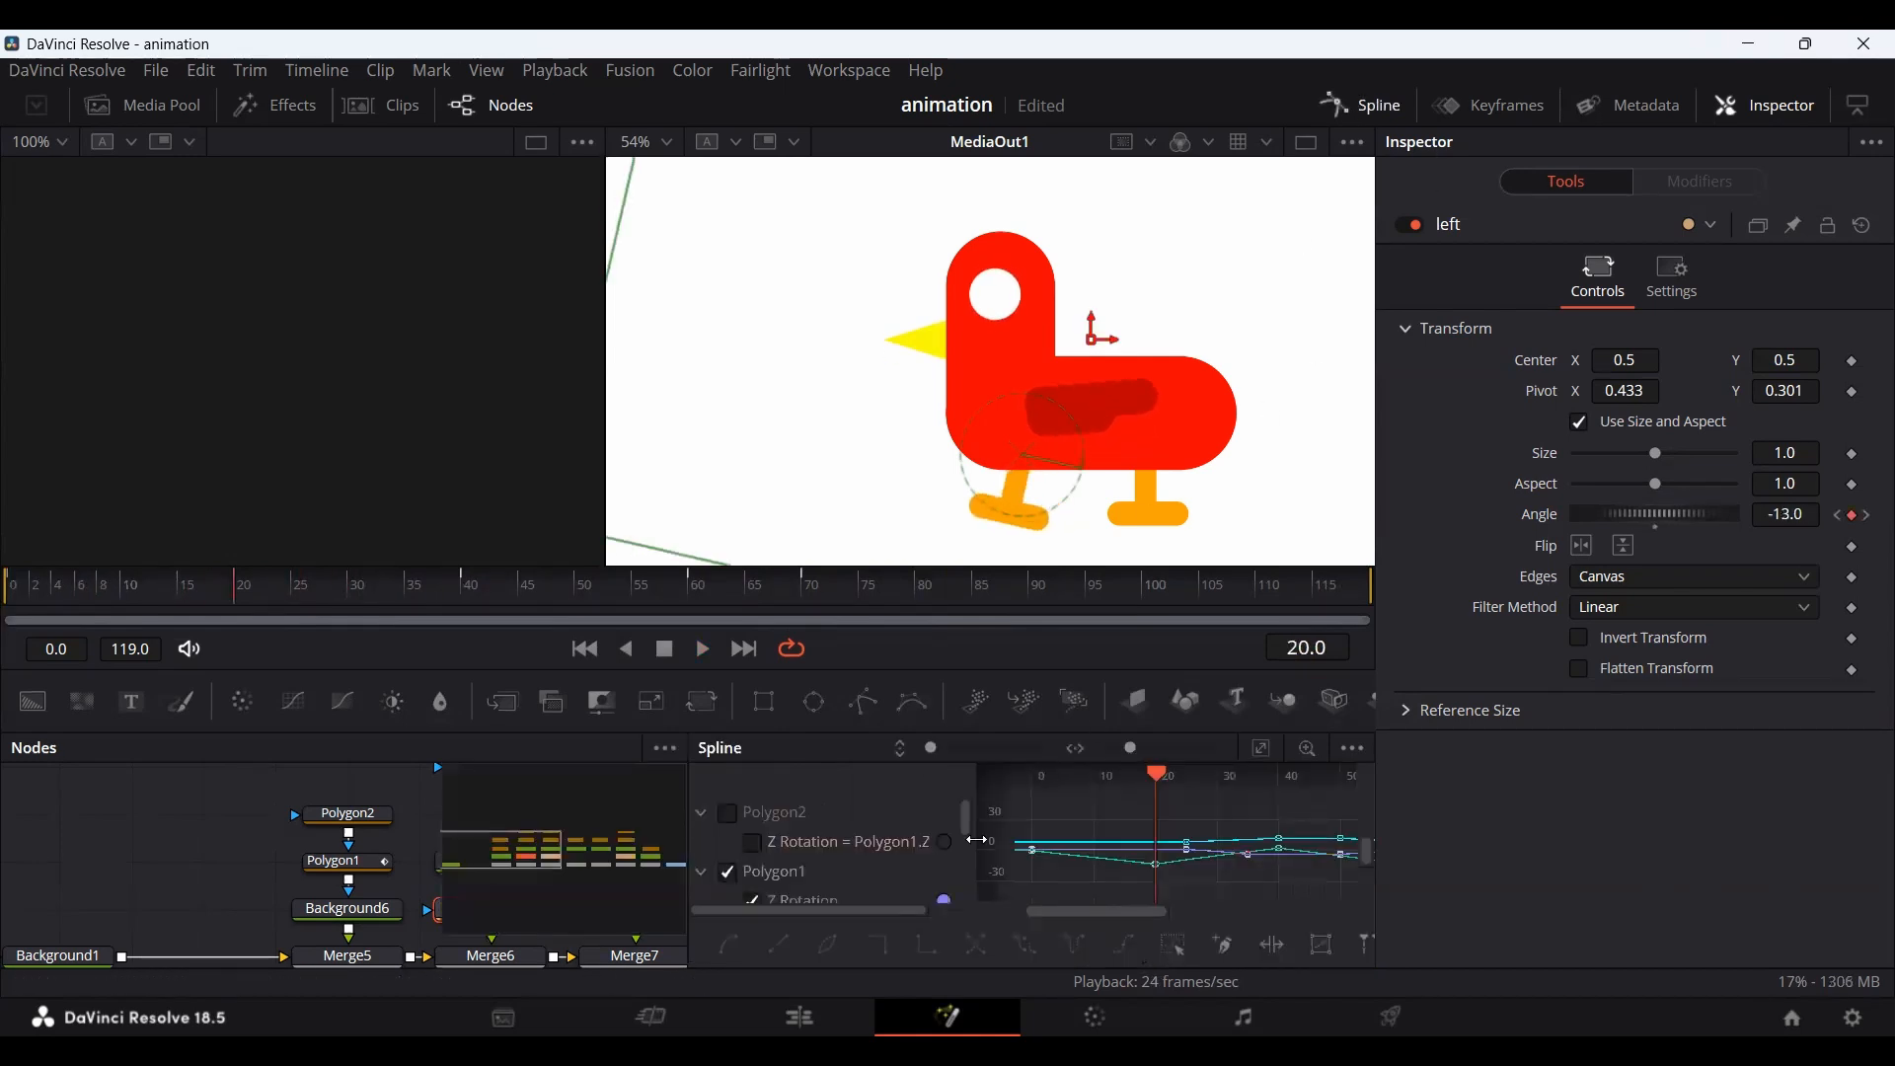
{"action": "left_click", "coordinate": [724, 874]}
{"action": "left_click", "coordinate": [700, 873]}
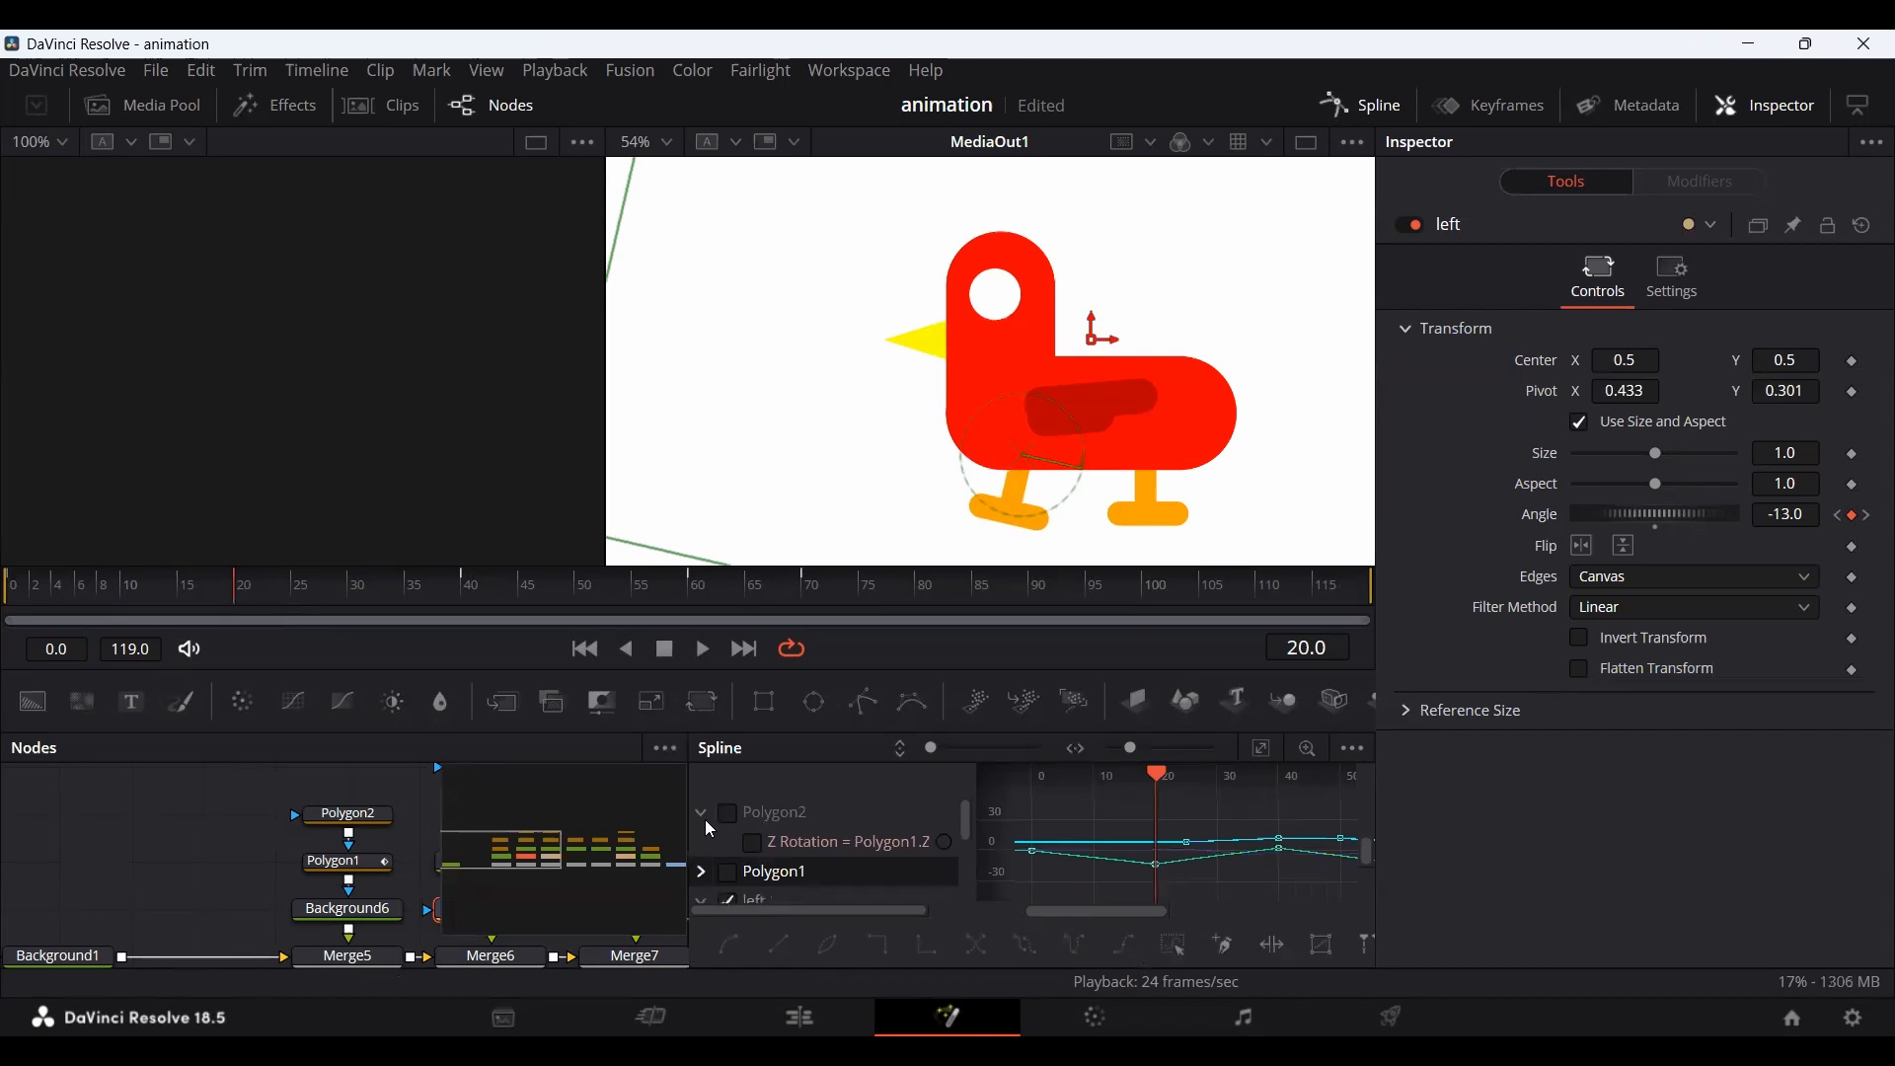
{"action": "left_click", "coordinate": [702, 814]}
{"action": "left_click", "coordinate": [699, 873]}
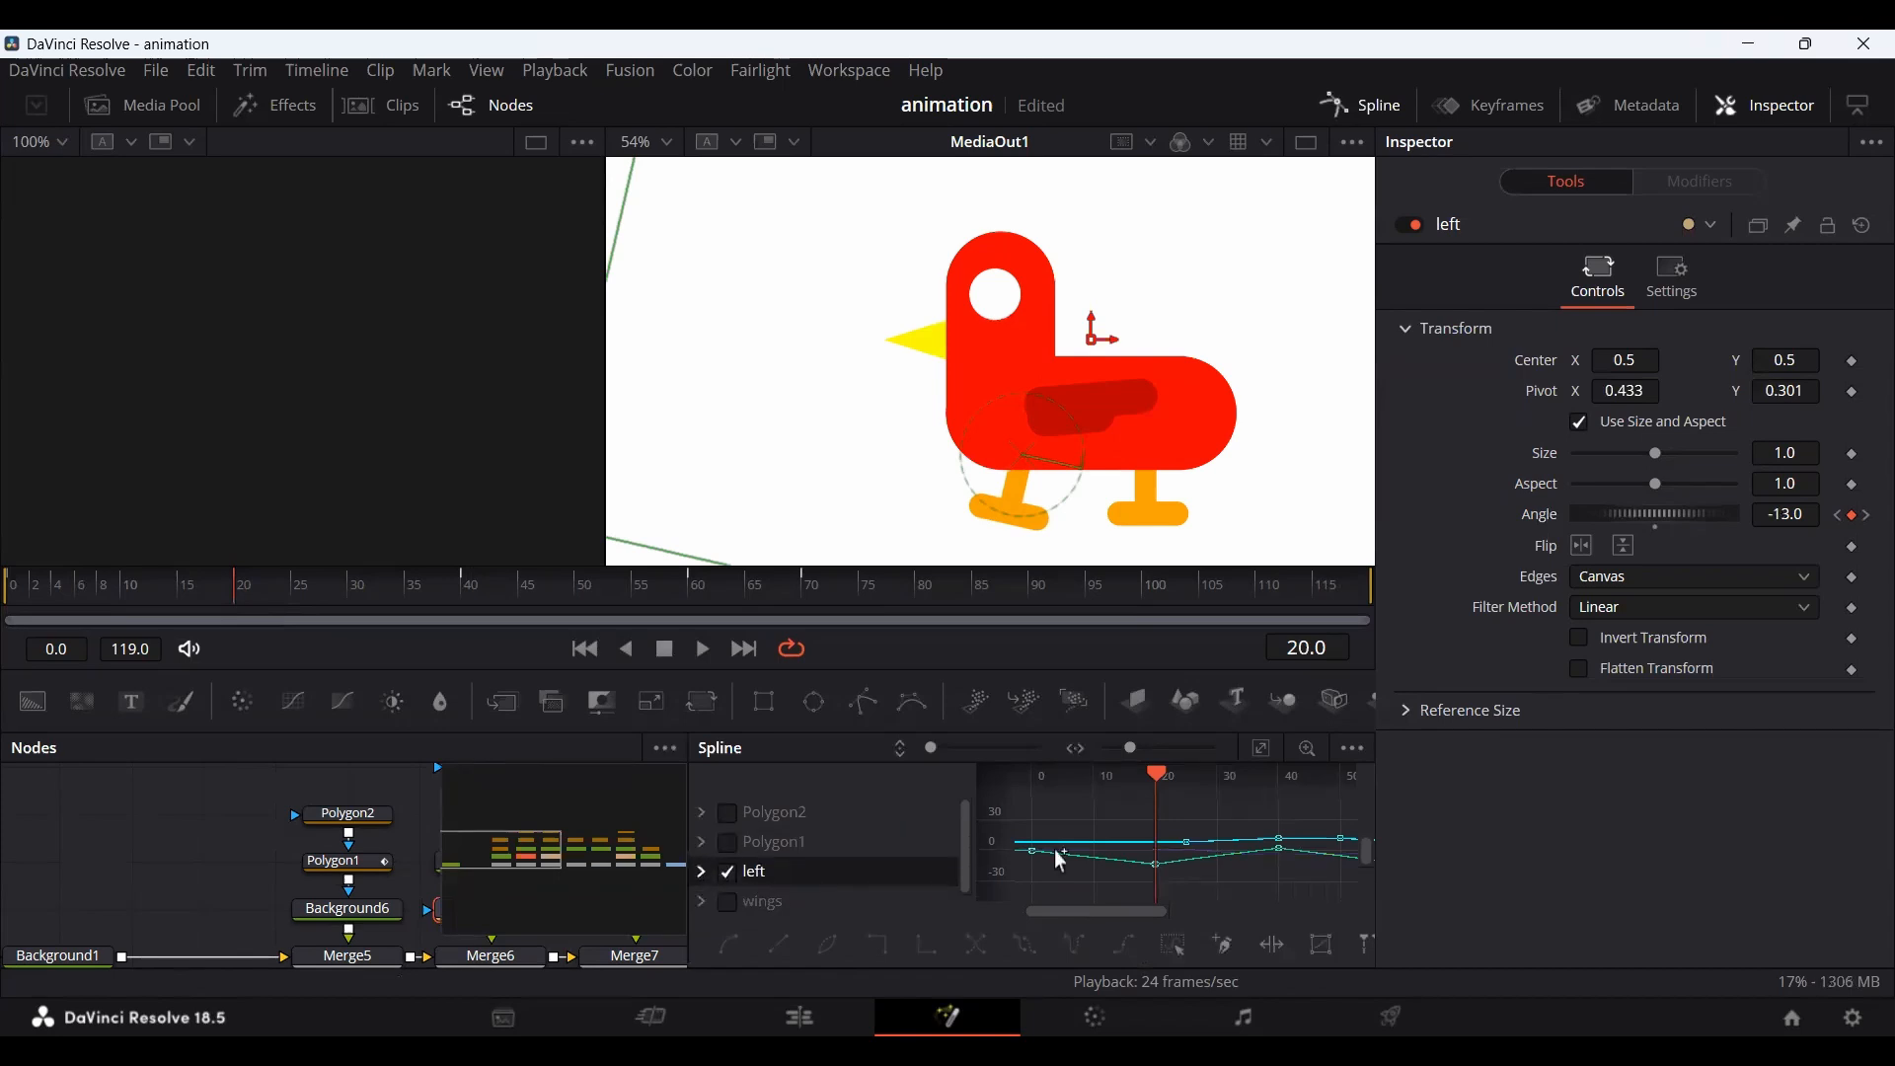
{"action": "left_click", "coordinate": [1262, 749]}
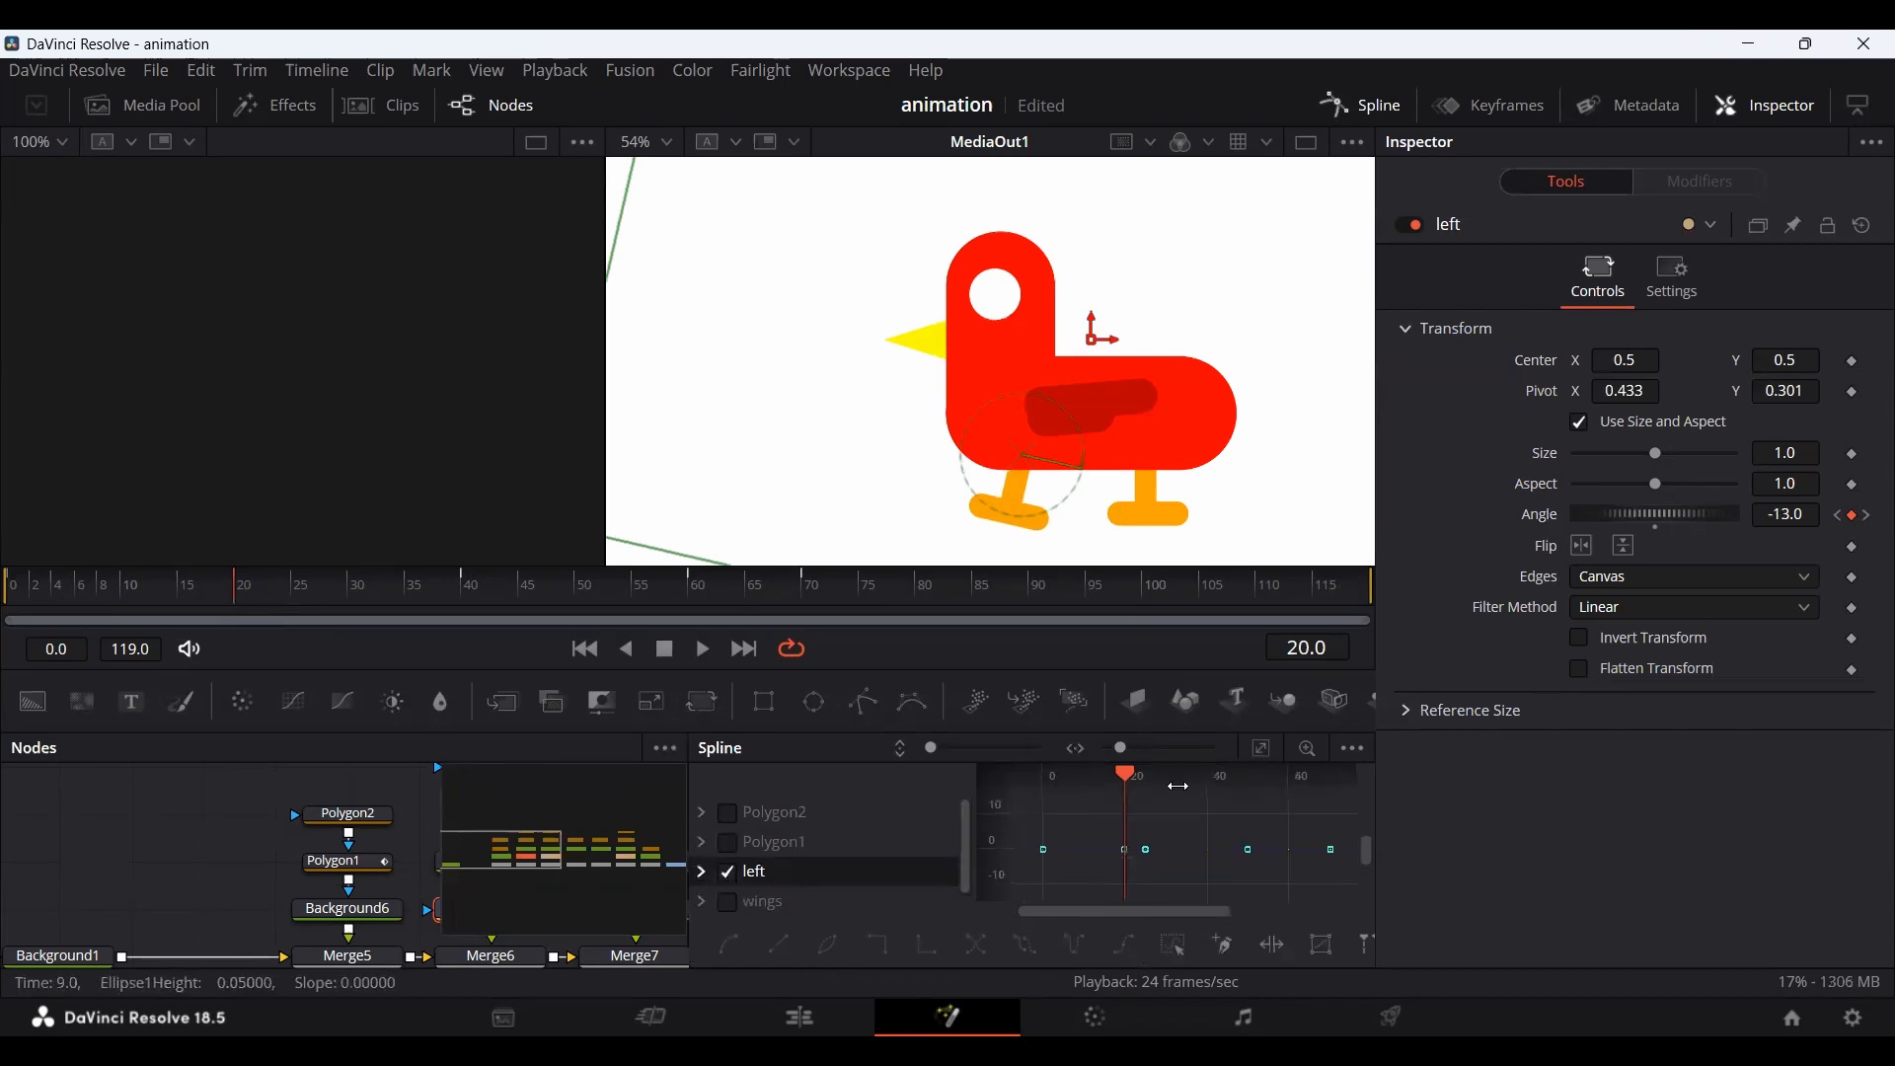
{"action": "scroll", "coordinate": [865, 858], "scroll_direction": "down", "scroll_amount": 1}
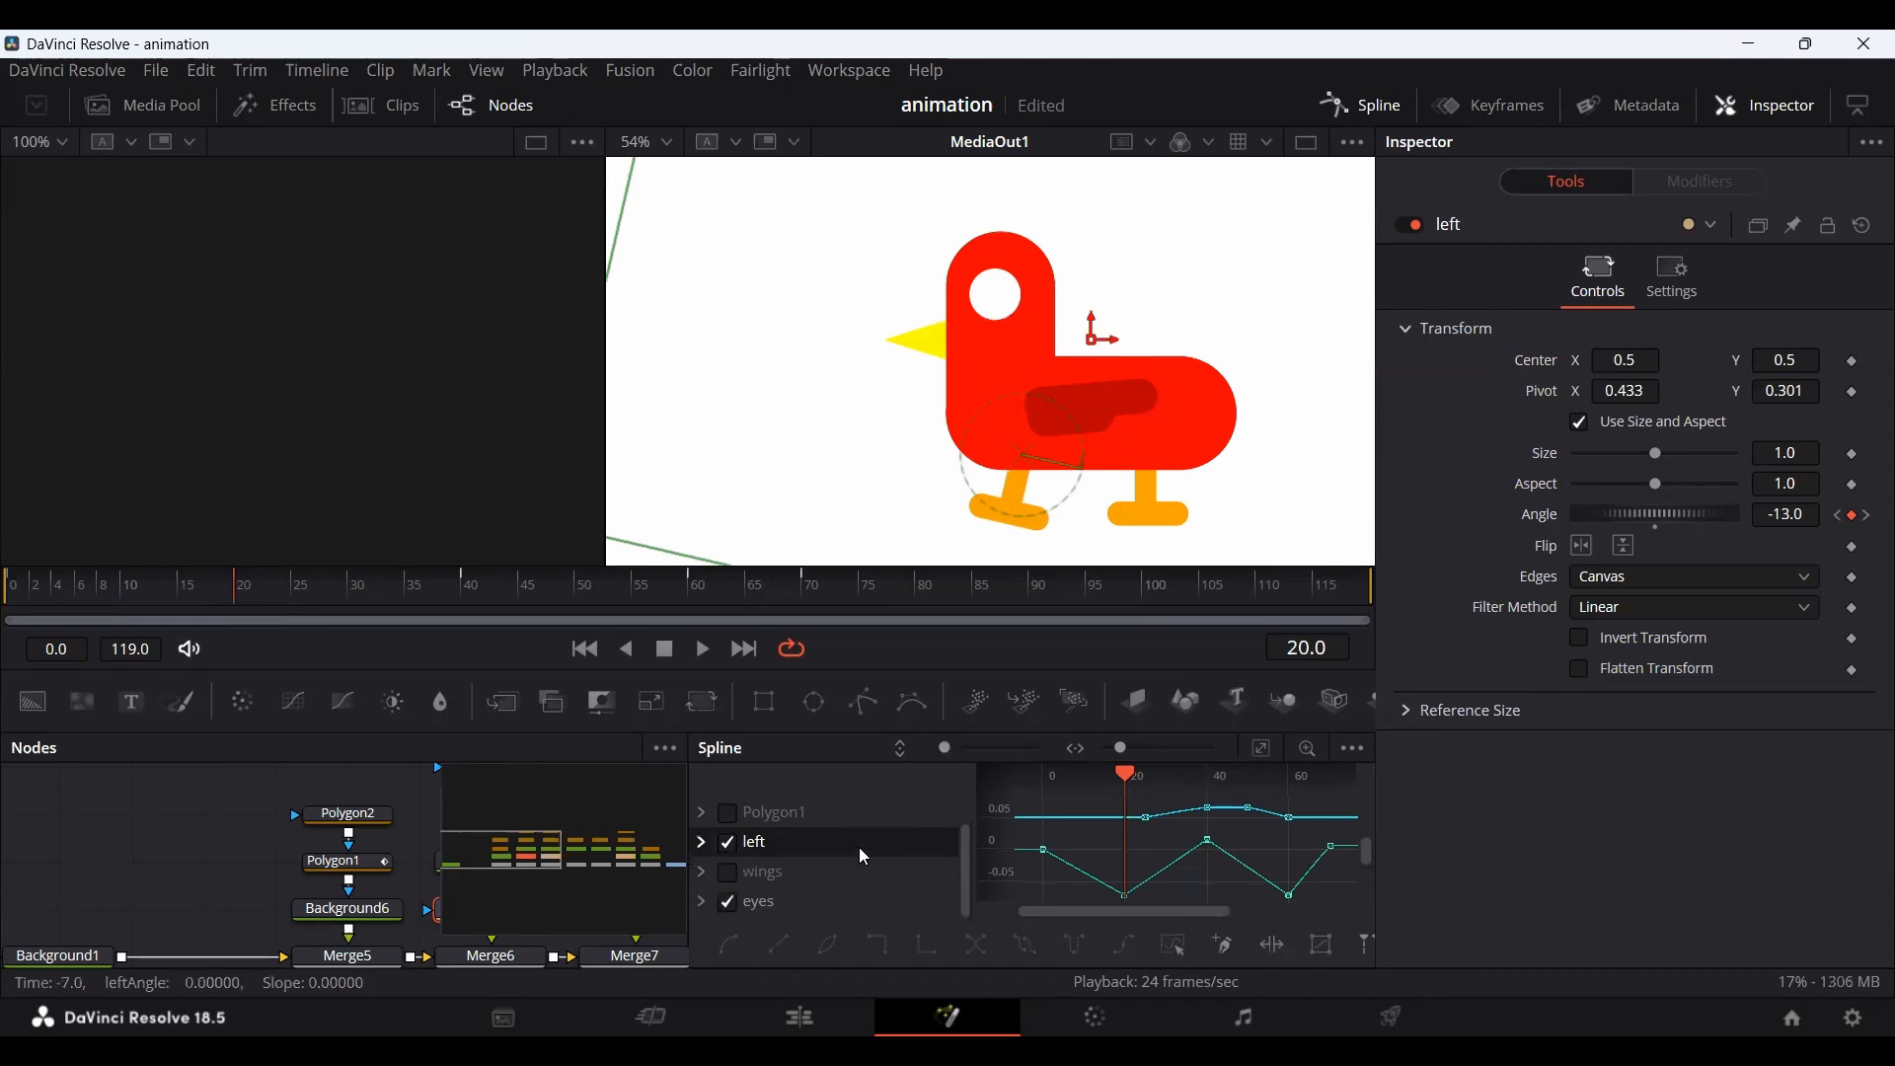
{"action": "left_click", "coordinate": [731, 913]}
{"action": "scroll", "coordinate": [792, 866], "scroll_direction": "up", "scroll_amount": 1}
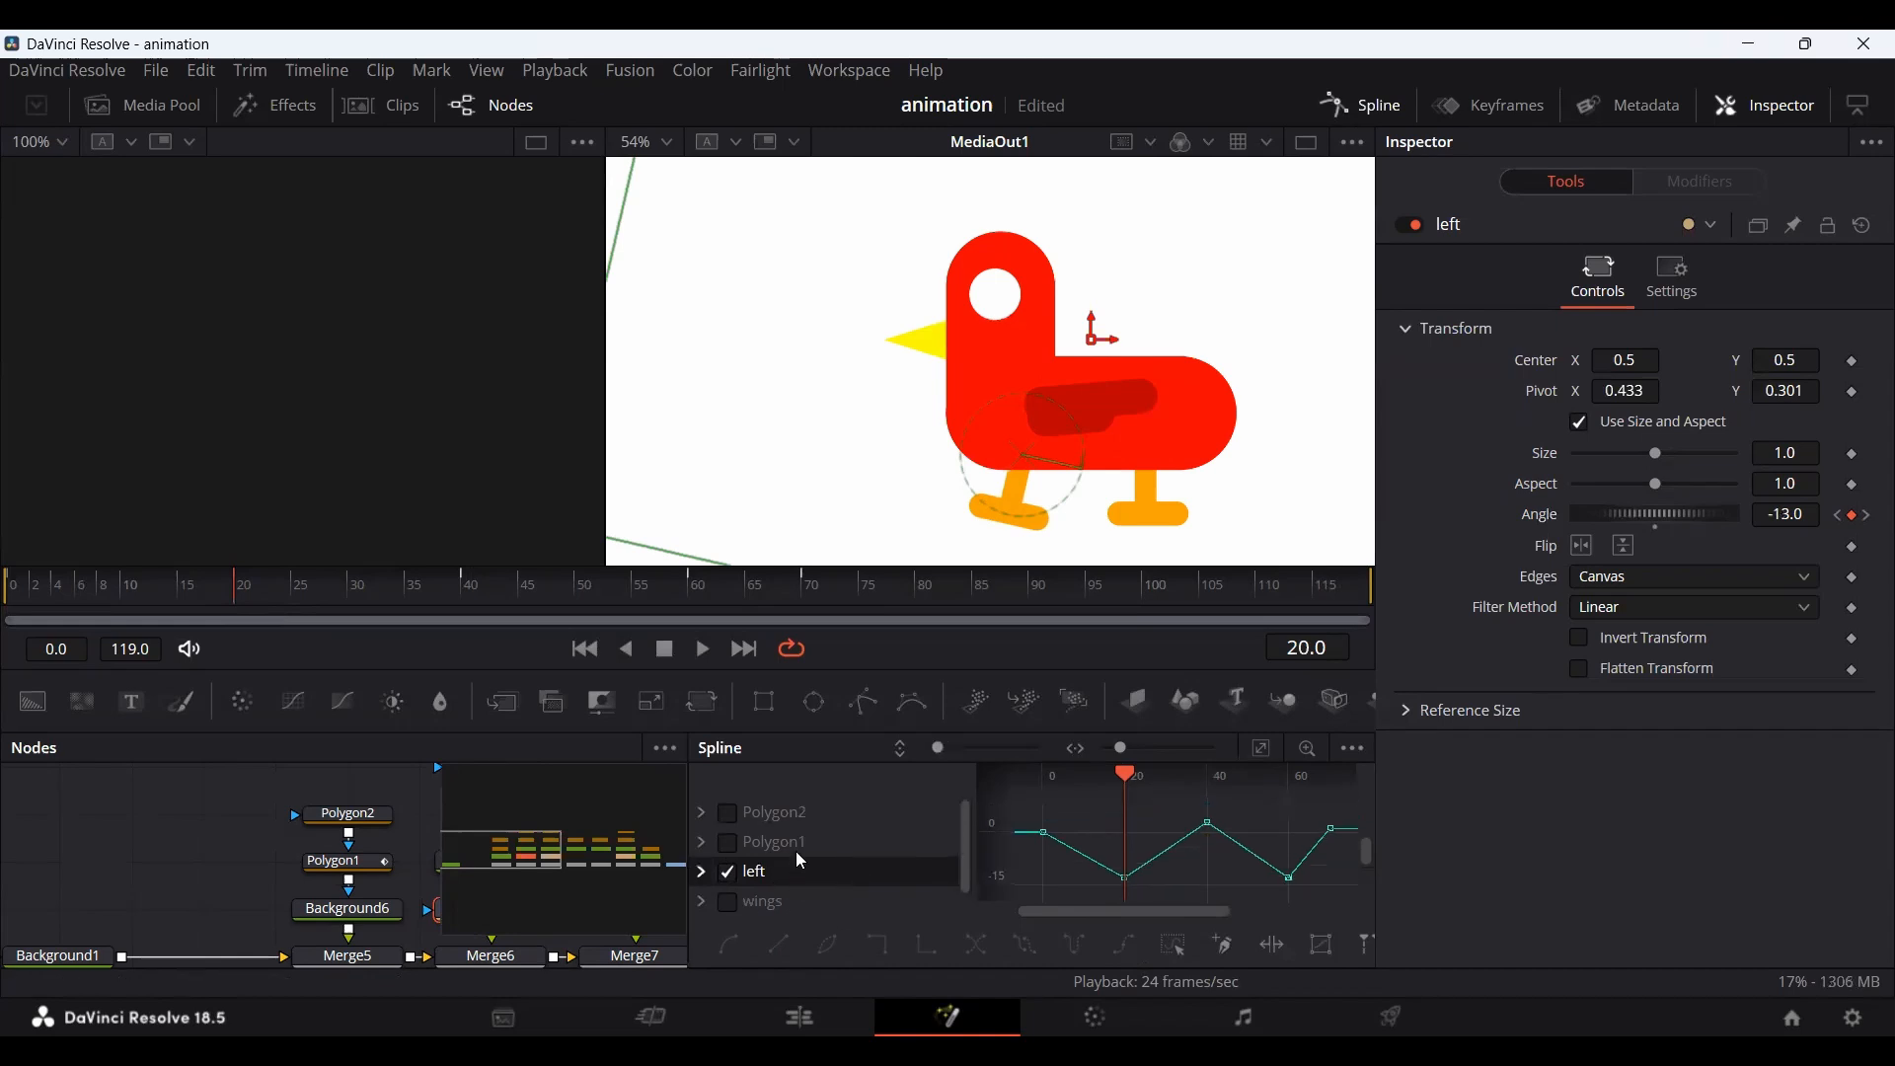
{"action": "scroll", "coordinate": [989, 821], "scroll_direction": "down", "scroll_amount": 3}
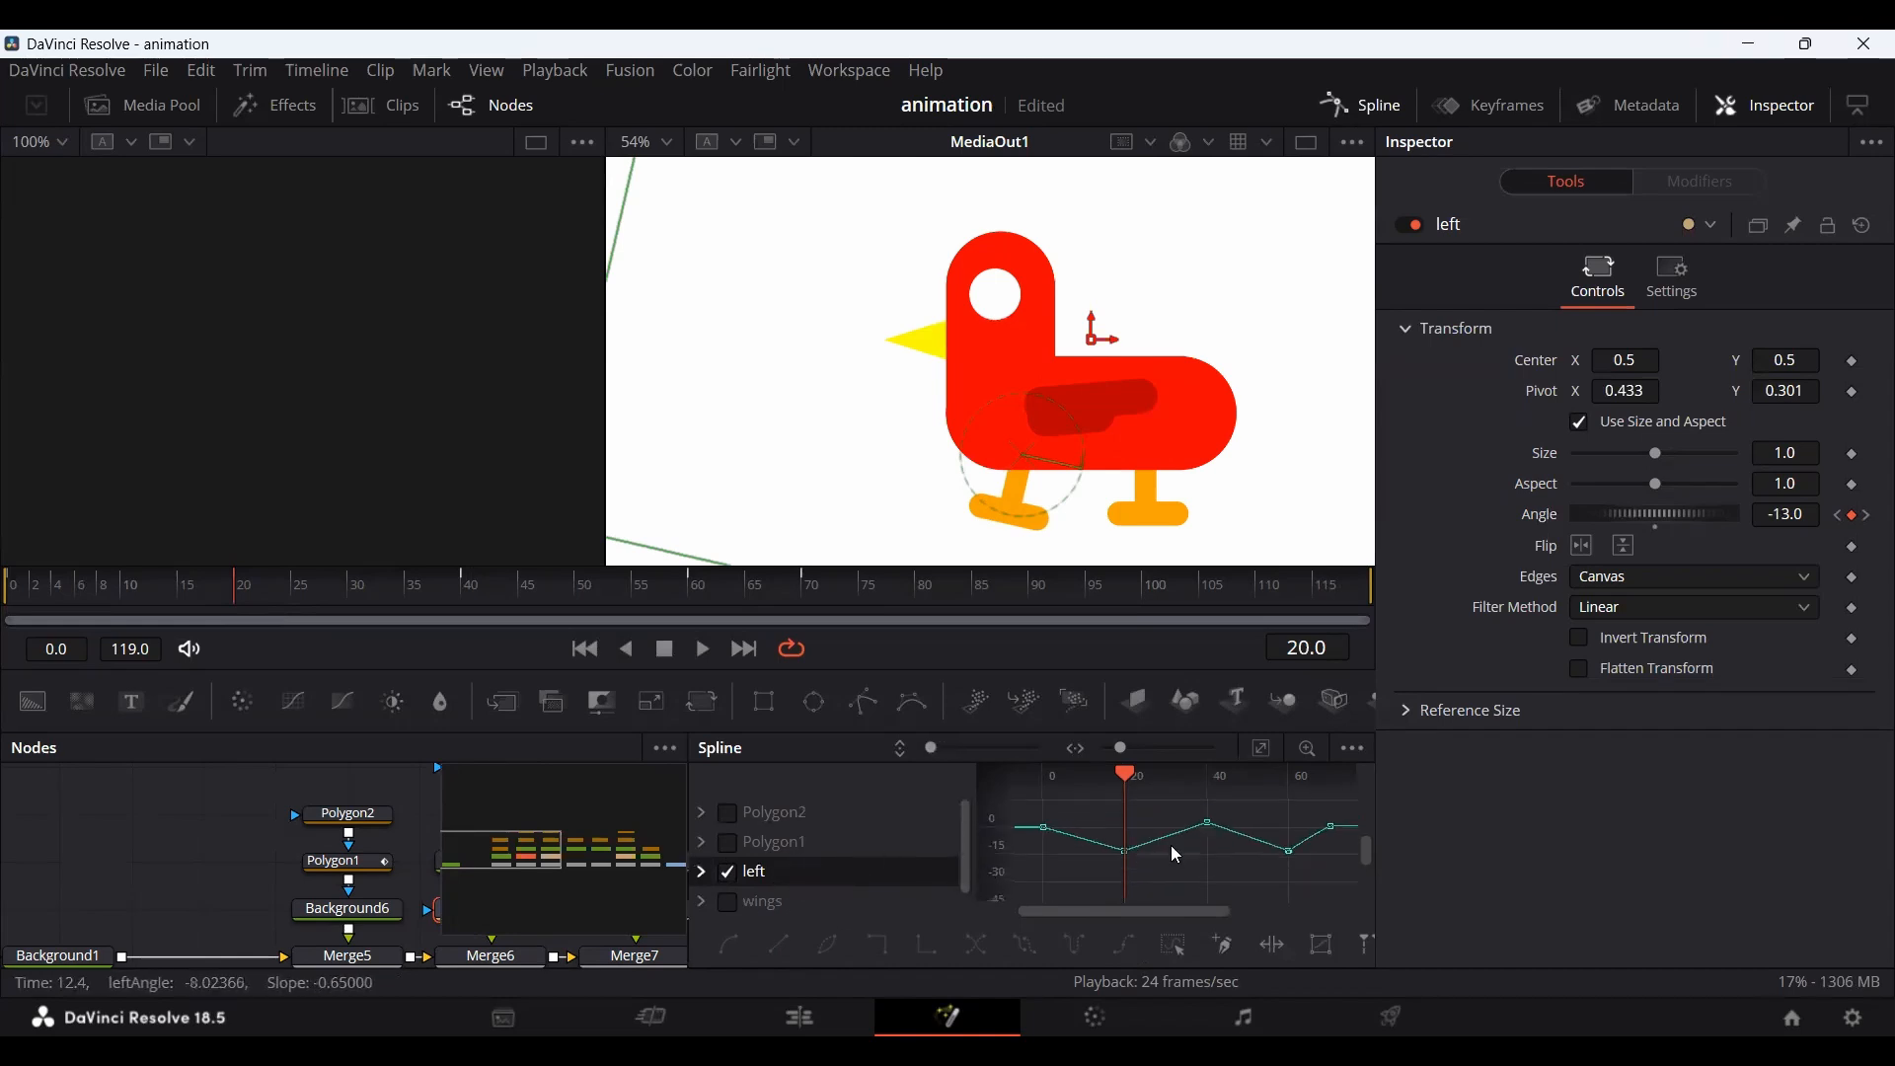
{"action": "scroll", "coordinate": [1254, 777], "scroll_direction": "down", "scroll_amount": 2}
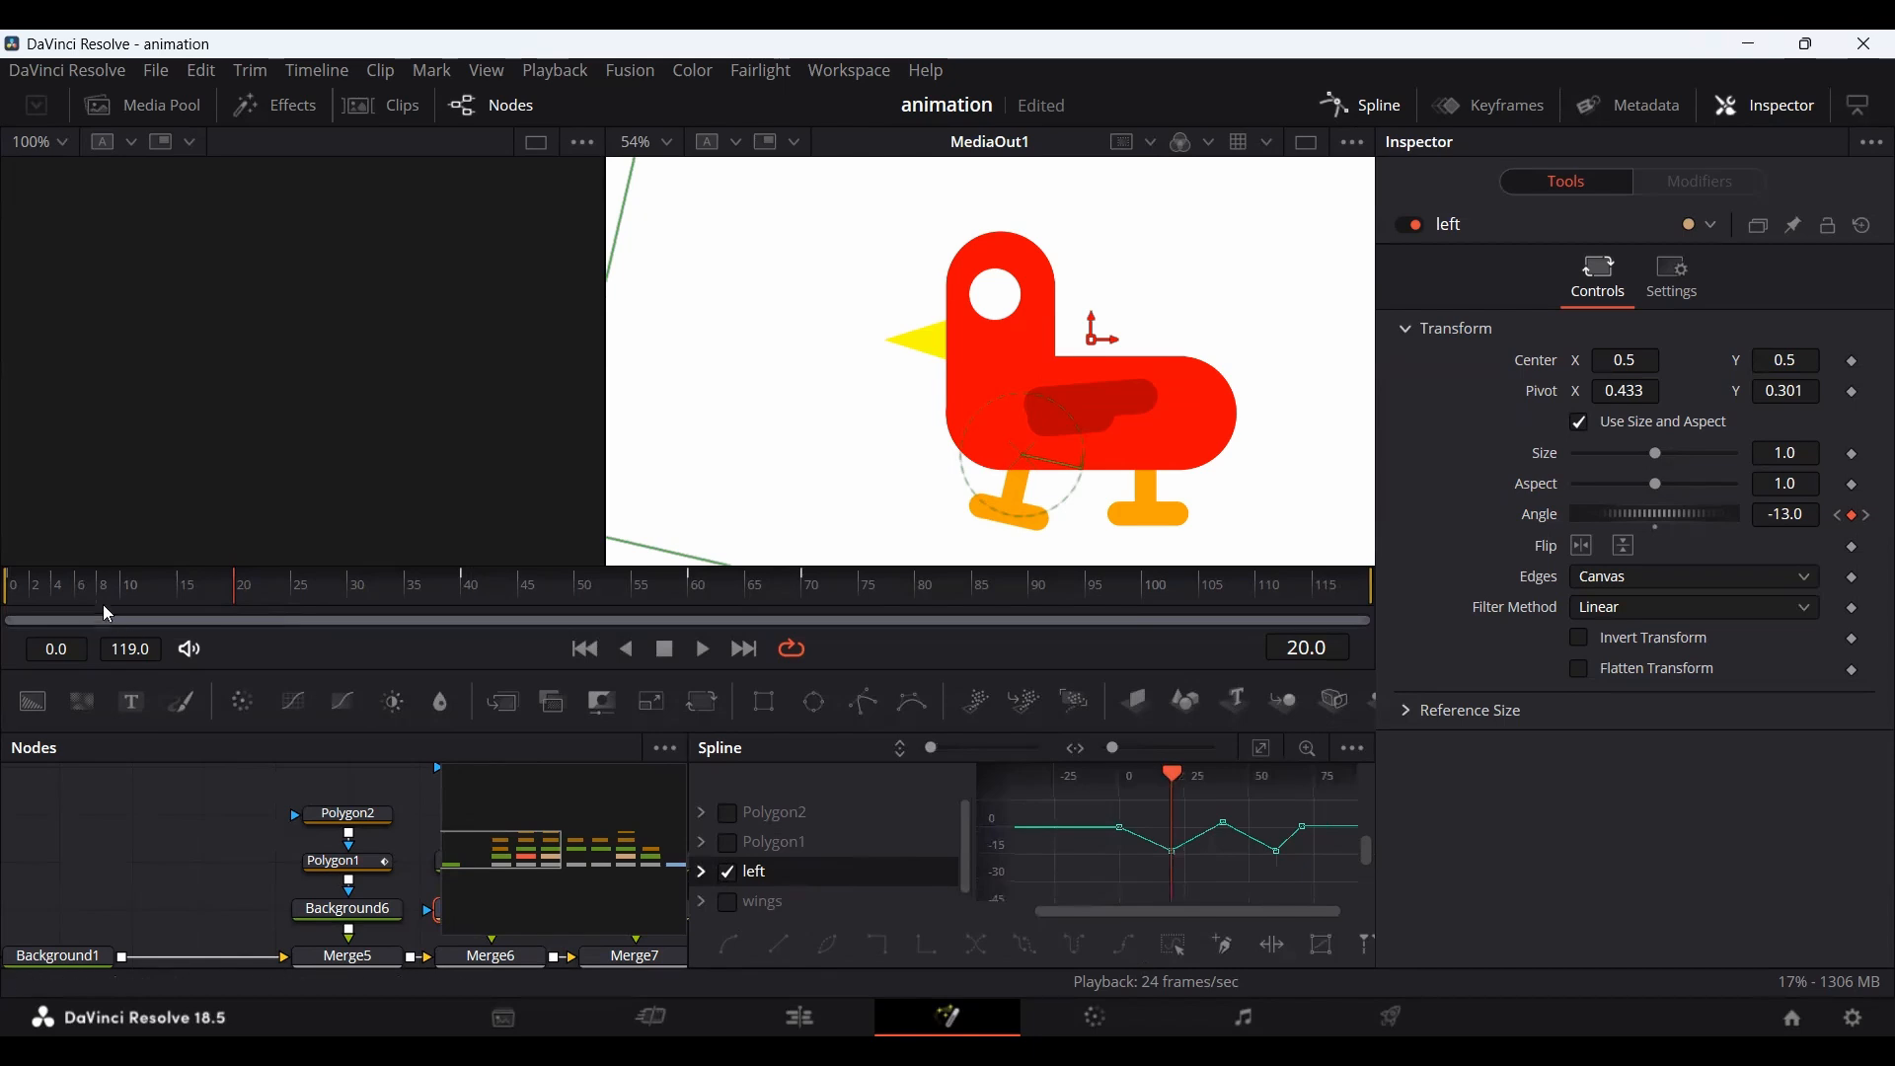
Move the left Angle curve's frame 20 keyframe to frame 10, keeping its value at -13.0.
{"action": "left_click_drag", "start_coordinate": [98, 604], "coordinate": [122, 600]}
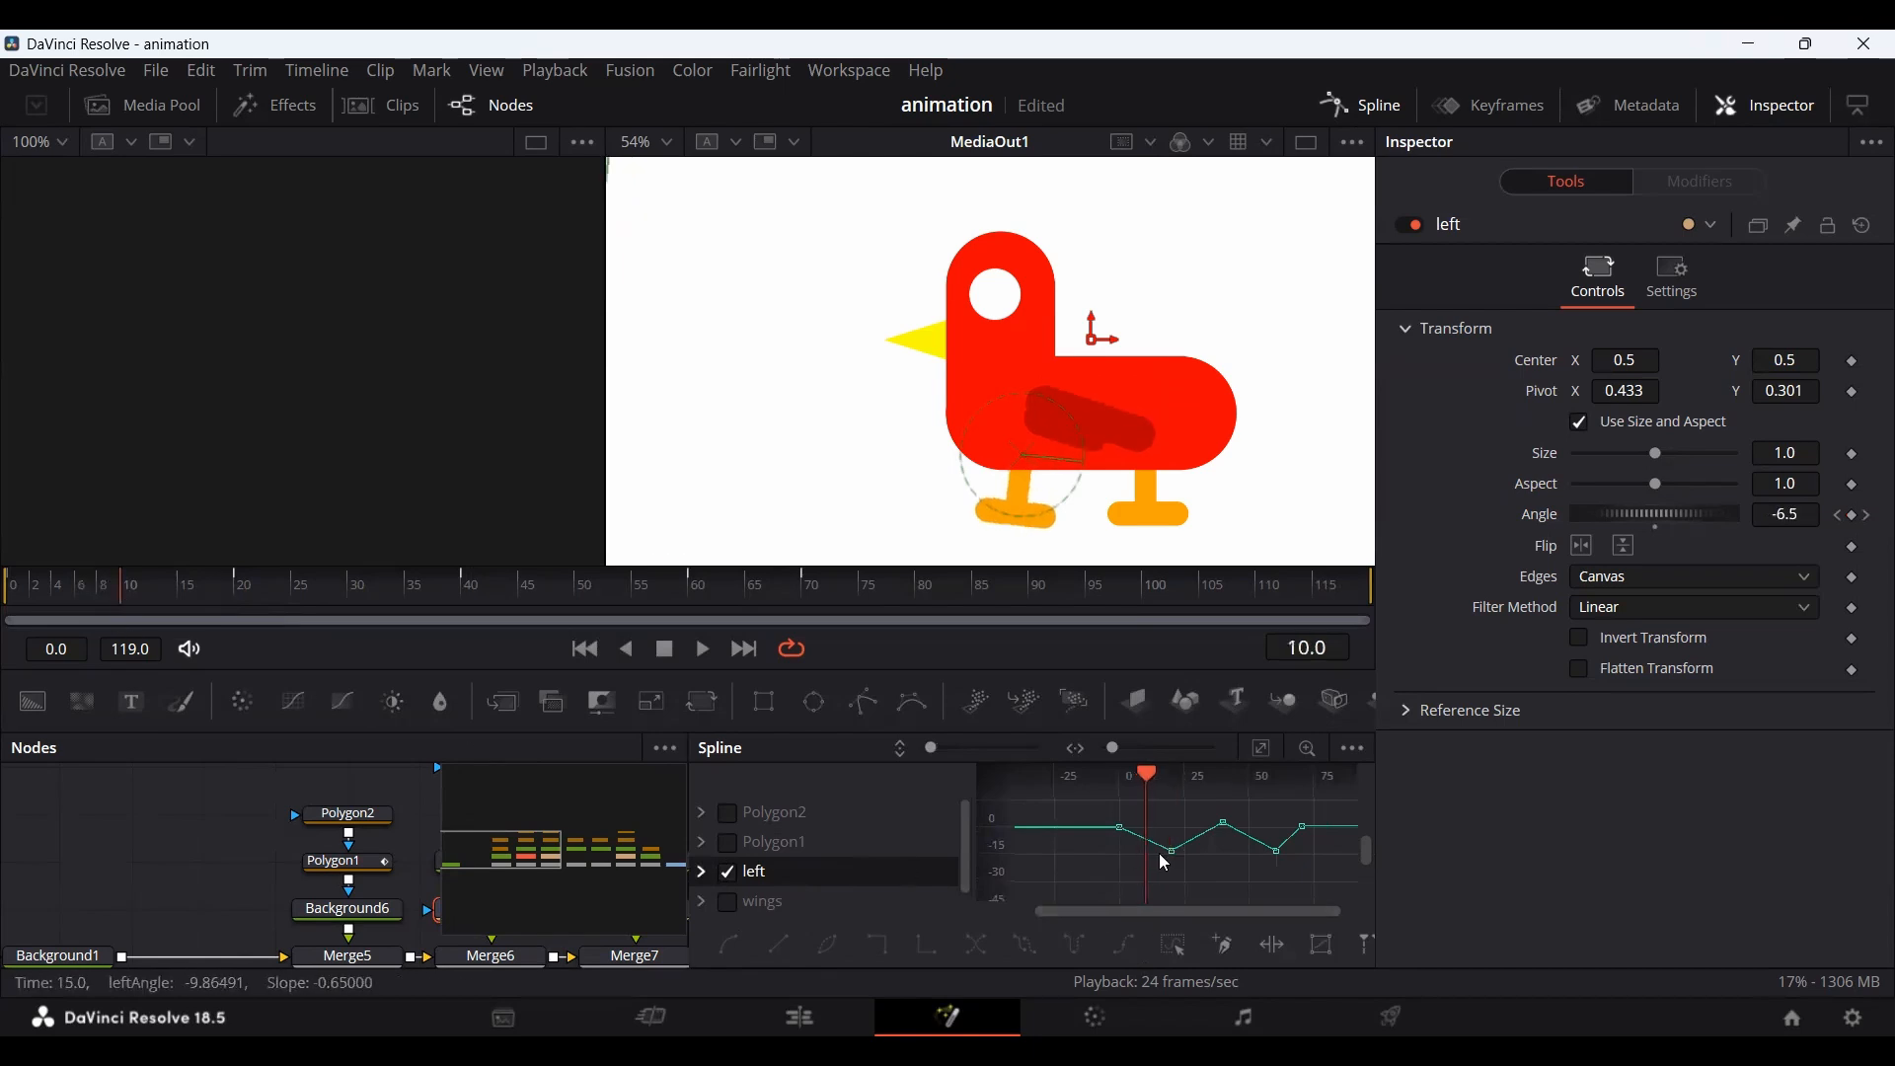
{"action": "left_click_drag", "start_coordinate": [1165, 858], "coordinate": [1142, 846]}
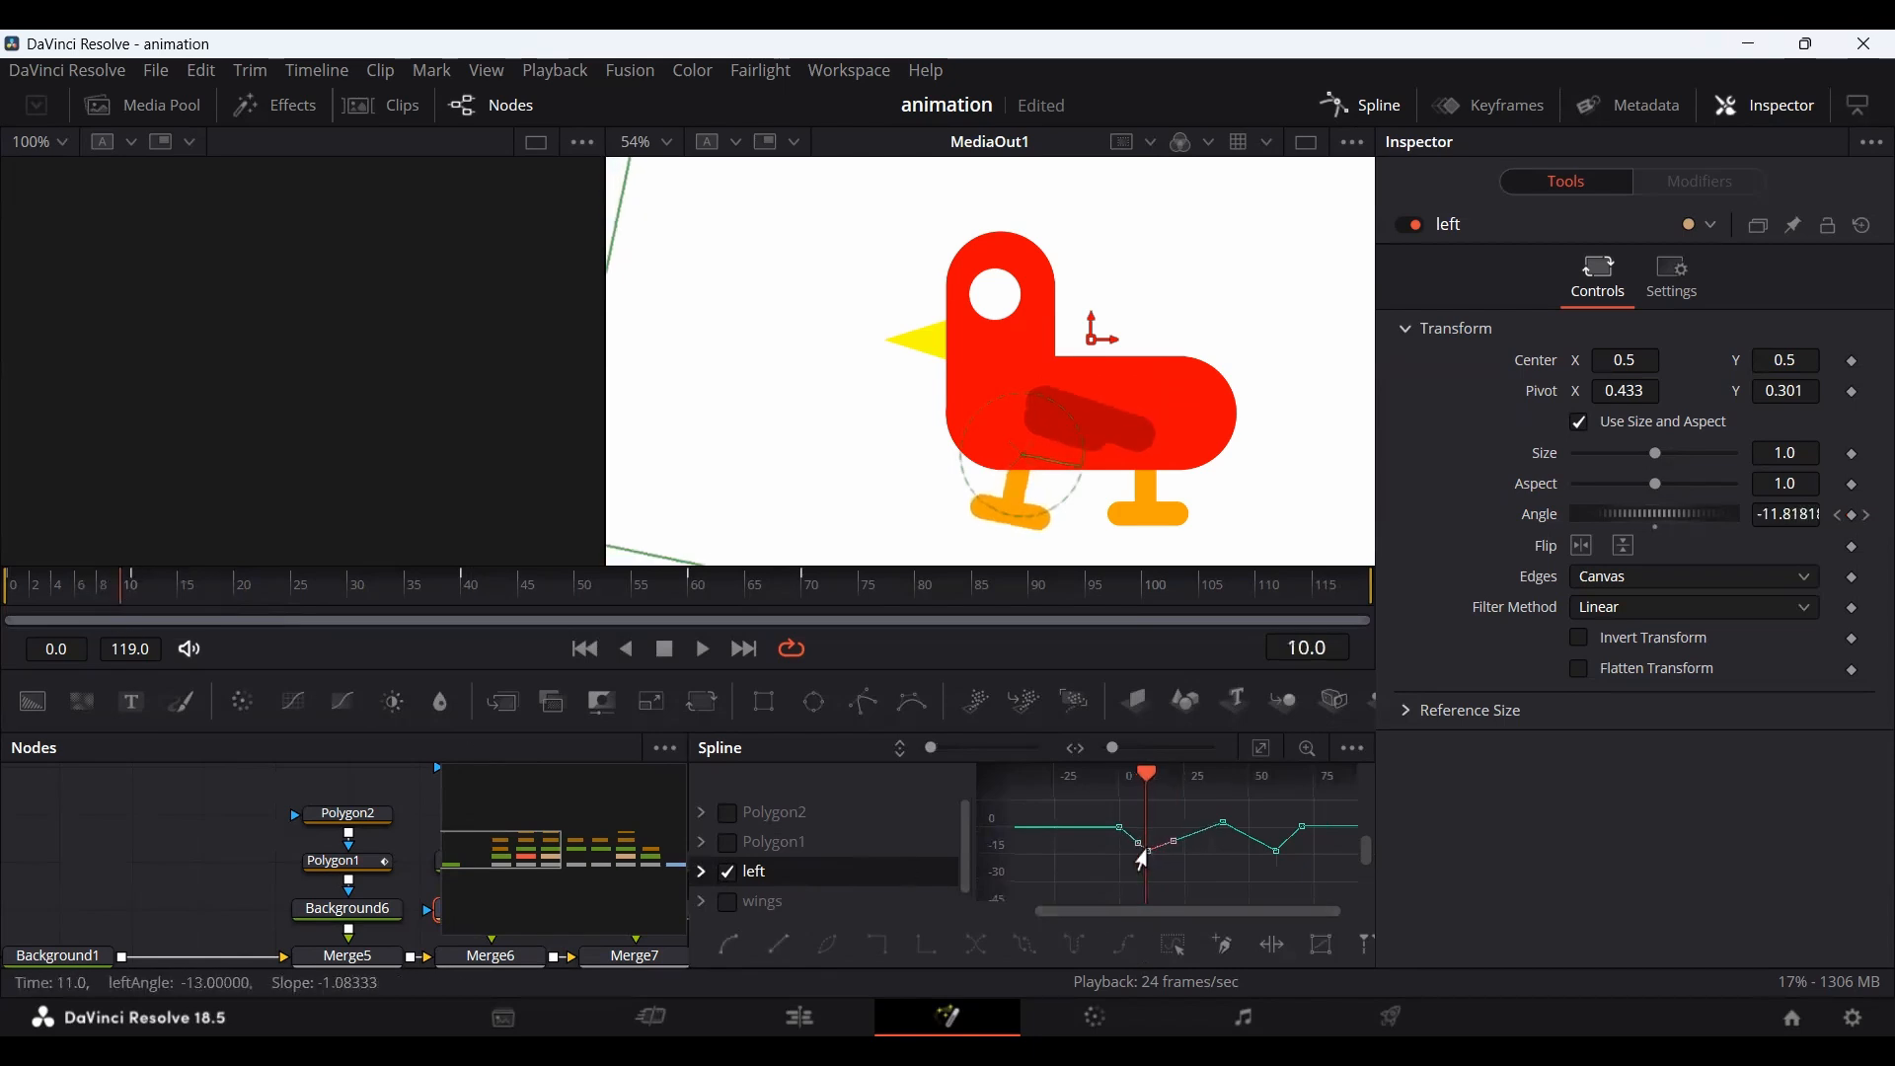
{"action": "left_click", "coordinate": [248, 604]}
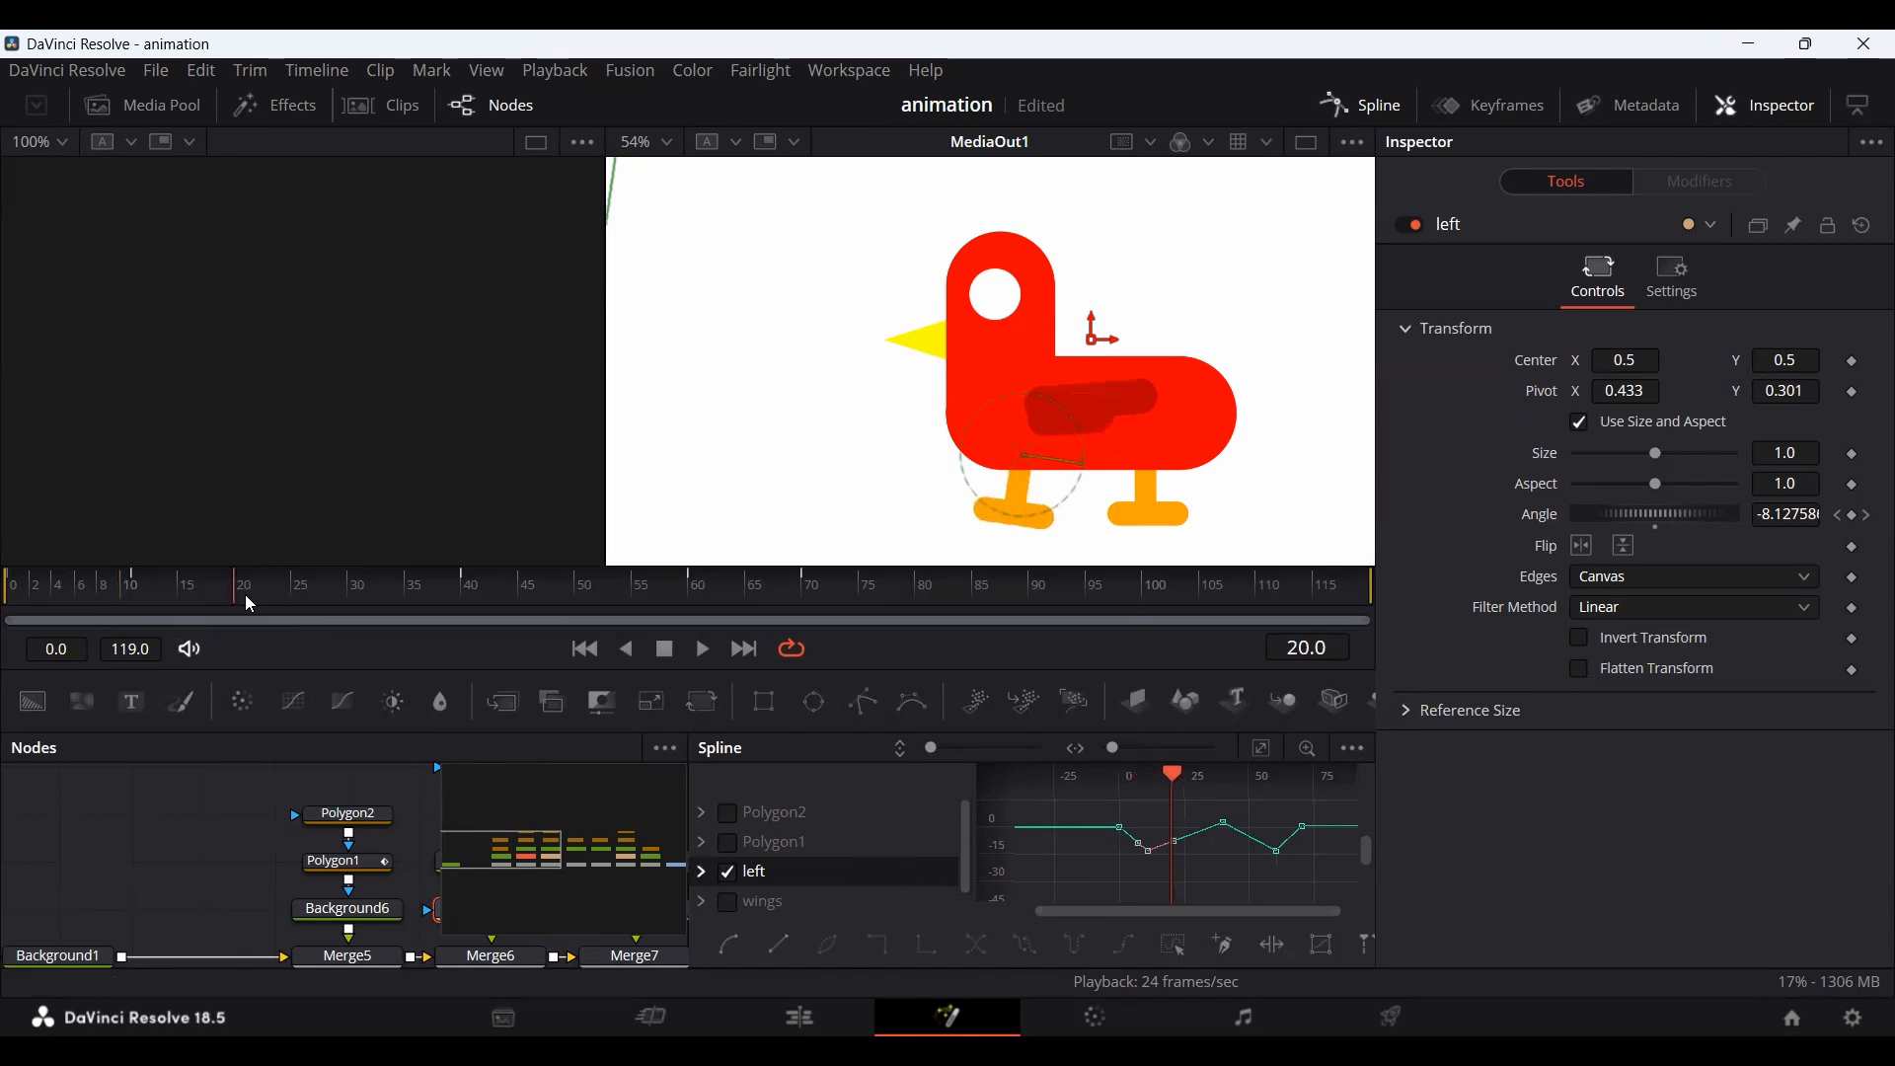
{"action": "left_click_drag", "start_coordinate": [250, 604], "coordinate": [122, 604]}
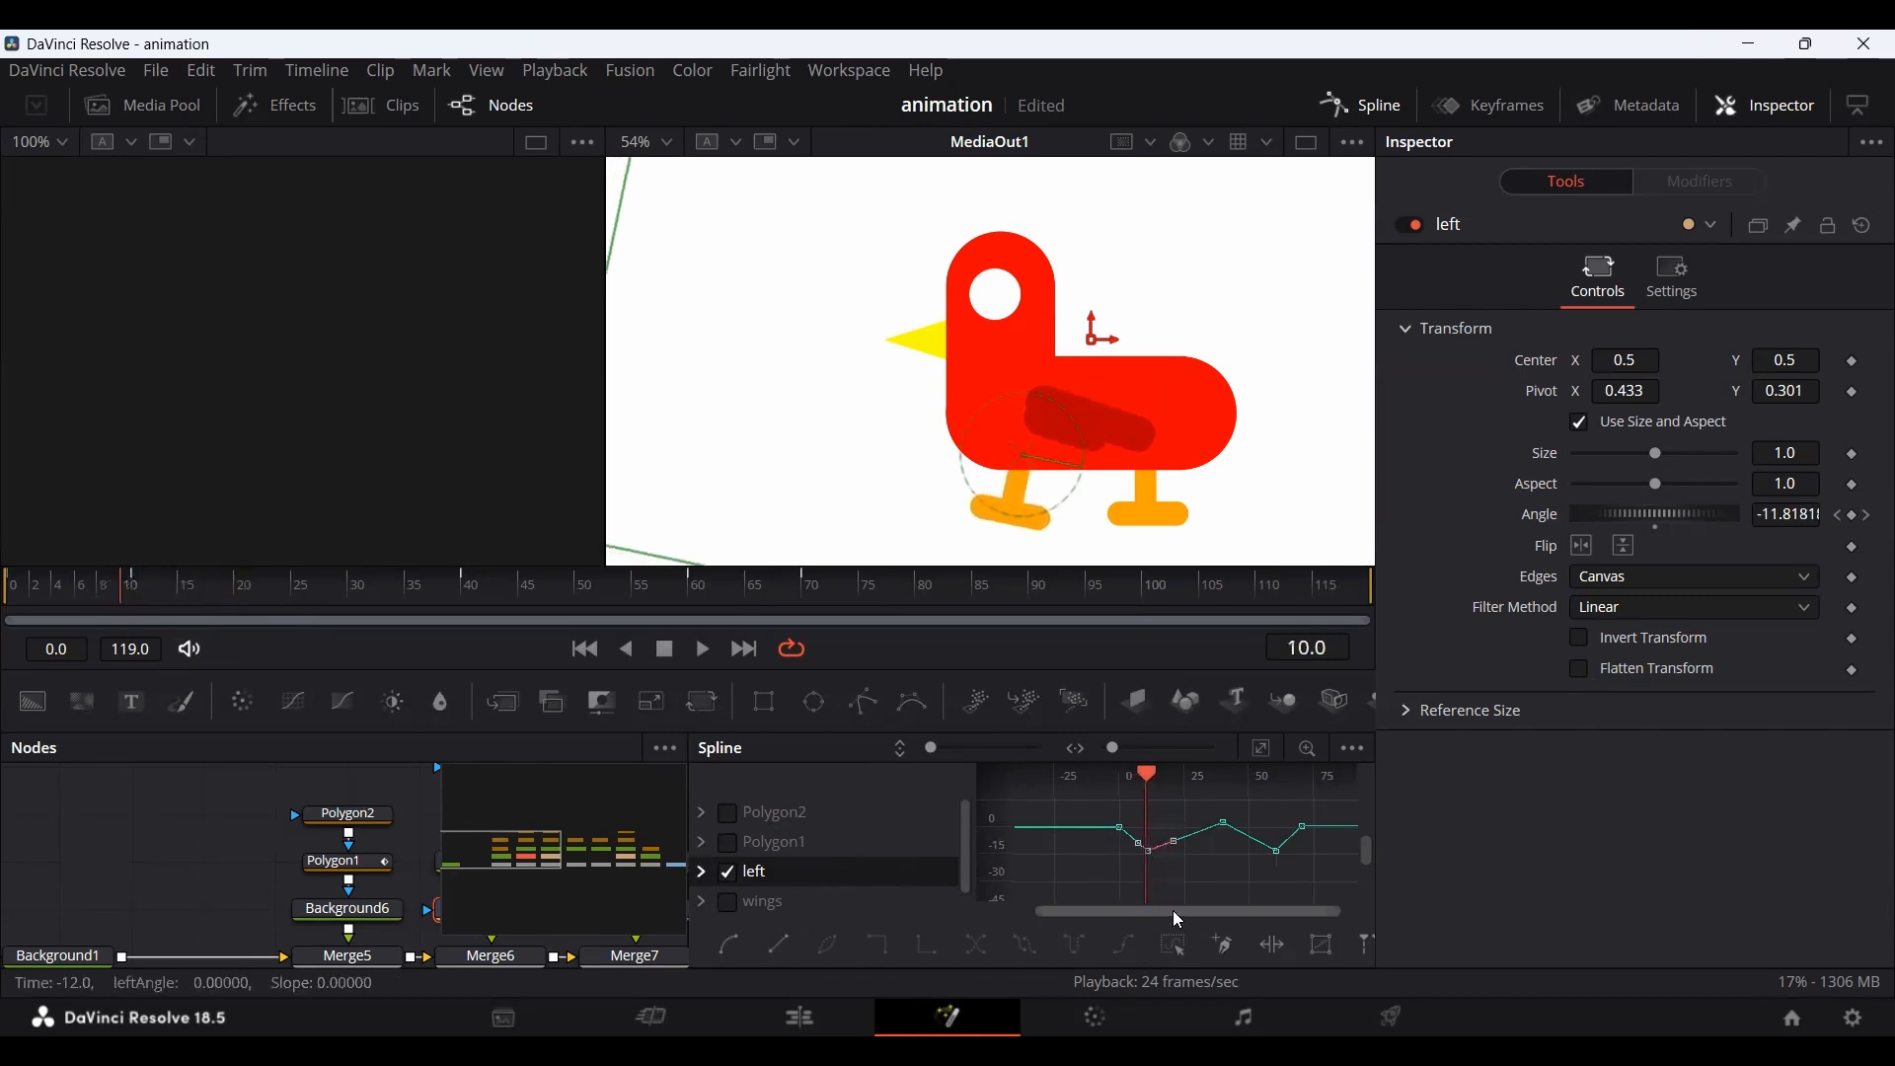
{"action": "left_click_drag", "start_coordinate": [1145, 850], "coordinate": [1145, 853]}
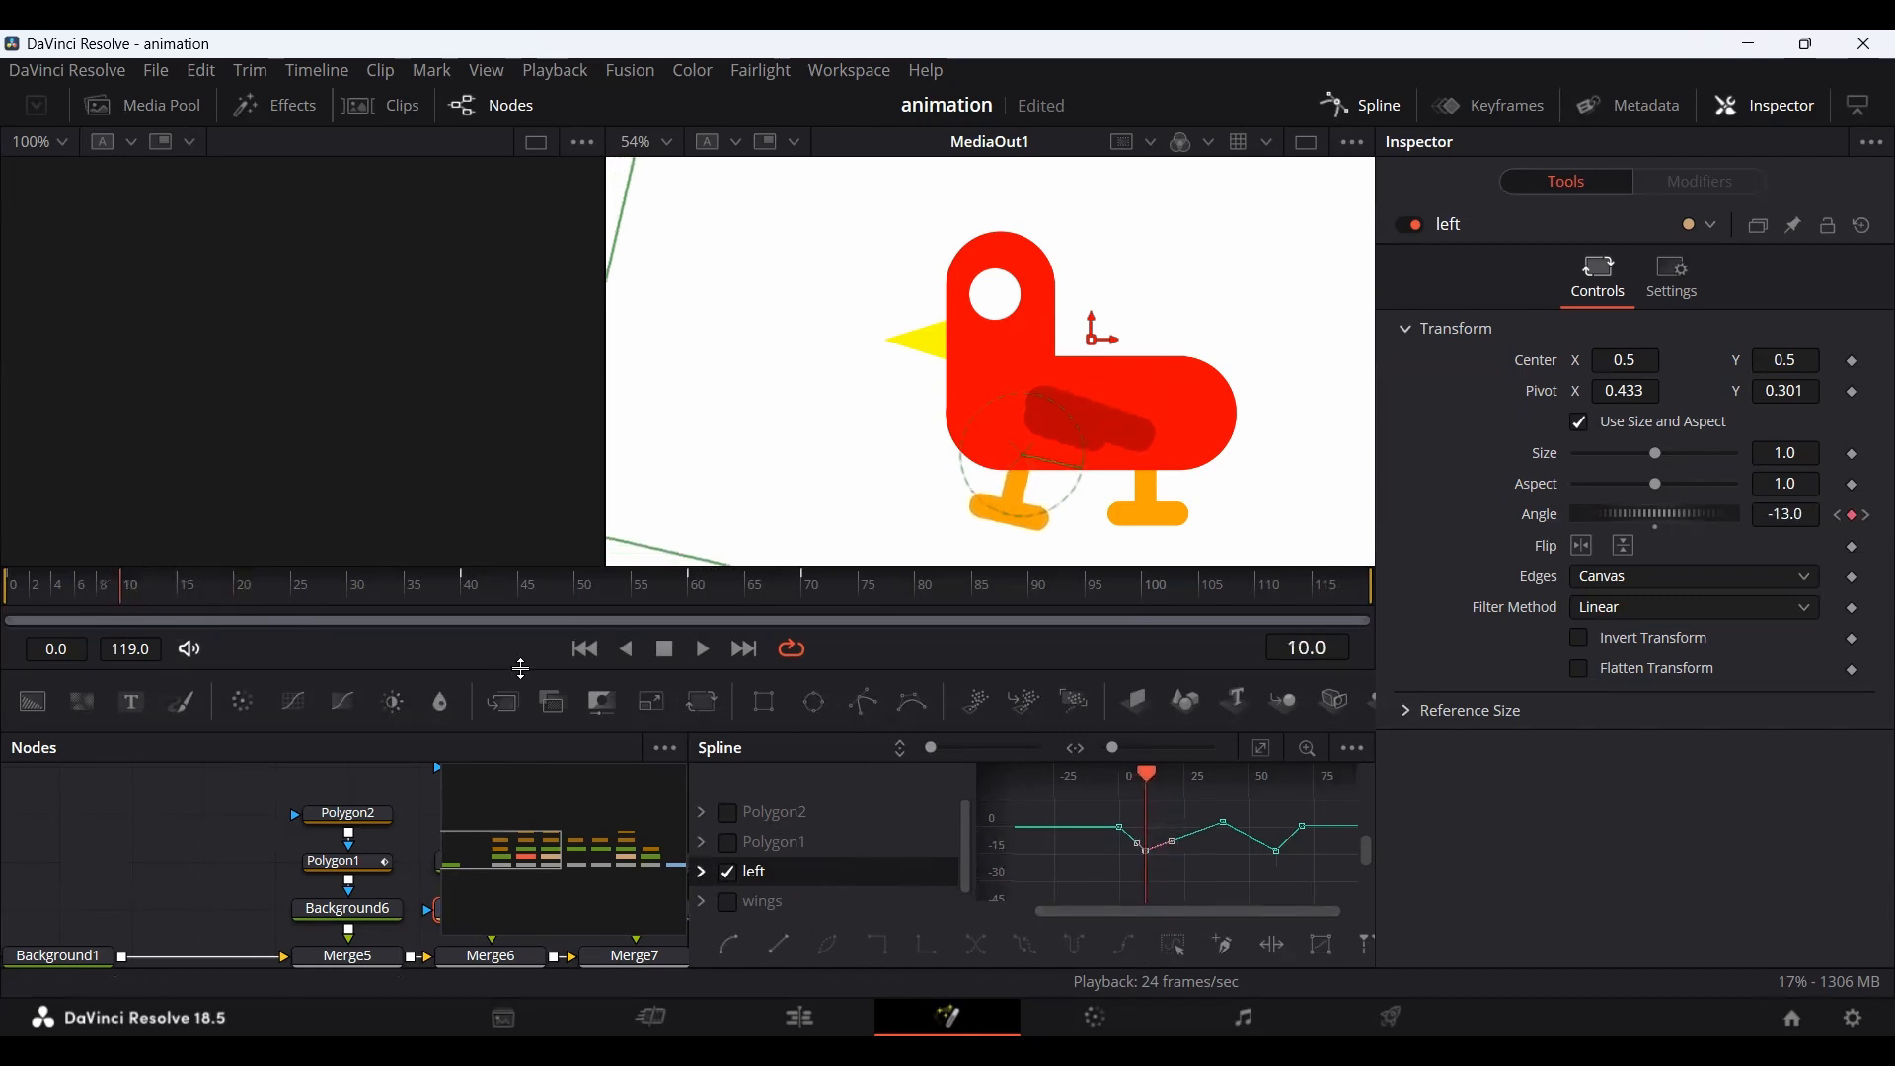
Move the left Angle curve's frame 40 keyframe to frame 20 at 3.5 and its frame 60 keyframe to frame 31 at -13.0.
{"action": "left_click", "coordinate": [240, 604]}
{"action": "left_click", "coordinate": [1222, 823]}
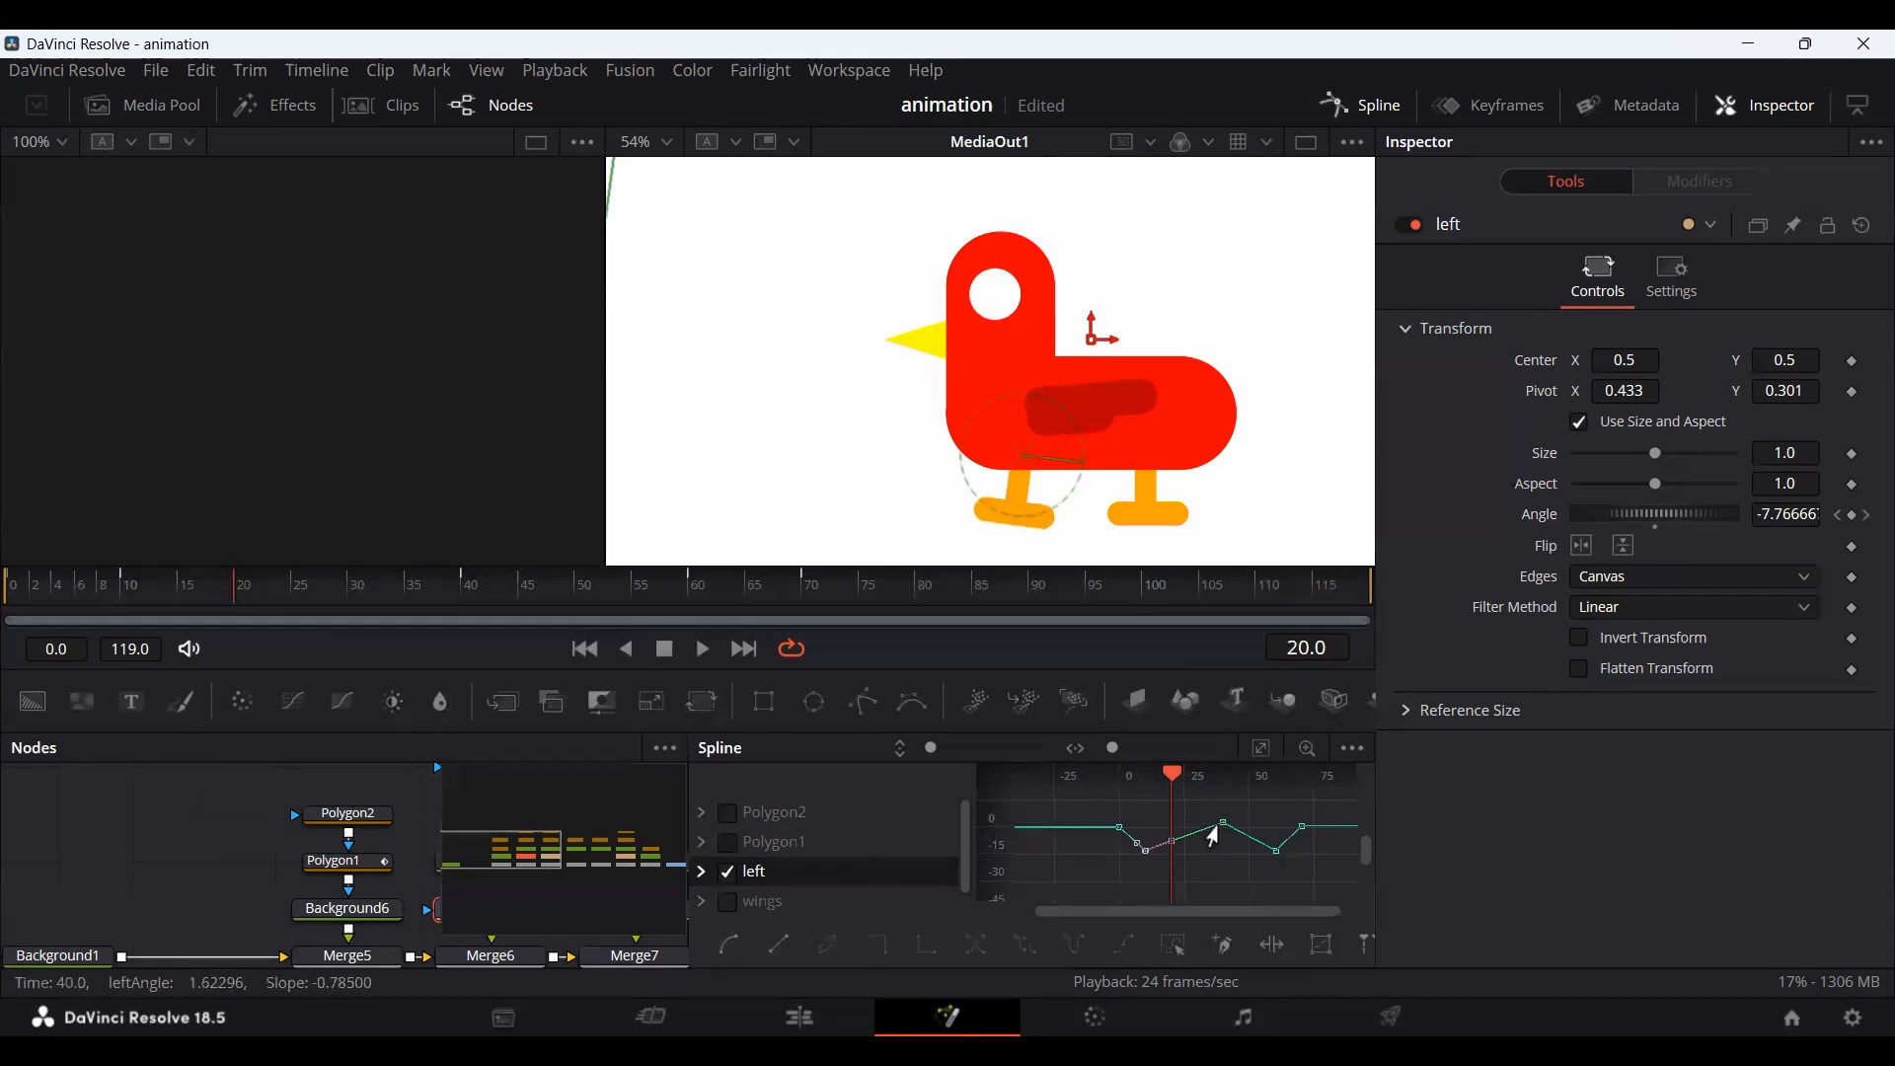
{"action": "left_click_drag", "start_coordinate": [1207, 829], "coordinate": [1162, 829]}
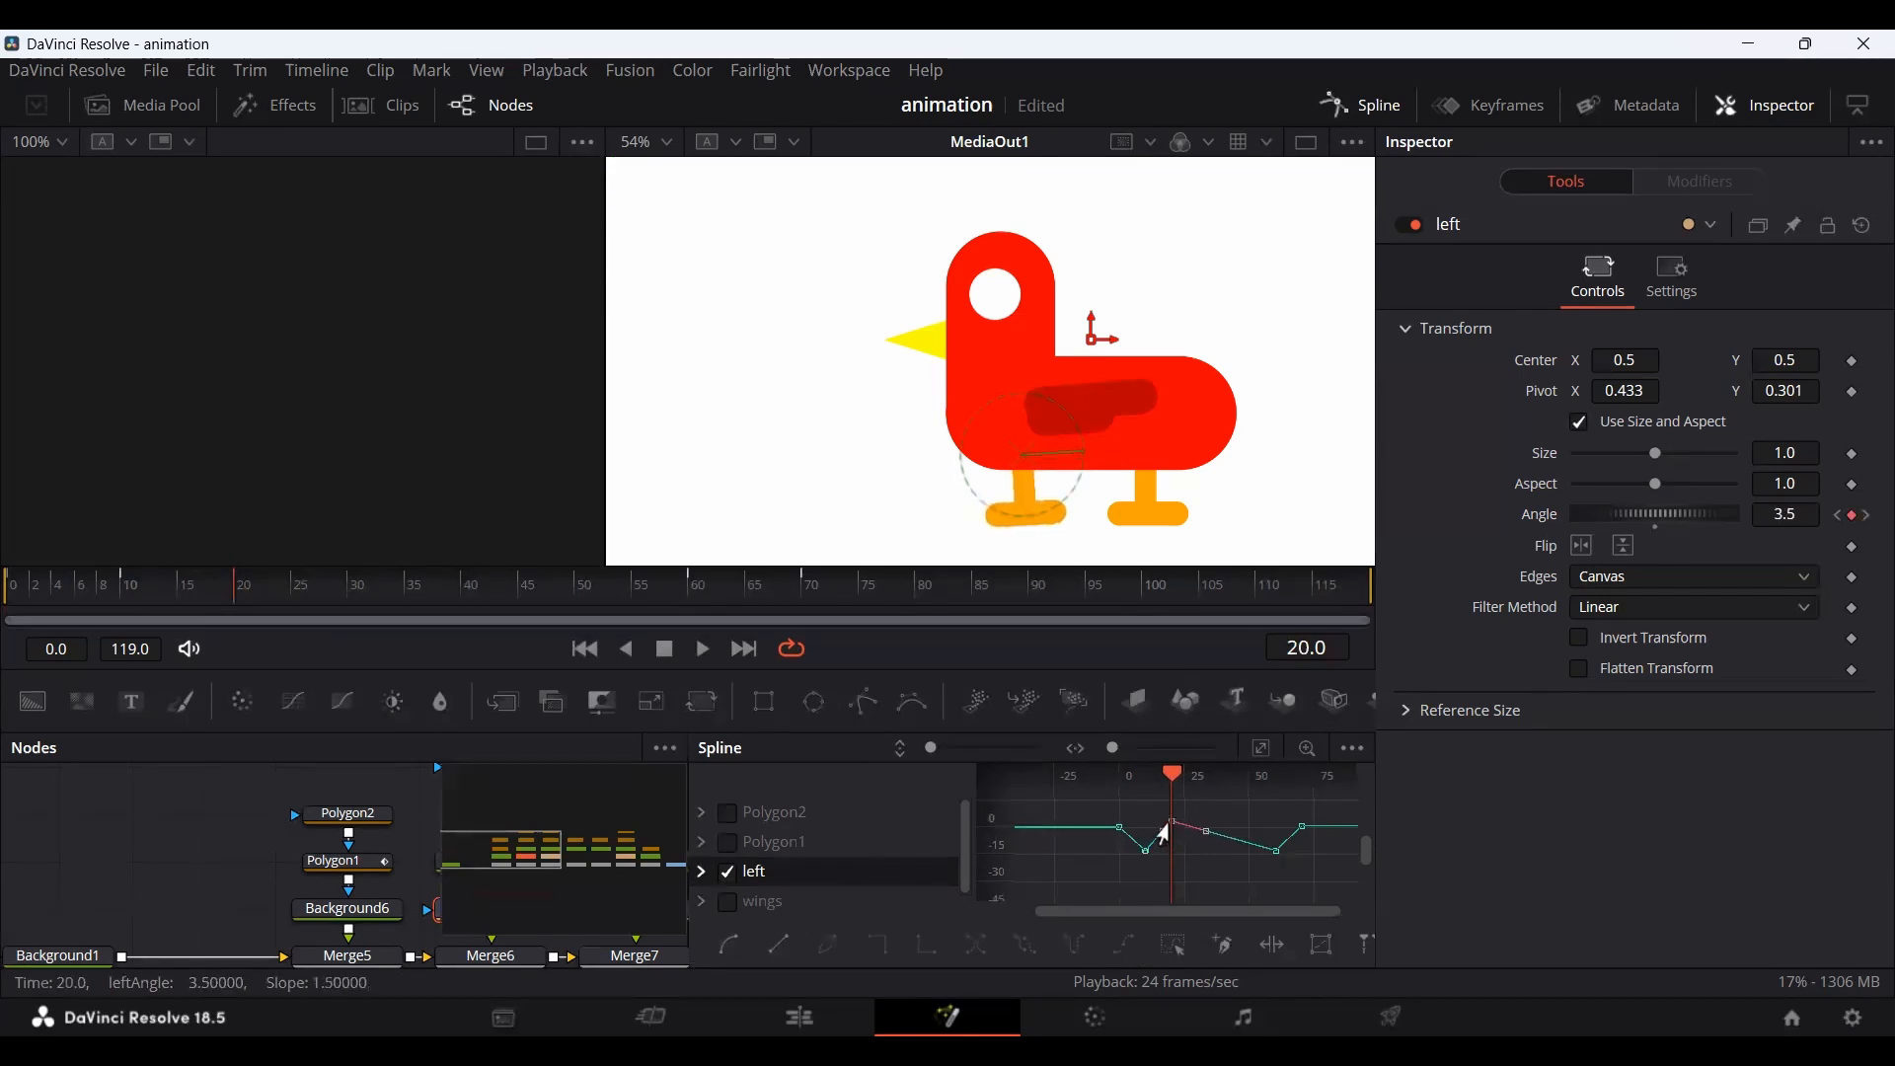
{"action": "left_click", "coordinate": [349, 604]}
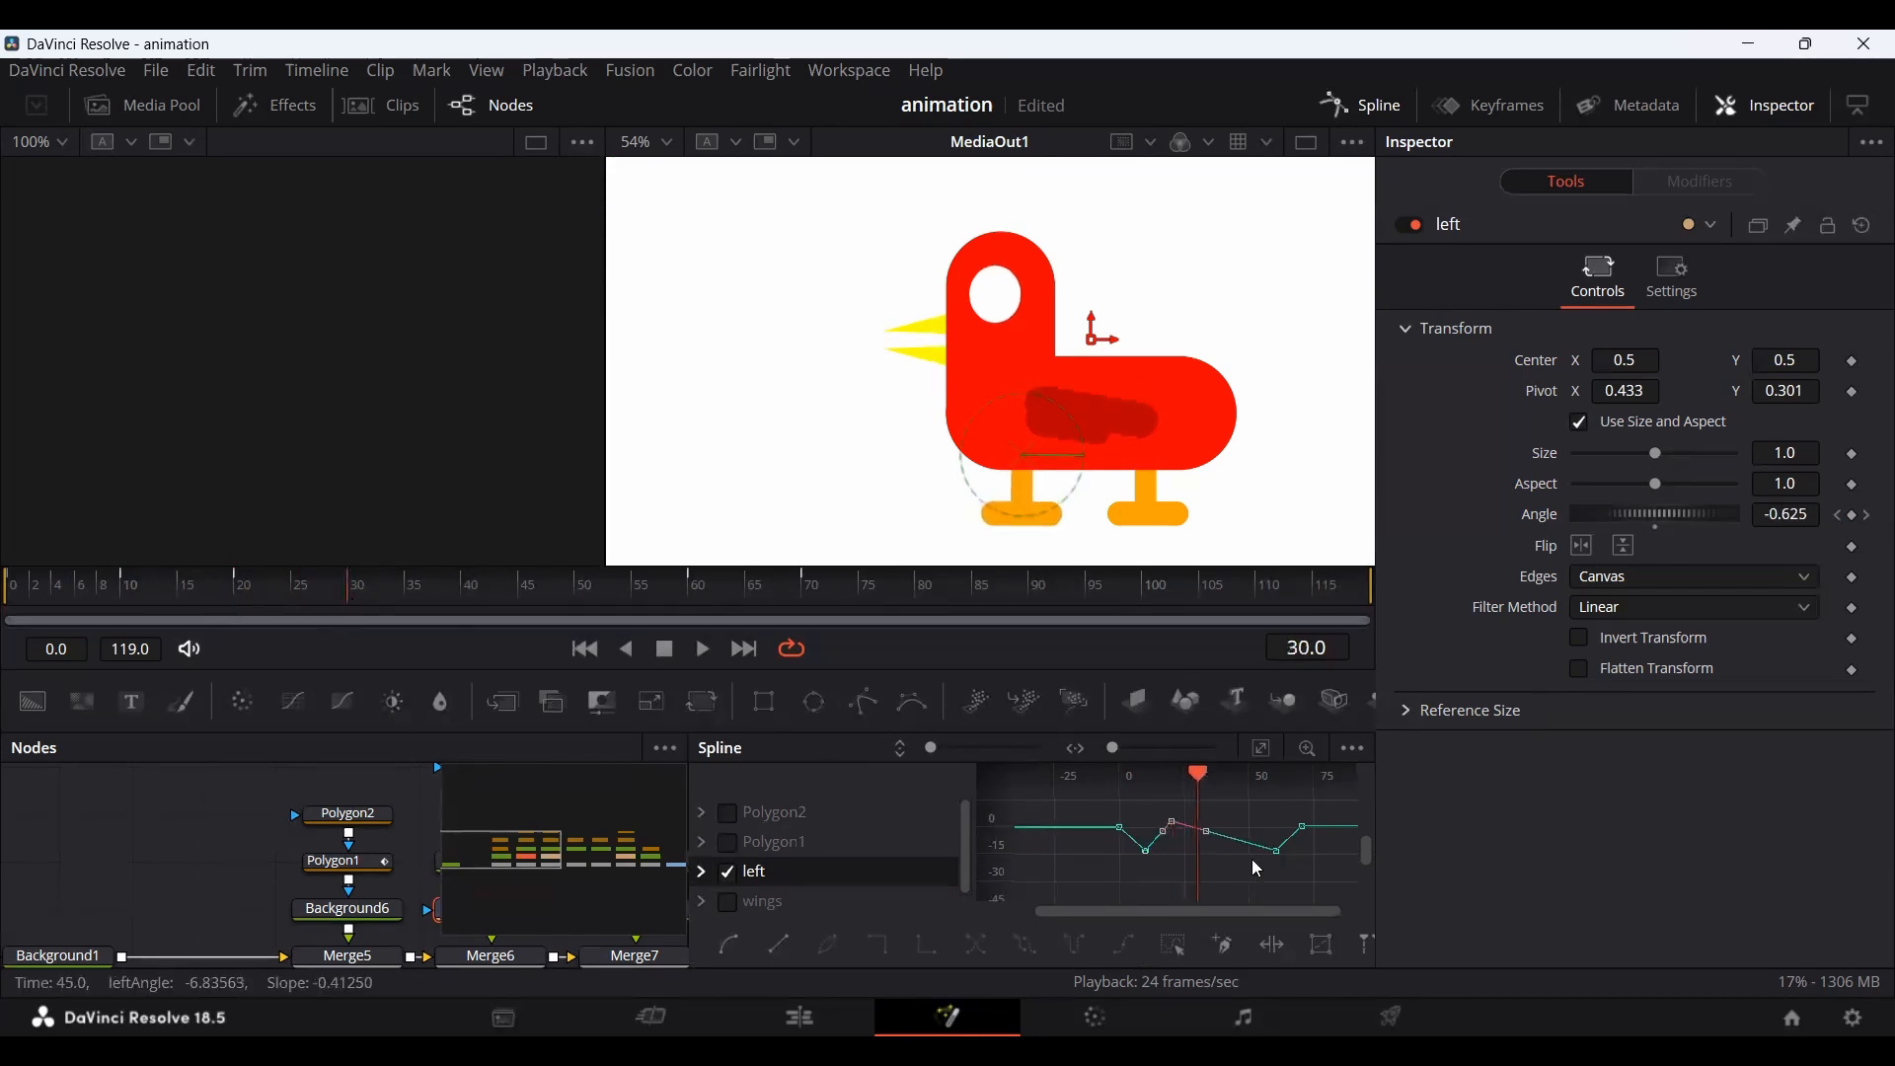
{"action": "left_click_drag", "start_coordinate": [1241, 861], "coordinate": [1194, 855]}
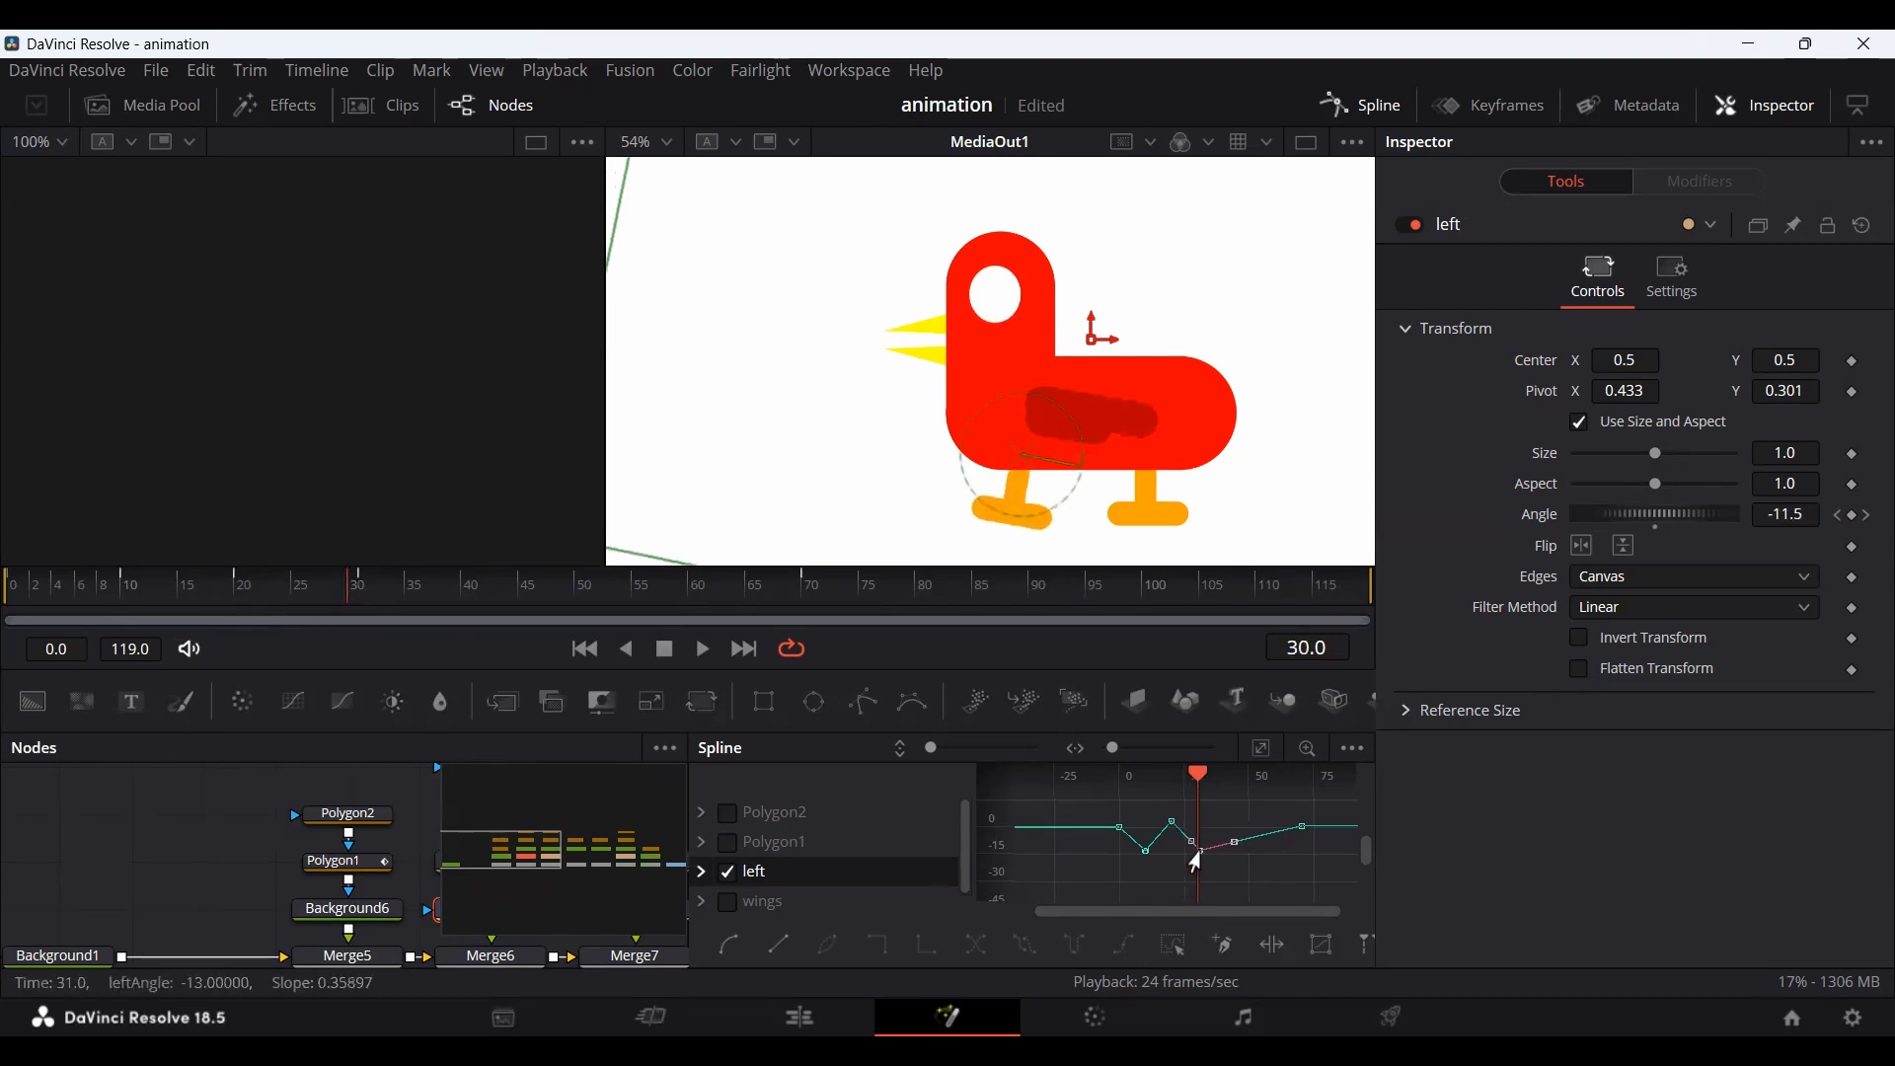
Play the animation from frame 0 to check the left leg's retimed movement.
{"action": "left_click", "coordinate": [6, 592]}
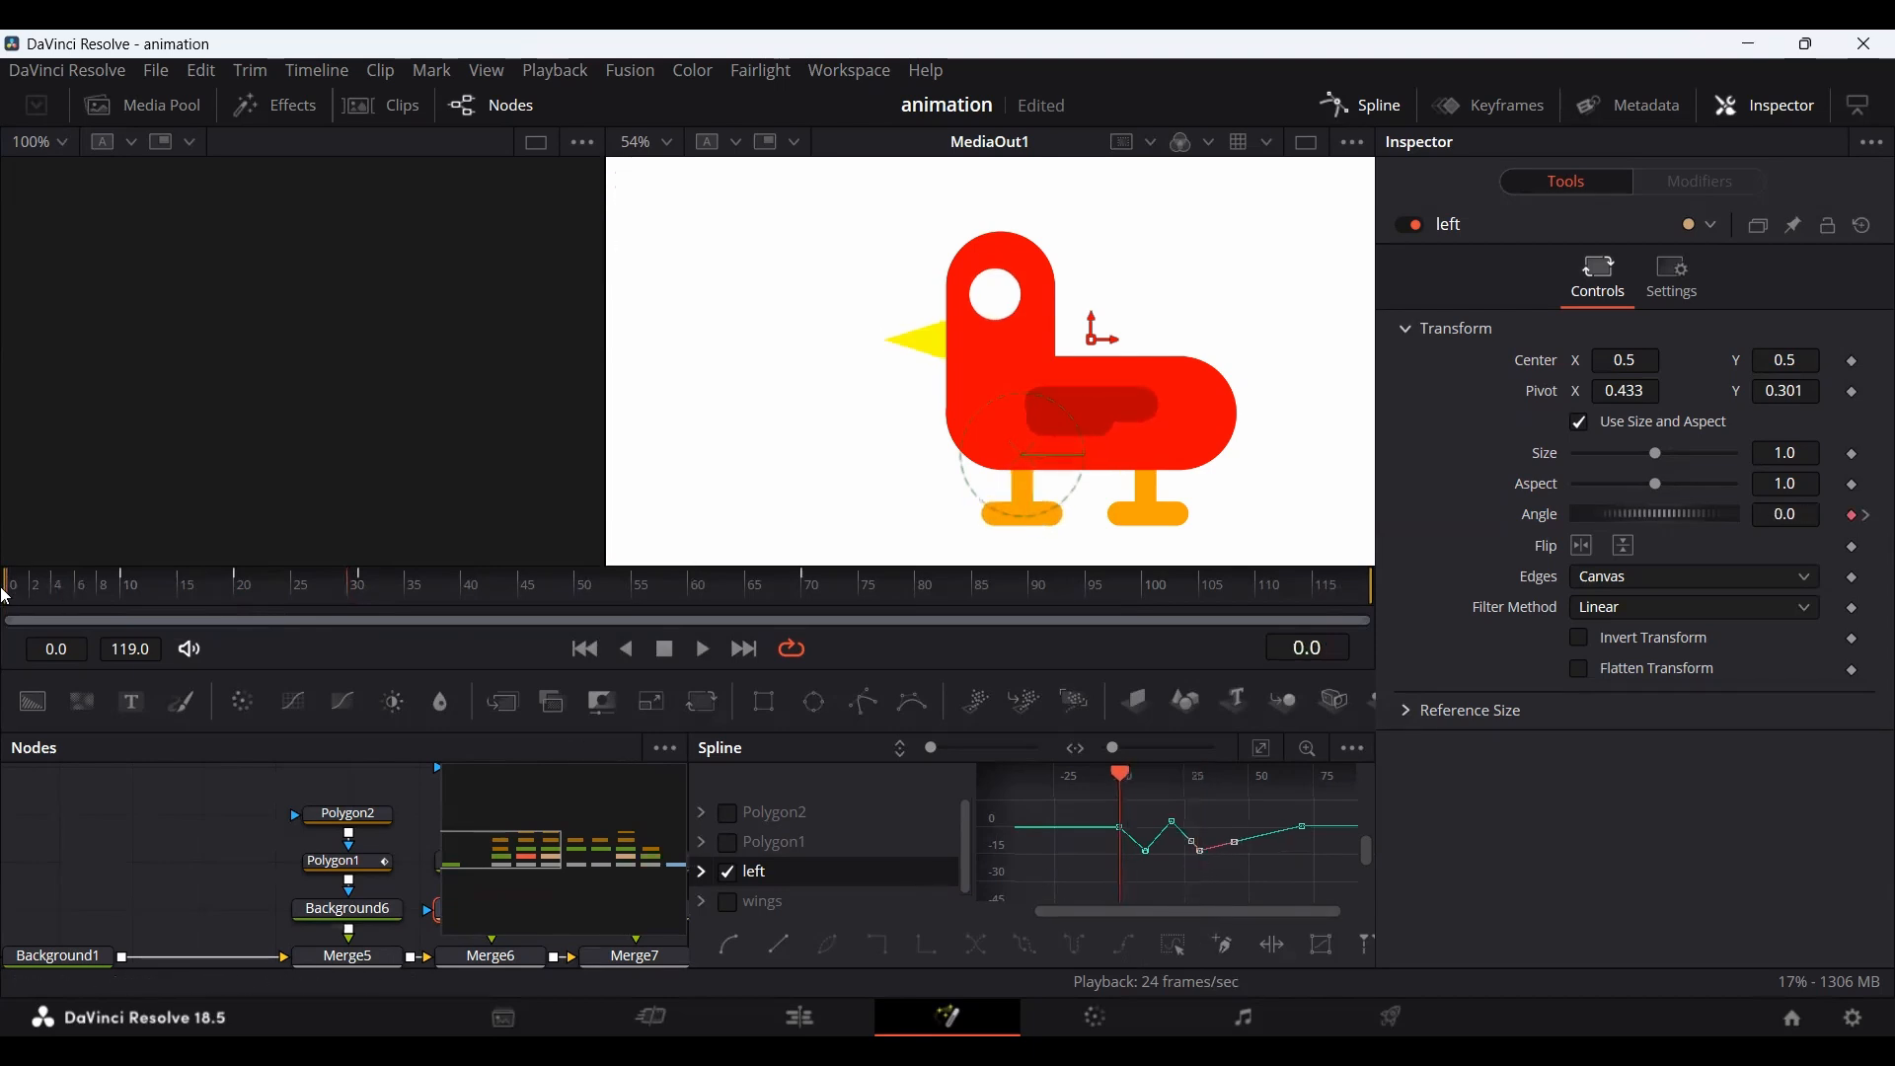
{"action": "key", "text": "space"}
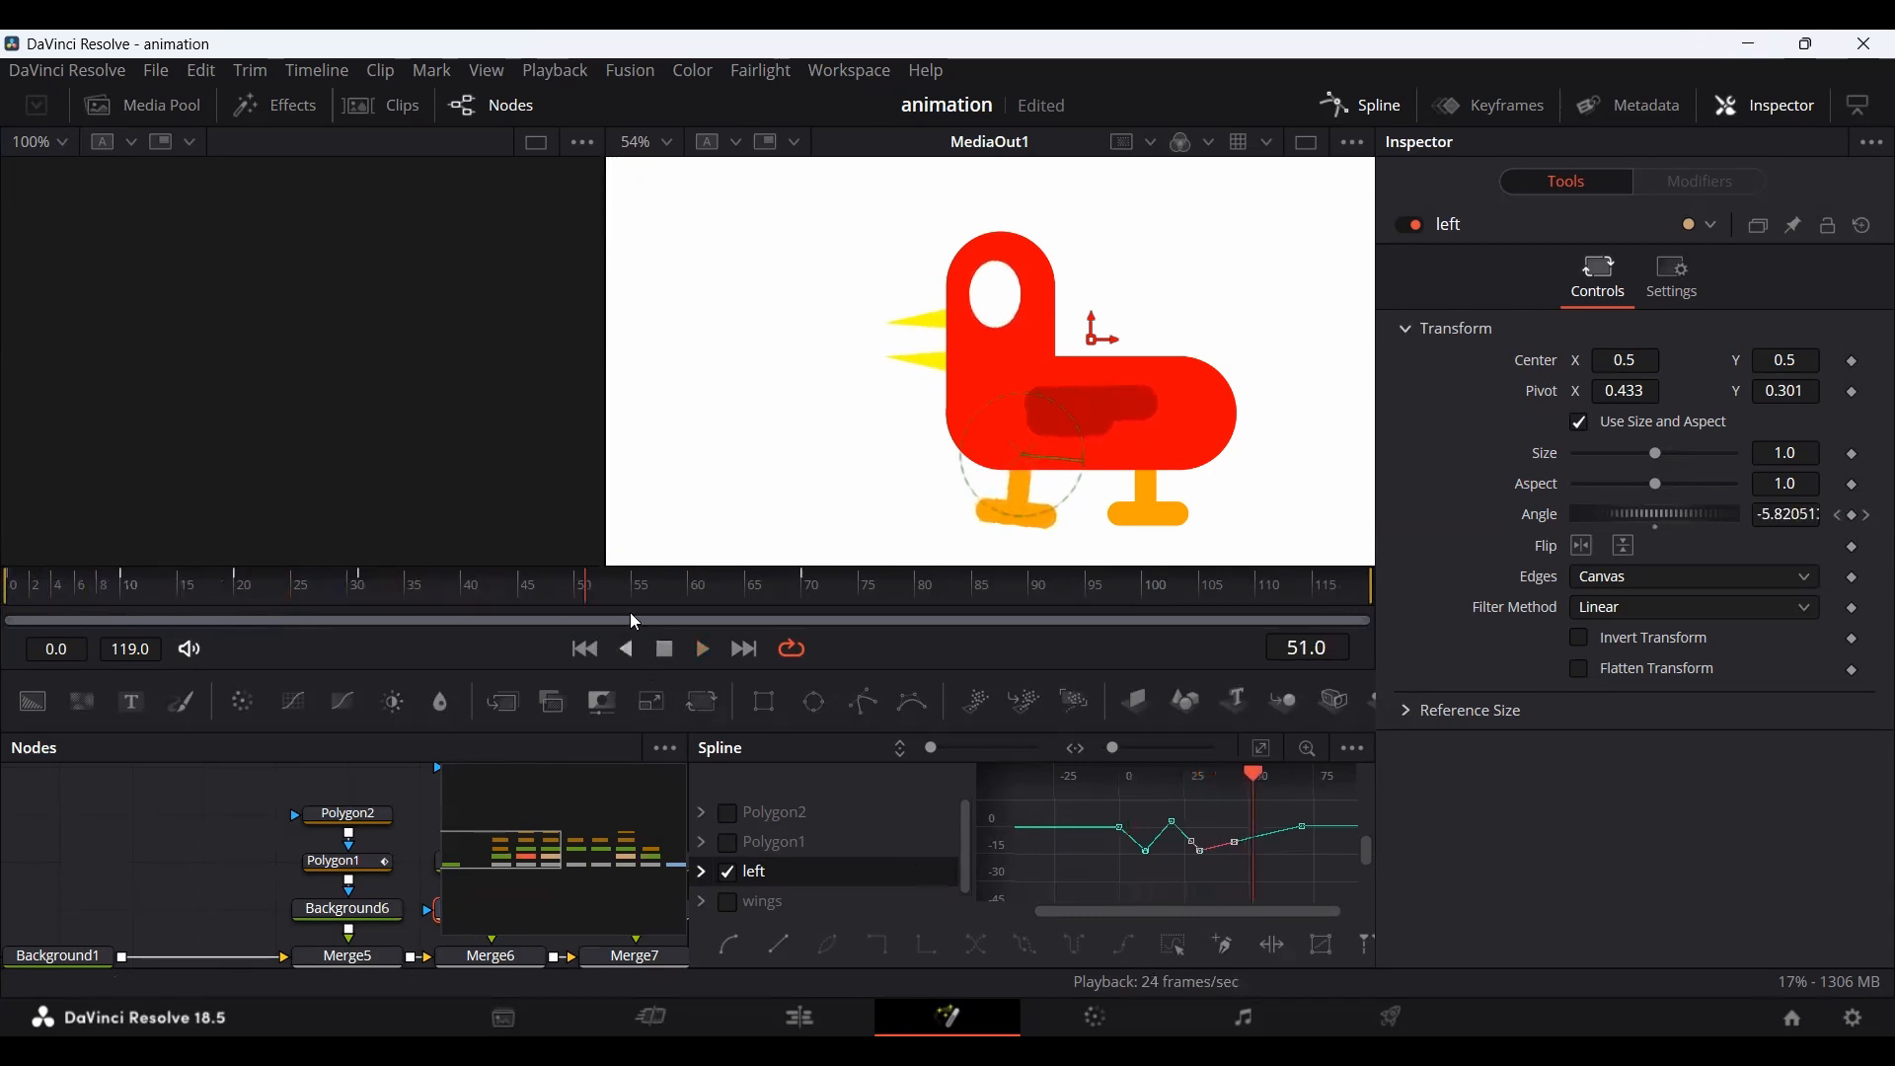
Move the left Angle curve's 3.5 peak keyframe to frame 25 and its following -13.0 keyframe to frame 40.
{"action": "left_click_drag", "start_coordinate": [380, 606], "coordinate": [293, 599]}
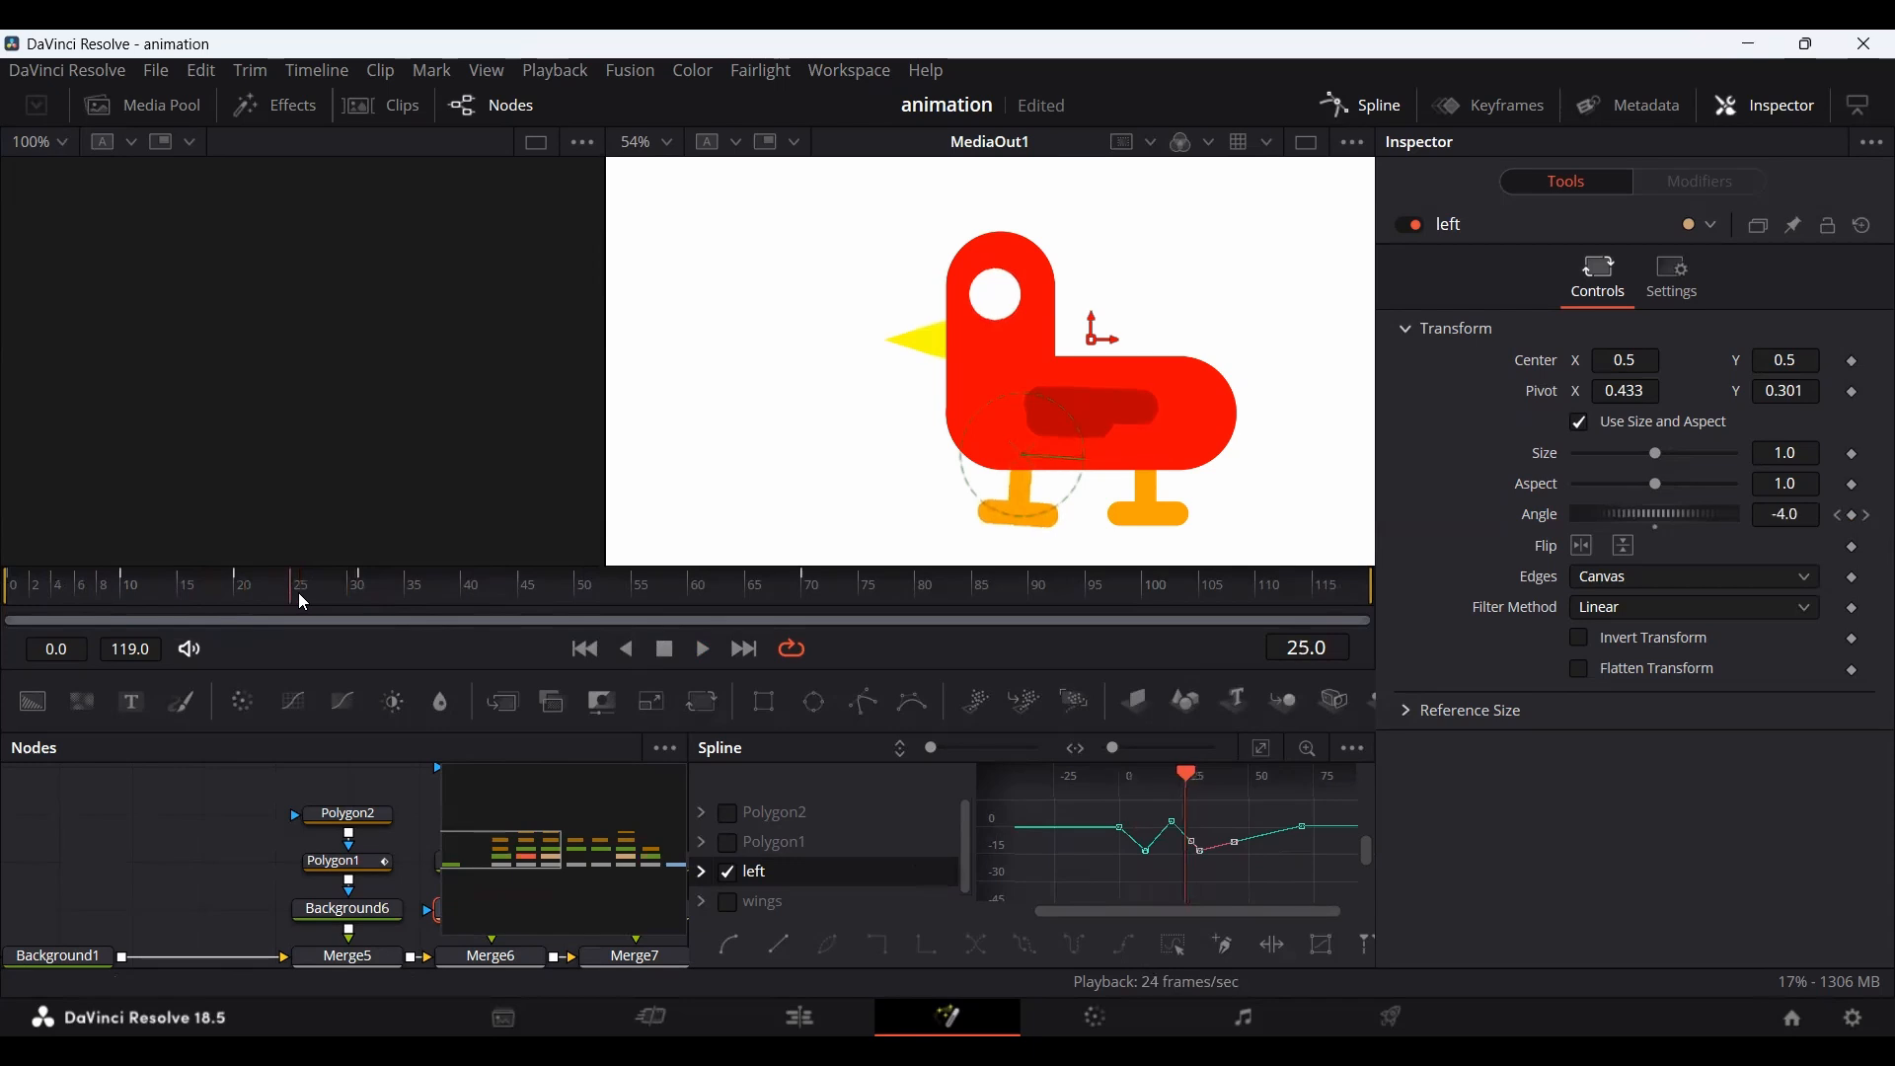
{"action": "left_click_drag", "start_coordinate": [1221, 878], "coordinate": [1186, 822]}
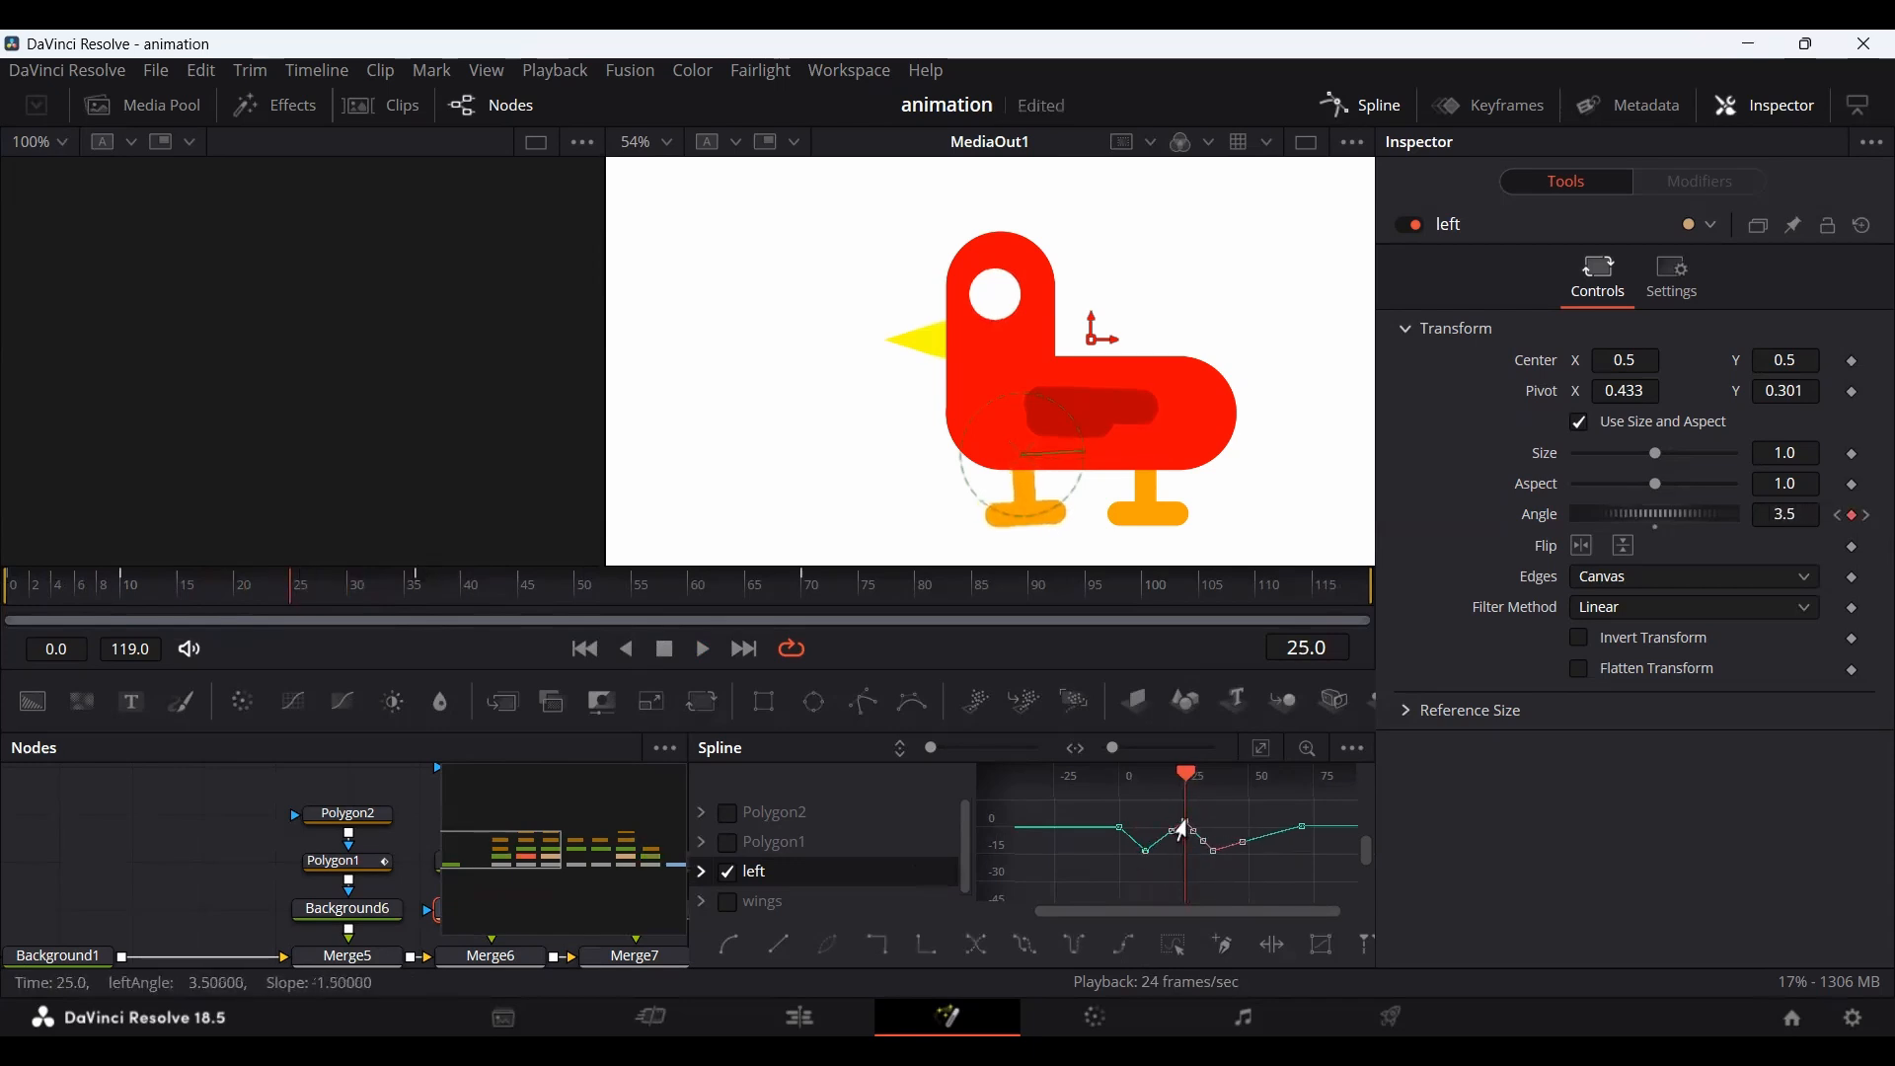
{"action": "mouse_move", "coordinate": [439, 609]}
{"action": "left_mouse_down"}
{"action": "mouse_move", "coordinate": [423, 610]}
{"action": "mouse_move", "coordinate": [469, 610]}
{"action": "mouse_move", "coordinate": [416, 613]}
{"action": "mouse_move", "coordinate": [464, 613]}
{"action": "left_mouse_up"}
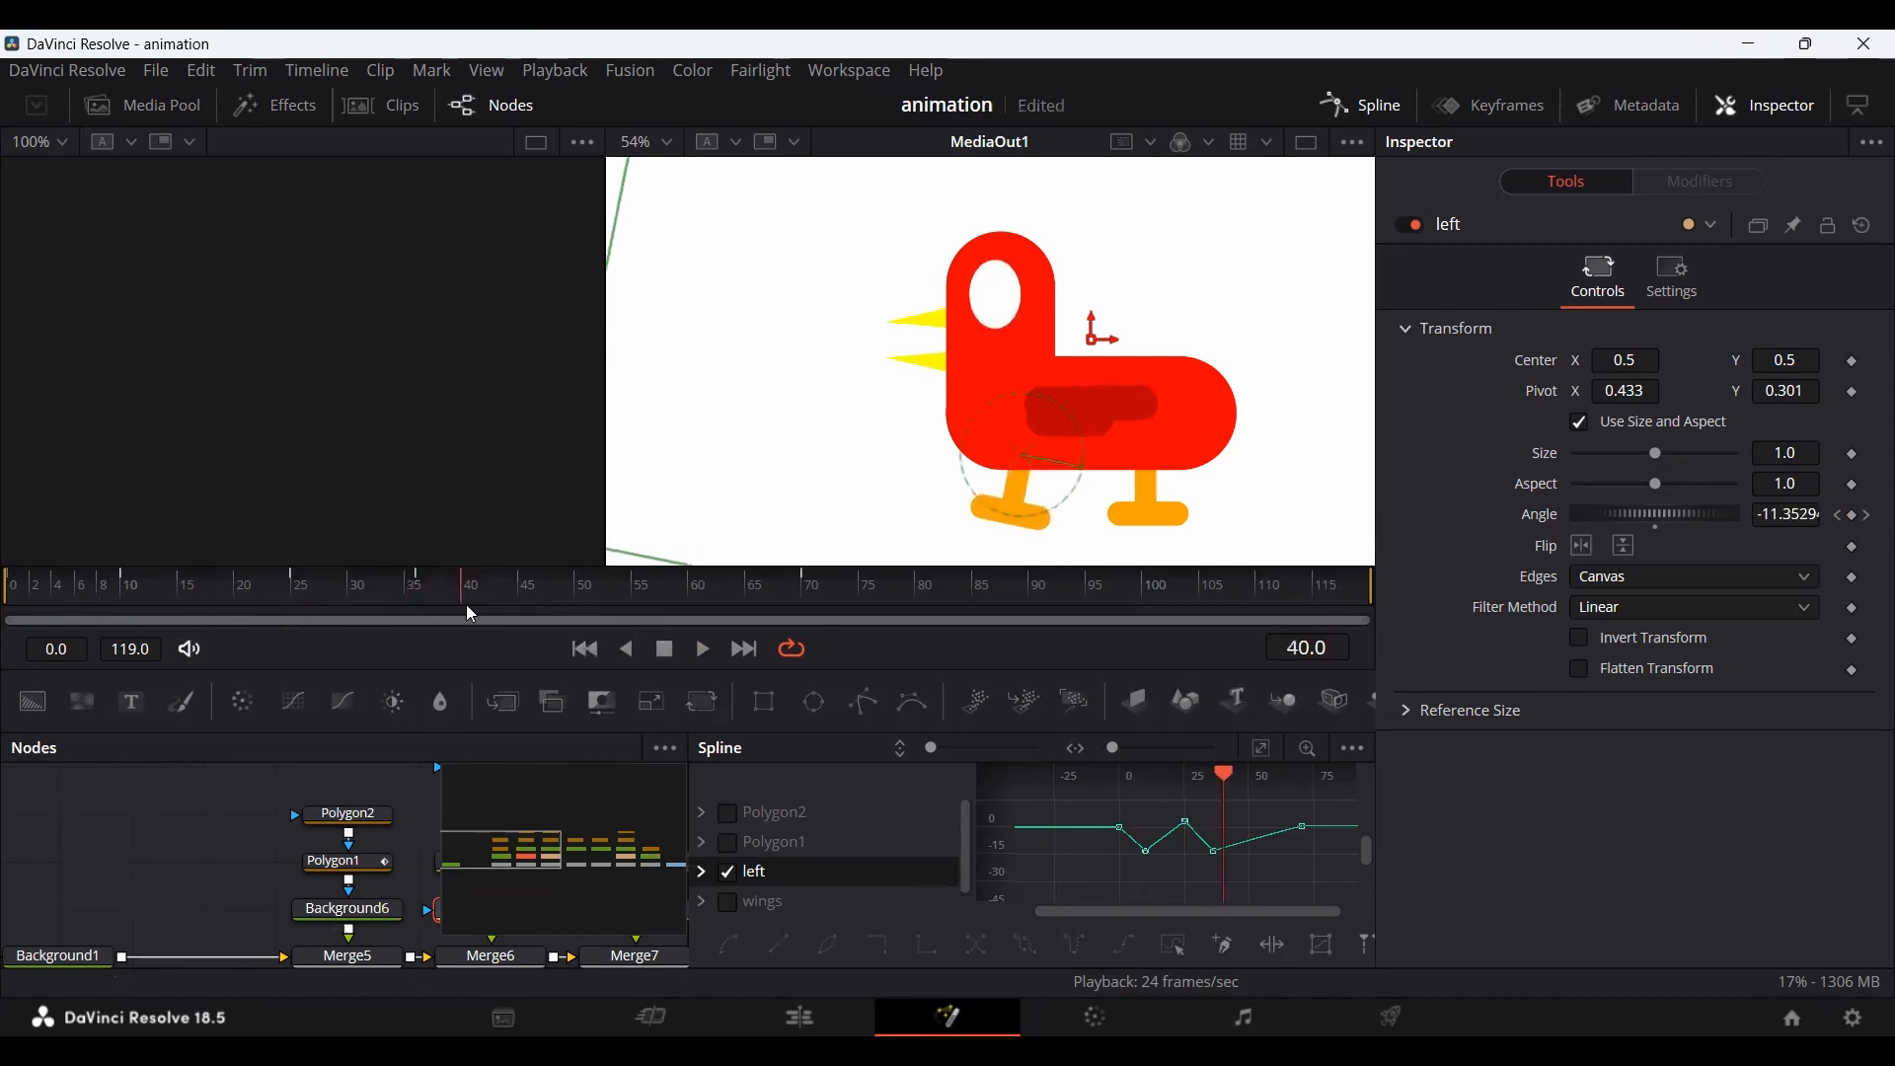
{"action": "left_click_drag", "start_coordinate": [1212, 853], "coordinate": [1223, 854]}
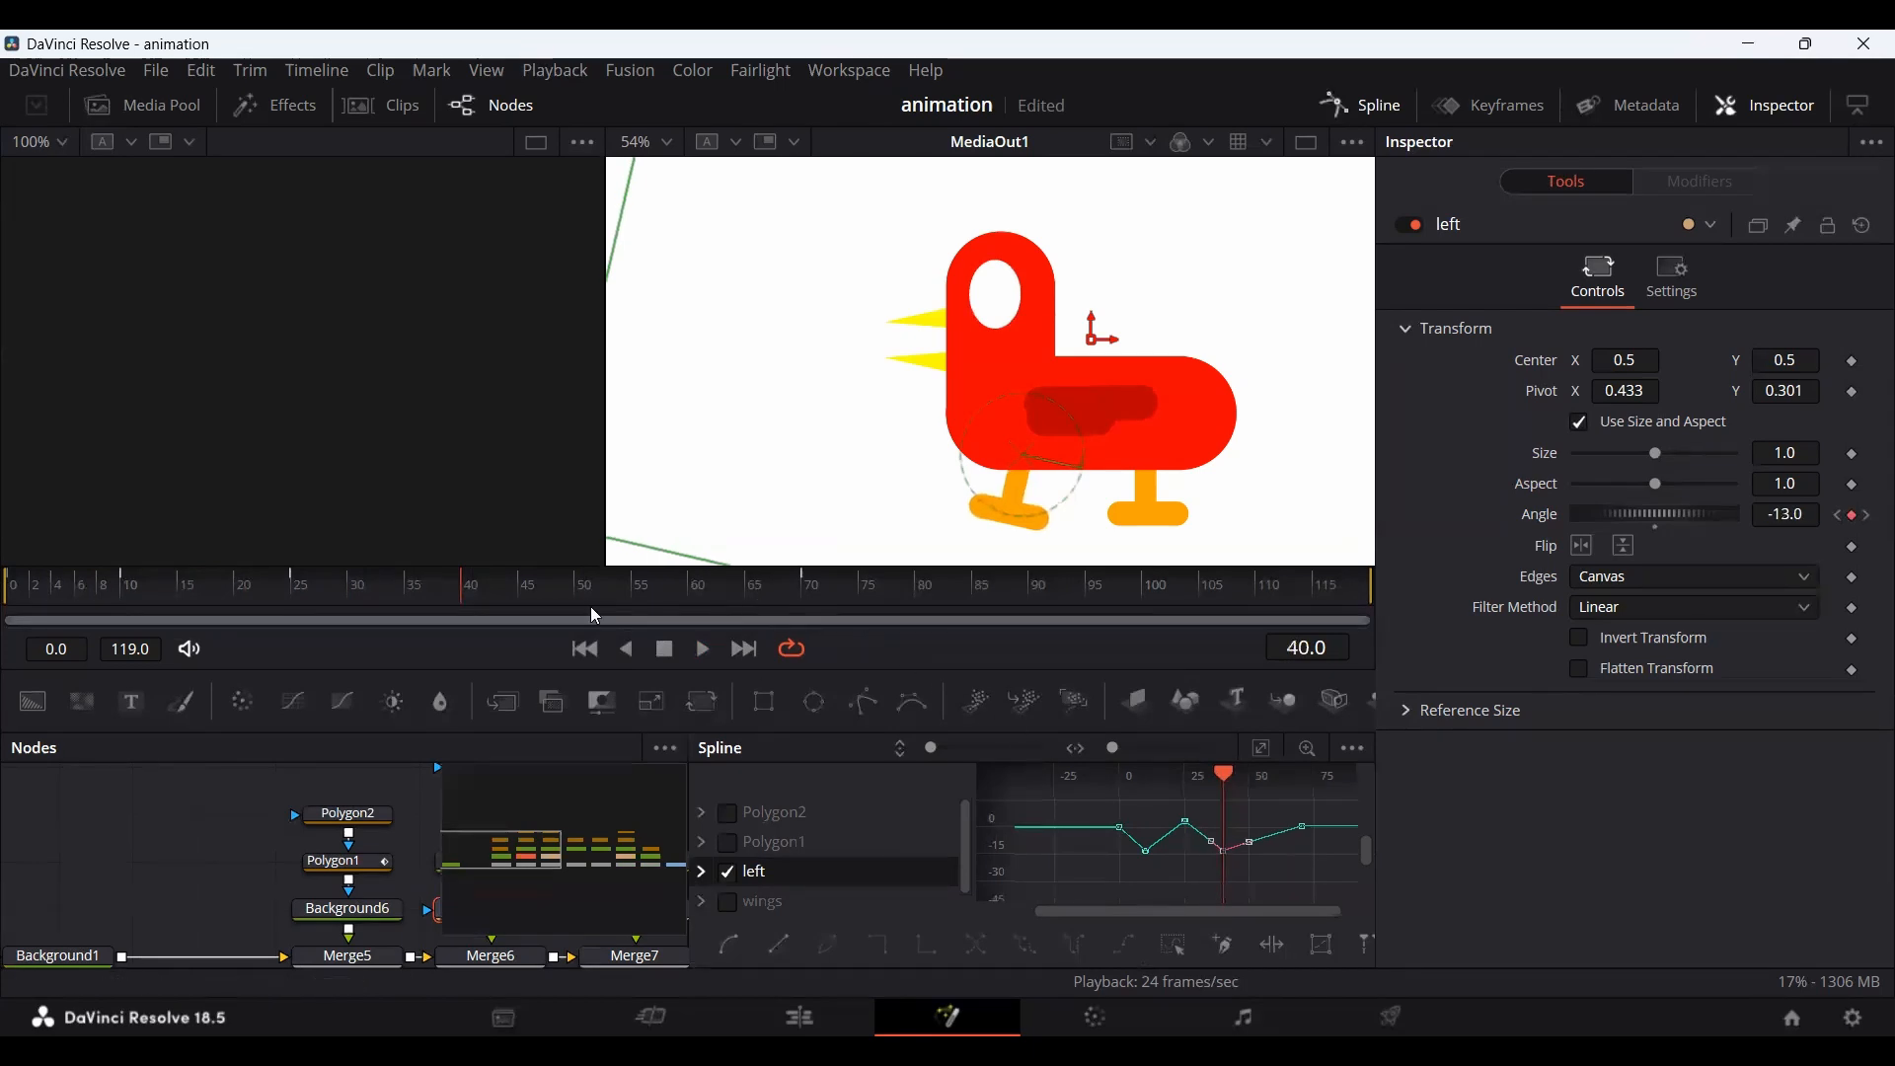
Move the left Angle curve's last keyframe to frame 55 at 2.5 and play the animation from frame 0.
{"action": "mouse_move", "coordinate": [612, 609]}
{"action": "left_mouse_down"}
{"action": "mouse_move", "coordinate": [677, 611]}
{"action": "mouse_move", "coordinate": [646, 611]}
{"action": "left_mouse_up"}
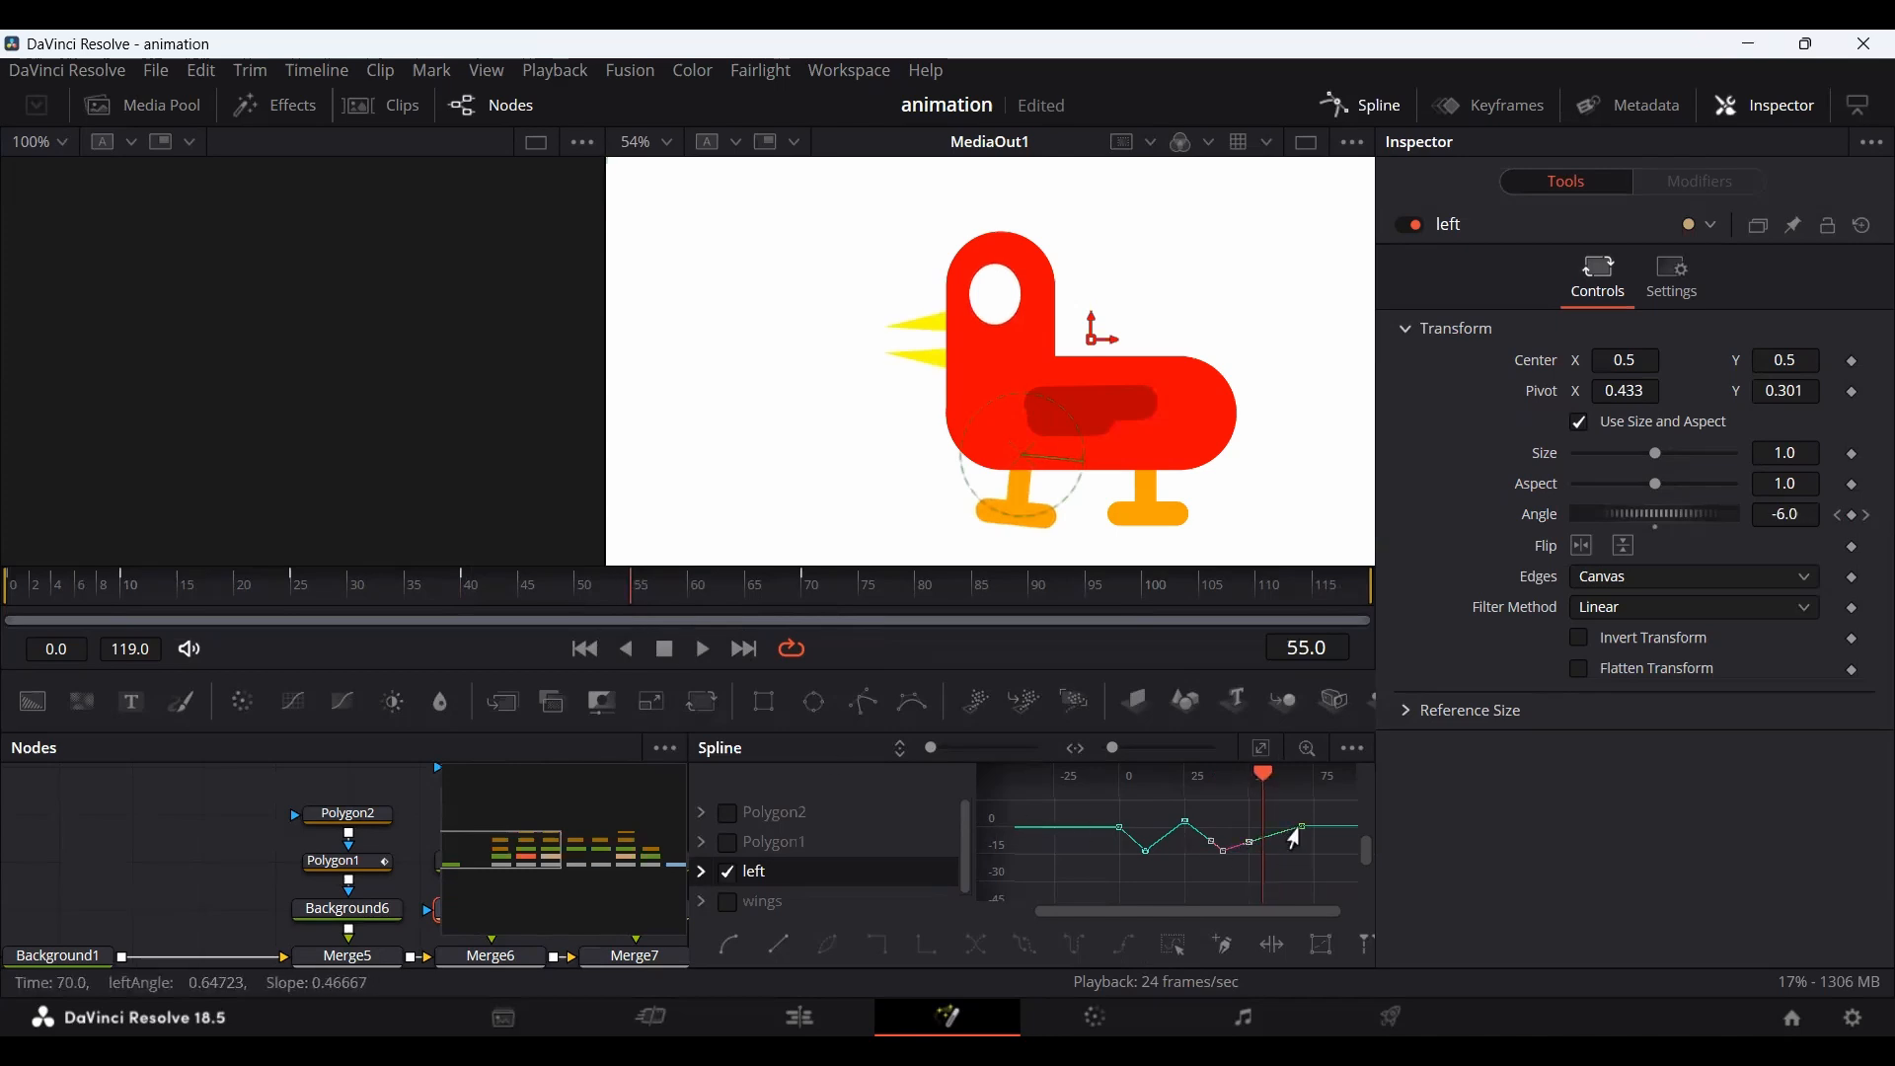
{"action": "left_click_drag", "start_coordinate": [1301, 826], "coordinate": [1255, 836]}
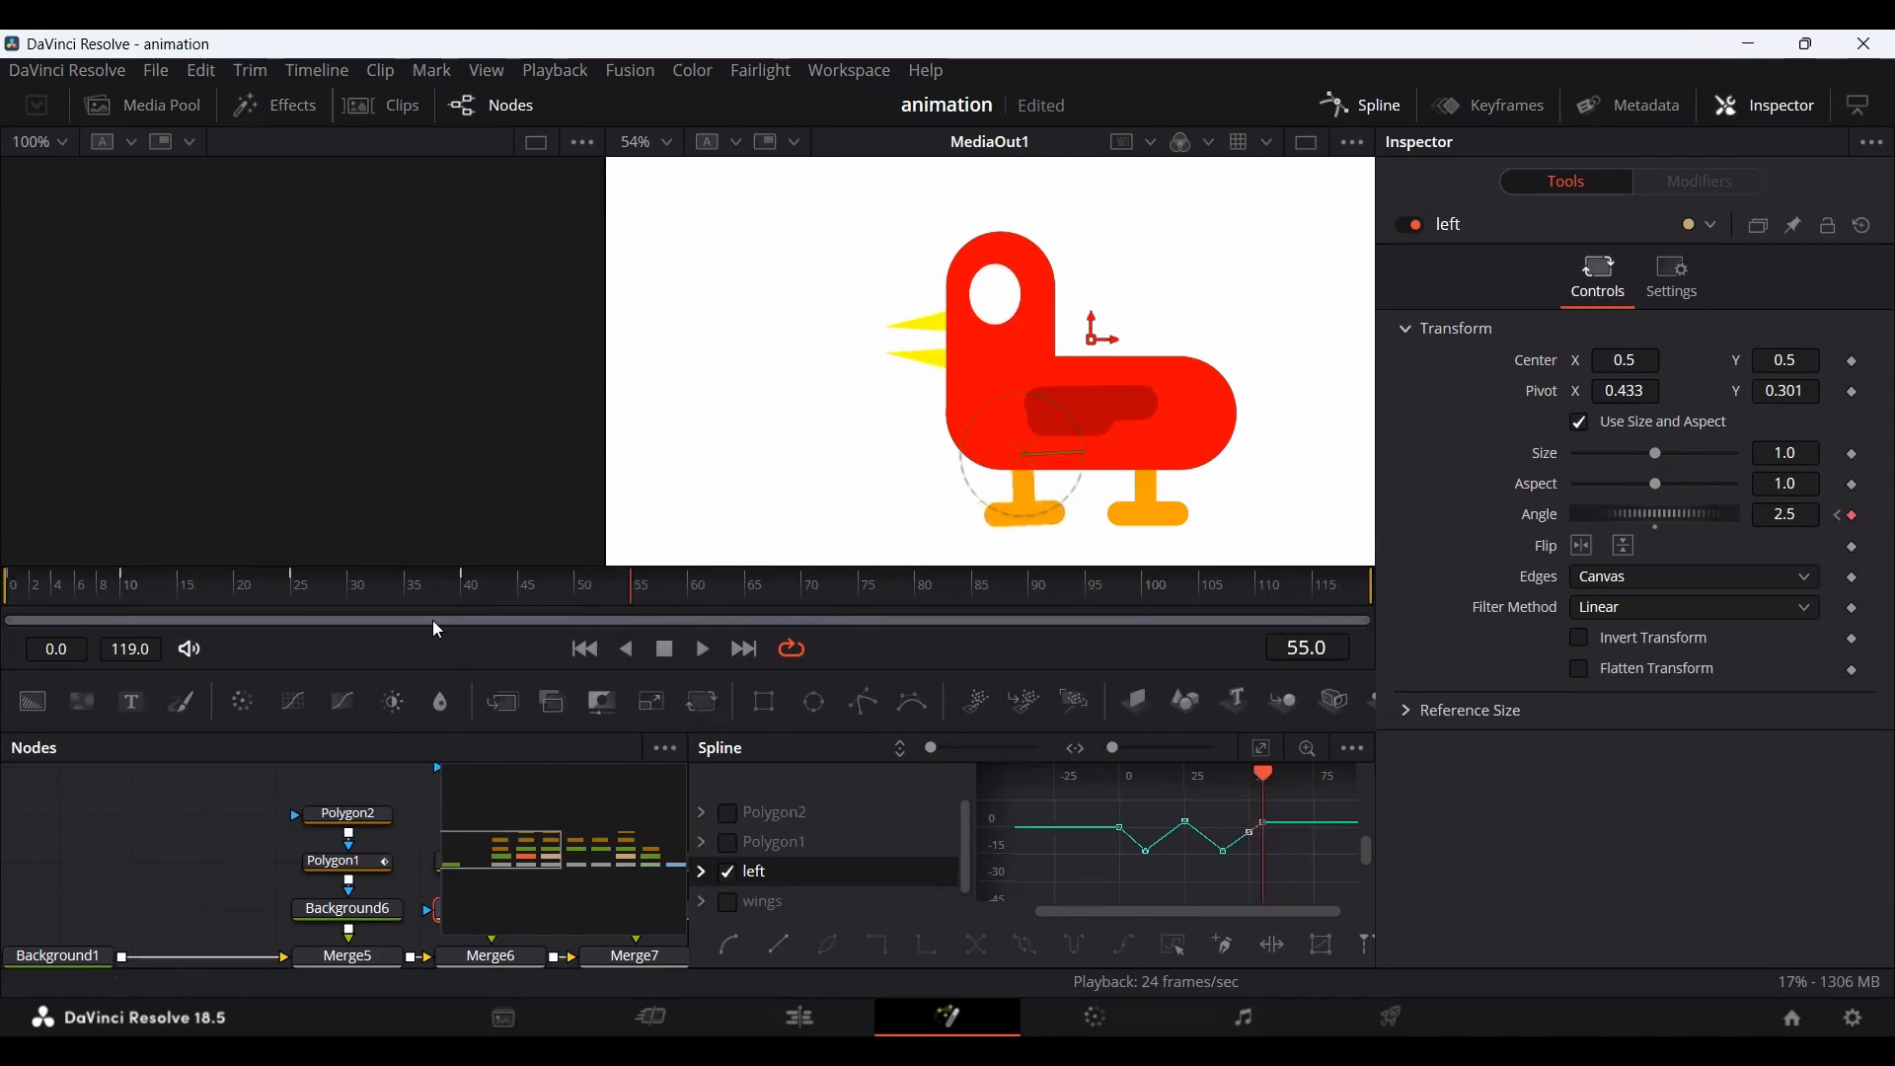
{"action": "left_click_drag", "start_coordinate": [154, 603], "coordinate": [97, 603]}
{"action": "key", "text": "space"}
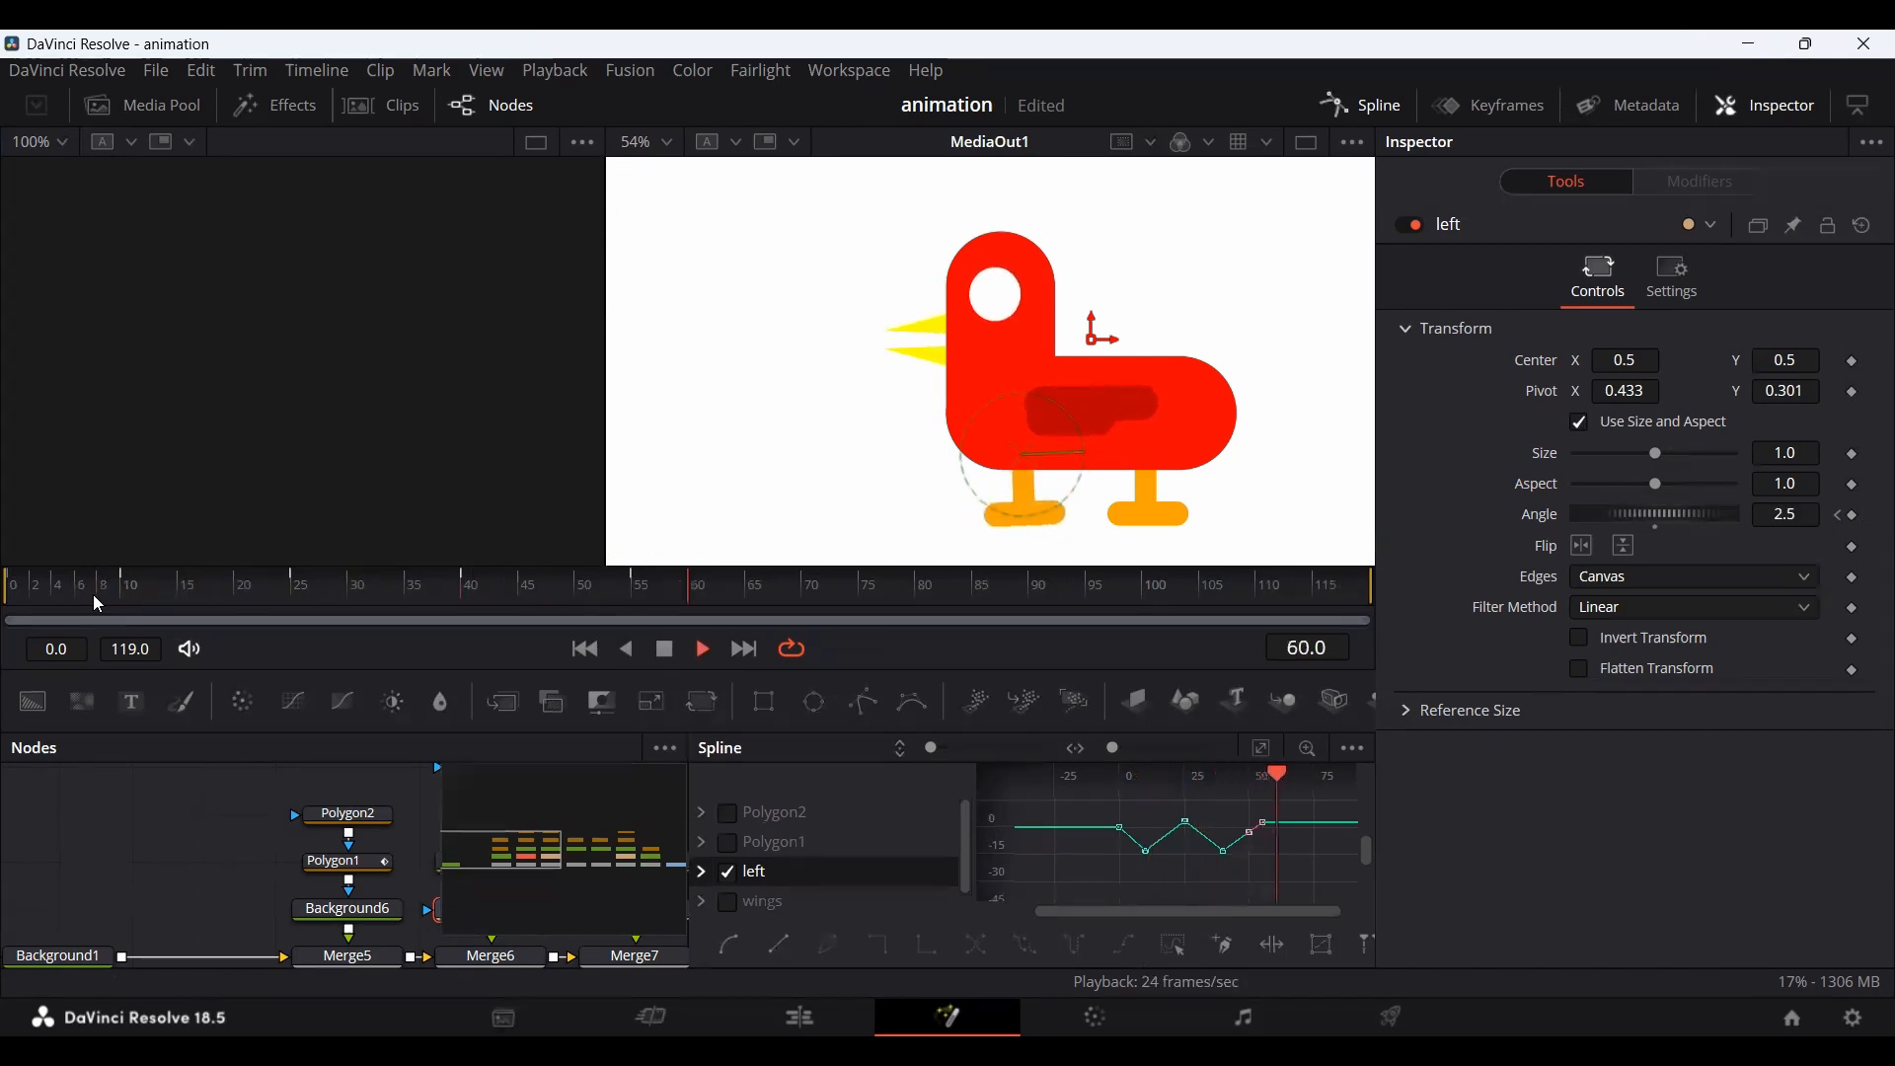
{"action": "left_click_drag", "start_coordinate": [97, 603], "coordinate": [1, 608]}
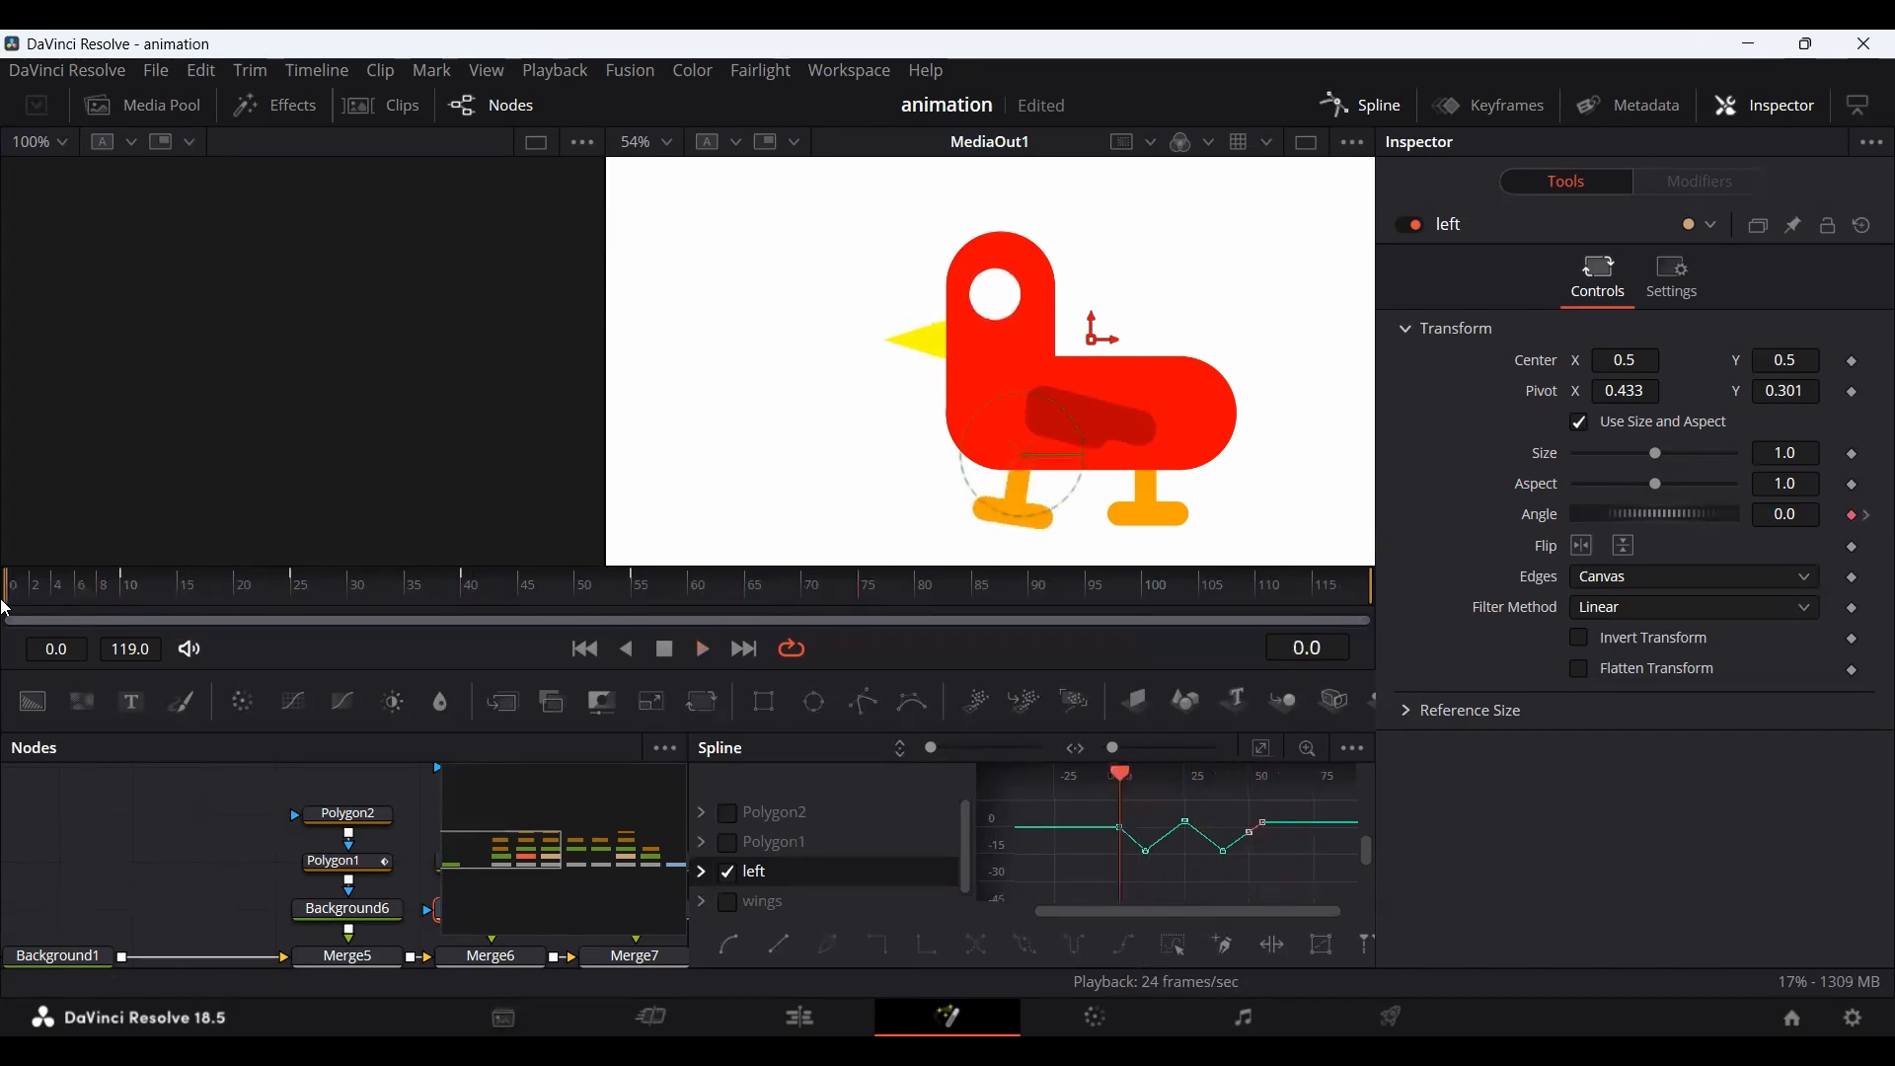
{"action": "key", "text": "space"}
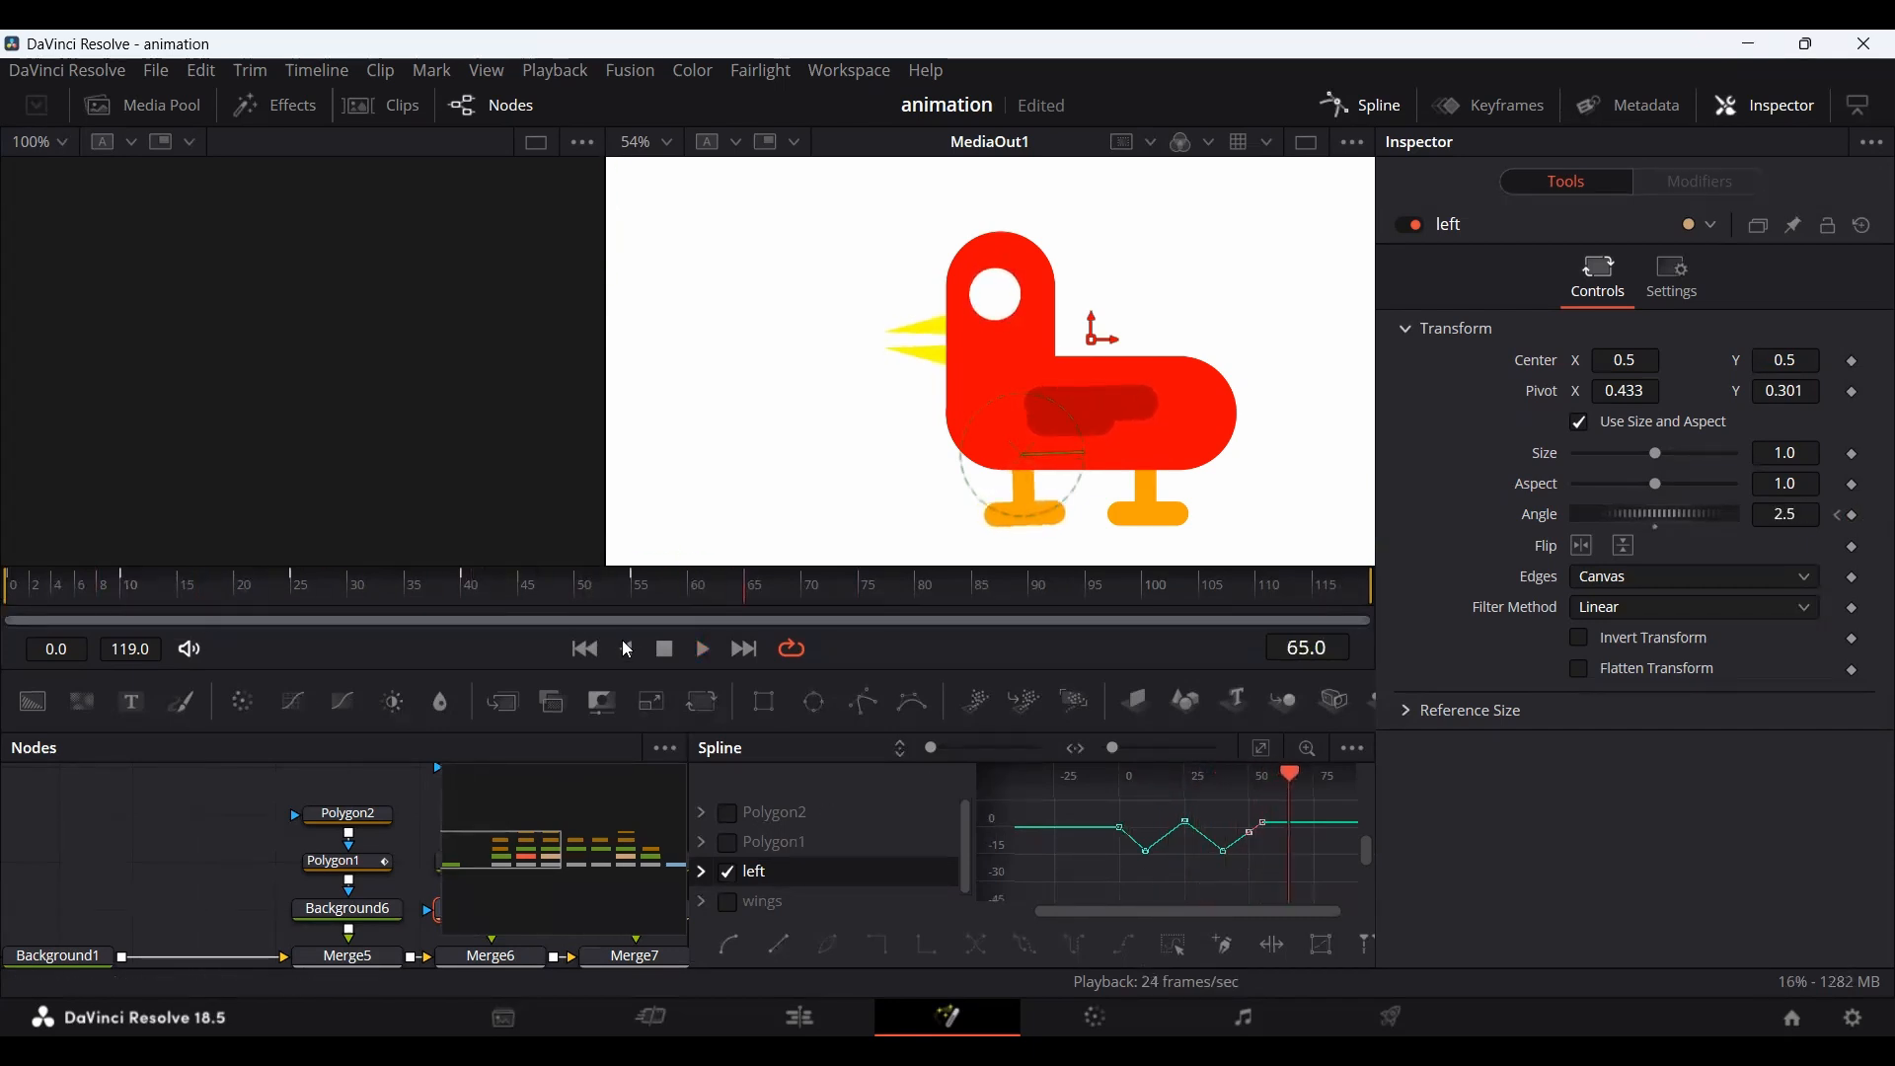
Set the left transform's Angle to 1.0 at frame 55 and close the Spline editor.
{"action": "left_click", "coordinate": [629, 602]}
{"action": "left_click", "coordinate": [642, 599]}
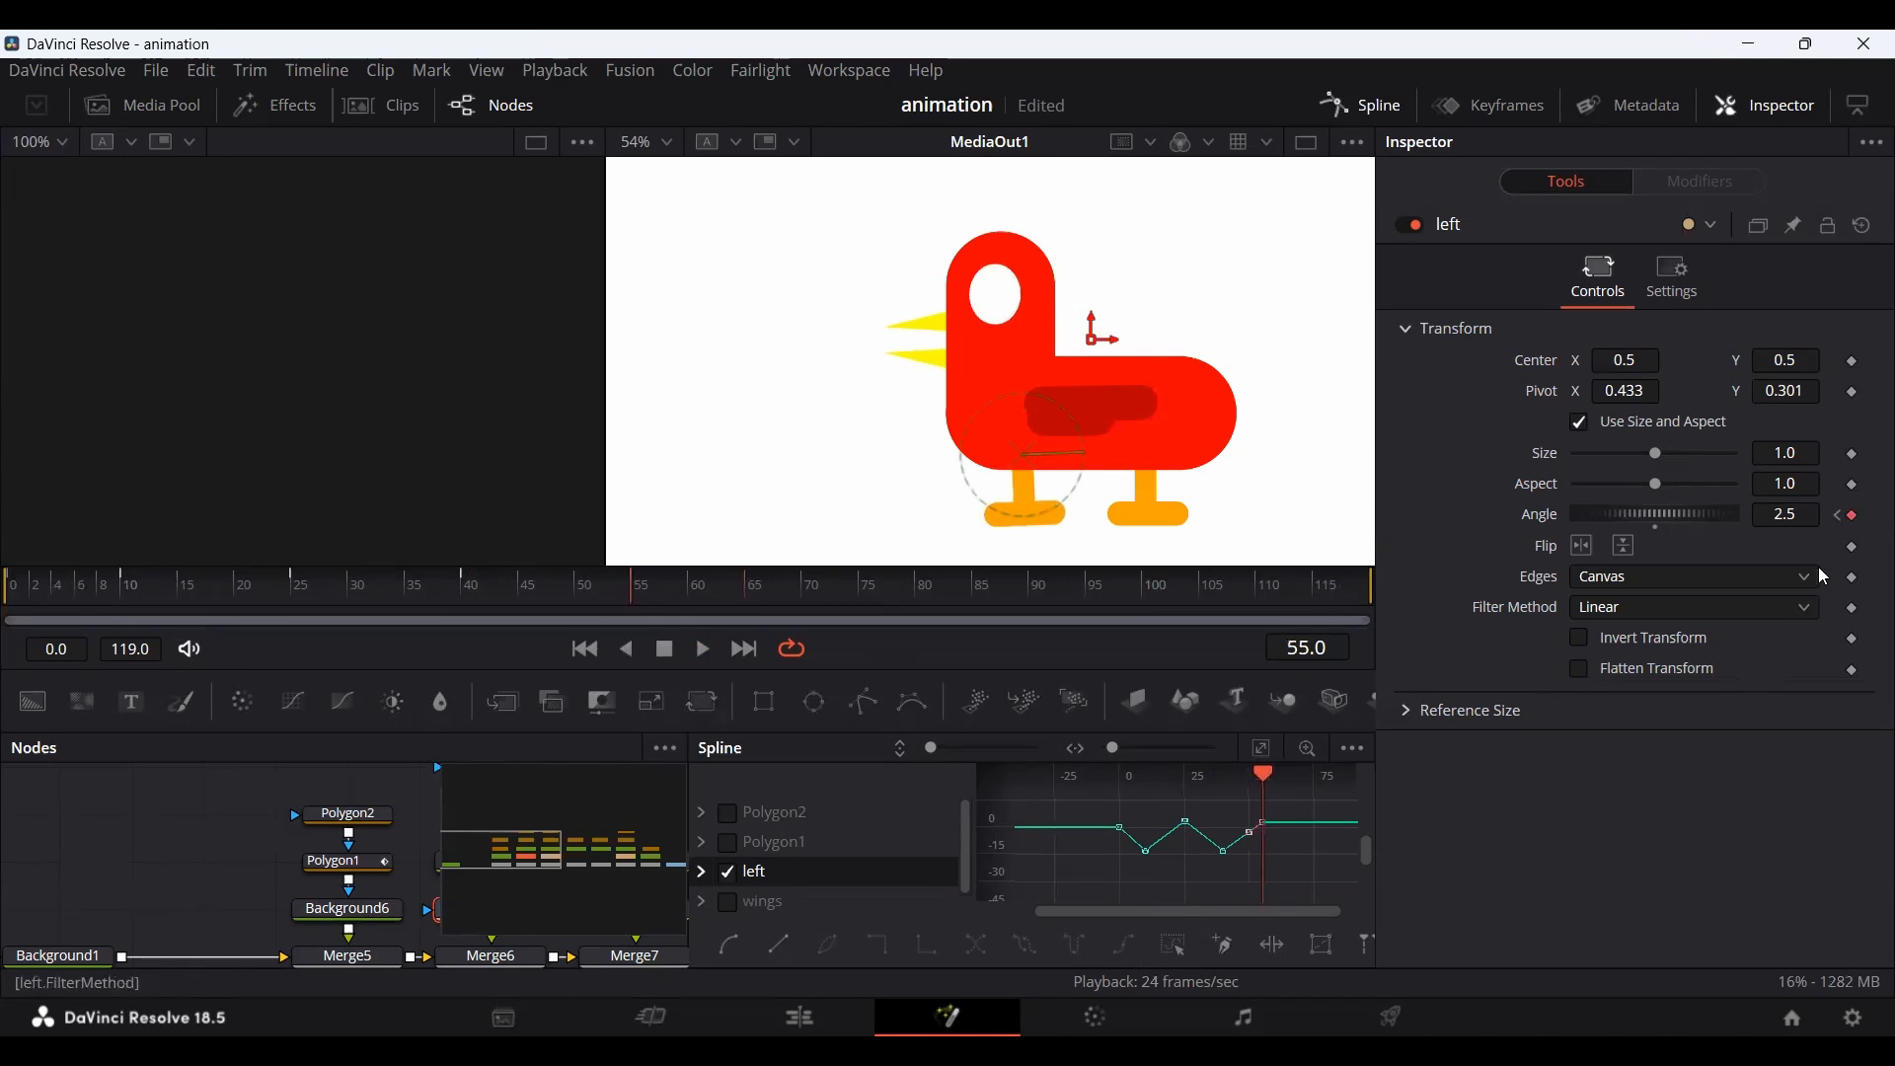
{"action": "left_click", "coordinate": [1809, 508]}
{"action": "type", "text": "1"}
{"action": "key", "text": "Tab"}
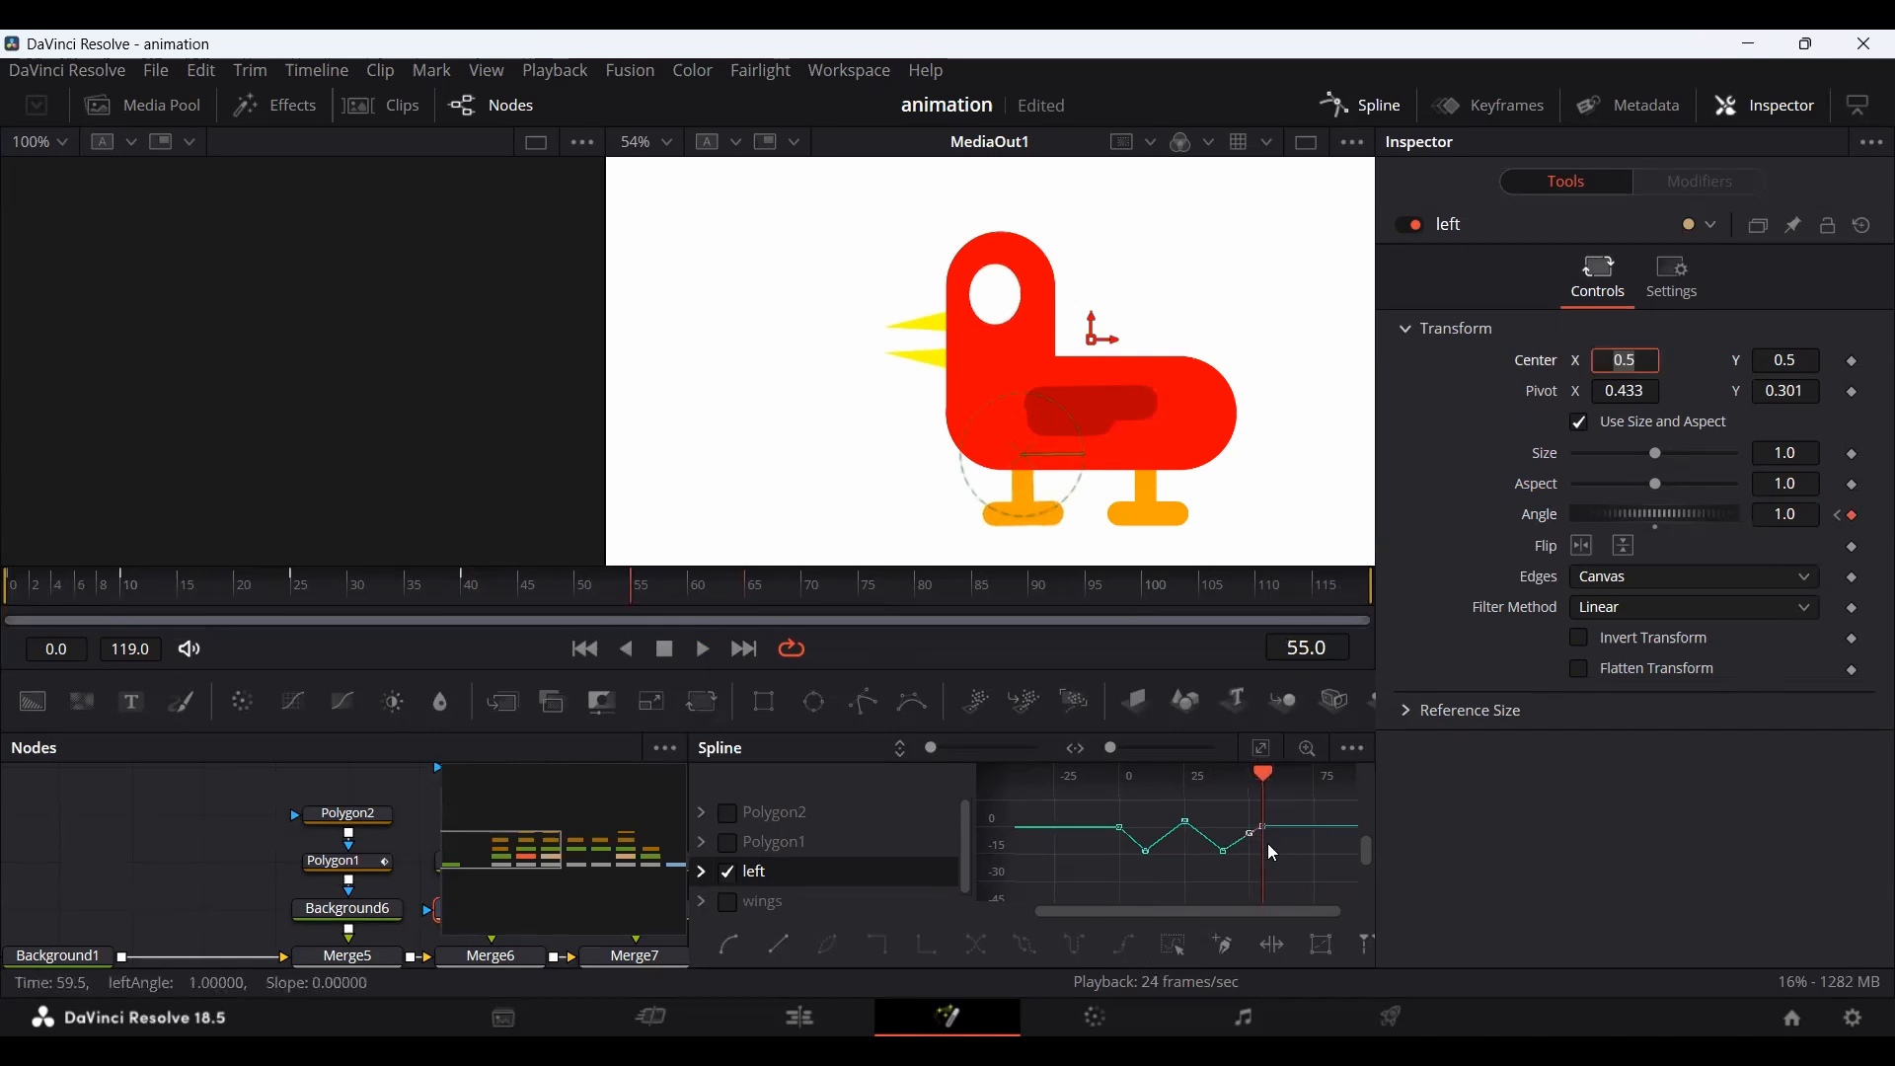
{"action": "left_click", "coordinate": [1364, 105]}
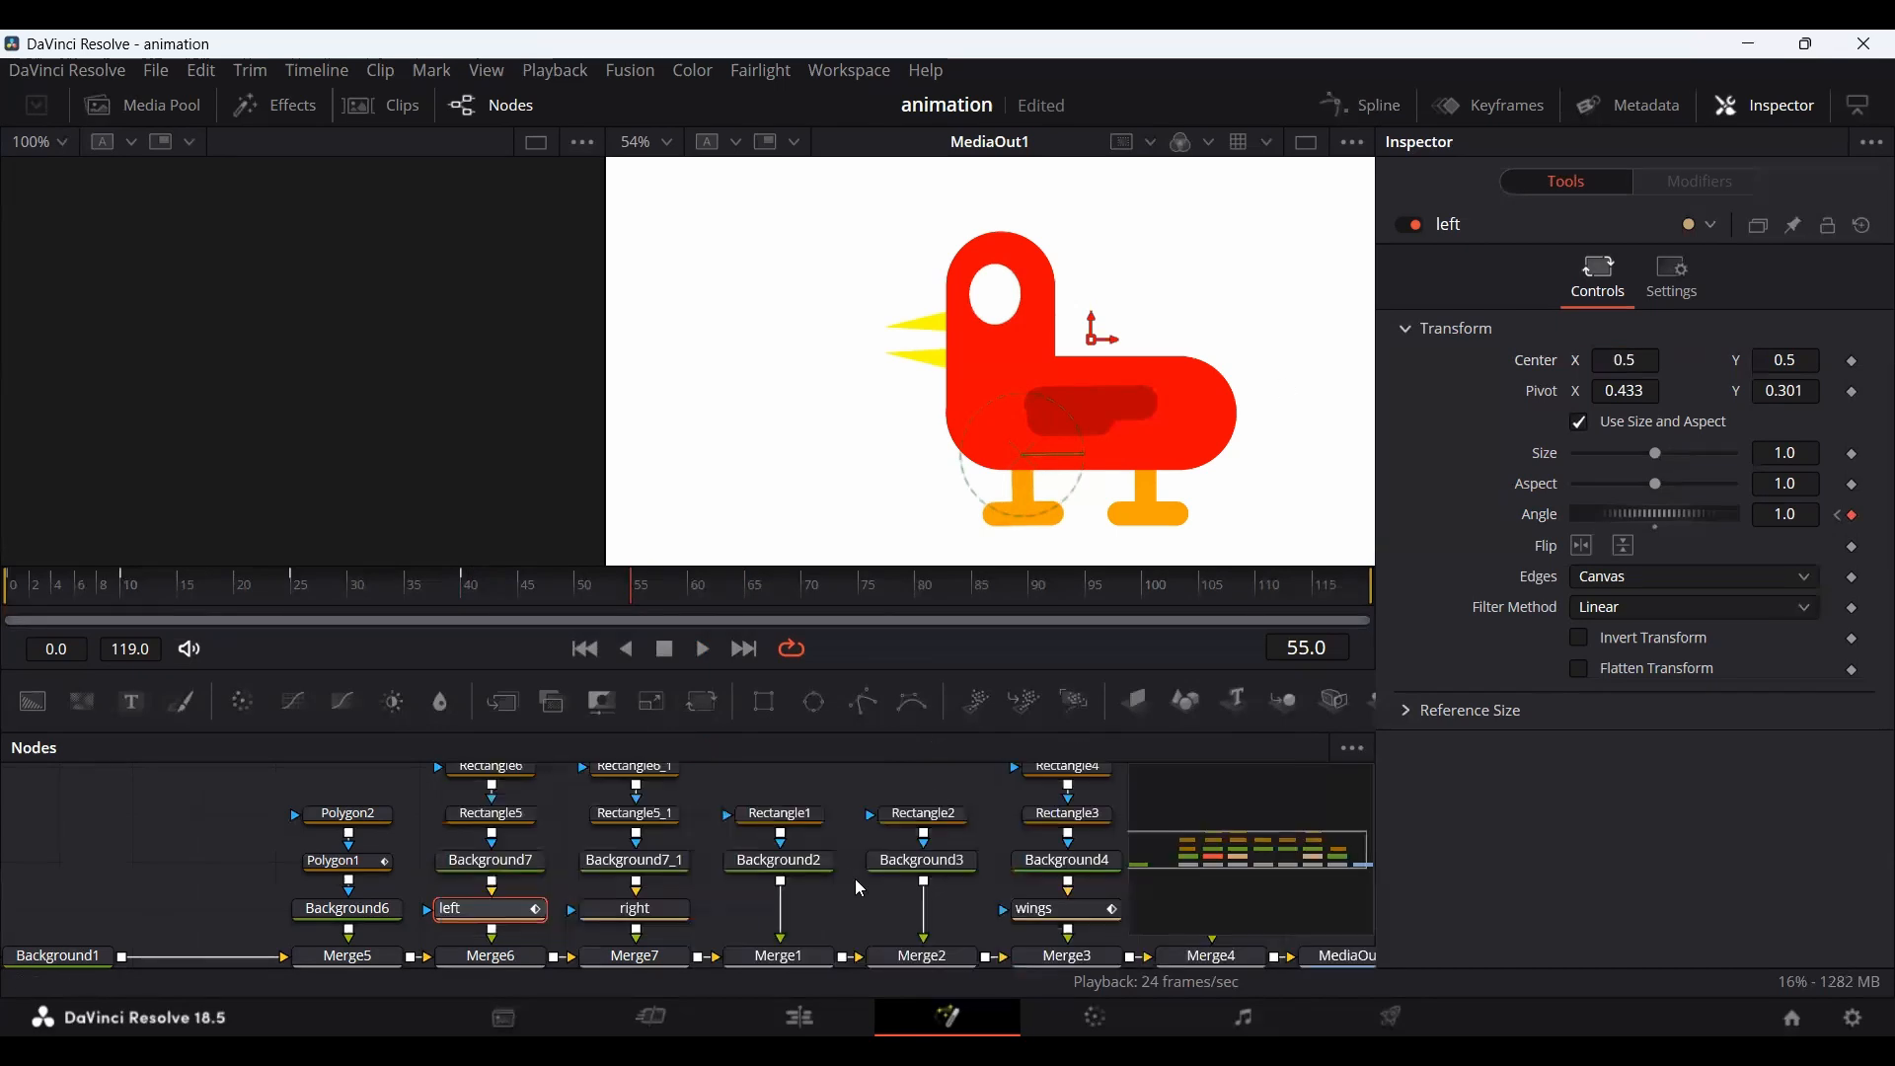
Play the animation from frame 0 to check the left leg's adjusted rotation.
{"action": "left_click", "coordinate": [855, 879]}
{"action": "key", "text": "Home"}
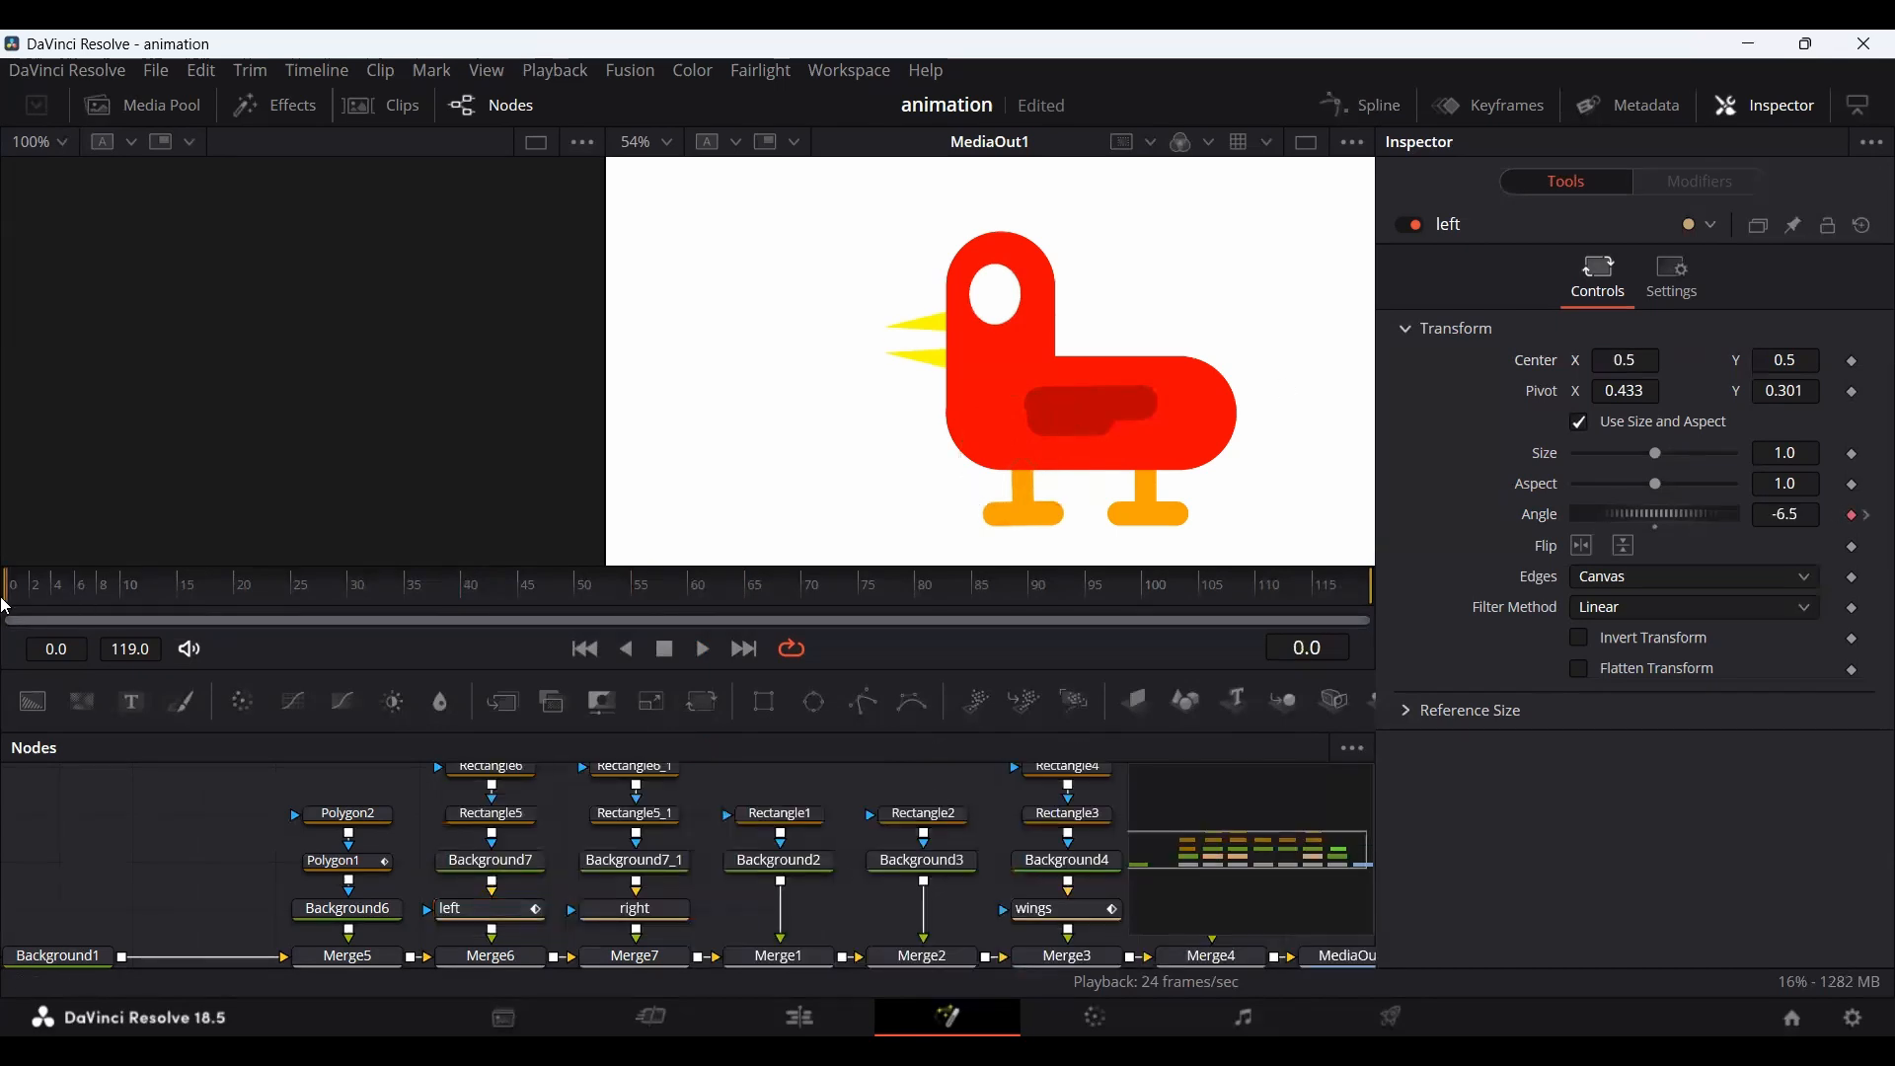
{"action": "key", "text": "space"}
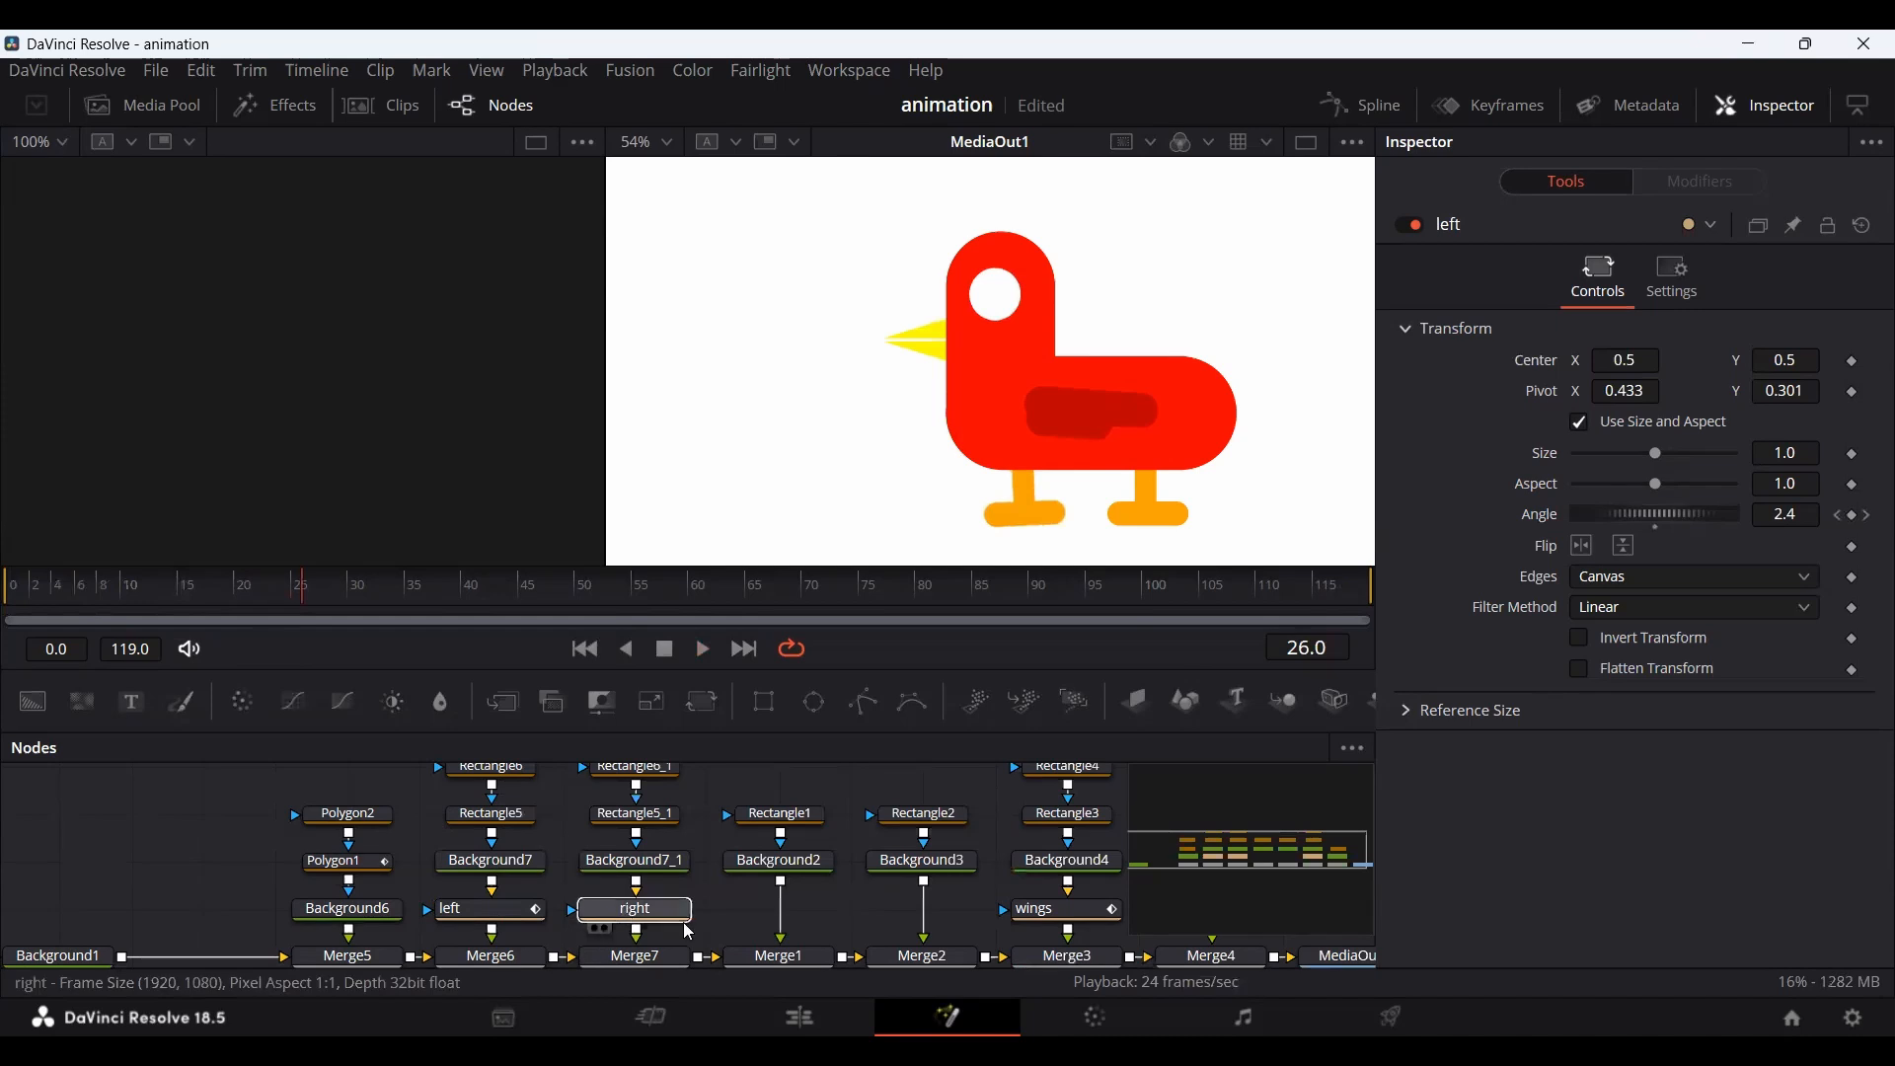
Set the right transform's Pivot to X 0.553 and Y 0.294, at the top of the right leg.
{"action": "left_click", "coordinate": [636, 909]}
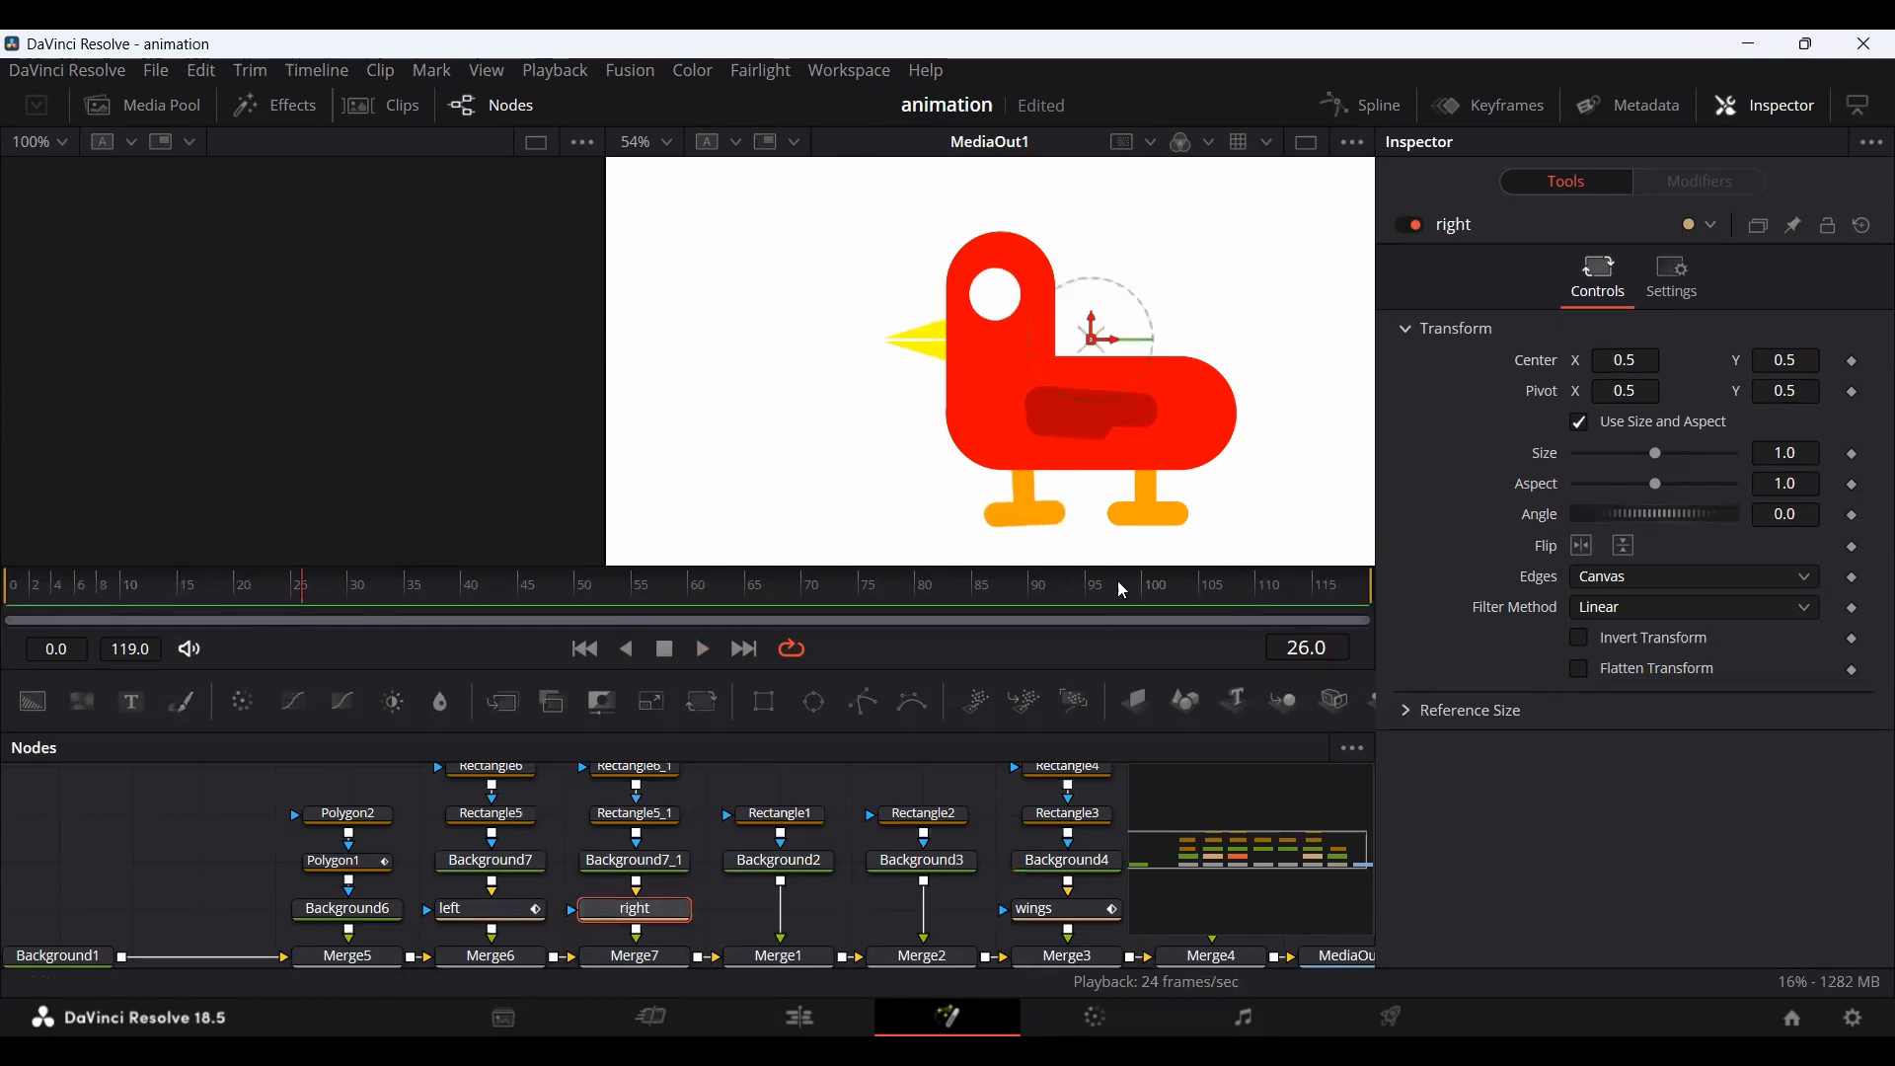
{"action": "left_click_drag", "start_coordinate": [1617, 393], "coordinate": [1669, 393]}
{"action": "left_click_drag", "start_coordinate": [1785, 391], "coordinate": [1669, 391]}
Keyframe the right transform's Angle at 0.0 on frame 6 and at -13.0 on frame 20.
{"action": "left_click", "coordinate": [89, 604]}
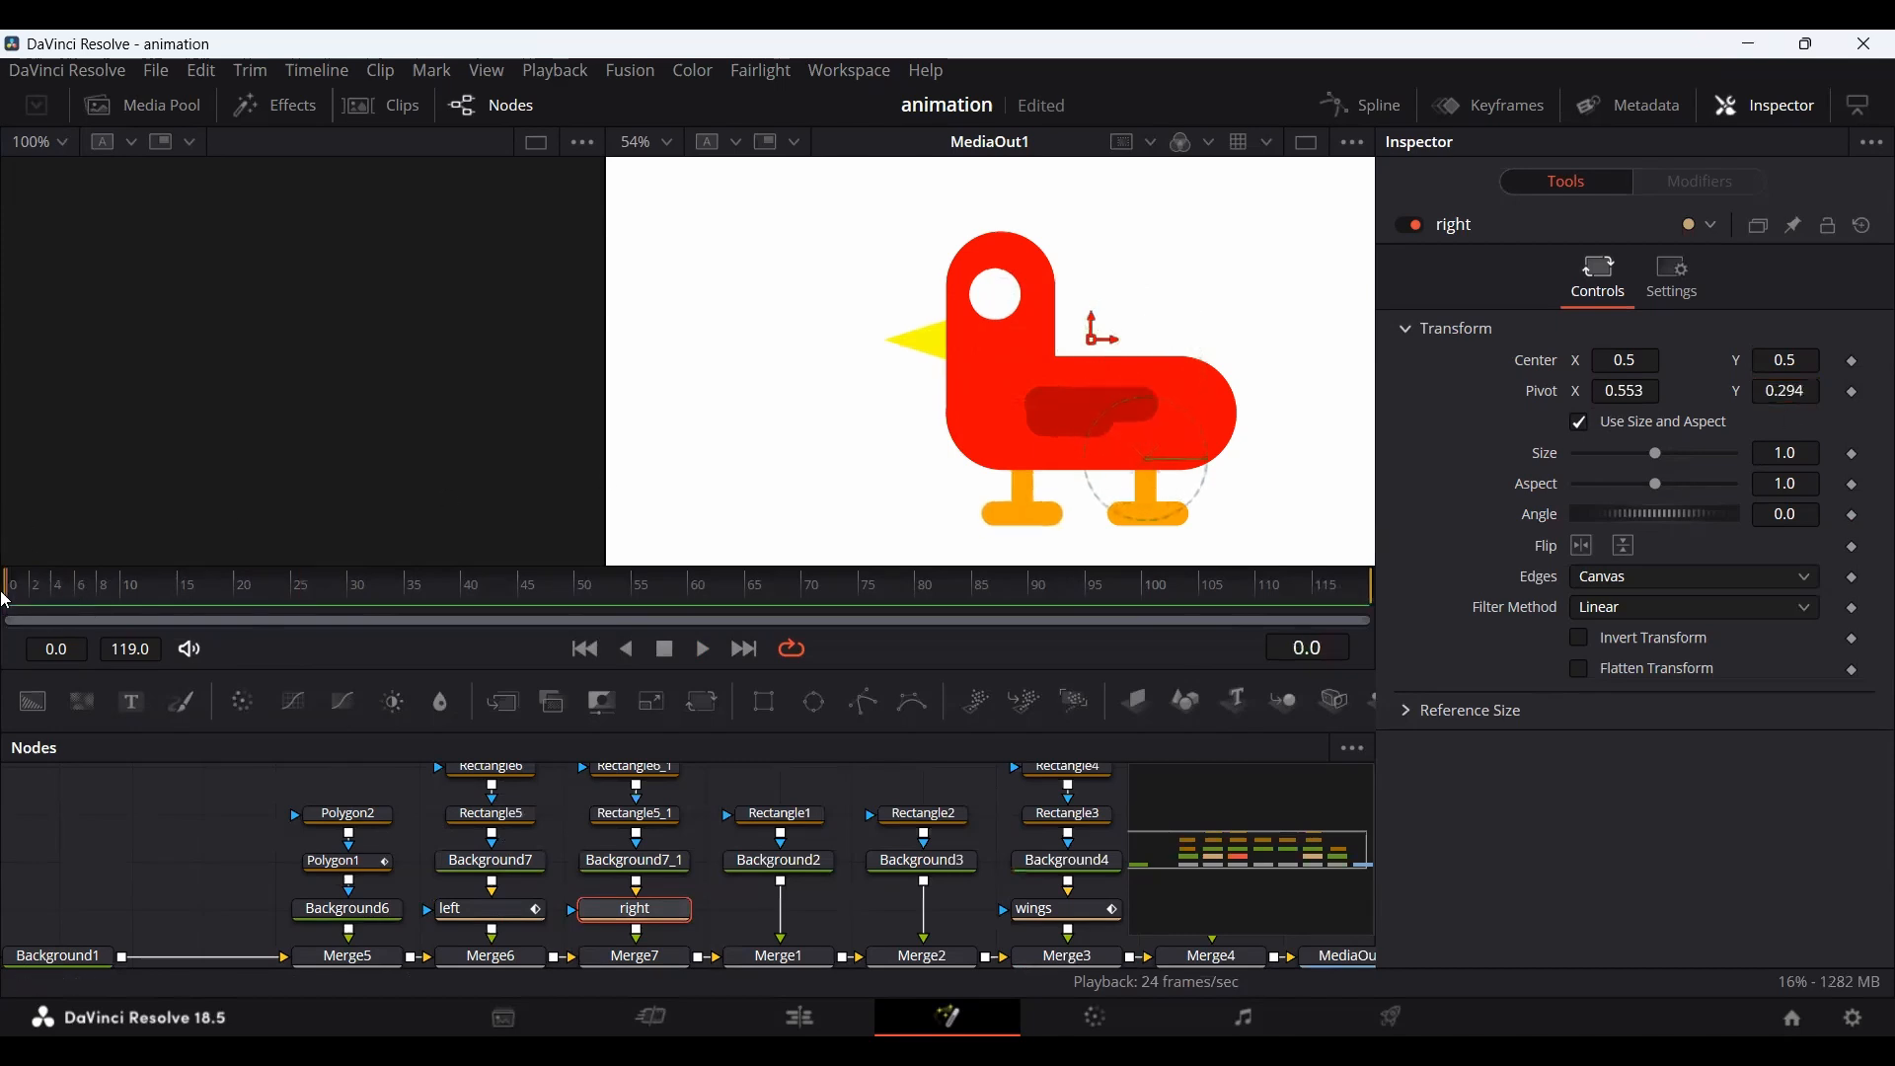
{"action": "left_click", "coordinate": [65, 597]}
{"action": "mouse_move", "coordinate": [83, 598]}
{"action": "left_mouse_down"}
{"action": "mouse_move", "coordinate": [100, 598]}
{"action": "mouse_move", "coordinate": [79, 593]}
{"action": "left_mouse_up"}
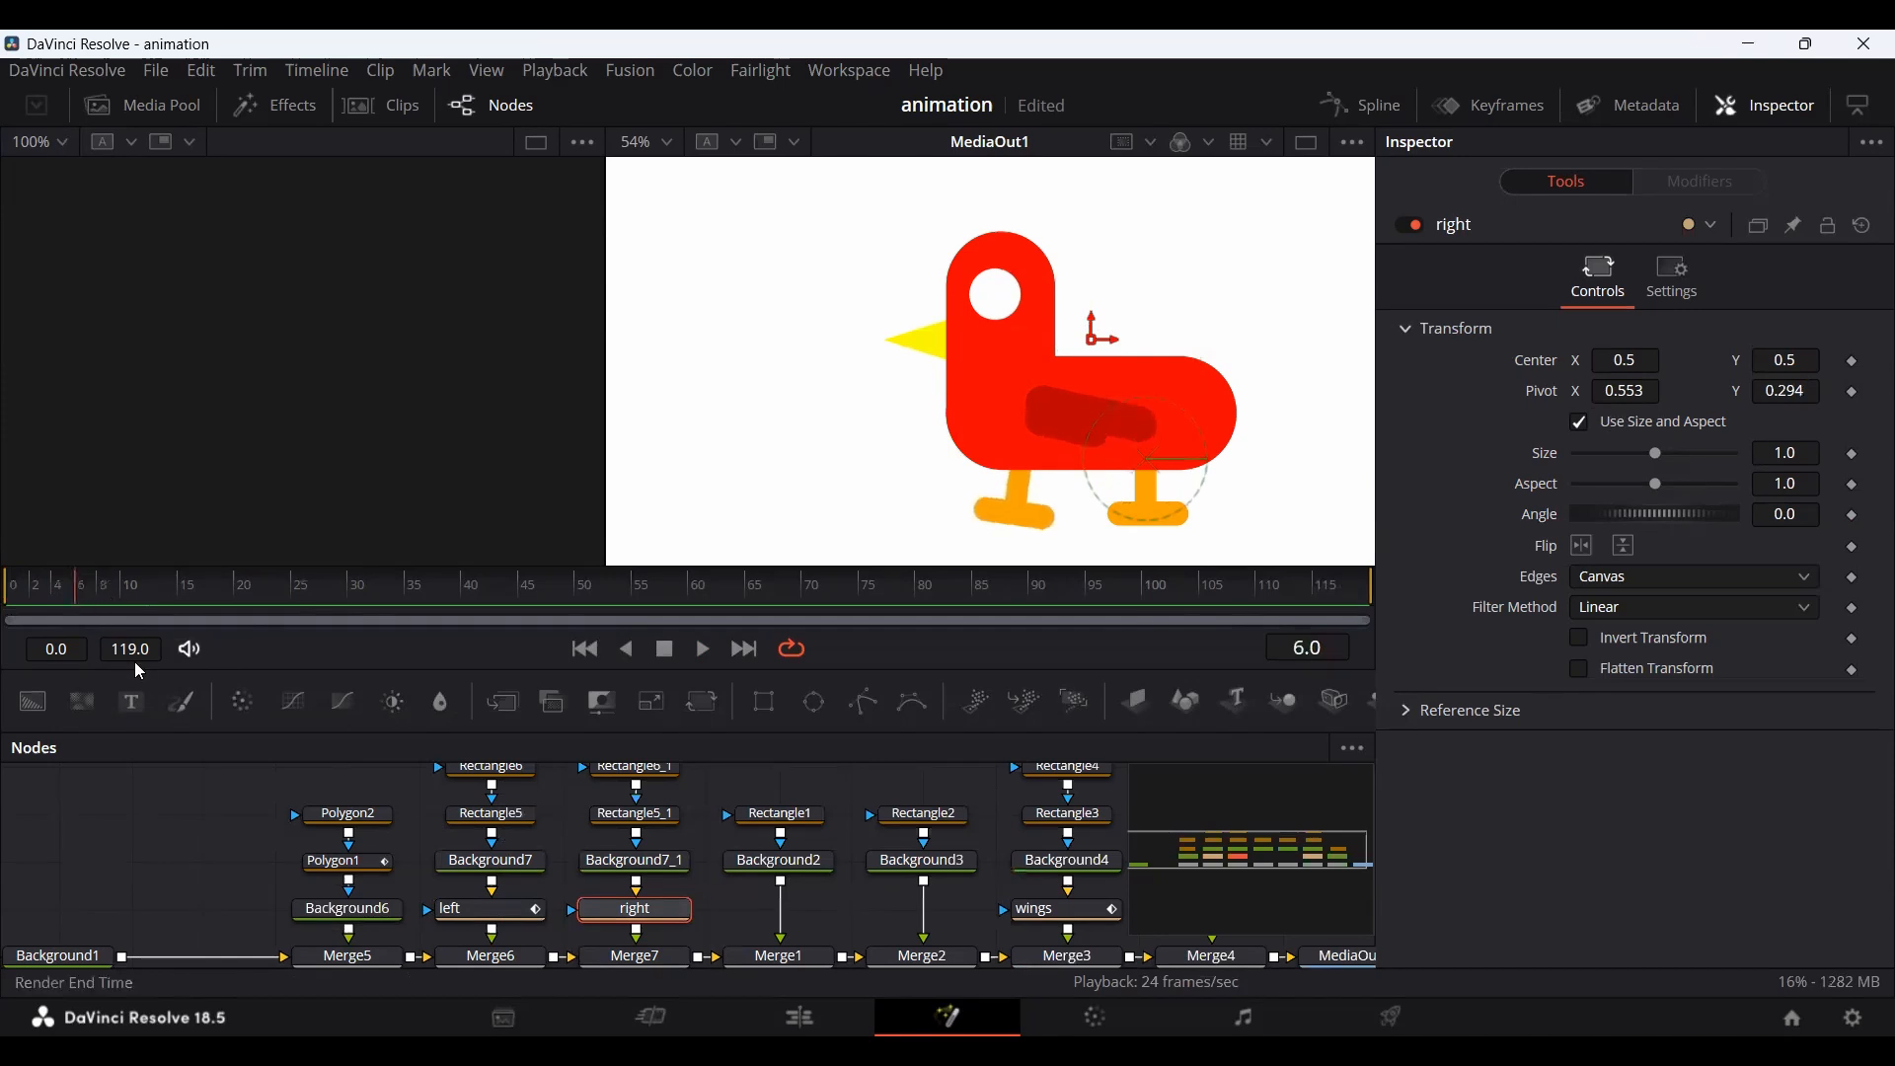
{"action": "left_click", "coordinate": [1852, 515]}
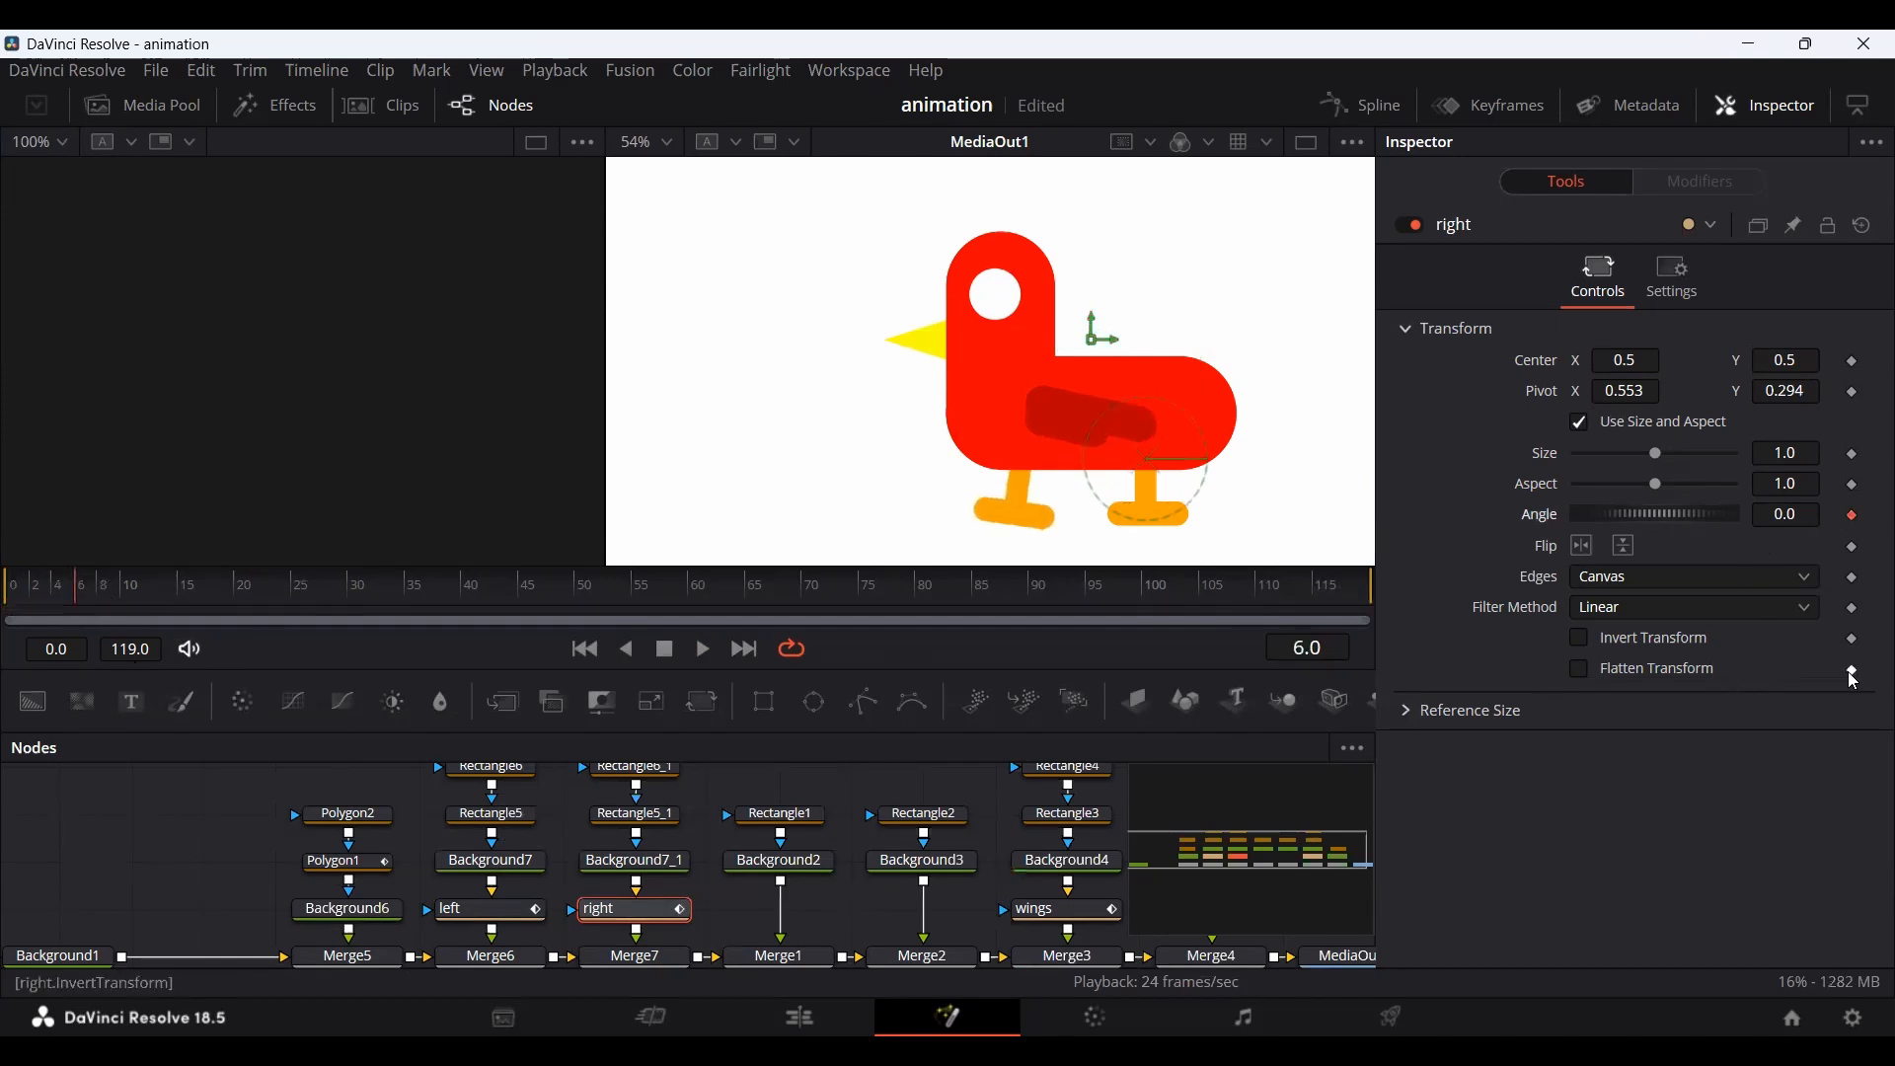
{"action": "left_click_drag", "start_coordinate": [112, 603], "coordinate": [239, 603]}
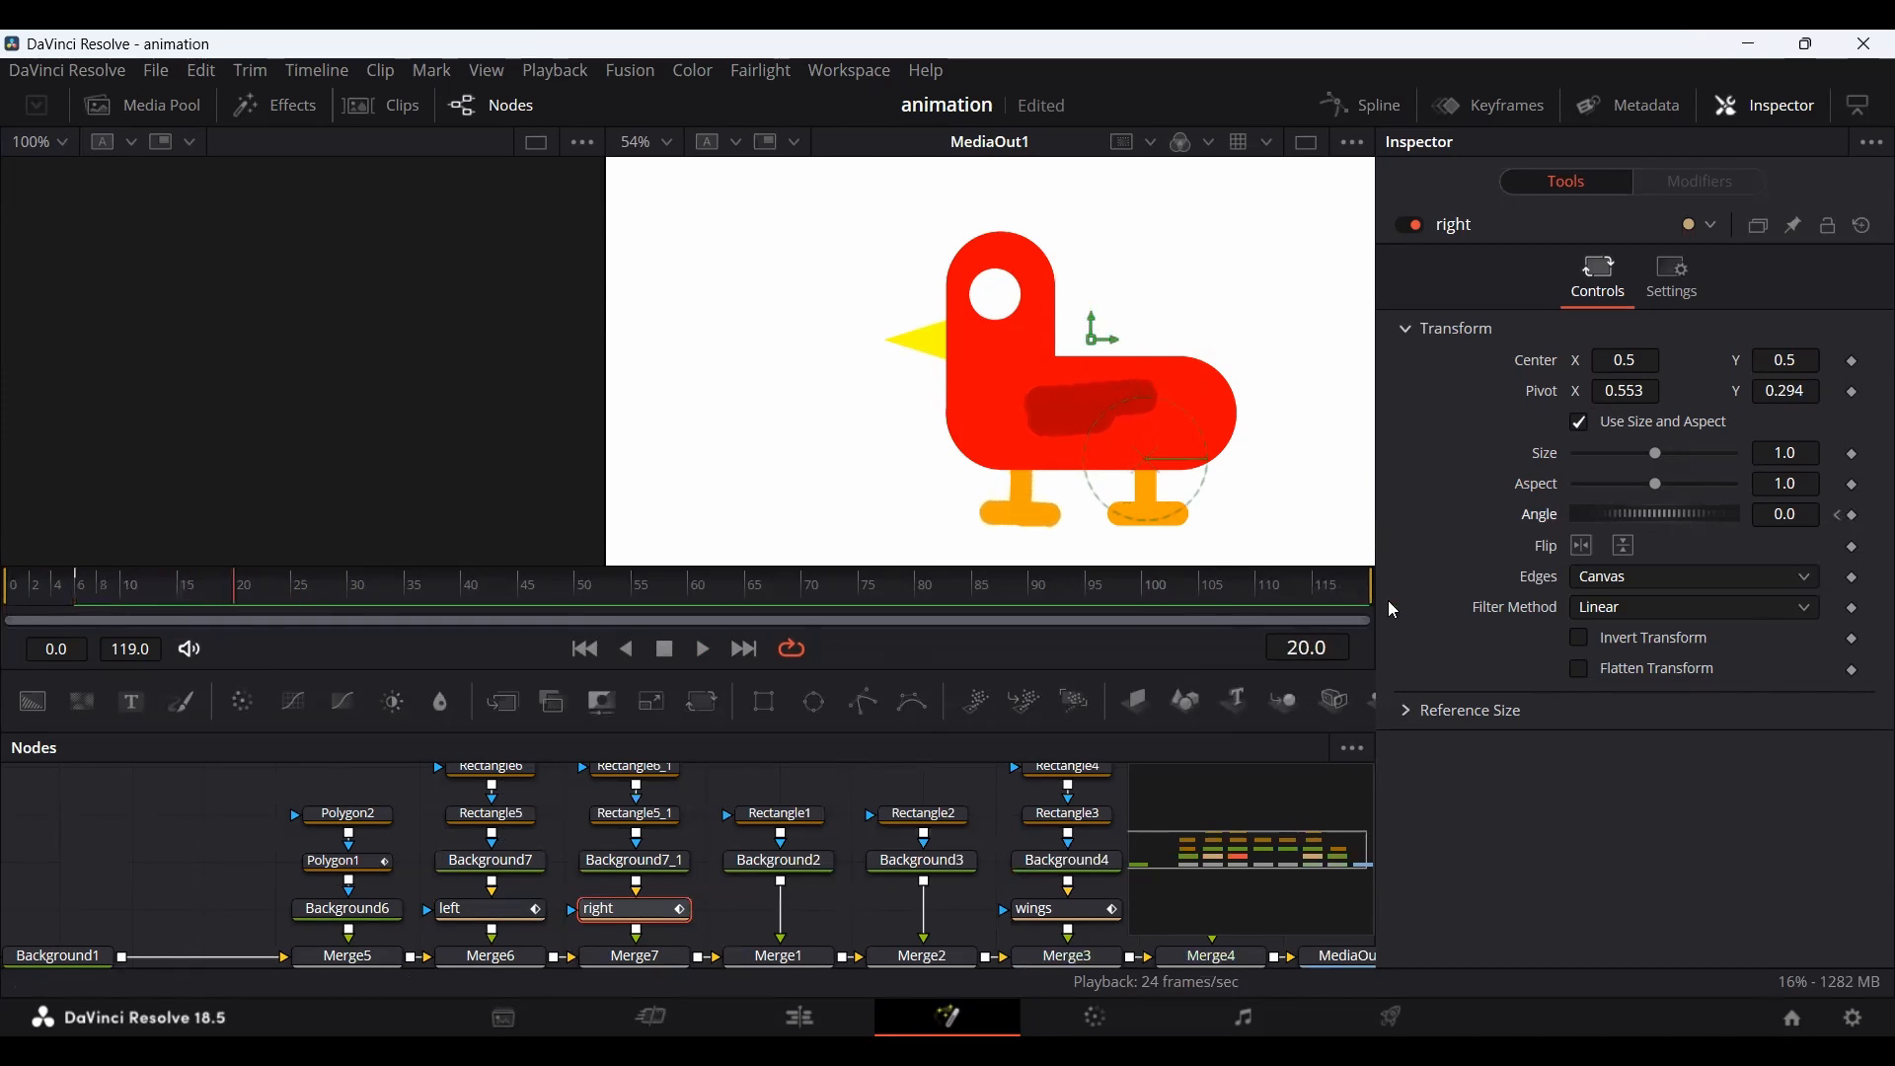
{"action": "left_click_drag", "start_coordinate": [1652, 520], "coordinate": [1645, 520]}
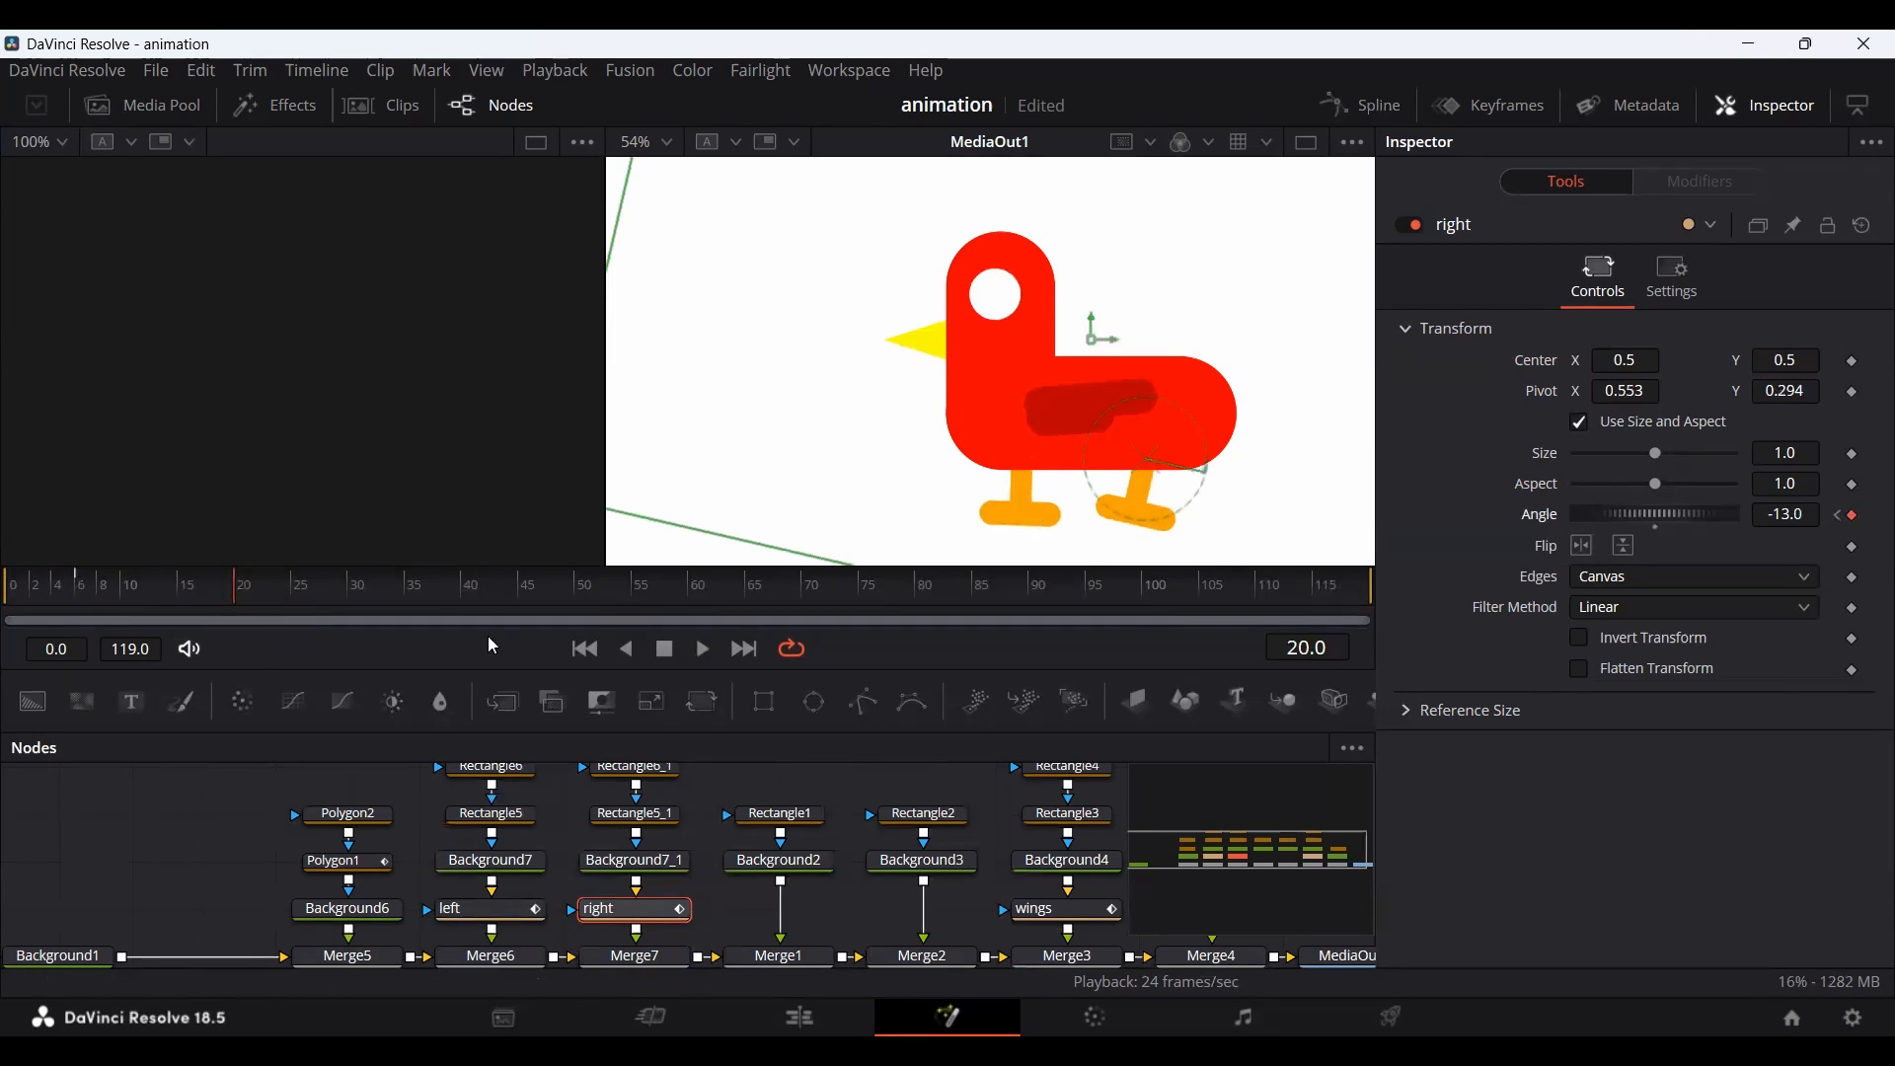
Set the right transform's Angle to 2.7 at frame 35.
{"action": "left_click", "coordinate": [351, 602]}
{"action": "left_click", "coordinate": [362, 599]}
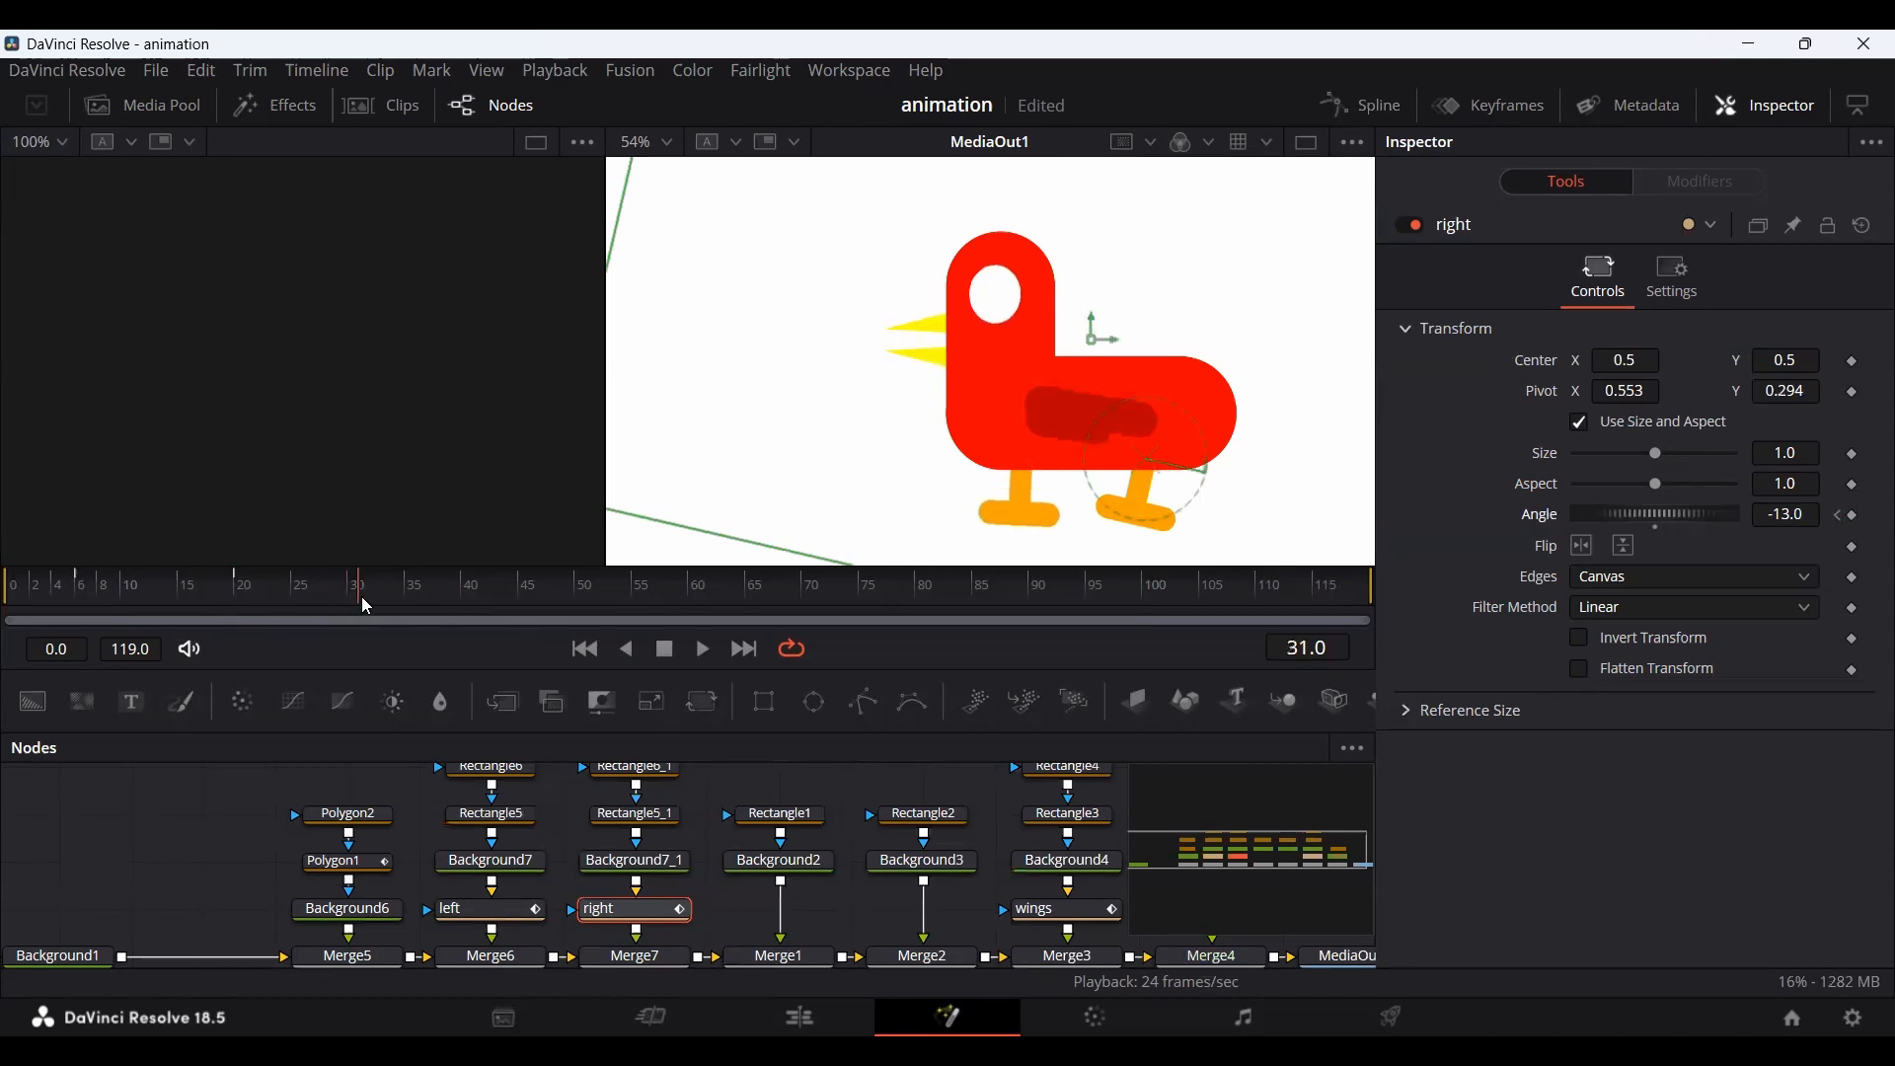
{"action": "left_click_drag", "start_coordinate": [369, 599], "coordinate": [408, 598]}
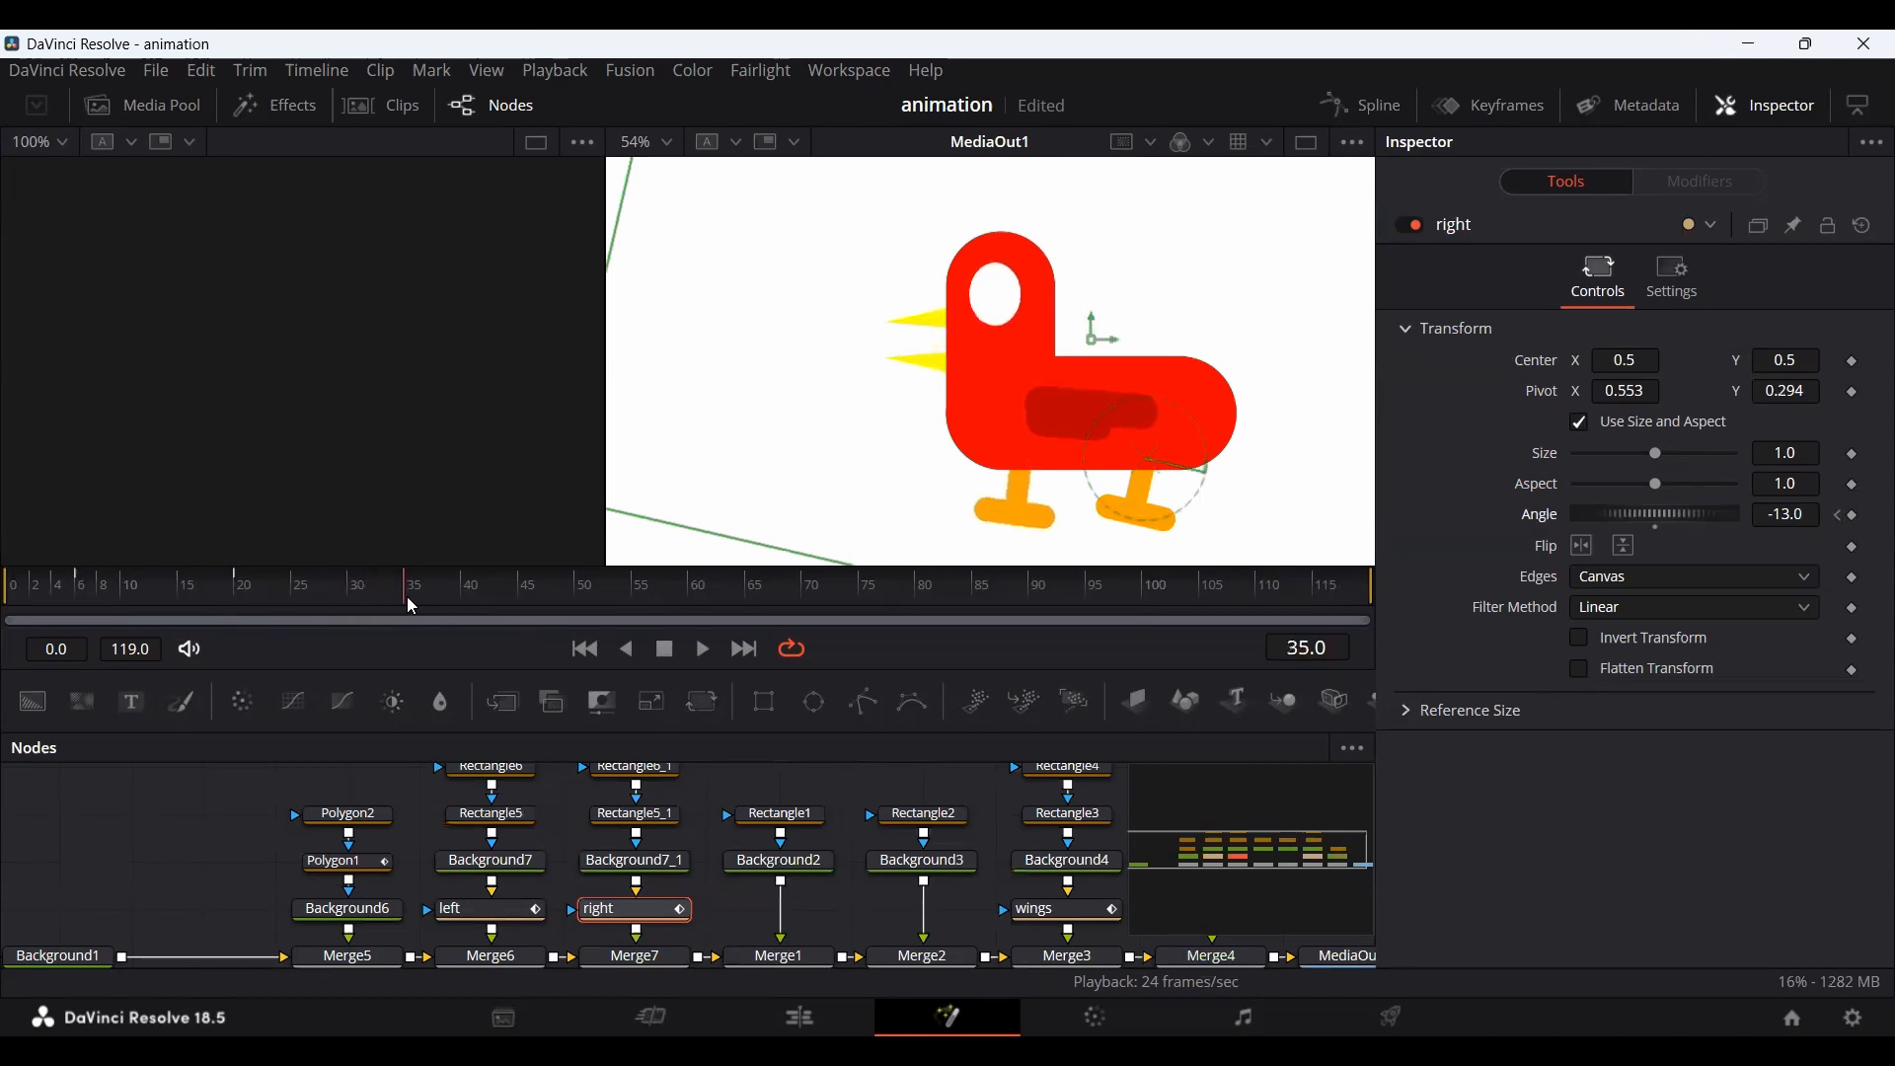
{"action": "left_click_drag", "start_coordinate": [339, 600], "coordinate": [406, 600]}
{"action": "left_click_drag", "start_coordinate": [1646, 518], "coordinate": [1660, 527]}
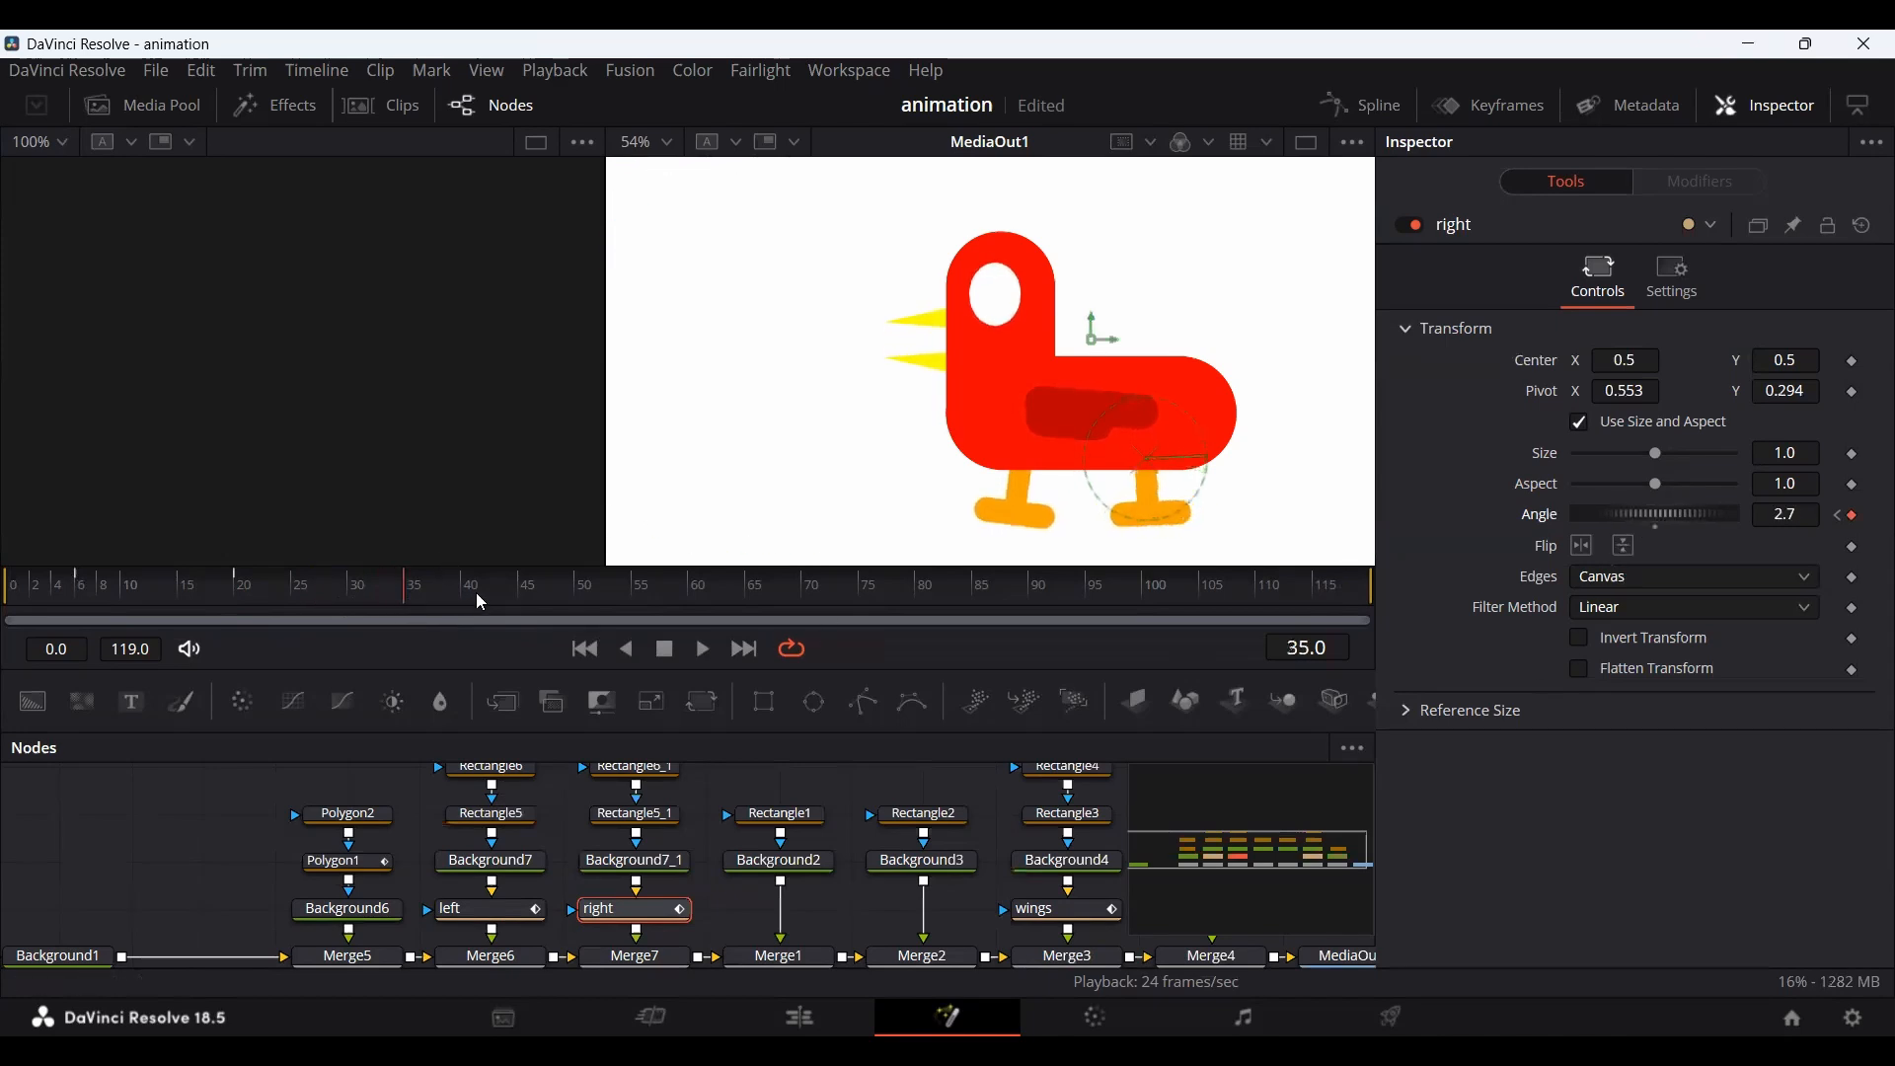
Set the right transform's Angle to -10.3 at frame 50 and to 1.0 at frame 70.
{"action": "left_click_drag", "start_coordinate": [477, 594], "coordinate": [569, 598]}
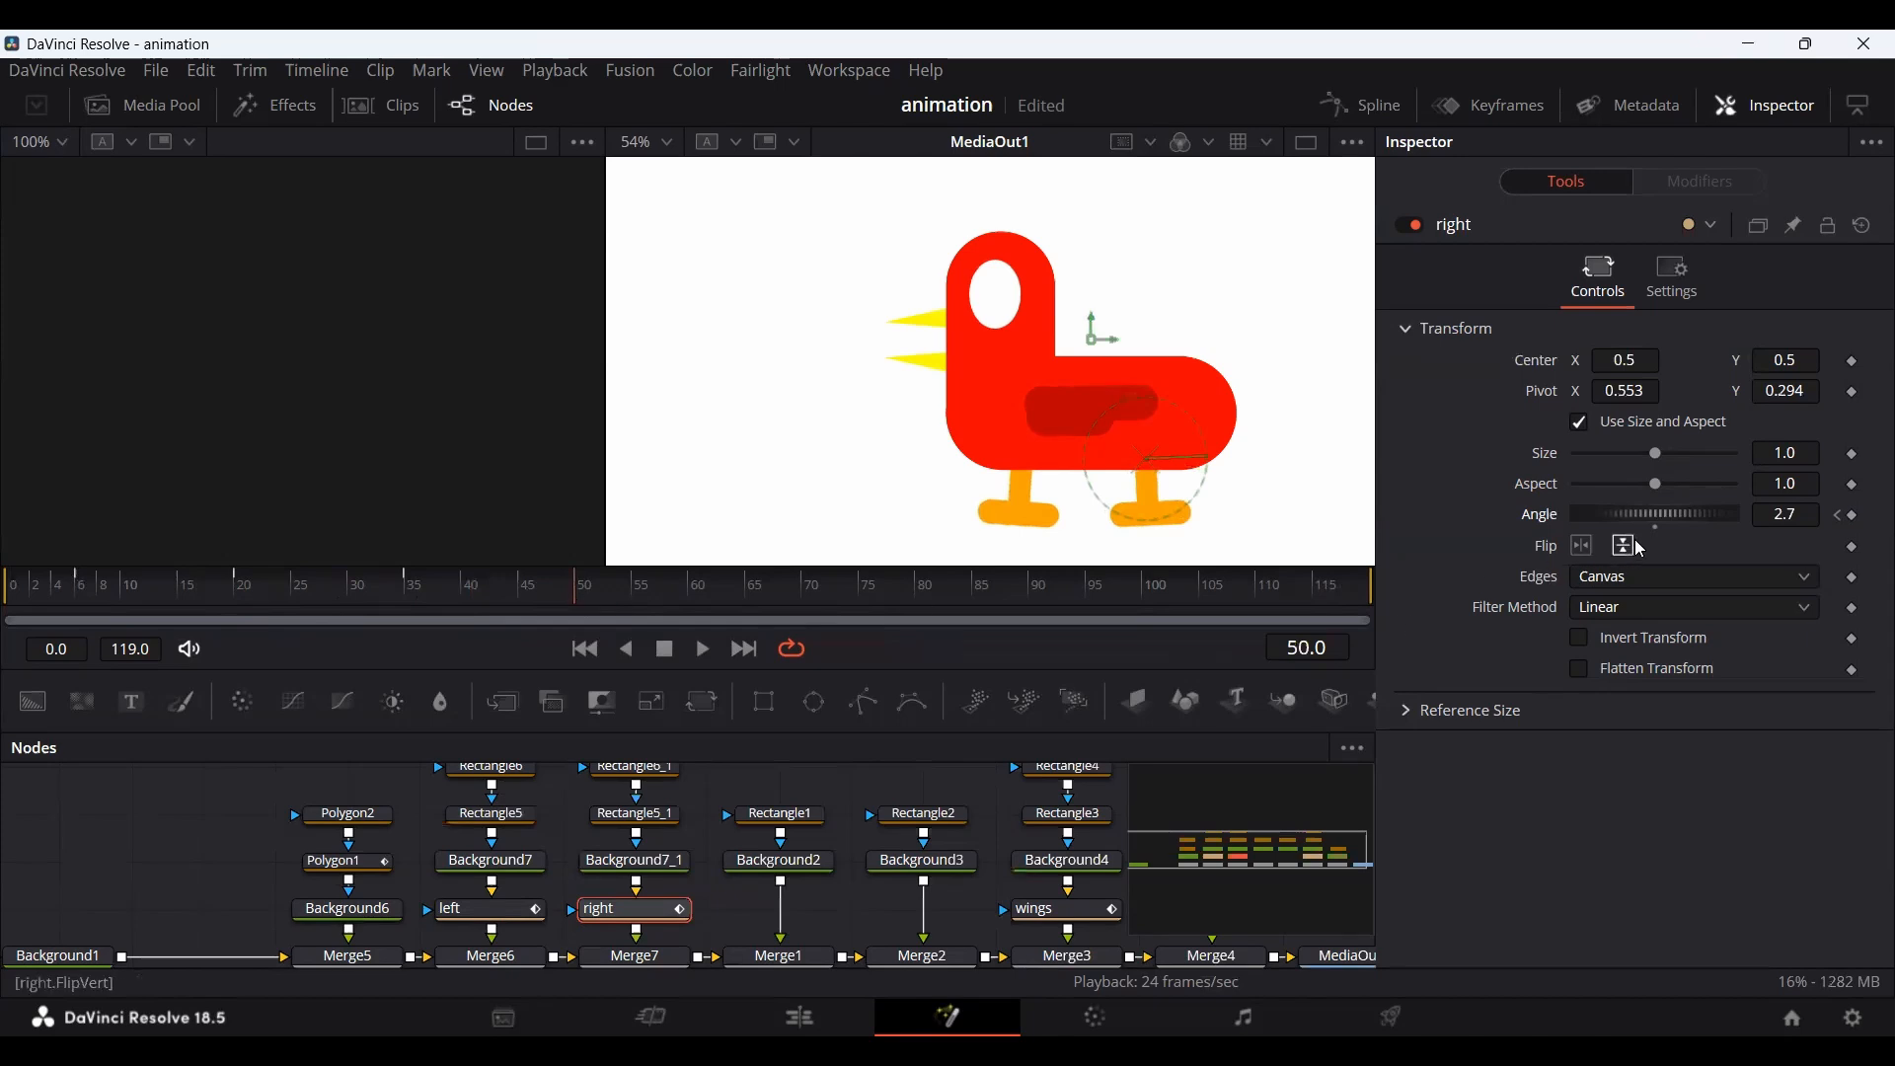
{"action": "left_click_drag", "start_coordinate": [1654, 513], "coordinate": [1651, 517]}
{"action": "left_click_drag", "start_coordinate": [707, 596], "coordinate": [770, 604]}
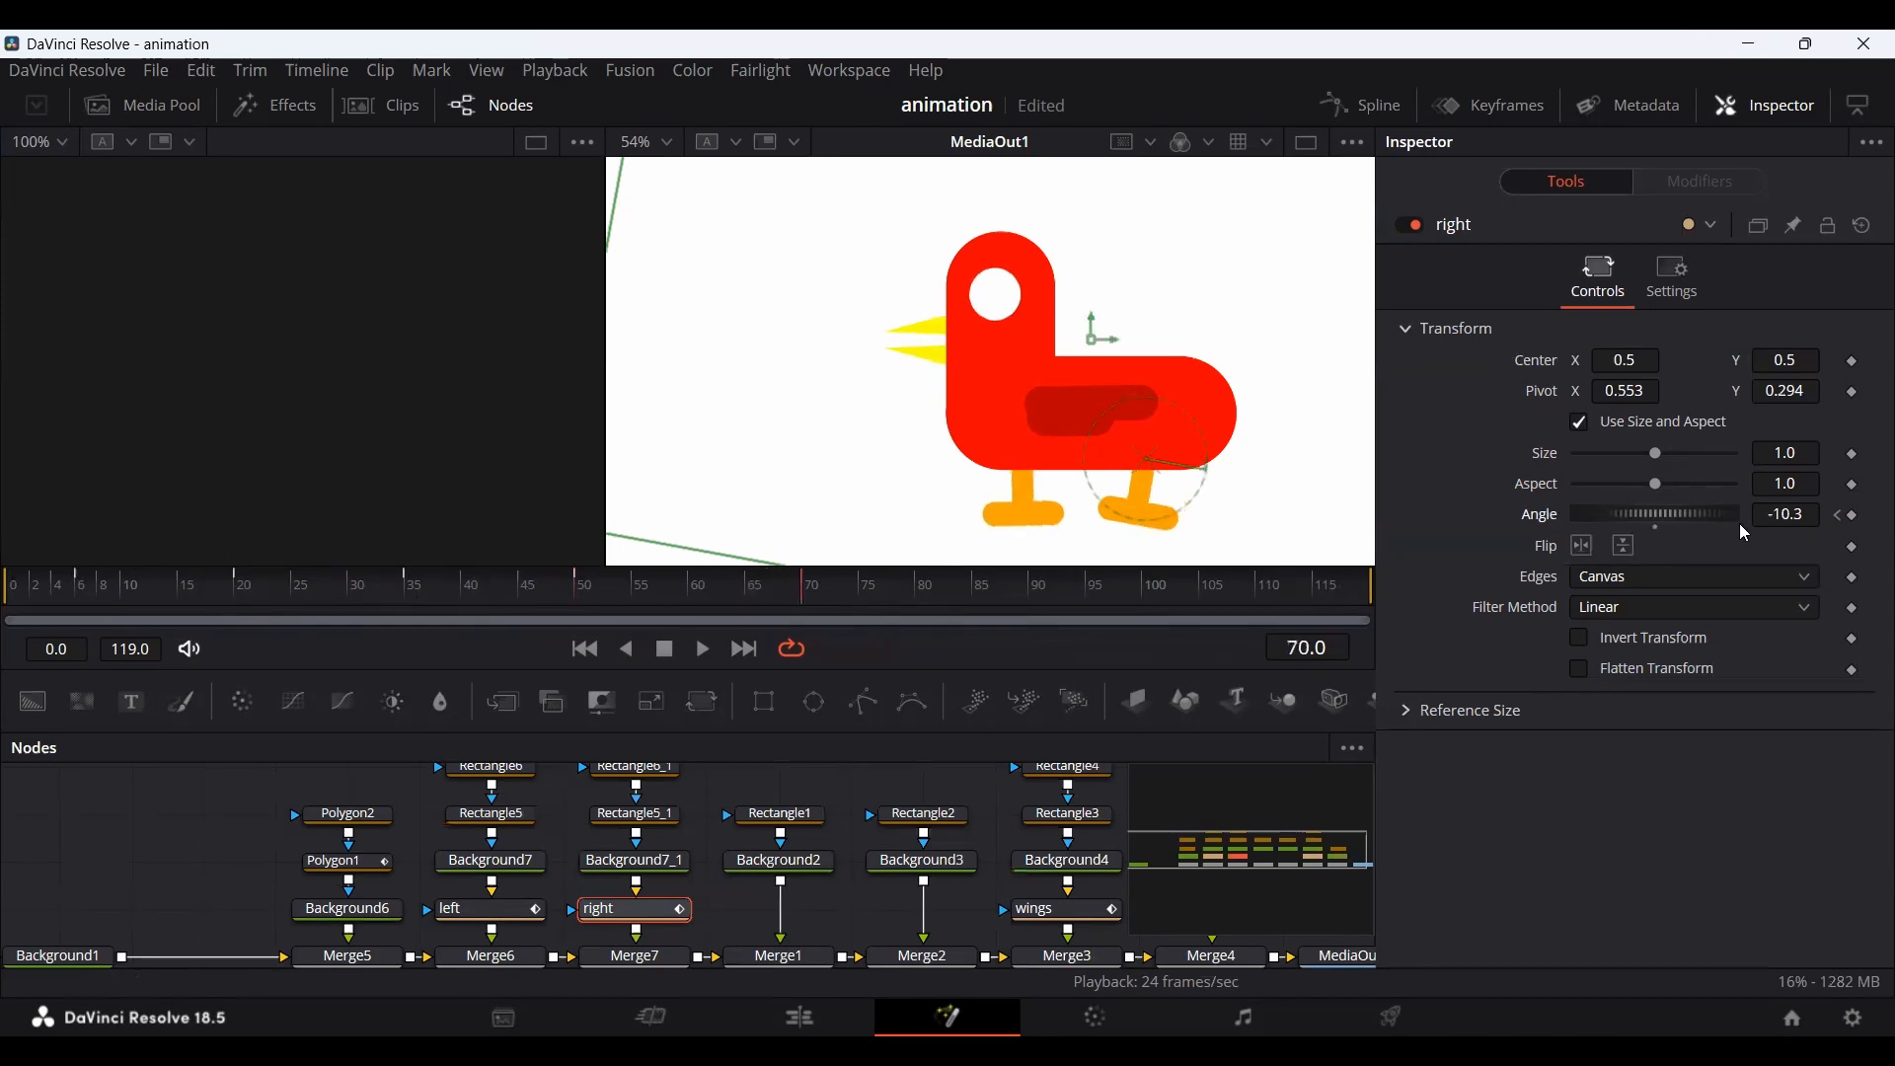
{"action": "double_click", "coordinate": [1810, 516]}
{"action": "type", "text": "1"}
{"action": "key", "text": "Tab"}
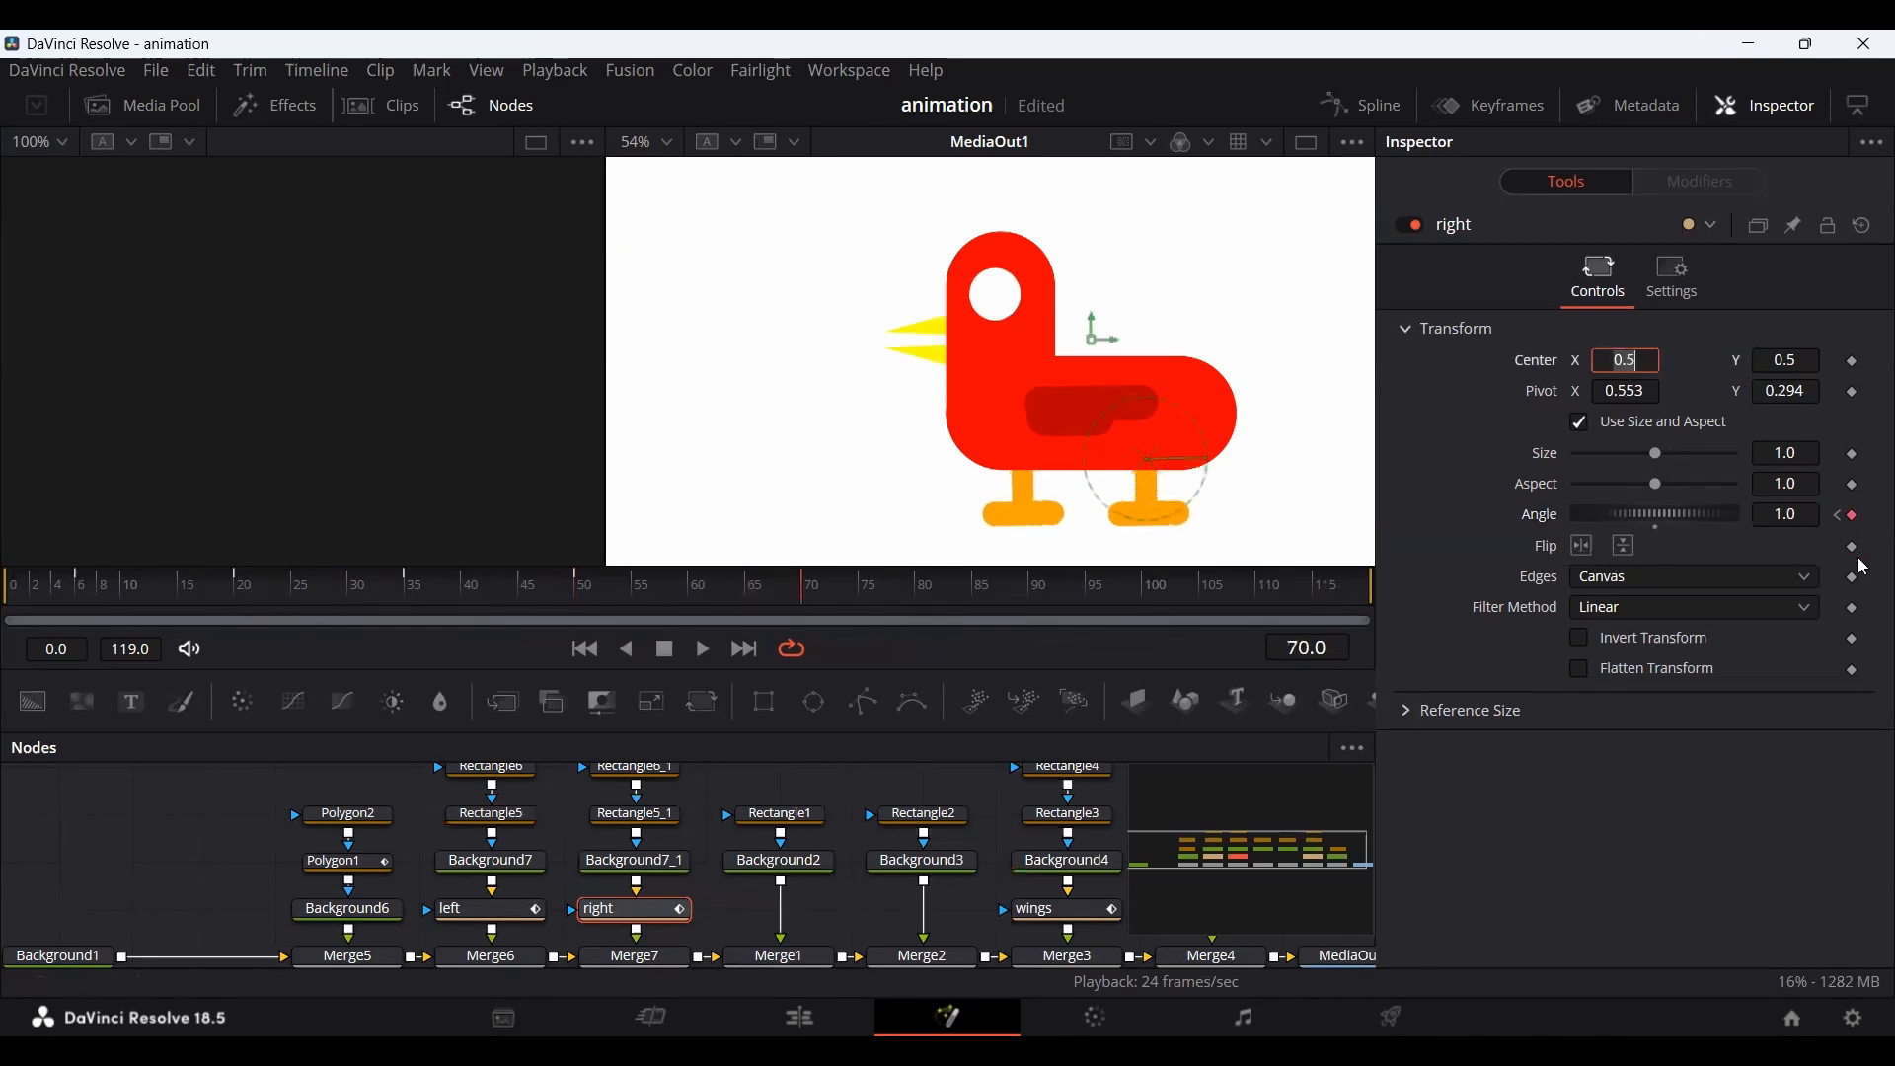
Play the animation from near the start to check both legs' movement together.
{"action": "left_click_drag", "start_coordinate": [124, 592], "coordinate": [20, 593]}
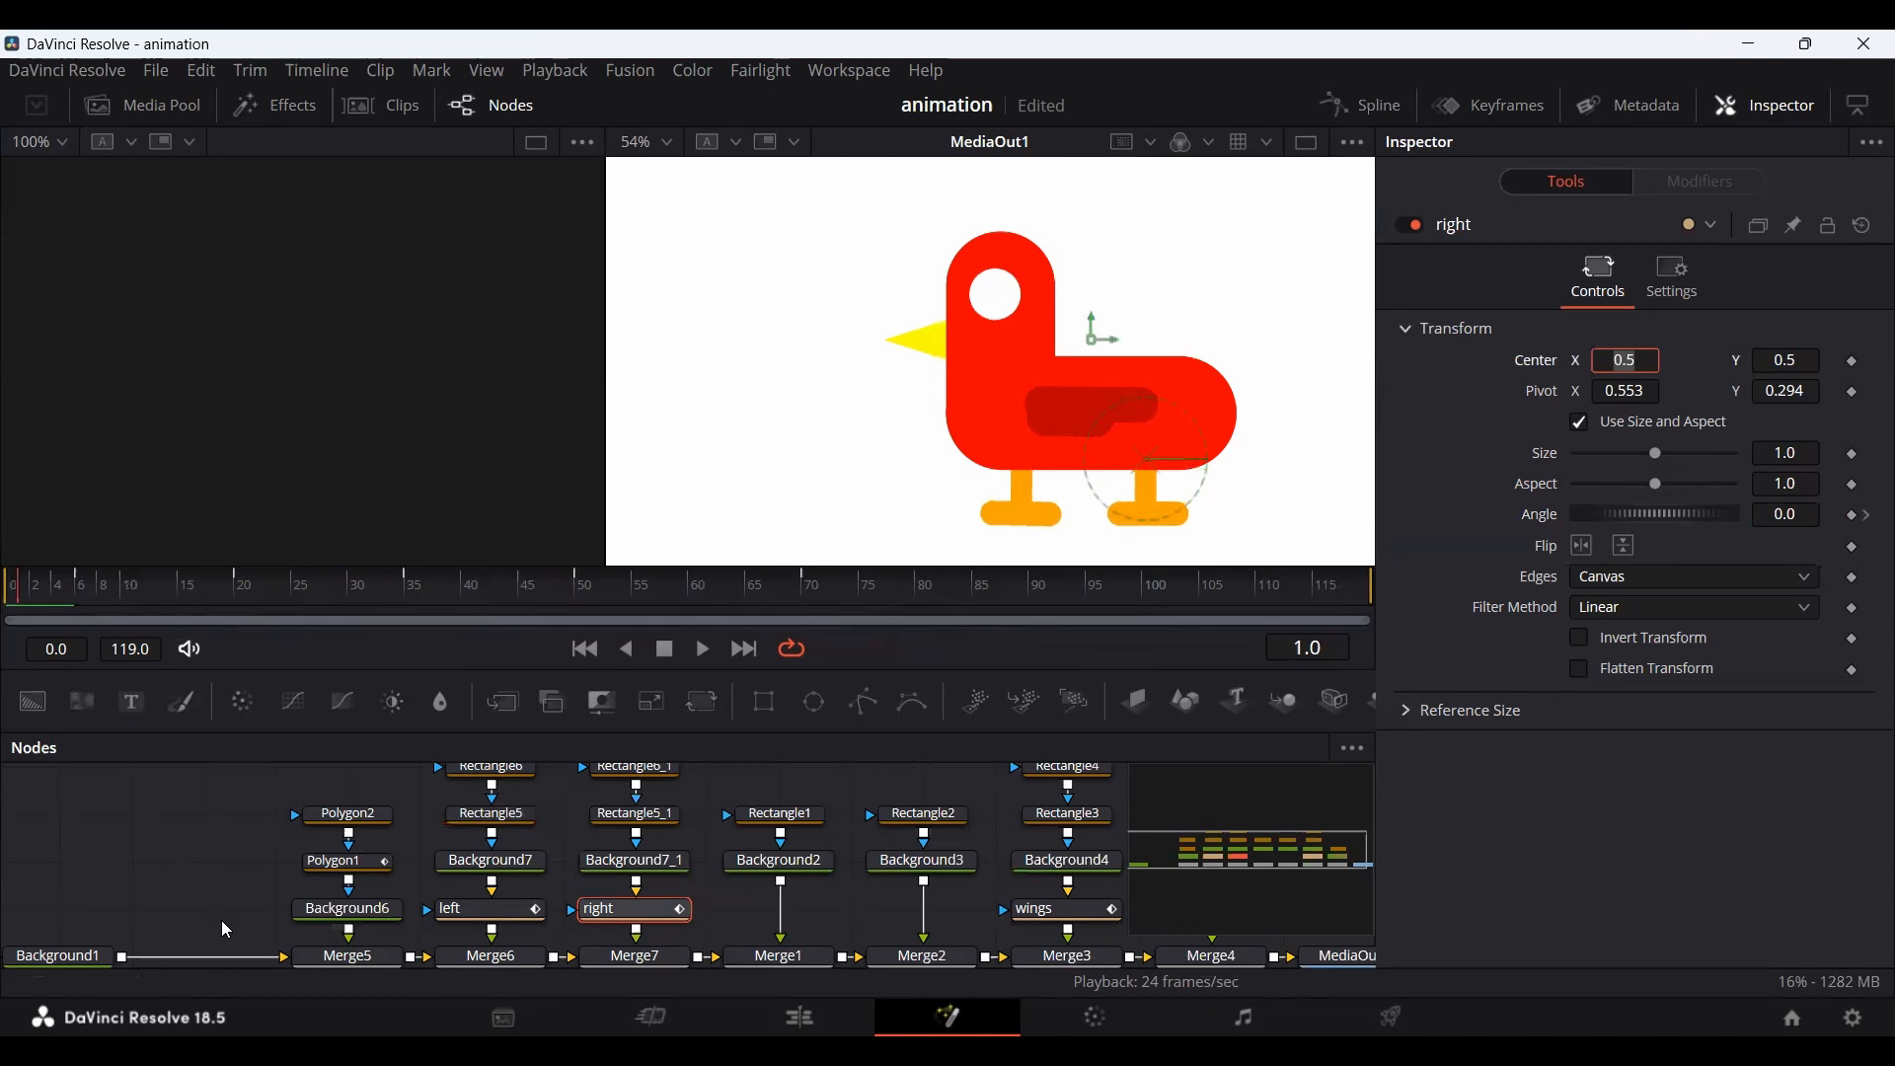
{"action": "left_click", "coordinate": [201, 869]}
{"action": "key", "text": "space"}
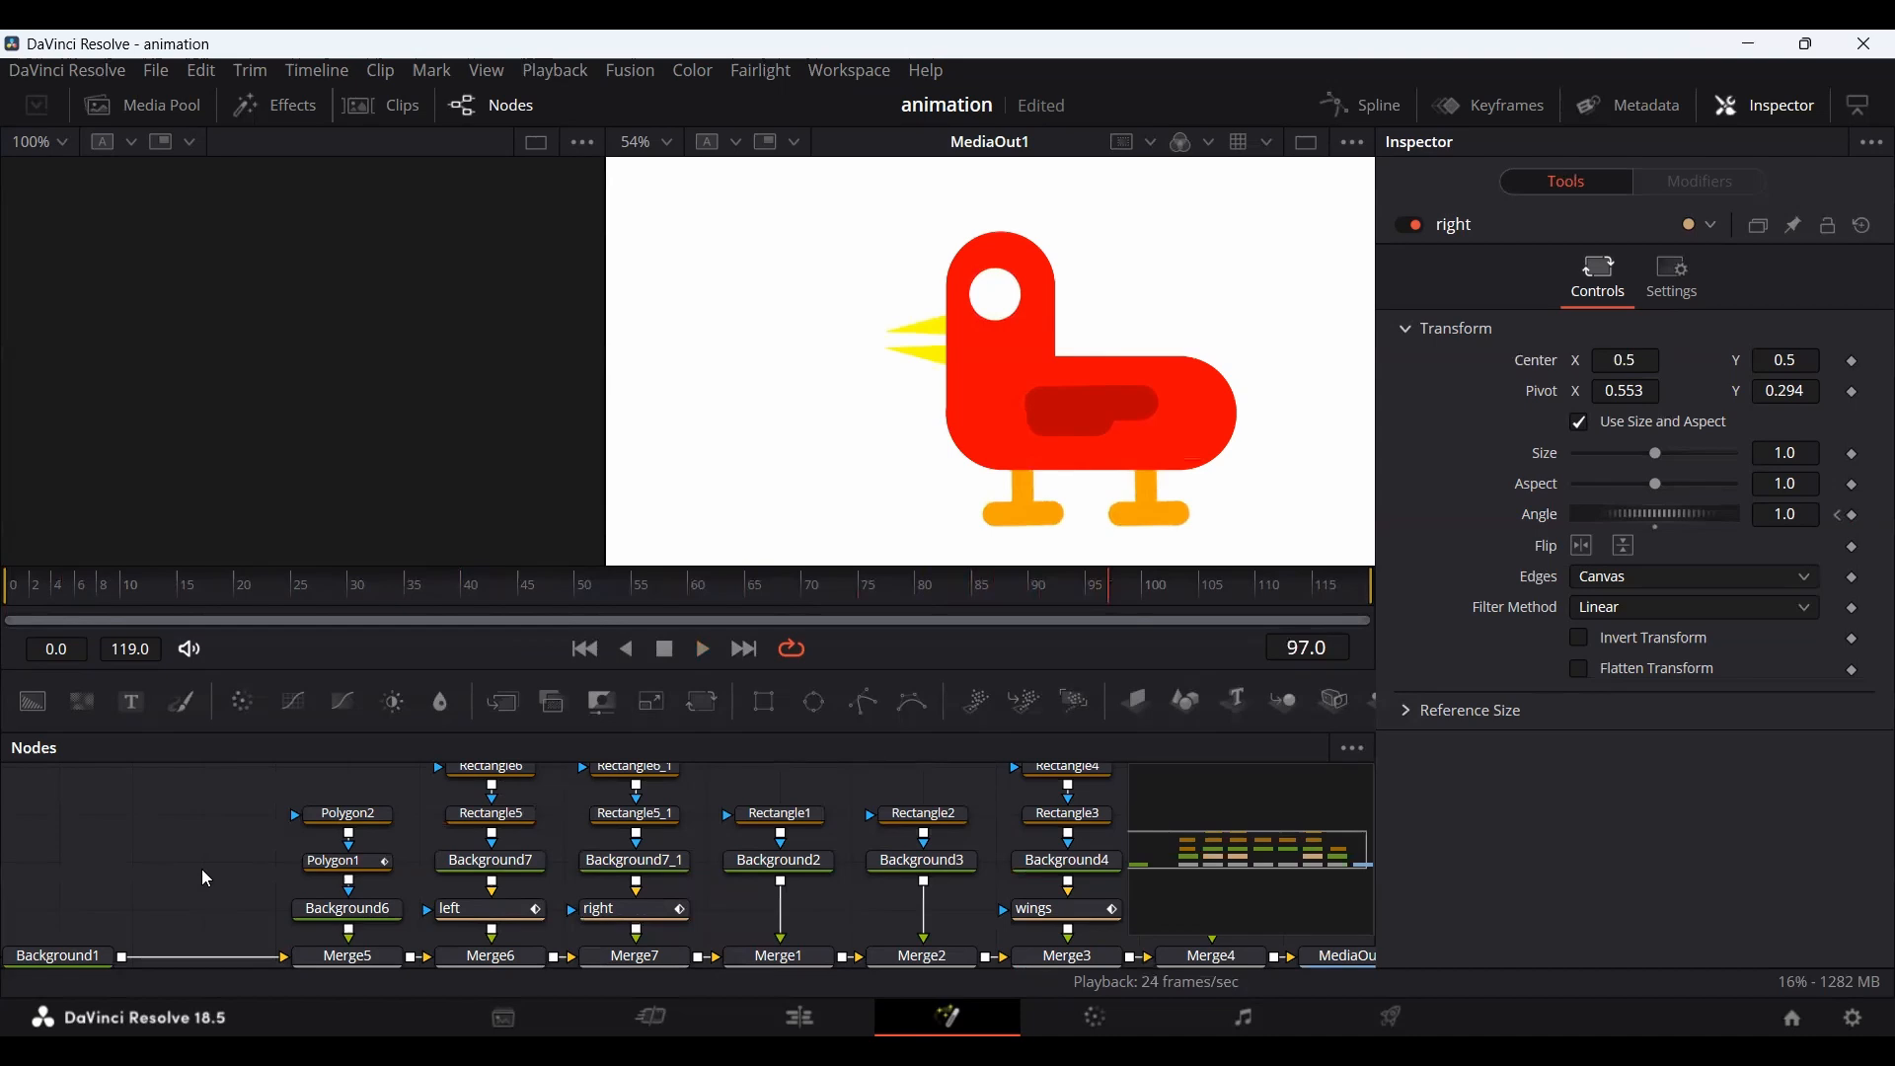
Shift the left leg toward the right leg by setting the left transform's Center X to 0.518.
{"action": "left_click", "coordinate": [499, 919]}
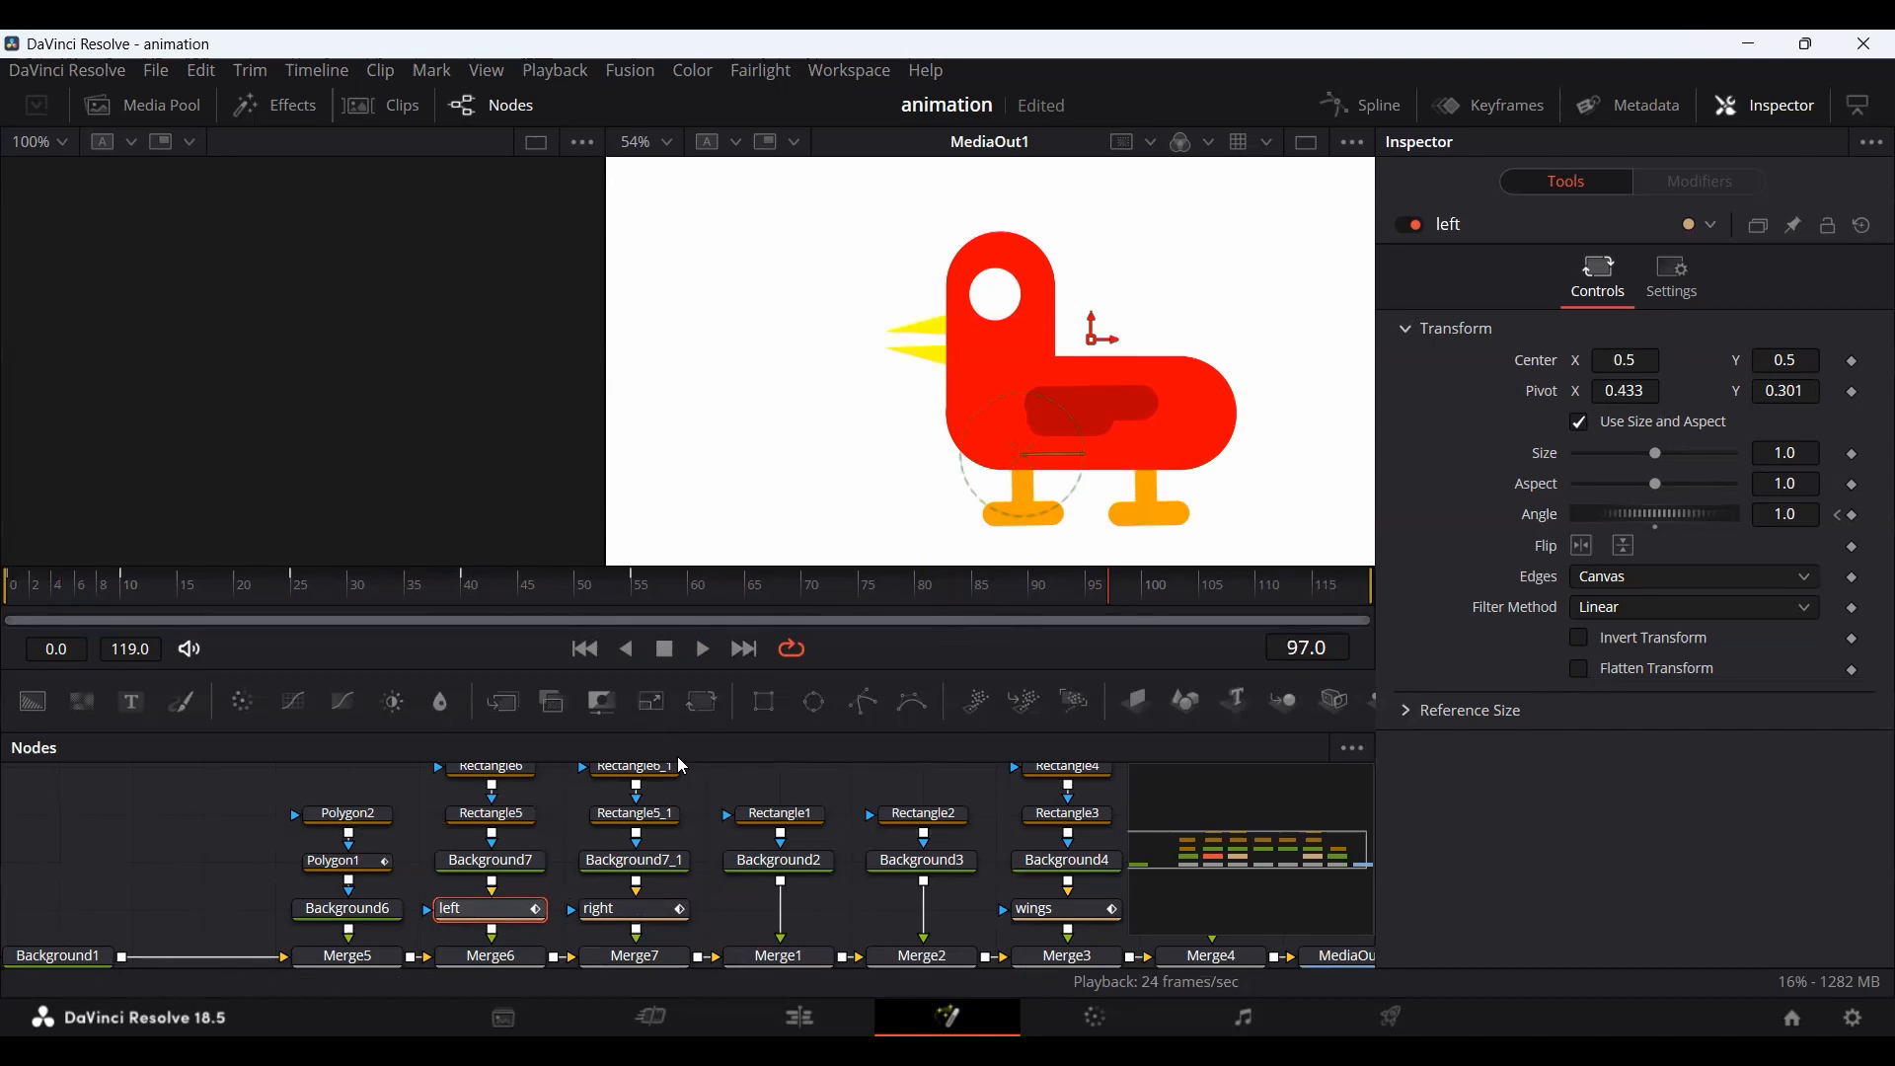
{"action": "left_click_drag", "start_coordinate": [1627, 360], "coordinate": [1645, 360]}
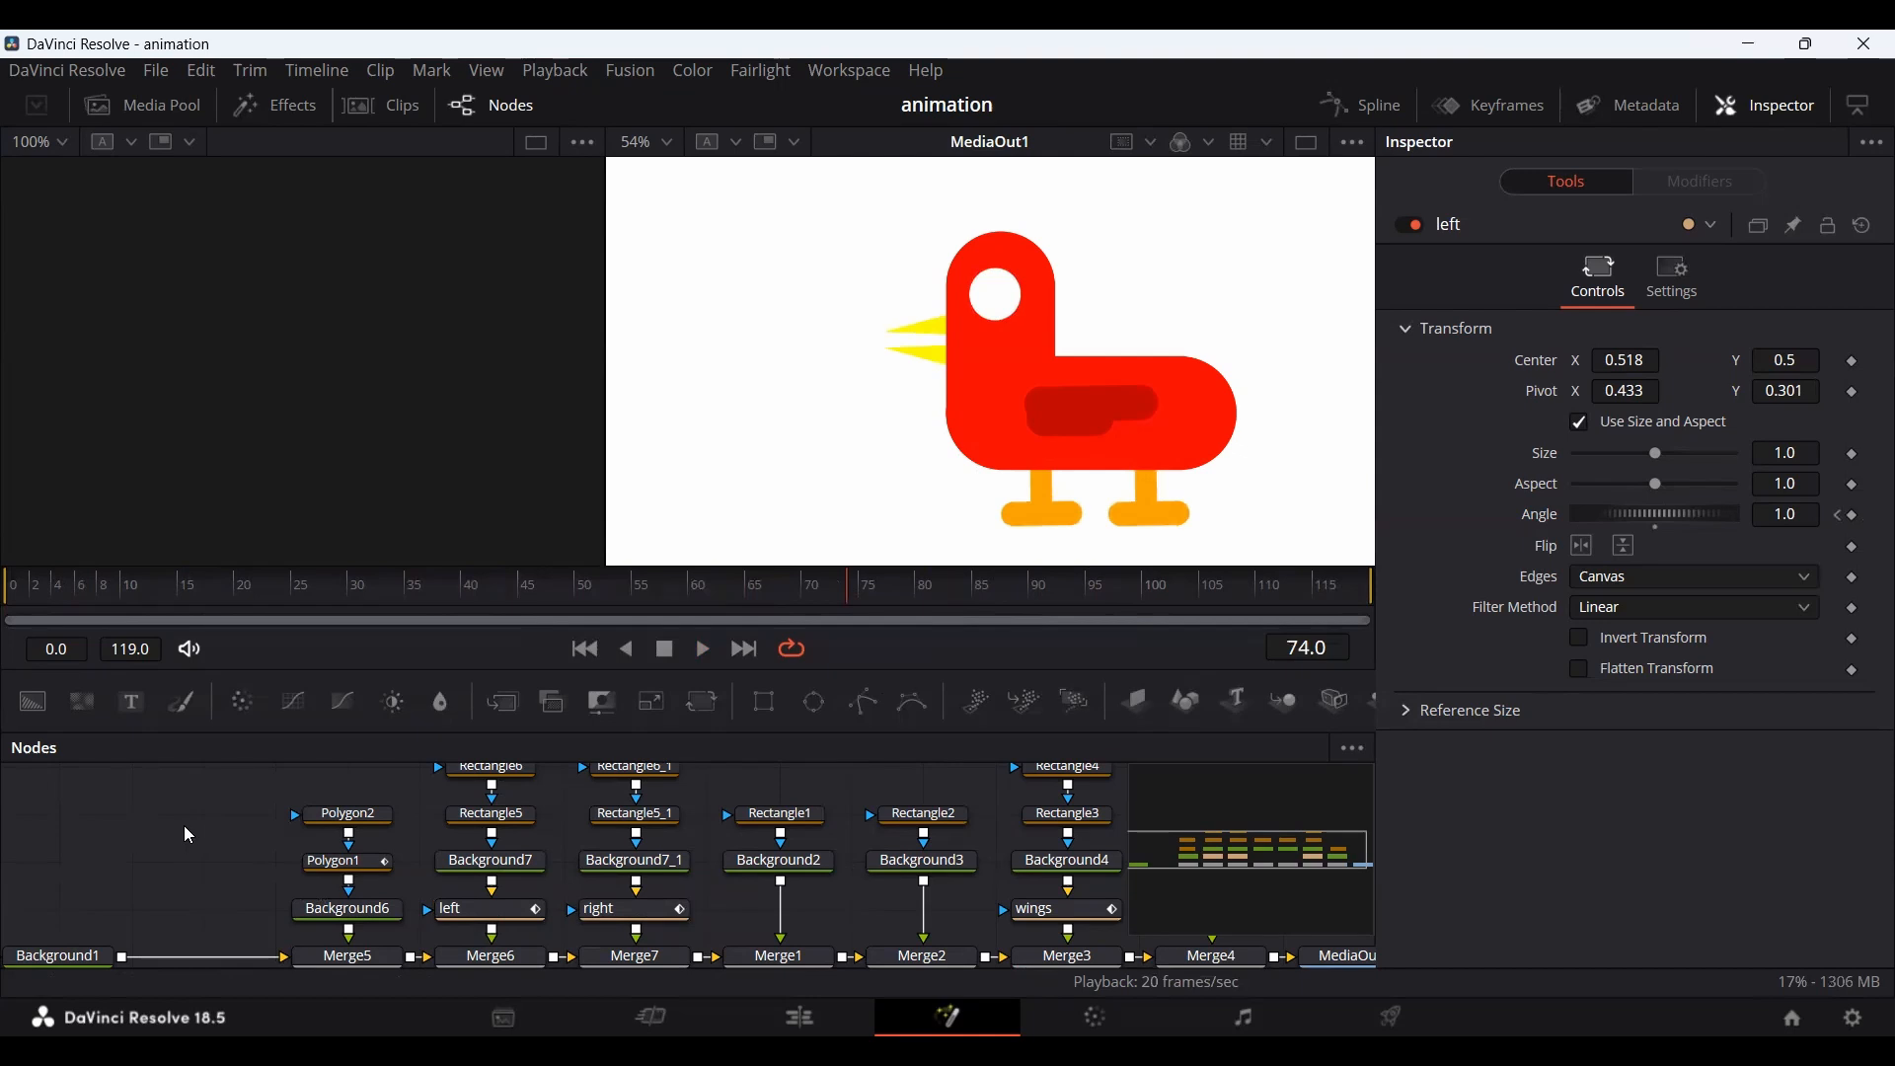
Move the Background1 node farther from Merge5 and add a new unconnected Background node above the link between them.
{"action": "left_click_drag", "start_coordinate": [183, 881], "coordinate": [606, 855]}
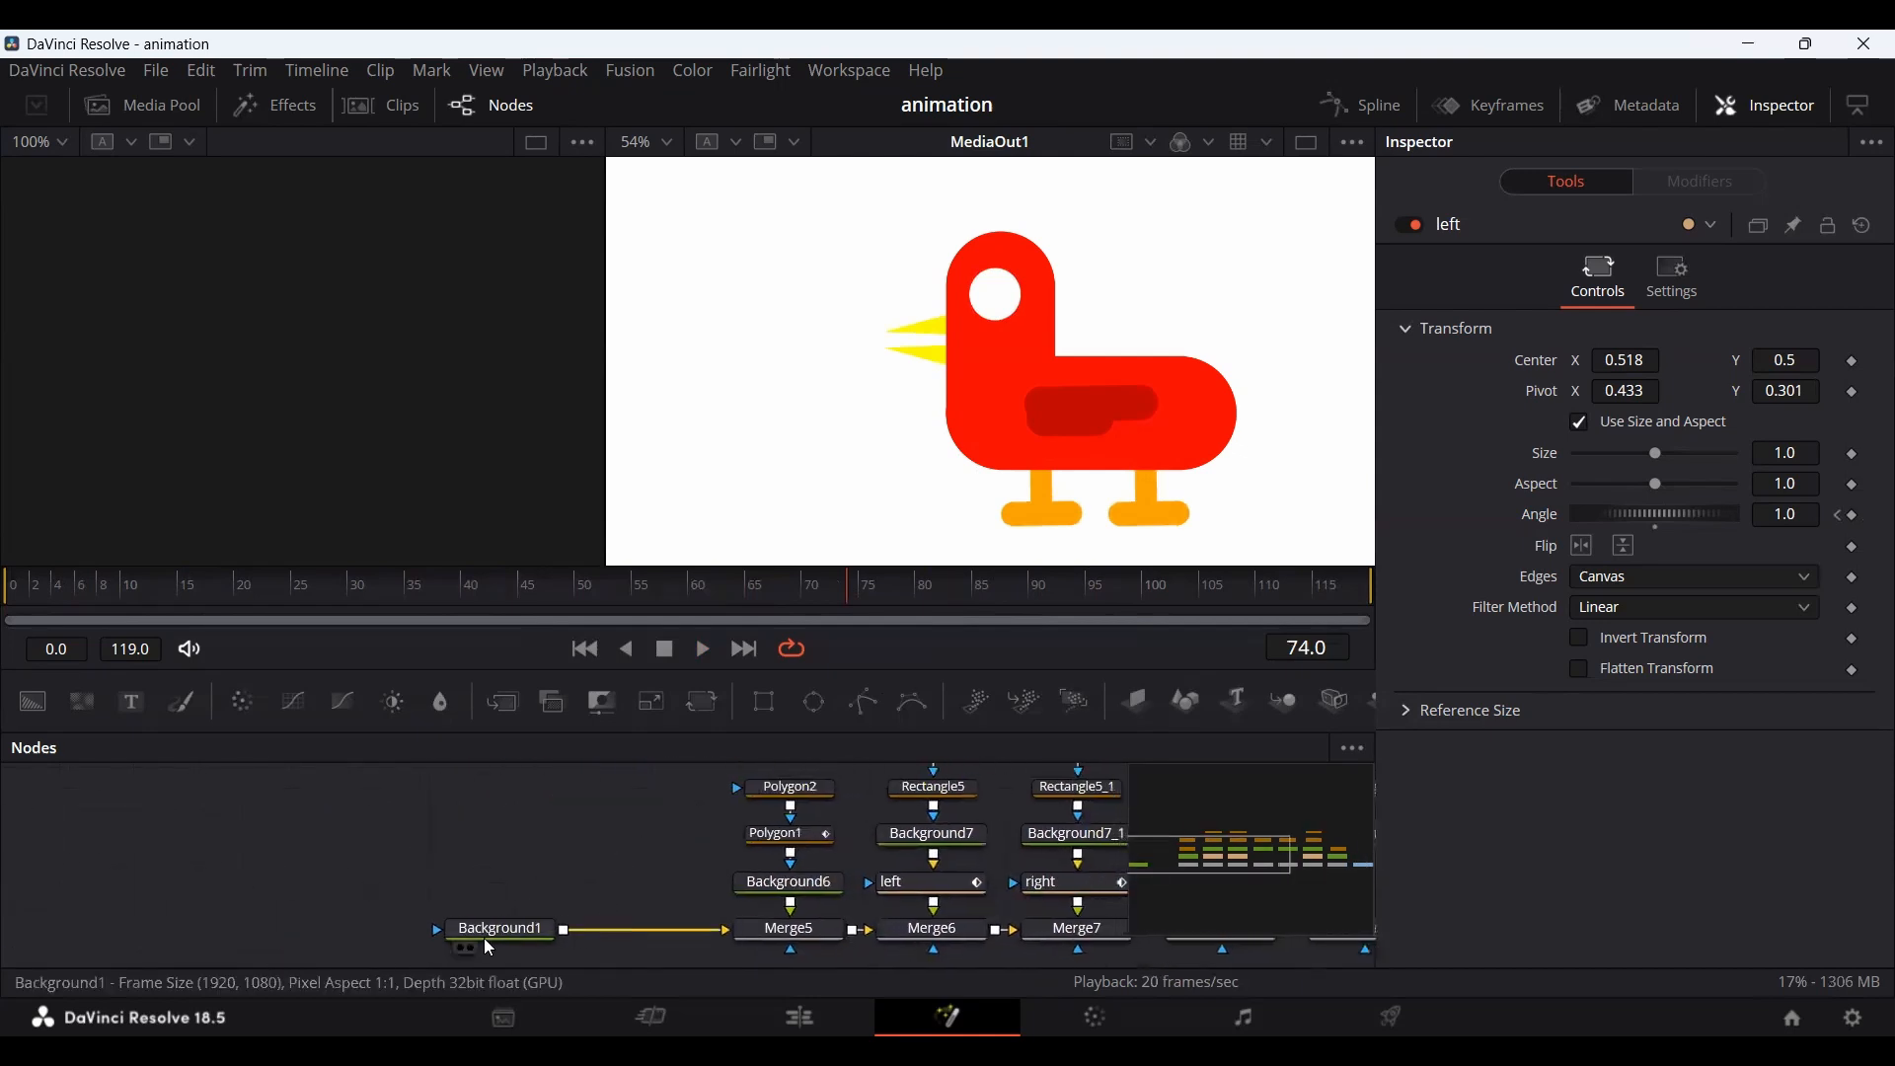
{"action": "left_click_drag", "start_coordinate": [489, 947], "coordinate": [202, 947]}
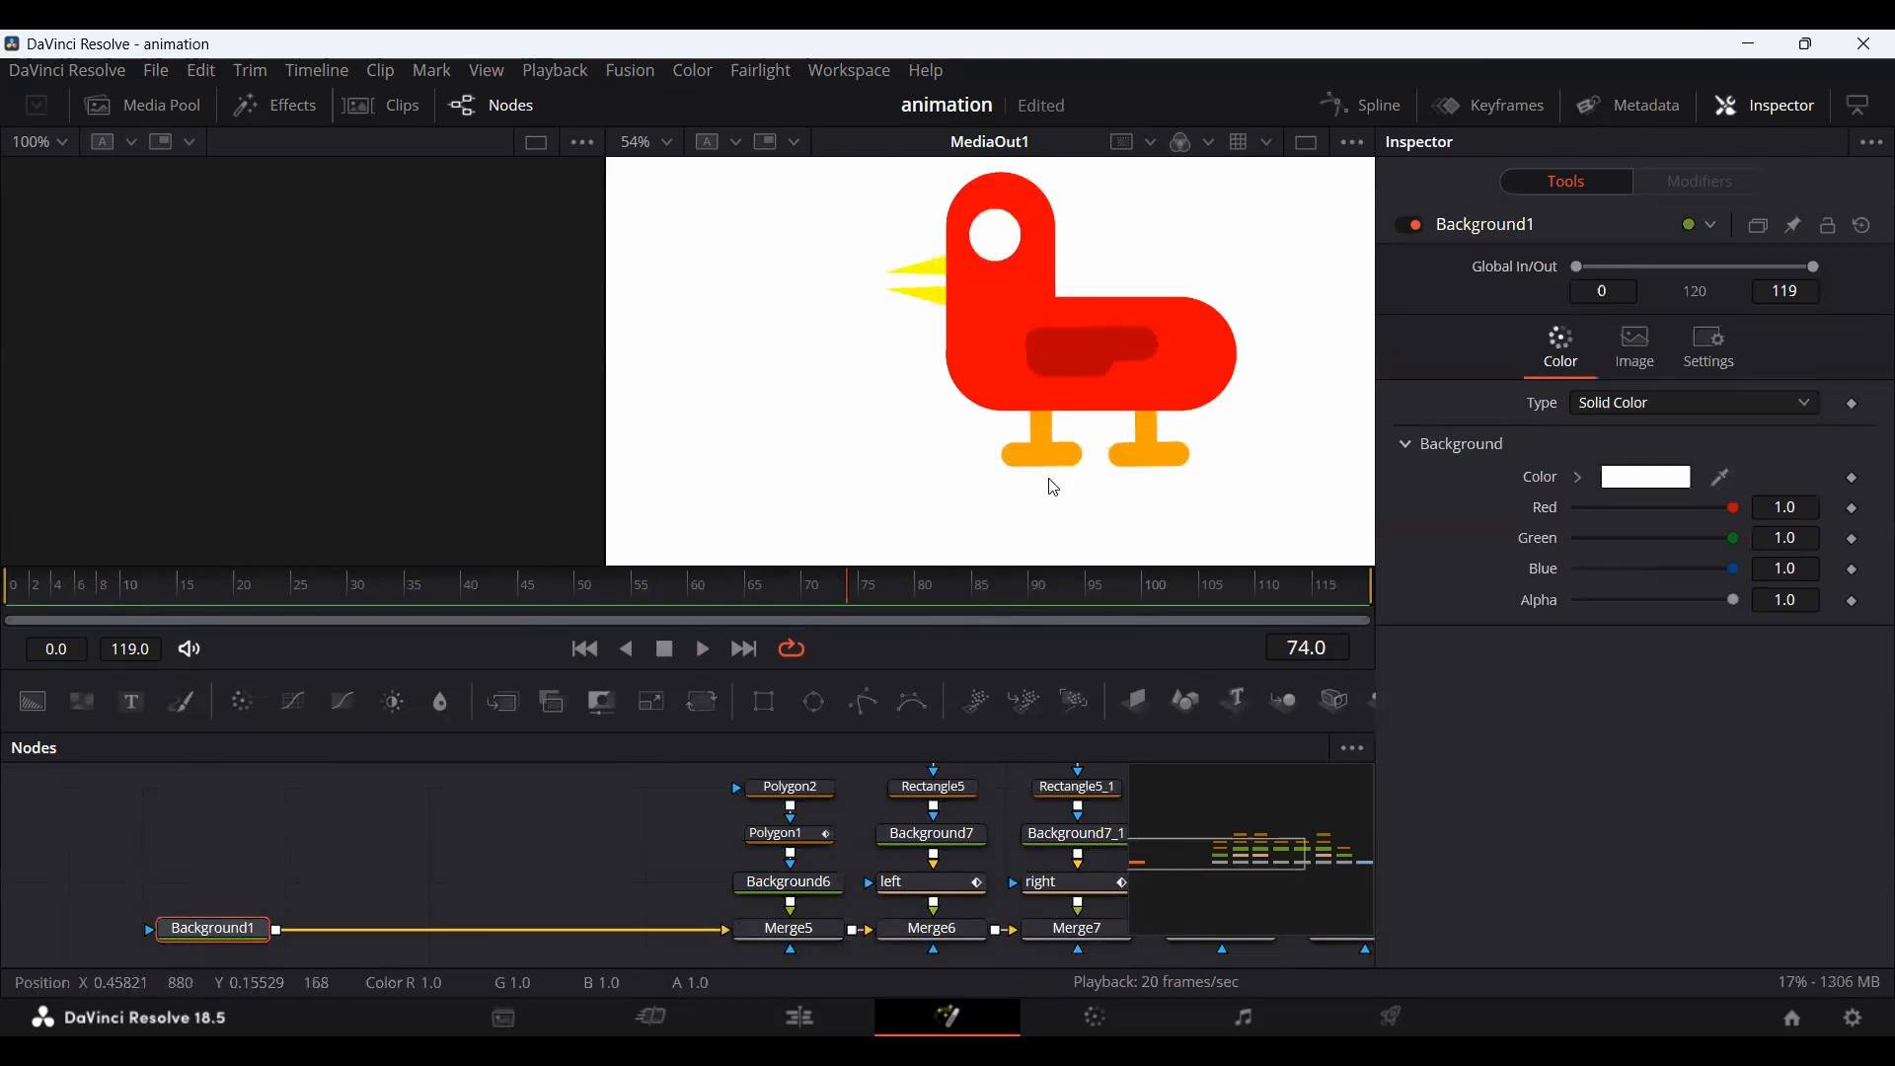
{"action": "scroll", "coordinate": [1047, 438], "scroll_direction": "down", "scroll_amount": 2}
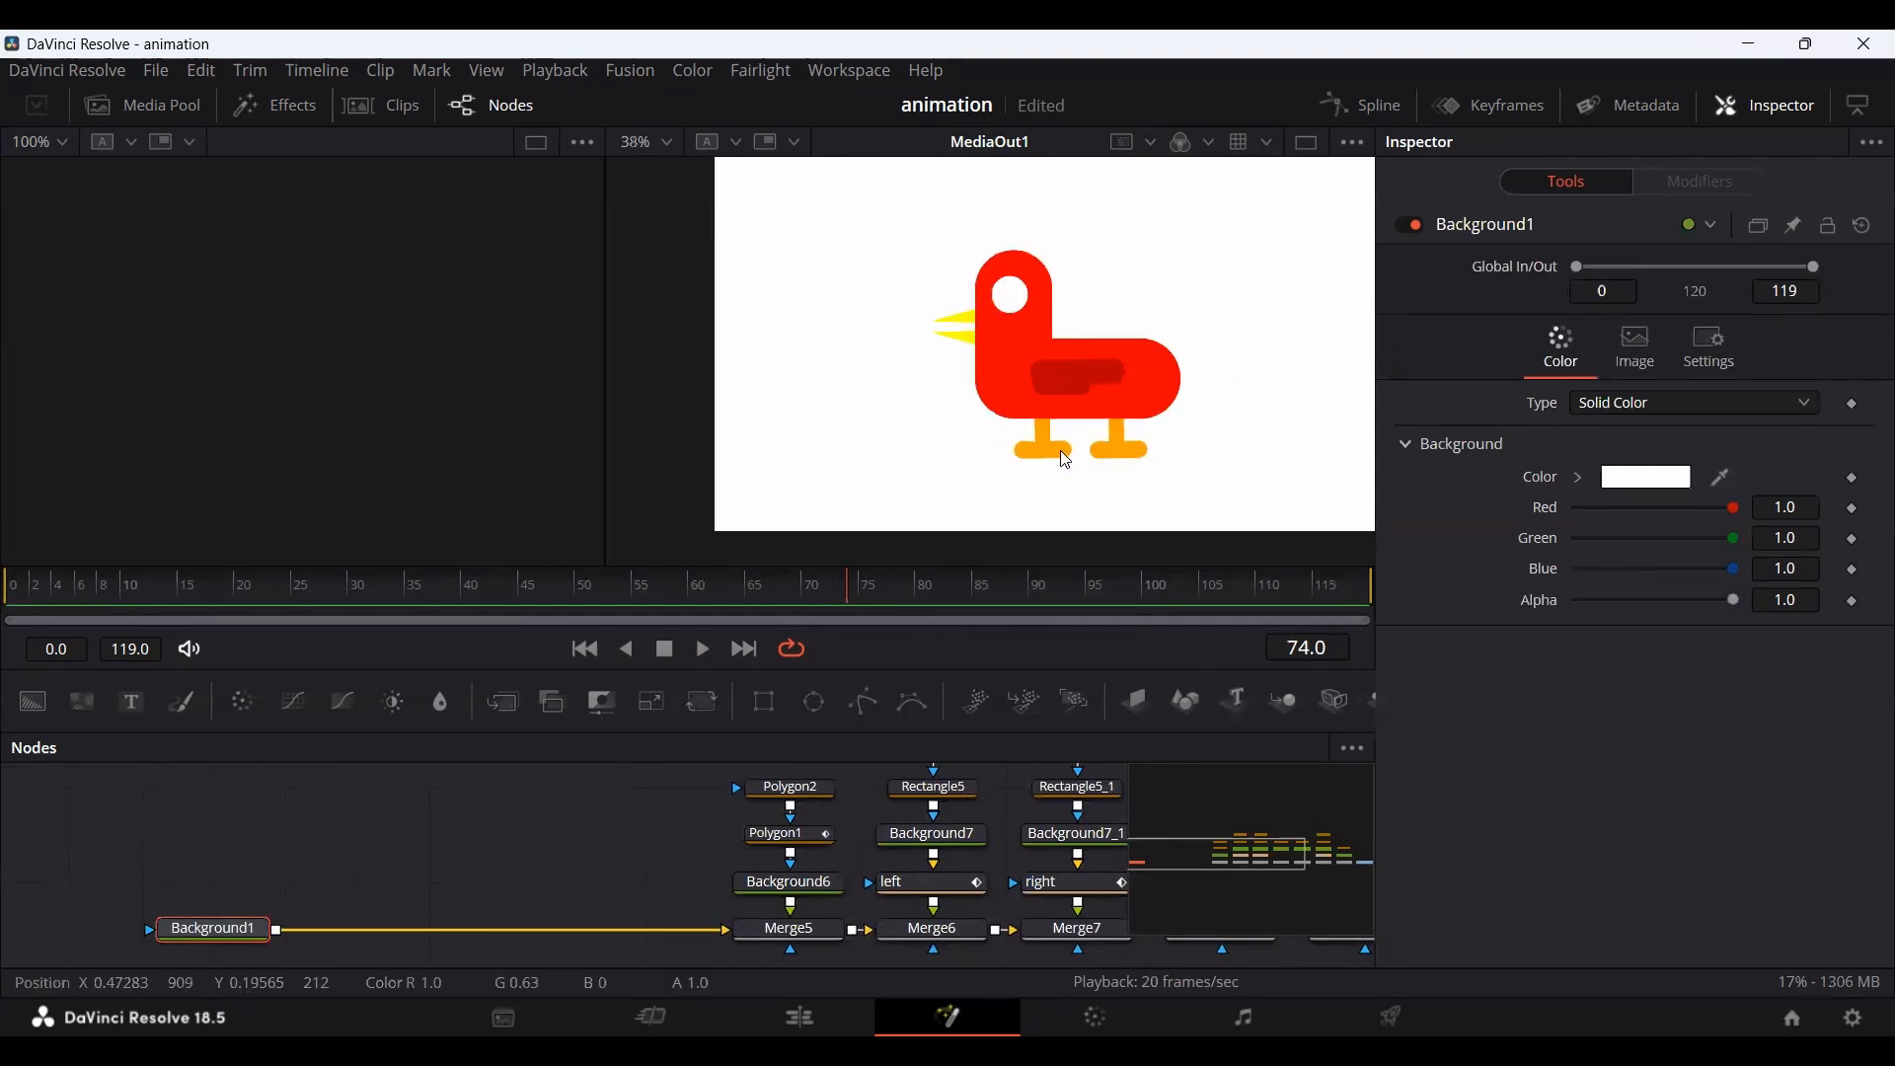
{"action": "left_click_drag", "start_coordinate": [947, 466], "coordinate": [972, 469]}
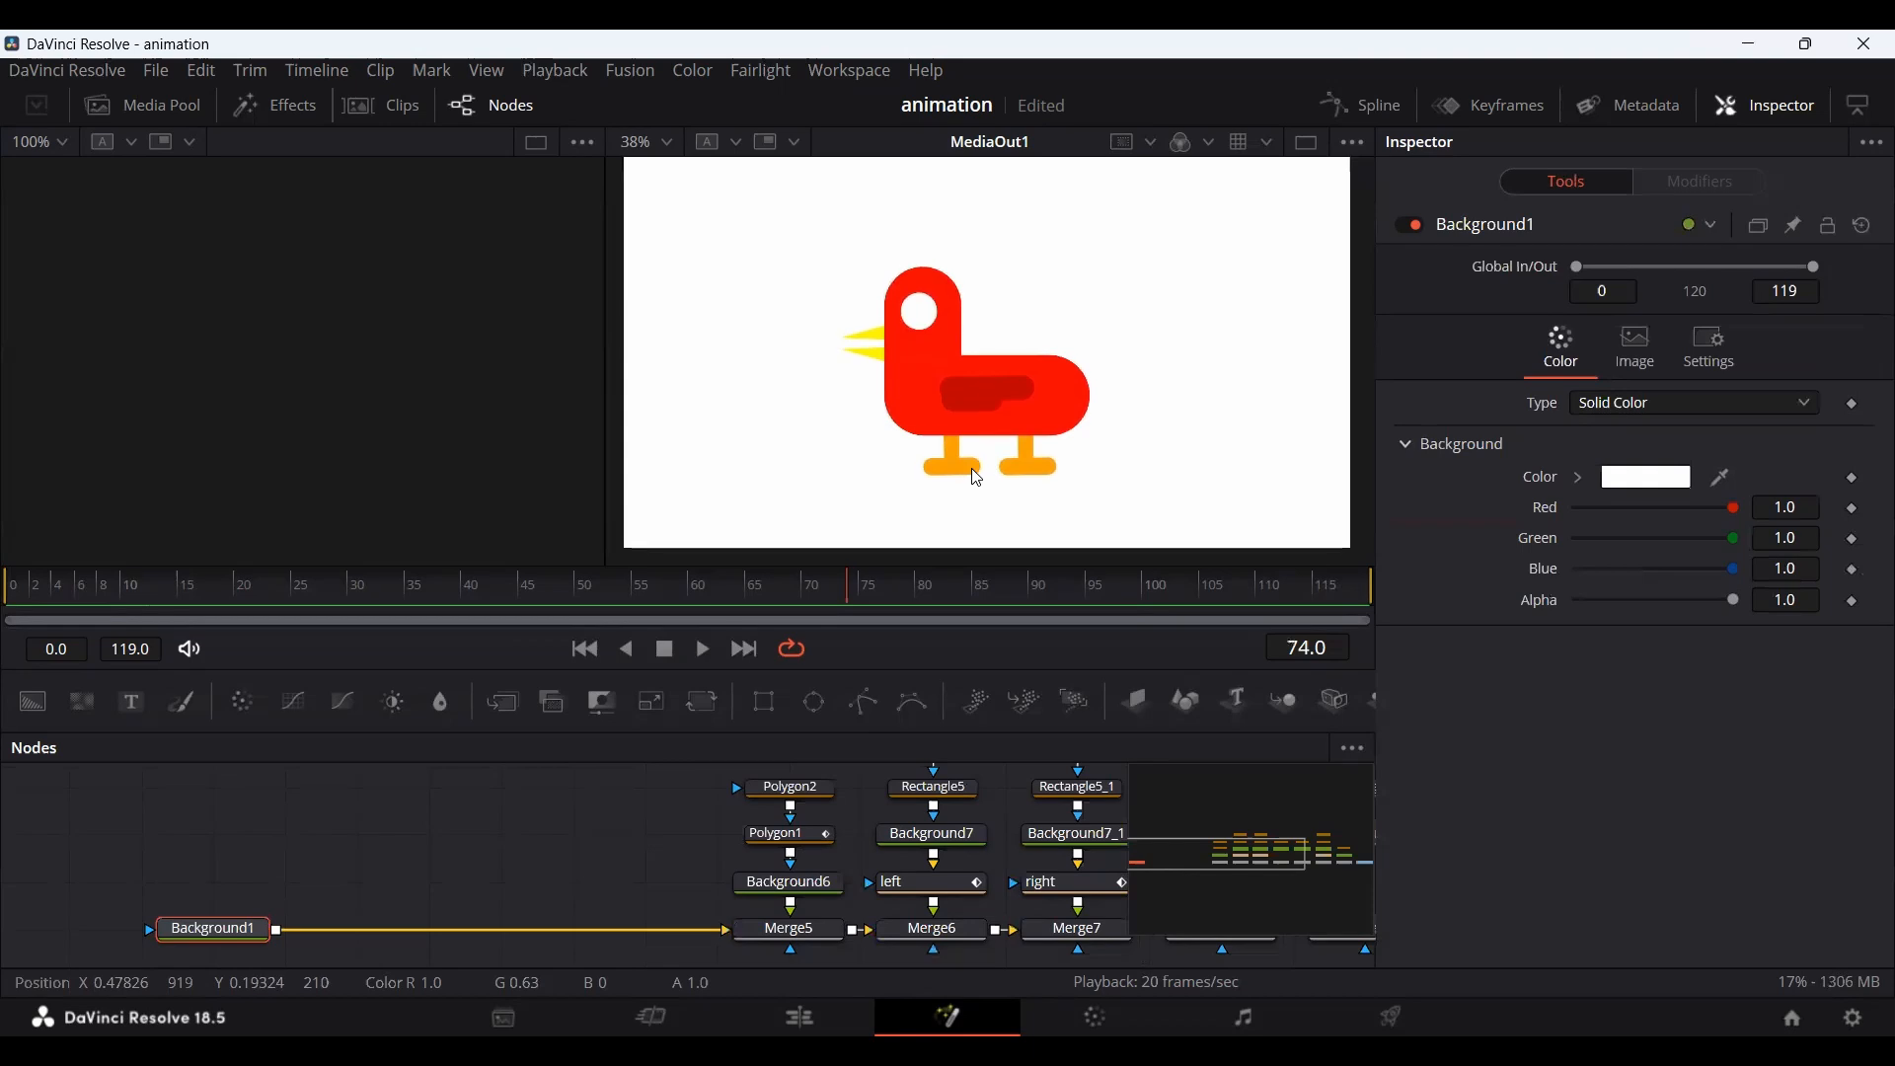
{"action": "left_click_drag", "start_coordinate": [394, 702], "coordinate": [390, 889]}
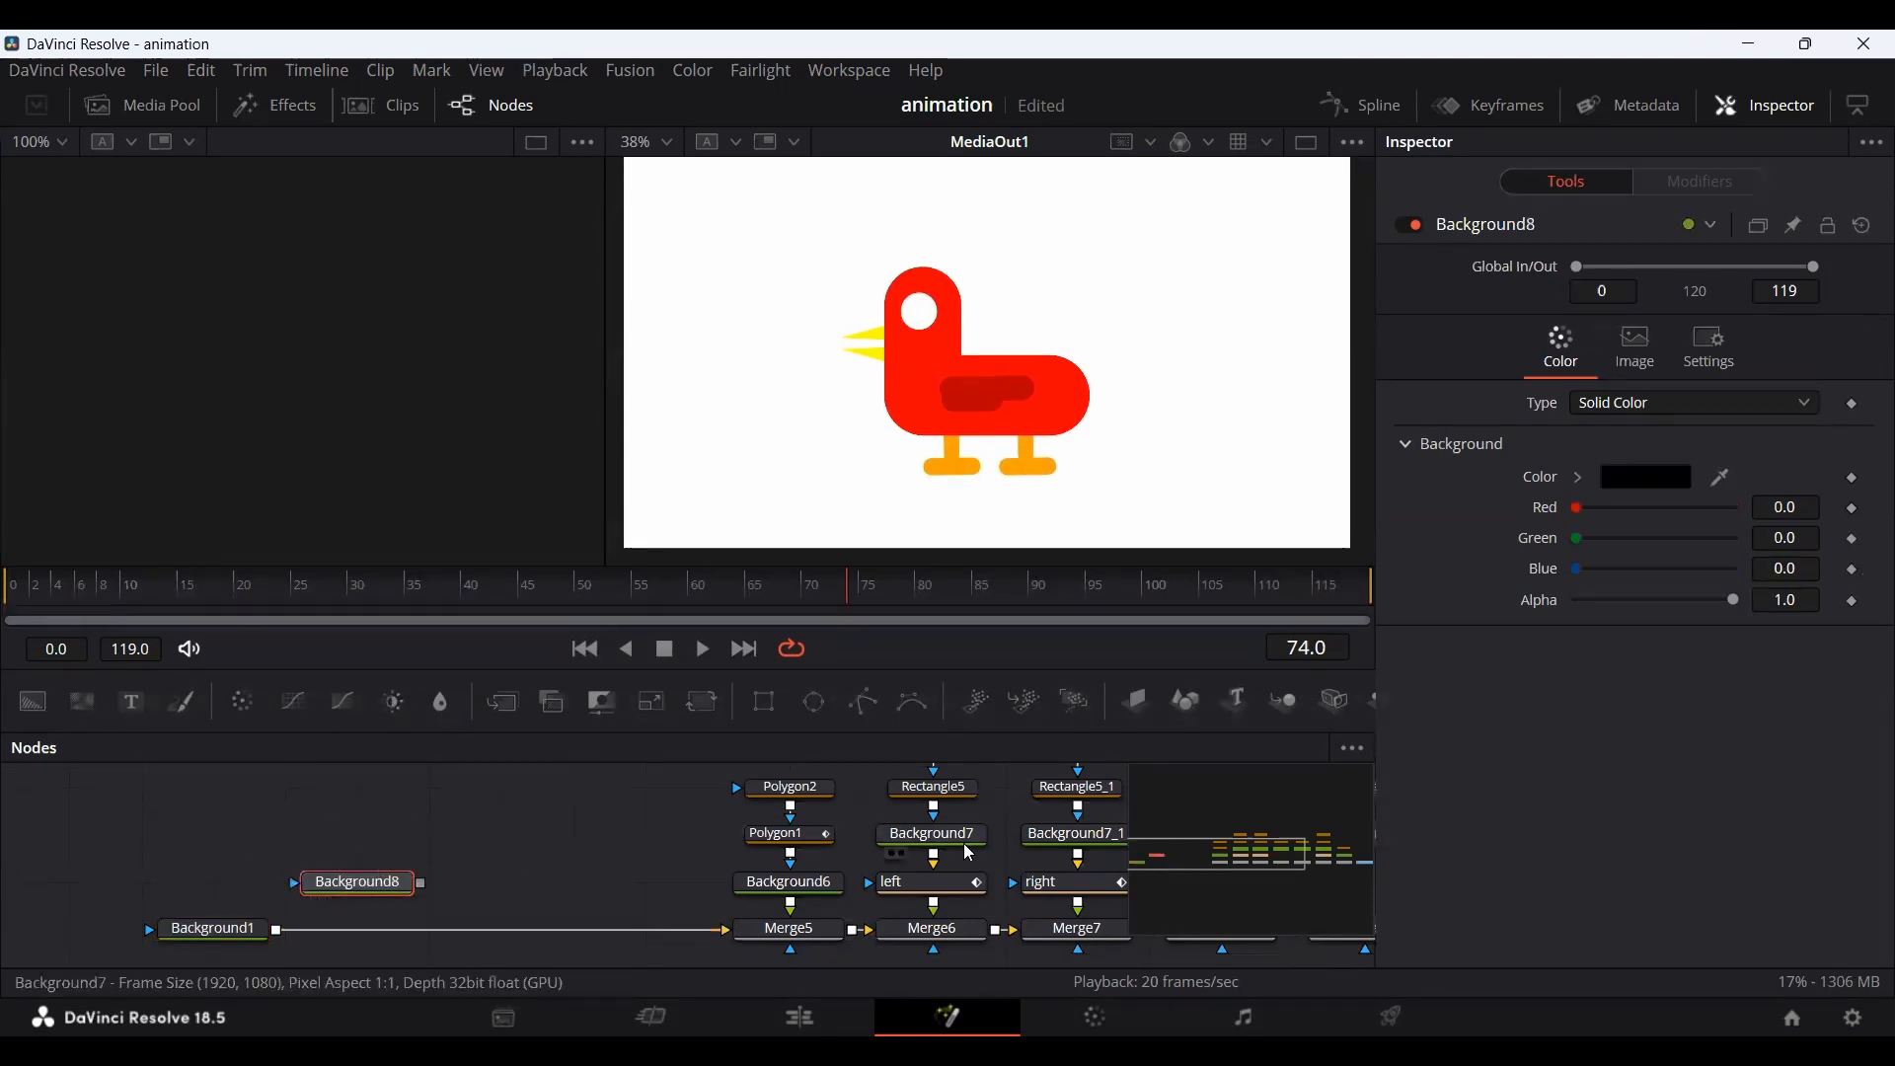
Mask Background8 with a rectangle 1.0 wide and 0.26 high at Center Y about 0.225, and merge it over Background1.
{"action": "left_click_drag", "start_coordinate": [766, 702], "coordinate": [275, 931]}
{"action": "left_click", "coordinate": [359, 813]}
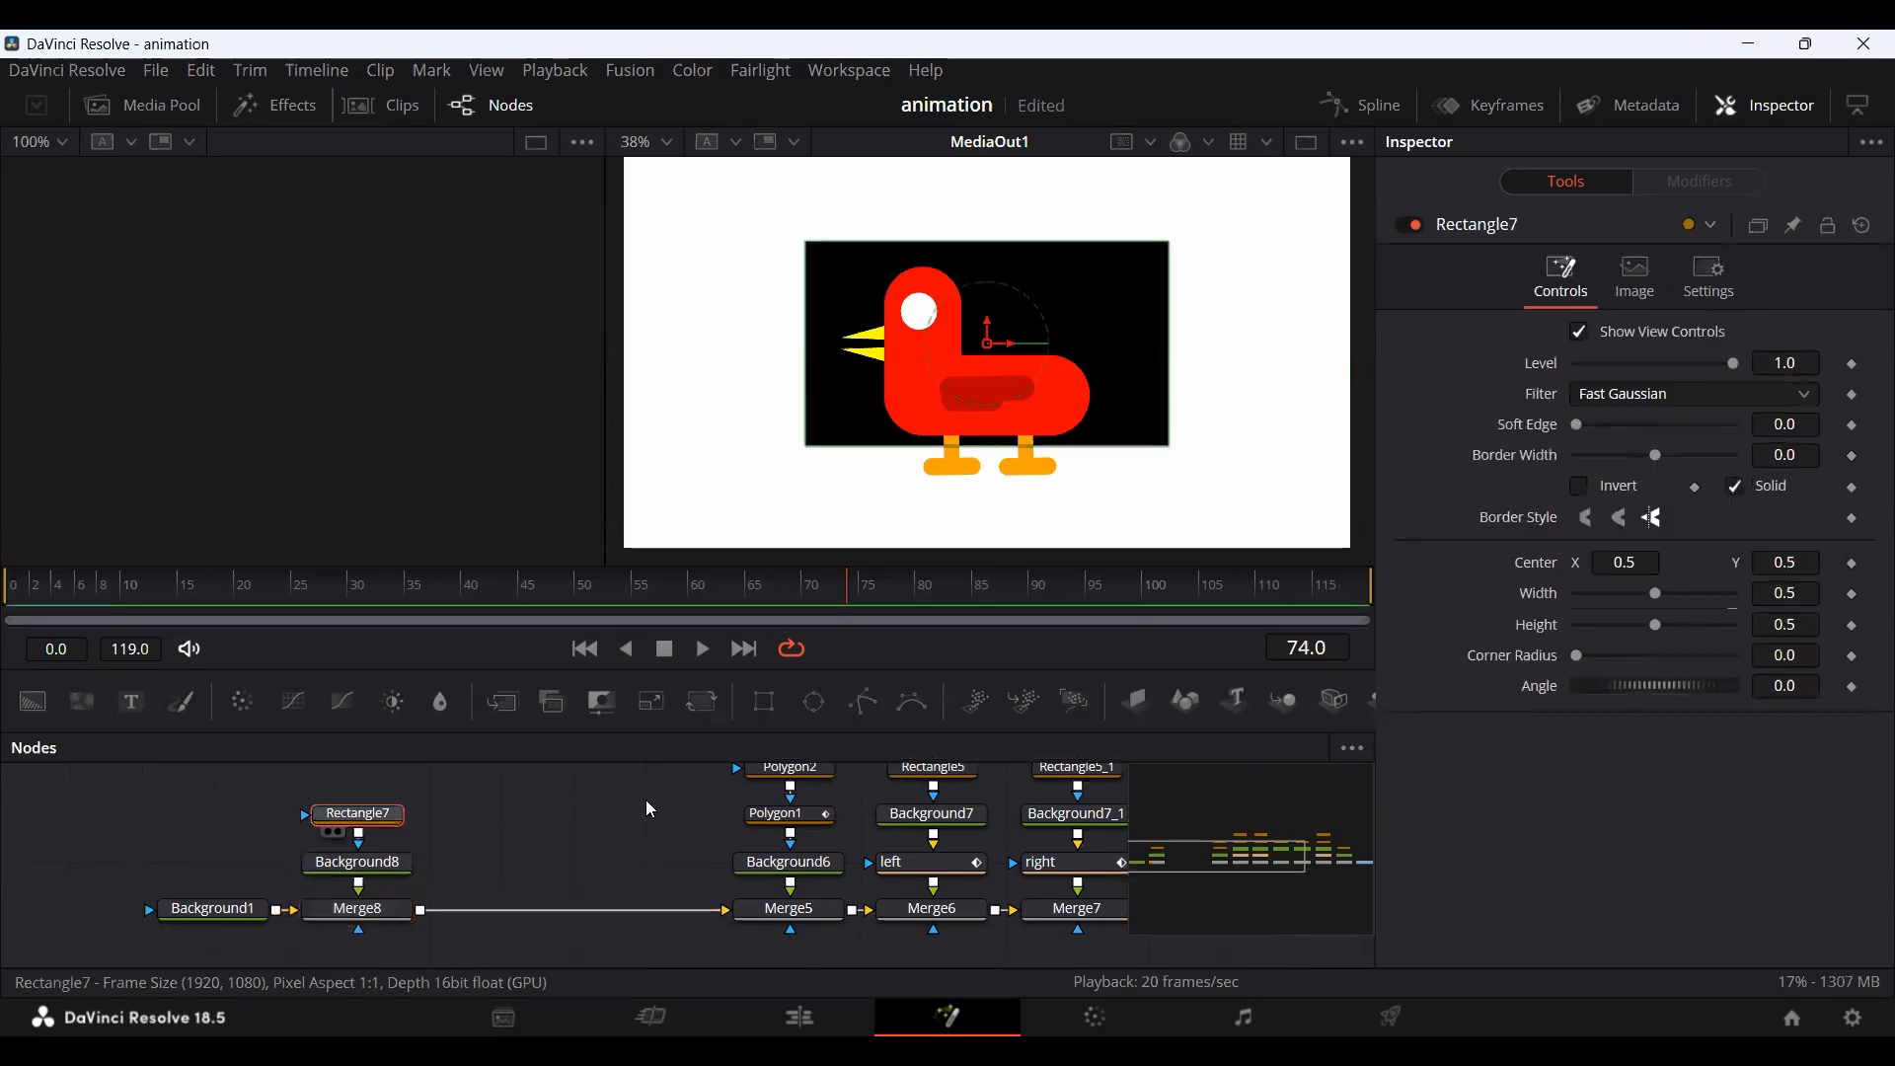
{"action": "left_click_drag", "start_coordinate": [1658, 601], "coordinate": [1770, 601]}
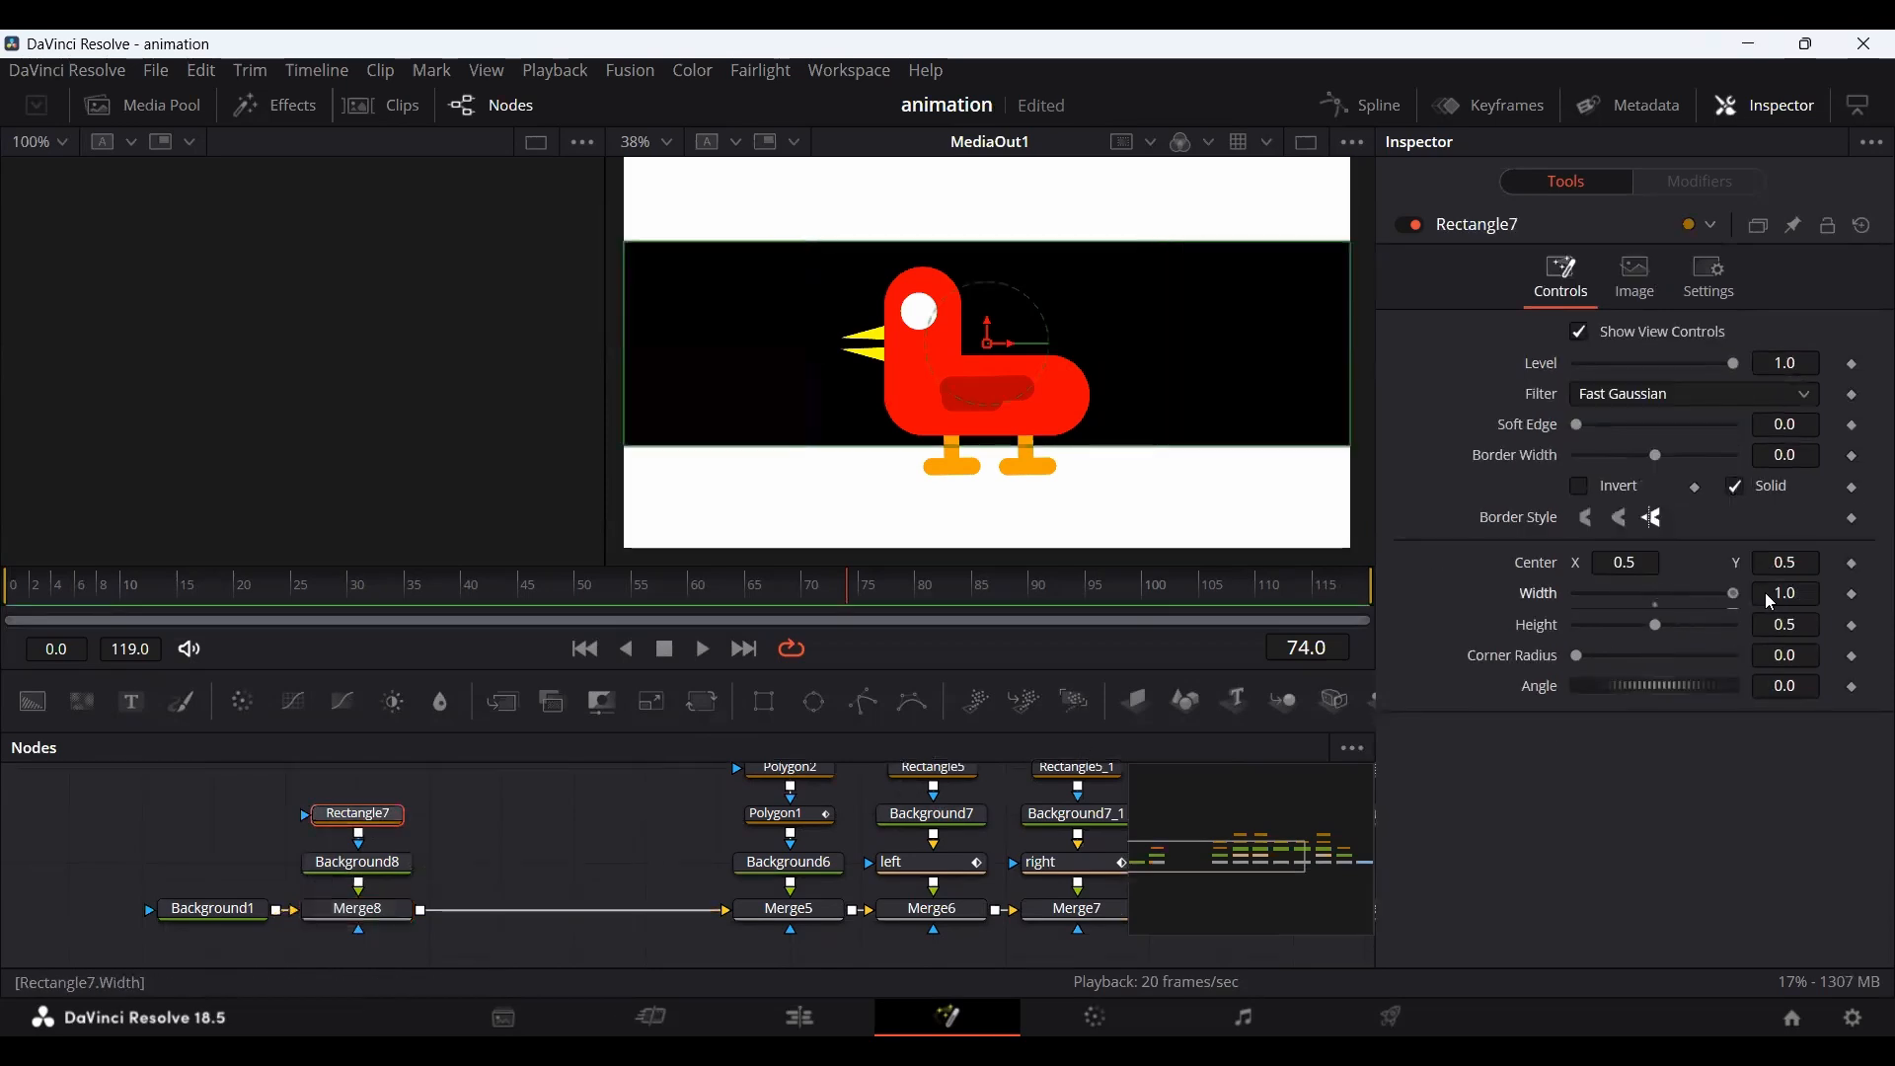
{"action": "left_click_drag", "start_coordinate": [988, 342], "coordinate": [986, 411]}
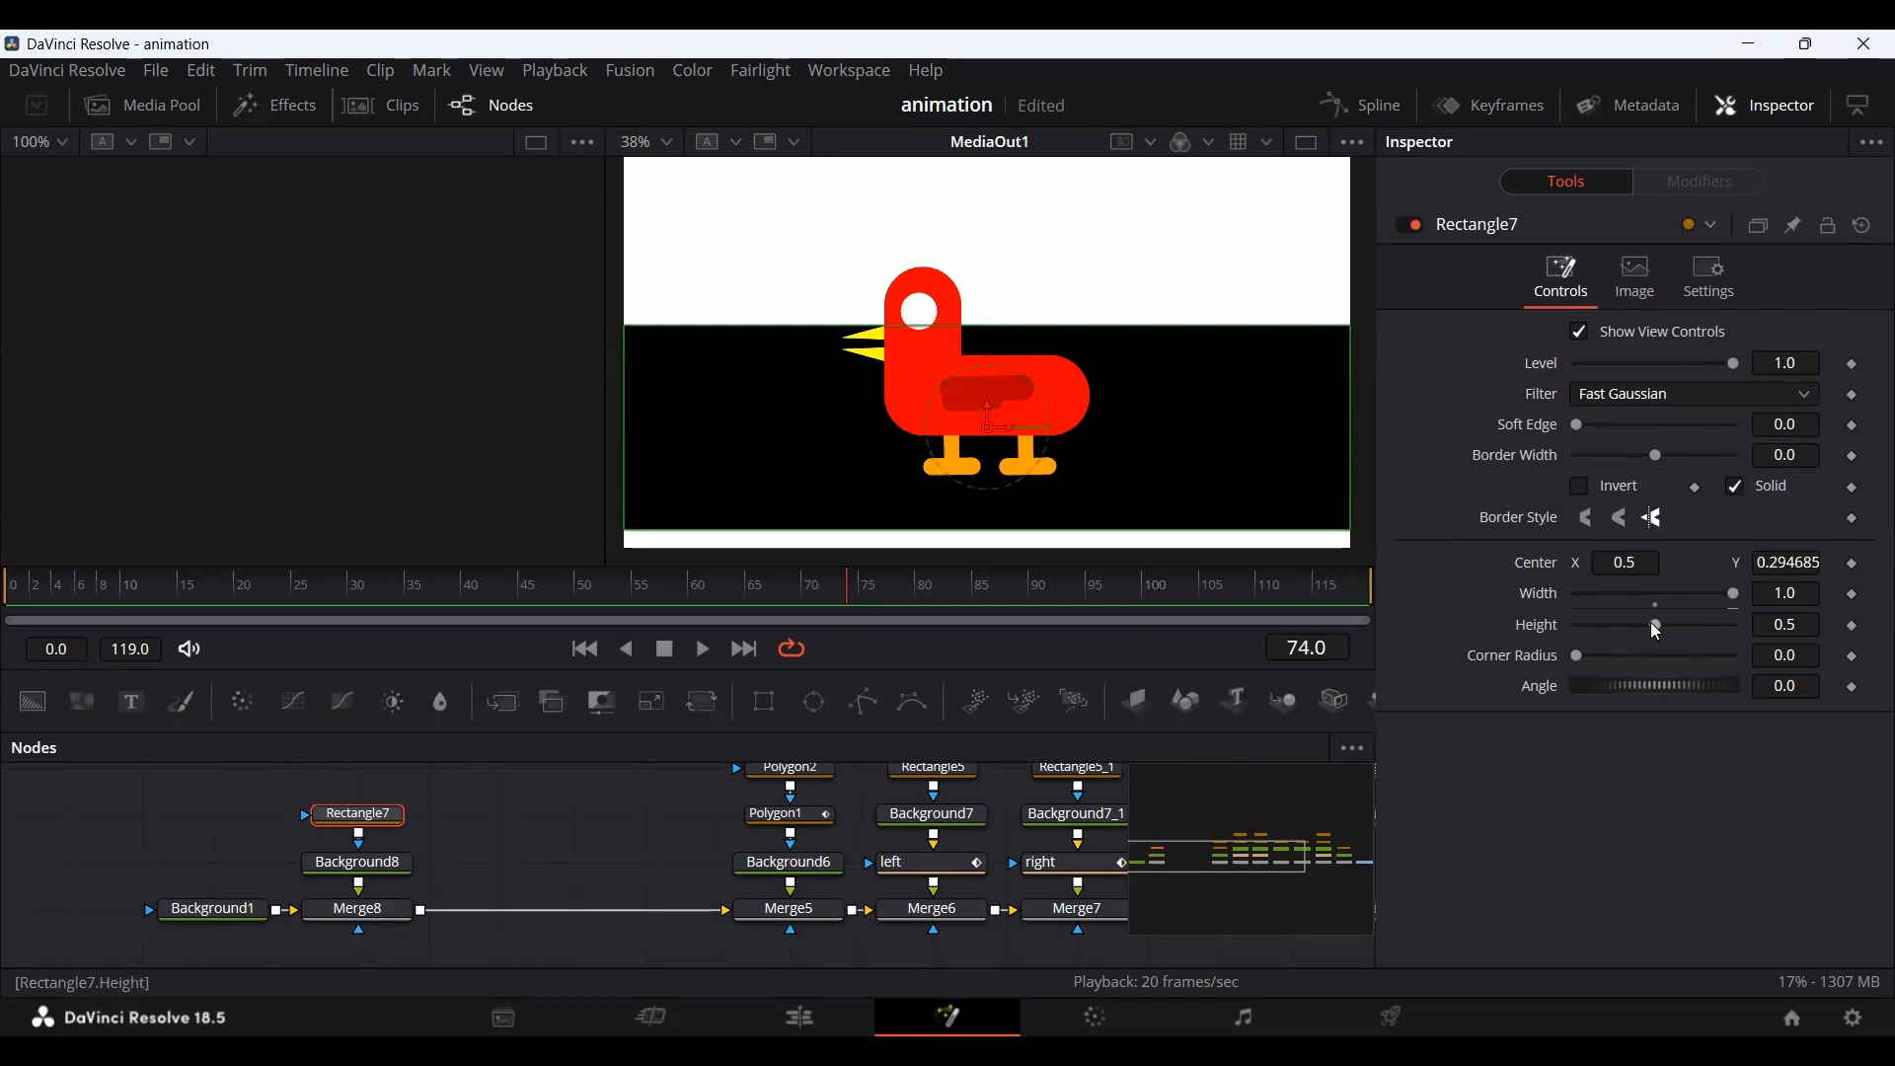
{"action": "left_click_drag", "start_coordinate": [1656, 625], "coordinate": [1609, 637]}
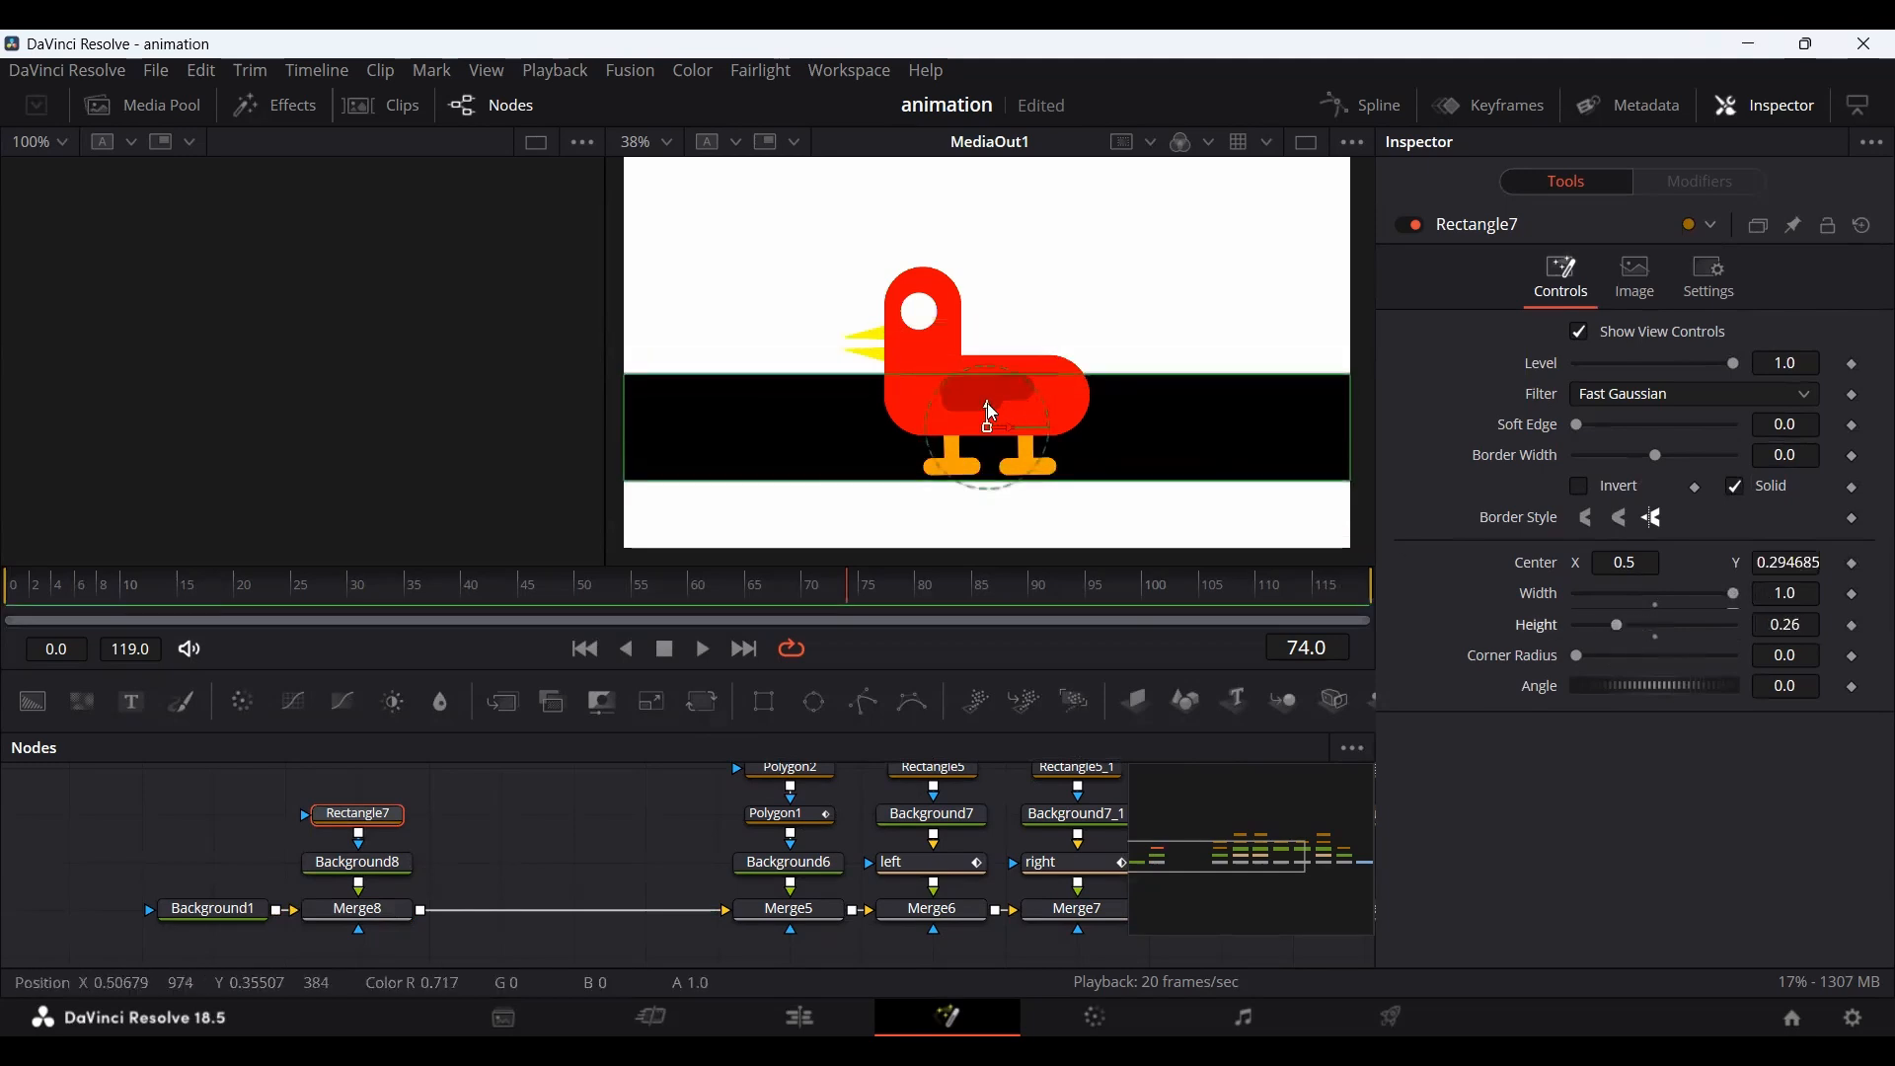
{"action": "left_click_drag", "start_coordinate": [988, 407], "coordinate": [988, 435]}
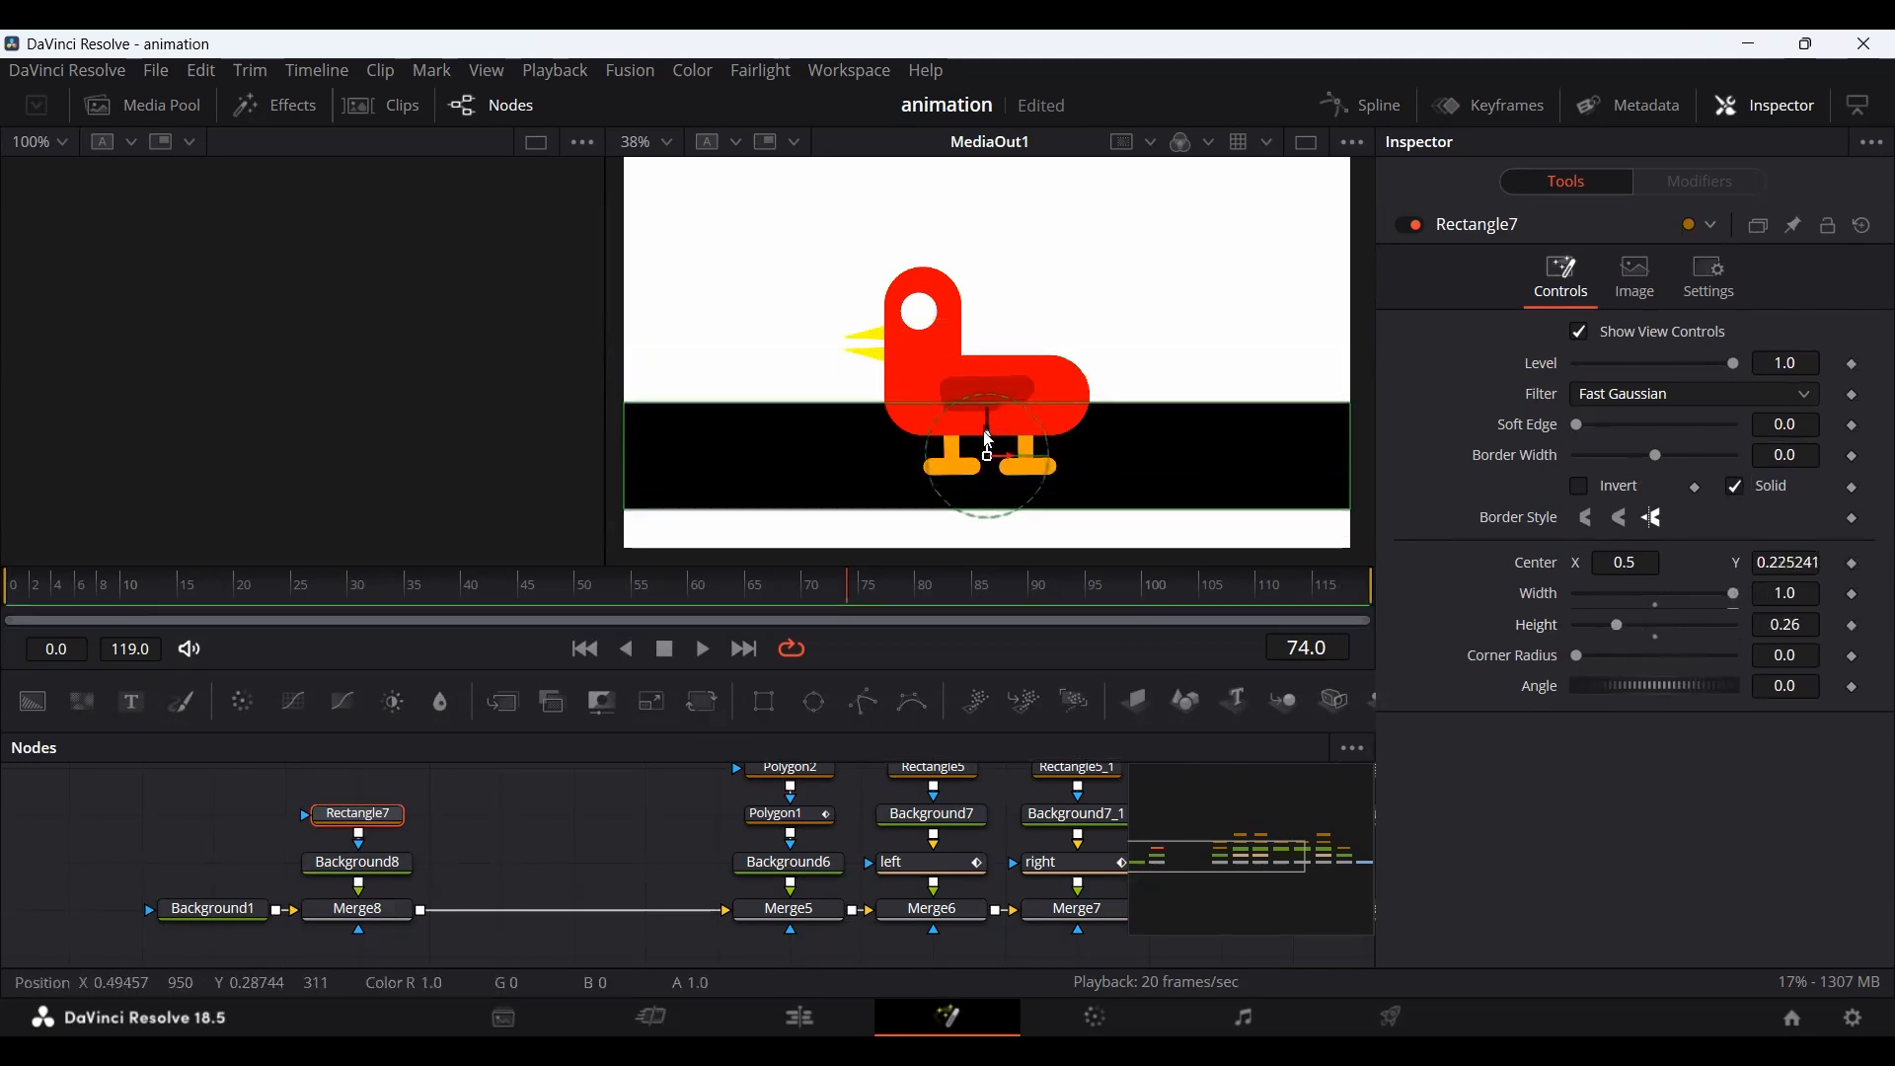
Color Background8 dark brownish gray with Red 0.197 and Green and Blue about 0.164.
{"action": "left_click", "coordinate": [359, 864]}
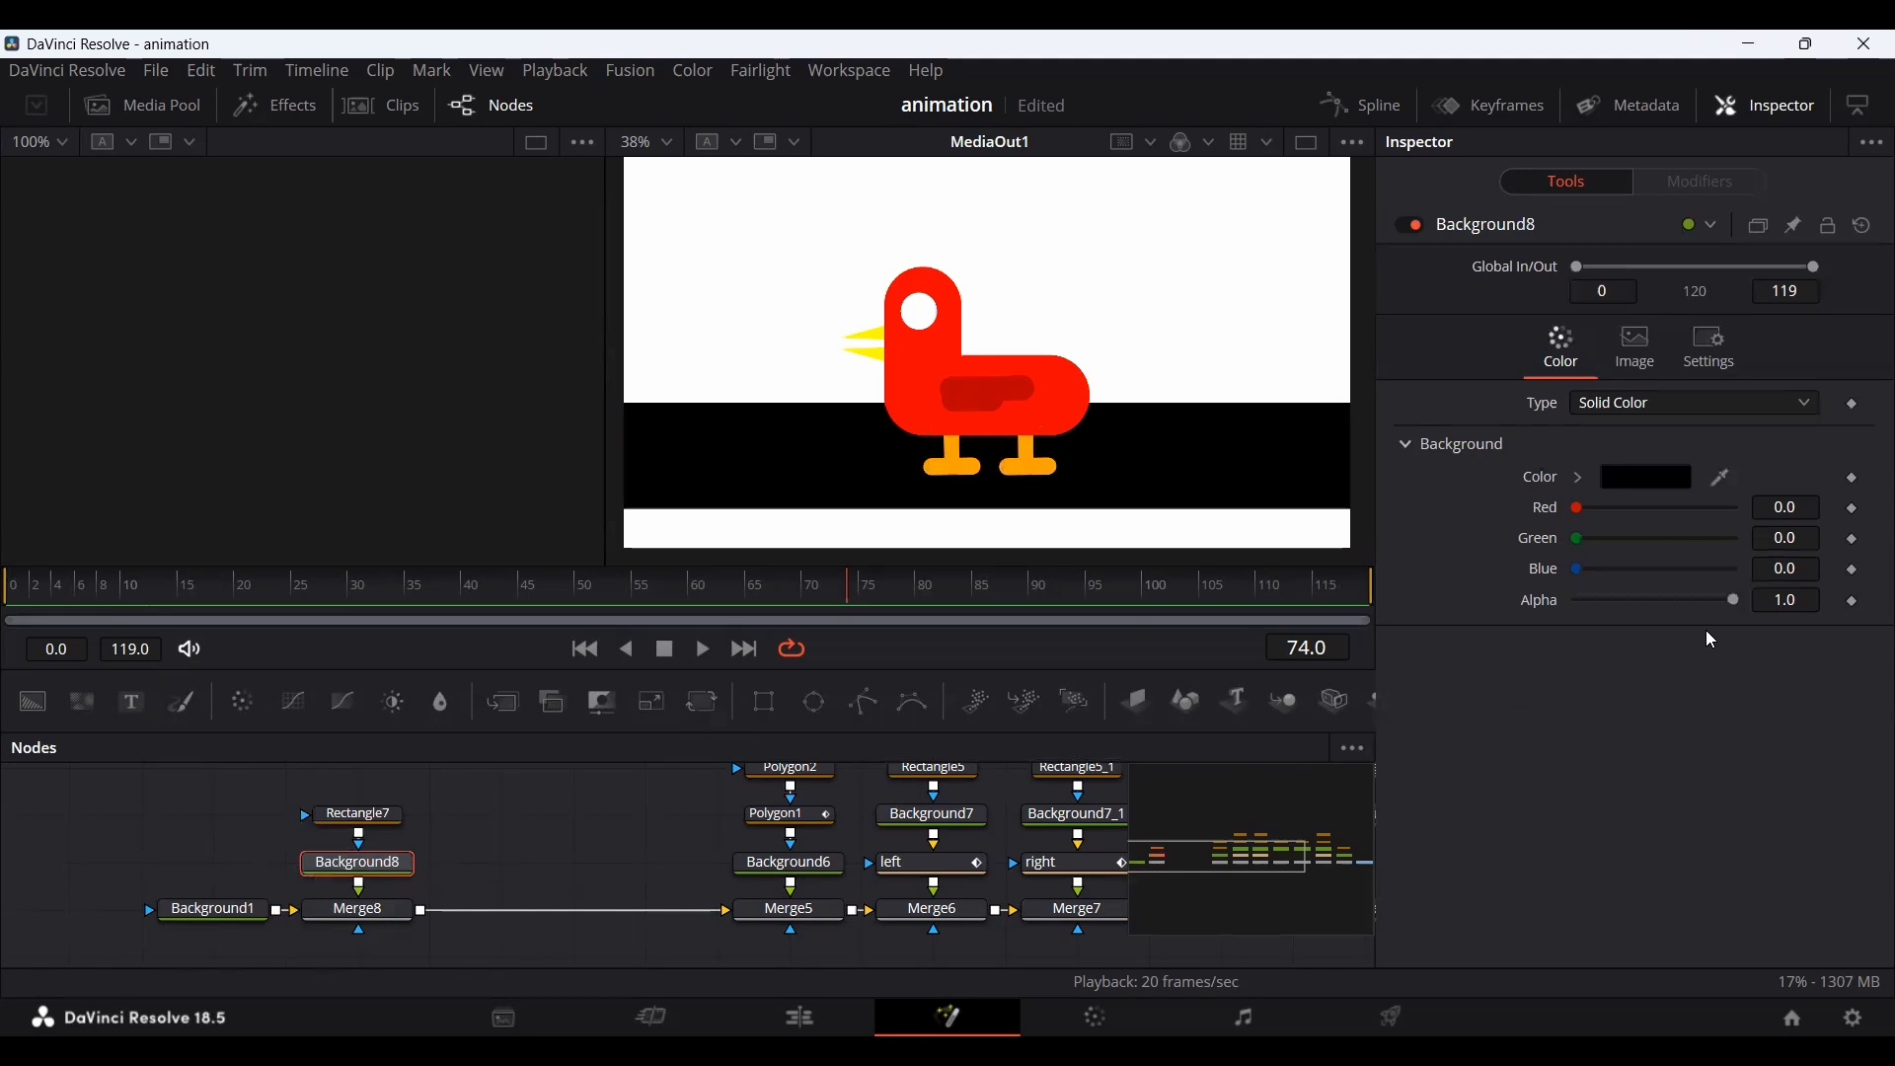
{"action": "left_click", "coordinate": [1580, 478]}
{"action": "left_click_drag", "start_coordinate": [1594, 624], "coordinate": [1611, 632]}
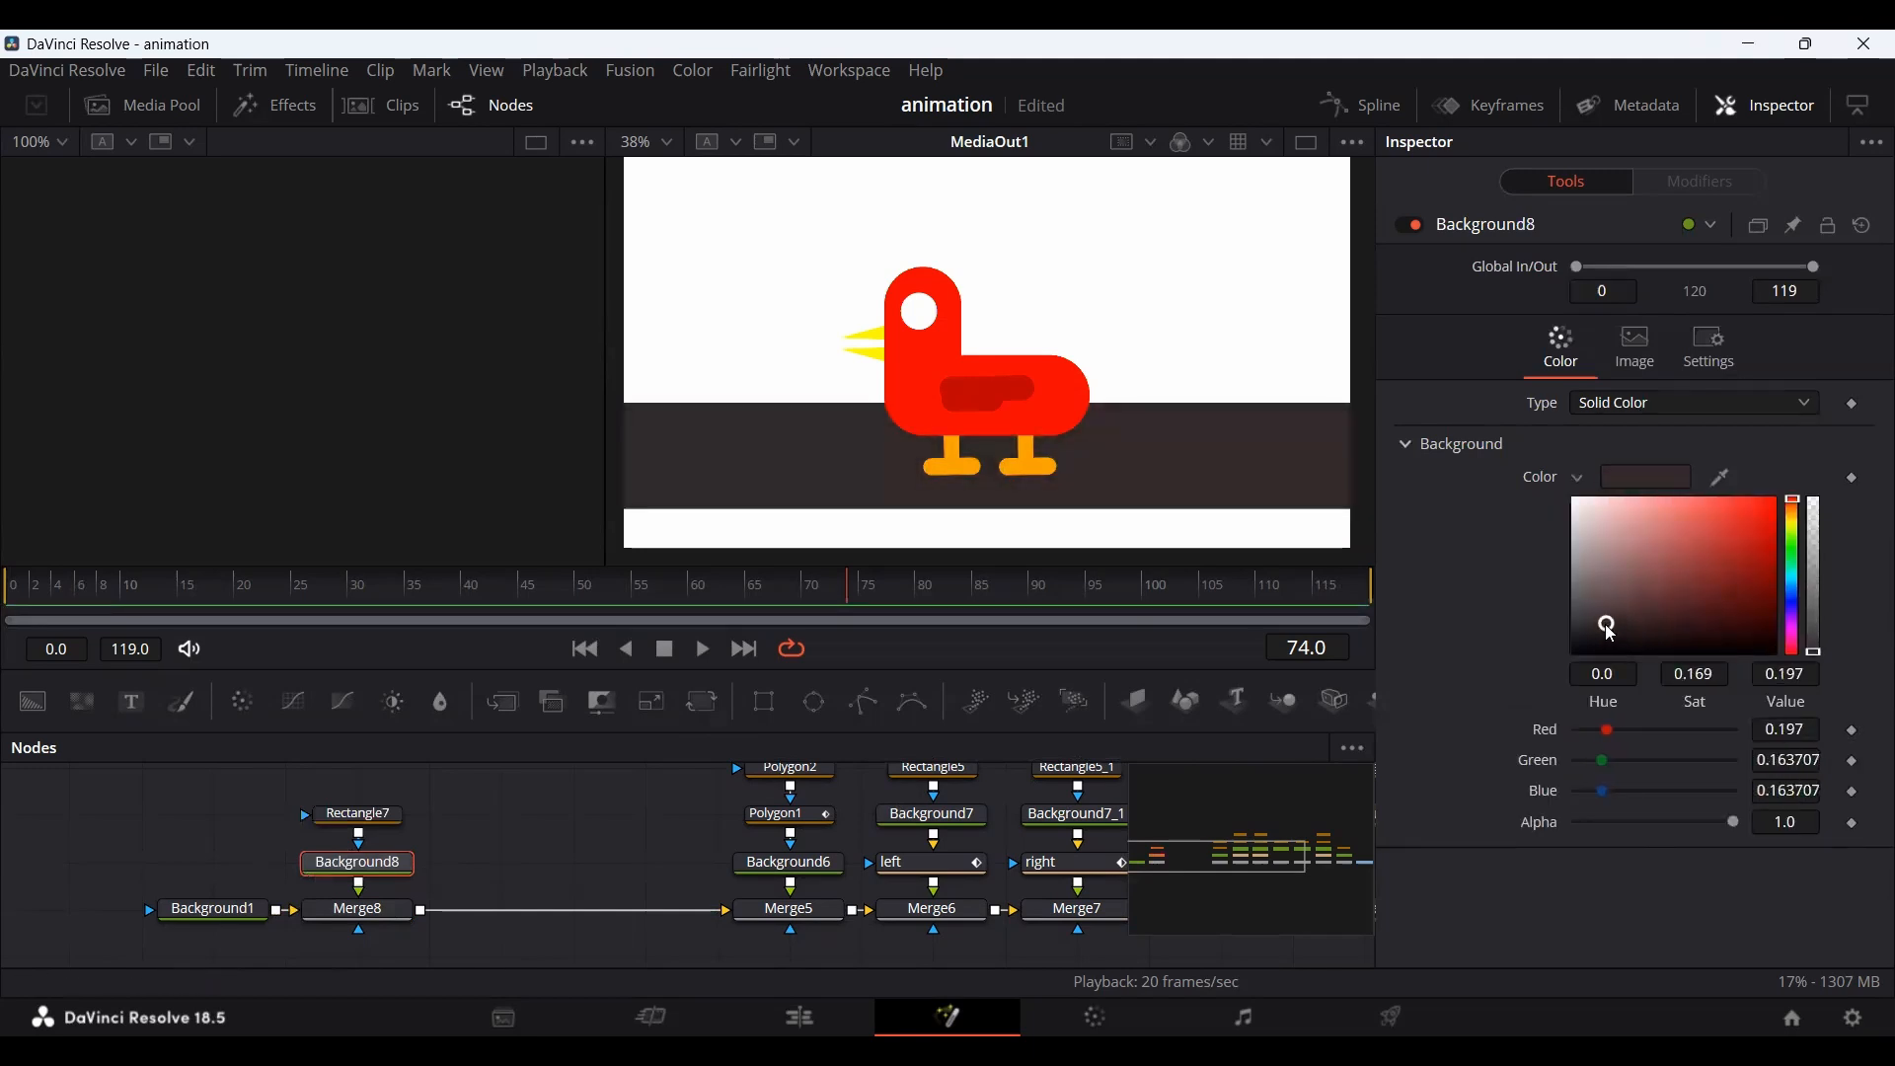
{"action": "left_click", "coordinate": [1582, 481]}
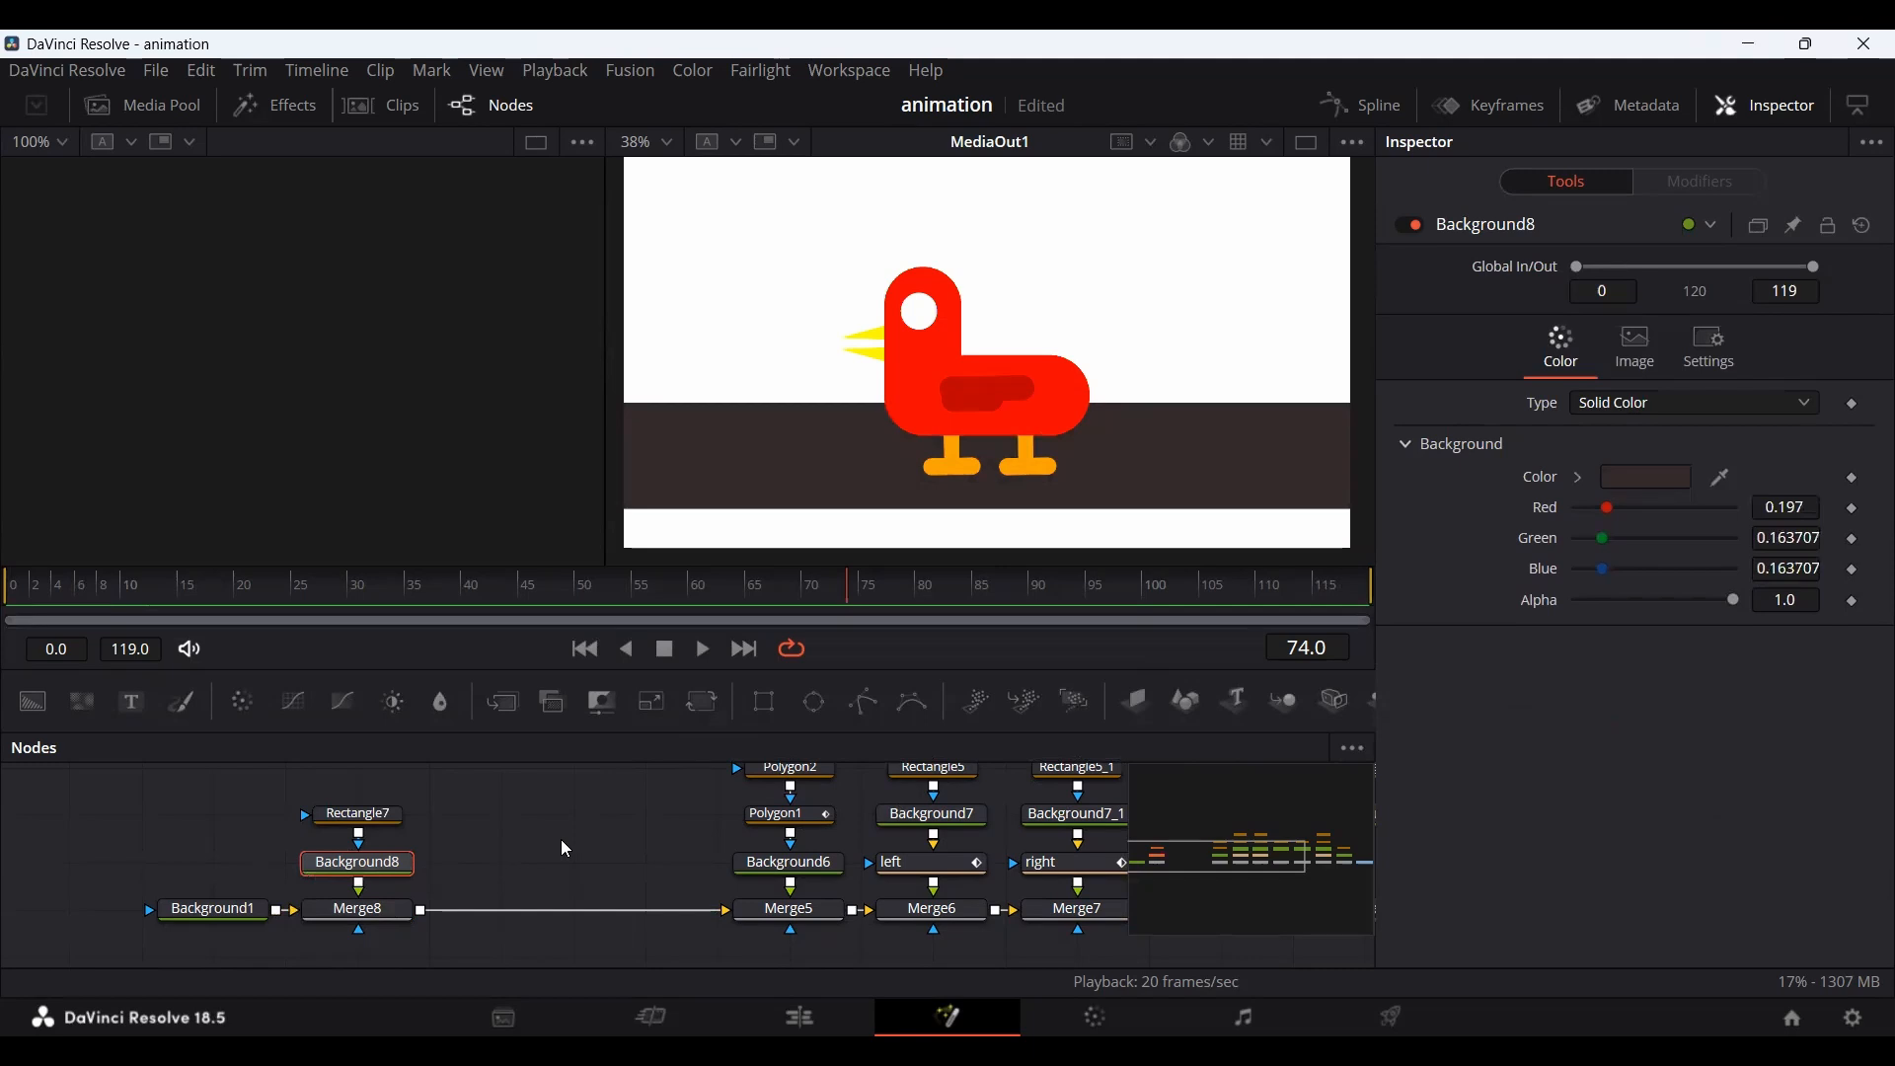
Add another Background node beside Background8 and make it yellow with Red and Green at 1.0.
{"action": "left_click_drag", "start_coordinate": [33, 702], "coordinate": [501, 863]}
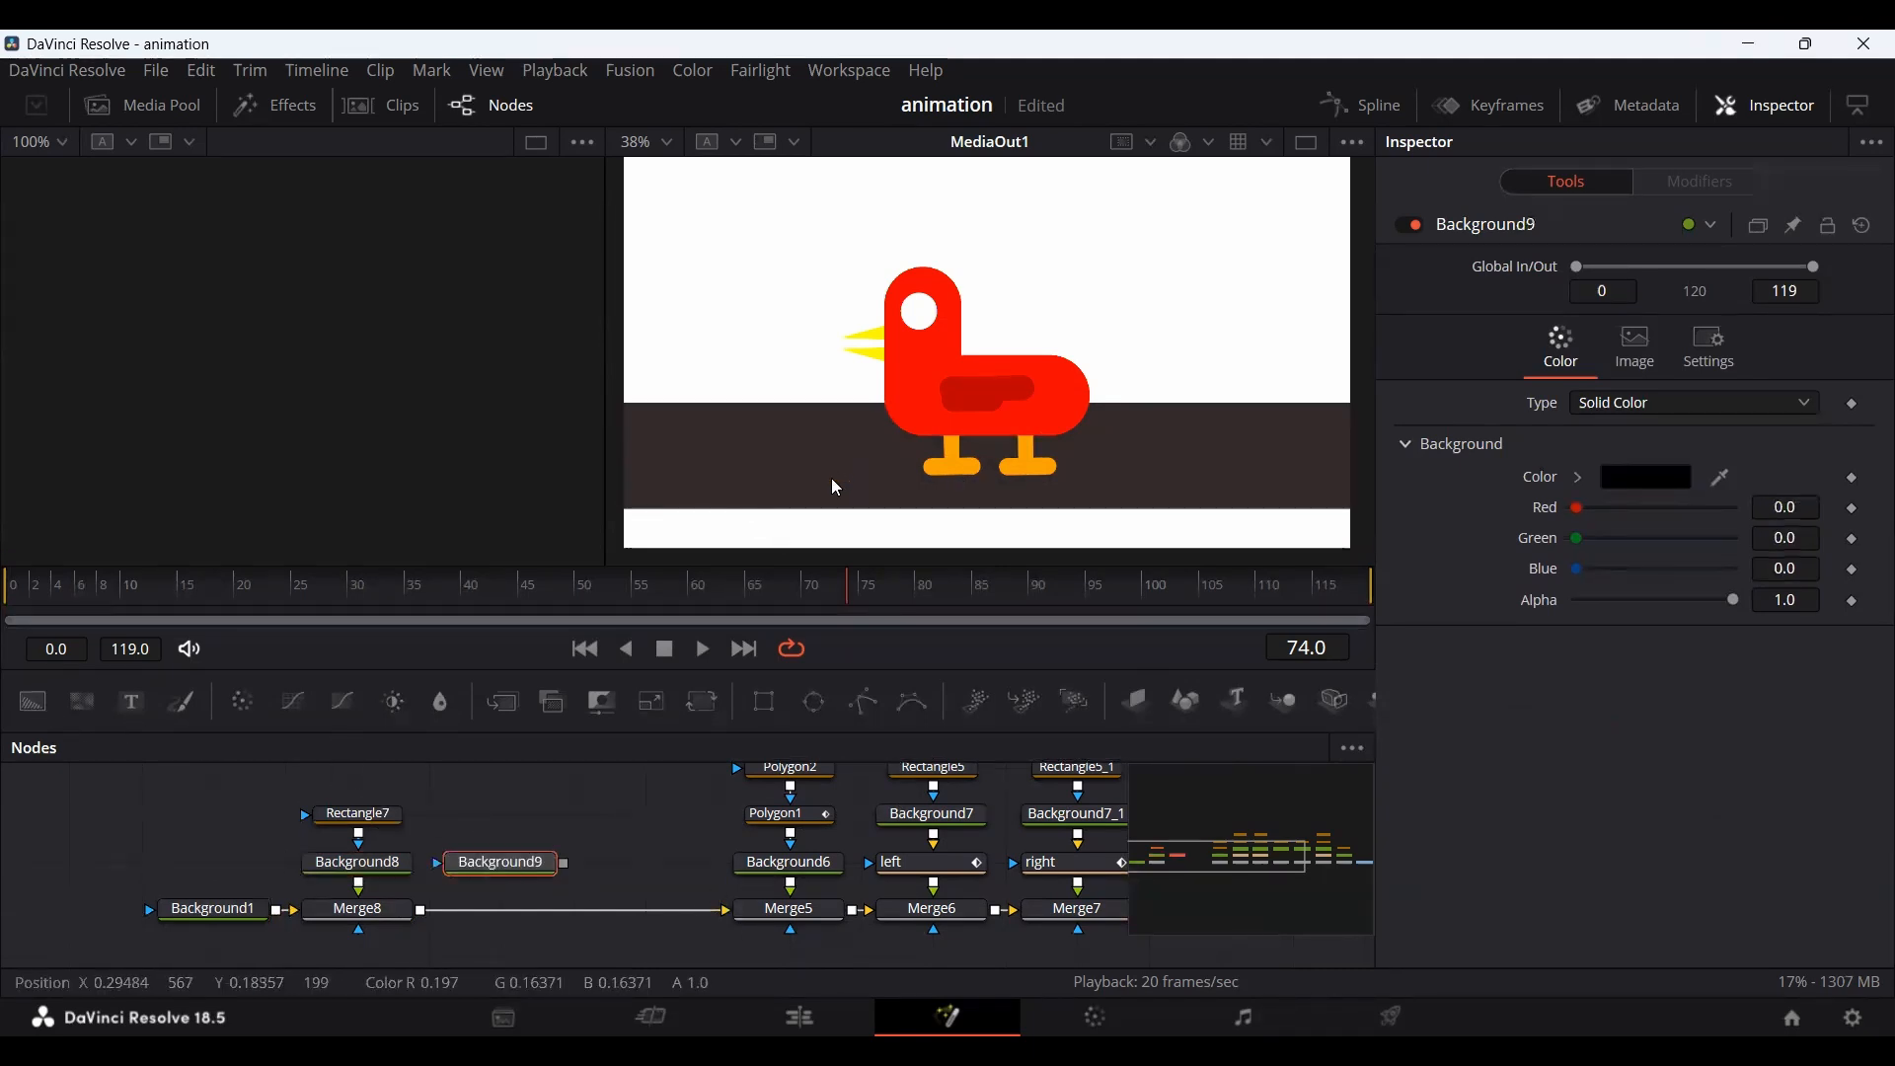
{"action": "left_click", "coordinate": [1579, 479]}
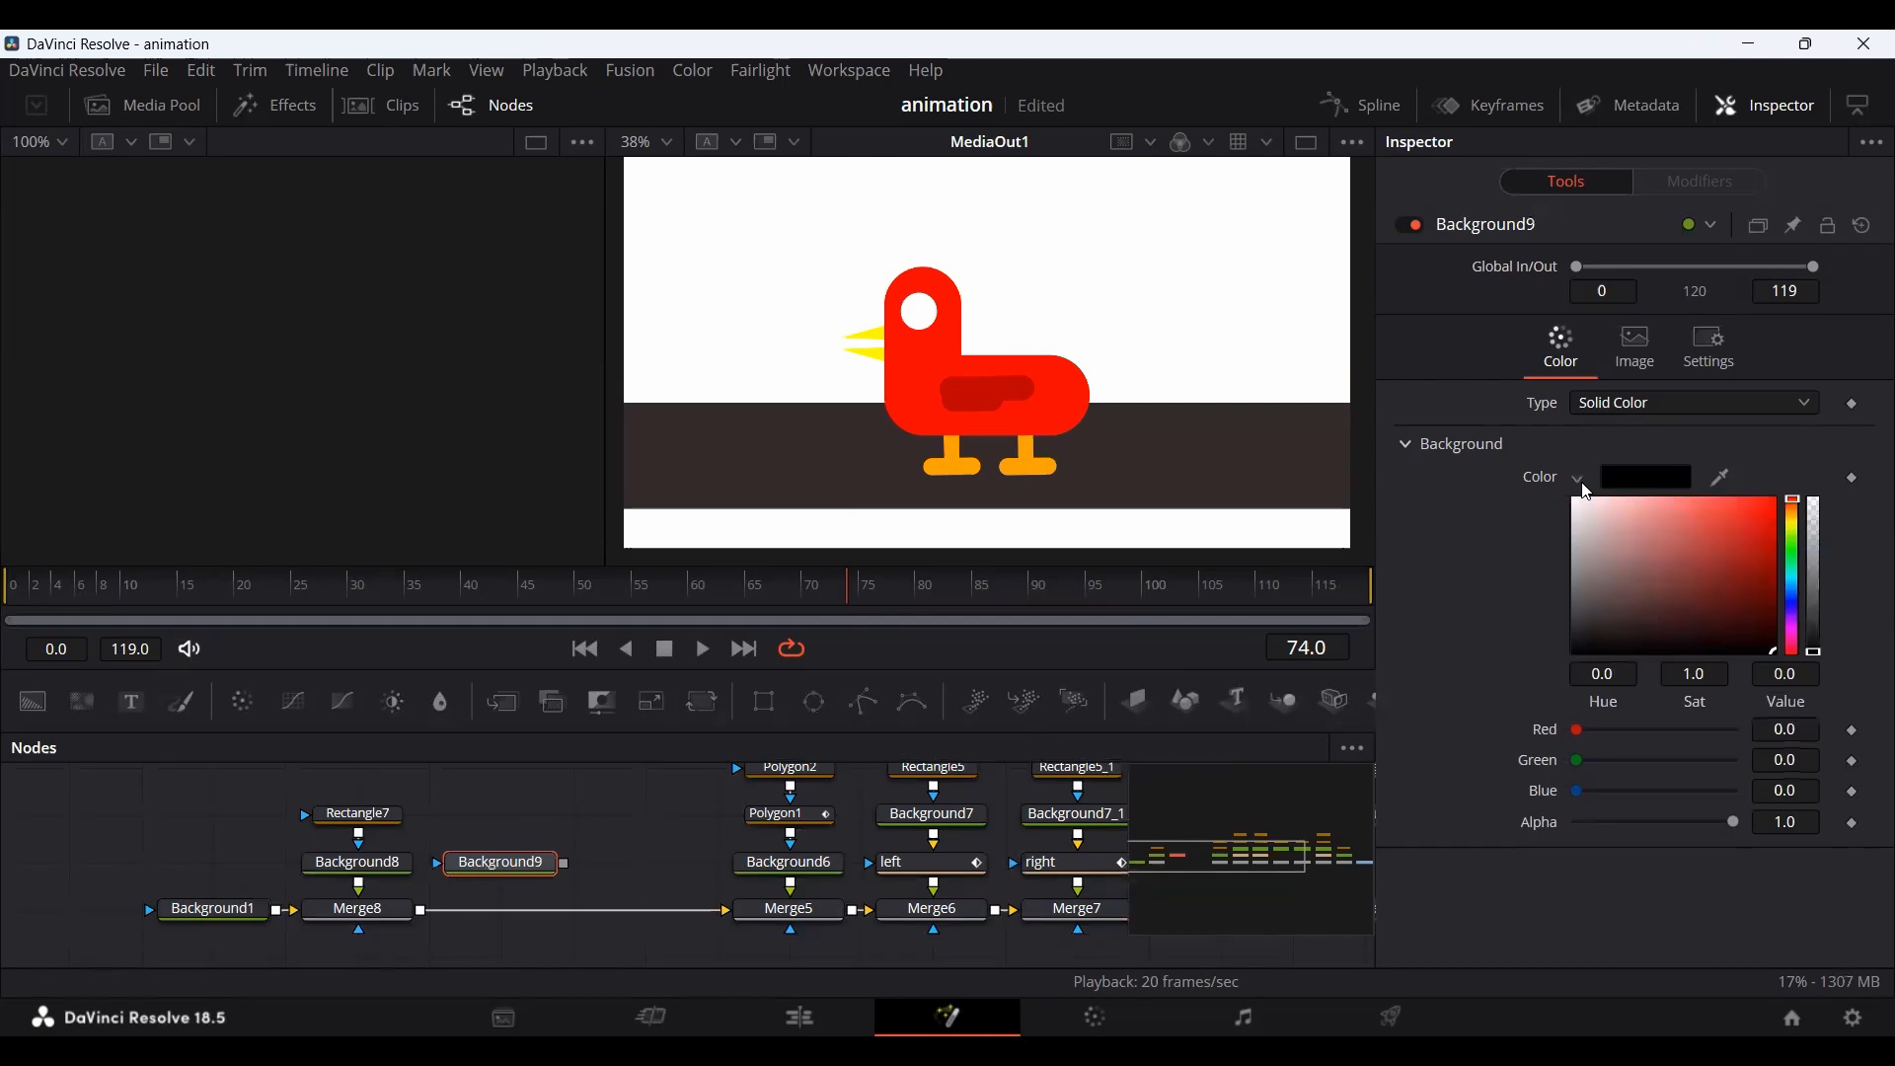
{"action": "left_click", "coordinate": [1580, 479]}
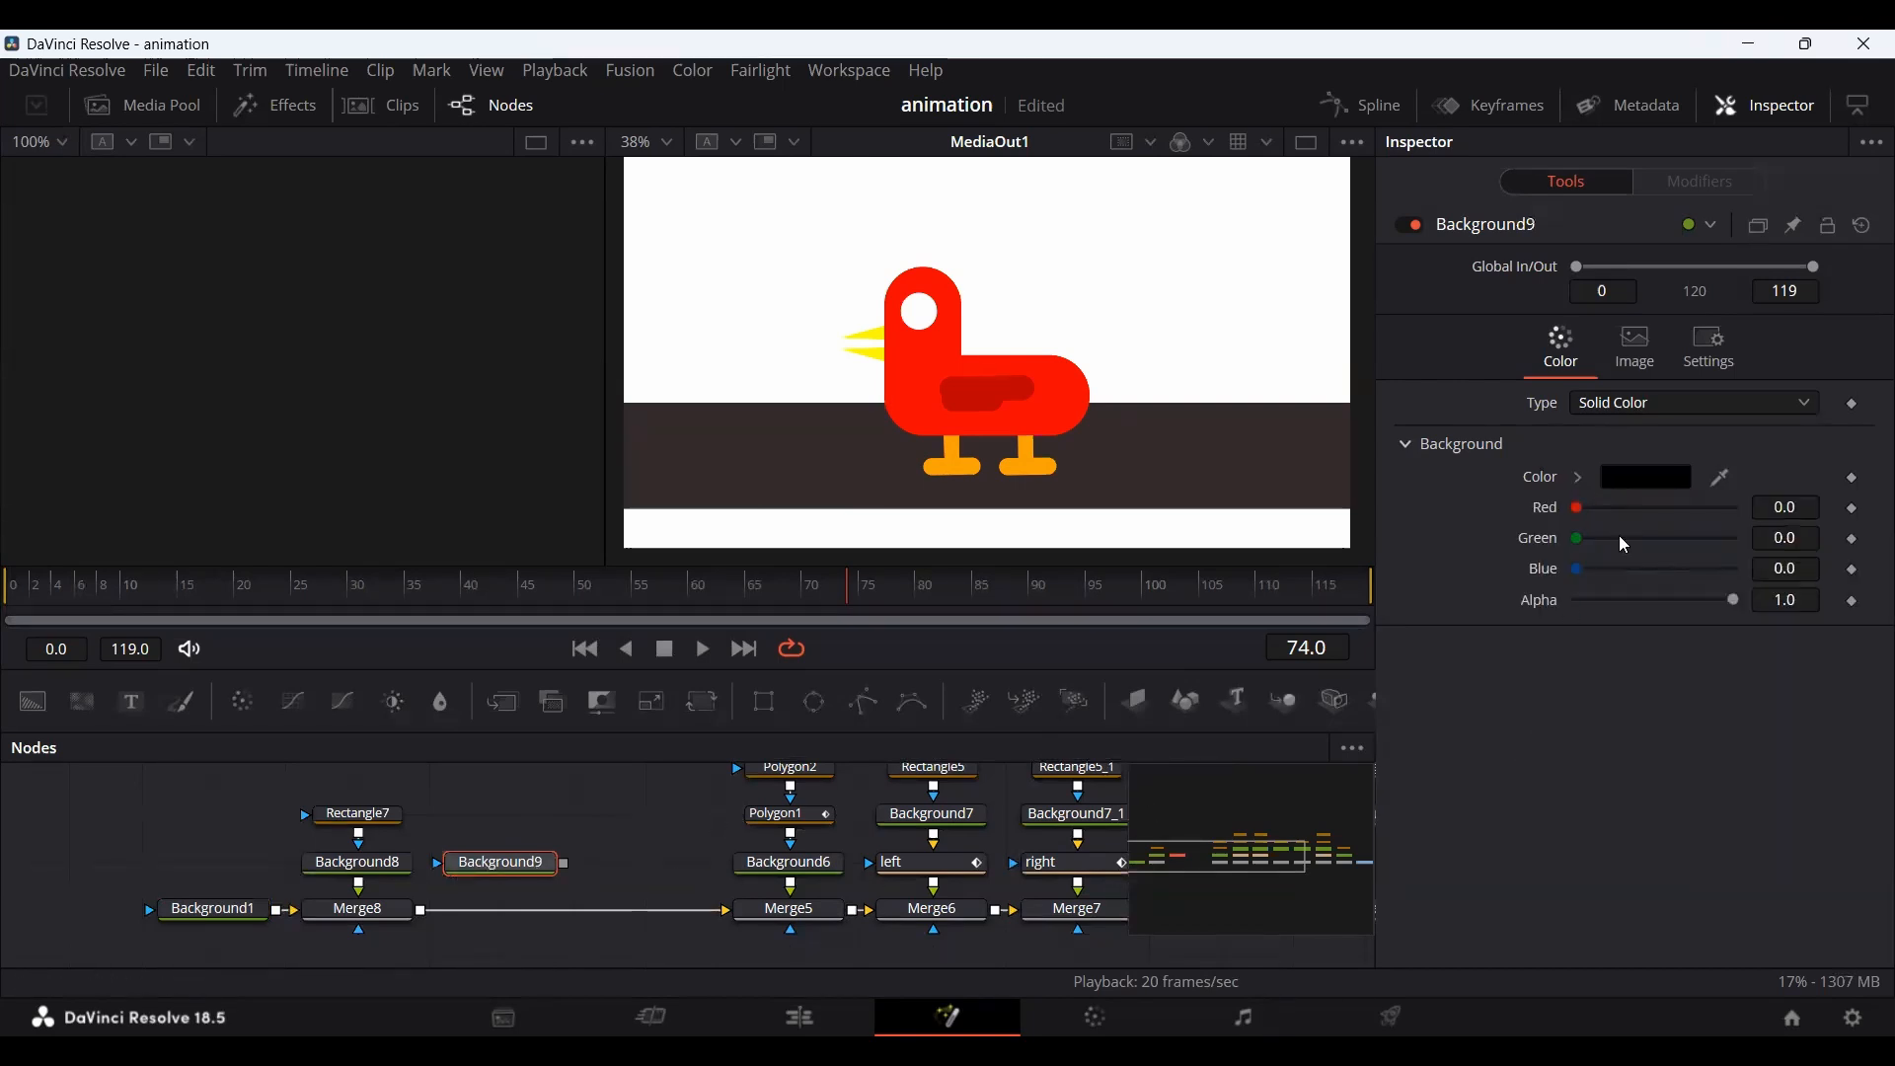
{"action": "left_click_drag", "start_coordinate": [1578, 539], "coordinate": [1828, 542]}
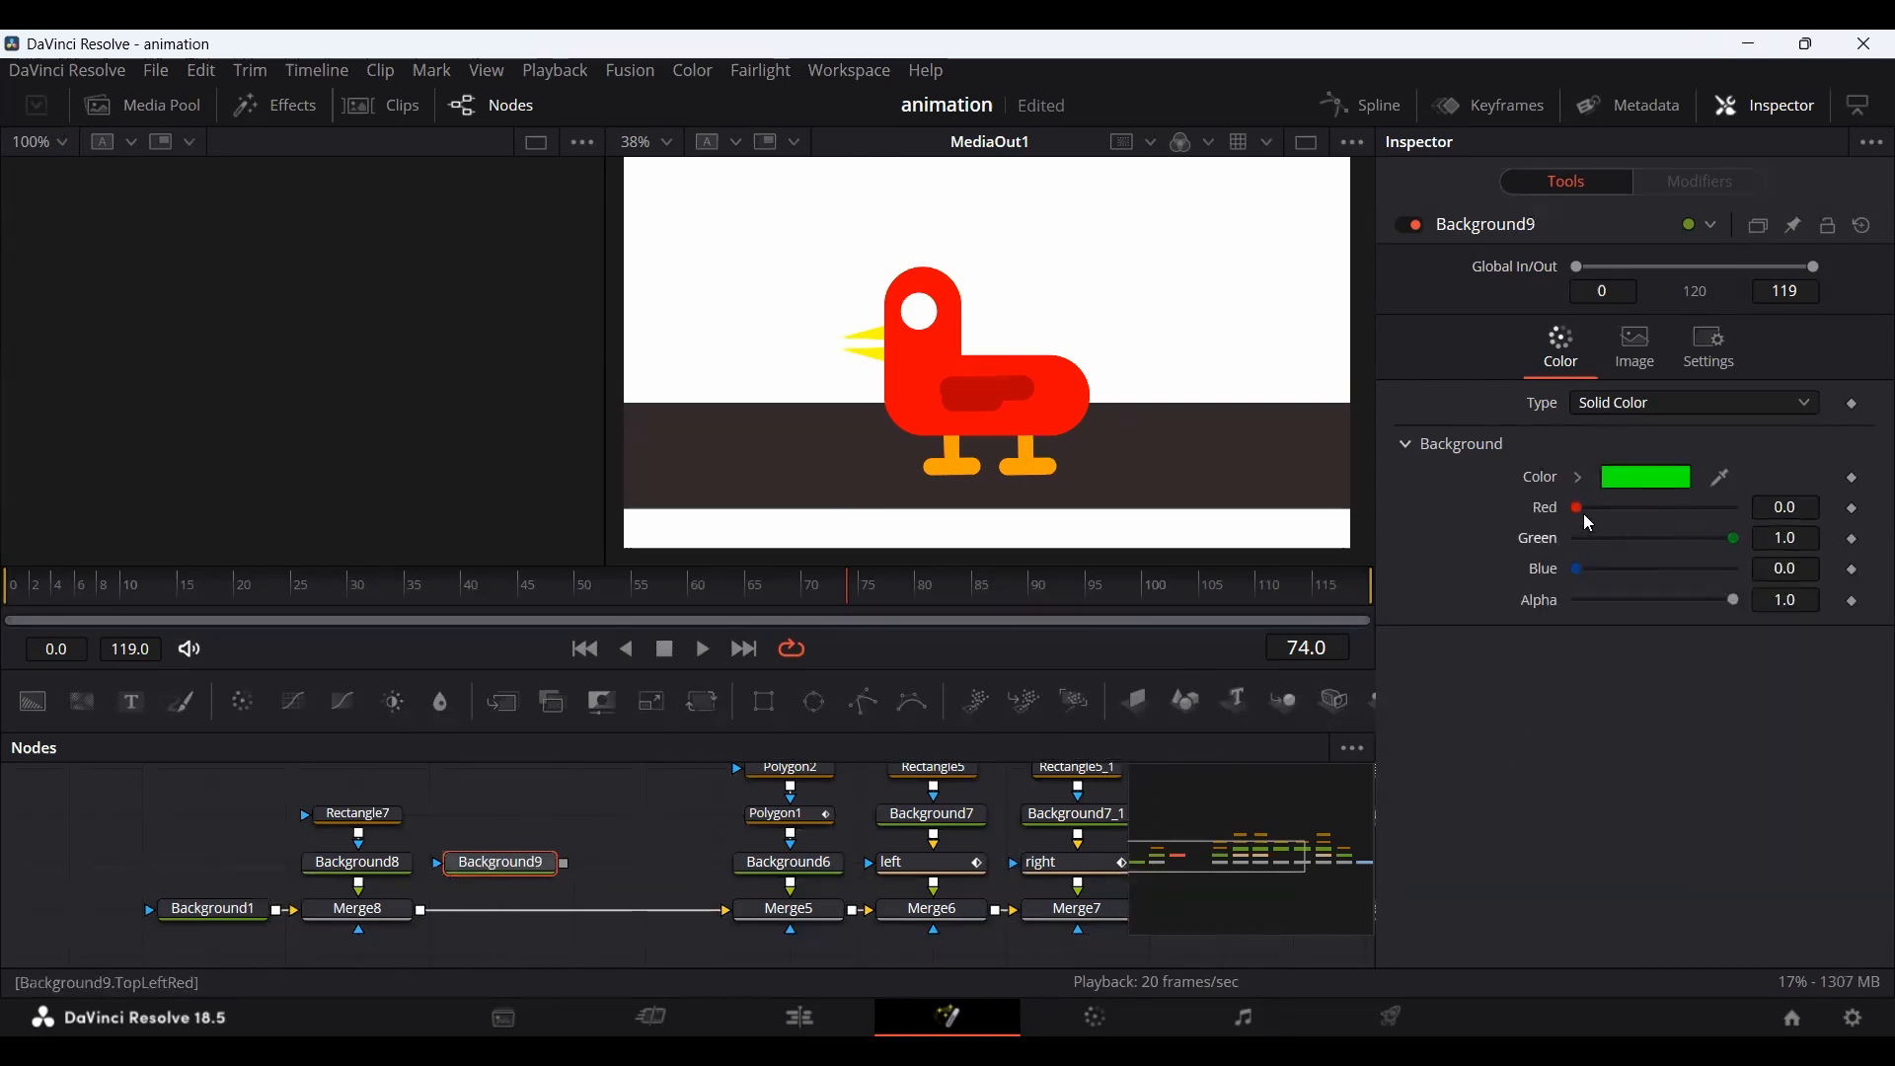
{"action": "left_click_drag", "start_coordinate": [1585, 515], "coordinate": [1735, 513]}
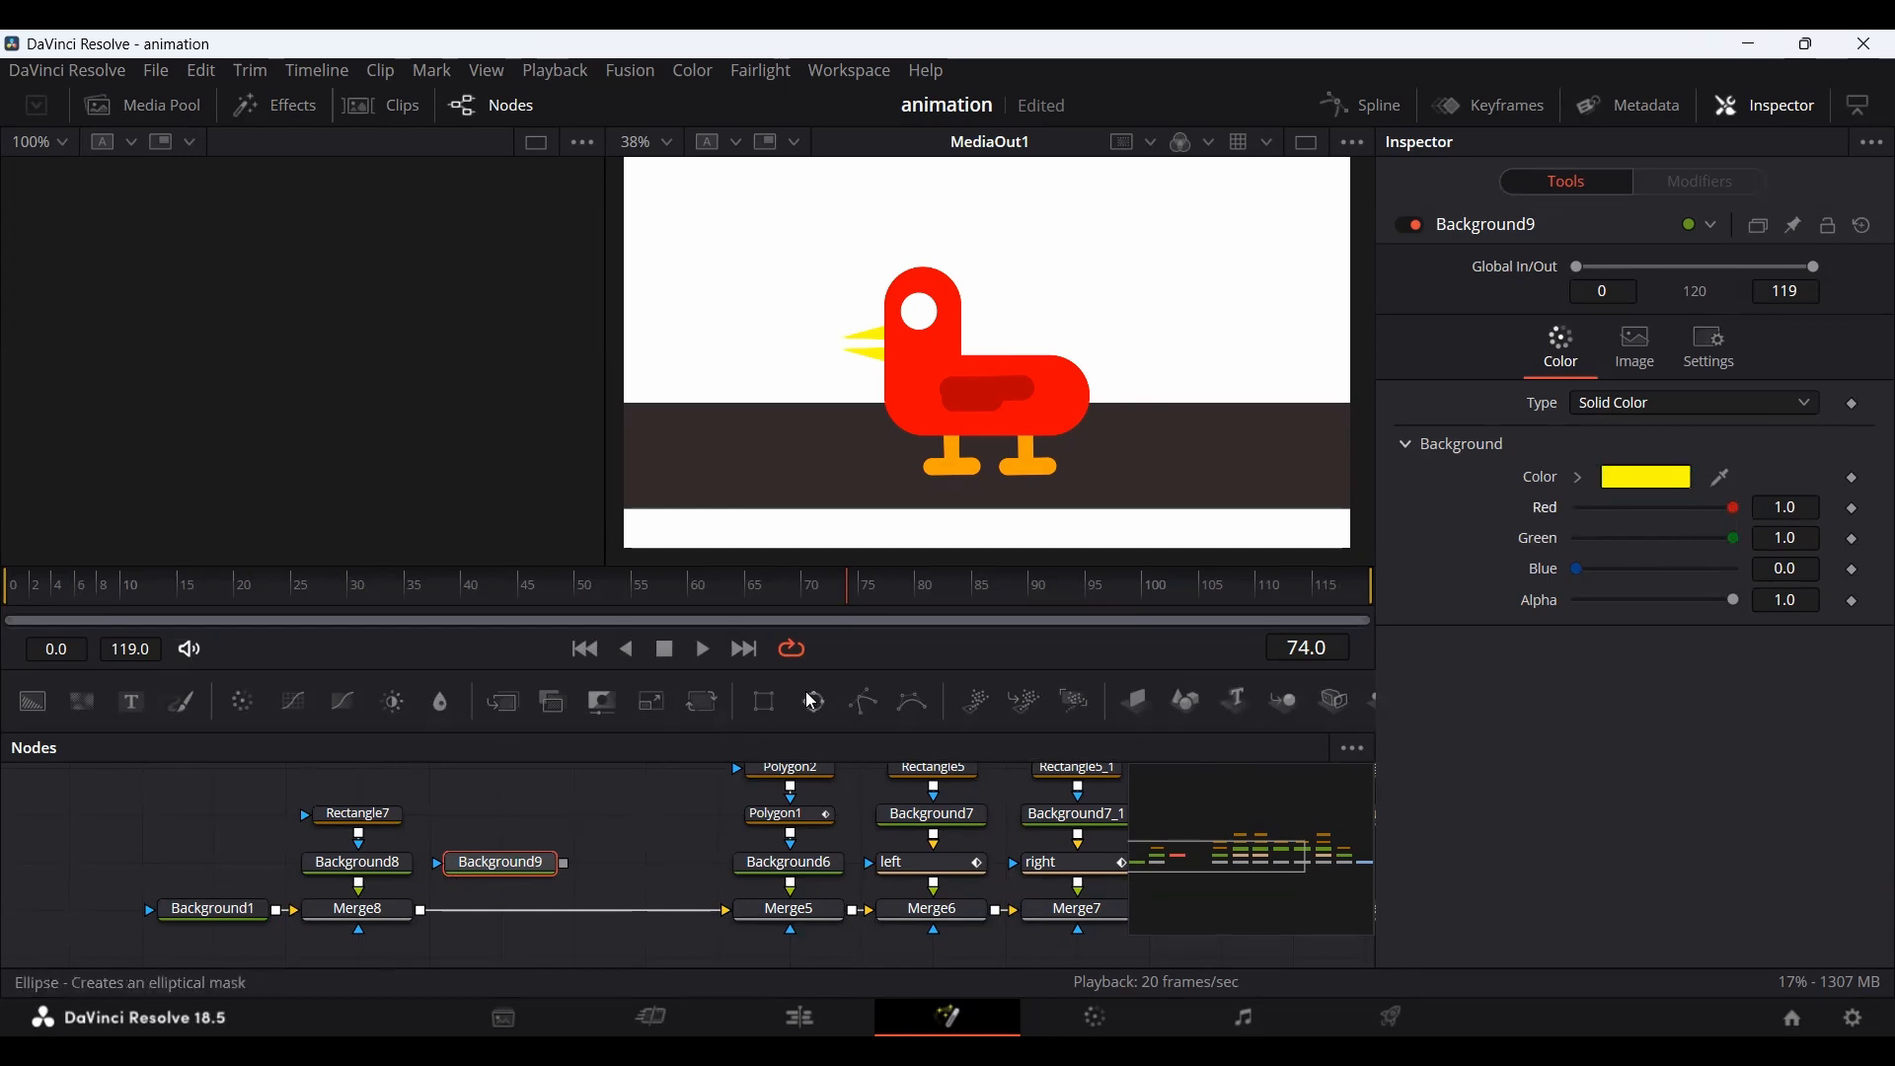
Add a rectangle mask above Background9 with Width 0.307, Height 0.055 and Center Y about 0.228.
{"action": "left_click_drag", "start_coordinate": [766, 702], "coordinate": [504, 816]}
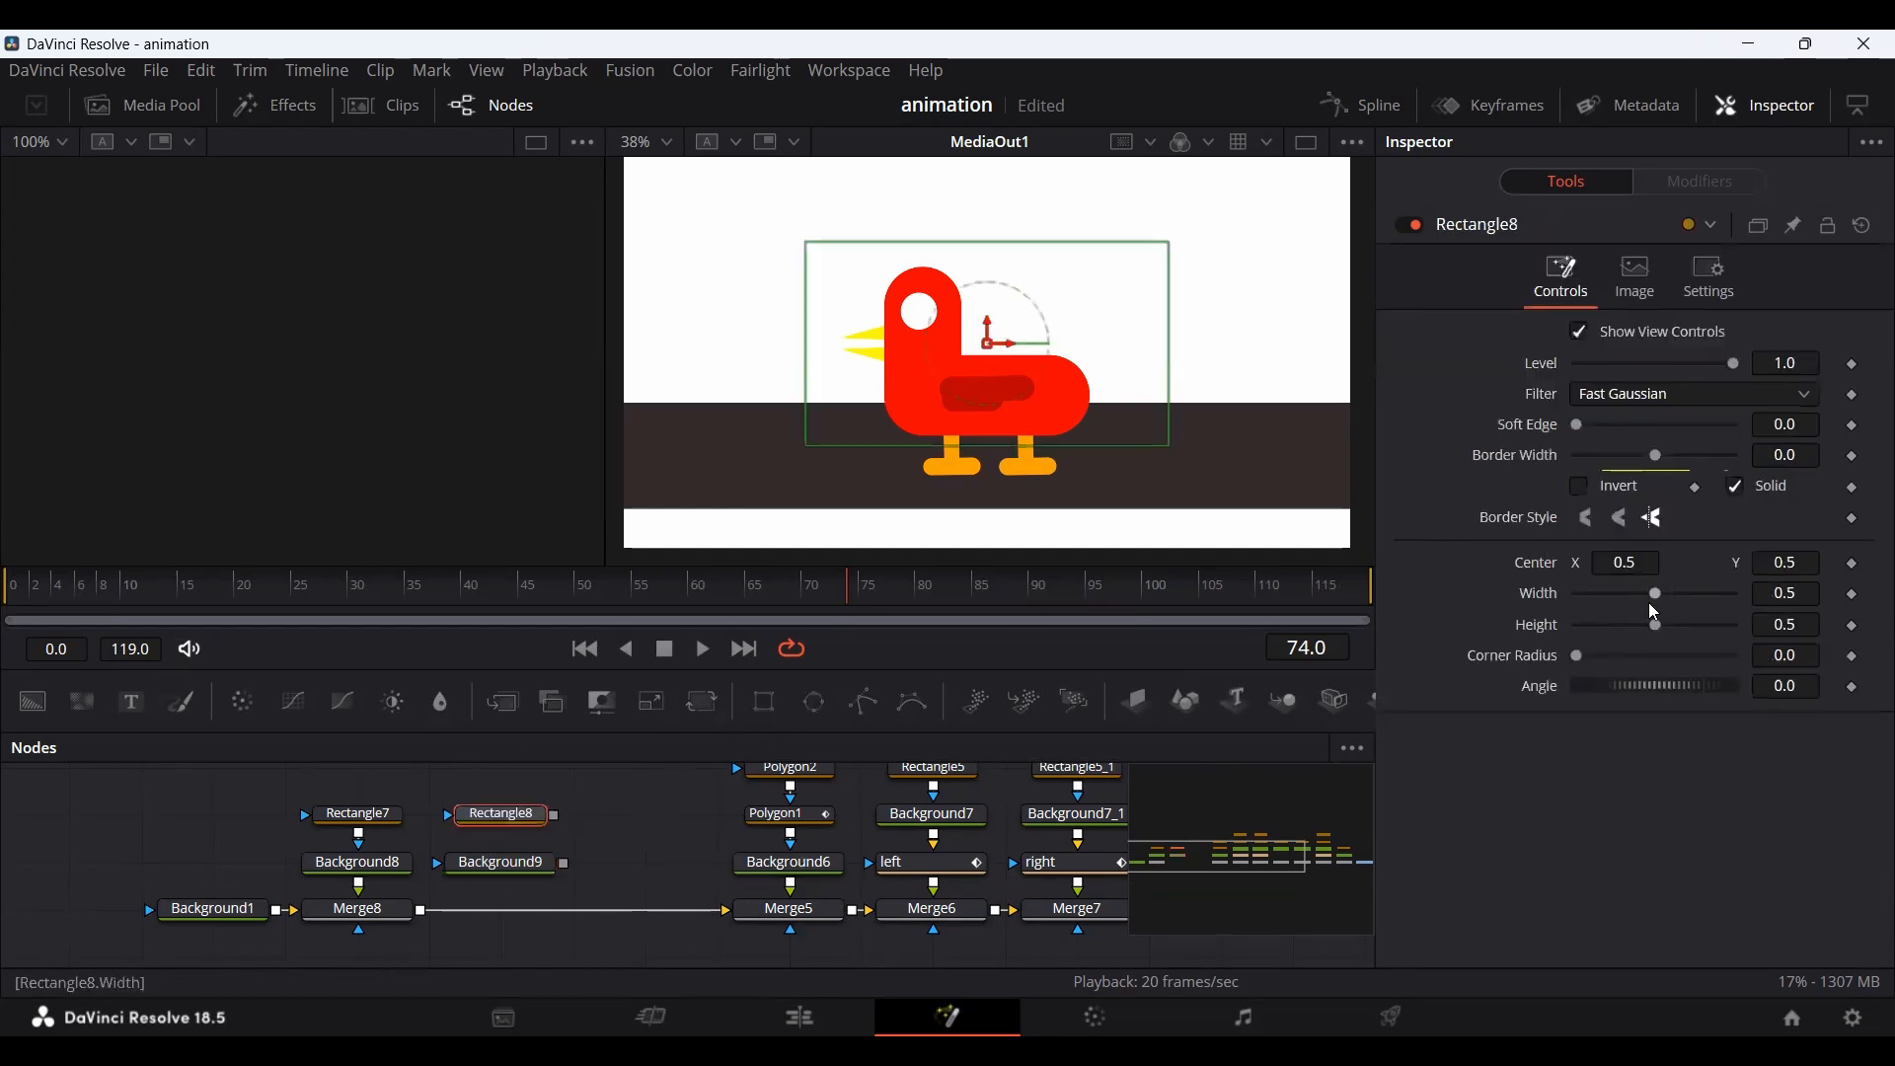
{"action": "left_click_drag", "start_coordinate": [1663, 605], "coordinate": [1585, 625]}
{"action": "left_click_drag", "start_coordinate": [989, 343], "coordinate": [990, 455]}
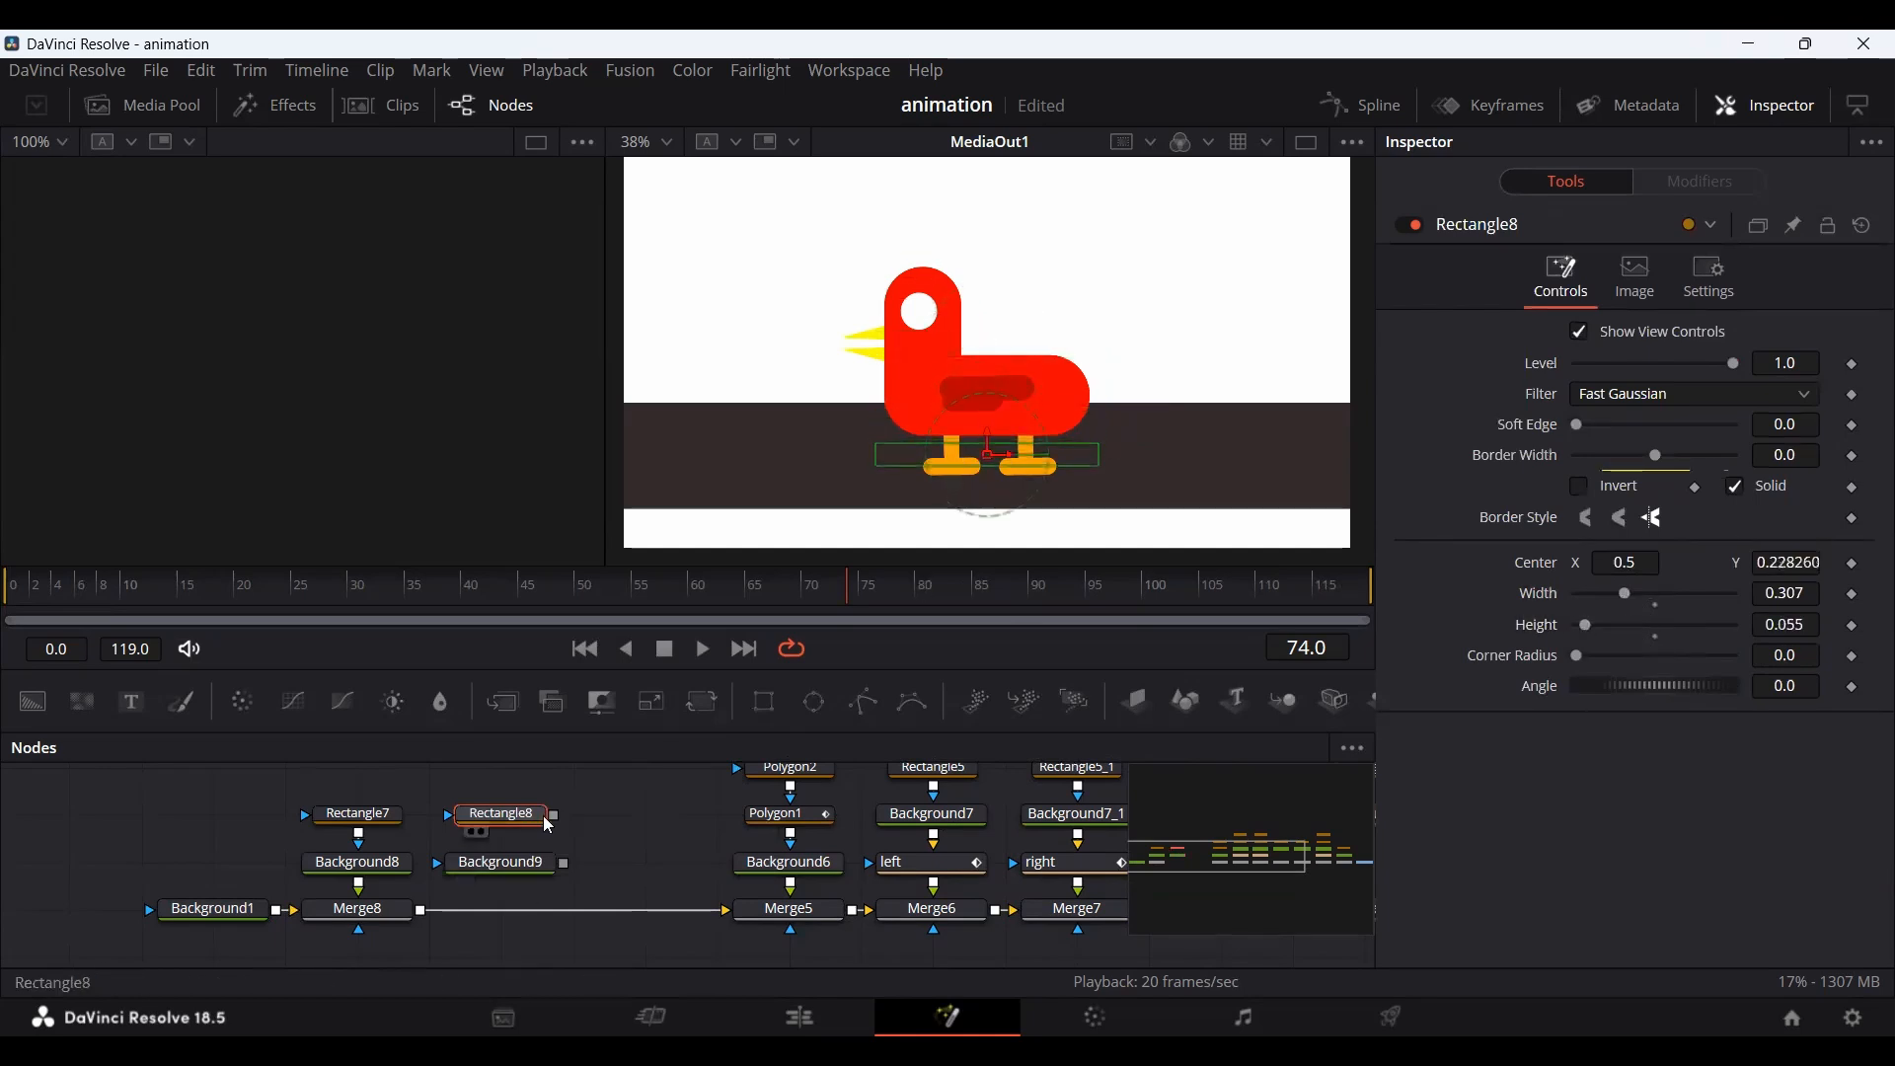
Connect the new mask to Background9 merged after Merge8, and lower the yellow stripe to Center Y about 0.216.
{"action": "left_click_drag", "start_coordinate": [553, 815], "coordinate": [421, 911]}
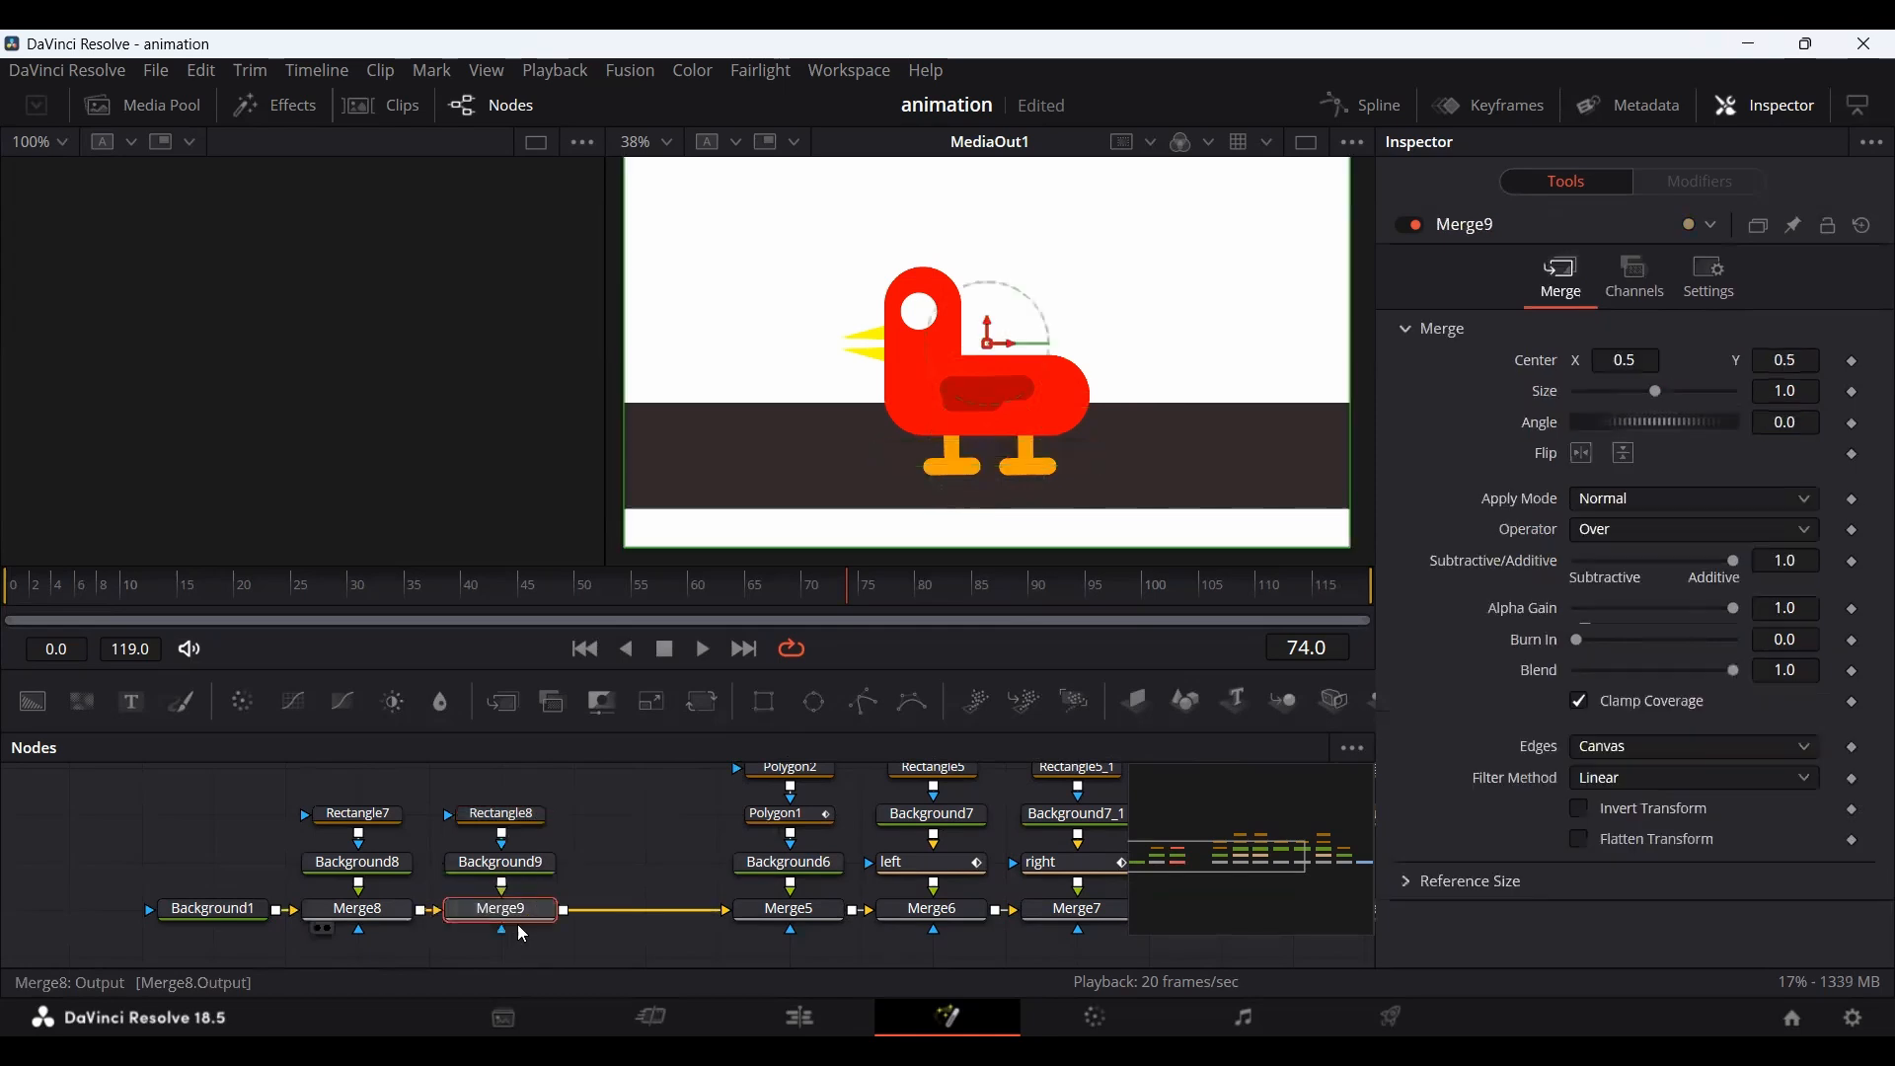
{"action": "left_click", "coordinate": [600, 851]}
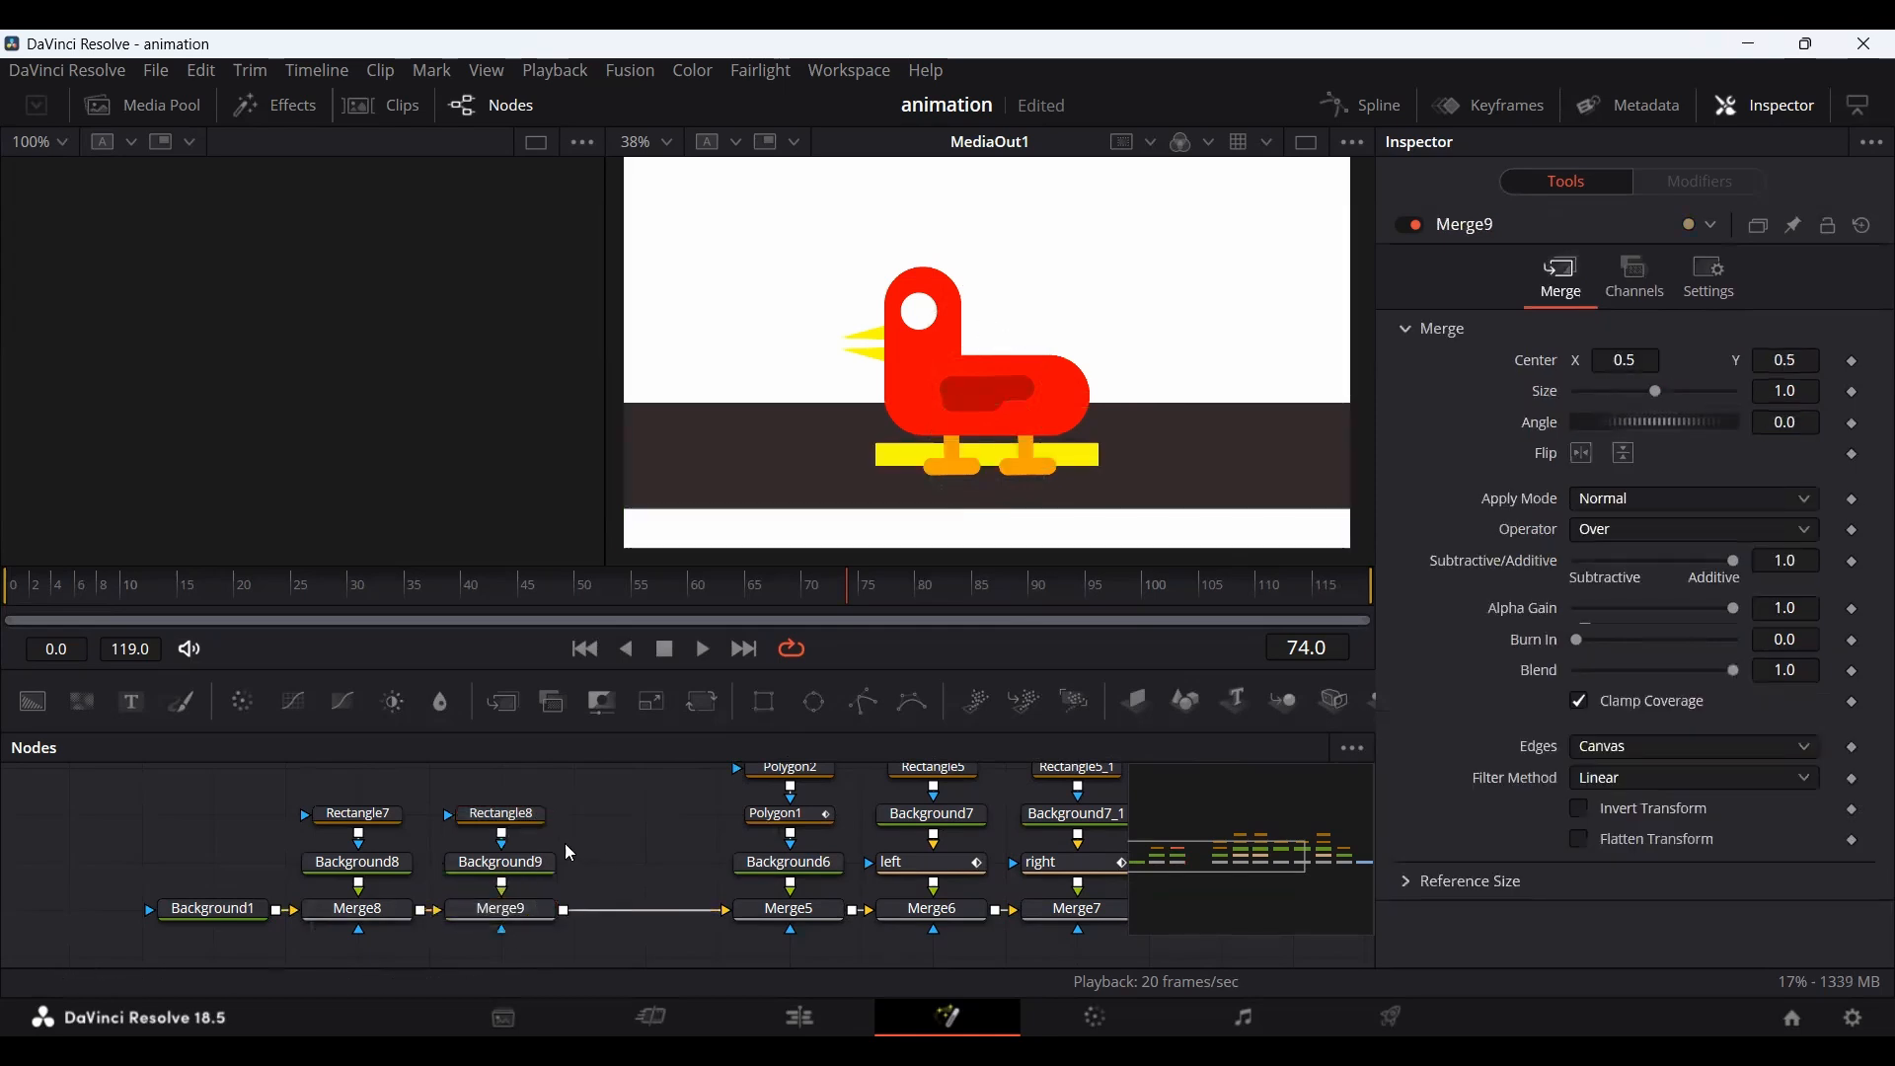
{"action": "left_click", "coordinate": [503, 816]}
{"action": "left_click_drag", "start_coordinate": [992, 452], "coordinate": [992, 455]}
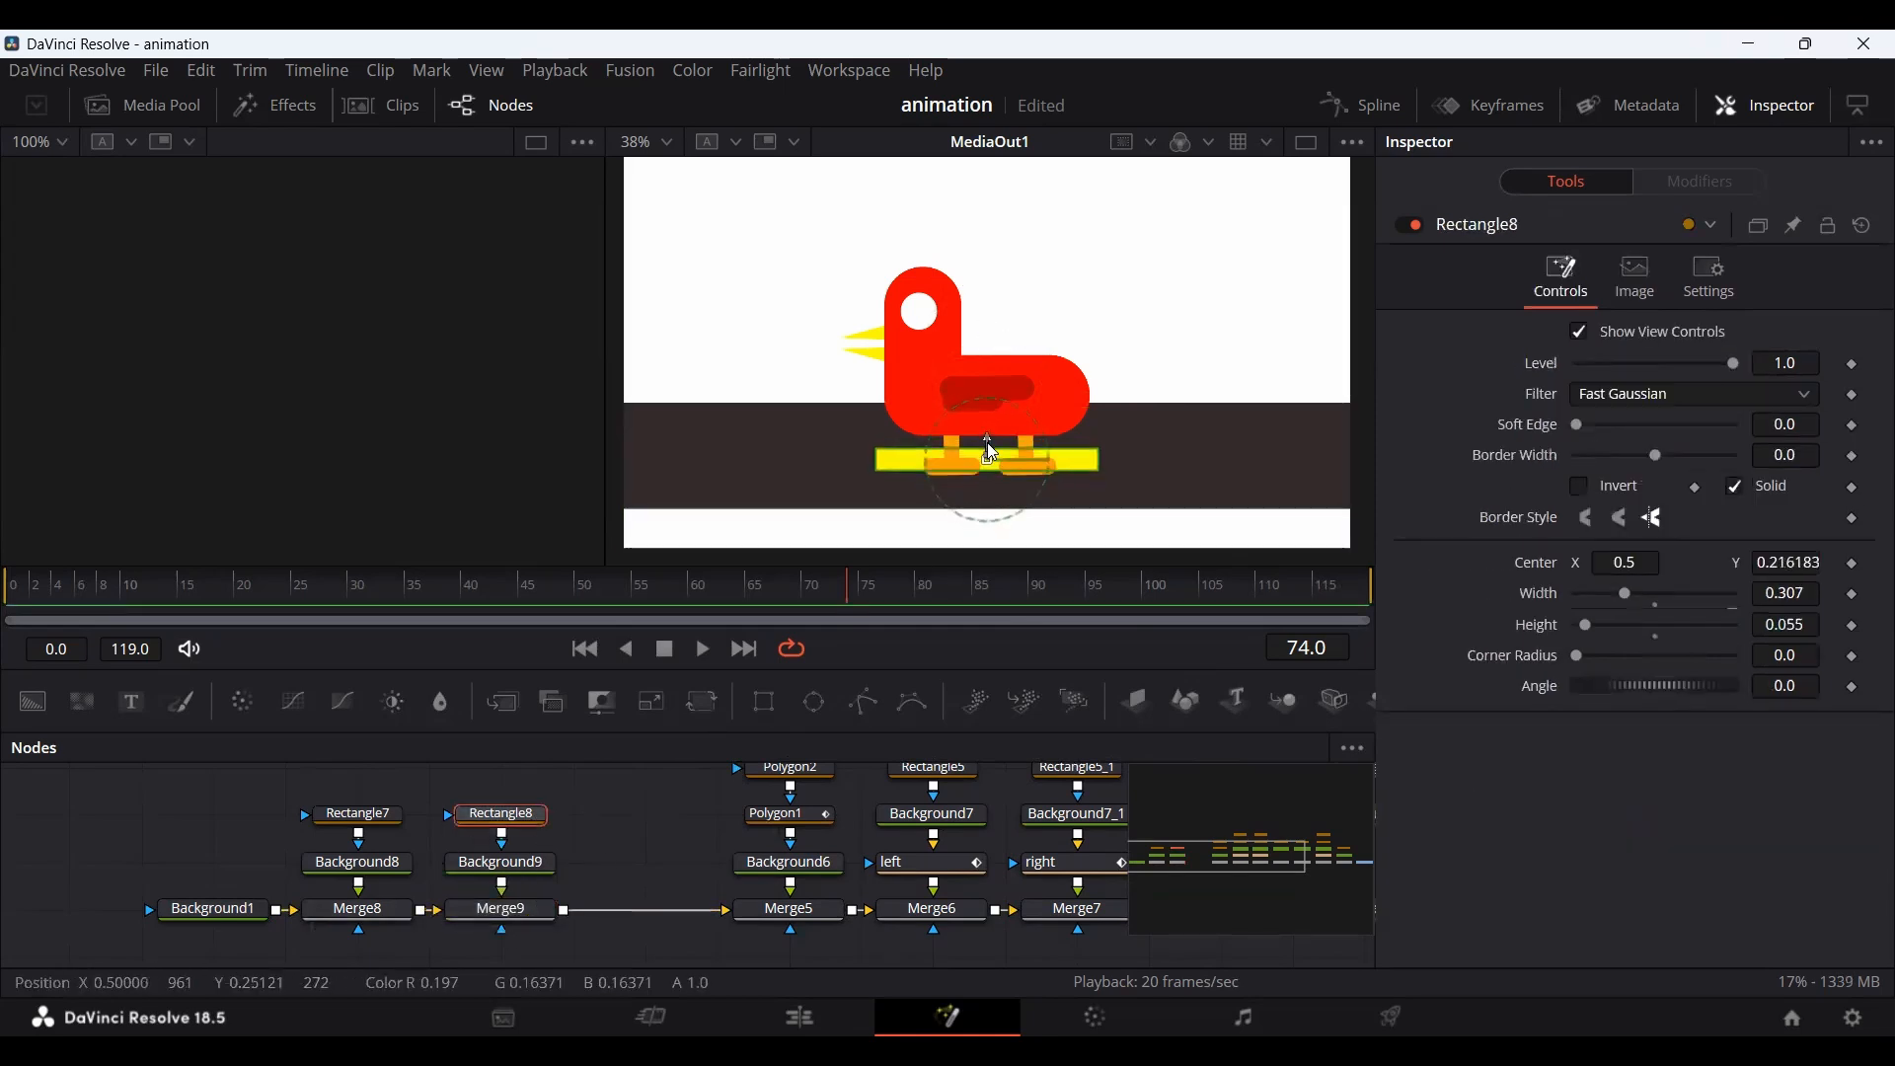
Move Background9 and its rectangle mask up to make room above Merge9.
{"action": "left_click_drag", "start_coordinate": [622, 873], "coordinate": [515, 780]}
{"action": "left_click_drag", "start_coordinate": [533, 862], "coordinate": [534, 815]}
{"action": "left_click", "coordinate": [618, 855]}
Insert a Duplicate node between Background9 and Merge9 with 10 copies and Center X at -0.075.
{"action": "left_click", "coordinate": [537, 815]}
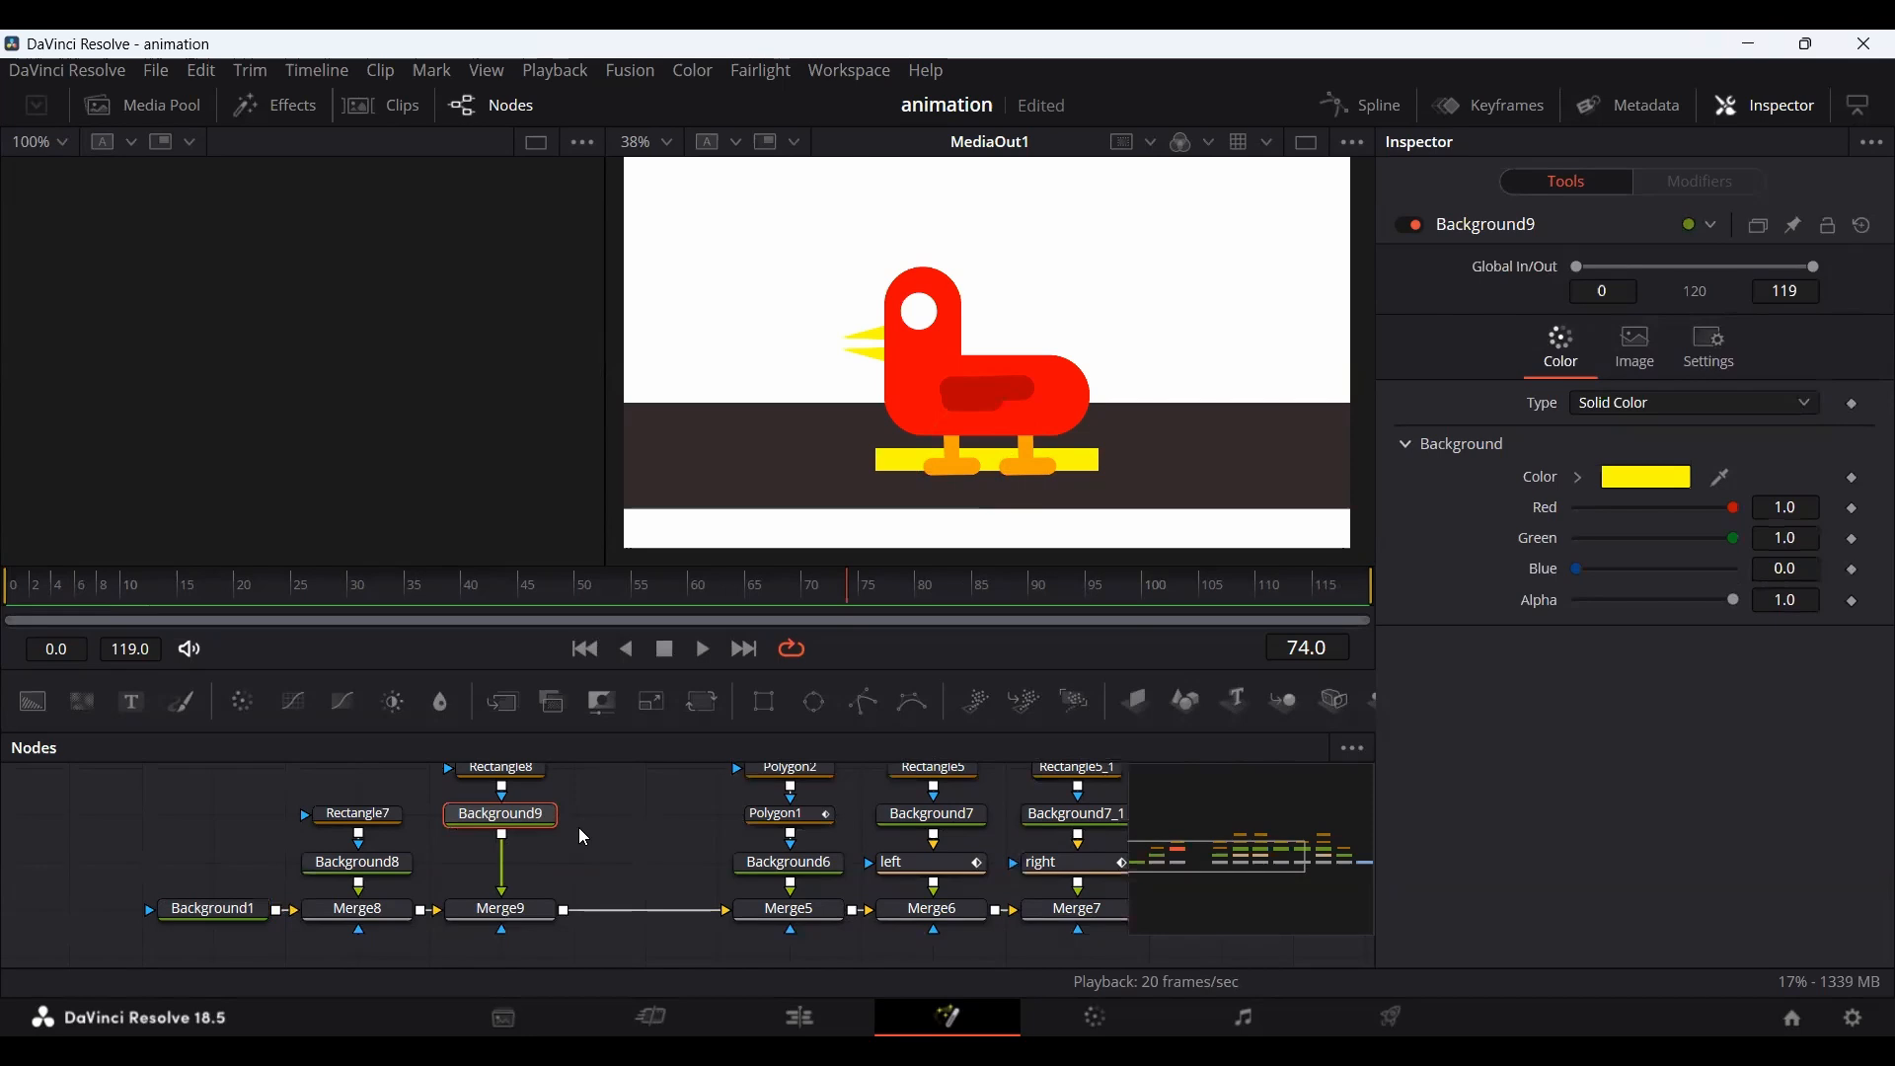
{"action": "key", "text": "shift+space"}
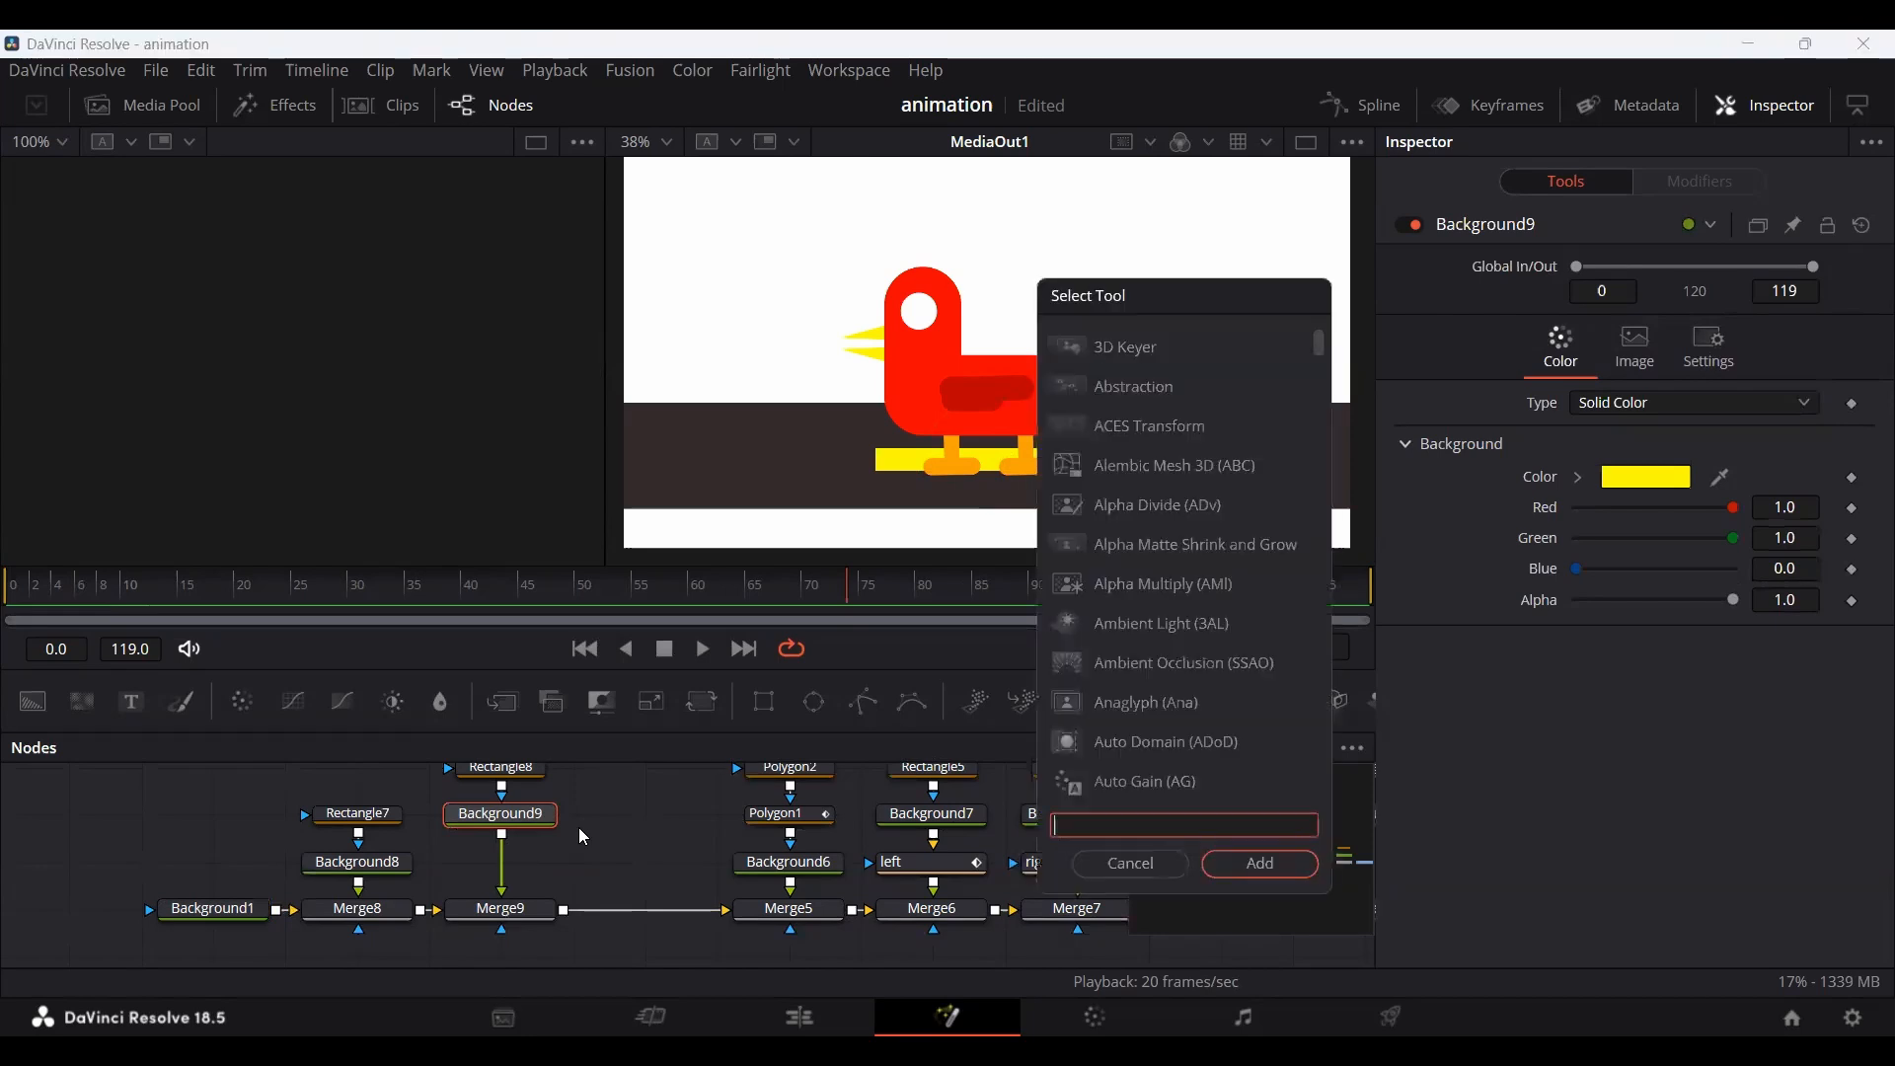
{"action": "type", "text": "du"}
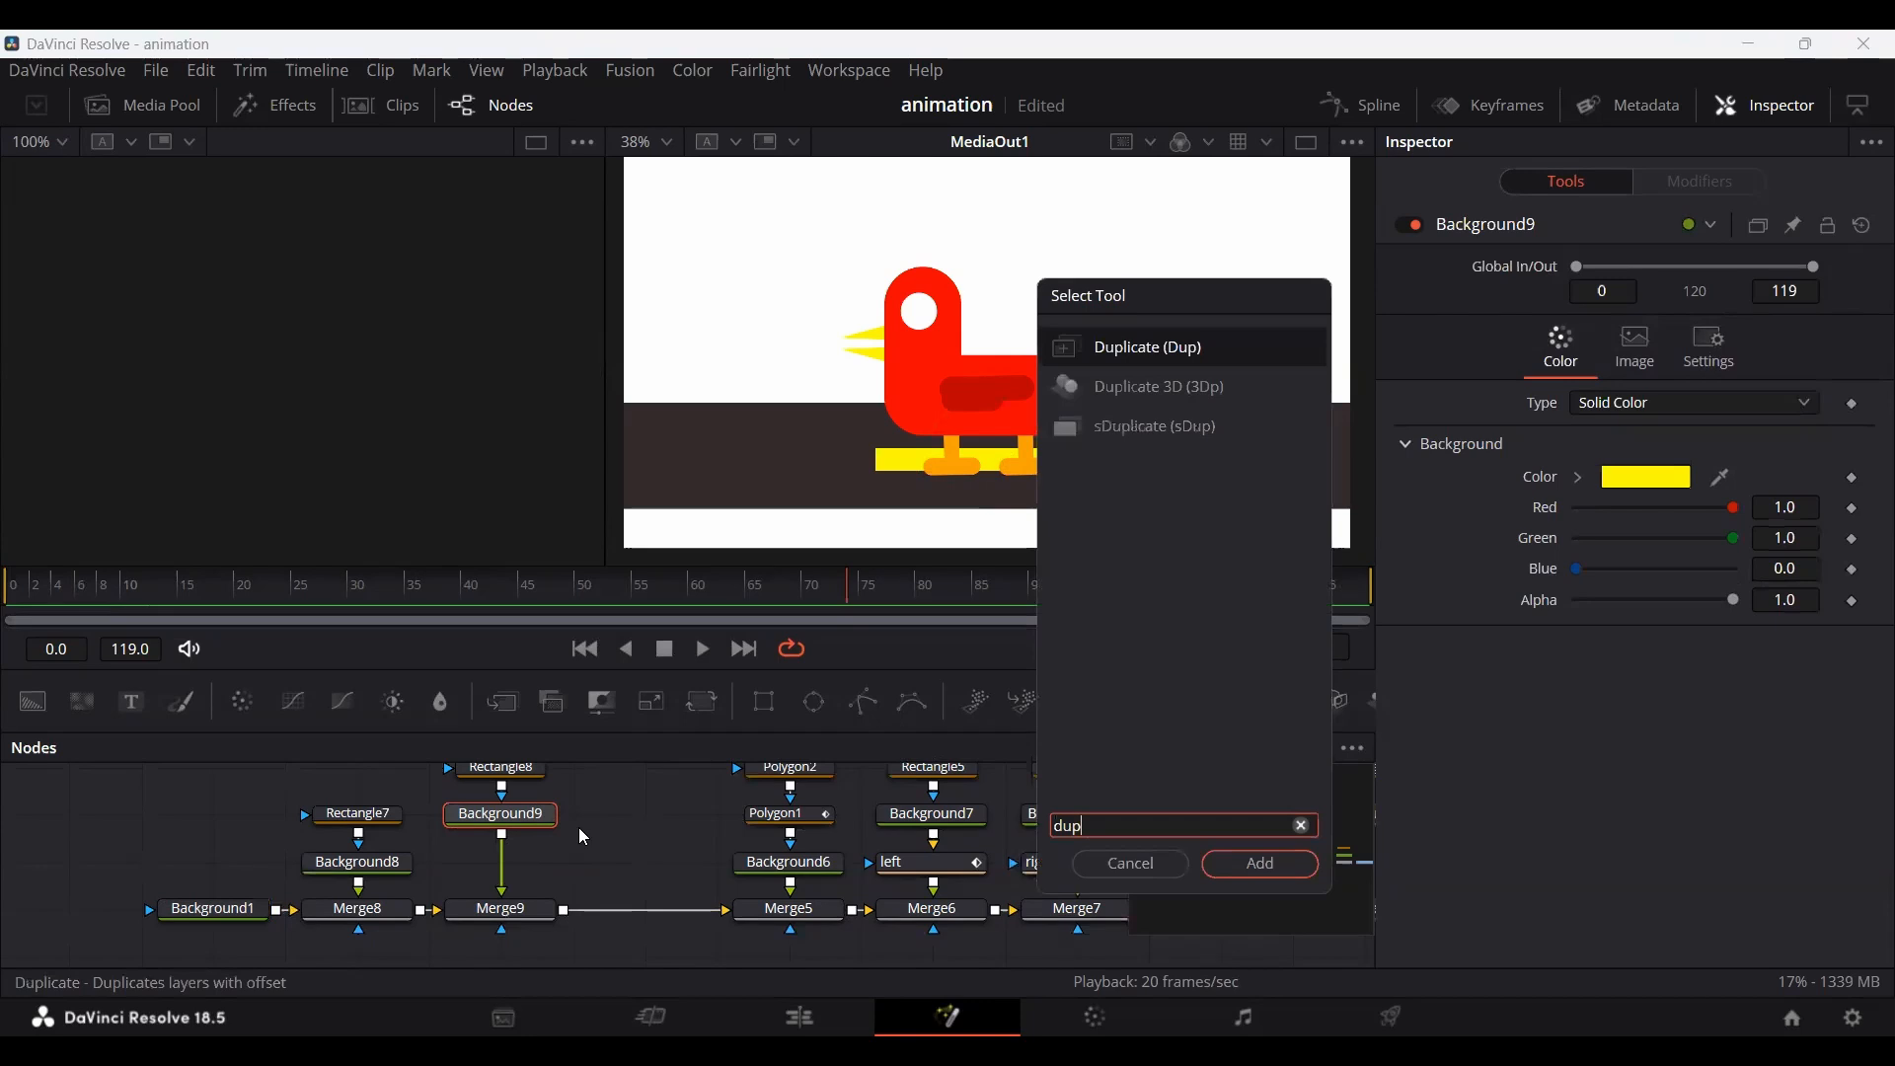
{"action": "type", "text": "p"}
{"action": "key", "text": "Return"}
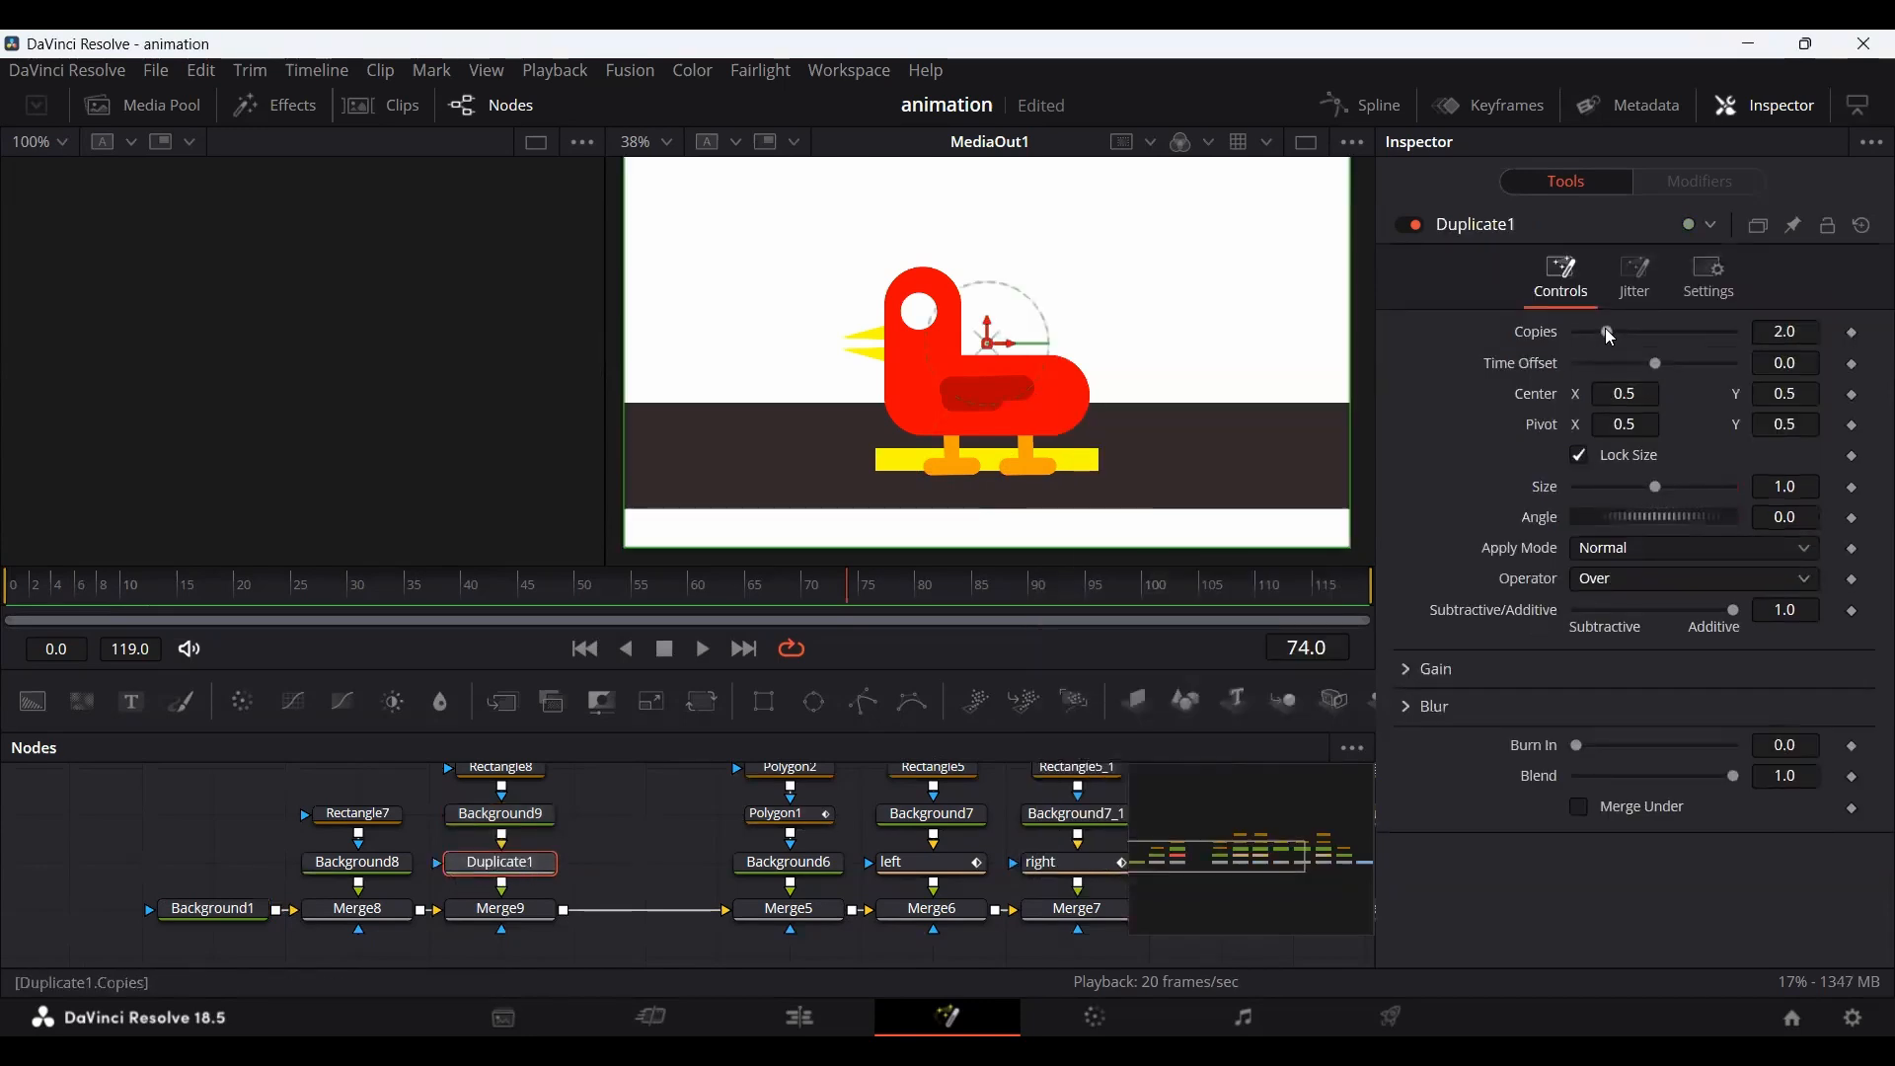
{"action": "left_click_drag", "start_coordinate": [1770, 346], "coordinate": [1787, 343]}
{"action": "left_click_drag", "start_coordinate": [1625, 394], "coordinate": [1468, 394]}
Insert a Transform node between Duplicate1 and Merge9, moving the nodes above up for space, and set its Center X to 0.89.
{"action": "left_click_drag", "start_coordinate": [618, 871], "coordinate": [509, 766]}
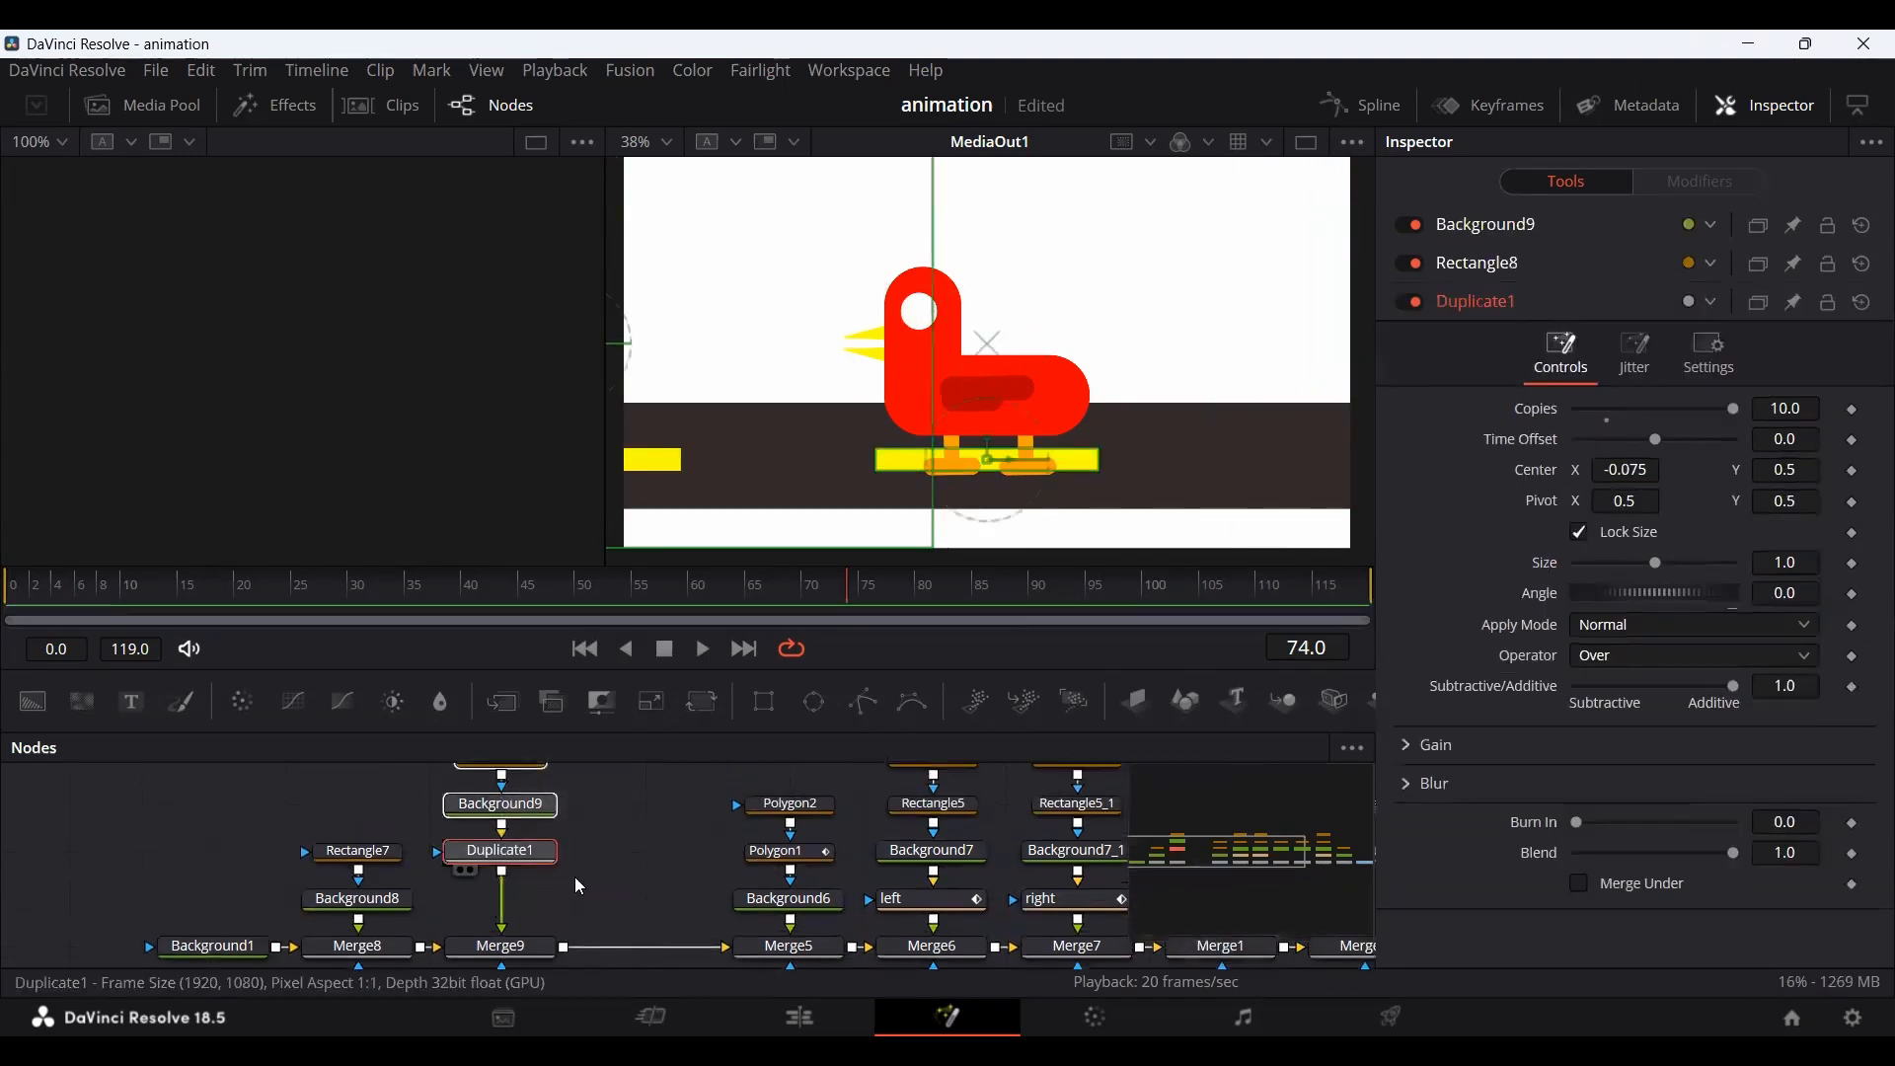
{"action": "left_click", "coordinate": [501, 851]}
{"action": "left_click", "coordinate": [703, 701]}
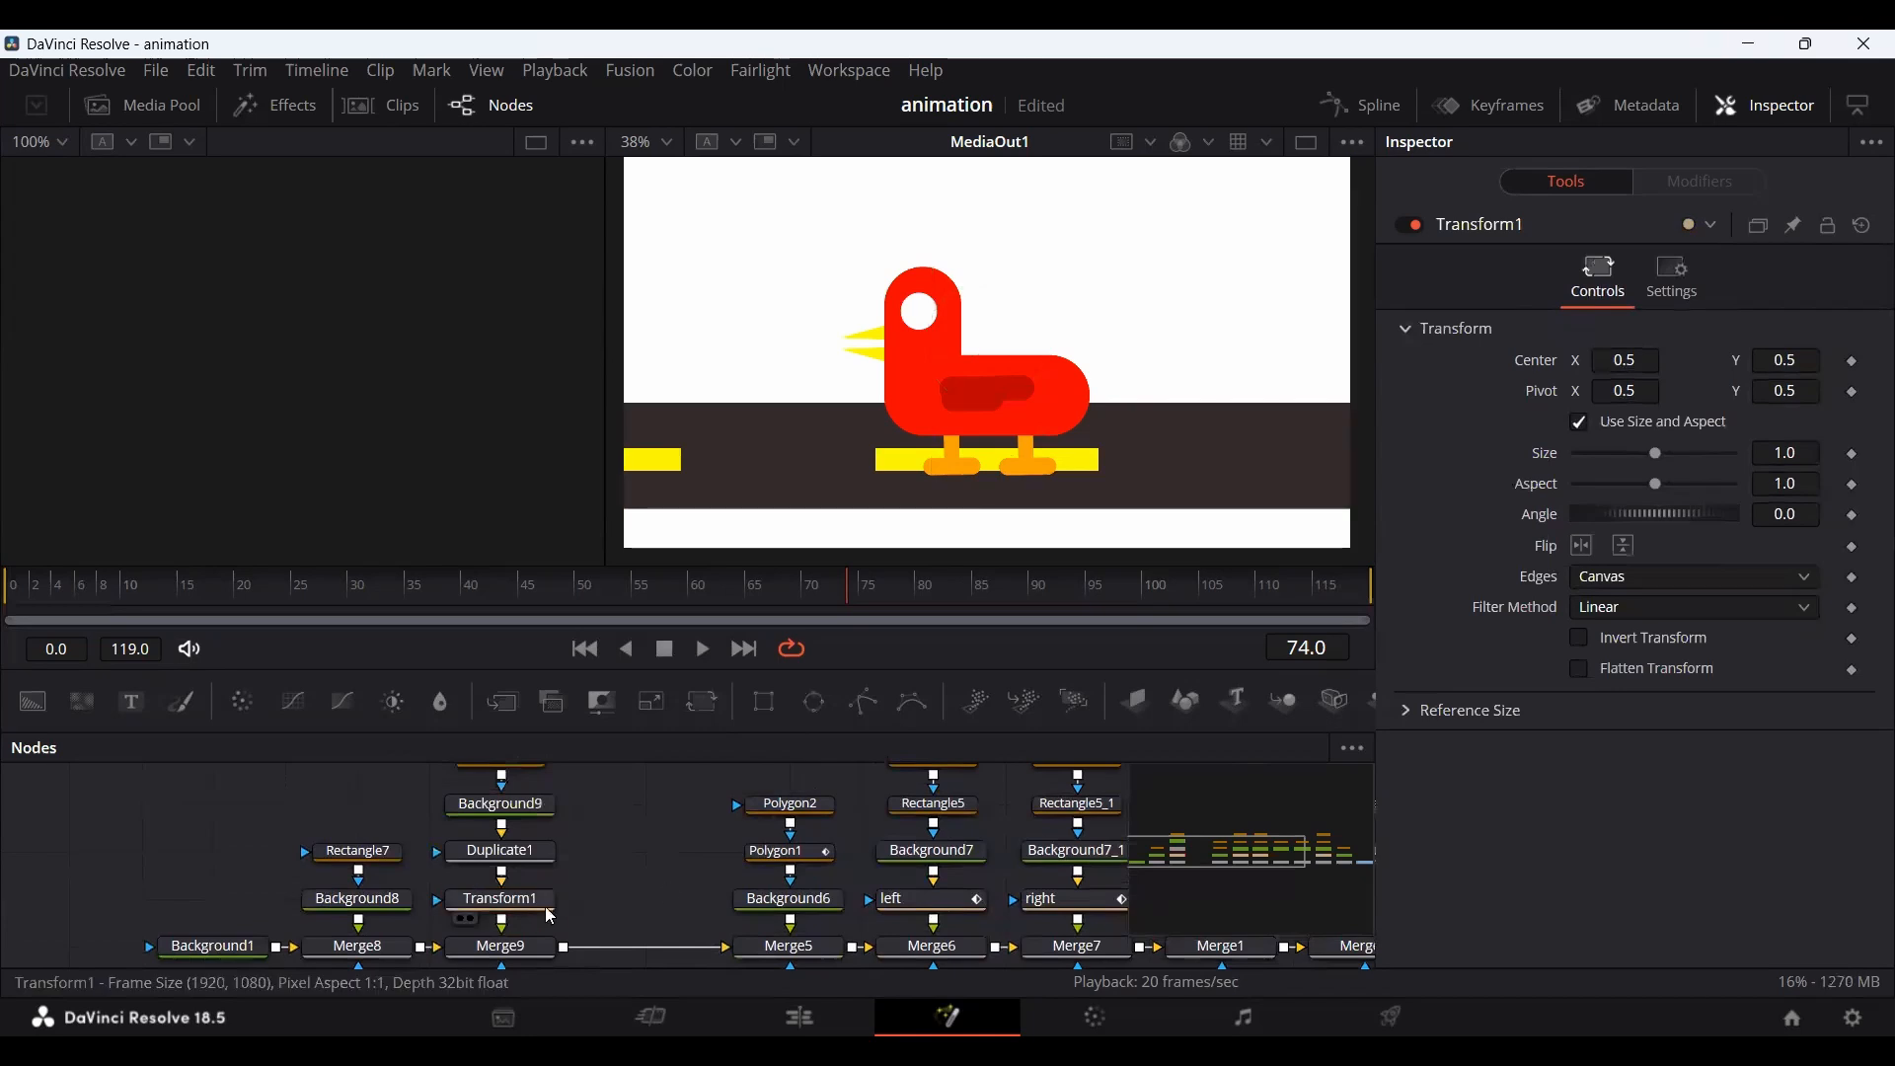
{"action": "left_click_drag", "start_coordinate": [1617, 373], "coordinate": [1715, 374]}
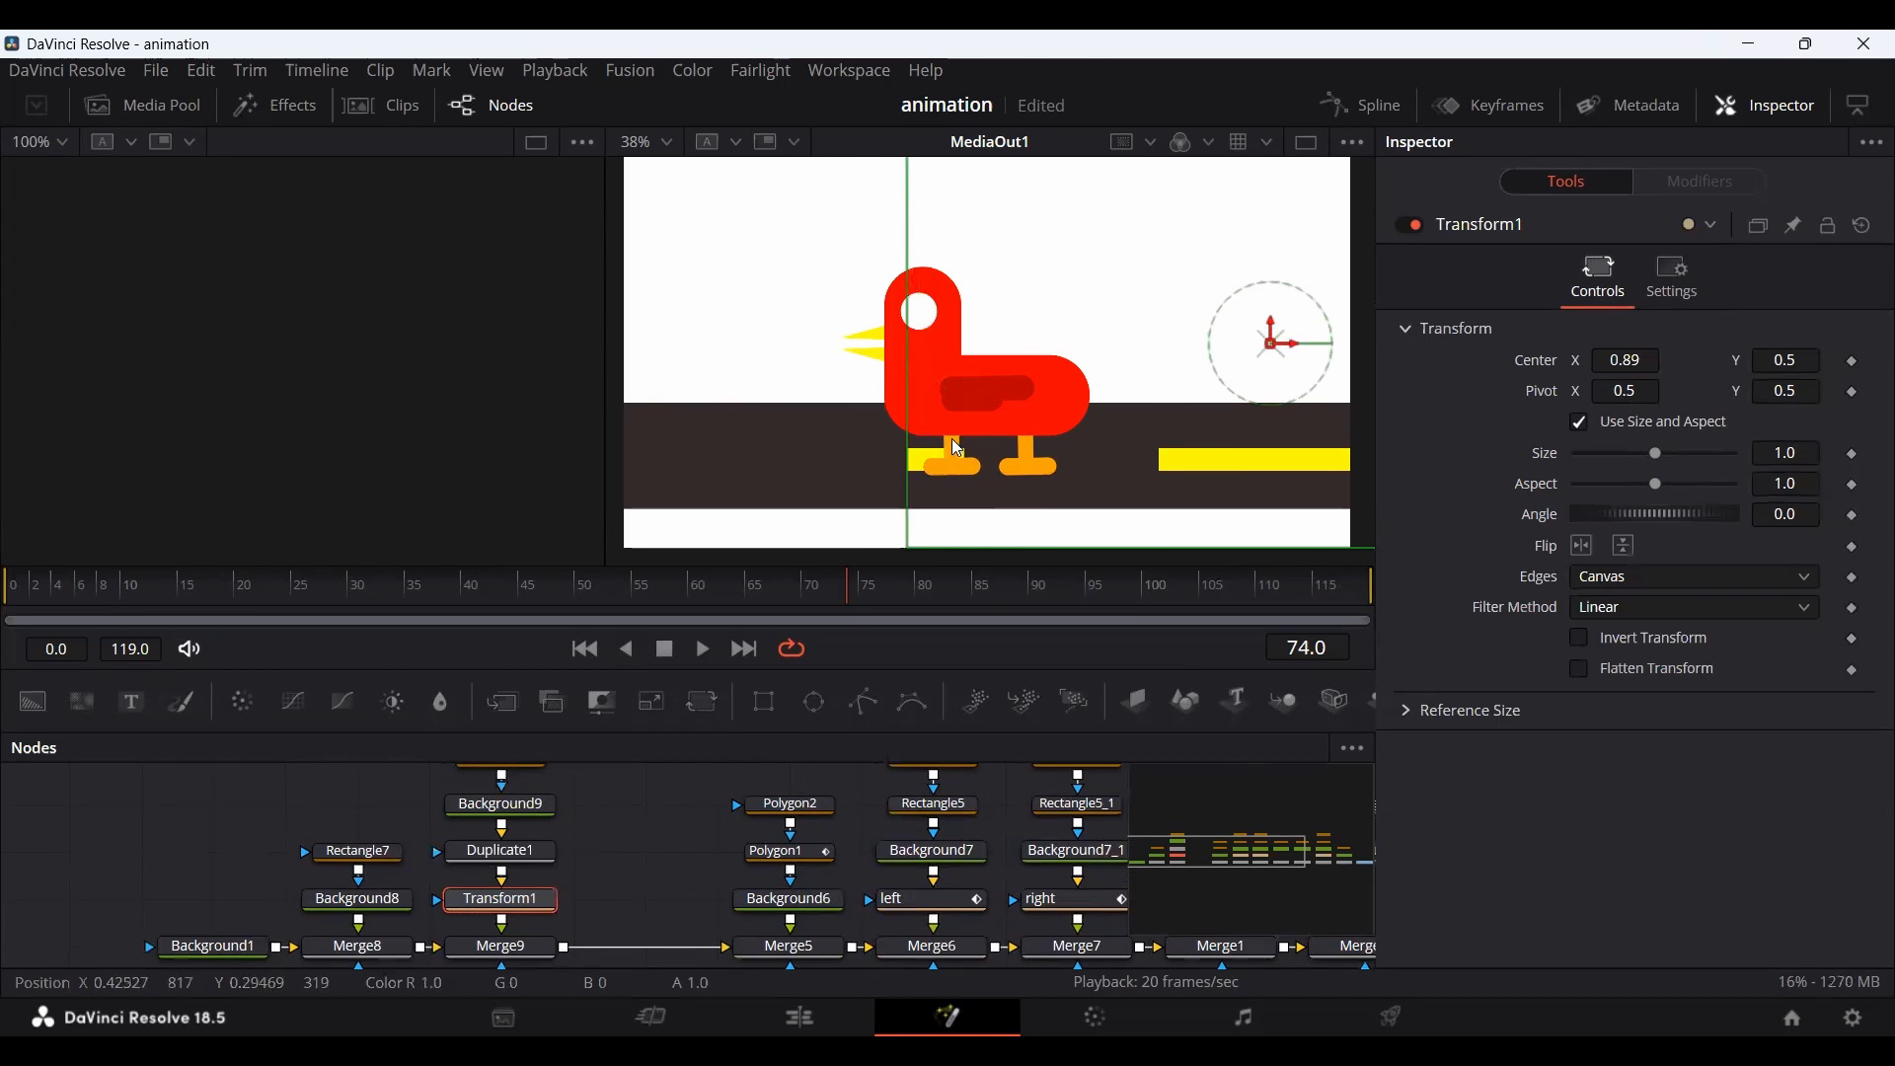
Turn off Auto Resolution for Background9 and set its Width and Height to 4096.
{"action": "left_click", "coordinate": [524, 832]}
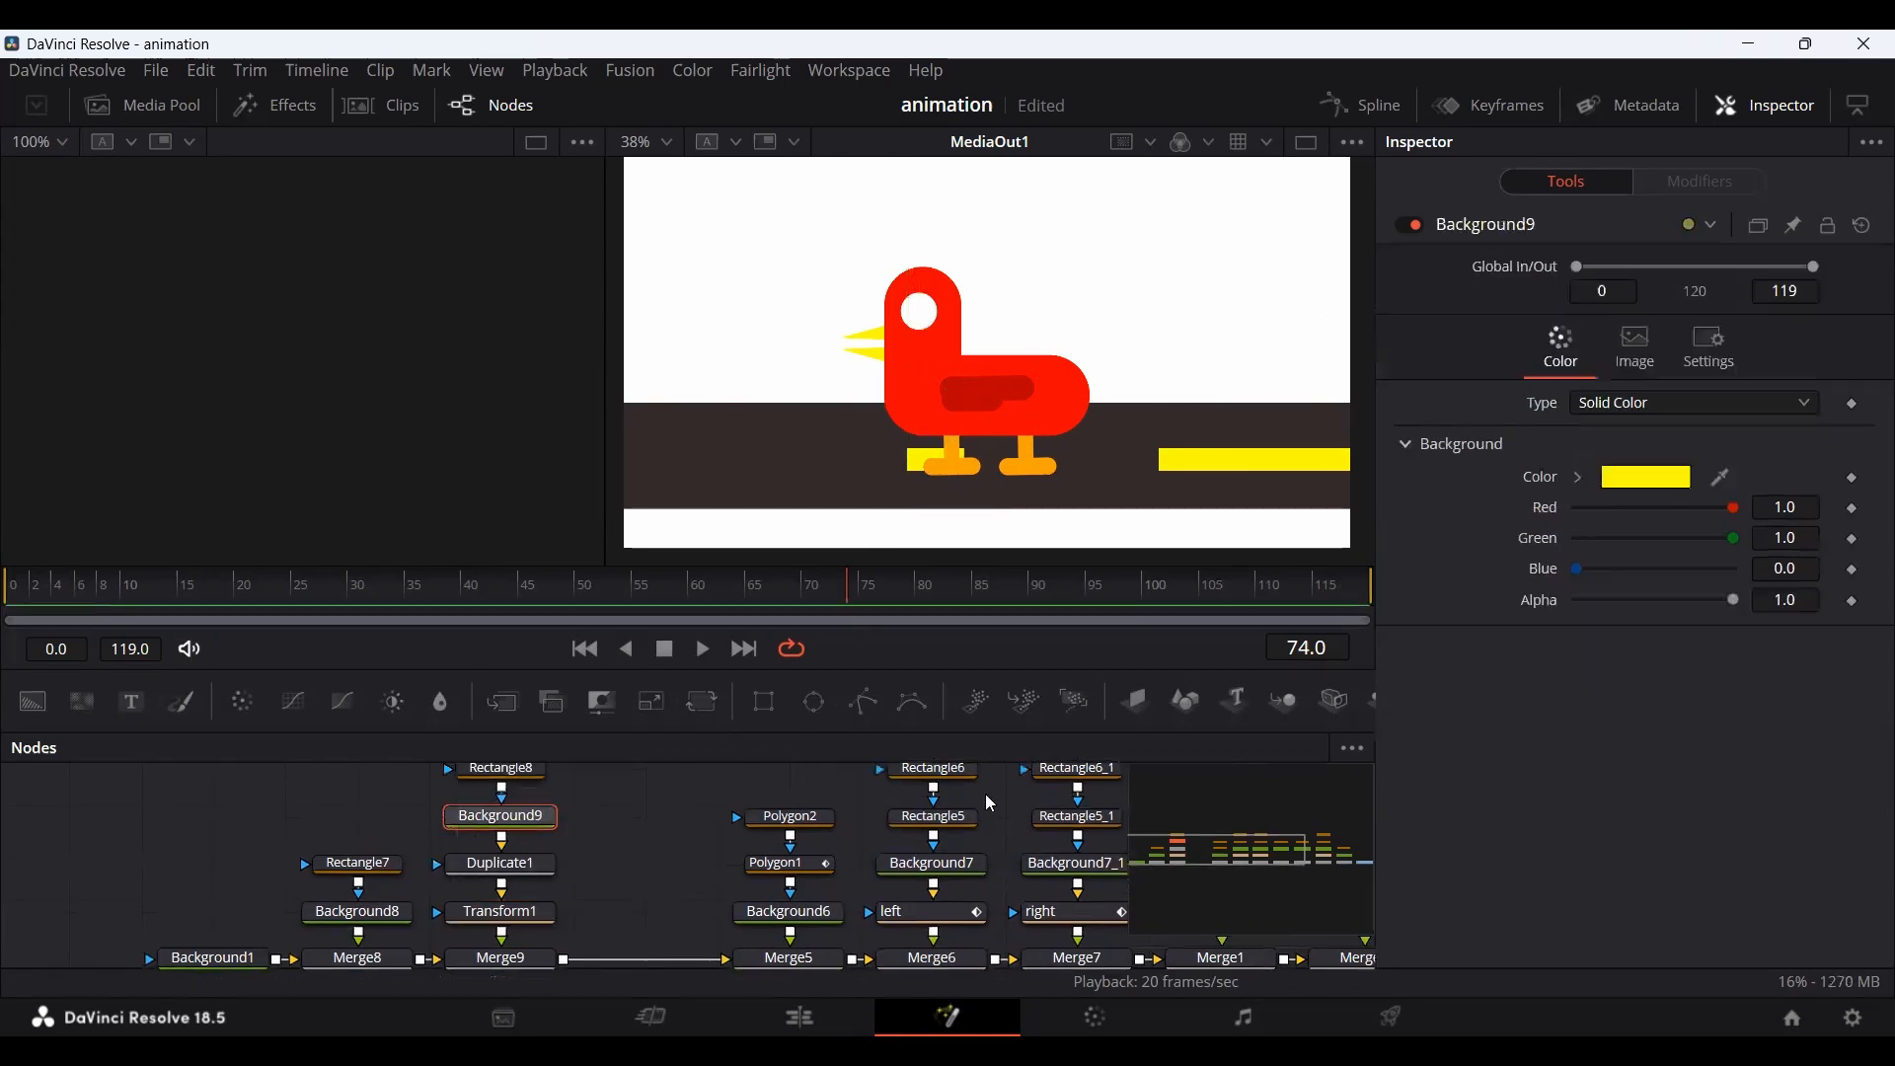
{"action": "left_click", "coordinate": [1636, 347]}
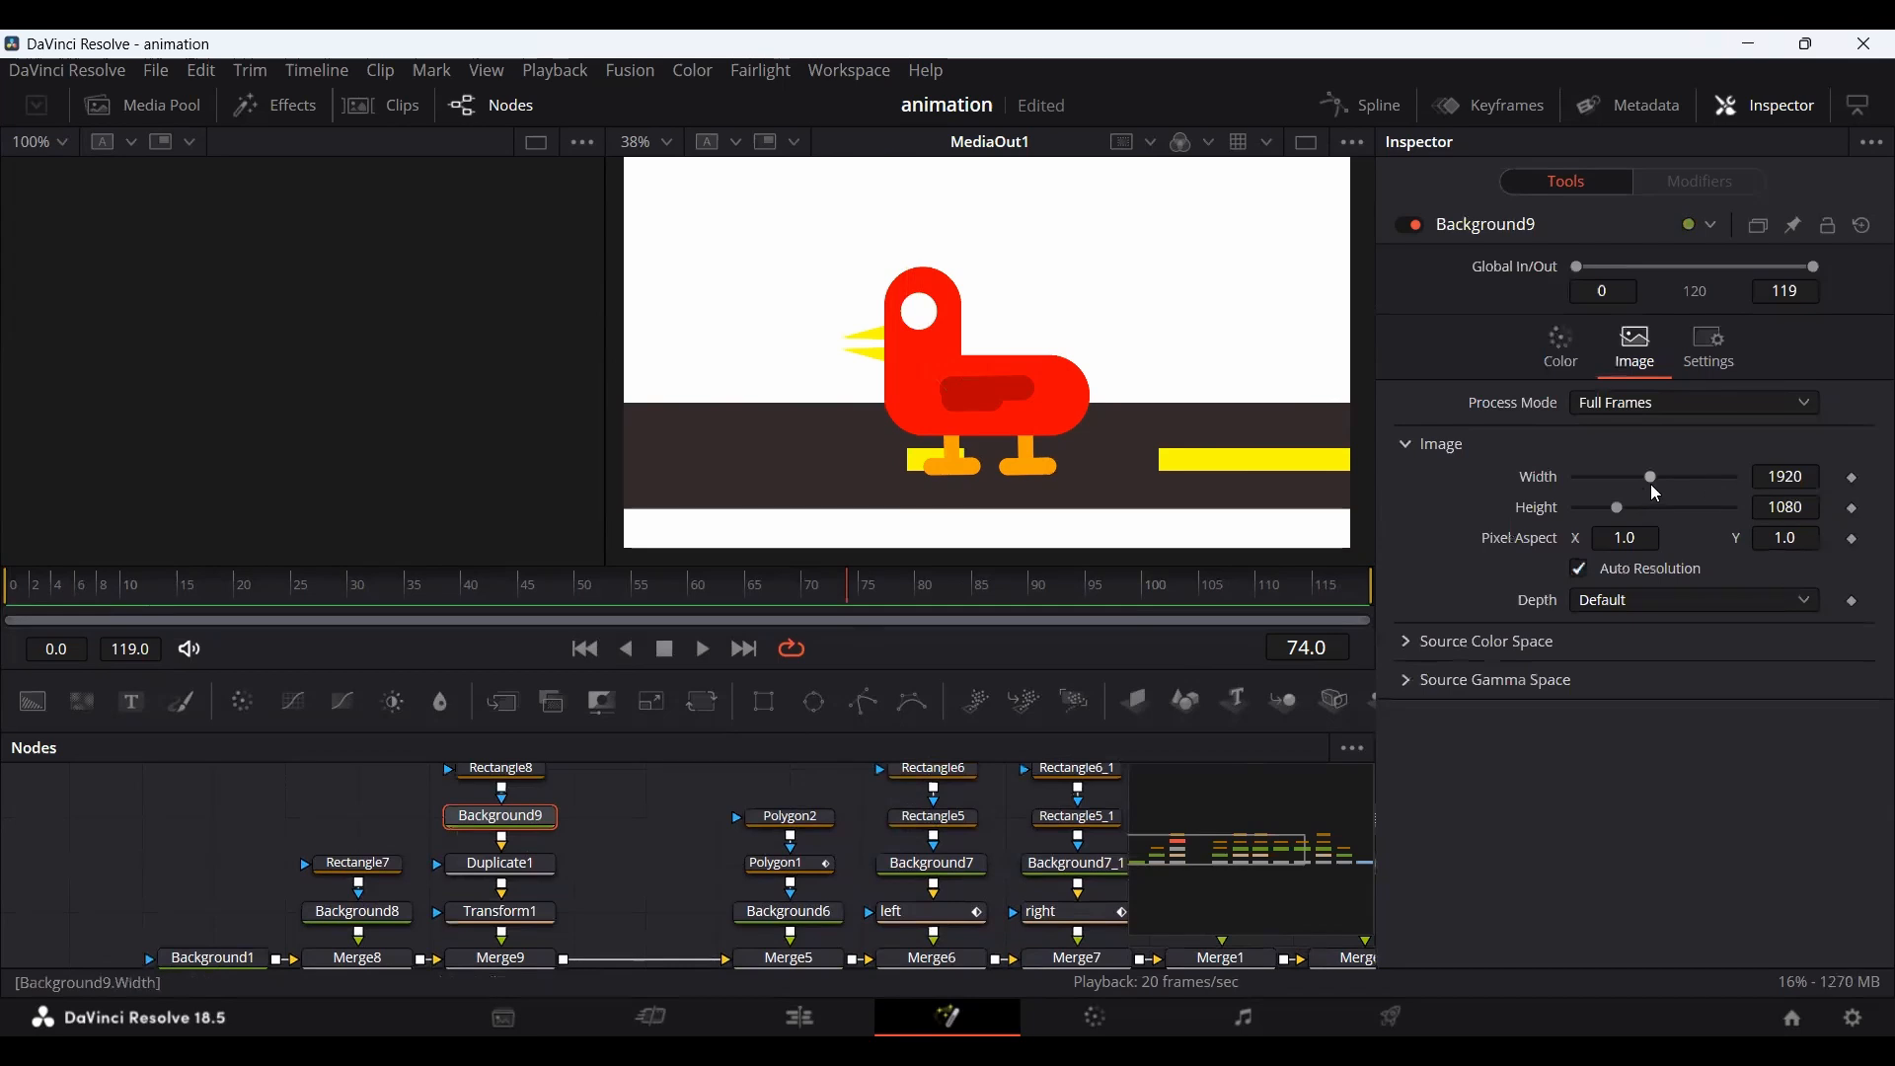
{"action": "left_click", "coordinate": [1580, 572]}
{"action": "left_click_drag", "start_coordinate": [1652, 478], "coordinate": [1748, 487]}
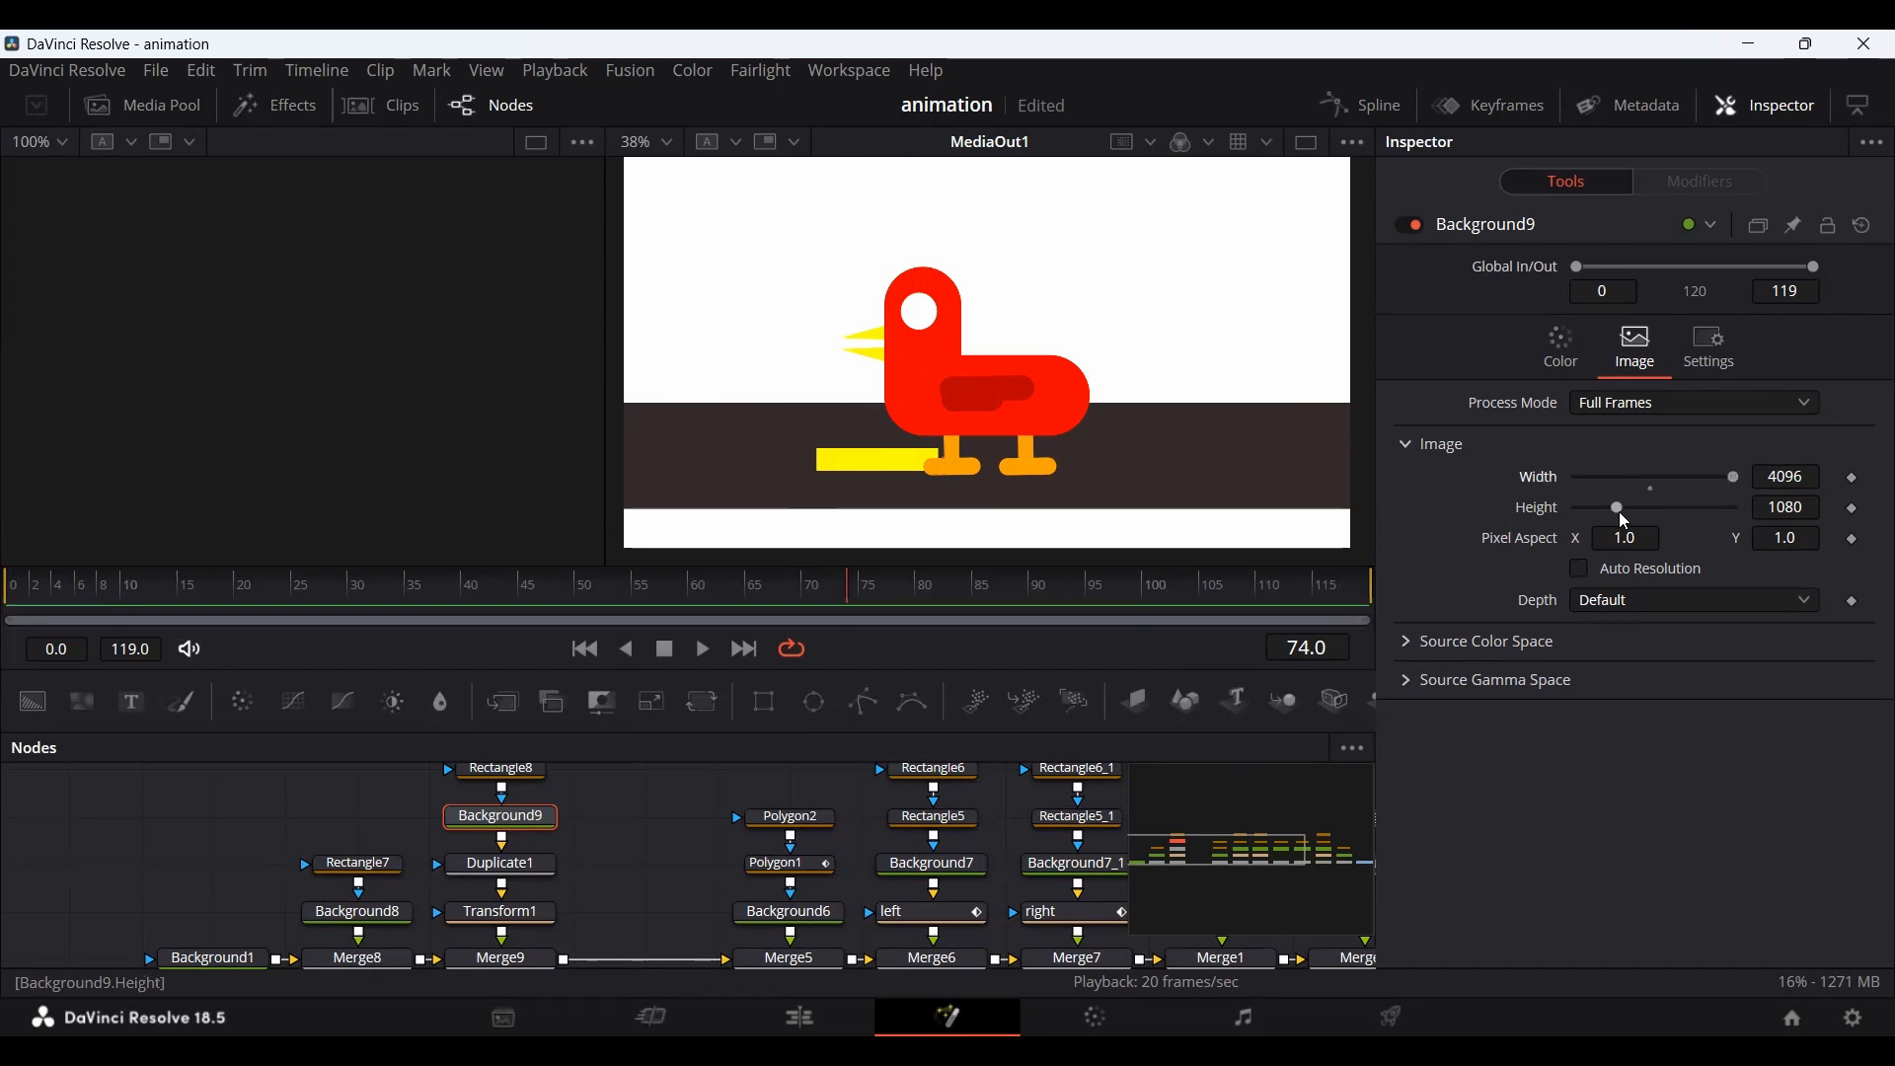
{"action": "left_click", "coordinate": [545, 771]}
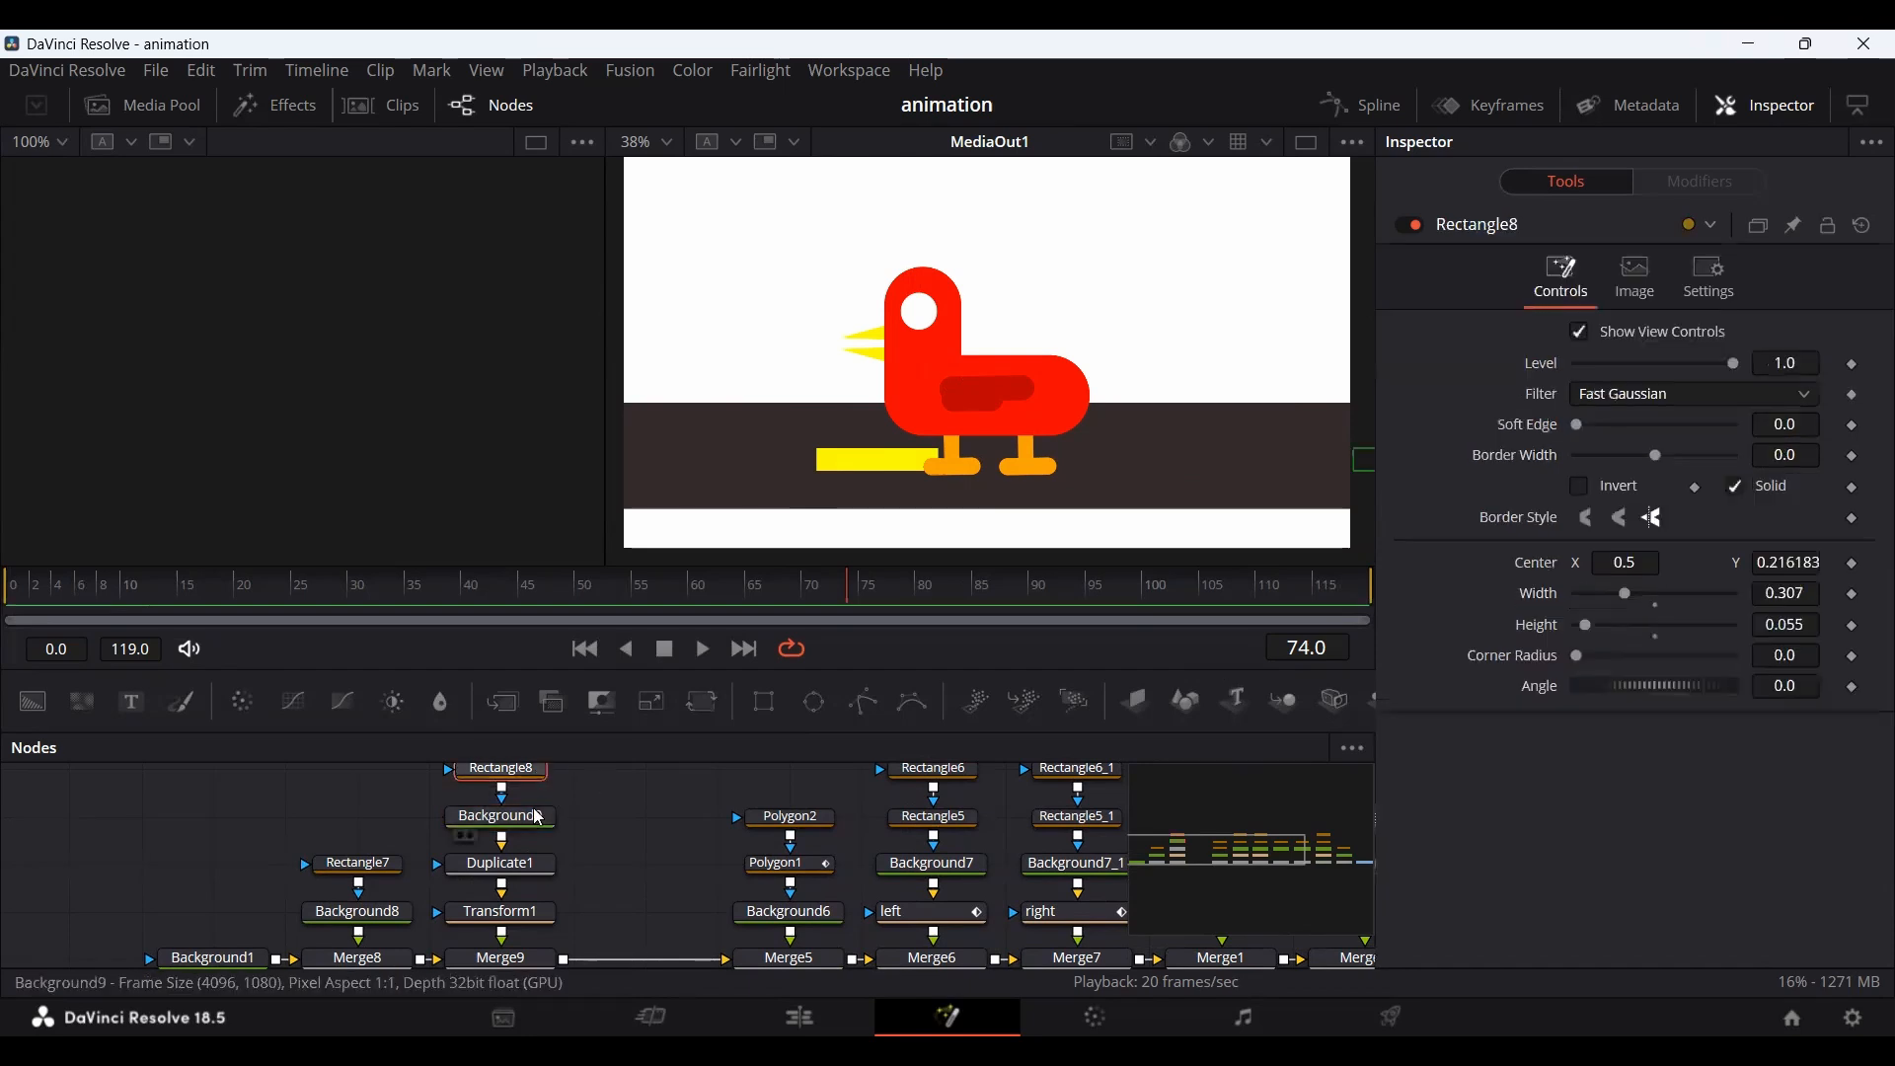
{"action": "left_click", "coordinate": [539, 819]}
{"action": "left_click_drag", "start_coordinate": [1619, 508], "coordinate": [1812, 520]}
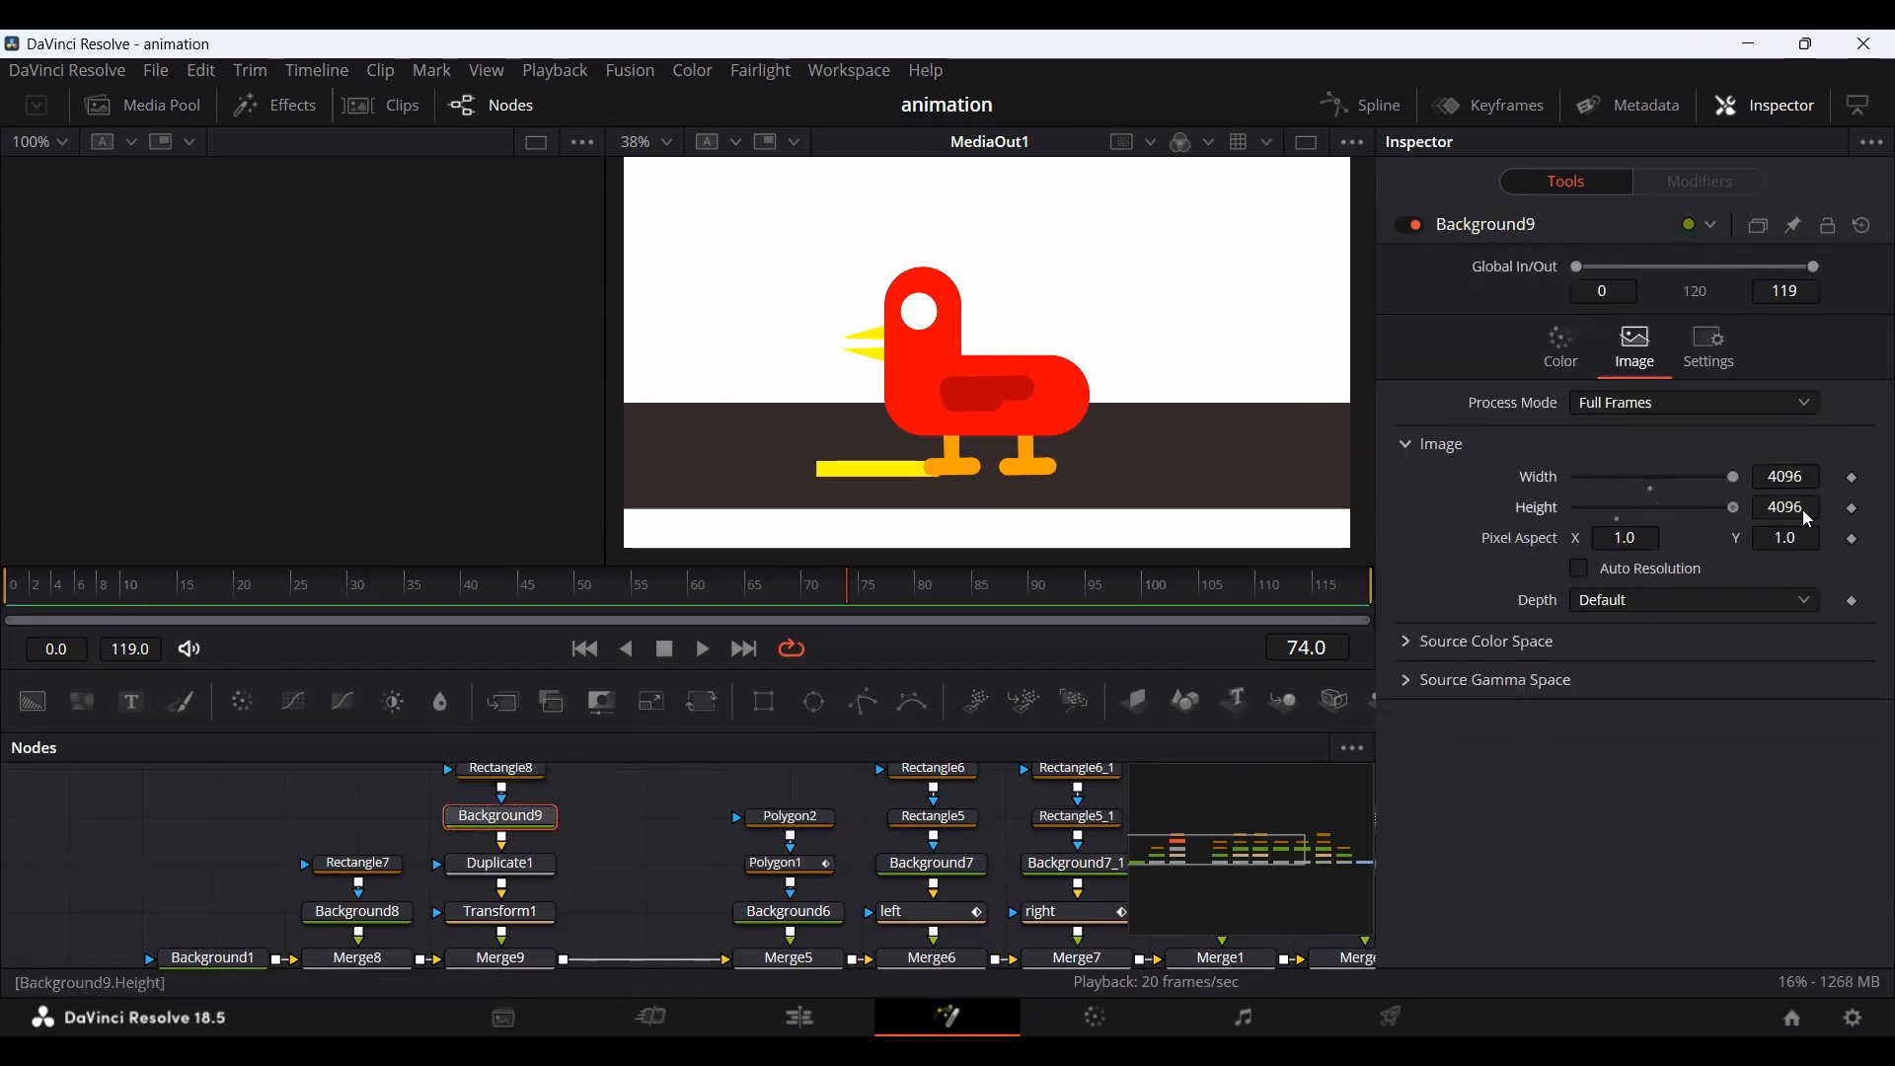
Shift the road stripes back by setting Transform1's Center X to 0.44.
{"action": "left_click", "coordinate": [508, 771]}
{"action": "scroll", "coordinate": [541, 793], "scroll_direction": "up", "scroll_amount": 2}
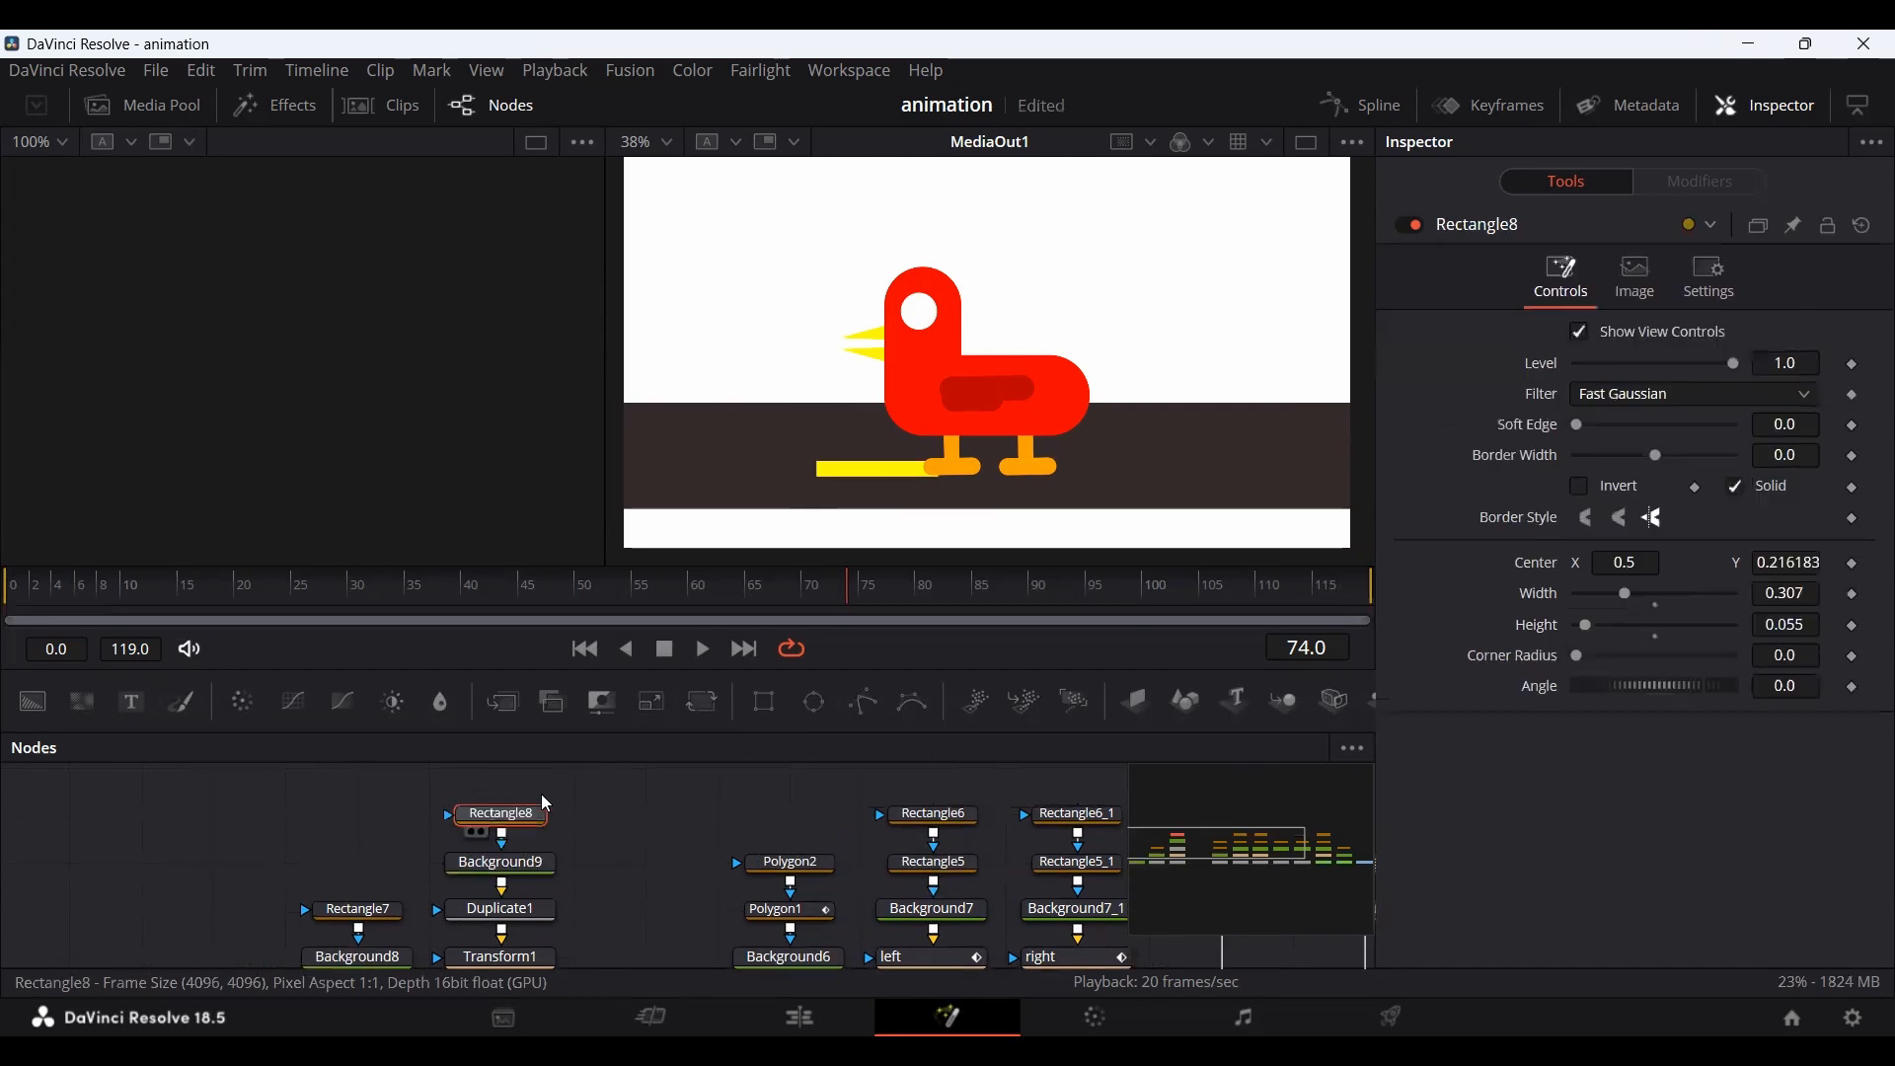
{"action": "scroll", "coordinate": [590, 857], "scroll_direction": "down", "scroll_amount": 3}
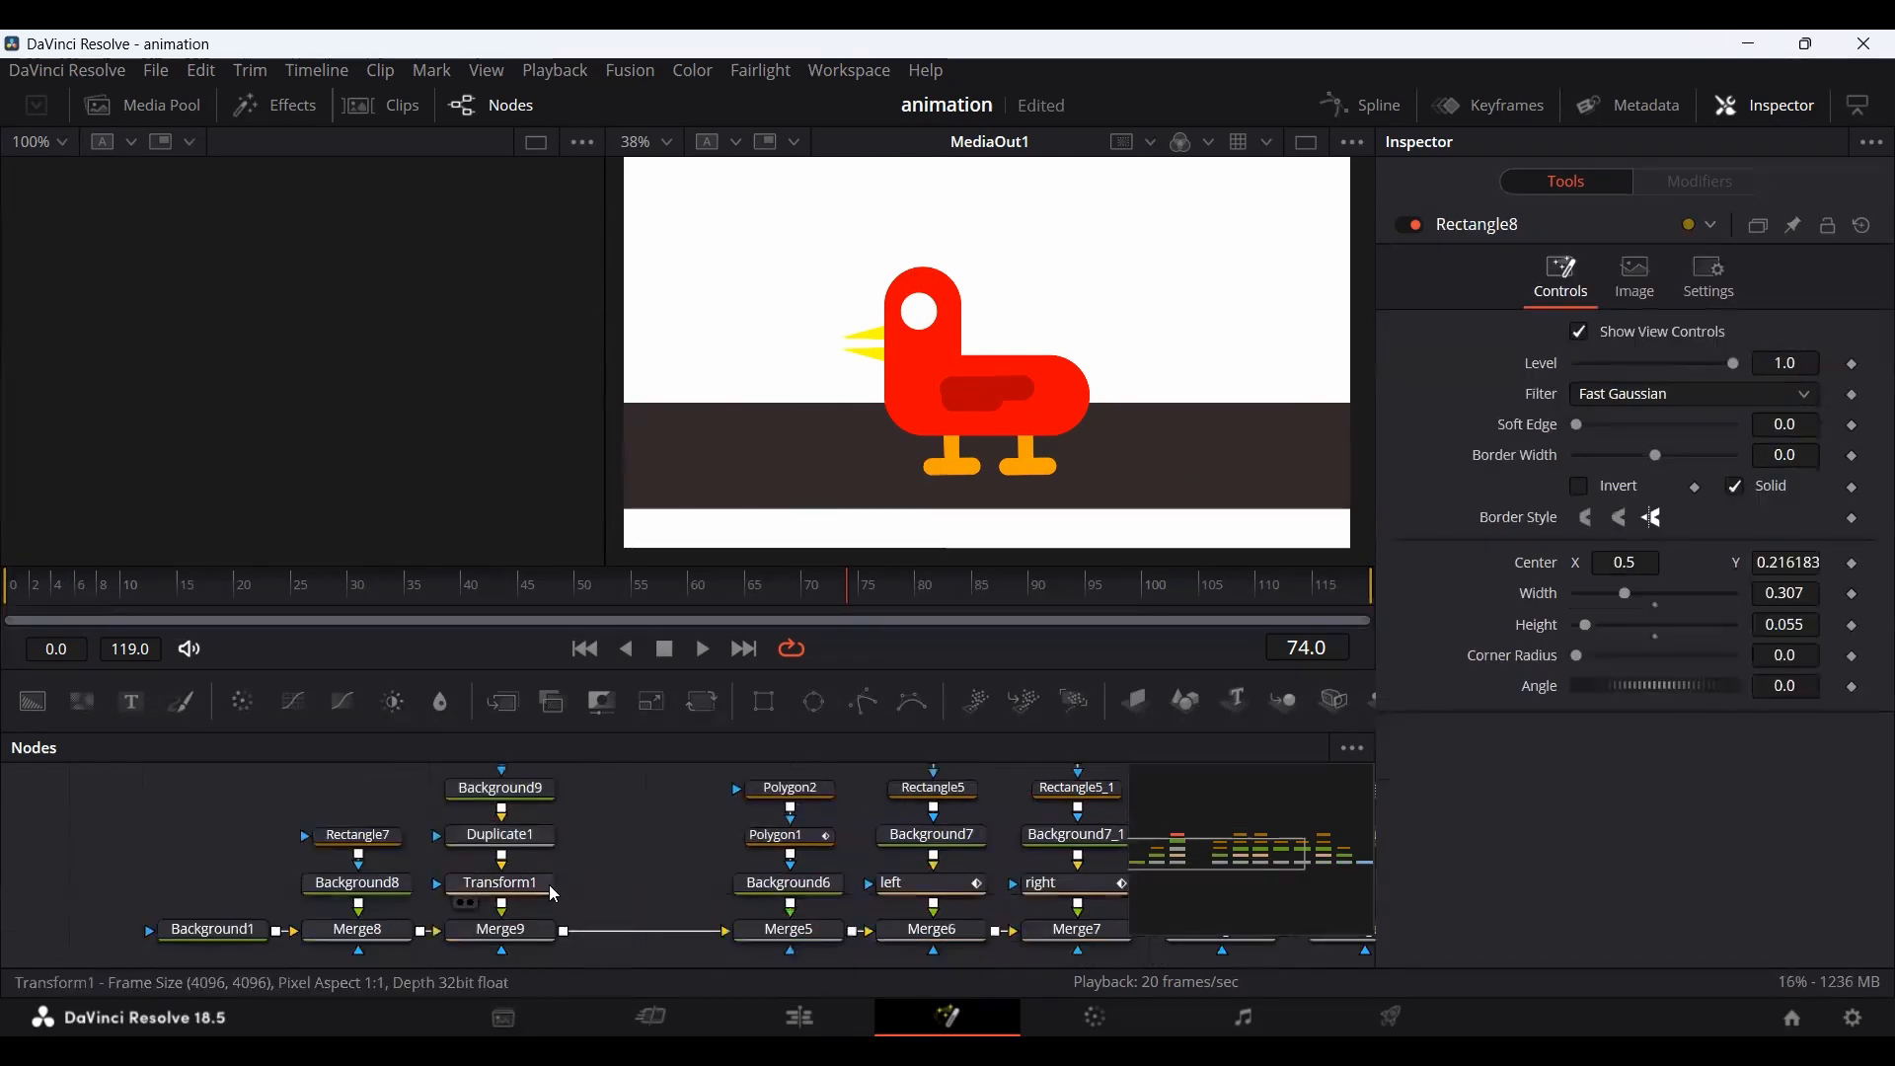
{"action": "scroll", "coordinate": [533, 834], "scroll_direction": "up", "scroll_amount": 3}
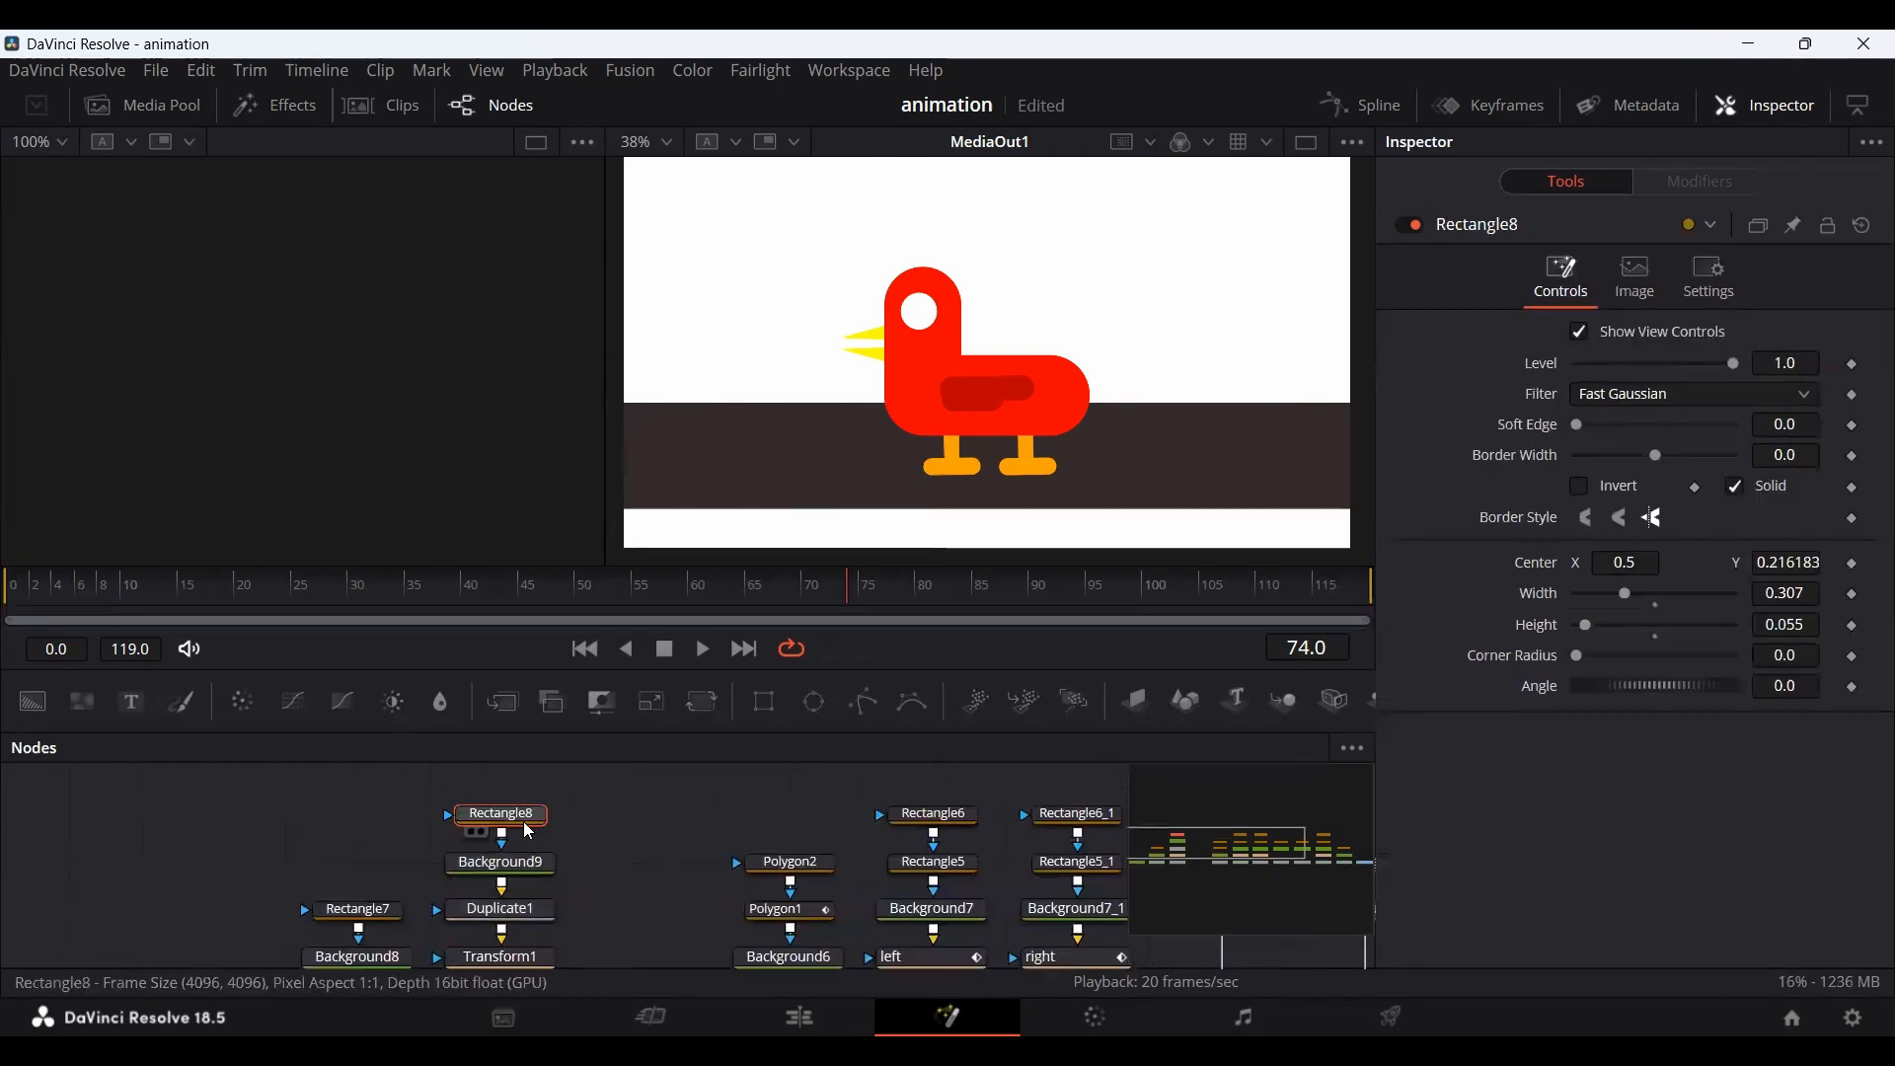
{"action": "scroll", "coordinate": [587, 863], "scroll_direction": "down", "scroll_amount": 3}
{"action": "left_click", "coordinate": [537, 881]}
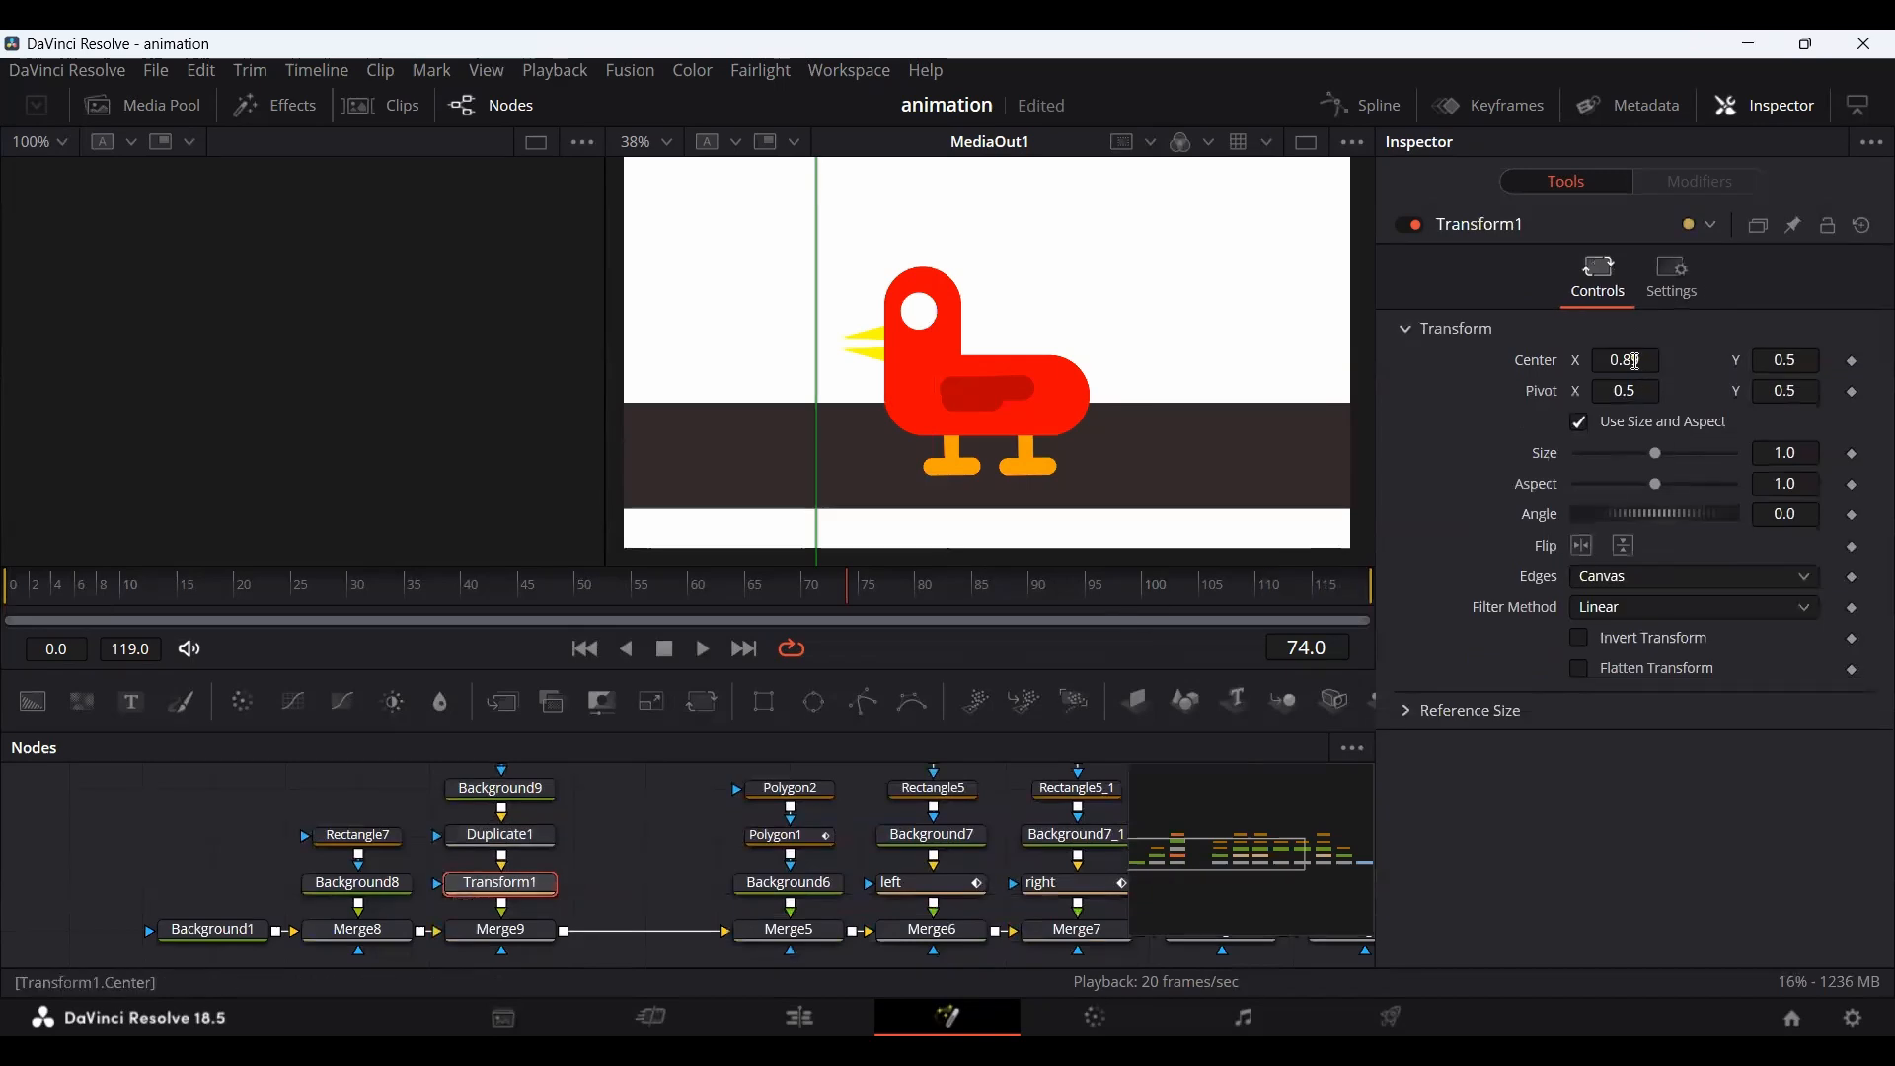
{"action": "left_click_drag", "start_coordinate": [1634, 363], "coordinate": [1190, 362]}
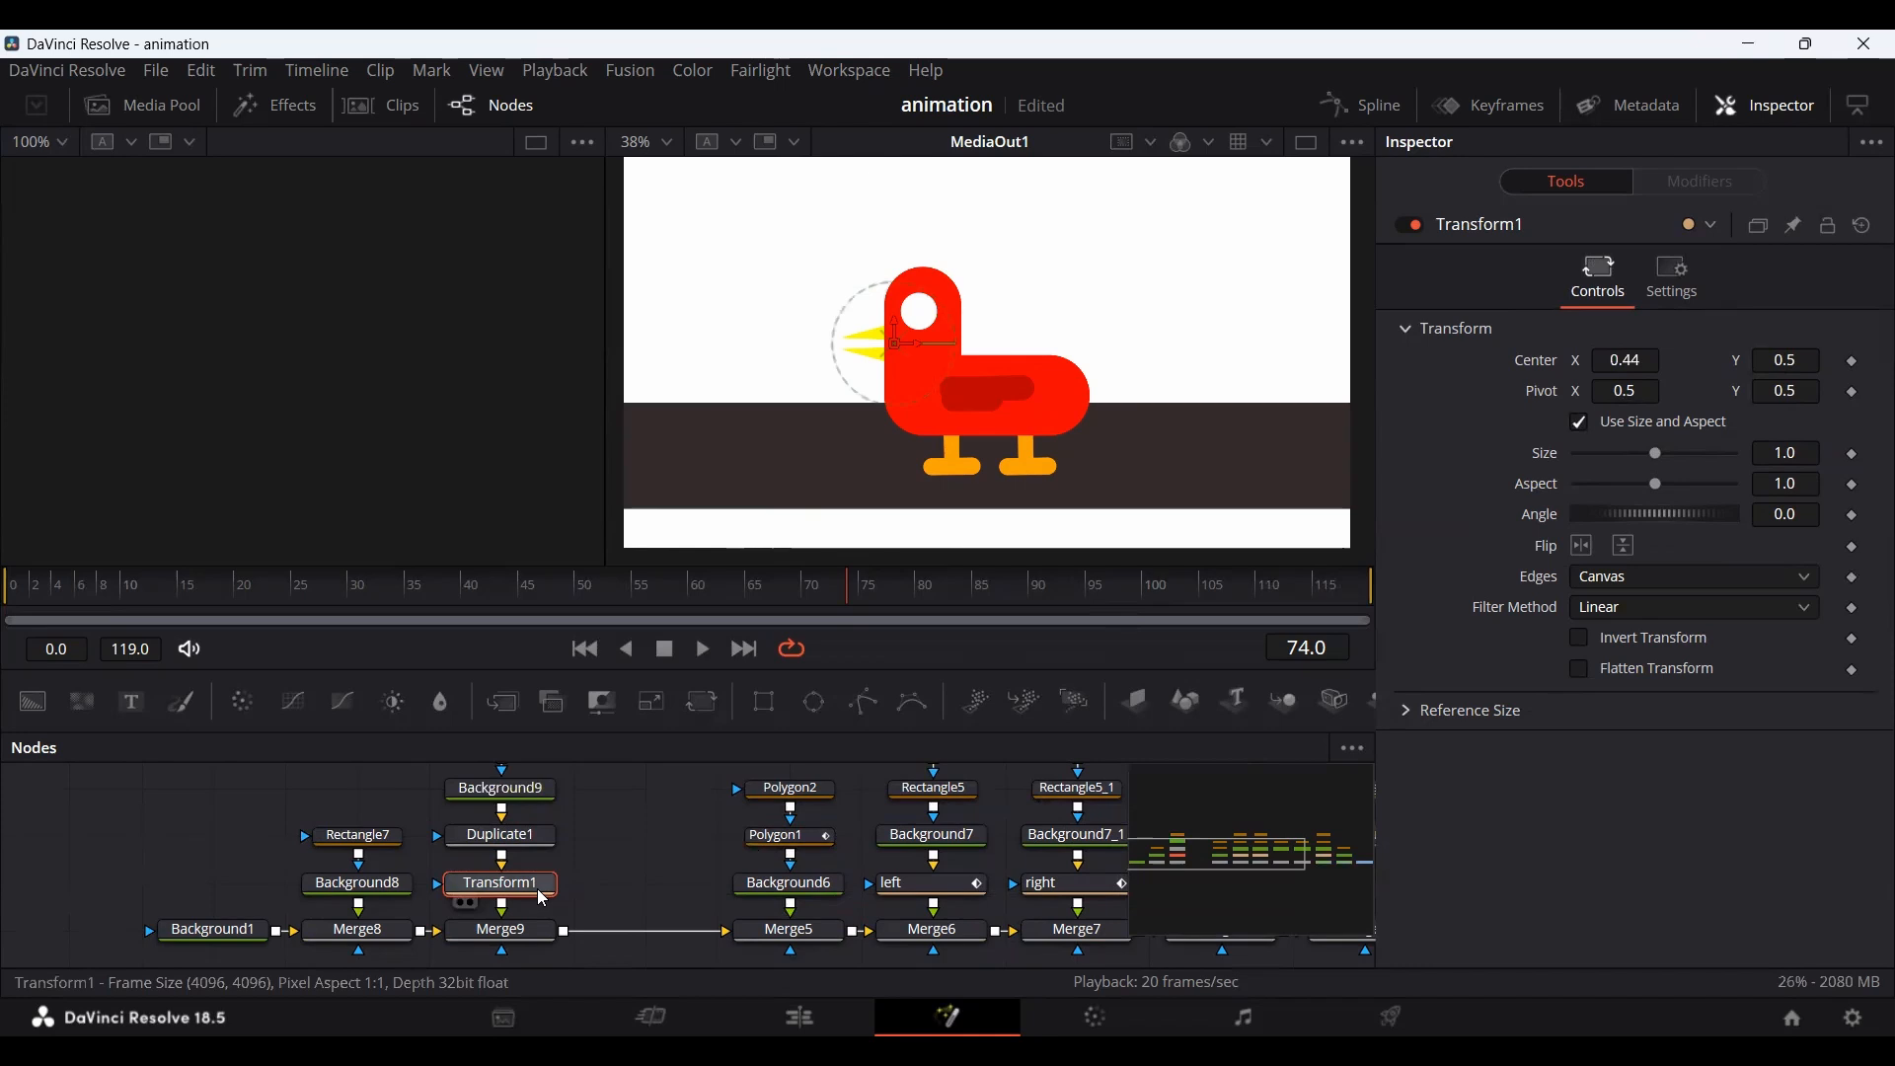
Delete the Transform1 node between Duplicate1 and Merge9, and check the settings of Rectangle8 and Background9.
{"action": "key", "text": "Delete"}
{"action": "scroll", "coordinate": [608, 846], "scroll_direction": "up", "scroll_amount": 3}
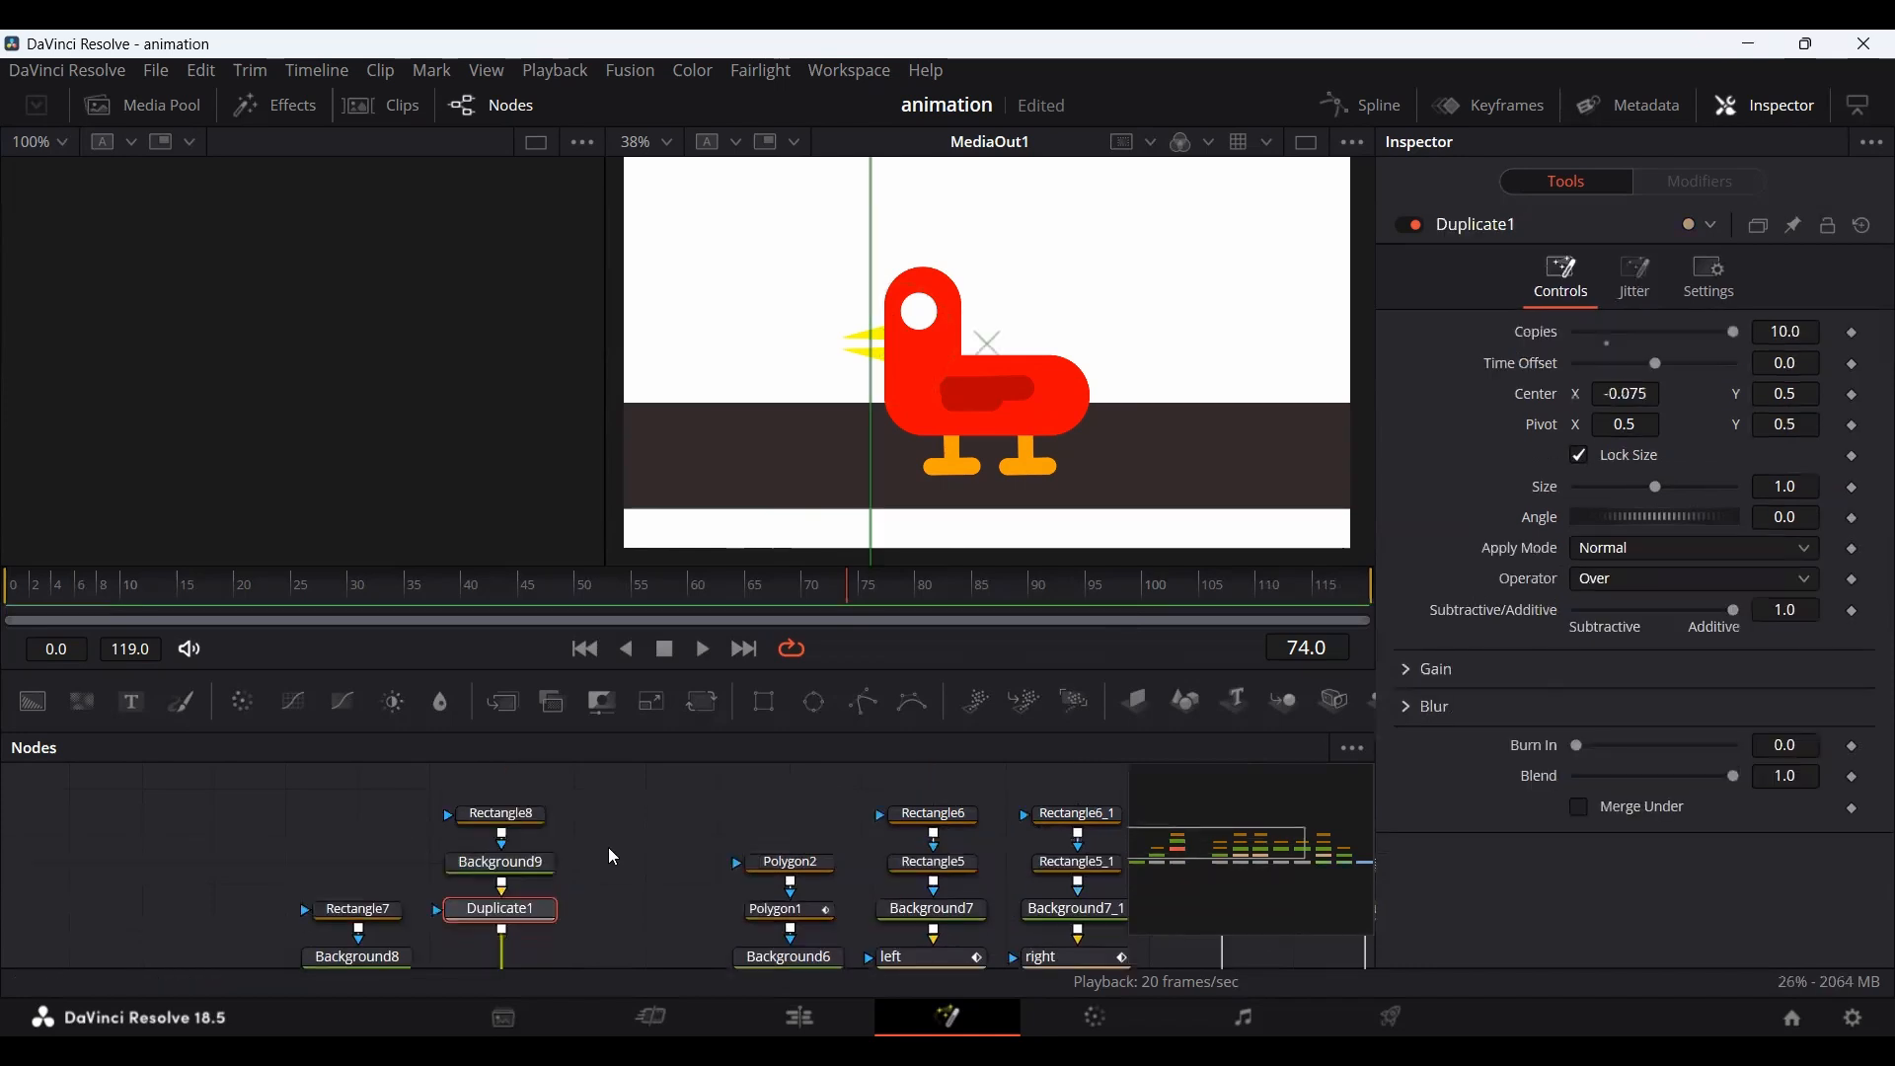
{"action": "left_click", "coordinate": [528, 820]}
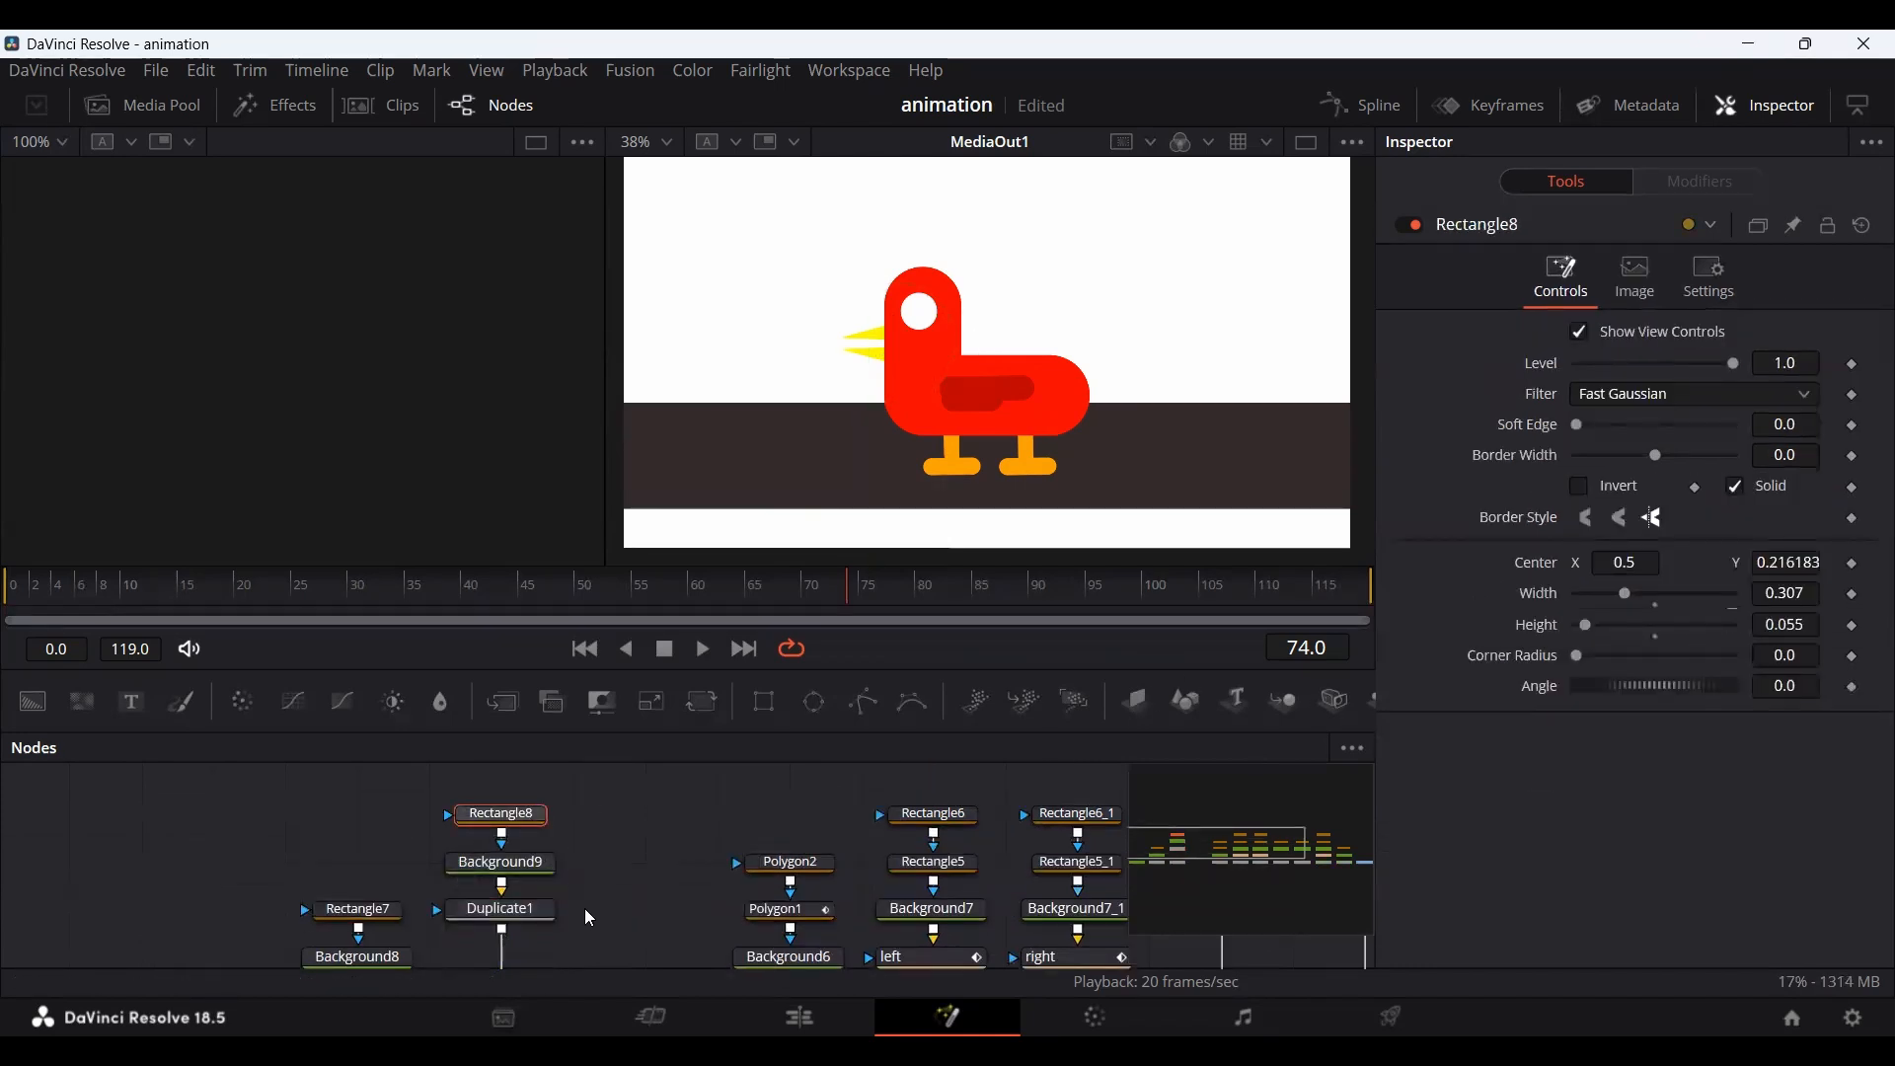
{"action": "left_click", "coordinate": [531, 867]}
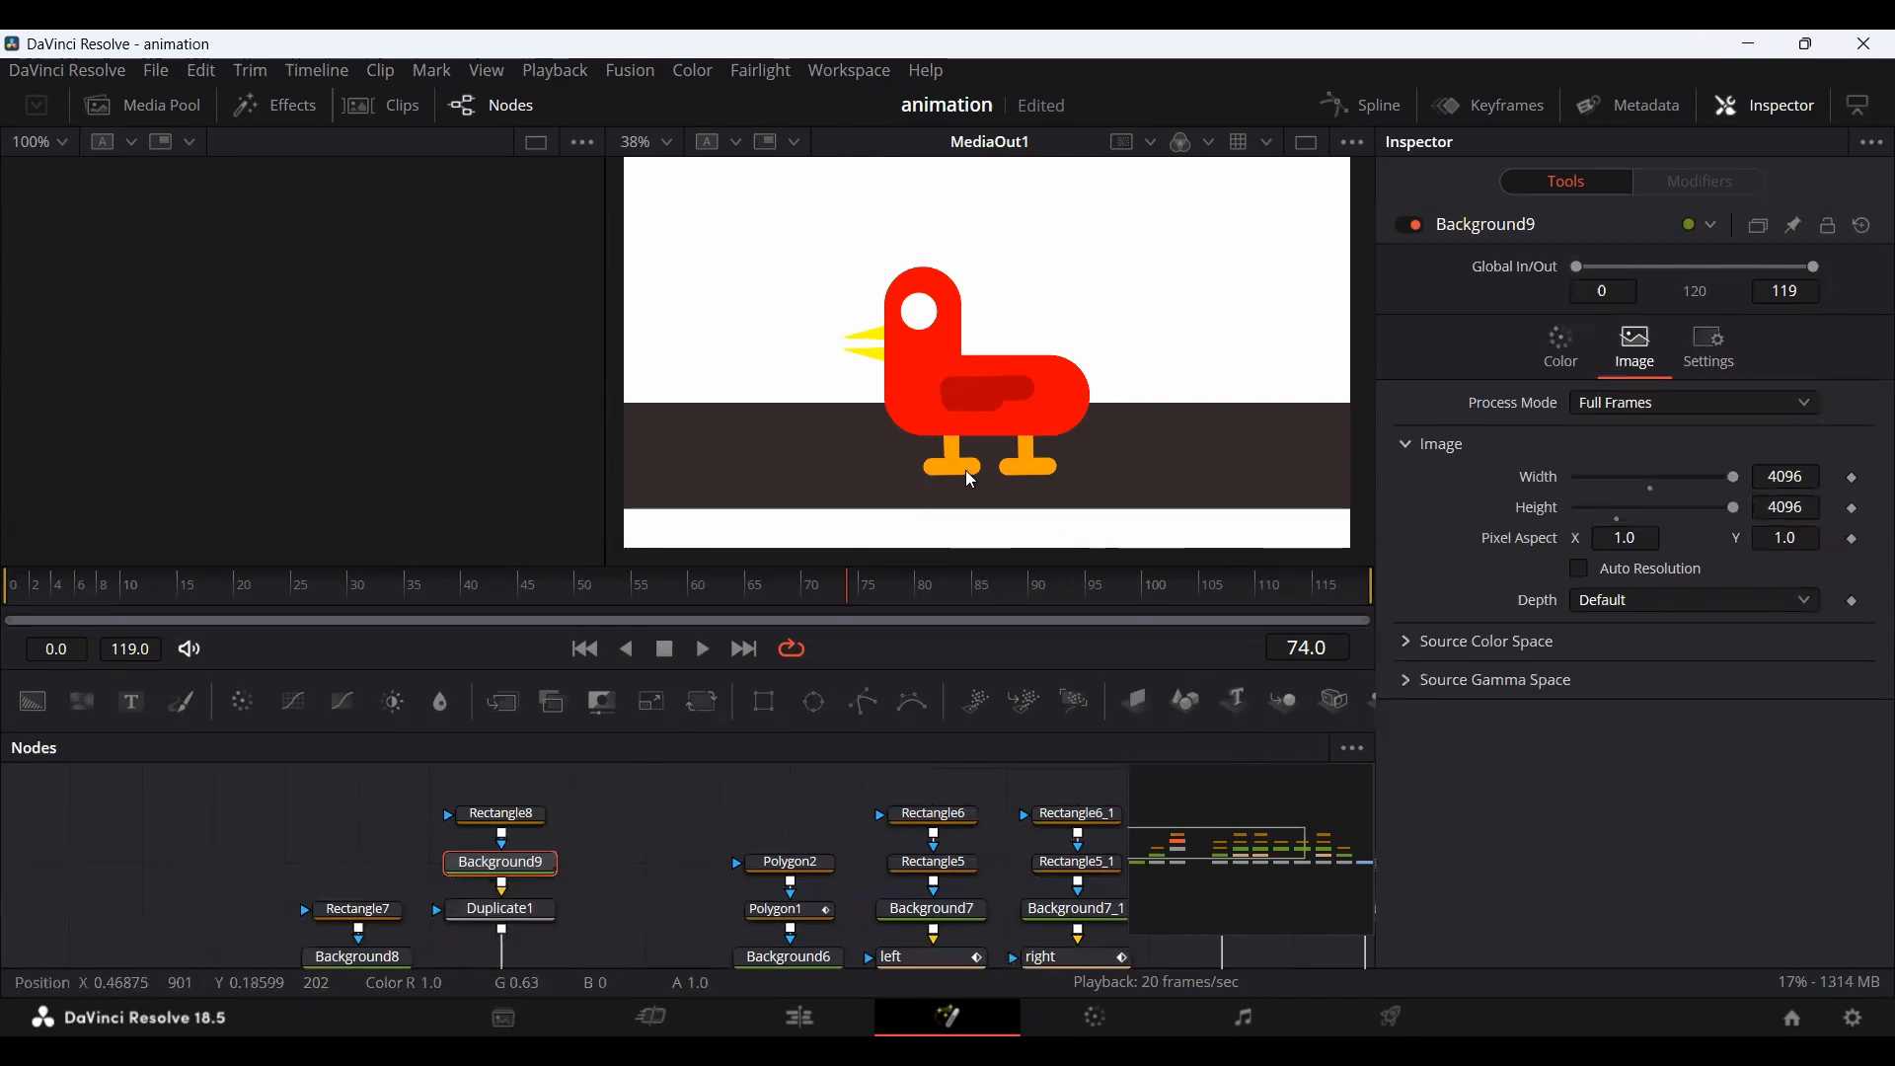
{"action": "scroll", "coordinate": [965, 470], "scroll_direction": "down", "scroll_amount": 5}
{"action": "scroll", "coordinate": [954, 432], "scroll_direction": "up", "scroll_amount": 2}
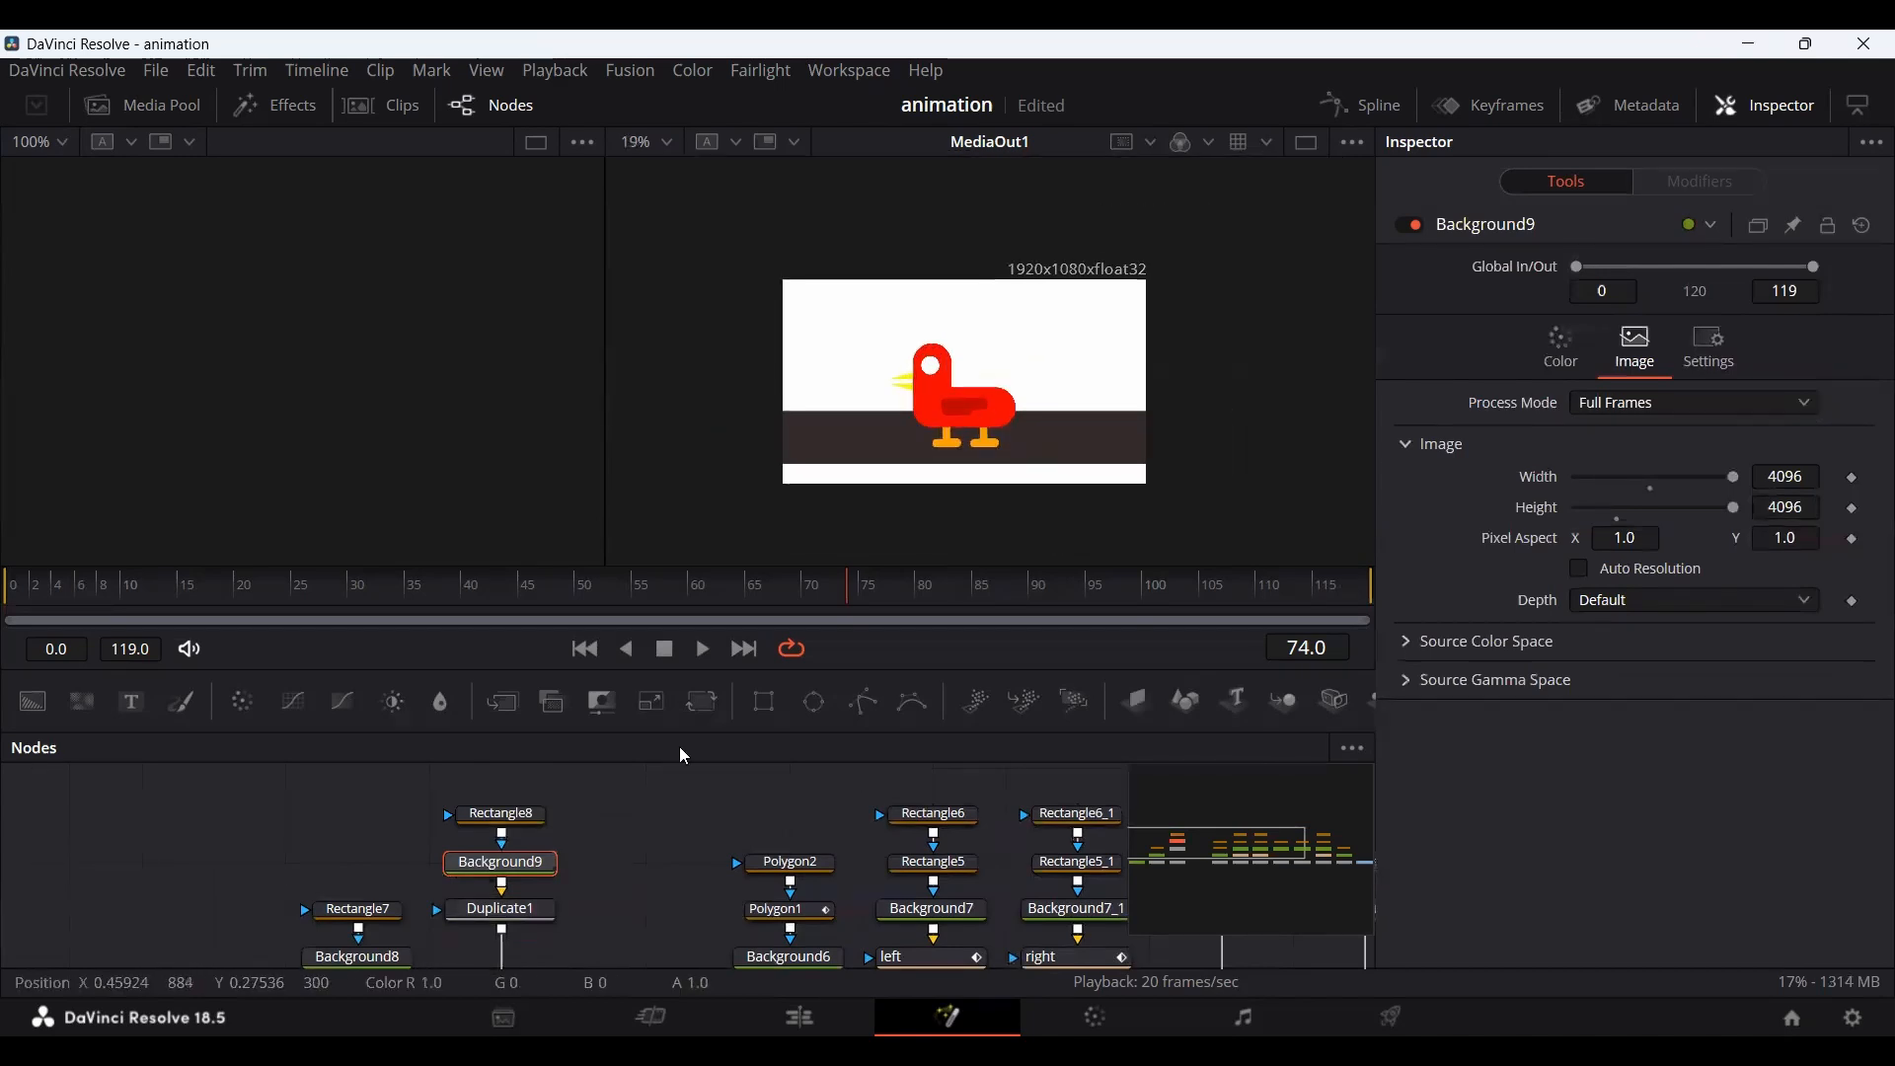
Move the Rectangle8 mask up onto the road so its Center Y is about 0.43.
{"action": "left_click", "coordinate": [501, 819]}
{"action": "scroll", "coordinate": [916, 483], "scroll_direction": "down", "scroll_amount": 3}
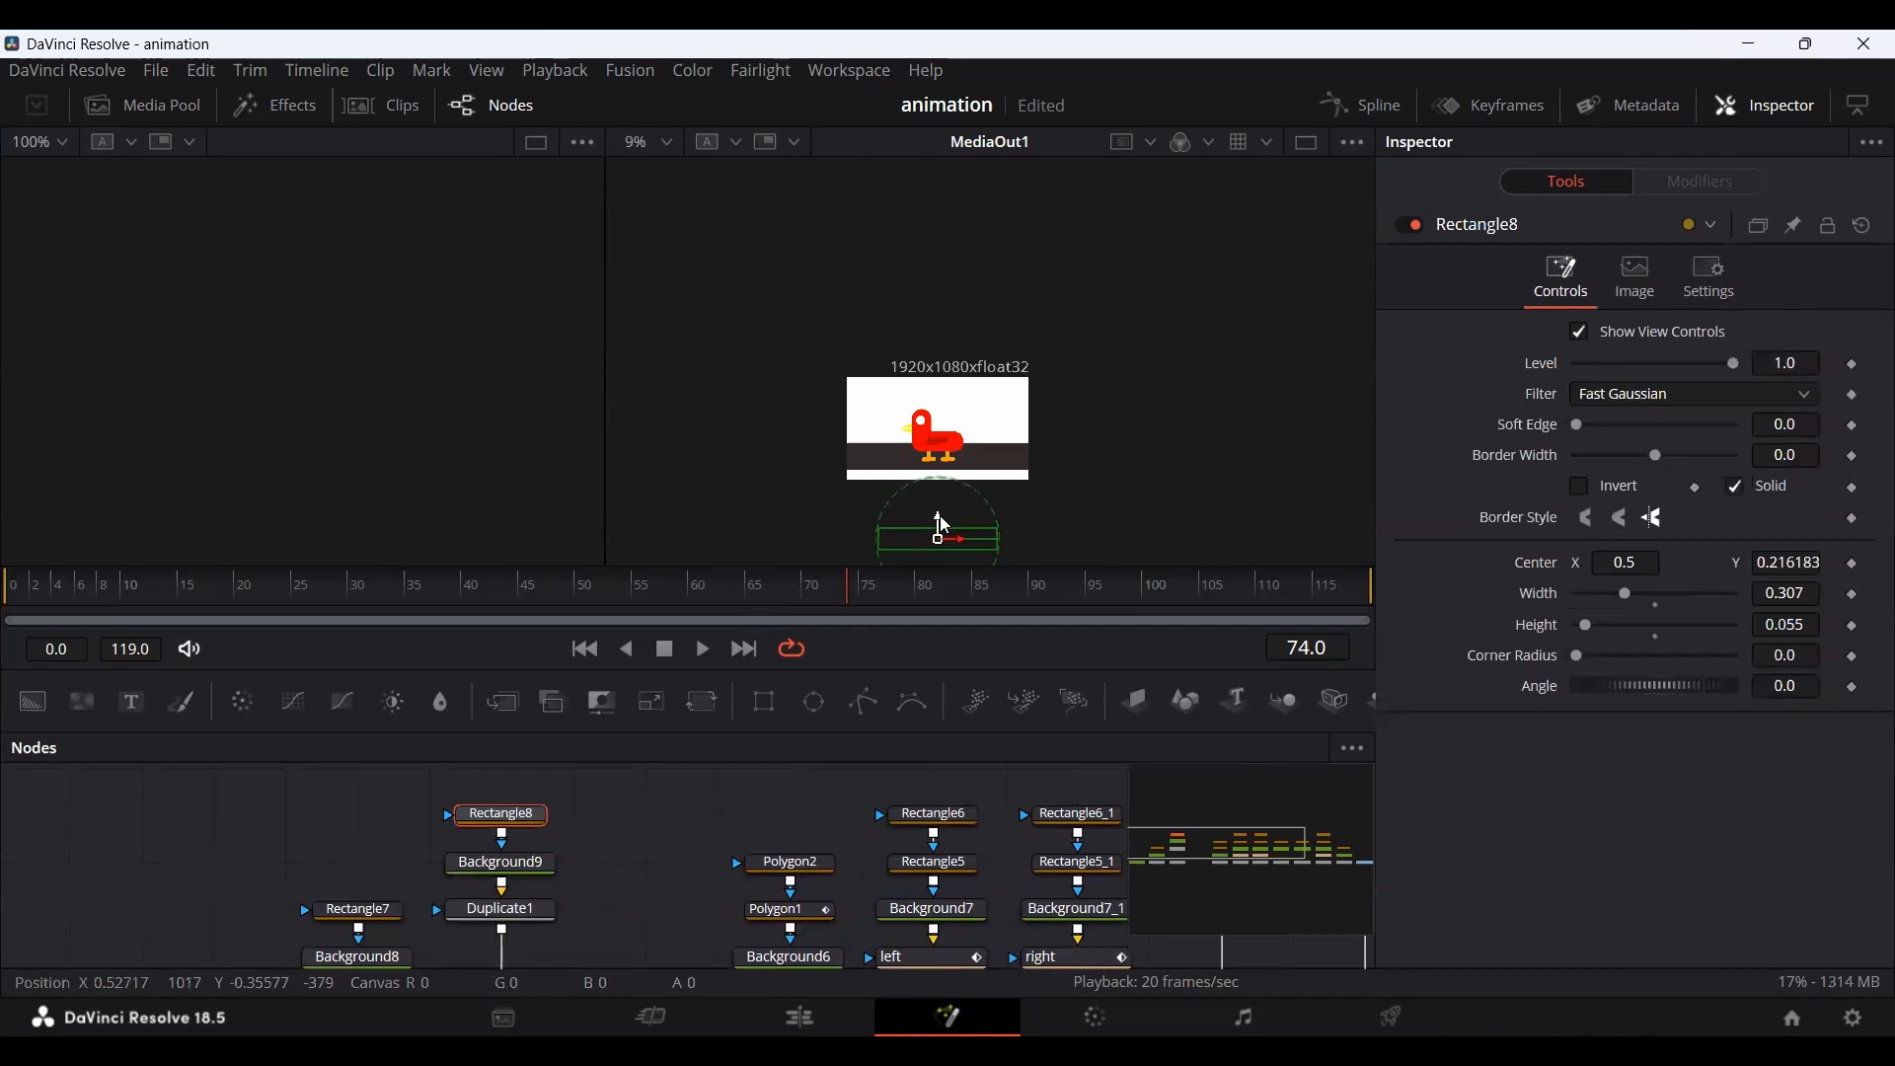
{"action": "left_click_drag", "start_coordinate": [939, 534], "coordinate": [952, 450]}
{"action": "scroll", "coordinate": [952, 451], "scroll_direction": "up", "scroll_amount": 4}
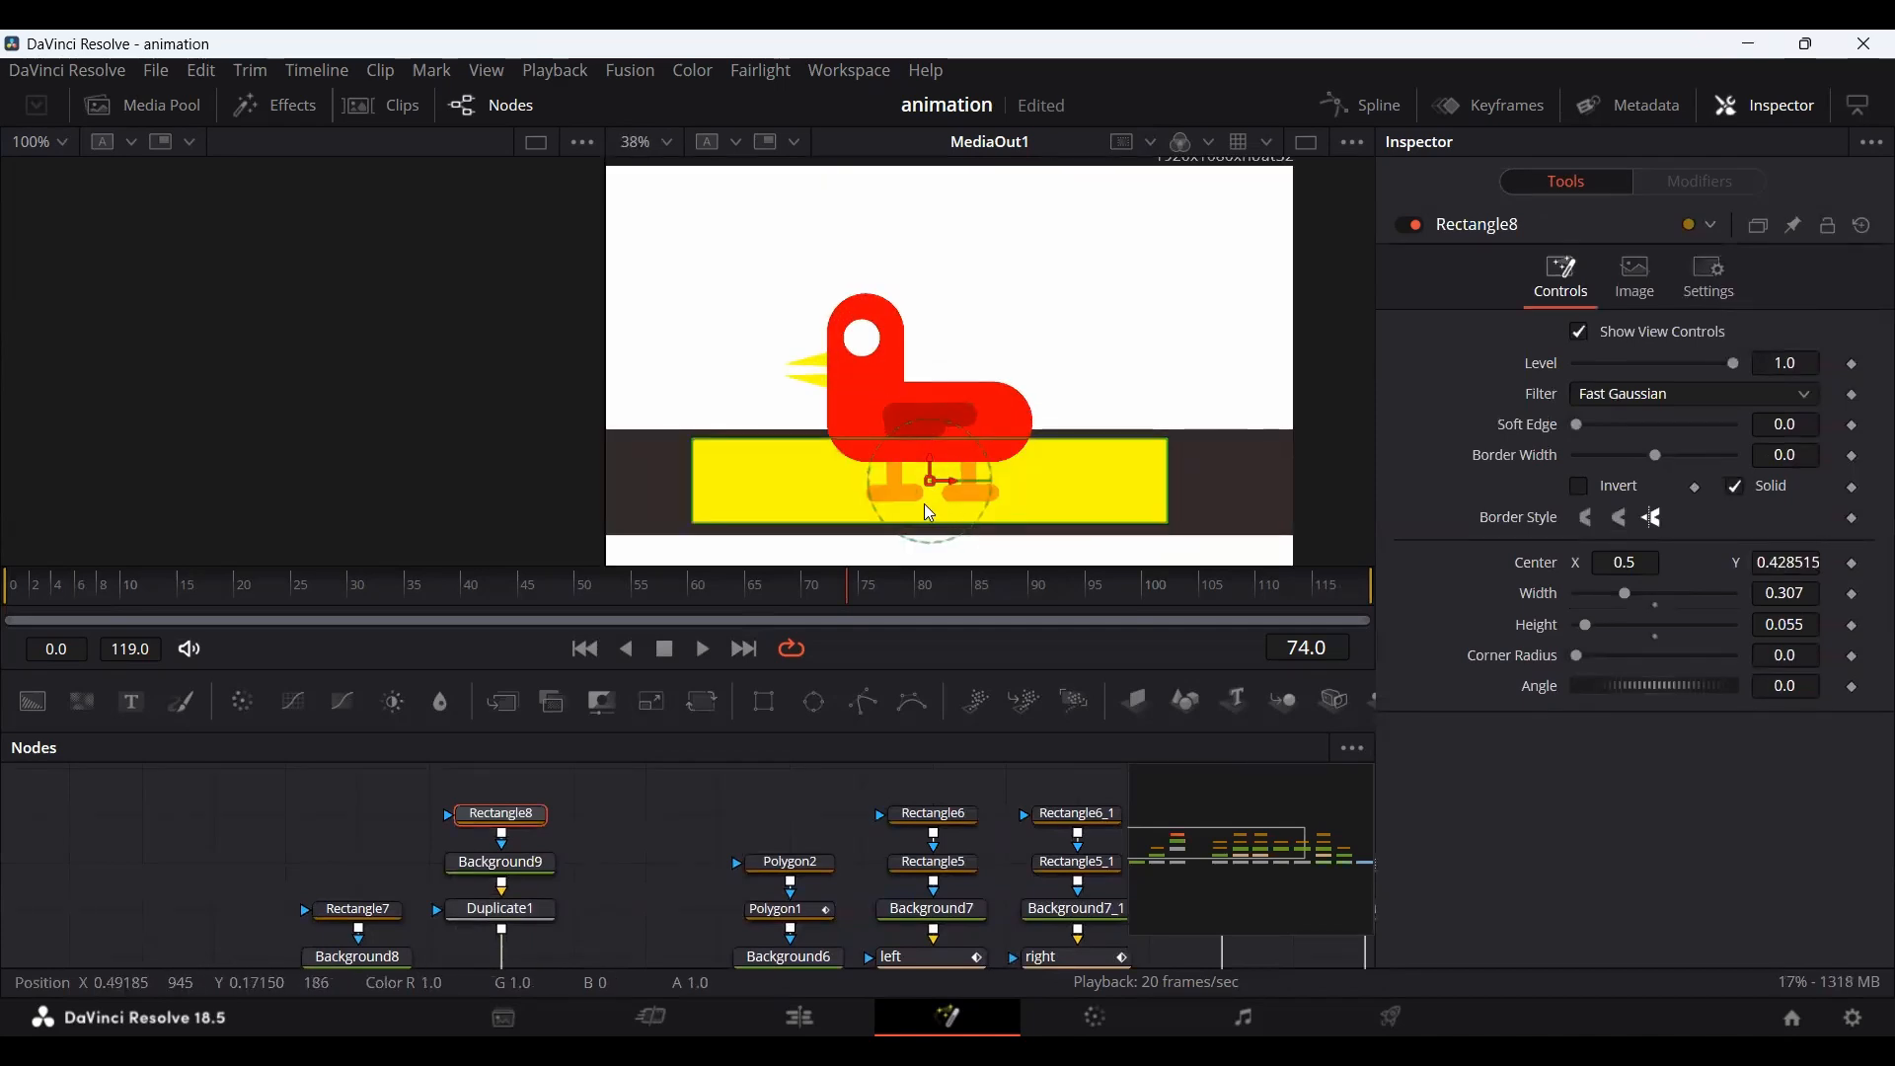
{"action": "left_click_drag", "start_coordinate": [925, 501], "coordinate": [1005, 488]}
{"action": "left_click_drag", "start_coordinate": [1005, 561], "coordinate": [1004, 511]}
{"action": "scroll", "coordinate": [1004, 510], "scroll_direction": "down", "scroll_amount": 1}
{"action": "scroll", "coordinate": [1005, 508], "scroll_direction": "up", "scroll_amount": 2}
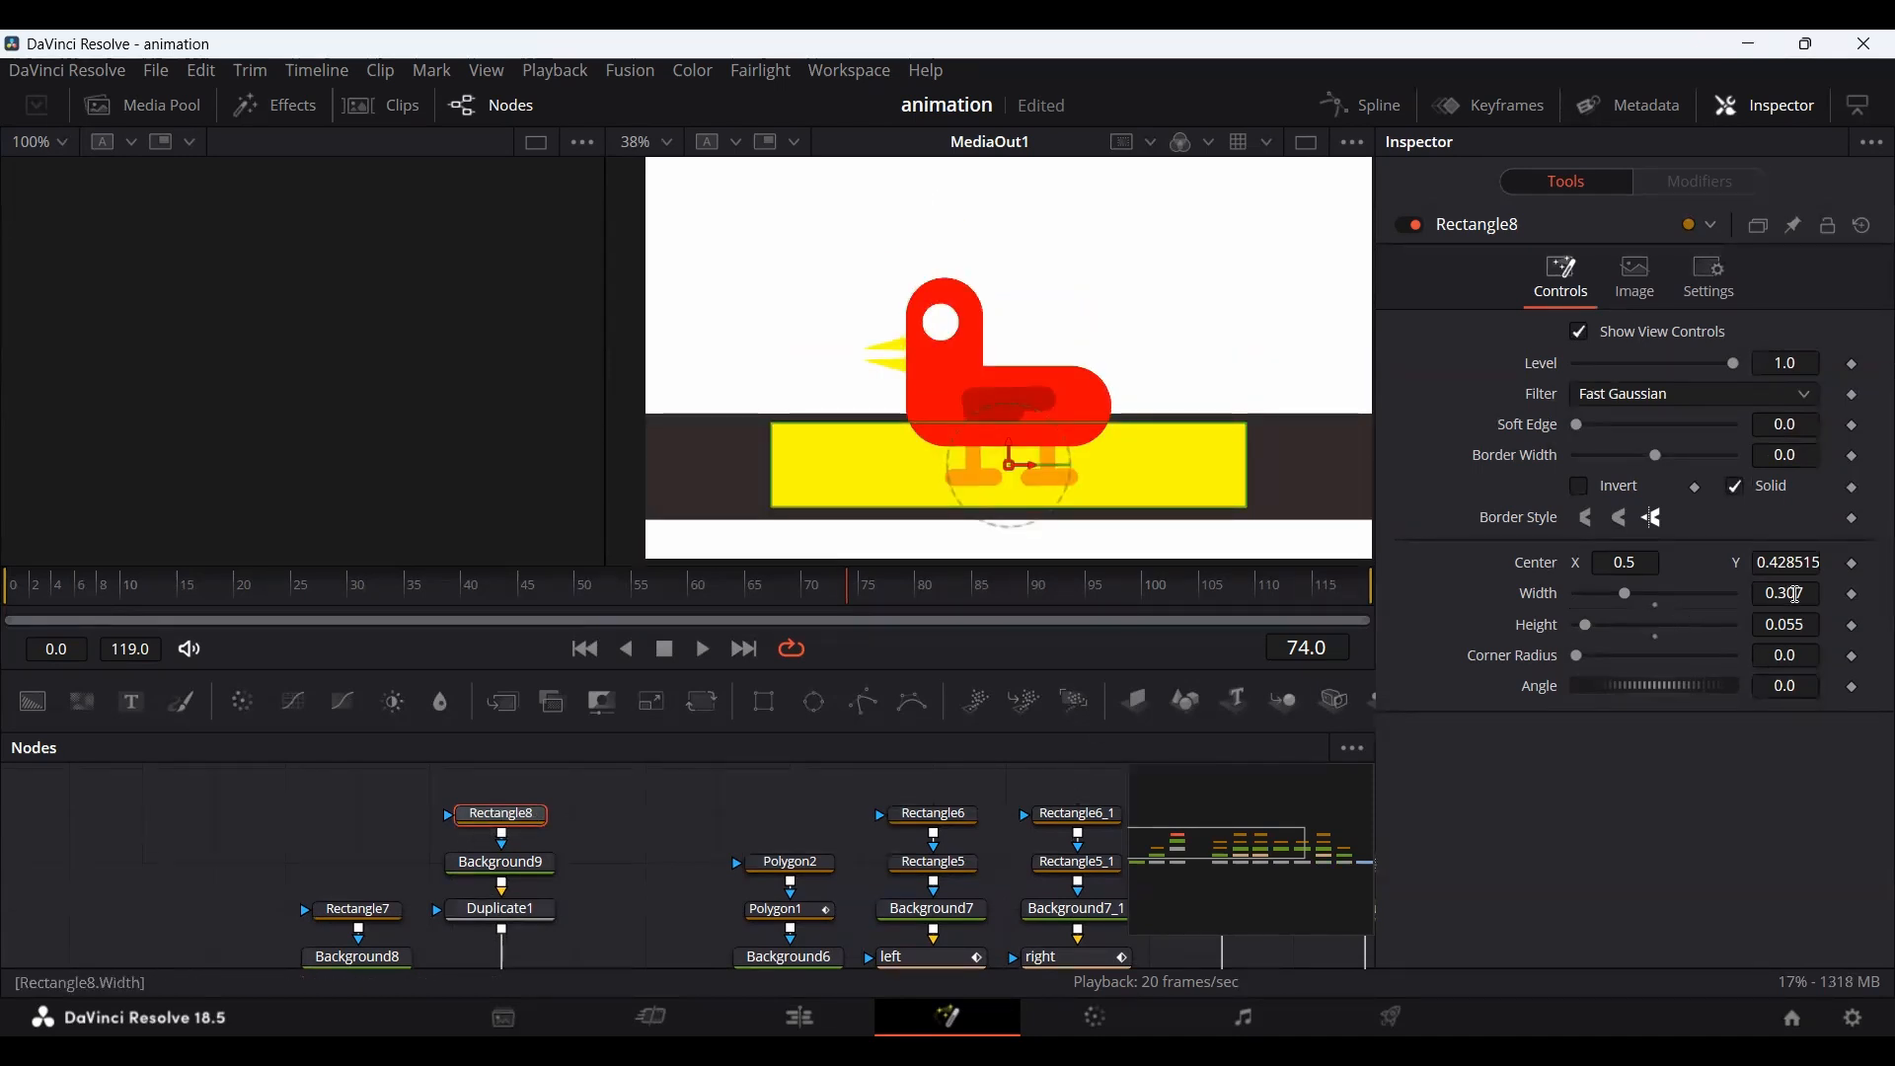
Slim Rectangle8 into a thin stripe with a Height of 0.017, and shorten its Width to roughly half.
{"action": "left_click_drag", "start_coordinate": [1798, 592], "coordinate": [1761, 625]}
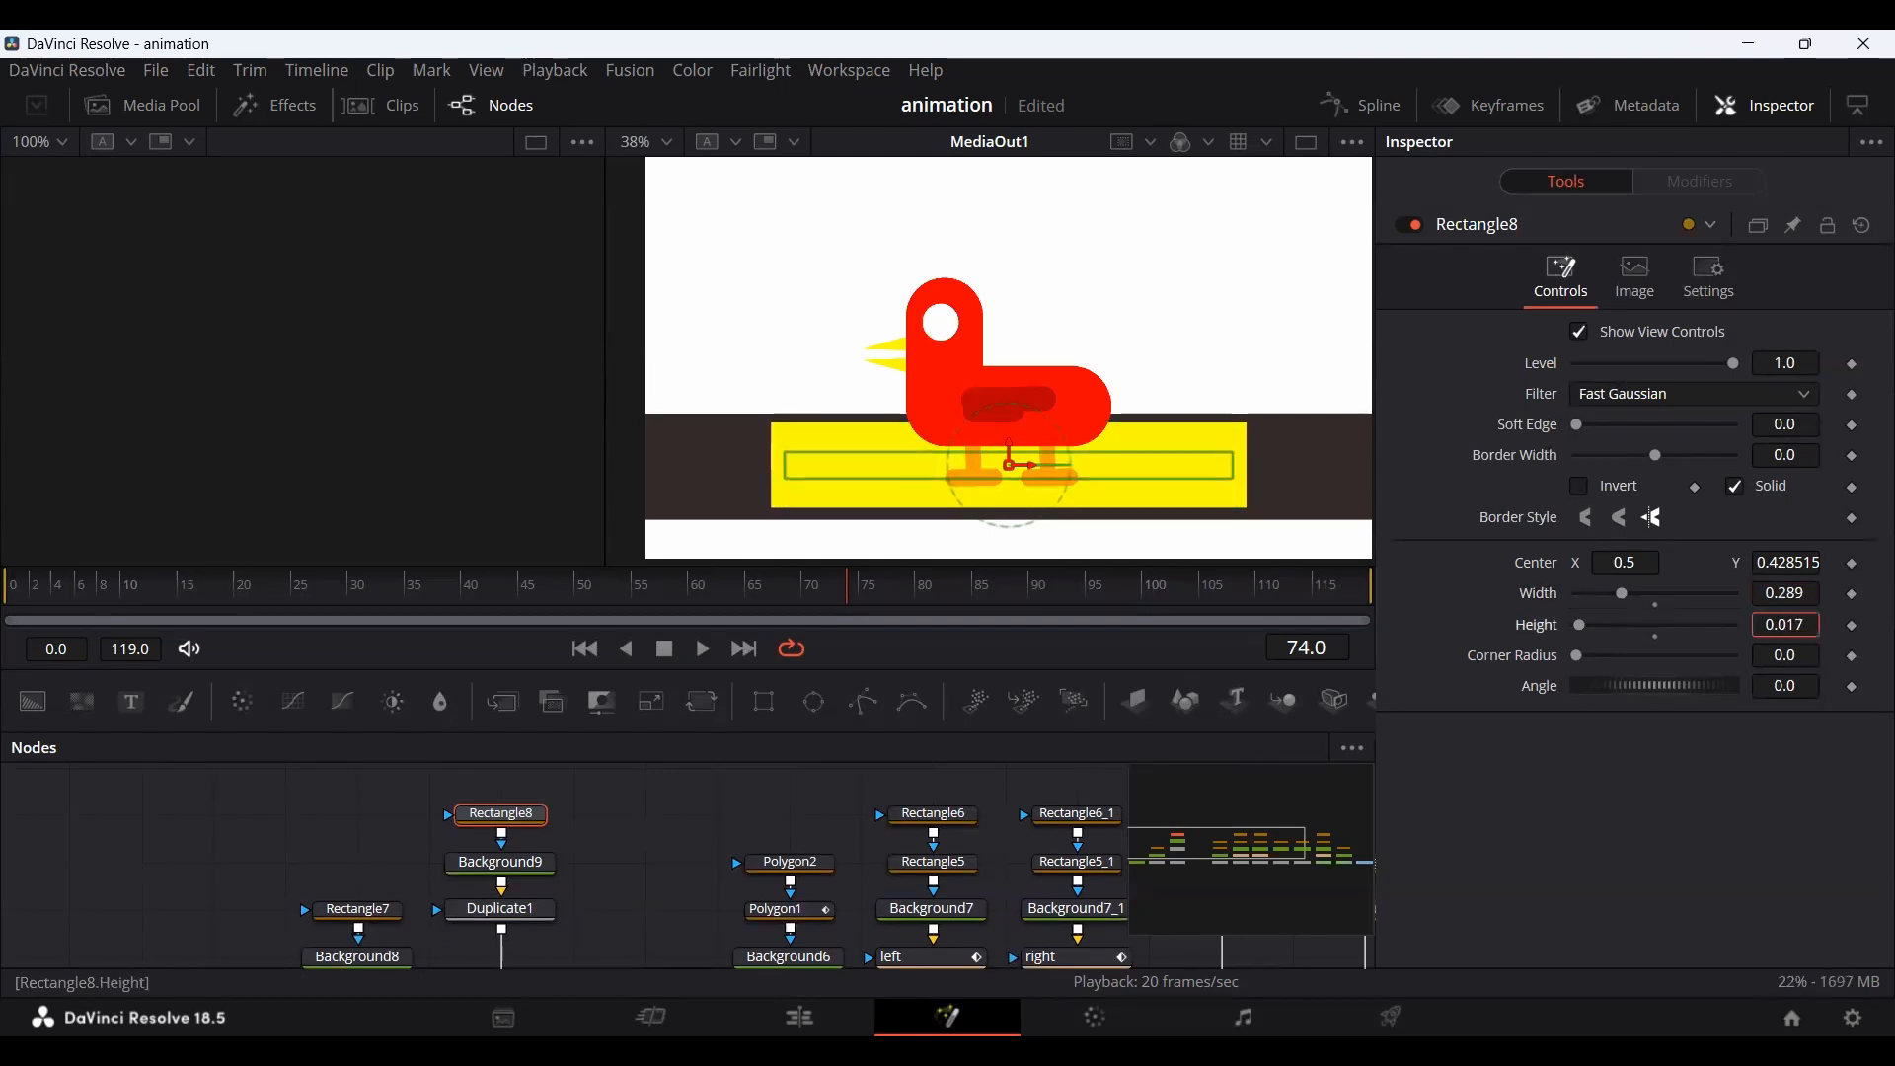
{"action": "left_click", "coordinate": [520, 871]}
{"action": "left_click", "coordinate": [541, 907]}
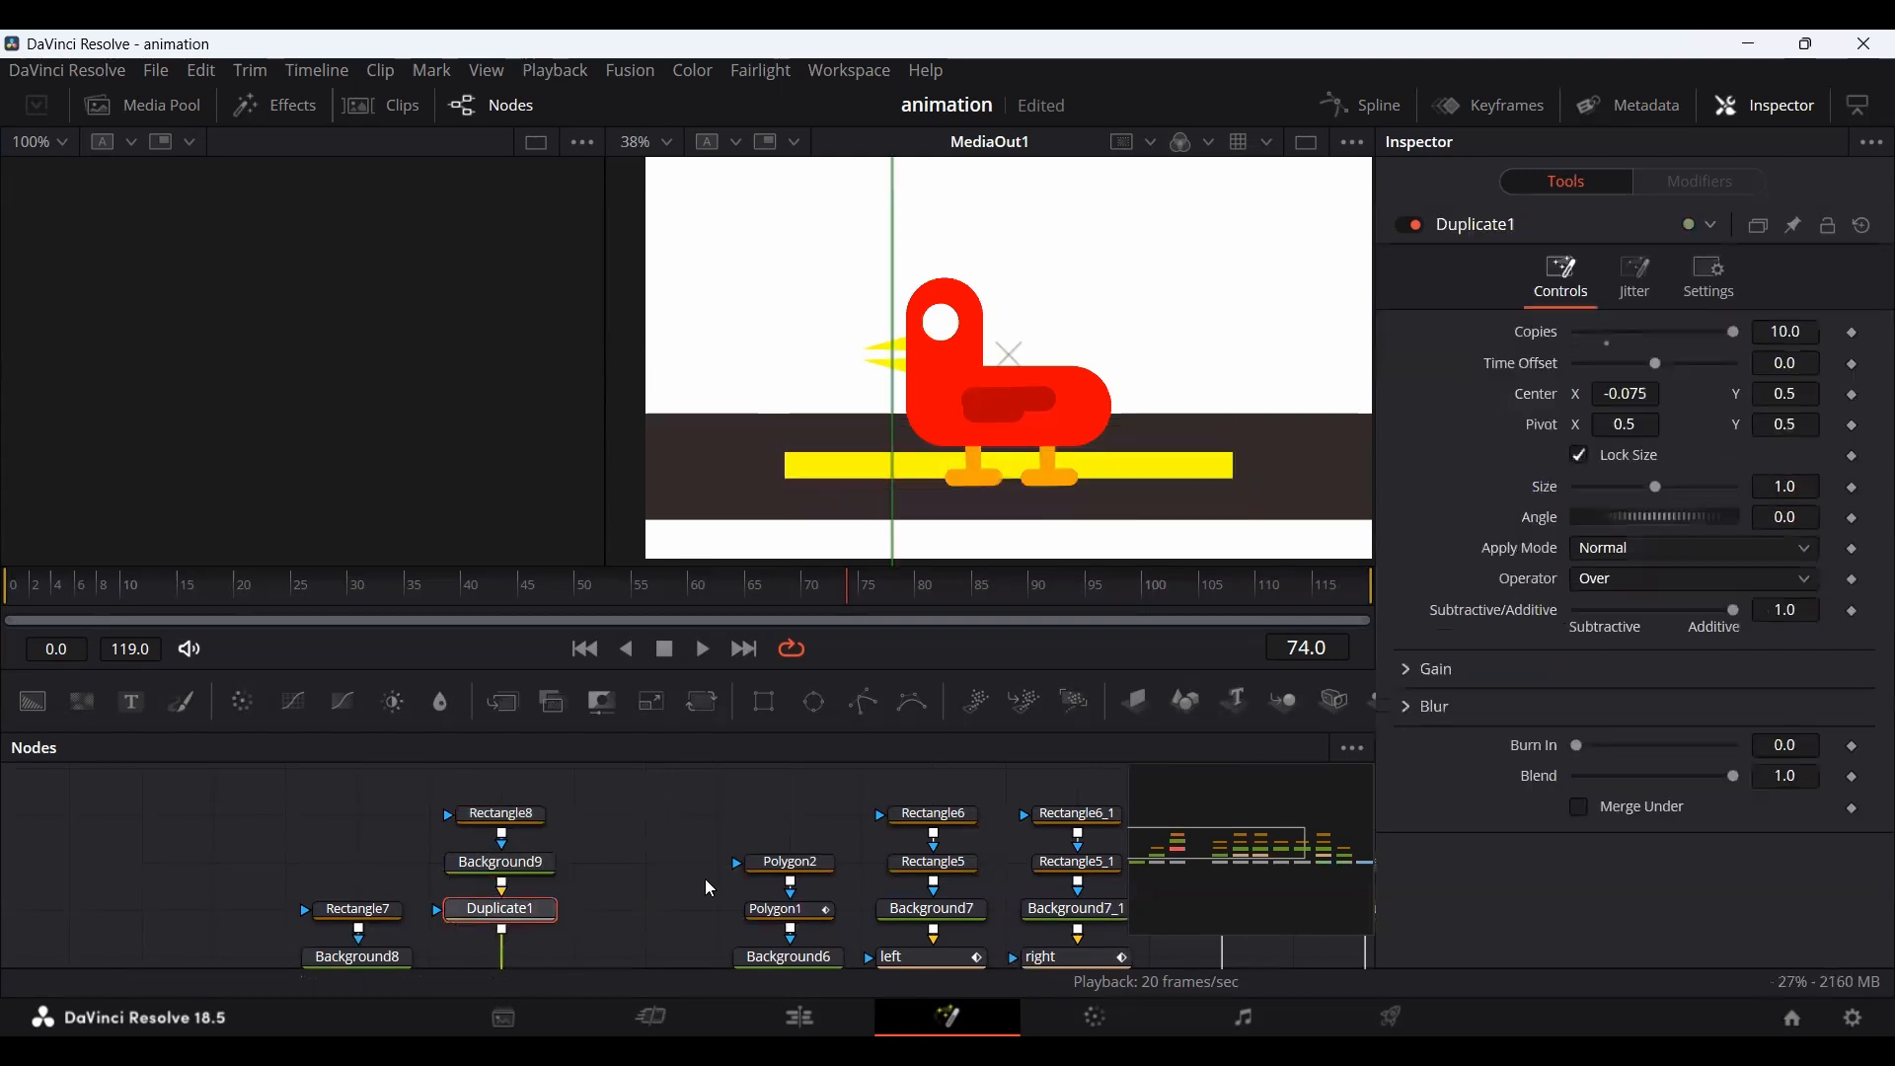
{"action": "left_click", "coordinate": [507, 814]}
{"action": "left_click_drag", "start_coordinate": [1788, 593], "coordinate": [1659, 593]}
{"action": "left_click", "coordinate": [530, 906]}
{"action": "left_click", "coordinate": [602, 880]}
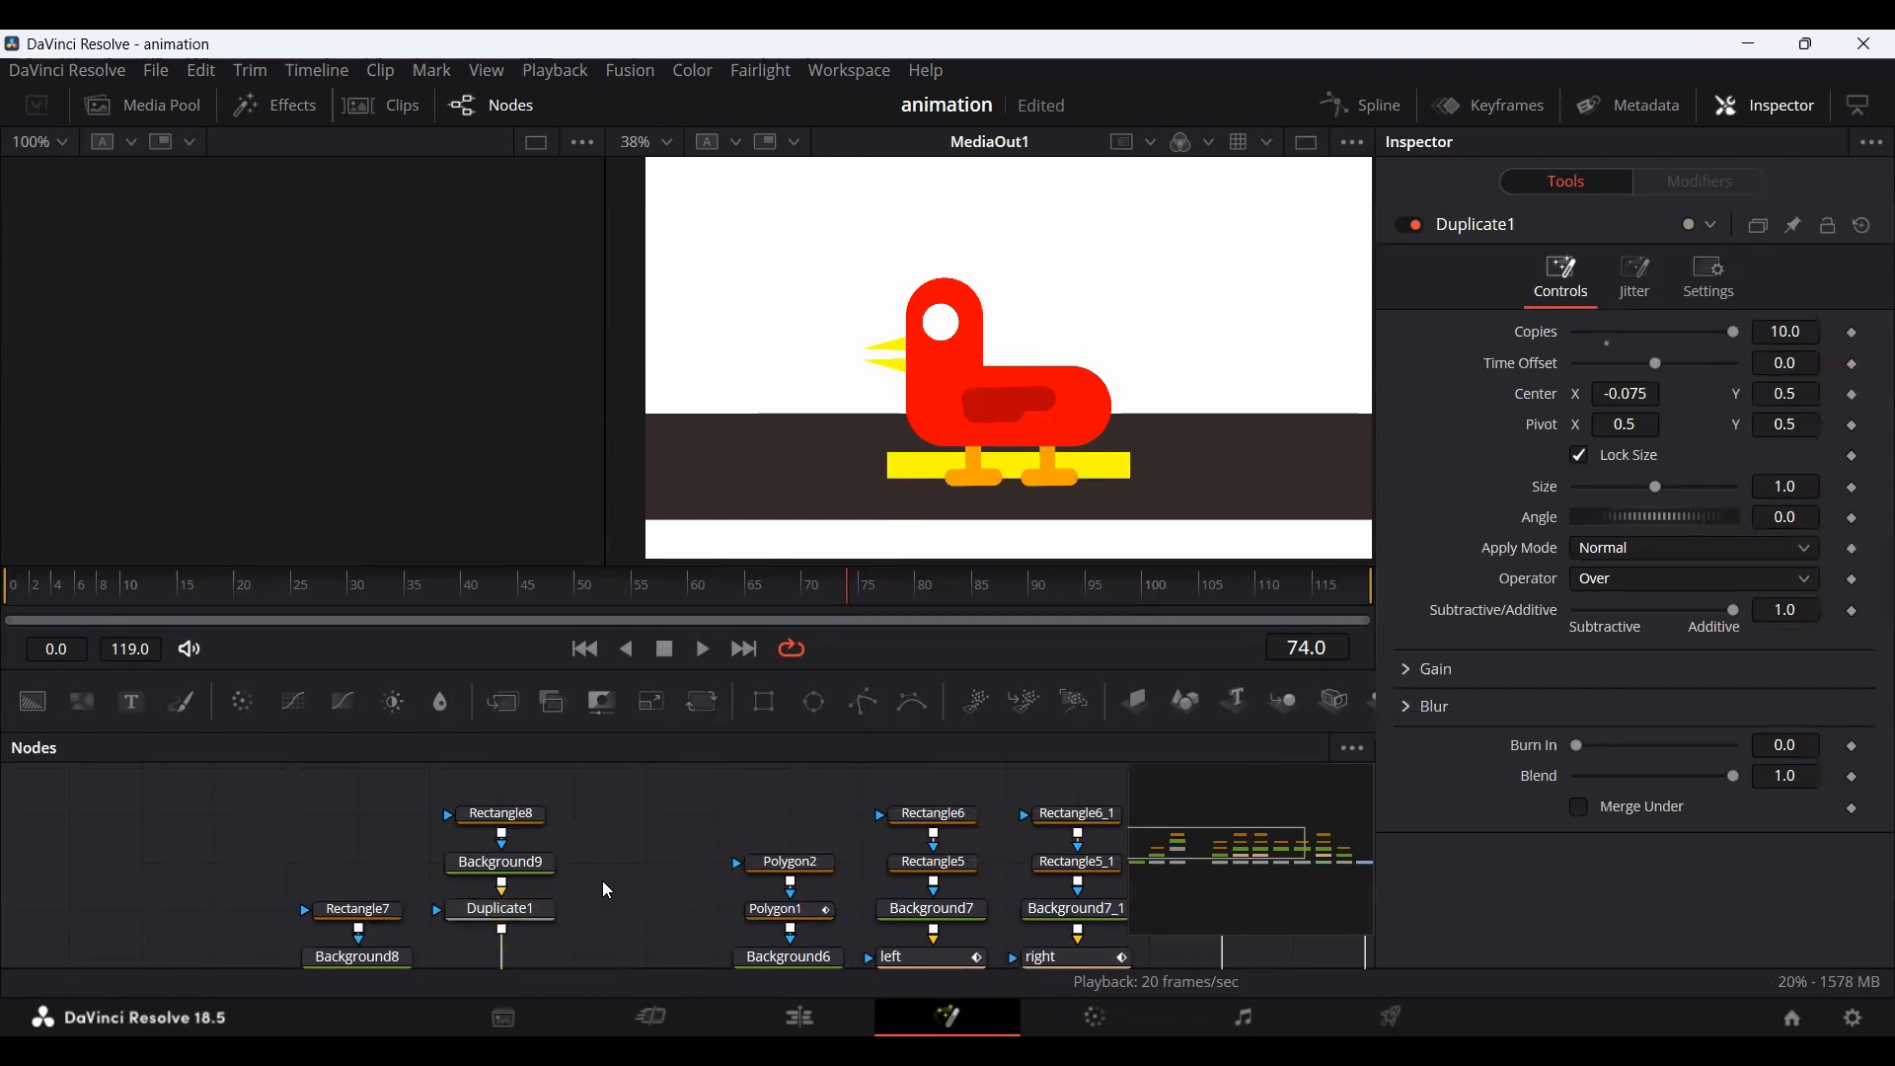
Reduce the number of copies in Duplicate1 to 5.
{"action": "scroll", "coordinate": [602, 881], "scroll_direction": "down", "scroll_amount": 2}
{"action": "left_click", "coordinate": [528, 836]}
{"action": "left_click_drag", "start_coordinate": [1736, 333], "coordinate": [1627, 335]}
{"action": "left_click", "coordinate": [1799, 334]}
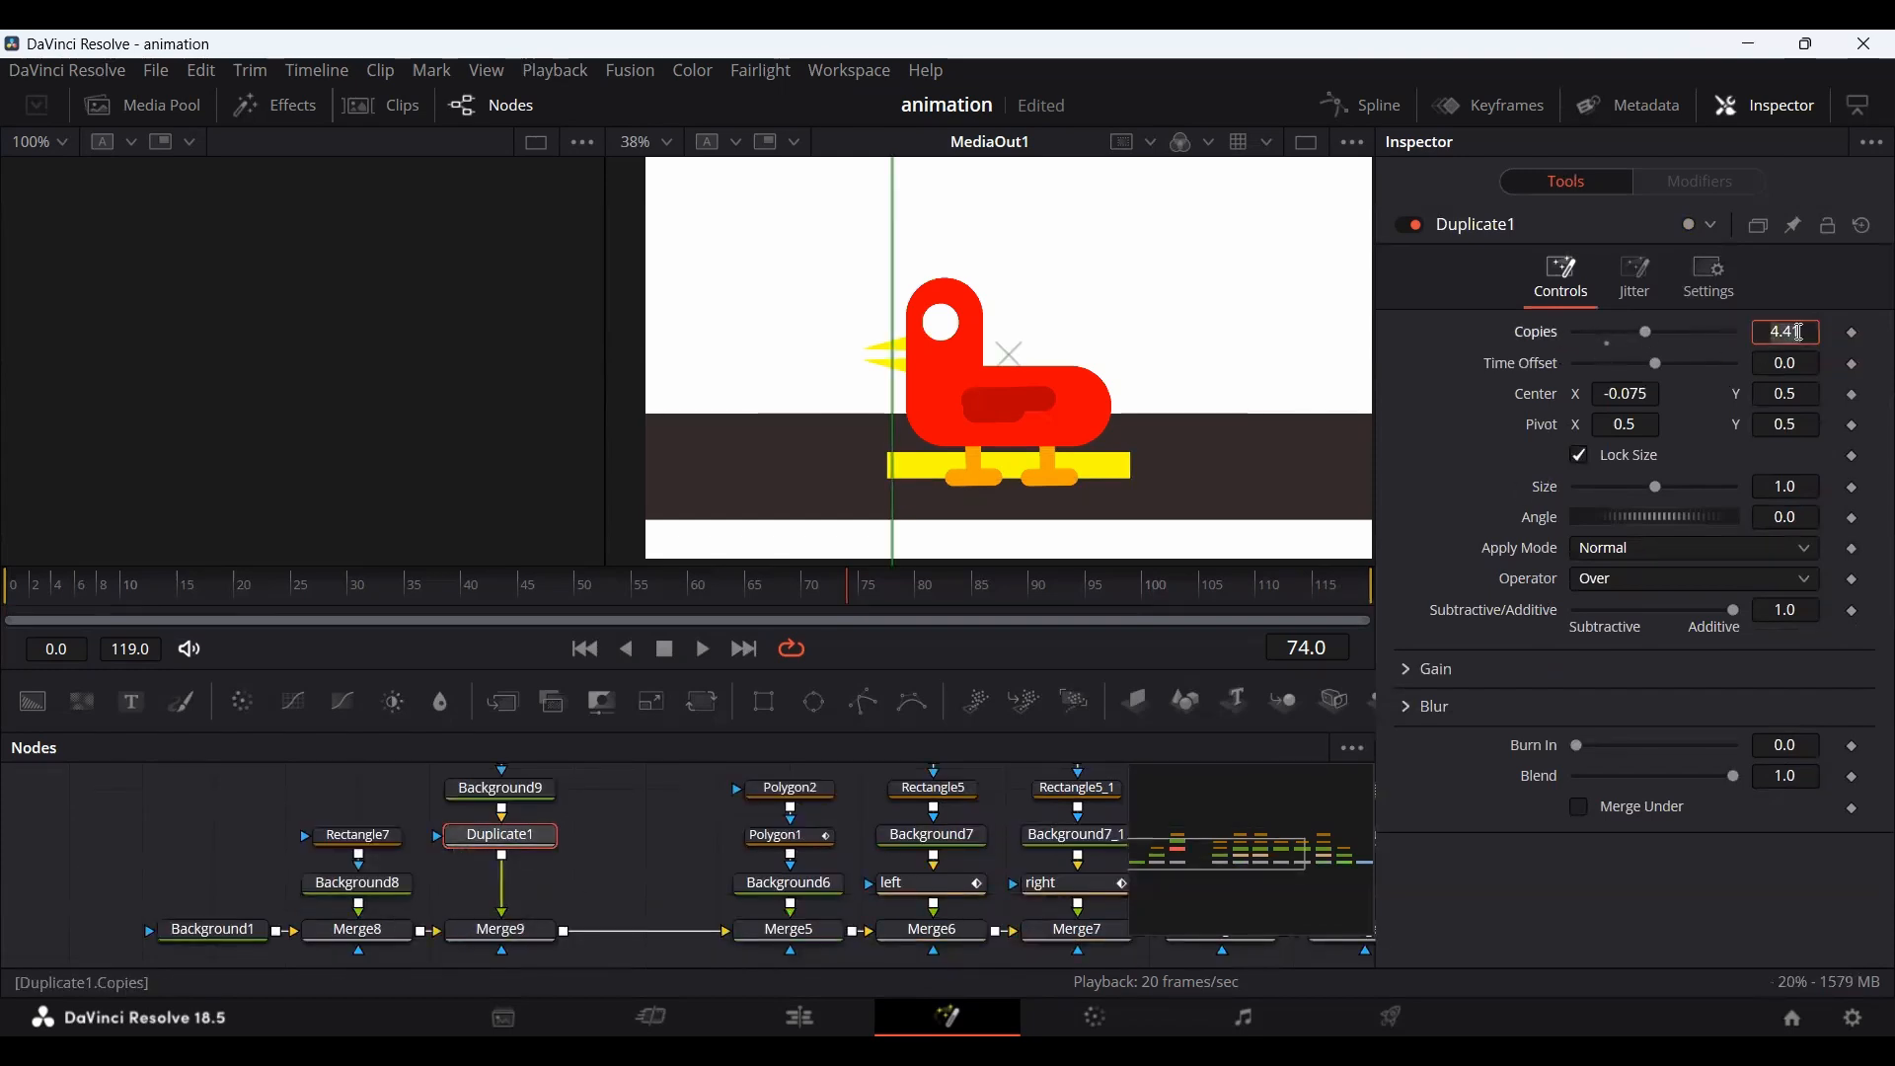
{"action": "type", "text": "5"}
{"action": "key", "text": "Tab"}
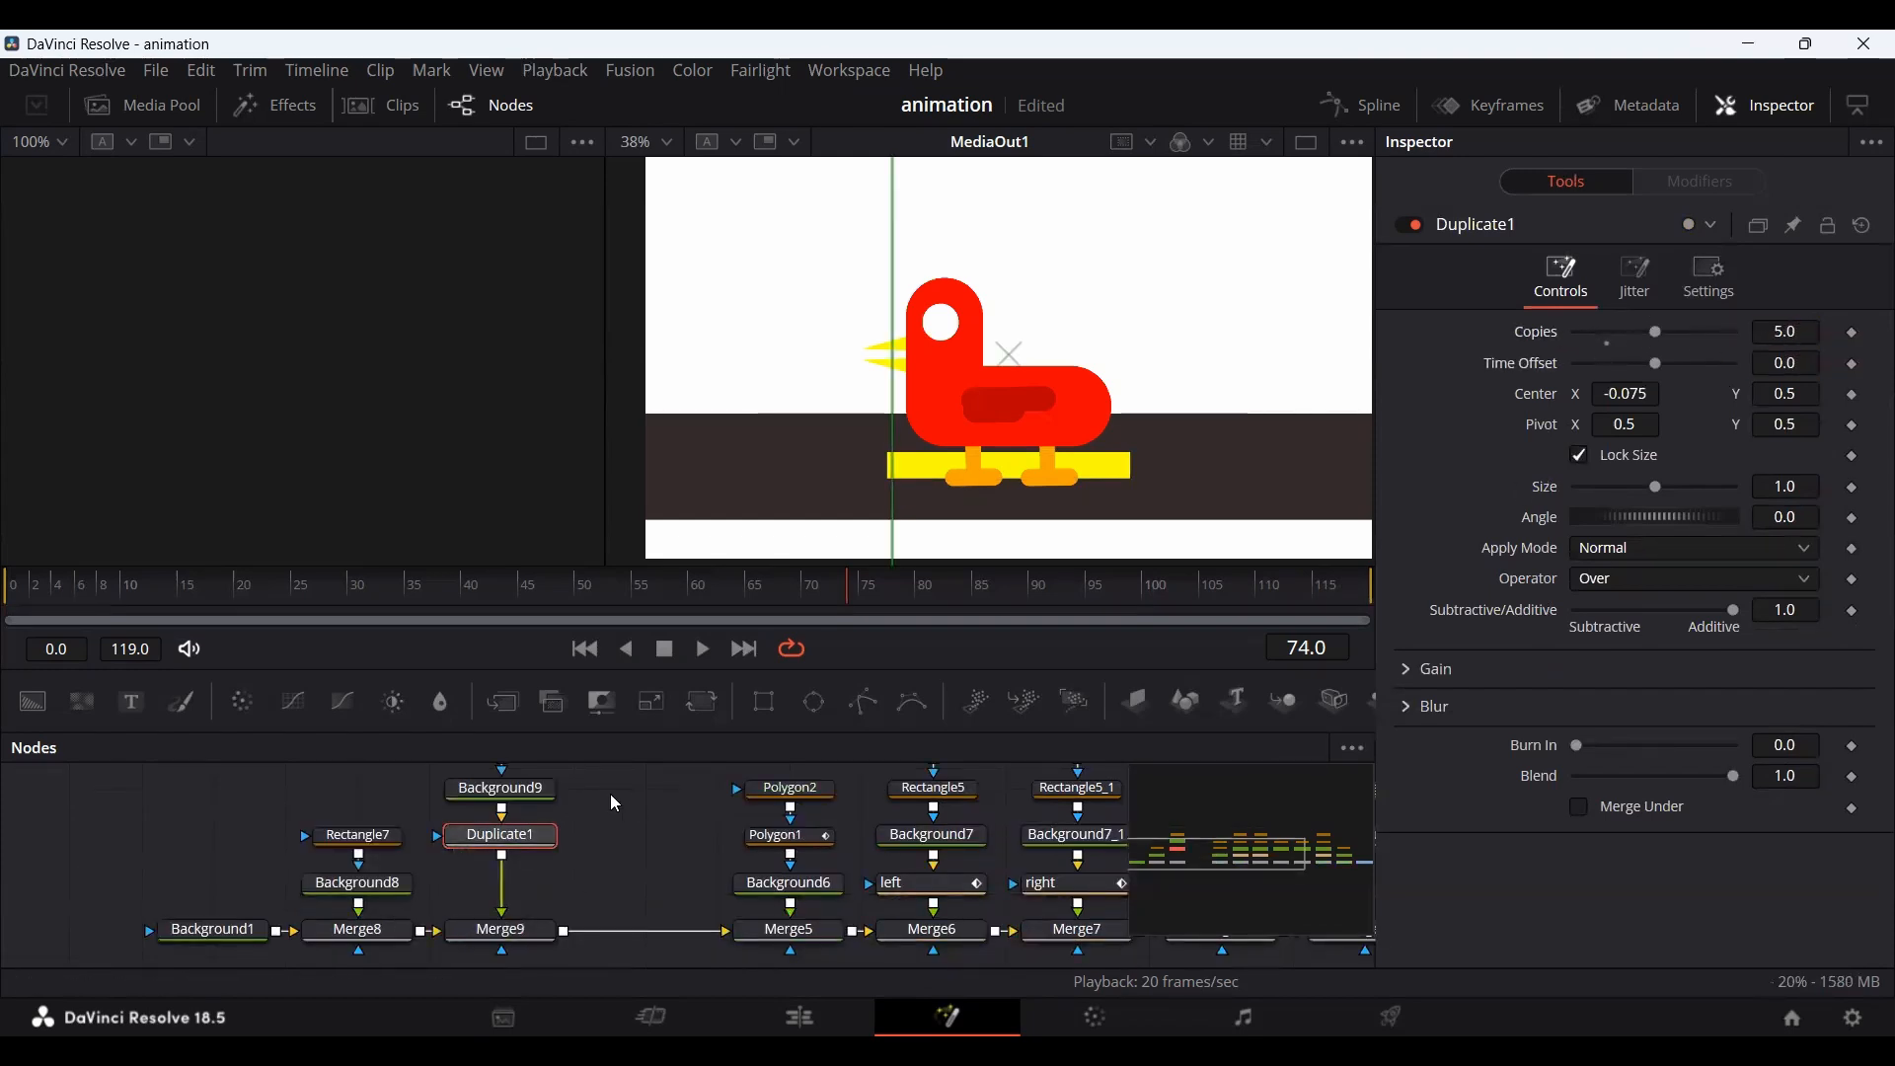
Insert a Transform node between Duplicate1 and Merge9, and set Duplicate1's Size to 1.0 and Center X to 0.088.
{"action": "left_click", "coordinate": [548, 835]}
{"action": "scroll", "coordinate": [612, 835], "scroll_direction": "up", "scroll_amount": 2}
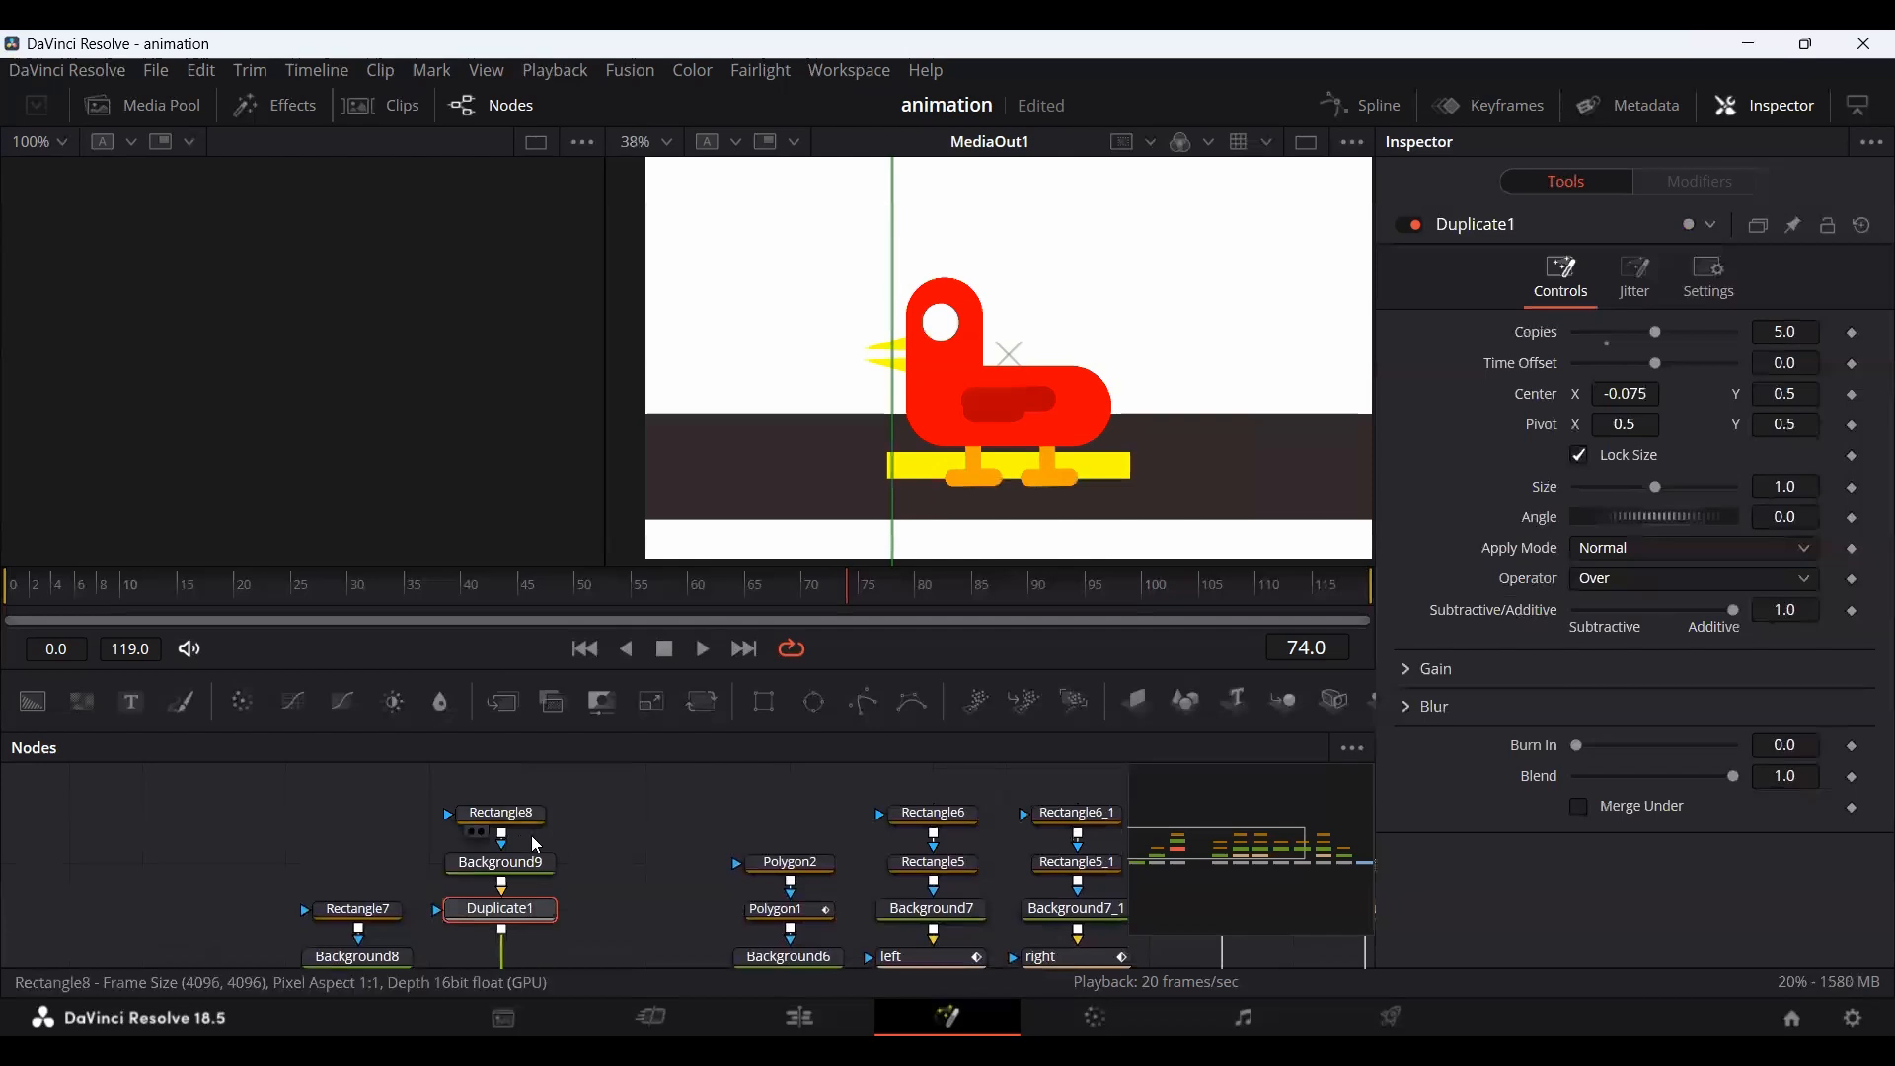
{"action": "left_click", "coordinate": [701, 717]}
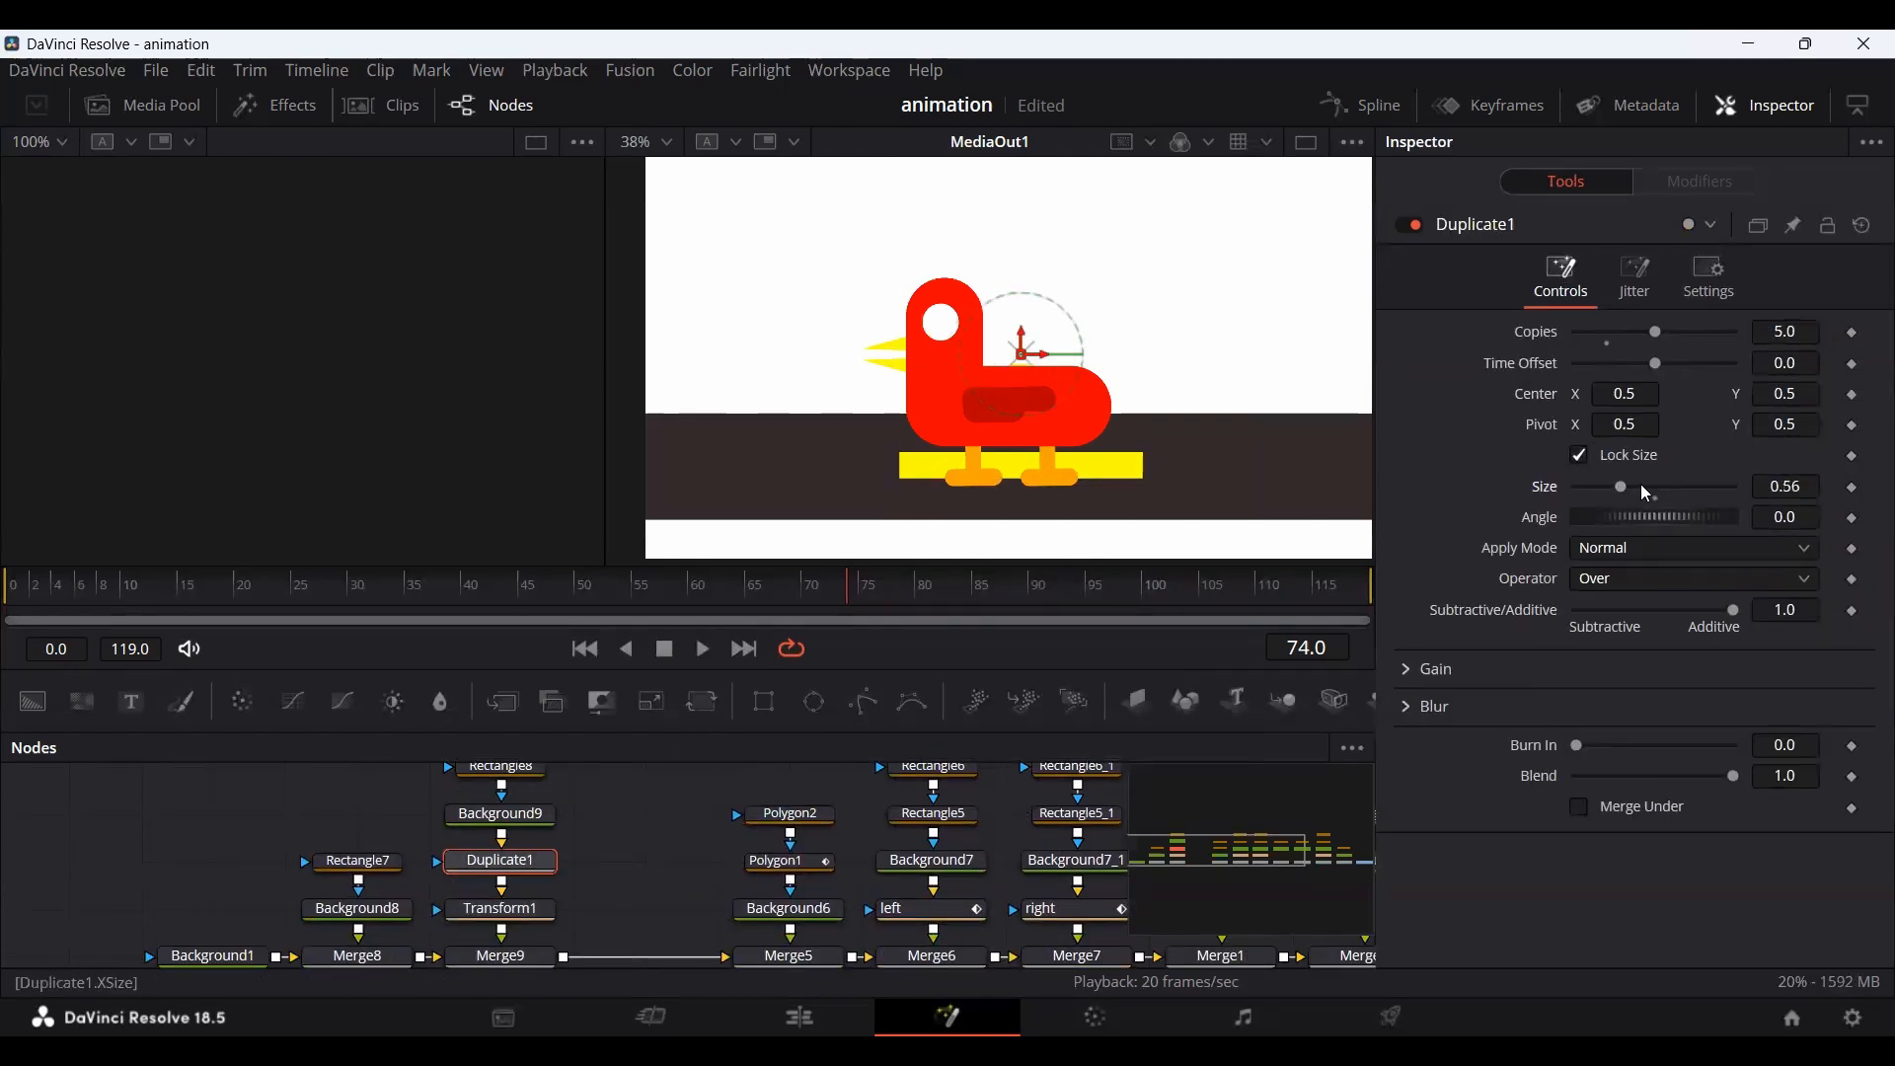
{"action": "left_click_drag", "start_coordinate": [1647, 494], "coordinate": [1690, 487]}
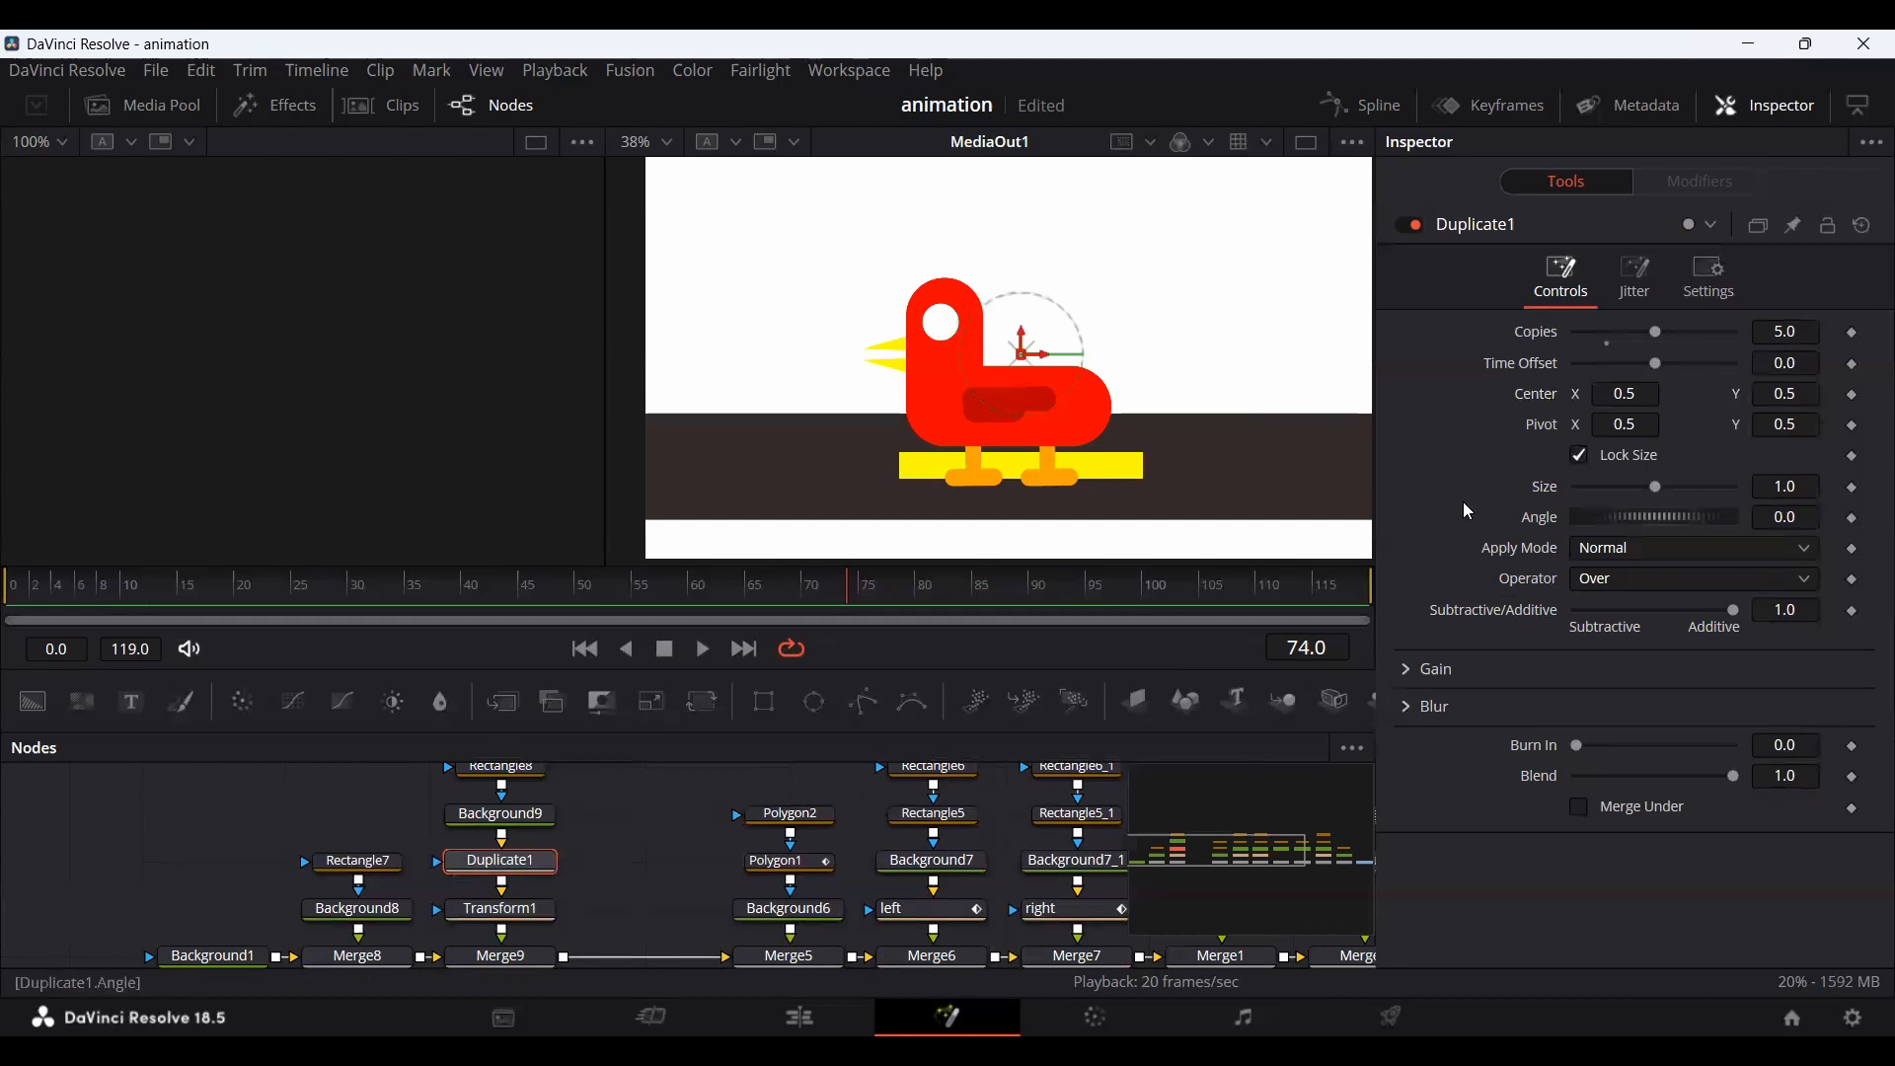
{"action": "left_click_drag", "start_coordinate": [1629, 398], "coordinate": [1125, 403]}
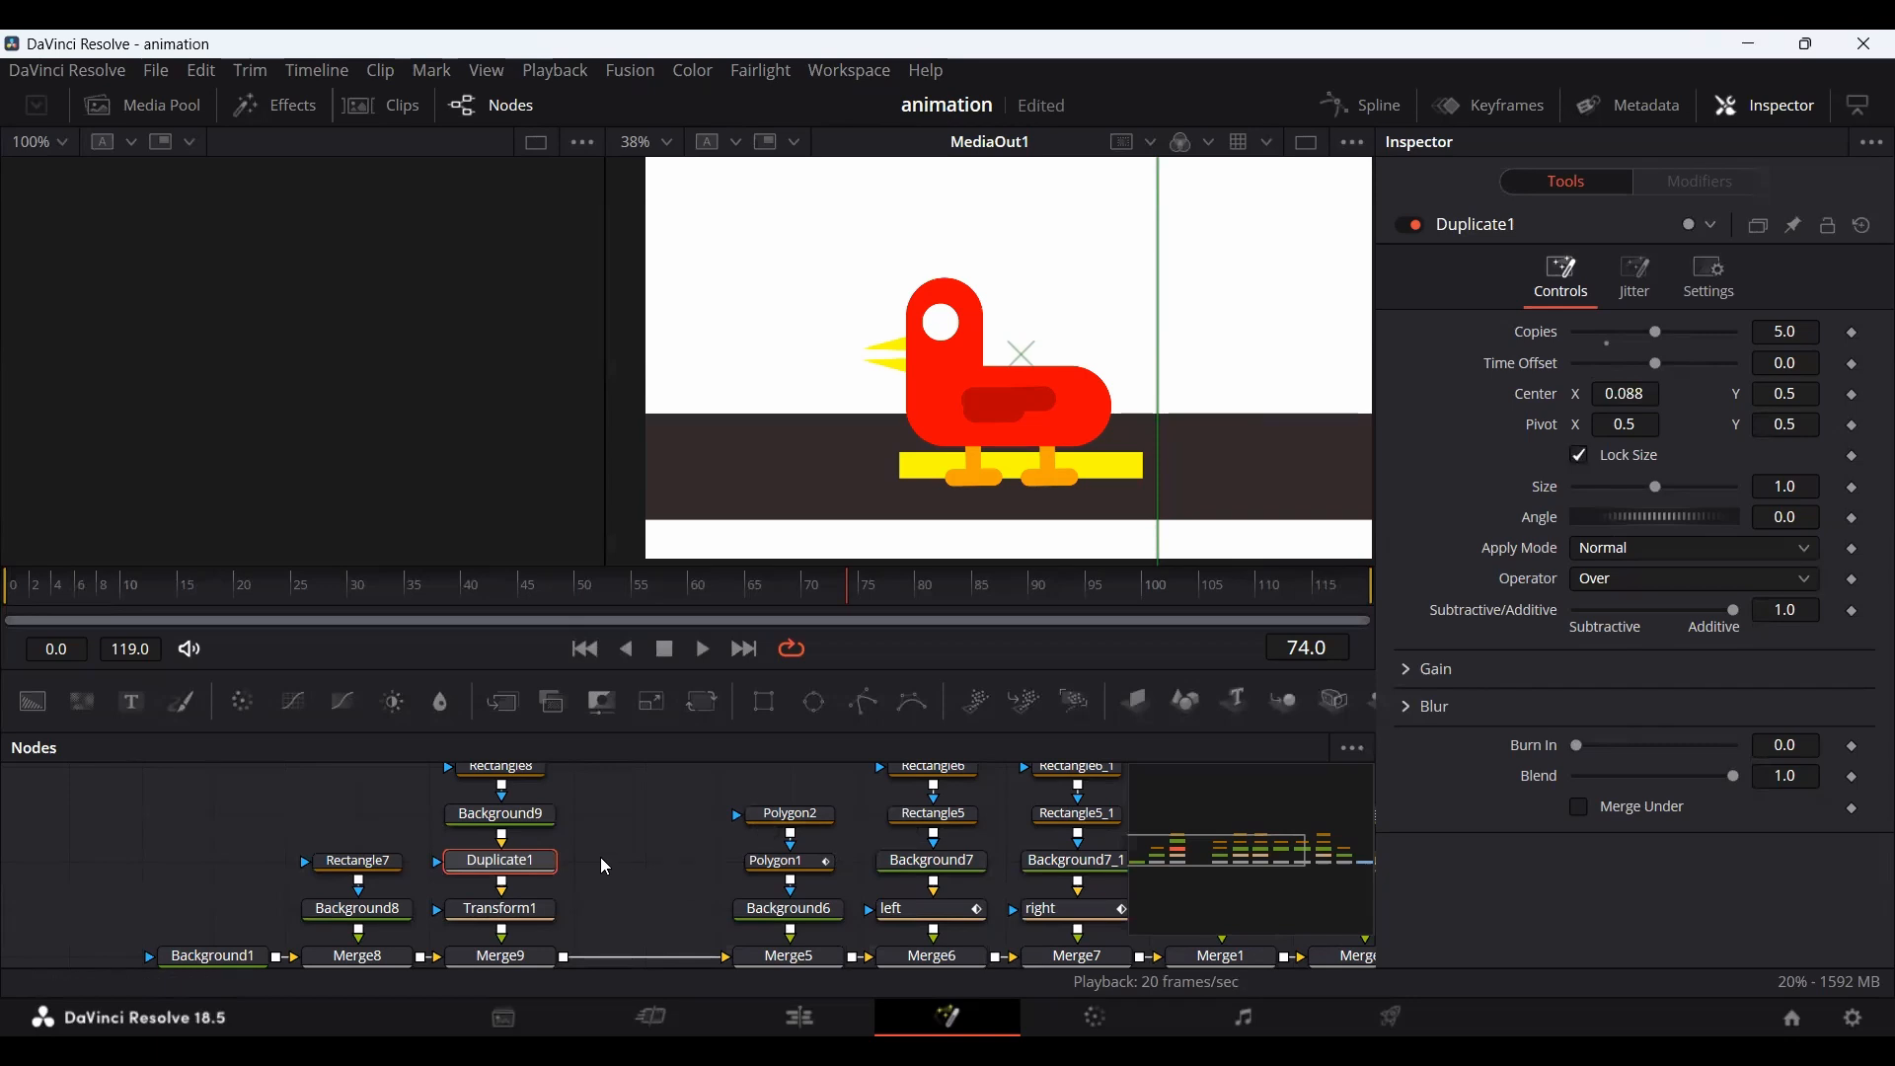
Shift the stripes with Transform1 to a Center X of about 0.48 and keyframe its Center at frame 0.
{"action": "left_click", "coordinate": [523, 910]}
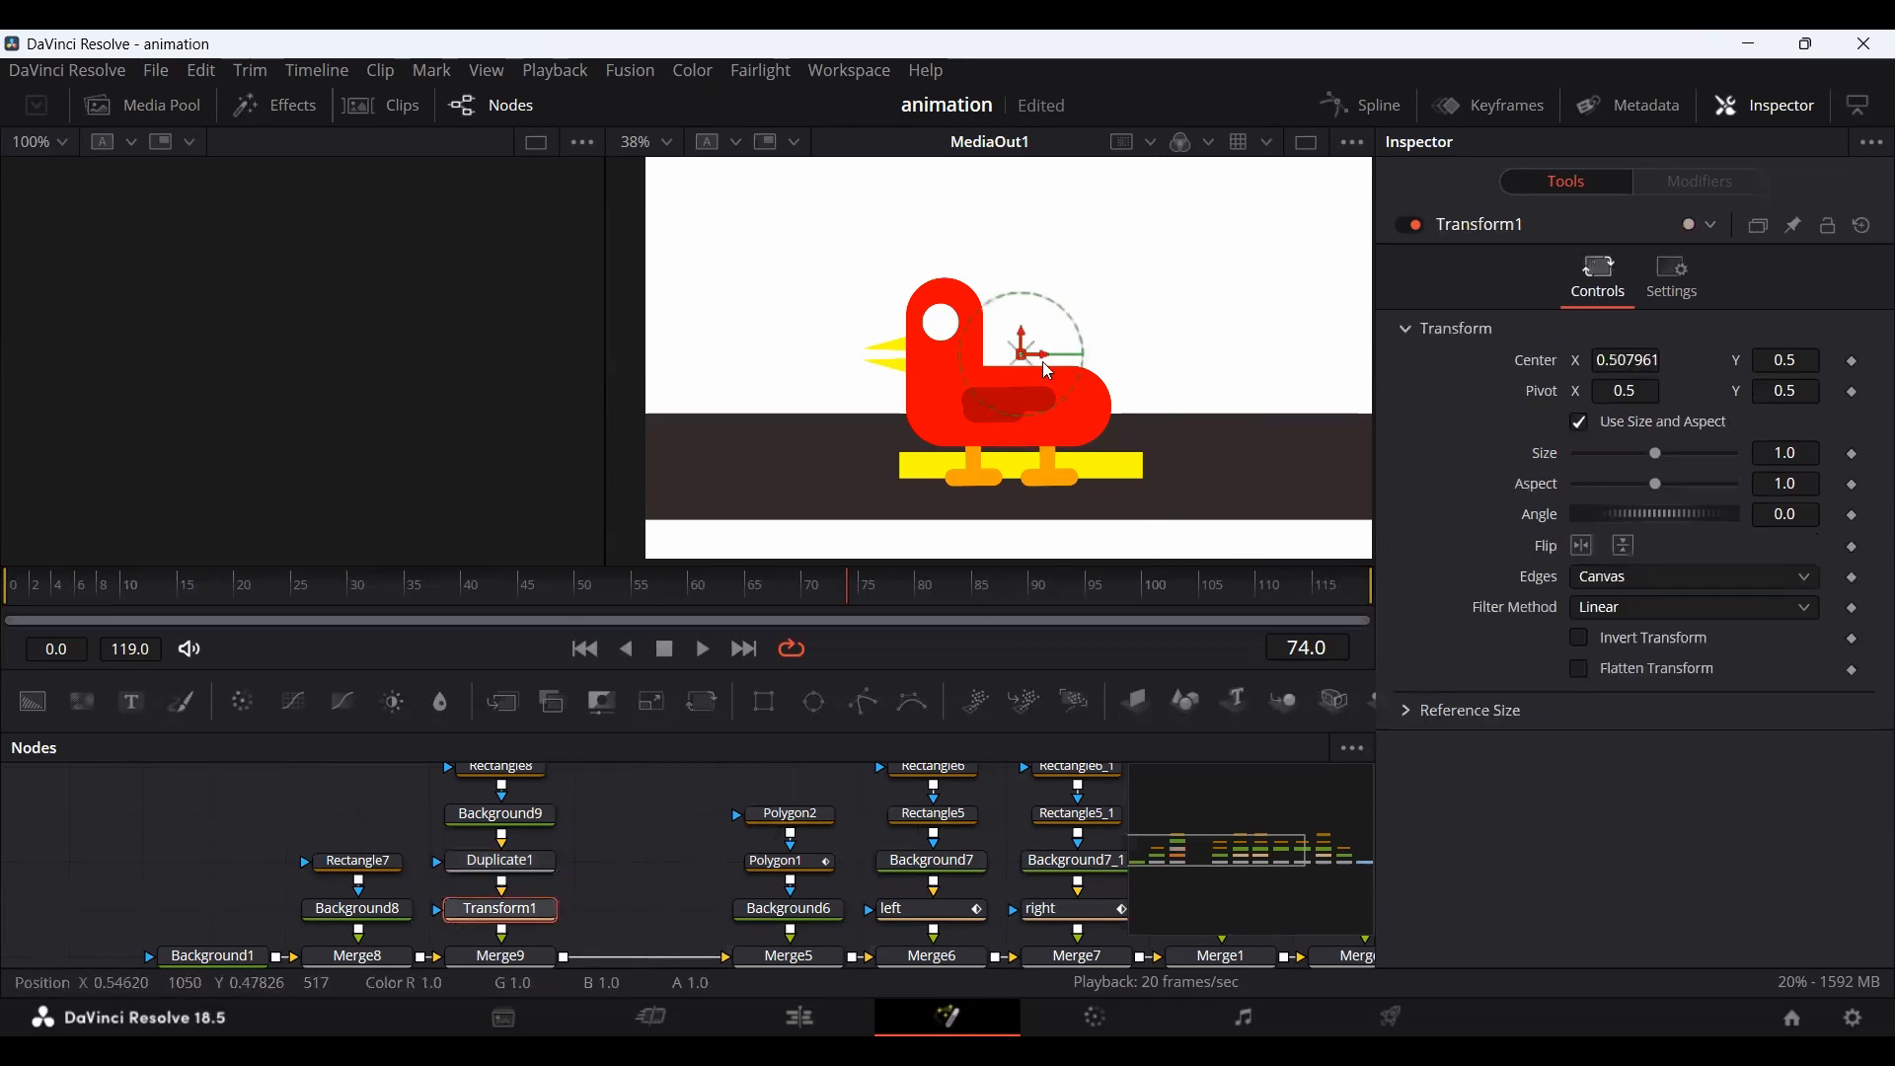
{"action": "left_click_drag", "start_coordinate": [1041, 357], "coordinate": [1000, 401]}
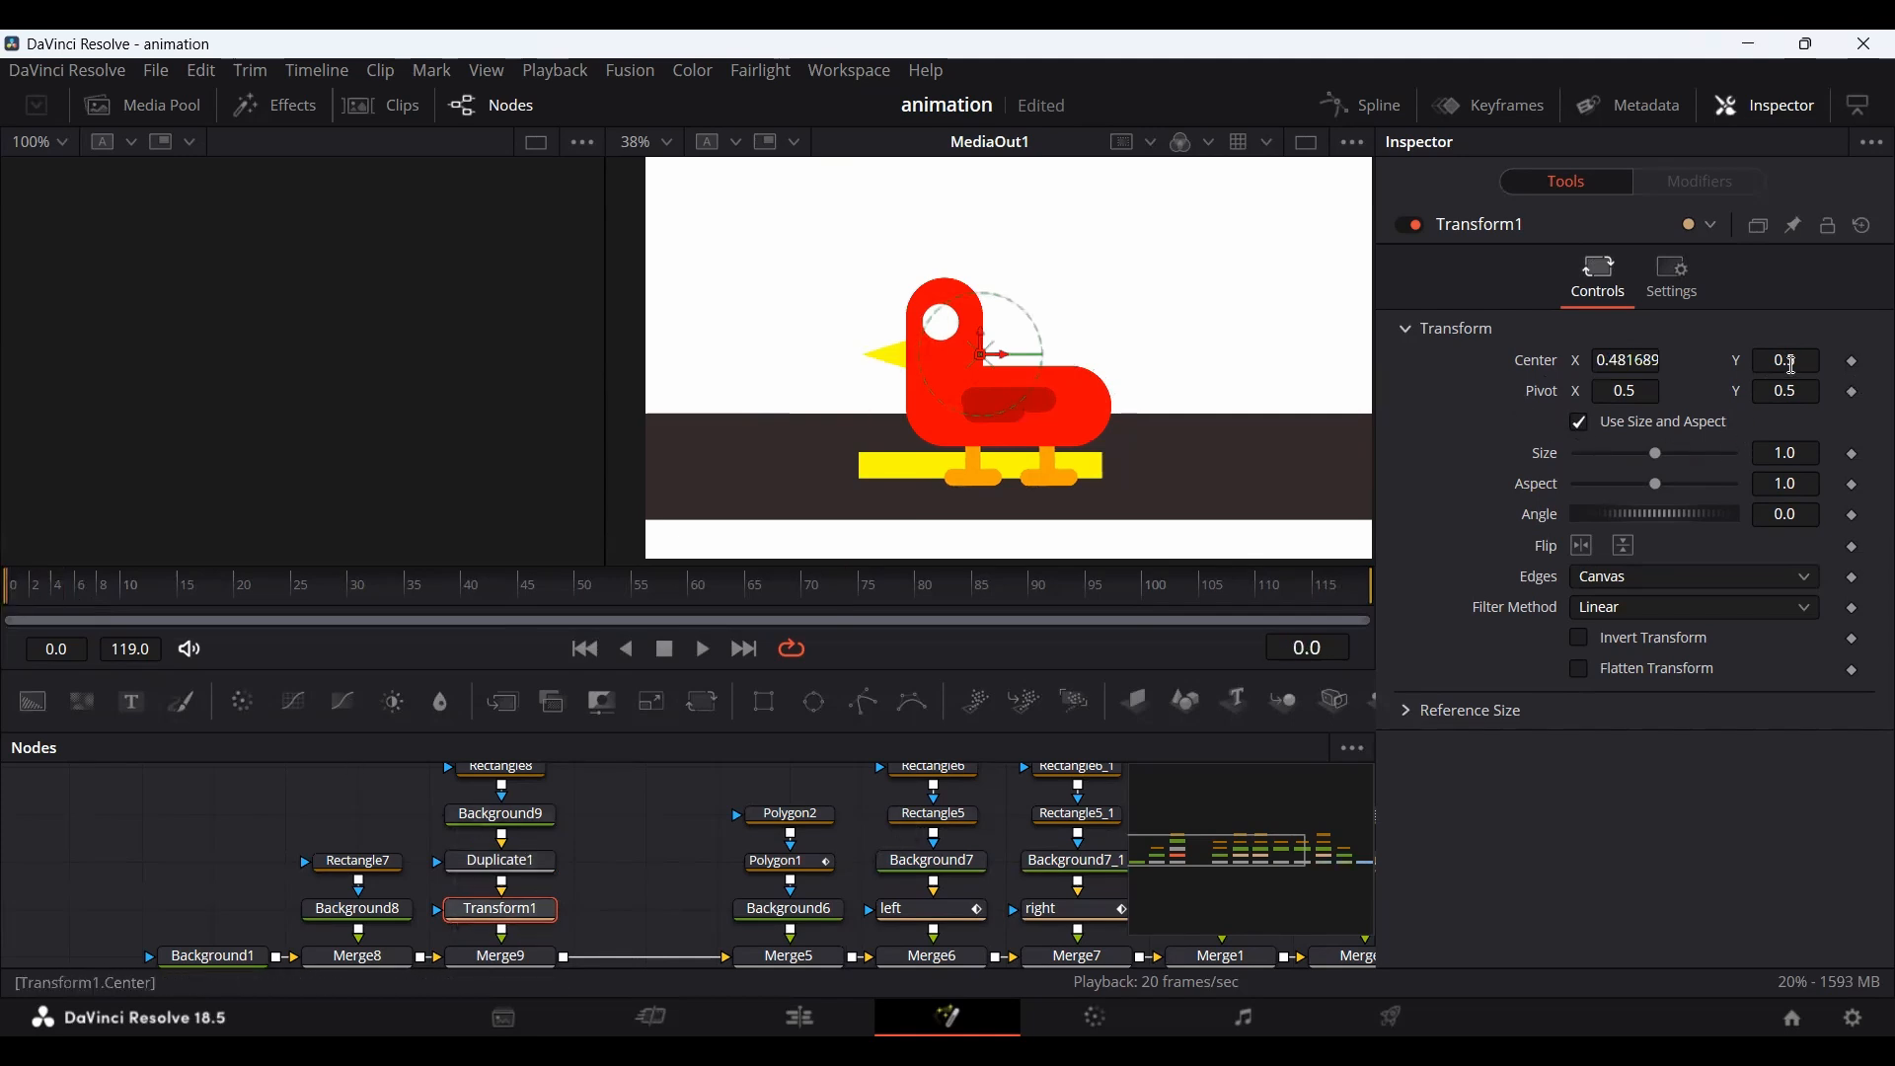
{"action": "left_click", "coordinate": [1854, 362]}
Try a Center X of 0.884689 for Transform1 at frame 70 and play the animation from the start.
{"action": "left_click_drag", "start_coordinate": [523, 592], "coordinate": [632, 596]}
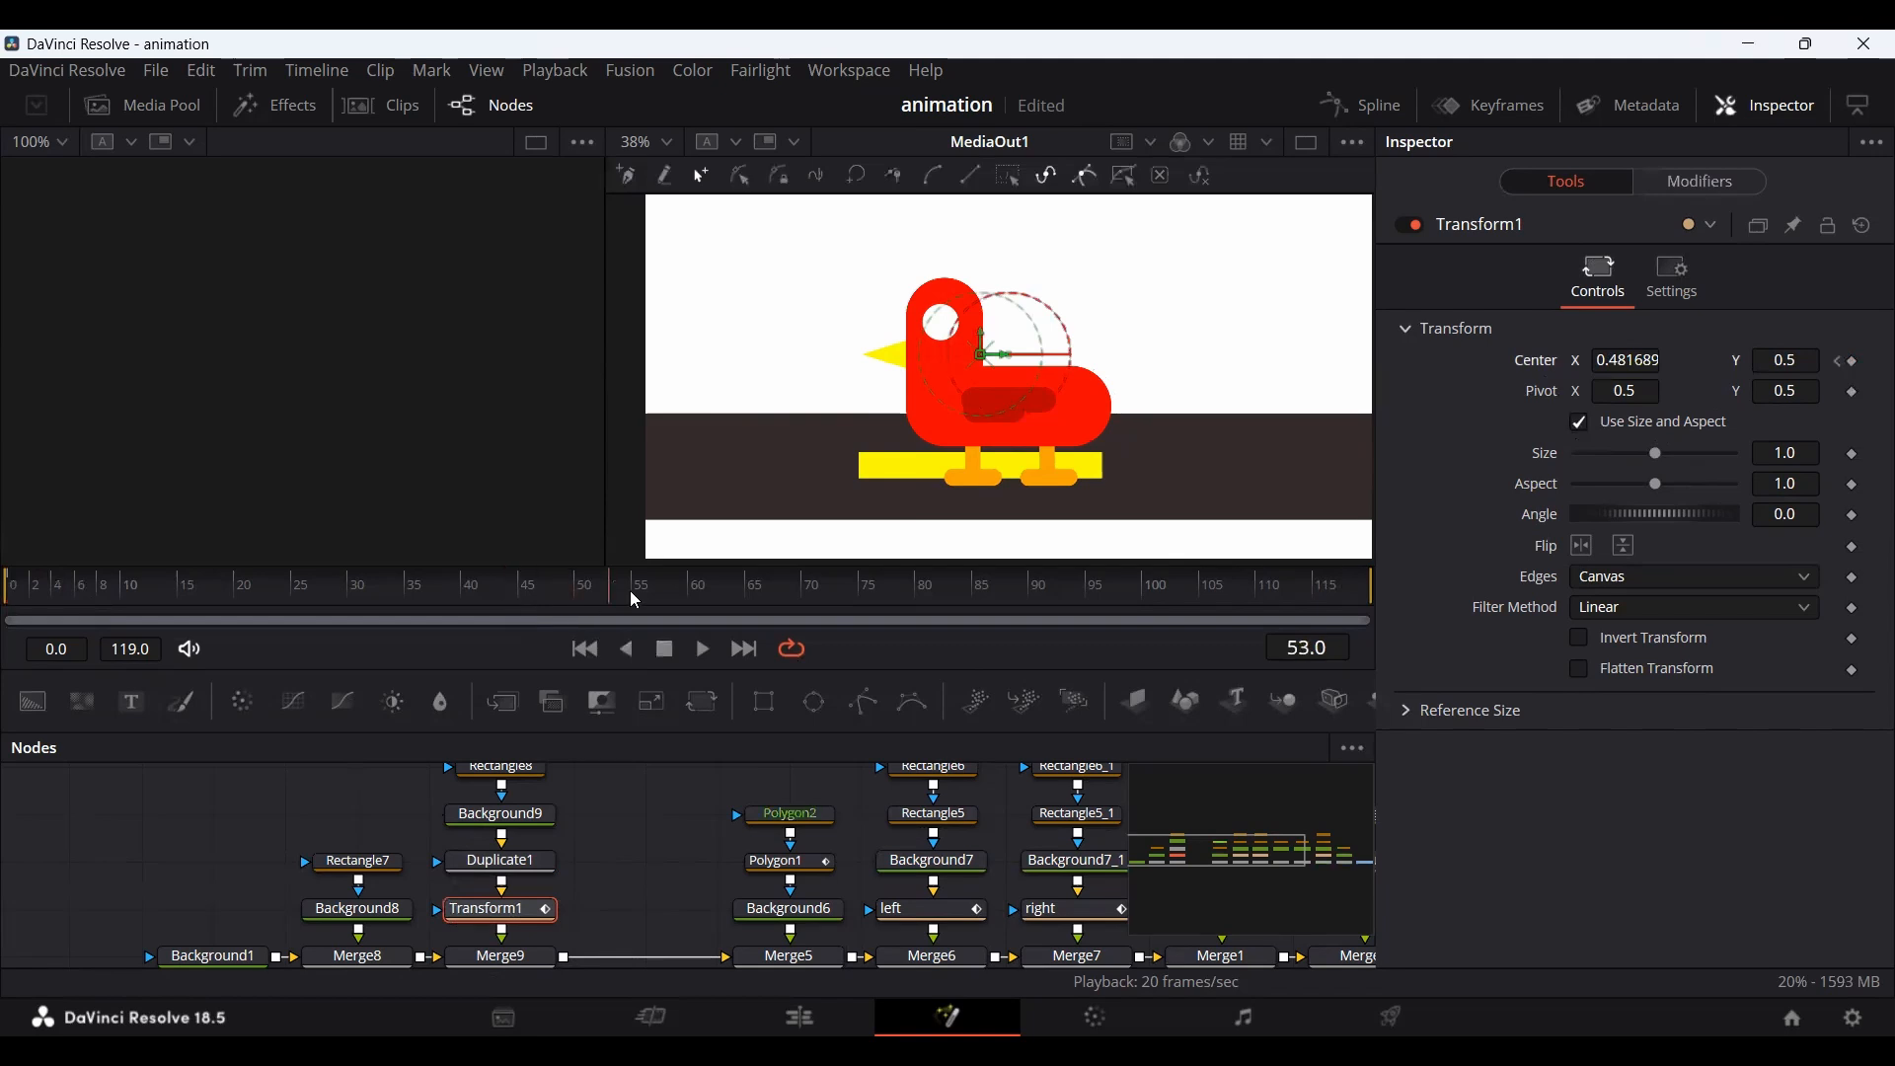
{"action": "left_click_drag", "start_coordinate": [802, 589], "coordinate": [524, 596]}
{"action": "left_click_drag", "start_coordinate": [247, 592], "coordinate": [804, 594]}
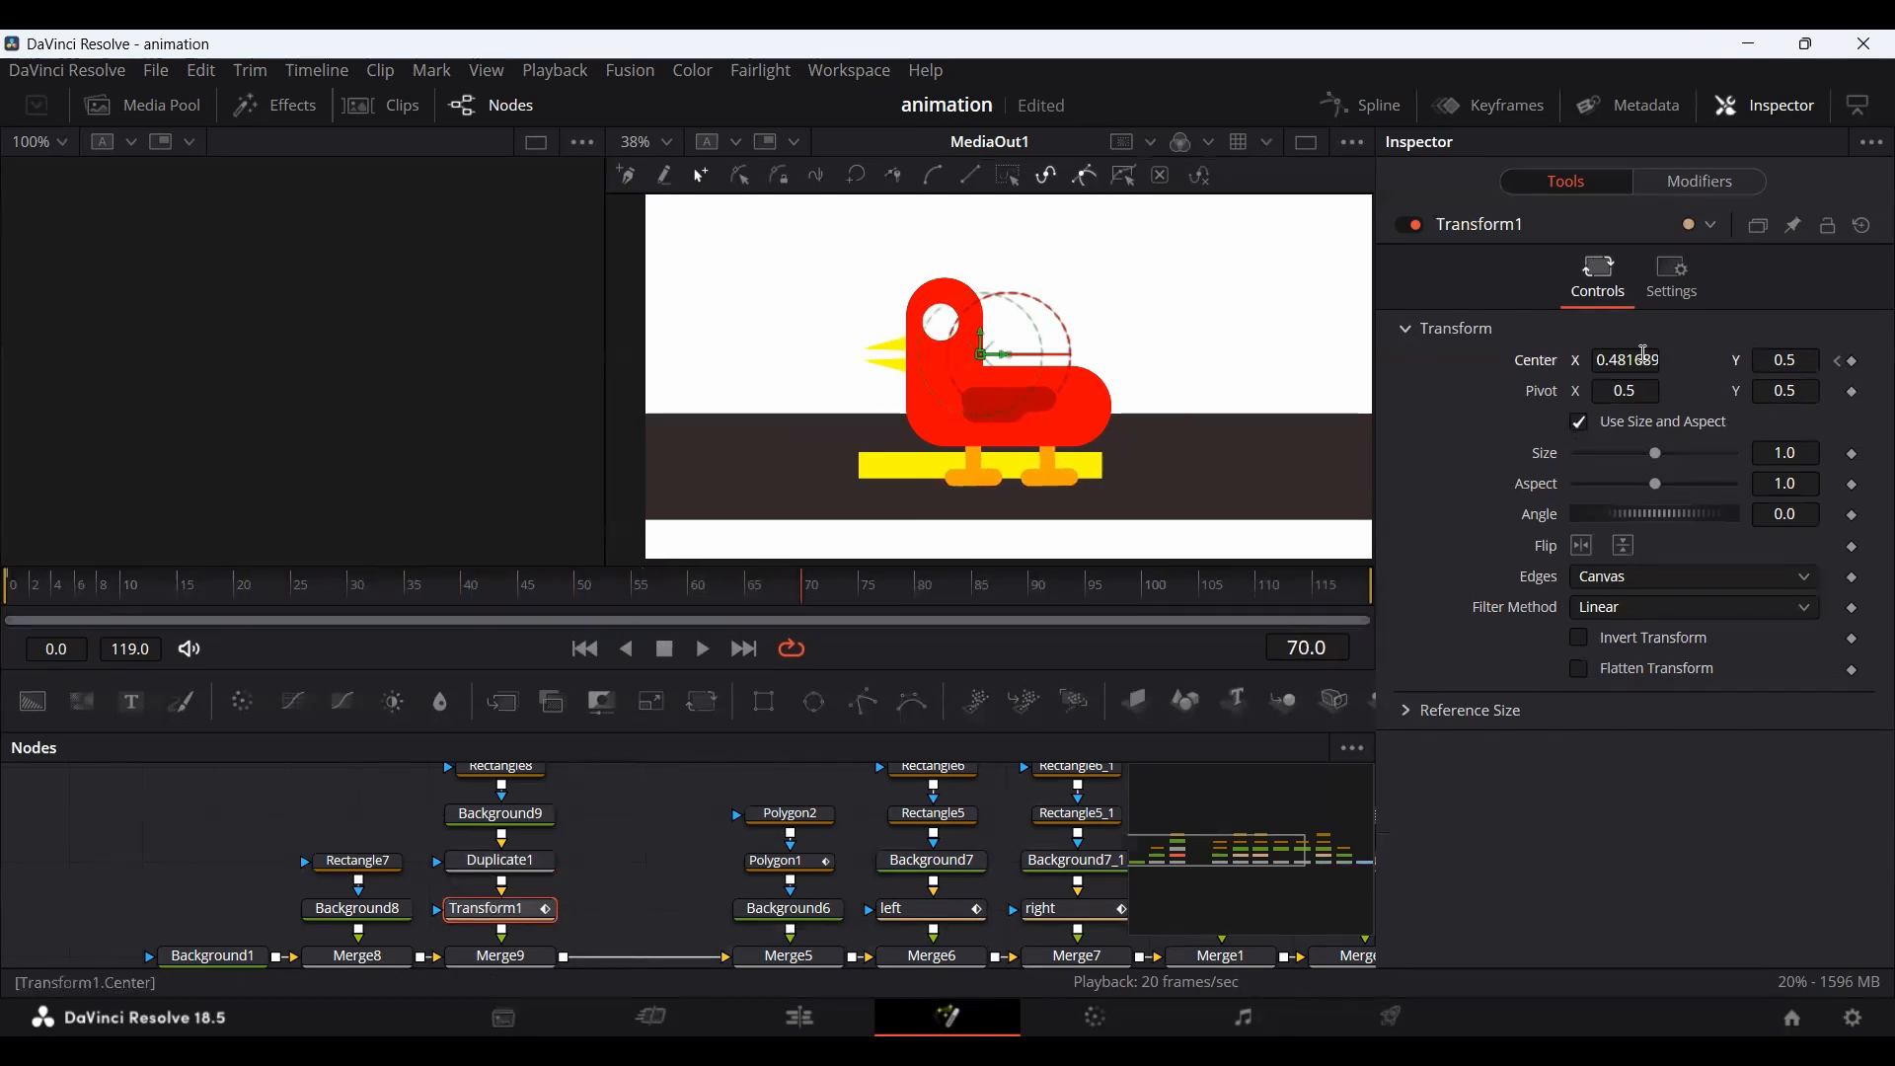
{"action": "left_click_drag", "start_coordinate": [1643, 354], "coordinate": [1892, 357]}
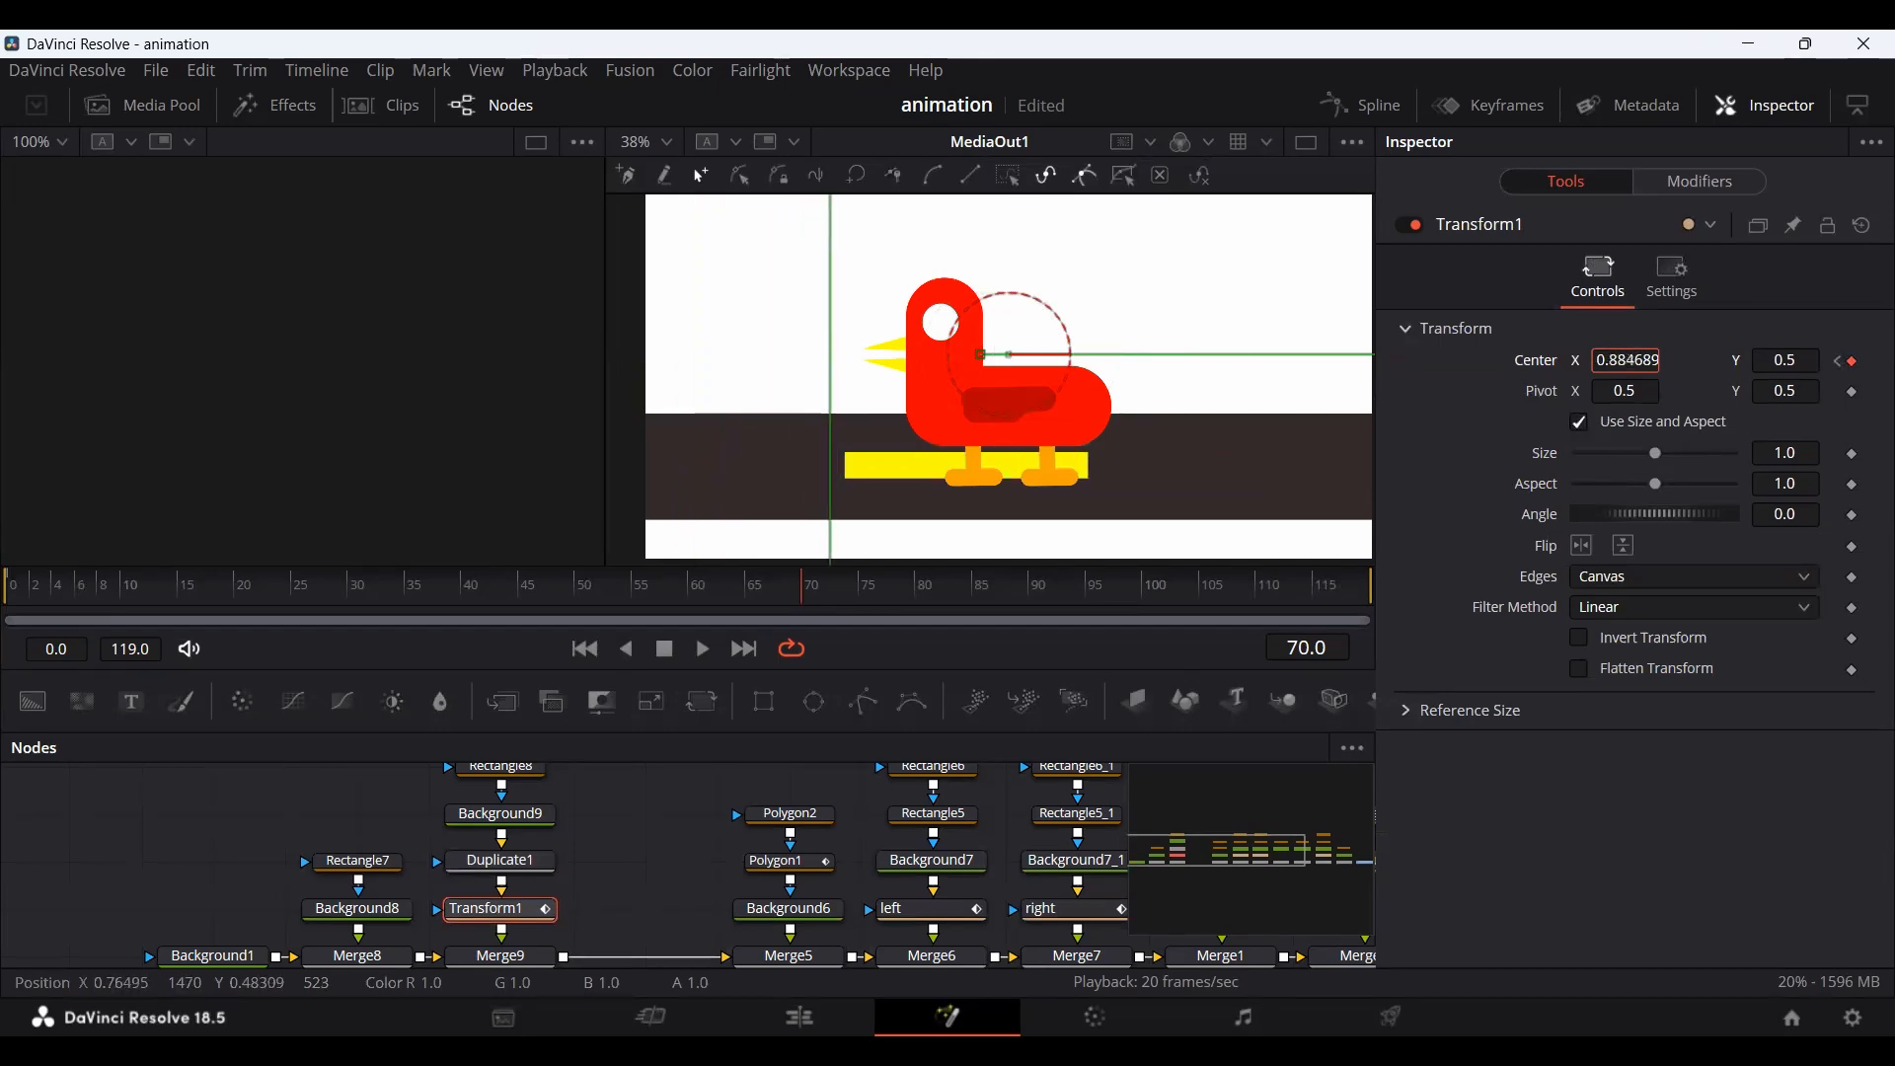
{"action": "left_click", "coordinate": [62, 594]}
{"action": "left_click", "coordinate": [144, 866]}
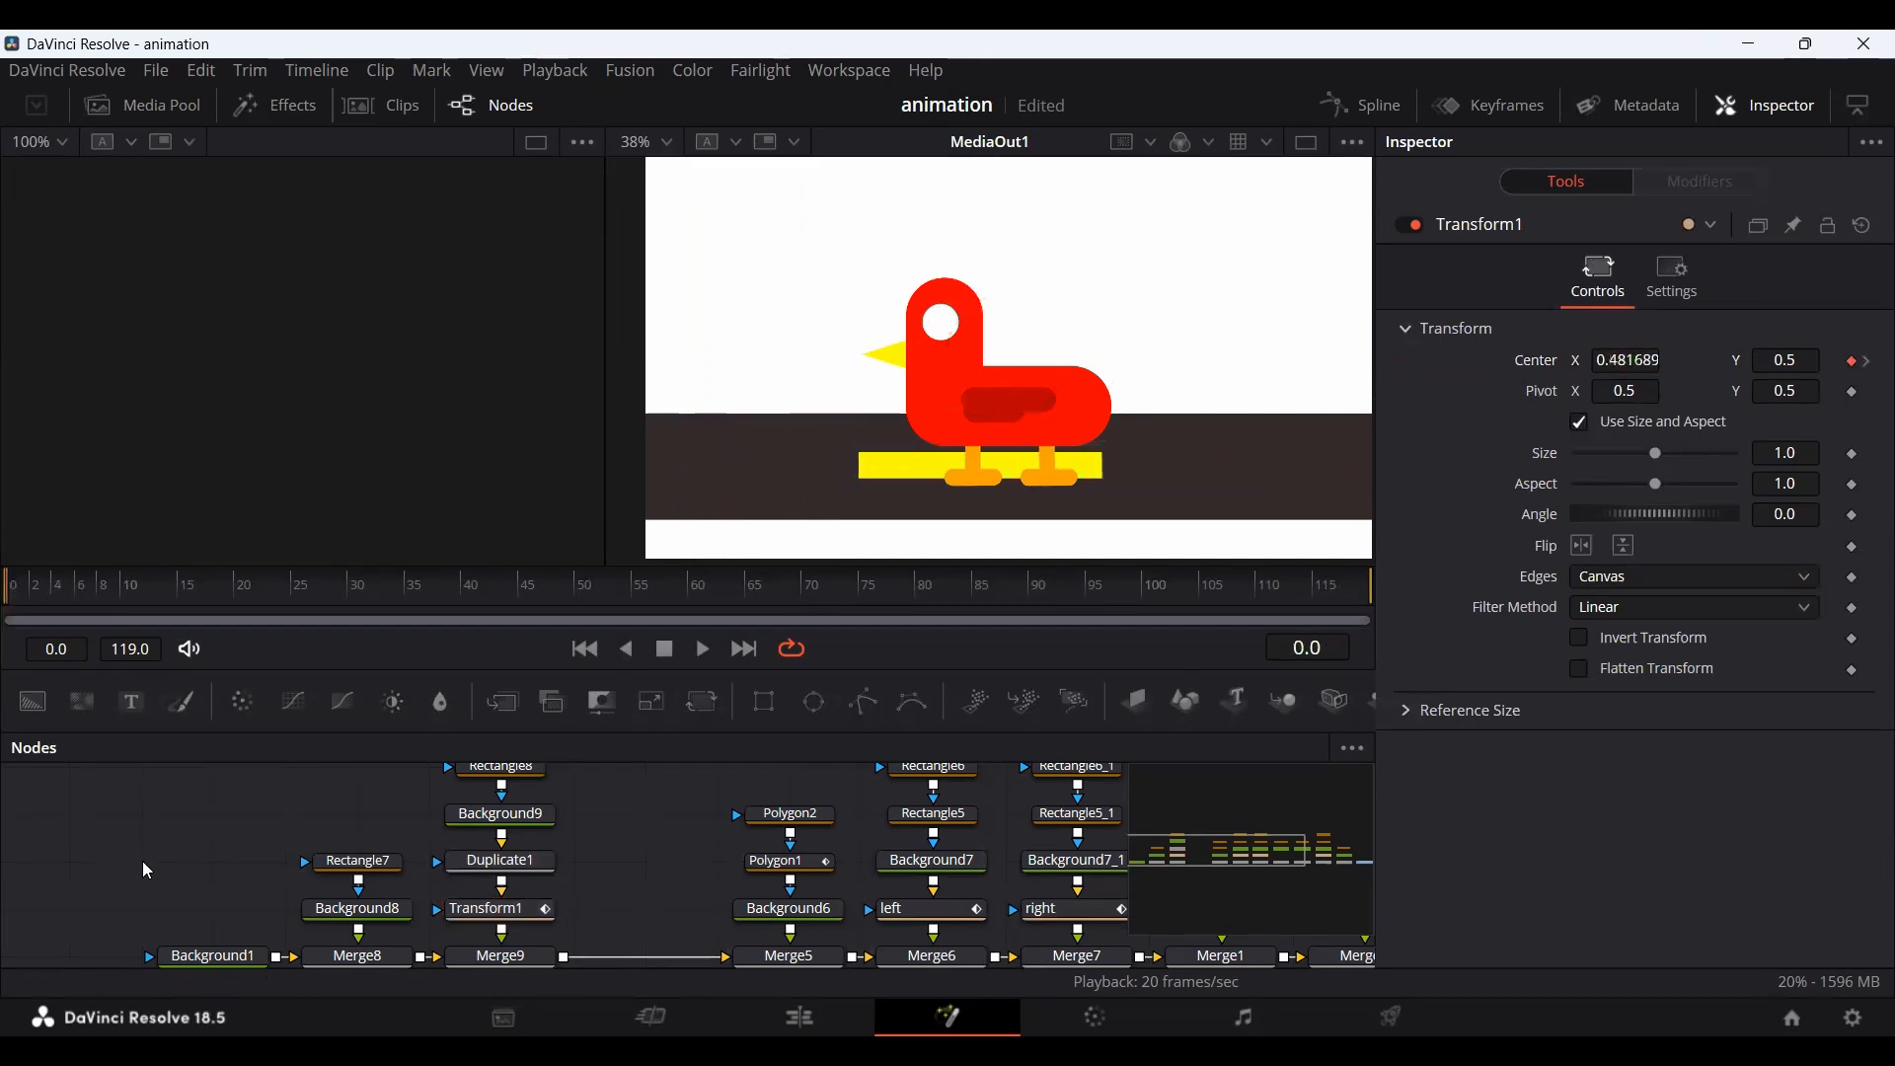
{"action": "key", "text": "space"}
{"action": "key", "text": "space"}
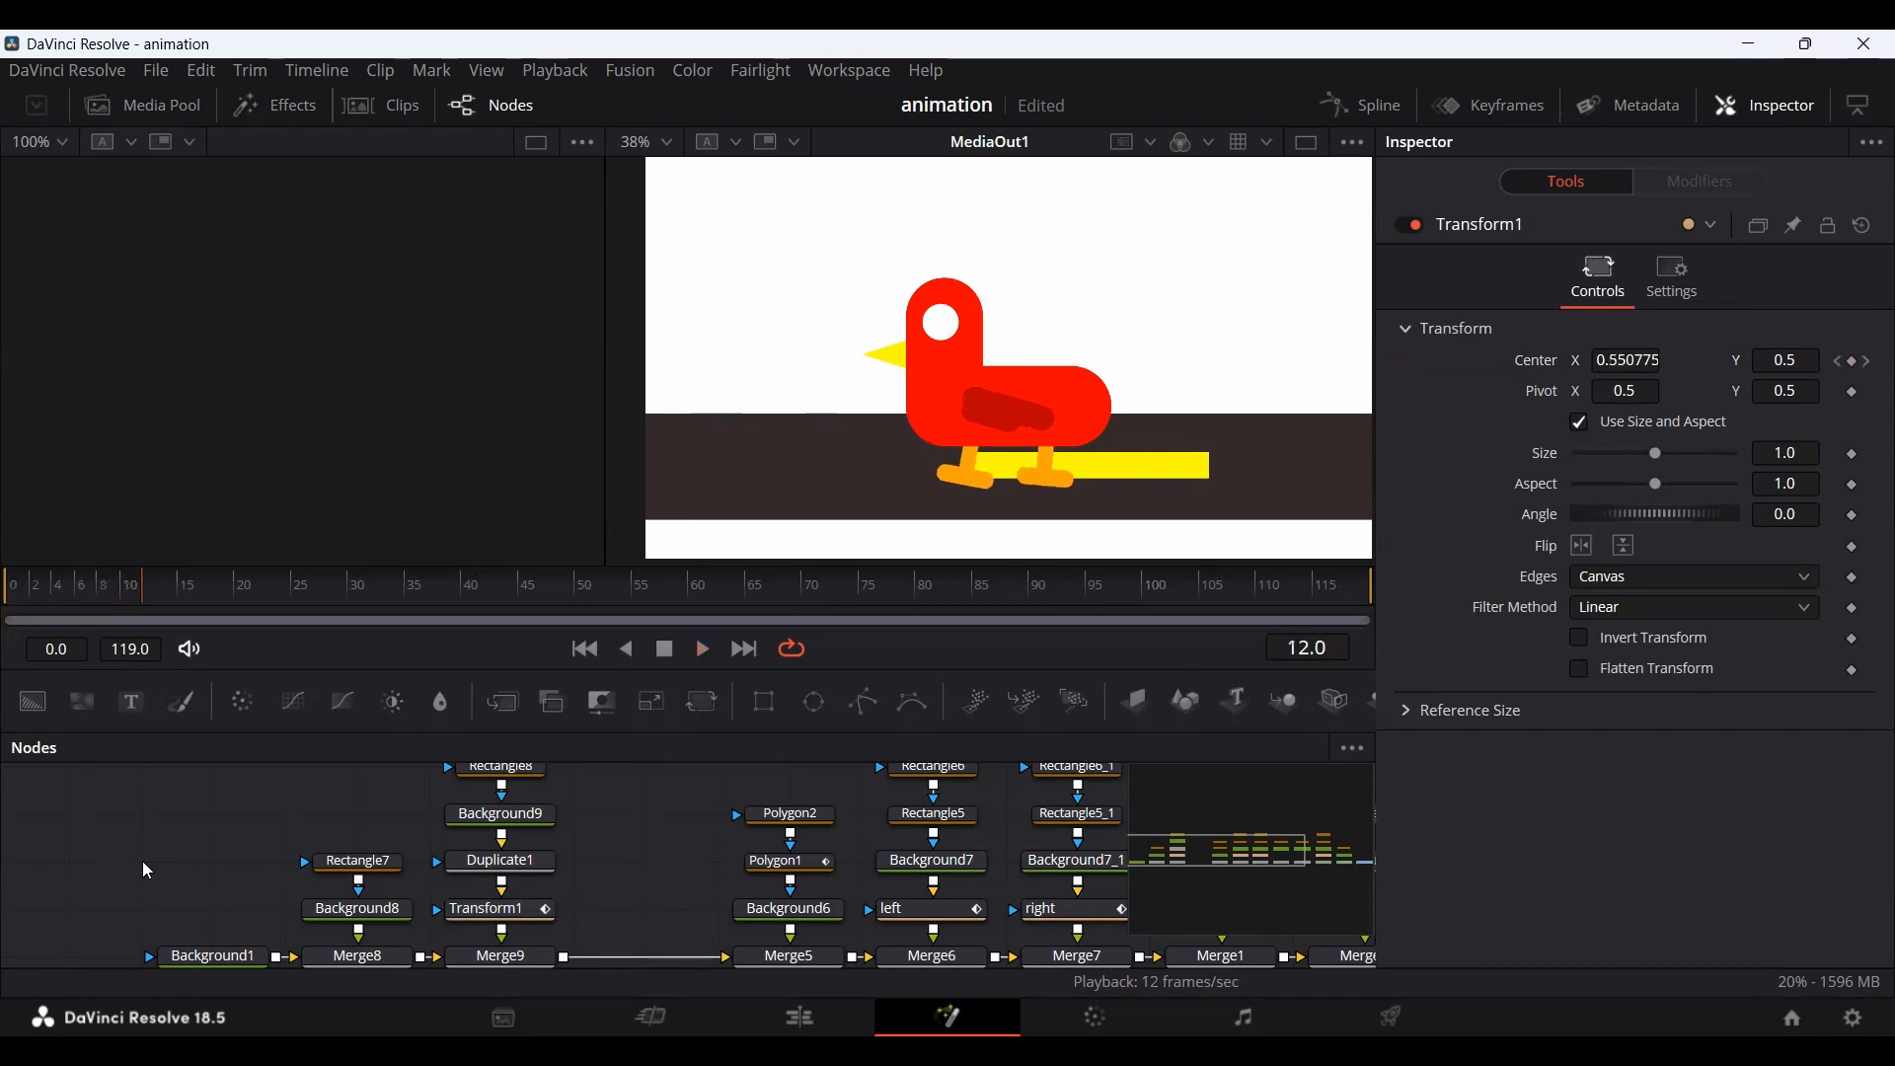
Try a lower Center X of slightly more than 0.67 for Transform1 at frame 70 and replay the animation.
{"action": "left_click", "coordinate": [523, 910]}
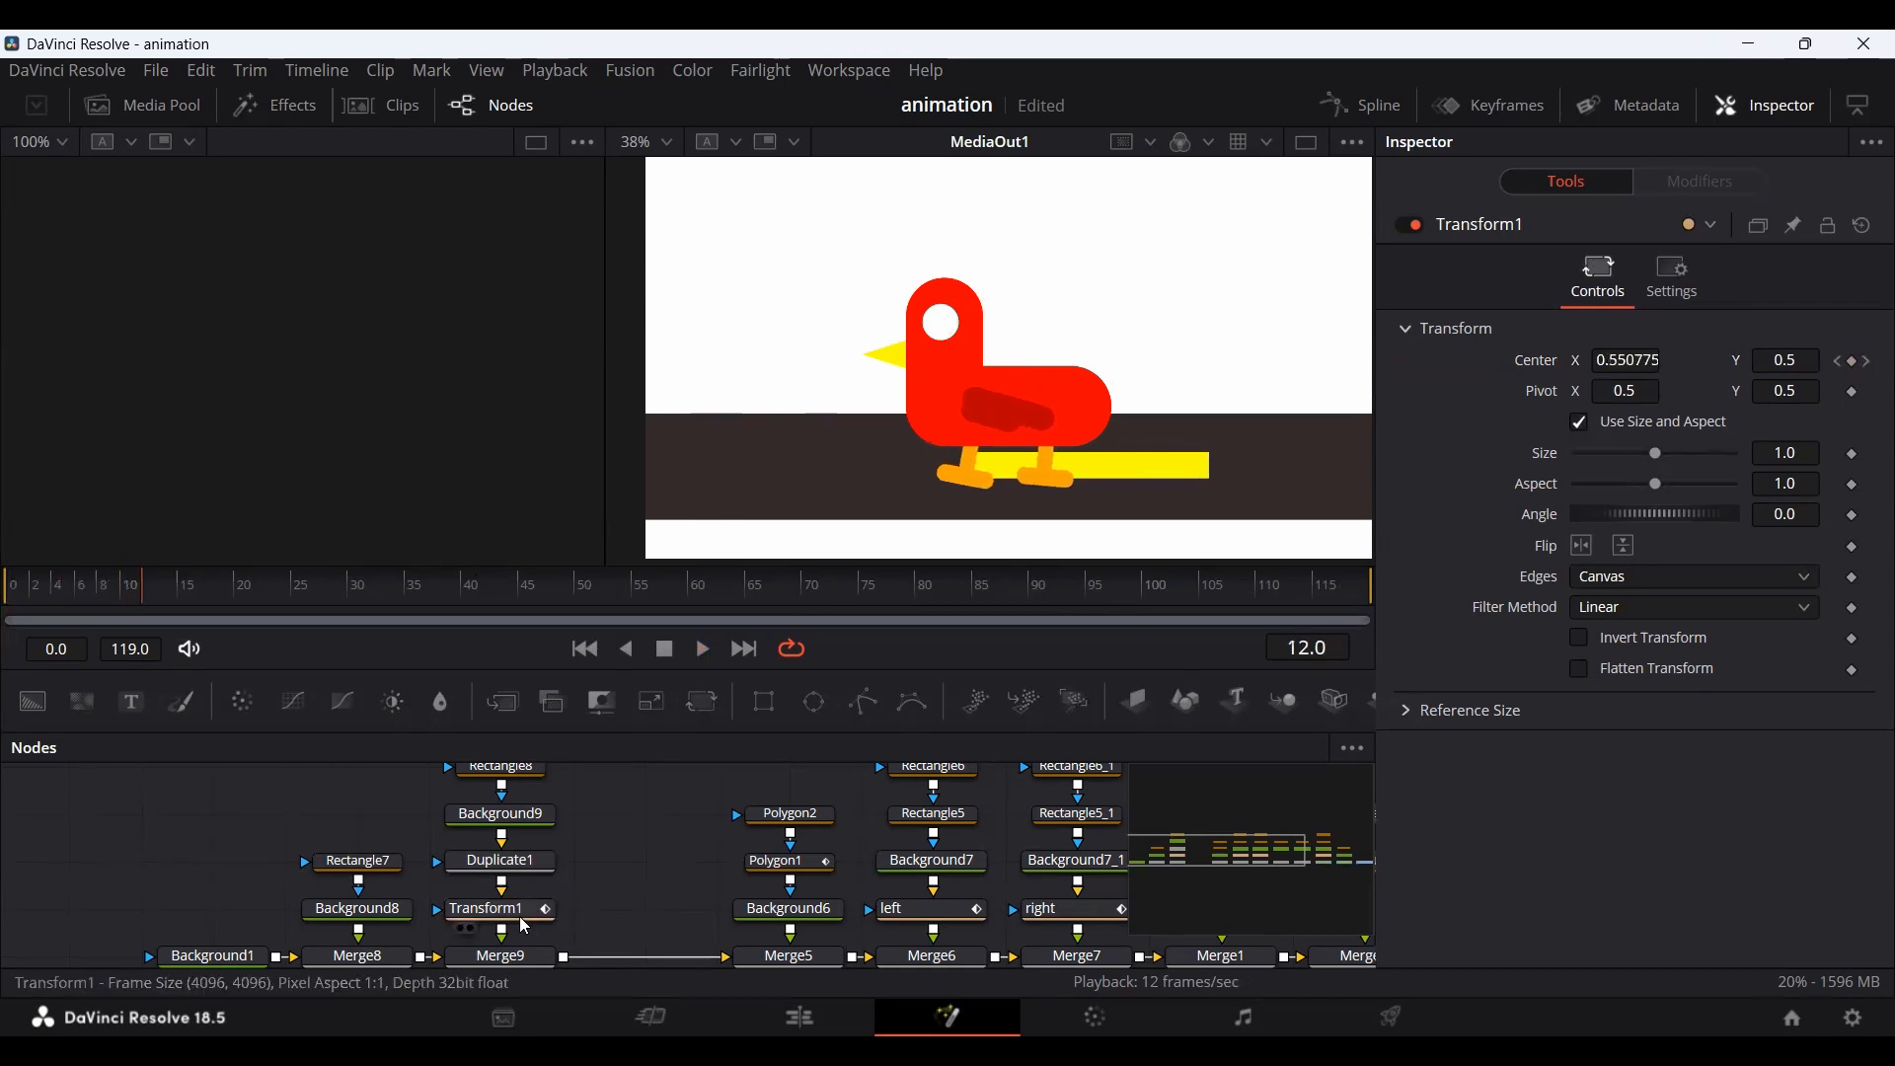
{"action": "left_click_drag", "start_coordinate": [853, 597], "coordinate": [803, 587]}
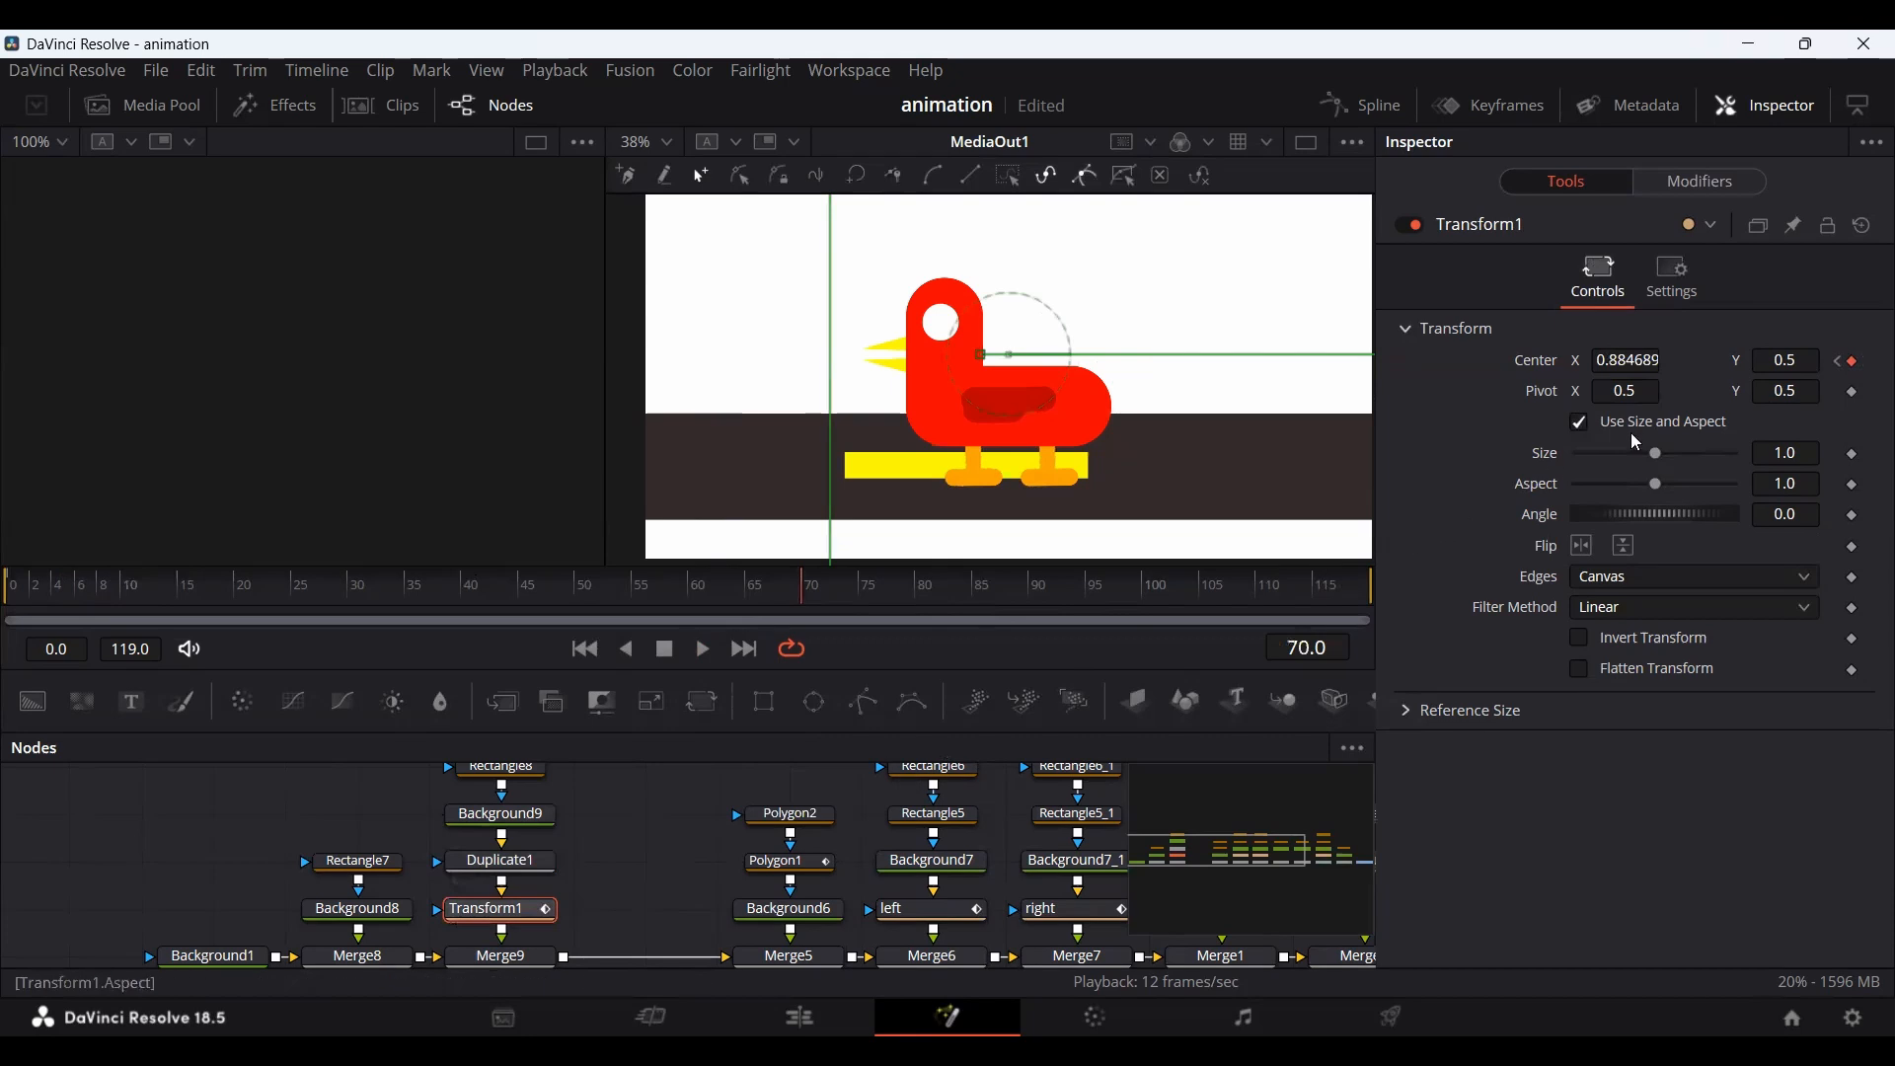
{"action": "left_click_drag", "start_coordinate": [1637, 359], "coordinate": [1427, 361]}
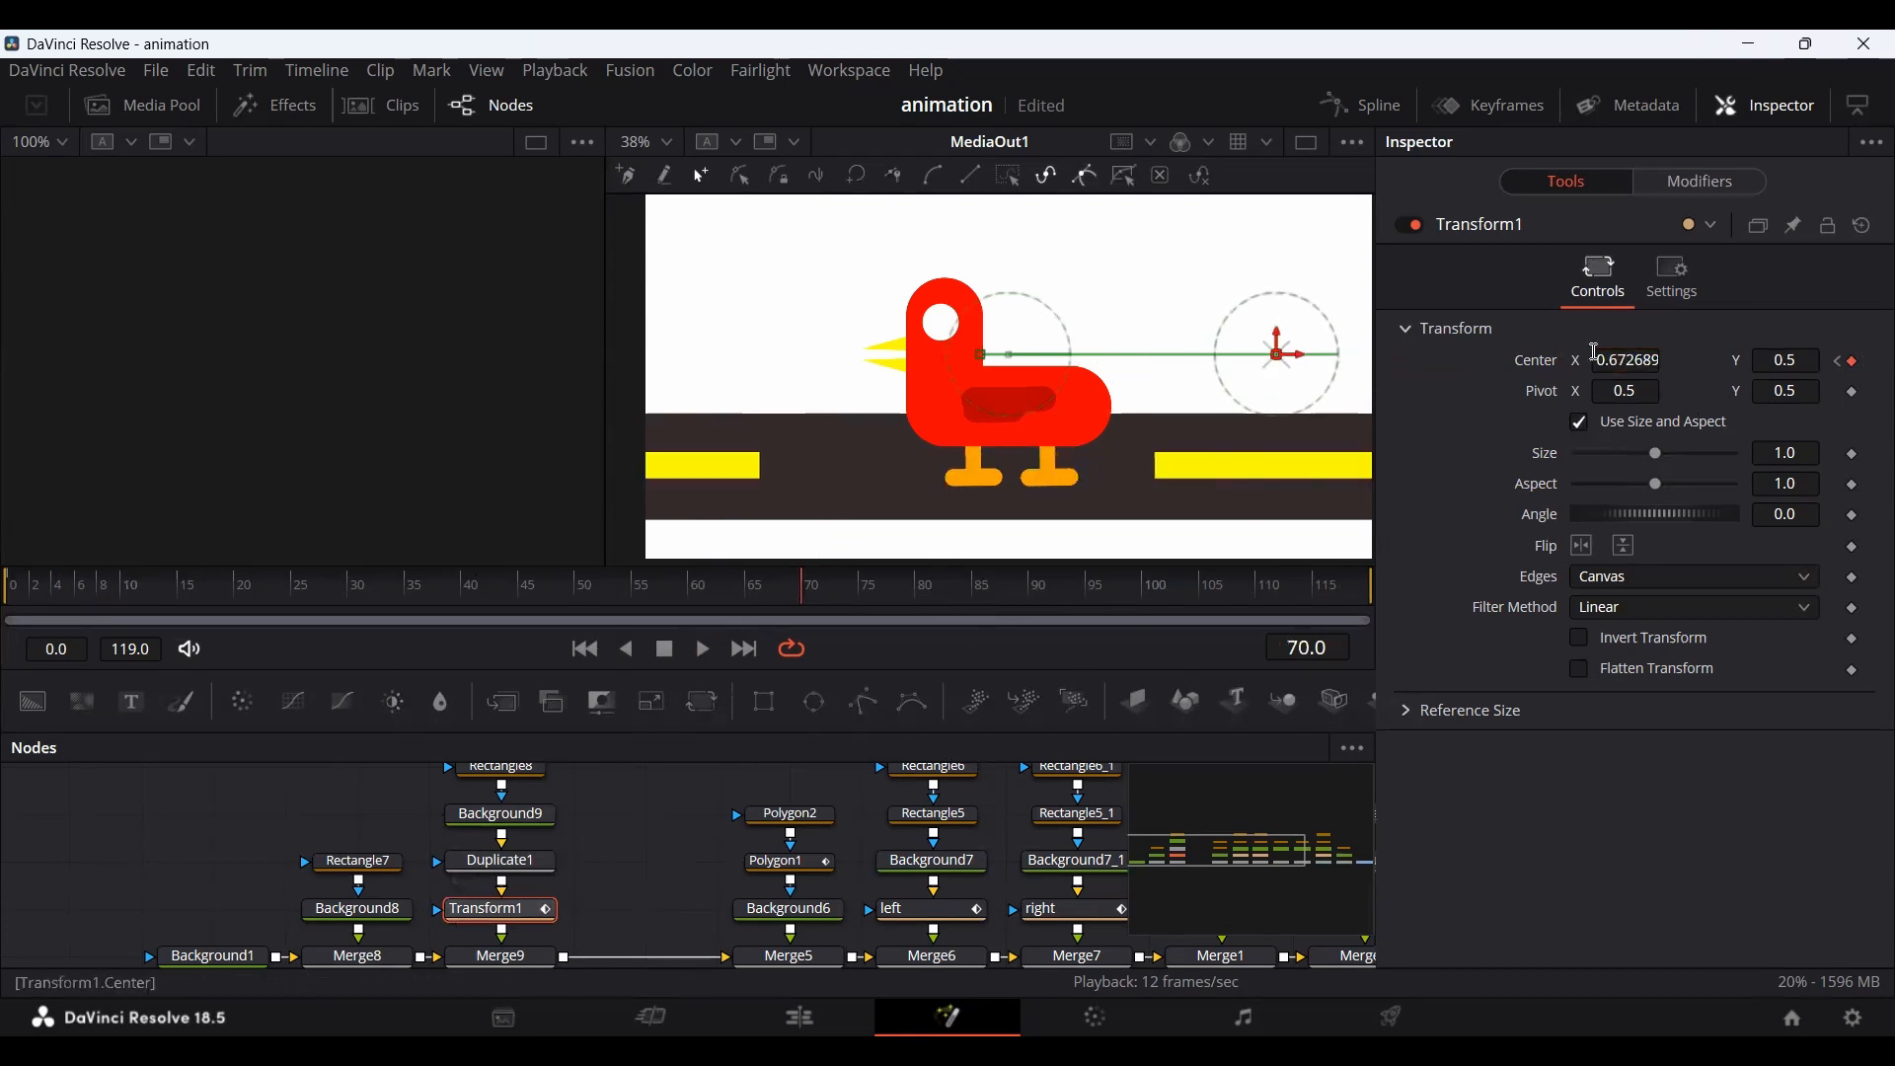
{"action": "left_click_drag", "start_coordinate": [1619, 359], "coordinate": [1632, 359]}
{"action": "left_click_drag", "start_coordinate": [37, 609], "coordinate": [5, 604]}
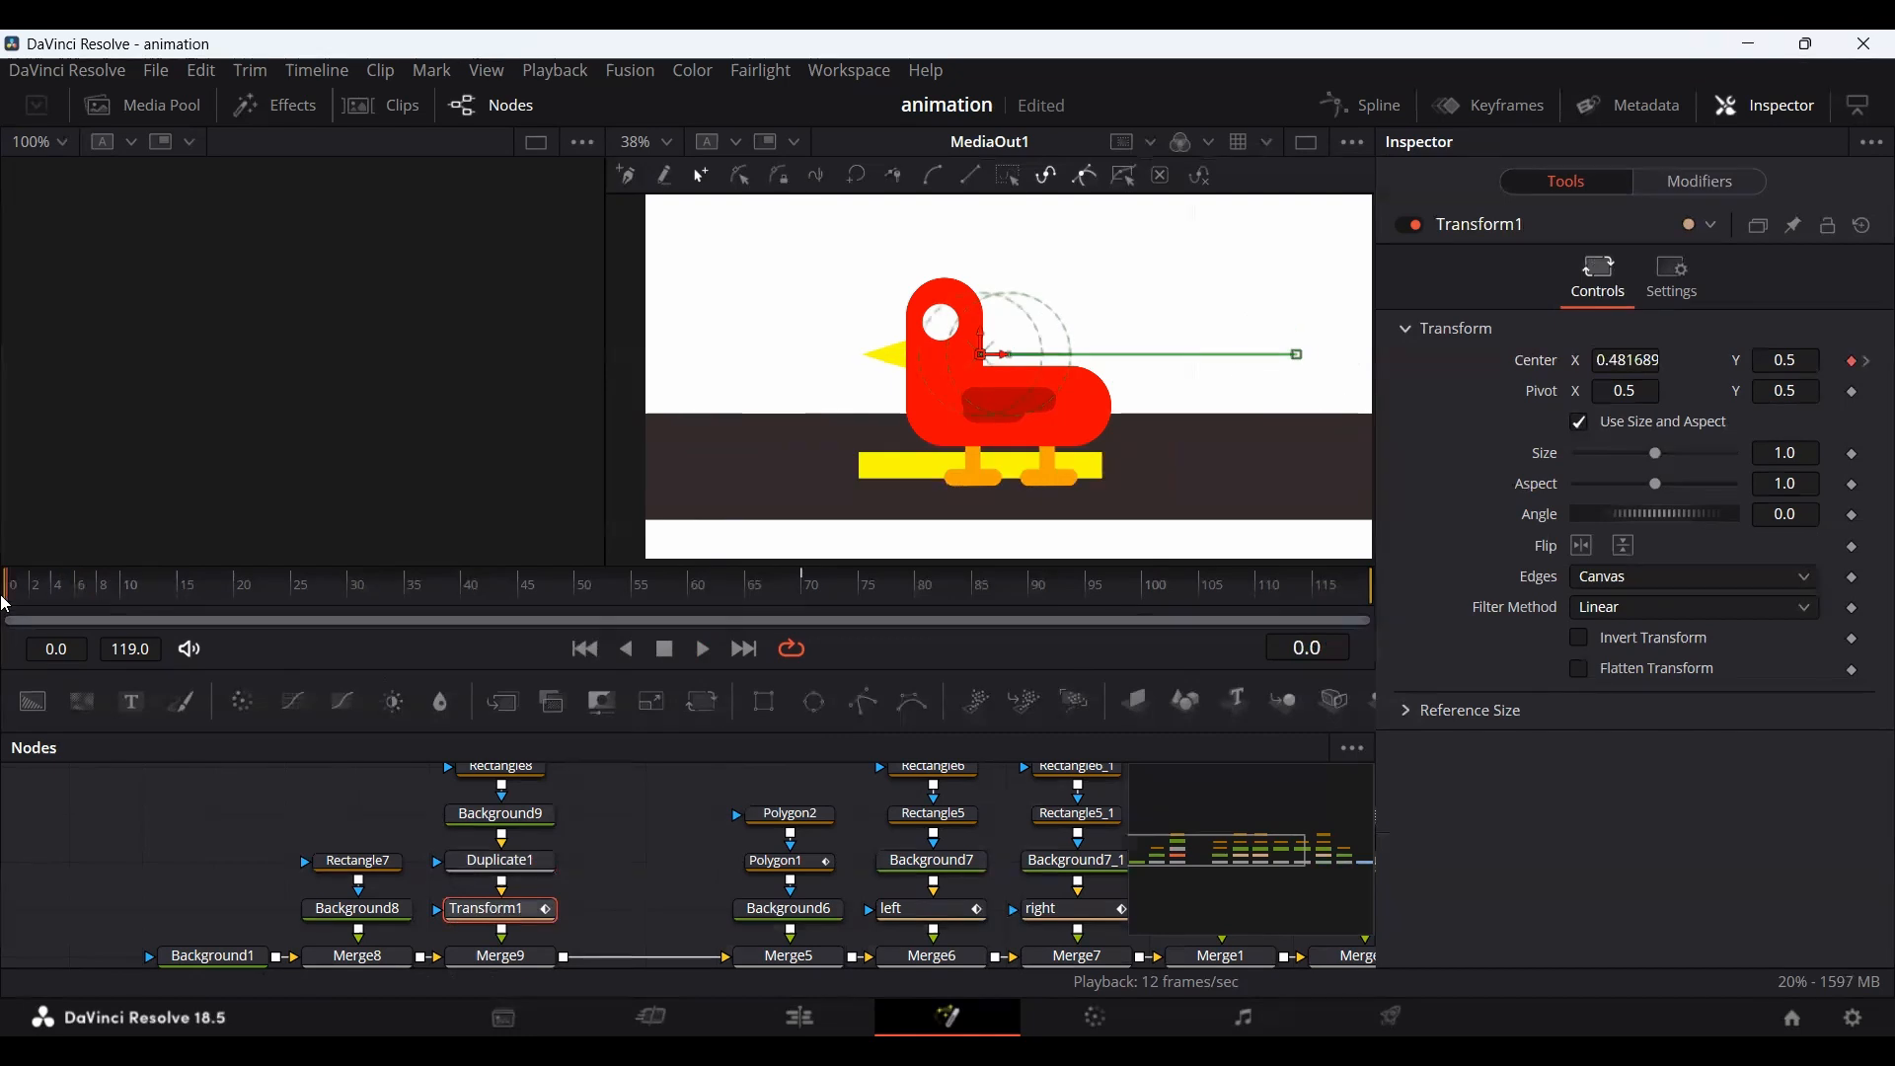
{"action": "key", "text": "space"}
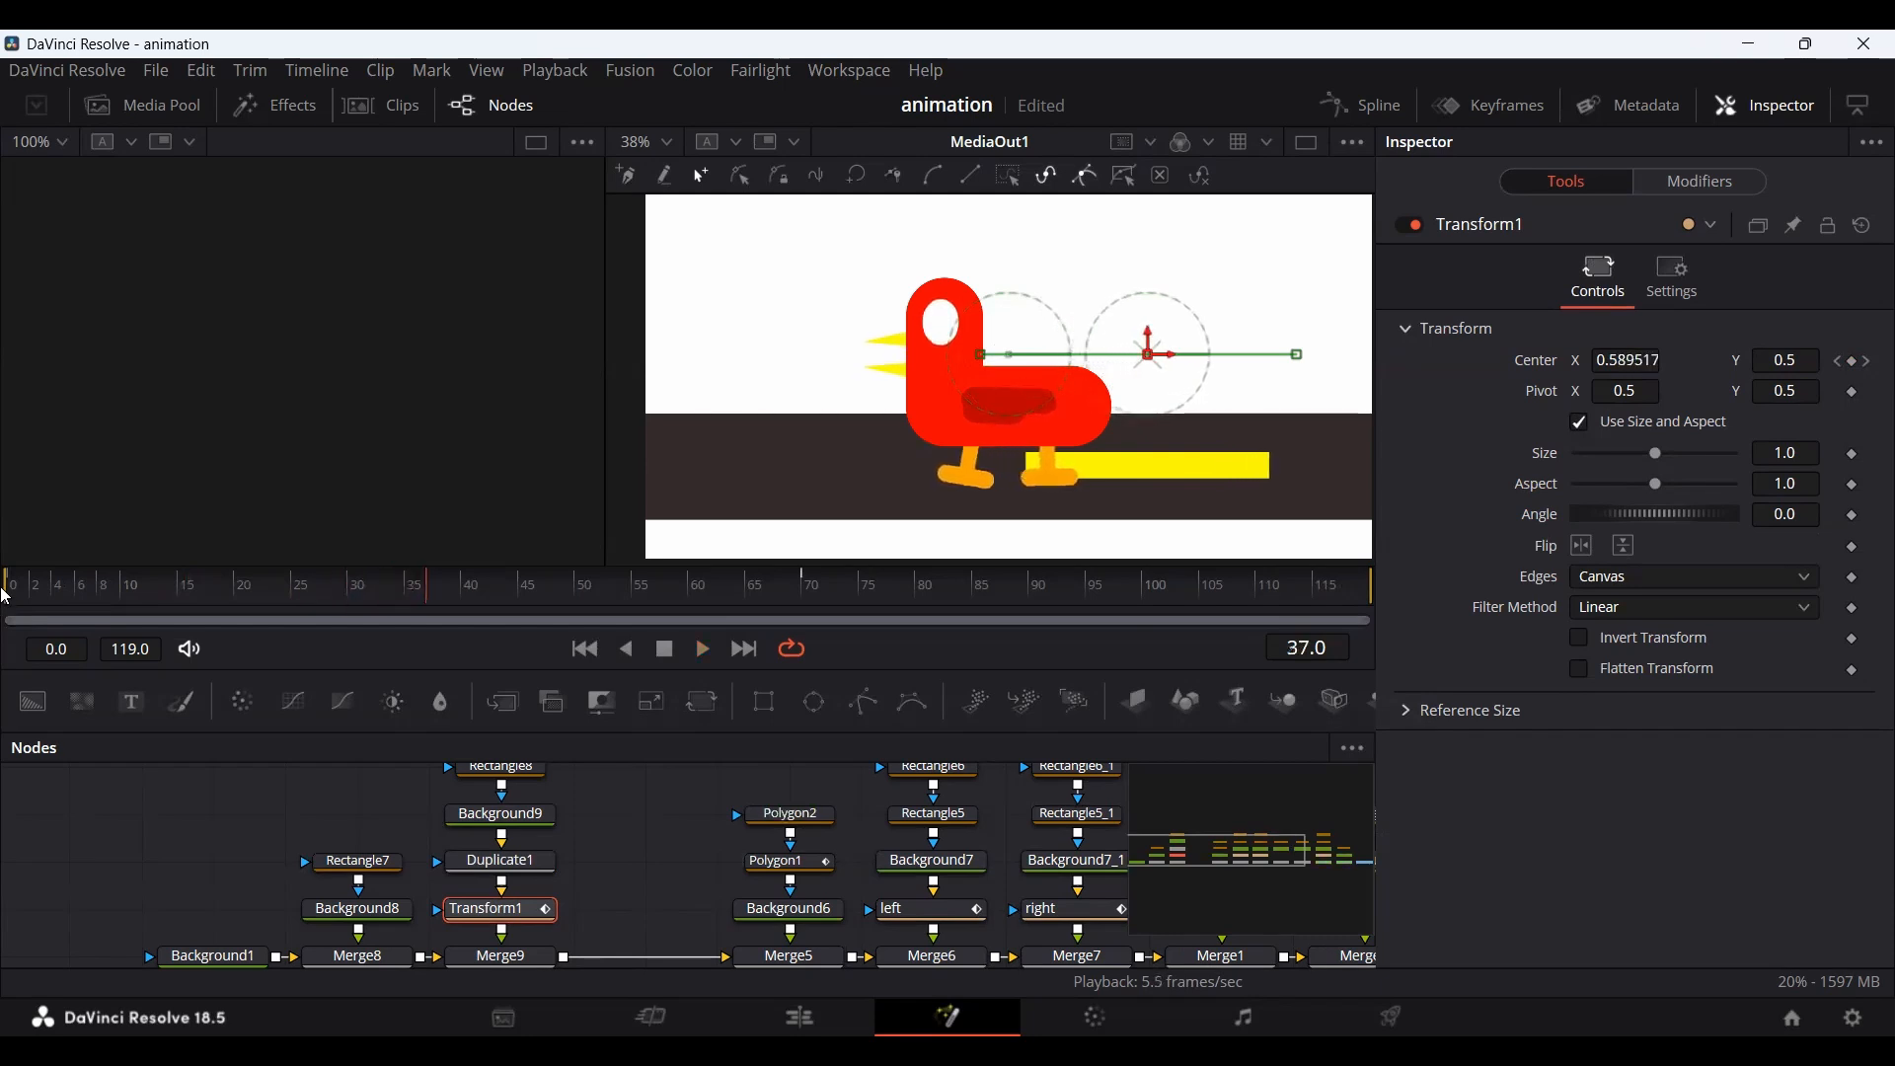
Set Transform1's Center X to 0.617689 at frame 70 and replay the stripe animation from frame 0.
{"action": "left_click", "coordinate": [802, 588]}
{"action": "mouse_move", "coordinate": [1632, 362]}
{"action": "left_mouse_down"}
{"action": "mouse_move", "coordinate": [1505, 361]}
{"action": "mouse_move", "coordinate": [1633, 361]}
{"action": "left_mouse_up"}
{"action": "left_click", "coordinate": [4, 600]}
{"action": "key", "text": "space"}
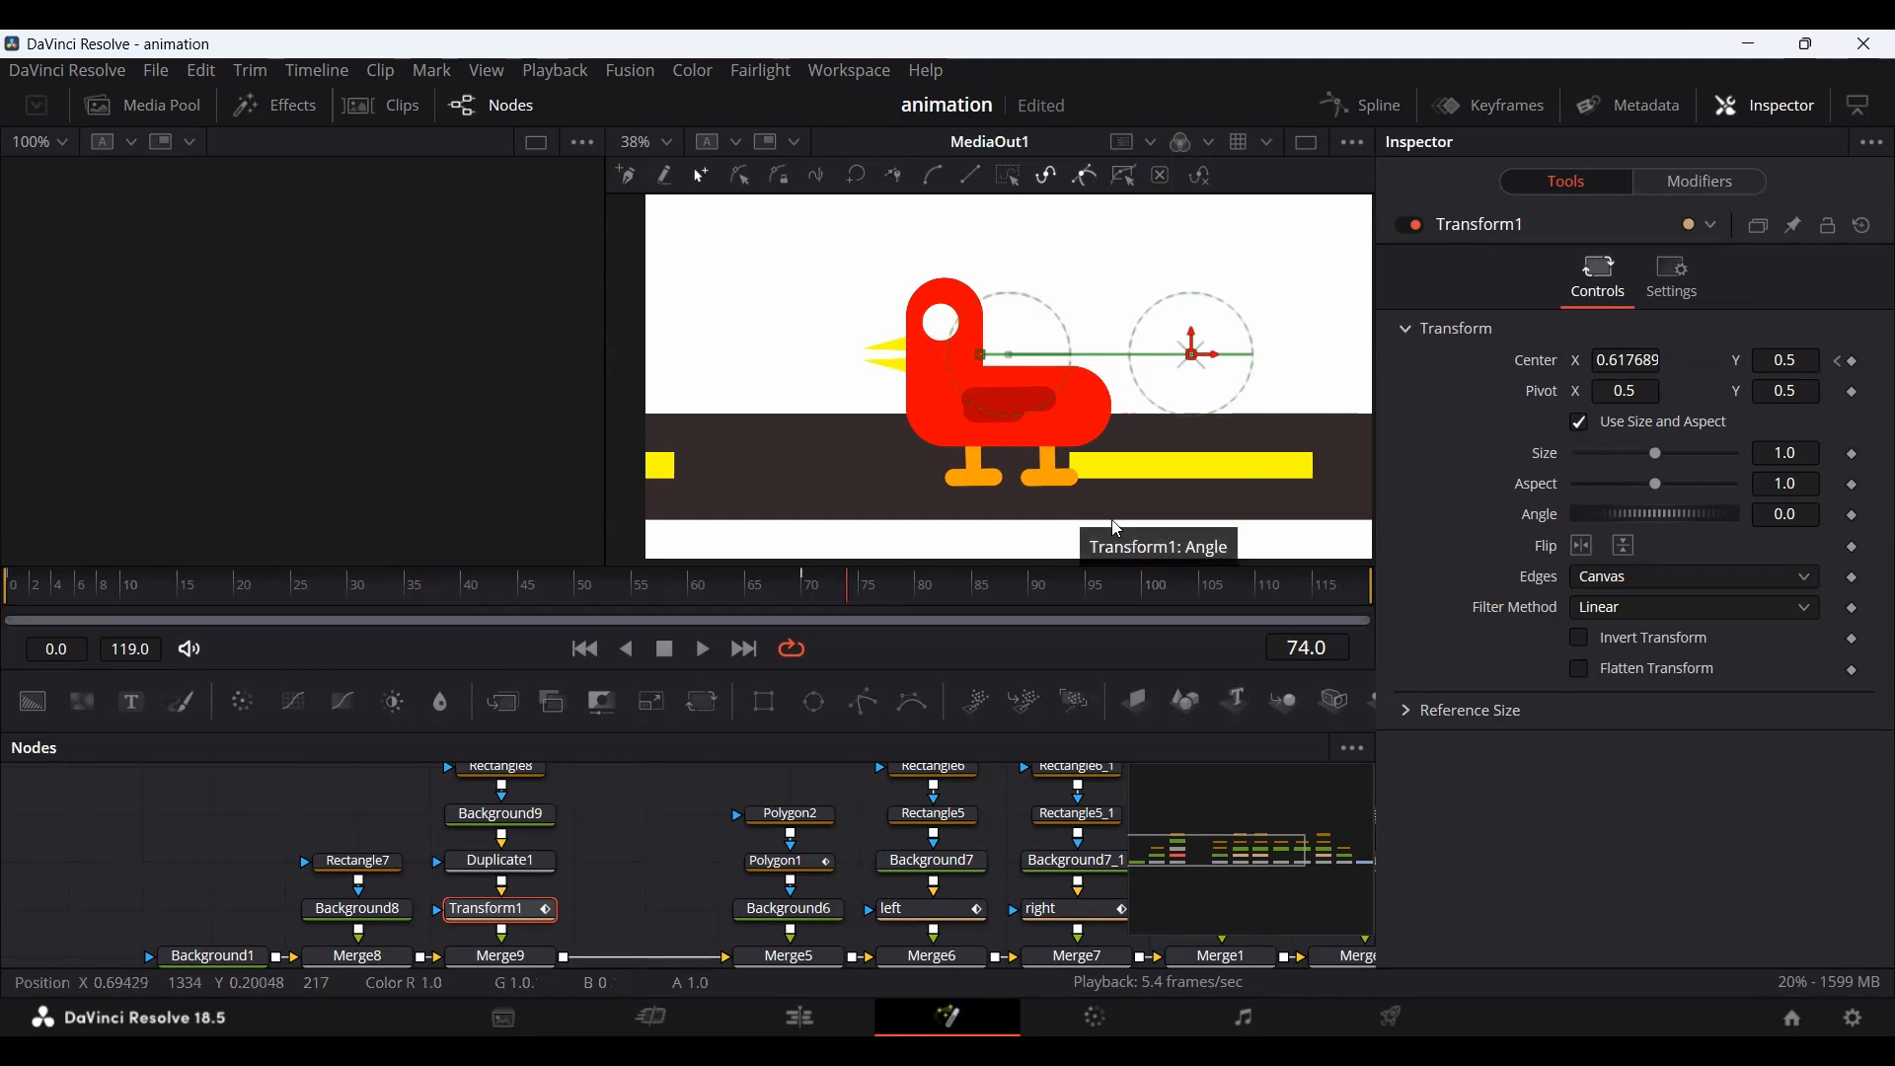
{"action": "left_click", "coordinate": [672, 857]}
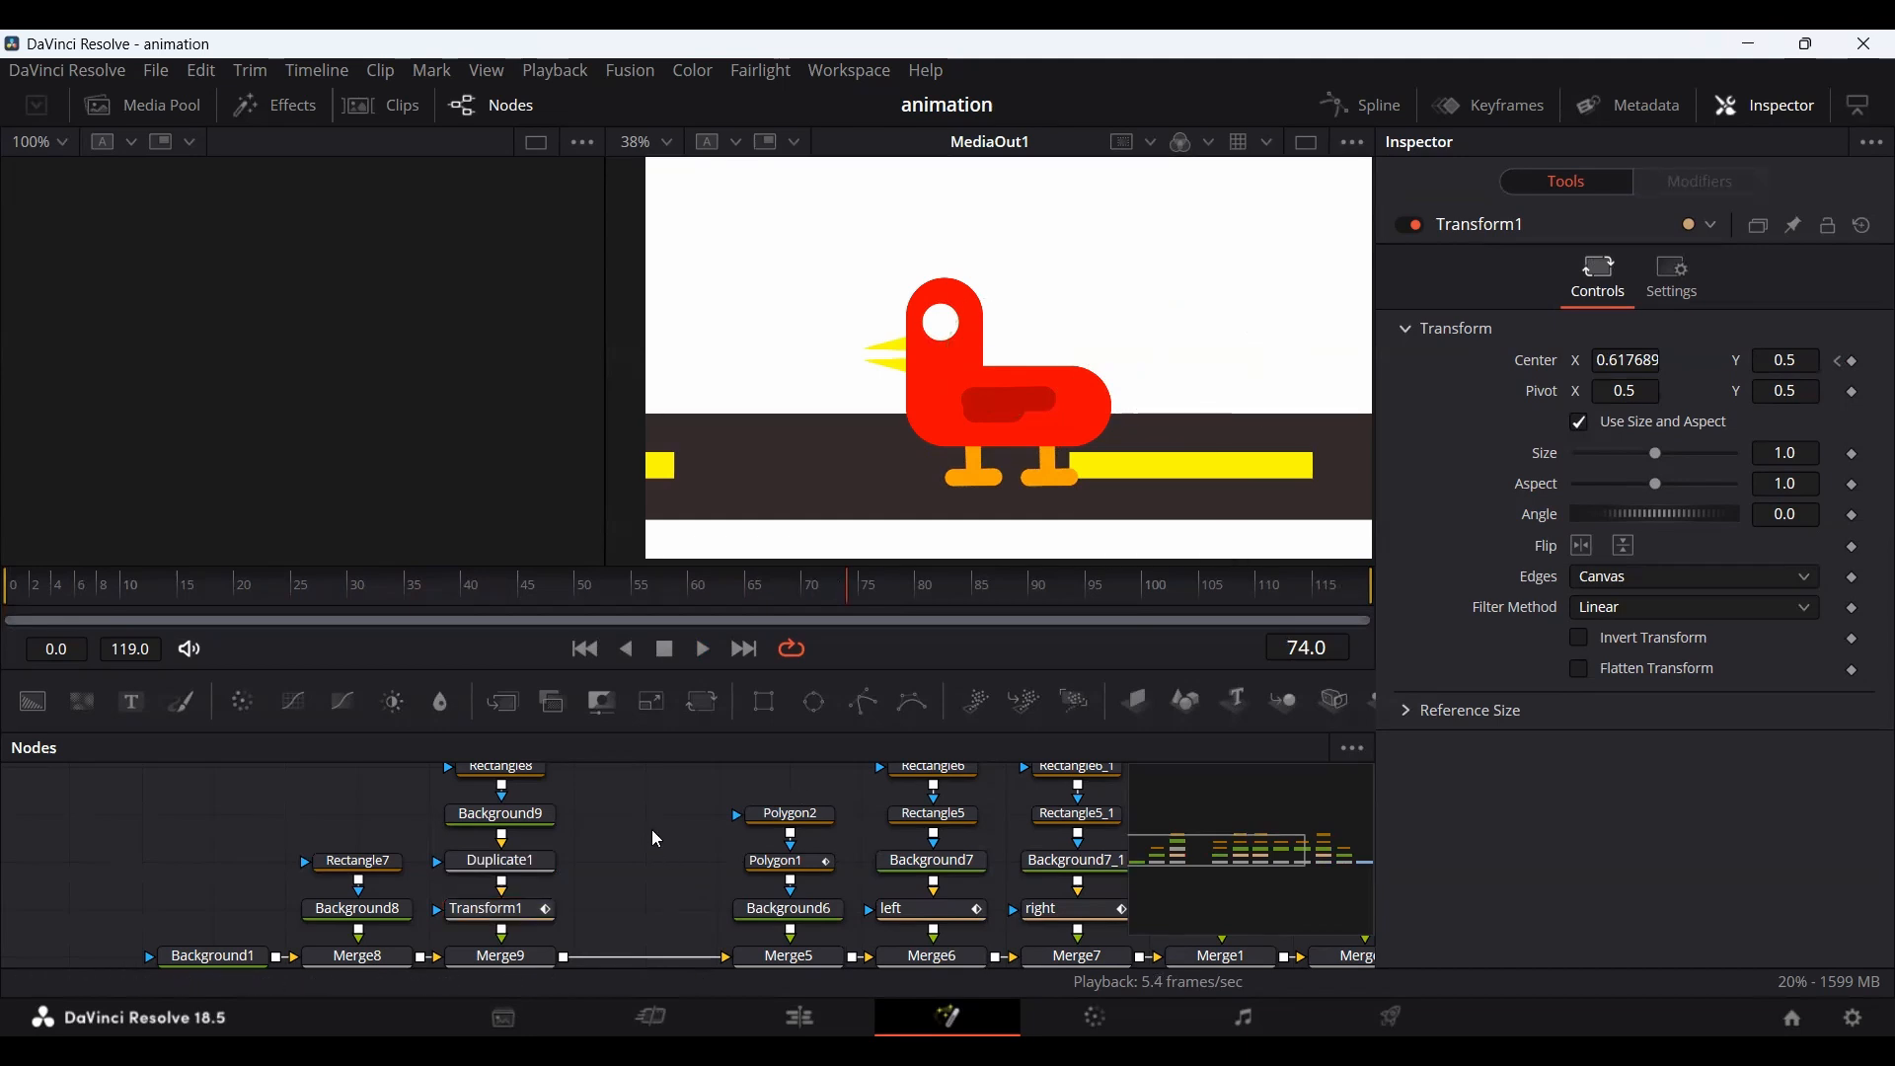
{"action": "mouse_move", "coordinate": [672, 831]}
{"action": "left_mouse_down"}
{"action": "mouse_move", "coordinate": [241, 826]}
{"action": "mouse_move", "coordinate": [292, 799]}
{"action": "mouse_move", "coordinate": [647, 812]}
{"action": "left_mouse_up"}
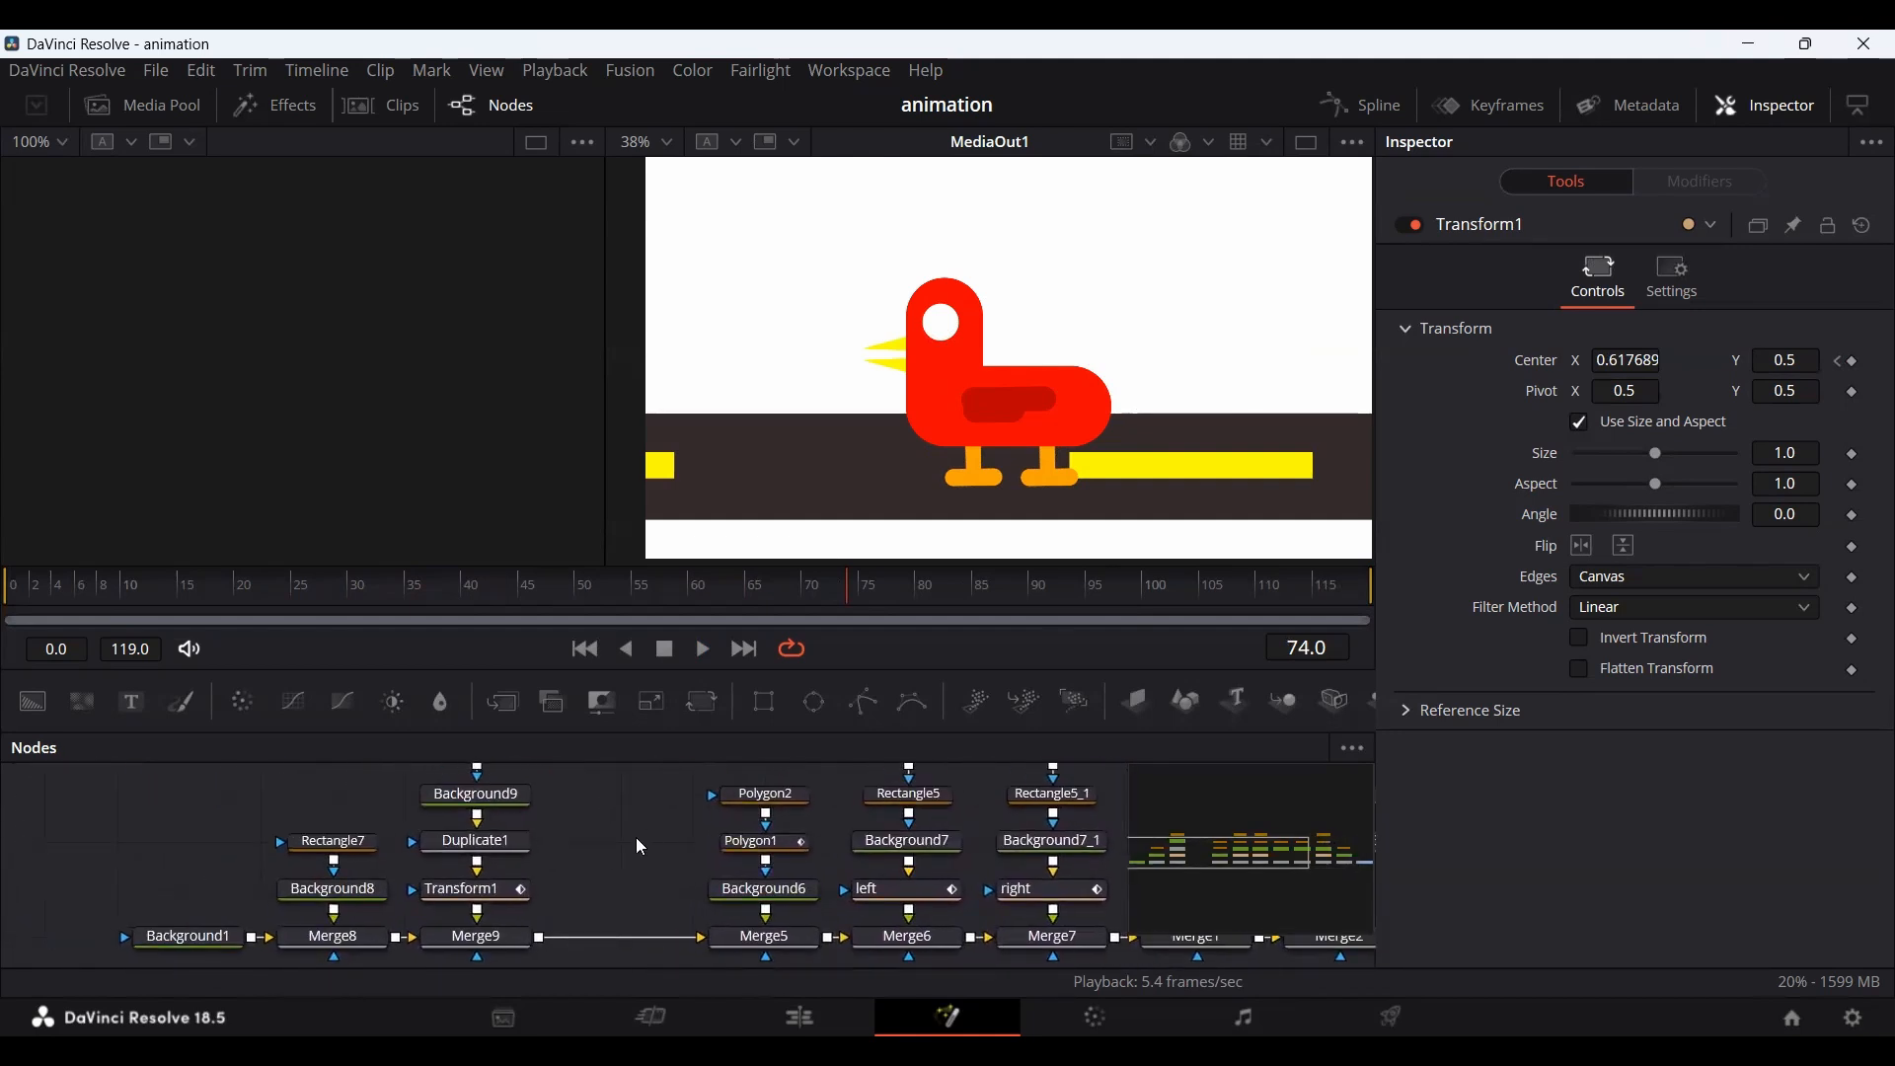